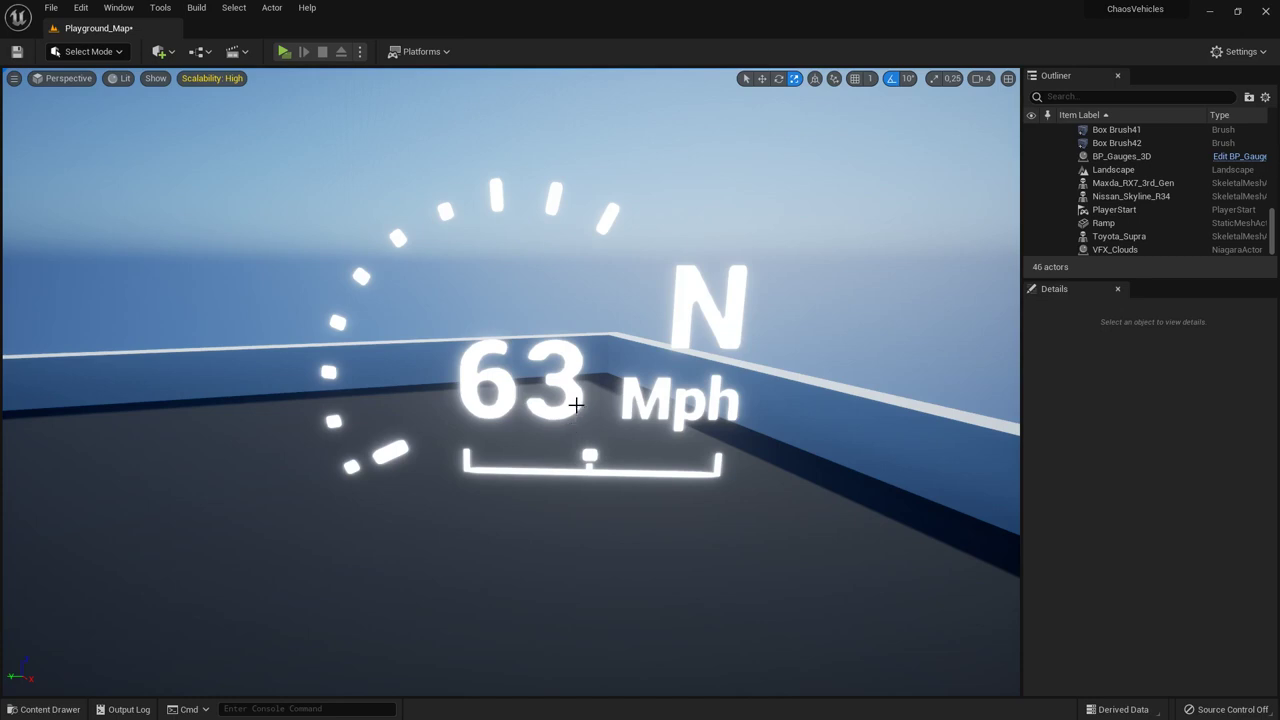
Step: Examine the existing BP_Gauges_3D speedometer actor in the level
left_click(576, 404)
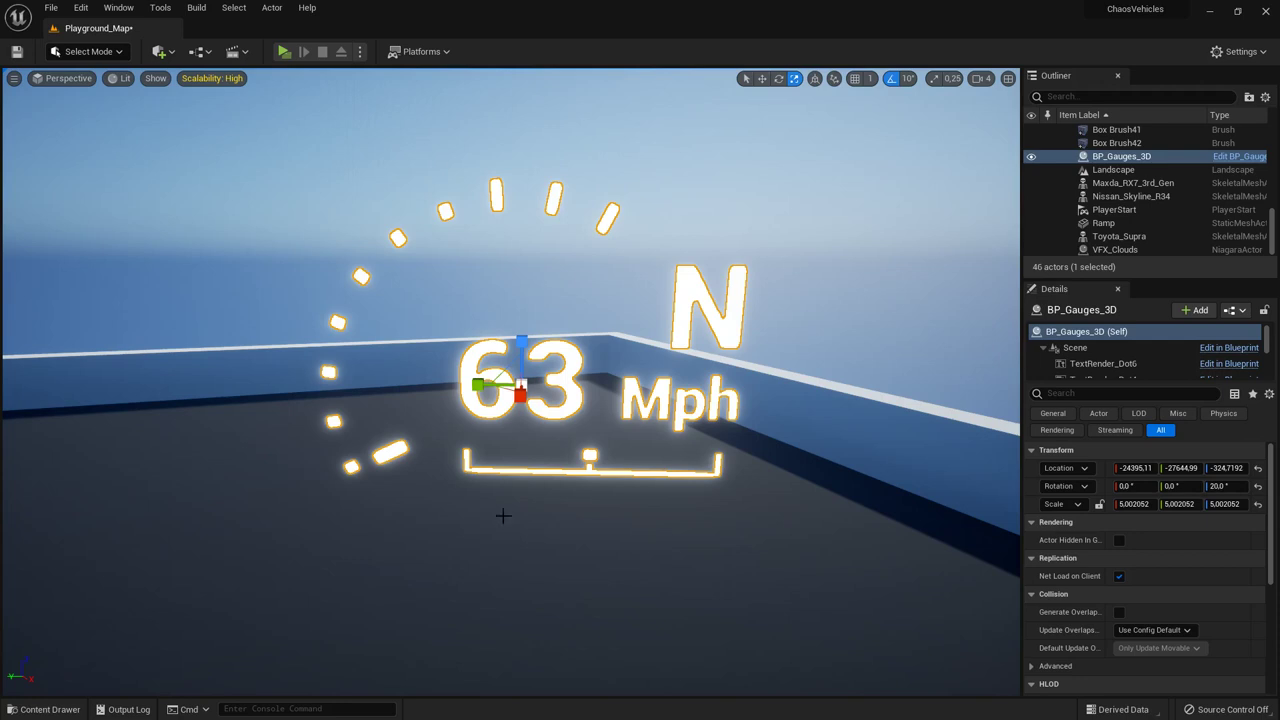
left_click(703, 162)
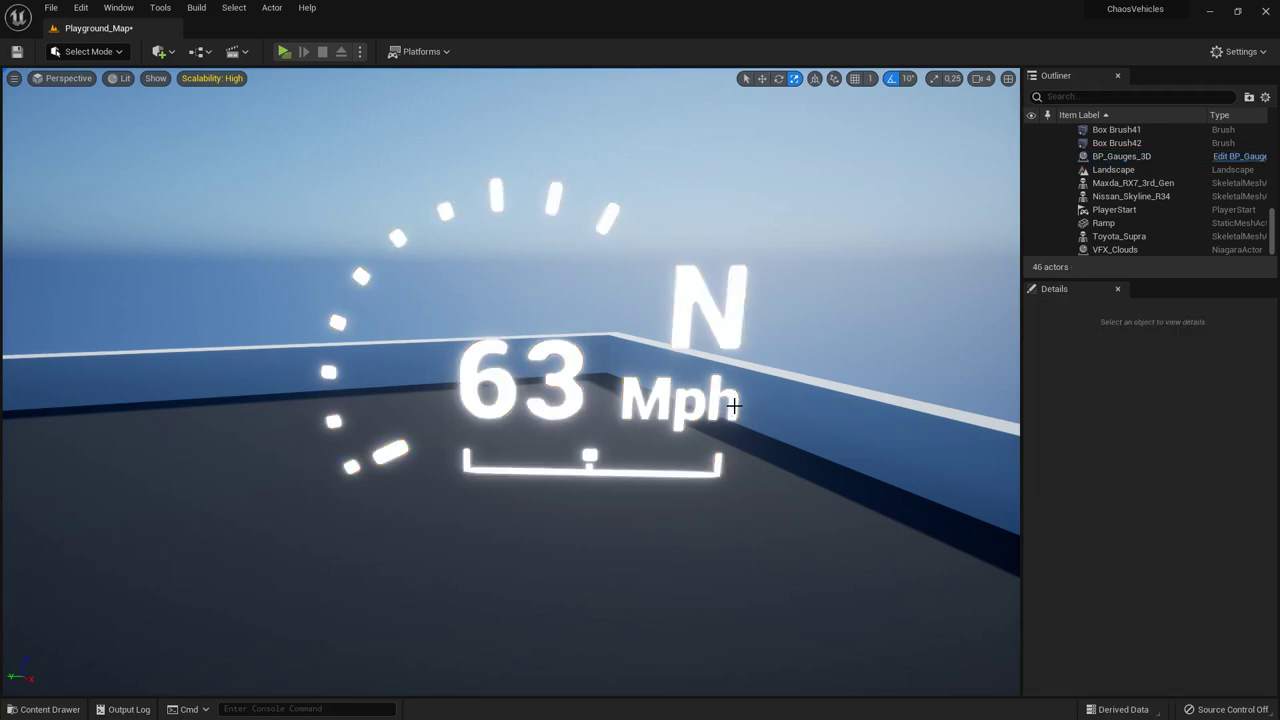
right_click_drag(754, 408, 700, 417)
left_click_drag(700, 380, 626, 403)
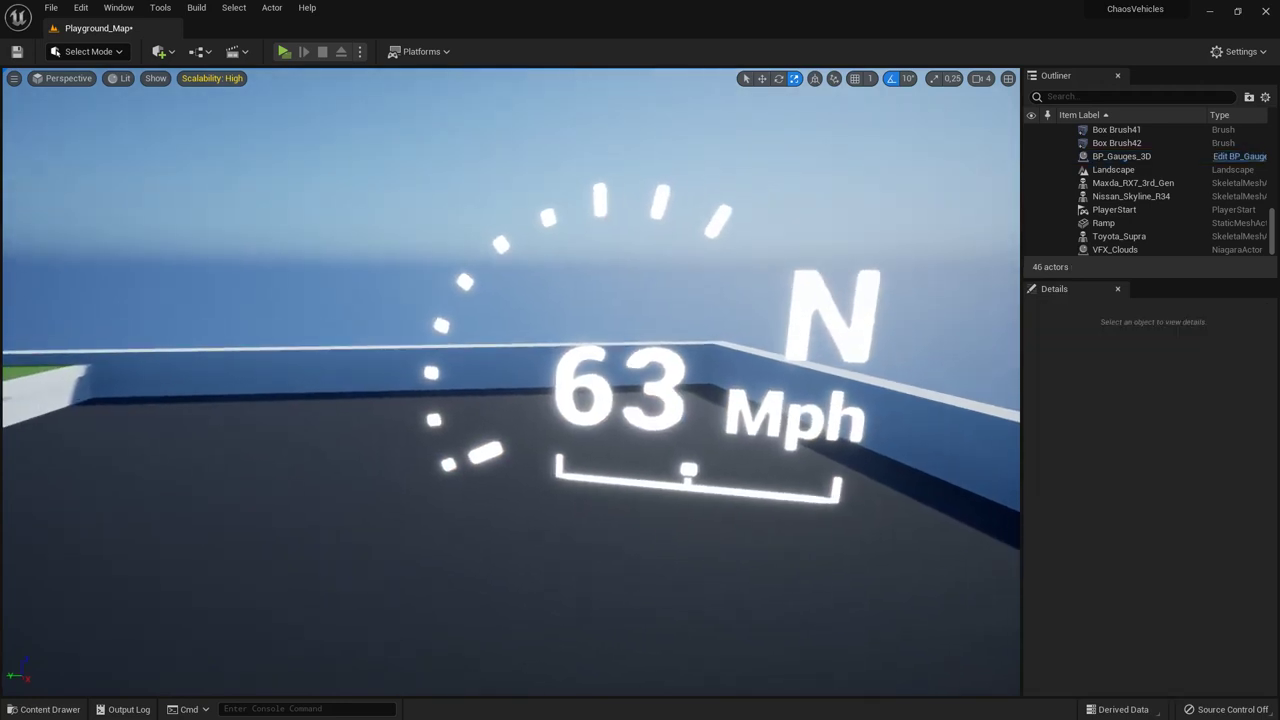
left_click(672, 399)
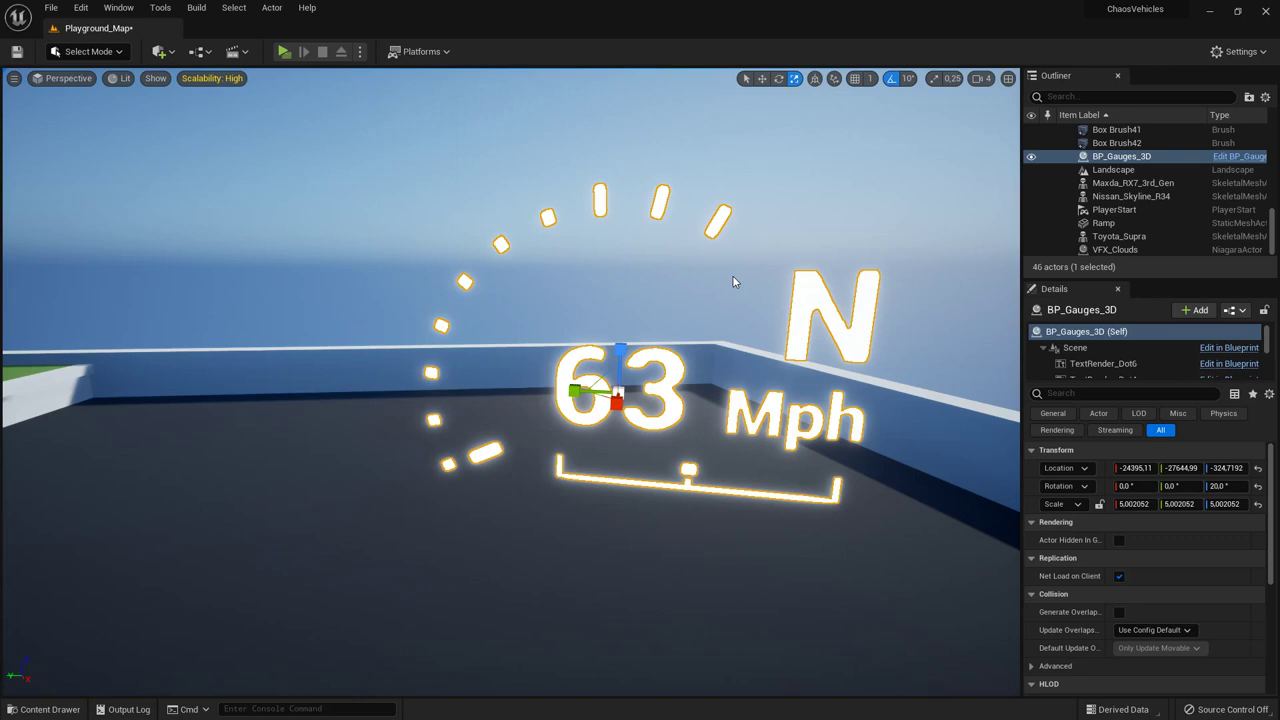
left_click(660, 280)
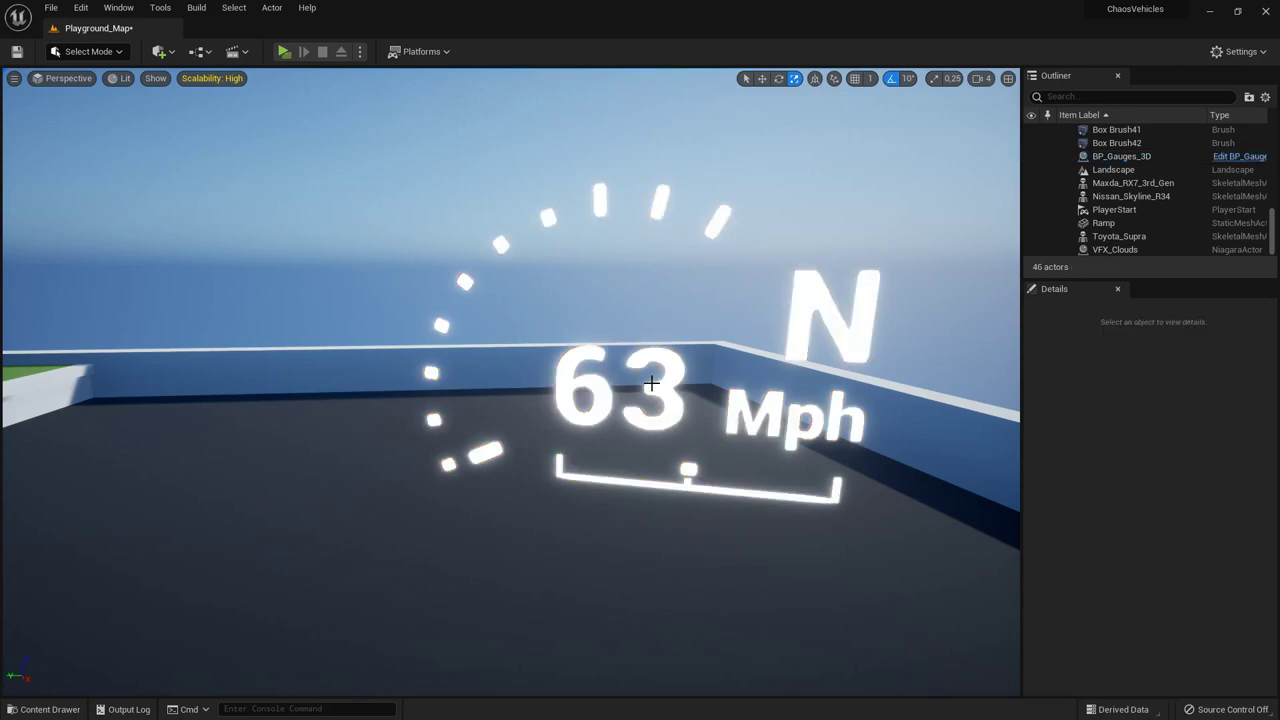
left_click(669, 391)
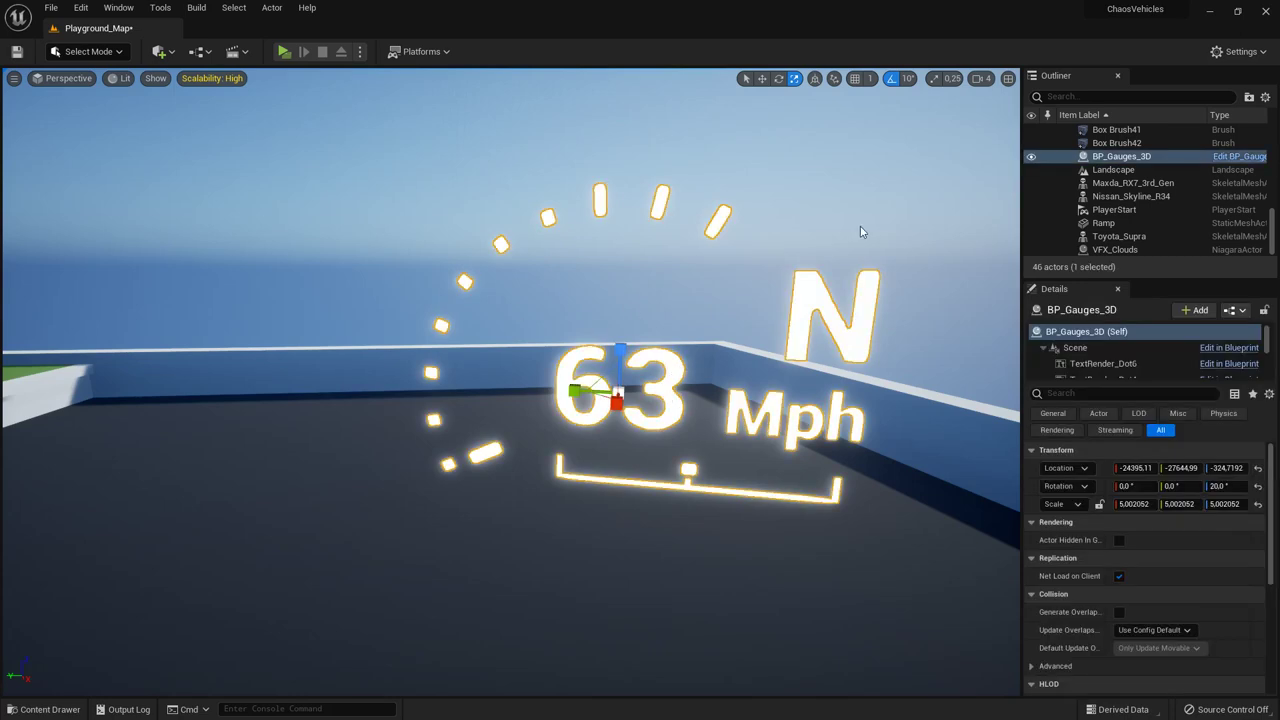
left_click(884, 193)
Step: Enlarge the BP_Gauges_3D actor uniformly to a scale of about 31.68
left_click(667, 387)
mouse_move(667, 387)
right_mouse_down()
mouse_move(666, 420)
mouse_move(681, 390)
right_mouse_up()
key("s")
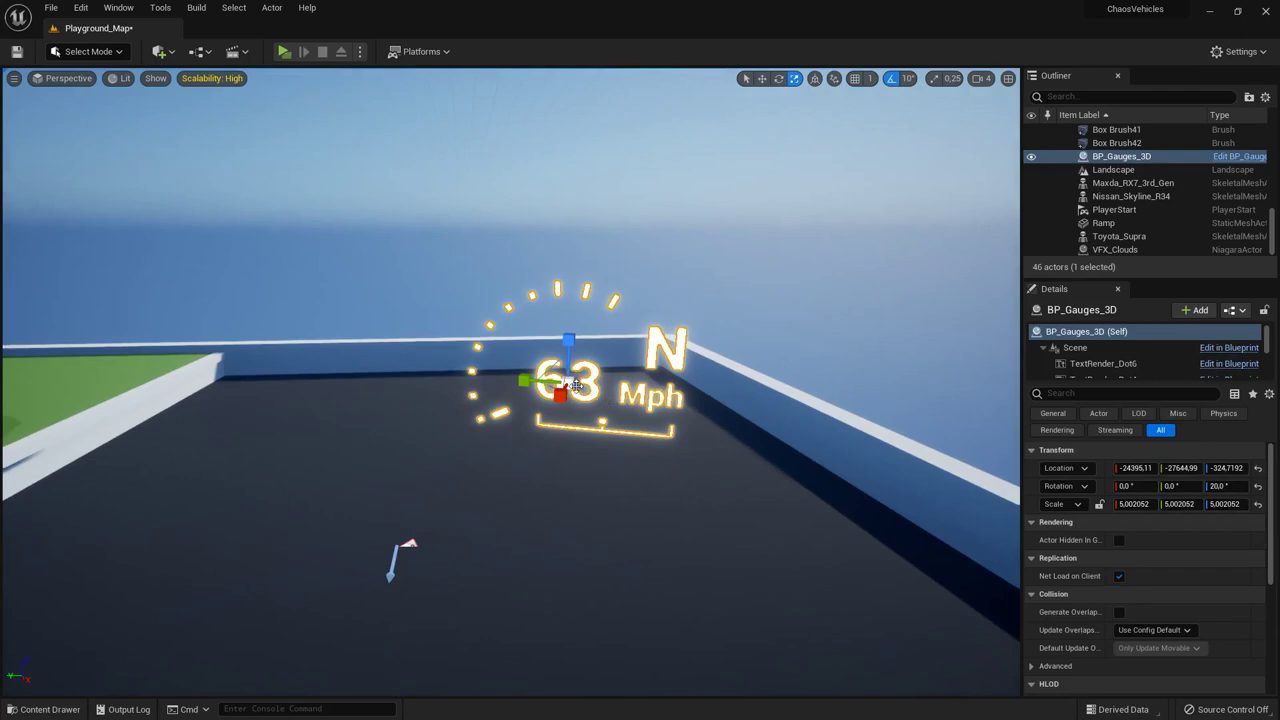
left_click_drag(570, 385, 706, 324)
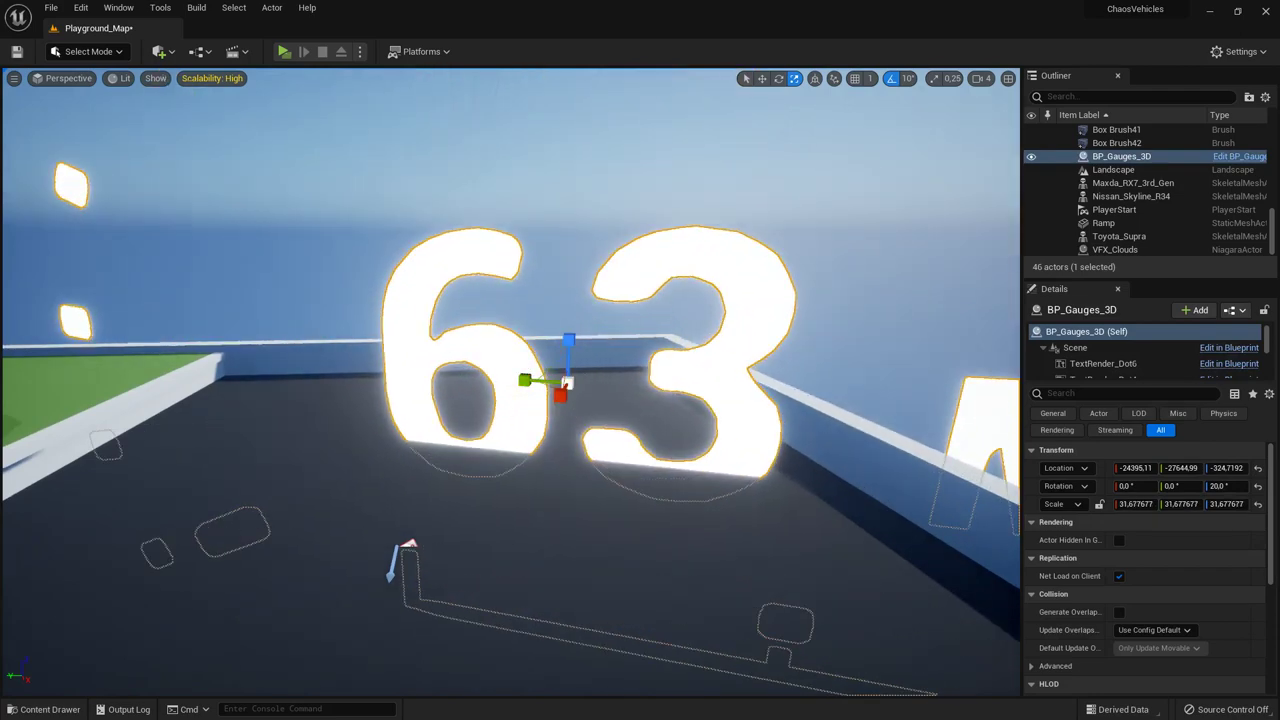
left_click(820, 188)
right_click_drag(820, 188, 844, 139)
key("s")
key("w")
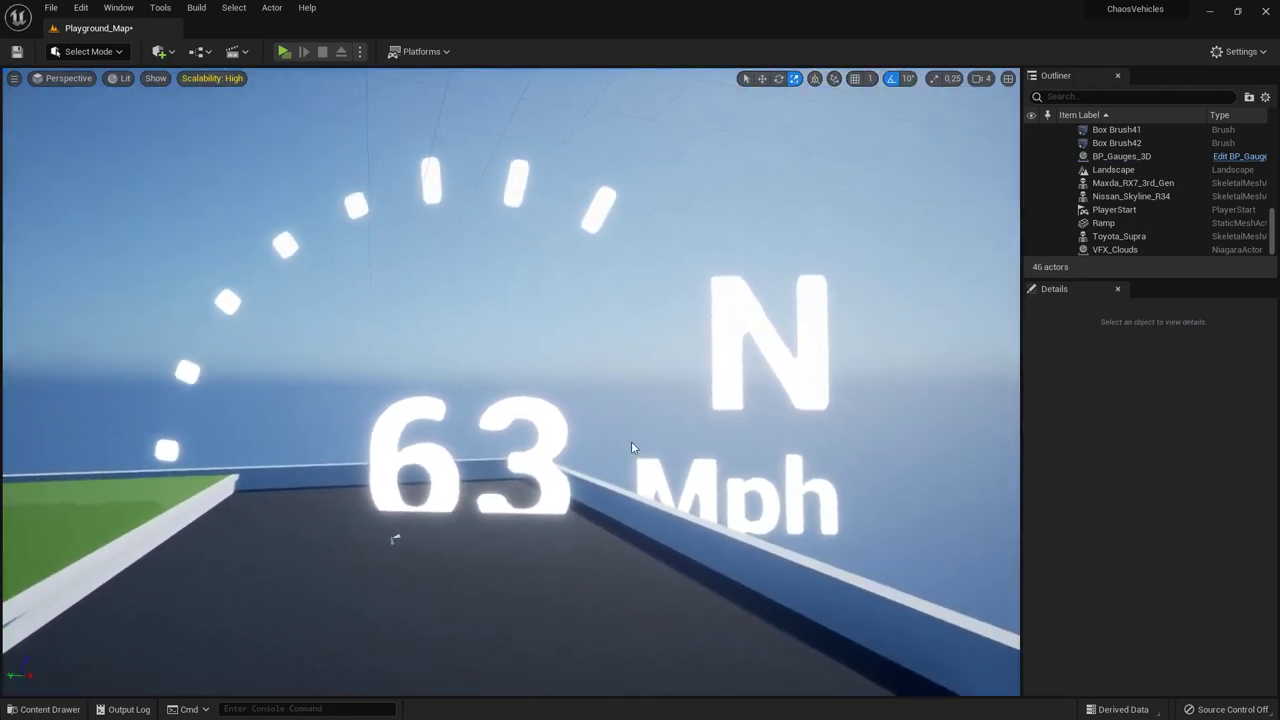
Step: Shrink the BP_Gauges_3D actor uniformly to a scale of about 1.11
left_click(553, 457)
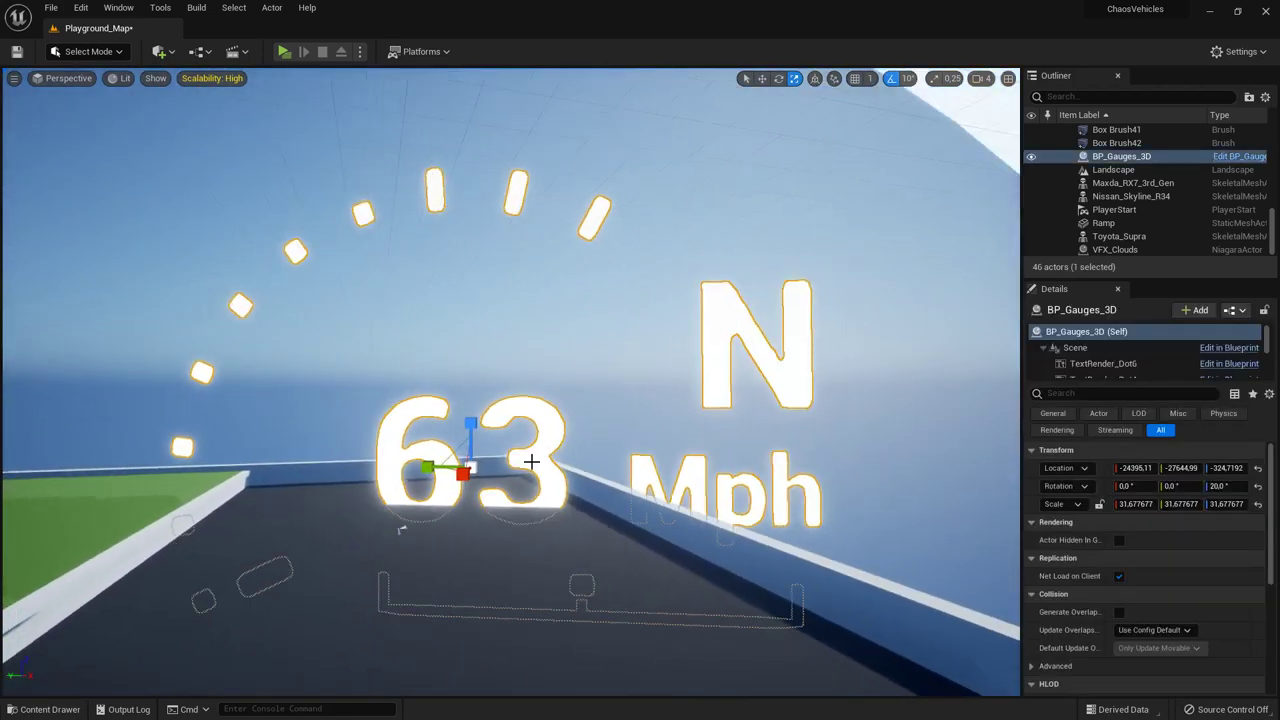
scroll(471, 470, "up", 2)
left_click_drag(471, 472, 434, 531)
scroll(455, 518, "up", 3)
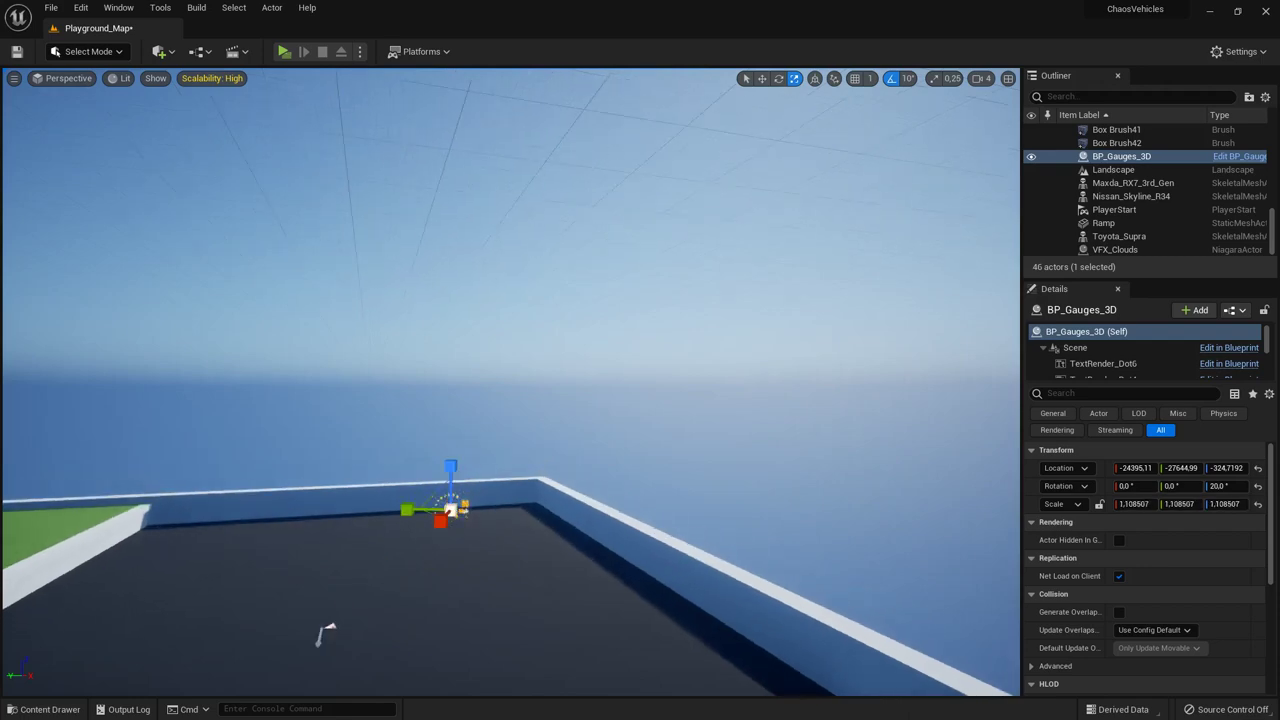
Step: Examine the text and tick marks of the small gauge at close range
key("w")
right_click_drag(456, 522, 421, 568)
key("w")
key("s")
key("w")
key("s")
key("w")
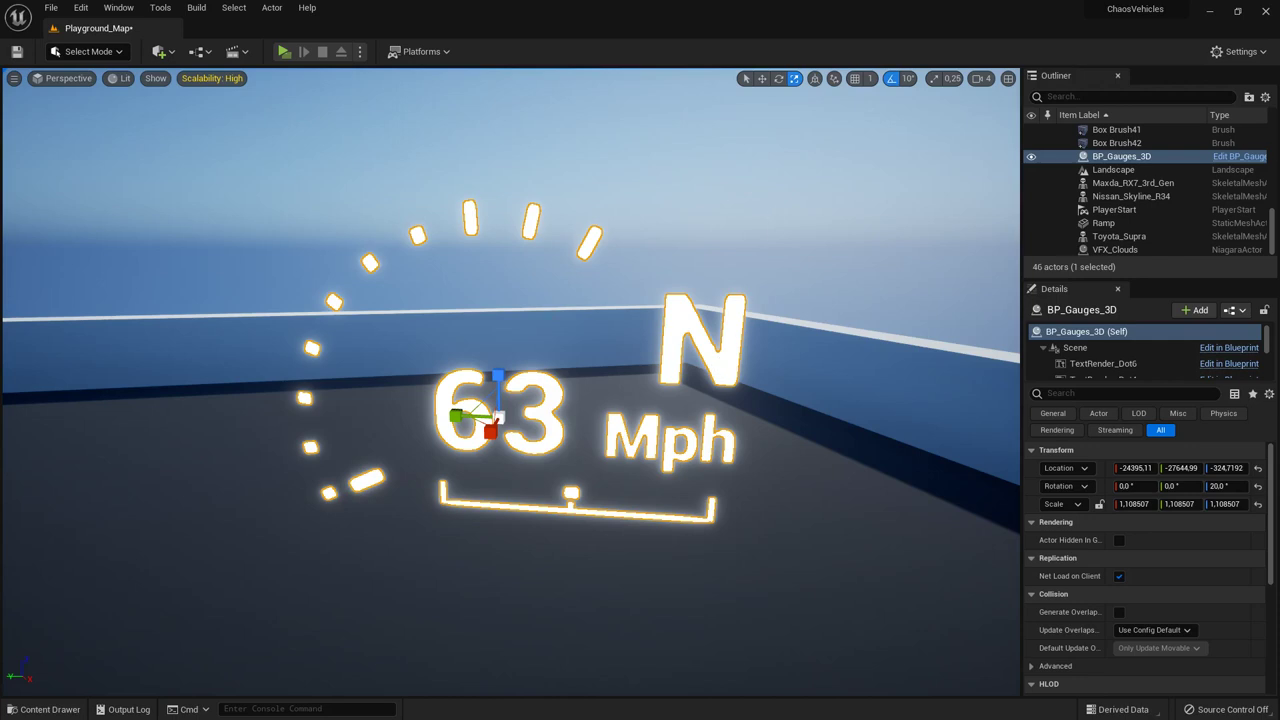
left_click(753, 251)
mouse_move(753, 251)
right_mouse_down()
mouse_move(754, 275)
mouse_move(756, 263)
right_mouse_up()
key("s")
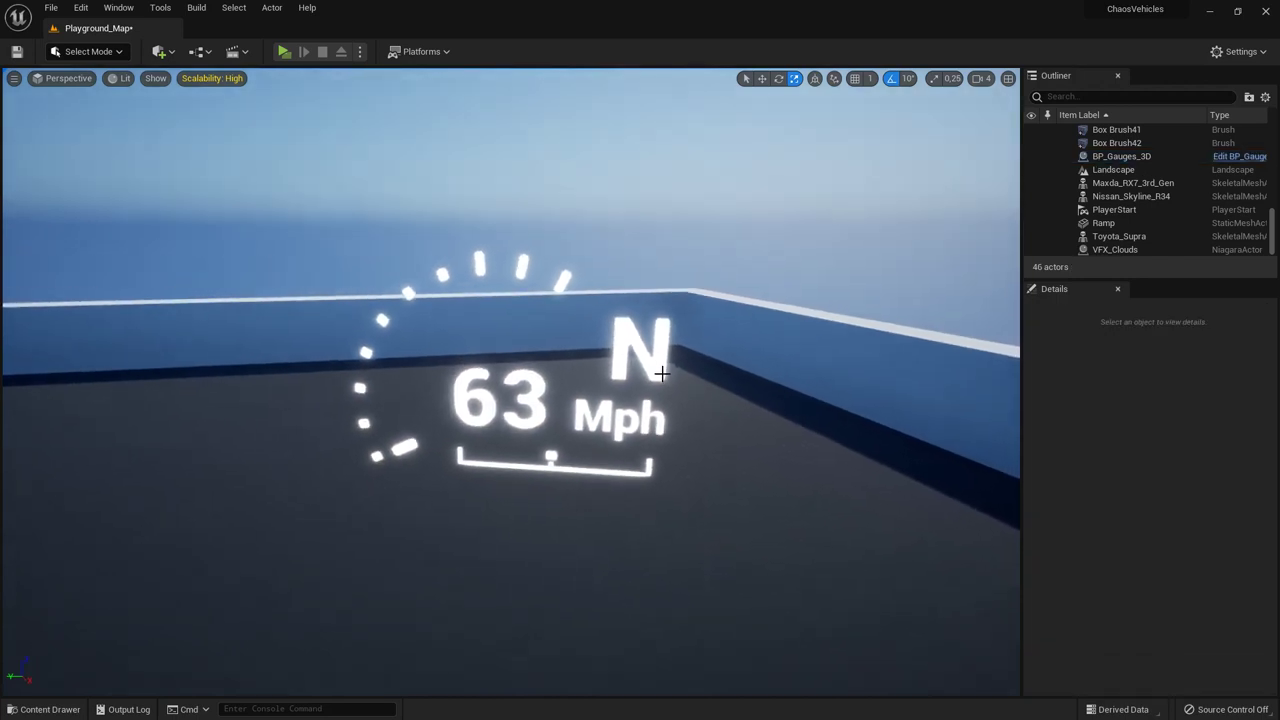
left_click(653, 370)
left_click(660, 269)
Step: Examine the 3D gauge from behind and again from the front
key("w")
right_click_drag(570, 404, 345, 408)
key("s")
key("w")
key("d")
key("s")
key("w")
key("a")
key("d")
key("s")
right_click_drag(590, 471, 618, 471)
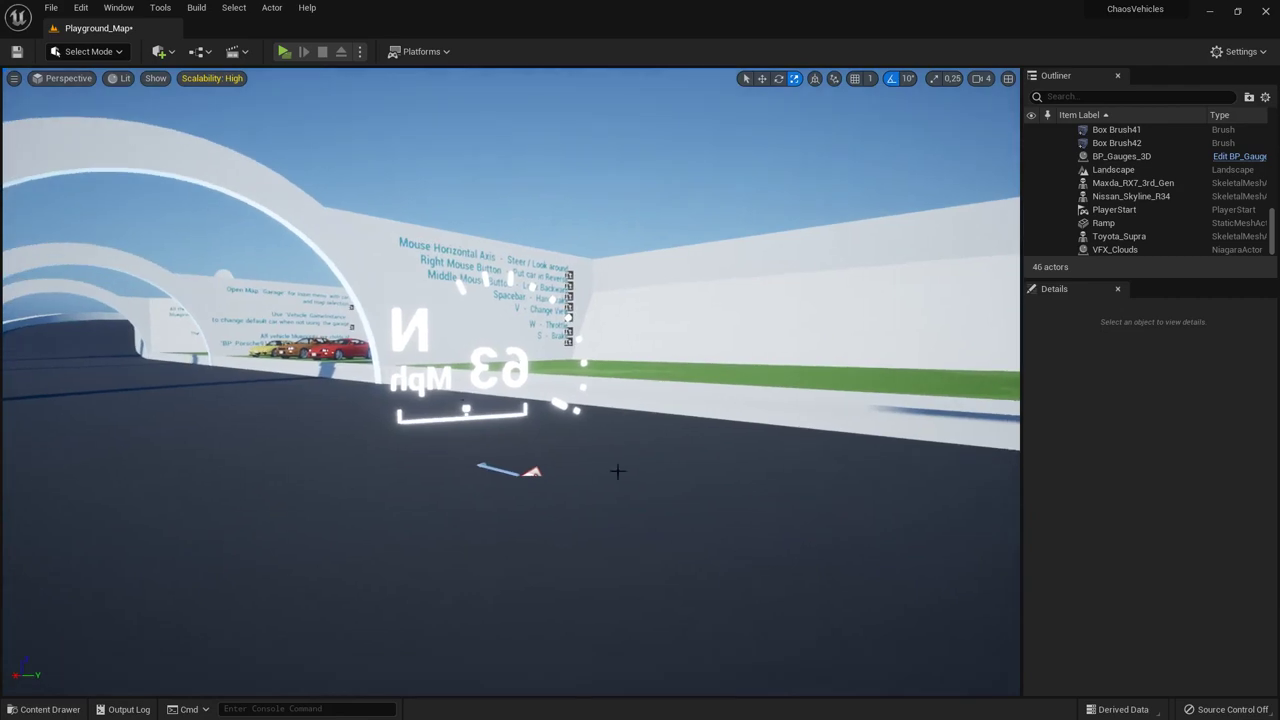
right_click_drag(595, 385, 699, 429)
key("w")
key("a")
key("a")
key("w")
key("s")
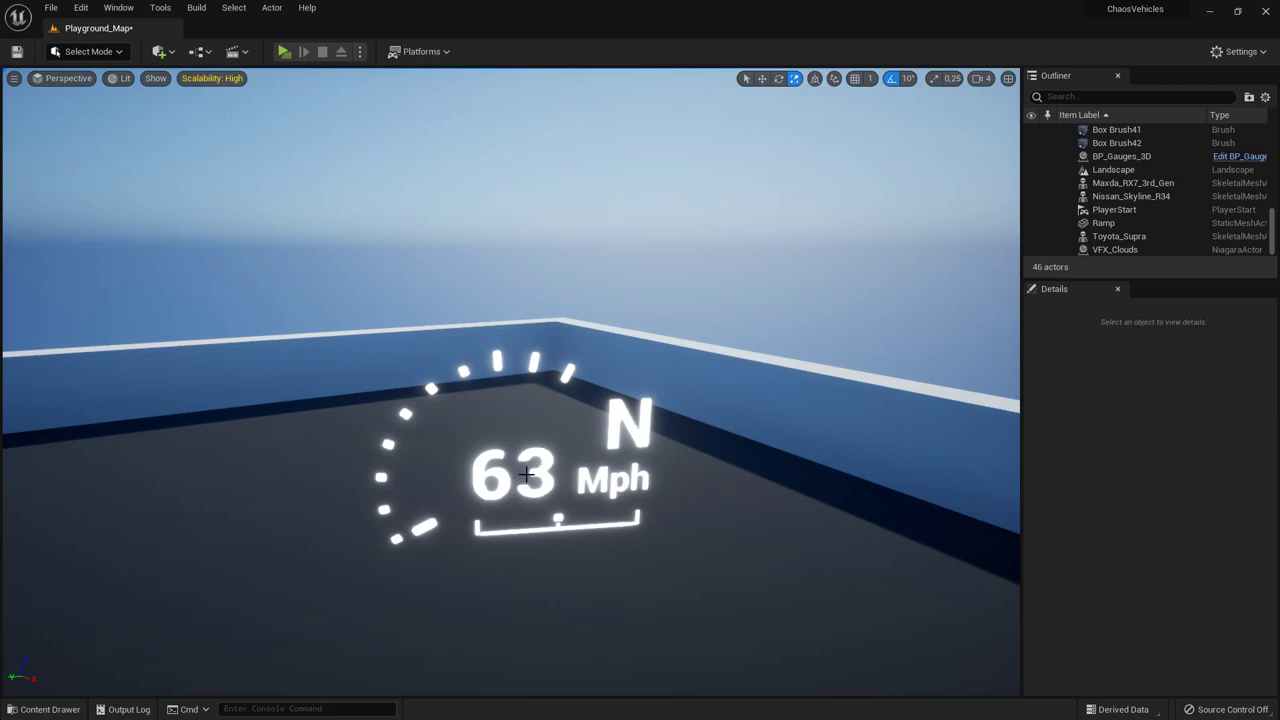
key("w")
right_click_drag(545, 477, 576, 458)
key("w")
key("s")
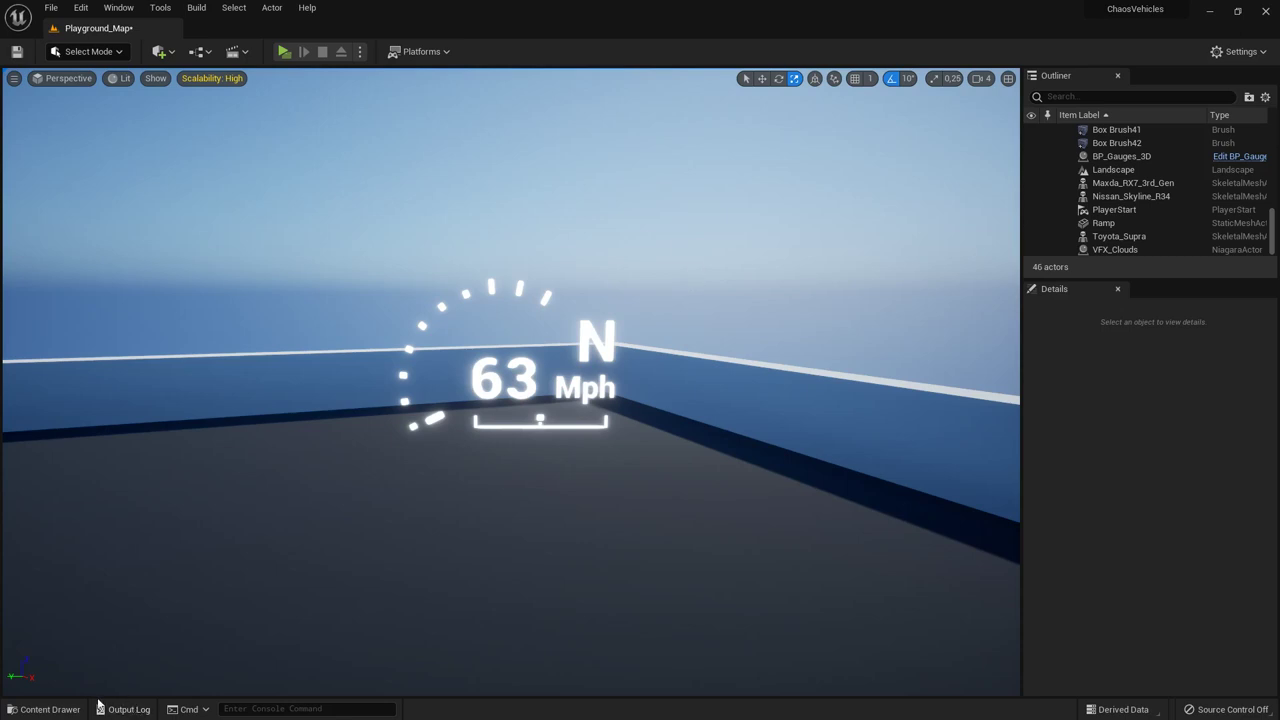
Step: Create an Actor Blueprint class named BP_Tutorial_gauges in the Vehicles/Tutorial folder
left_click(50, 712)
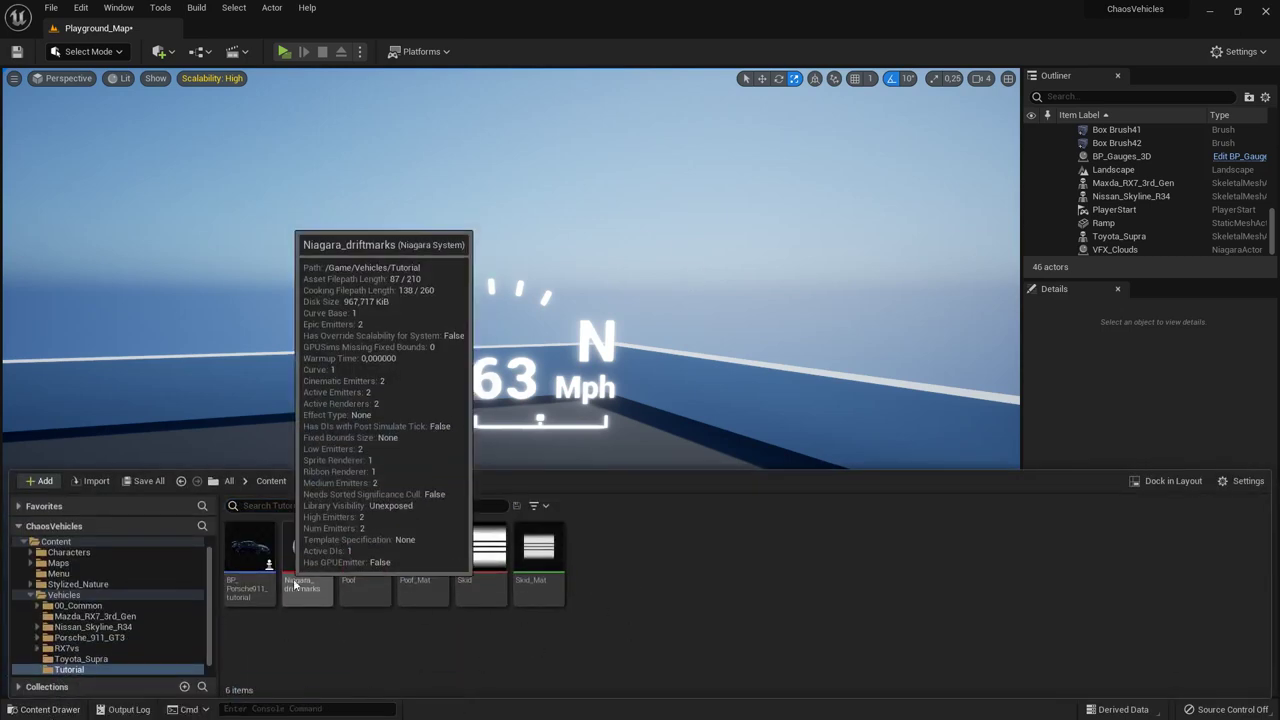
right_click(577, 575)
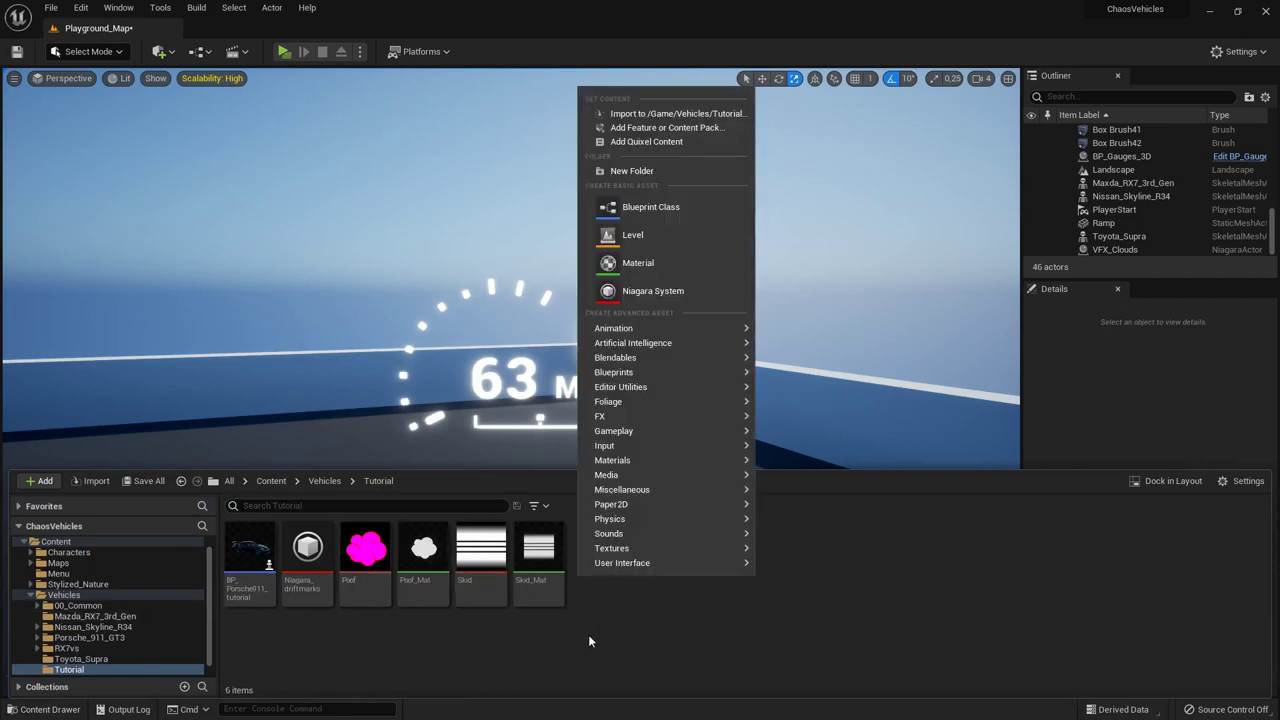
left_click(650, 207)
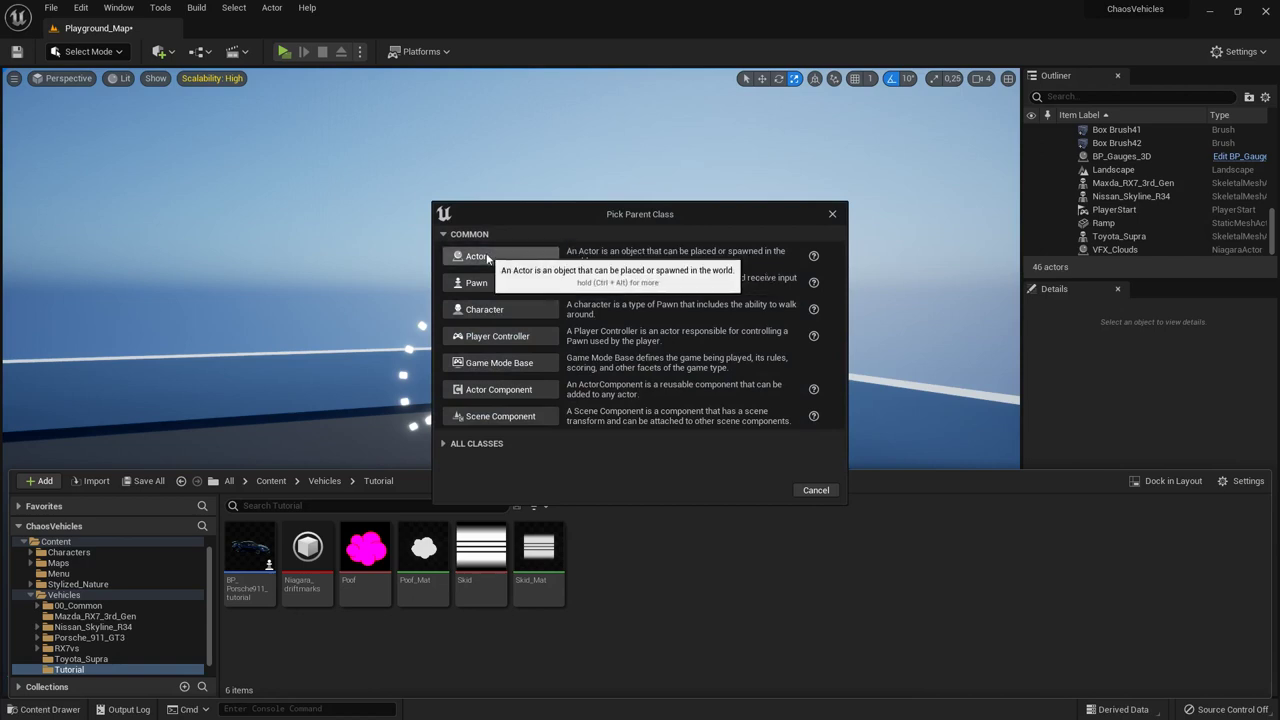
left_click(487, 258)
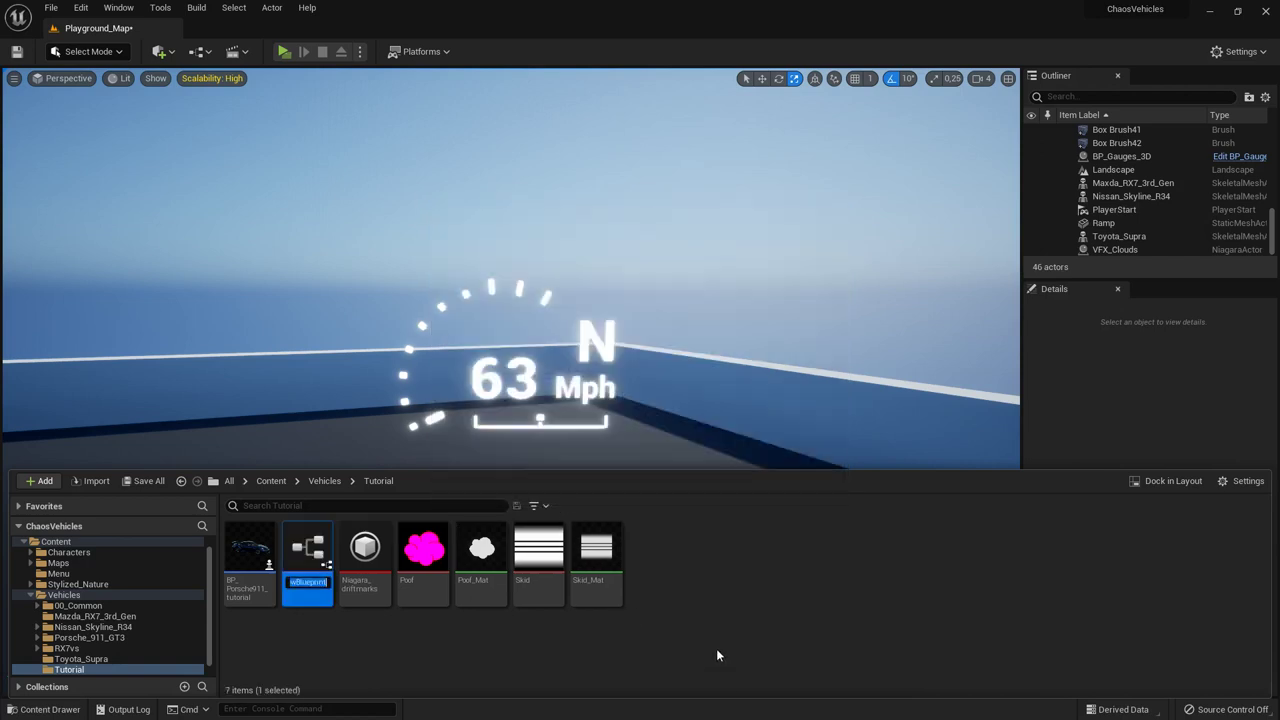
type("BP_Tuto")
type("rial_gauges")
key("Return")
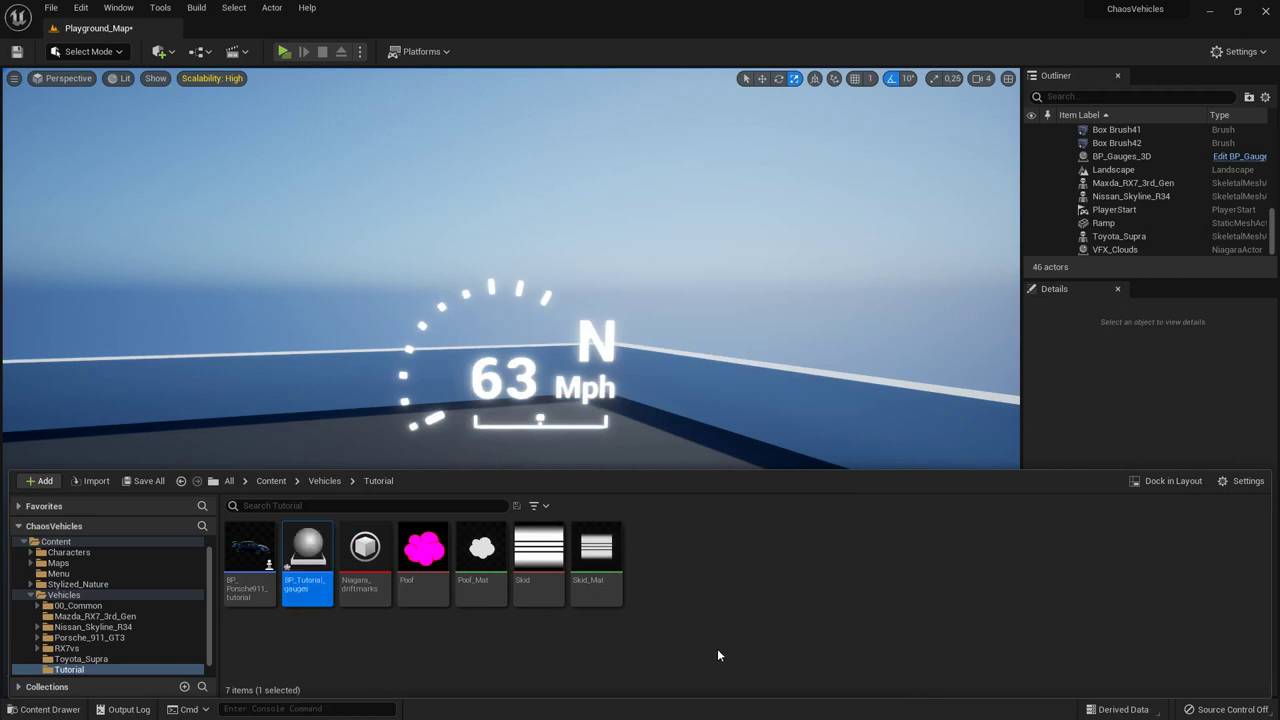
Step: Open BP_Tutorial_gauges in a maximized editor and add a Scene component under DefaultSceneRoot
double_click(308, 556)
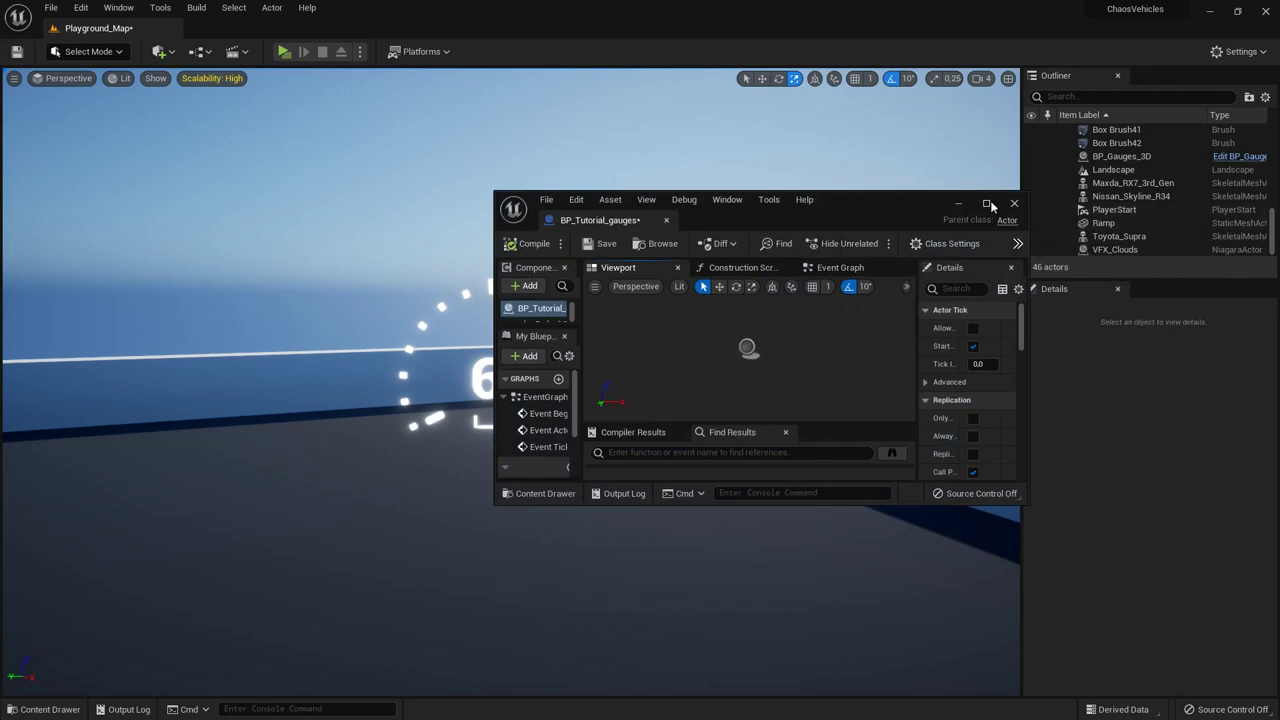
left_click(987, 204)
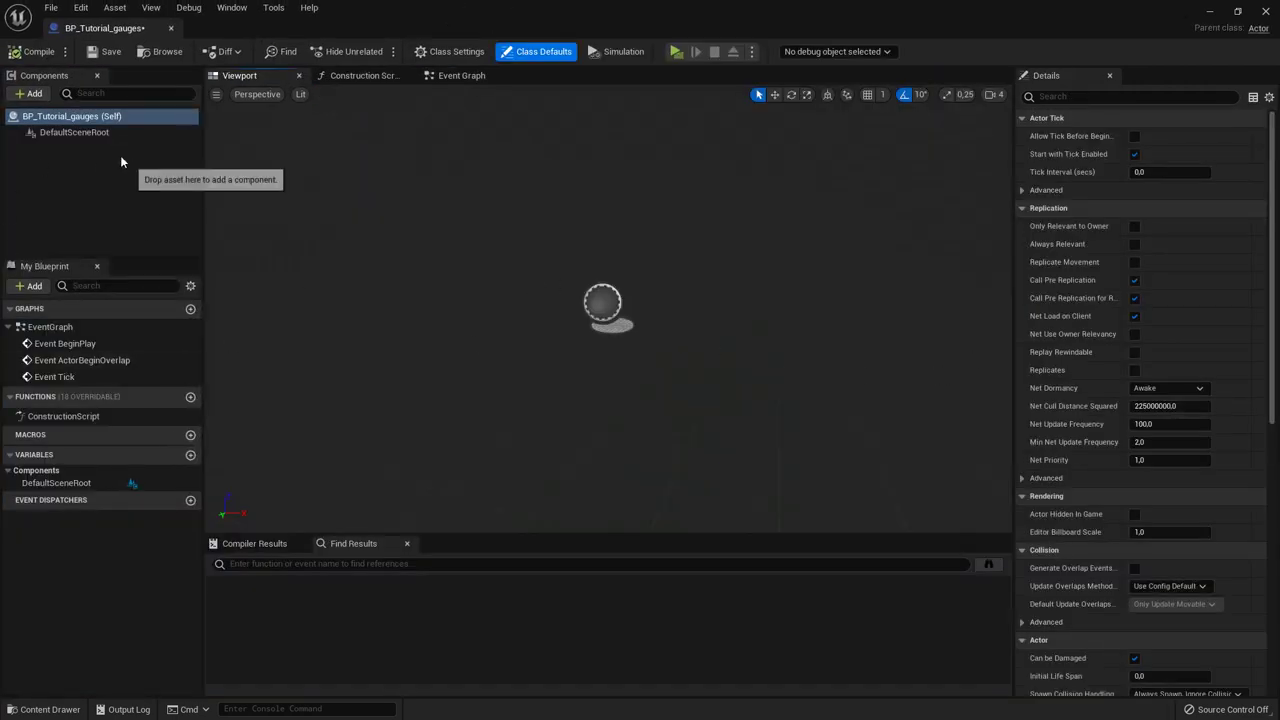
left_click(80, 133)
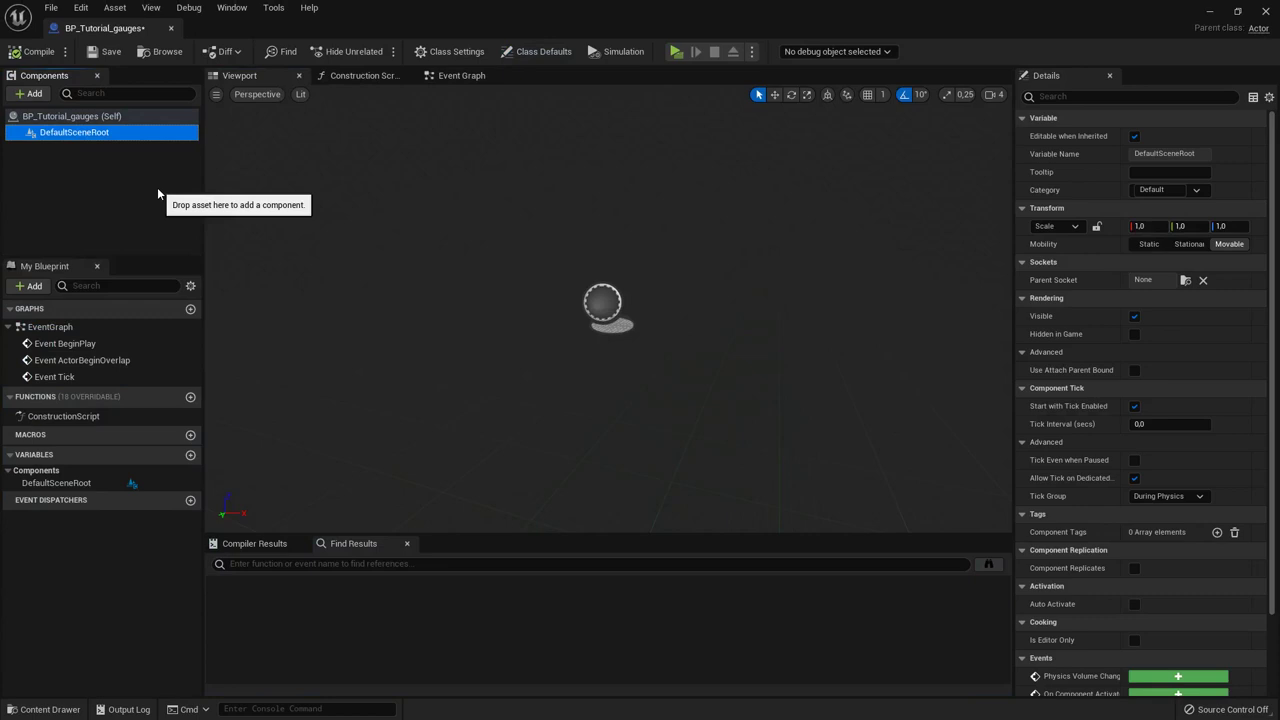
left_click(29, 93)
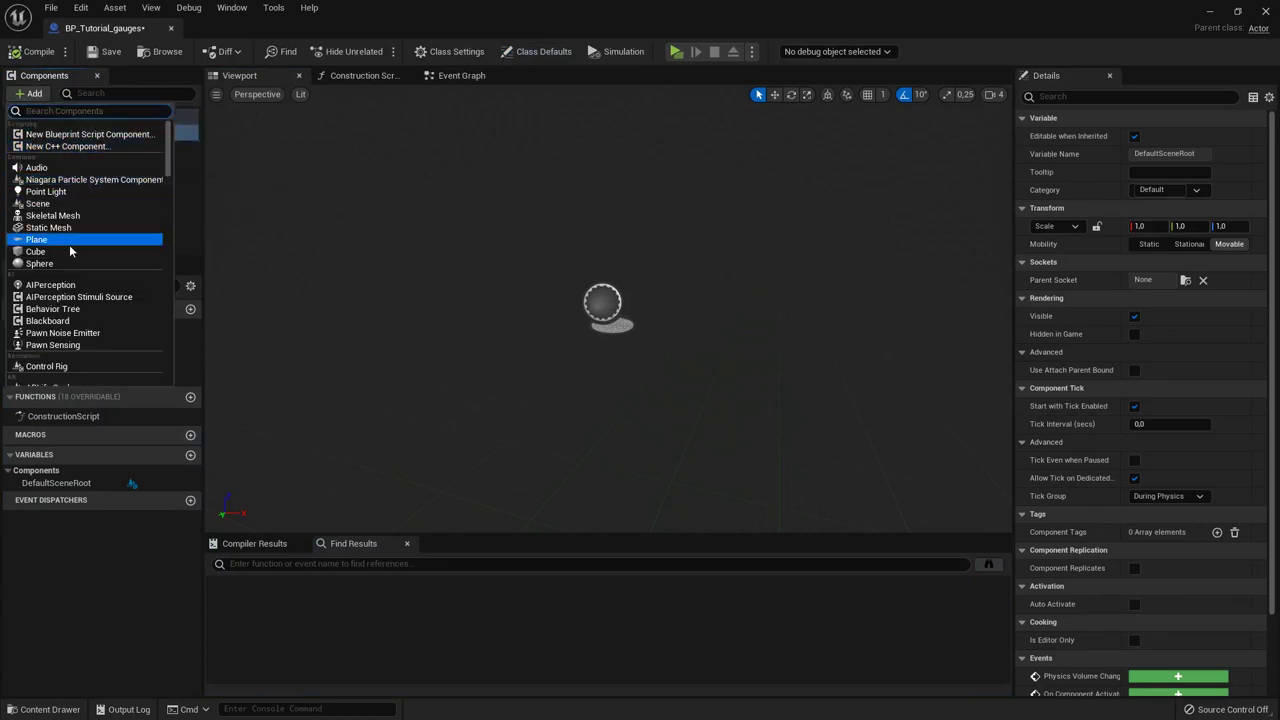
type("scene")
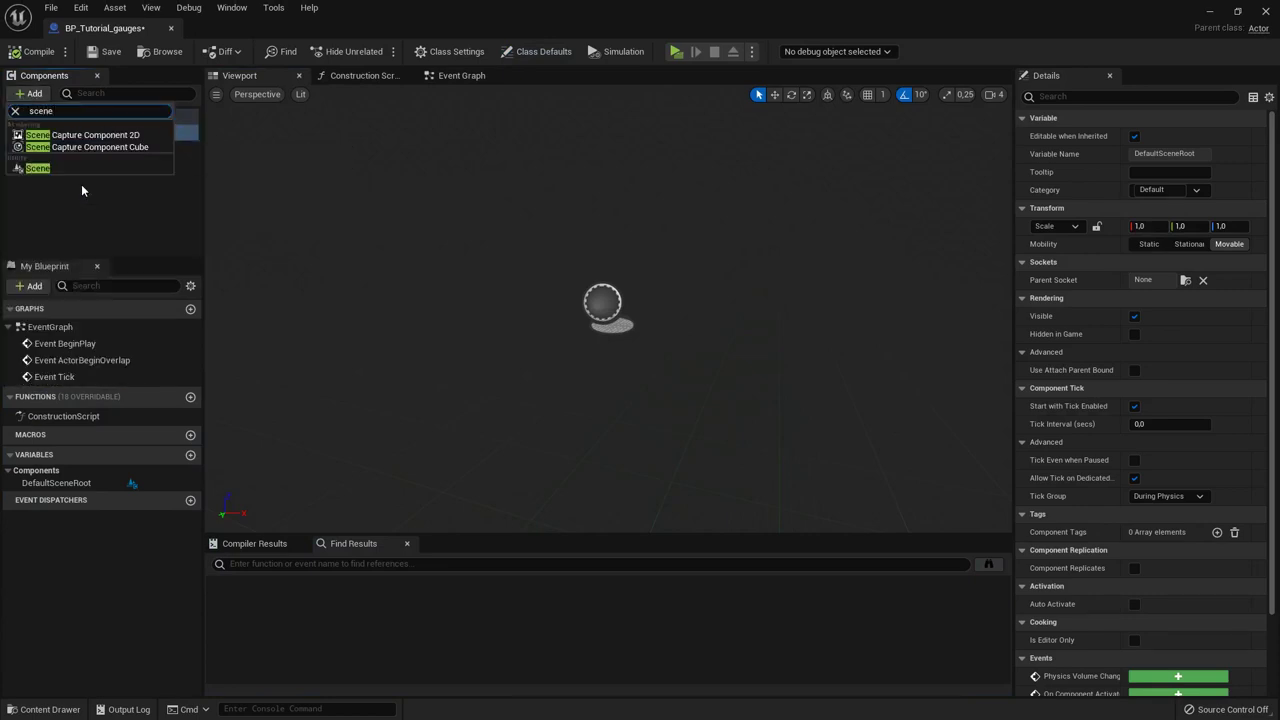
left_click(81, 184)
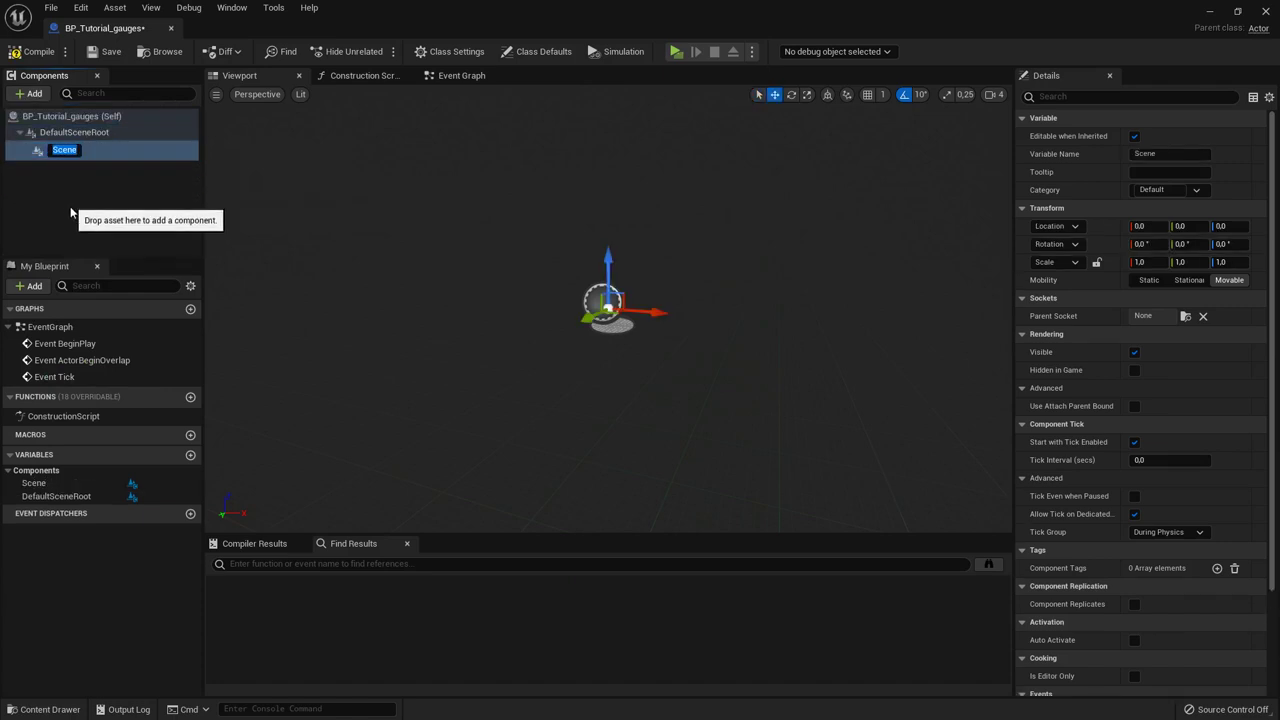
Step: Try making the Scene component the blueprint's root in place of DefaultSceneRoot, and undo the replacement
mouse_move(60, 152)
left_mouse_down()
mouse_move(84, 140)
mouse_move(62, 155)
mouse_move(69, 135)
left_mouse_up()
left_click(88, 204)
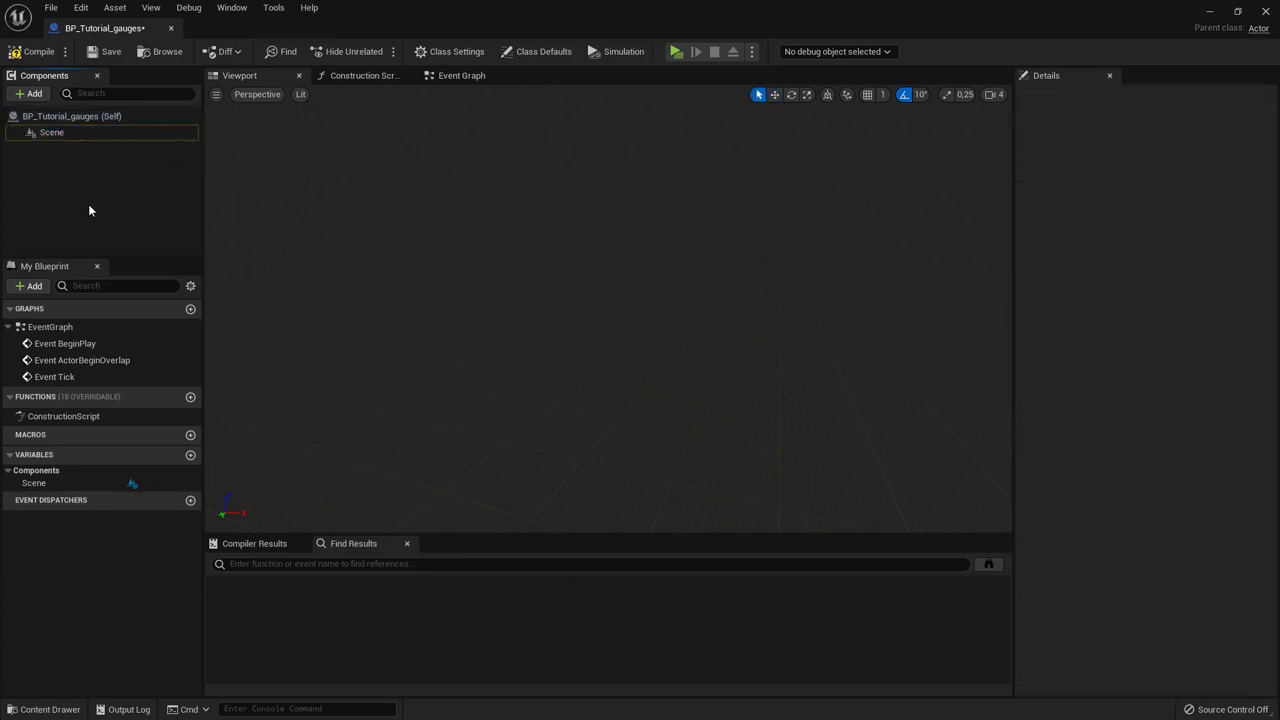
left_click(50, 133)
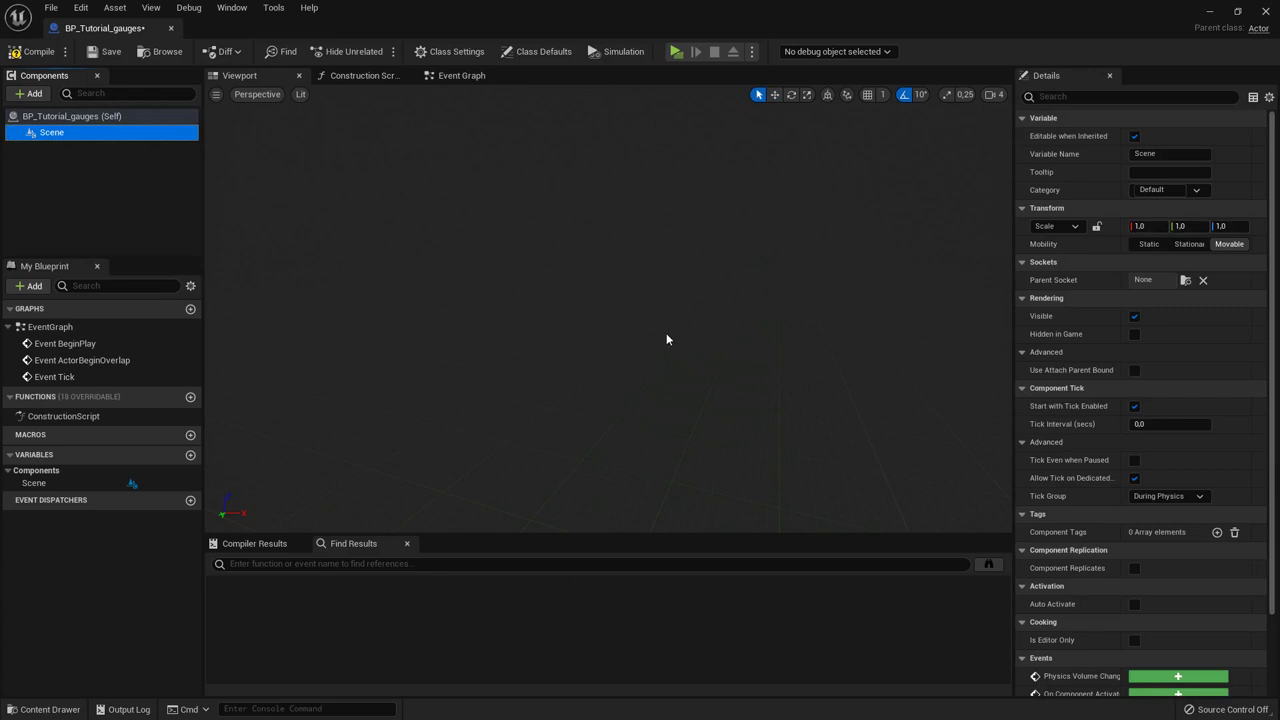
left_click(76, 205)
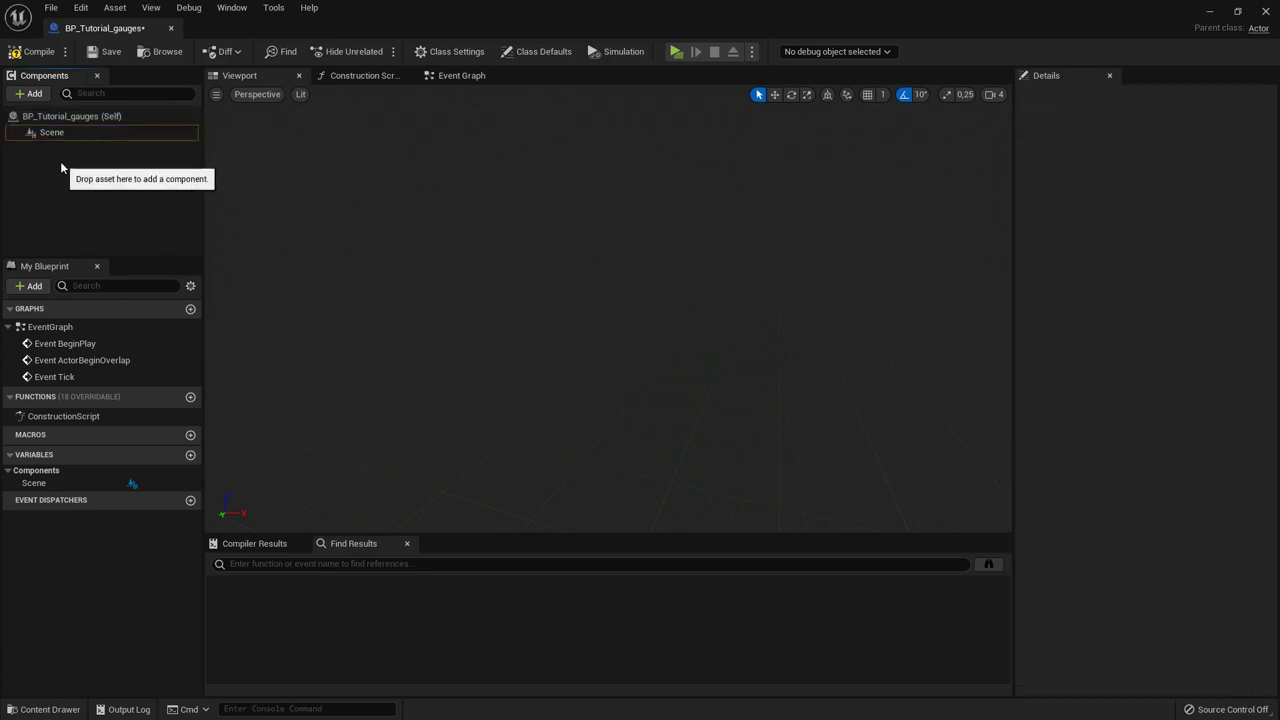
key("ctrl+z")
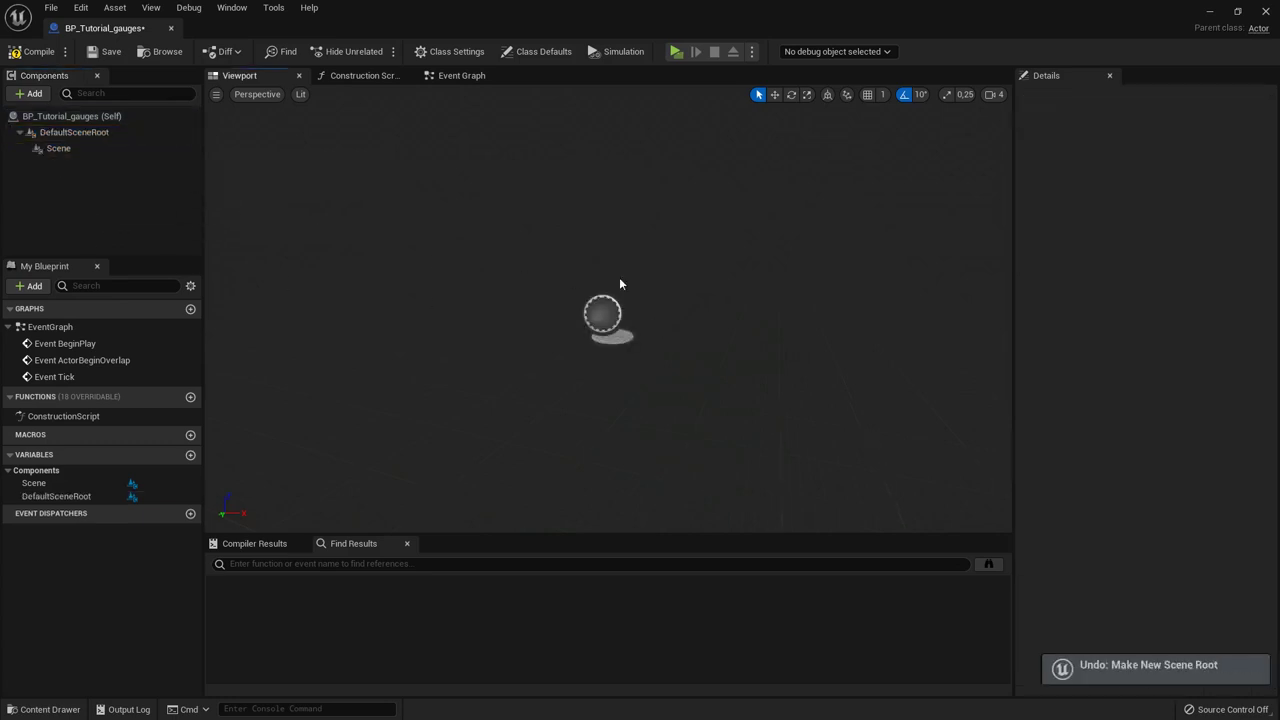
Step: Place BP_Tutorial_gauges on the floor of the level near the existing 3D gauge and activate the move tool
left_click(598, 305)
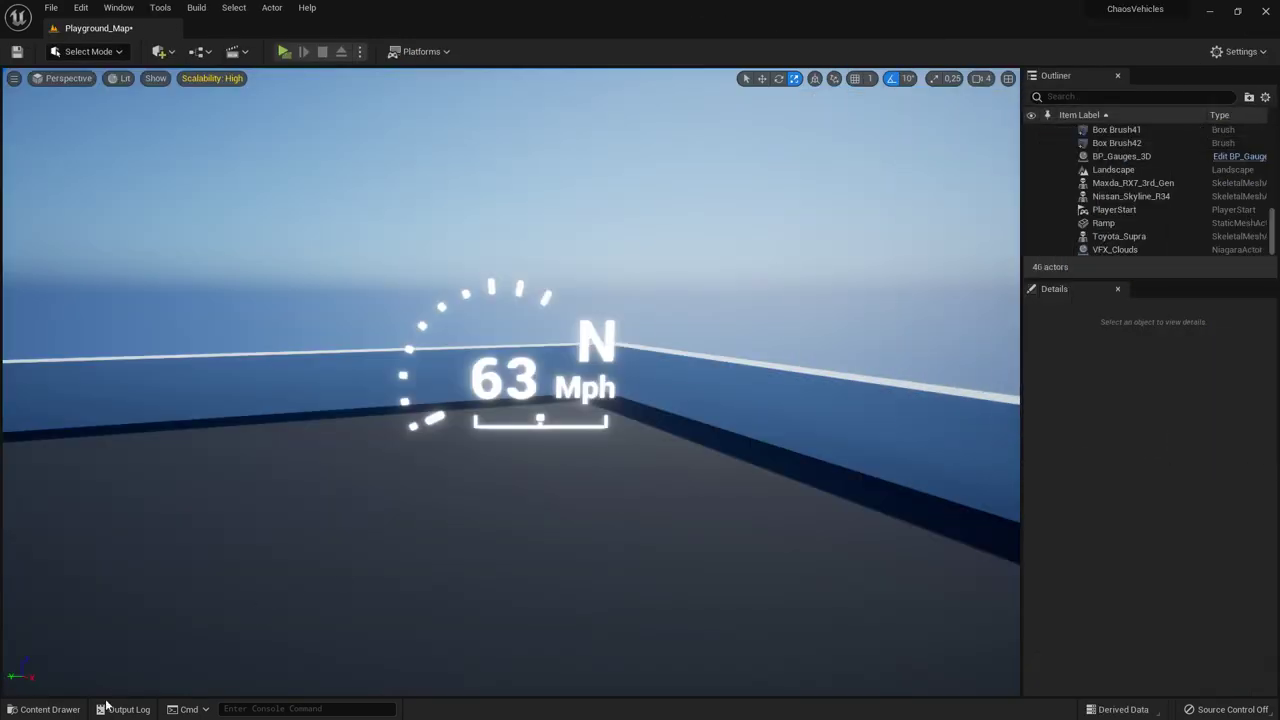
left_click(45, 709)
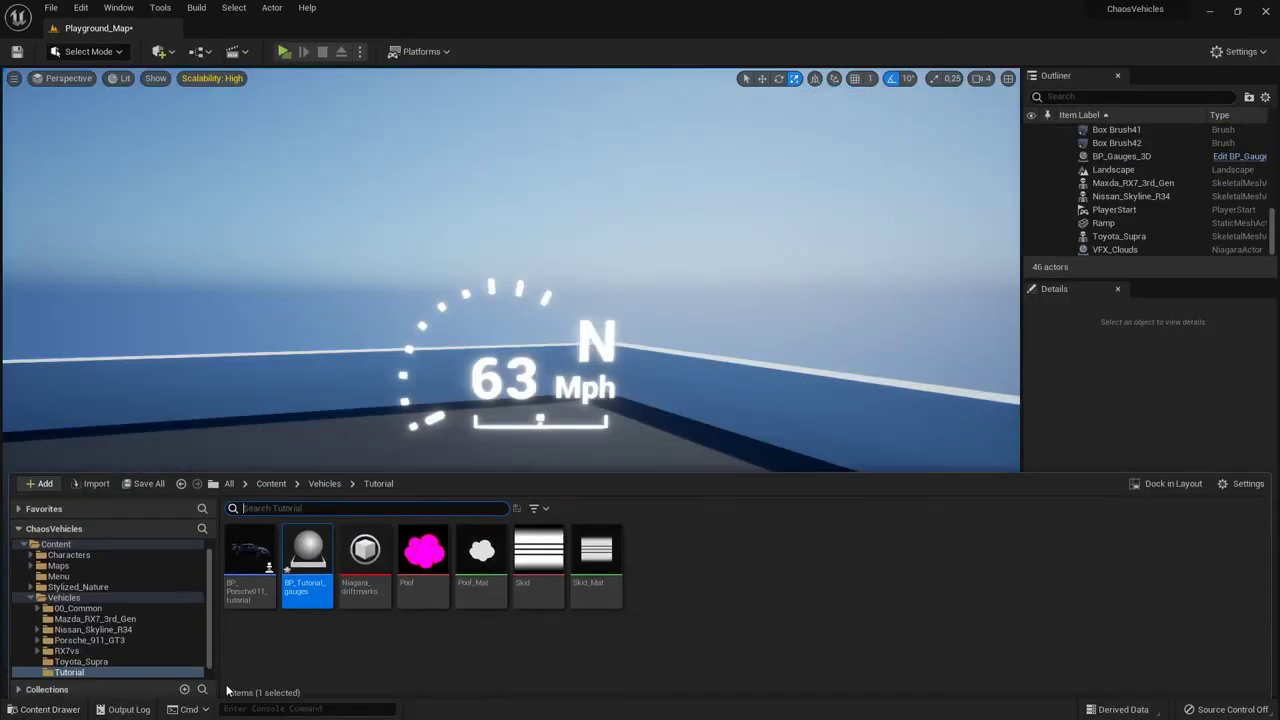
left_click_drag(300, 586, 356, 482)
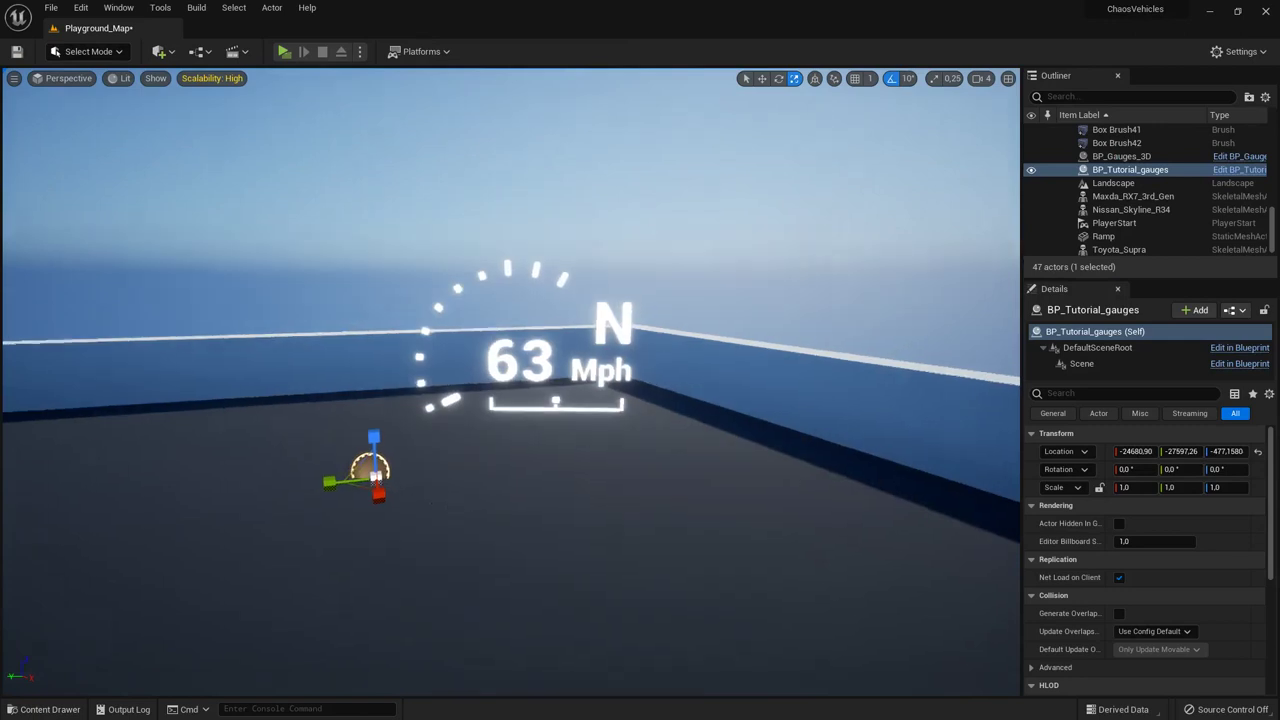
key("w")
right_click_drag(426, 468, 390, 490)
key("q")
key("w")
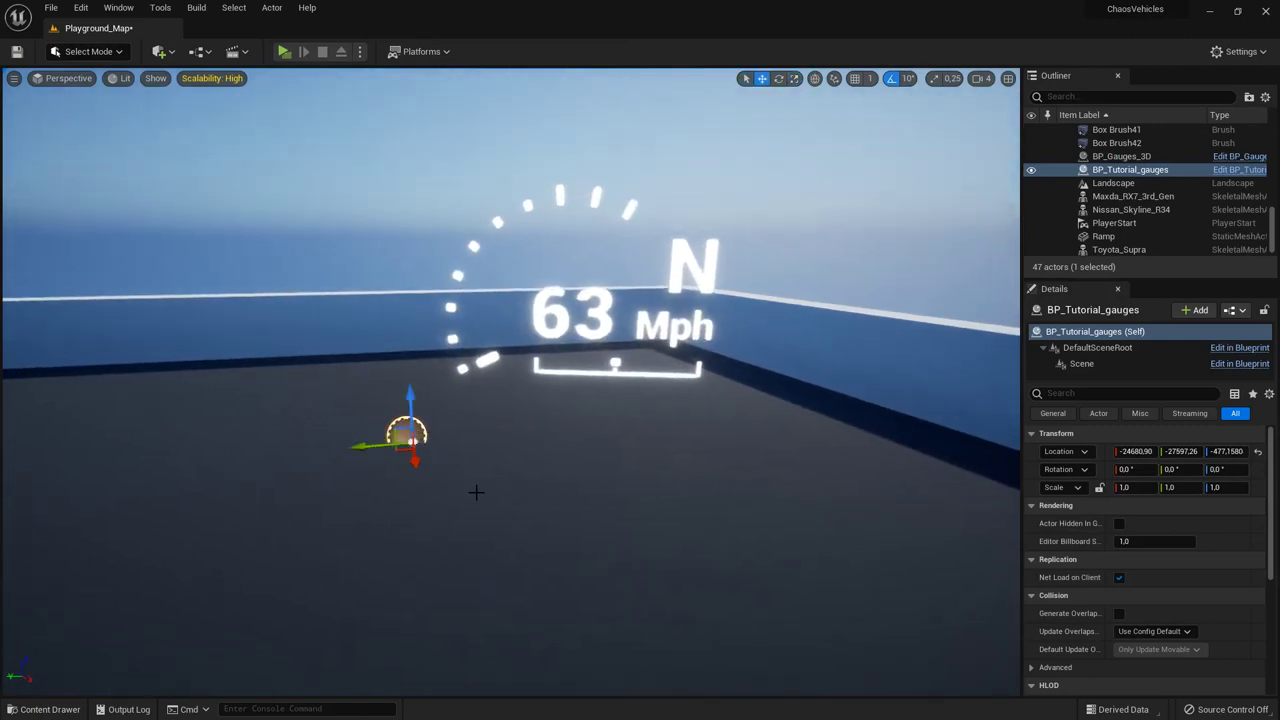
Step: Raise BP_Tutorial_gauges off the floor to about Z -376 and shift it away from the existing 3D gauge to about Y -27463
left_click_drag(409, 405, 395, 169)
left_click(396, 170)
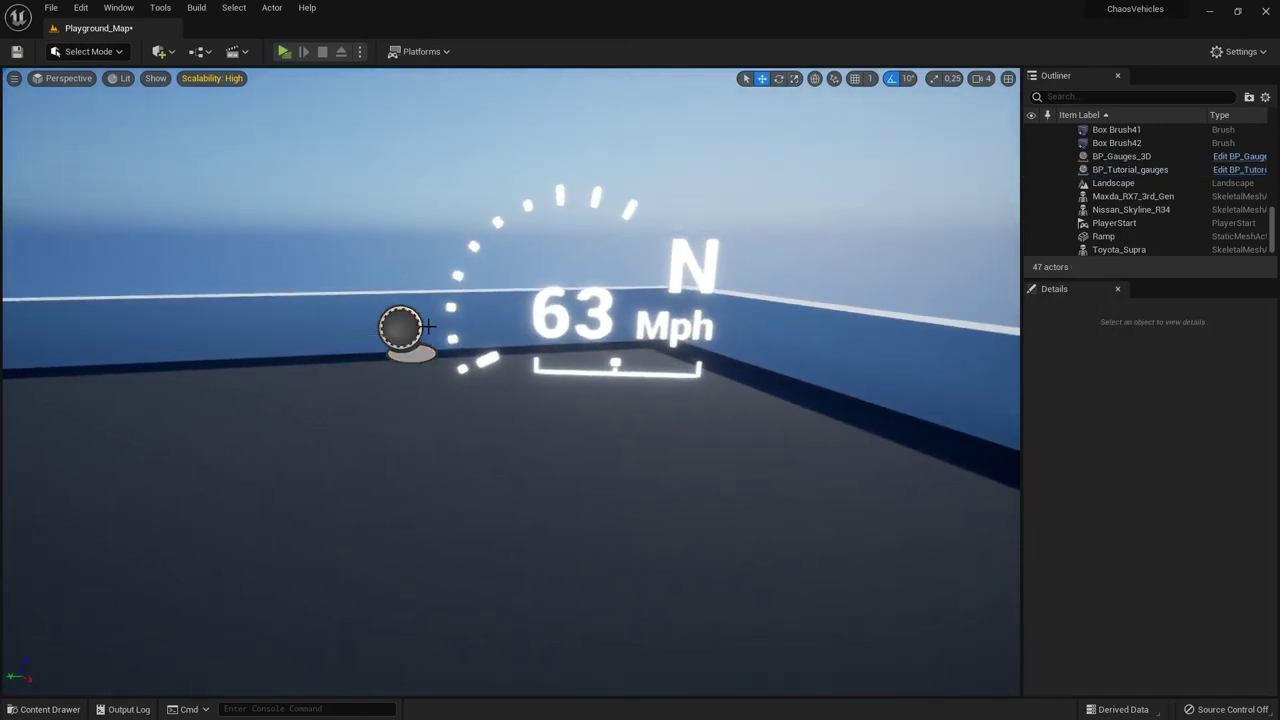
left_click(412, 349)
left_click_drag(372, 341, 195, 343)
right_click_drag(391, 466, 346, 484)
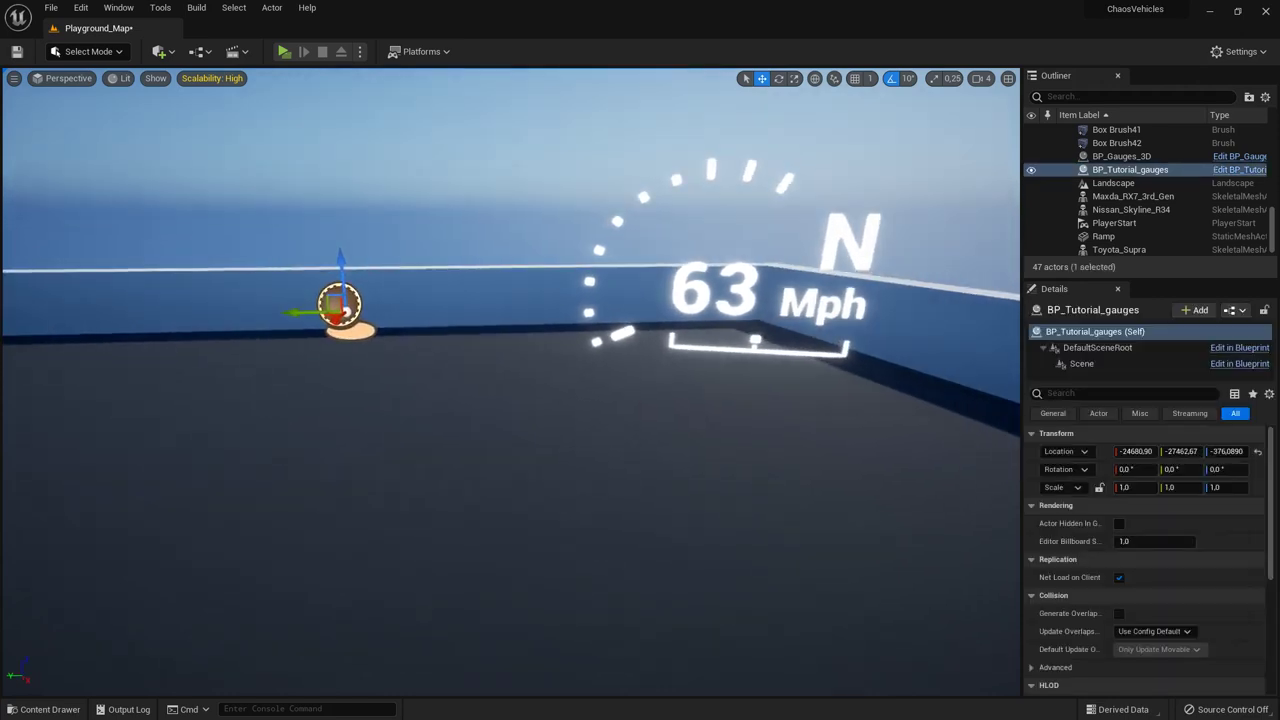
Step: Make the Scene component the root of BP_Tutorial_gauges in place of DefaultSceneRoot, with the editor maximized, and save the blueprint
left_click_drag(743, 209, 581, 189)
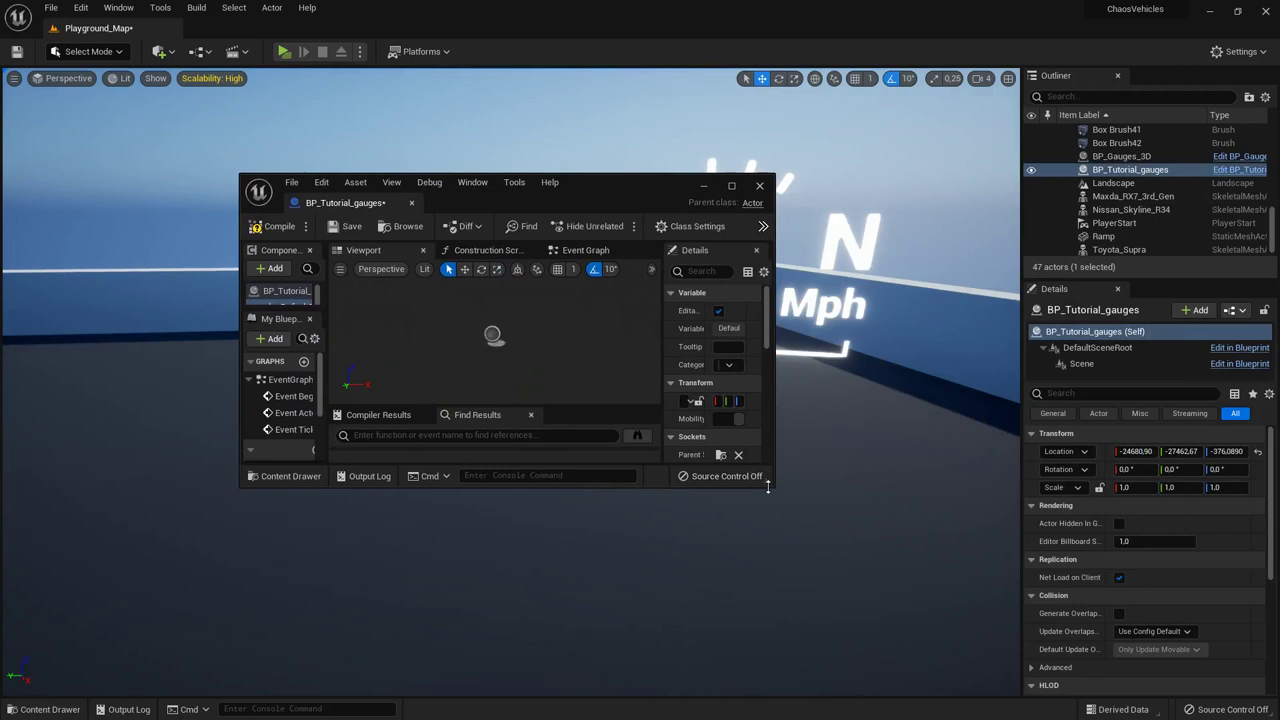
left_click_drag(772, 487, 985, 630)
left_click_drag(337, 330, 300, 310)
left_click_drag(568, 186, 762, 6)
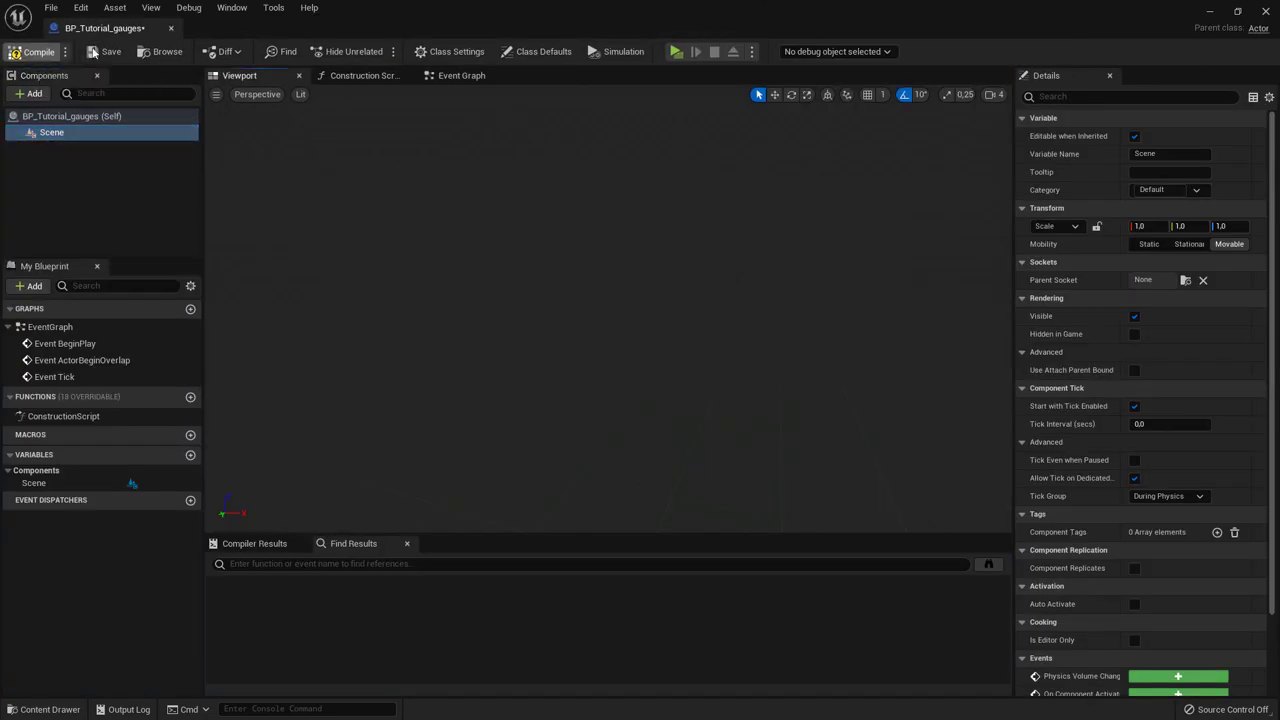
key("ctrl+s")
left_click(89, 195)
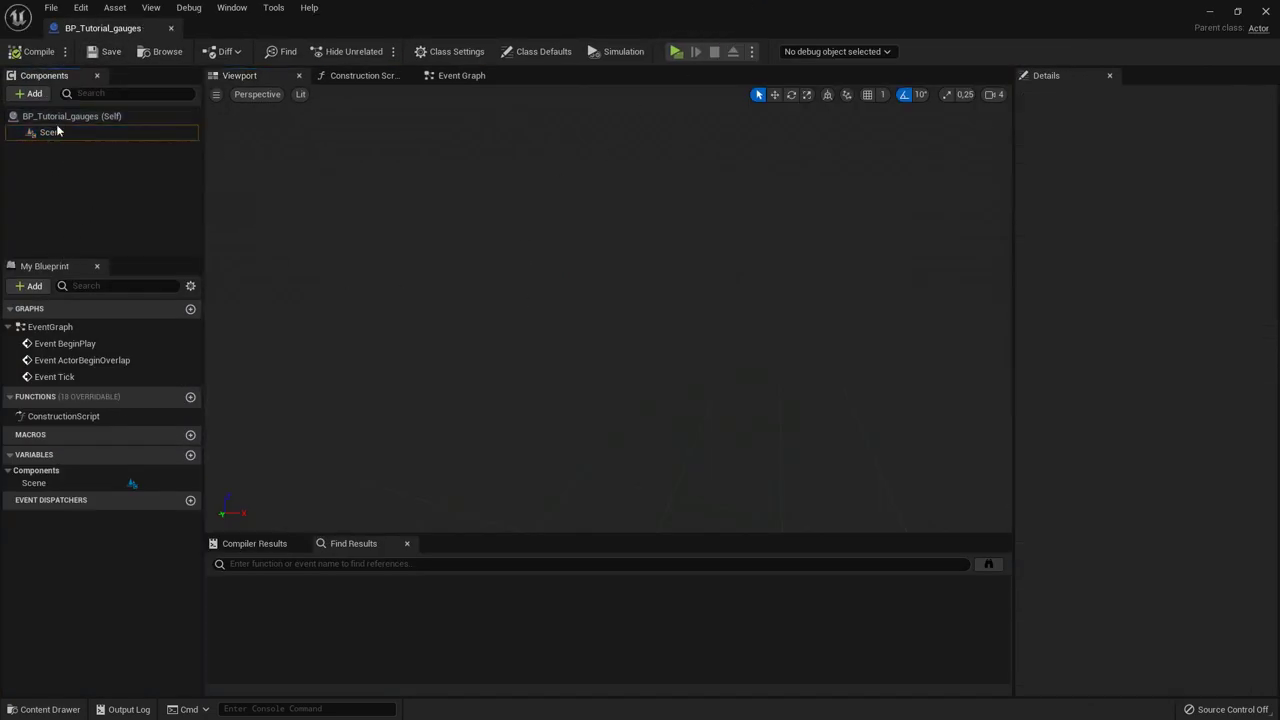
Step: Add a Text Render component to the blueprint under the Scene root
left_click(28, 94)
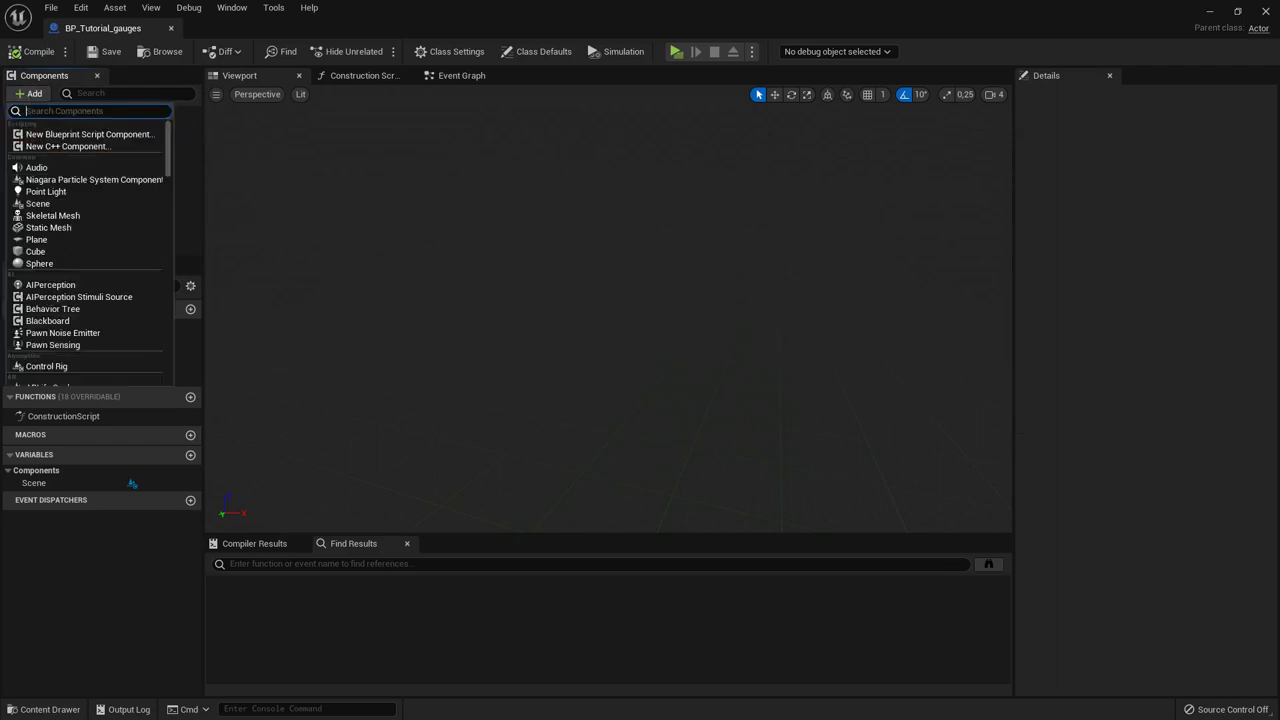
type("text")
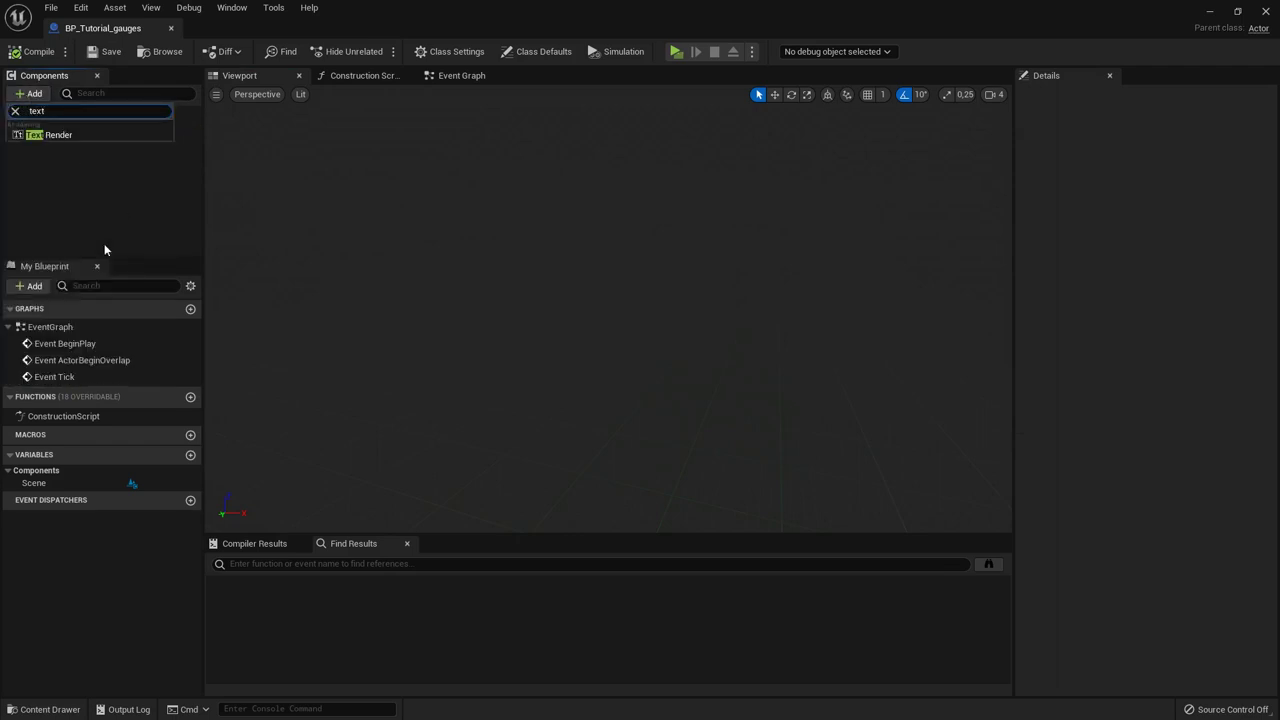
left_click(48, 139)
left_click(69, 208)
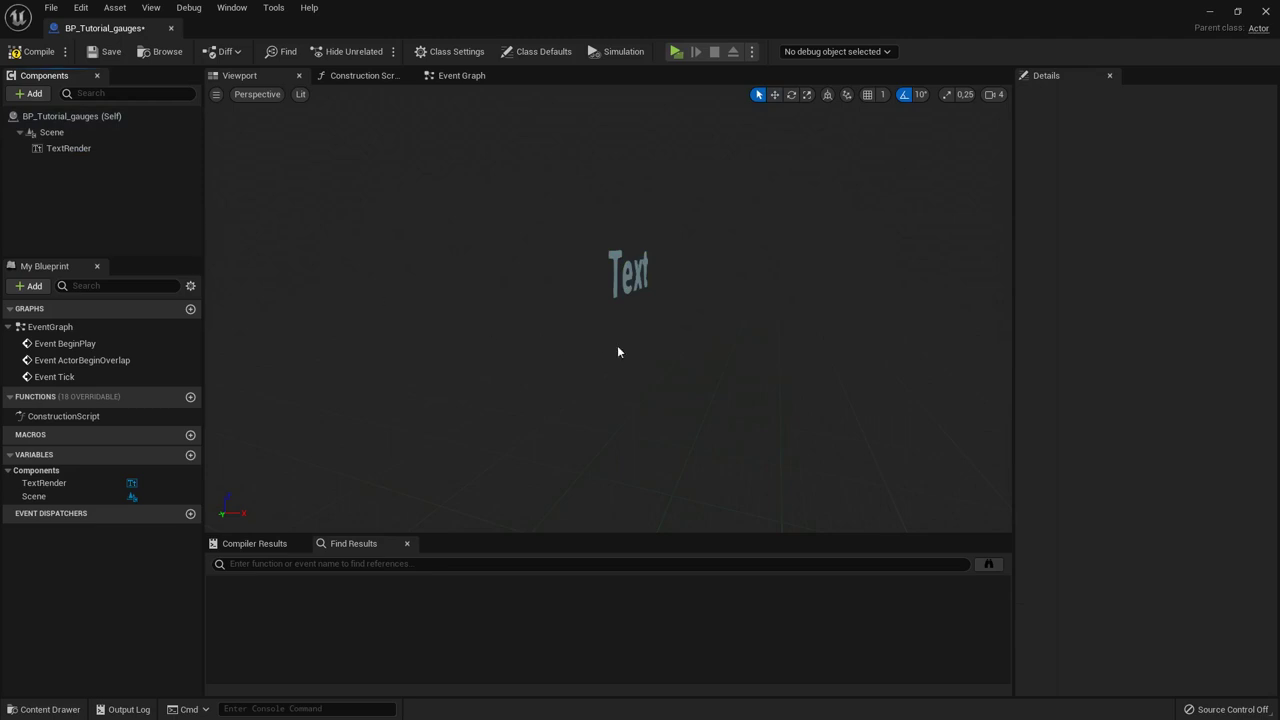
Step: Rename the Text Render component to Speed_Text
left_click(632, 283)
right_click_drag(685, 336, 510, 290)
mouse_move(744, 359)
right_mouse_down()
mouse_move(765, 335)
mouse_move(744, 359)
right_mouse_up()
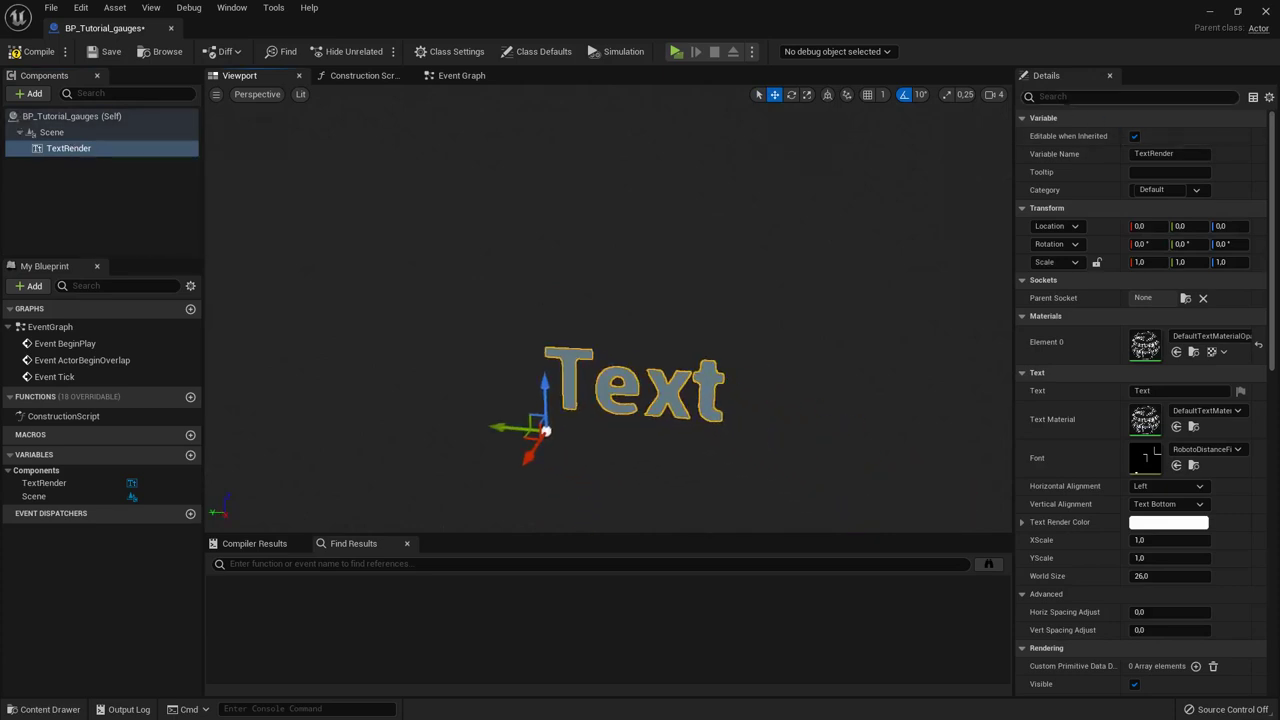
left_click(1183, 156)
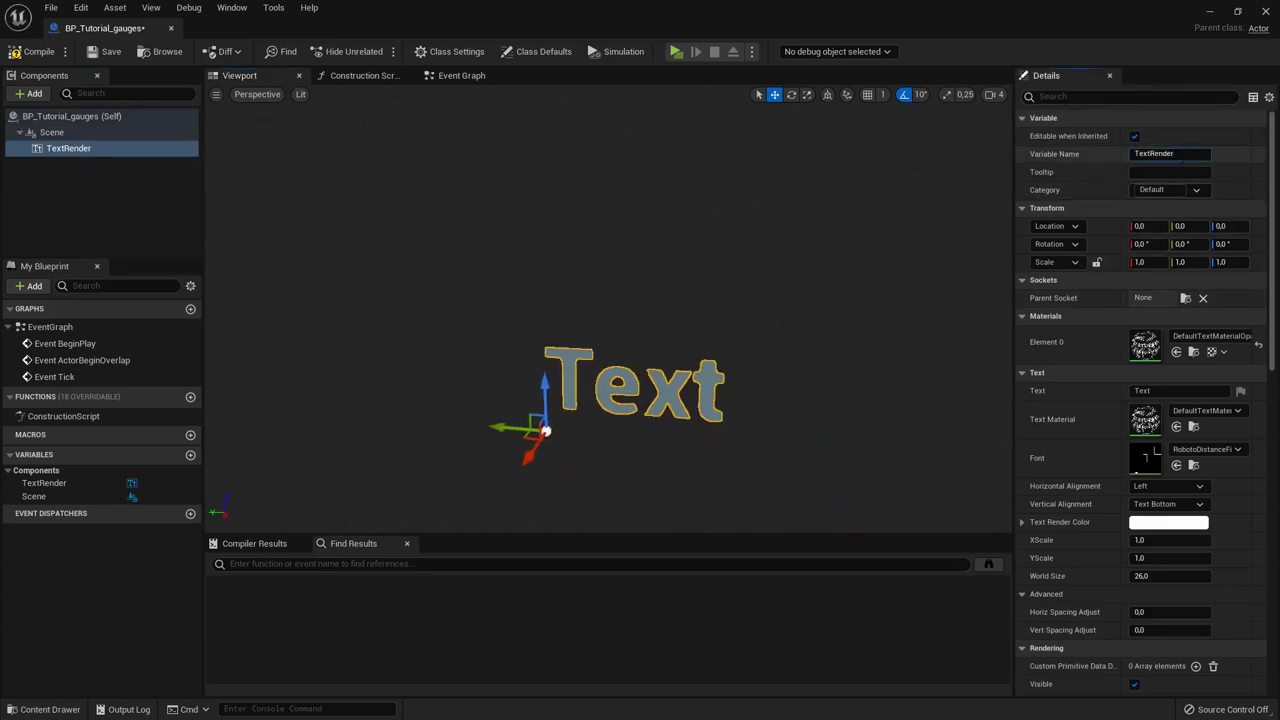
key("BackSpace")
key("BackSpace")
key("BackSpace")
key("BackSpace")
key("BackSpace")
key("BackSpace")
key("BackSpace")
key("BackSpace")
key("BackSpace")
type("Speed_Text")
key("Return")
Step: Duplicate the Speed_Text component and name the copy RPM_Text
right_click(59, 150)
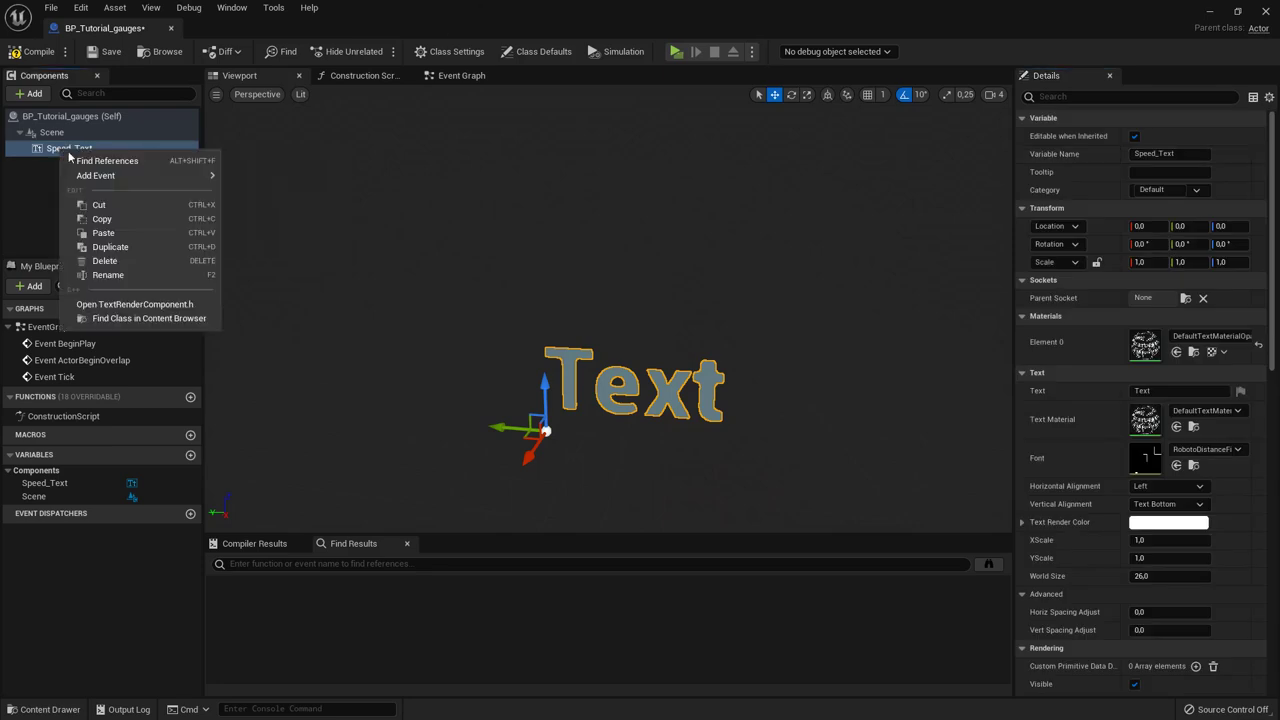
left_click(115, 247)
key("ctrl+d")
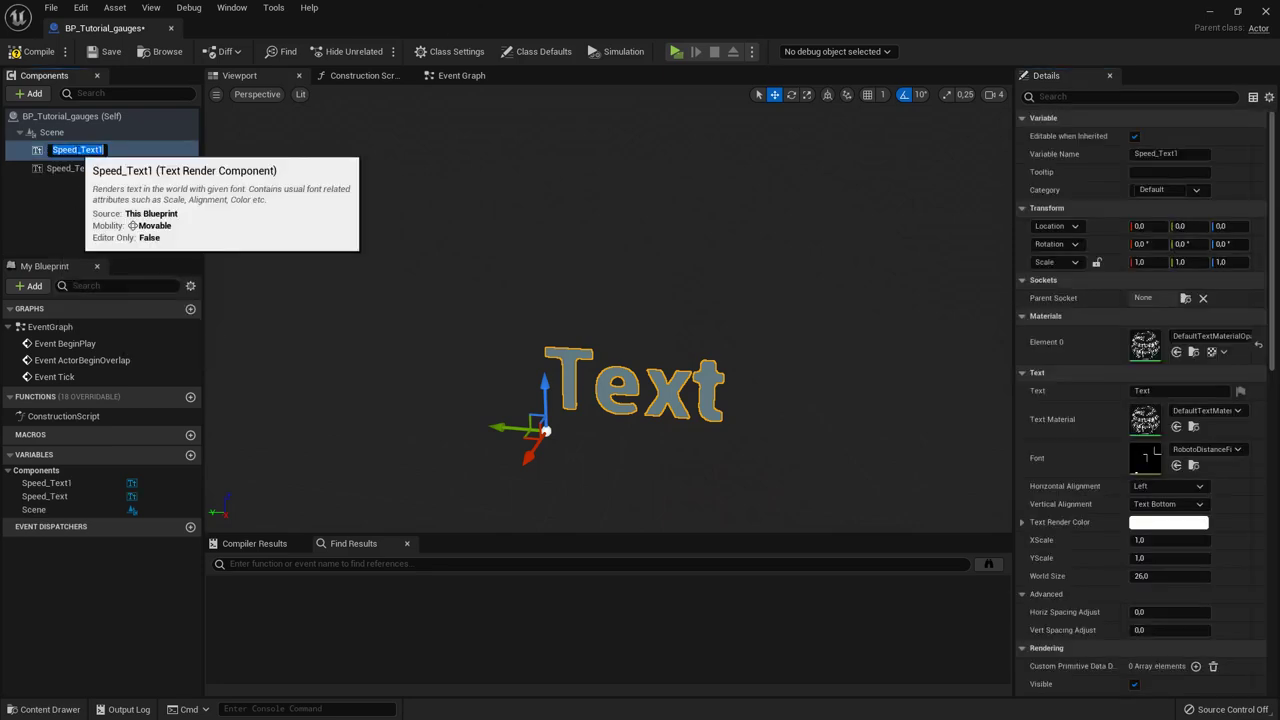
type("RPM")
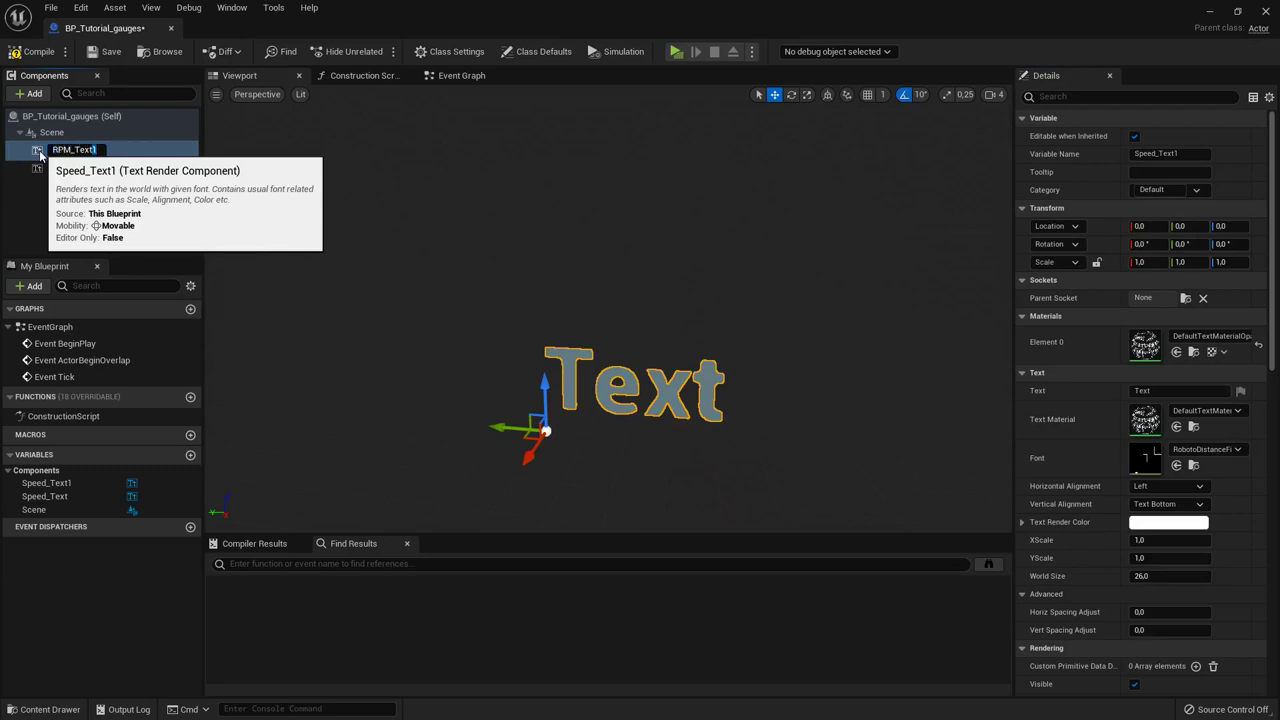
key("BackSpace")
key("Return")
Step: Move Speed_Text up along Z by about 22 so that it sits above RPM_Text
left_click(84, 165)
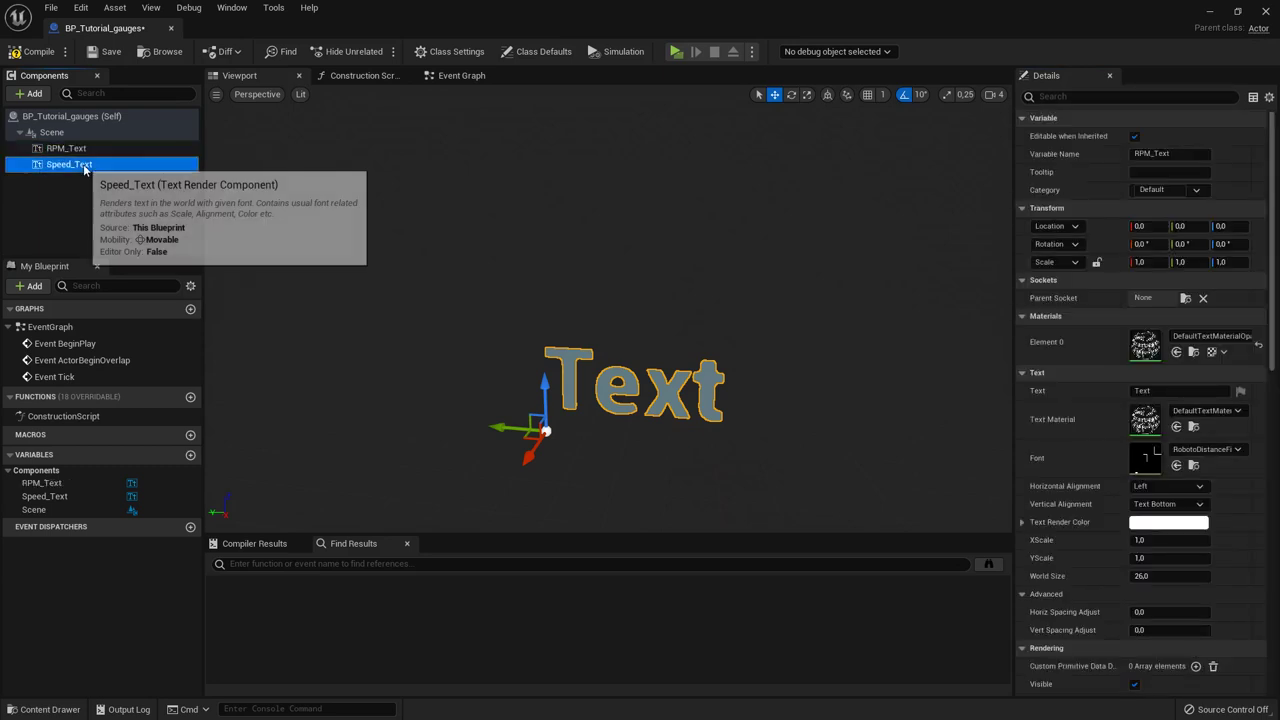
left_click_drag(556, 399, 559, 305)
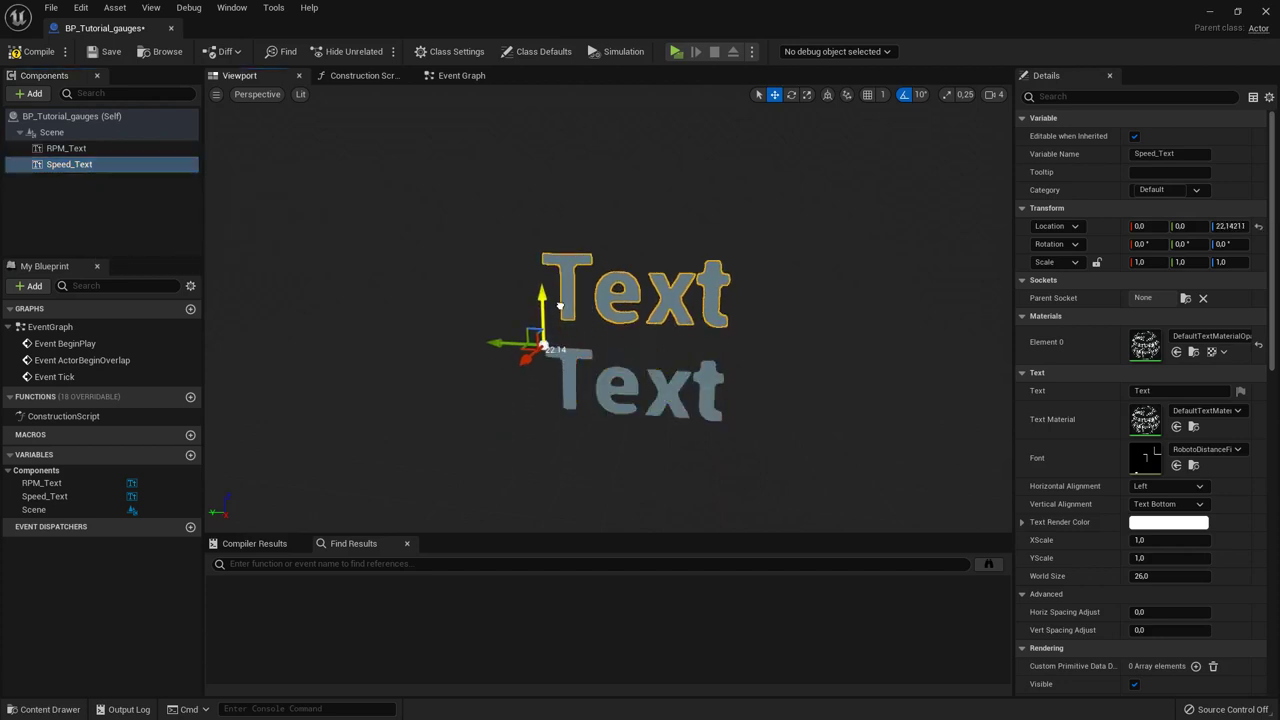
scroll(794, 366, "down", 5)
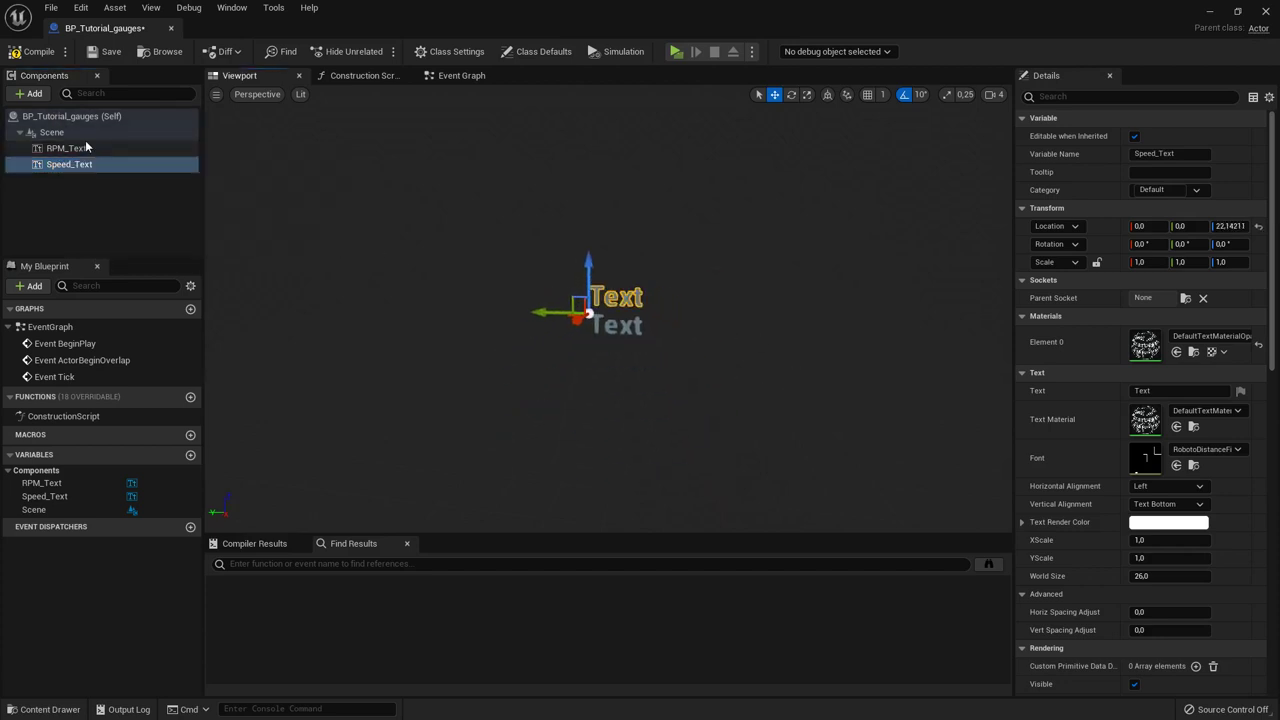
Step: Set the displayed text of RPM_Text to 0 and that of Speed_Text to 0 Mph
left_click(86, 148)
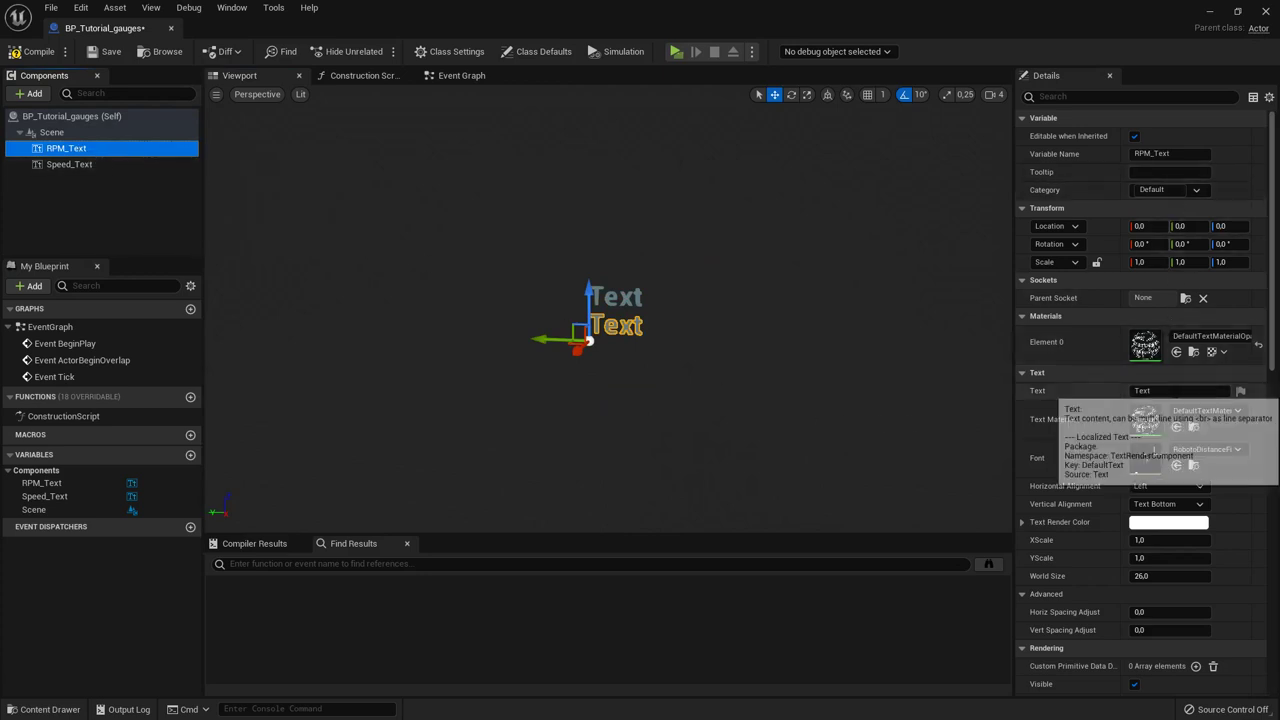
left_click(1160, 391)
type("0")
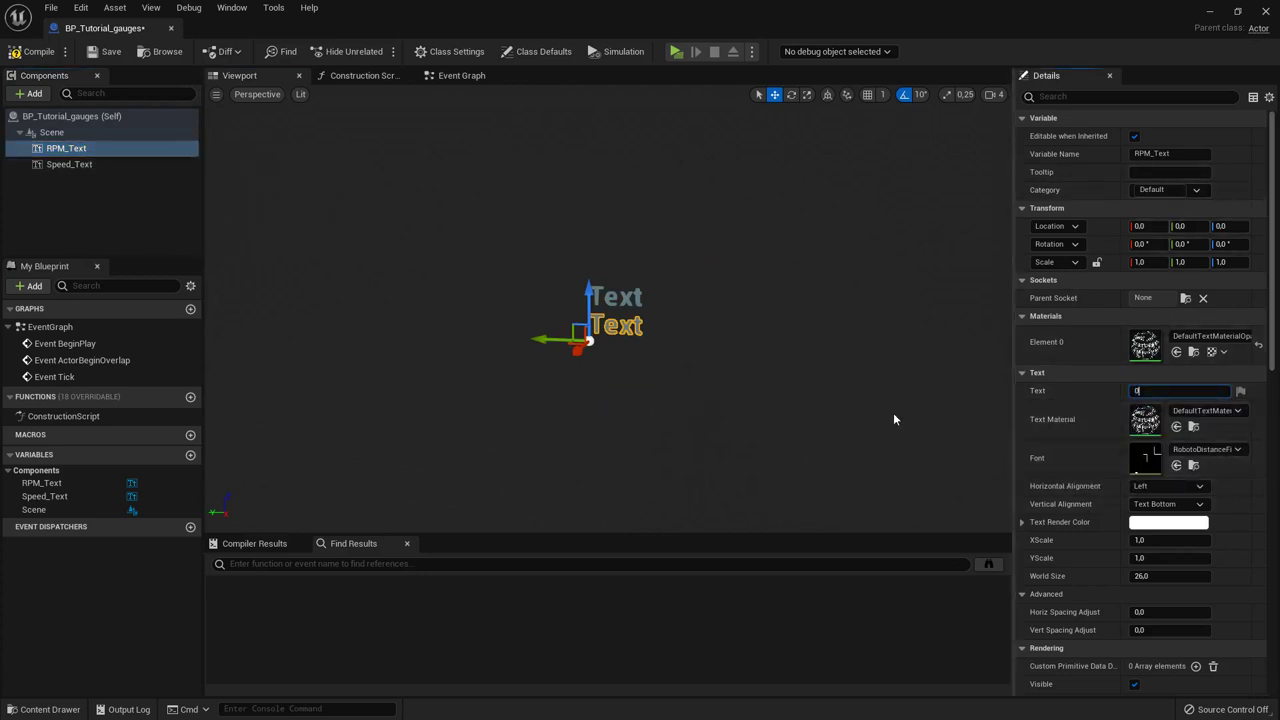
left_click(638, 297)
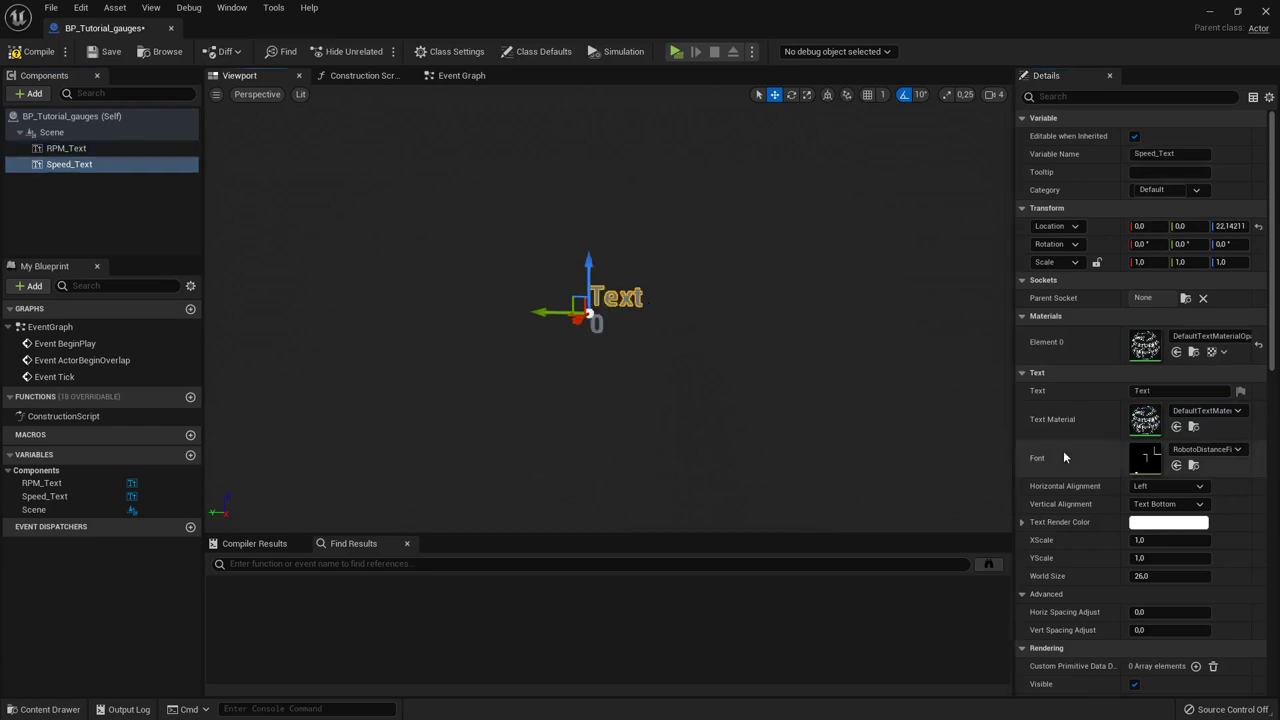
left_click(1165, 391)
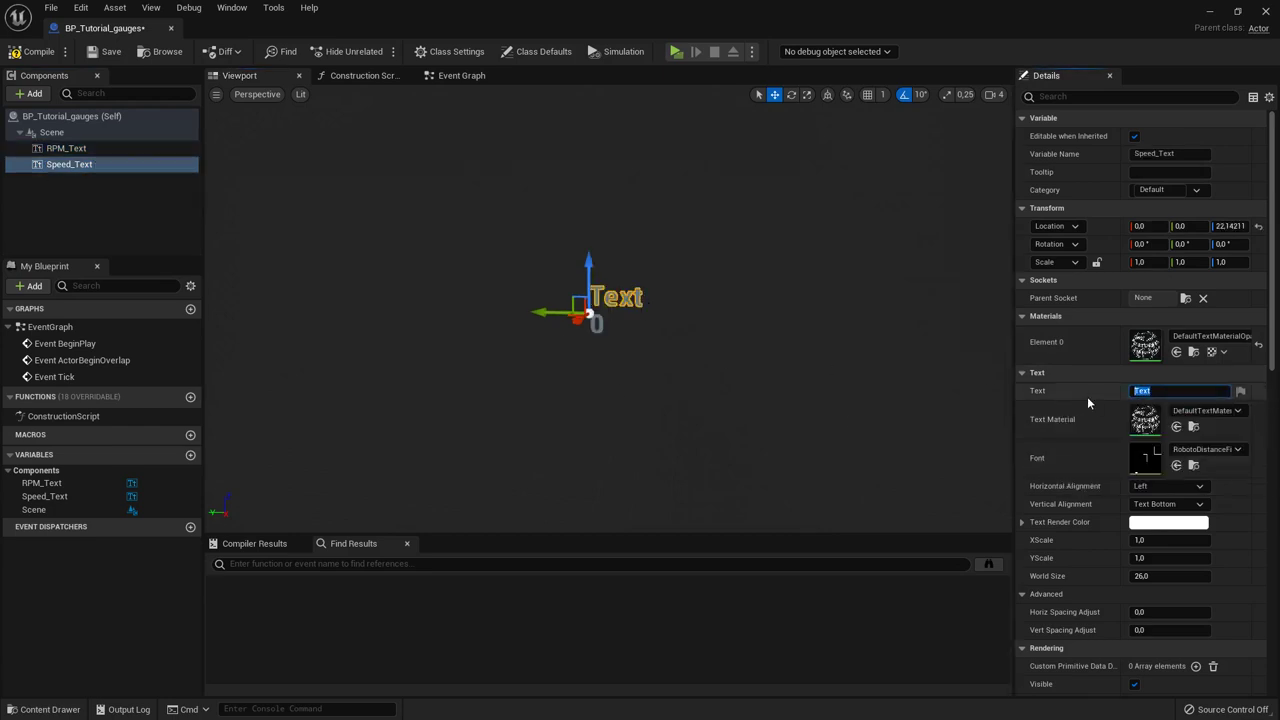
type("0 Mph")
key("Return")
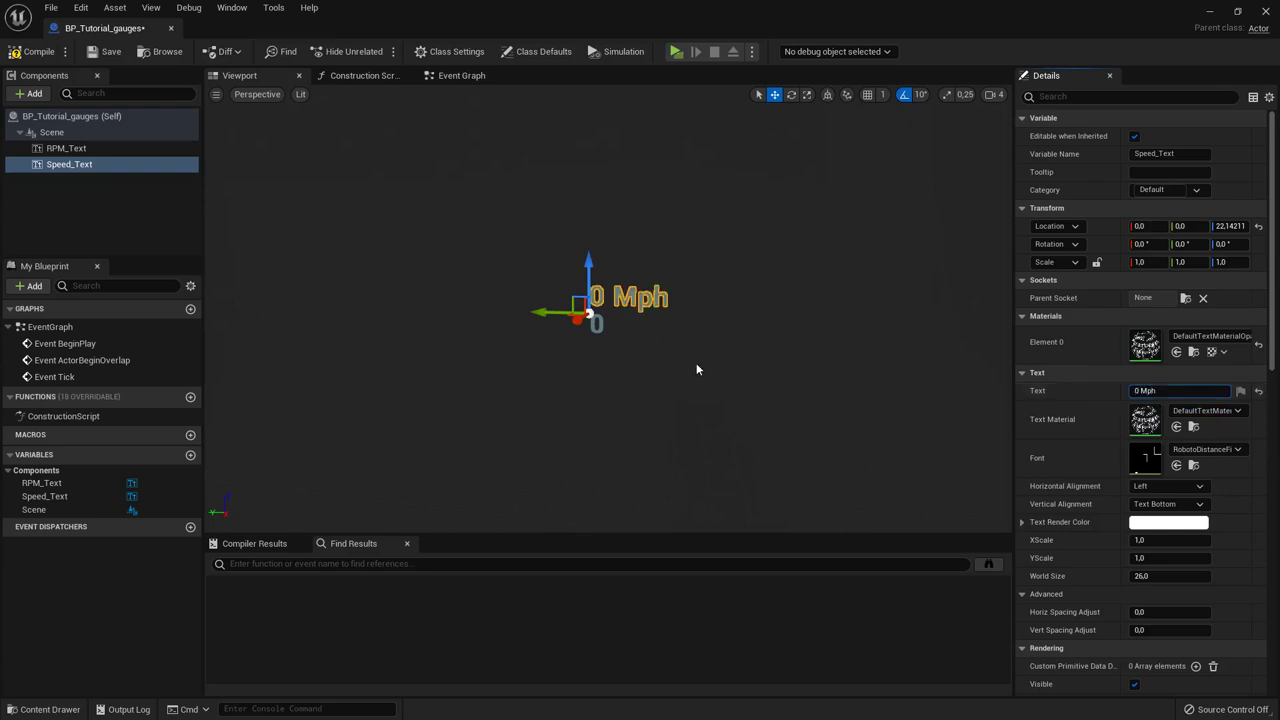
Step: Compile and save the BP_Tutorial_gauges blueprint
left_click(707, 482)
left_click(30, 51)
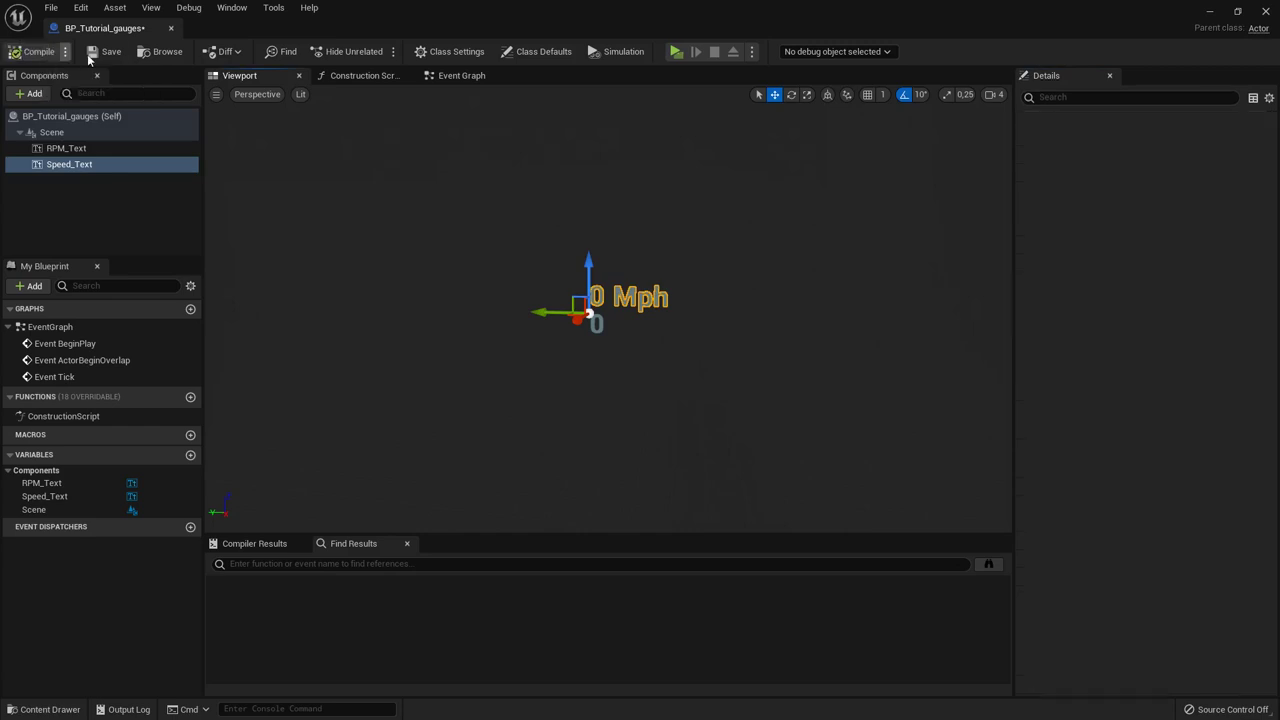
left_click(92, 52)
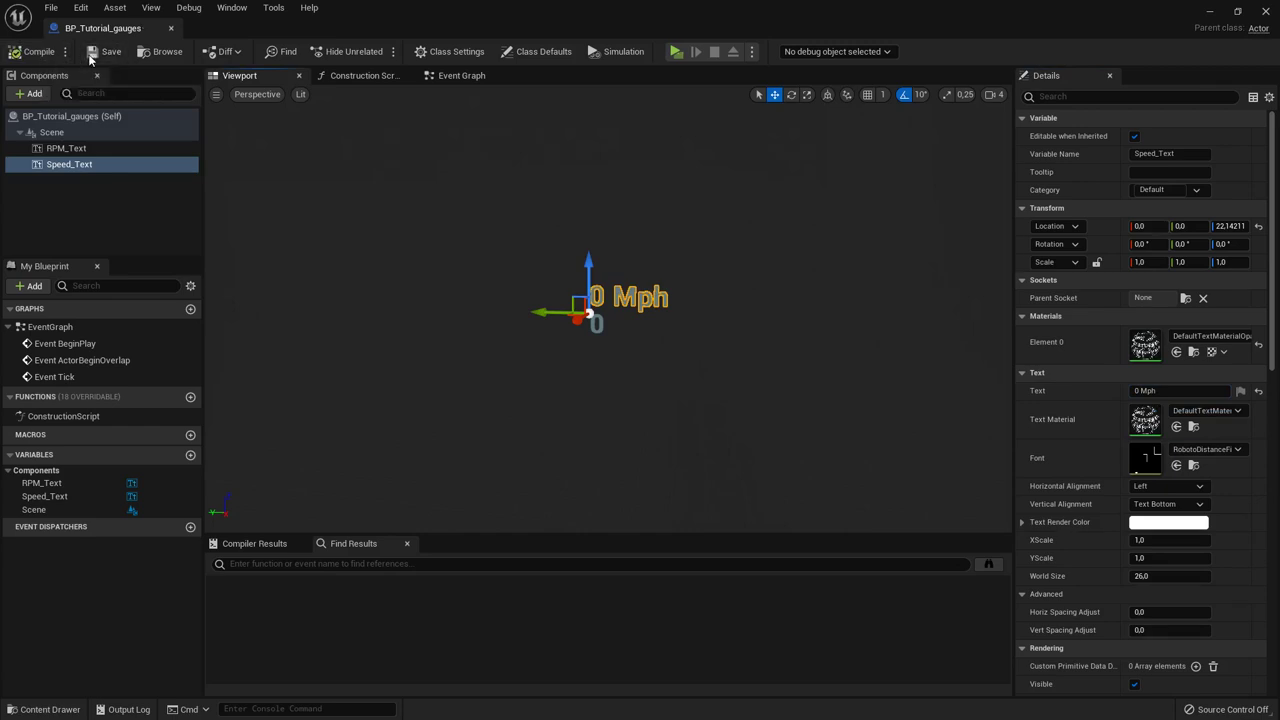
Step: Add a Get Parent Actor node to the Event Graph and place it directly beneath Event BeginPlay
left_click(452, 81)
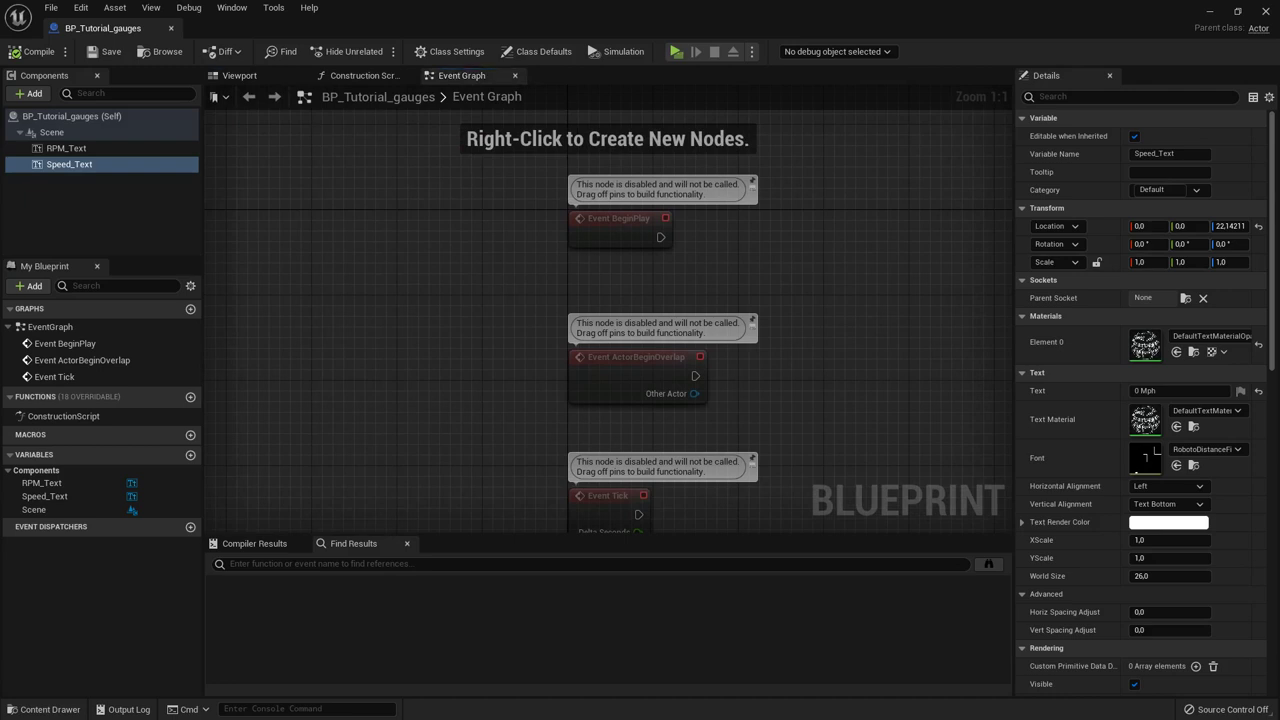
right_click_drag(740, 238, 681, 266)
right_click(651, 295)
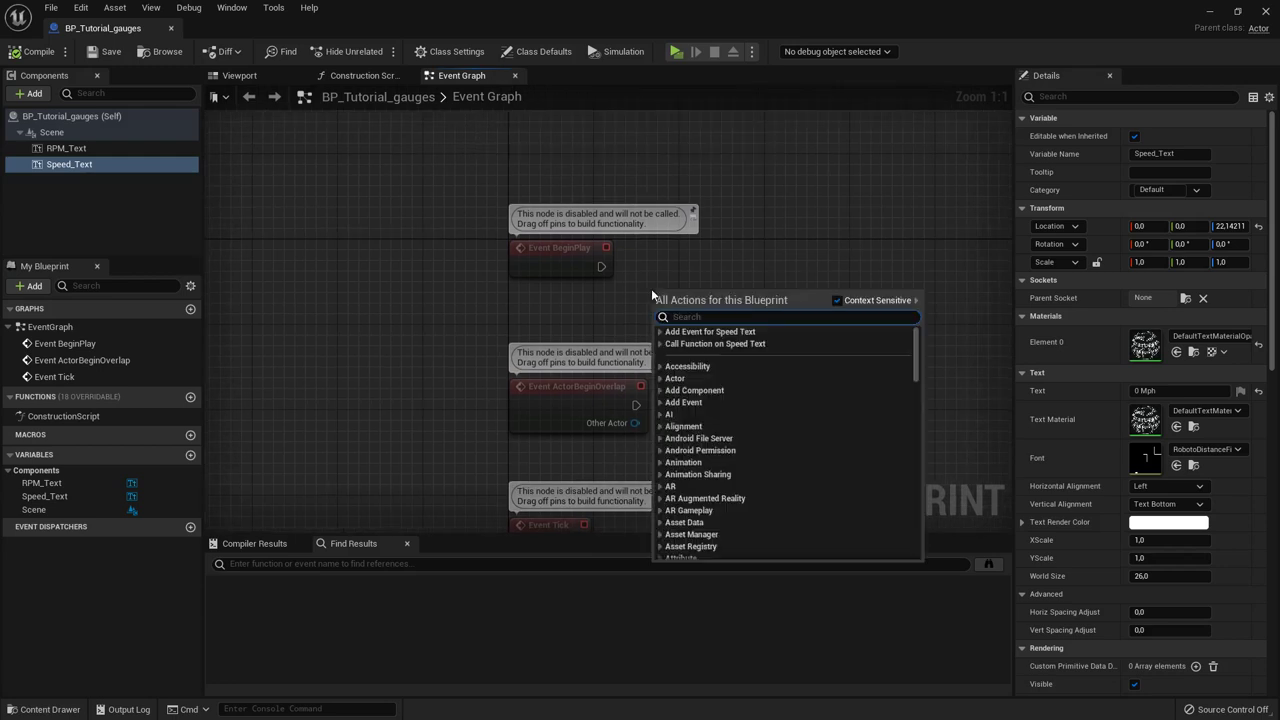
type("get parent")
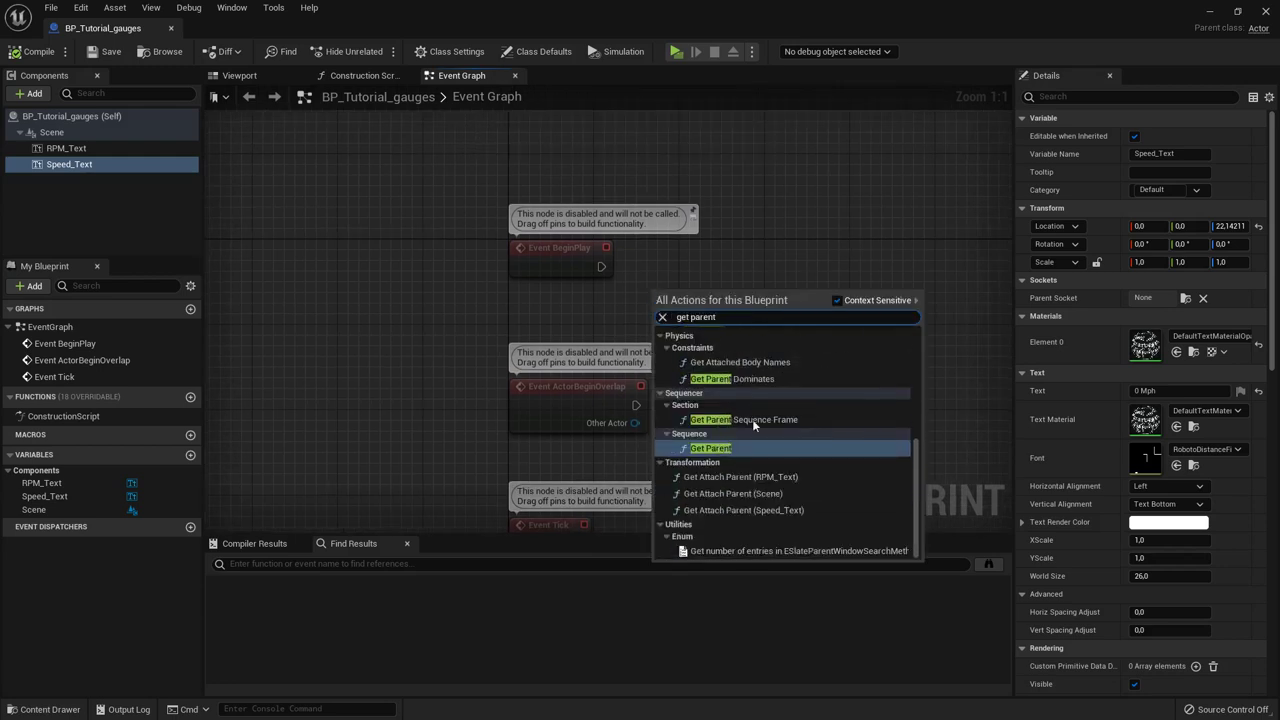
type(" ac")
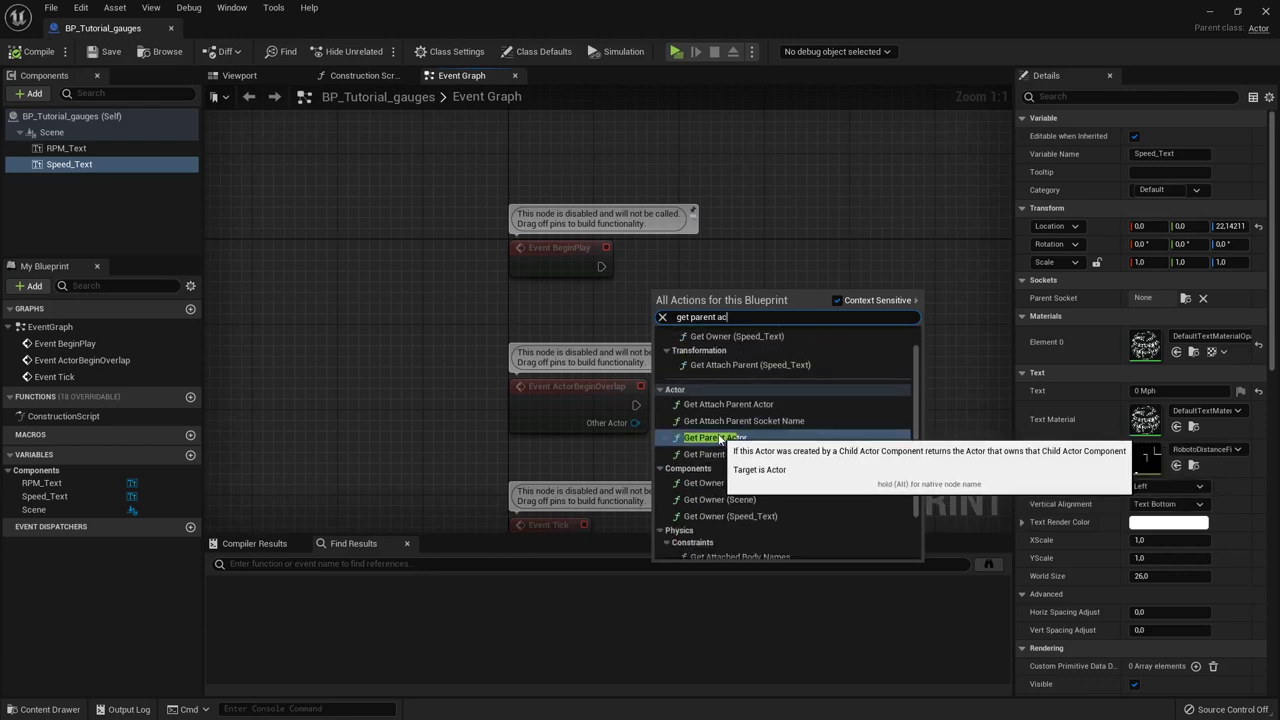
left_click(735, 440)
left_click_drag(711, 315, 595, 296)
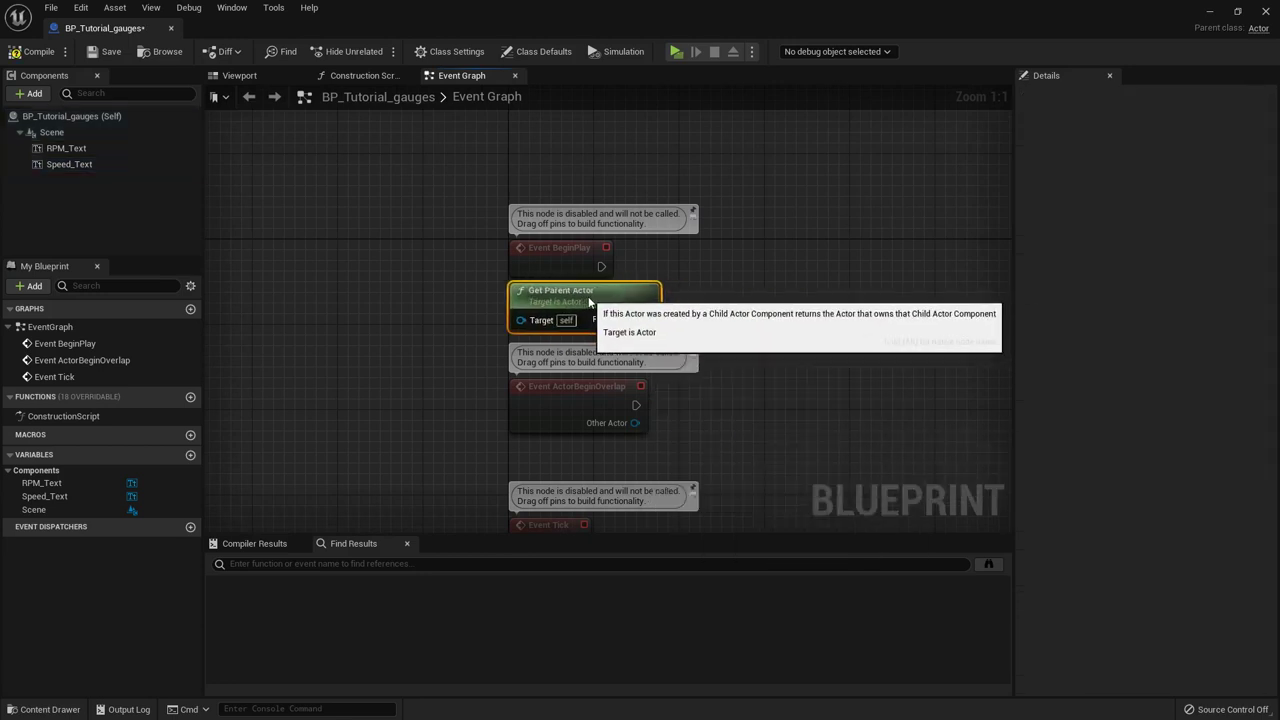
Step: Delete the Event ActorBeginOverlap node from the Event Graph
scroll(760, 350, "down", 2)
left_click(665, 330)
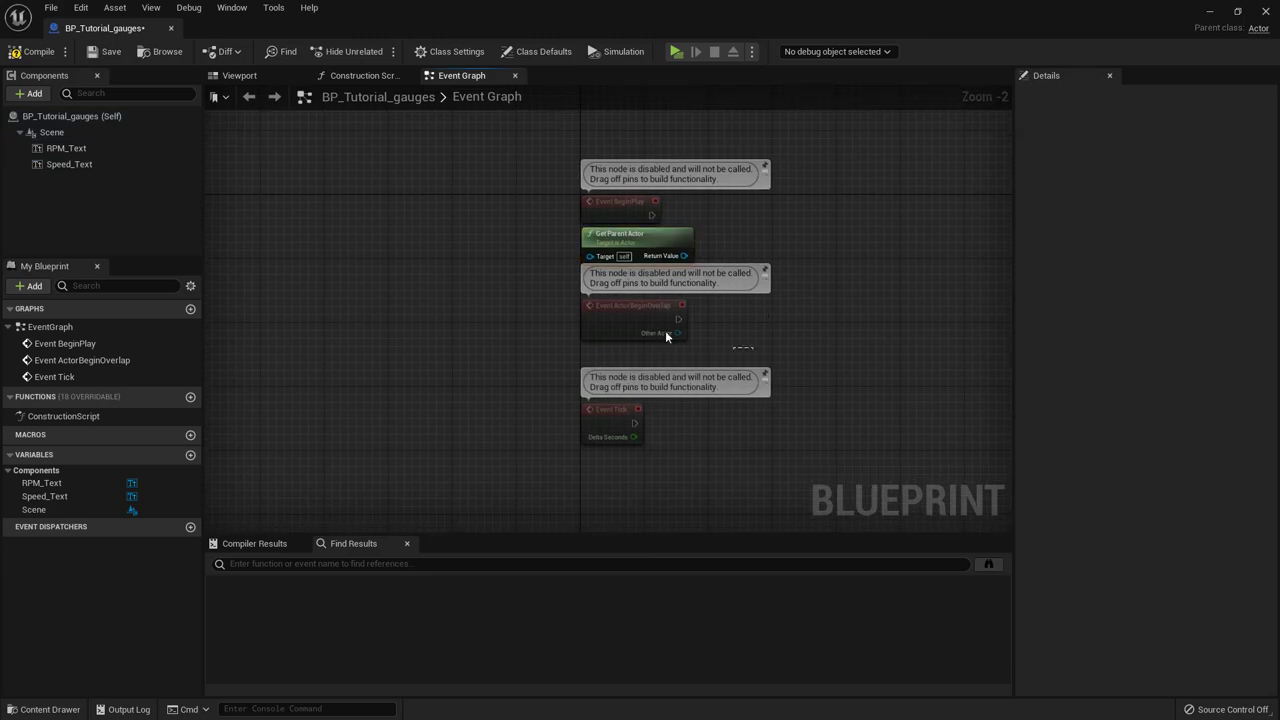
key("Delete")
scroll(656, 215, "up", 2)
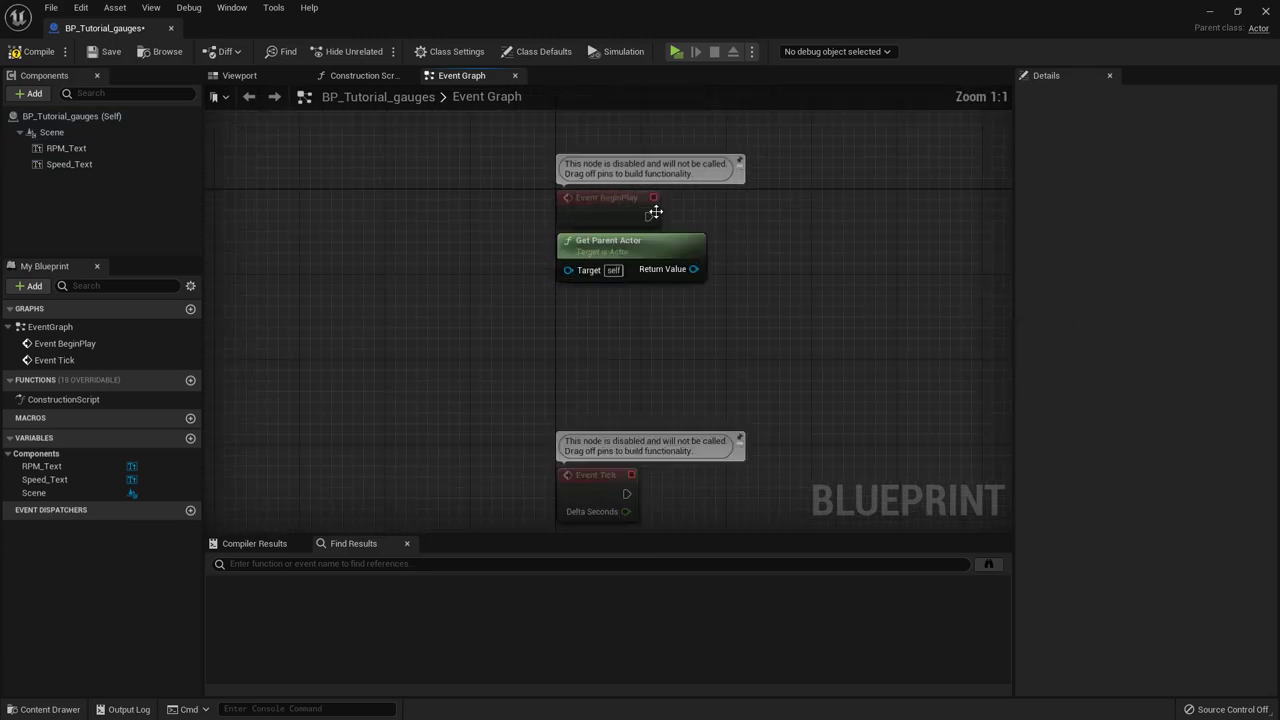
right_click_drag(778, 287, 734, 338)
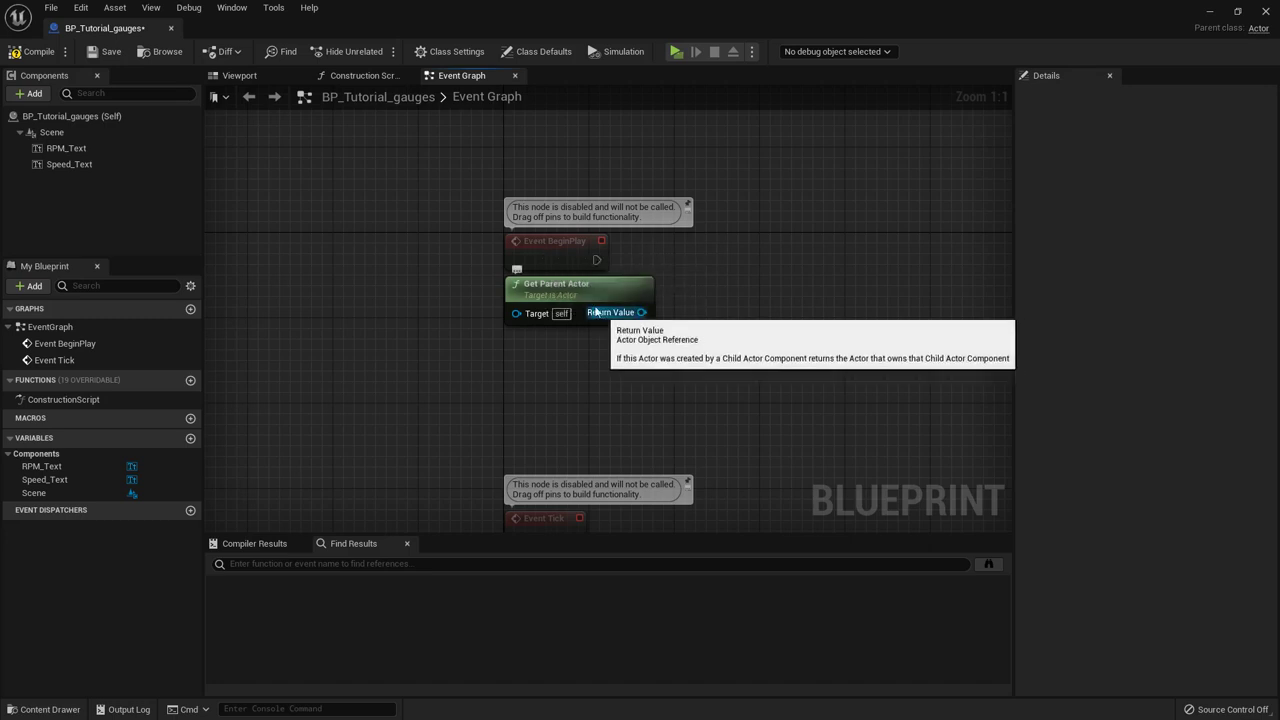
left_click(556, 284)
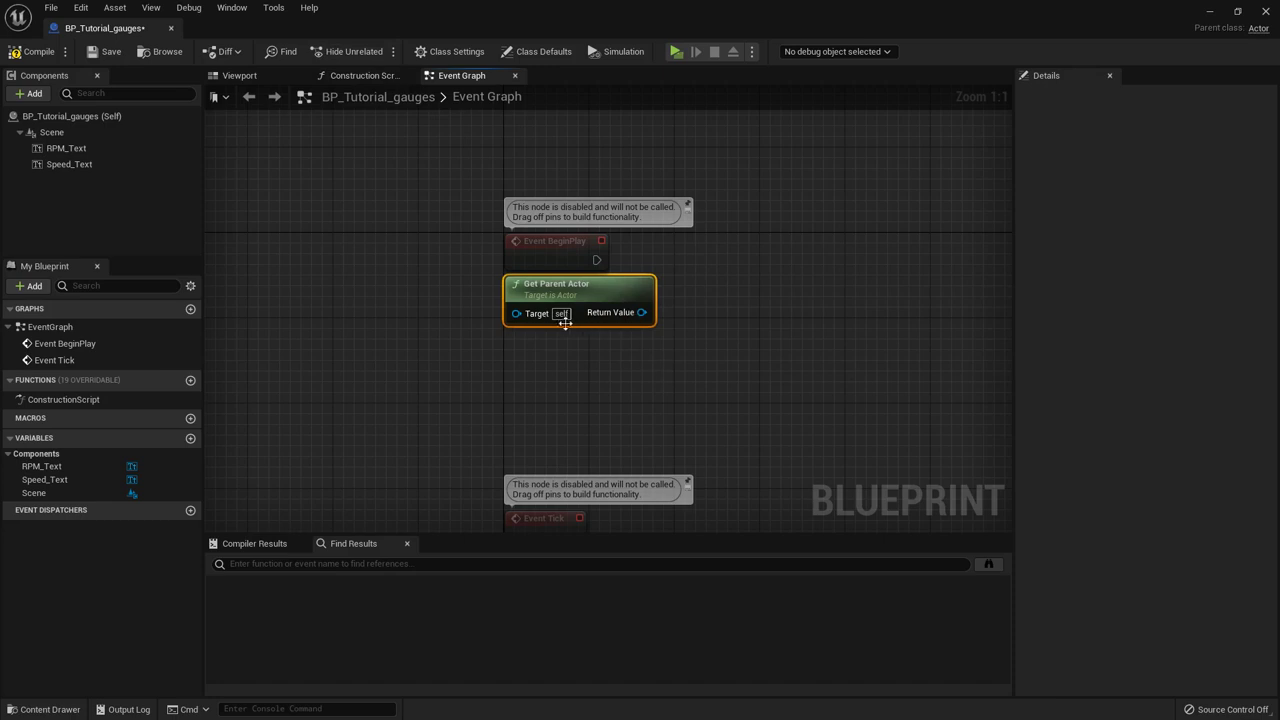
left_click(719, 292)
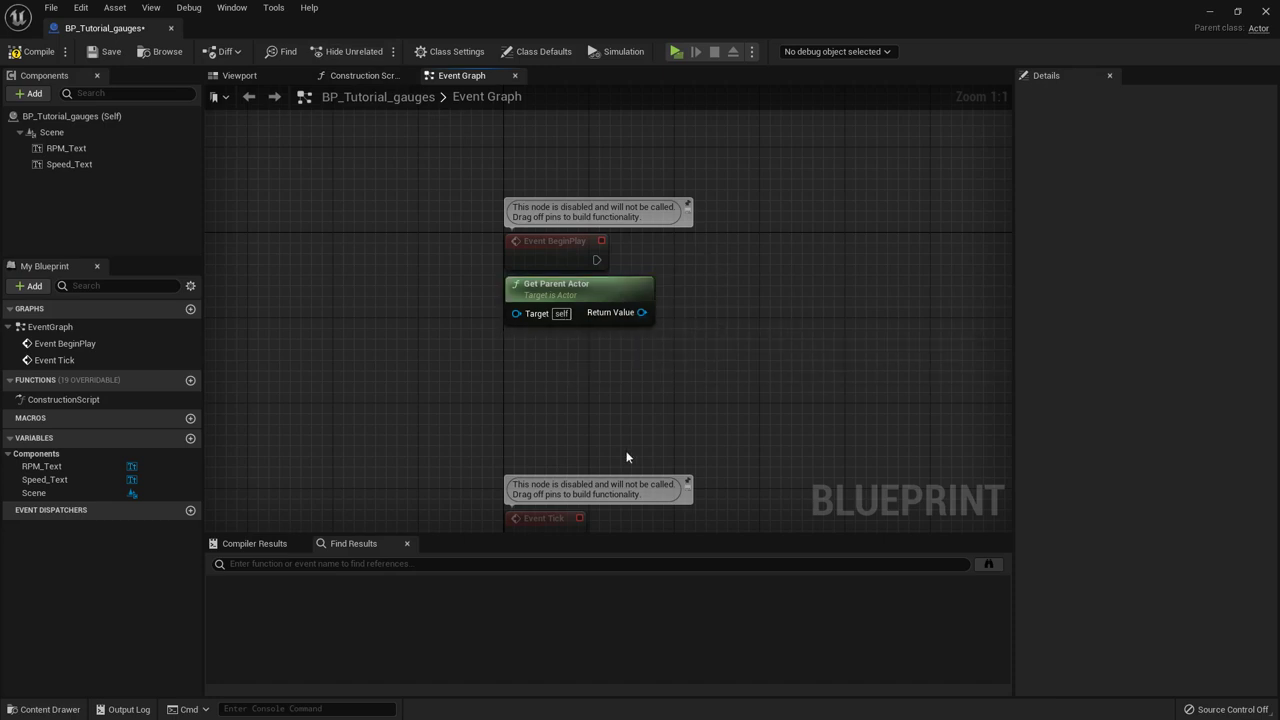
Step: Cast the Get Parent Actor return value to BP_Porsche911_tutorial and execute the cast from Event BeginPlay
right_click_drag(732, 348, 677, 362)
left_click_drag(605, 323, 716, 283)
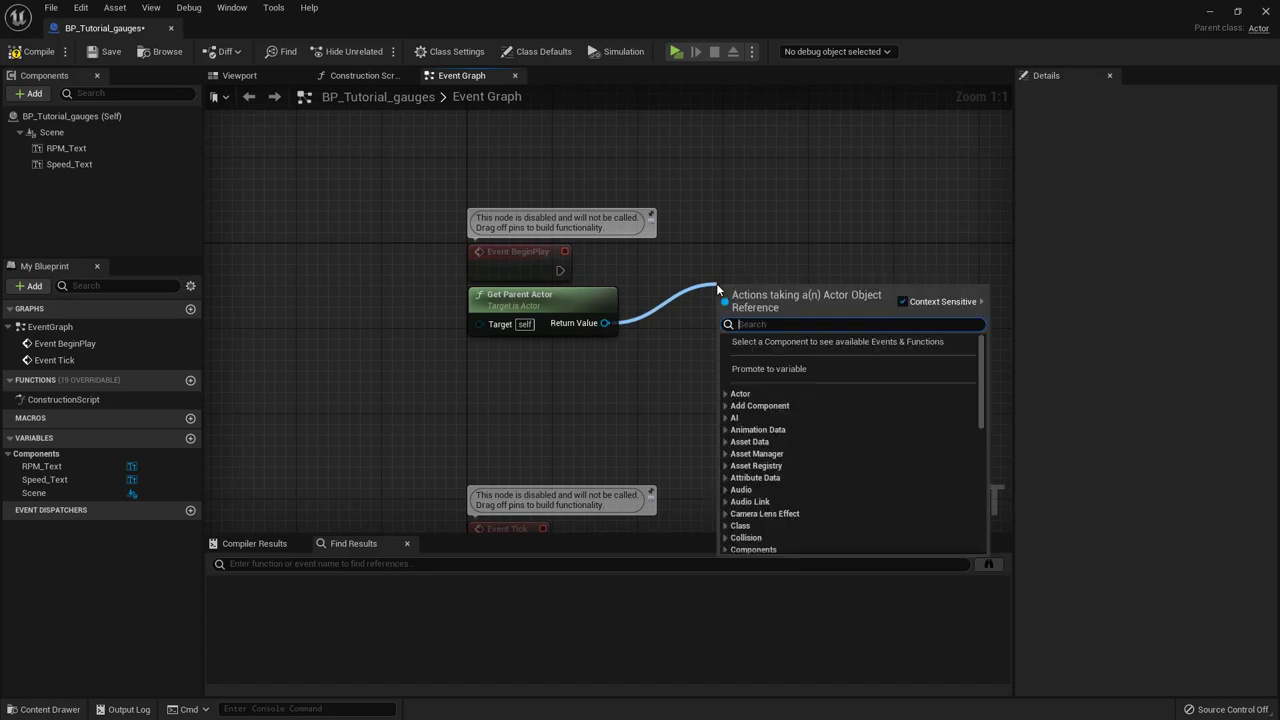
type("cast to")
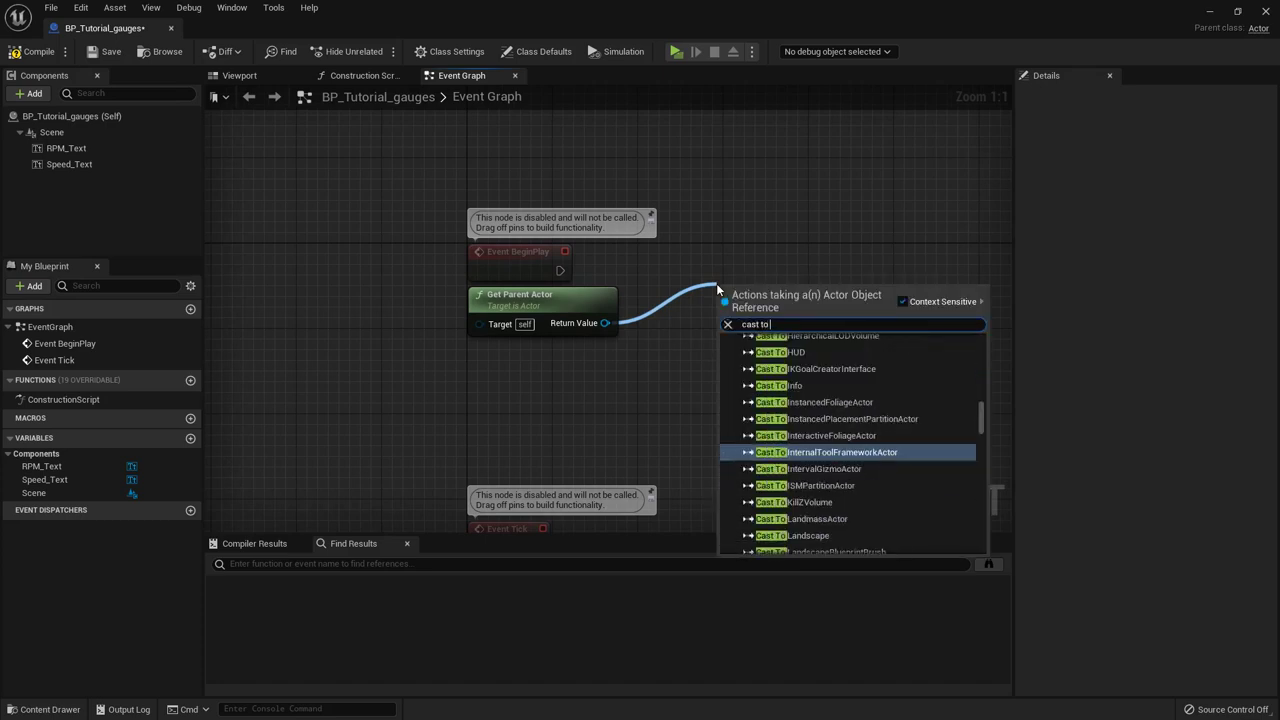
type(" porsche")
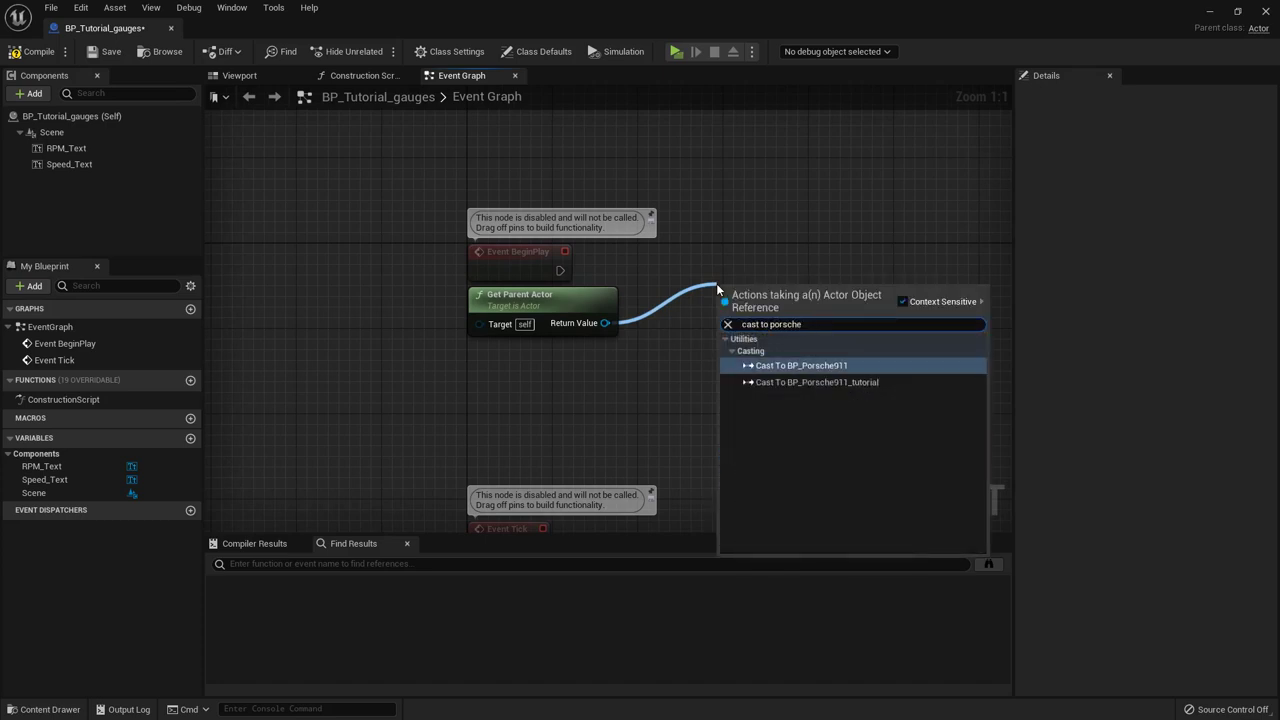
left_click(843, 382)
left_click_drag(560, 270, 761, 270)
left_click(838, 369)
Step: Promote the As BP Porsche 911 Tutorial output to a variable named Owning Vehicle and align its SET node with the cast
right_click_drag(838, 369, 639, 377)
left_click_drag(648, 311, 723, 268)
left_click(616, 433)
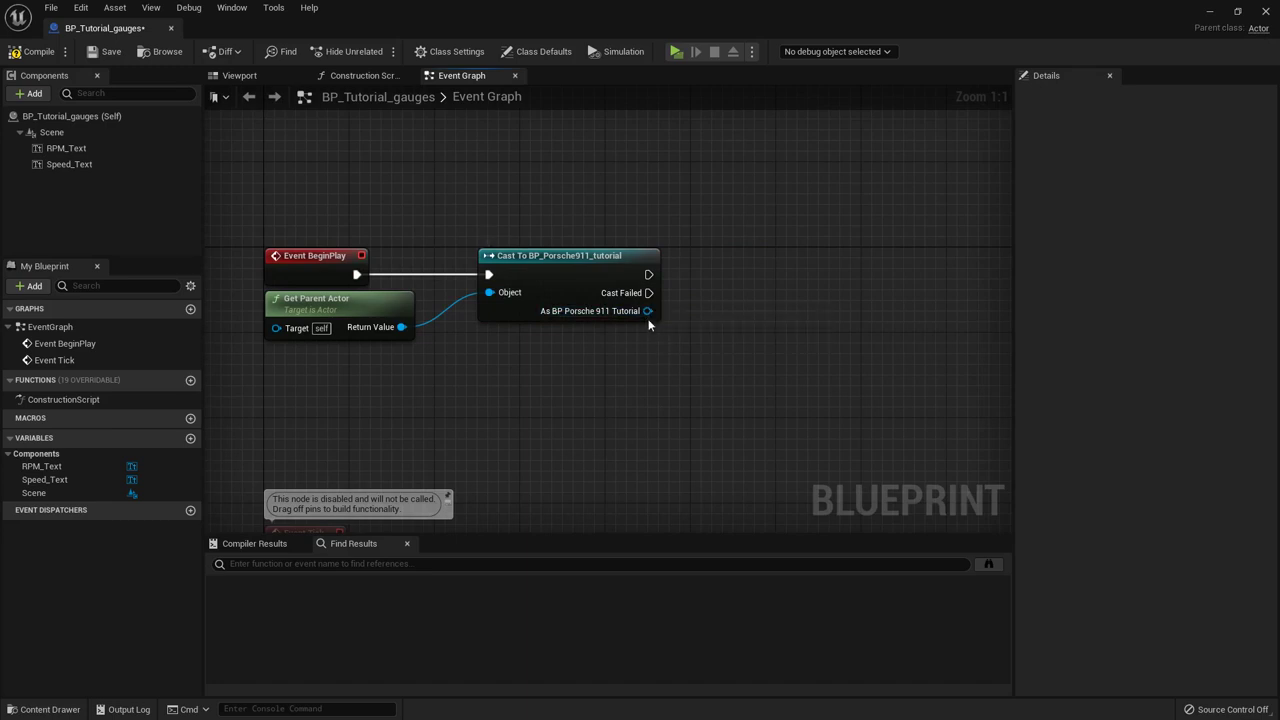
left_click_drag(648, 312, 741, 289)
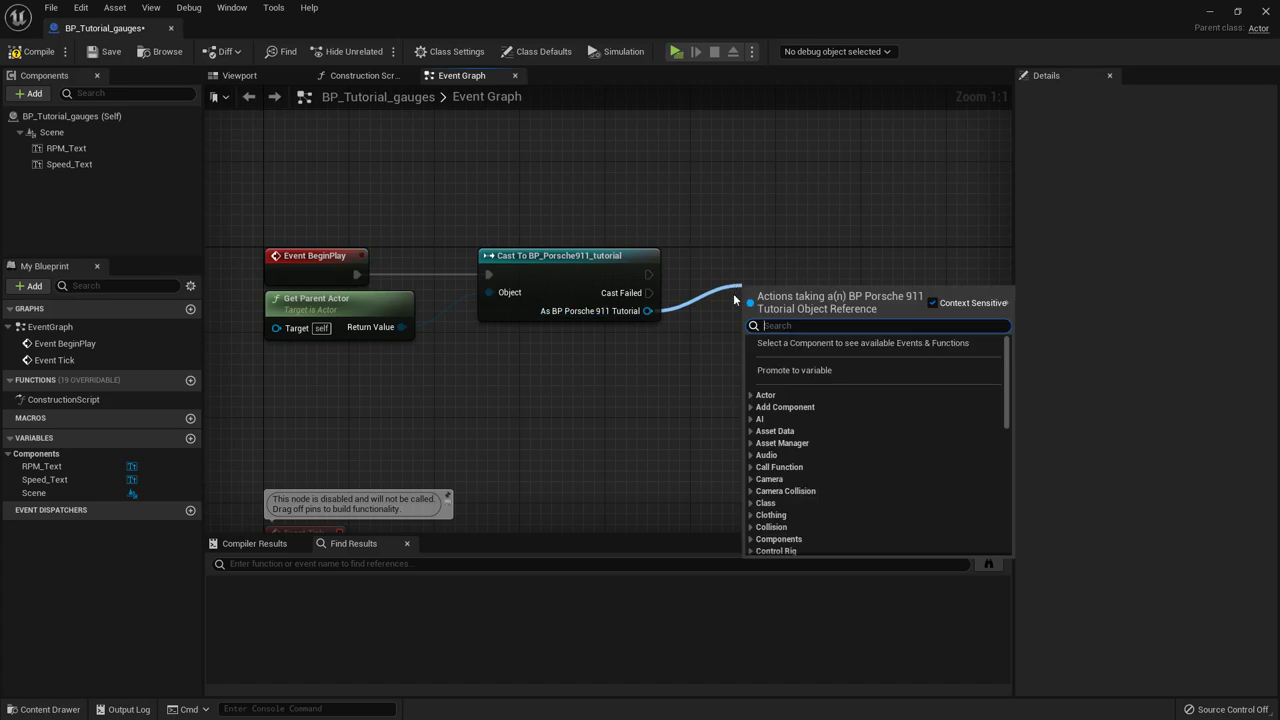
left_click(790, 371)
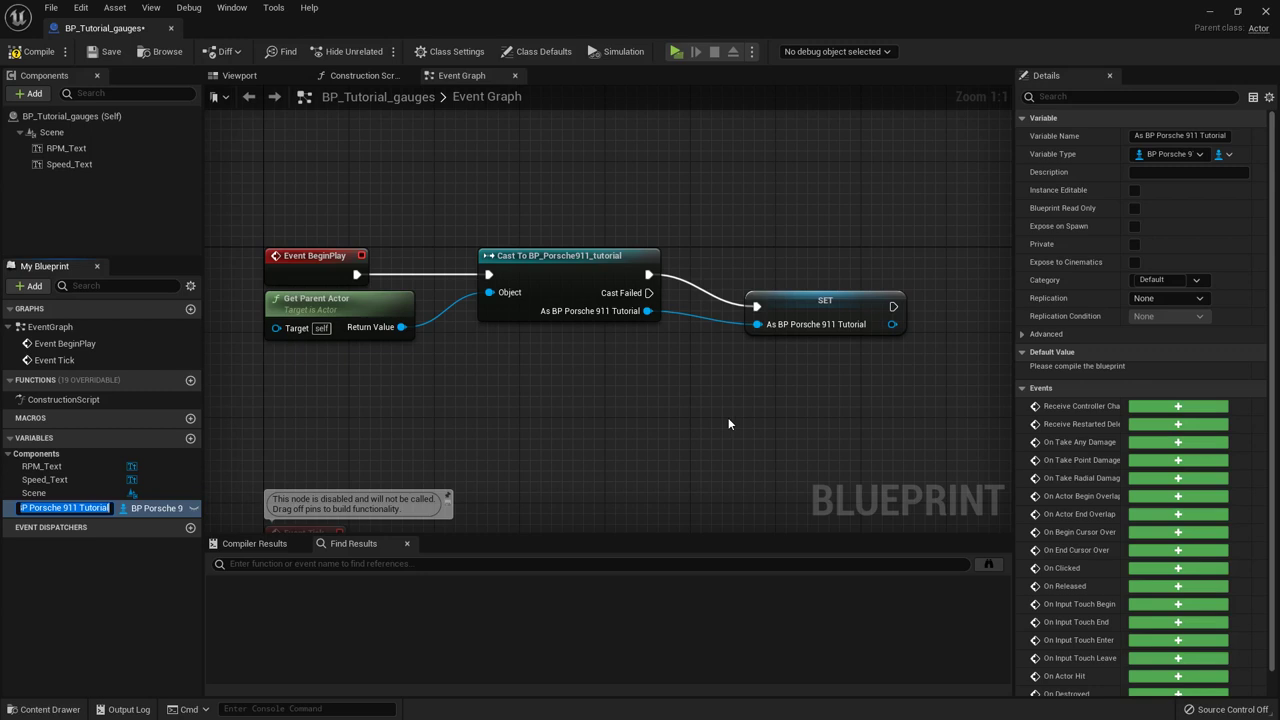
type("Ownin")
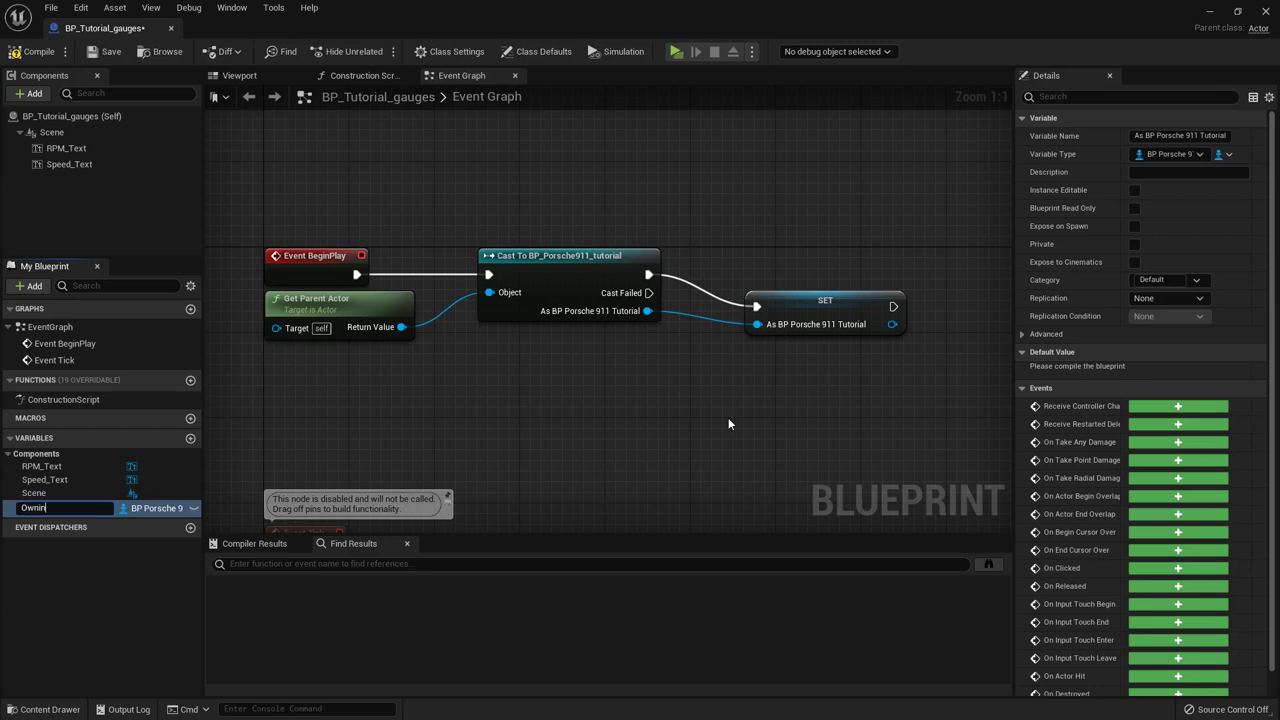
type("g Vehicle")
key("Return")
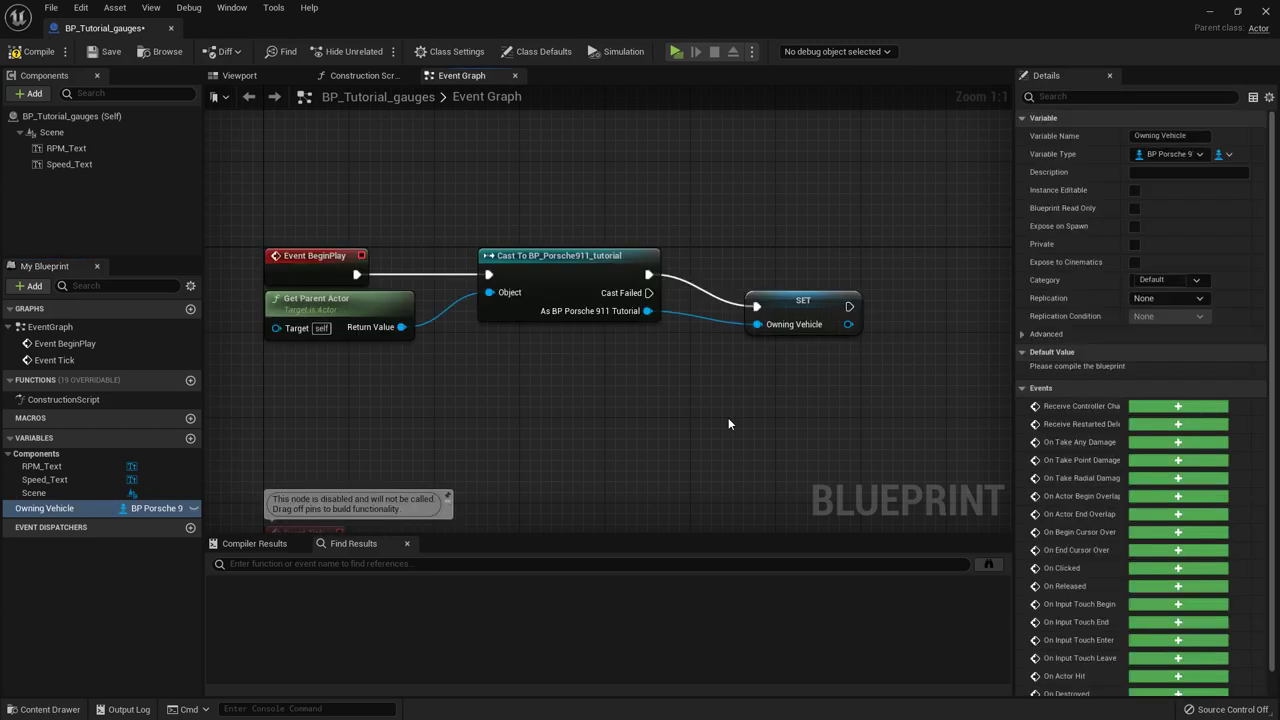
left_click_drag(802, 306, 750, 278)
left_click(722, 383)
Step: Place a Get Owning Vehicle node below Event Tick
right_click_drag(646, 483, 716, 320)
right_click_drag(637, 318, 739, 314)
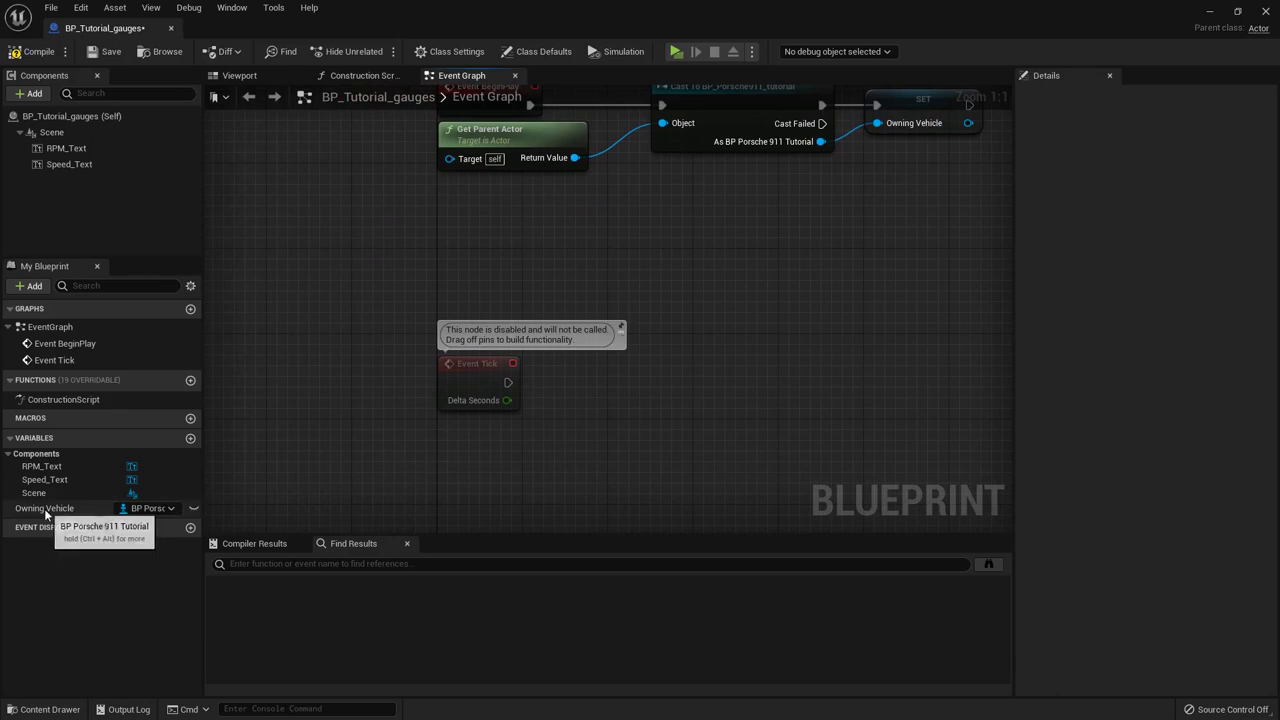
left_click_drag(50, 508, 449, 440)
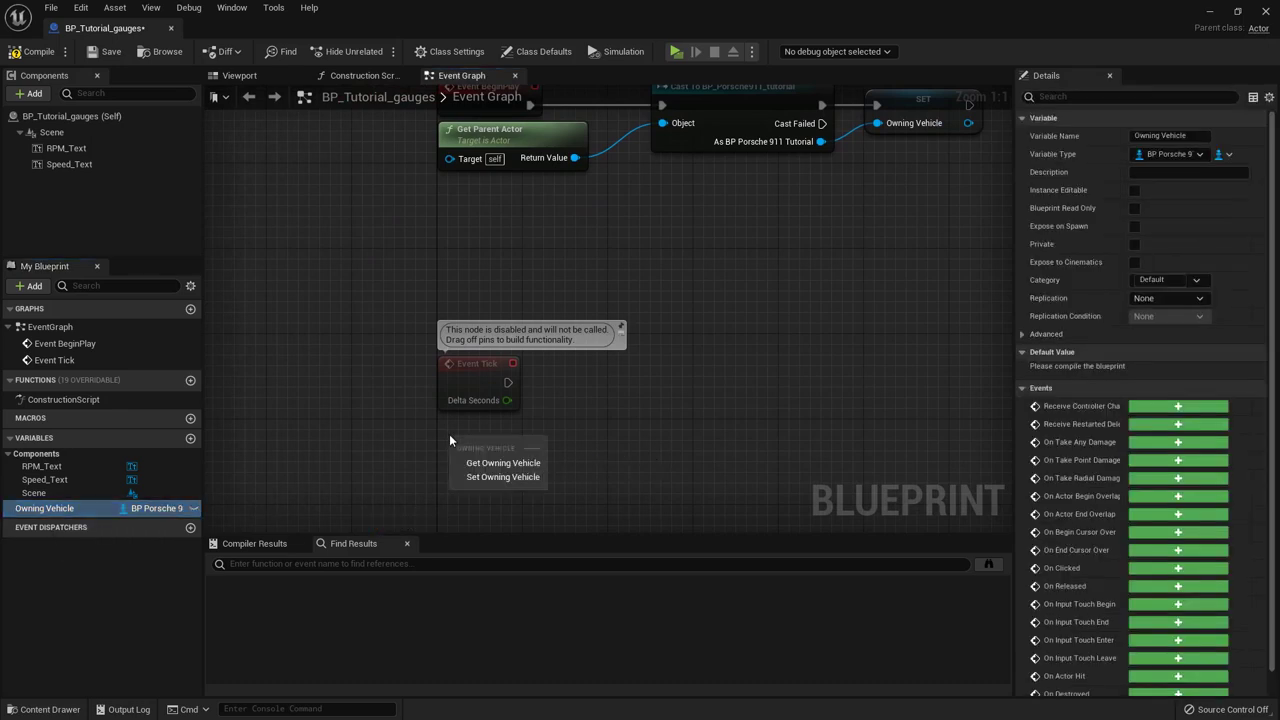
left_click(503, 462)
Step: Get Movement Component Variable from Owning Vehicle and line the new node up beside it
right_click_drag(591, 456, 616, 436)
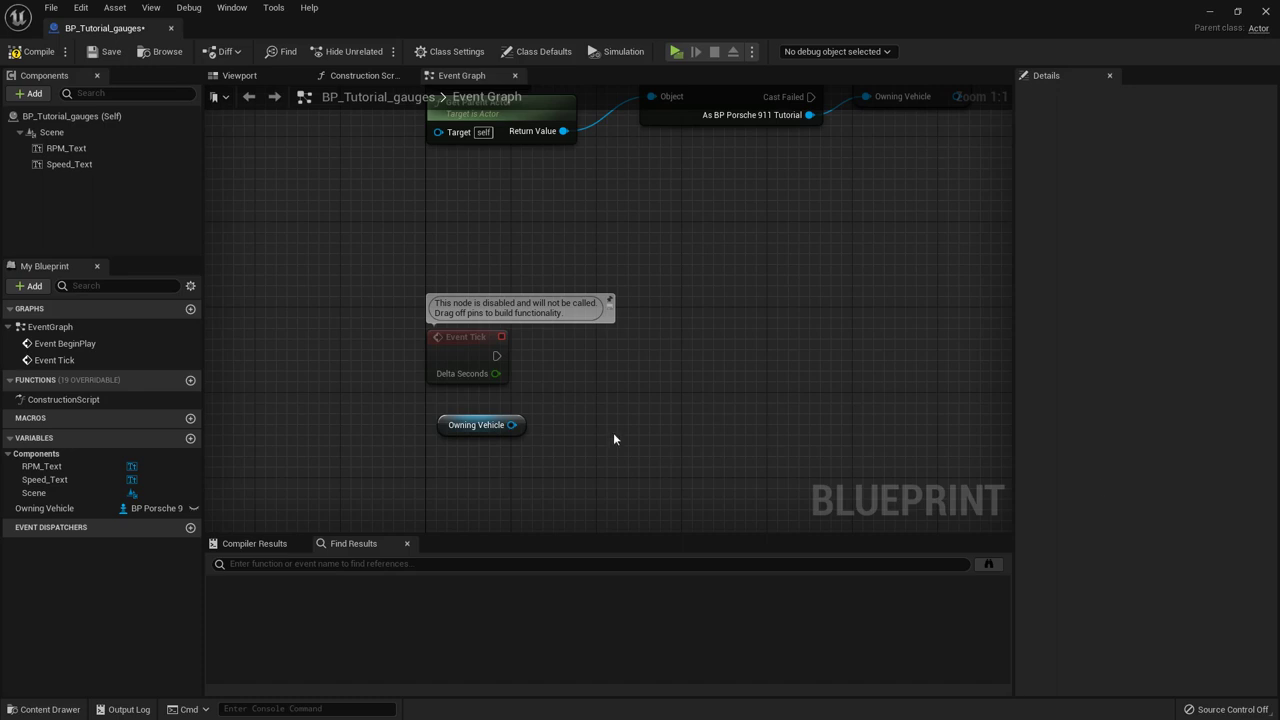
left_click_drag(511, 425, 677, 392)
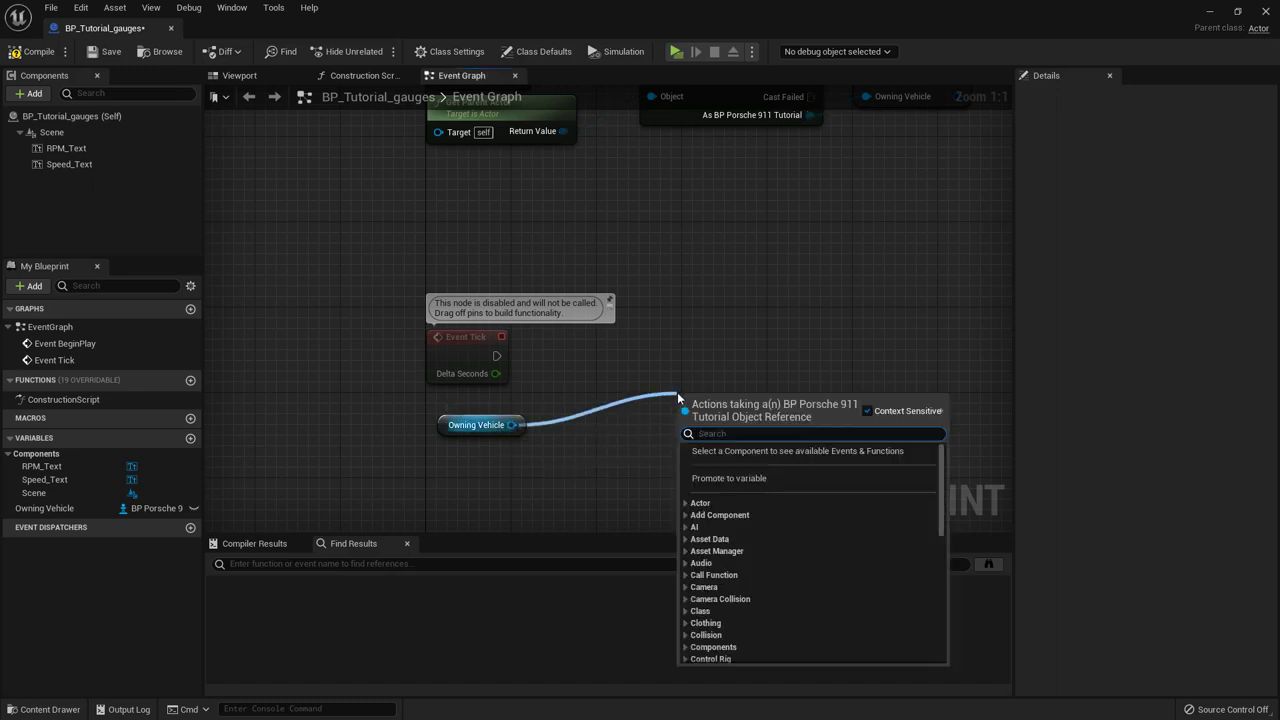
type("movement")
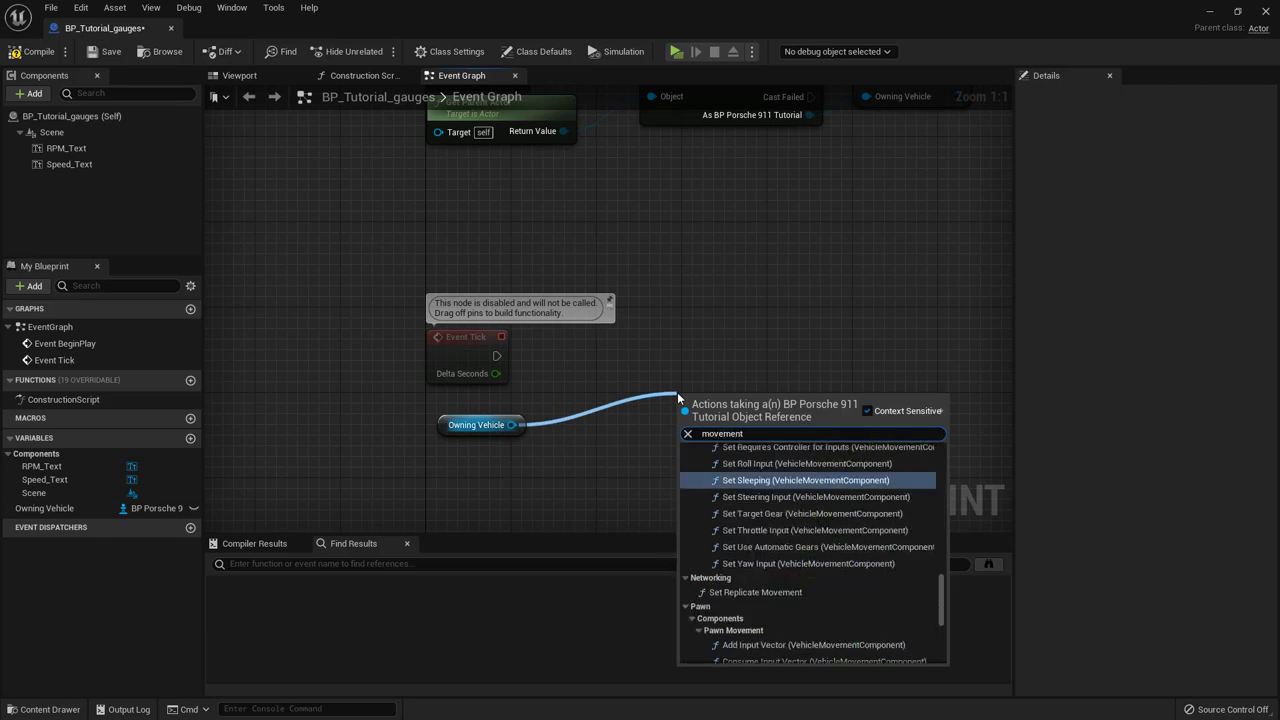
type(" compo")
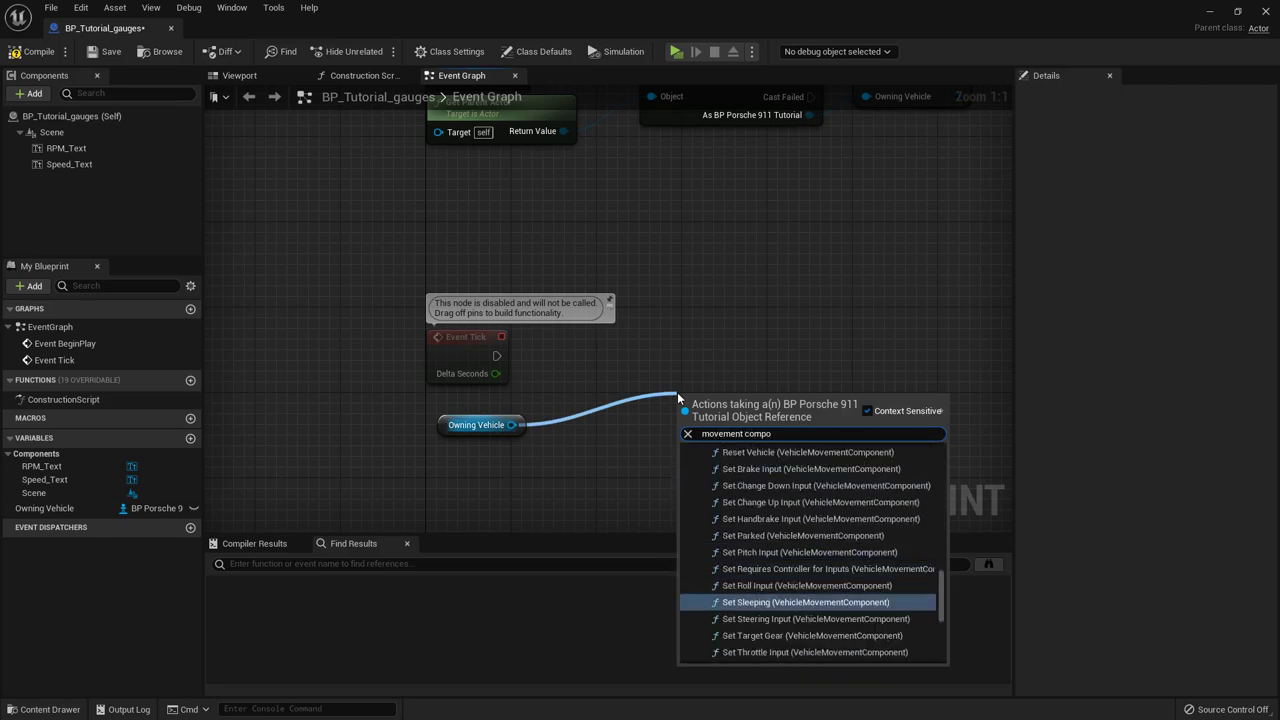
type("nent va")
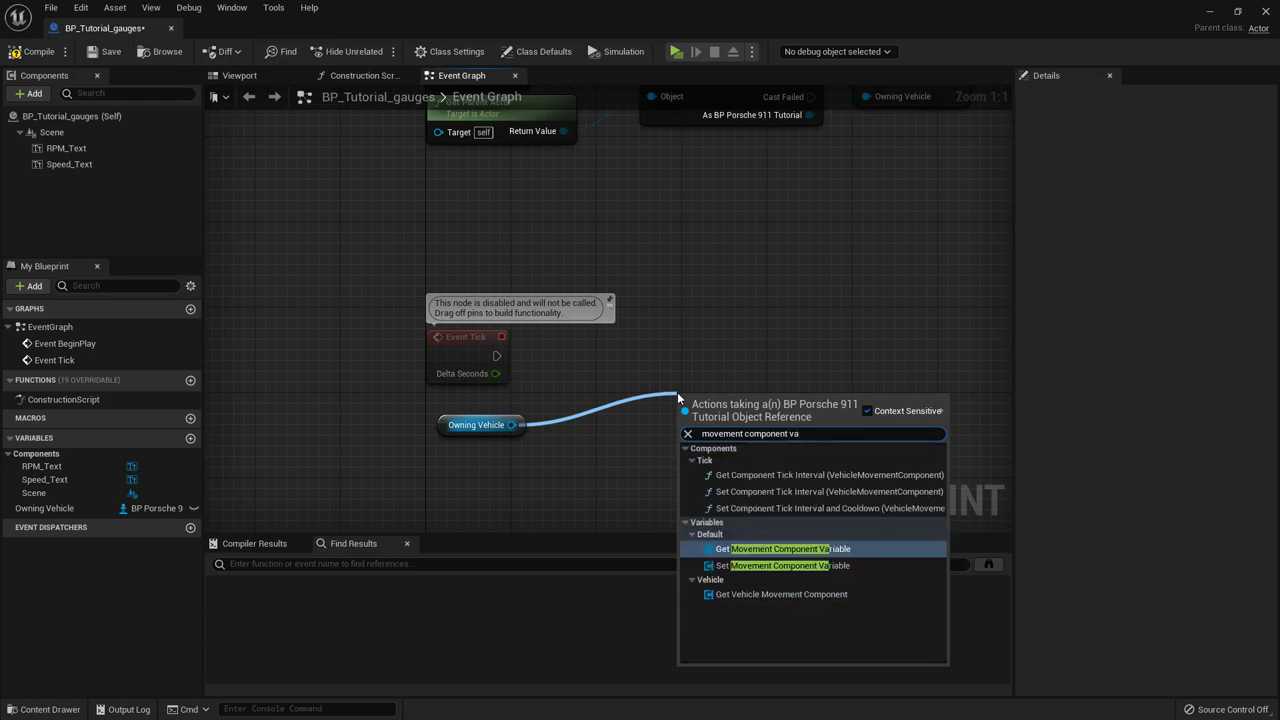
left_click(772, 549)
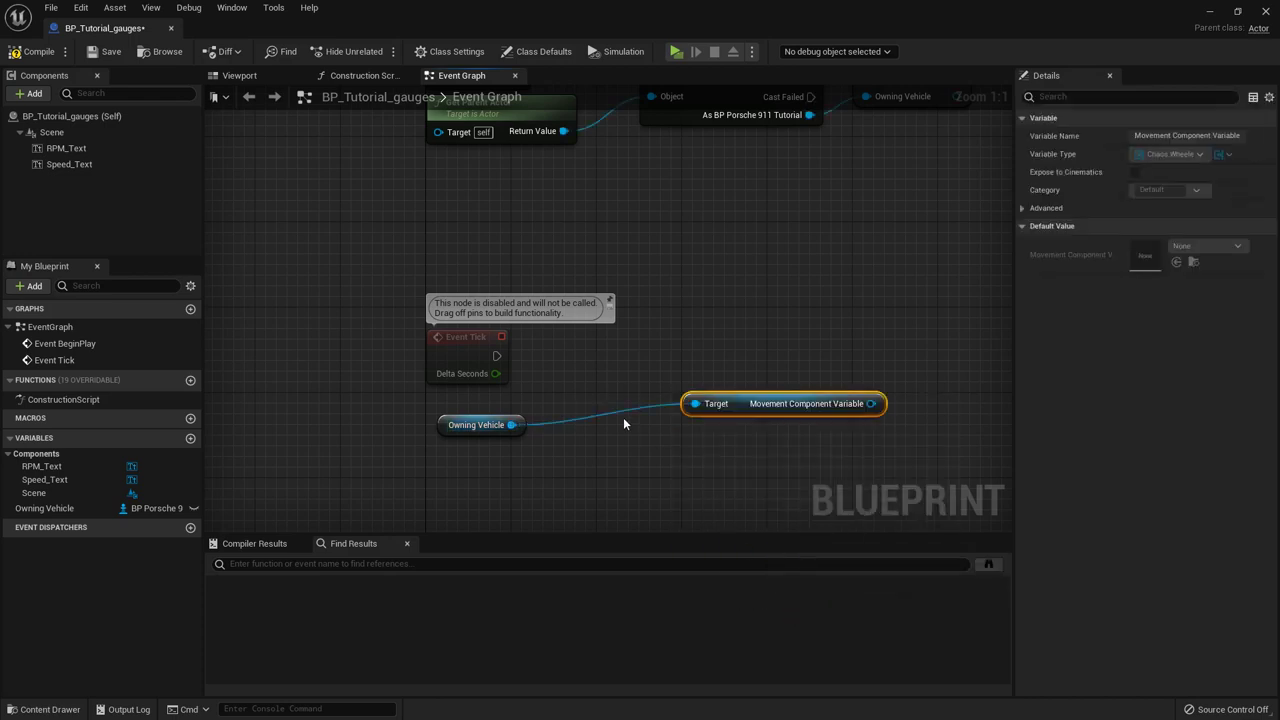
left_click_drag(694, 404, 616, 426)
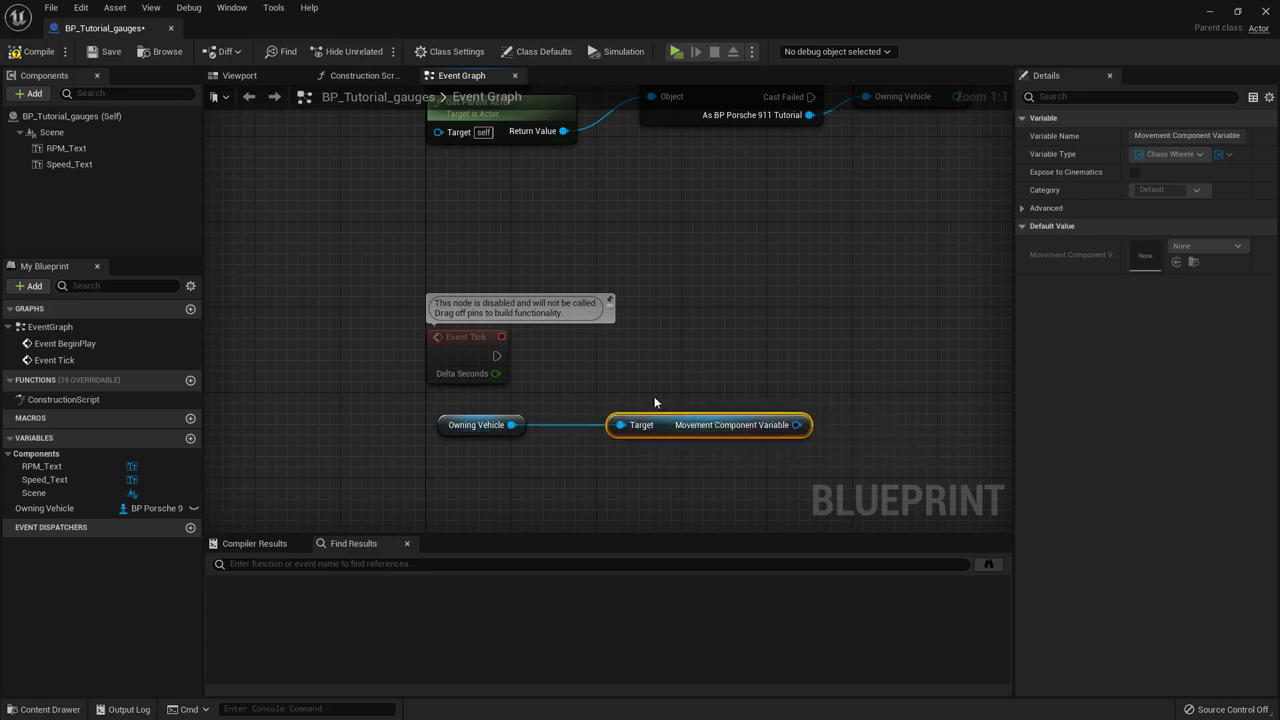
Step: Open the BP_Porsche911_tutorial blueprint from the Vehicles/Tutorial content folder
left_click(1210, 12)
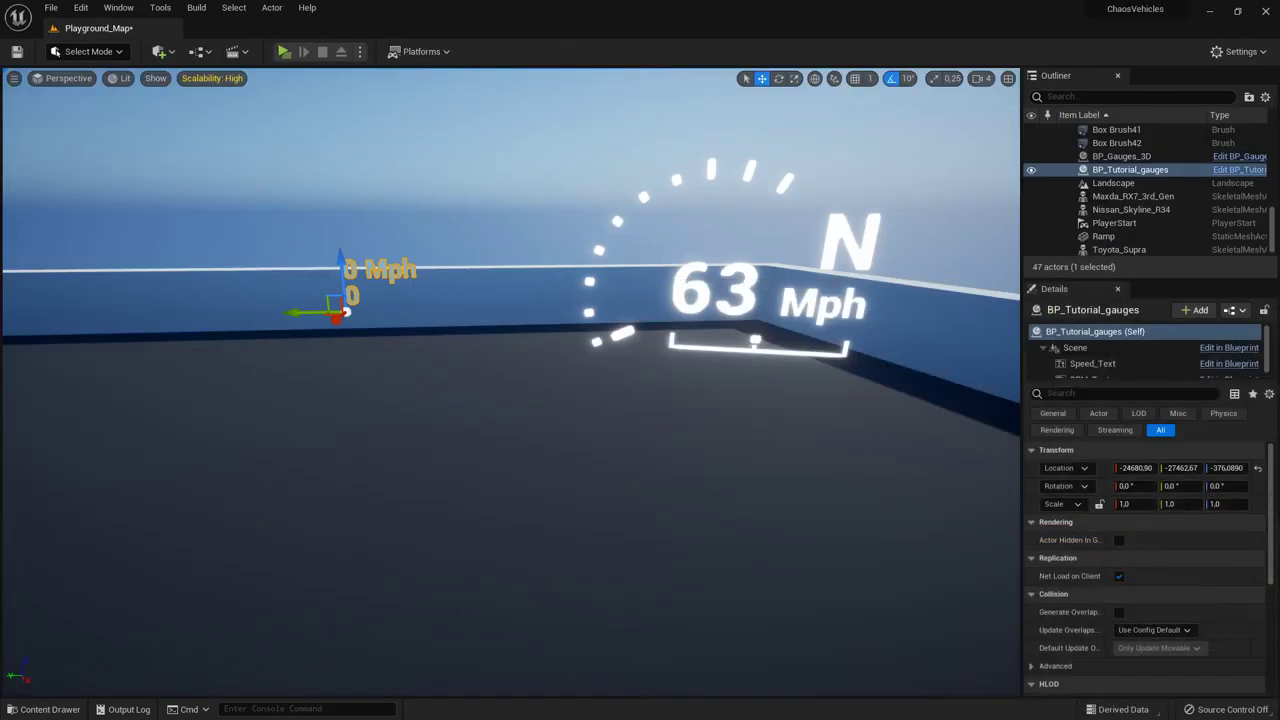
left_click(45, 709)
left_click(245, 568)
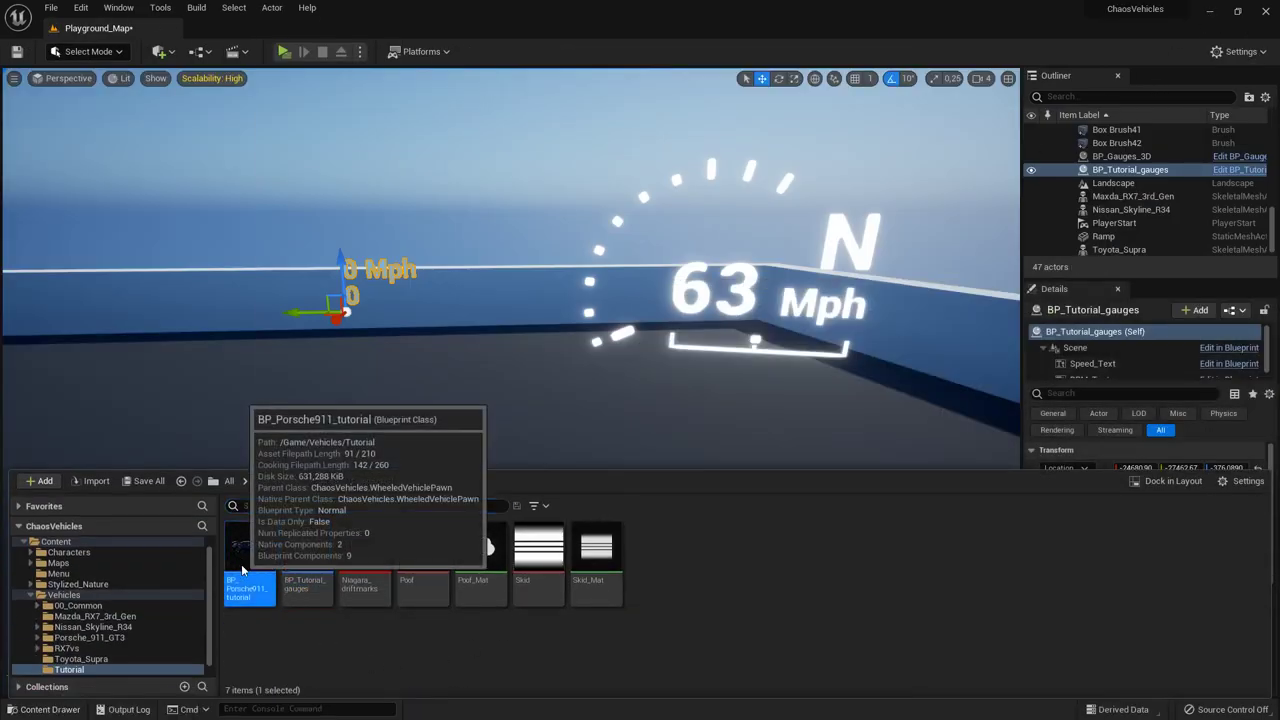
double_click(241, 567)
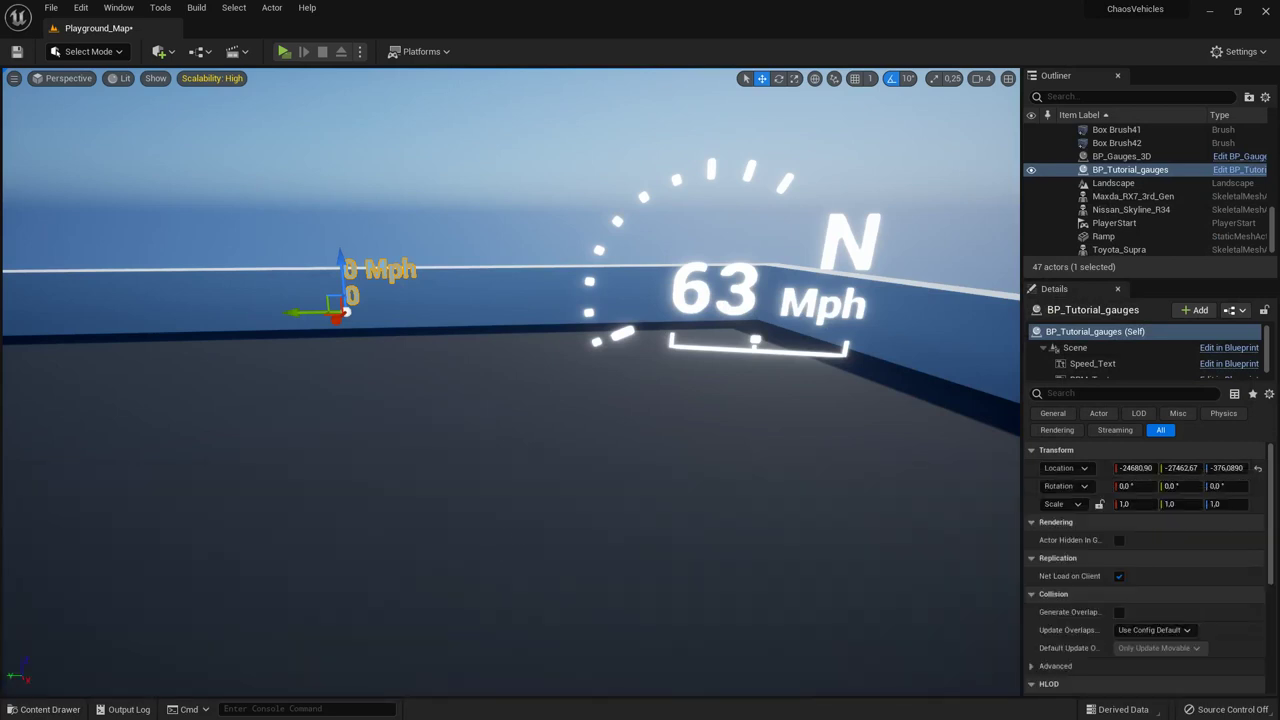
left_click_drag(1278, 322, 335, 322)
left_click(766, 316)
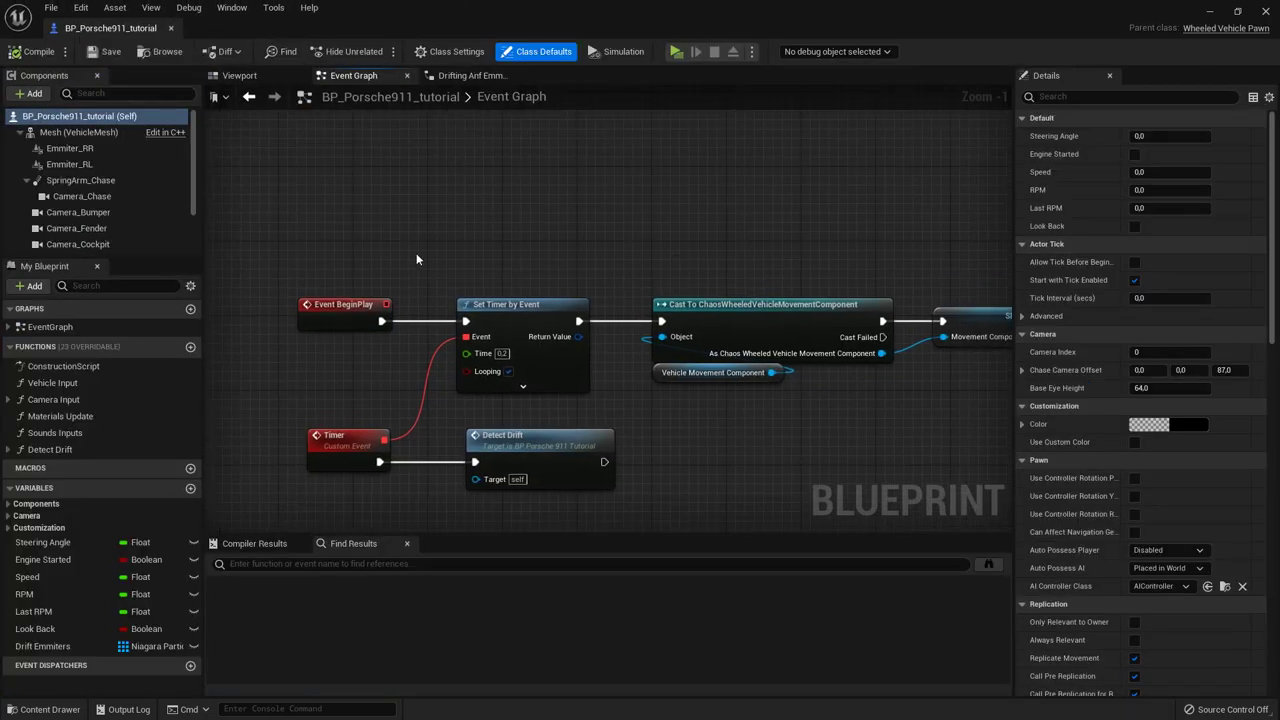
Step: Add a Vehicle Movement Component reference node above the Event BeginPlay chain in the Event Graph
right_click_drag(624, 276, 460, 240)
right_click_drag(550, 403, 637, 414)
scroll(85, 226, "down", 3)
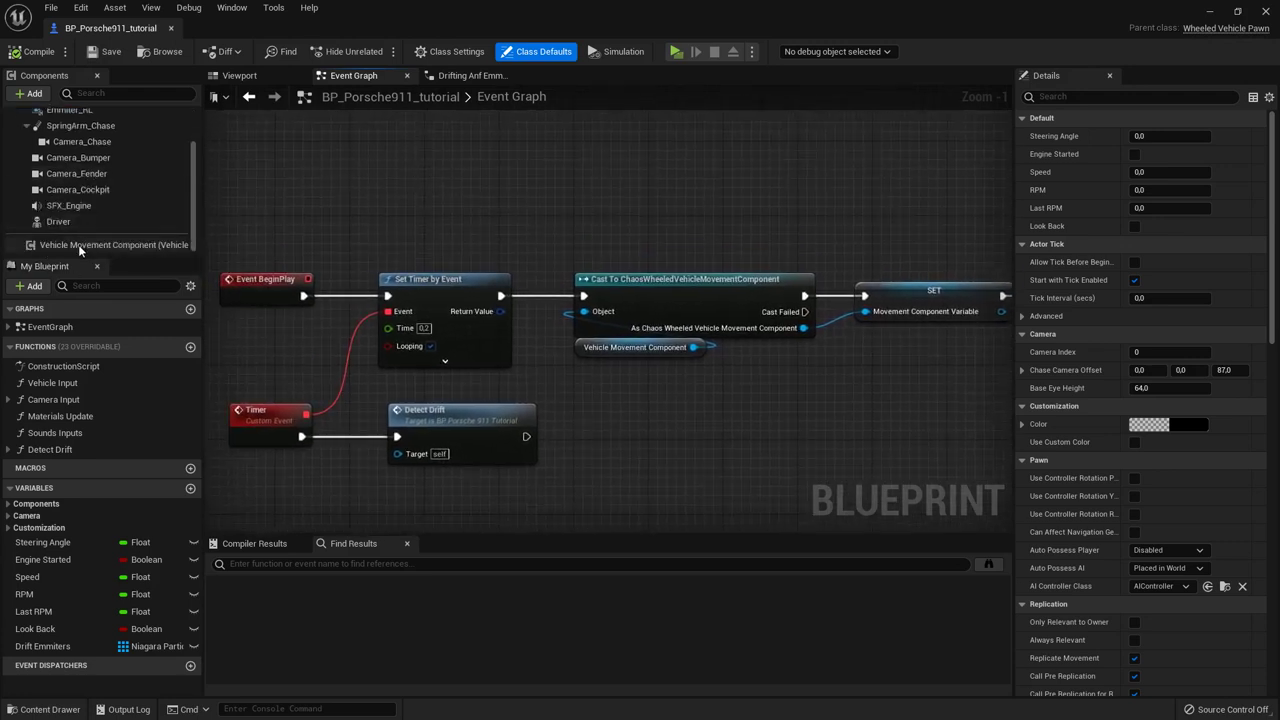
left_click_drag(82, 247, 522, 192)
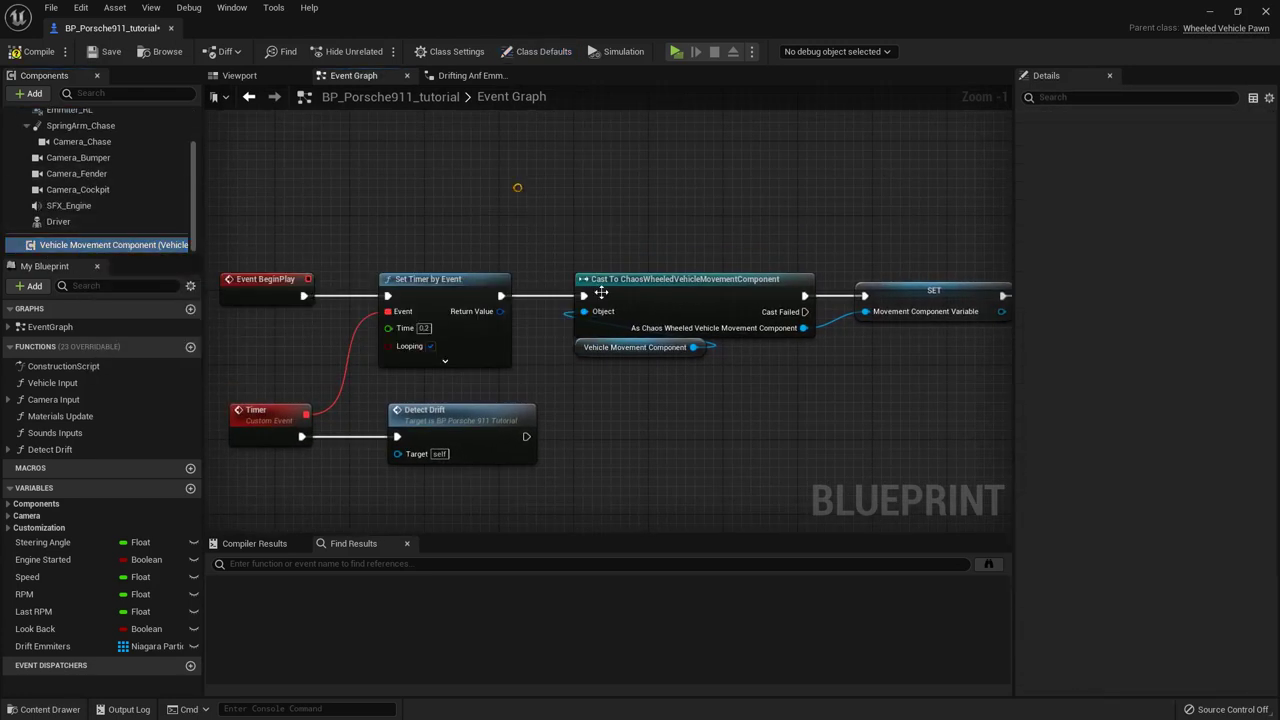
Step: Examine the Cast To ChaosWheeledVehicleMovementComponent node and the SET node that stores it in Movement Component Variable
left_click(668, 300)
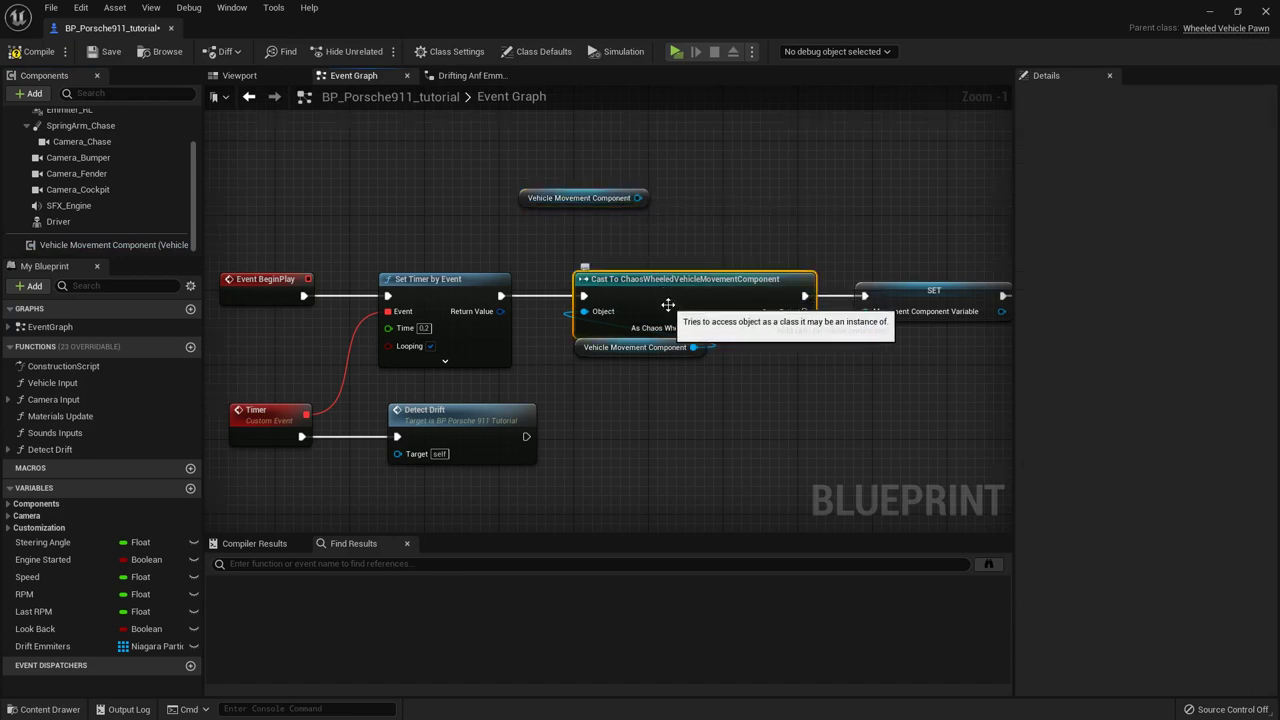
scroll(672, 295, "up", 1)
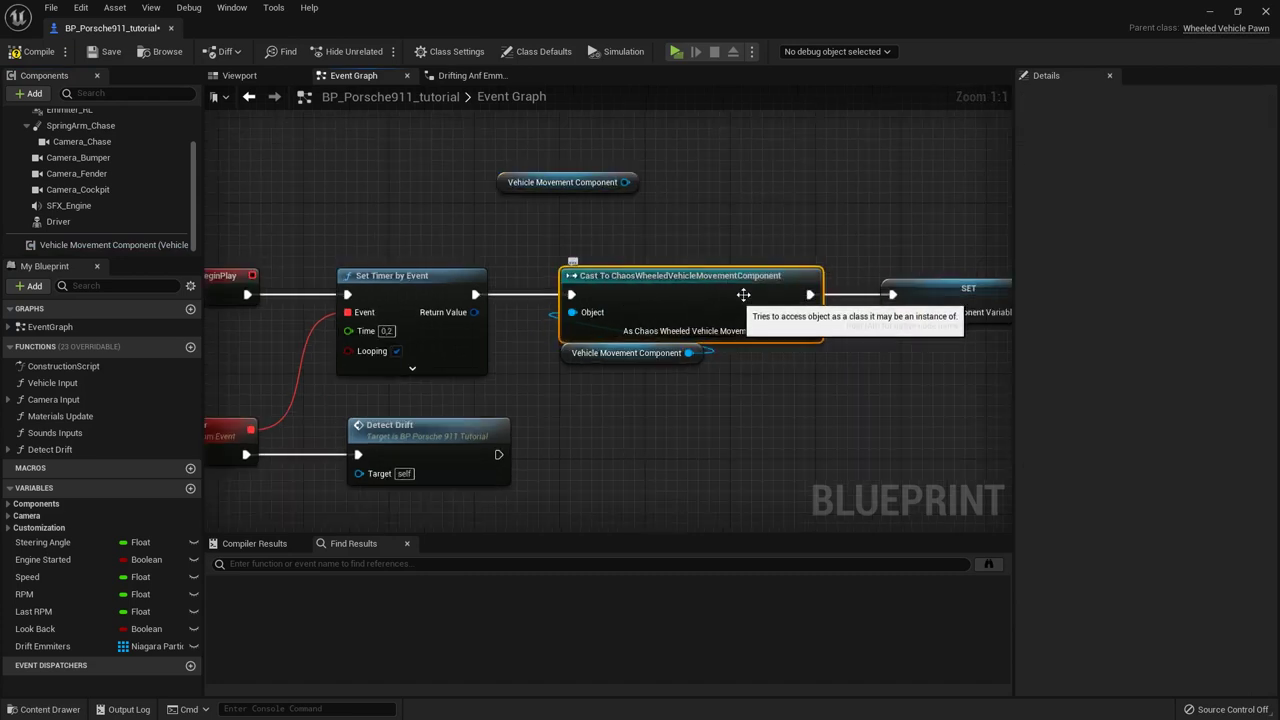
left_click(834, 225)
right_click_drag(836, 223, 650, 229)
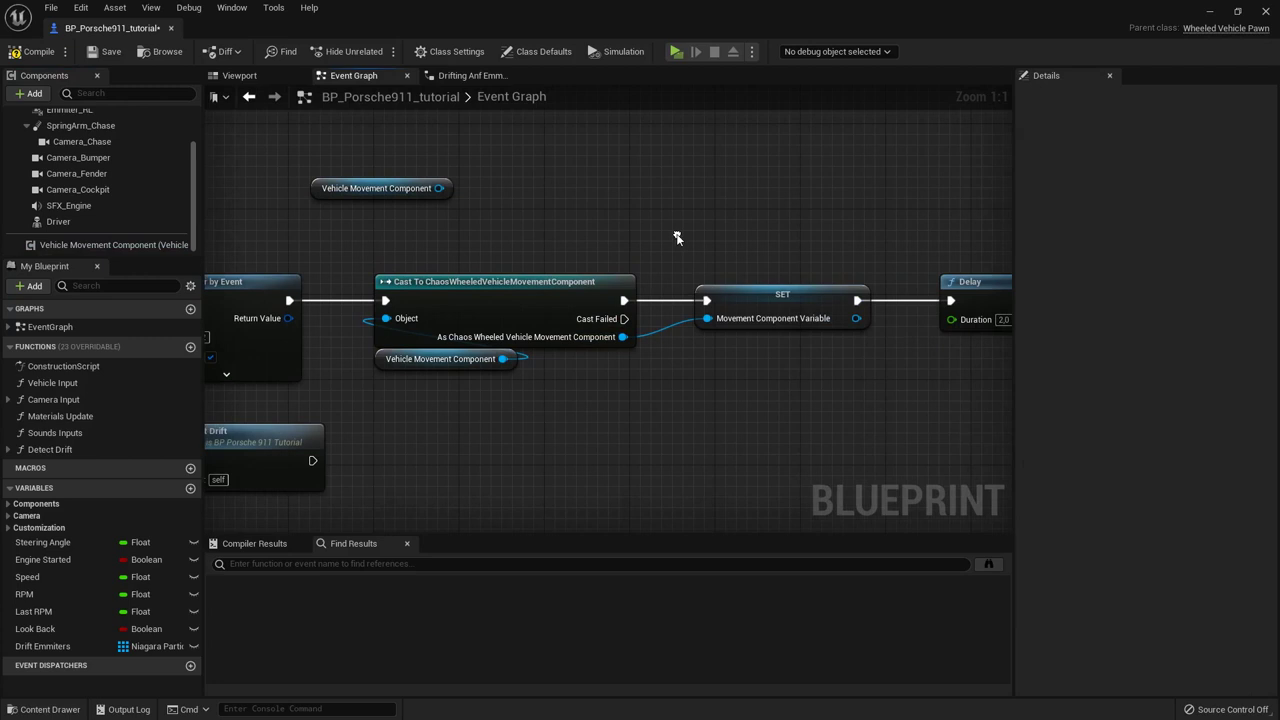
left_click(780, 295)
left_click(736, 409)
left_click(584, 291)
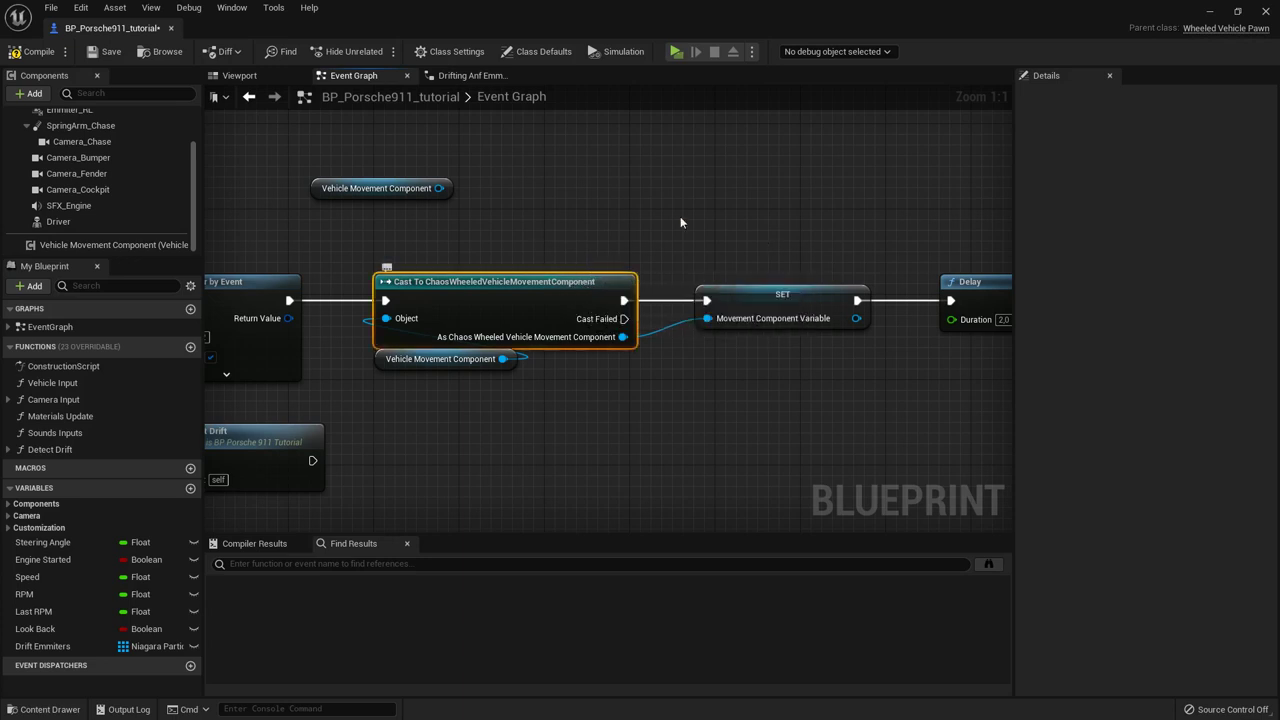
left_click(756, 190)
right_click_drag(756, 190, 694, 229)
Step: Look up the speed and engine rotation functions available from the Movement Component Variable output, without adding a node
left_click_drag(712, 330, 801, 220)
type("speed")
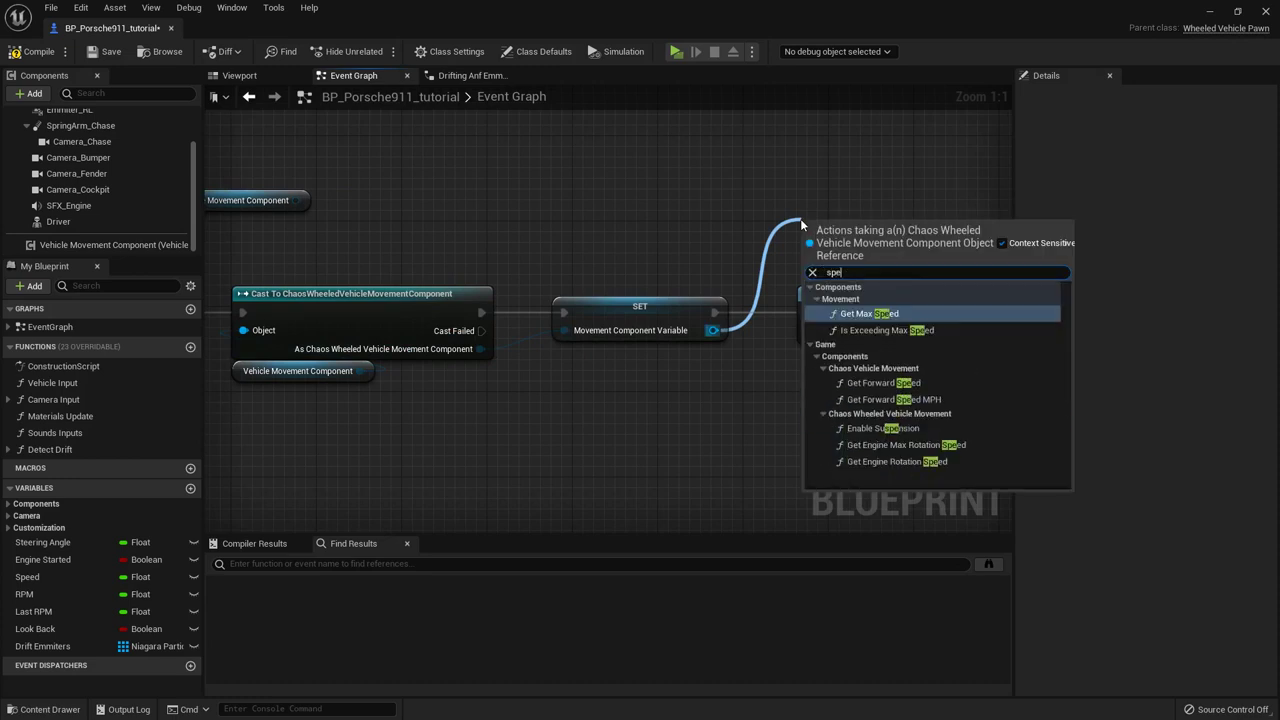
key("BackSpace")
key("BackSpace")
key("BackSpace")
key("BackSpace")
key("BackSpace")
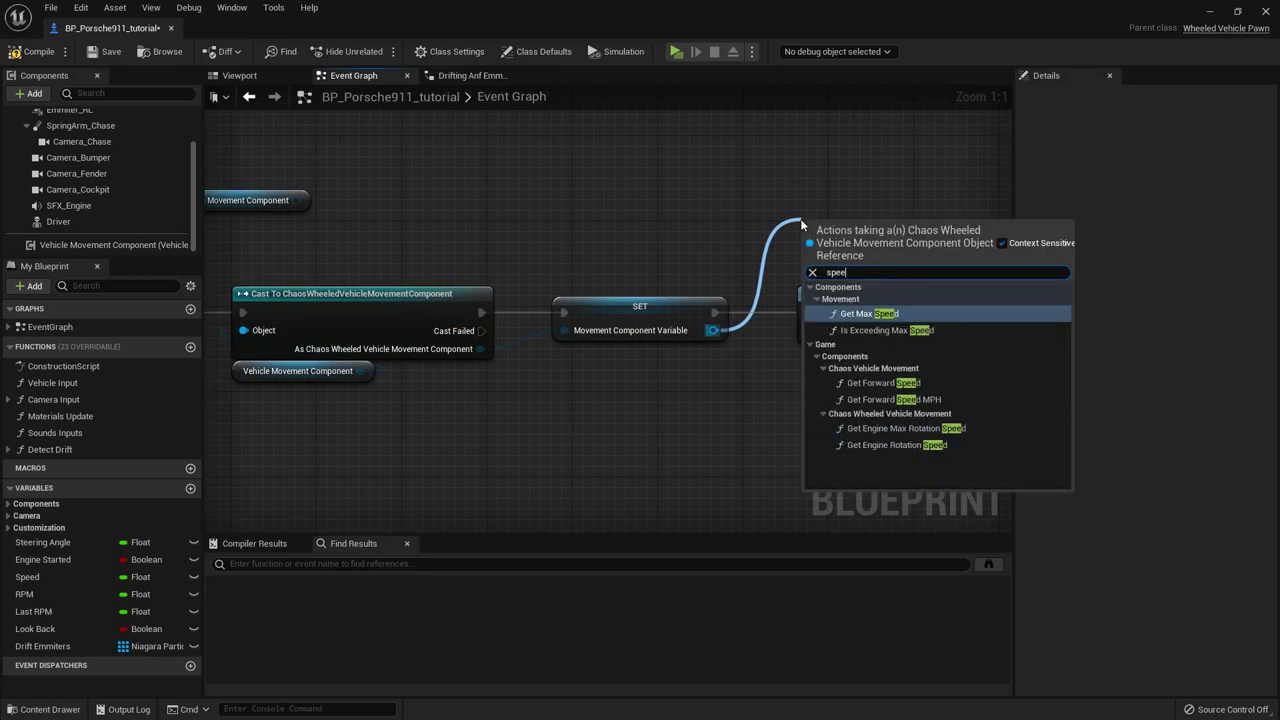
type("engine rota")
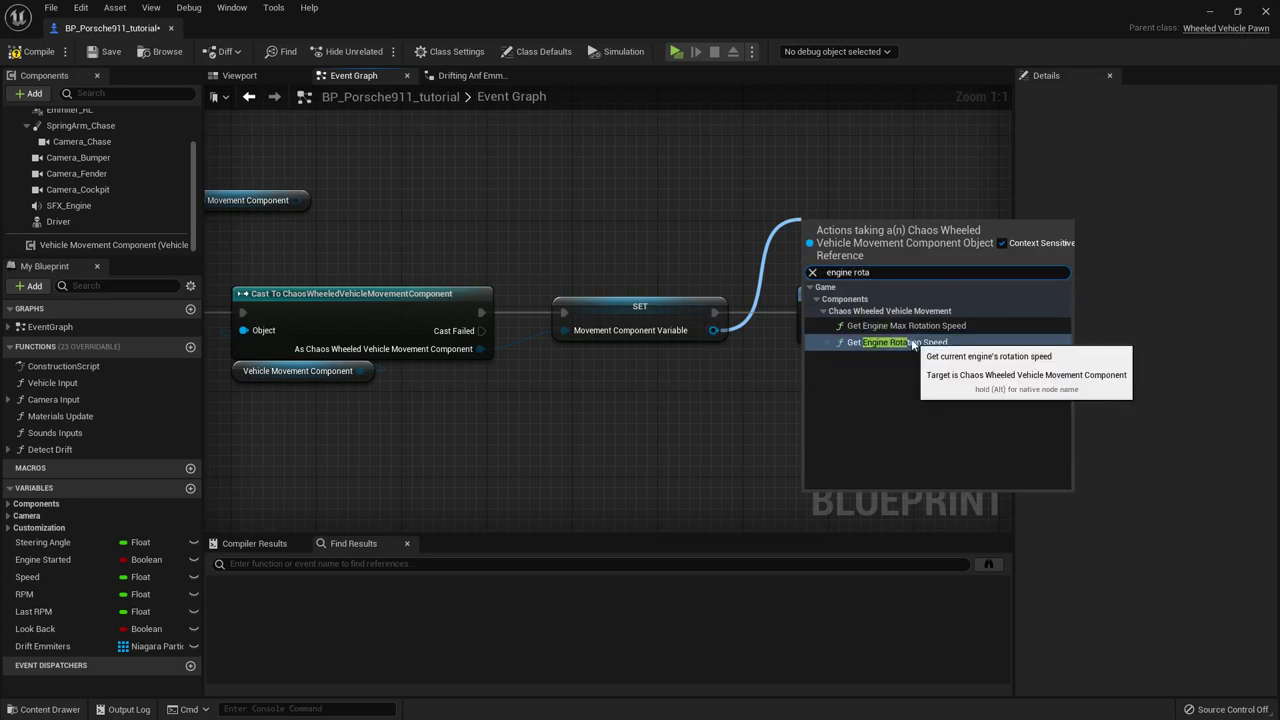
left_click(614, 153)
right_click_drag(603, 237, 715, 243)
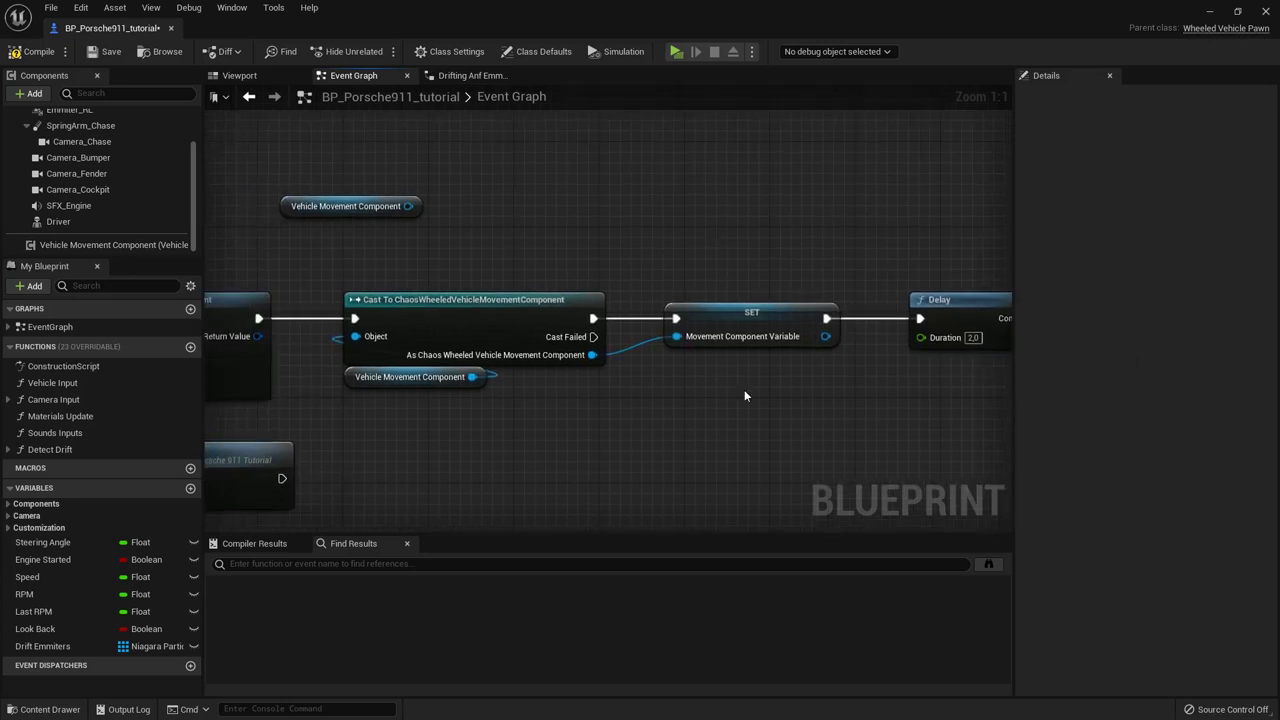
Step: Delete the unconnected Vehicle Movement Component node above the cast
left_click_drag(755, 395, 733, 220)
left_click_drag(528, 230, 282, 189)
key("Delete")
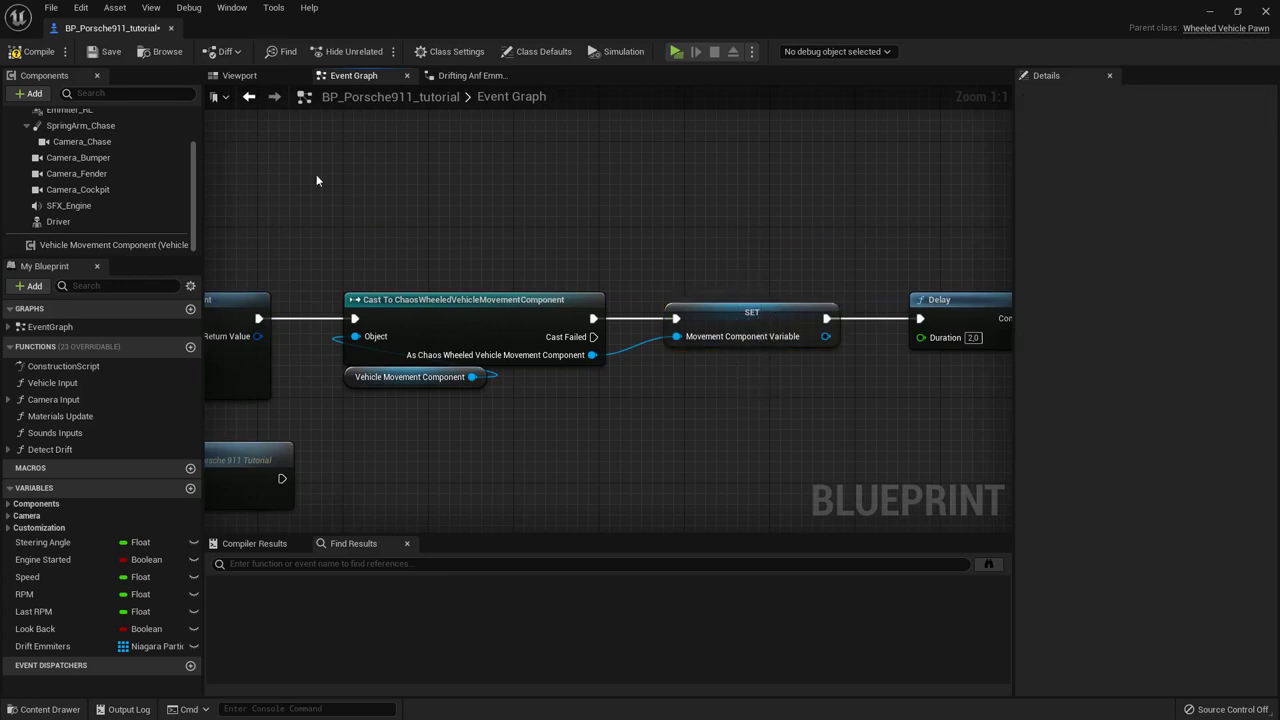
Step: Compile BP_Porsche911_tutorial and close its editor to return to BP_Tutorial_gauges
left_click(25, 52)
left_click(1267, 11)
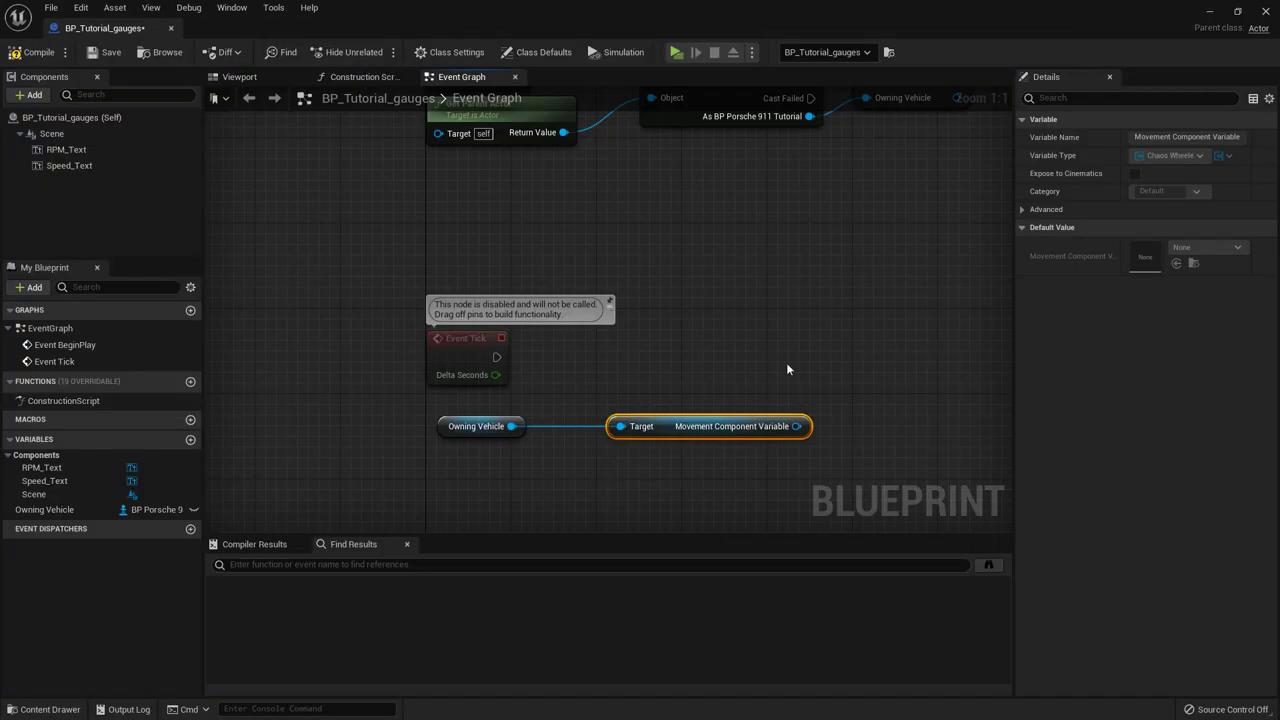
right_click_drag(786, 369, 716, 427)
left_click(530, 388)
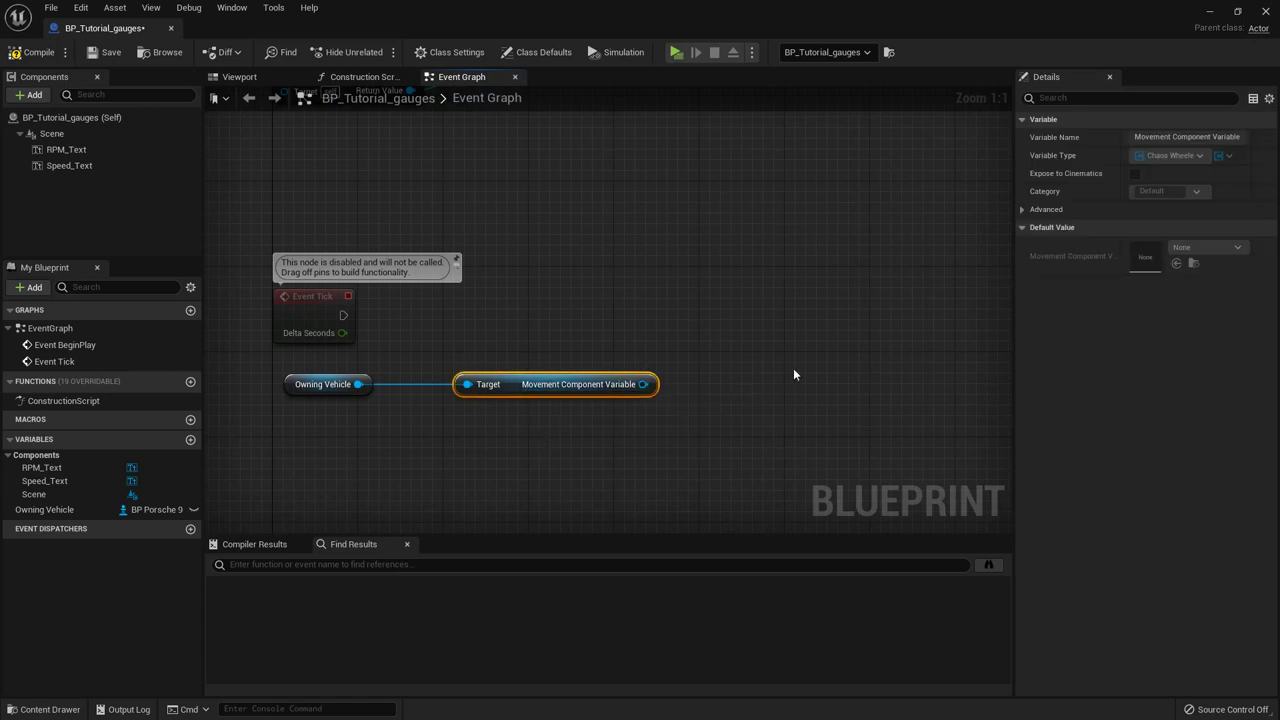
left_click(824, 432)
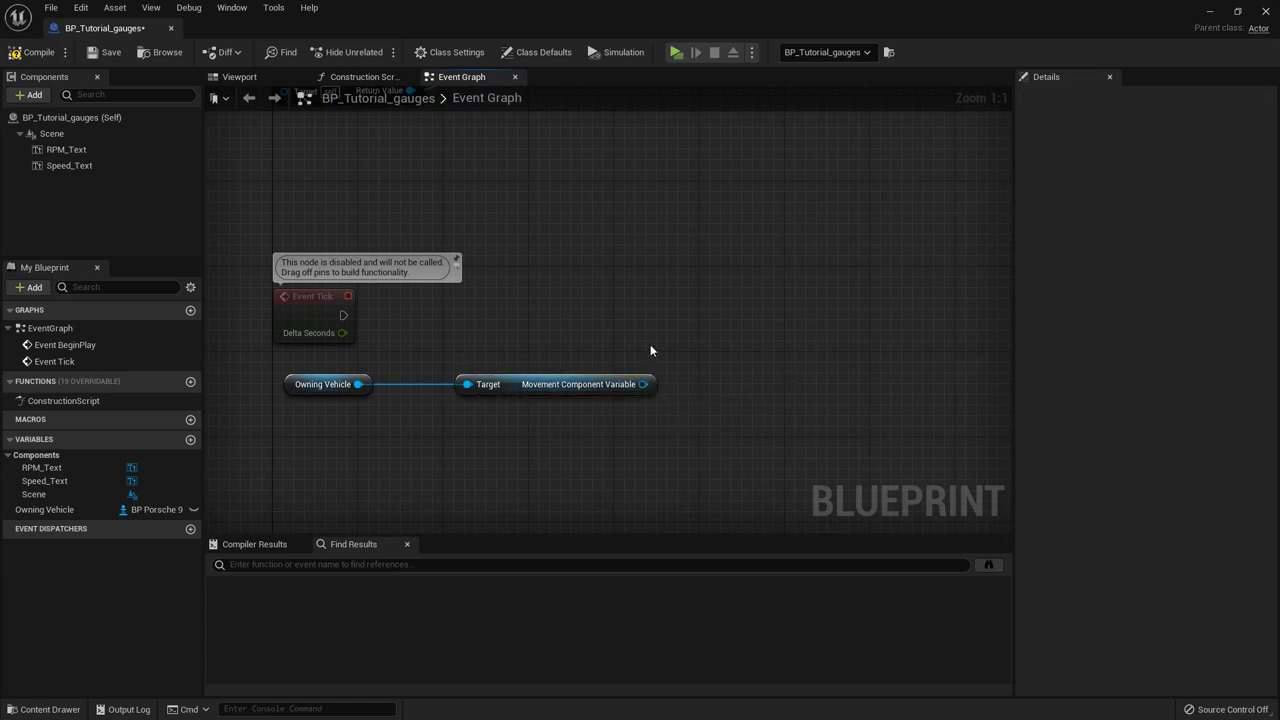
Step: Add a Get Engine Rotation Speed node fed by the Movement Component Variable output
right_click_drag(657, 385, 698, 342)
left_click_drag(684, 341, 758, 325)
type("eng")
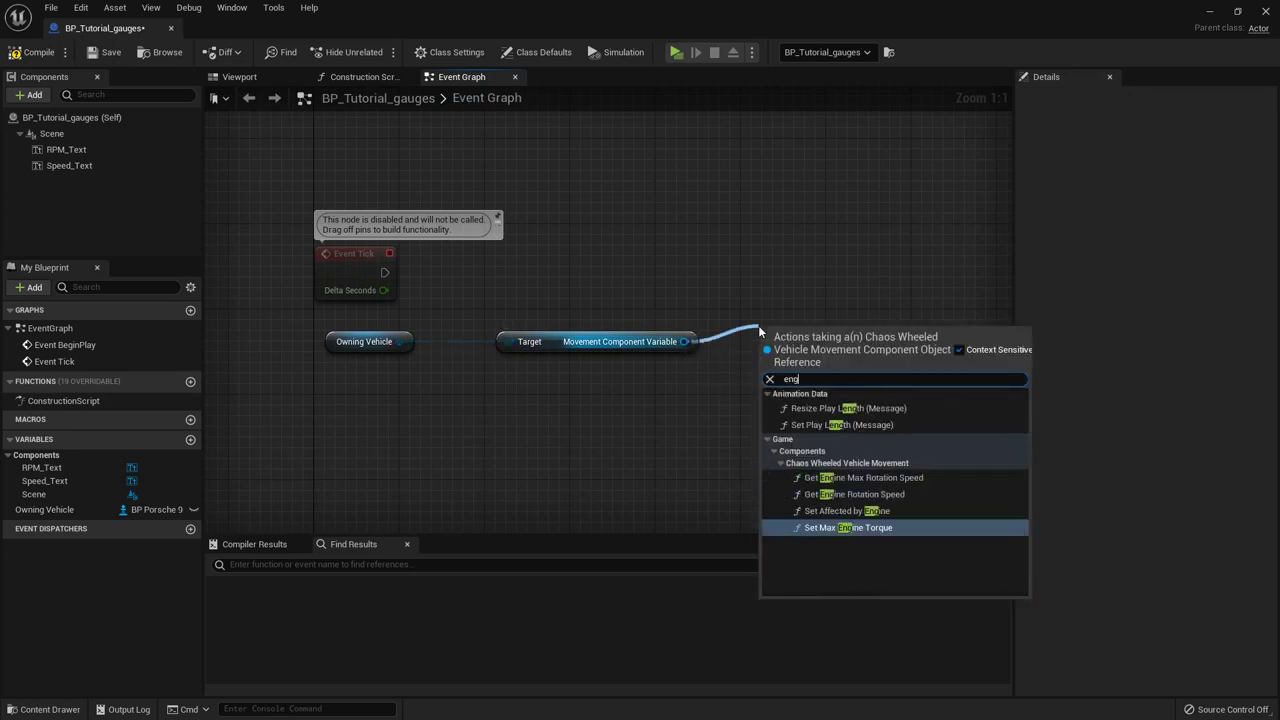
type("ine rotation")
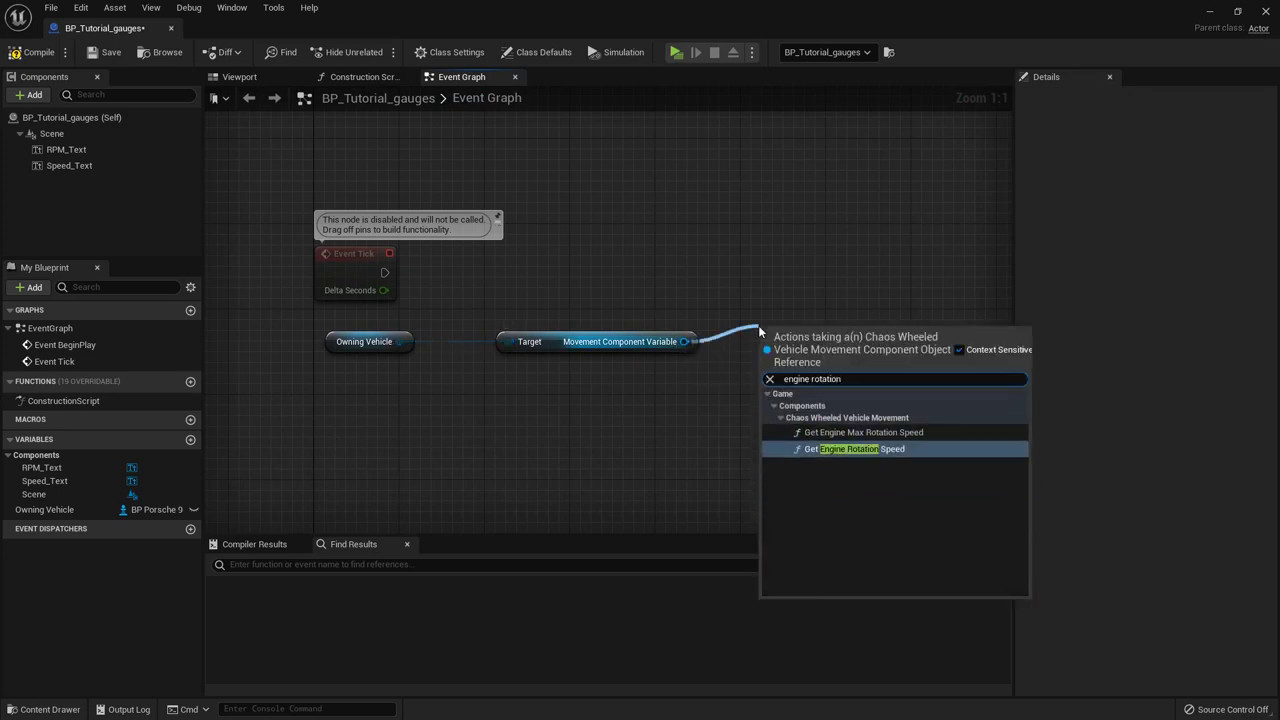
left_click(798, 450)
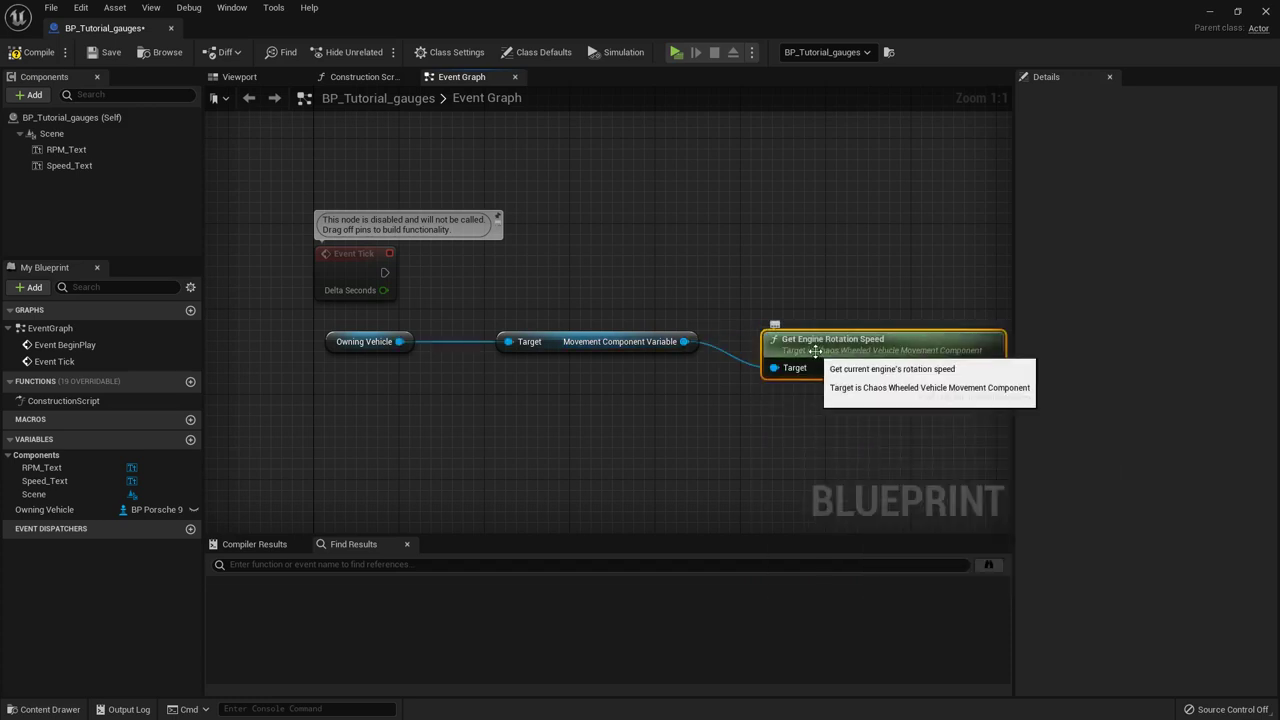
Step: Move the Movement Component Variable and Get Engine Rotation Speed nodes closer to the Owning Vehicle node
left_click(762, 407)
scroll(730, 405, "down", 1)
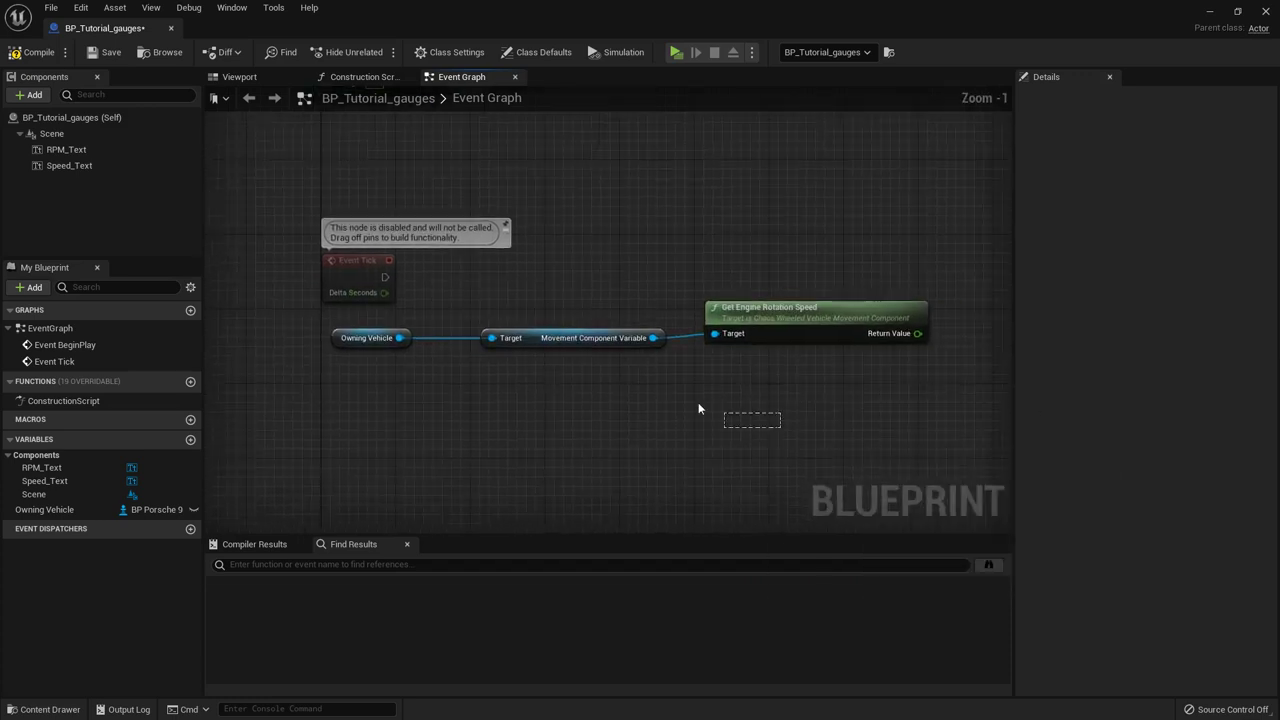
left_click_drag(698, 403, 536, 322)
left_click_drag(710, 327, 662, 329)
left_click(668, 252)
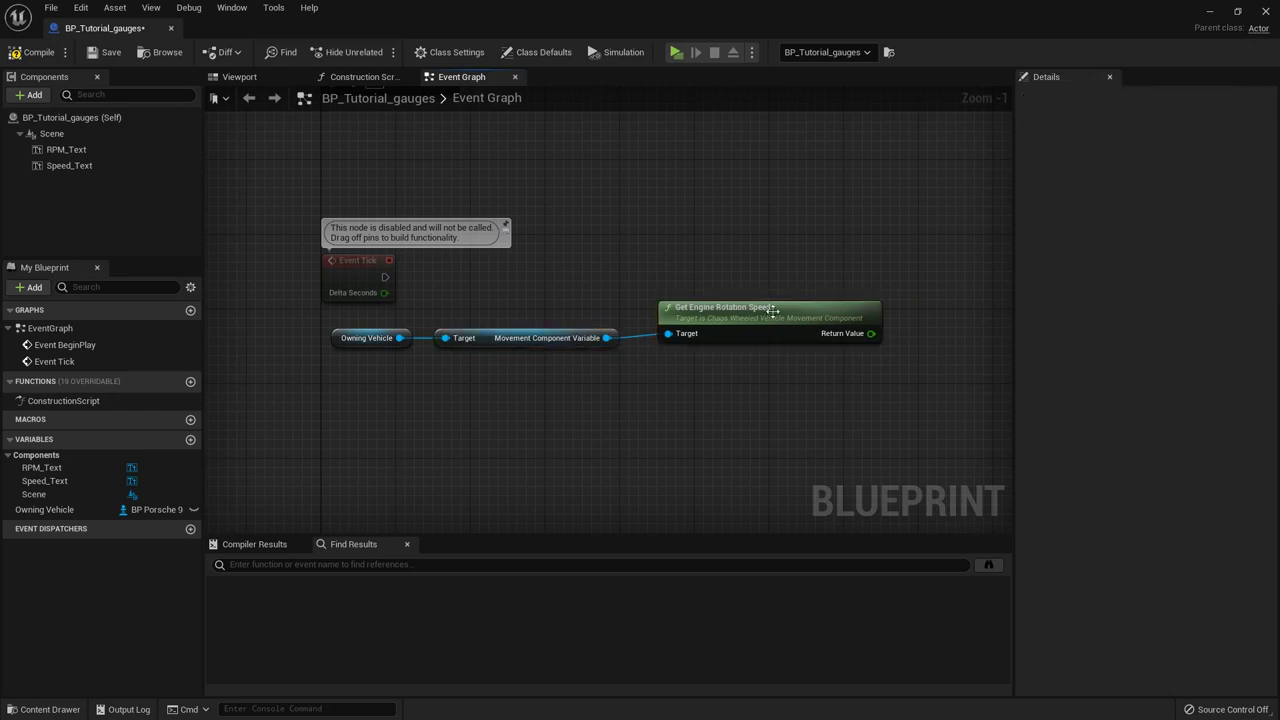
left_click_drag(772, 312, 760, 313)
left_click(754, 424)
Step: Add a Round node to the Get Engine Rotation Speed return value and align it beside that node
right_click_drag(810, 424, 648, 443)
scroll(650, 441, "up", 1)
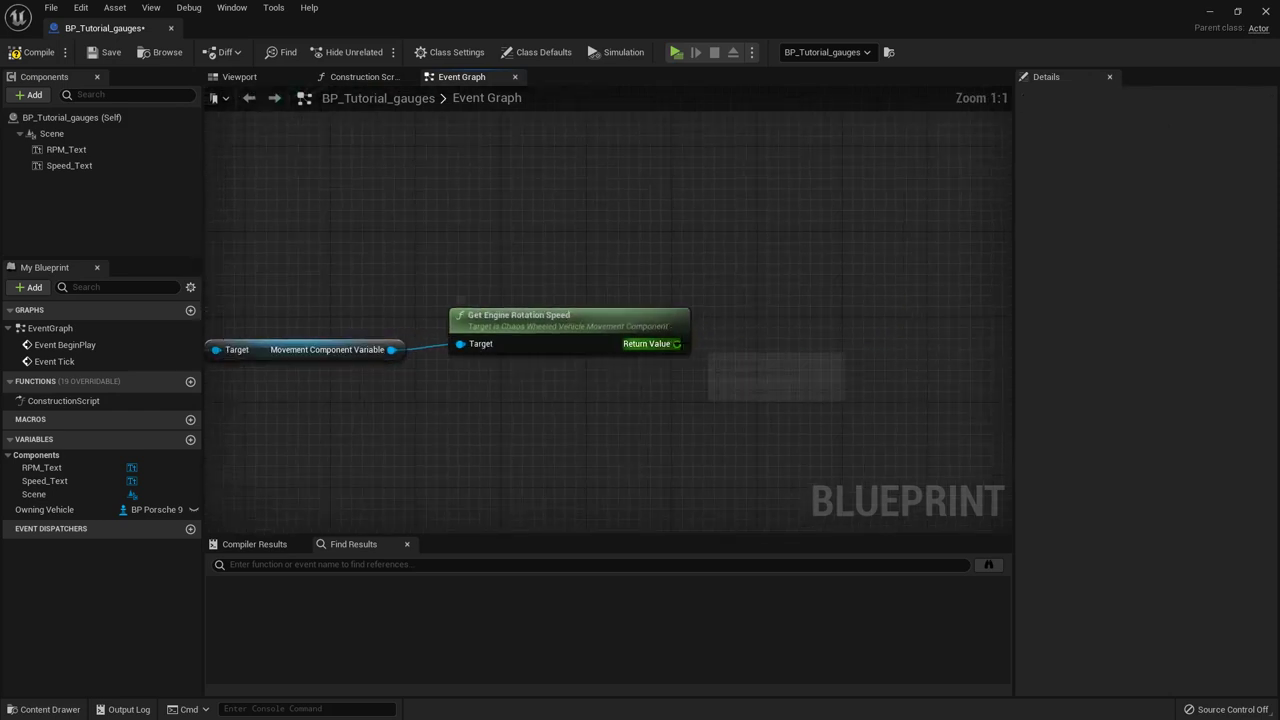
left_click_drag(677, 343, 767, 397)
left_click(789, 306)
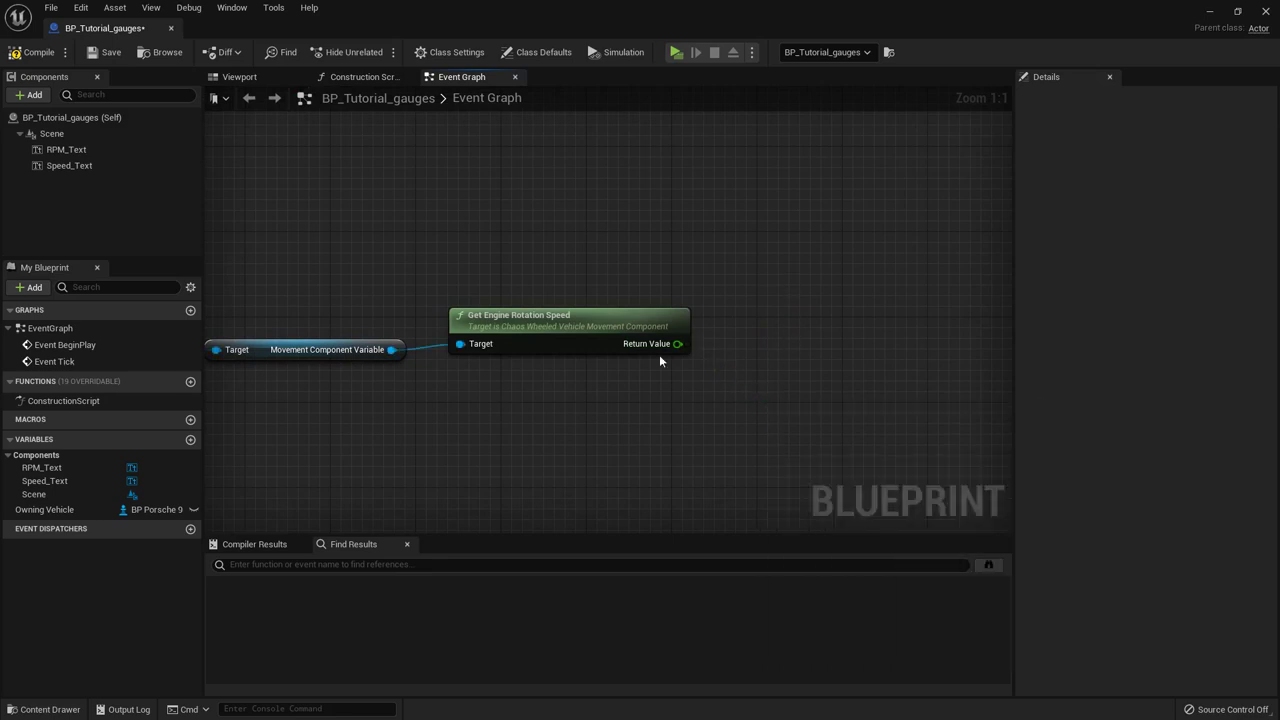
left_click_drag(677, 343, 732, 366)
type("round")
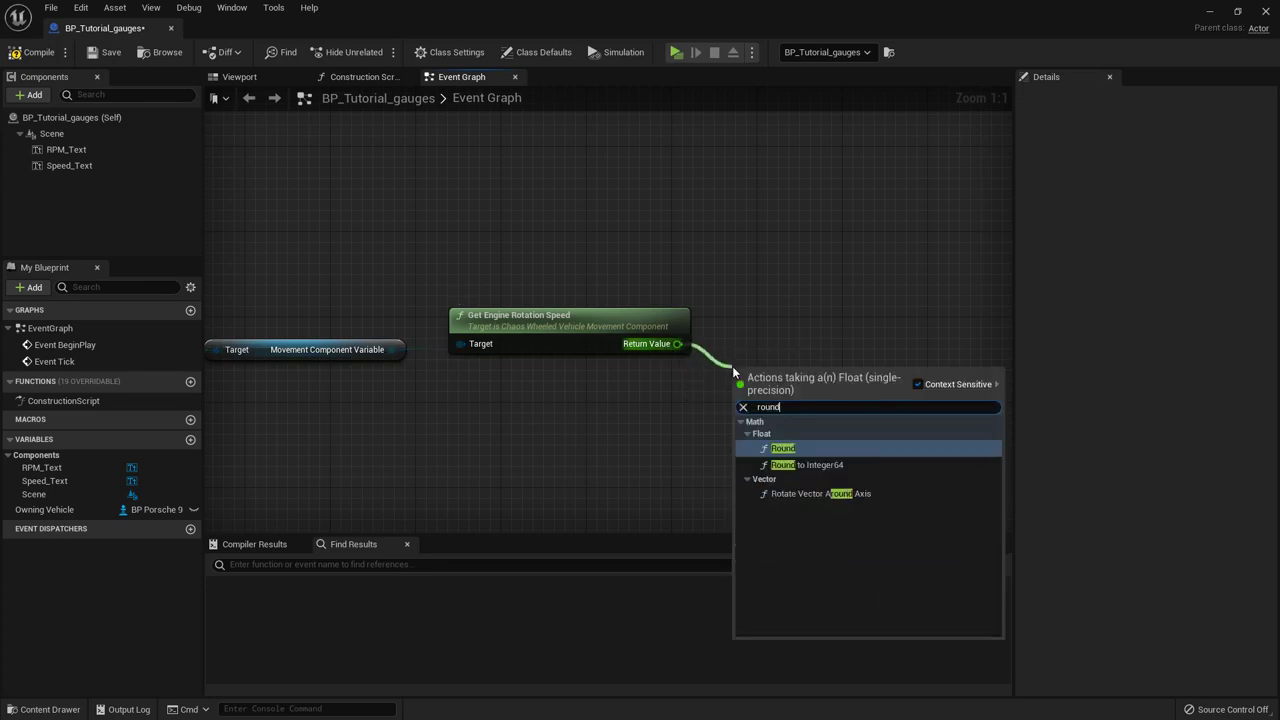
left_click(789, 448)
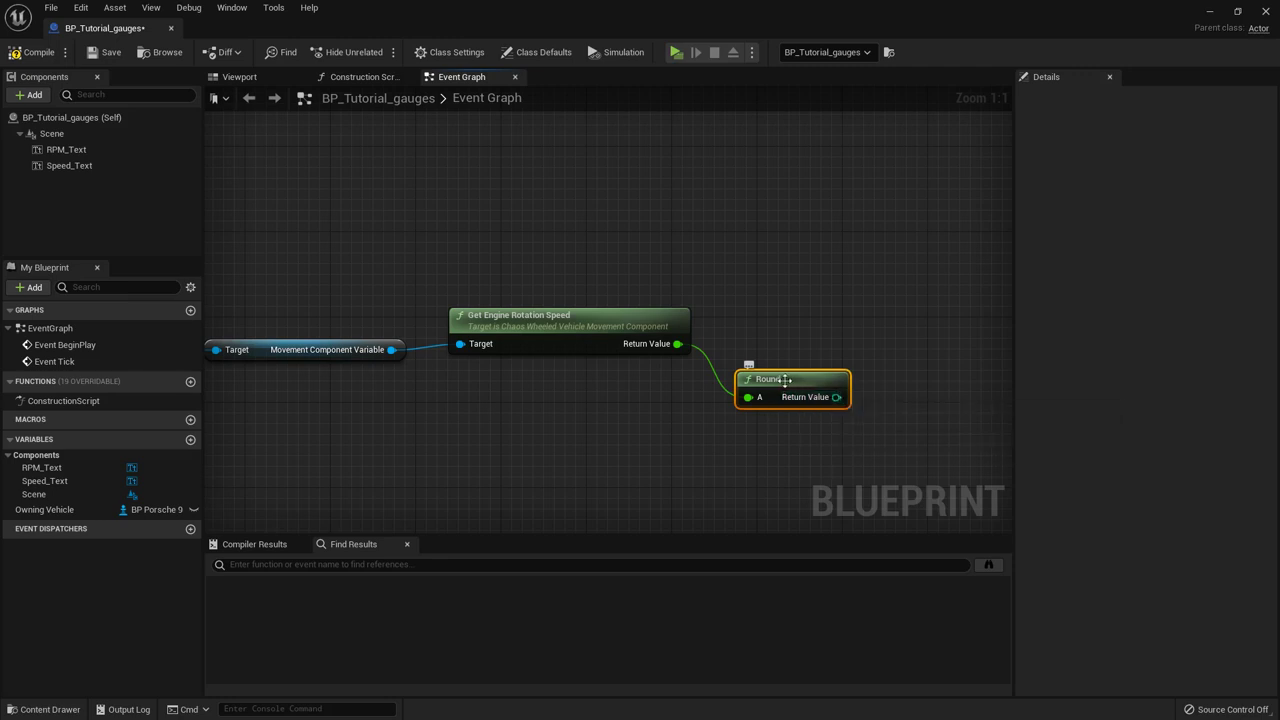
left_click_drag(785, 379, 787, 356)
Step: Shift the engine rotation speed node chain back beneath Event Tick and space the Round node slightly apart
scroll(842, 427, "down", 2)
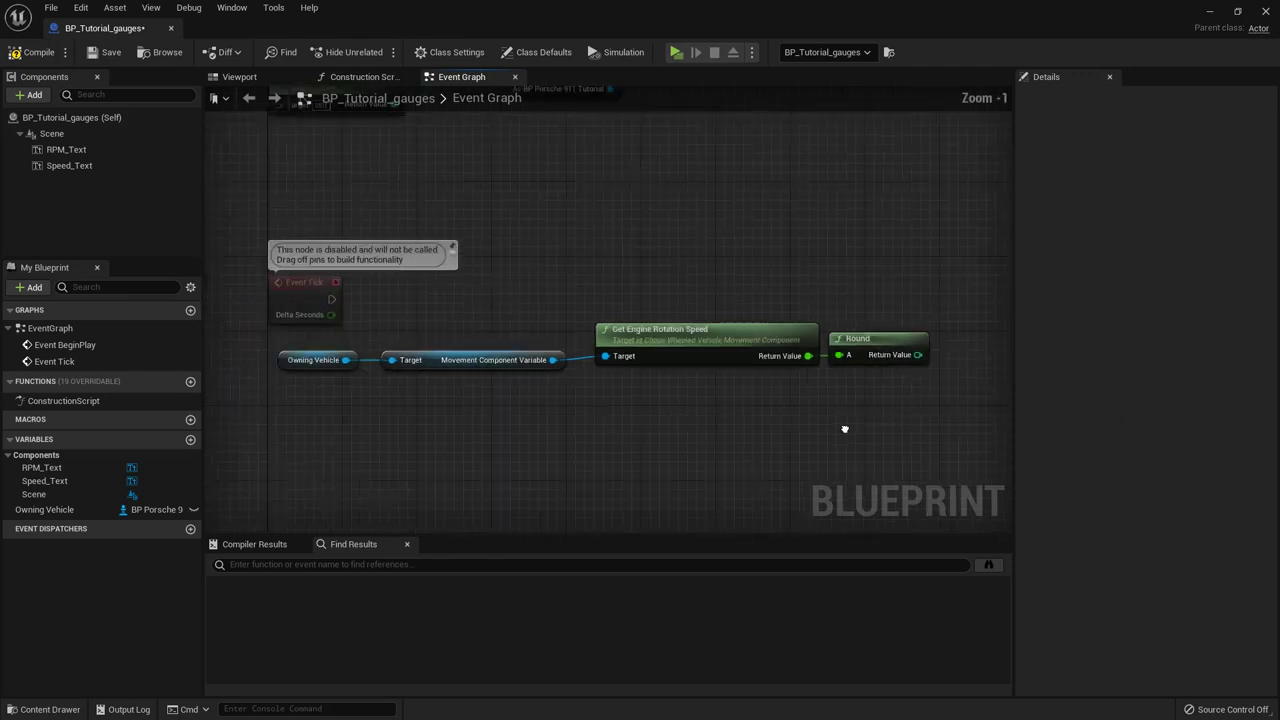
left_click_drag(848, 450, 407, 344)
left_click_drag(708, 360, 428, 421)
left_click(550, 376)
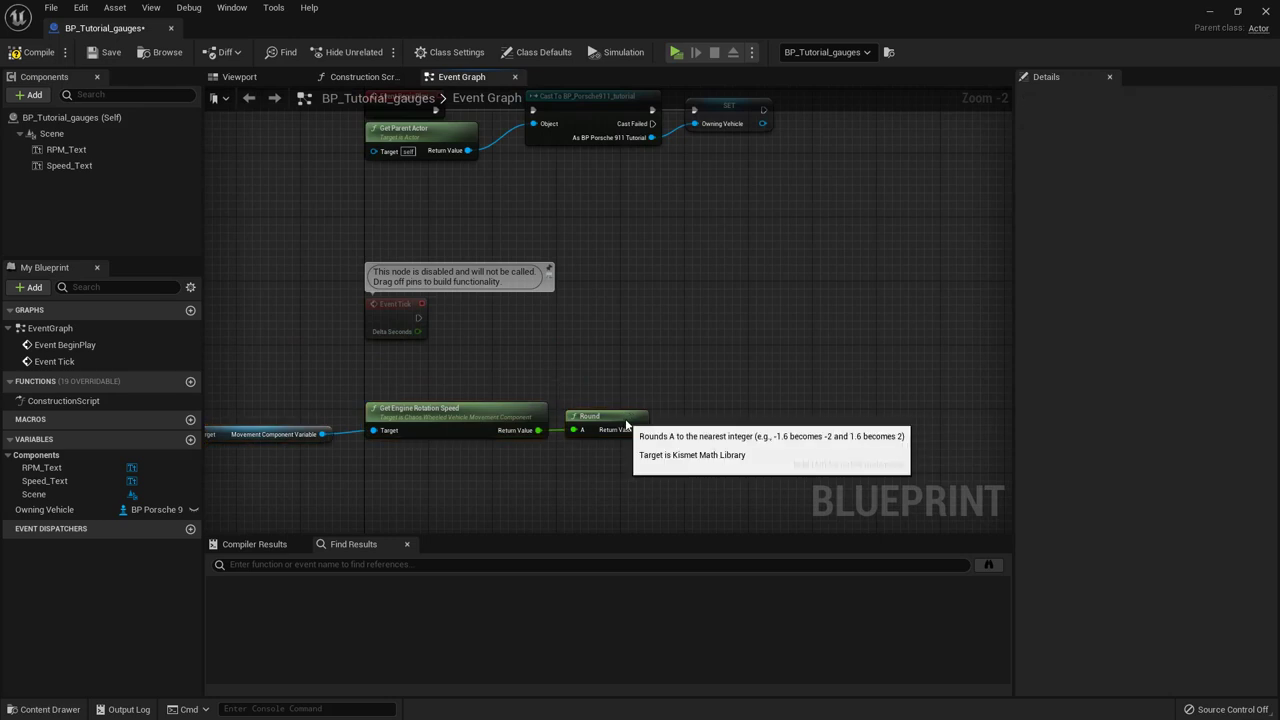
left_click_drag(626, 420, 634, 420)
left_click(647, 391)
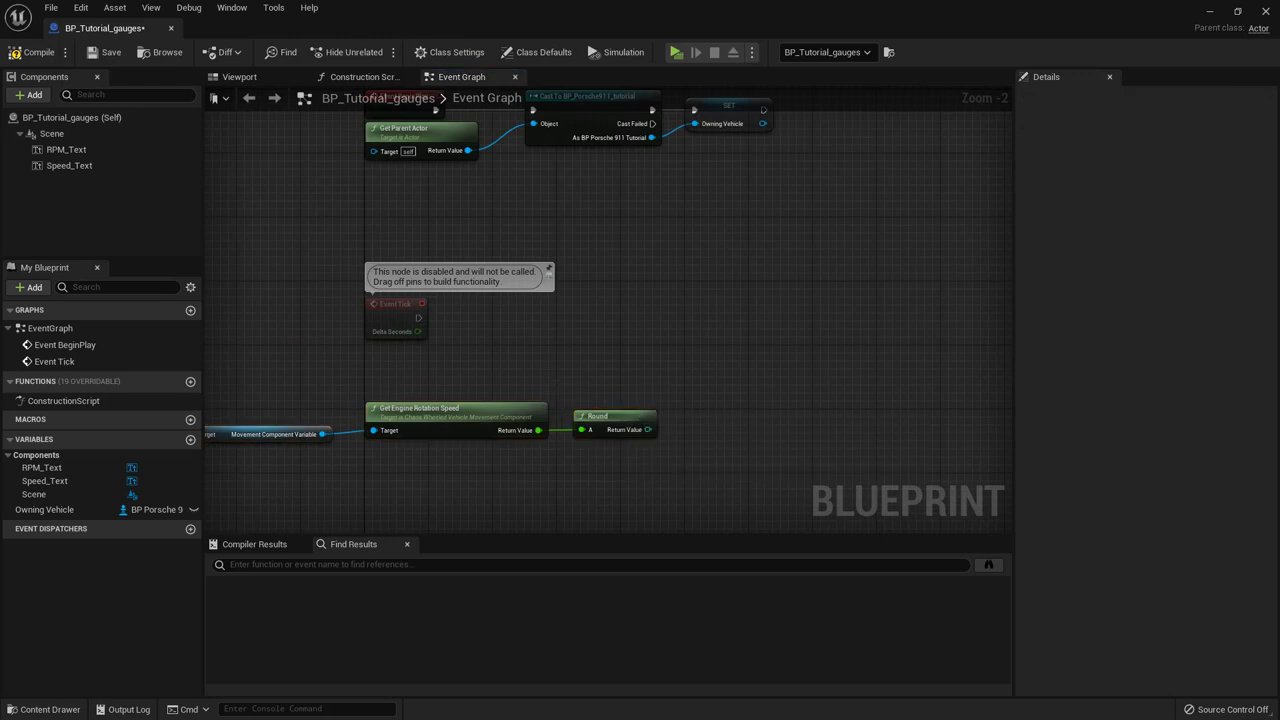
Step: Place an RPM_Text reference in the graph with a Set Text node targeting it, positioned beyond the Round node
right_click_drag(654, 394, 734, 357)
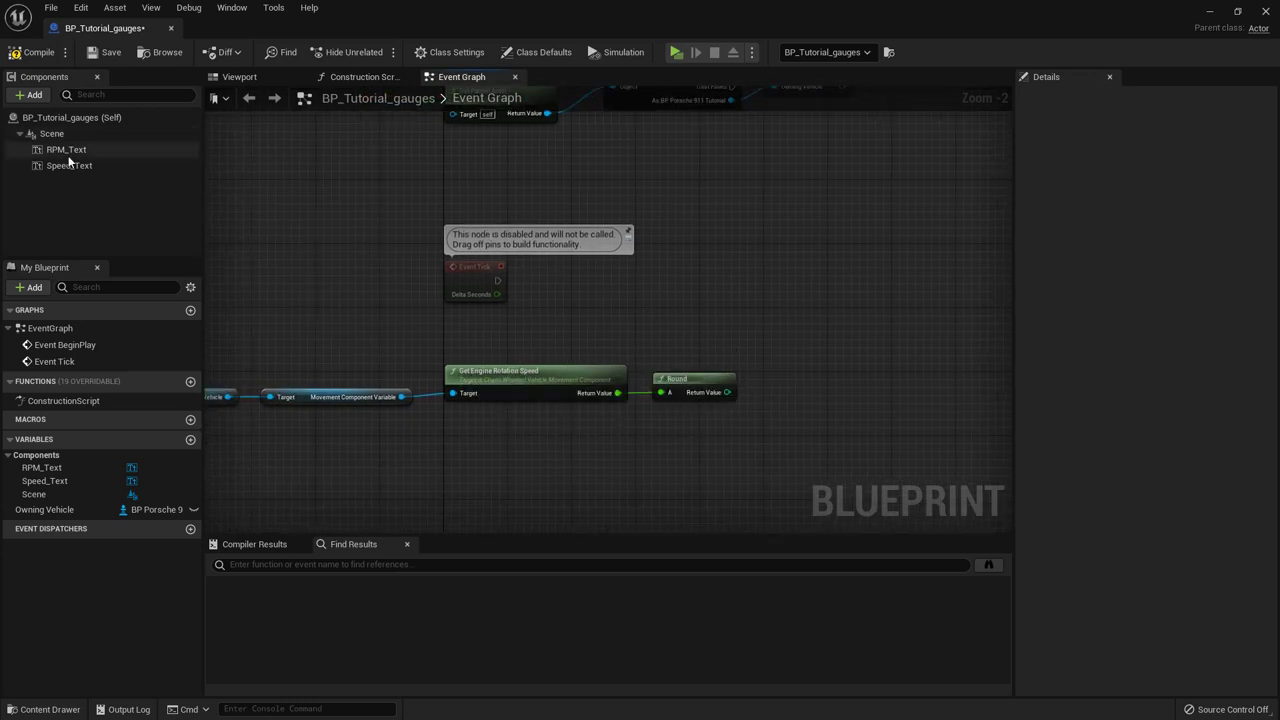
left_click_drag(62, 150, 691, 314)
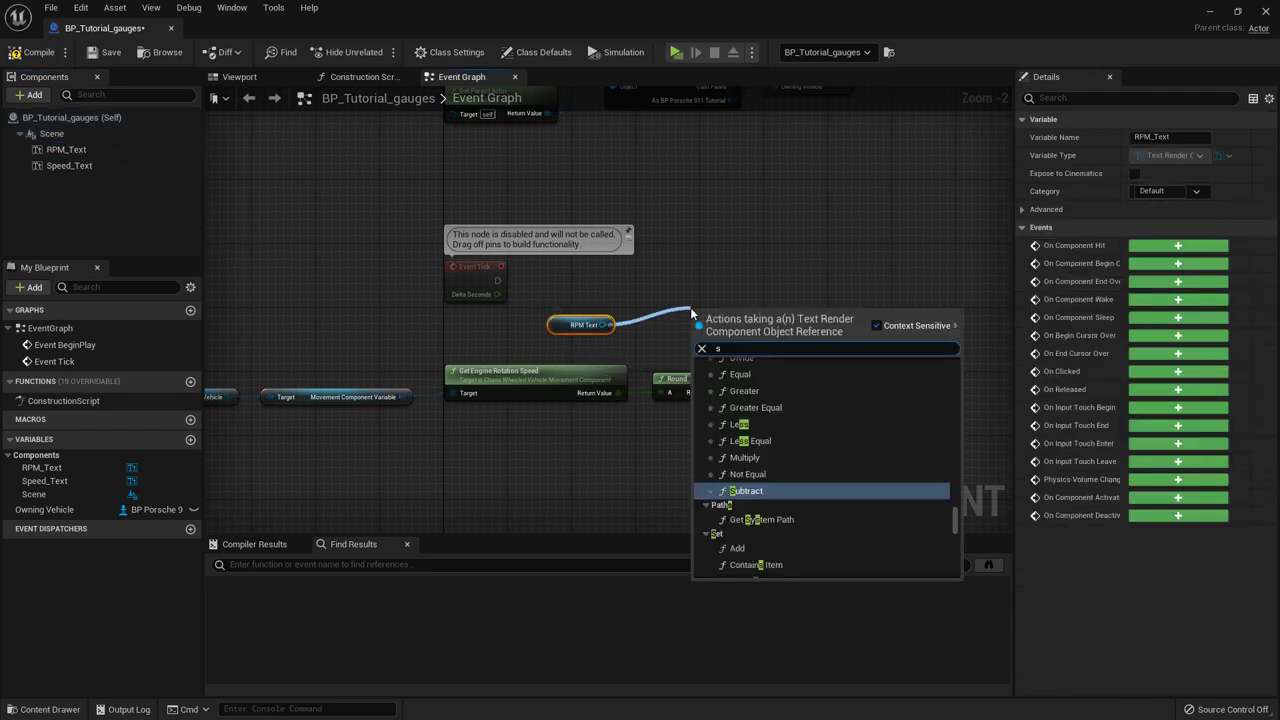
type("set text")
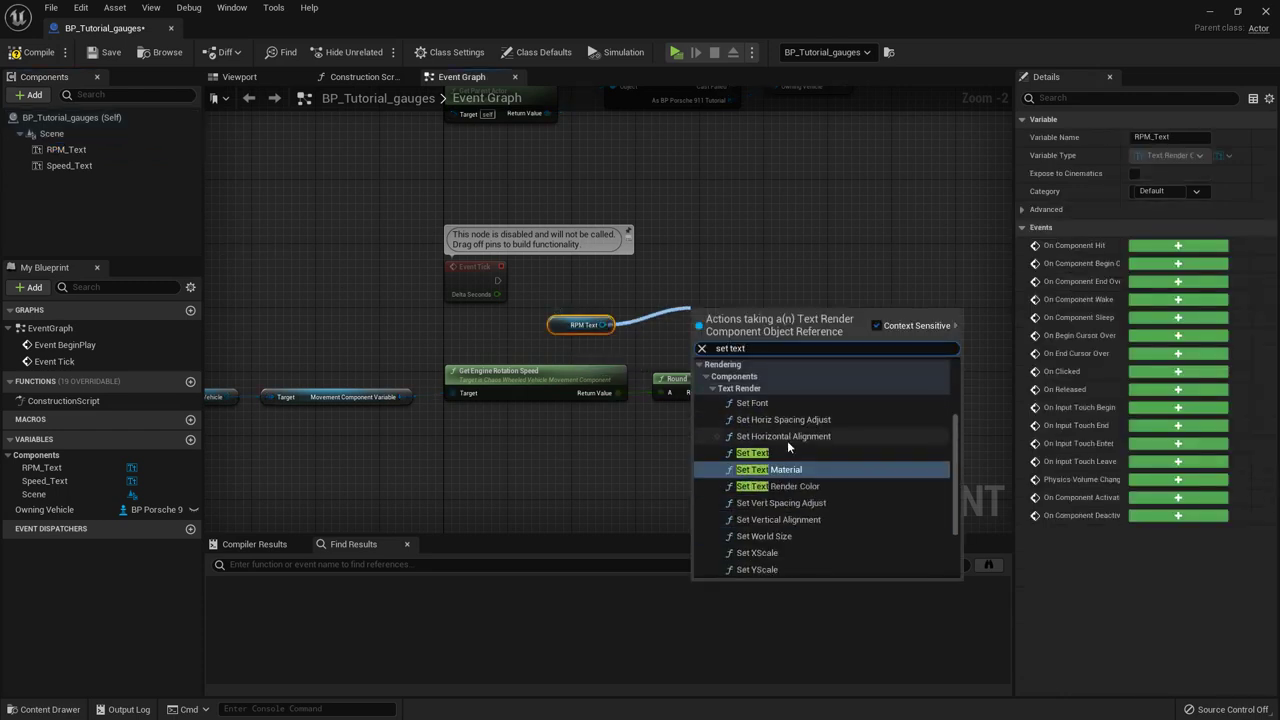
scroll(884, 468, "down", 2)
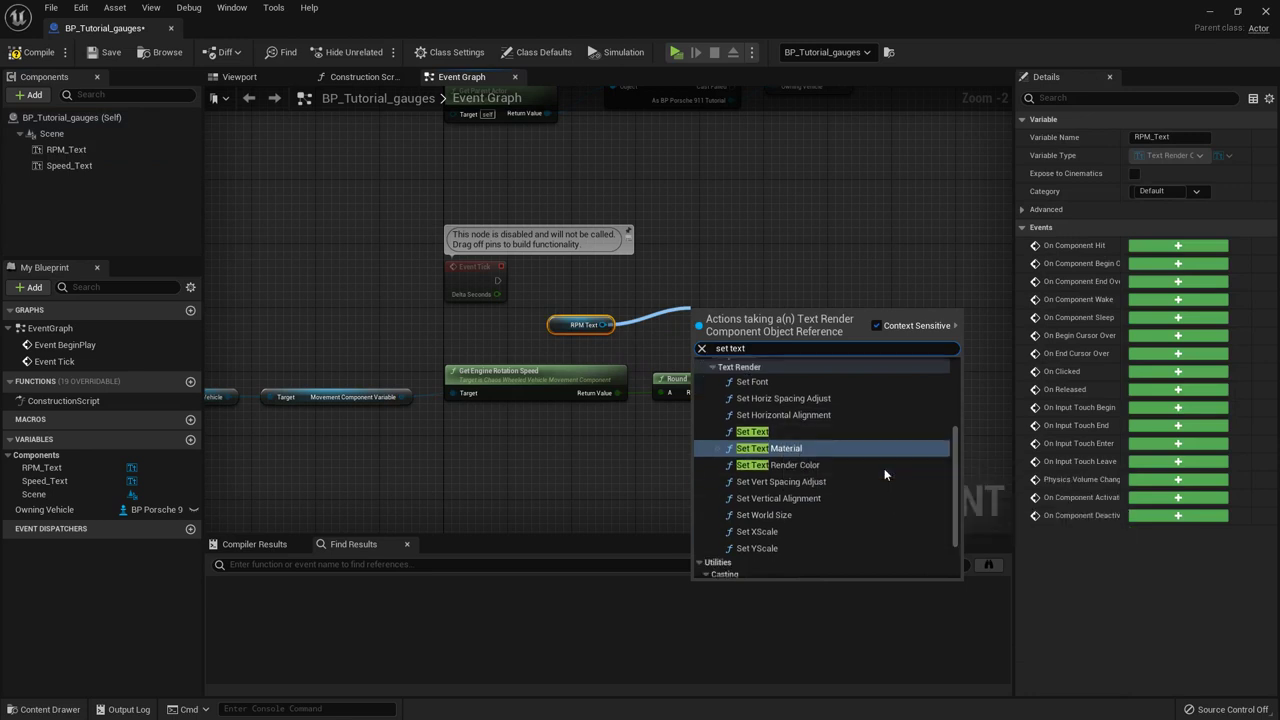
scroll(830, 500, "up", 1)
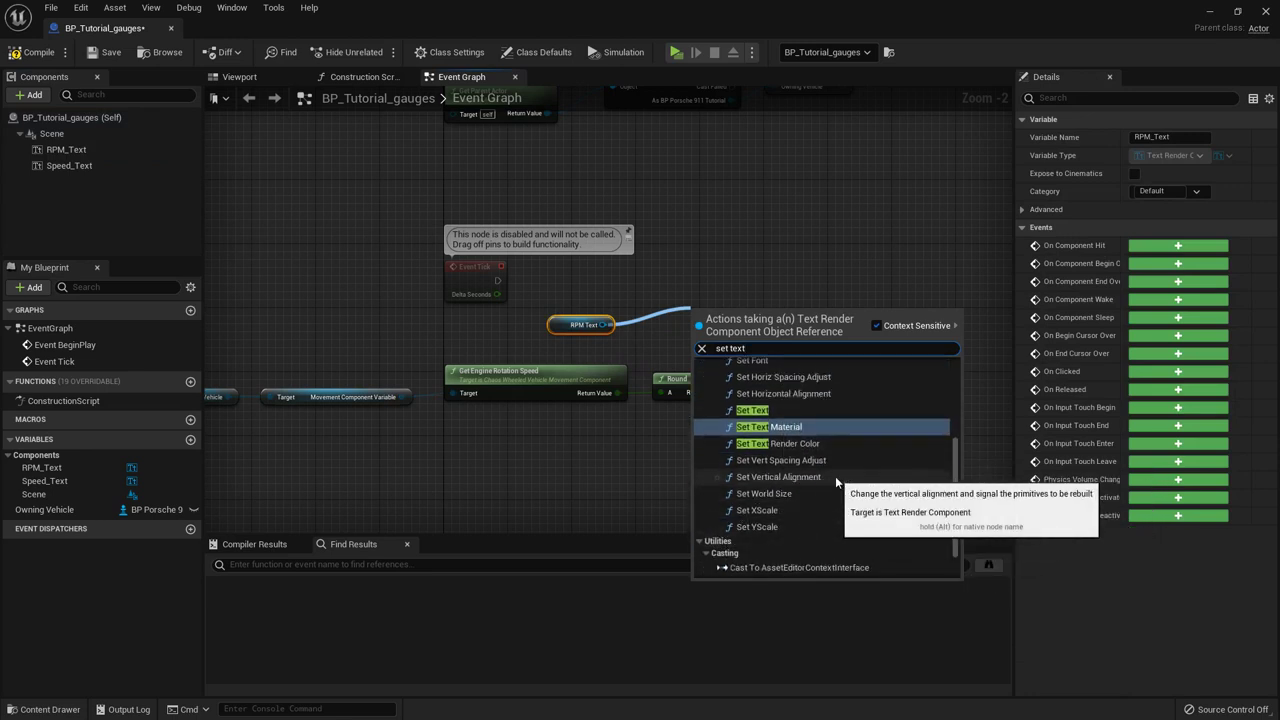
scroll(793, 460, "up", 1)
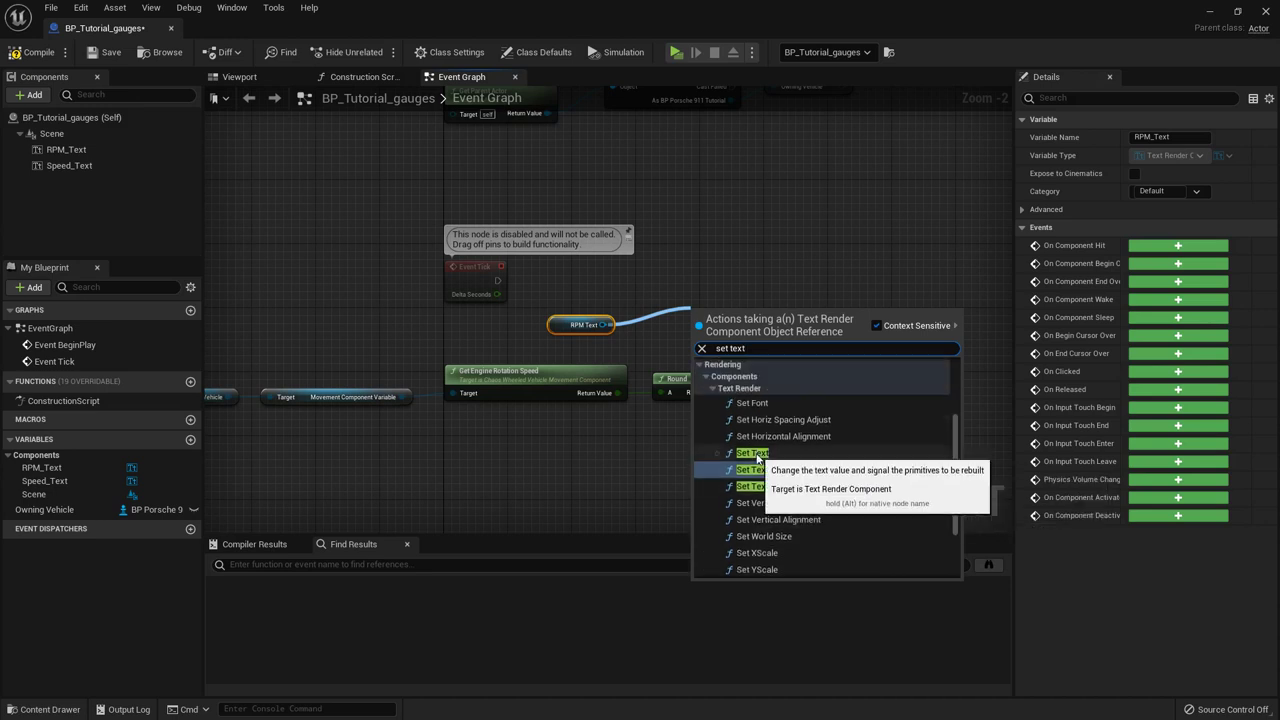
scroll(760, 456, "down", 3)
scroll(762, 457, "up", 3)
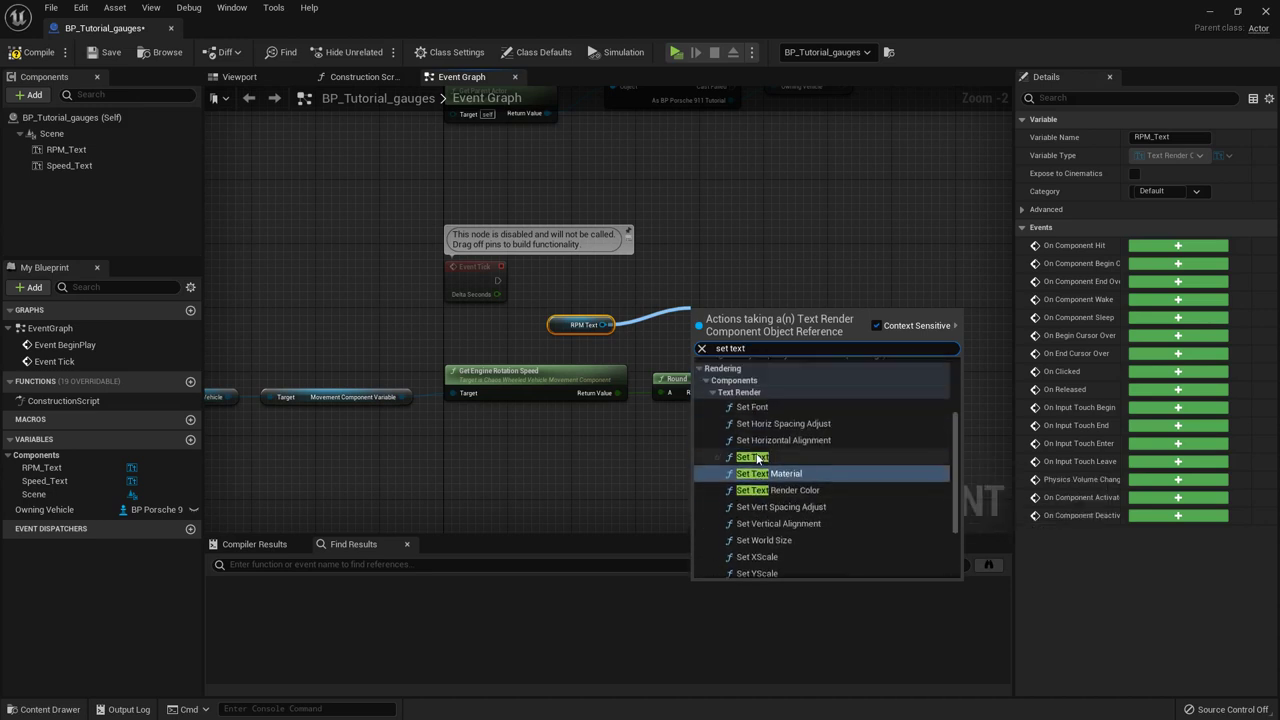
left_click(760, 456)
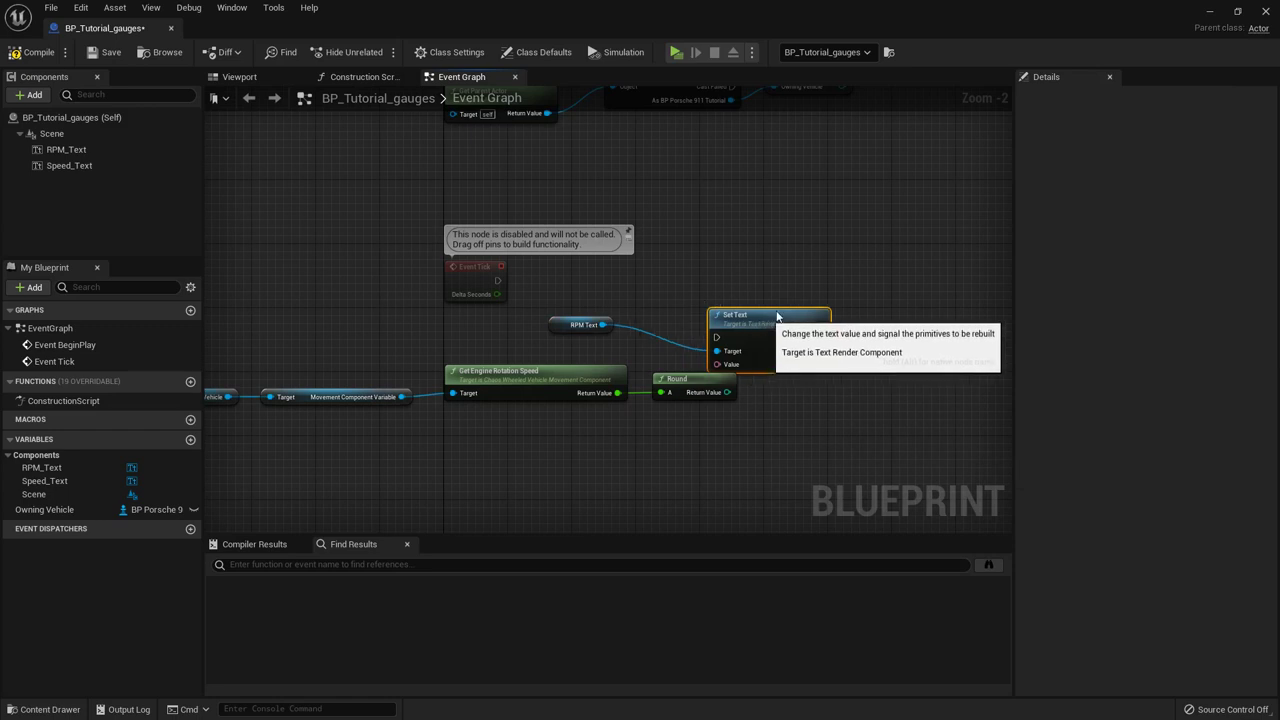
left_click(857, 423)
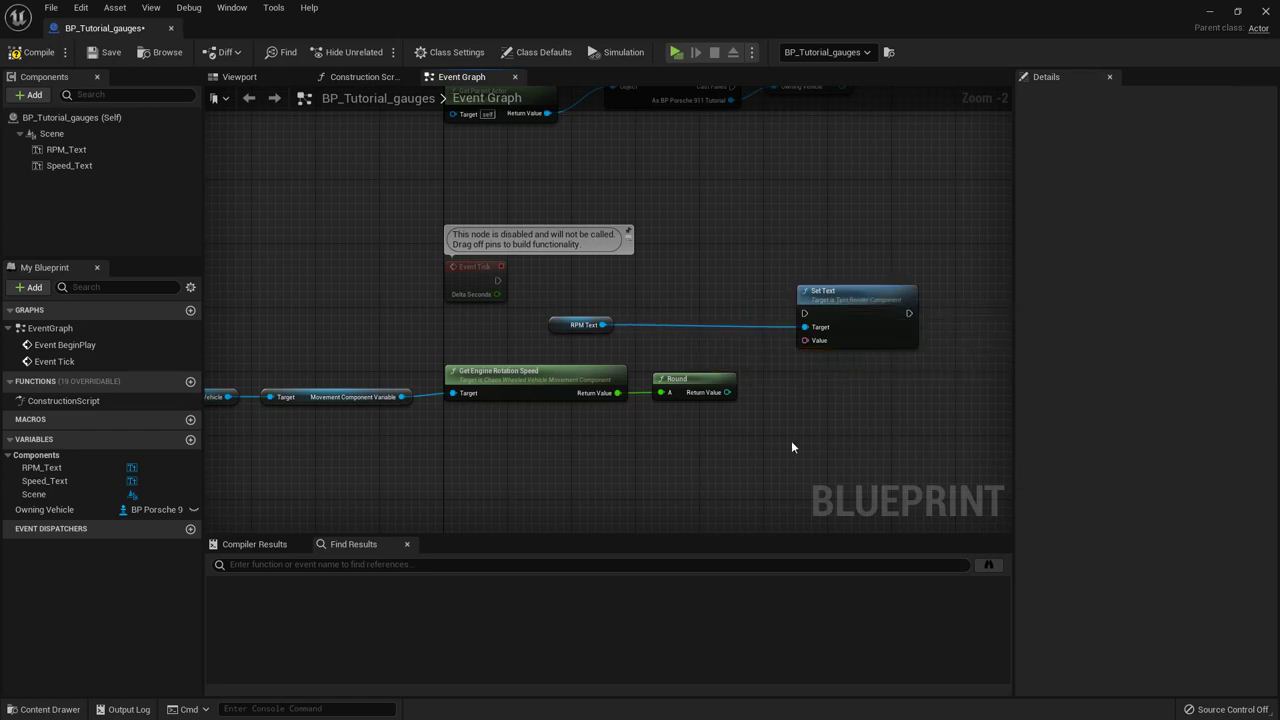
right_click_drag(791, 440, 827, 425)
scroll(828, 425, "up", 1)
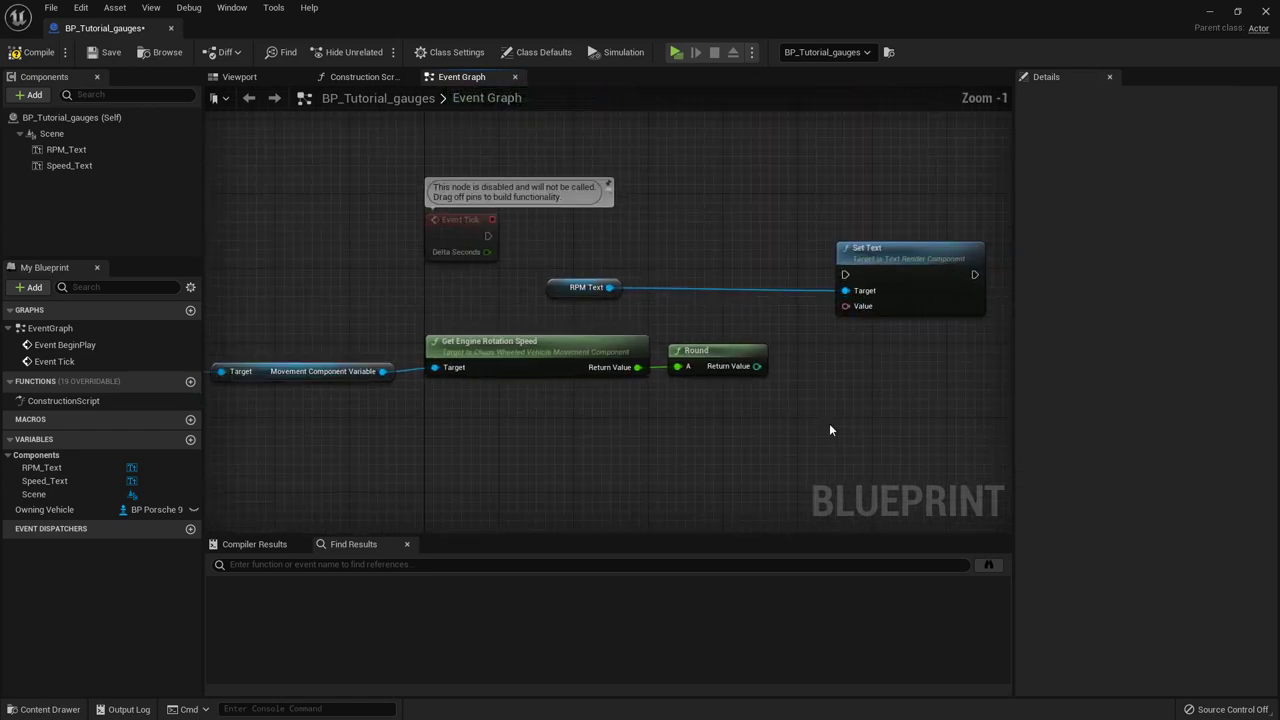
right_click(845, 306)
left_click(800, 334)
left_click_drag(845, 306, 842, 378)
type("appe")
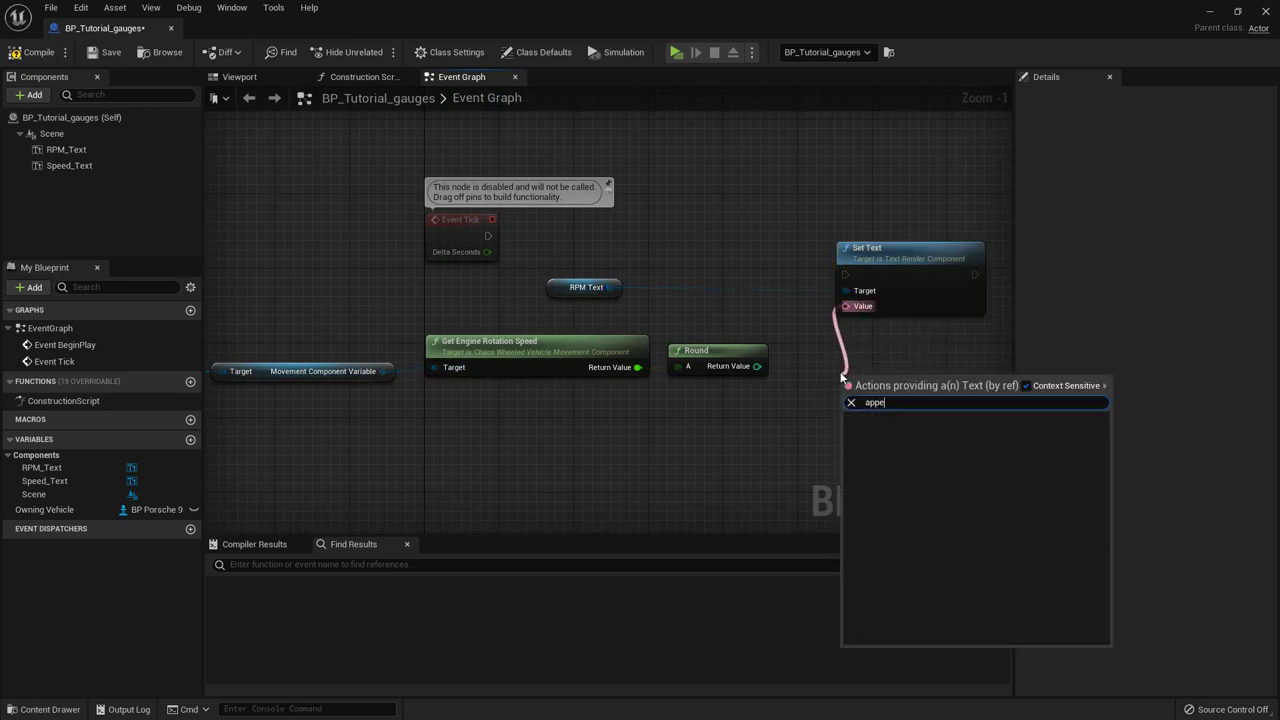
type("nd")
key("BackSpace")
key("BackSpace")
key("BackSpace")
key("BackSpace")
key("BackSpace")
key("BackSpace")
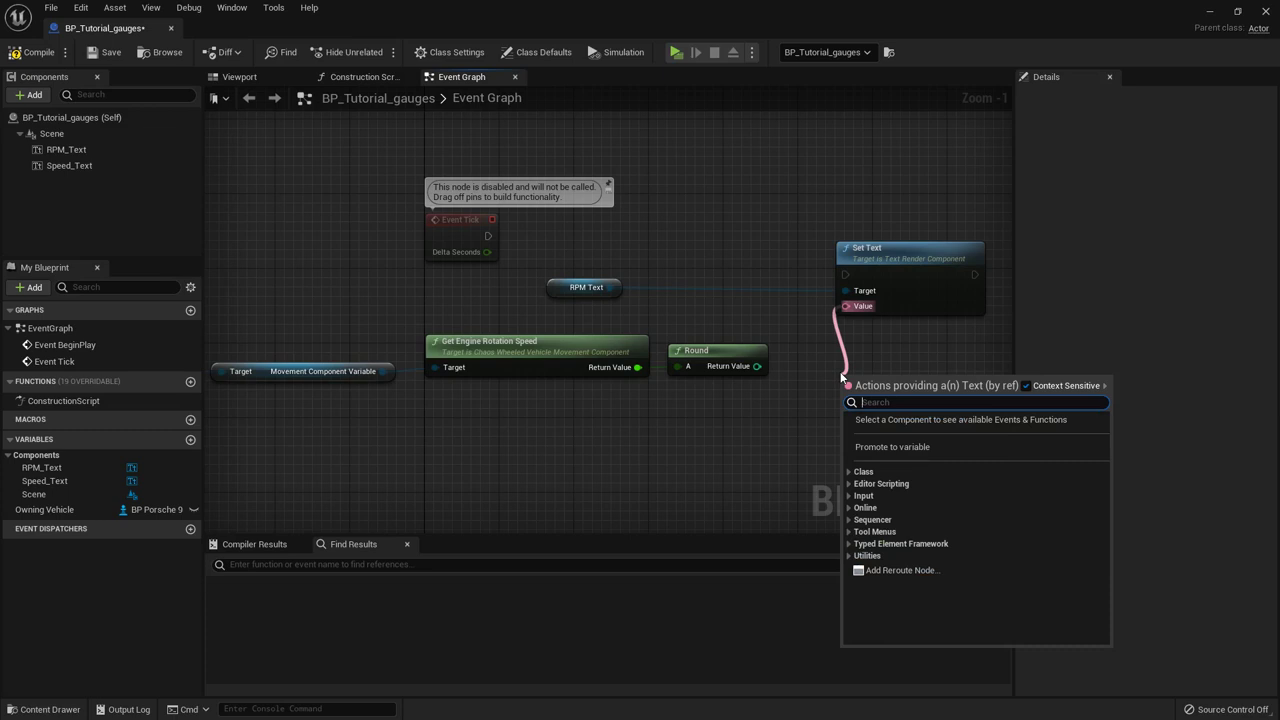
key("Escape")
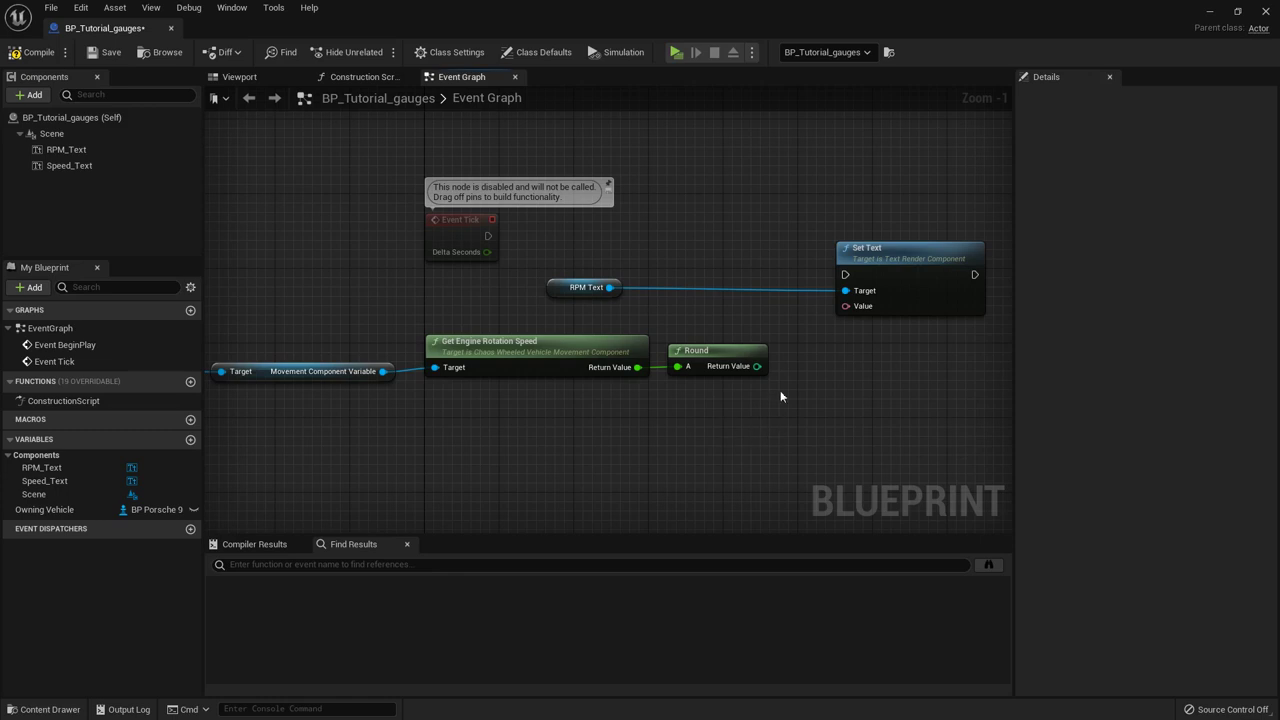
Step: Add a To Text (String) node that supplies the Value input of the Set Text node
right_click_drag(830, 332, 770, 327)
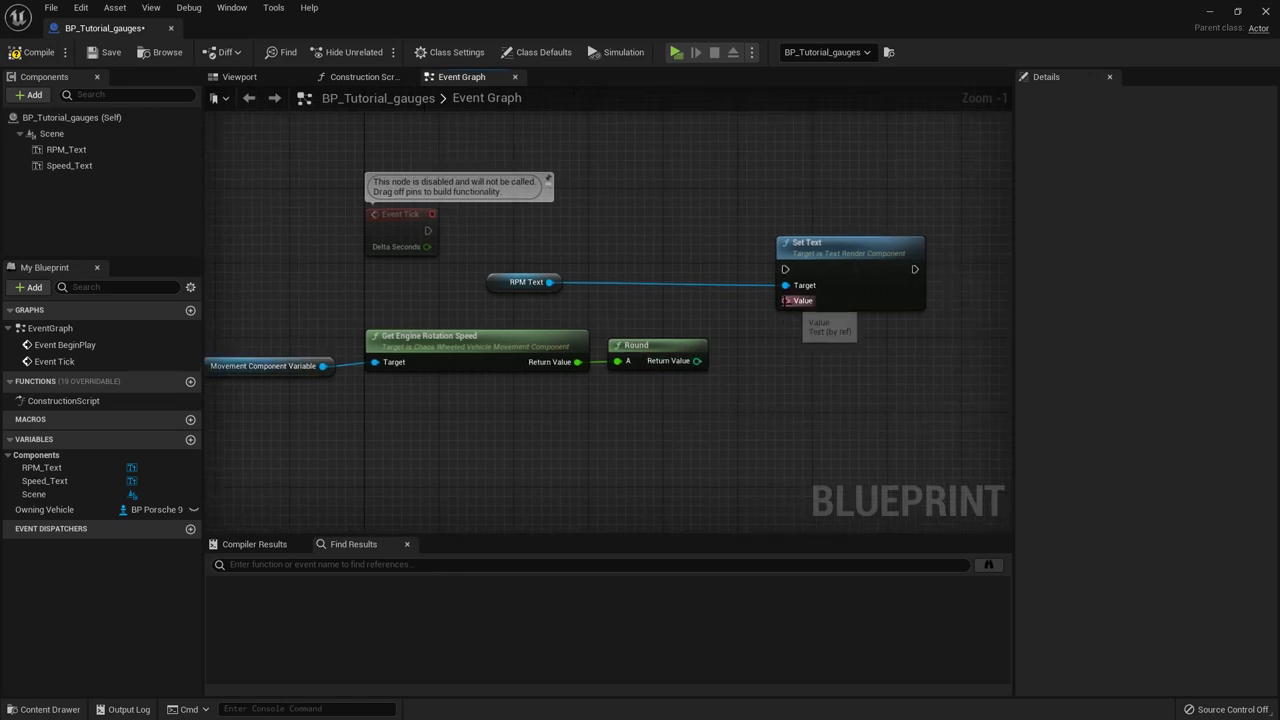
left_click_drag(786, 301, 841, 376)
type("strion")
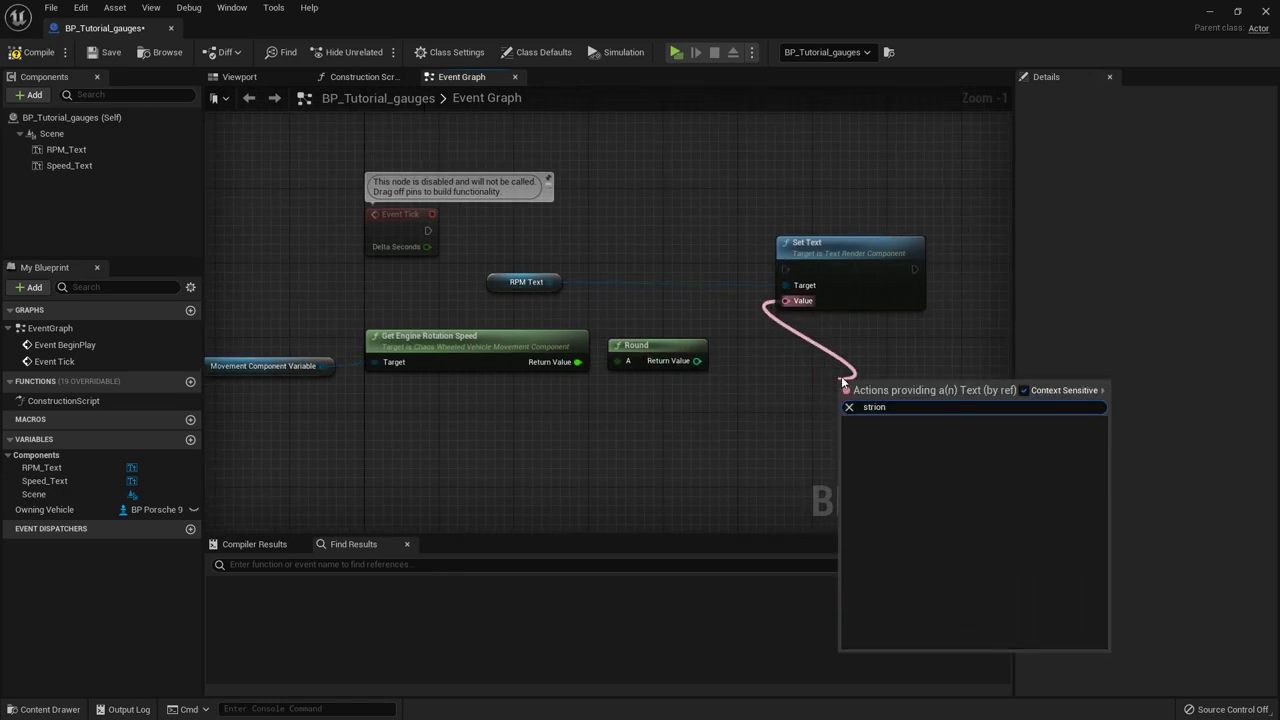
key("BackSpace")
key("BackSpace")
type("g")
key("BackSpace")
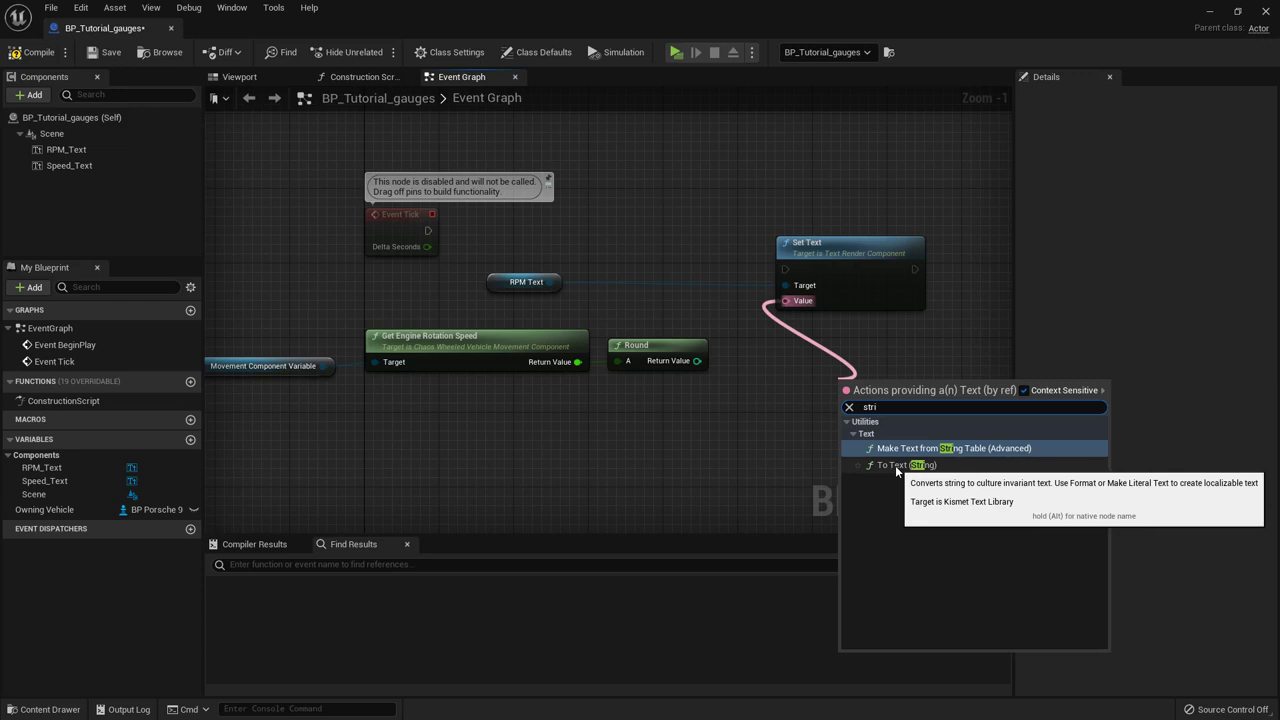
left_click(897, 466)
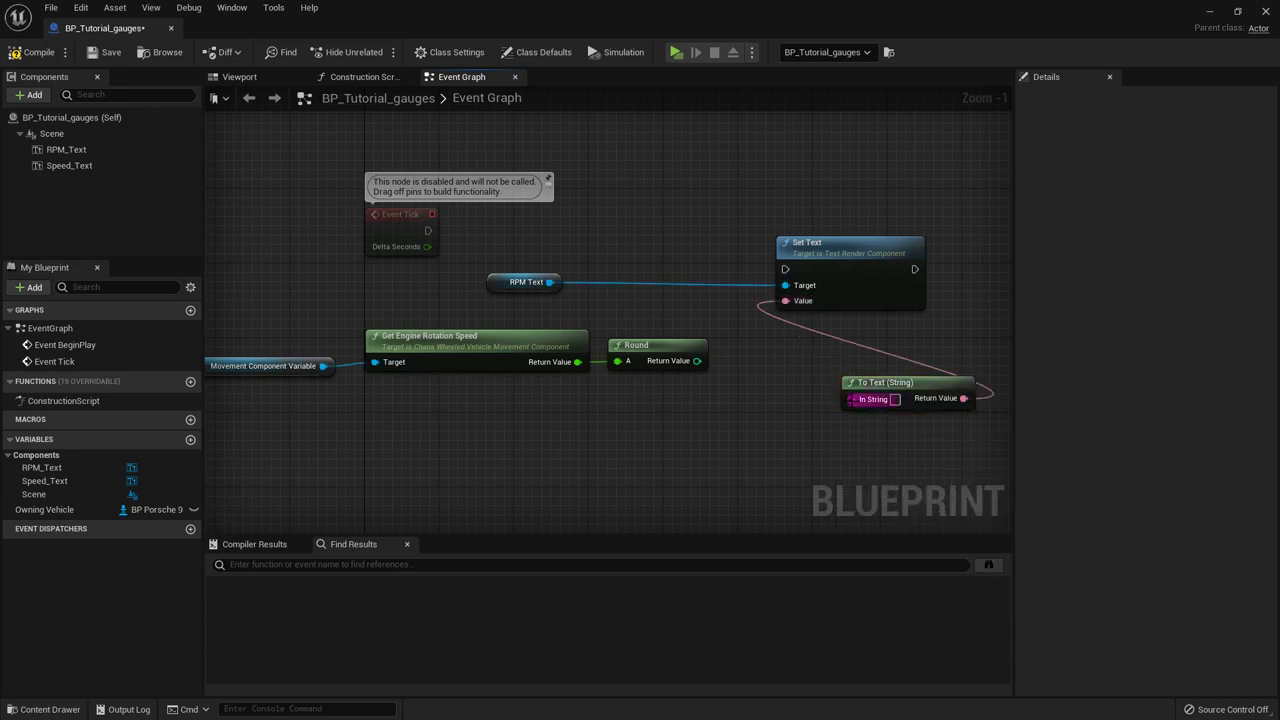
Step: Add an Append node feeding the To Text In String input, and connect Round's return value to its A input
left_click_drag(851, 399, 791, 425)
type("ap")
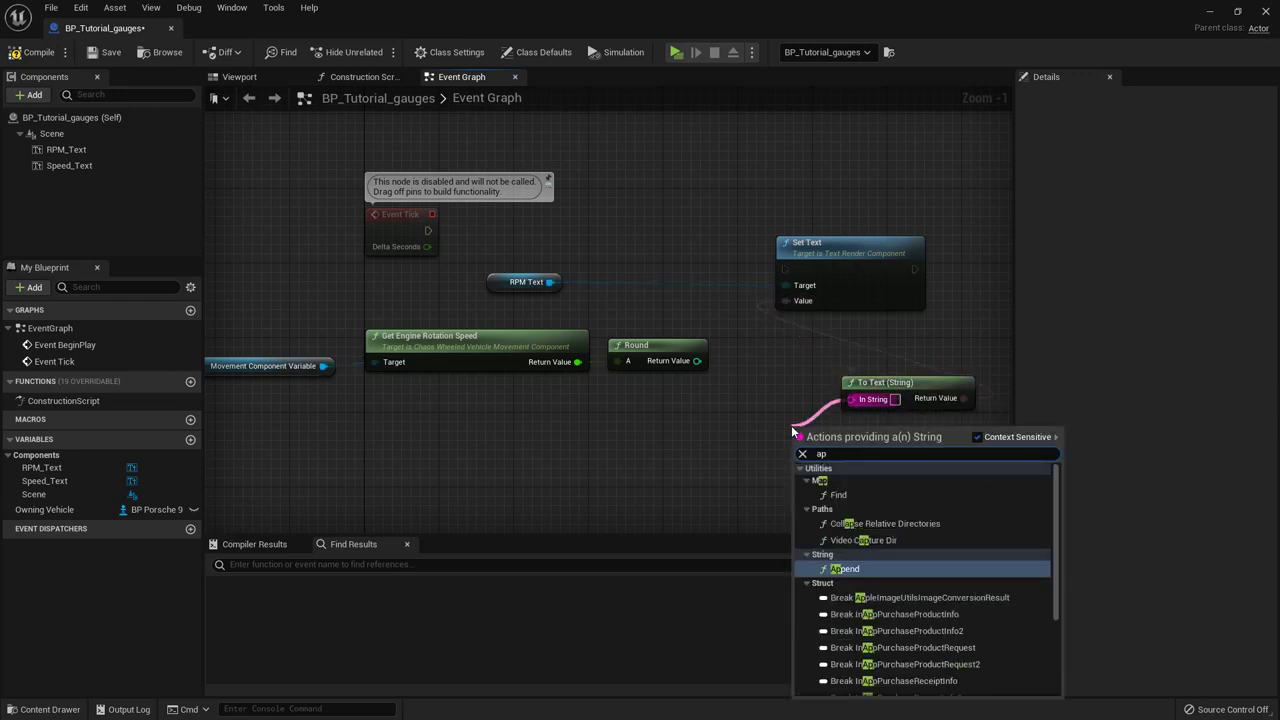
type("pe")
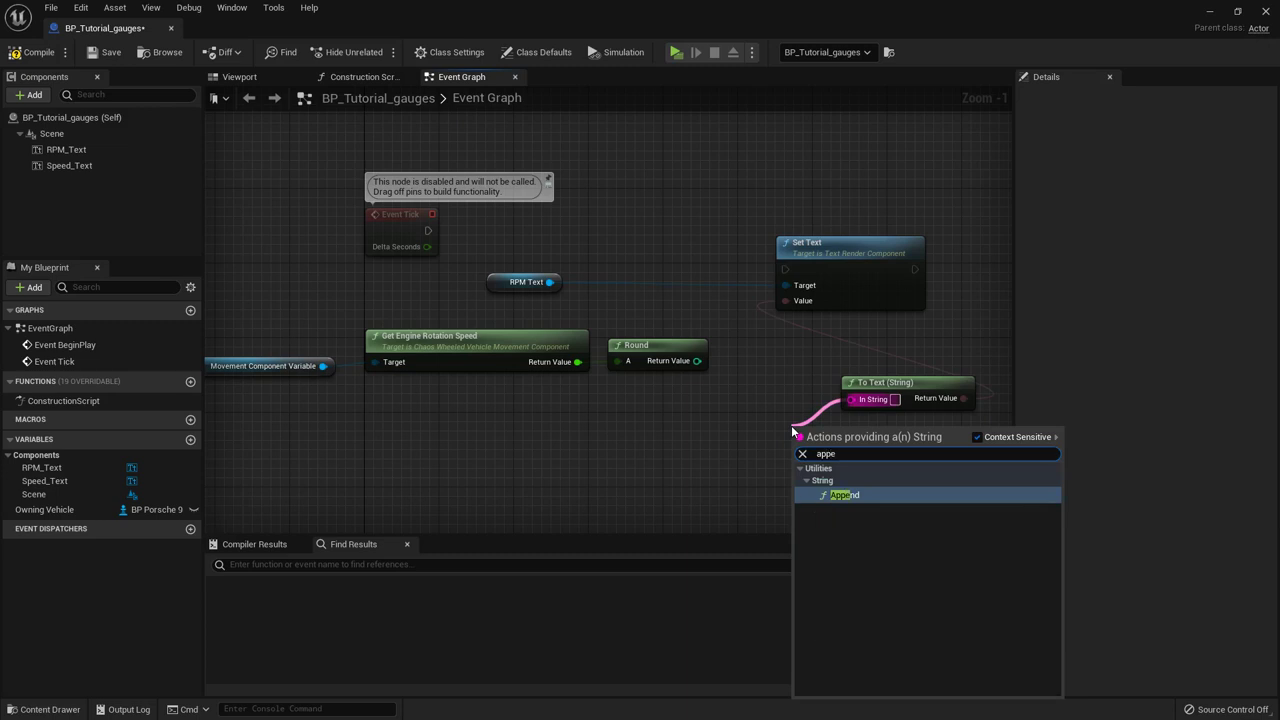
left_click(850, 496)
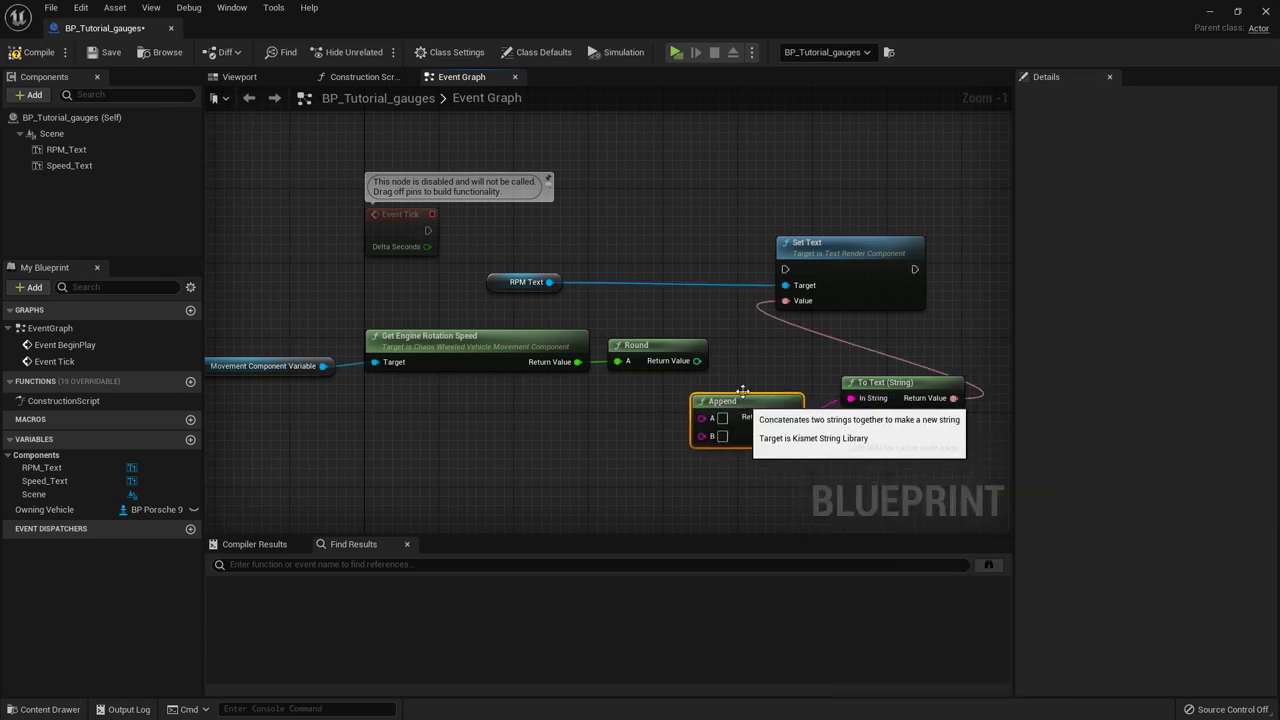
scroll(764, 358, "up", 1)
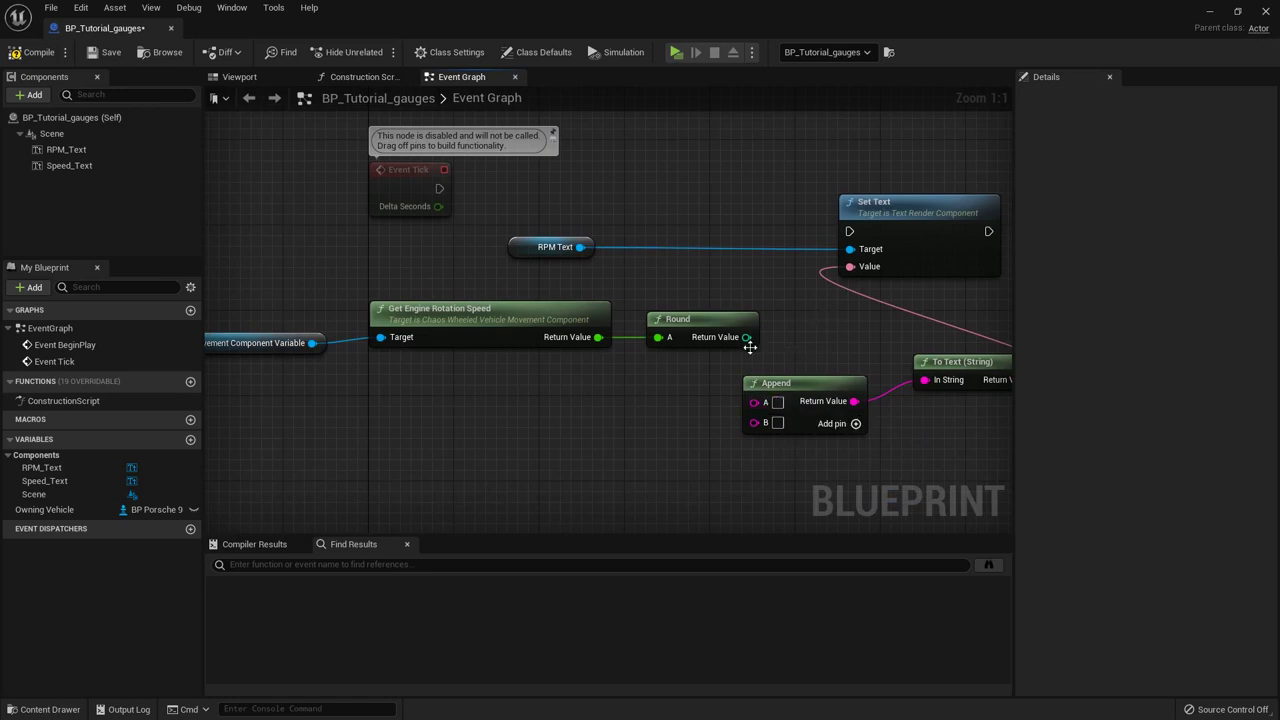
left_click_drag(746, 337, 688, 383)
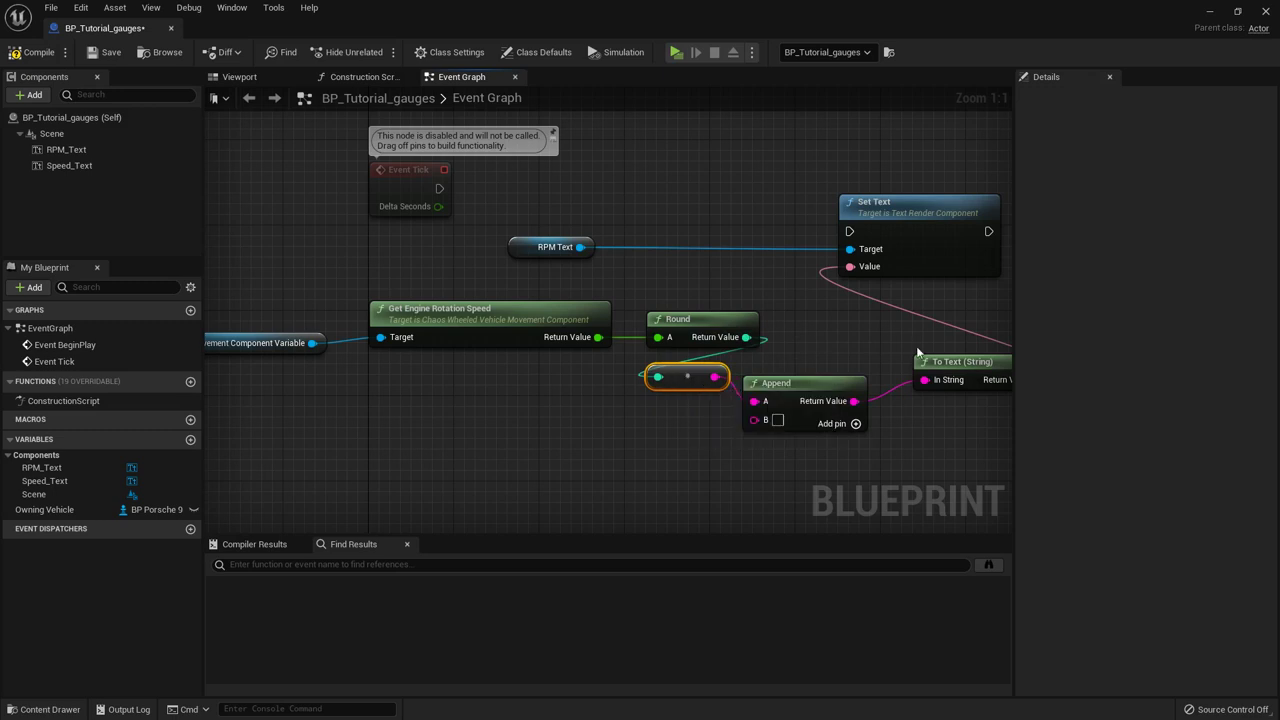
Step: Set the B input of the RPM chain's Append node to "RPM"
left_click(676, 386)
left_click_drag(949, 438, 703, 175)
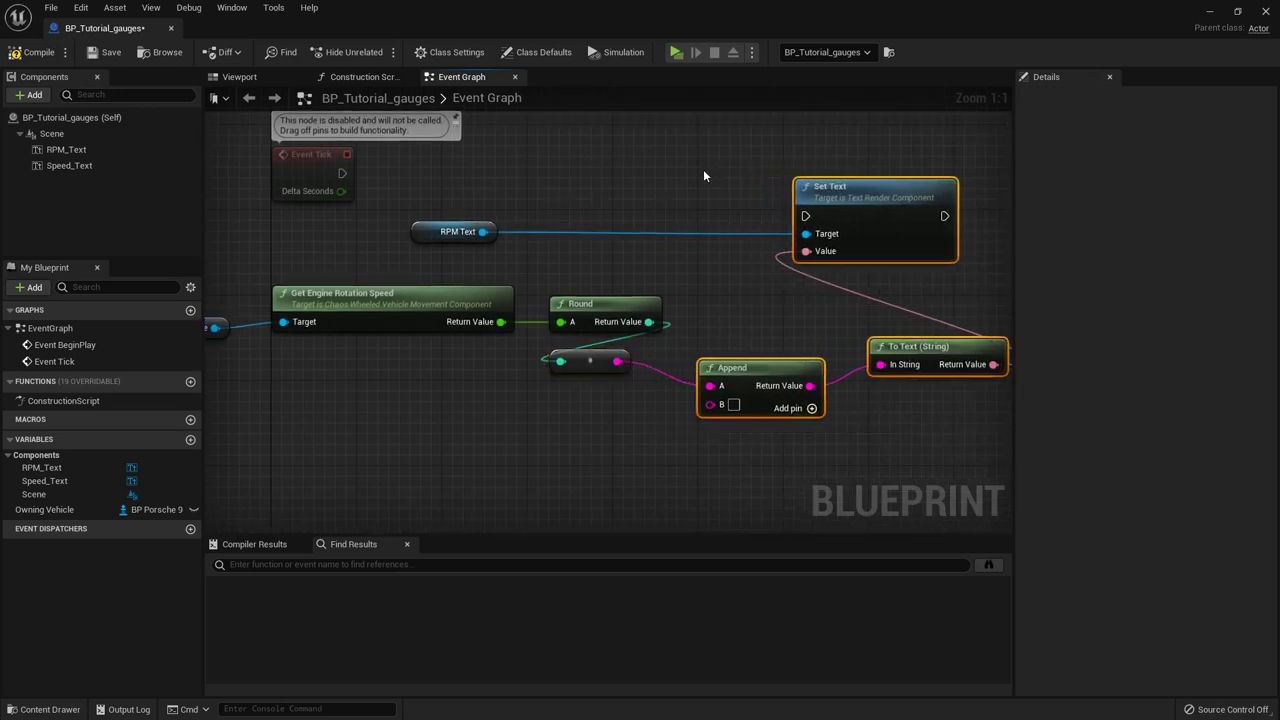
left_click(703, 175)
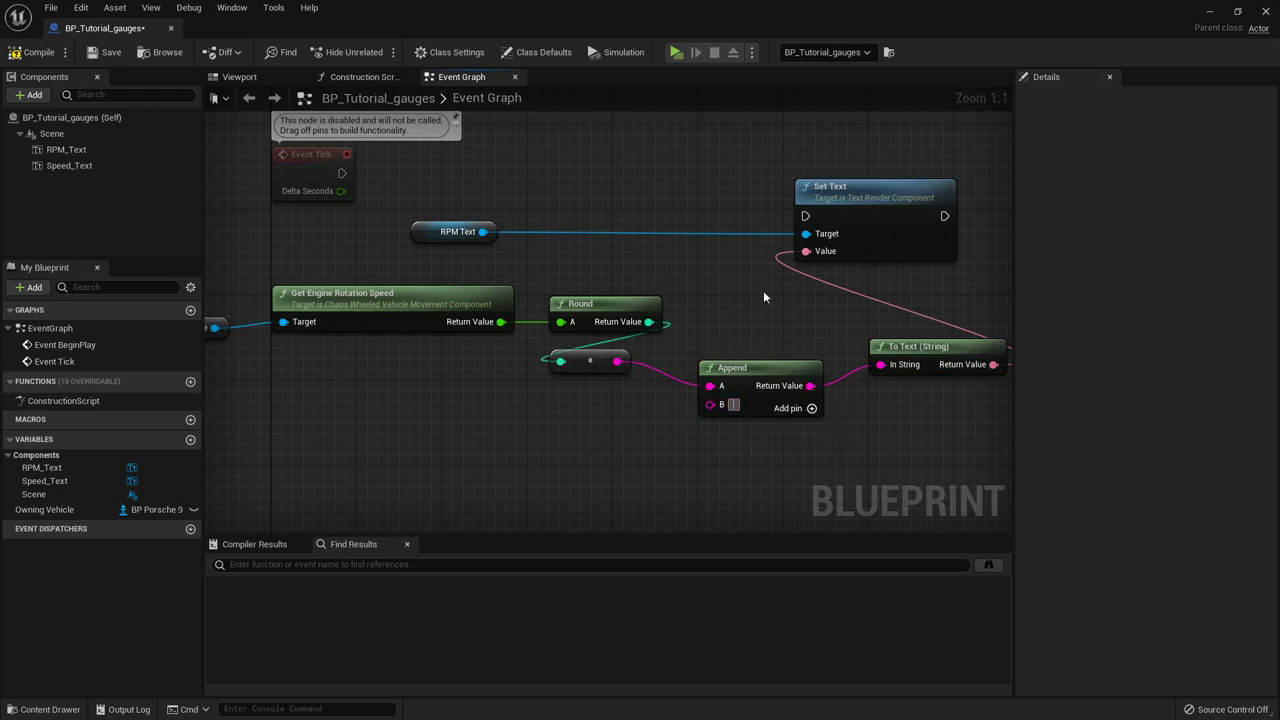
type("RPM")
key("Return")
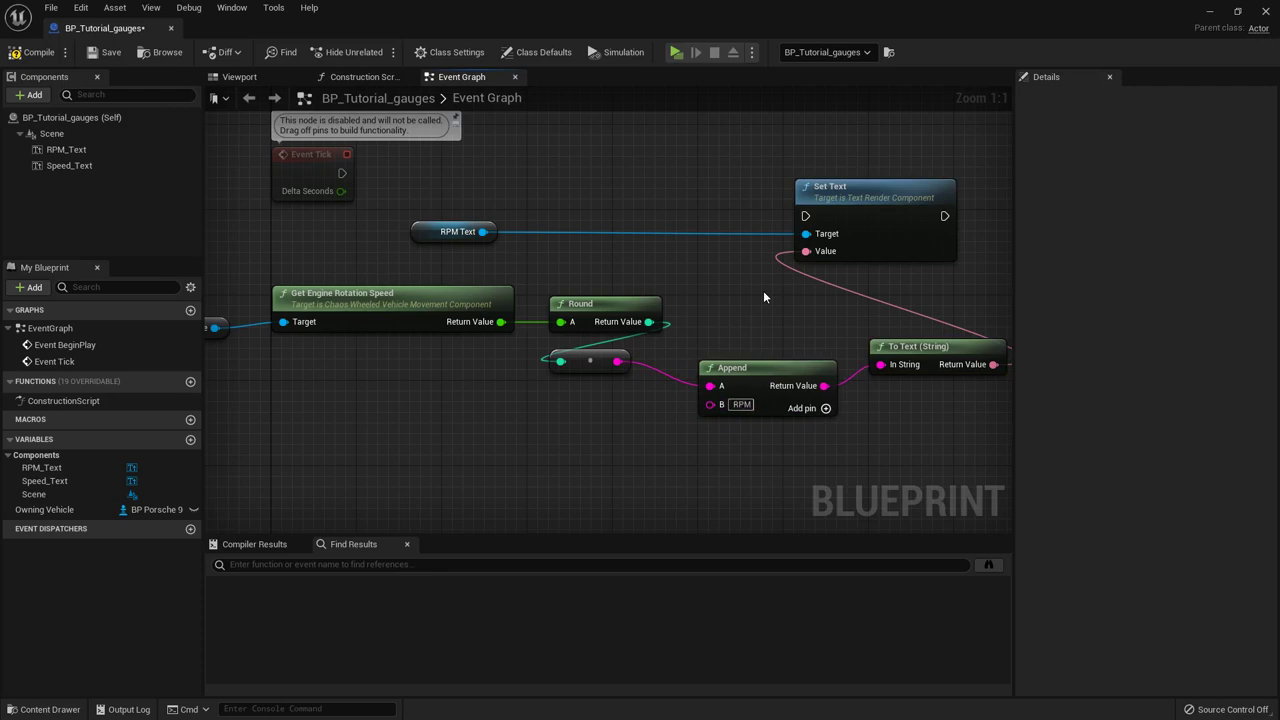
Step: Connect Event Tick's execution output to the RPM Set Text node and raise Set Text, Append and To Text level with Event Tick
scroll(763, 290, "down", 1)
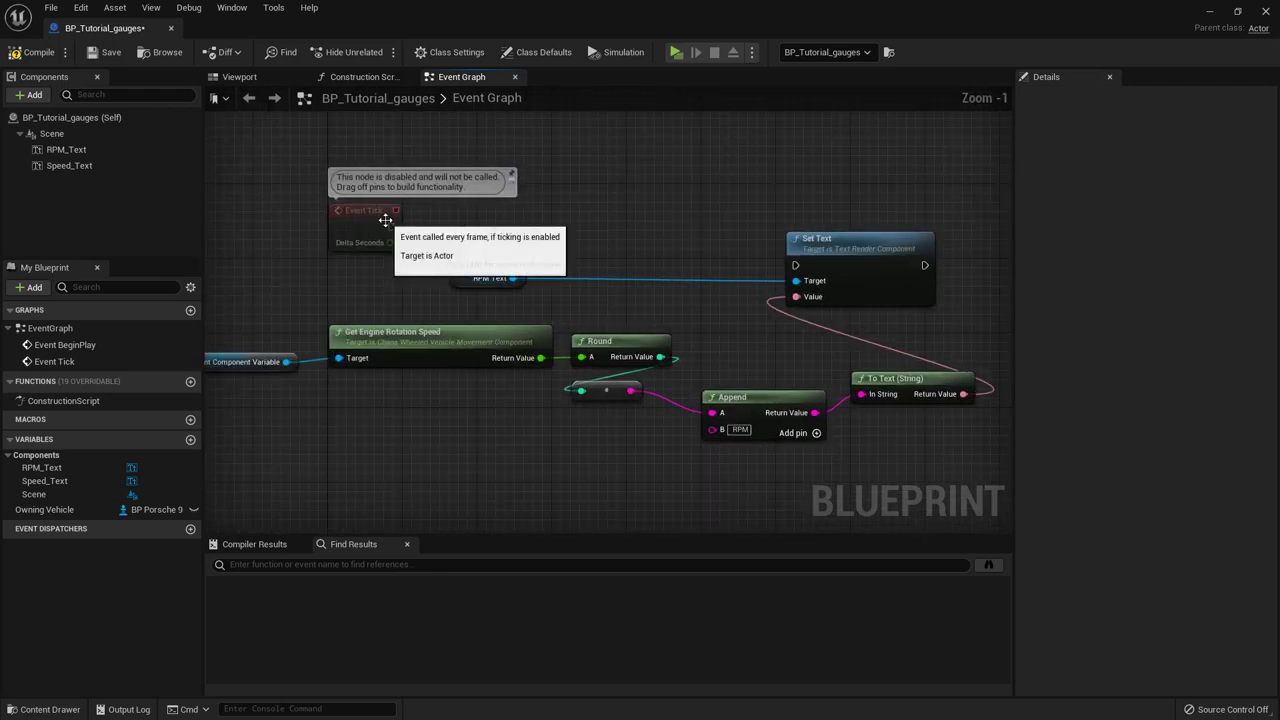
left_click_drag(402, 230, 795, 265)
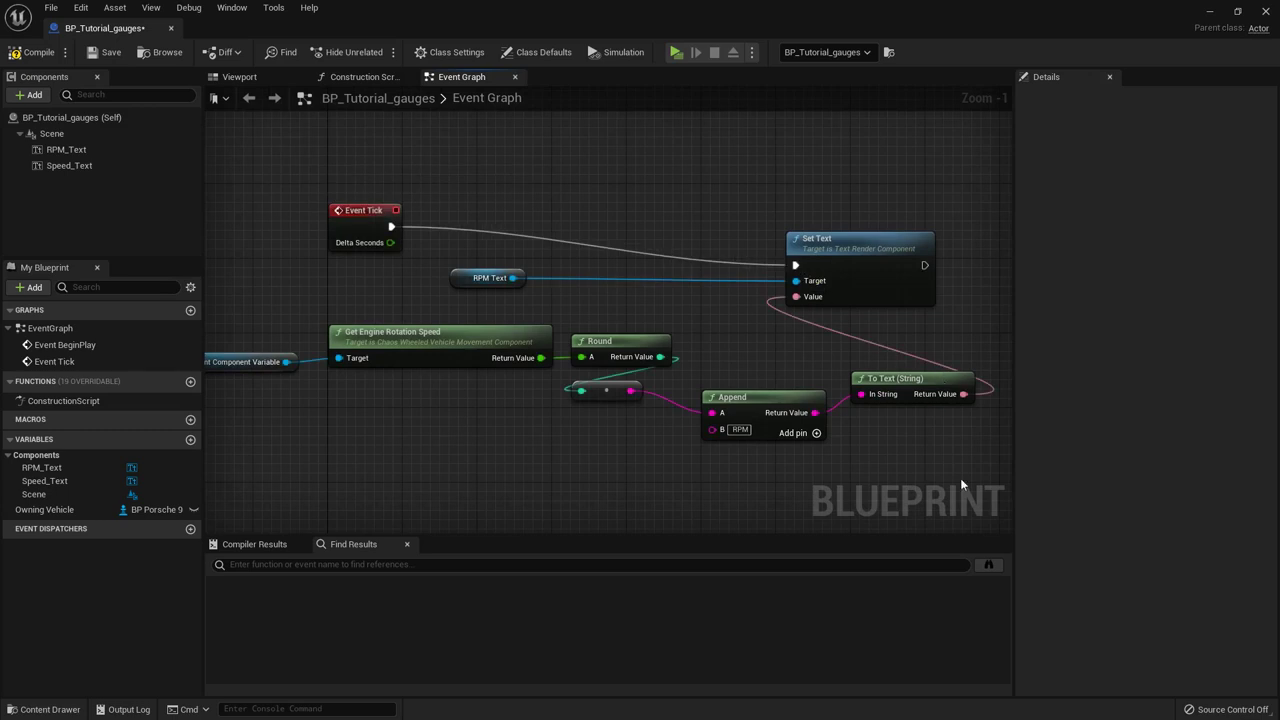
left_click_drag(960, 478, 750, 194)
left_click_drag(845, 250, 817, 213)
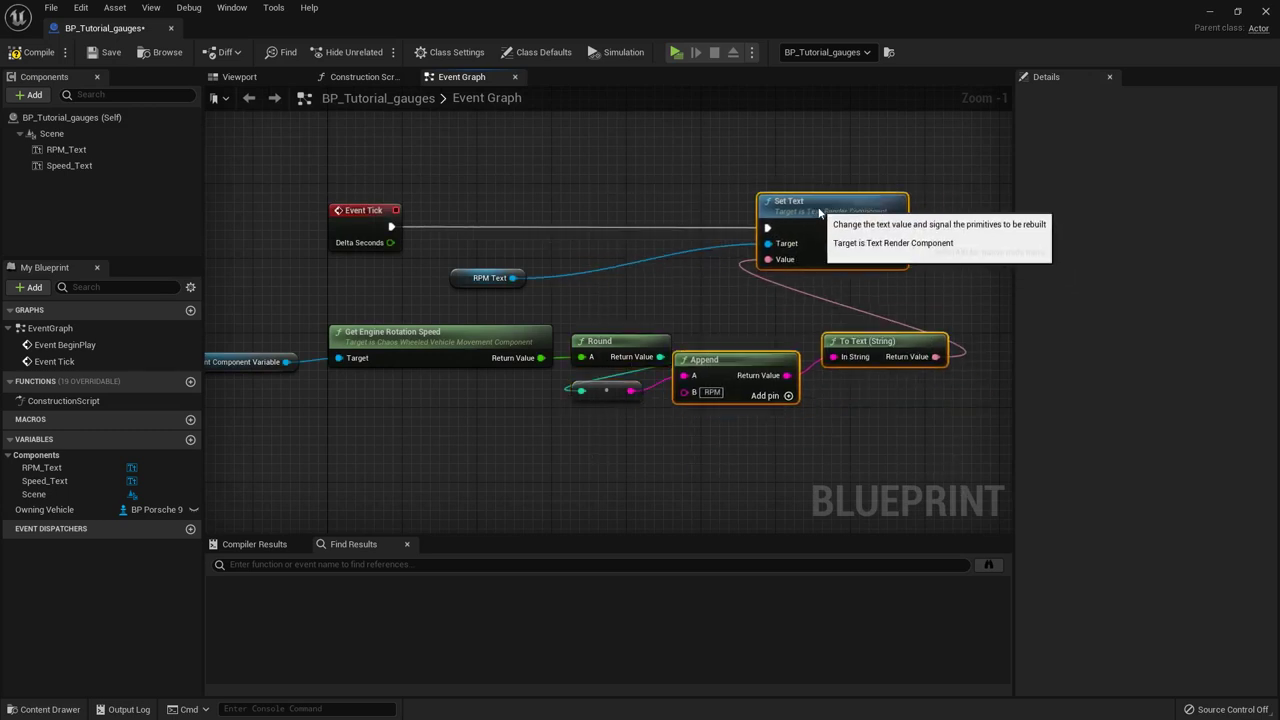
Step: Shift the Append and To Text (String) nodes five grid steps away from the Round node
left_click_drag(838, 515, 792, 362)
key("Right")
key("Right")
key("Right")
key("Right")
key("Right")
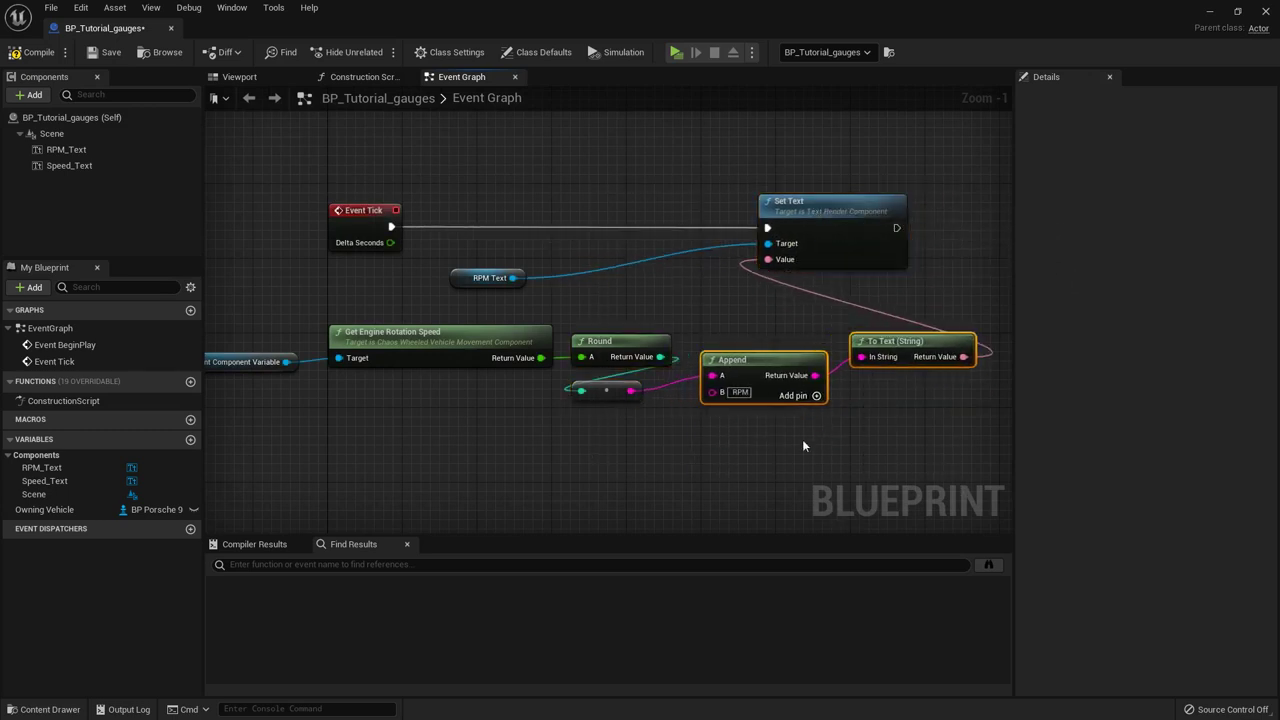
left_click(650, 440)
Step: Add a Get Forward Speed MPH node targeting the Movement Component Variable, placed below the engine rotation speed chain
right_click_drag(552, 441, 672, 420)
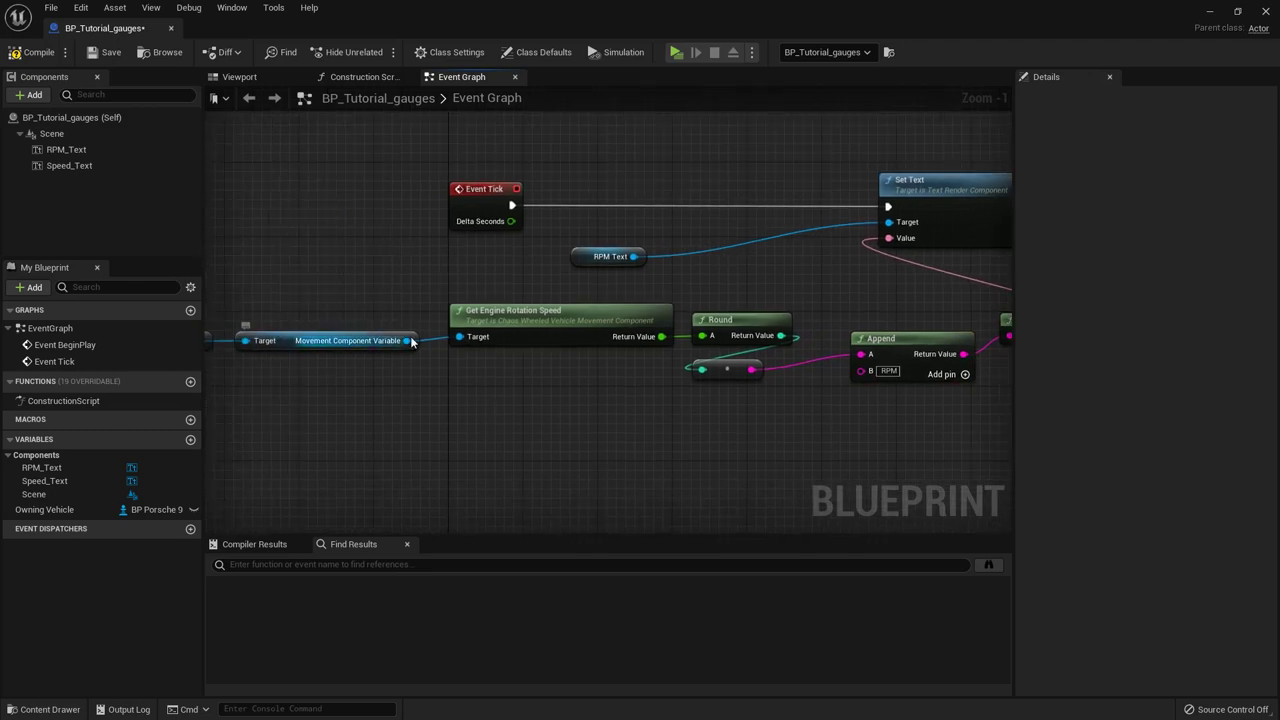
left_click_drag(407, 341, 563, 460)
type("speed")
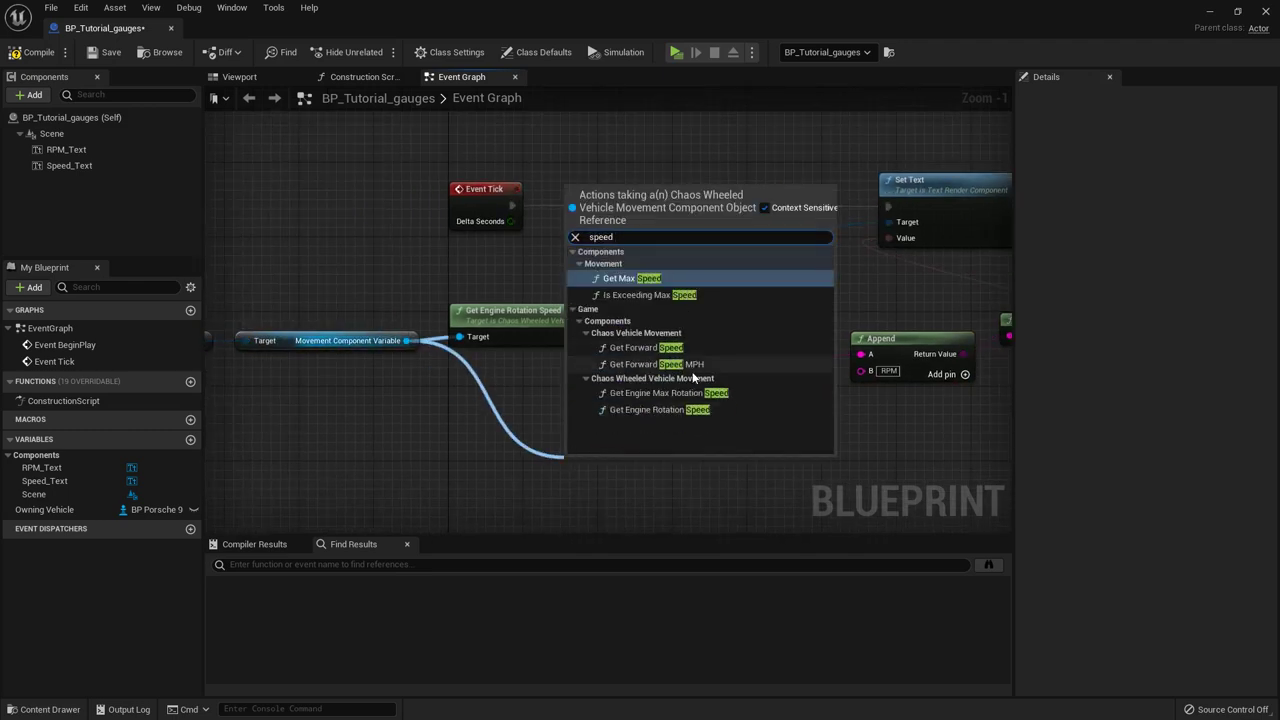
left_click(659, 366)
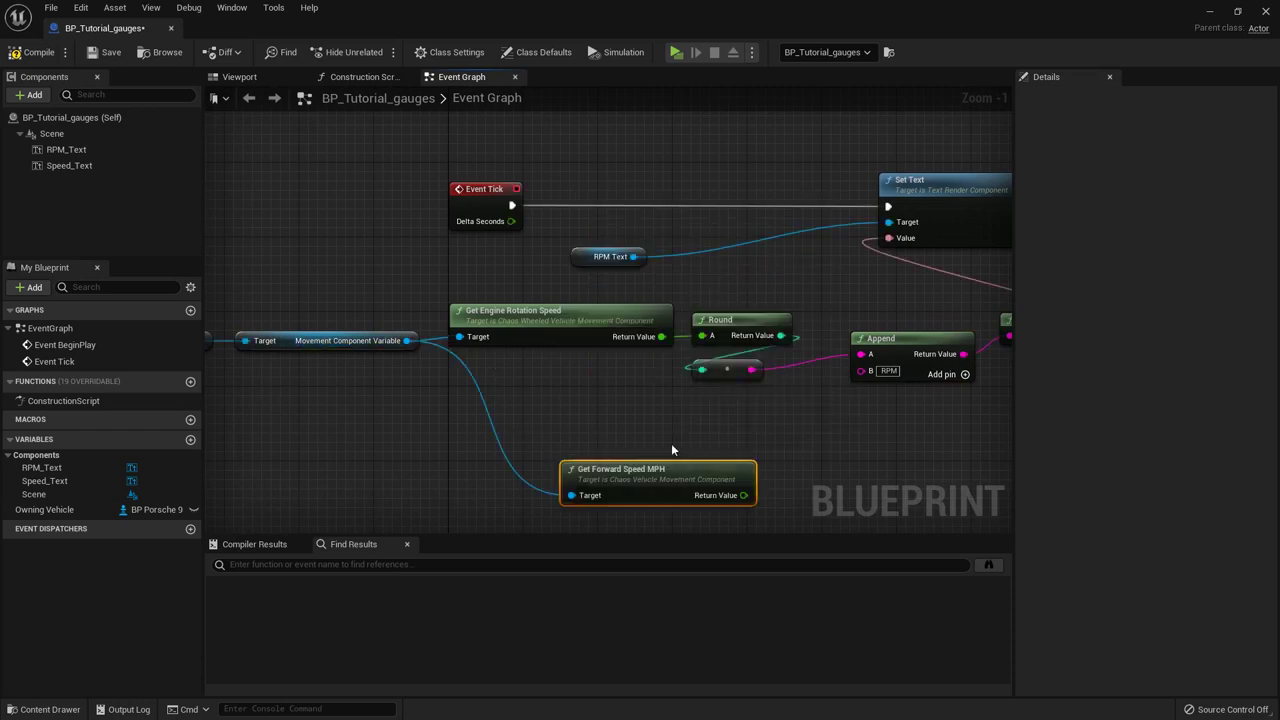
Step: Place a Speed_Text reference with a Set Text node targeting it, executed after the RPM Set Text node
right_click_drag(819, 486, 700, 469)
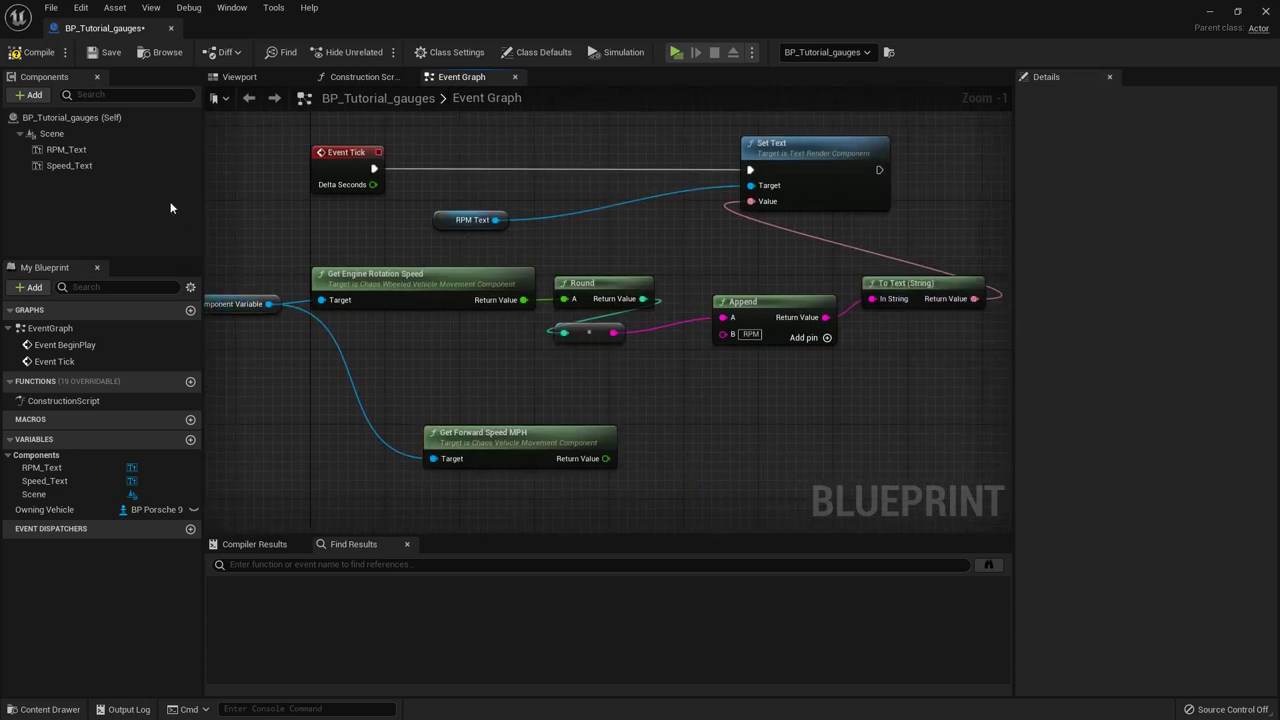
left_click_drag(69, 165, 852, 436)
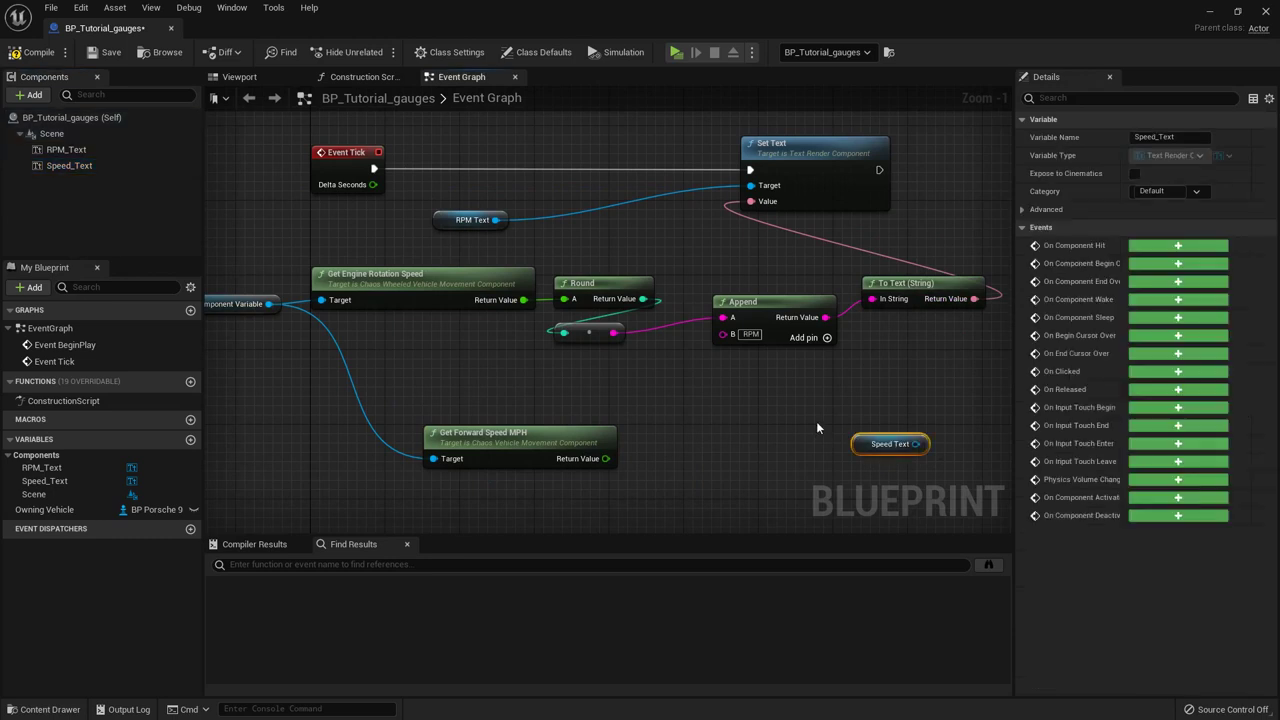
right_click_drag(908, 413, 754, 395)
left_click(755, 397)
left_click_drag(765, 429, 854, 398)
type("set")
scroll(945, 545, "up", 4)
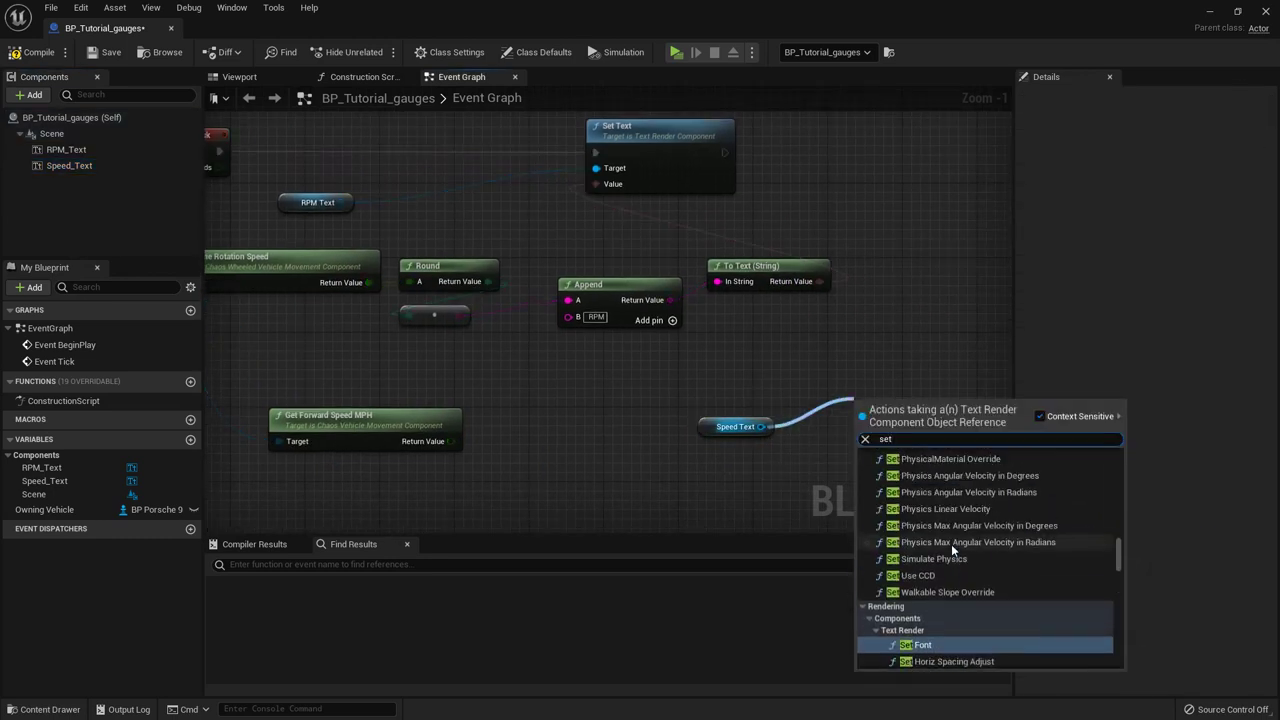
scroll(951, 544, "up", 4)
scroll(974, 540, "down", 6)
type("text")
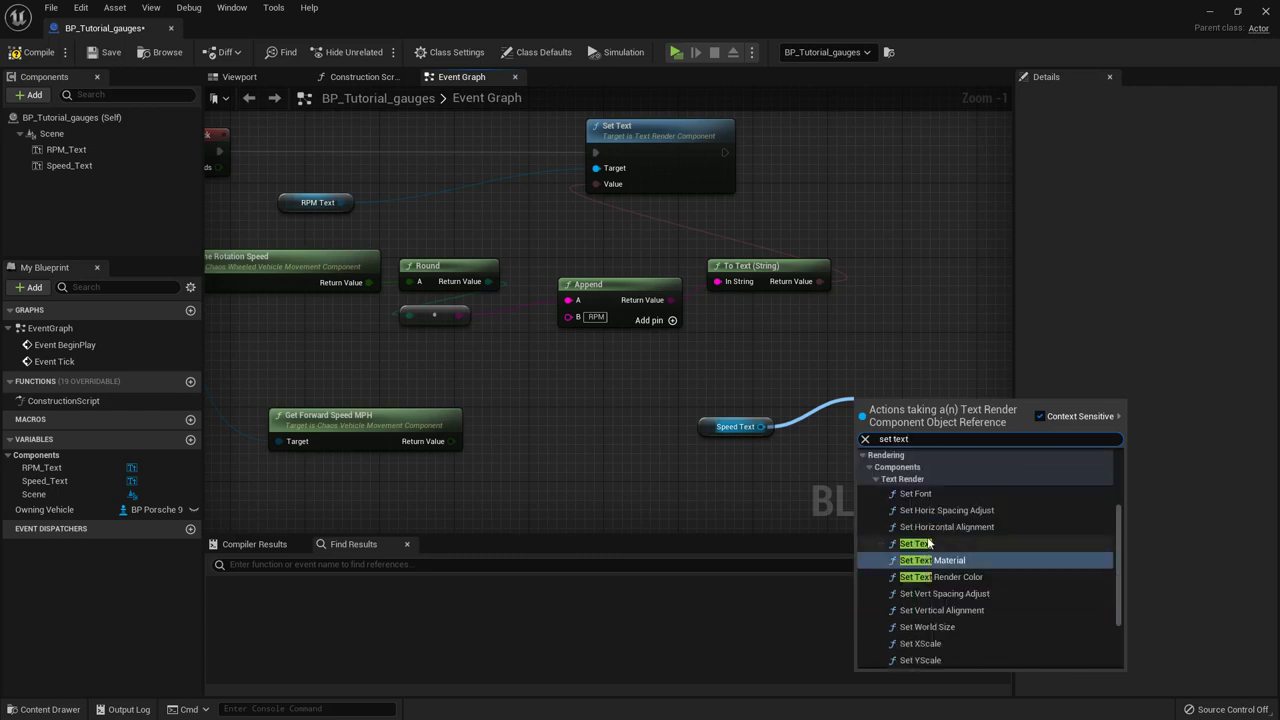
left_click(928, 543)
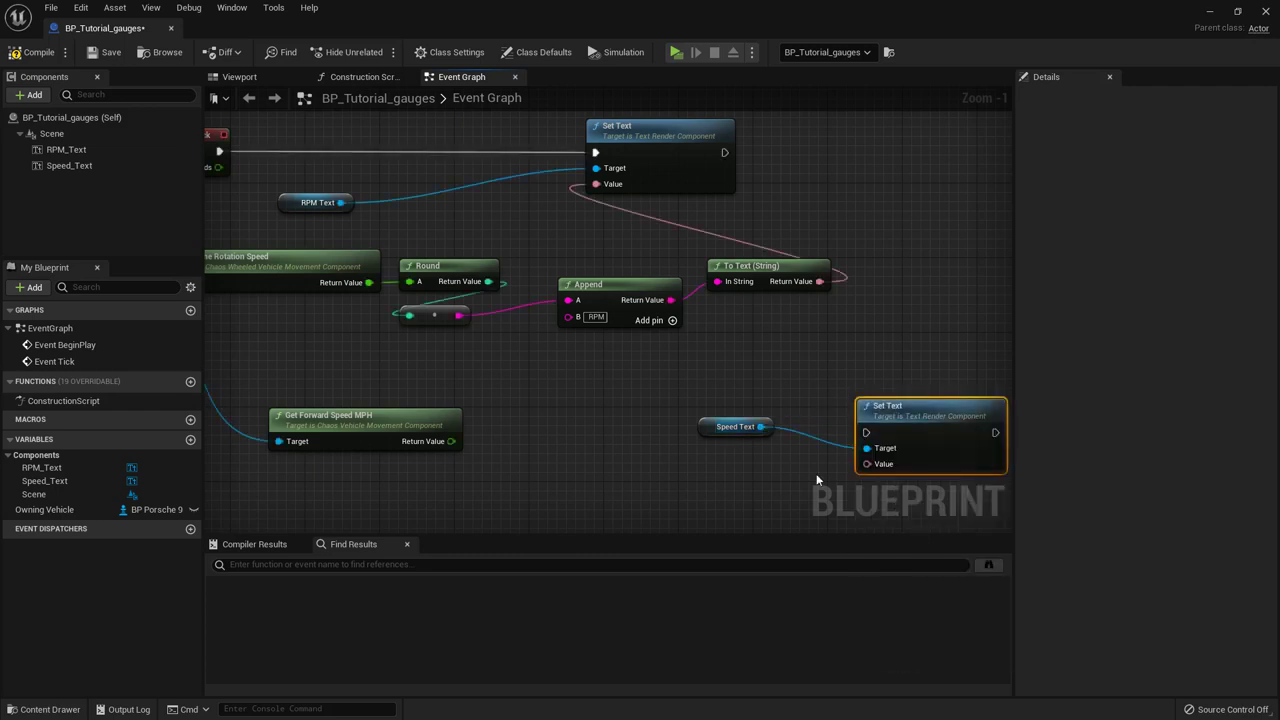
left_click_drag(866, 432, 725, 222)
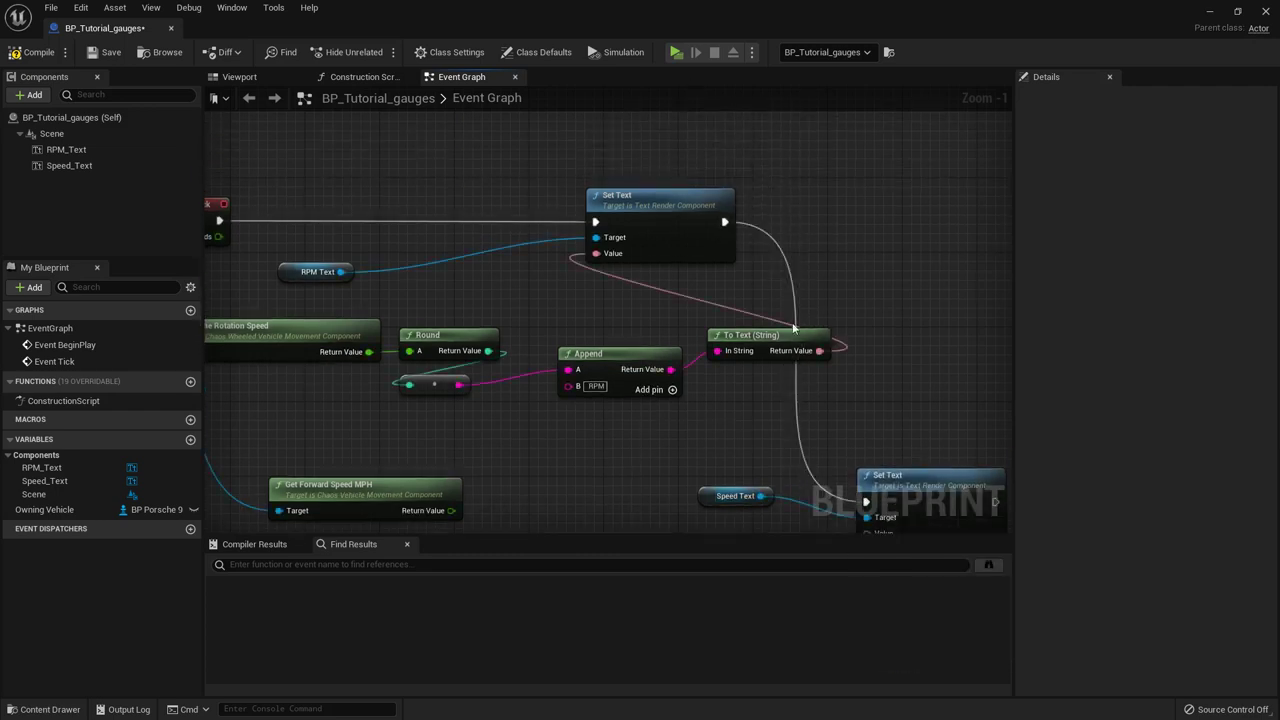
Step: Add a To Text (String) node that supplies the Value input of Speed_Text's Set Text node
right_click_drag(905, 435, 917, 306)
left_click_drag(879, 405, 808, 440)
left_click(688, 433)
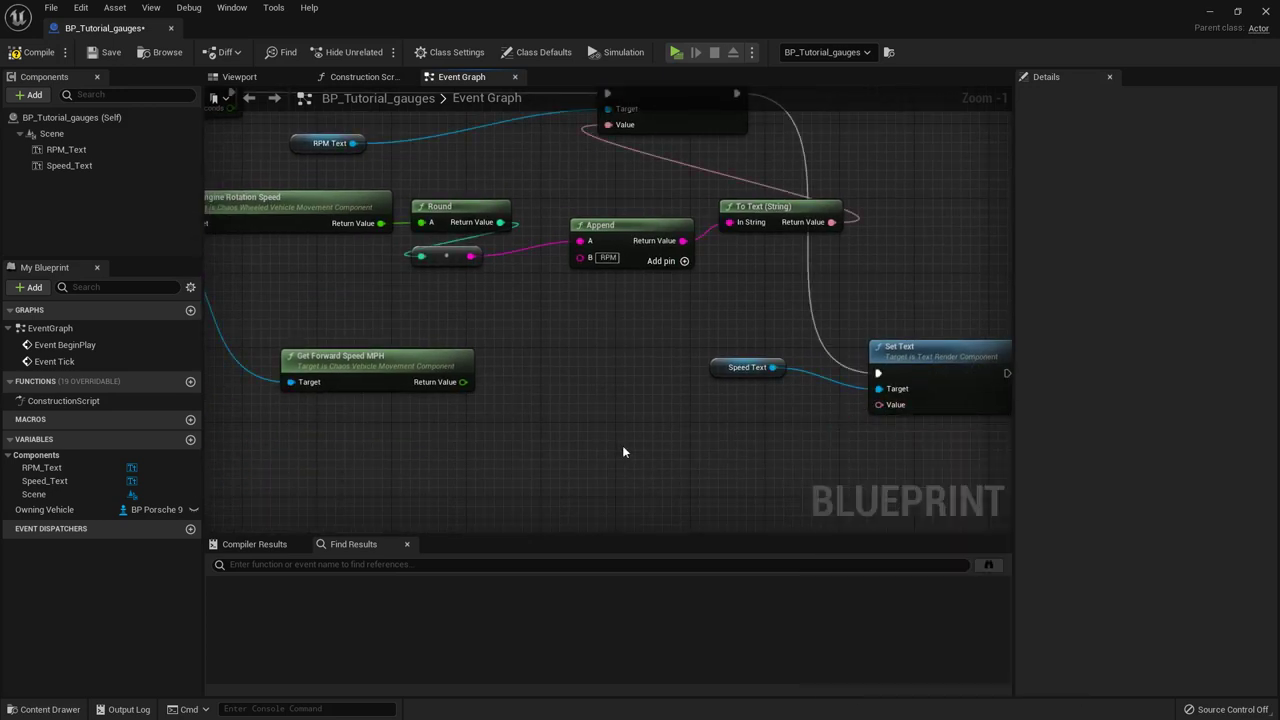
left_click_drag(878, 405, 817, 438)
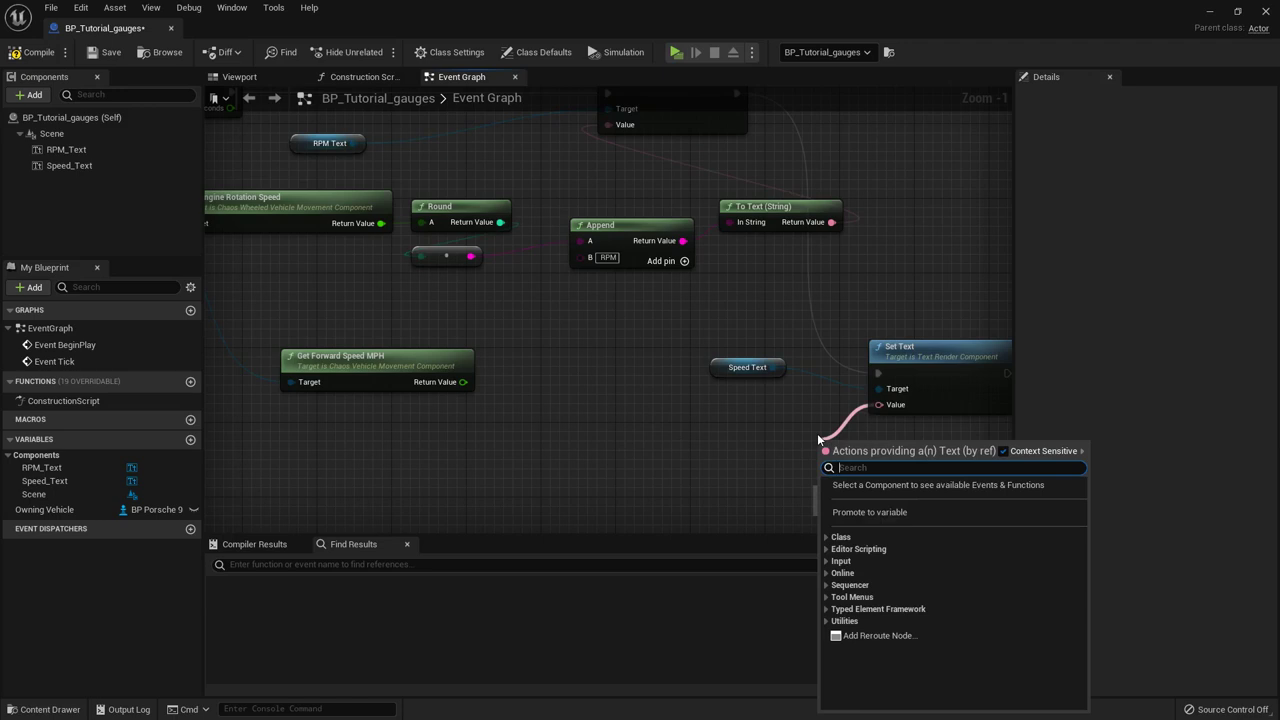
type("string")
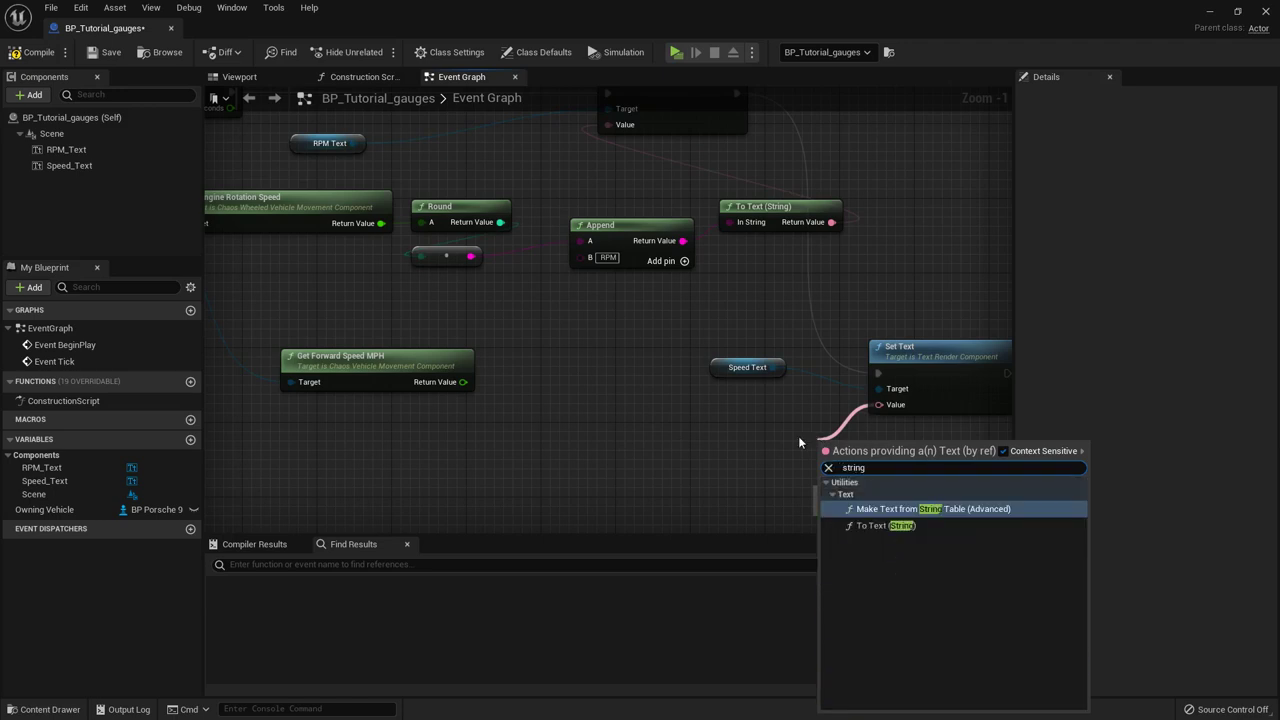
left_click(882, 526)
Step: Add an Append node feeding the In String input of the speed chain's To Text node
left_click_drag(905, 452, 800, 455)
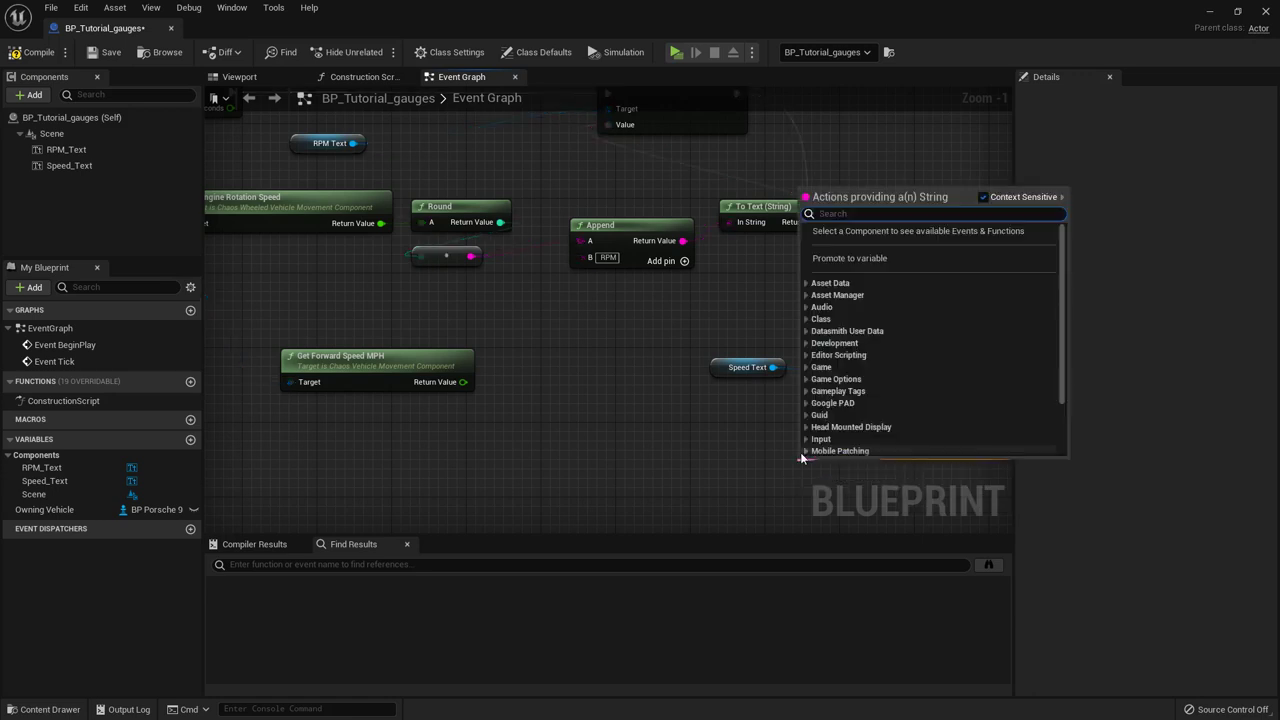
type("append")
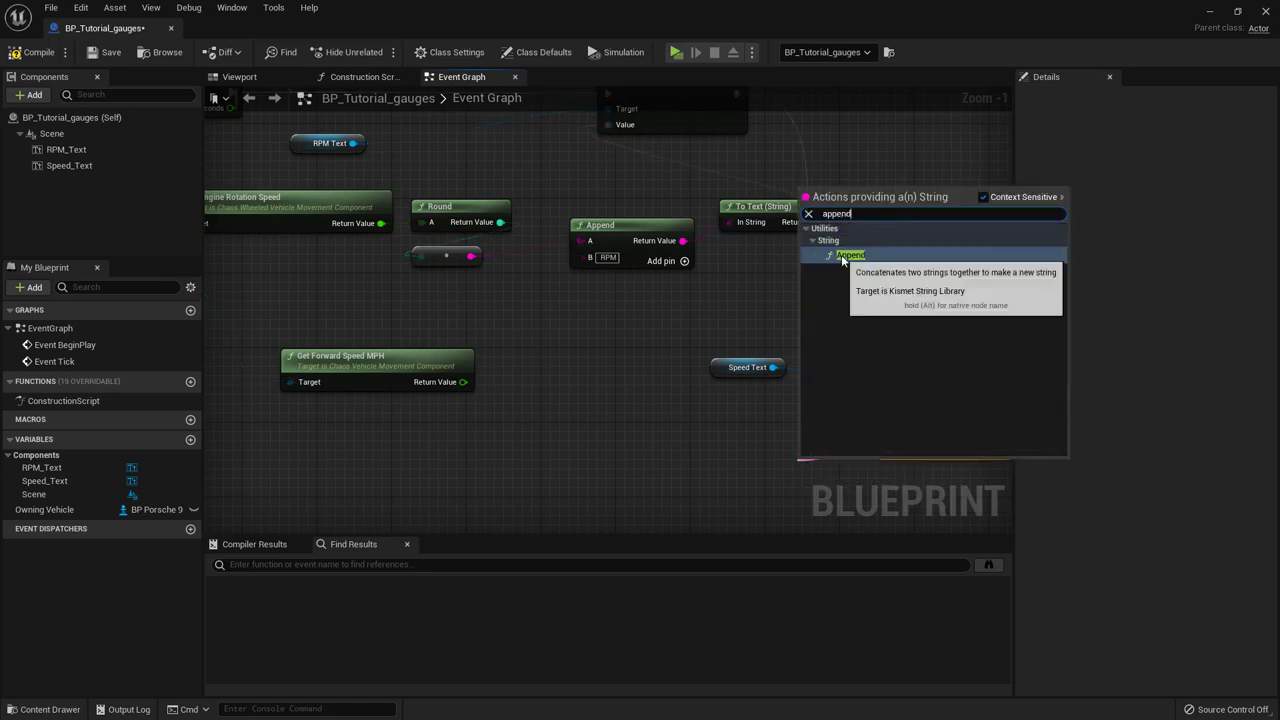
left_click(848, 256)
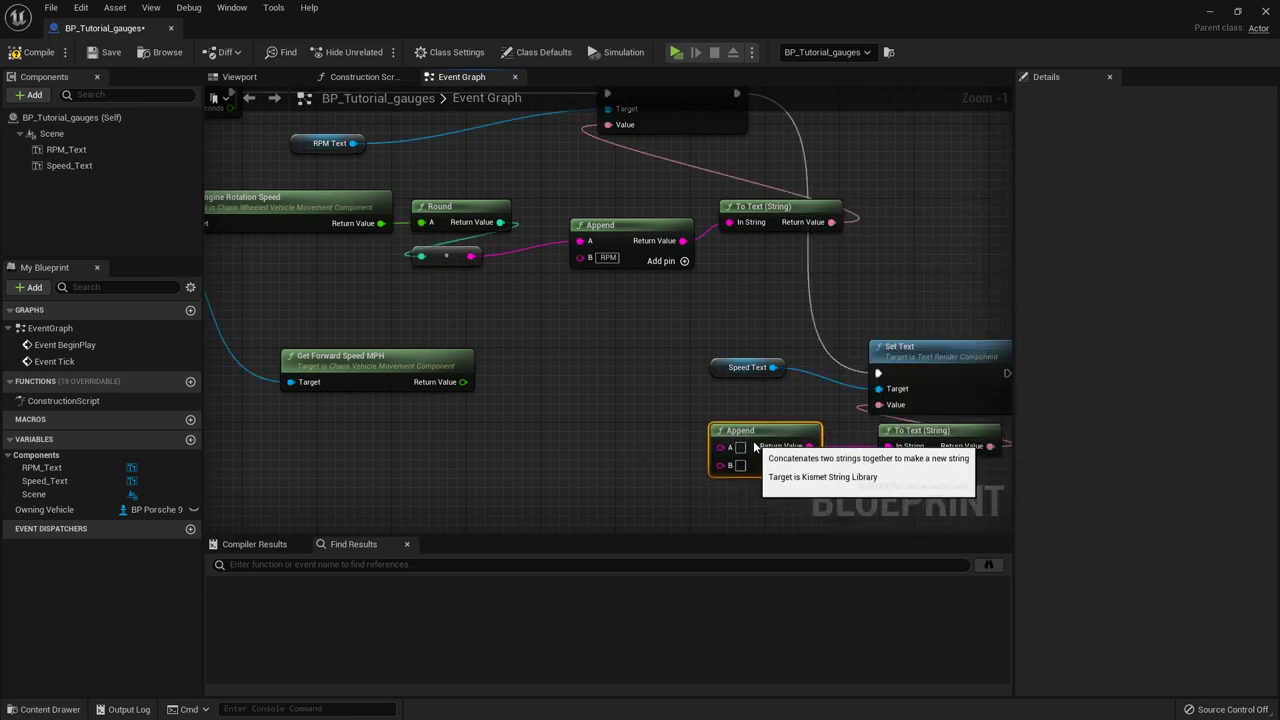
left_click(626, 454)
Step: Add a Round node fed by the return value of Get Forward Speed MPH
right_click_drag(626, 454, 814, 432)
scroll(668, 396, "up", 1)
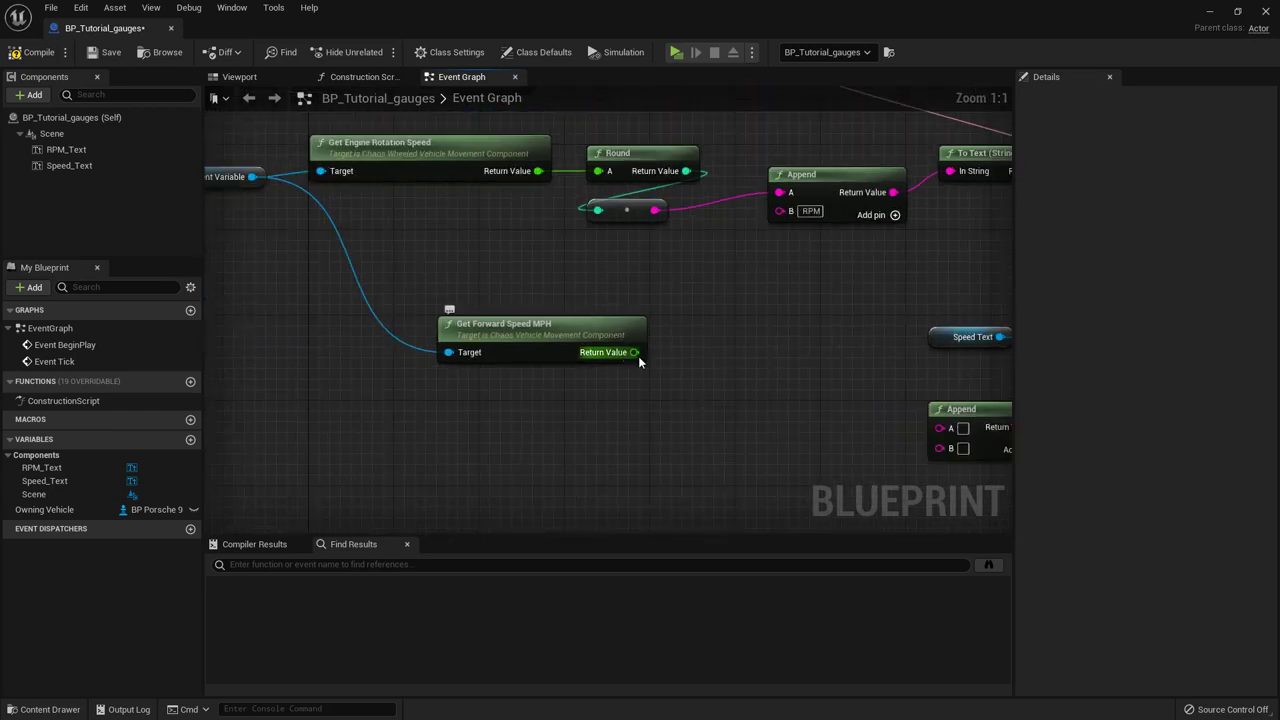
left_click_drag(637, 355, 682, 387)
type("round")
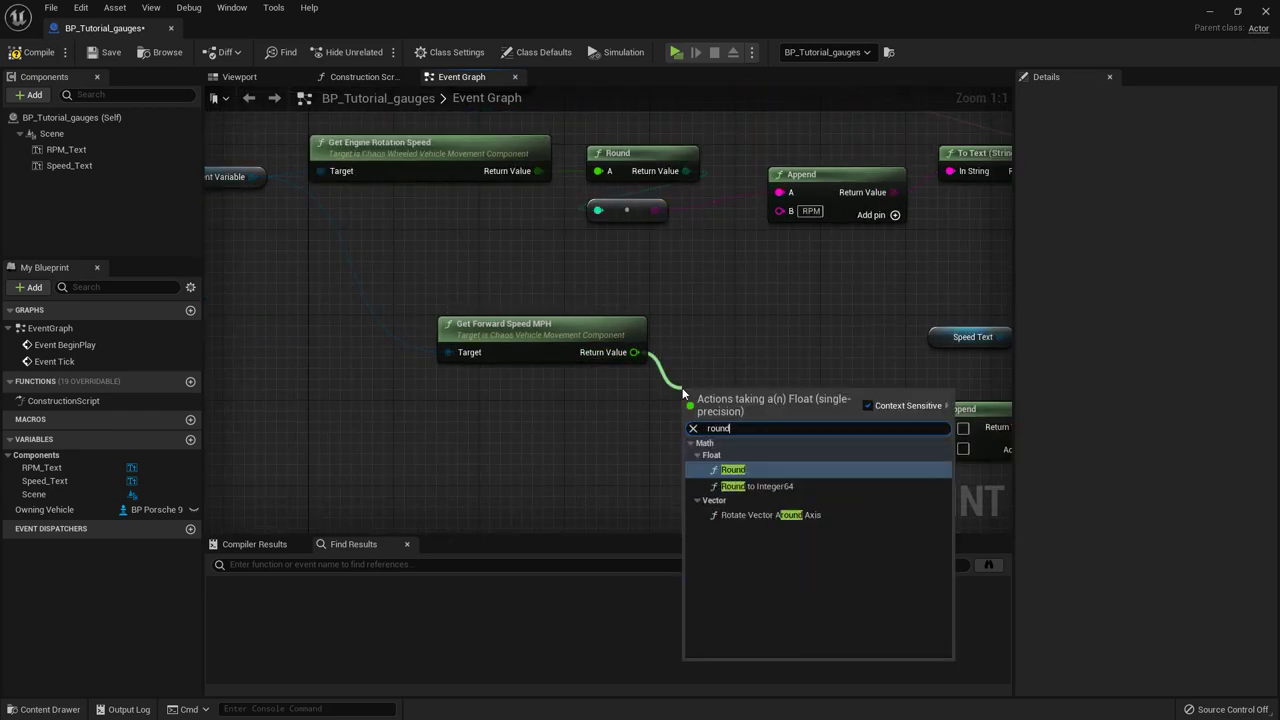
left_click(733, 469)
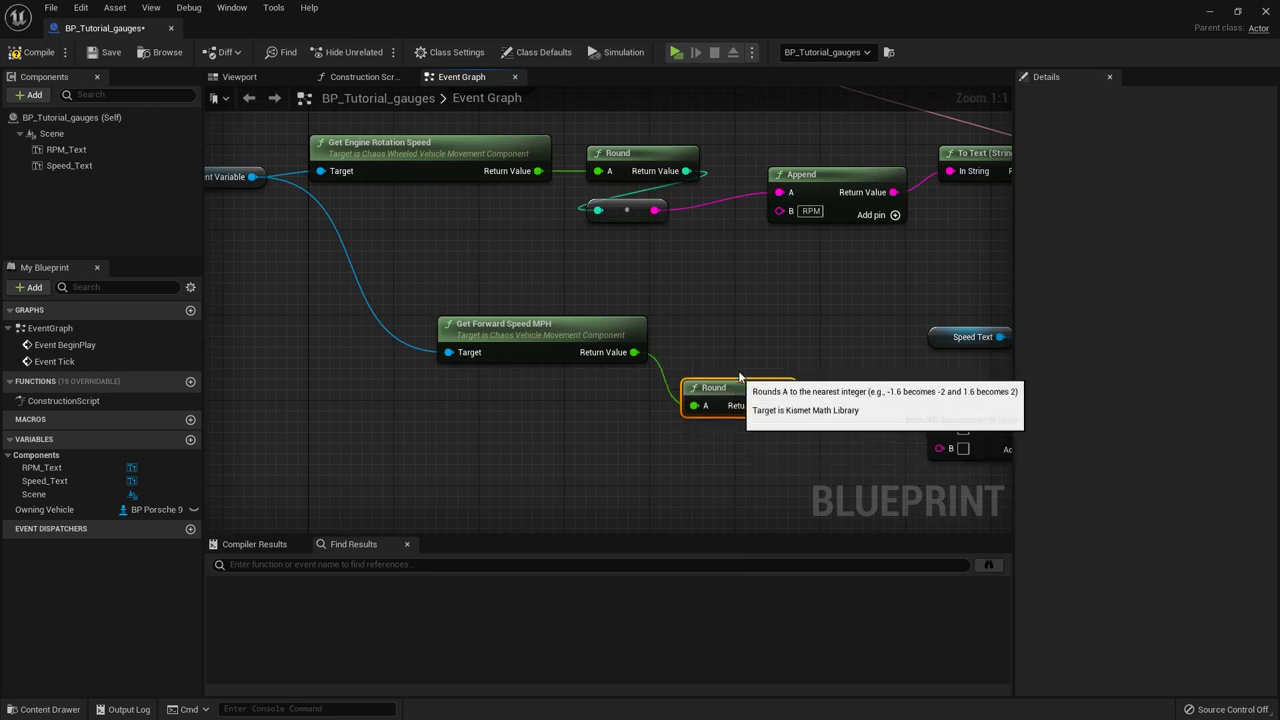
Step: Connect the speed Round node's return value to Append's A input and set its B input to "Mph"
right_click_drag(856, 394, 699, 388)
left_click_drag(629, 361, 776, 404)
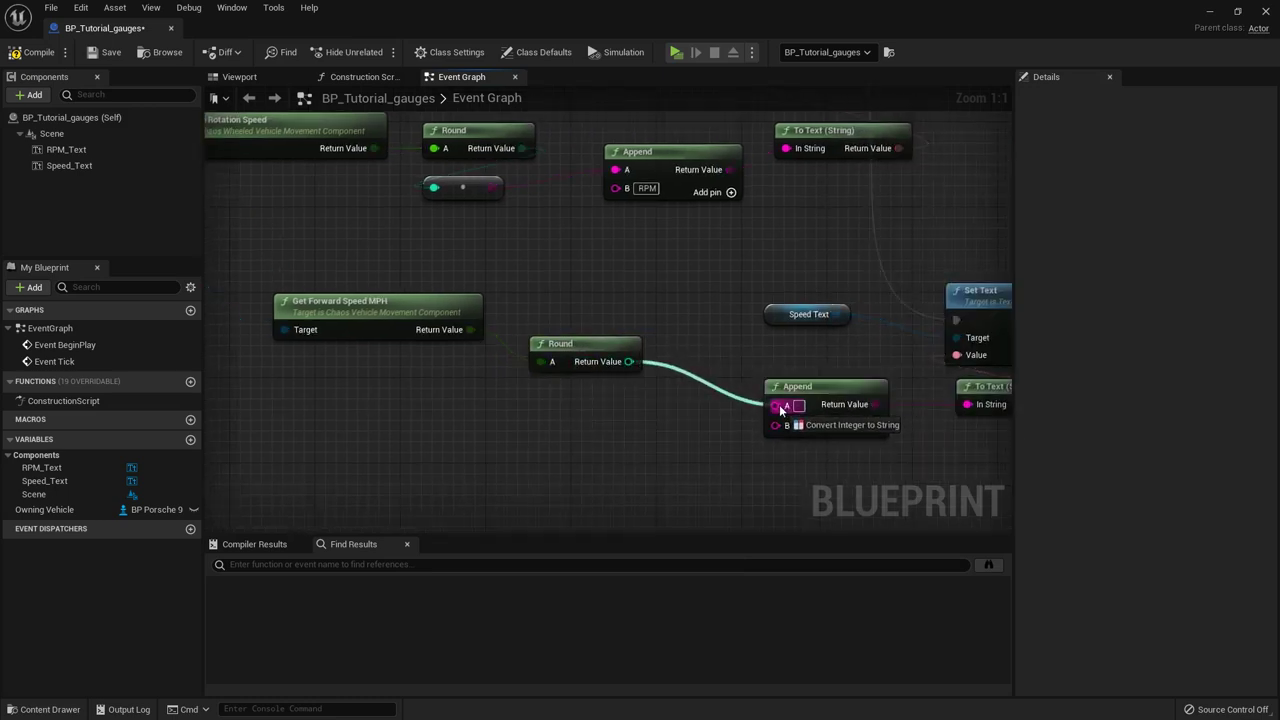
type("Mph")
left_click(688, 504)
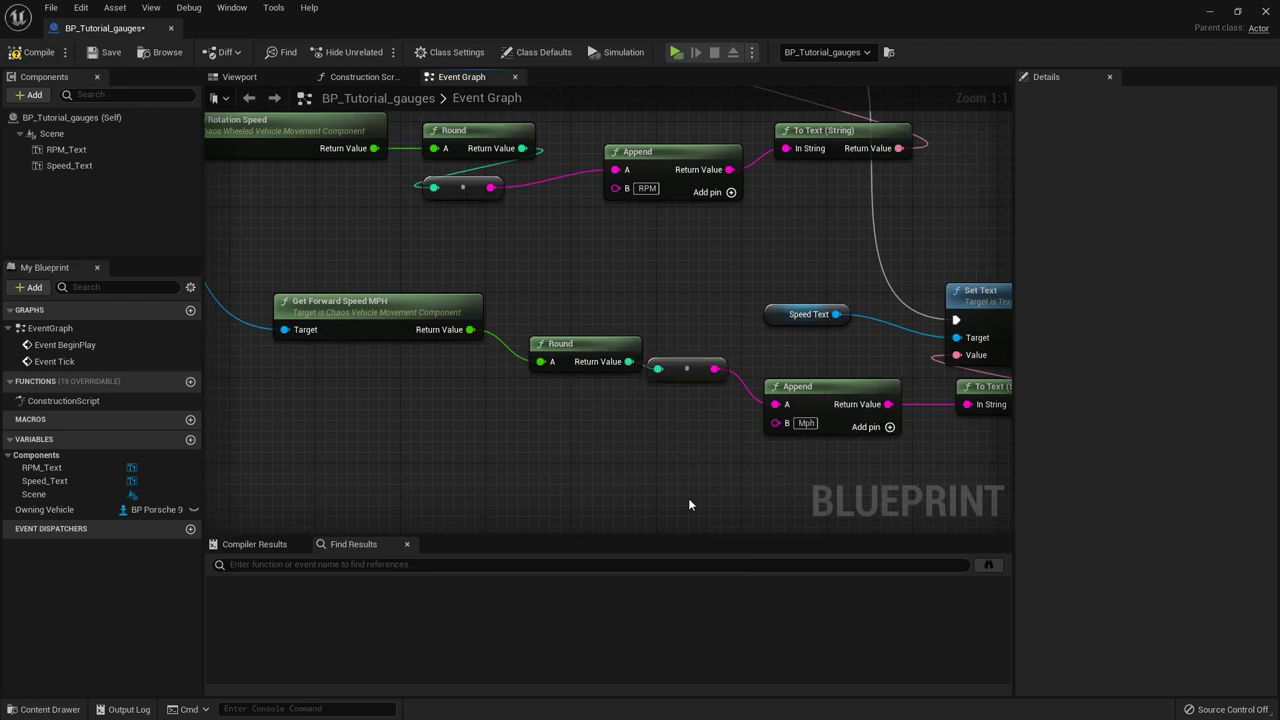
Step: Save BP_Tutorial_gauges from its viewport view and return to the Playground_Map level
scroll(688, 504, "down", 4)
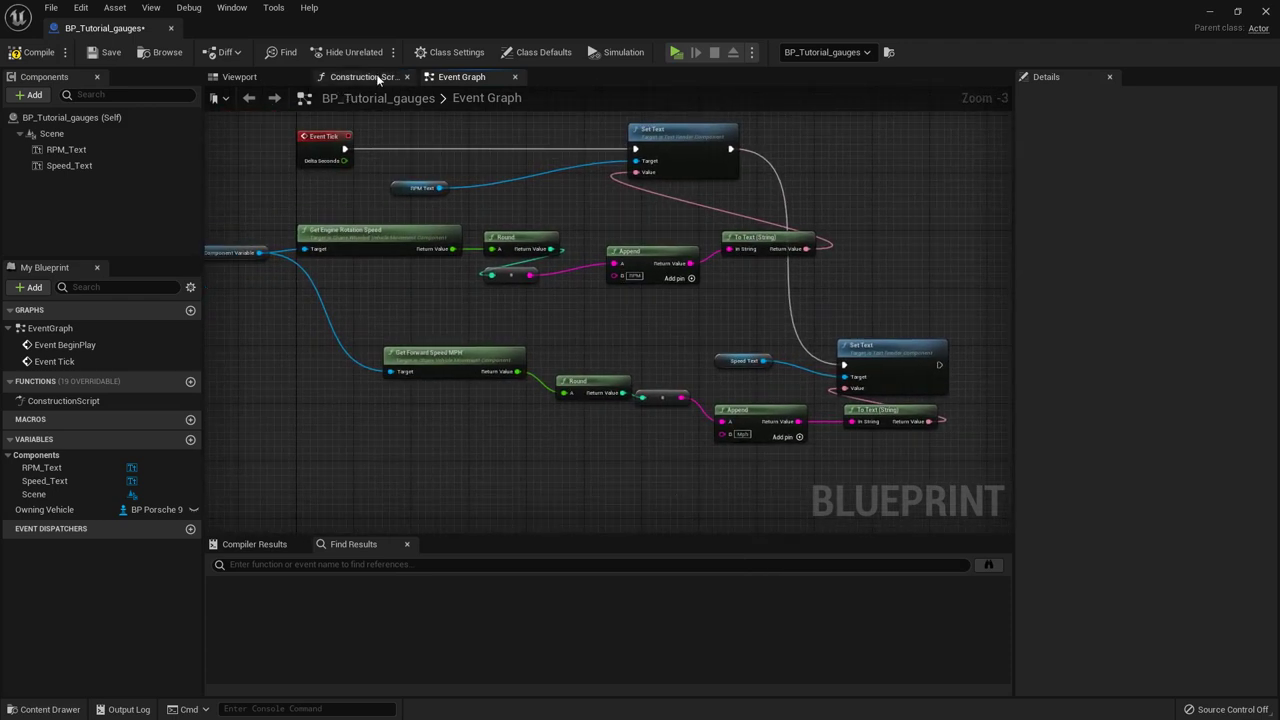
left_click(284, 77)
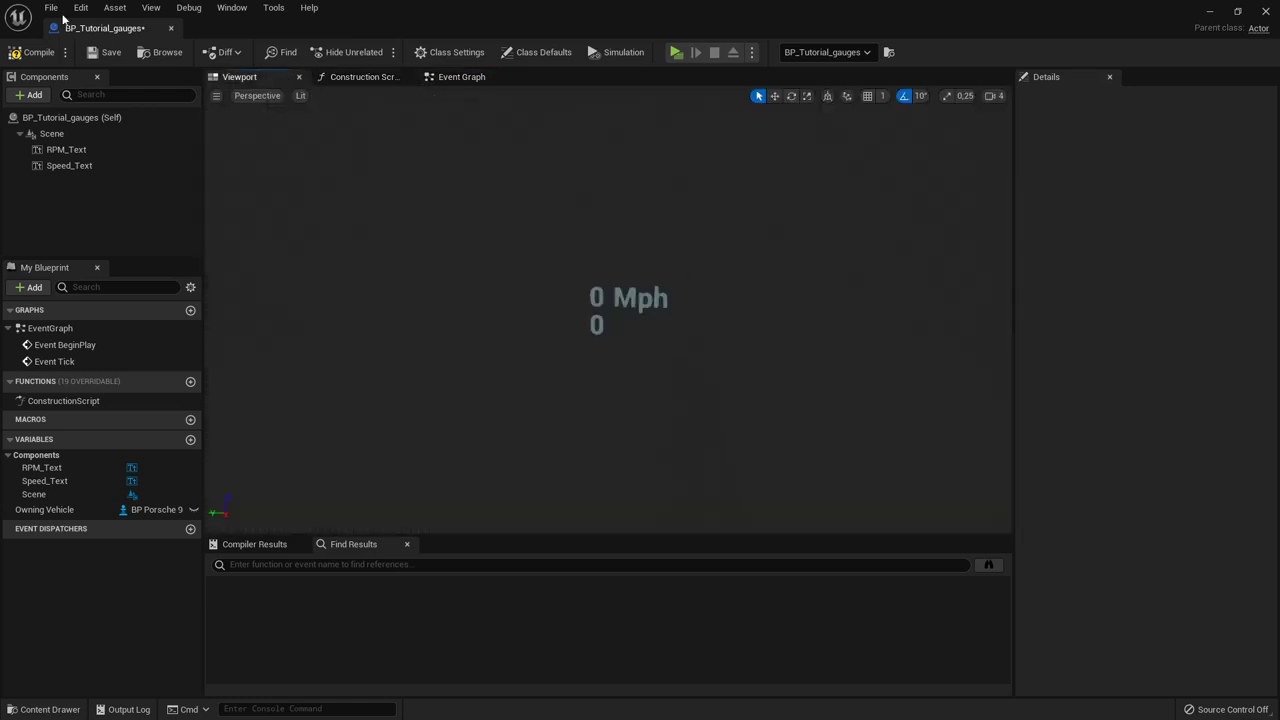
left_click(105, 52)
left_click(1211, 11)
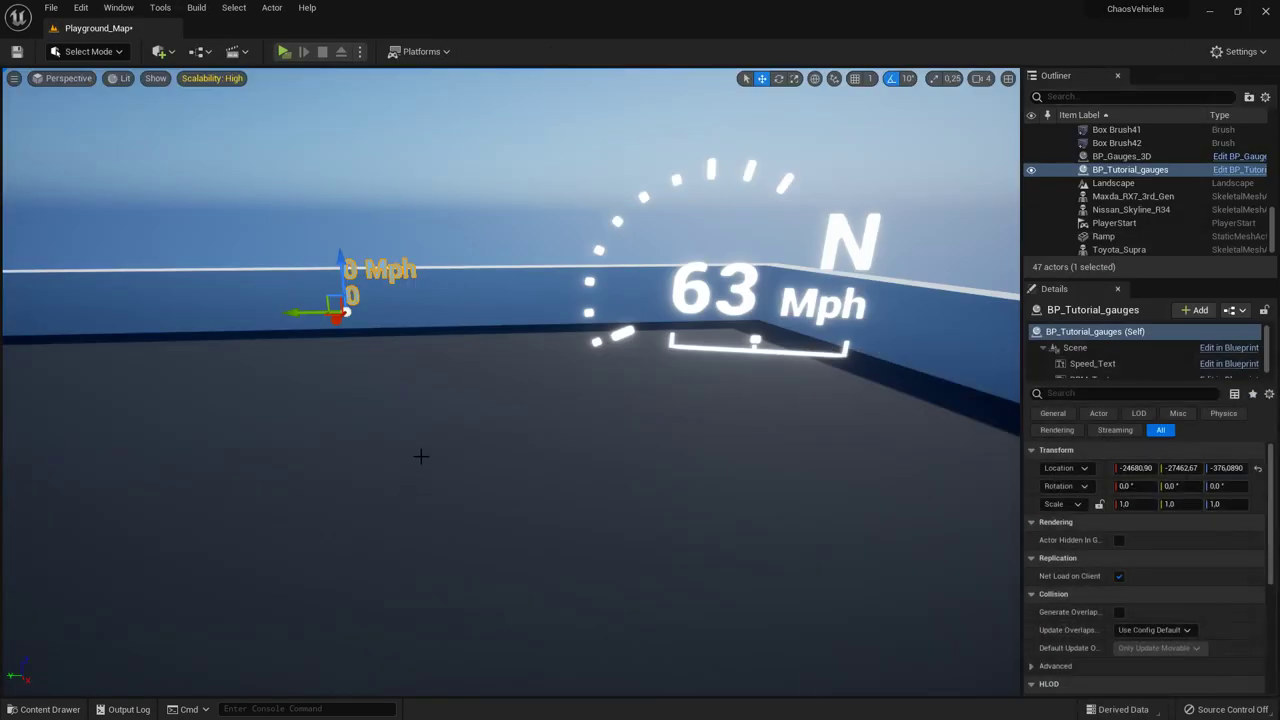
Step: Open the BP_Porsche911_tutorial blueprint from the Vehicles/Tutorial folder in a maximized window
right_click_drag(427, 431, 389, 395)
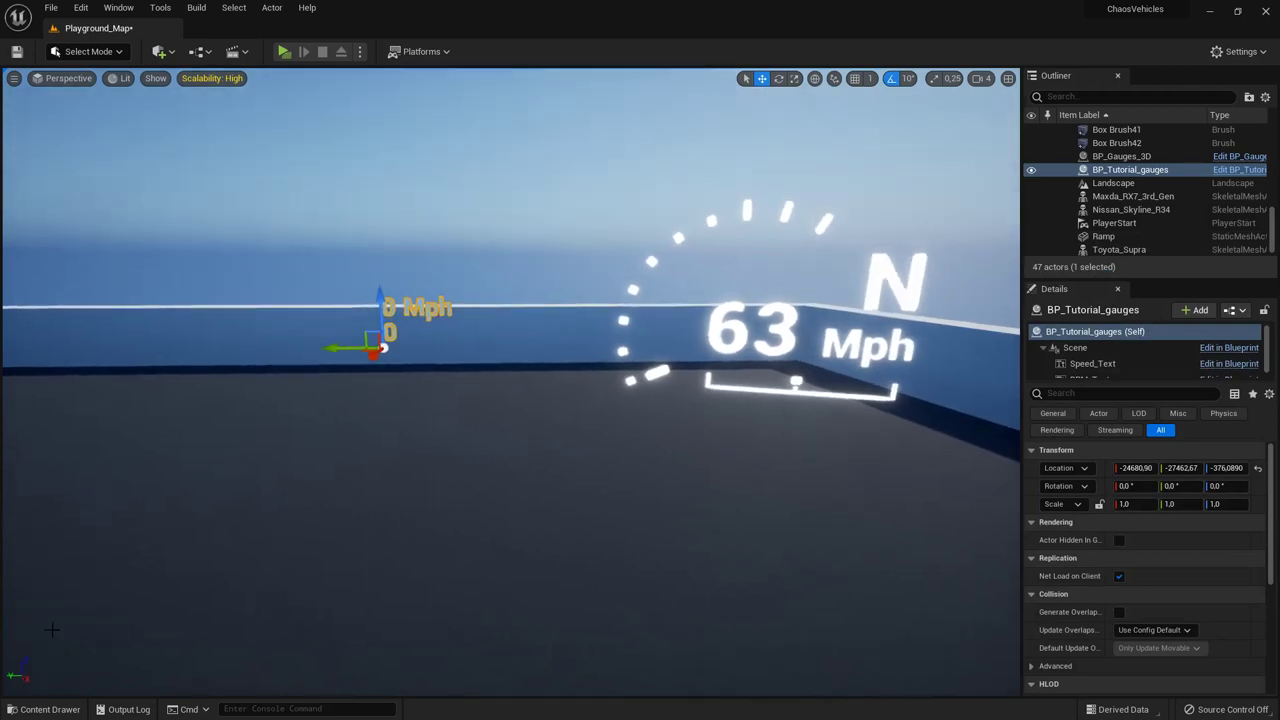
left_click(43, 709)
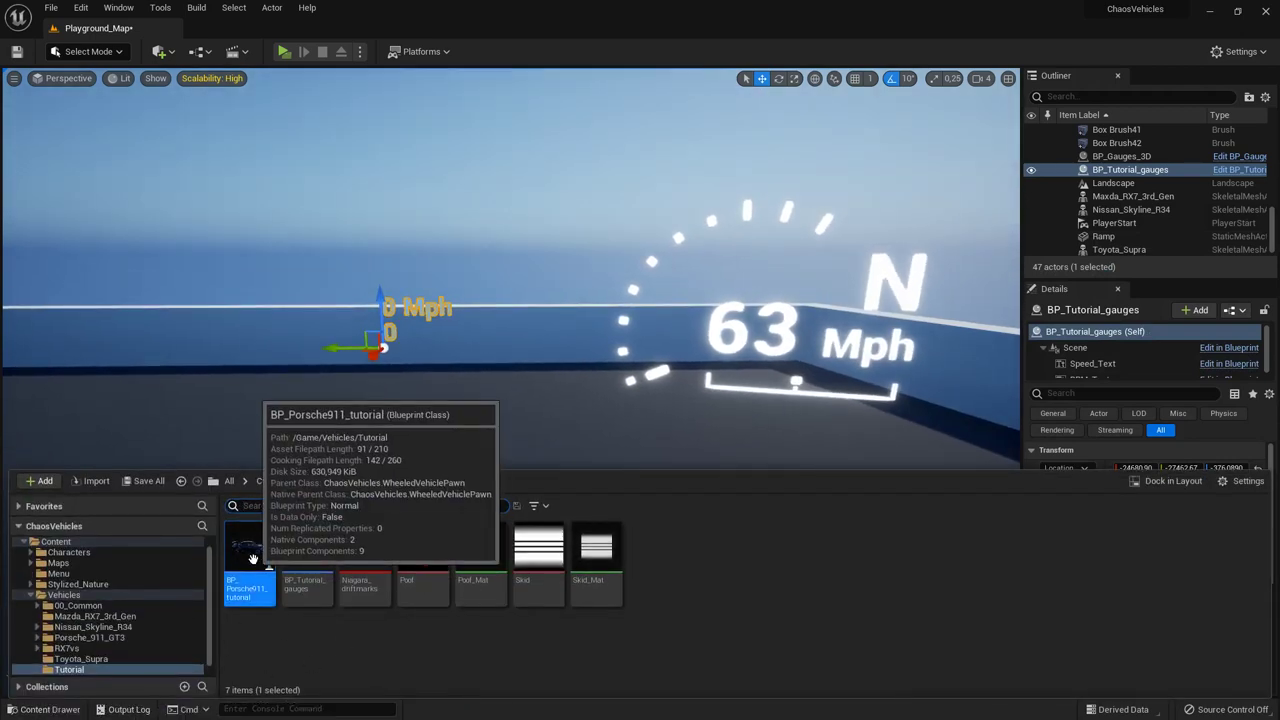
left_click(479, 700)
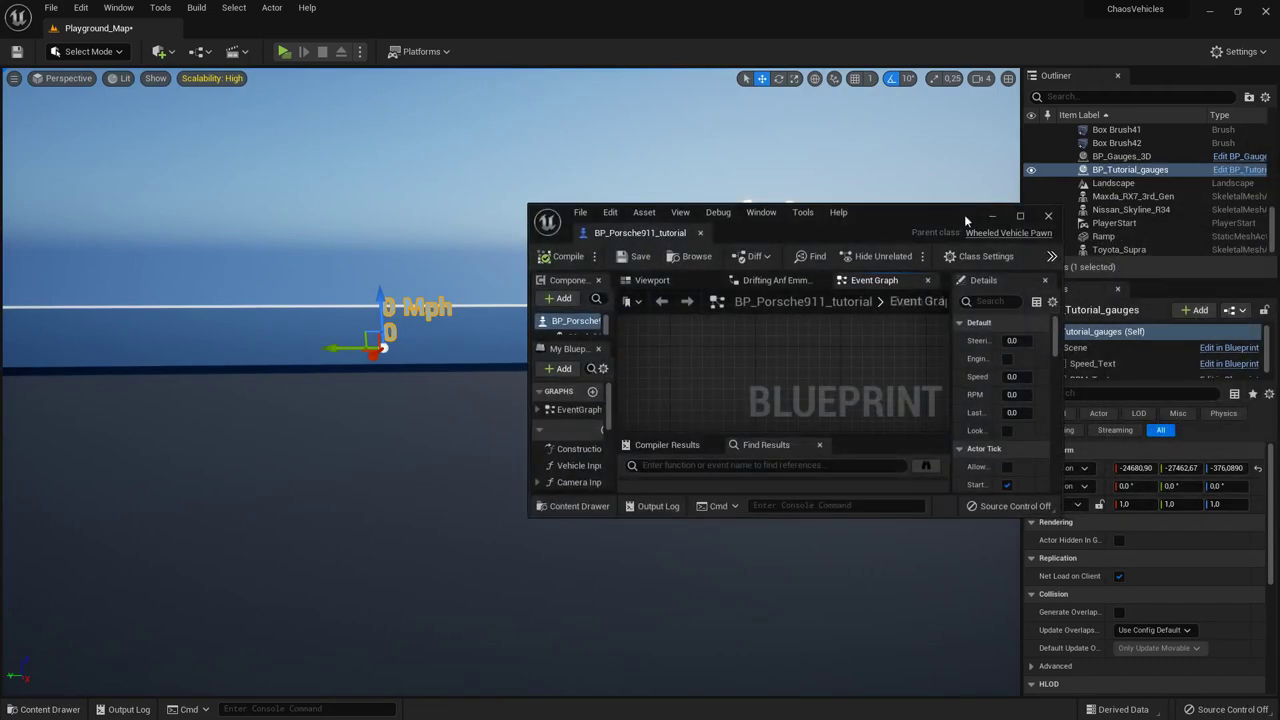
left_click(1018, 213)
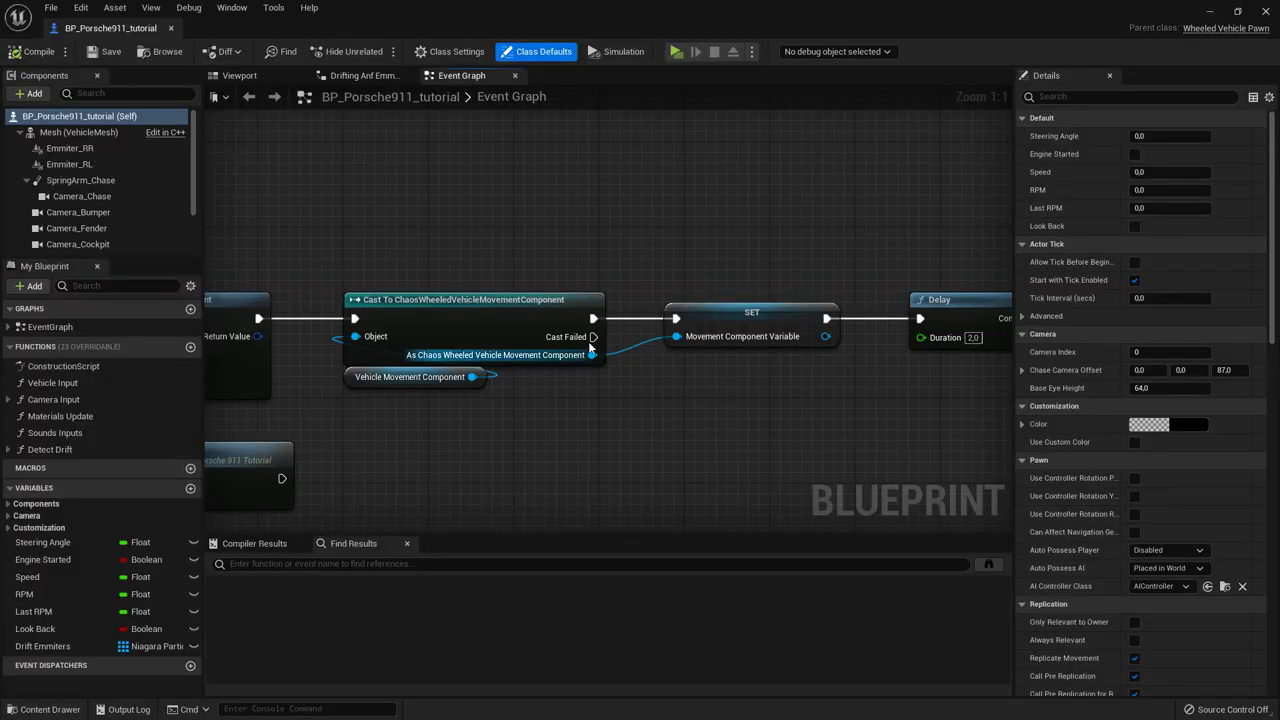
Step: Add a Child Actor component named Gauges under the vehicle mesh of BP_Porsche911_tutorial
left_click(260, 78)
left_click(35, 182)
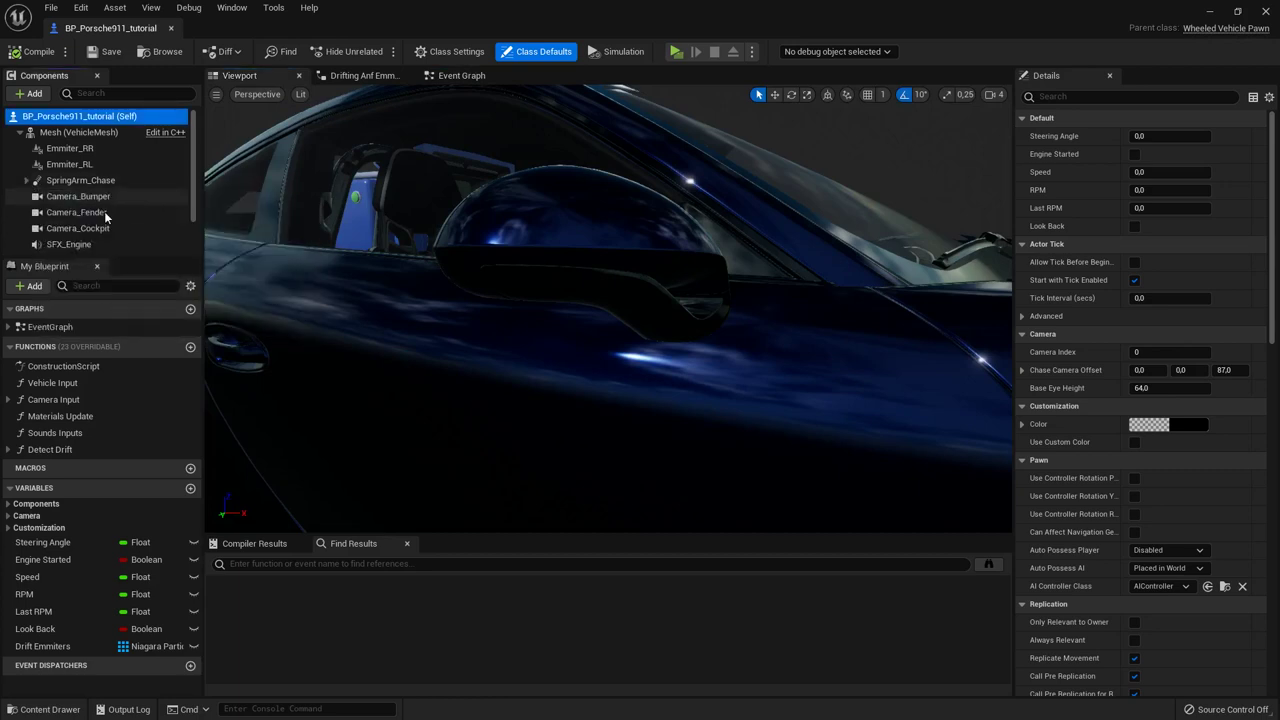
scroll(118, 235, "down", 1)
scroll(119, 238, "up", 1)
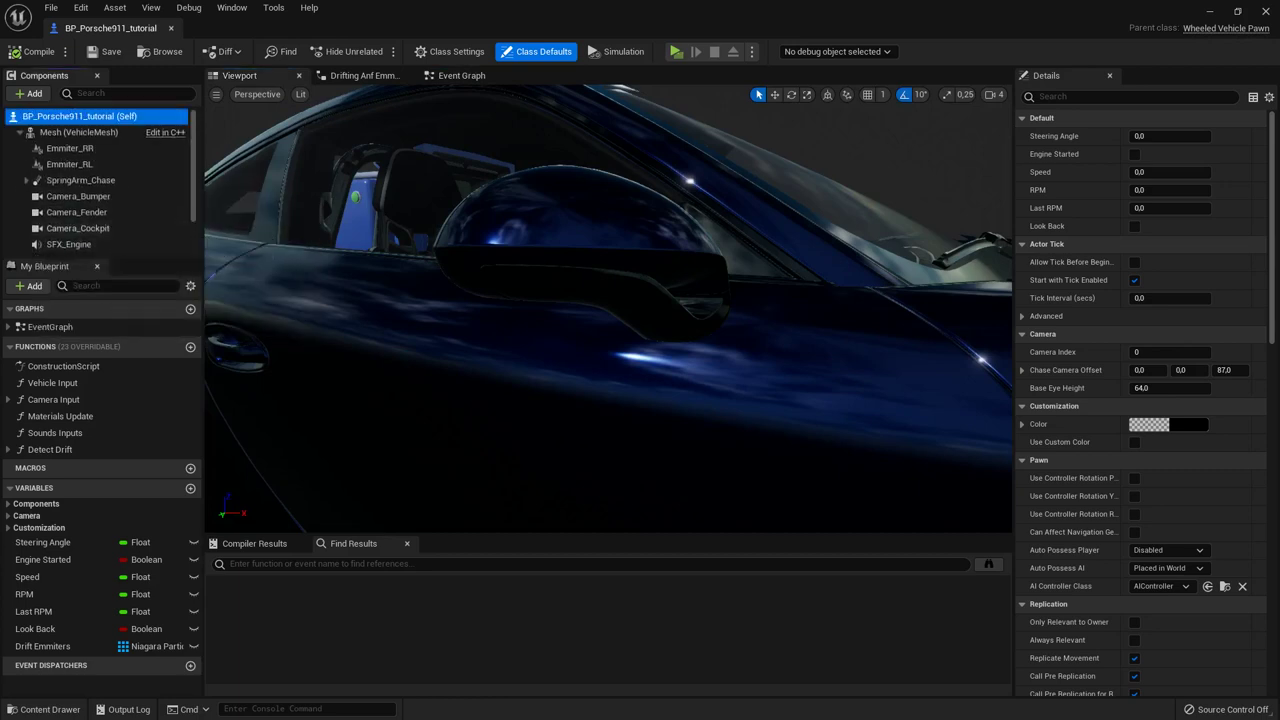
mouse_move(560, 300)
right_mouse_down()
mouse_move(500, 290)
mouse_move(580, 310)
mouse_move(560, 310)
right_mouse_up()
key("s")
key("a")
left_click(36, 94)
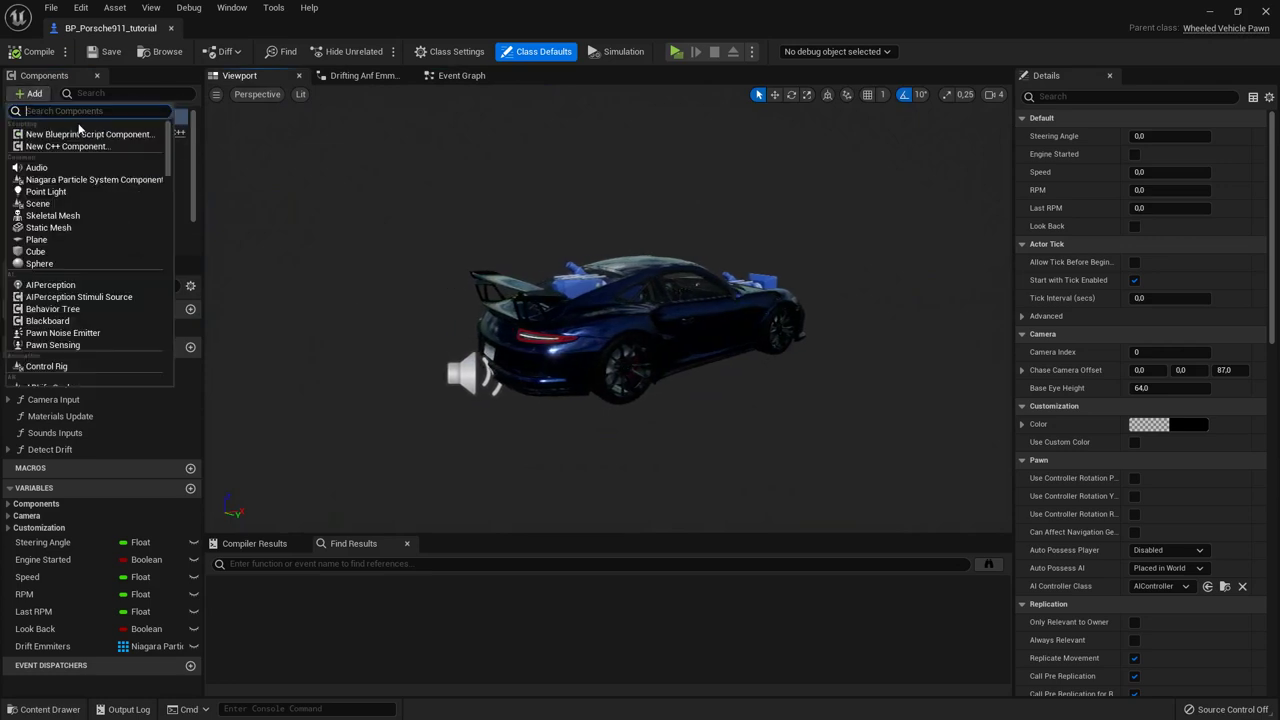
type("child")
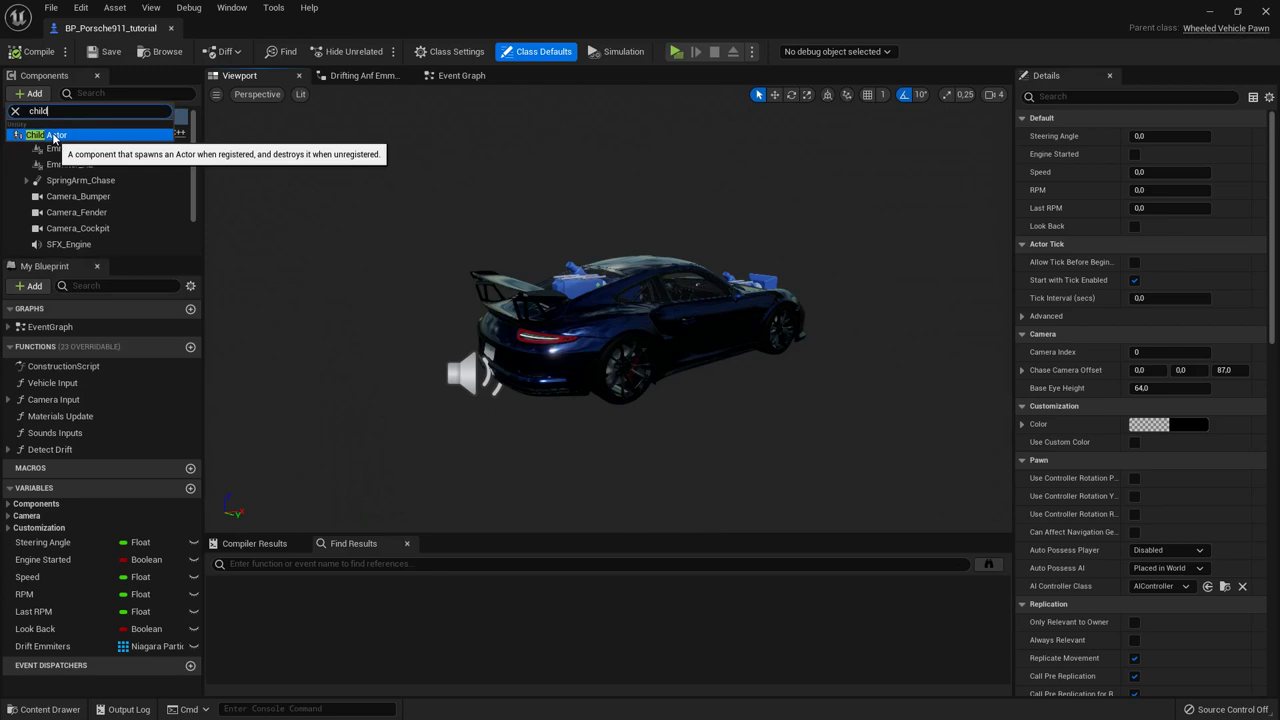
left_click(53, 139)
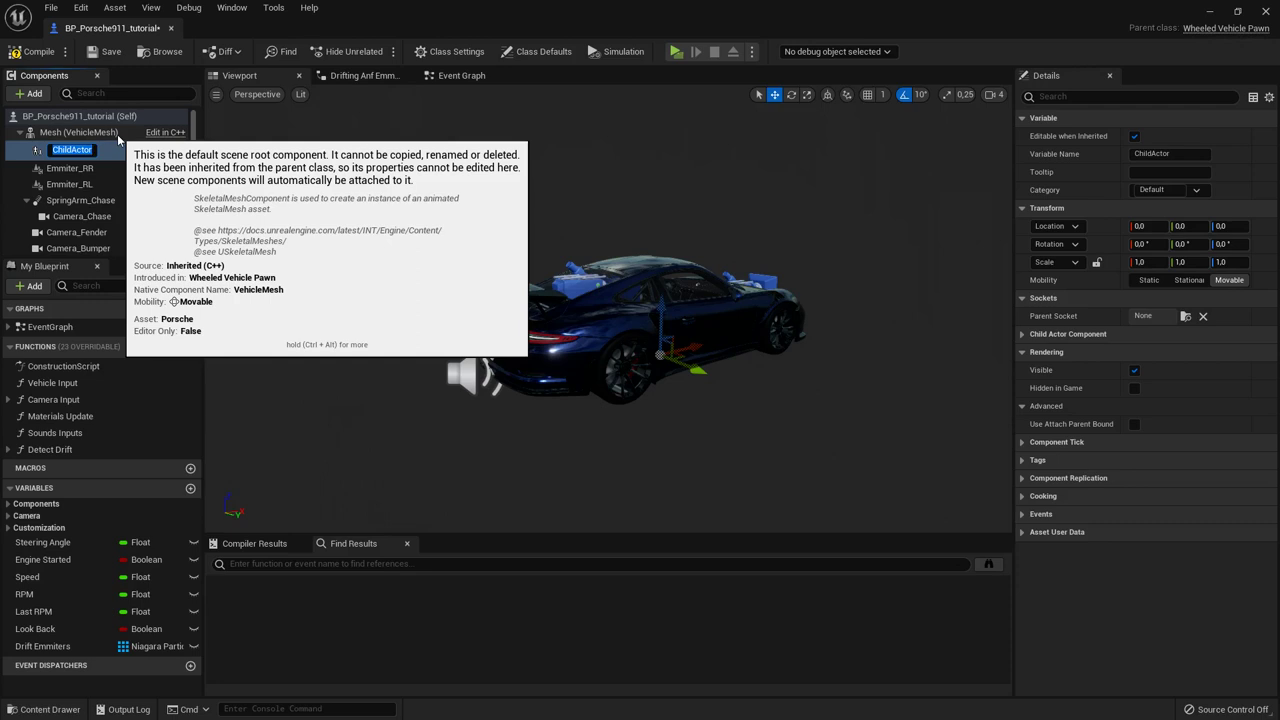
type("Gauges")
key("Return")
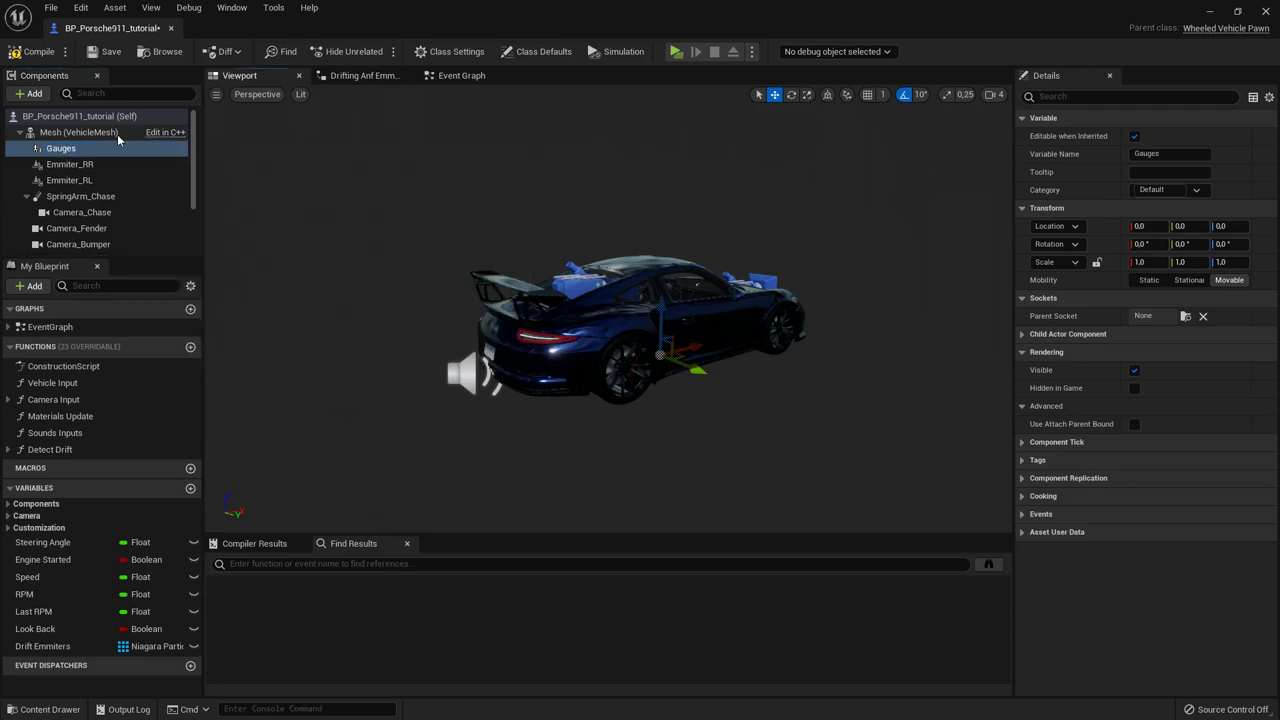
Step: Move the Gauges component to the rear of the car, X about -218.5, and set its Child Actor Class to BP_Tutorial_gauges
left_click_drag(700, 352, 551, 399)
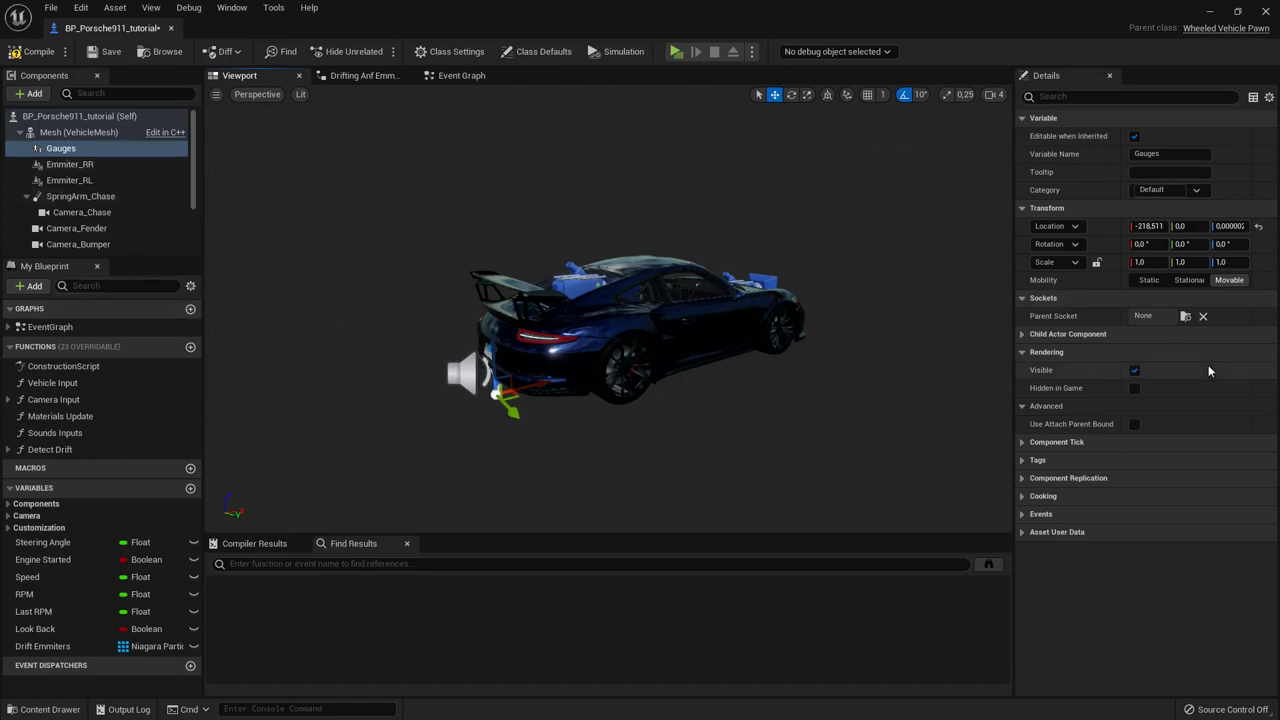
left_click(1021, 352)
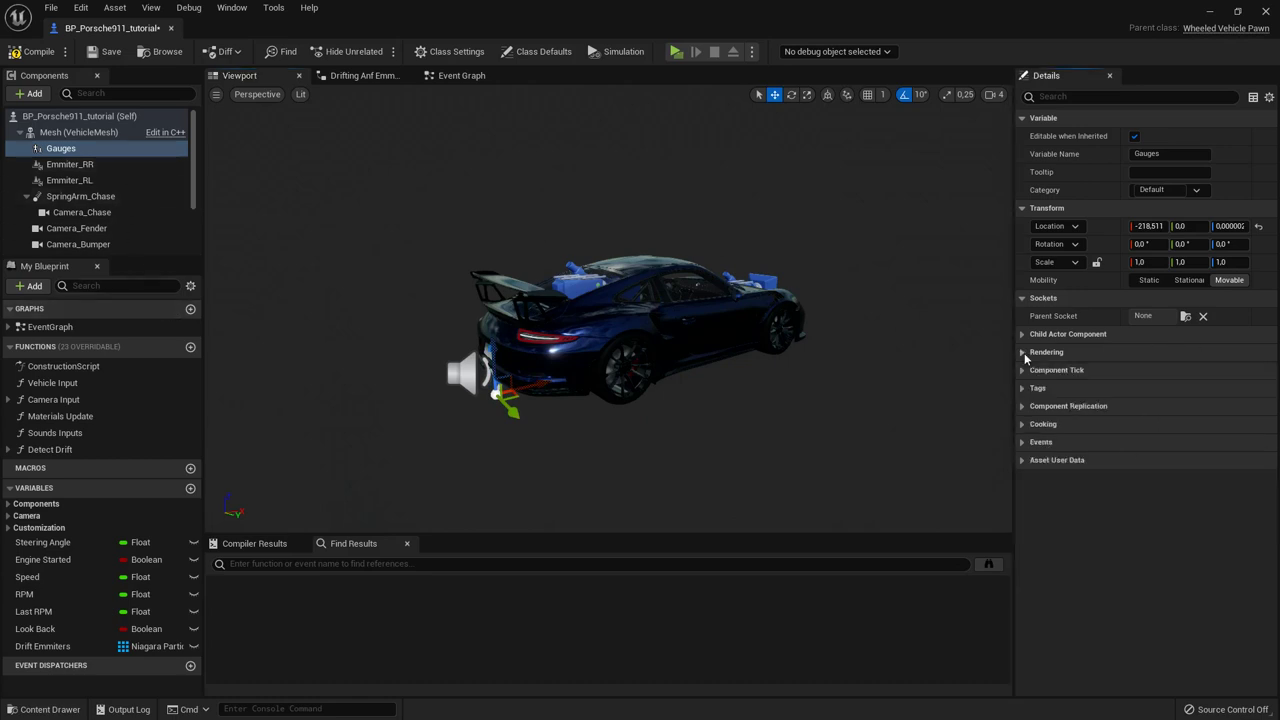
left_click(1021, 334)
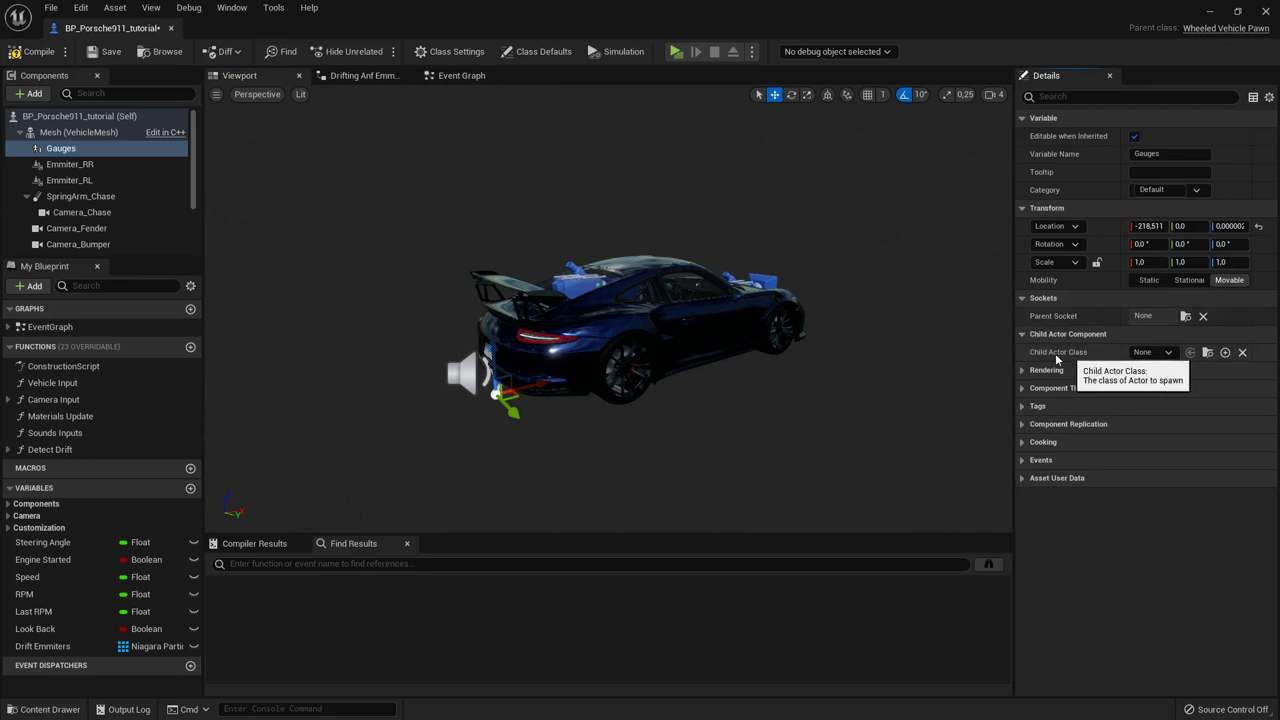
left_click(1148, 353)
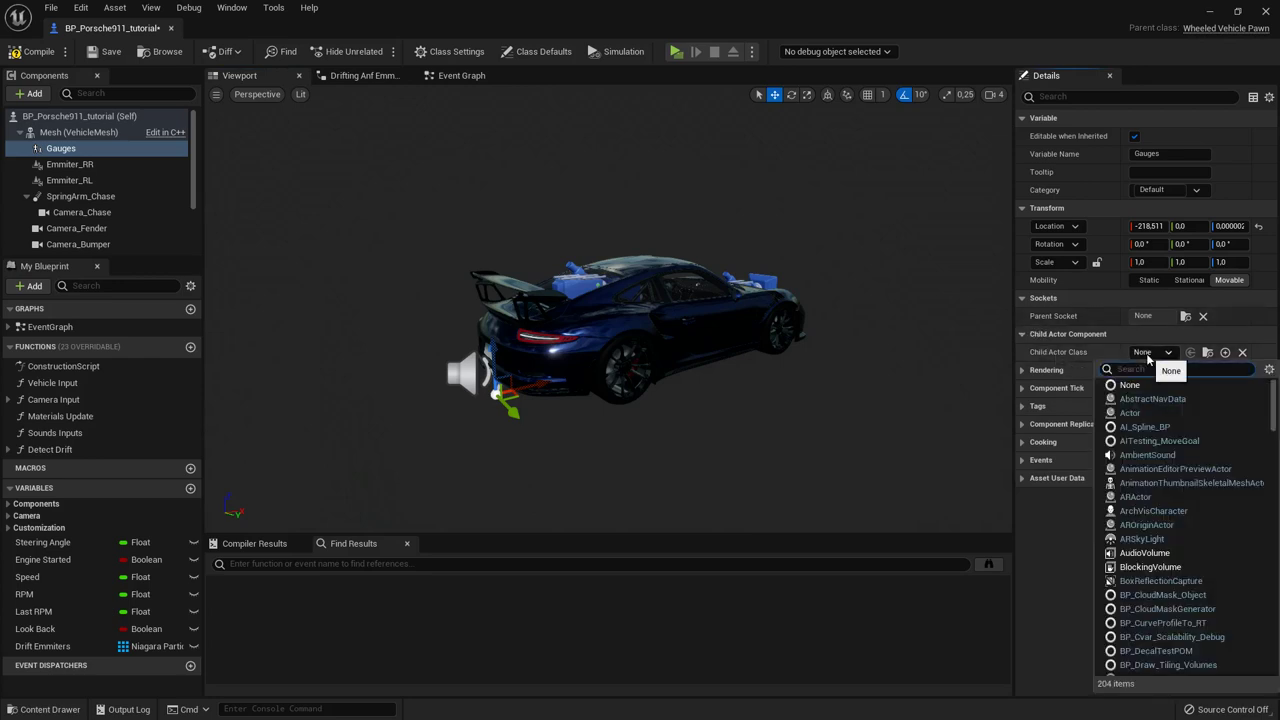
type("tutorial")
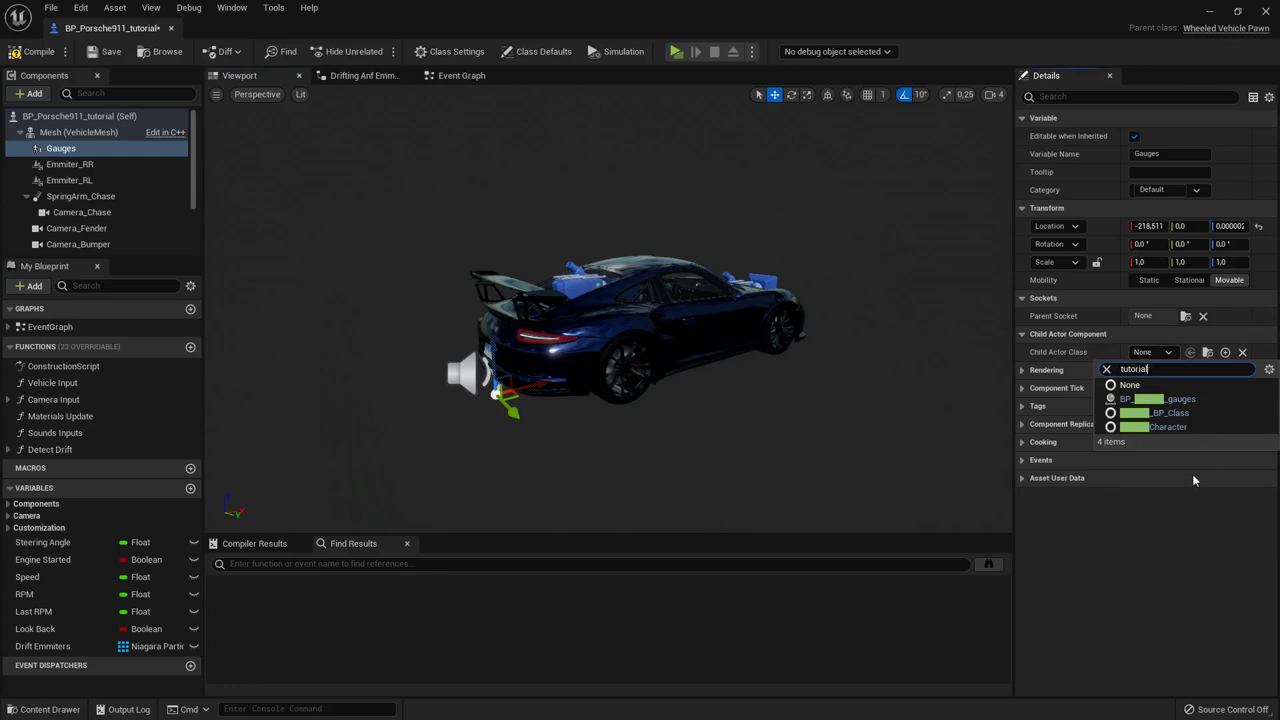
left_click(1159, 402)
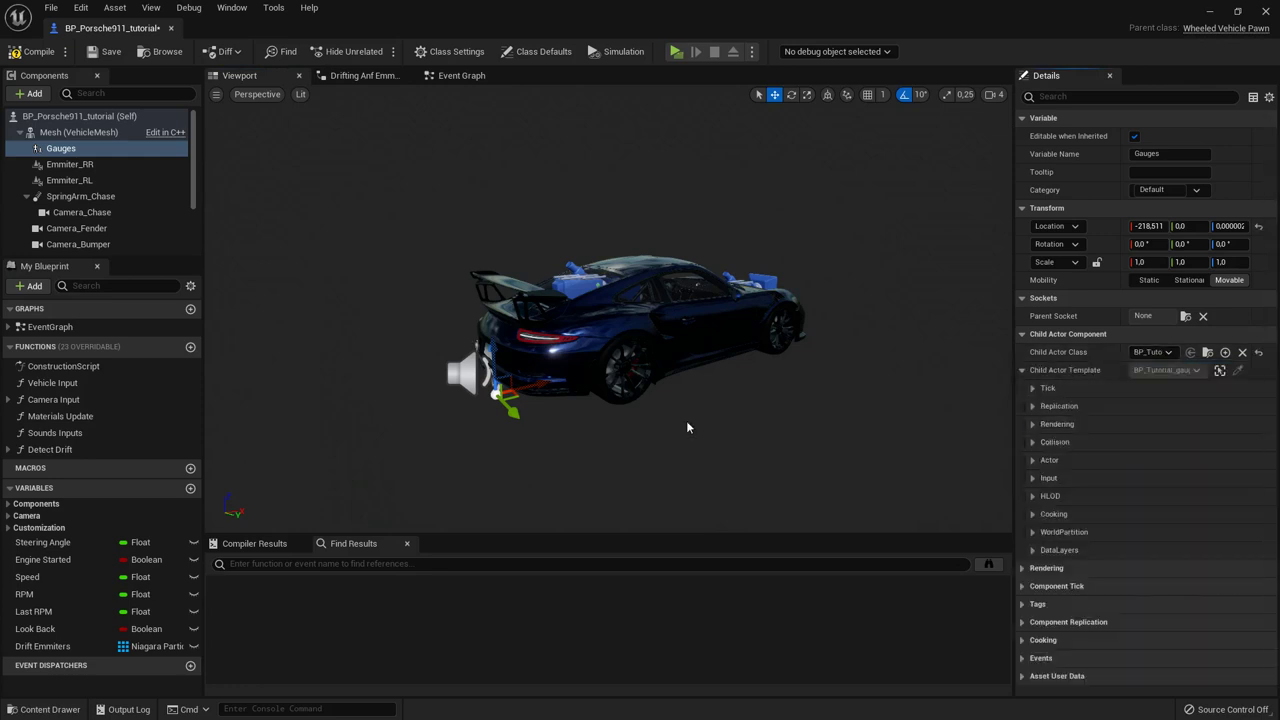
Step: Place Gauges behind the car's rear corner at X about -239.3, Y about 55.6, and rotate it about -160° around Z
key("w")
right_click_drag(686, 424, 680, 450)
right_click_drag(615, 414, 613, 443)
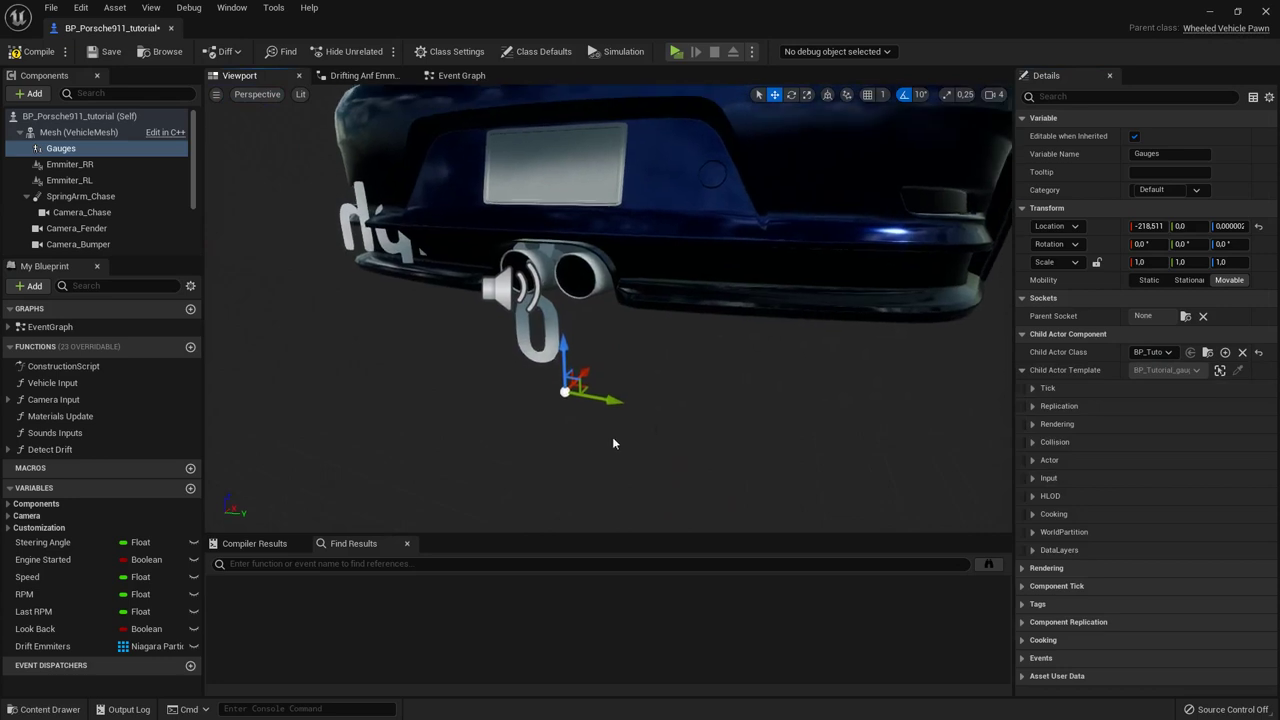
left_click_drag(585, 379, 549, 462)
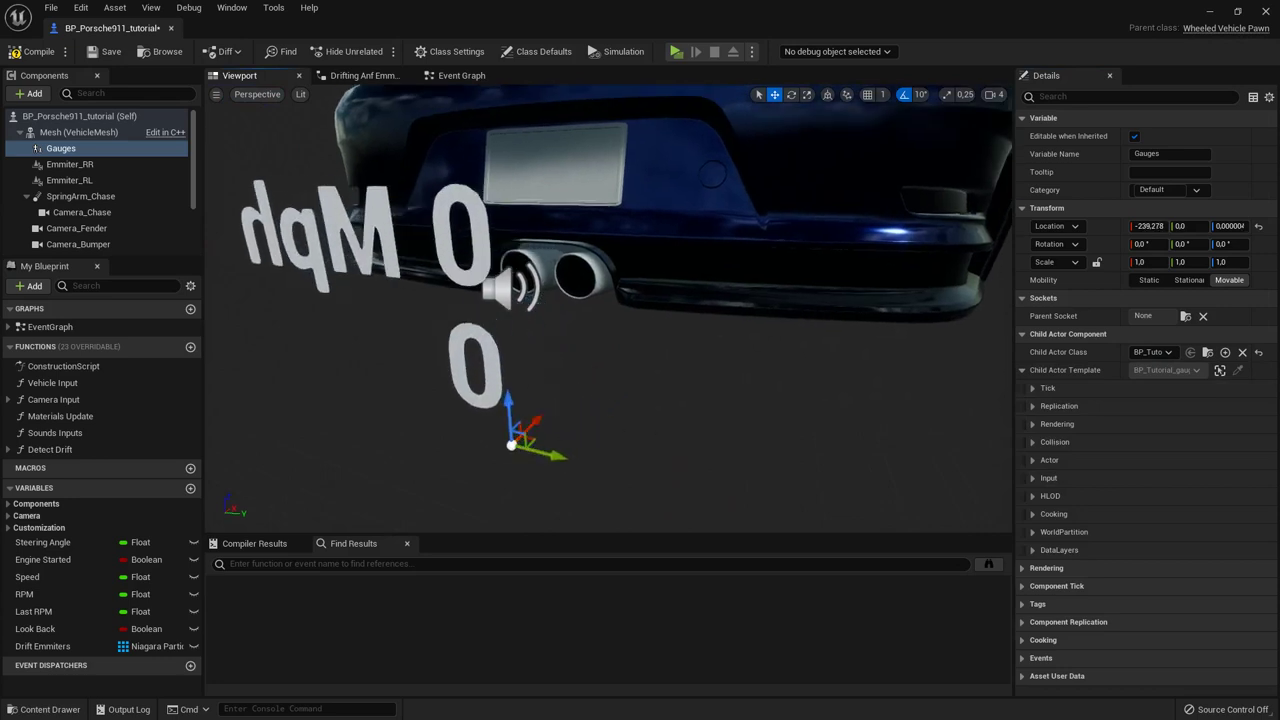
scroll(618, 416, "down", 5)
left_click_drag(632, 367, 593, 406)
key("e")
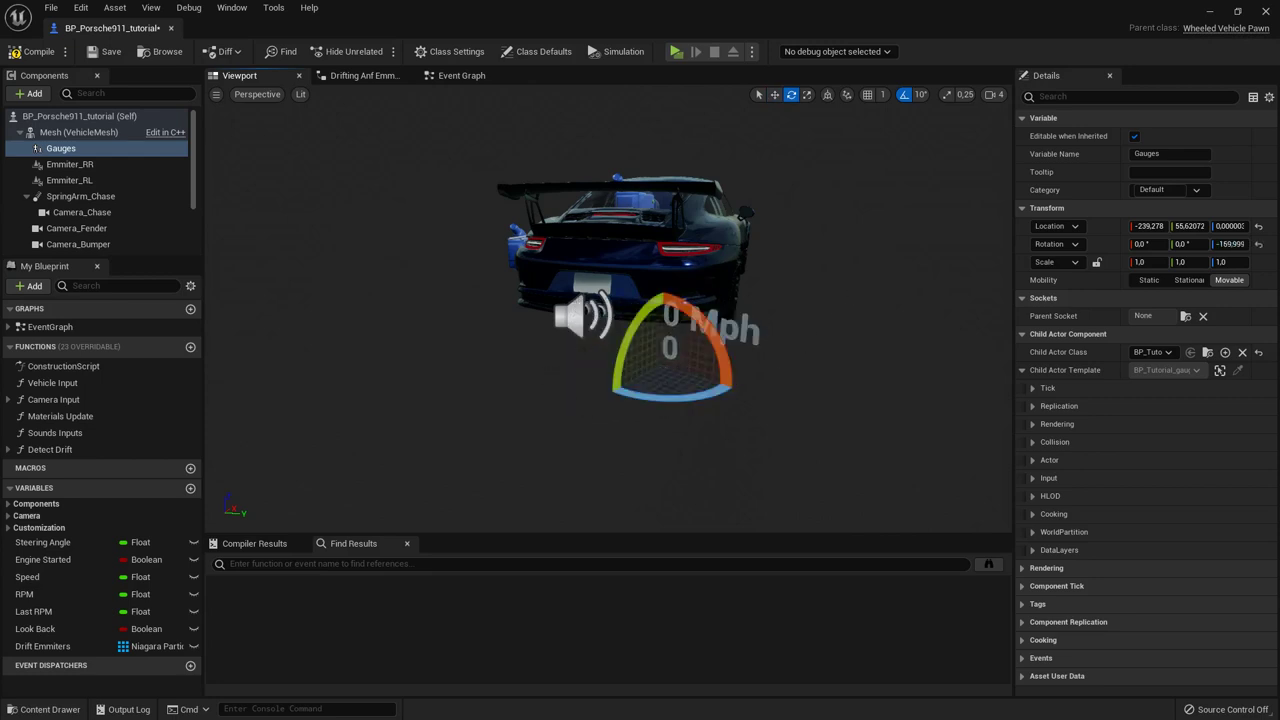
right_click_drag(593, 406, 505, 360)
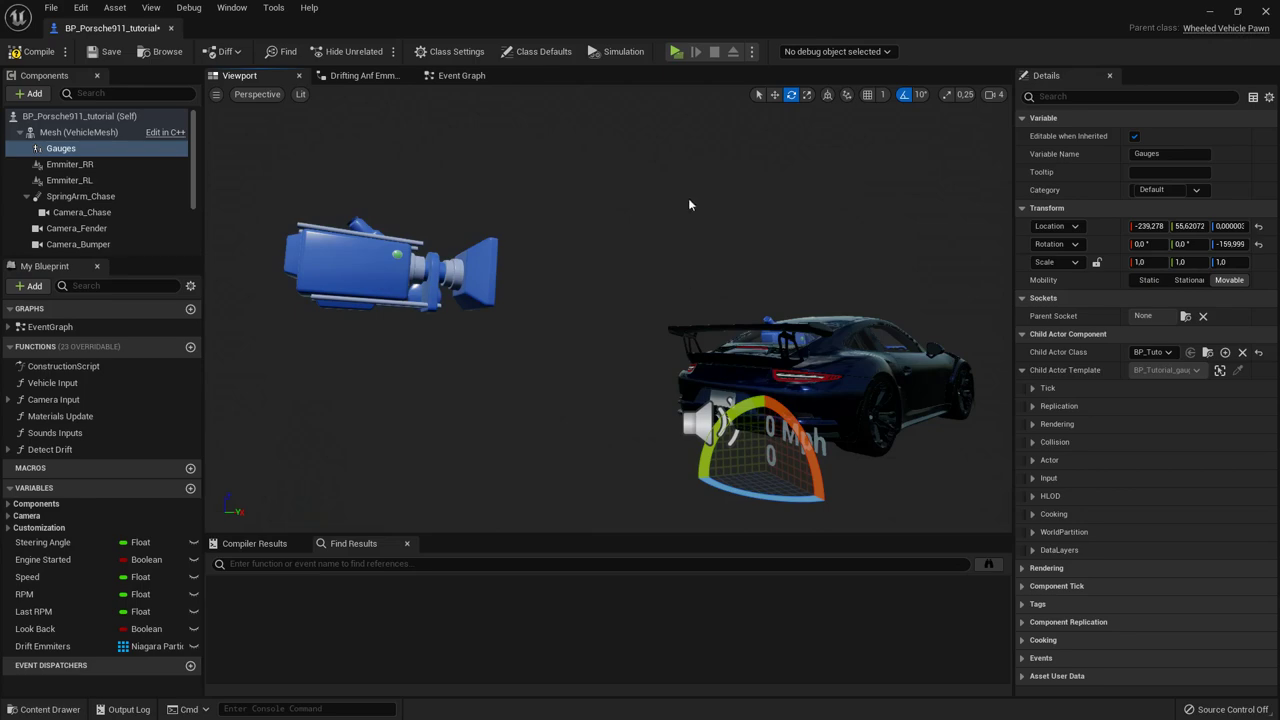
Step: Save BP_Porsche911_tutorial, return to the Playground_Map level and play it in a new window
left_click(104, 51)
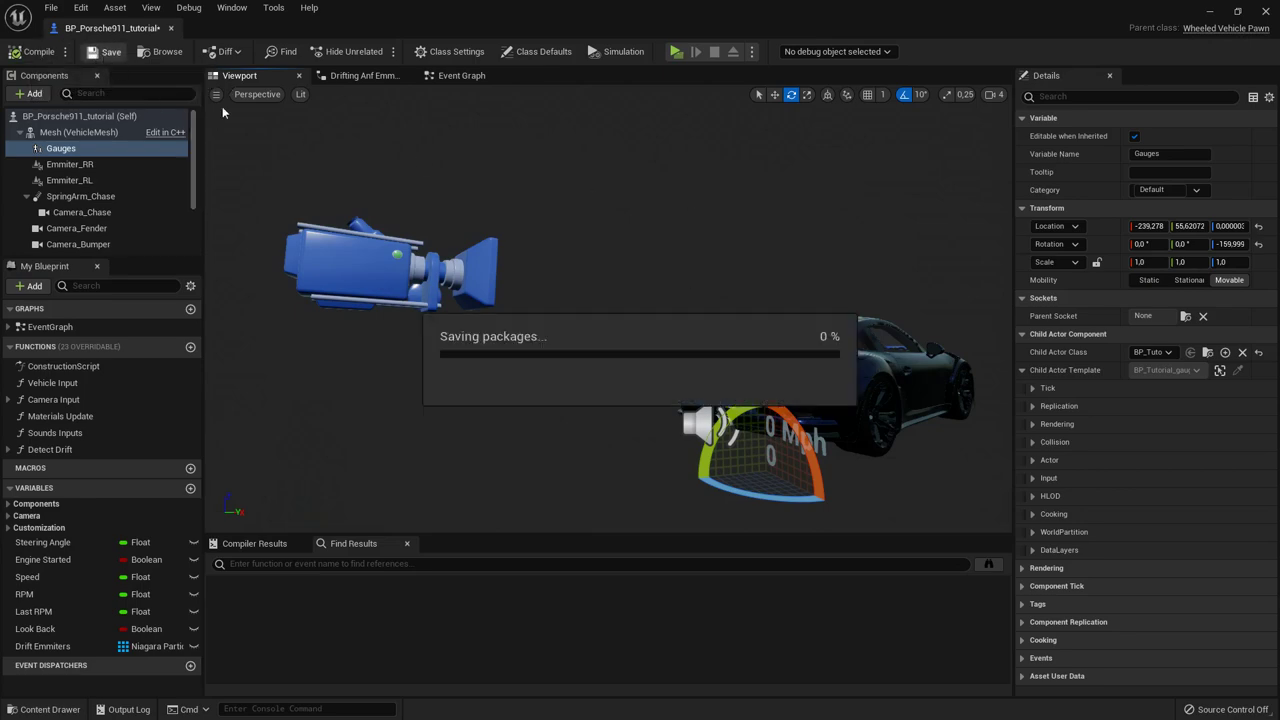
left_click(1210, 12)
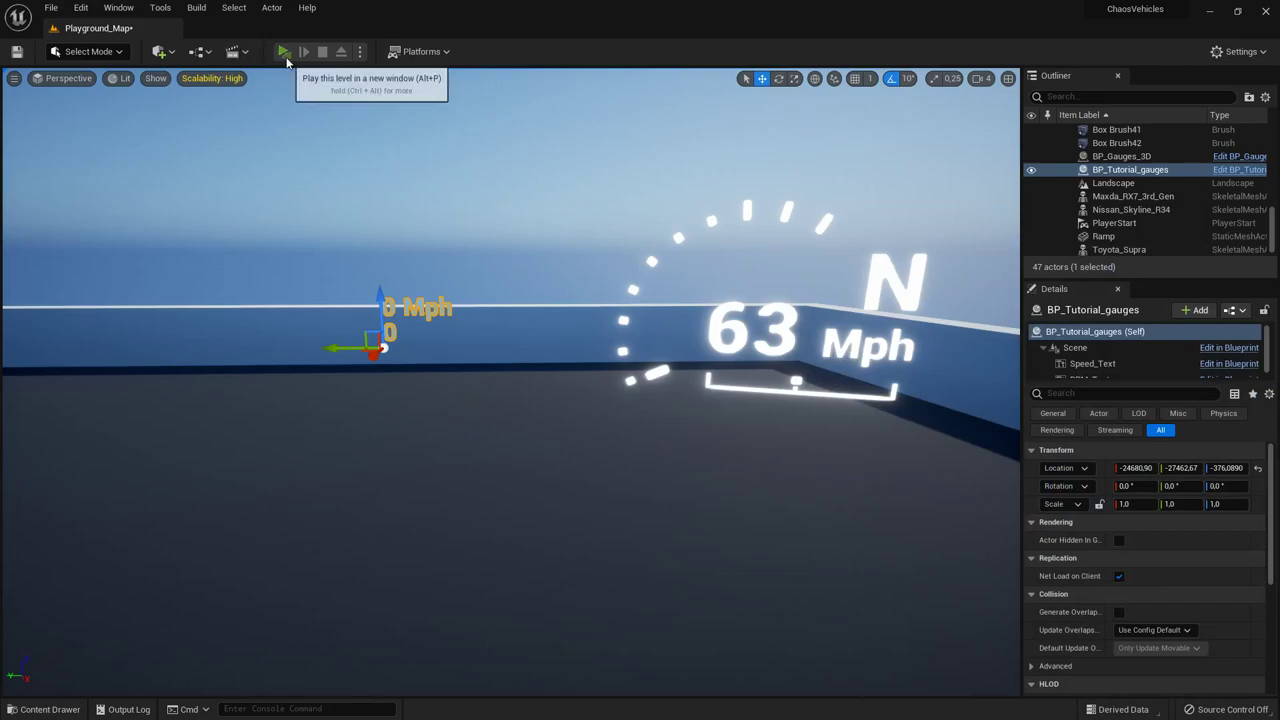
key("alt+p")
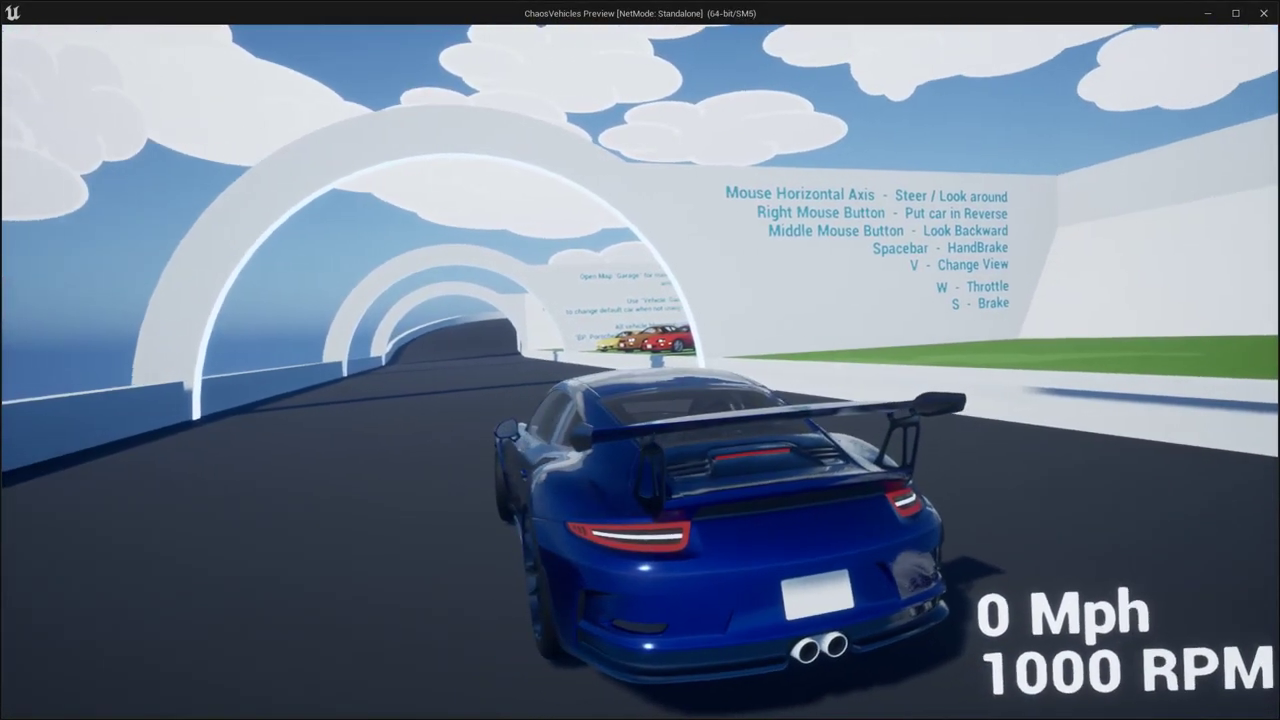
Step: Test-drive the Porsche with throttle, steering and handbrake to check the speed and RPM texts, and end the play session
key("w")
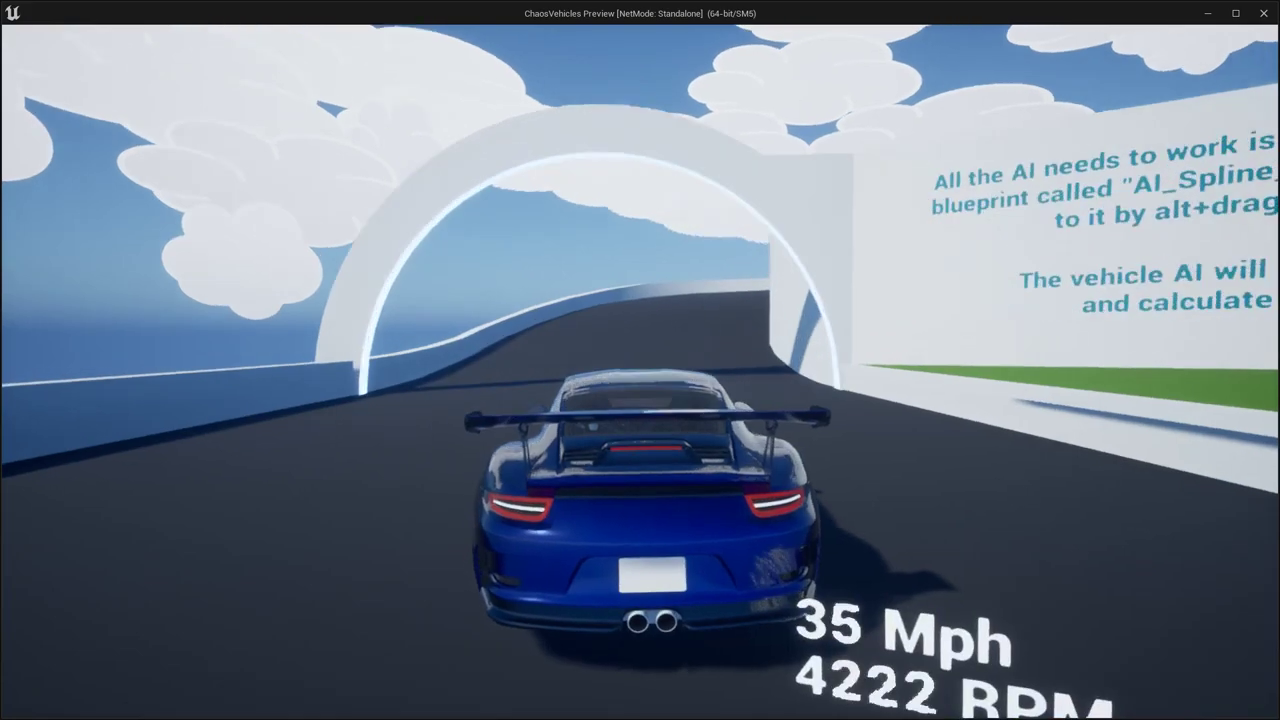
key("space")
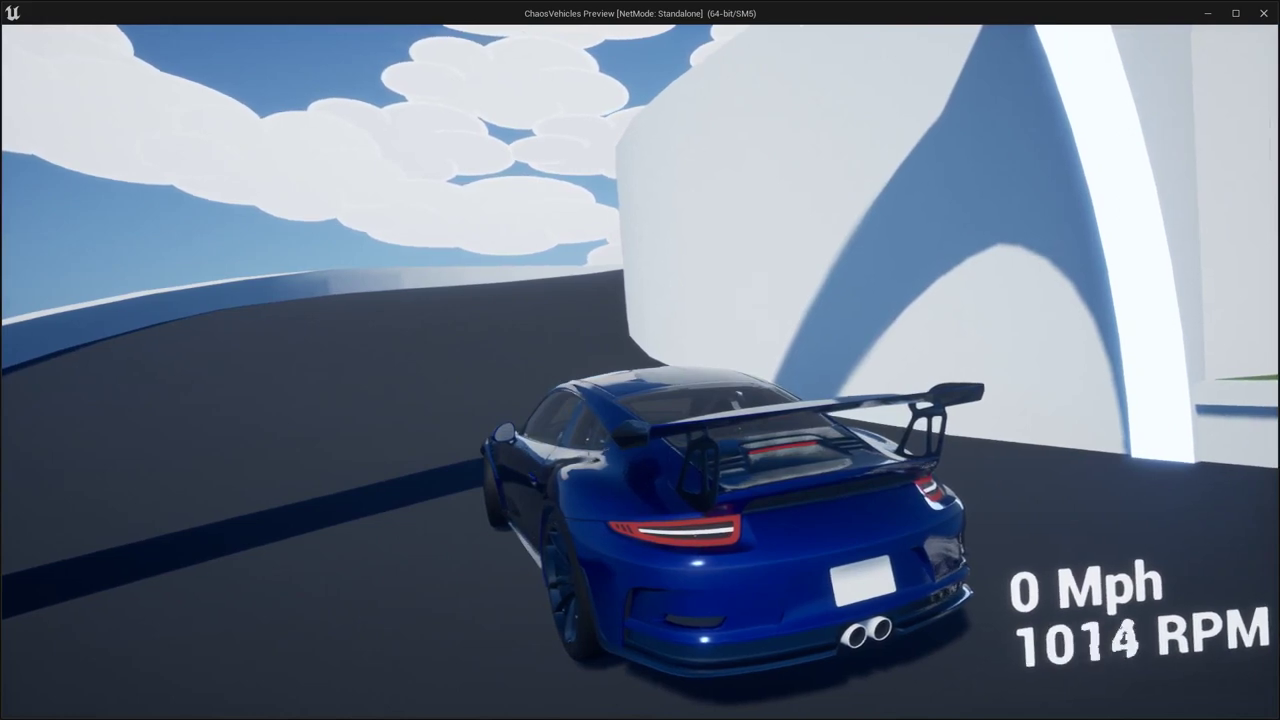
key("w")
key("w")
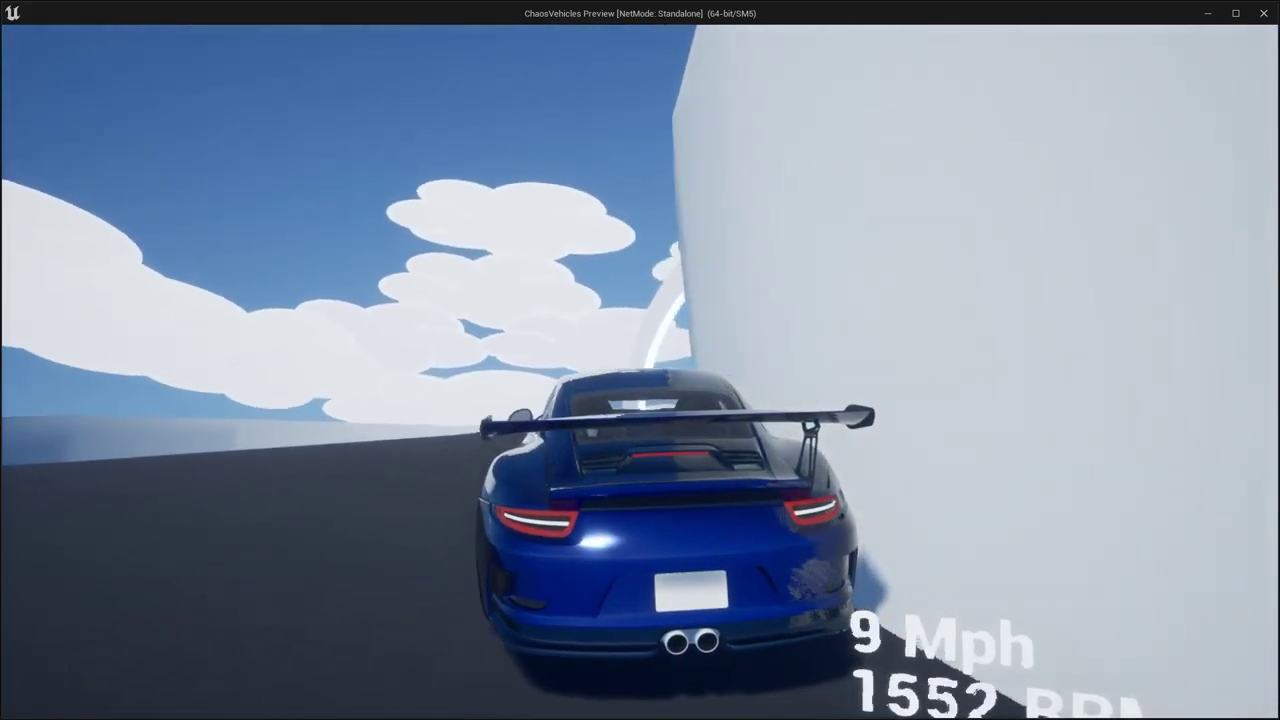
key("w")
key("w")
key("d")
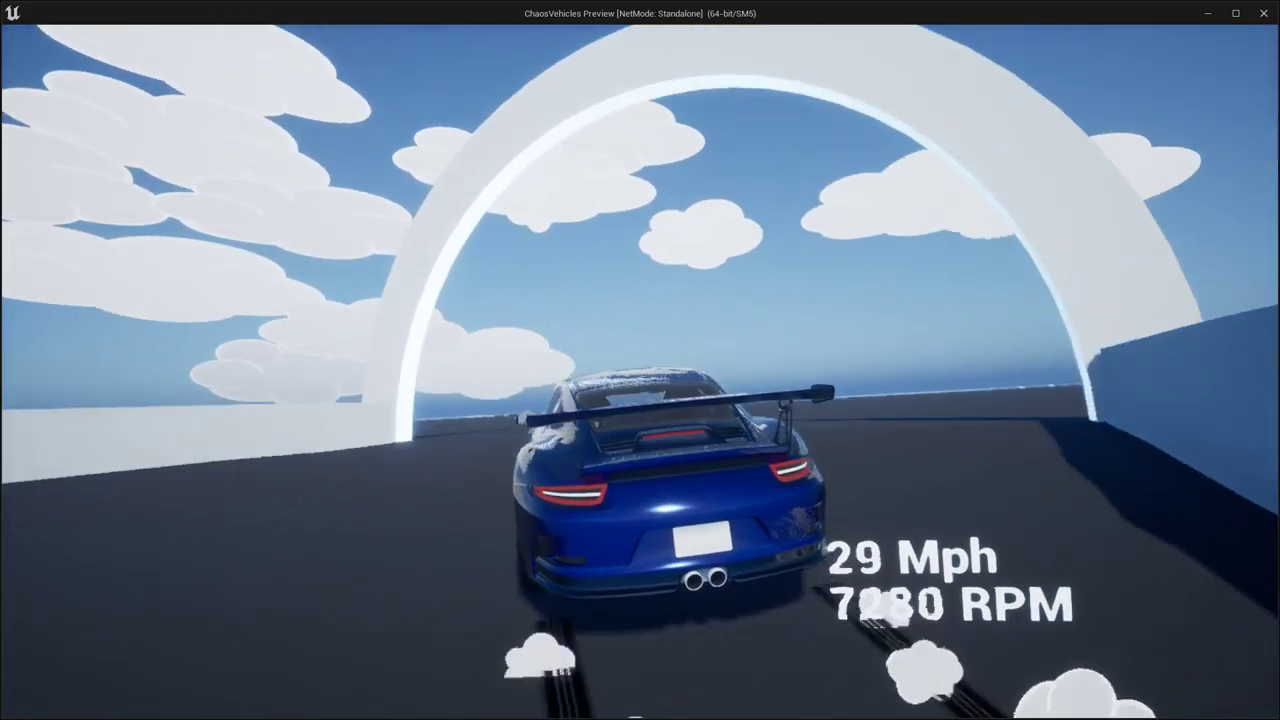
key("w")
key("d")
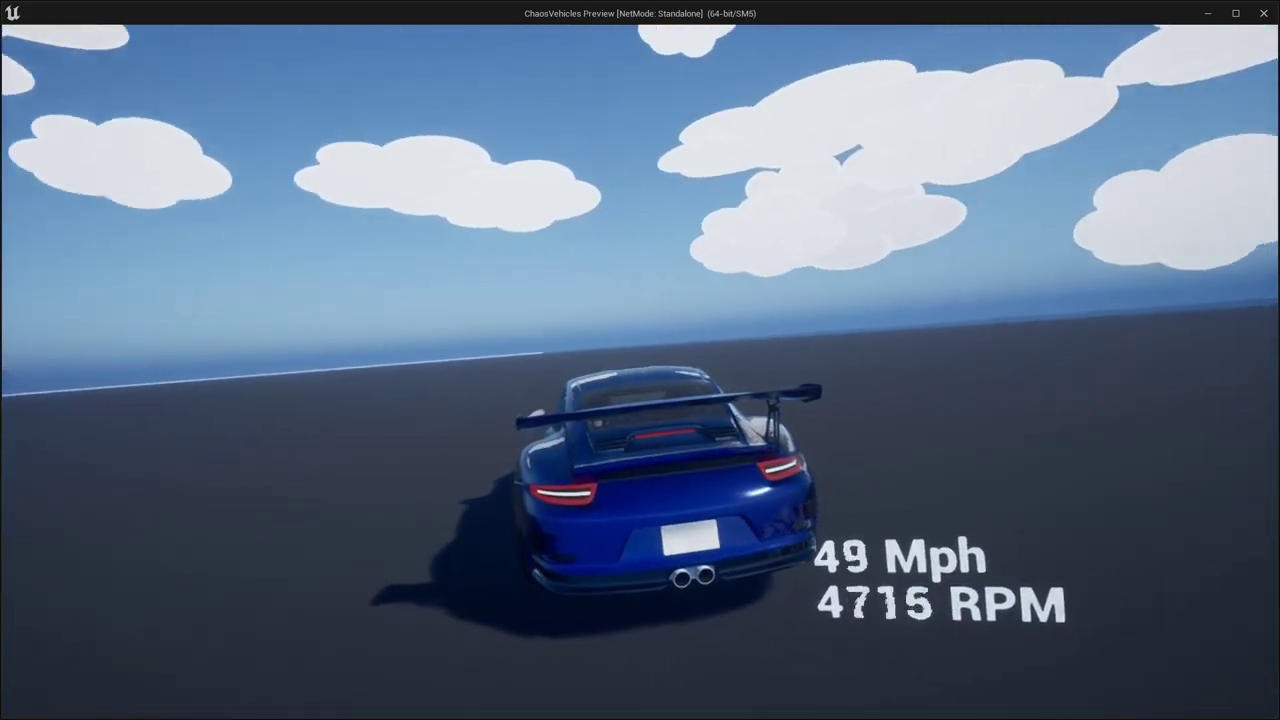
key("w")
key("space")
key("d")
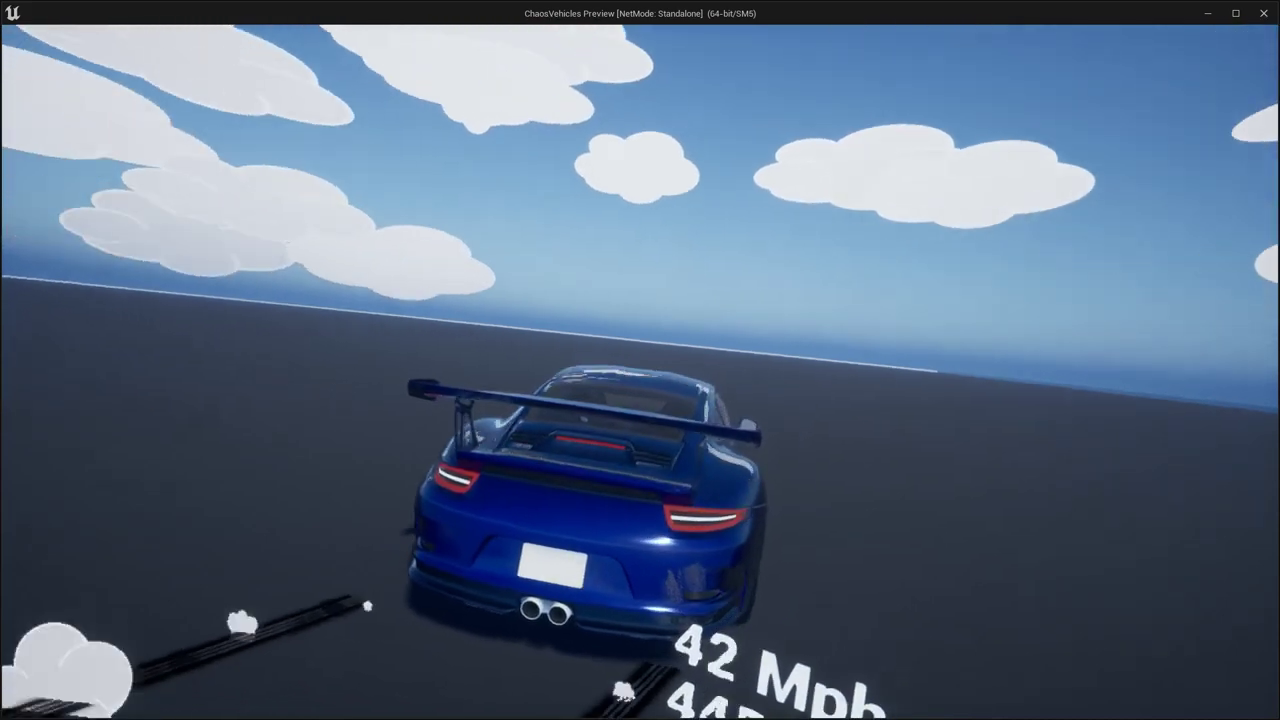
key("Escape")
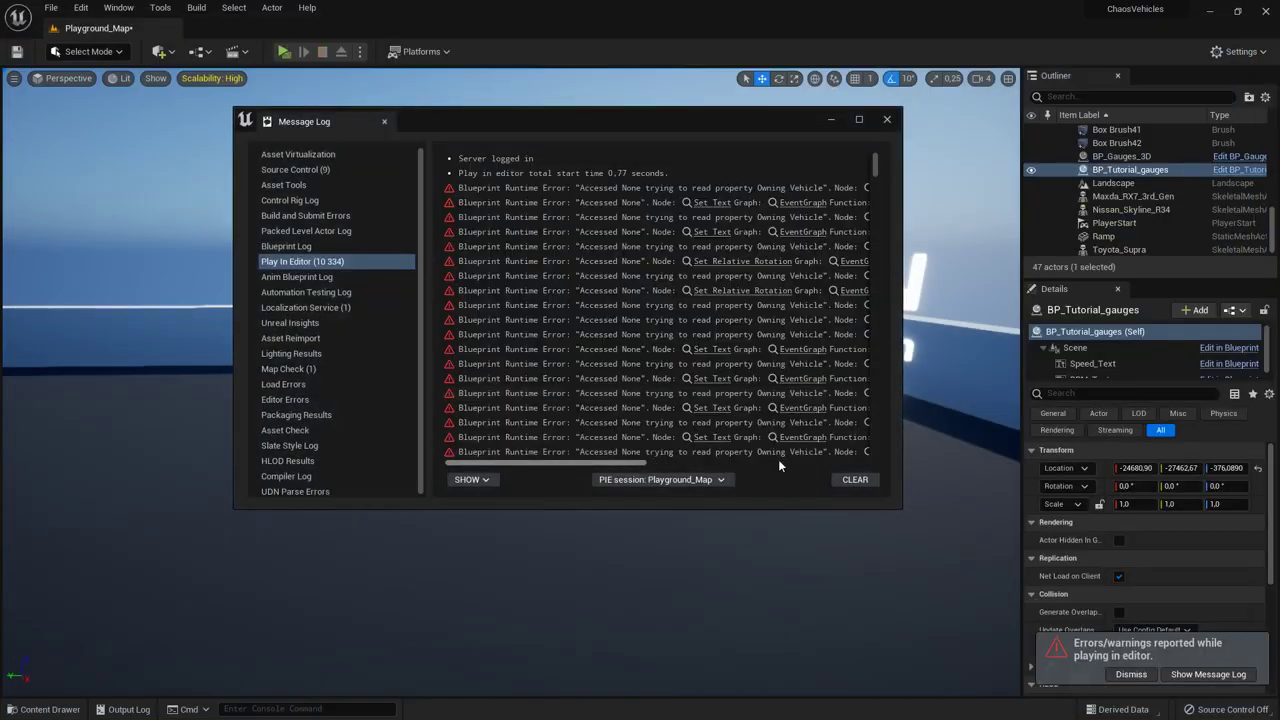
Step: Examine the Play In Editor runtime errors in the Message Log, clear them and close the log
left_click_drag(571, 460, 726, 462)
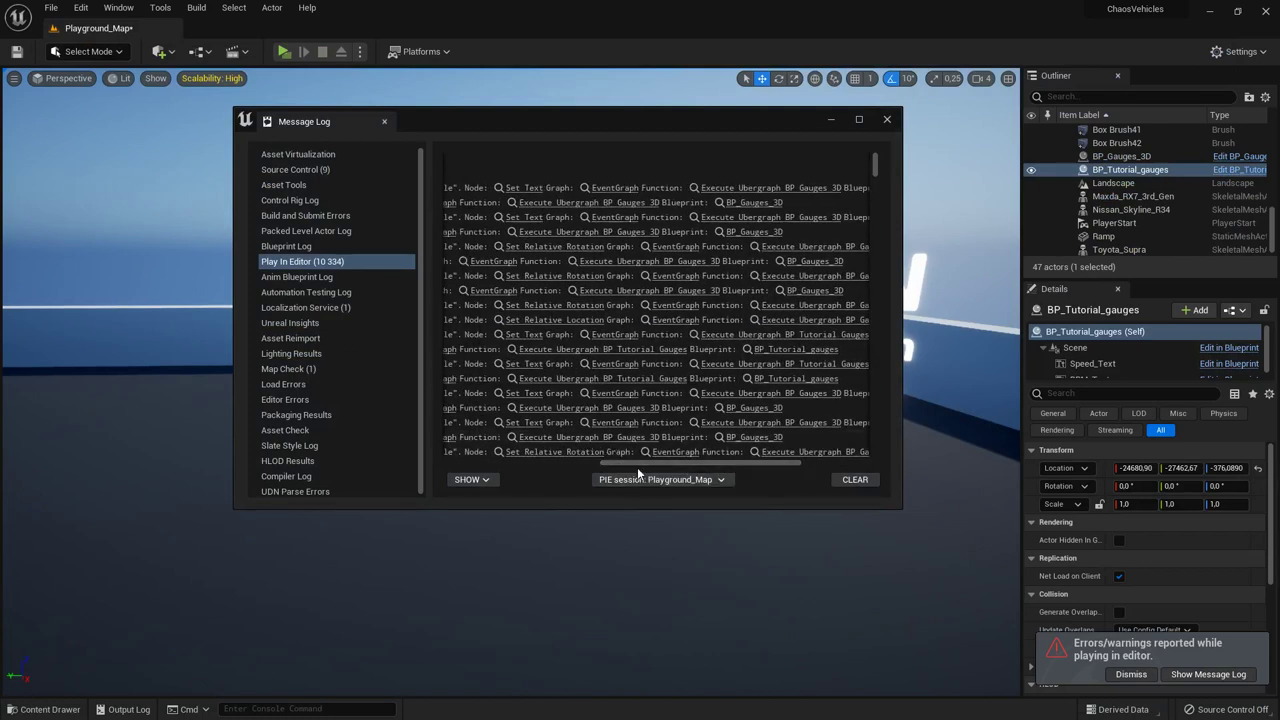
left_click_drag(662, 470, 562, 478)
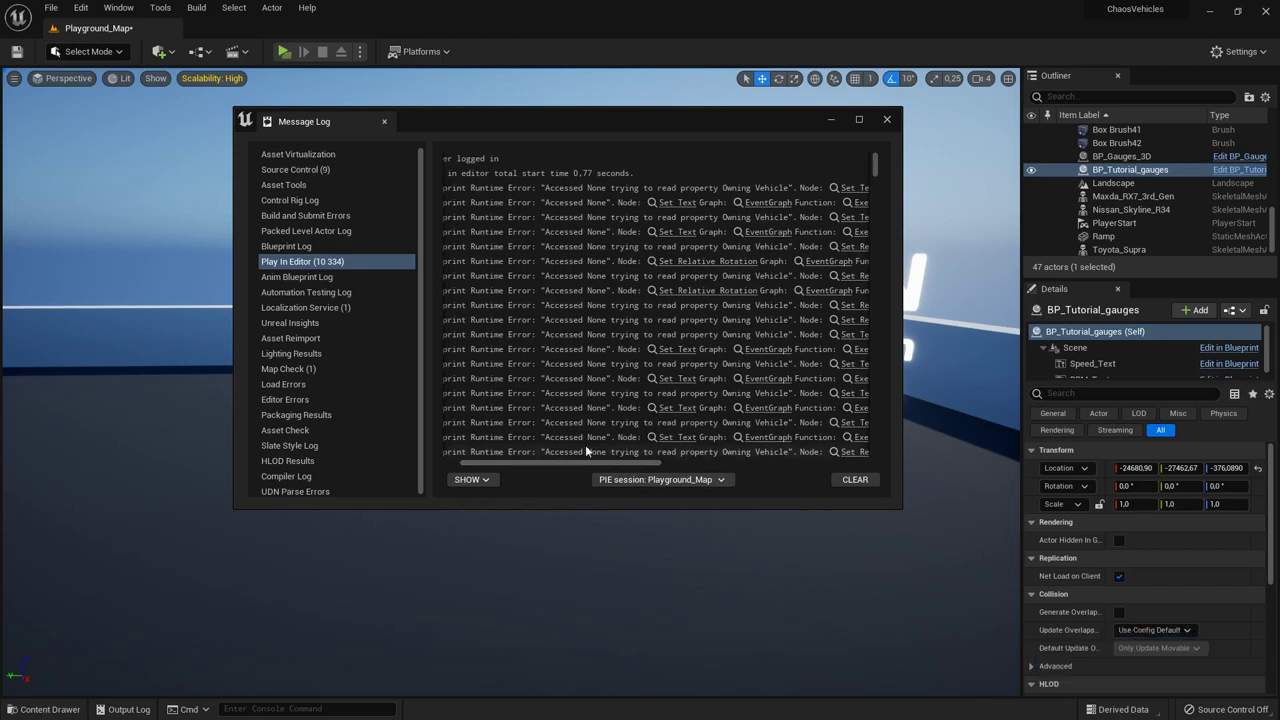
left_click(852, 479)
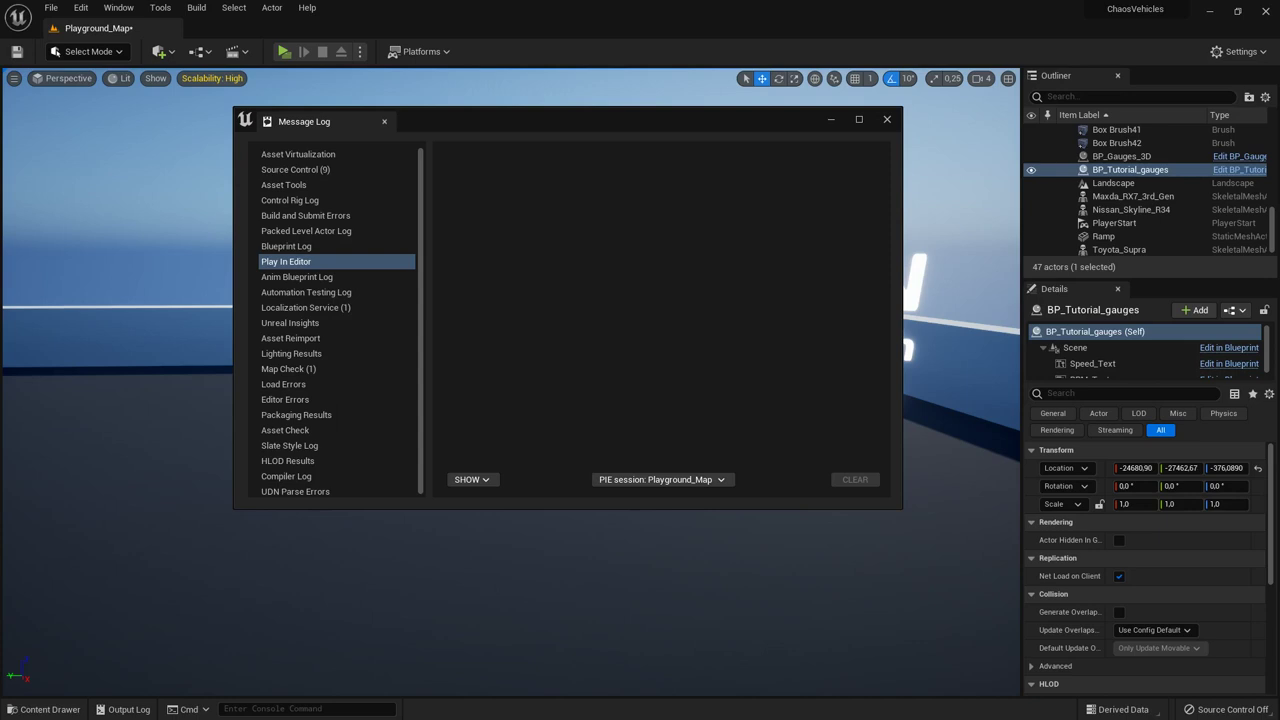
left_click(887, 120)
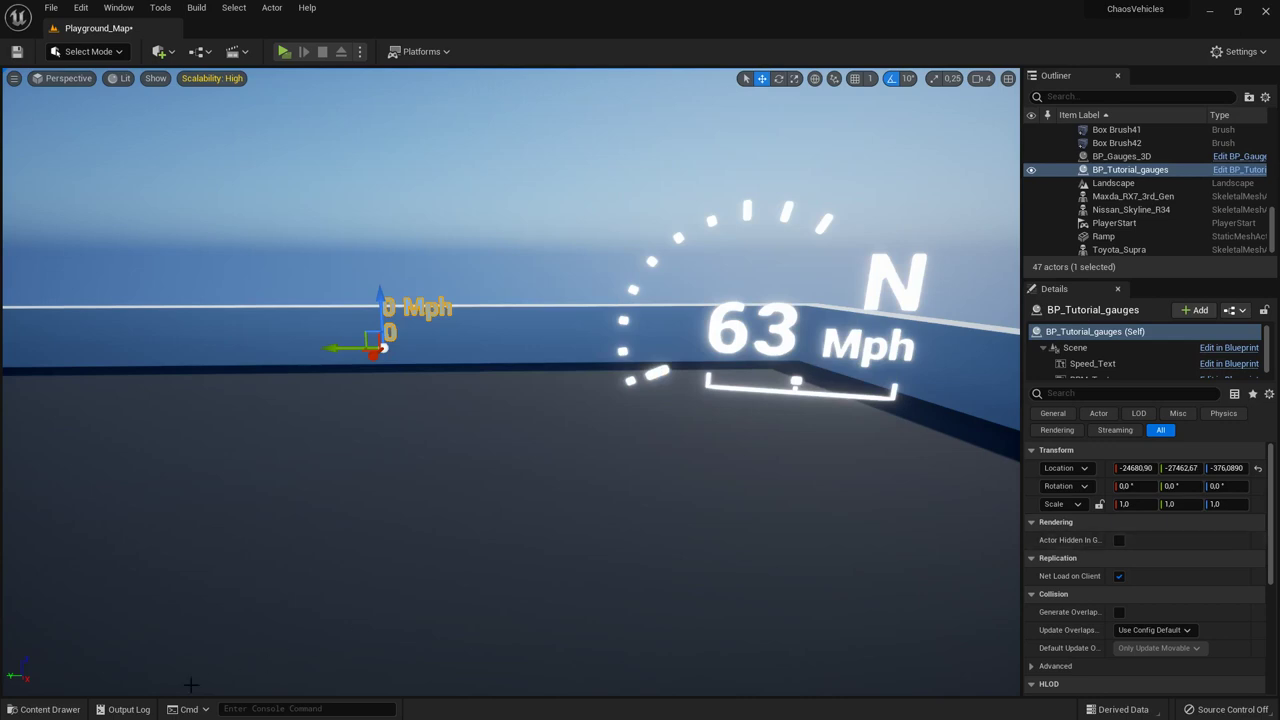
Step: Reopen the BP_Porsche911_tutorial blueprint from the Vehicles/Tutorial folder
left_click(42, 711)
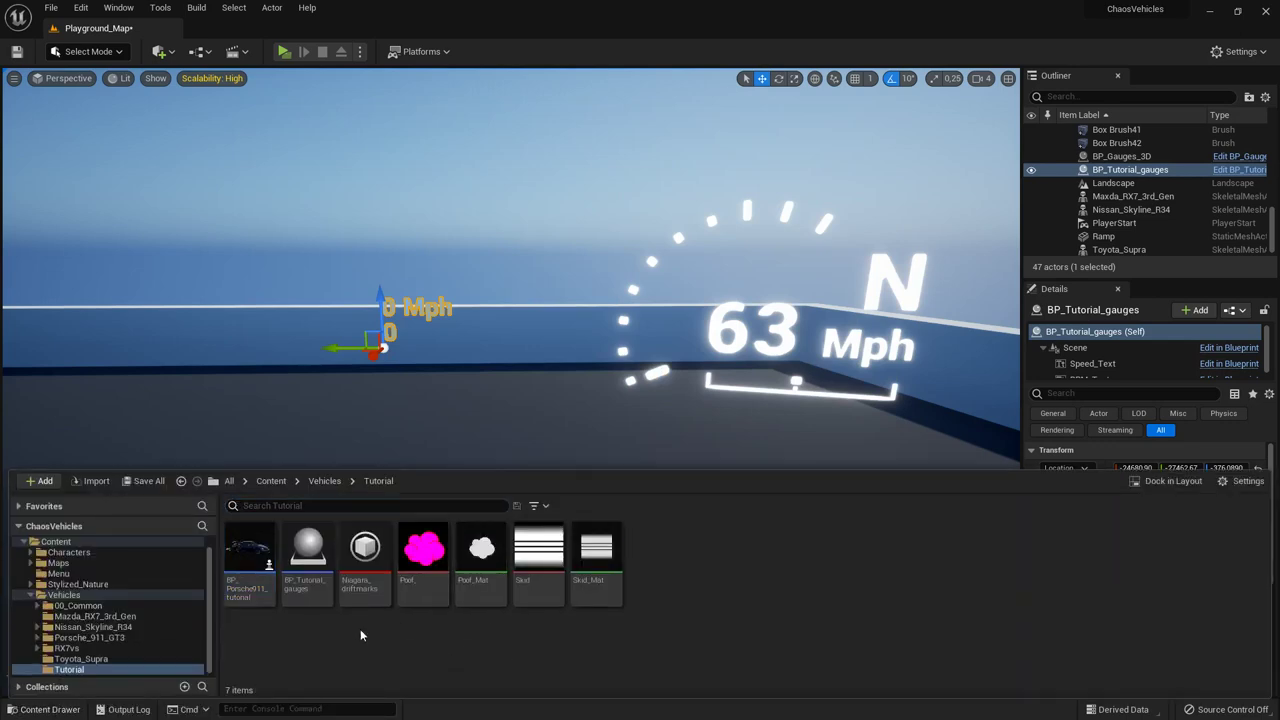
left_click(252, 585)
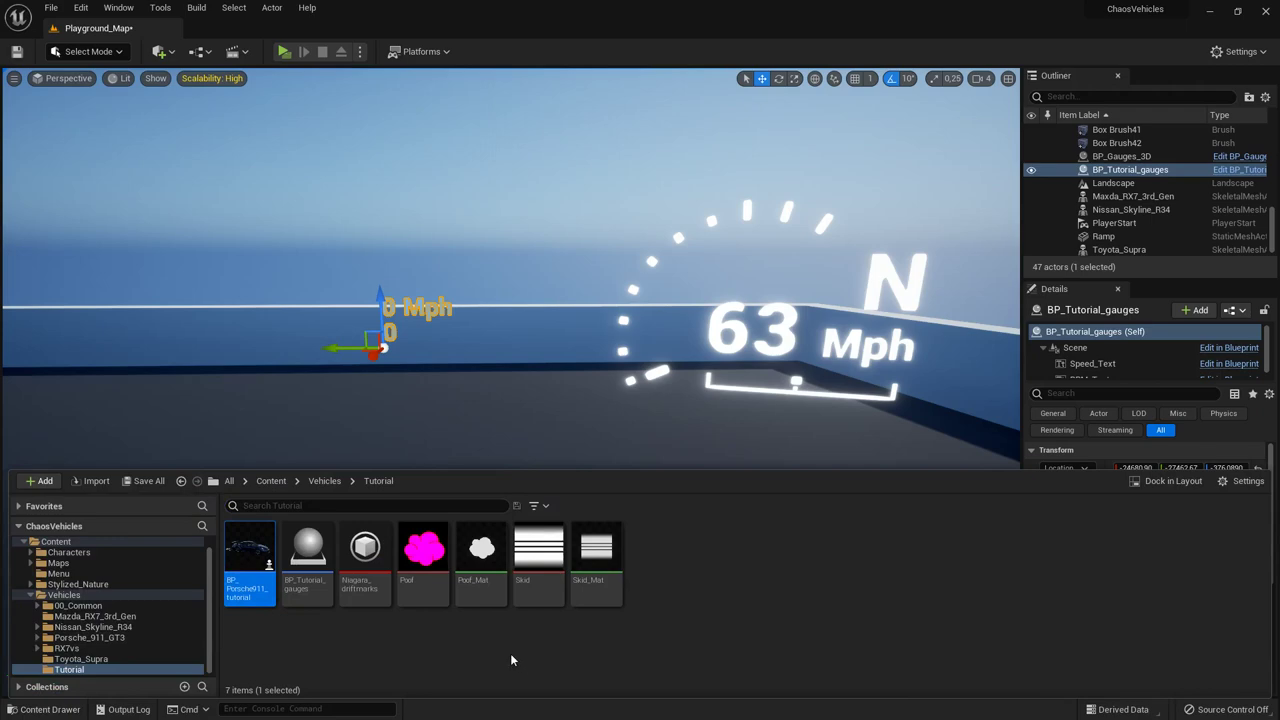
double_click(260, 565)
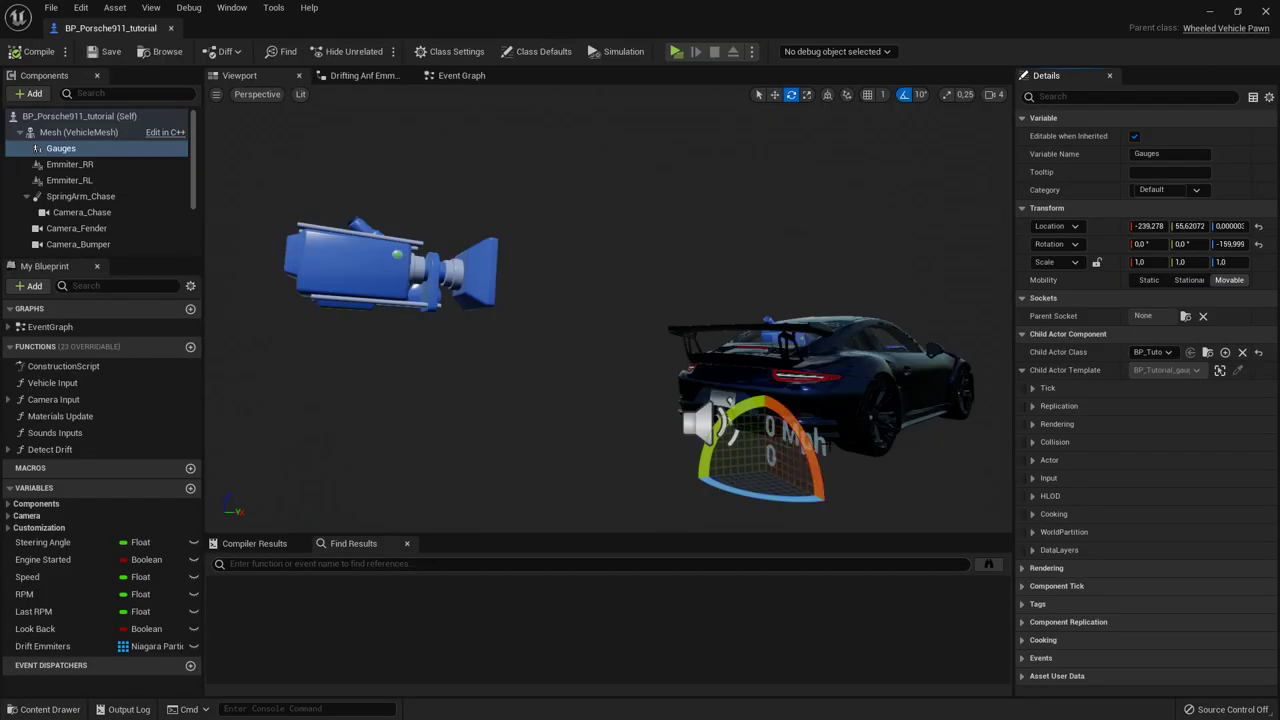
Step: Move the Gauges component upward beside the car's rear, to about X -262.8, Y 47.1, Z 70.5
right_click_drag(832, 440, 870, 474)
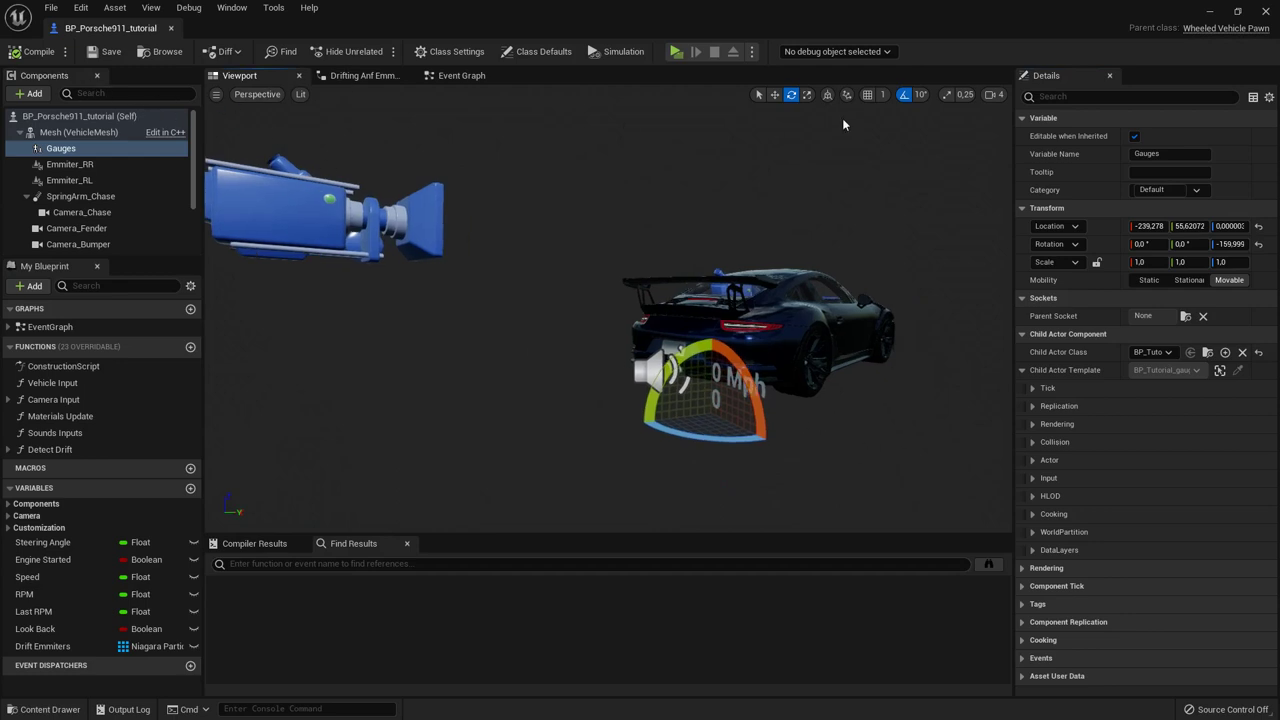
left_click(776, 95)
scroll(713, 365, "up", 3)
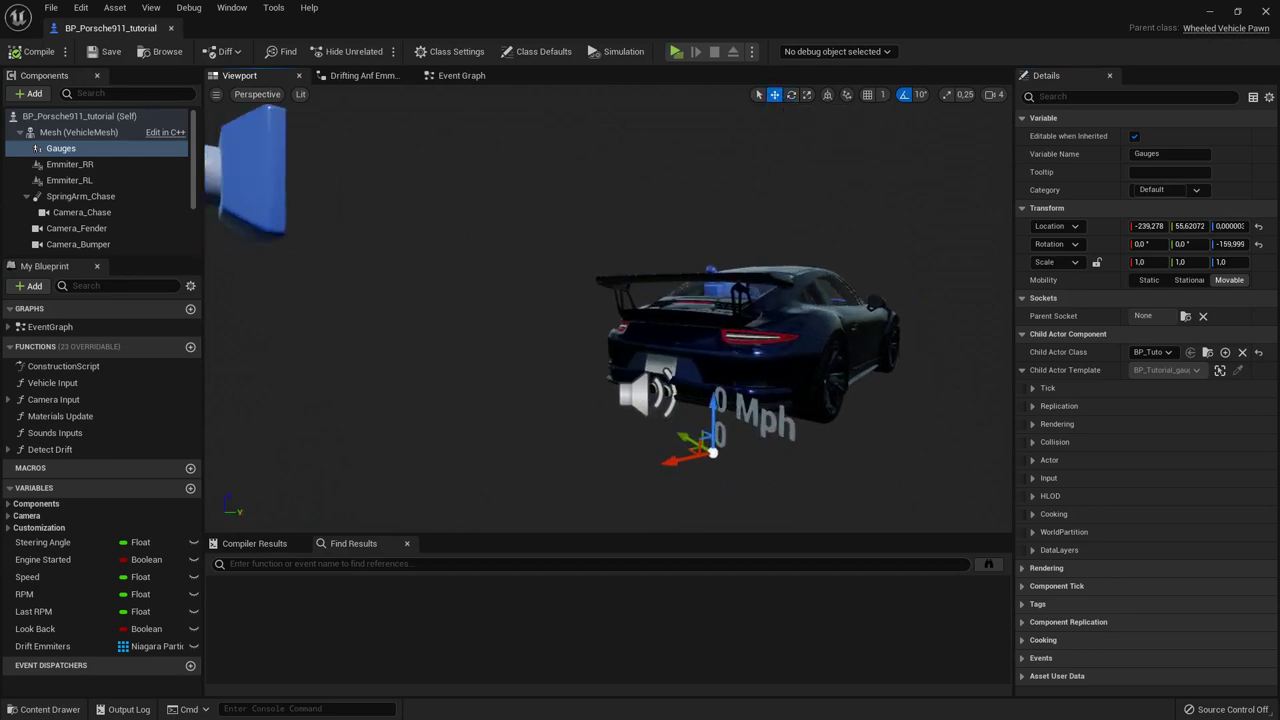
left_click_drag(718, 421, 682, 347)
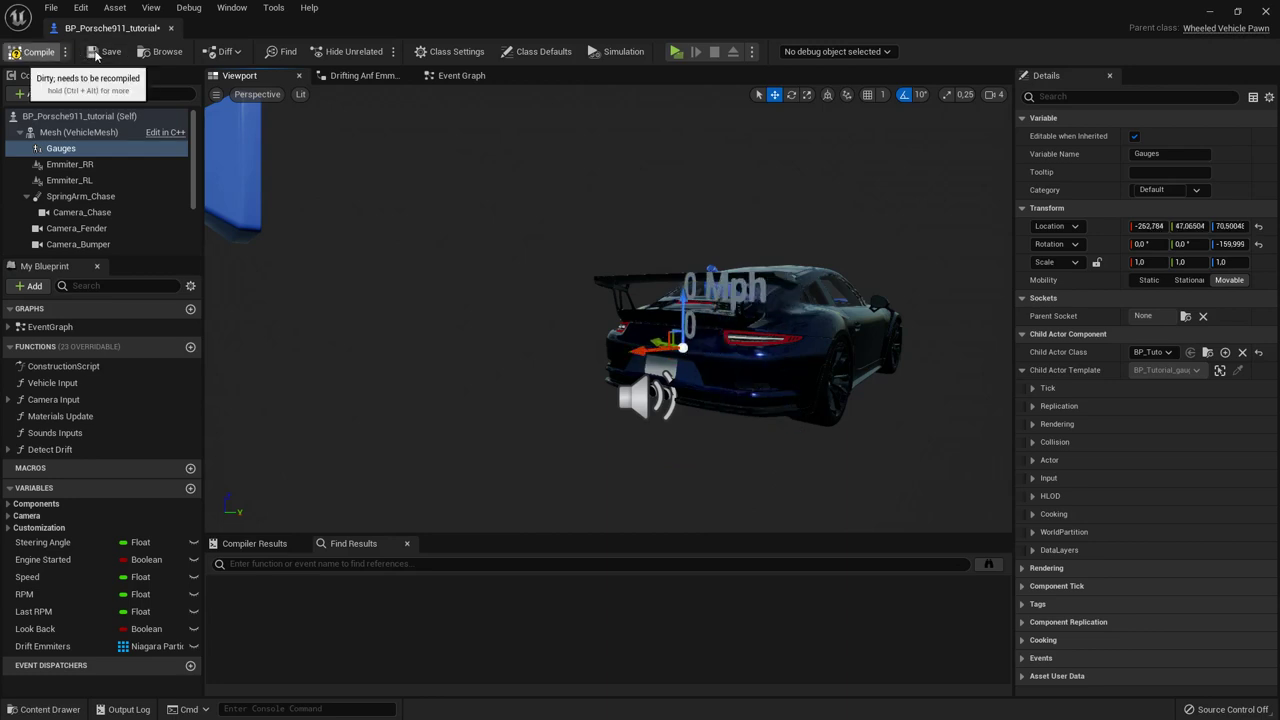
Step: Compile and save BP_Porsche911_tutorial and close its blueprint editor
left_click(36, 52)
left_click(106, 52)
mouse_move(612, 401)
right_mouse_down()
mouse_move(650, 408)
mouse_move(626, 412)
right_mouse_up()
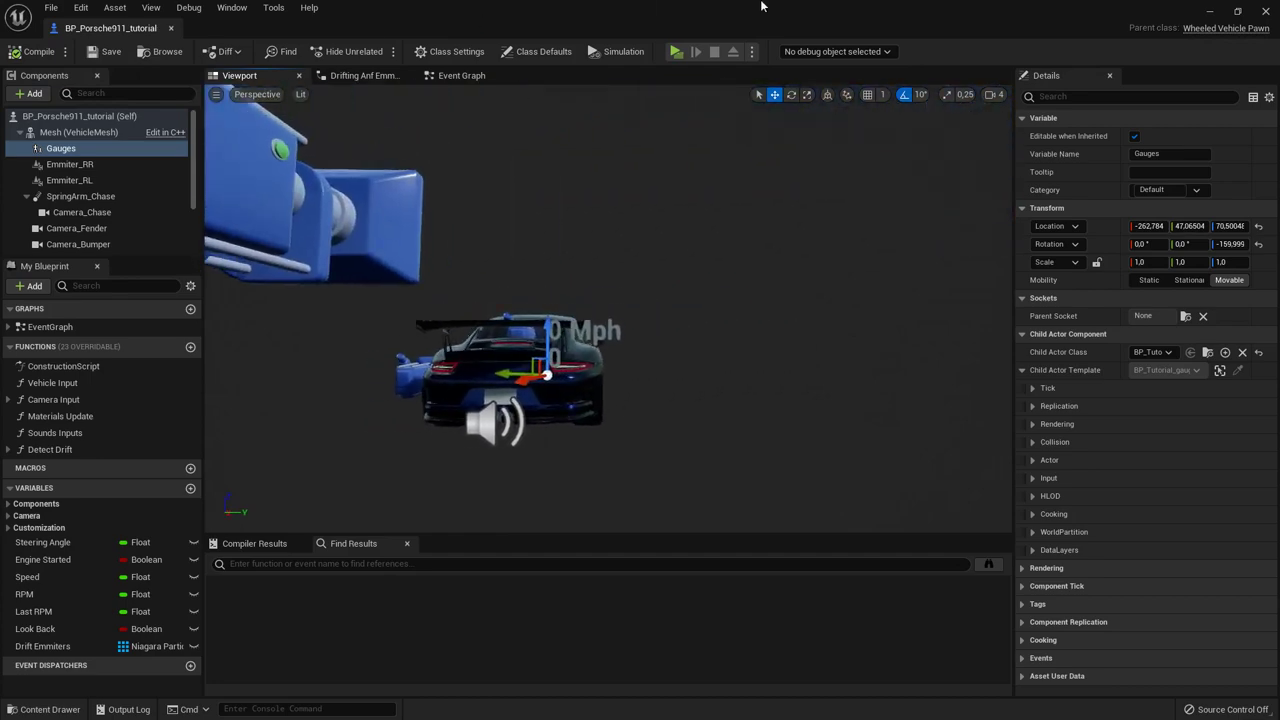
left_click(1261, 11)
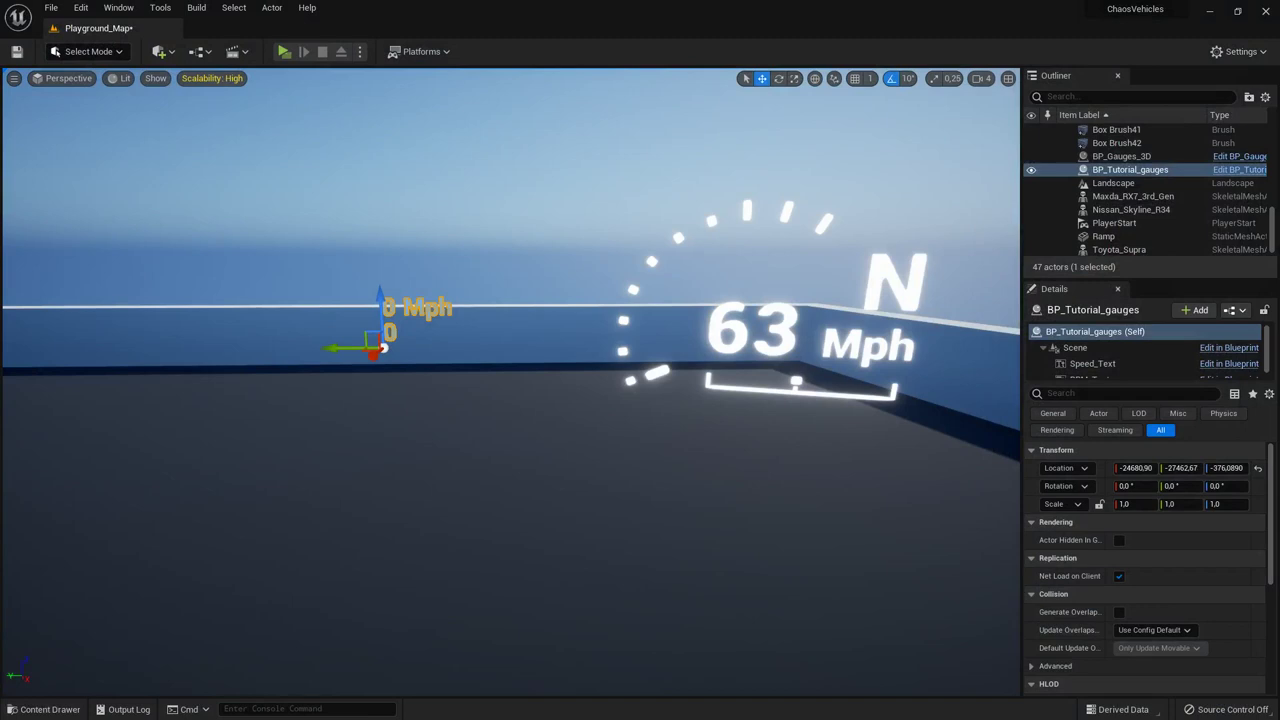
Step: Open the blueprint of the selected BP_Tutorial_gauges actor and show the Event BeginPlay and Event Tick logic in its Event Graph
key("ctrl+e")
left_click(455, 77)
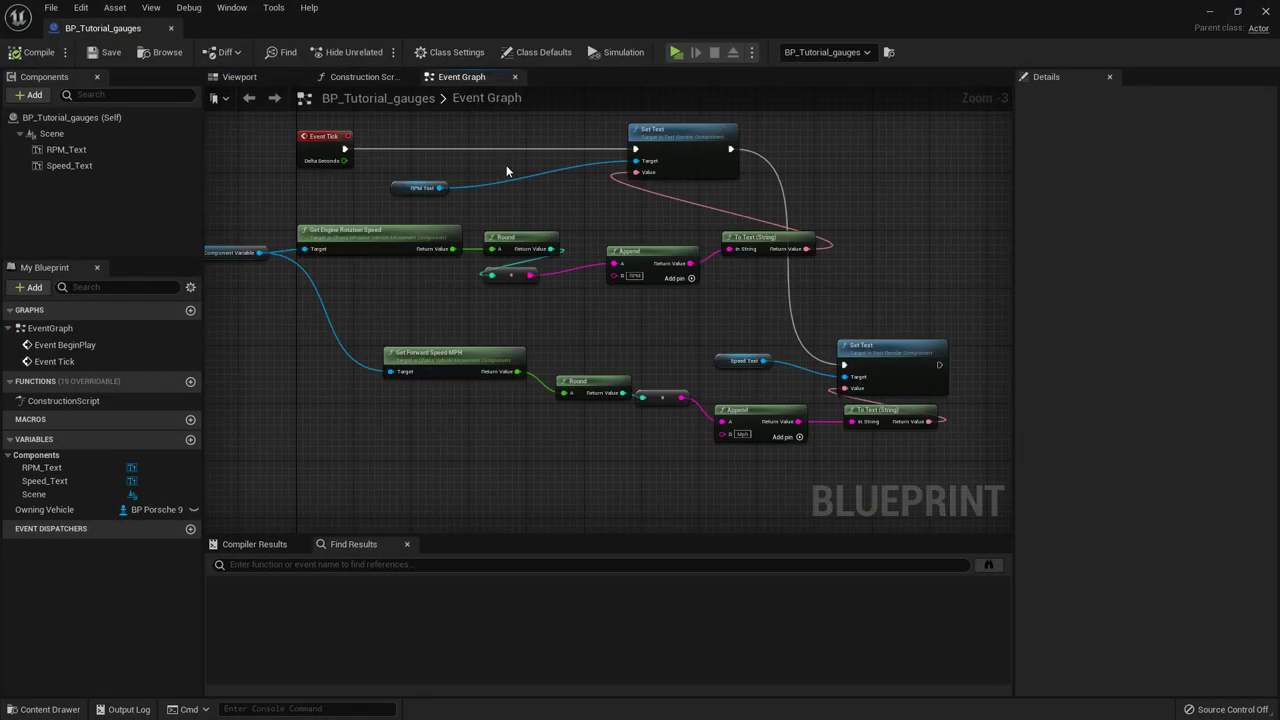
scroll(402, 226, "up", 3)
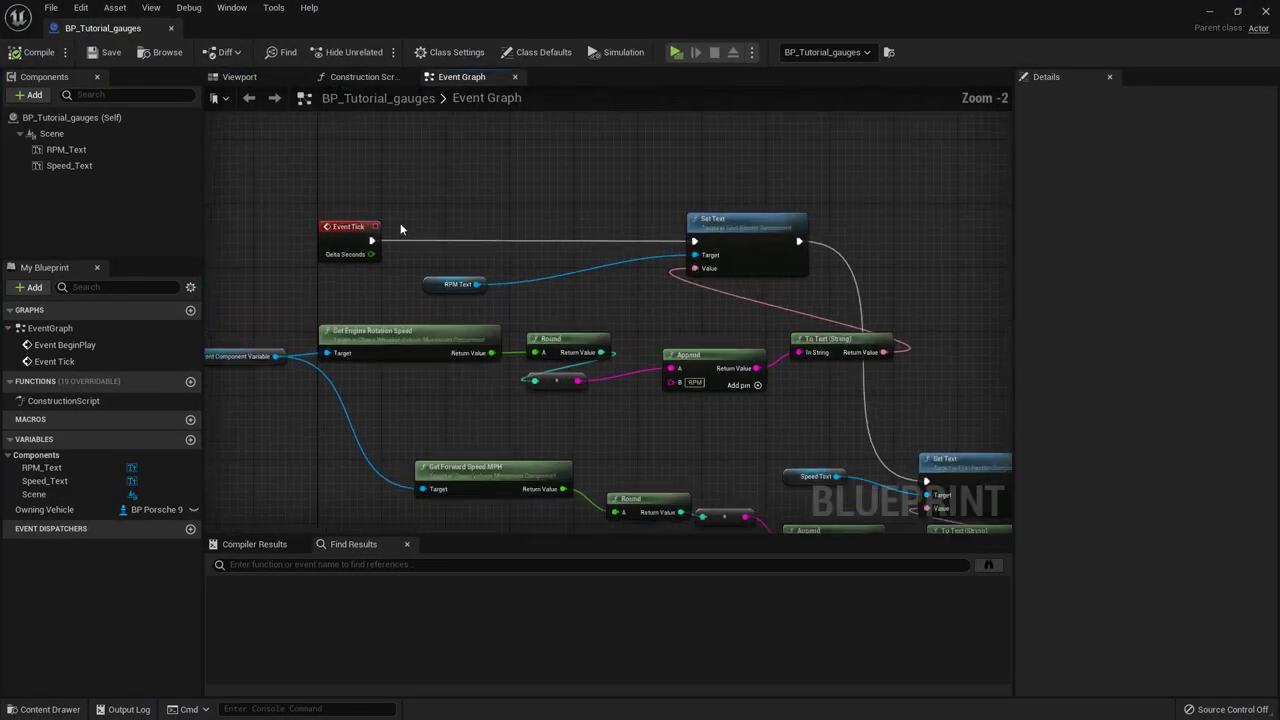
scroll(520, 349, "down", 2)
right_click_drag(534, 208, 563, 346)
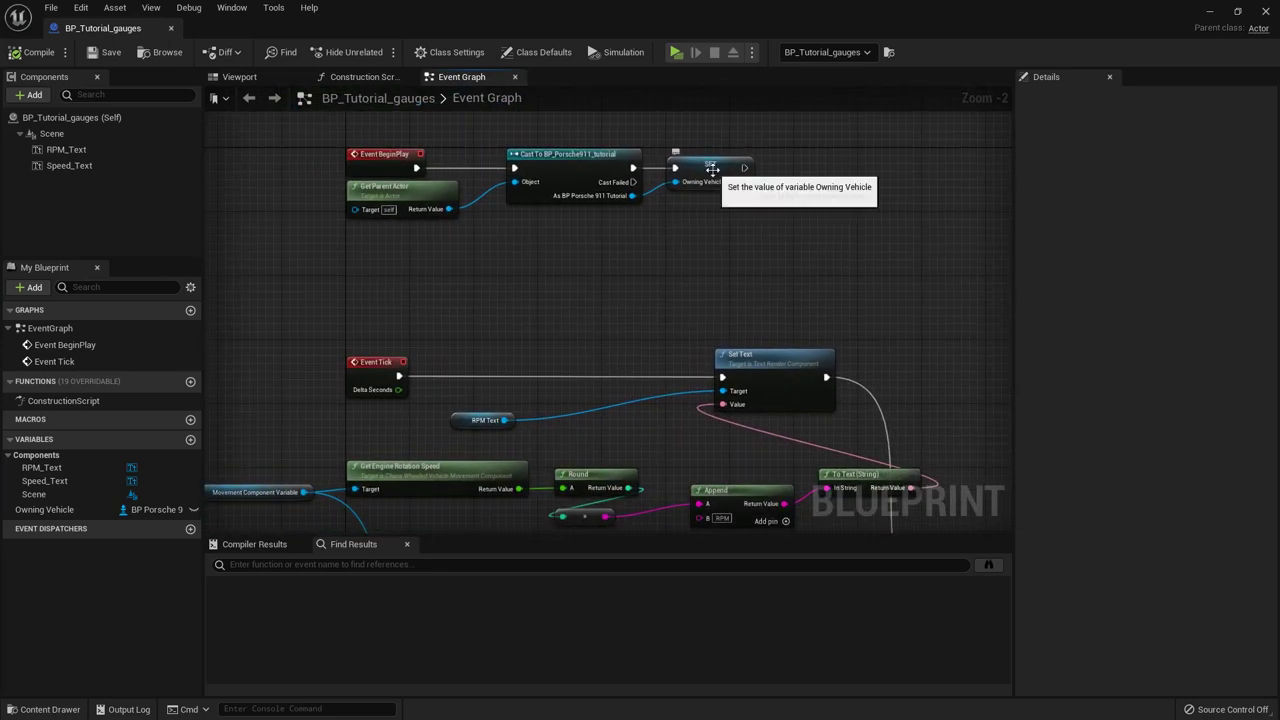
Step: Add an Owning Vehicle getter above Event Tick, and try the pure Is Valid function on it before removing that function node
left_click_drag(70, 508, 568, 319)
left_click(500, 347)
type("valid")
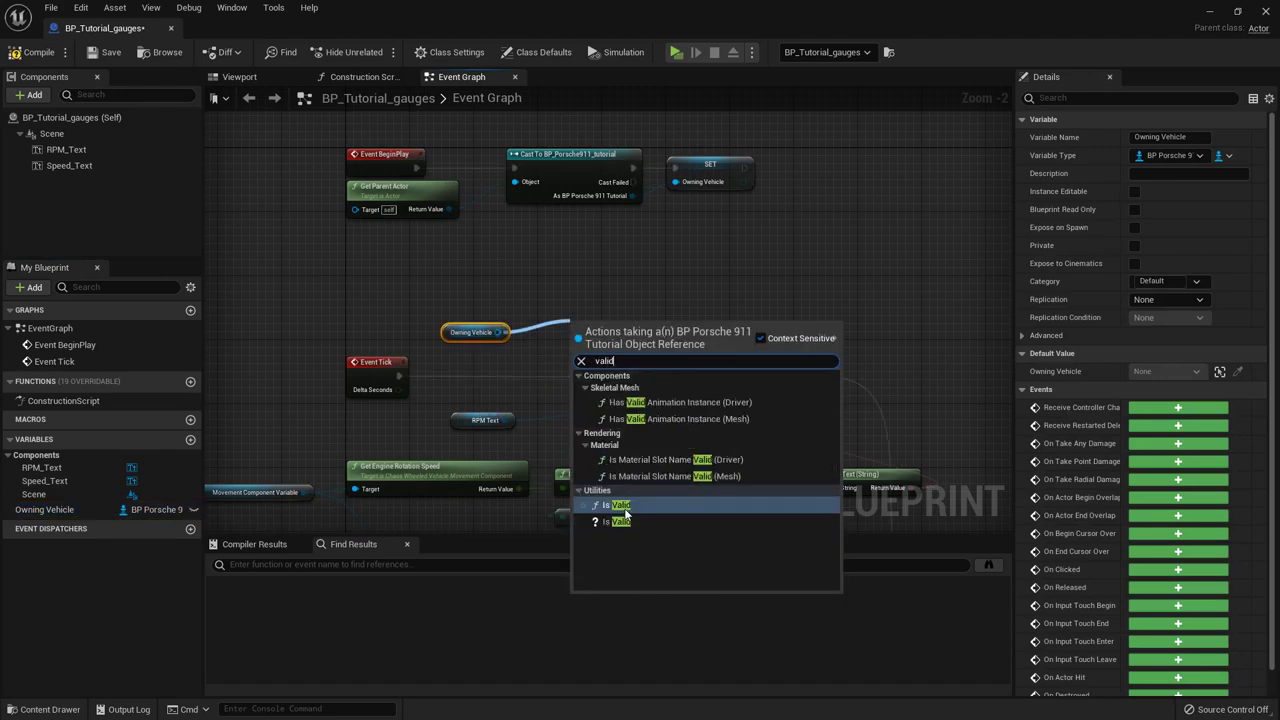
left_click(616, 505)
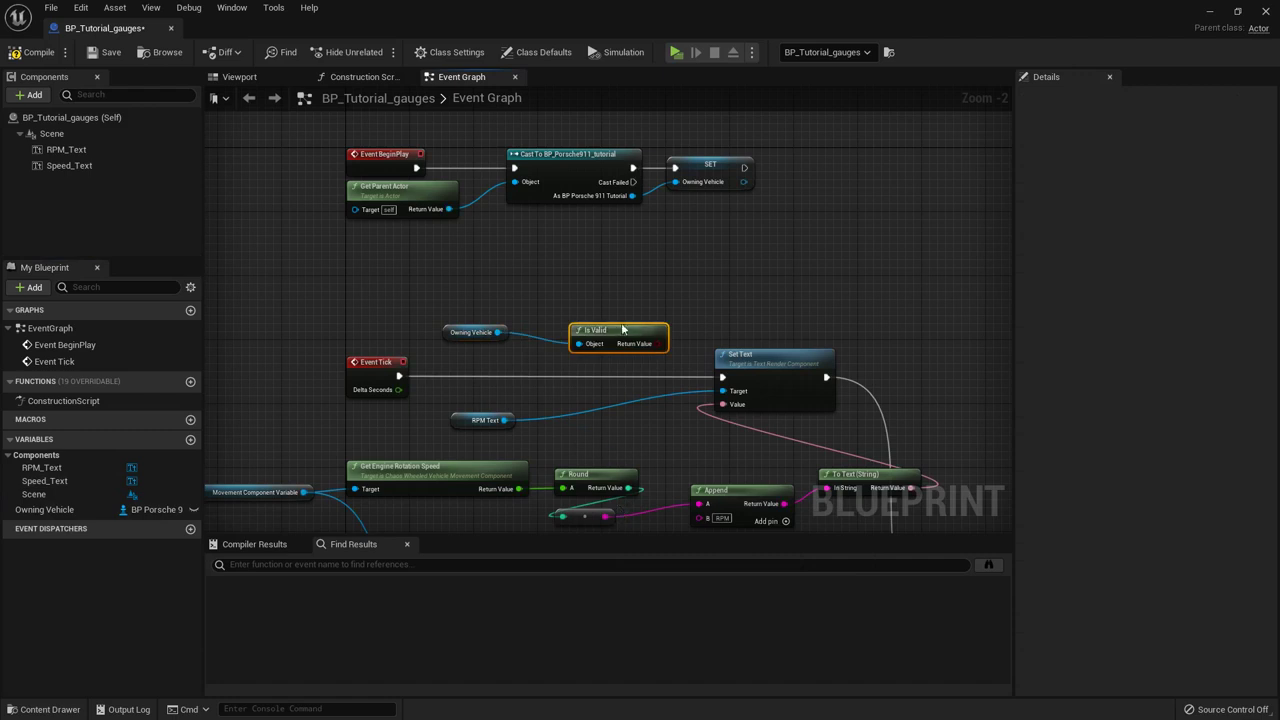
key("Delete")
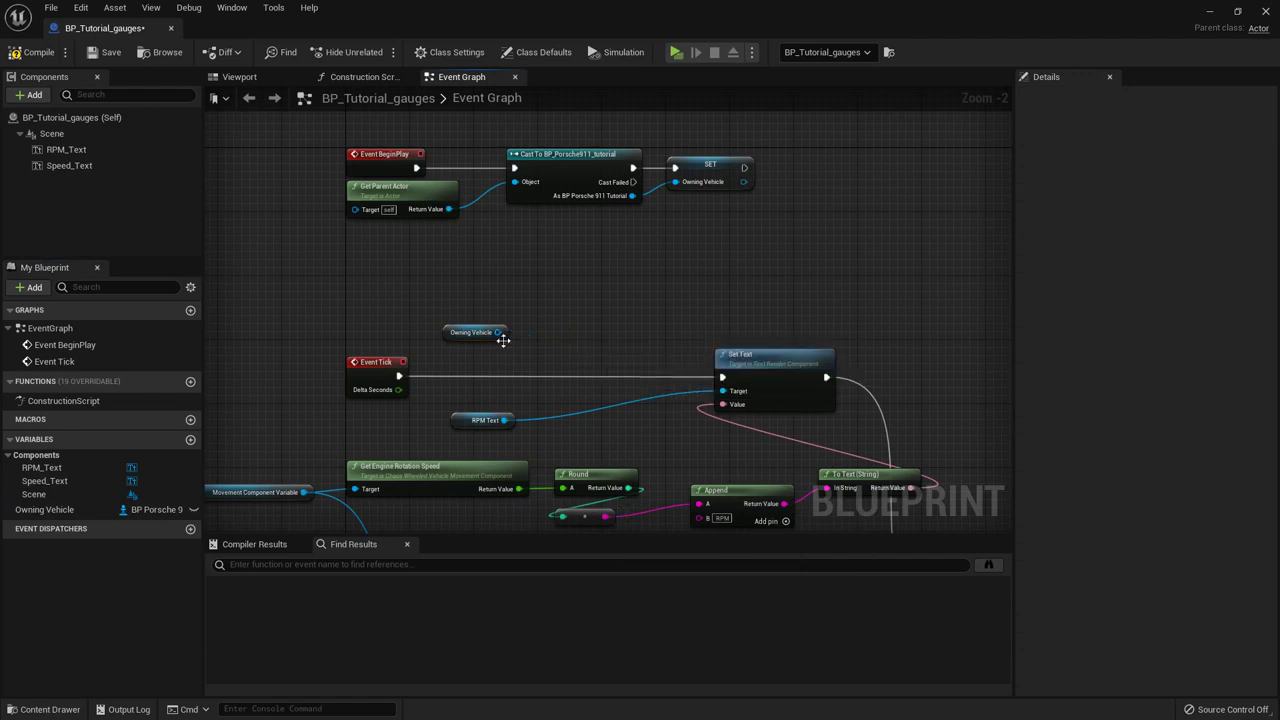
Step: Add an Is Valid check with execution pins from Owning Vehicle and wire it between Event Tick and the RPM Set Text node
left_click_drag(505, 333, 551, 331)
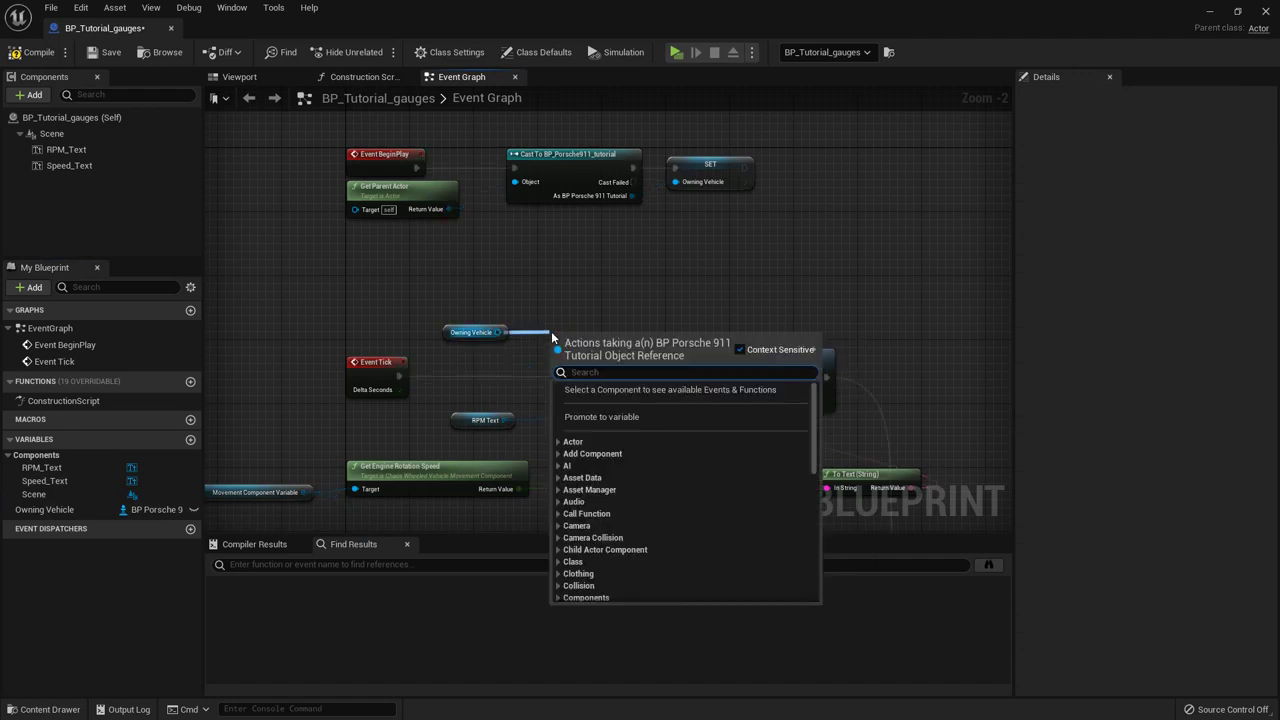
type("valid")
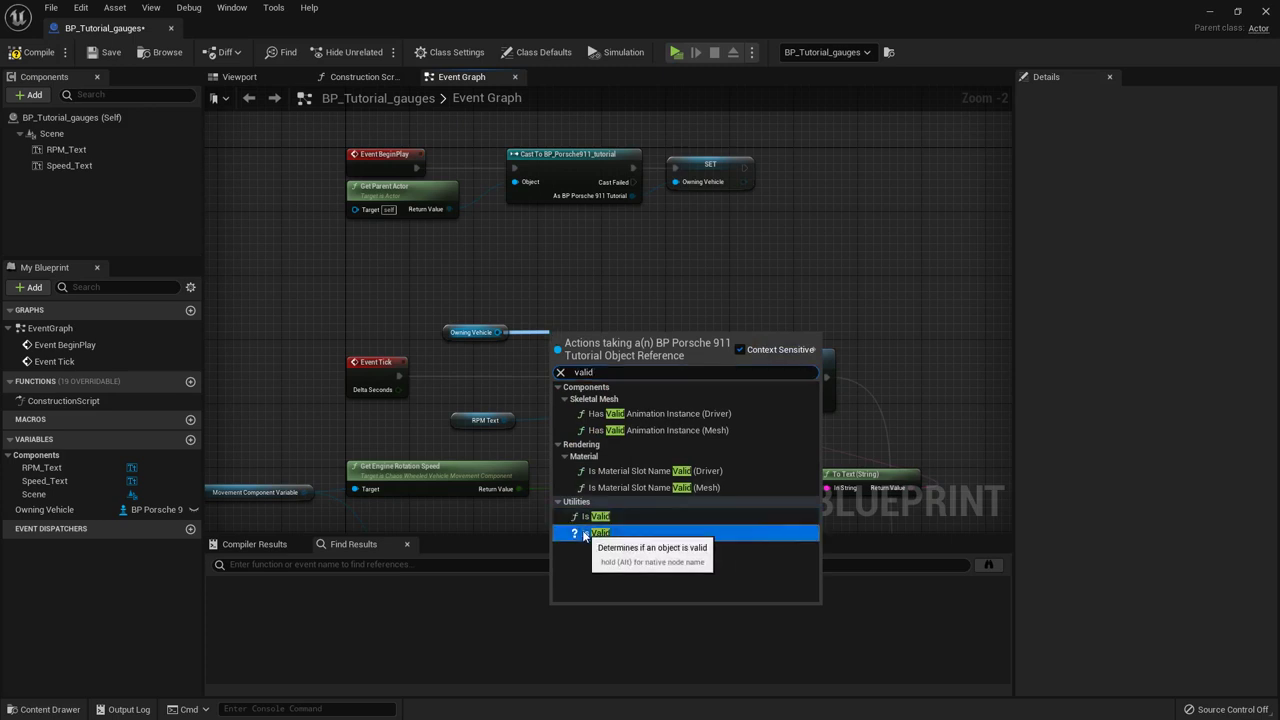
left_click(585, 535)
left_click_drag(401, 377, 557, 329)
left_click_drag(645, 328, 722, 377)
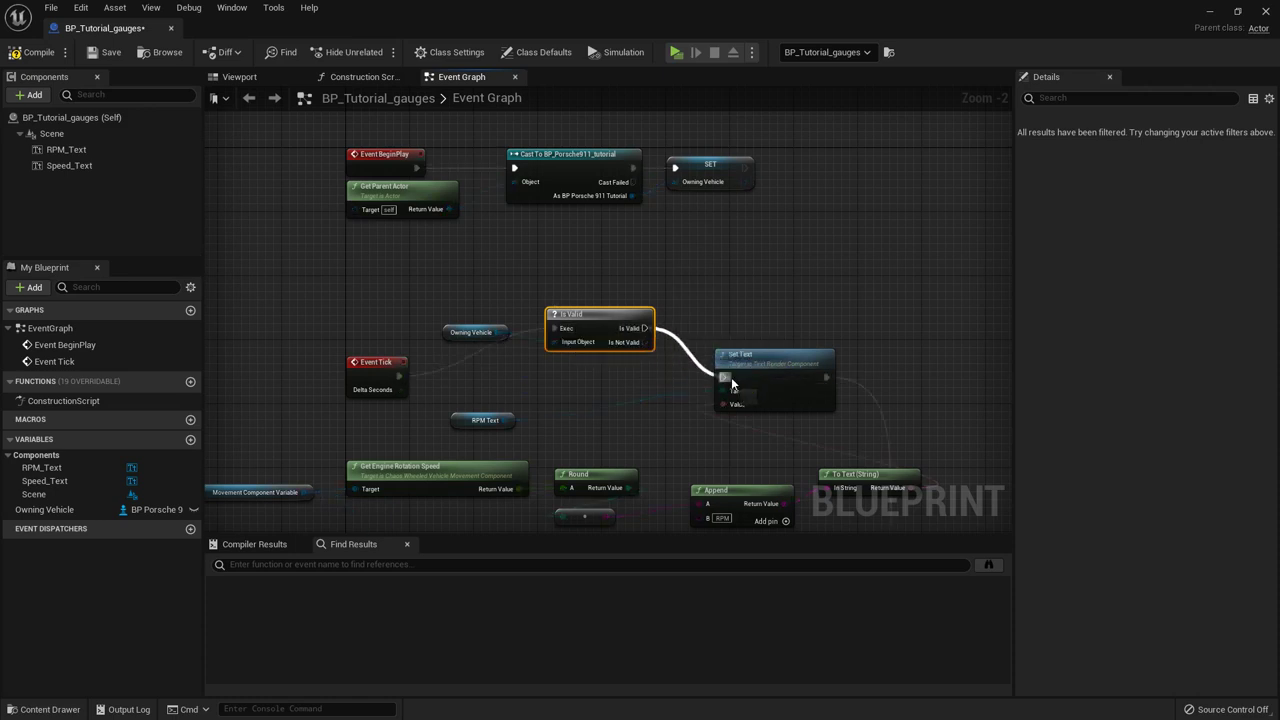
right_click_drag(620, 424, 606, 390)
left_click(606, 390)
scroll(606, 390, "down", 2)
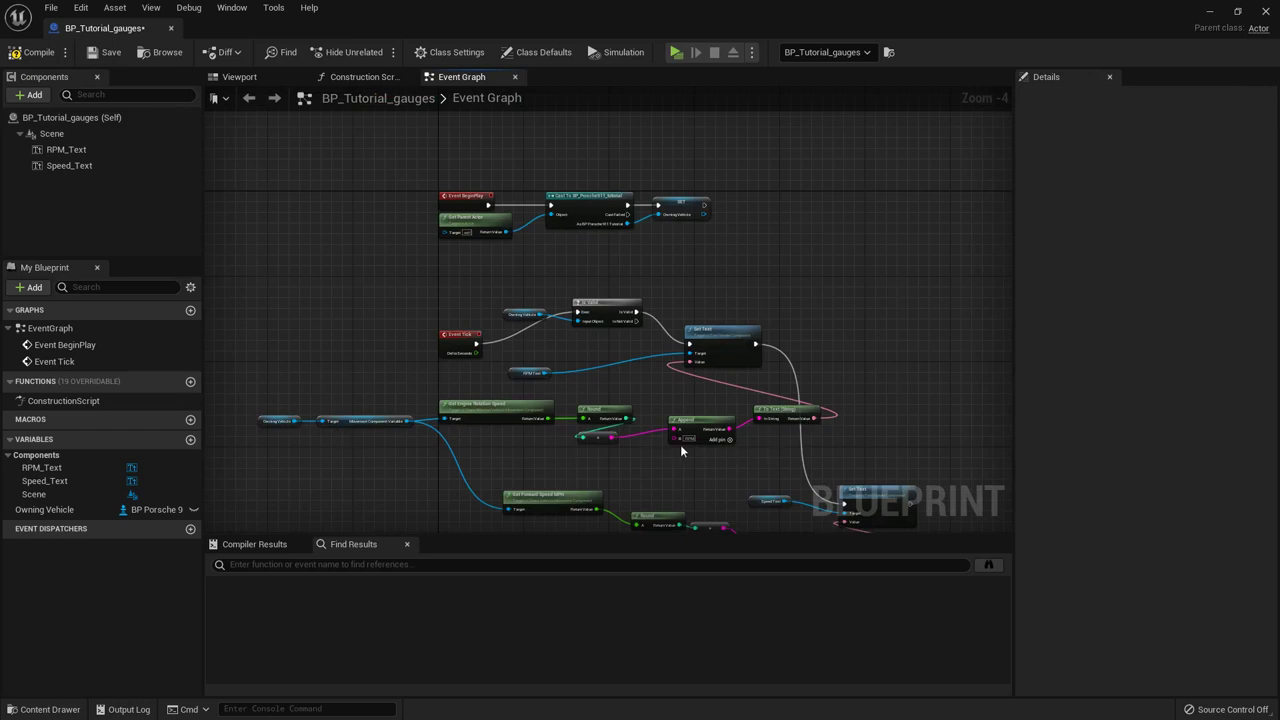
scroll(666, 284, "up", 2)
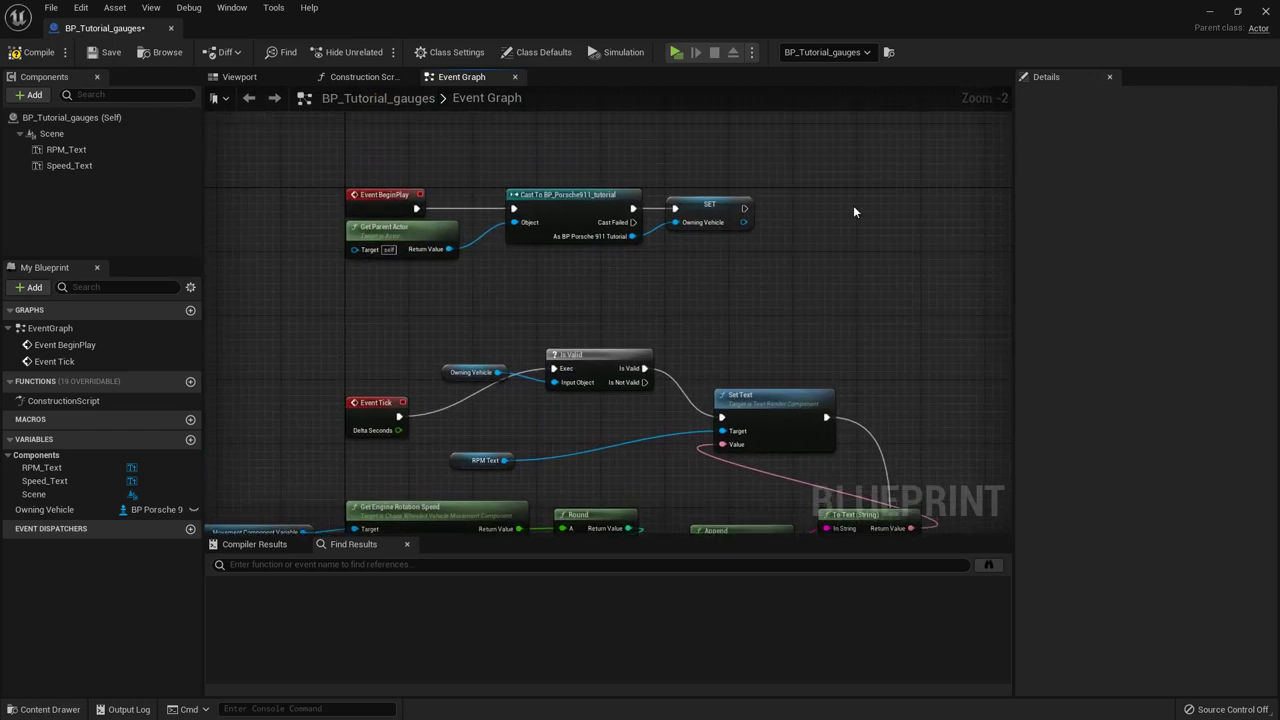
Step: Tidy the graph by placing Owning Vehicle below Event Tick, Is Valid in line beside it, and RPM Text slightly further right
left_click_drag(451, 377, 357, 458)
left_click_drag(601, 372, 511, 420)
right_click_drag(655, 477, 762, 354)
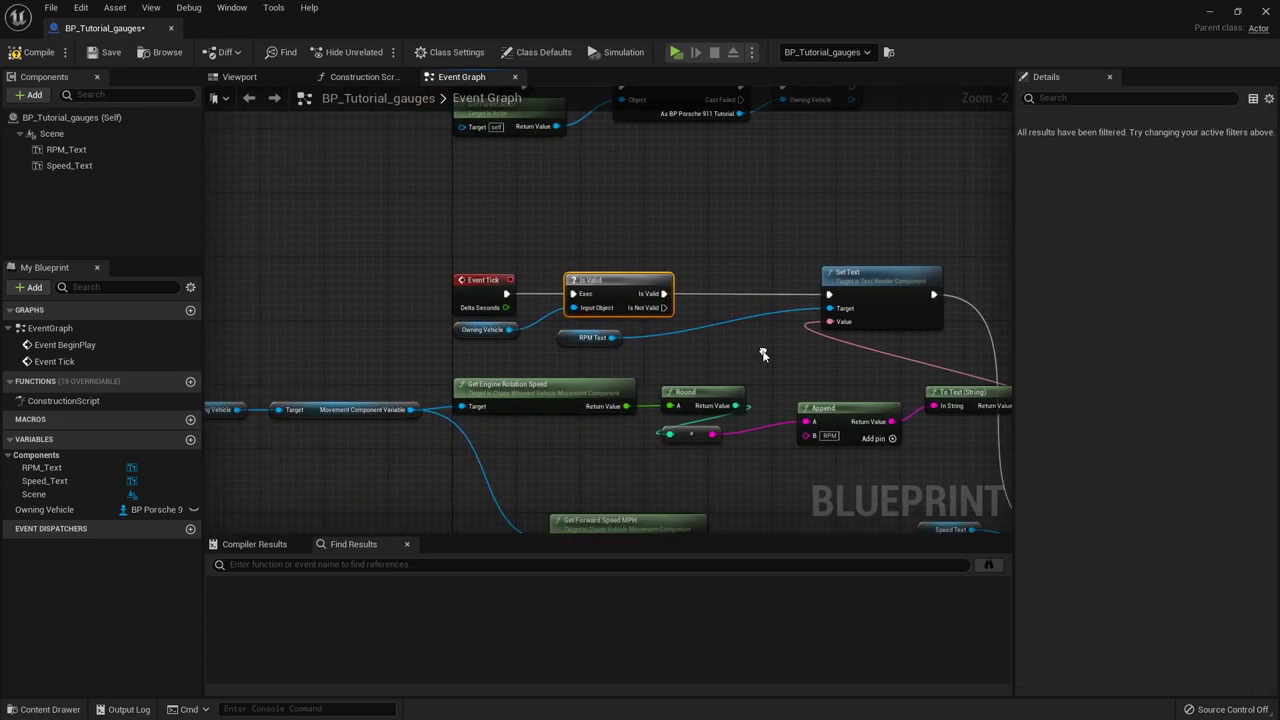
left_click(428, 355)
right_click_drag(408, 371, 364, 376)
scroll(364, 376, "down", 1)
left_click_drag(501, 351, 542, 351)
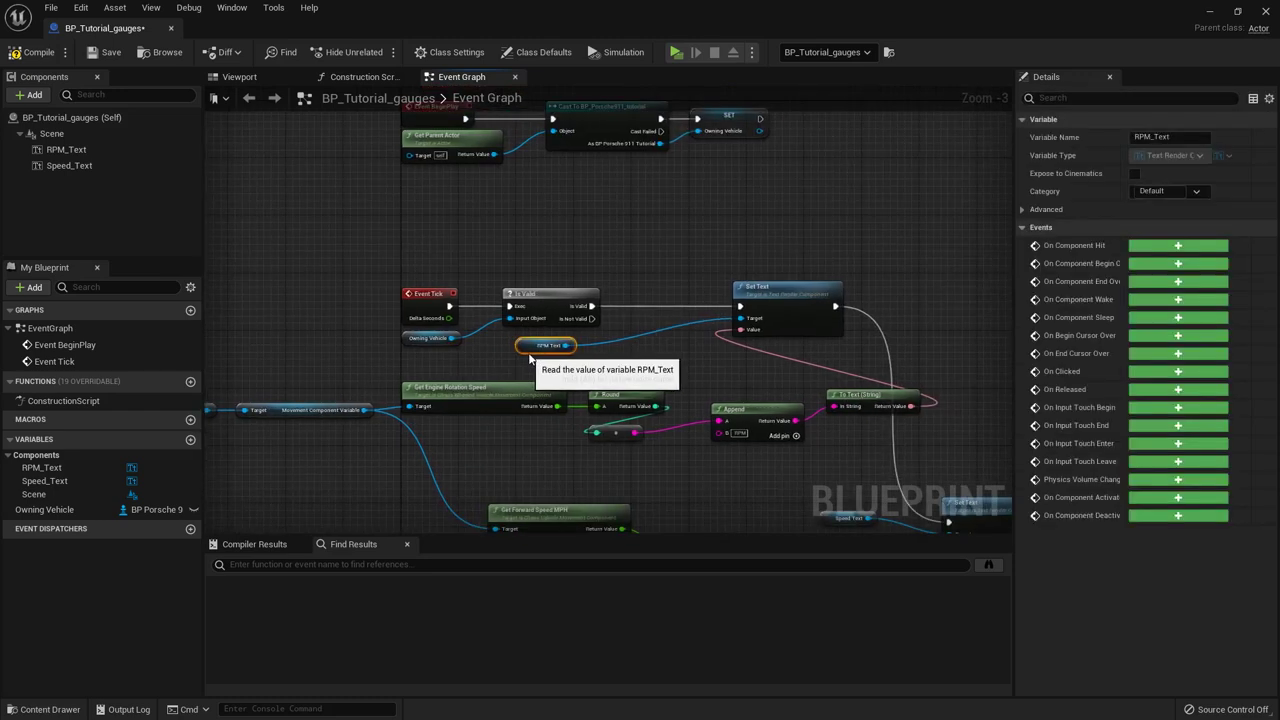
left_click(695, 359)
right_click_drag(487, 352, 563, 329)
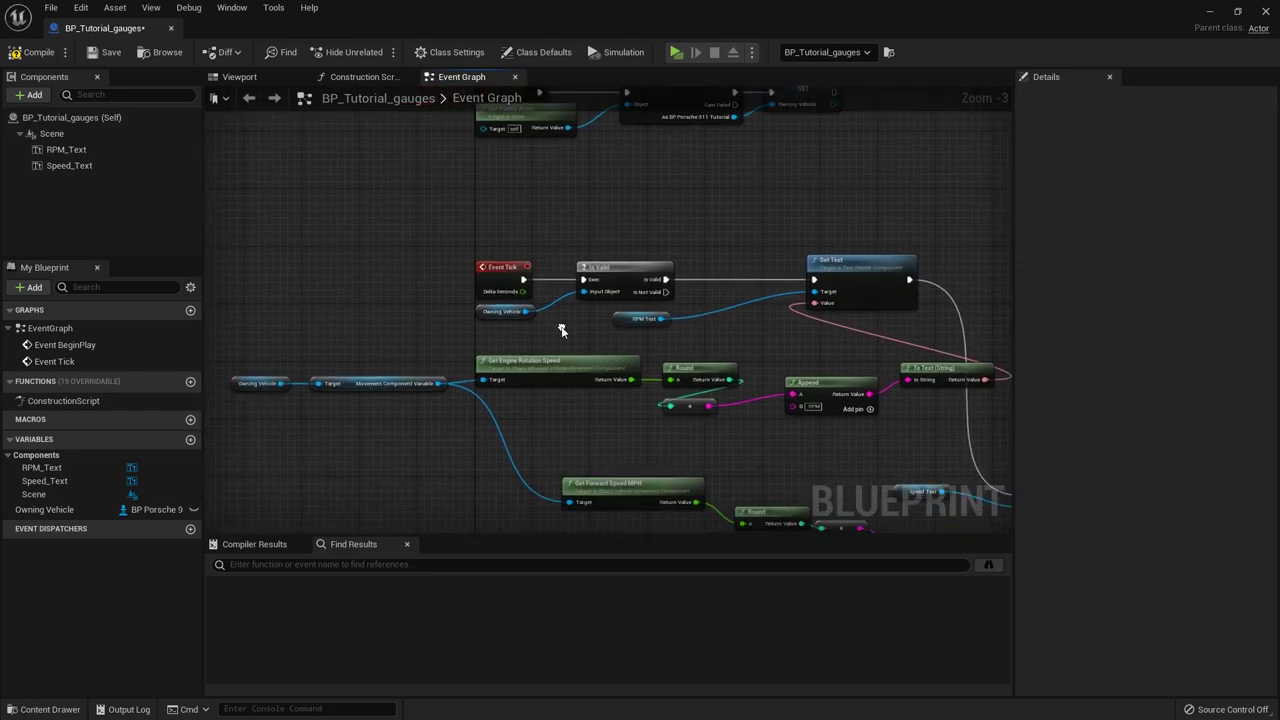
scroll(541, 348, "up", 1)
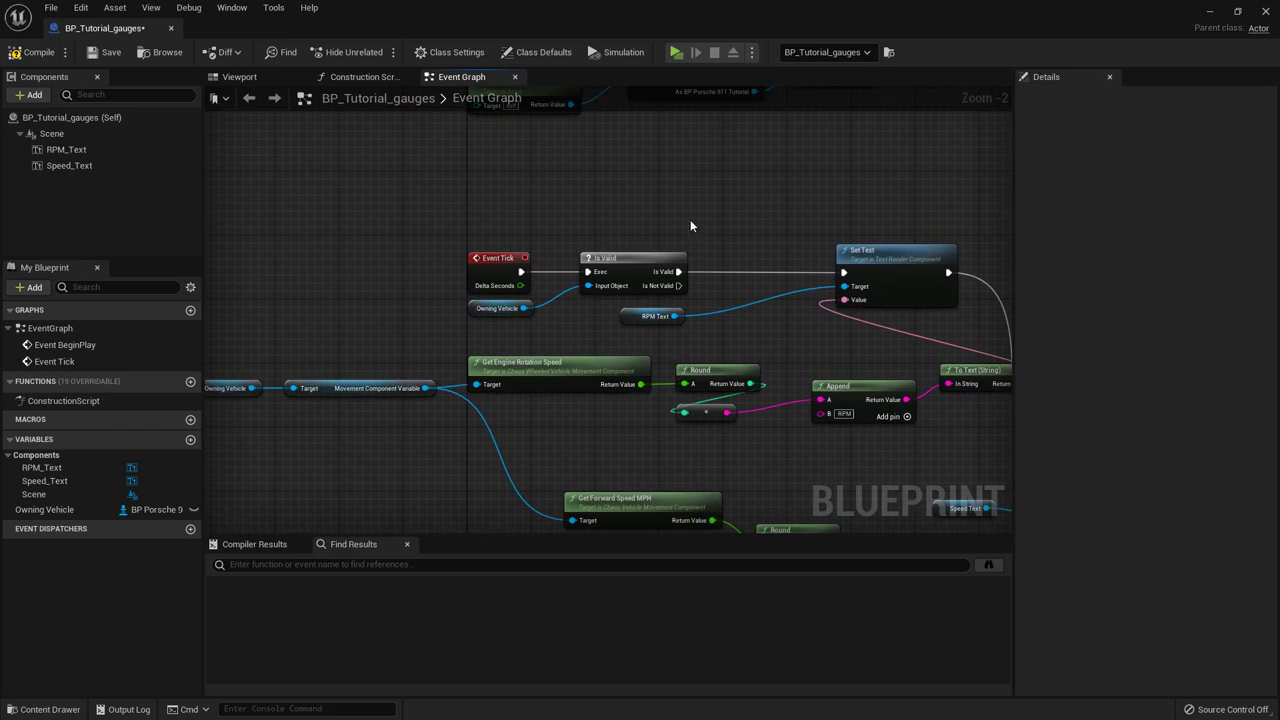
right_click_drag(595, 416, 570, 473)
right_click_drag(568, 381, 658, 337)
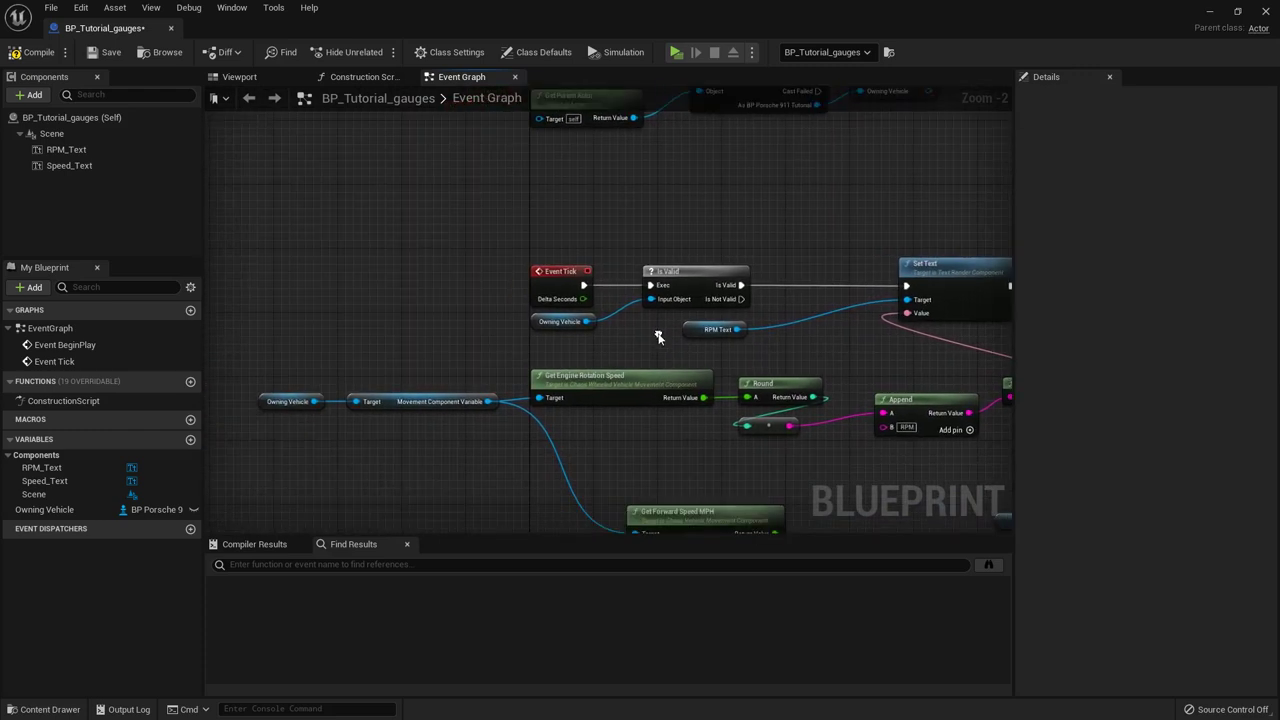
left_click_drag(389, 372, 421, 368)
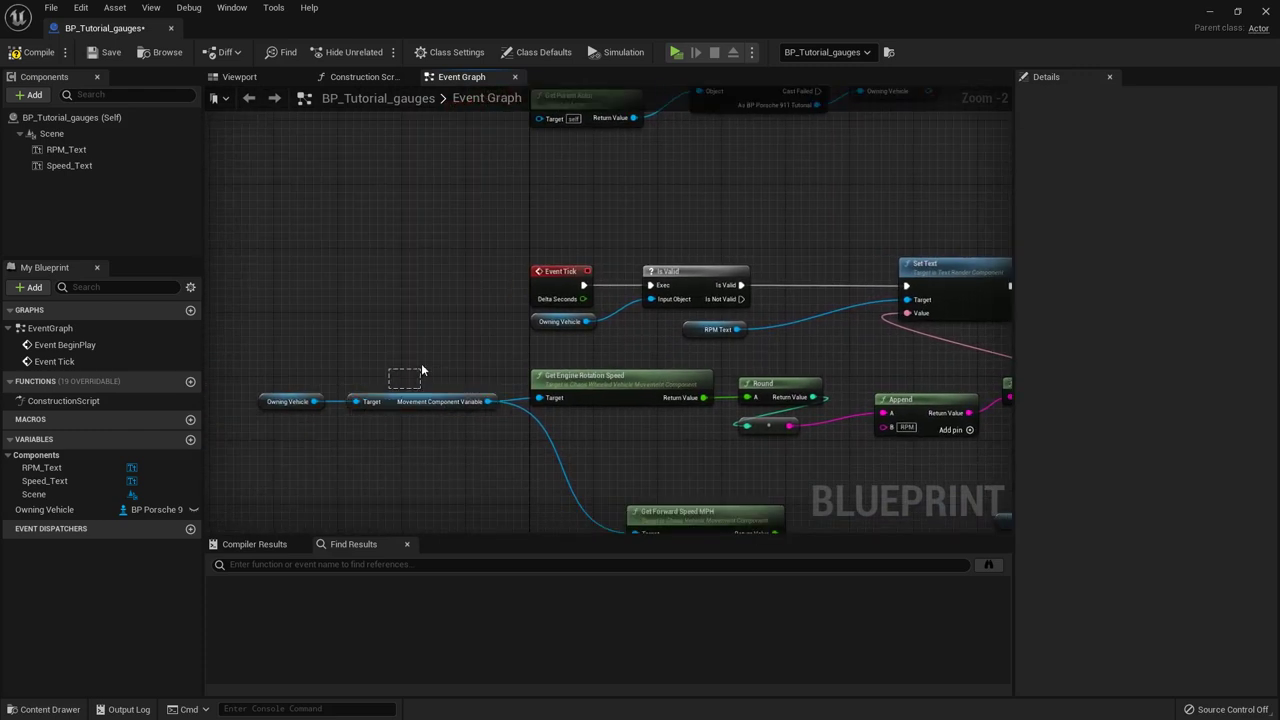
left_click_drag(436, 444, 437, 446)
left_click(442, 446)
Step: Connect Movement Component Variable to Is Valid's Input Object and delete the Owning Vehicle getter below Event Tick
right_click_drag(588, 446, 490, 456)
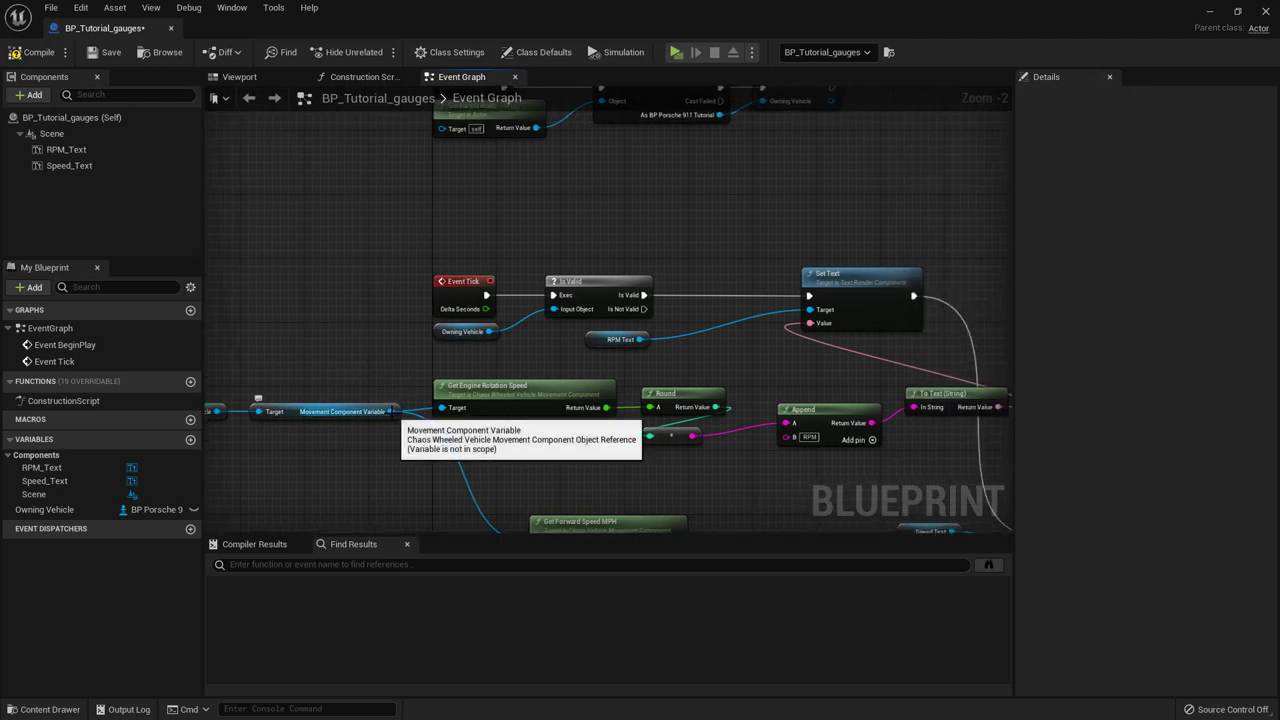
left_click_drag(390, 411, 543, 325)
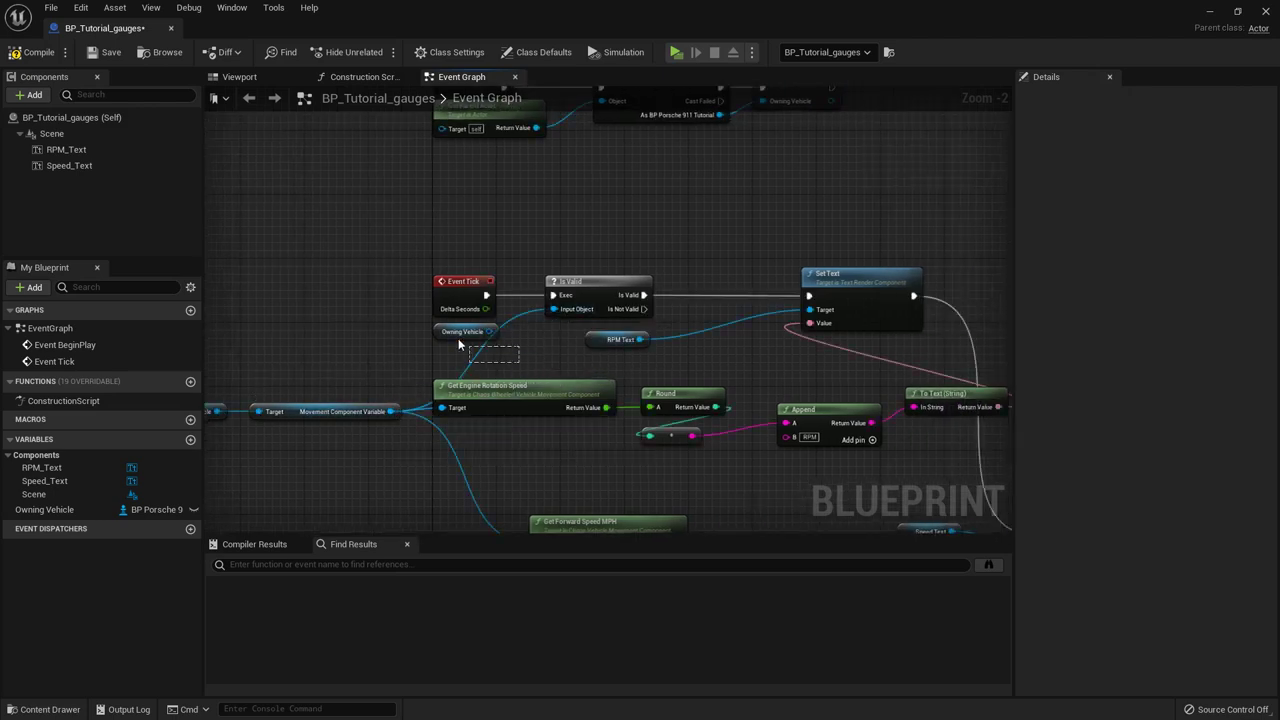
left_click_drag(458, 340, 455, 338)
key("Delete")
scroll(554, 364, "down", 1)
right_click_drag(554, 364, 597, 330)
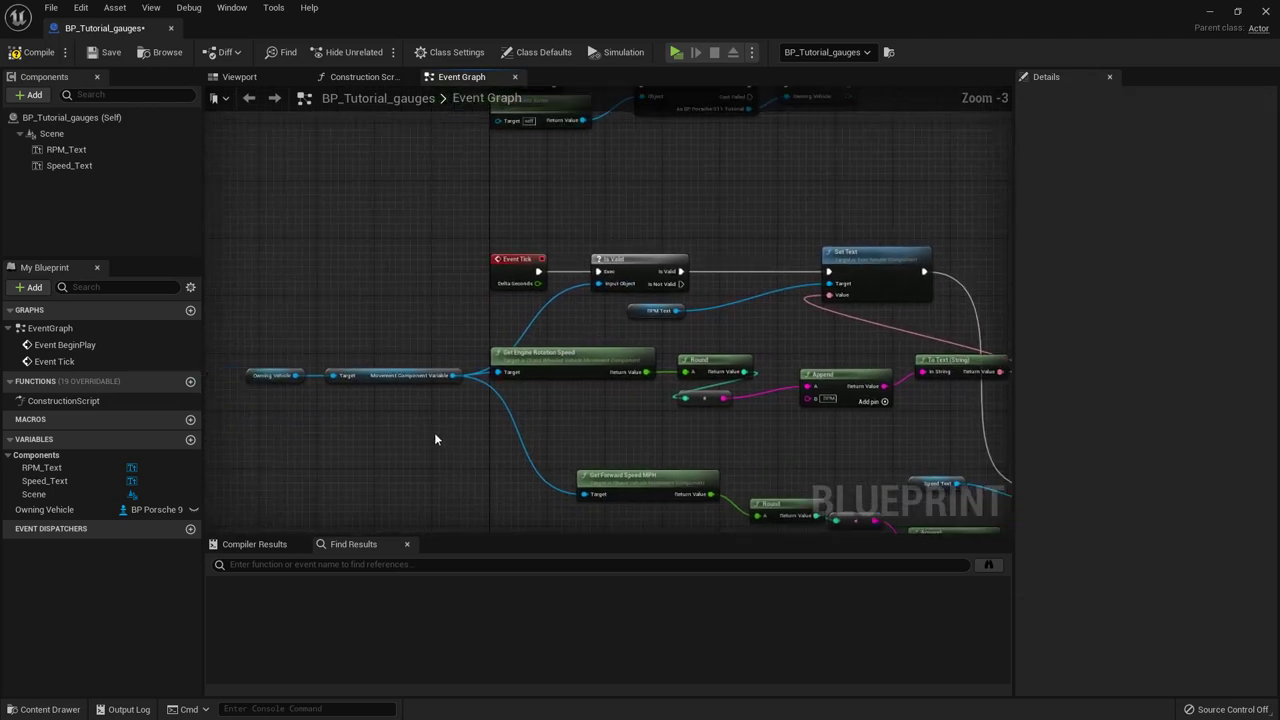
Step: Nudge the remaining Owning Vehicle and Movement Component Variable nodes together up and slightly left
left_click_drag(434, 434, 261, 357)
key("Up")
key("Up")
key("Up")
key("Up")
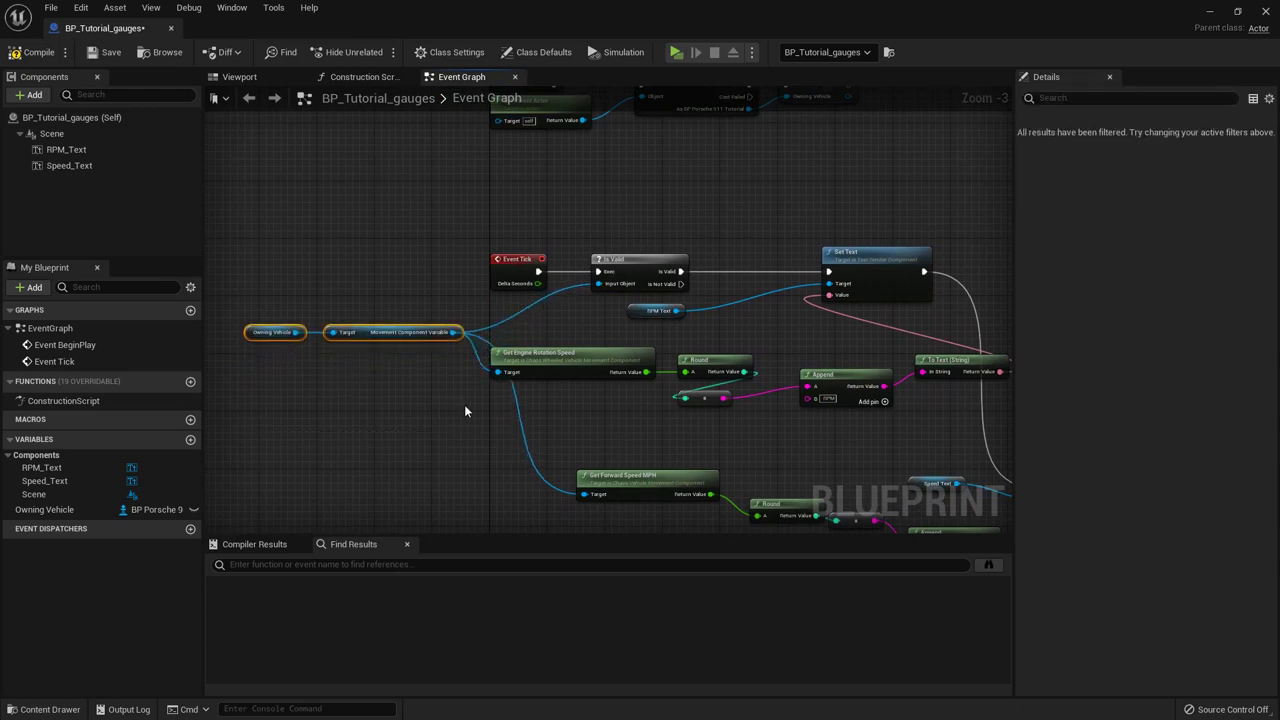
key("Up")
key("Left")
key("Left")
left_click(538, 407)
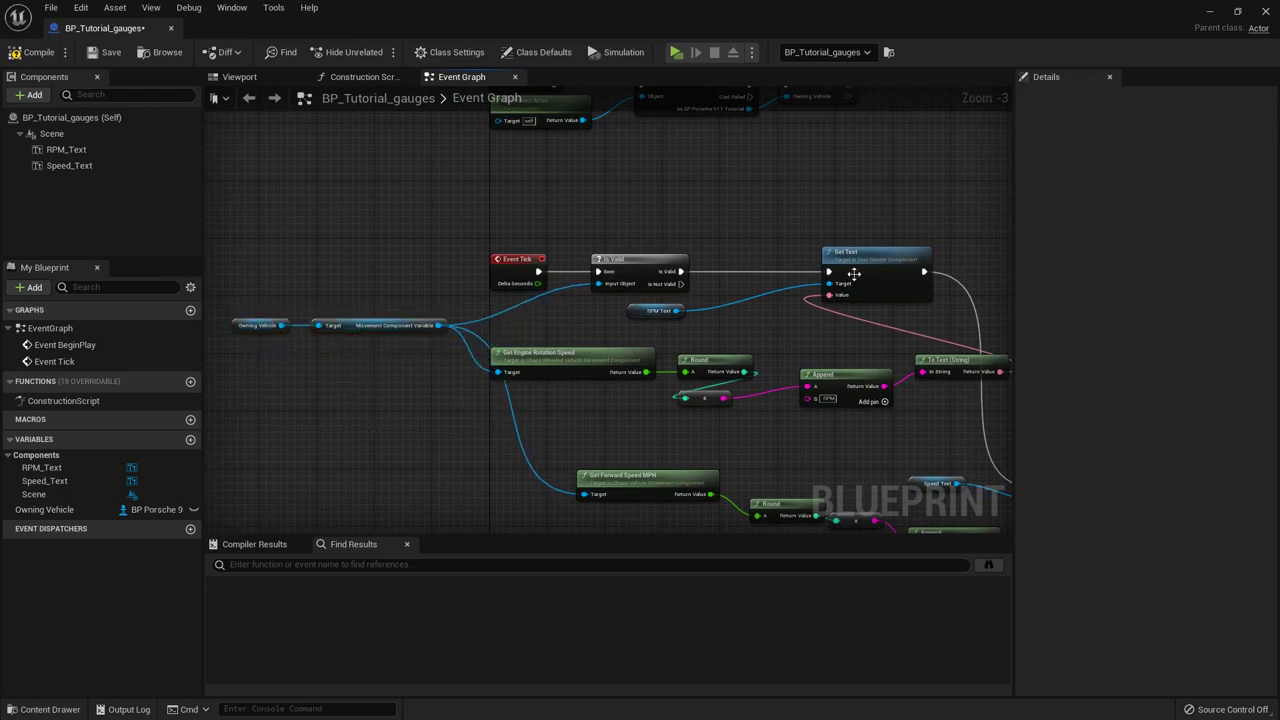
Step: Compile and save BP_Tutorial_gauges and minimise its blueprint editor to return to the level
right_click_drag(828, 364, 718, 353)
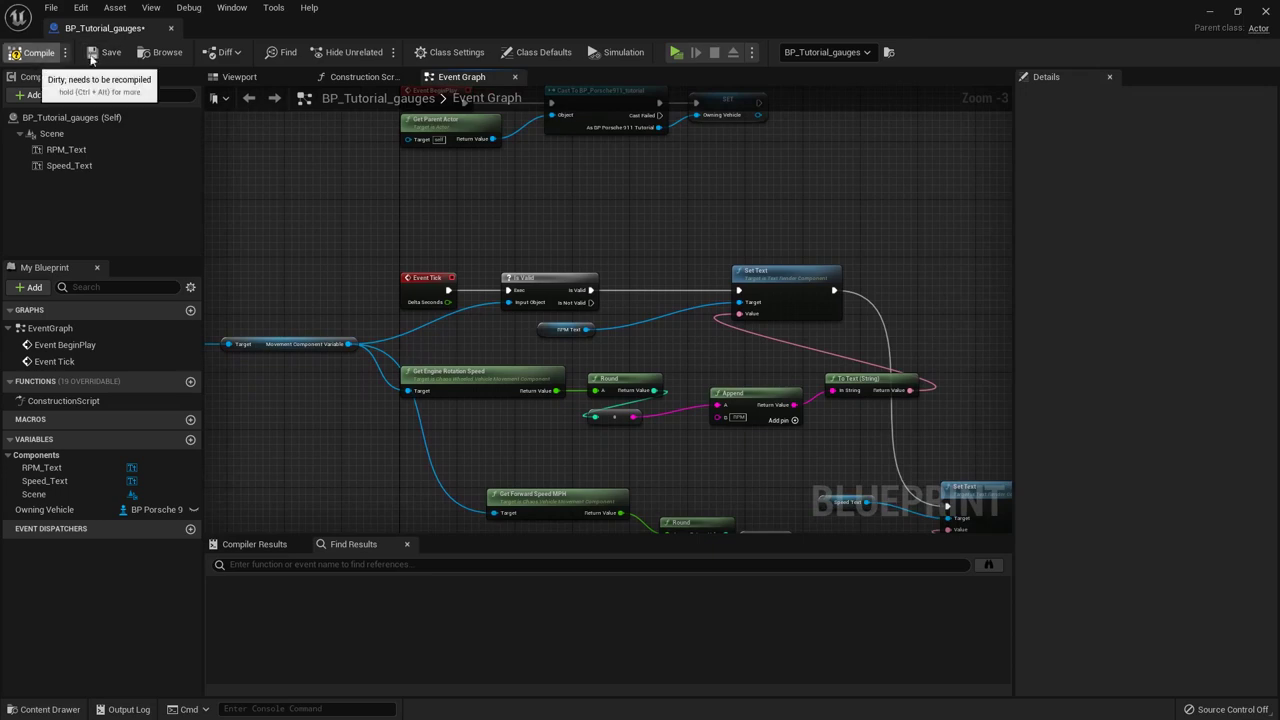
left_click(105, 53)
scroll(574, 218, "down", 1)
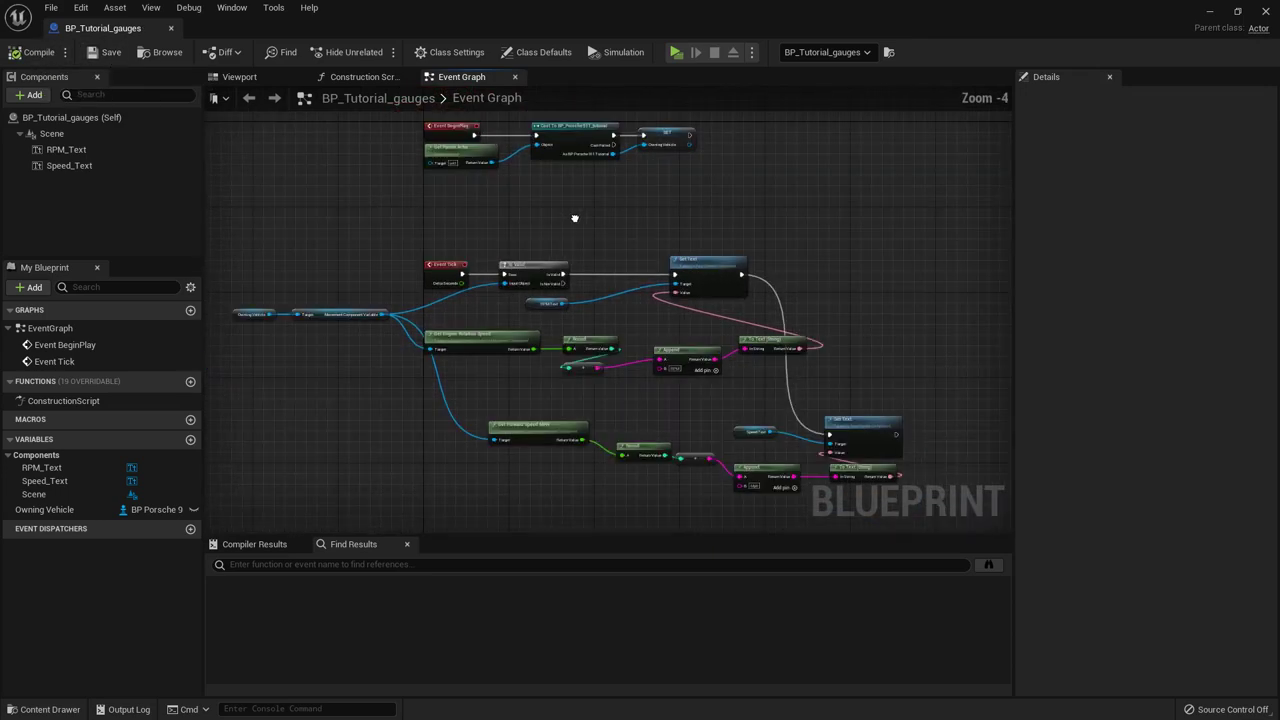
left_click(1210, 14)
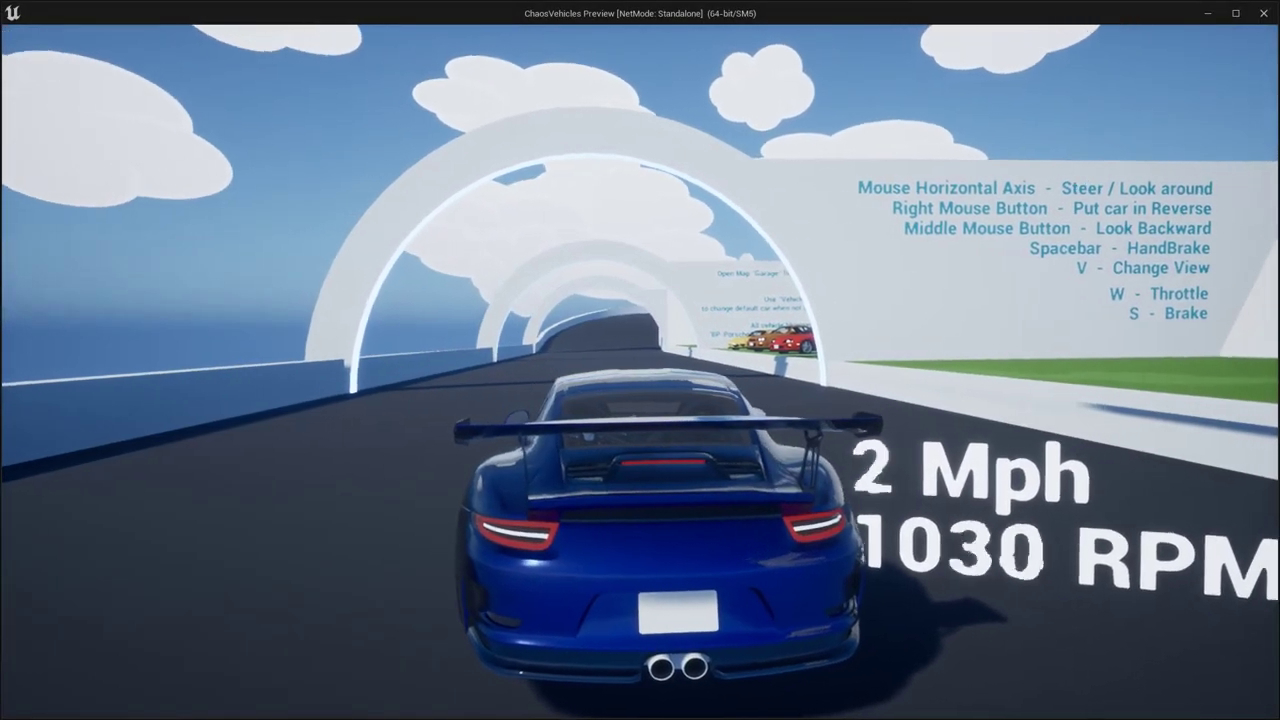
Step: Test-drive the Porsche with throttle and brake to check the speed and RPM texts, and end the play session
key("w")
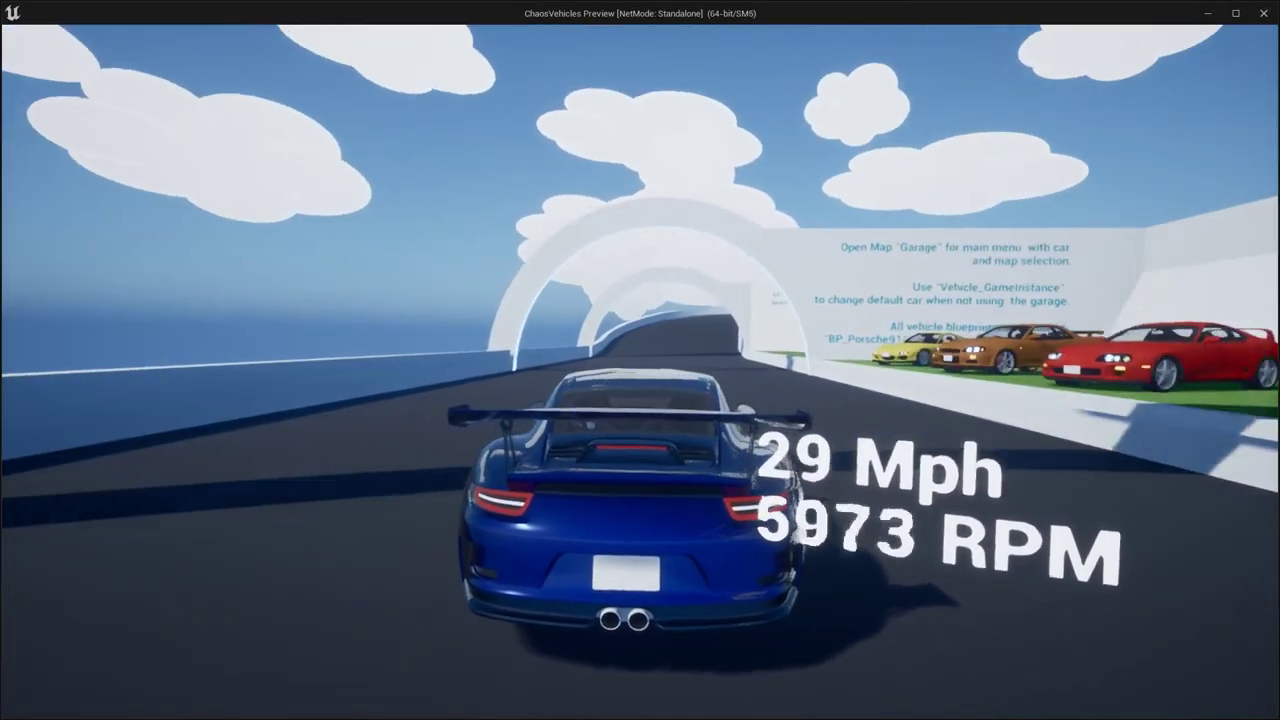
key("s")
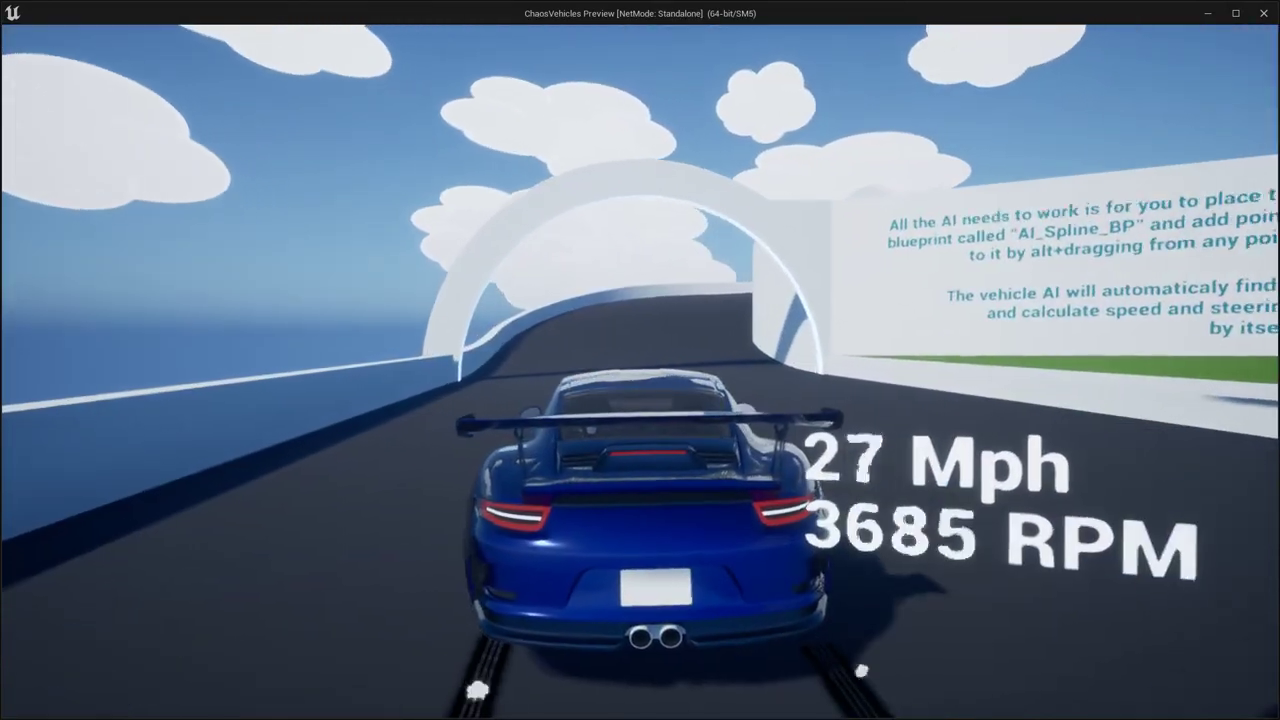
key("Escape")
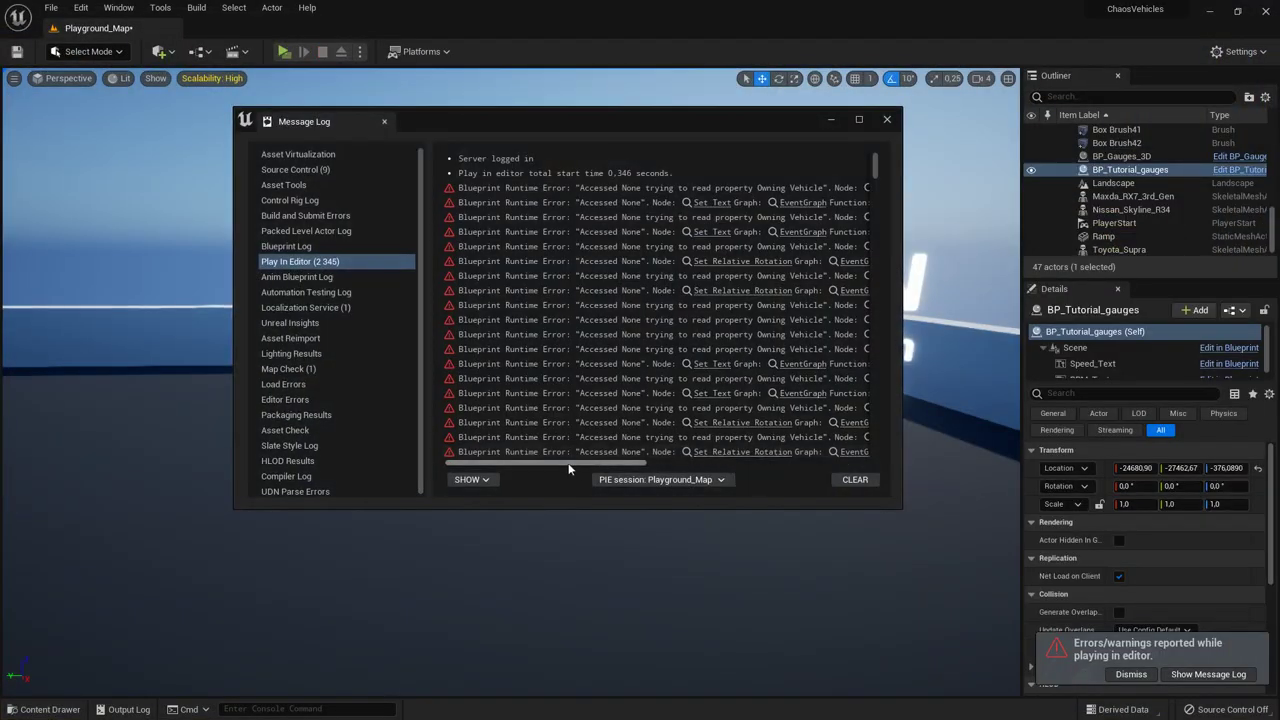
Step: Examine the newly reported Play In Editor errors in the Message Log, close the log and return to the level viewport
mouse_move(567, 462)
left_mouse_down()
mouse_move(626, 463)
mouse_move(588, 460)
left_mouse_up()
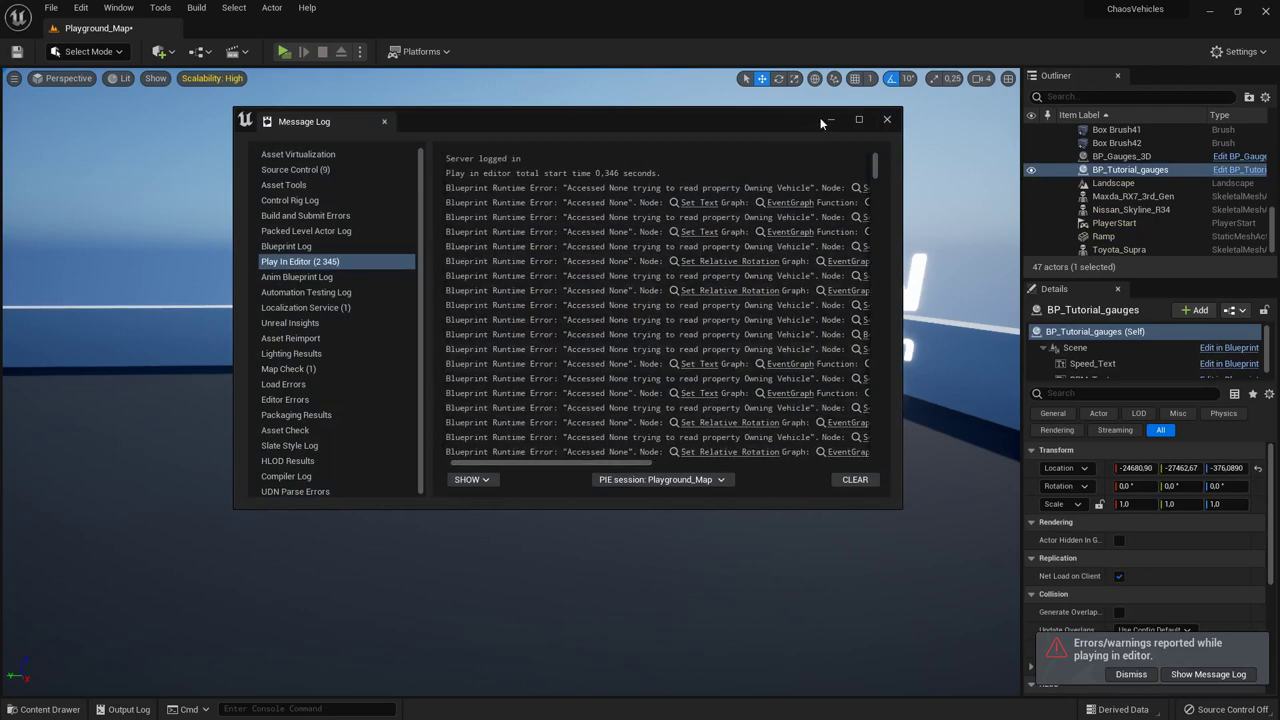
left_click(888, 120)
left_click(790, 328)
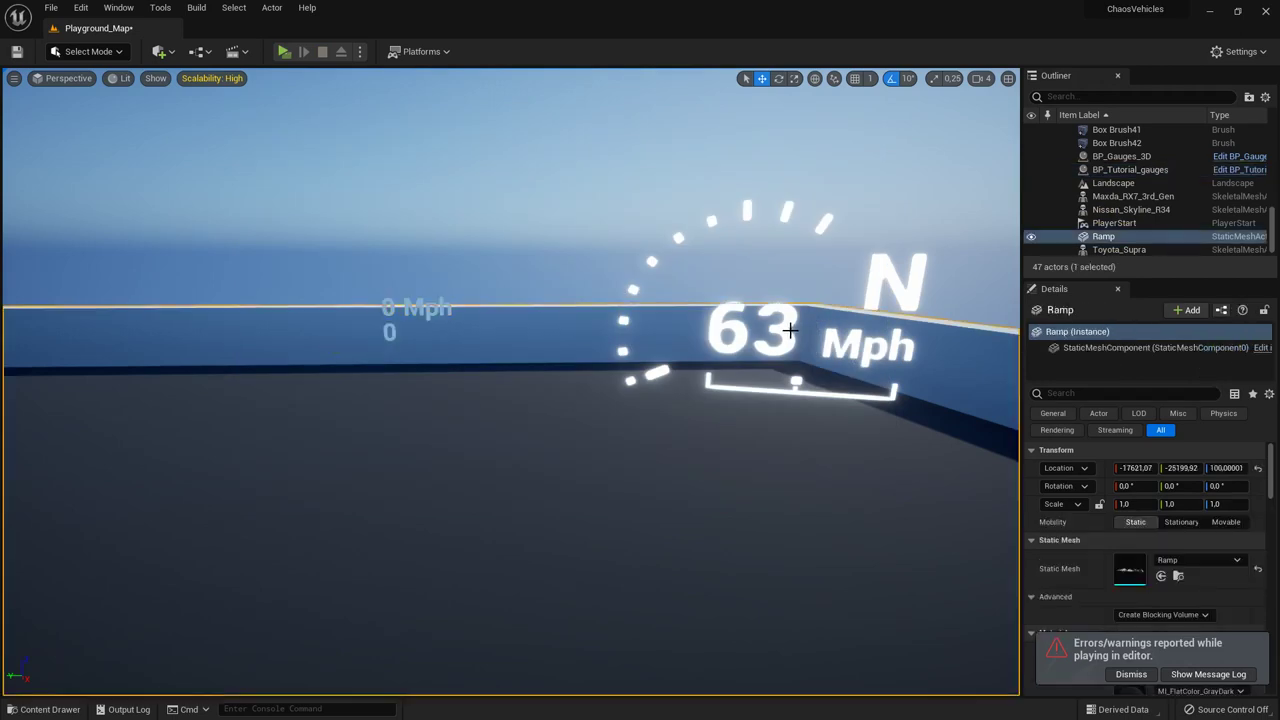
Step: Delete the BP_Gauges_3D actor from the level
left_click(755, 262)
right_click_drag(886, 371, 886, 338)
key("d")
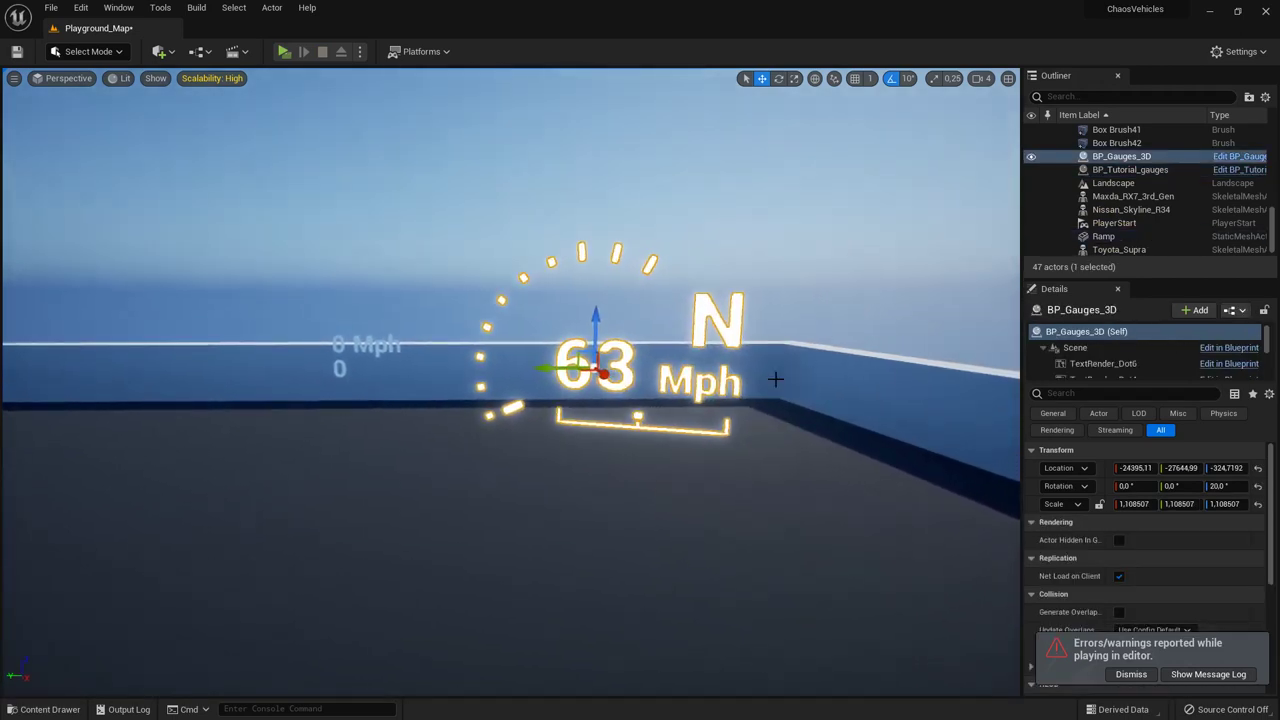
key("Delete")
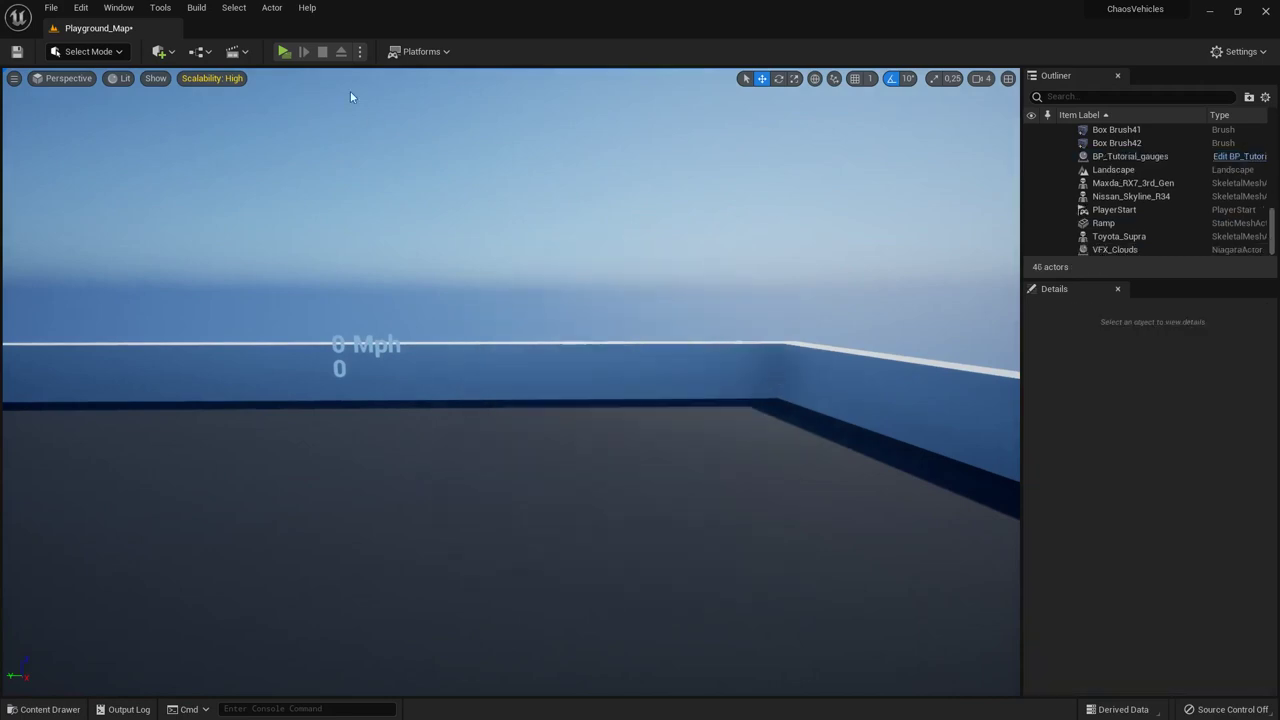
Step: Test-drive the Porsche under throttle, end the session and trace the source of the Play In Editor errors in the Message Log
left_click(284, 51)
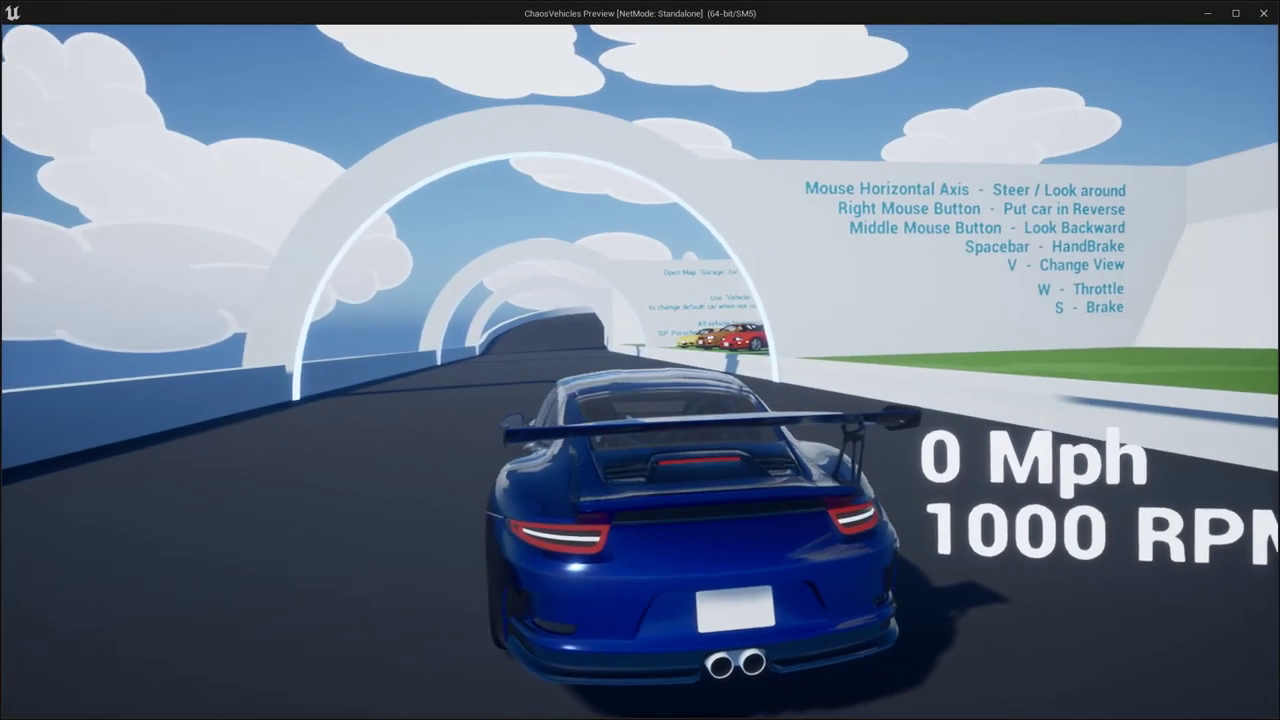
key("w")
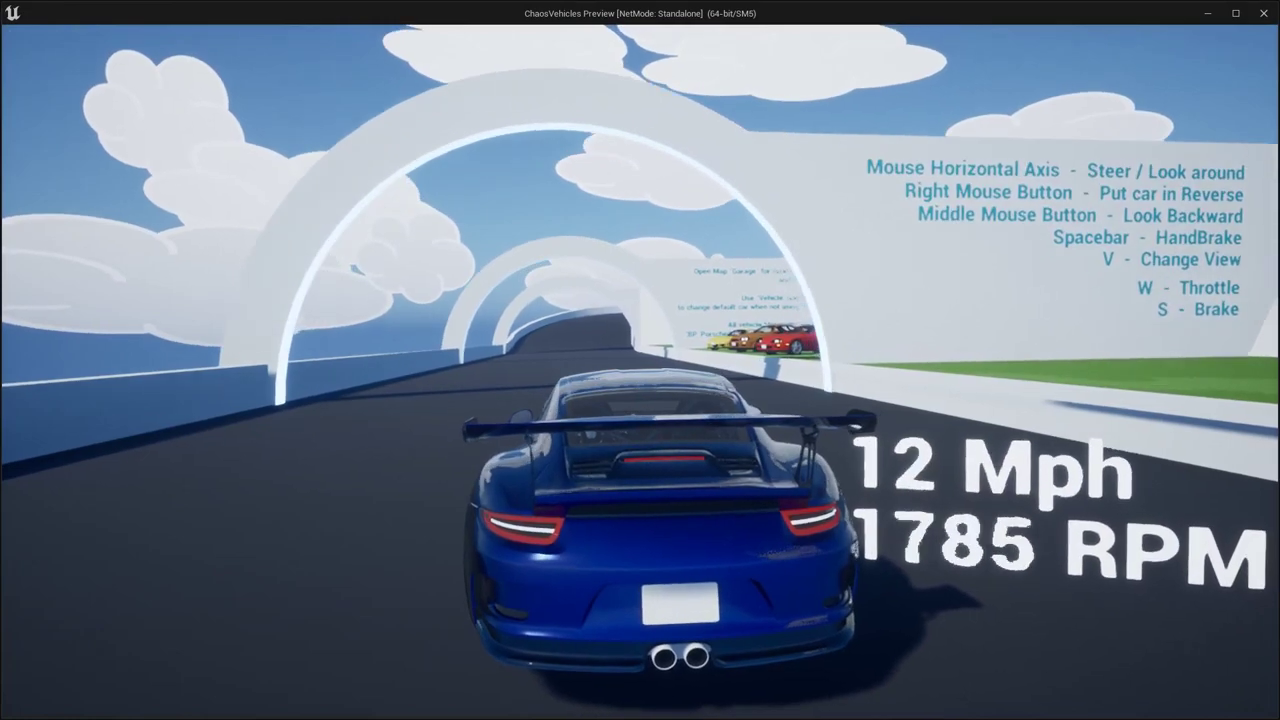
key("Escape")
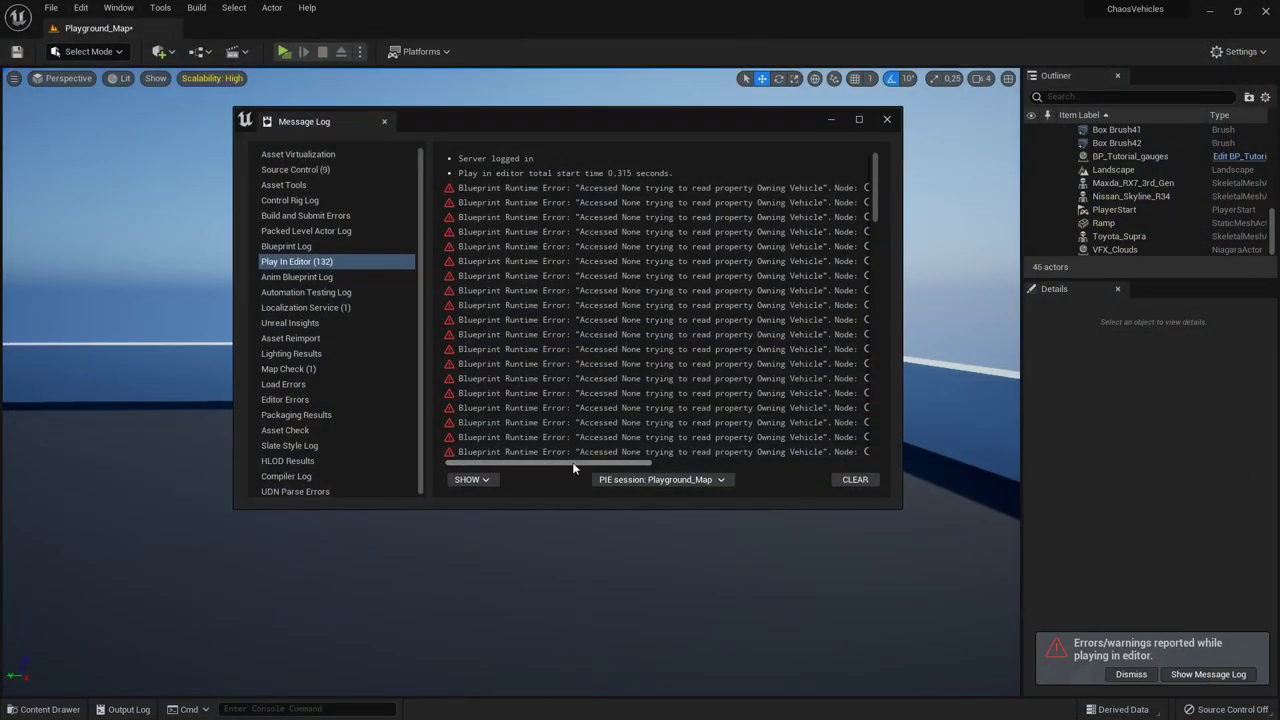
left_click_drag(580, 464, 736, 484)
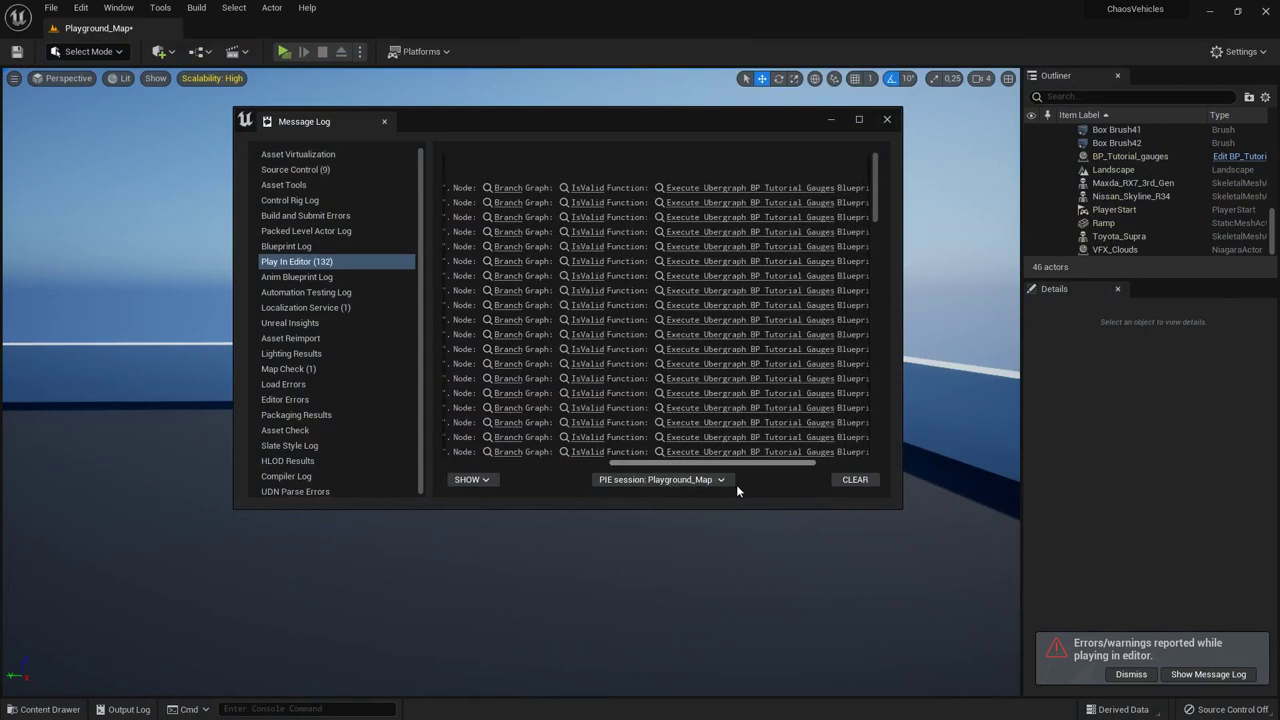
left_click(888, 120)
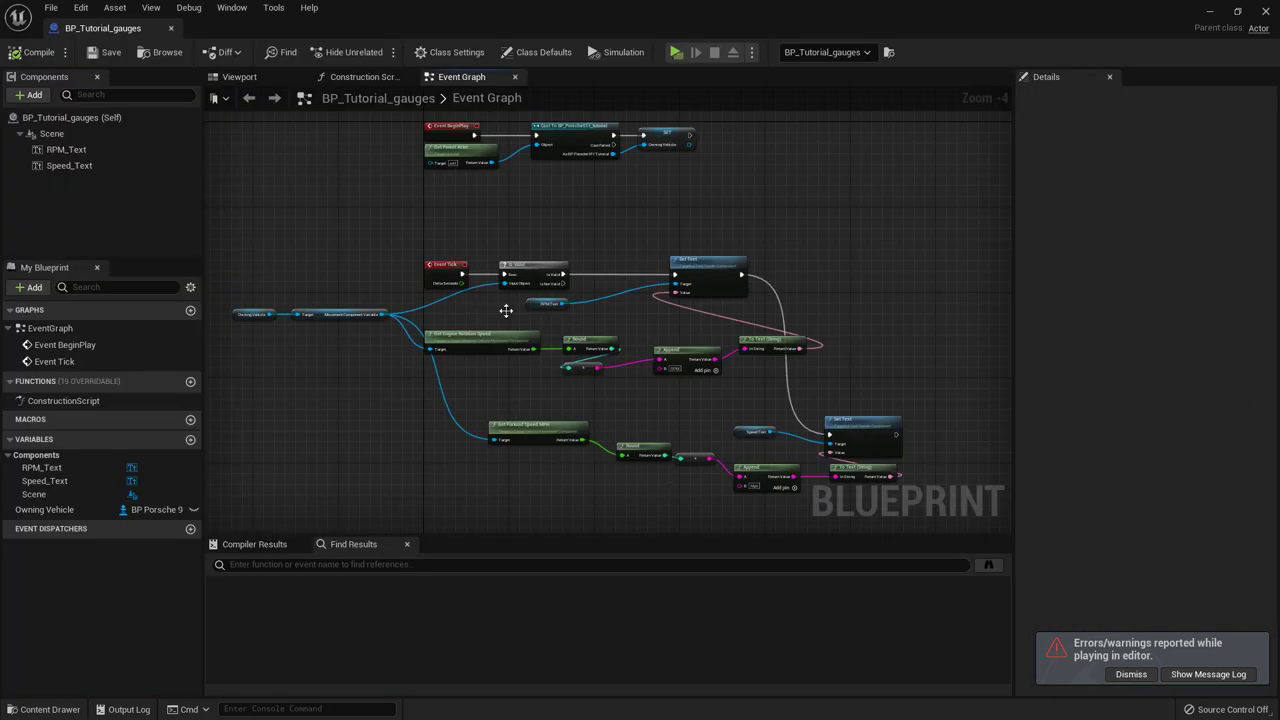
Step: Delete the Is Valid node in BP_Tutorial_gauges and wire Event Tick directly to the RPM text's Set Text node
scroll(520, 258, "up", 3)
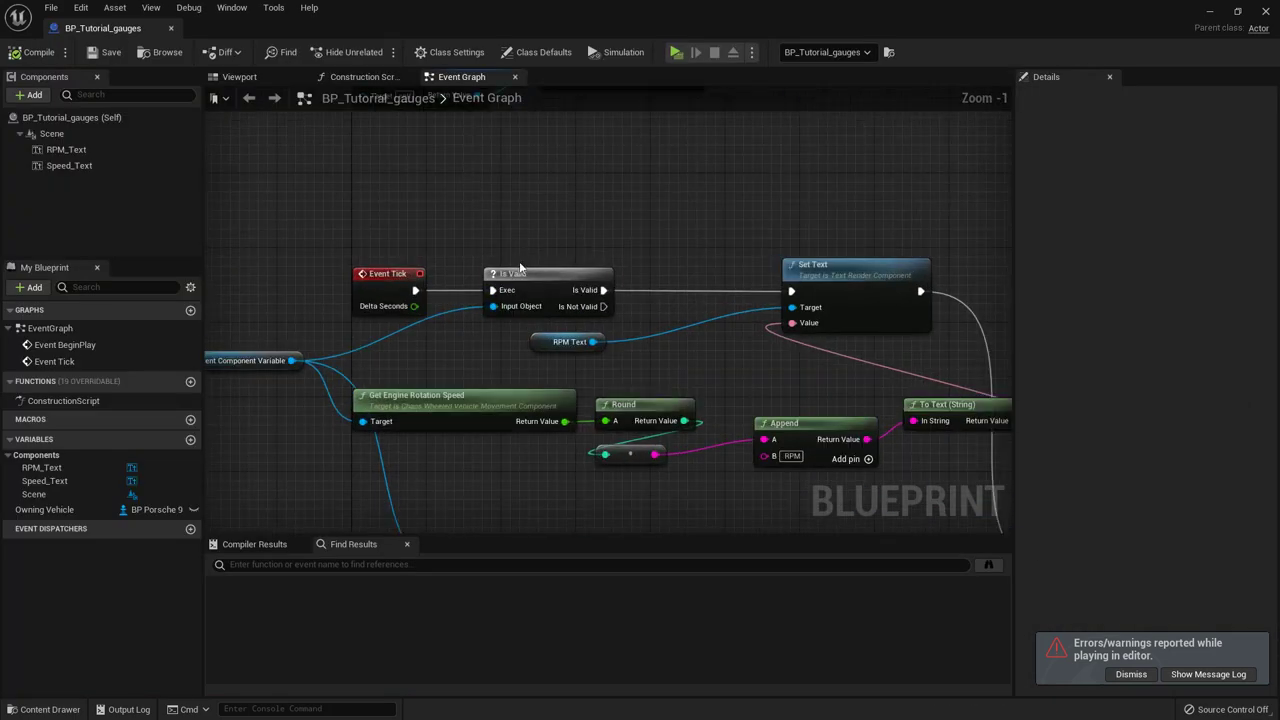
left_click(520, 272)
key("Delete")
left_click_drag(415, 290, 797, 295)
right_click_drag(558, 328, 780, 325)
Step: Move the Owning Vehicle and Movement Component Variable nodes down together, between the engine speed and forward speed rows
left_click_drag(411, 466, 287, 364)
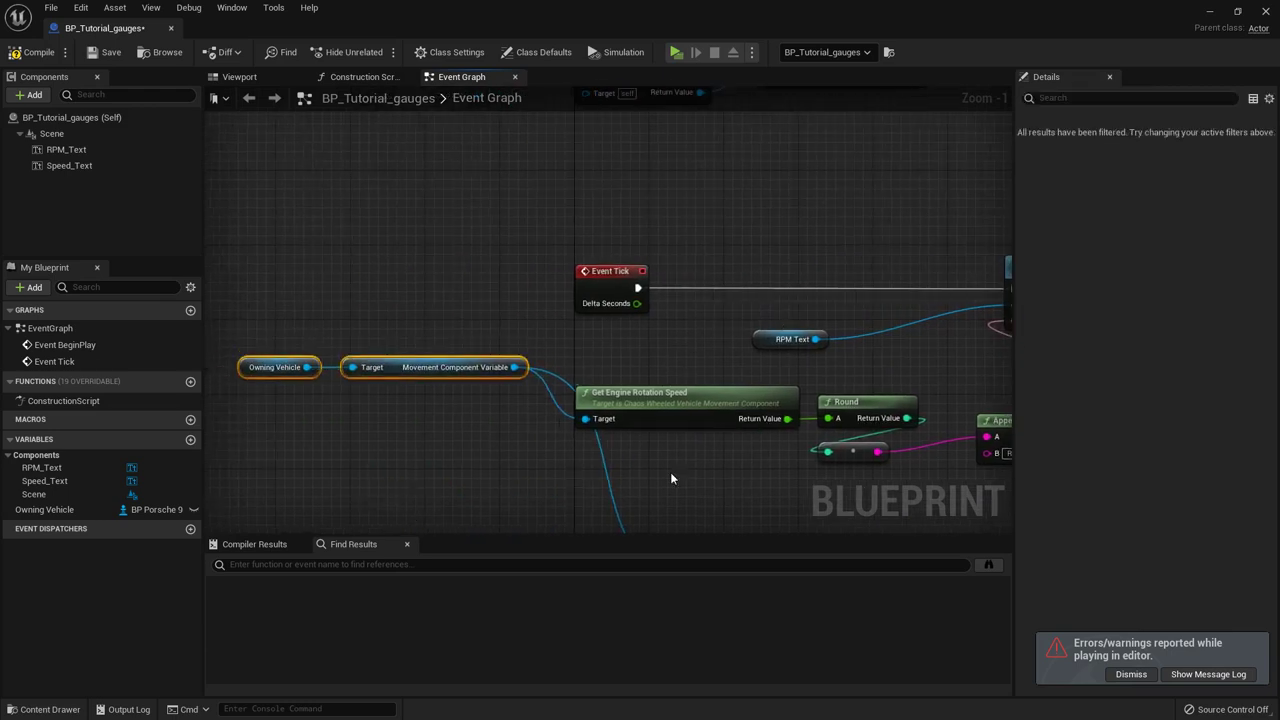
key("Down")
key("Down")
key("Down")
key("Down")
key("Down")
key("Down")
key("Down")
key("Down")
key("Down")
left_click(684, 478)
scroll(663, 471, "down", 2)
right_click_drag(740, 494, 627, 447)
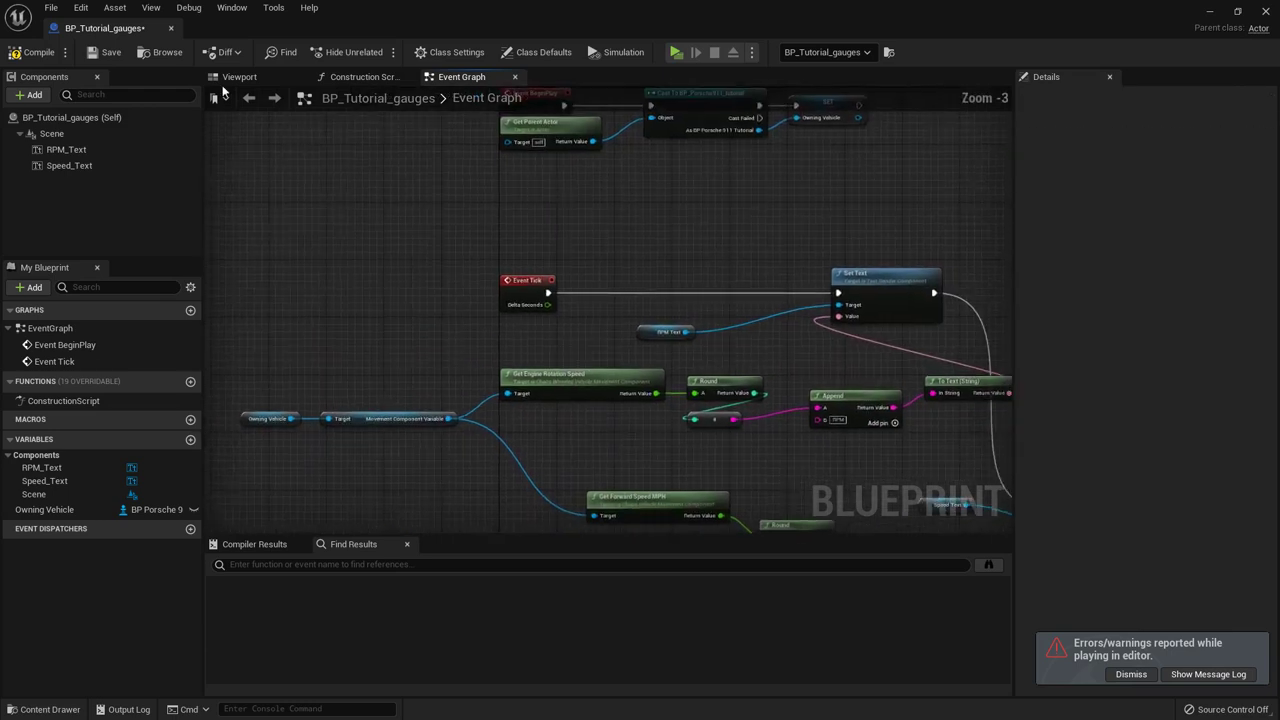
Step: Compile and save BP_Tutorial_gauges and minimise its blueprint editor to return to the level
left_click(33, 52)
left_click(108, 52)
left_click(1212, 10)
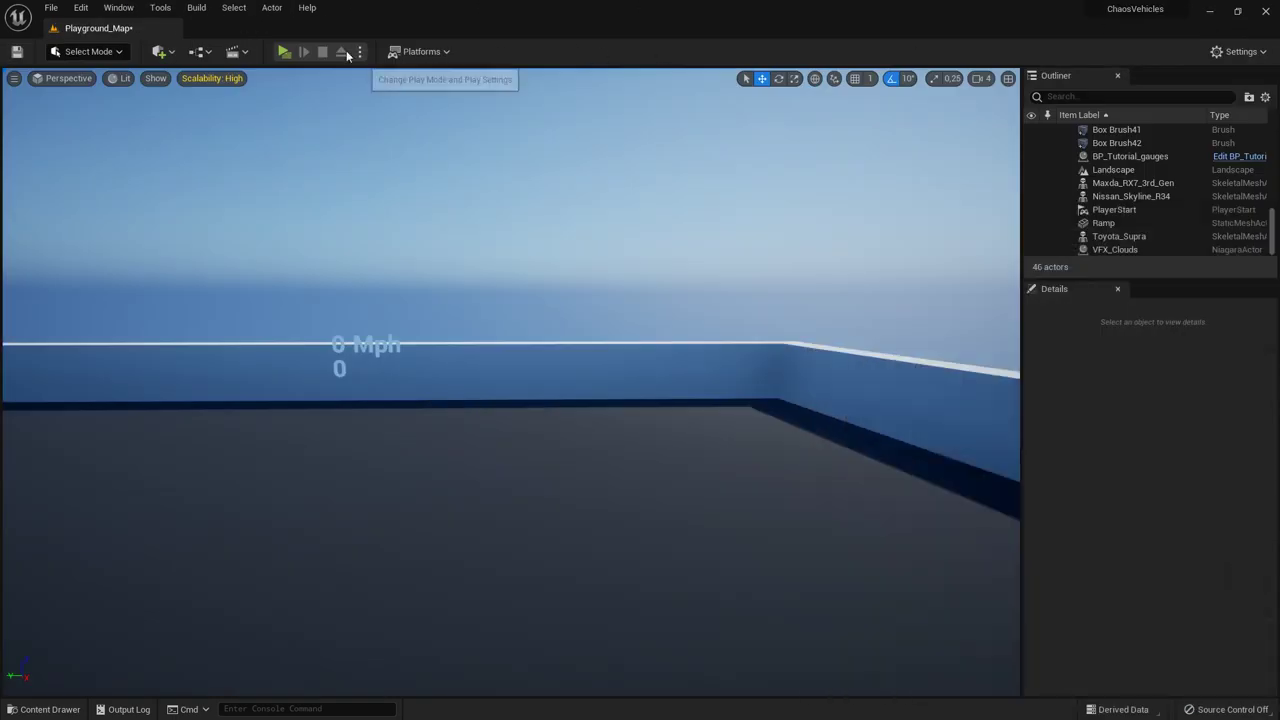
Step: Run the Porsche again with throttle, end the session and check which blueprint the logged errors point to
key("alt+p")
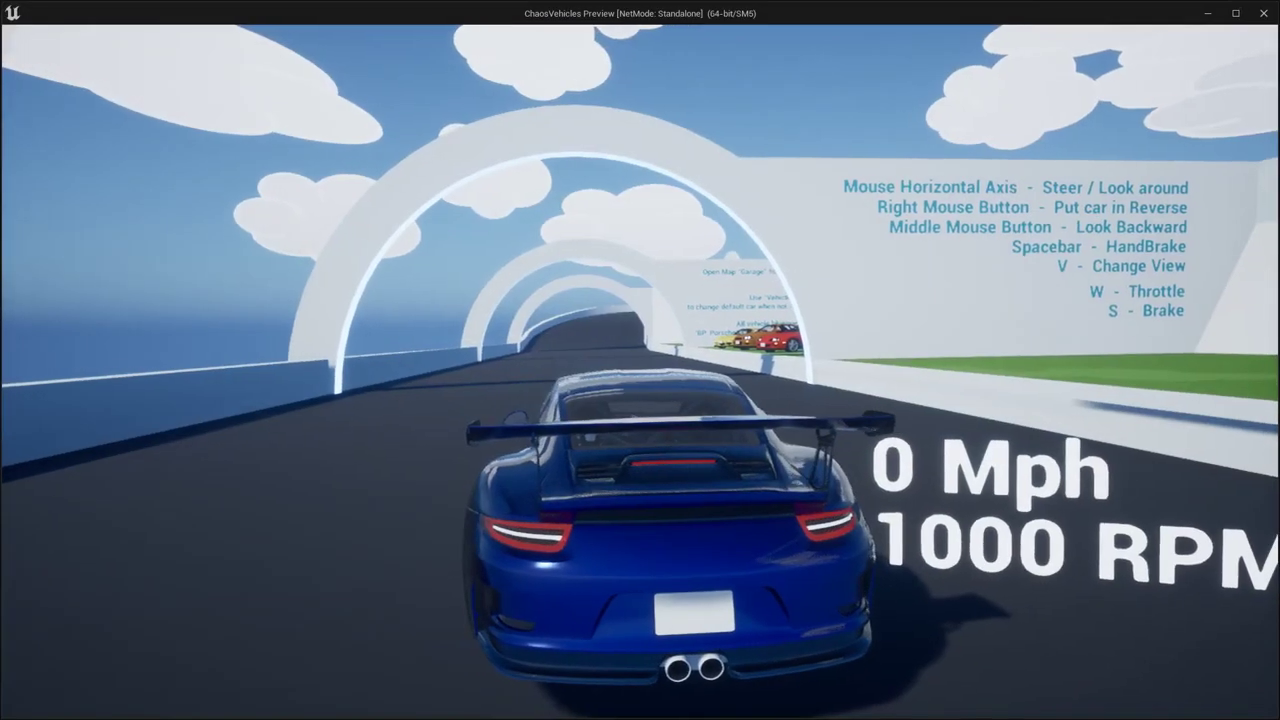
key("w")
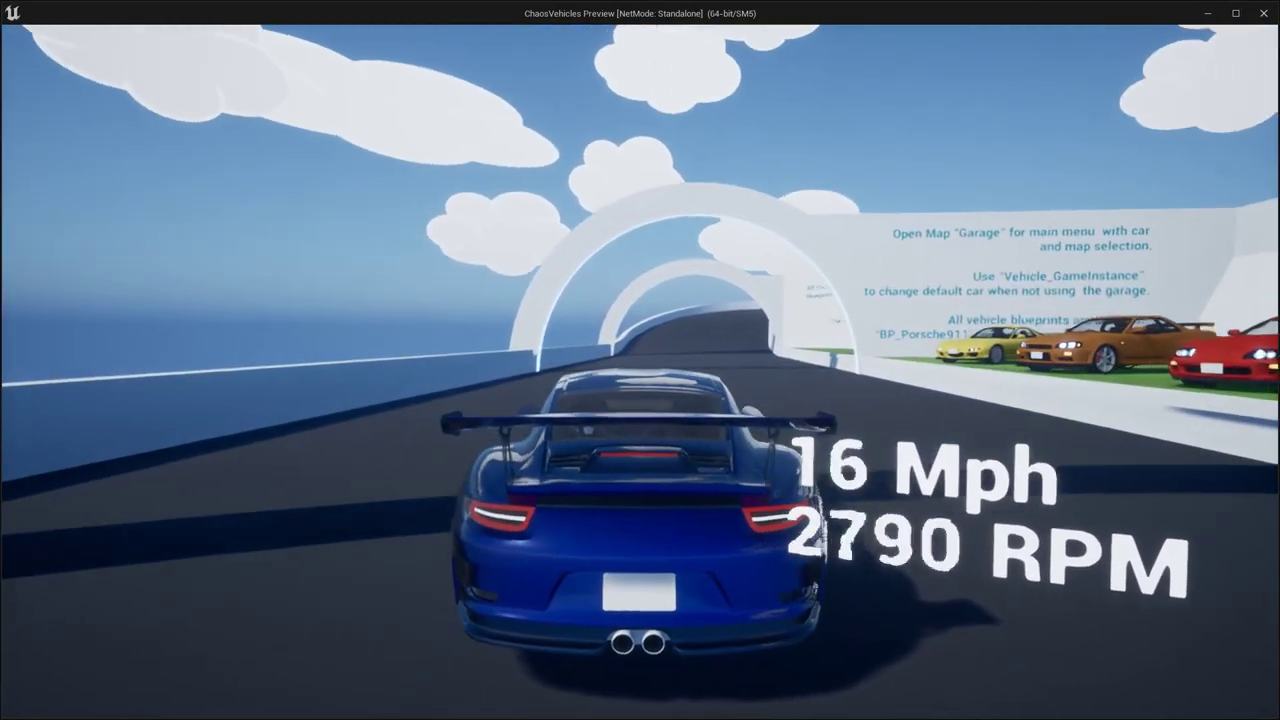
key("Escape")
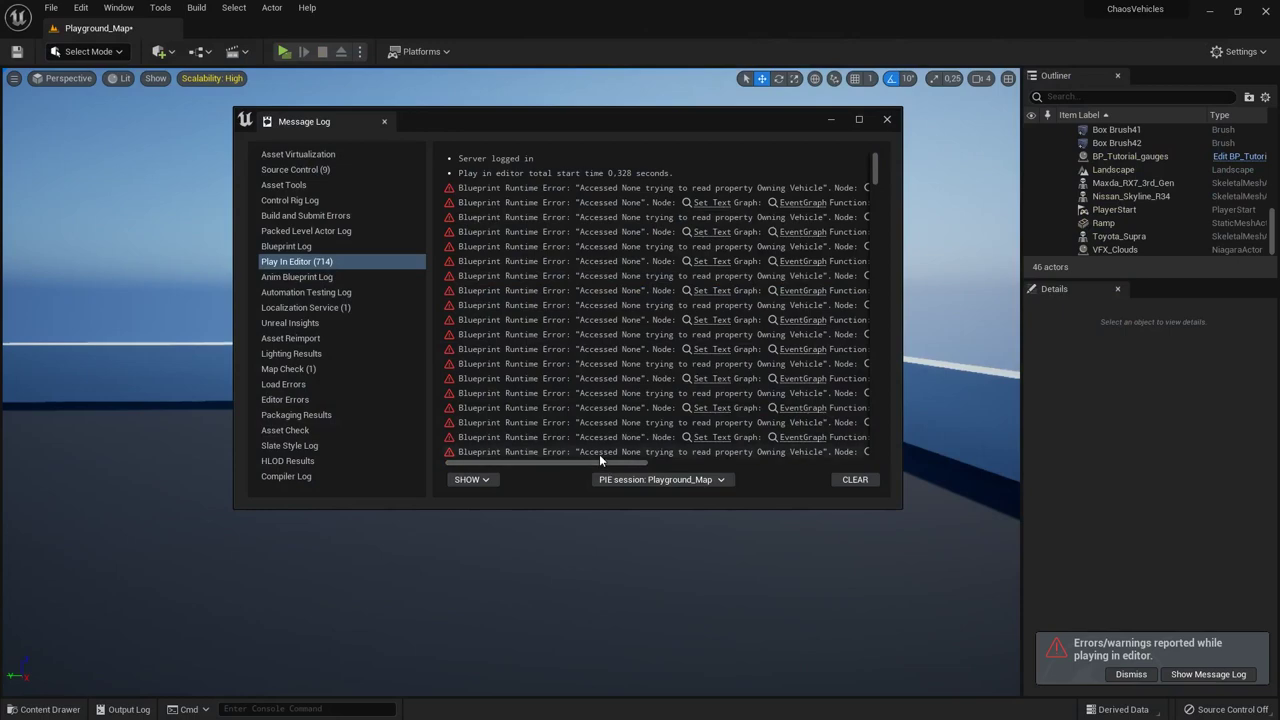
left_click_drag(594, 462, 821, 471)
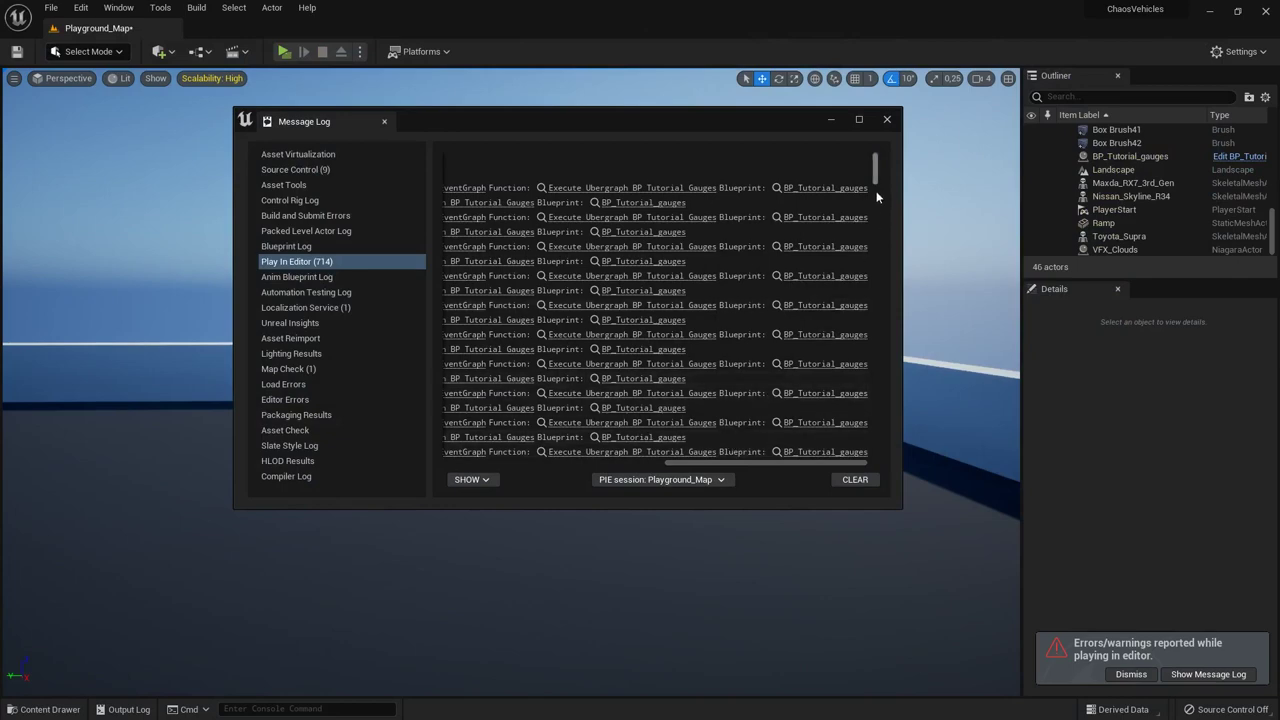
left_click(888, 120)
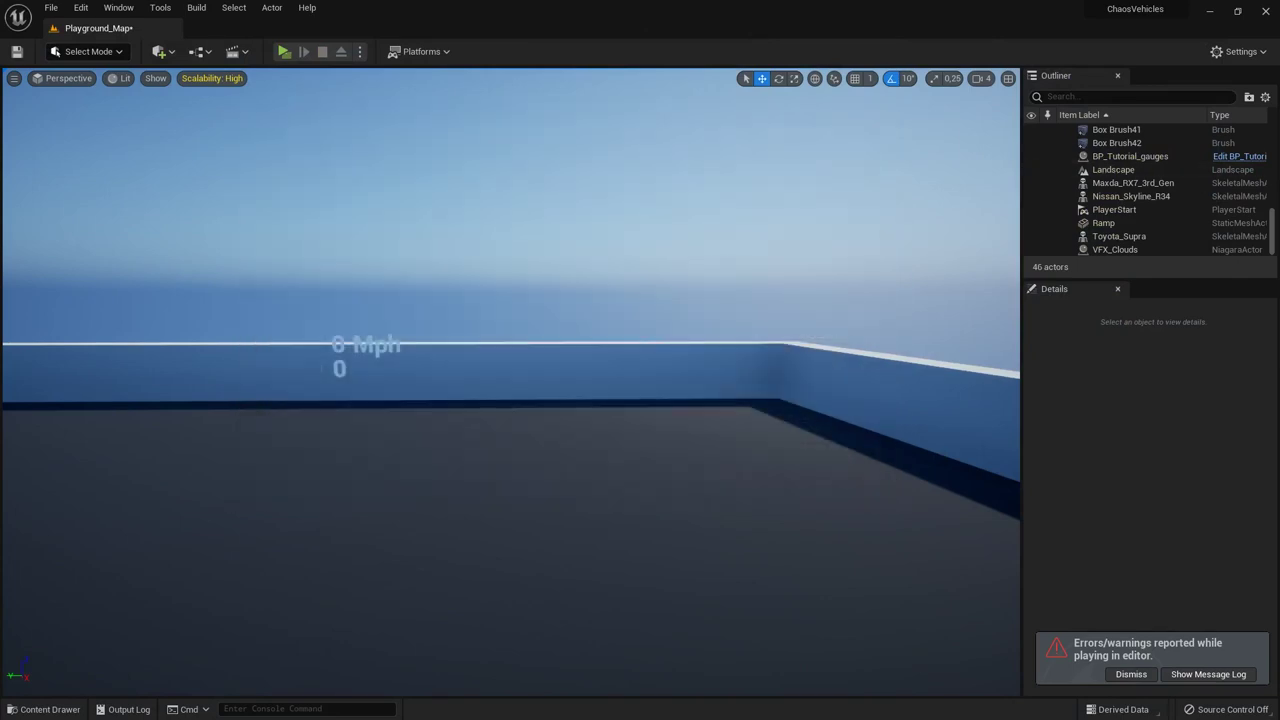
Step: Delete the separately placed BP_Tutorial_gauges actor from the level and repeat the Porsche test drive to check for errors
left_click(368, 342)
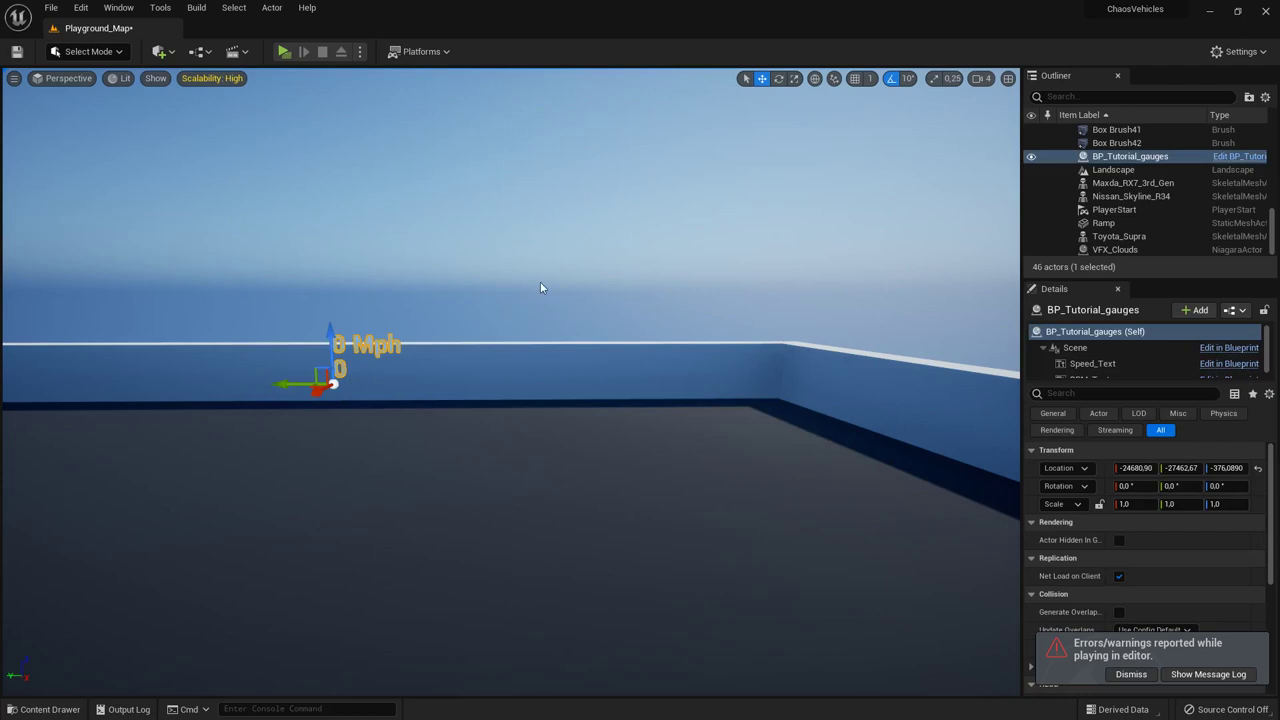
key("Delete")
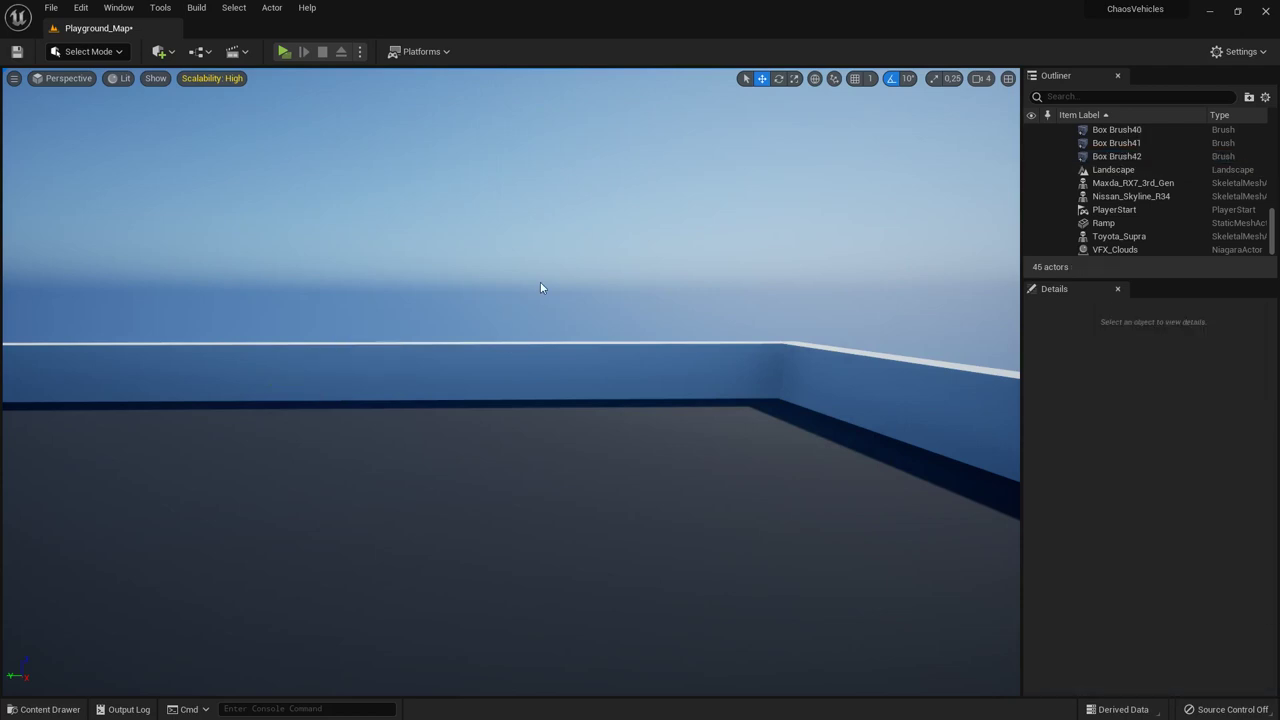
left_click(284, 51)
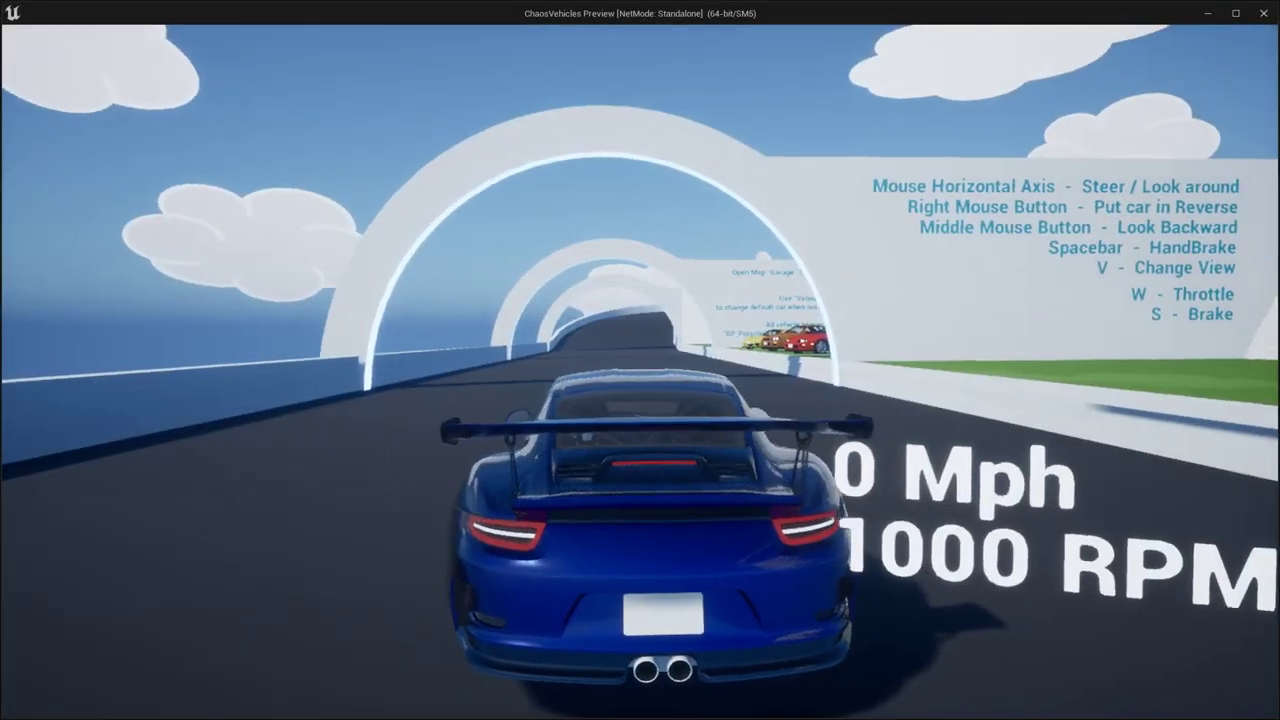
key("w")
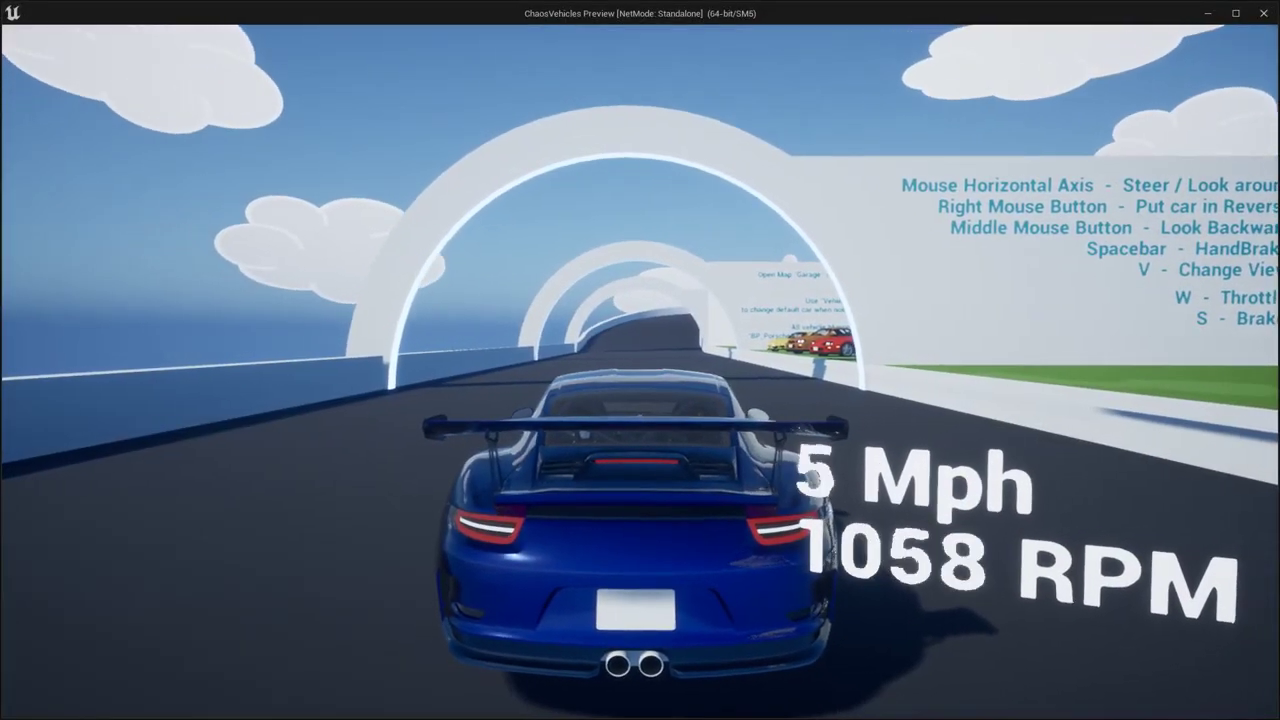
key("w")
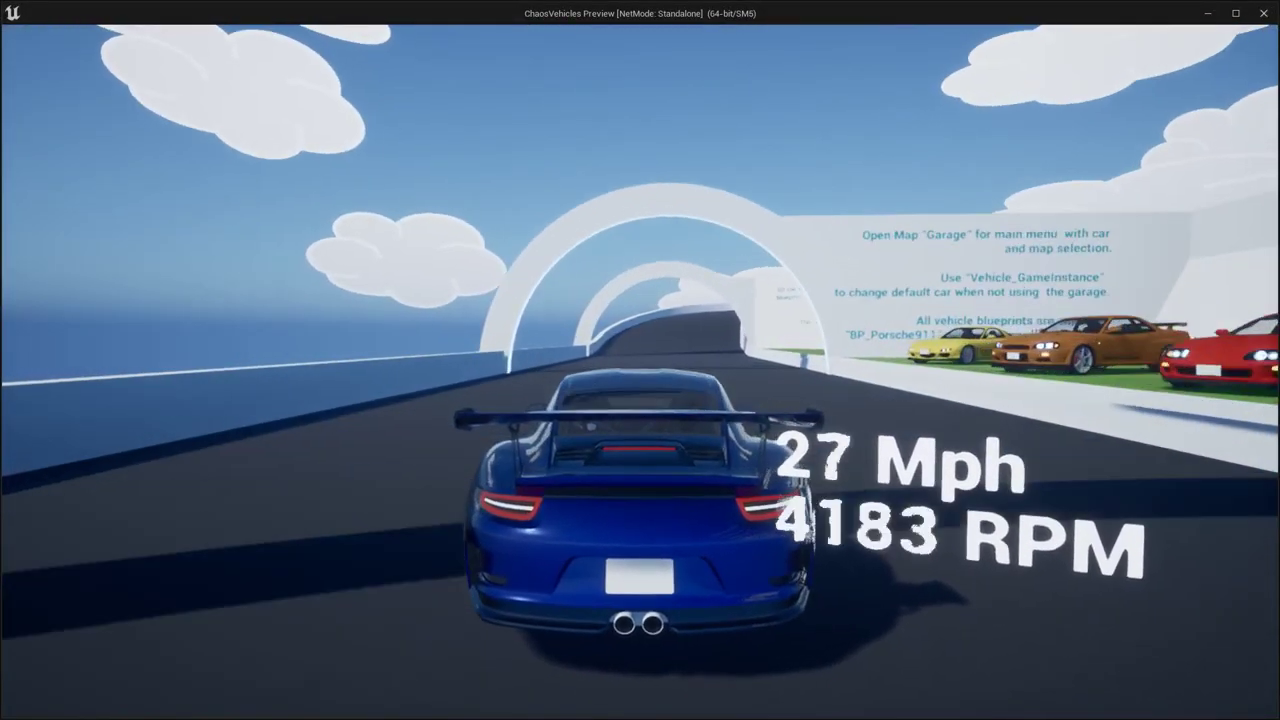
key("Escape")
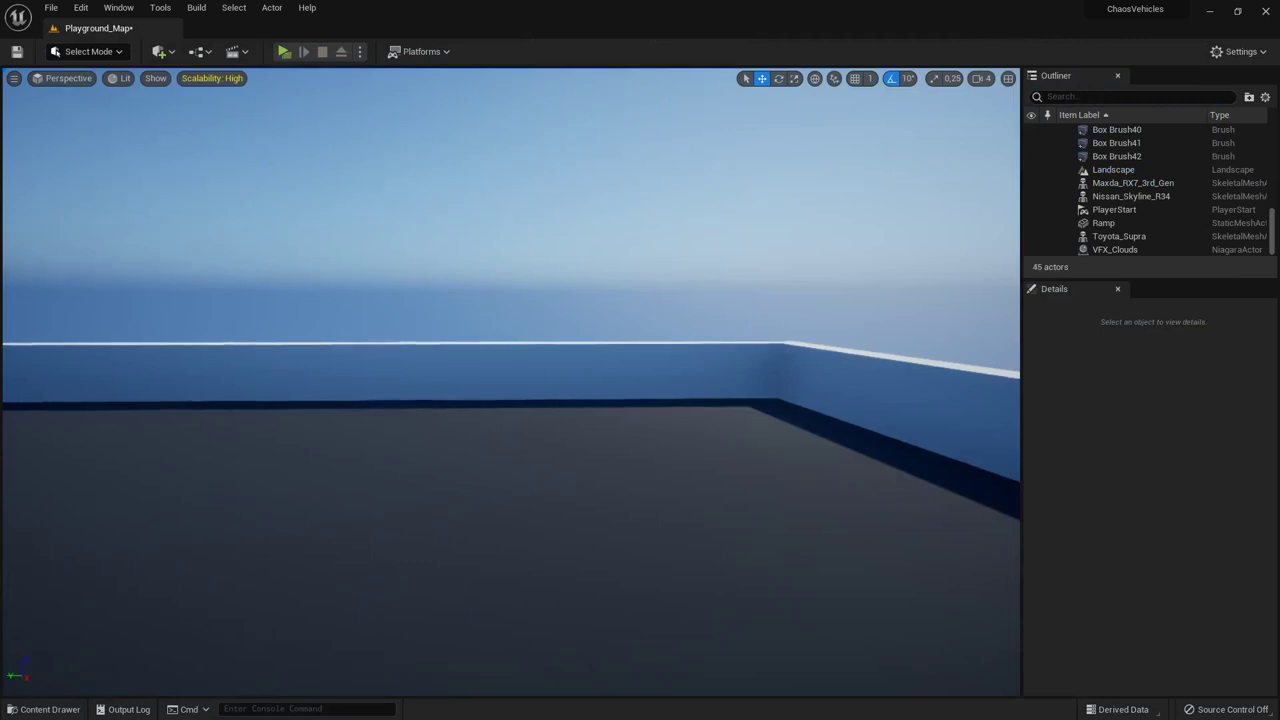
Step: Examine the Event Tick chain for the RPM and speed texts in the BP_Tutorial_gauges Event Graph
right_click_drag(562, 403, 569, 429)
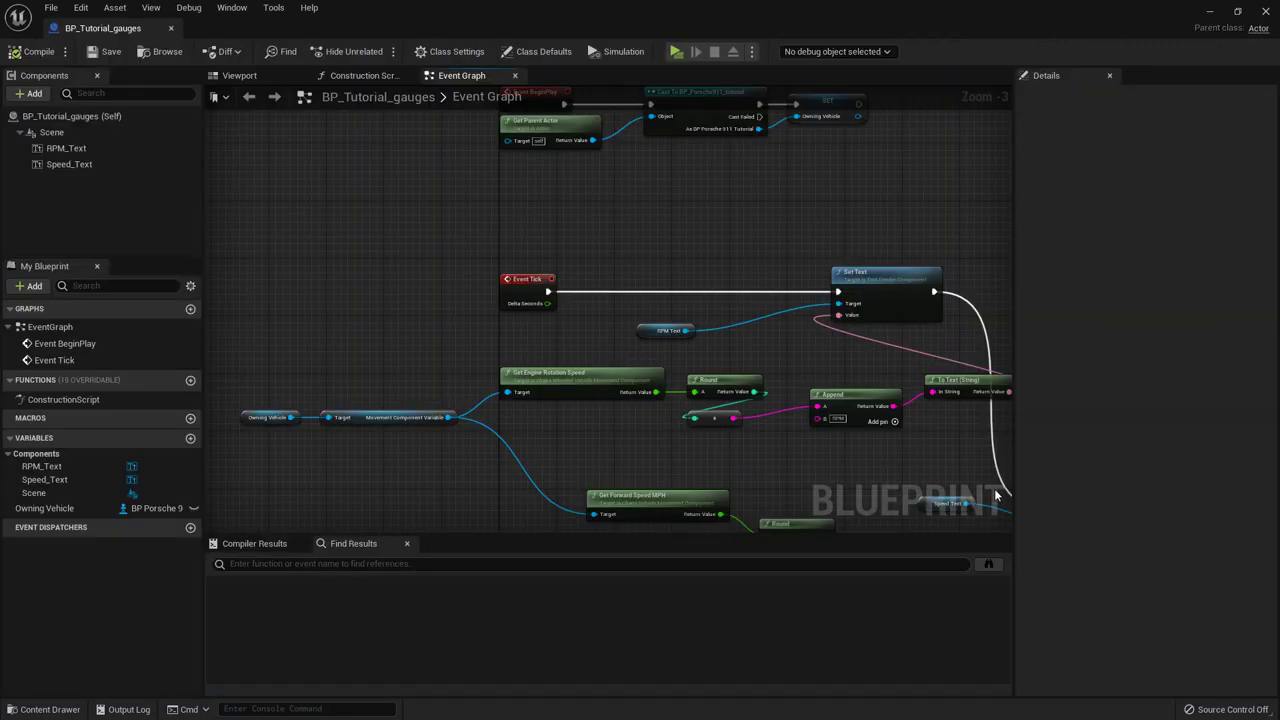
right_click_drag(775, 250, 651, 260)
scroll(651, 260, "down", 2)
scroll(934, 372, "up", 2)
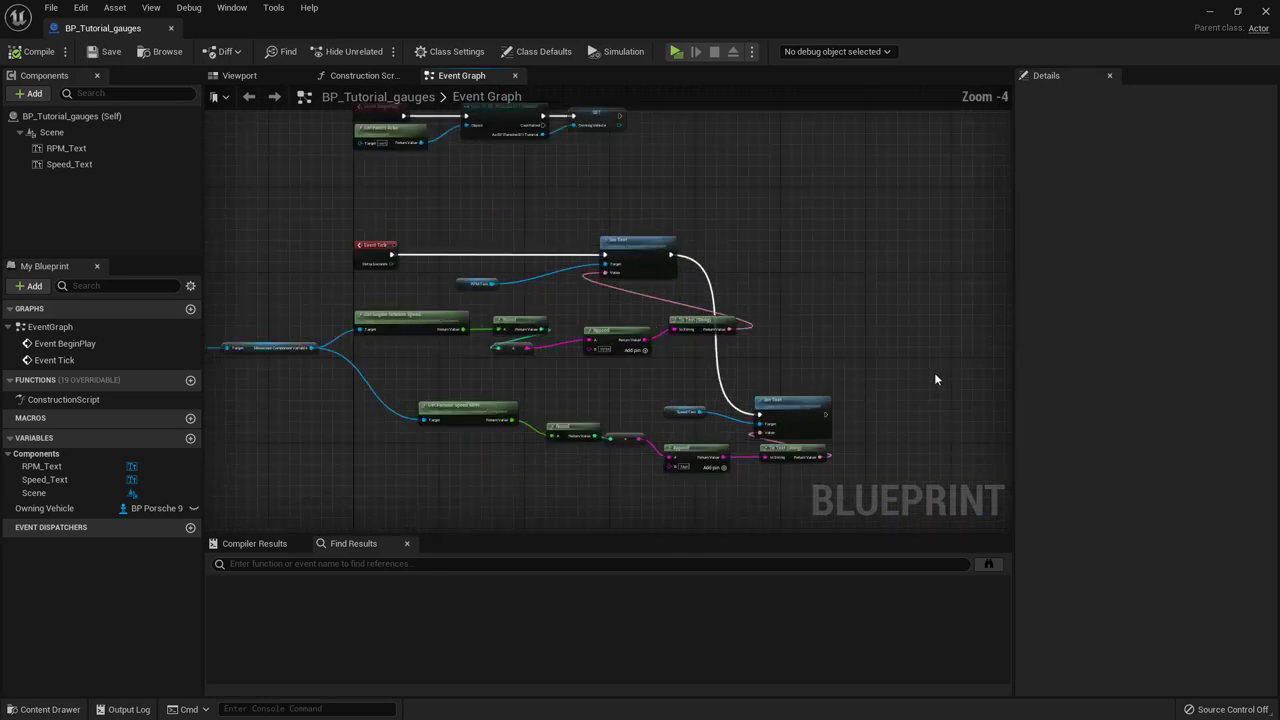
right_click_drag(802, 336, 916, 318)
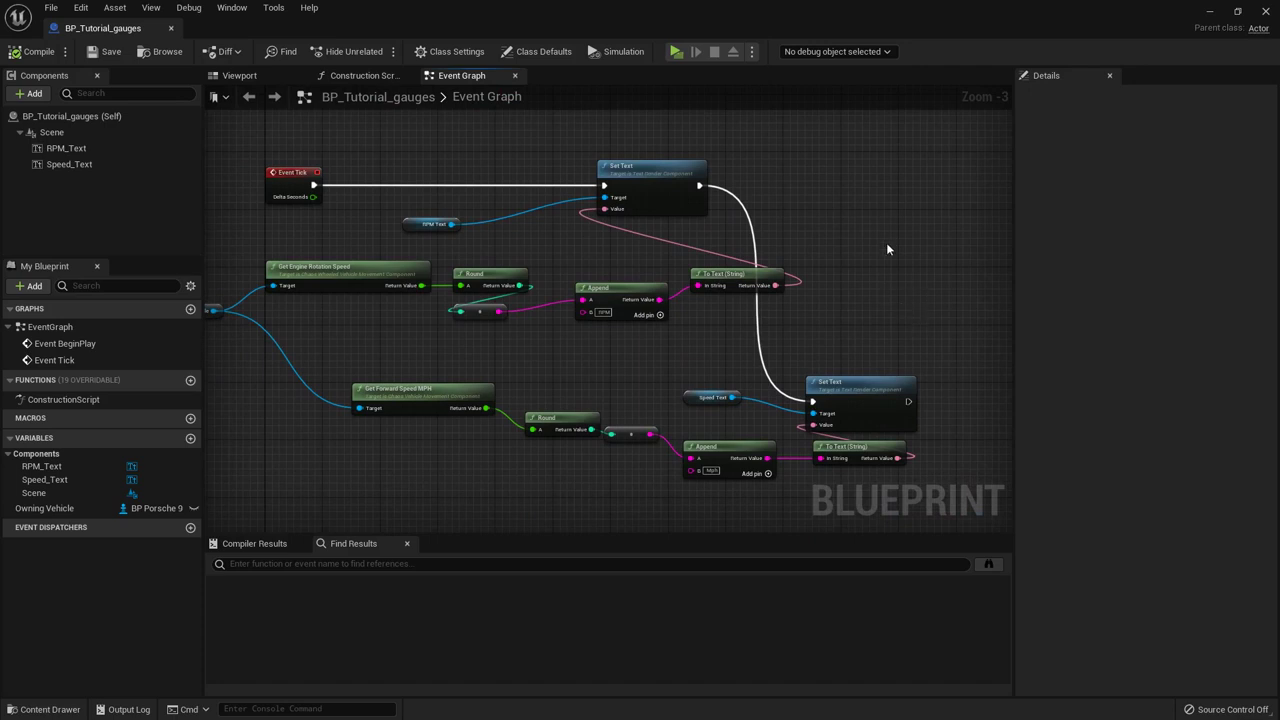
right_click_drag(888, 247, 882, 292)
scroll(882, 290, "down", 1)
right_click_drag(882, 253, 821, 242)
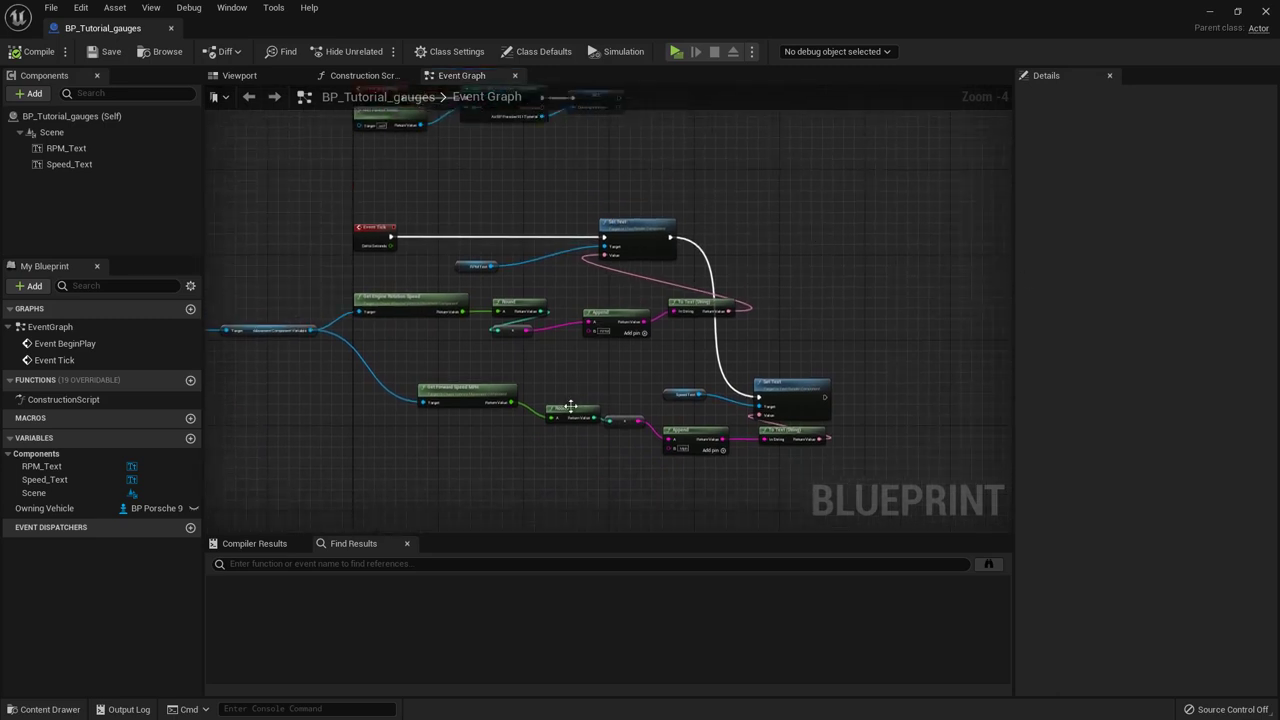
Step: Add a Get Current Gear node fed by Movement Component Variable and align it beneath Get Forward Speed MPH
scroll(462, 339, "up", 2)
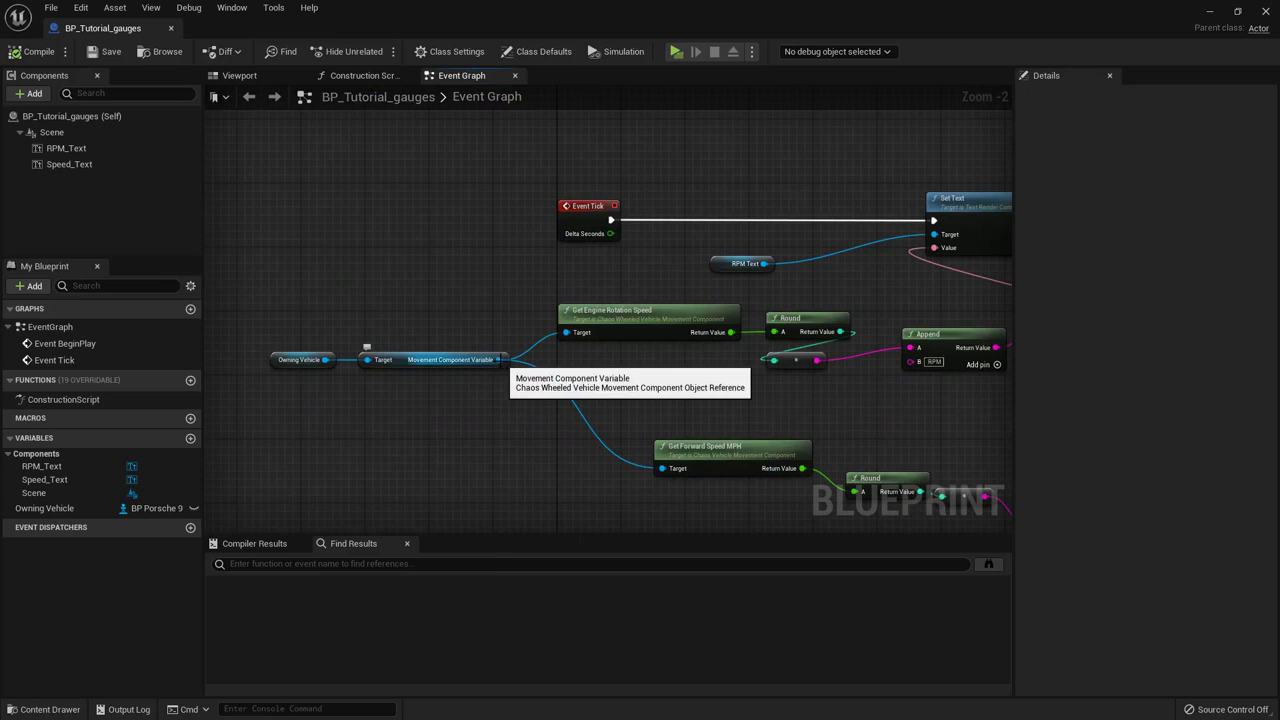
left_click_drag(503, 359, 546, 527)
type("get cu")
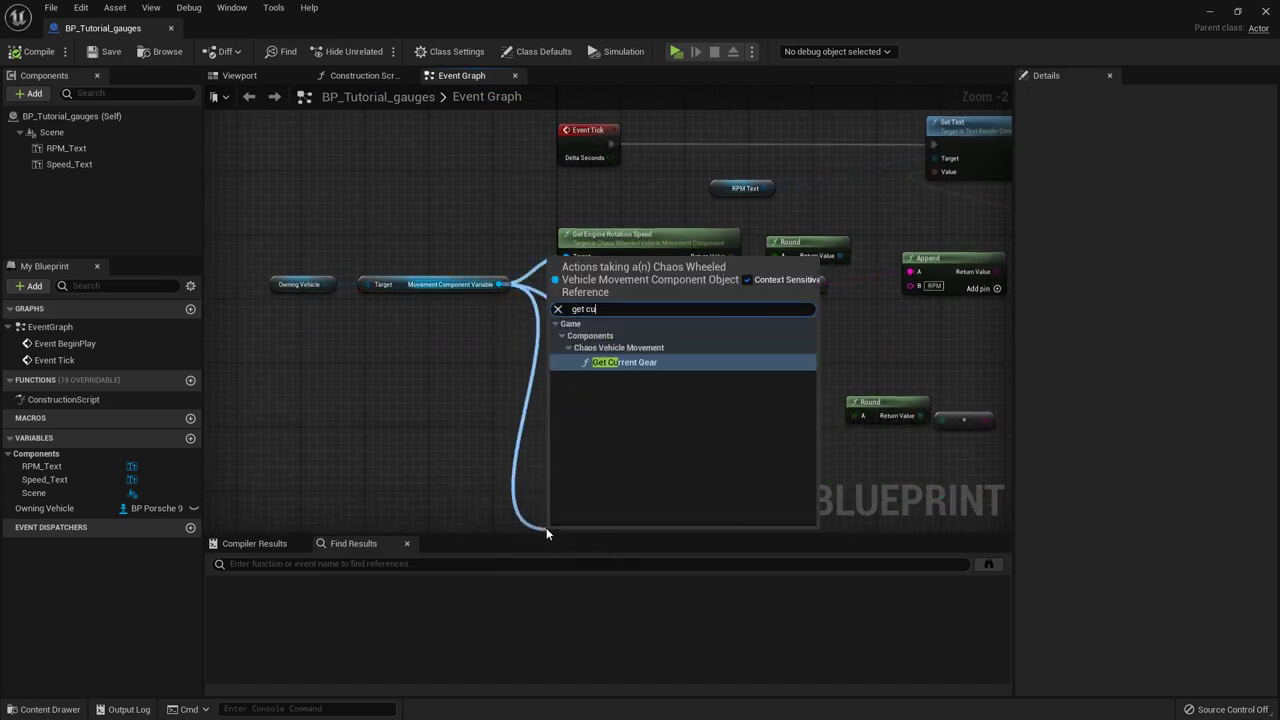
type("rrent")
left_click(642, 360)
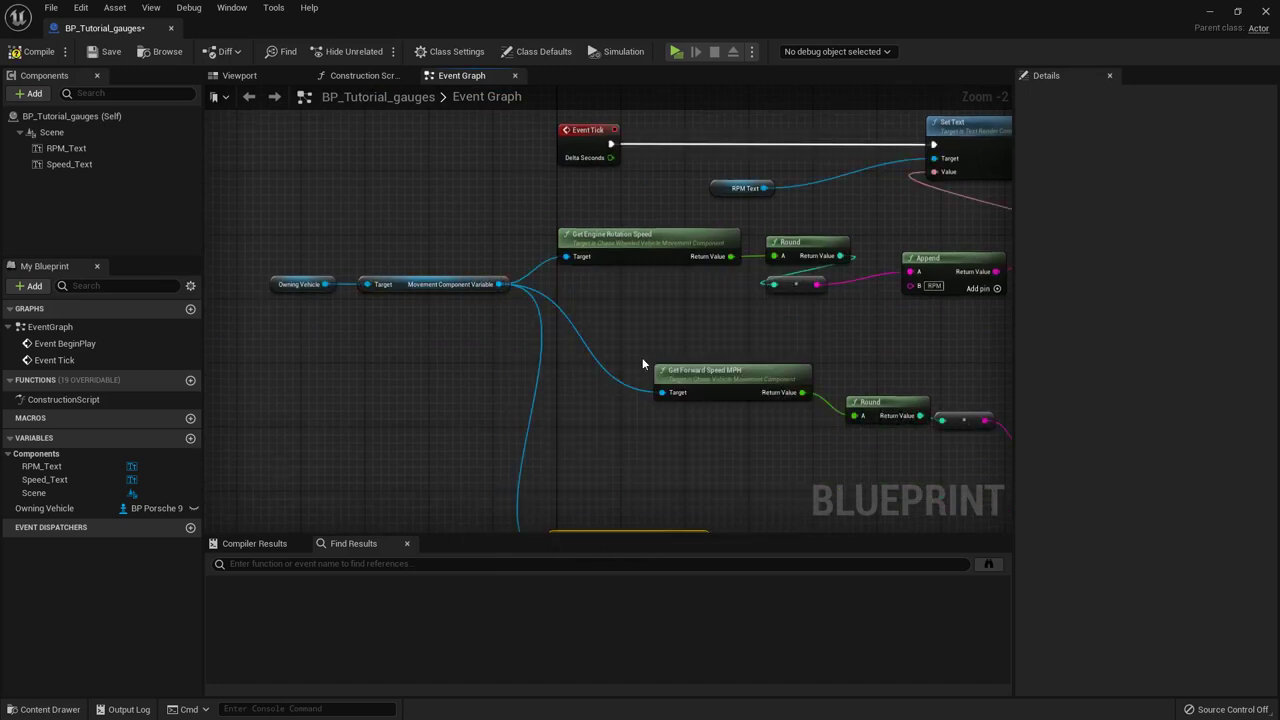
right_click_drag(642, 357, 526, 228)
left_click_drag(505, 415, 611, 379)
left_click(754, 407)
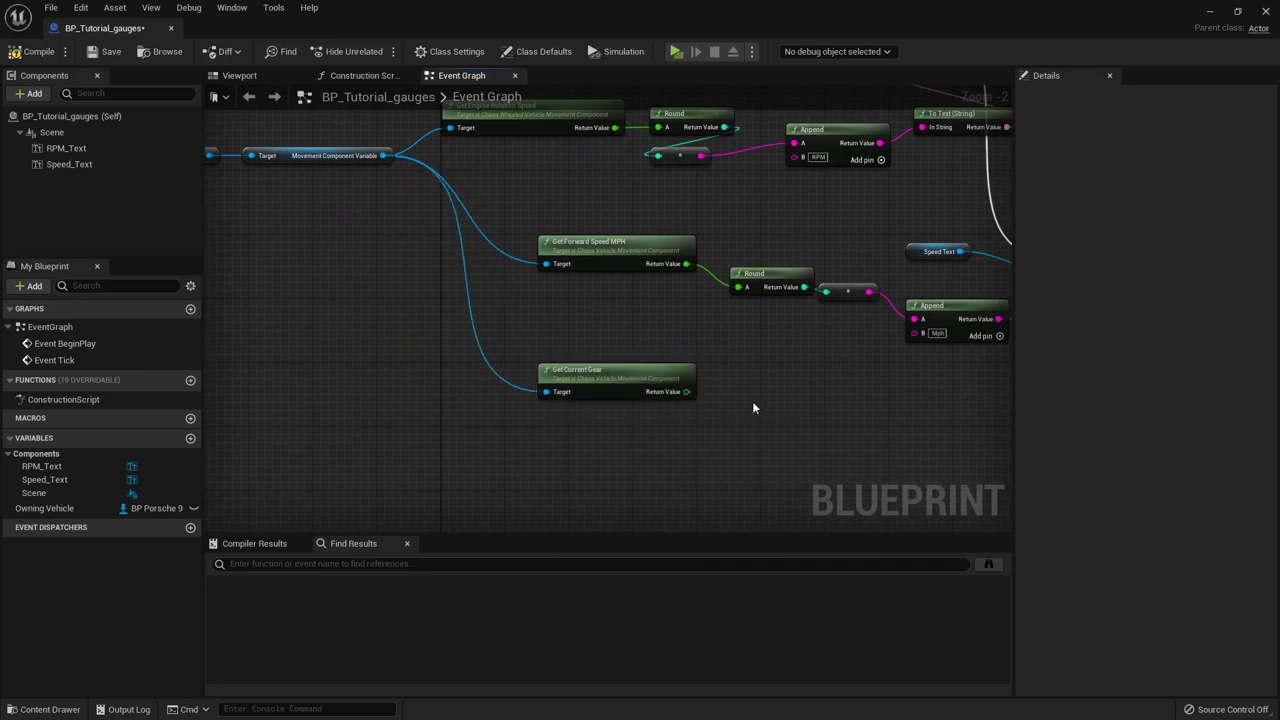
Step: Close the blueprint's Construction Script graph
left_click(350, 77)
left_click(463, 76)
left_click(406, 76)
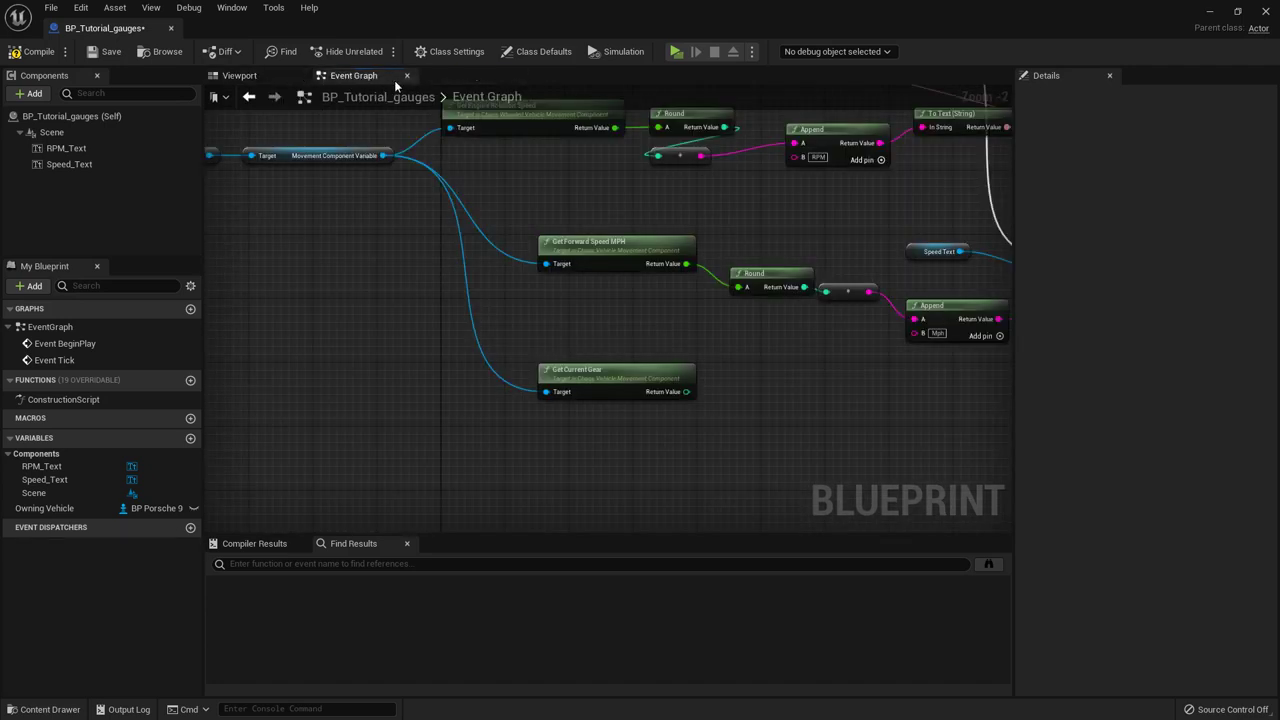
Step: Shorten the default text of the Speed_Text component to just 0 in the blueprint's Viewport
left_click(250, 75)
scroll(634, 297, "up", 2)
left_click(636, 290)
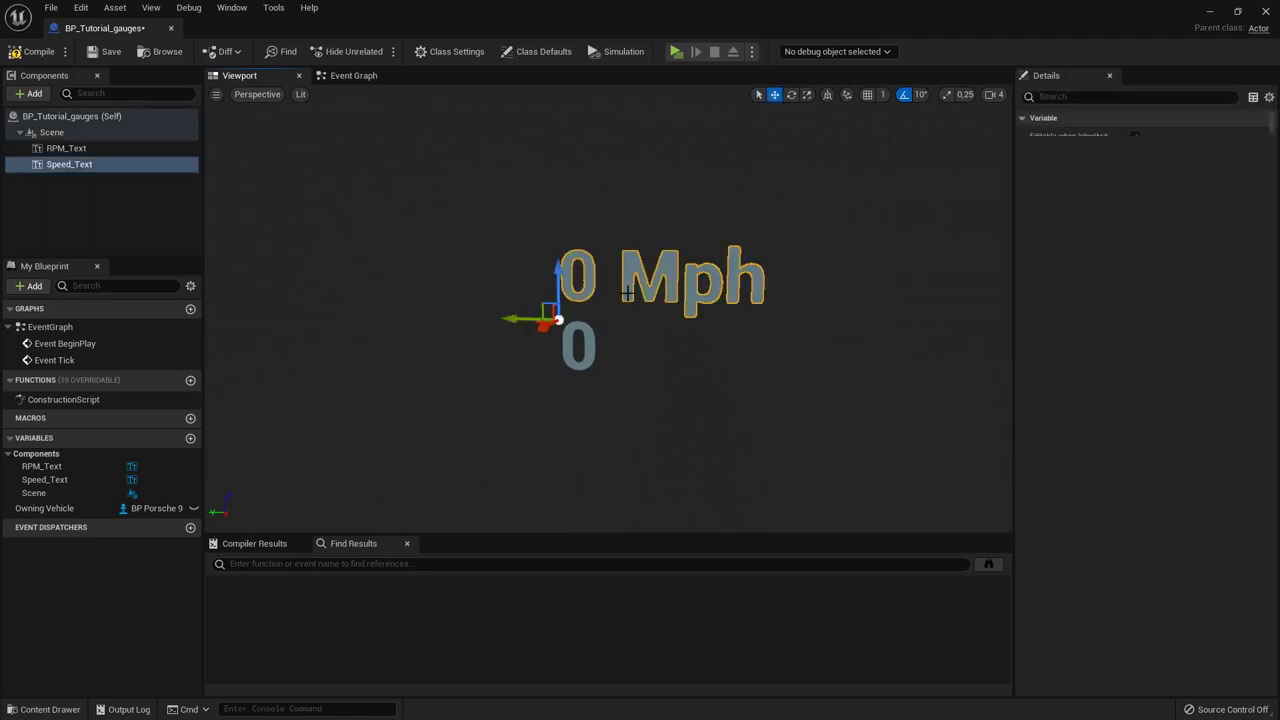
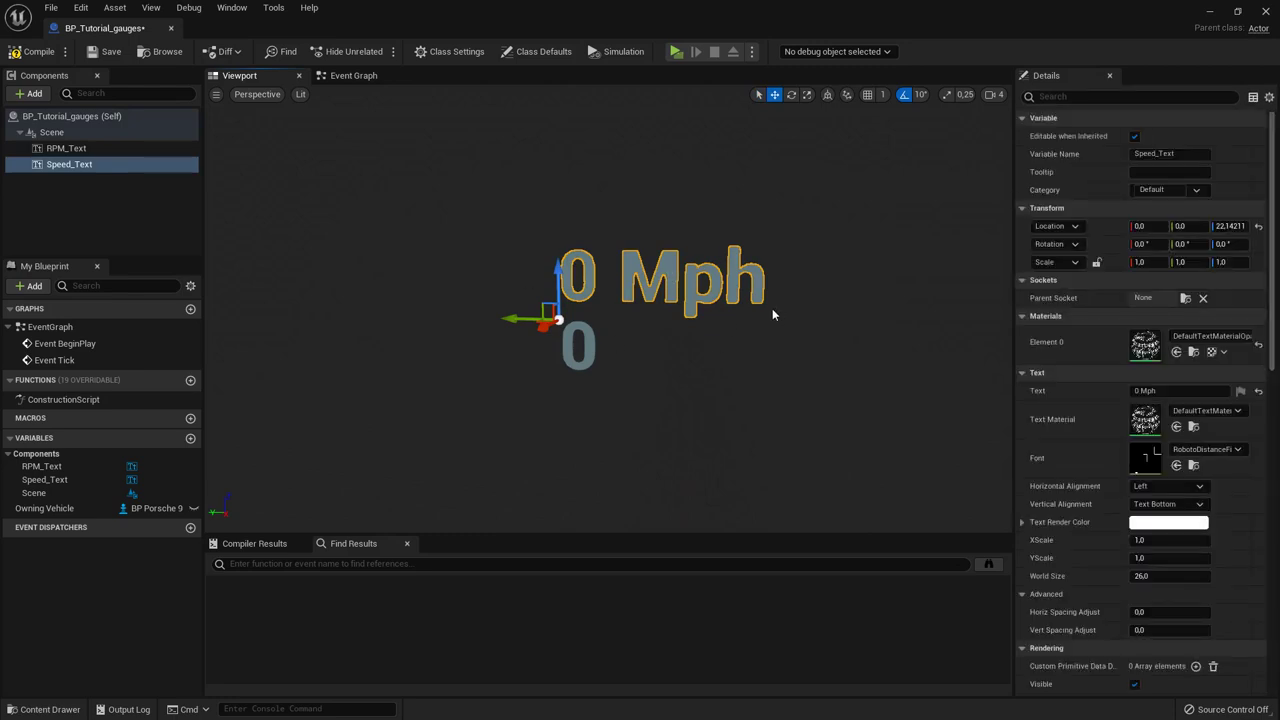
scroll(772, 308, "down", 3)
scroll(766, 354, "up", 3)
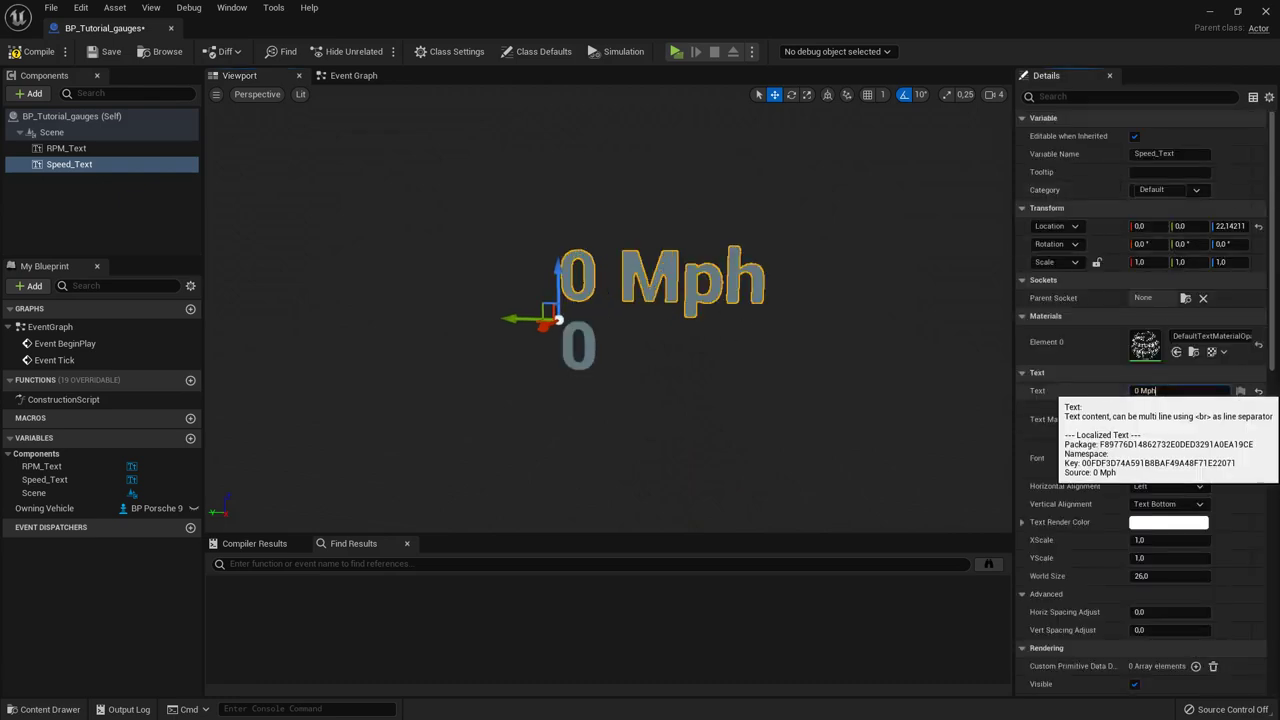
left_click(1176, 394)
key("BackSpace")
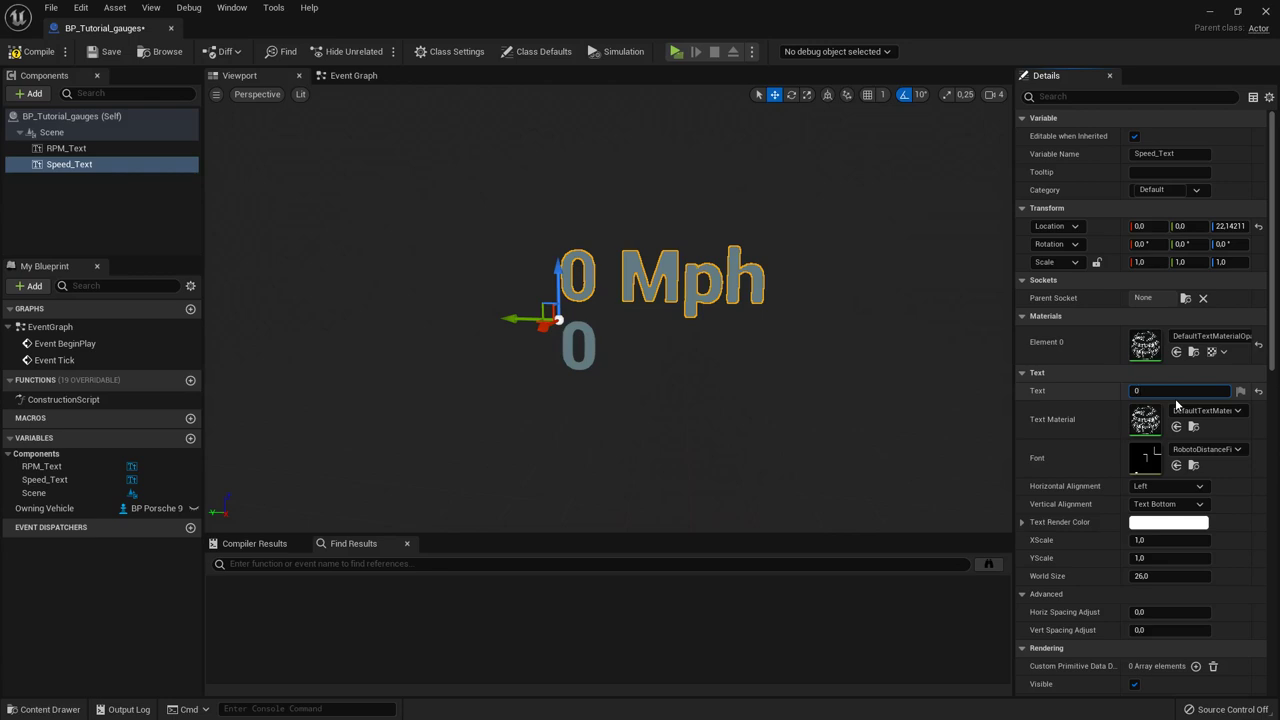
key("Return")
left_click(125, 195)
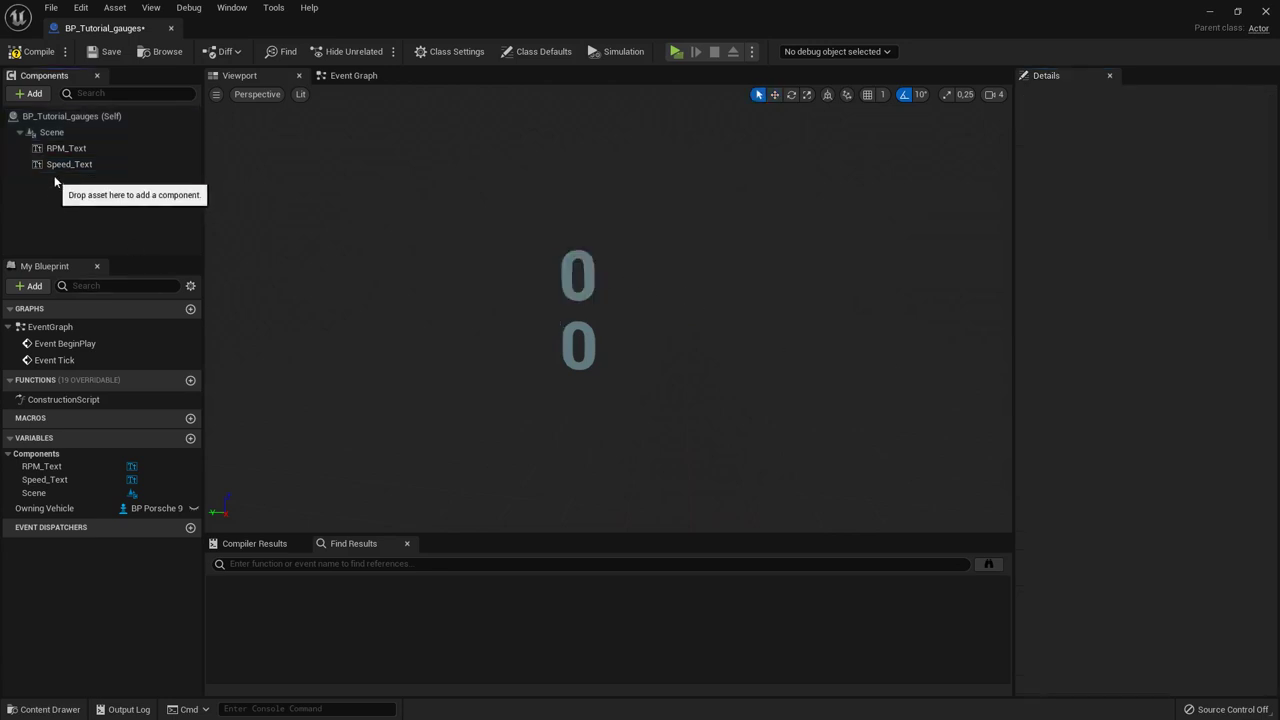
Step: Duplicate the Speed_Text component, keeping the default name Speed_Text1
left_click(60, 164)
right_click(67, 166)
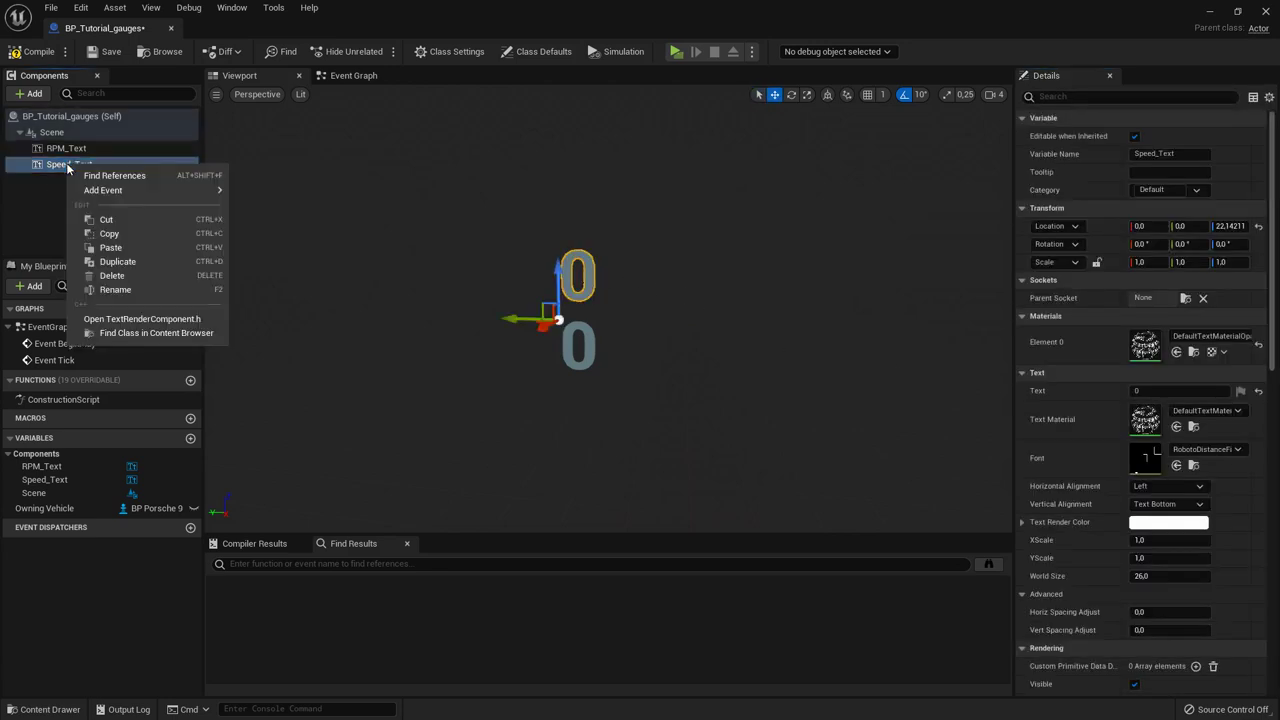
left_click(156, 263)
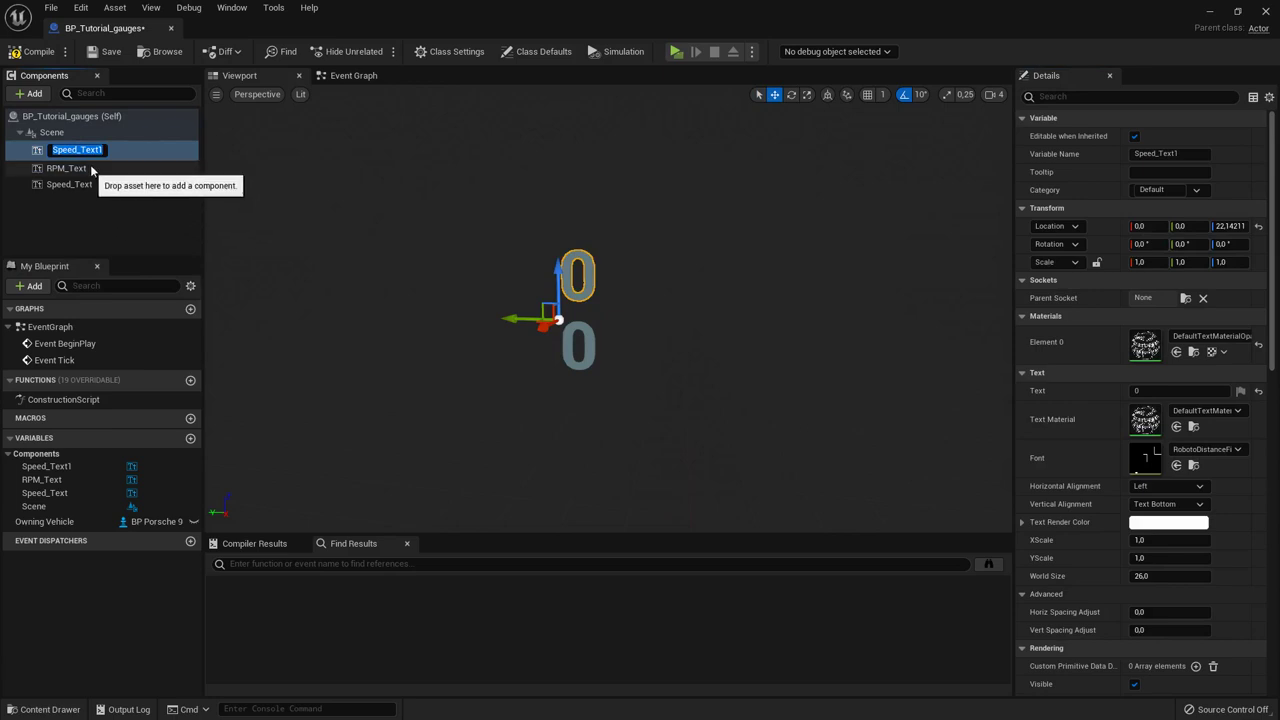
left_click(91, 168)
left_click(91, 154)
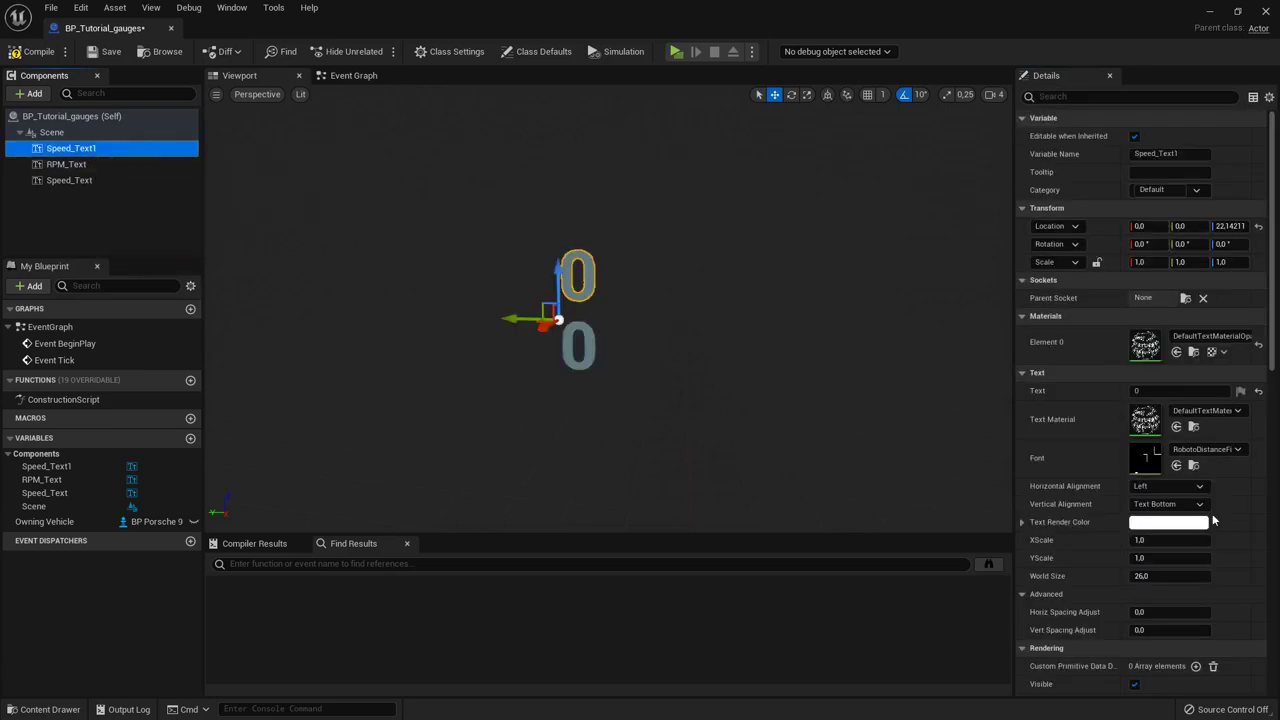
Step: Set the text of Speed_Text1 to Mph and move it beside the speed digit, to Y about -15.4
left_click(1138, 391)
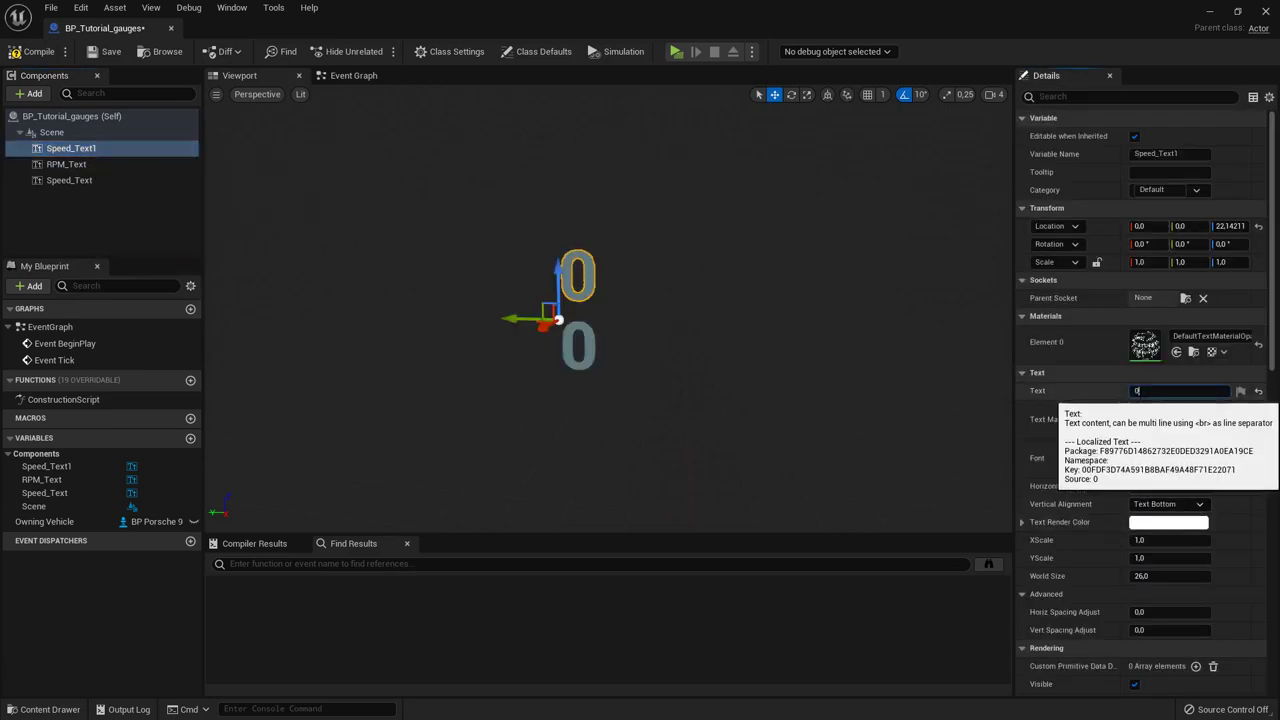
left_click(1140, 391)
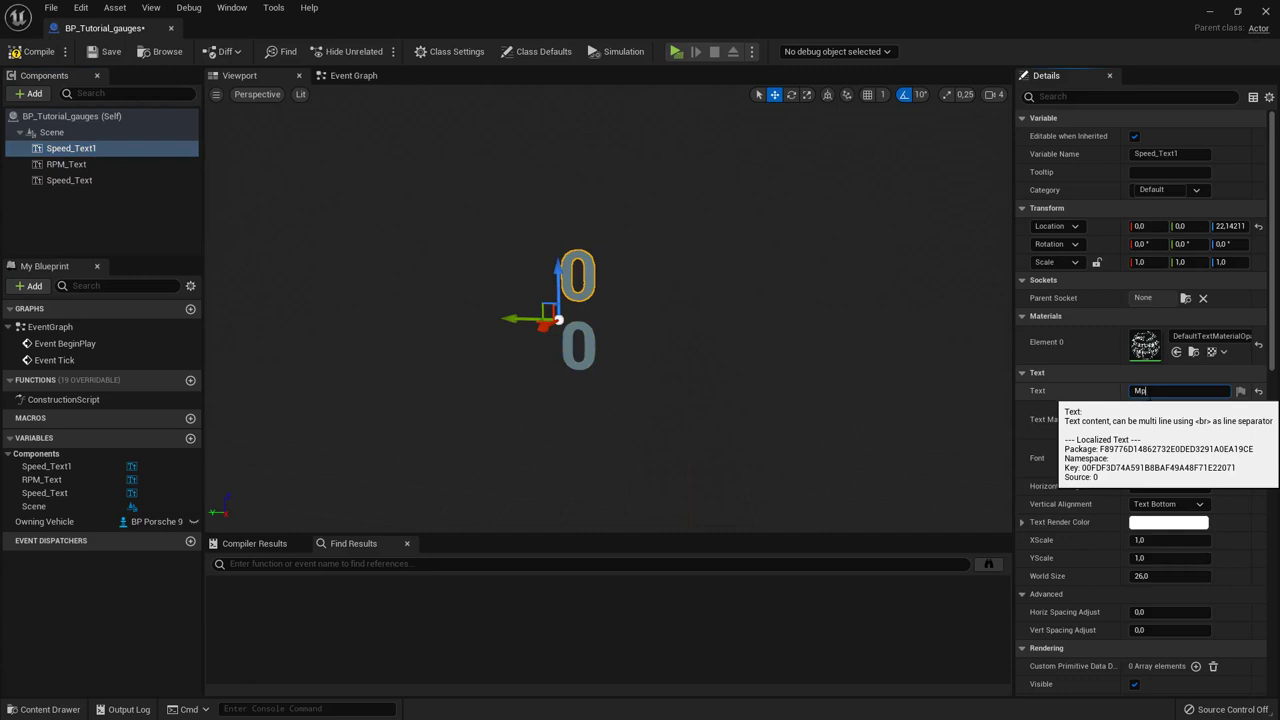
key("Return")
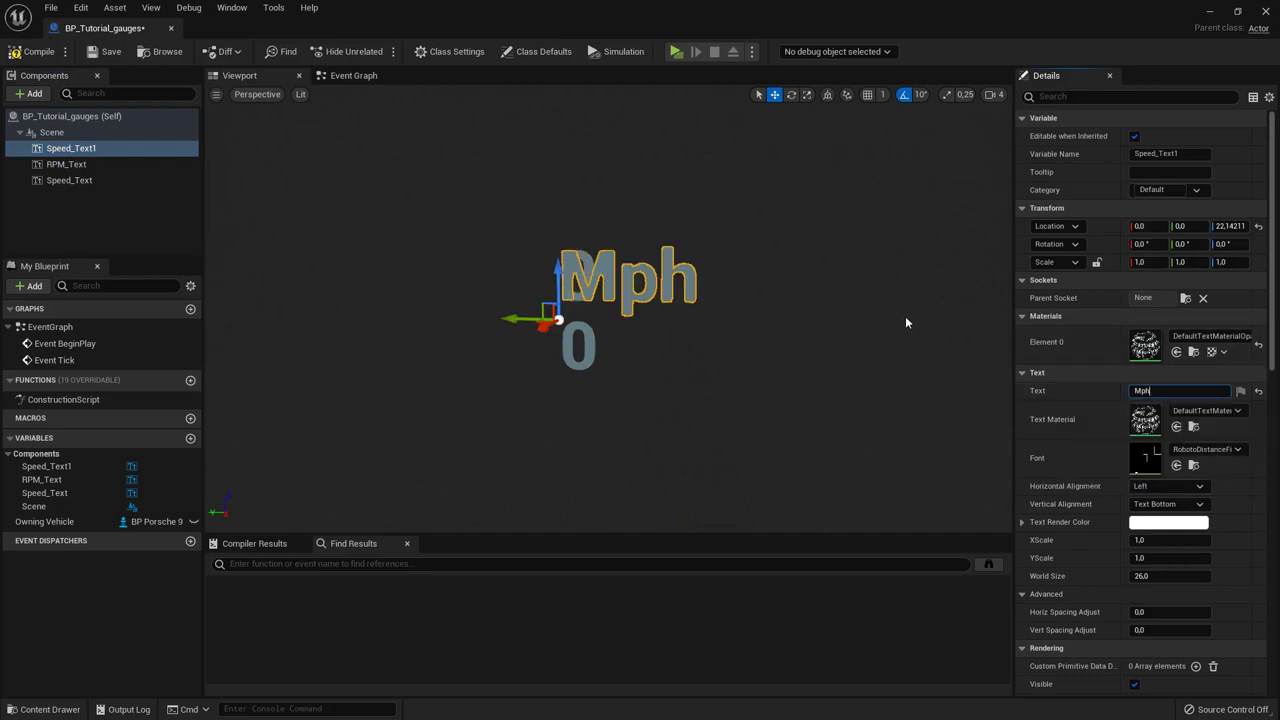
left_click_drag(519, 316, 559, 317)
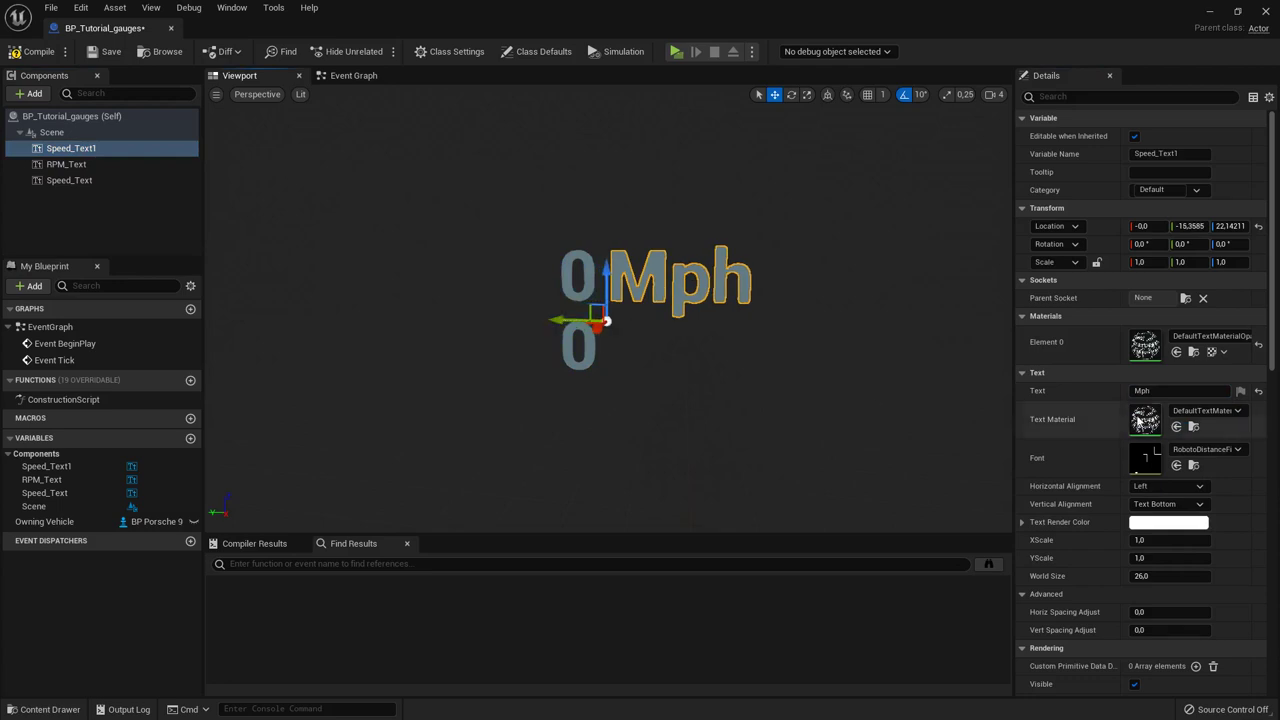
Step: Set the Mph label's World Size to 13 and raise it to Z about 26.2
scroll(1040, 585, "down", 1)
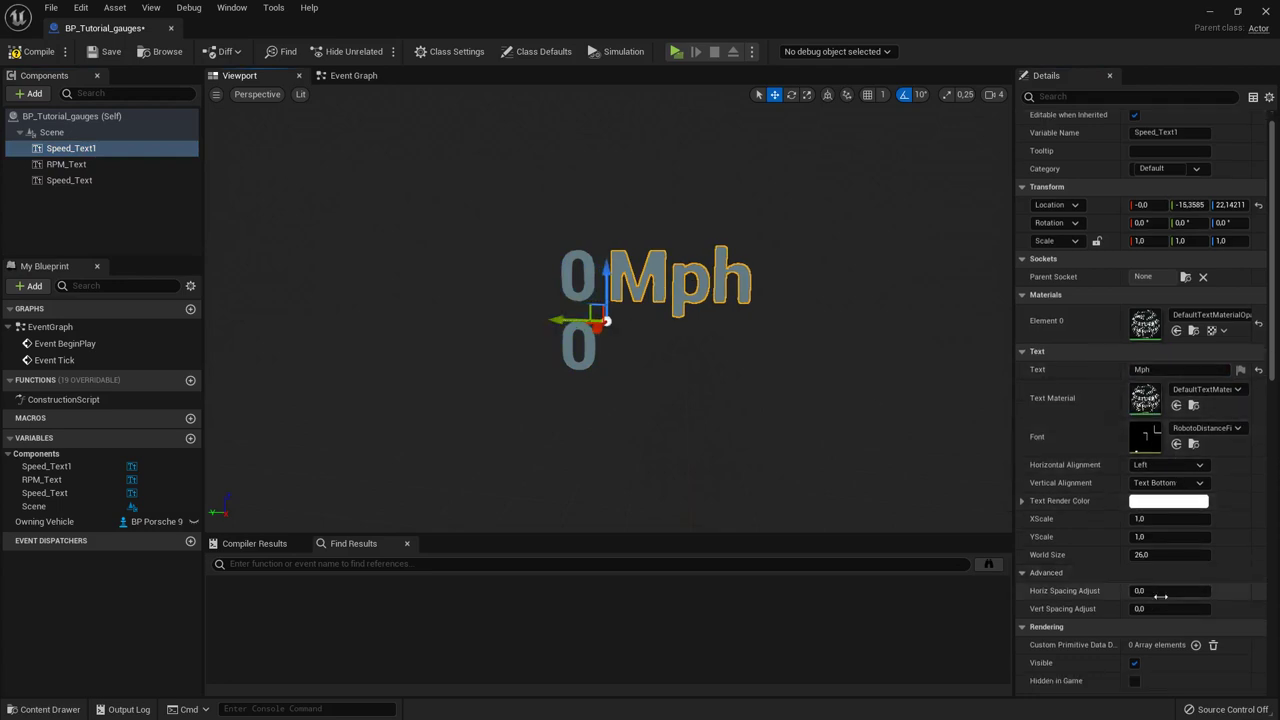
left_click(1160, 555)
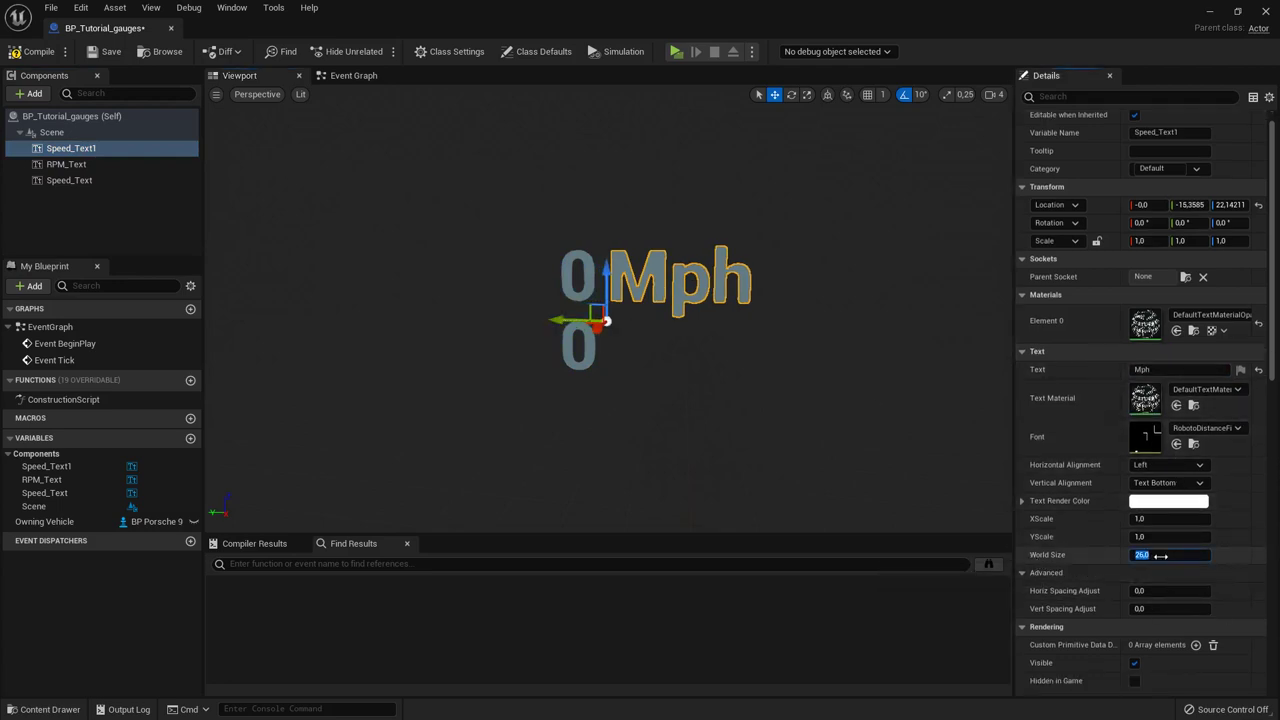
type("13")
key("Return")
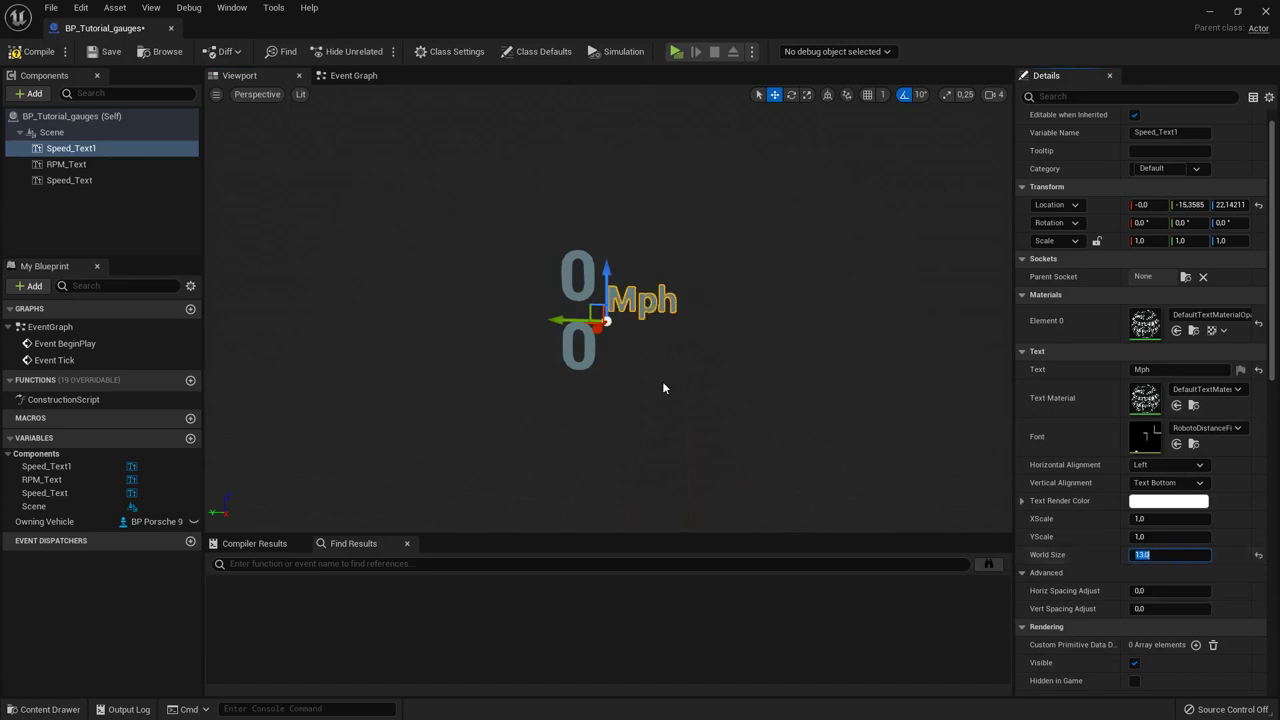
left_click_drag(607, 276, 607, 263)
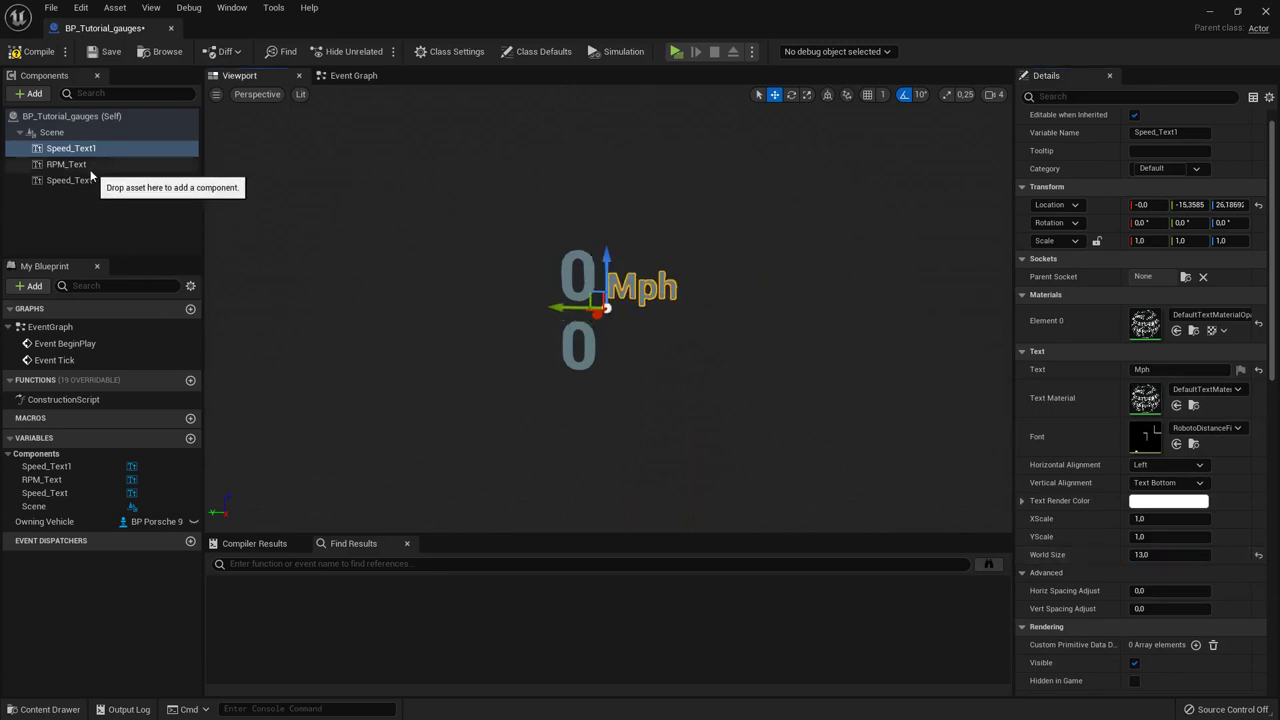
Step: Move RPM_Text away from the speed readout to Y about -58.8 and Z about -4.0
left_click(160, 164)
left_click_drag(539, 373, 728, 392)
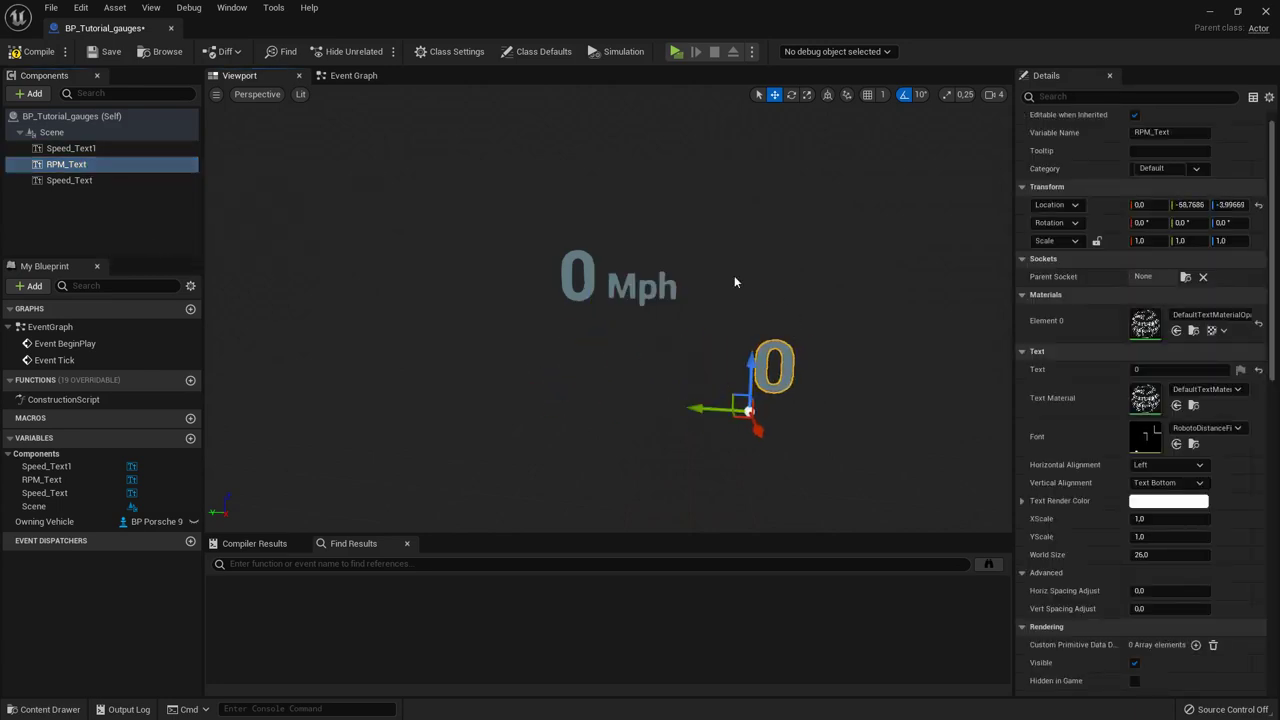
right_click_drag(734, 275, 850, 335)
right_click_drag(604, 320, 540, 285)
right_click_drag(765, 290, 475, 250)
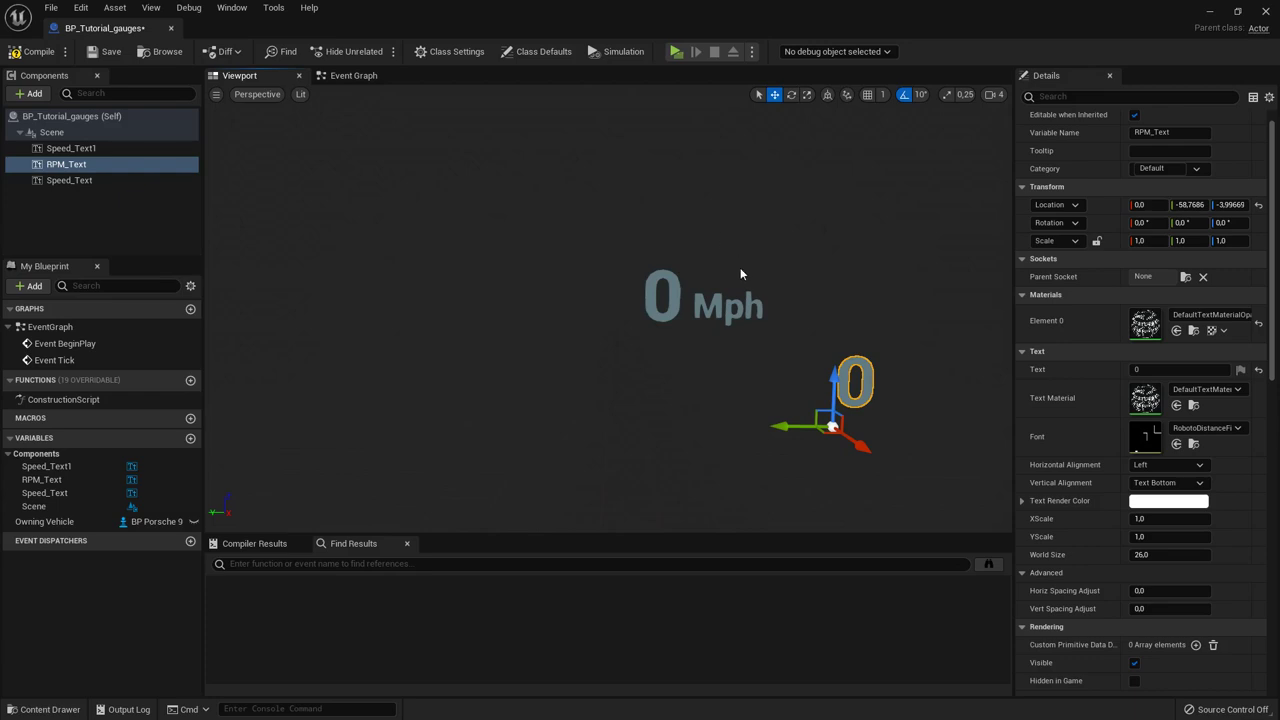
Step: Move the Mph label beneath the speed digit, to Y about 3.7 and Z about 15.5
left_click(725, 305)
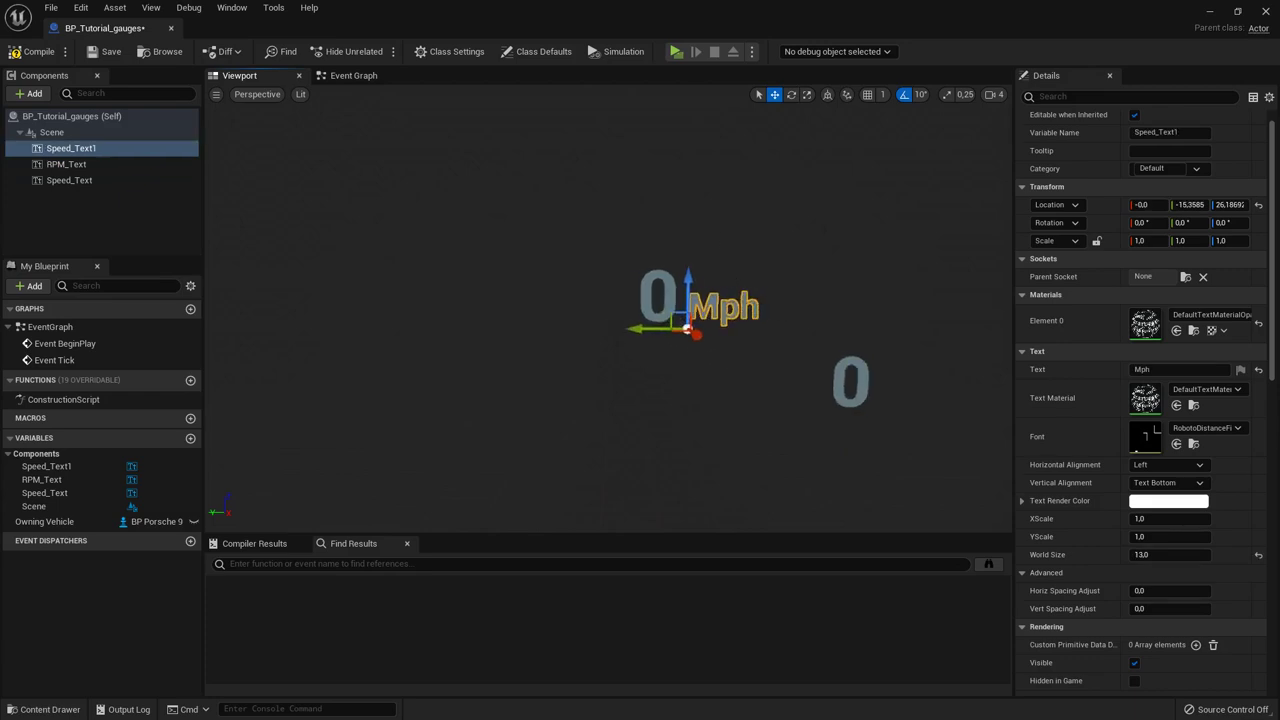
left_click_drag(684, 318, 618, 354)
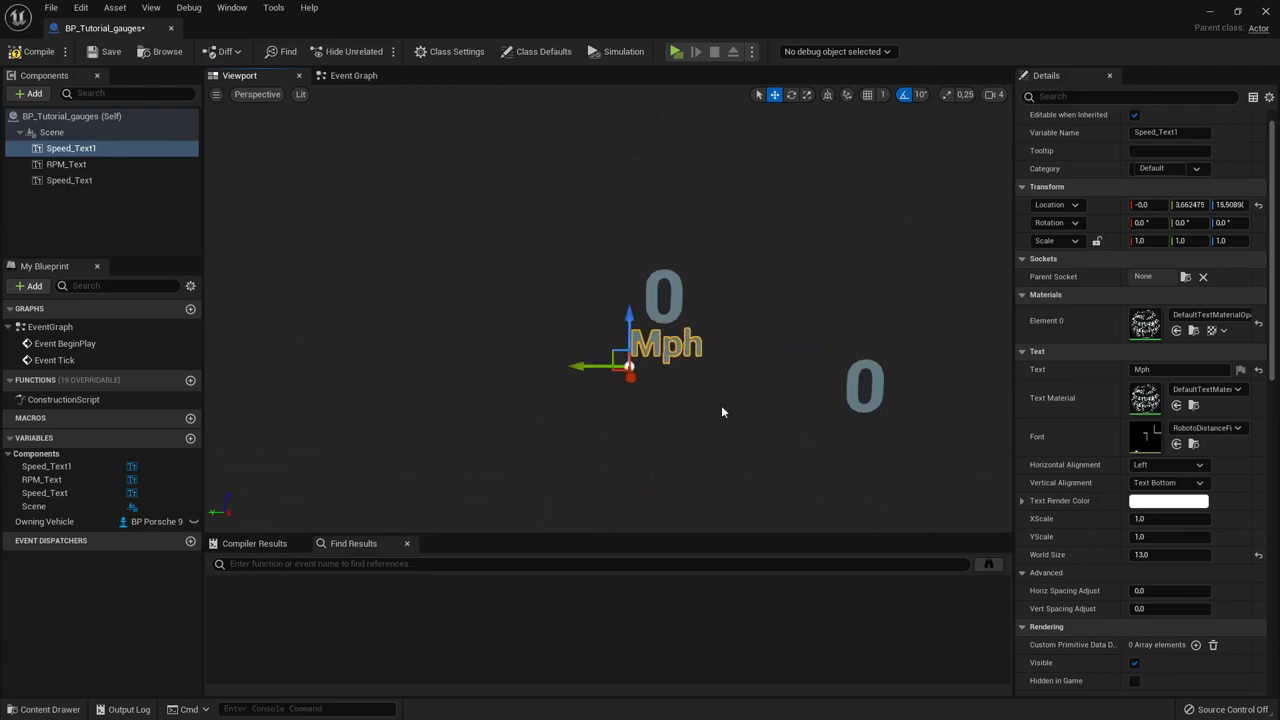
left_click(90, 164)
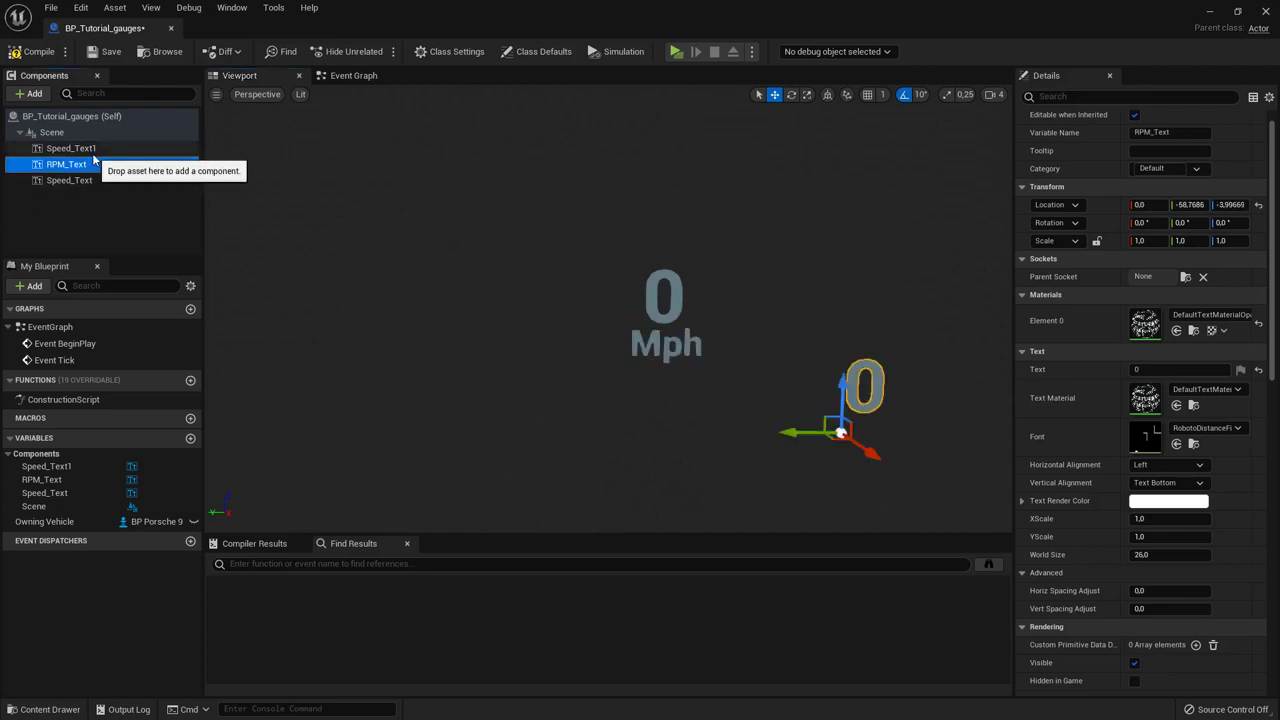
left_click(93, 150)
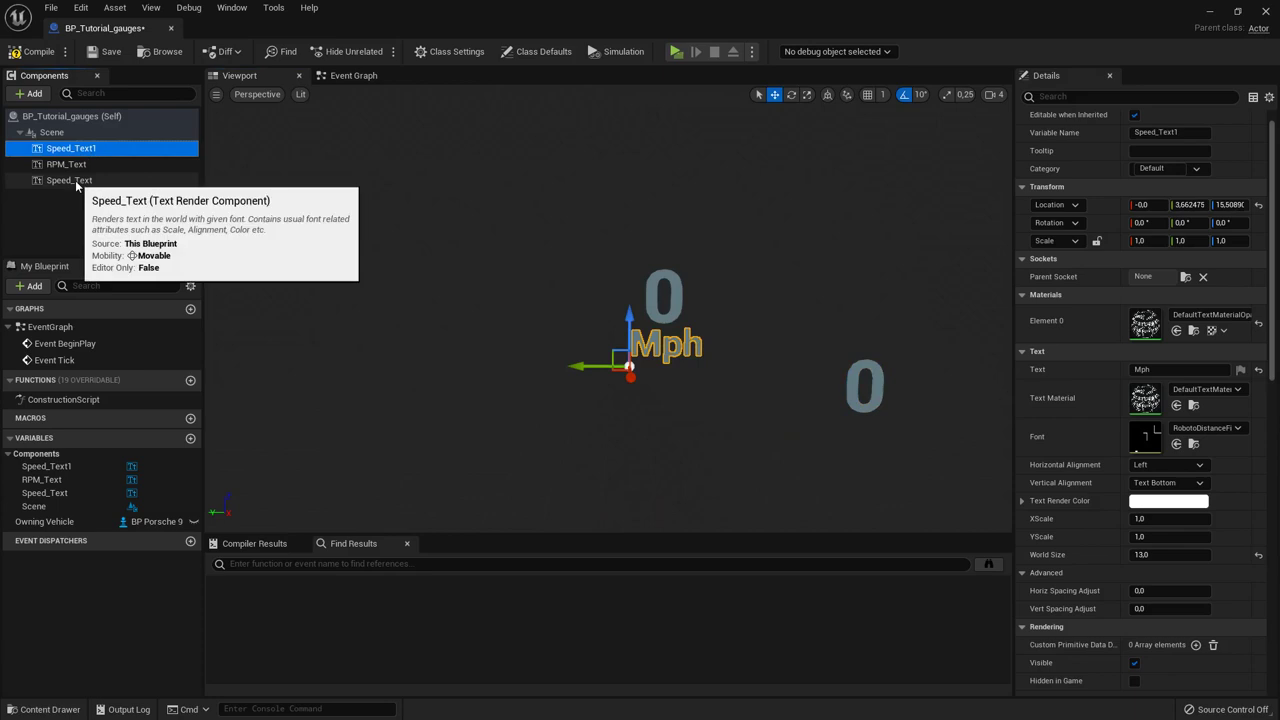
Step: Set Speed_Text's Horizontal Alignment to Center and its text to 100
left_click(80, 180)
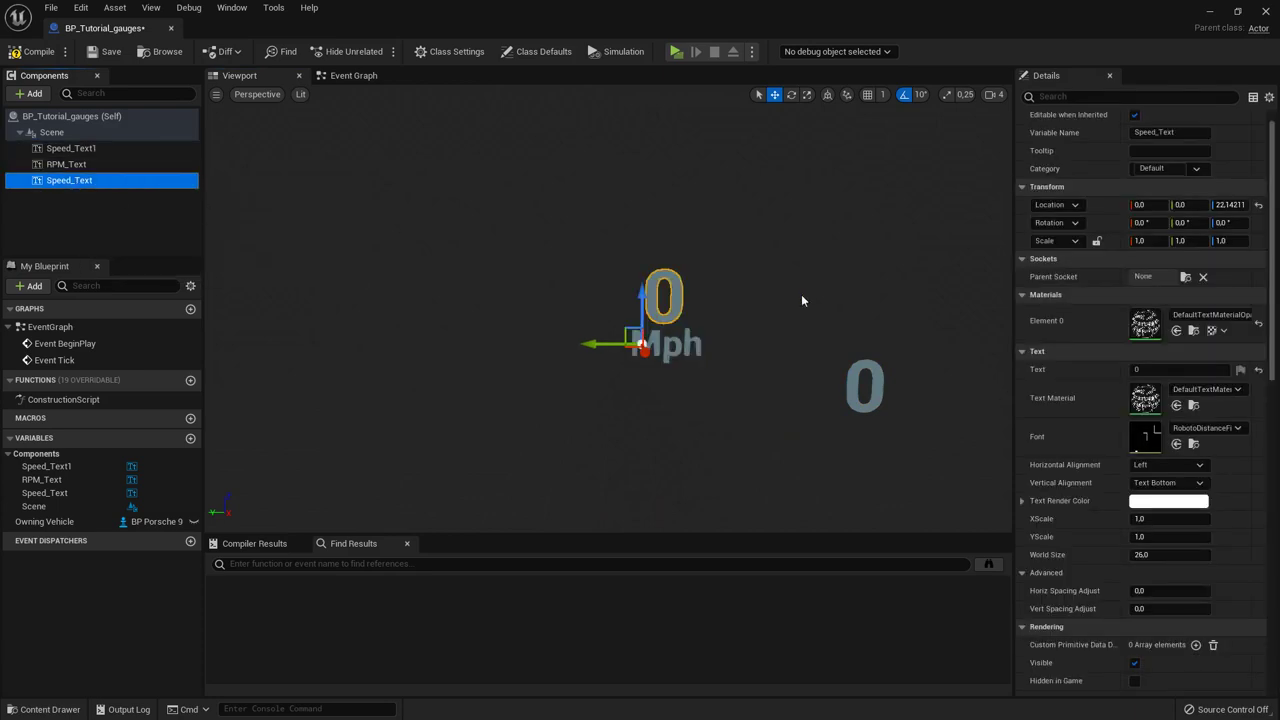
left_click(1167, 464)
left_click(1161, 491)
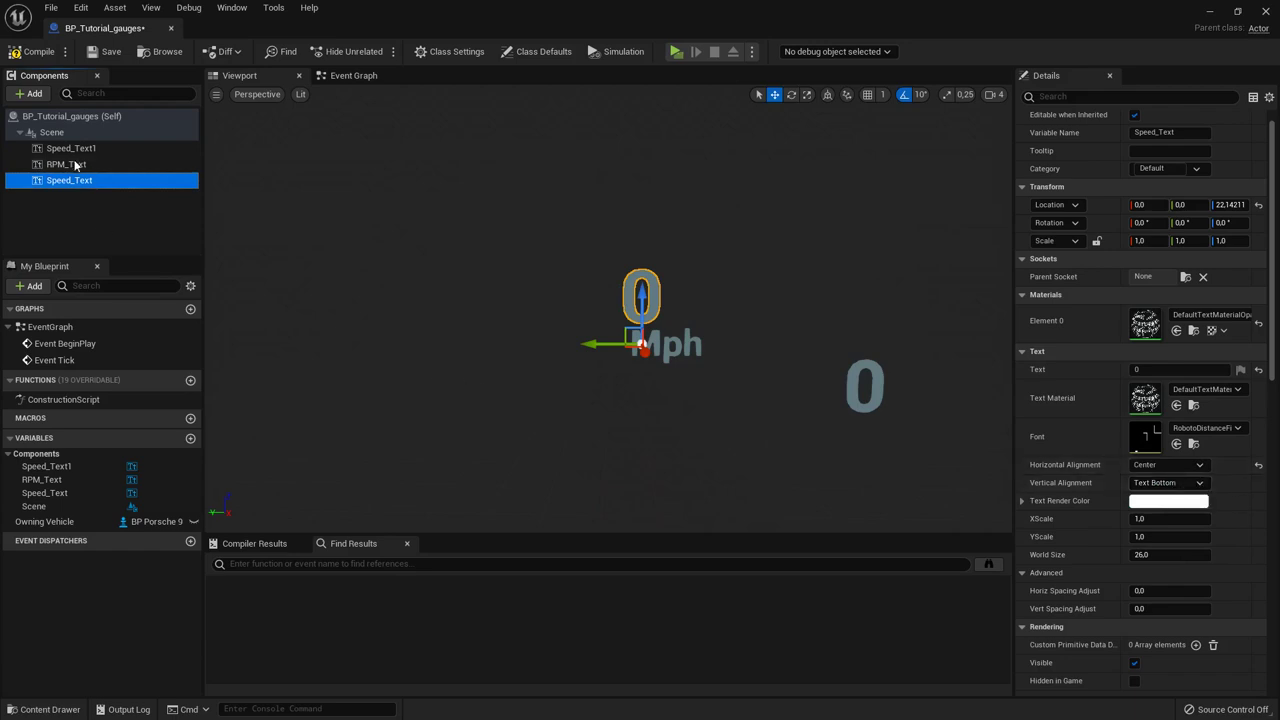
left_click(1138, 369)
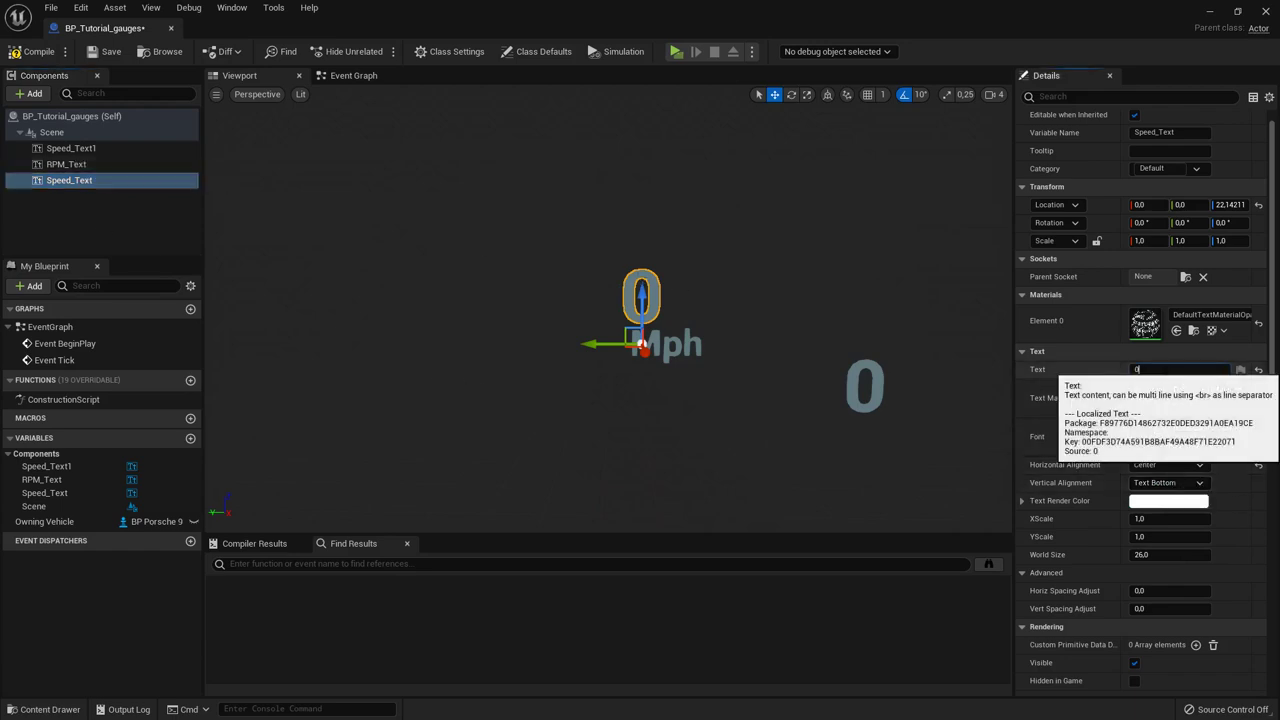
type("10")
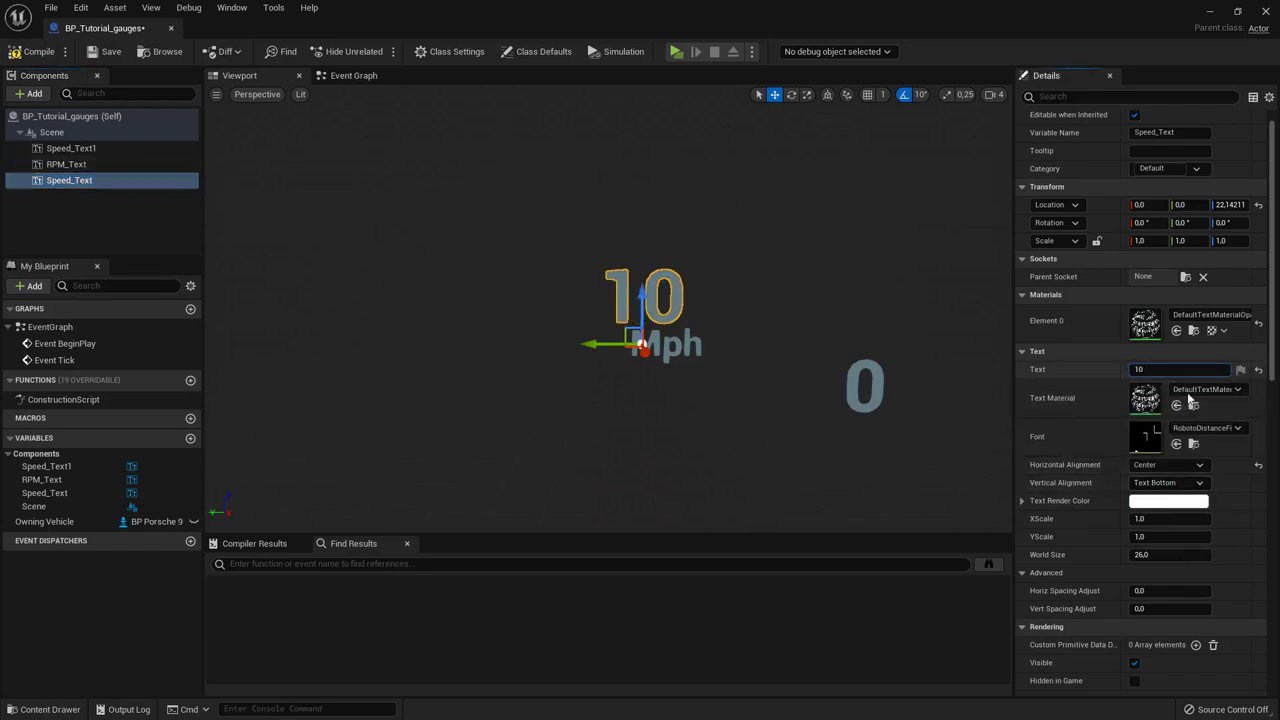
left_click_drag(1147, 370, 1109, 379)
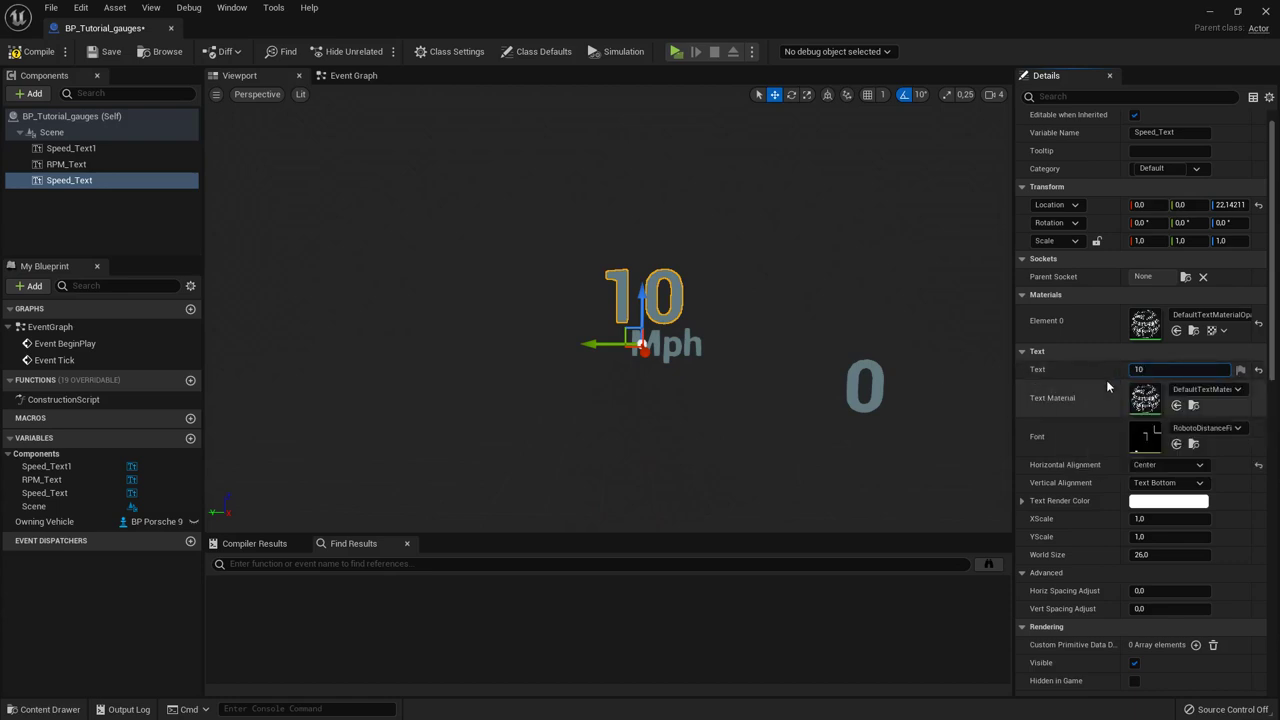
type("0")
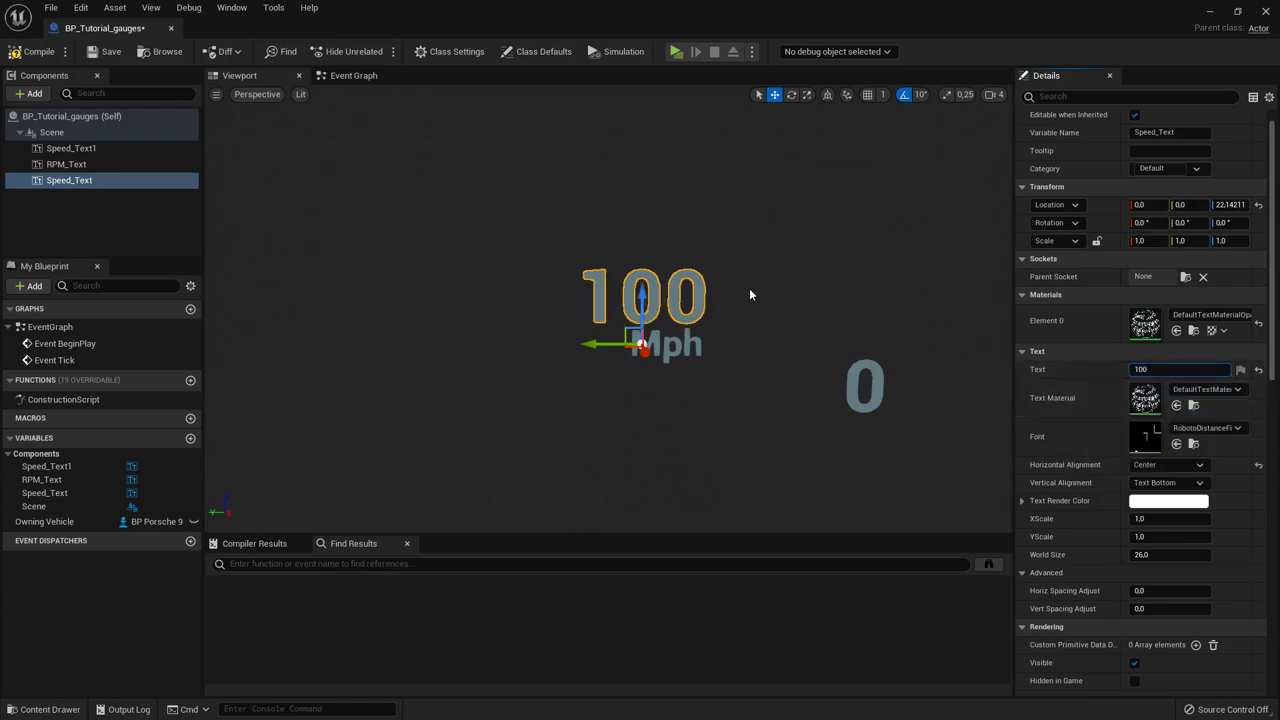
Step: Set the Mph label's Horizontal Alignment to Center and its Y location to 0 to line it up under the speed number
left_click(678, 348)
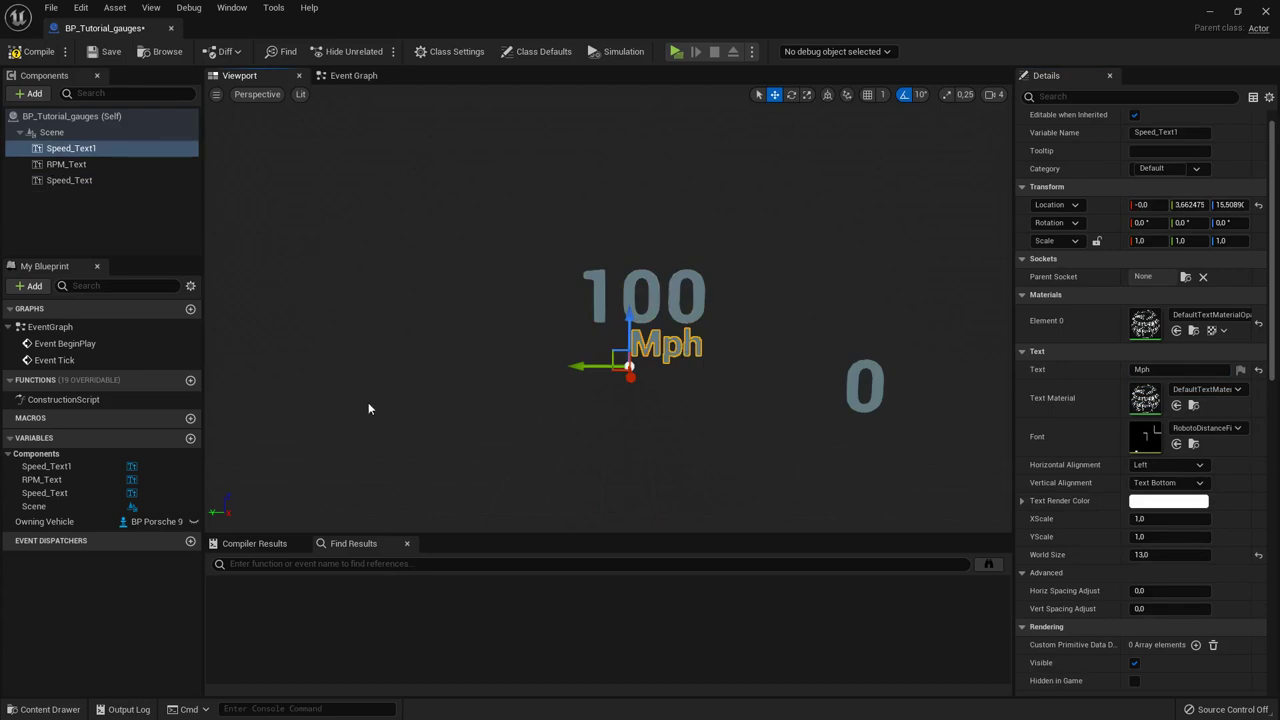
left_click(1163, 465)
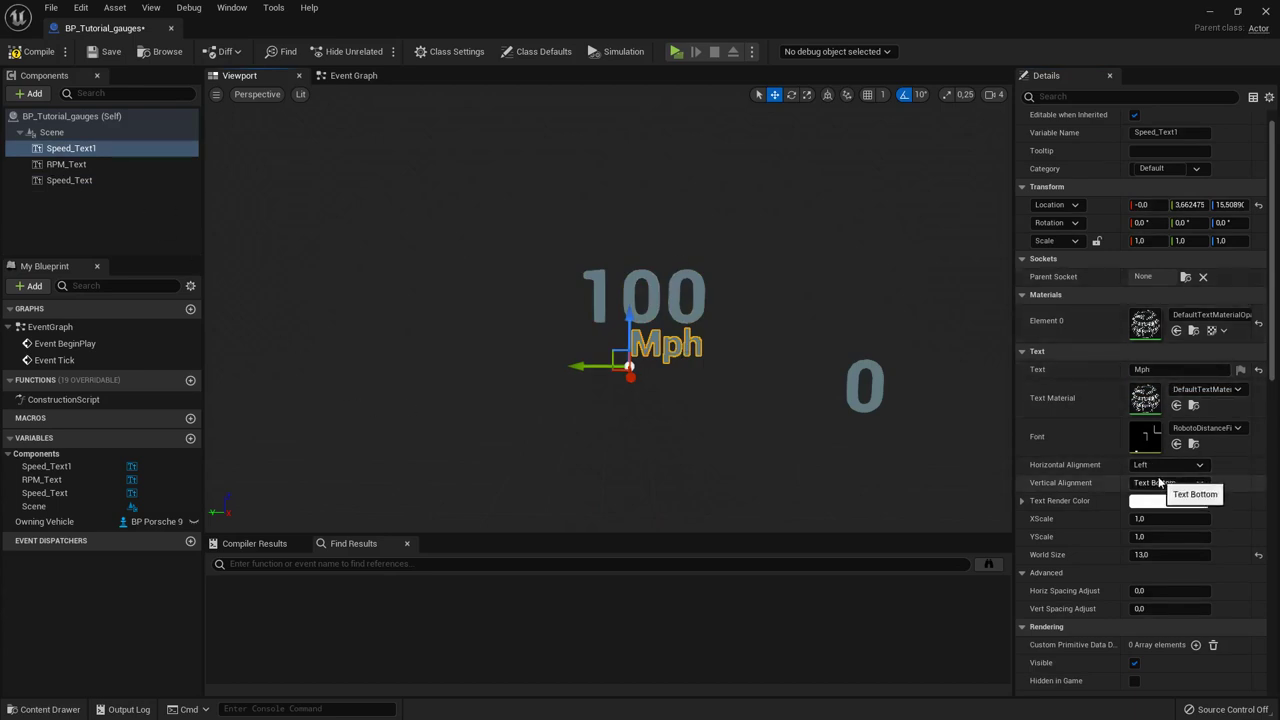
left_click(1163, 490)
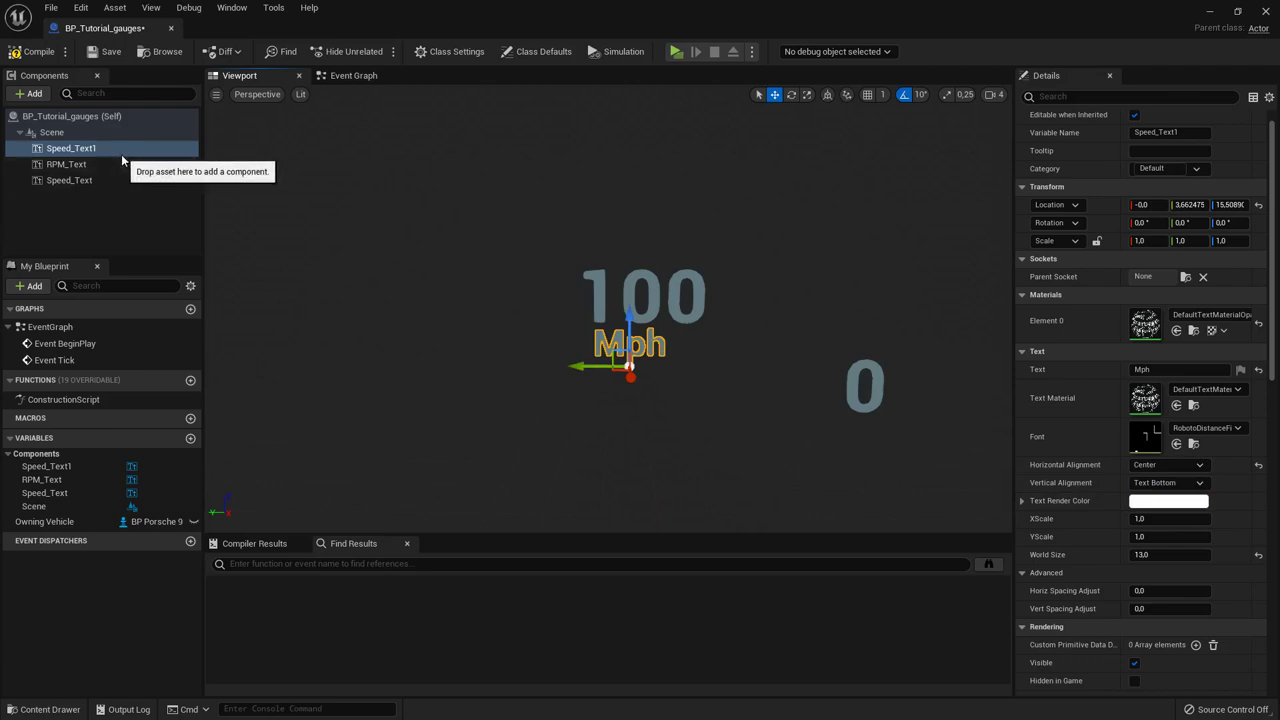
left_click(1189, 204)
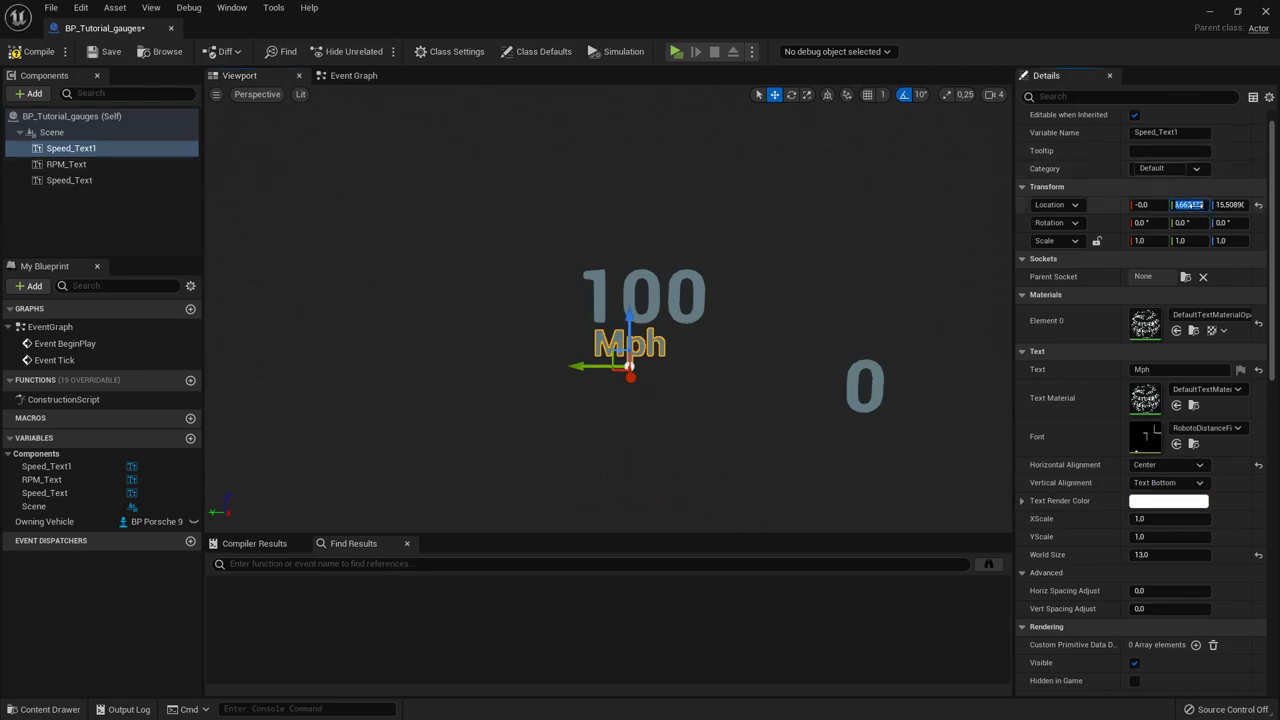
left_click(80, 166)
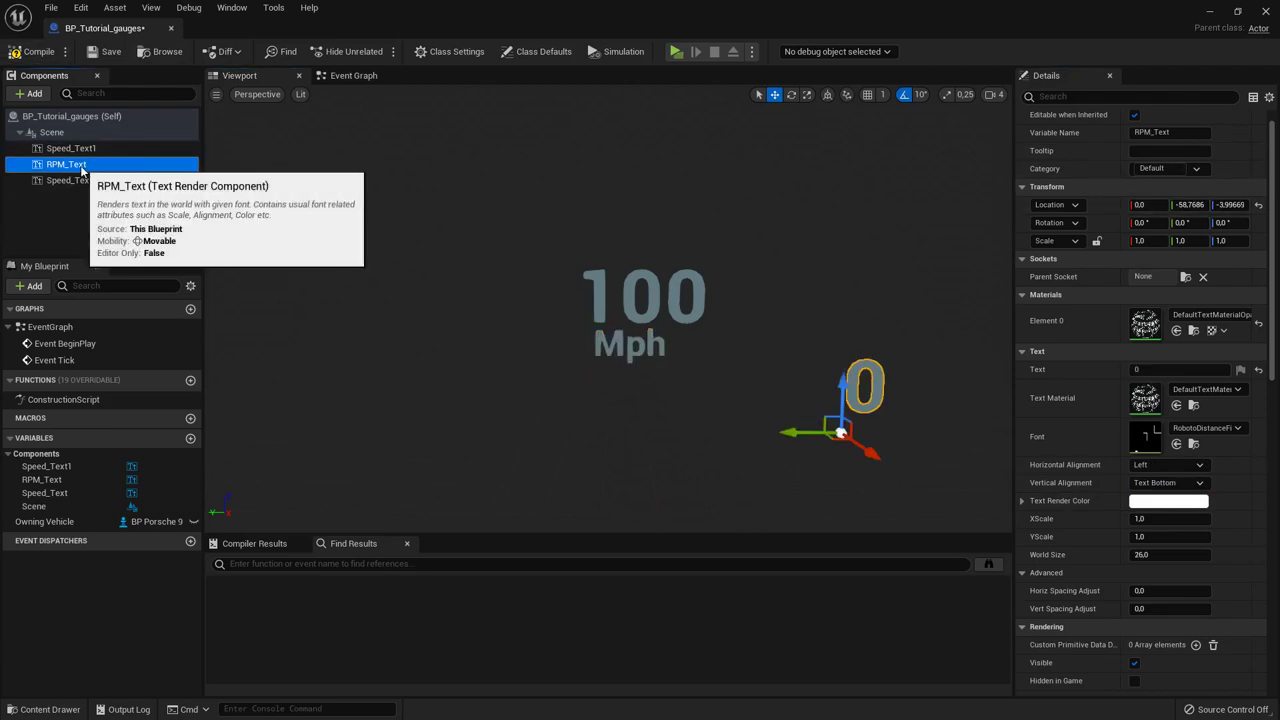
left_click(80, 149)
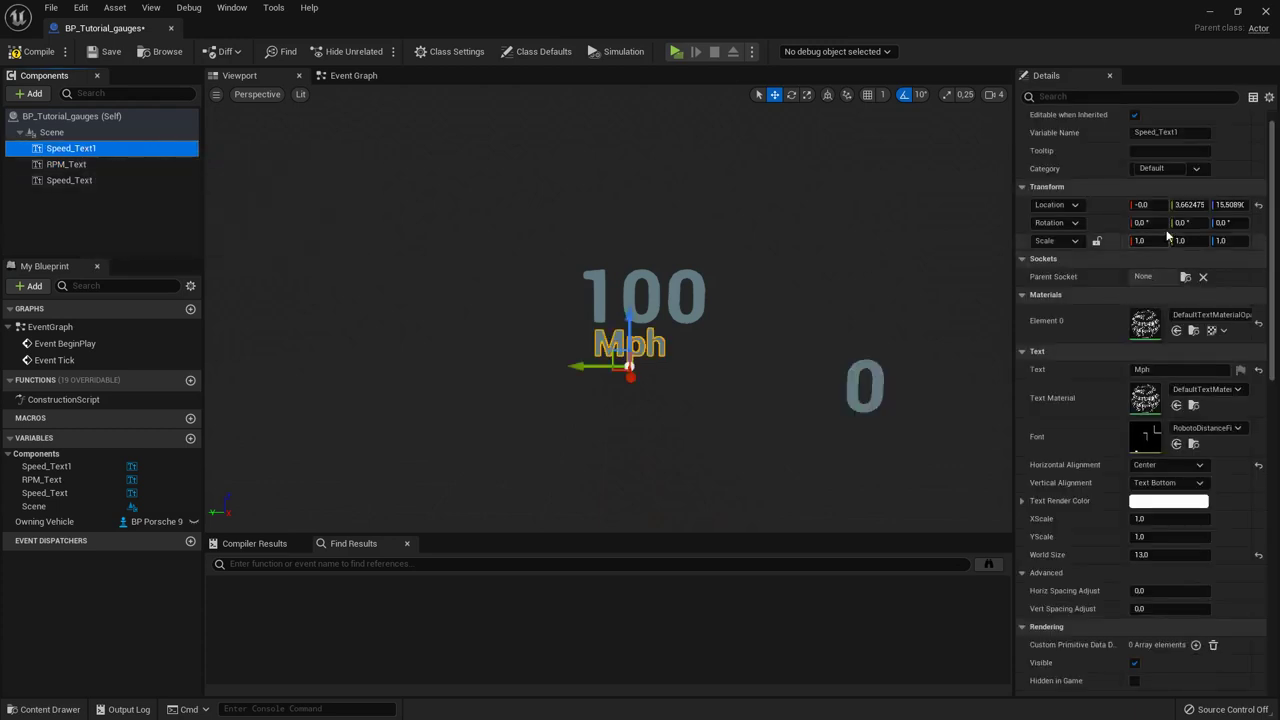
left_click(1189, 204)
type("0")
key("Return")
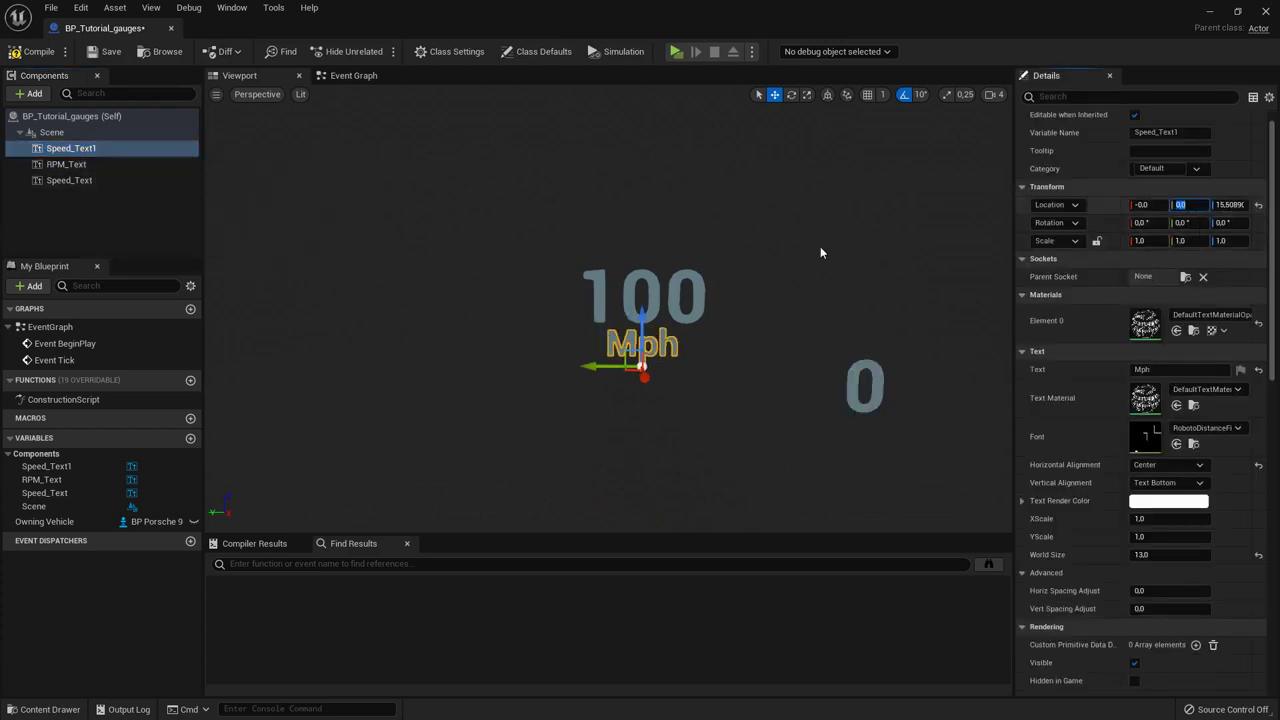
left_click(66, 166)
left_click(68, 180)
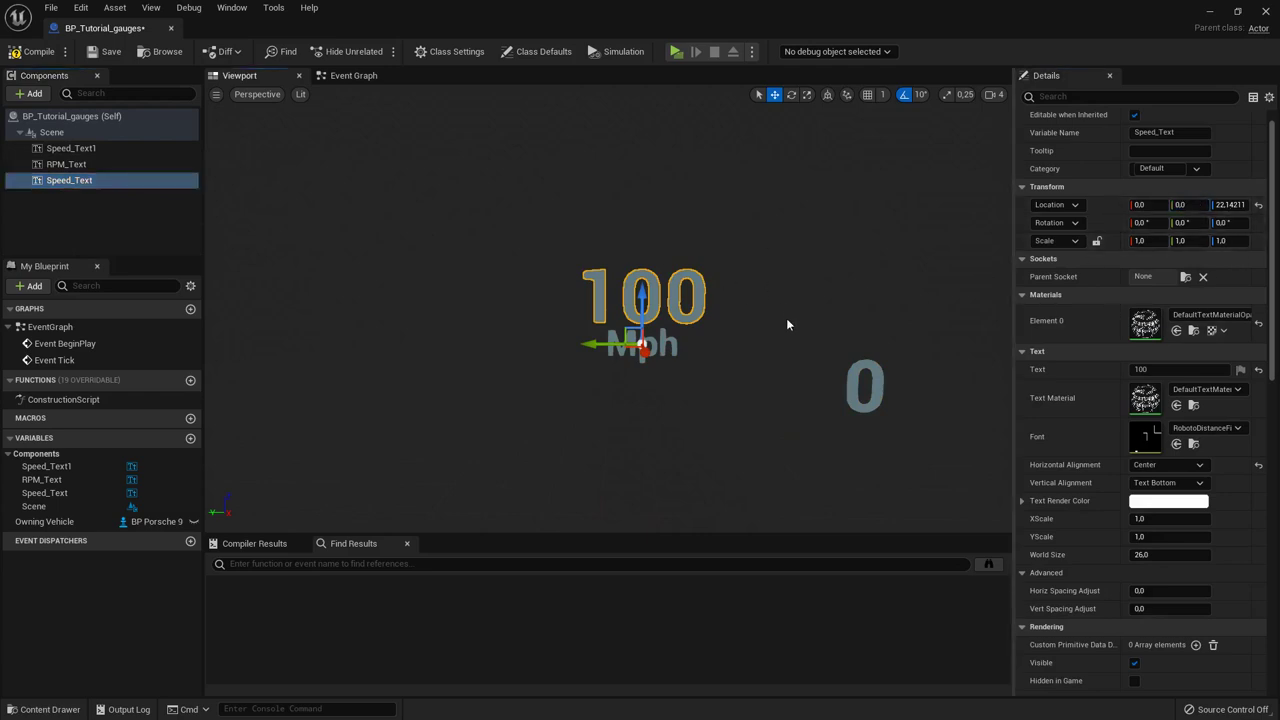
scroll(790, 332, "down", 3)
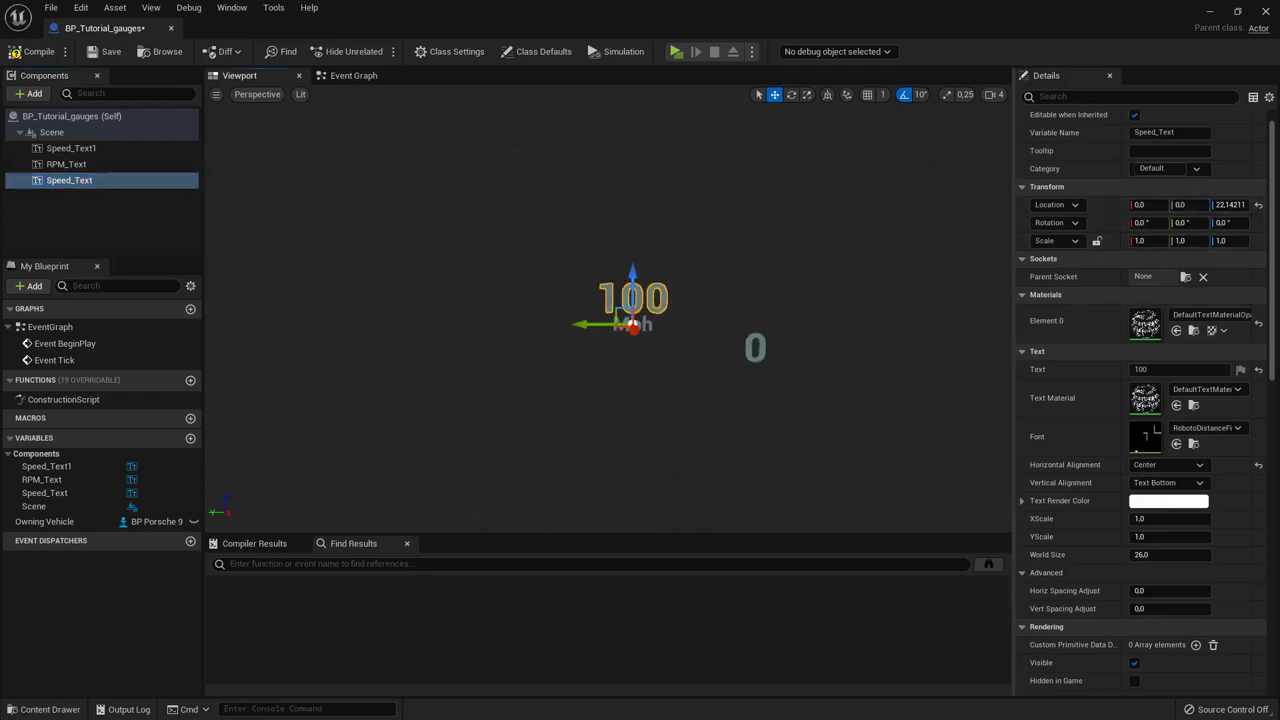
scroll(790, 332, "up", 4)
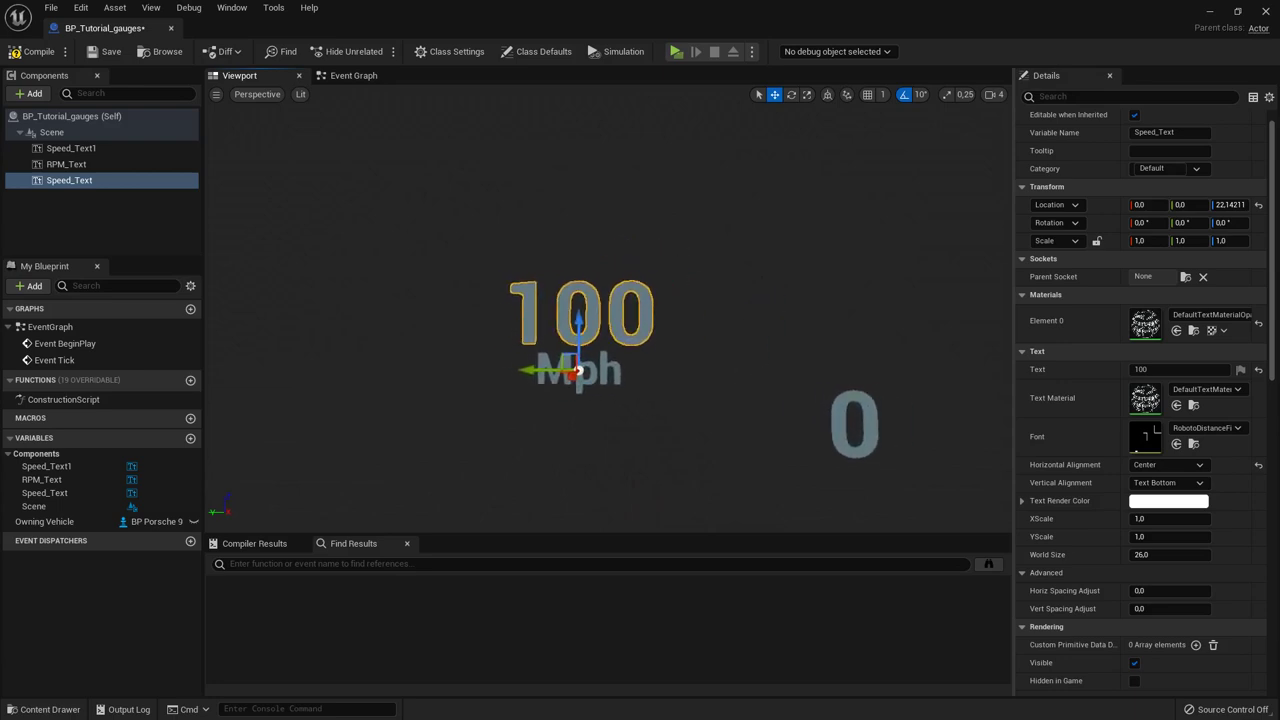
scroll(848, 376, "down", 2)
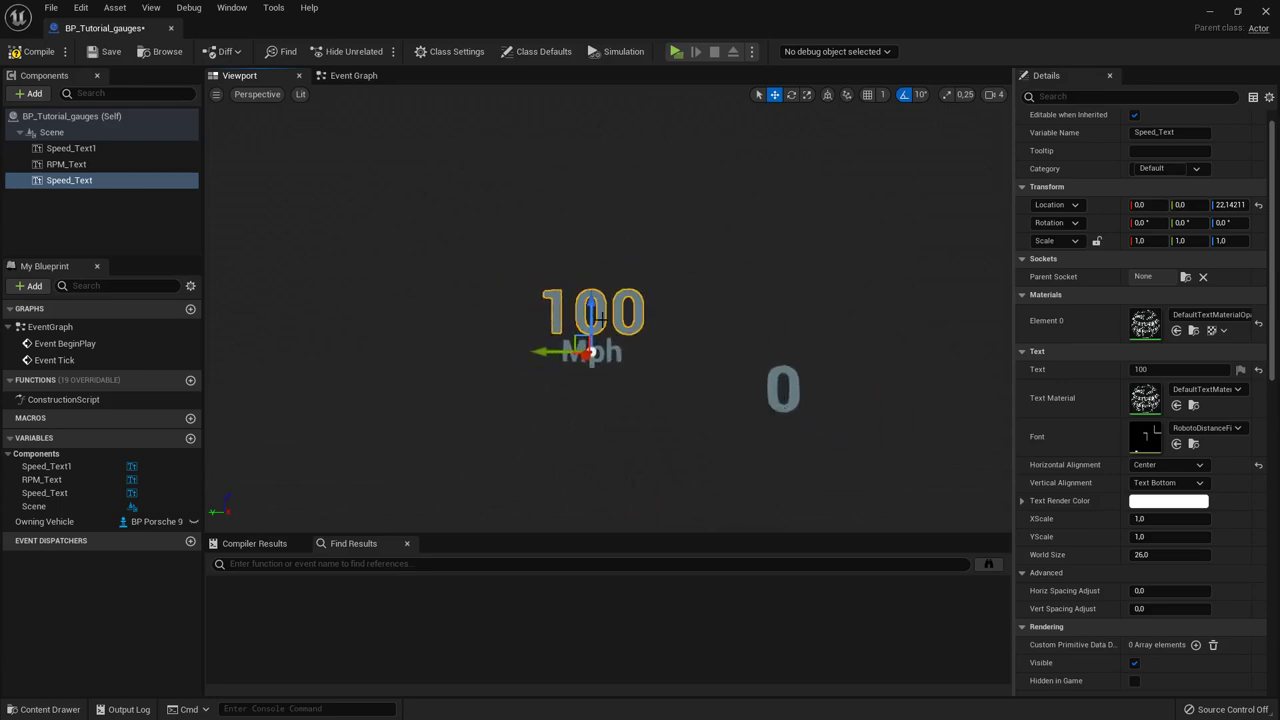
Step: Rename the RPM_Text component as Gear_Text
left_click(66, 166)
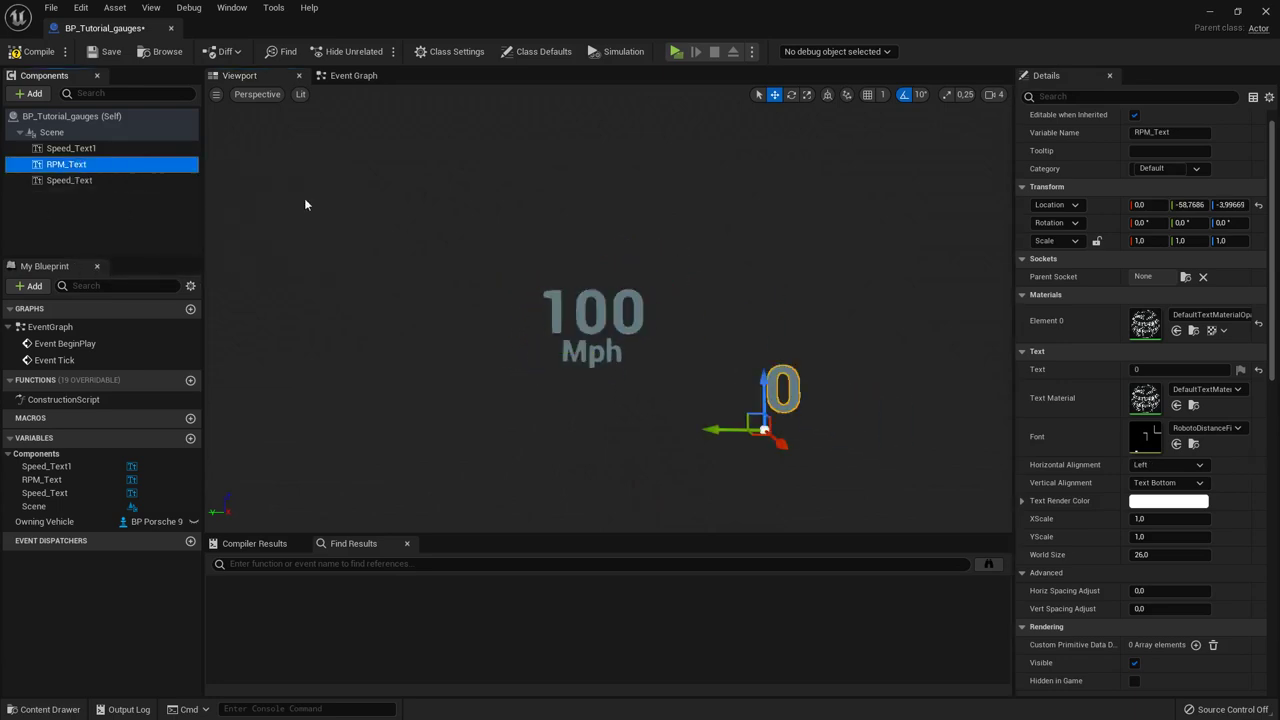
left_click(80, 166)
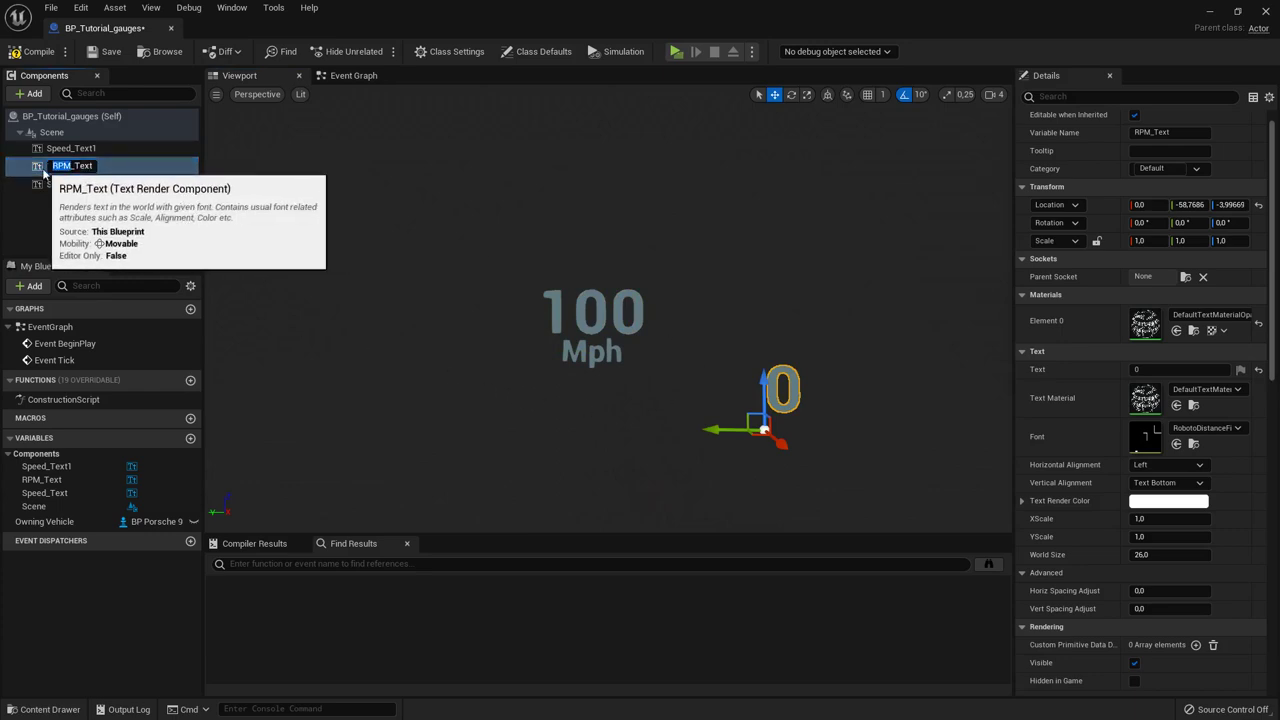
type("Gear_Text")
key("Return")
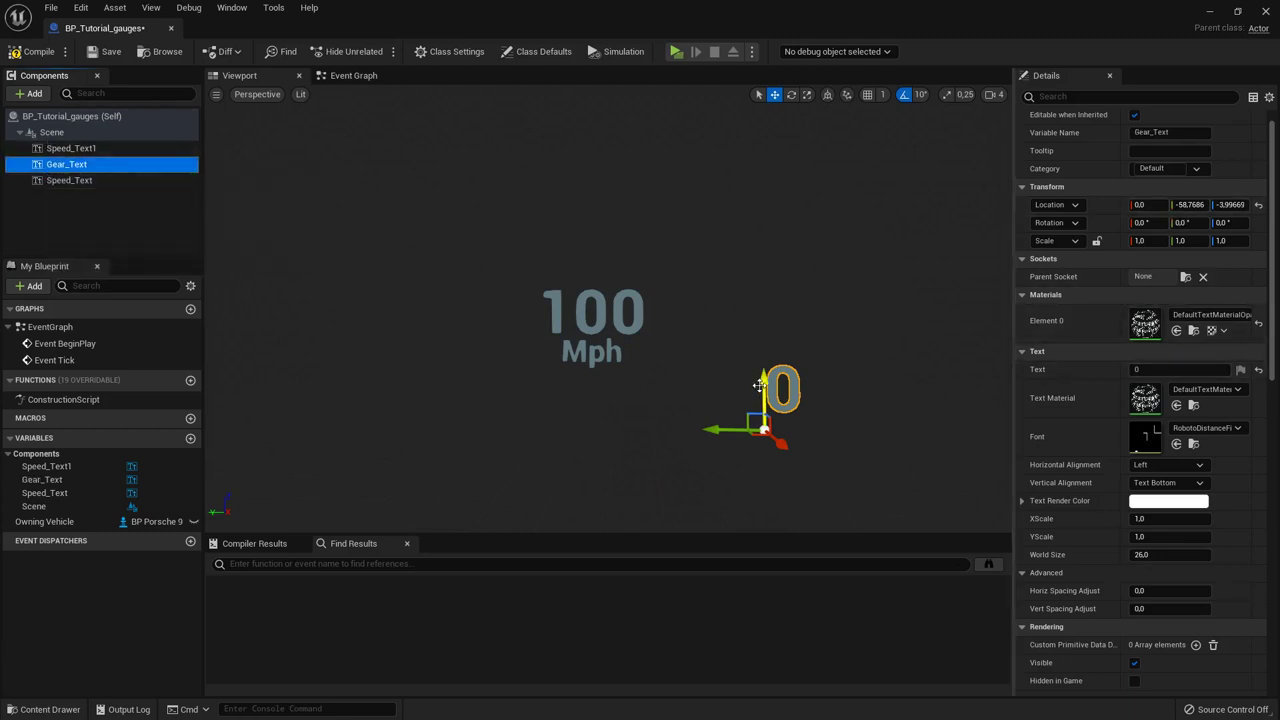
Step: Lower Gear_Text to Z about -12.5 and set its Horizontal Alignment to Right
left_click_drag(765, 385, 765, 411)
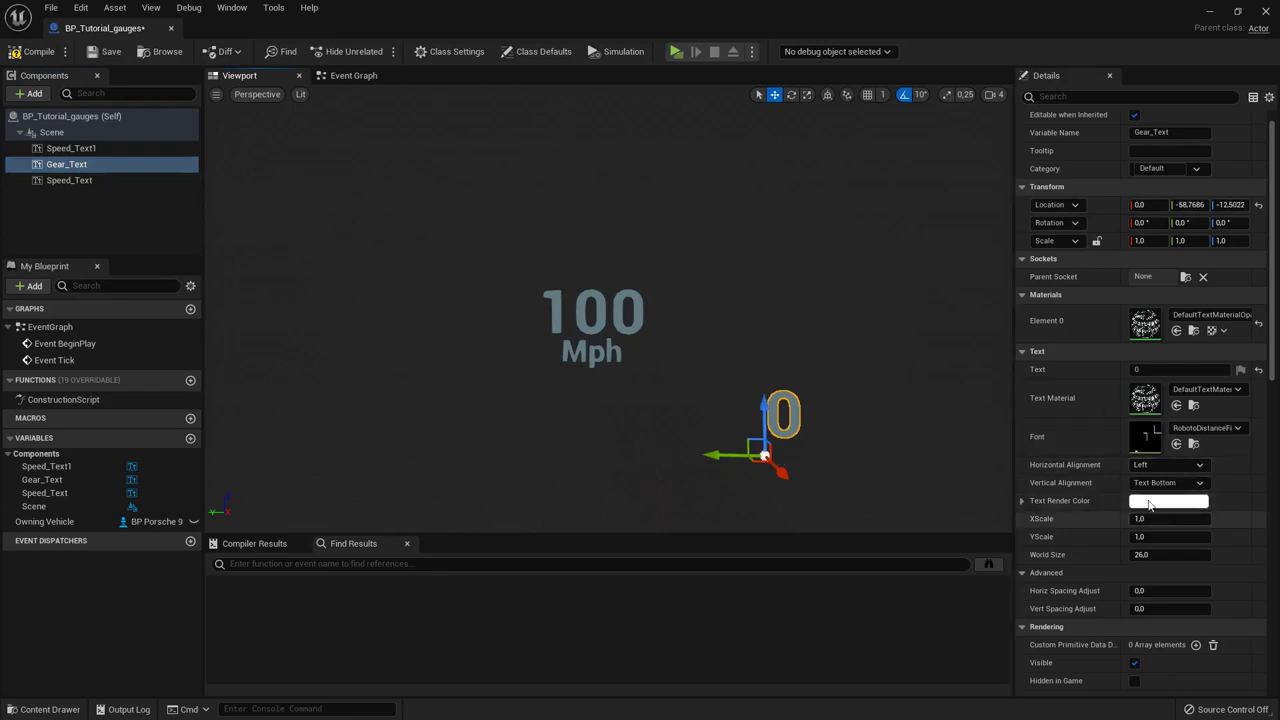
left_click(1158, 483)
left_click(1155, 485)
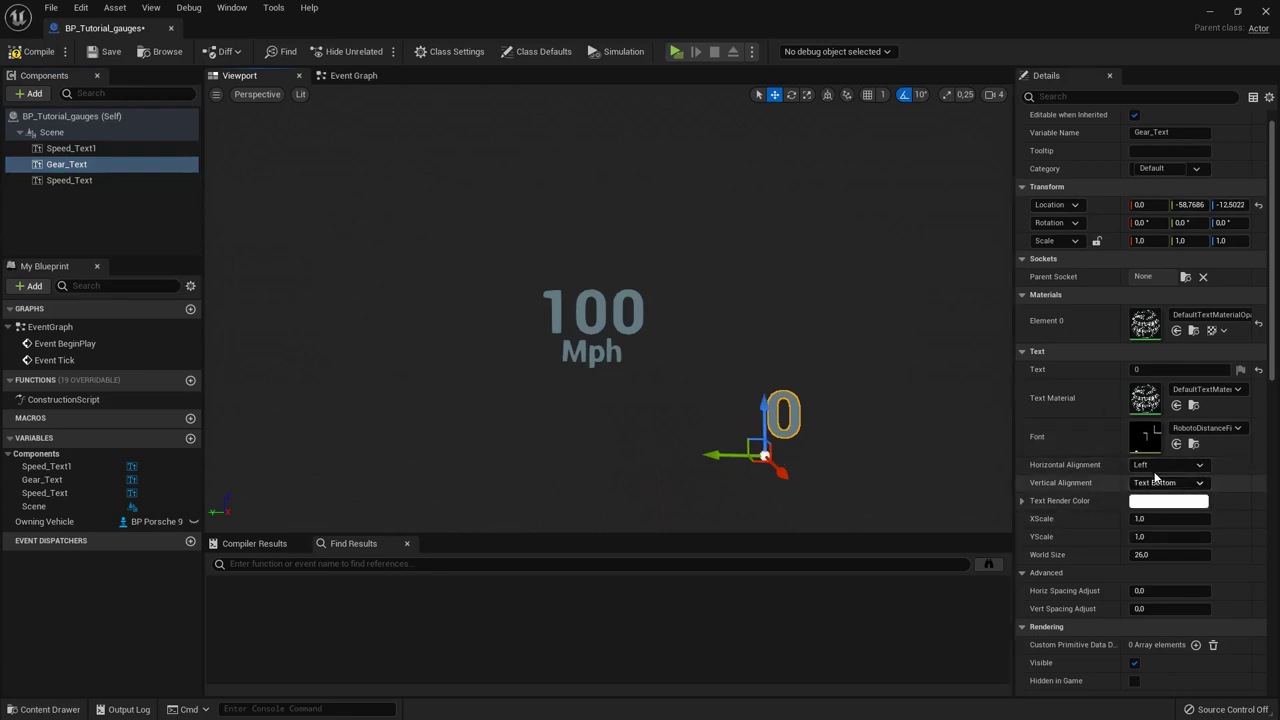
left_click(1155, 466)
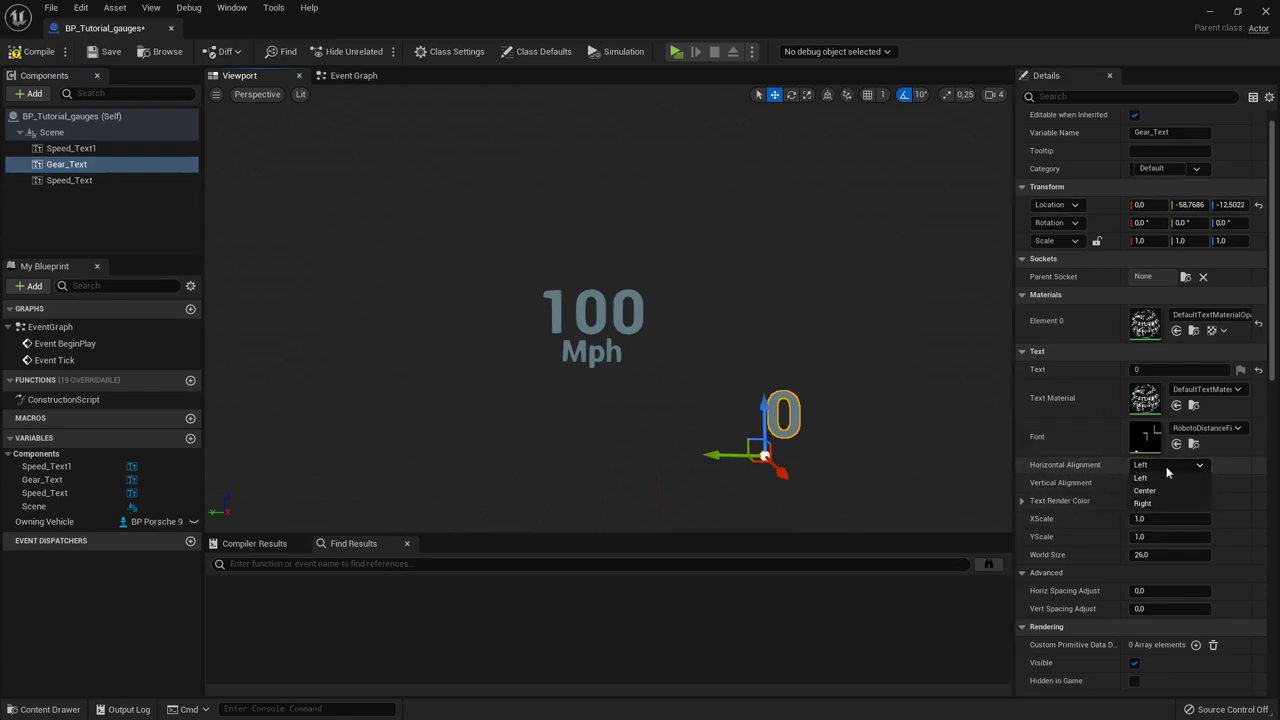
left_click(1160, 503)
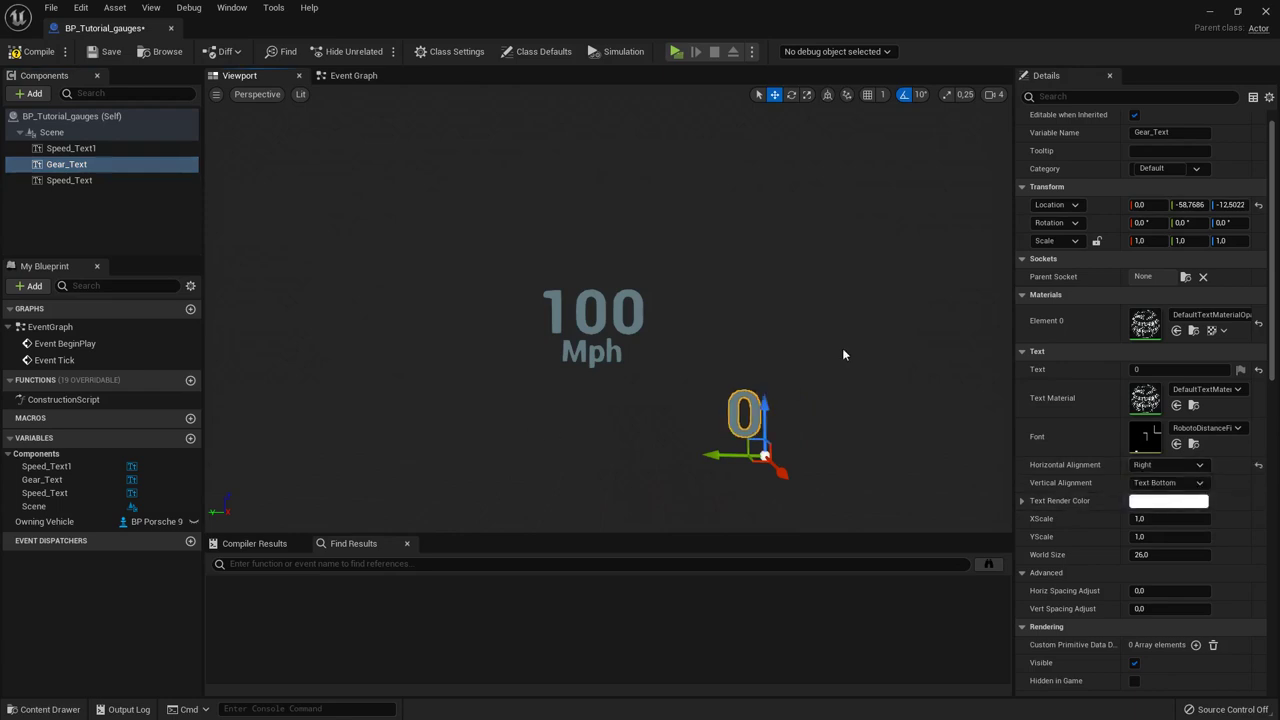
Step: Move Gear_Text slightly further out and down, to Y about -62.0 and Z about -15.1
left_click_drag(741, 449, 753, 458)
mouse_move(820, 303)
right_mouse_down()
mouse_move(814, 275)
mouse_move(810, 301)
right_mouse_up()
mouse_move(629, 427)
left_mouse_down()
mouse_move(624, 405)
mouse_move(629, 427)
left_mouse_up()
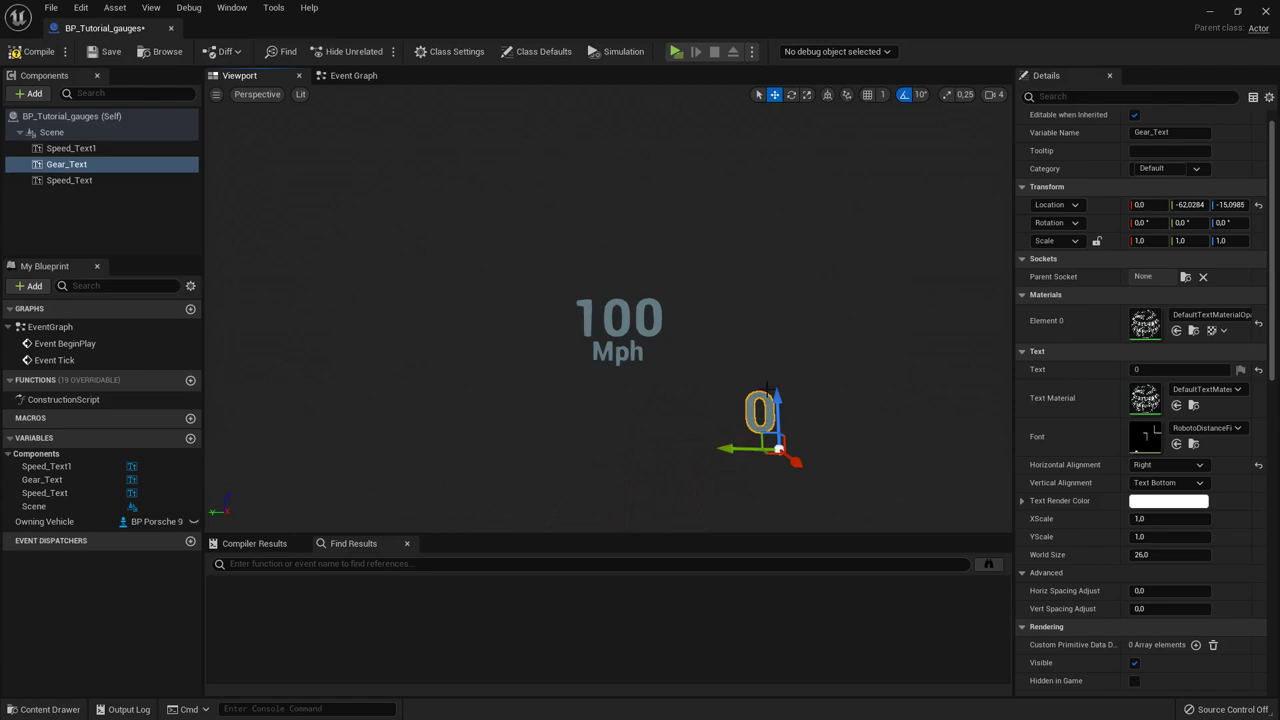
Step: Try placing Gear_Text beneath the Mph label, at Y about -8.2 and Z about -12.0, and undo the move
right_click_drag(733, 356, 769, 364)
right_click_drag(786, 416, 762, 380)
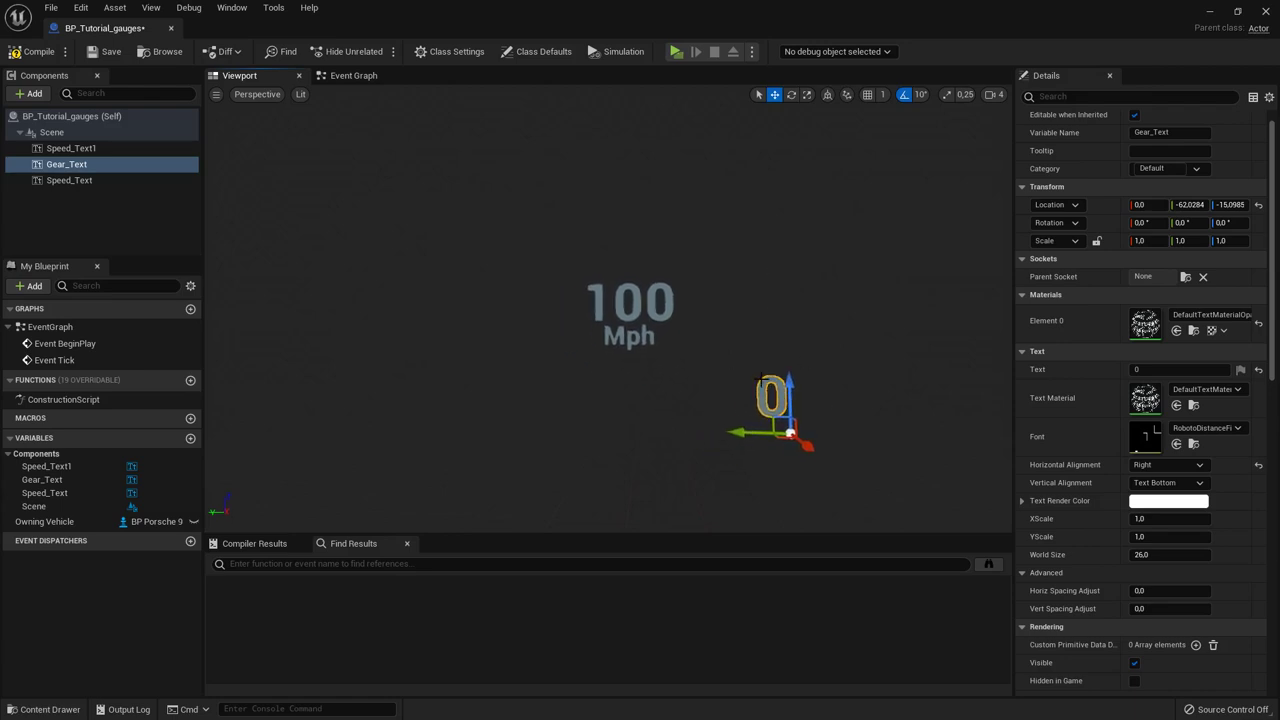
left_click_drag(774, 416, 634, 414)
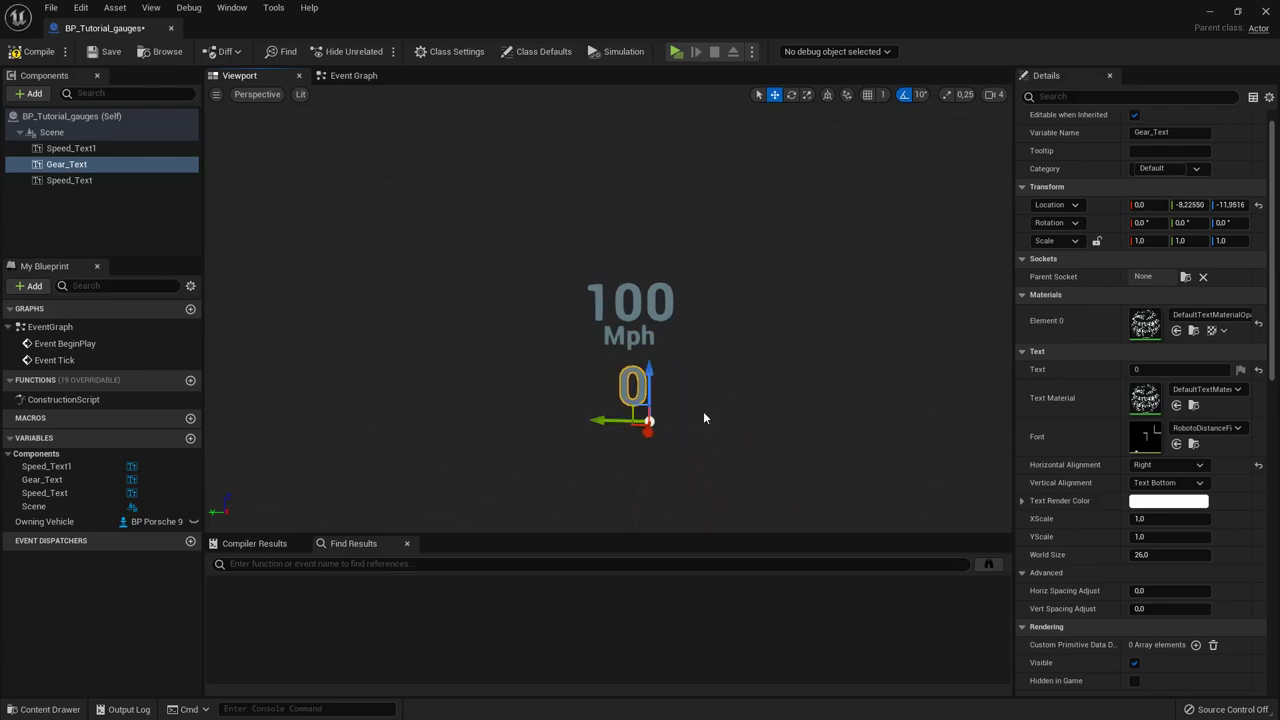
key("ctrl+z")
Step: Save the gauges blueprint
right_click_drag(788, 306, 782, 225)
right_click_drag(788, 280, 773, 295)
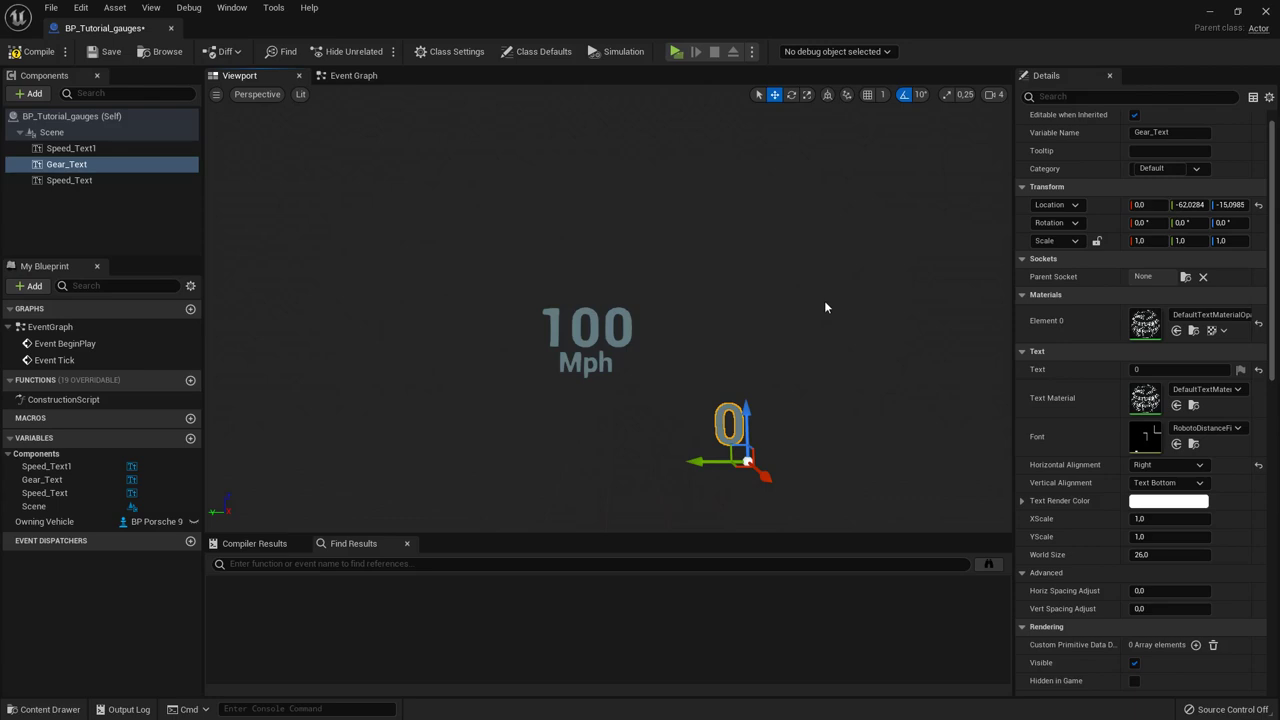
mouse_move(825, 302)
right_mouse_down()
mouse_move(792, 302)
mouse_move(843, 303)
mouse_move(878, 347)
mouse_move(814, 306)
mouse_move(834, 290)
mouse_move(828, 320)
right_mouse_up()
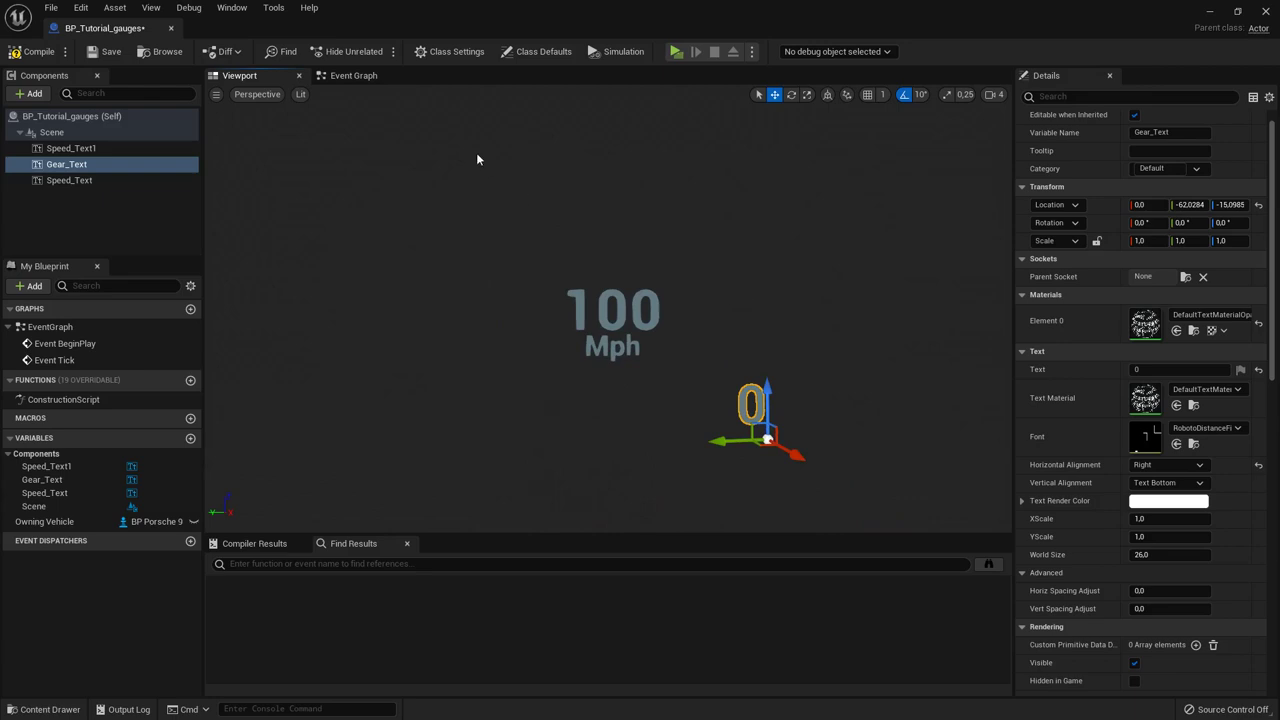
left_click(105, 57)
right_click_drag(762, 309, 709, 307)
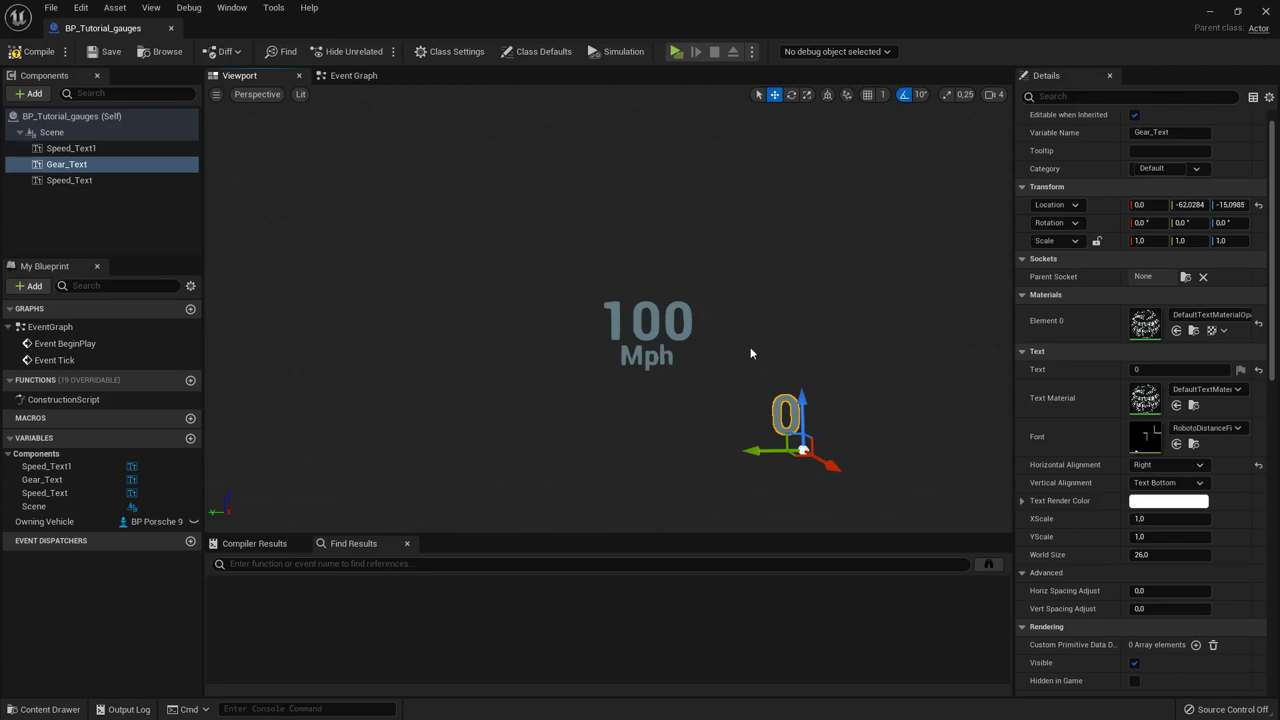
mouse_move(811, 437)
right_mouse_down()
mouse_move(836, 470)
mouse_move(819, 446)
right_mouse_up()
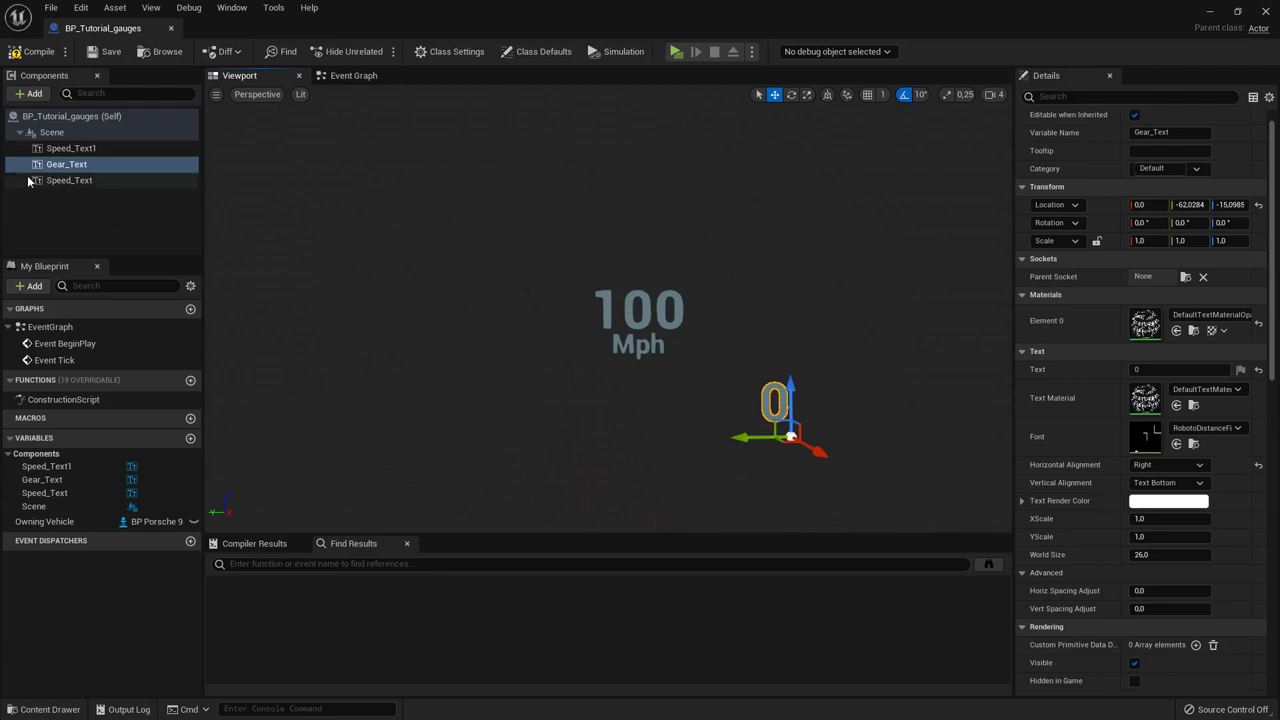
left_click(89, 211)
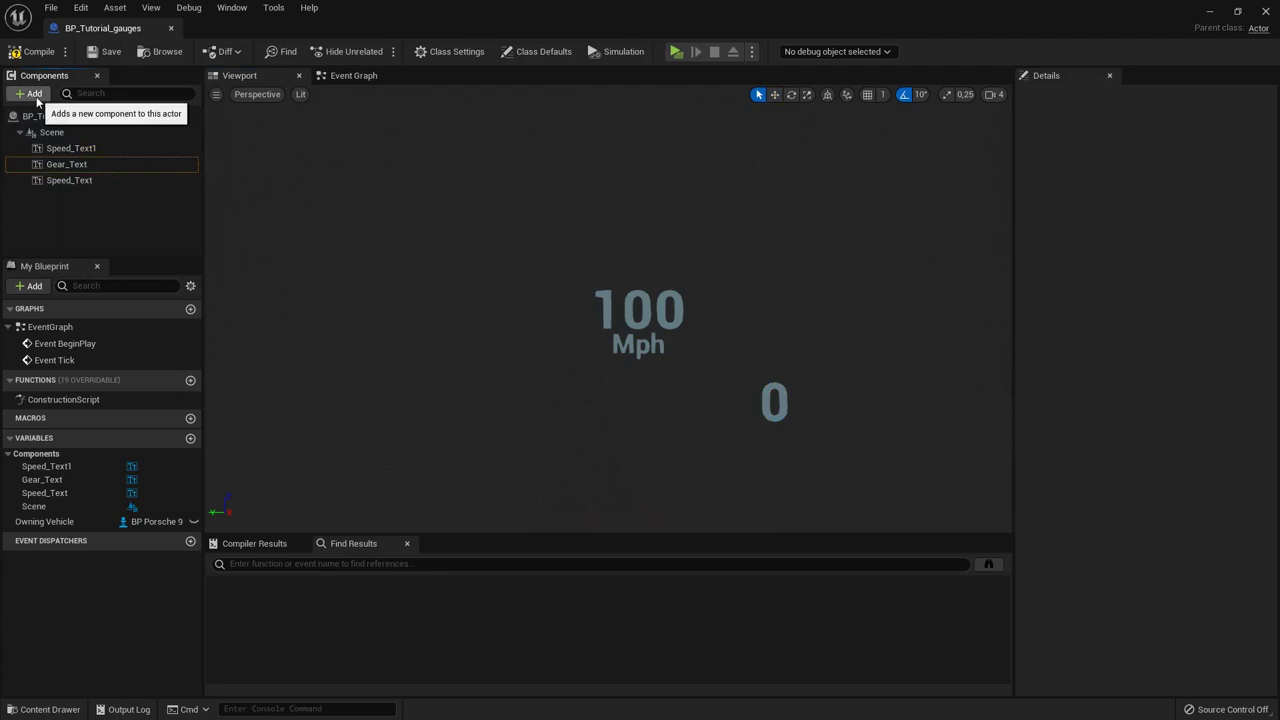
left_click(71, 182)
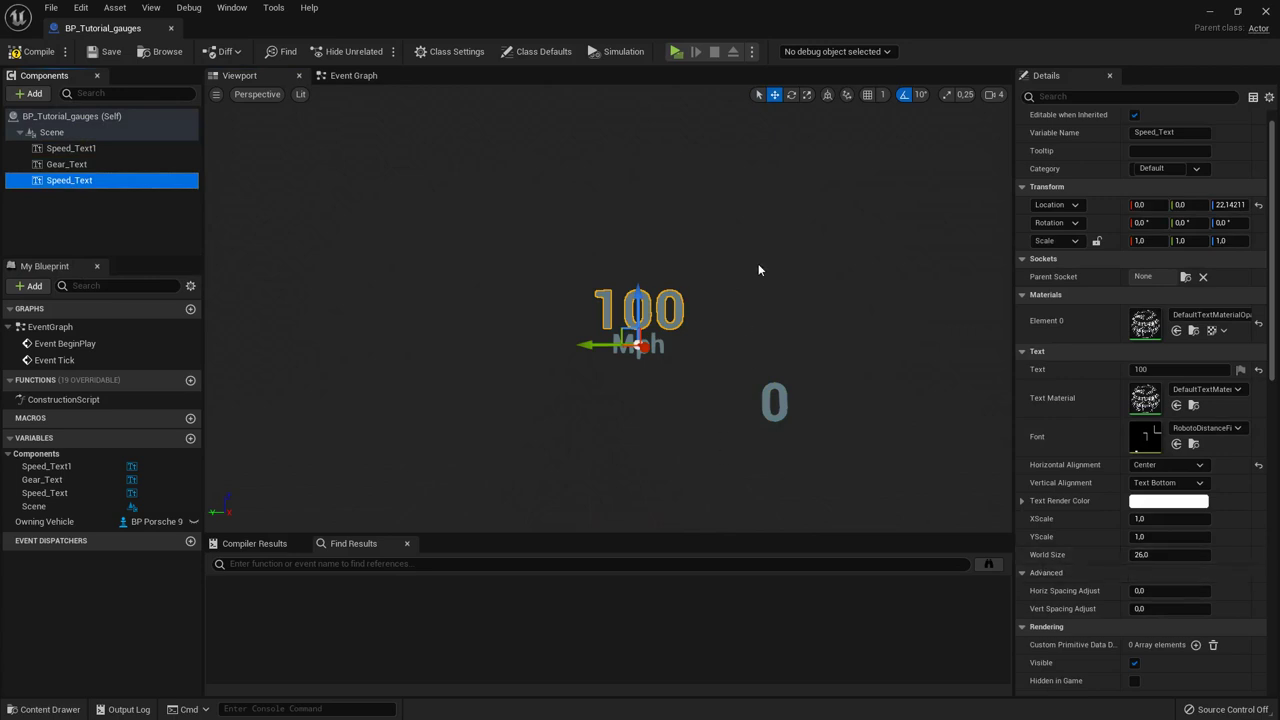
left_click(648, 348)
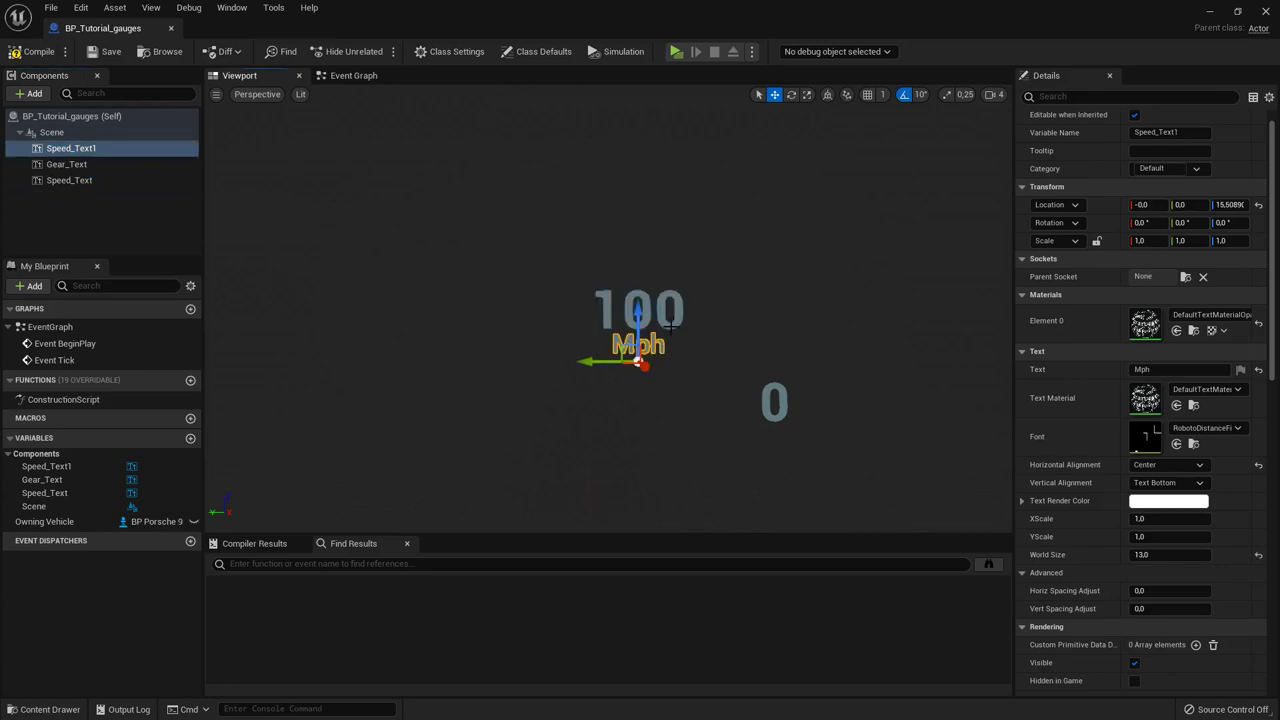
left_click(670, 325)
left_click(648, 350)
left_click(650, 298)
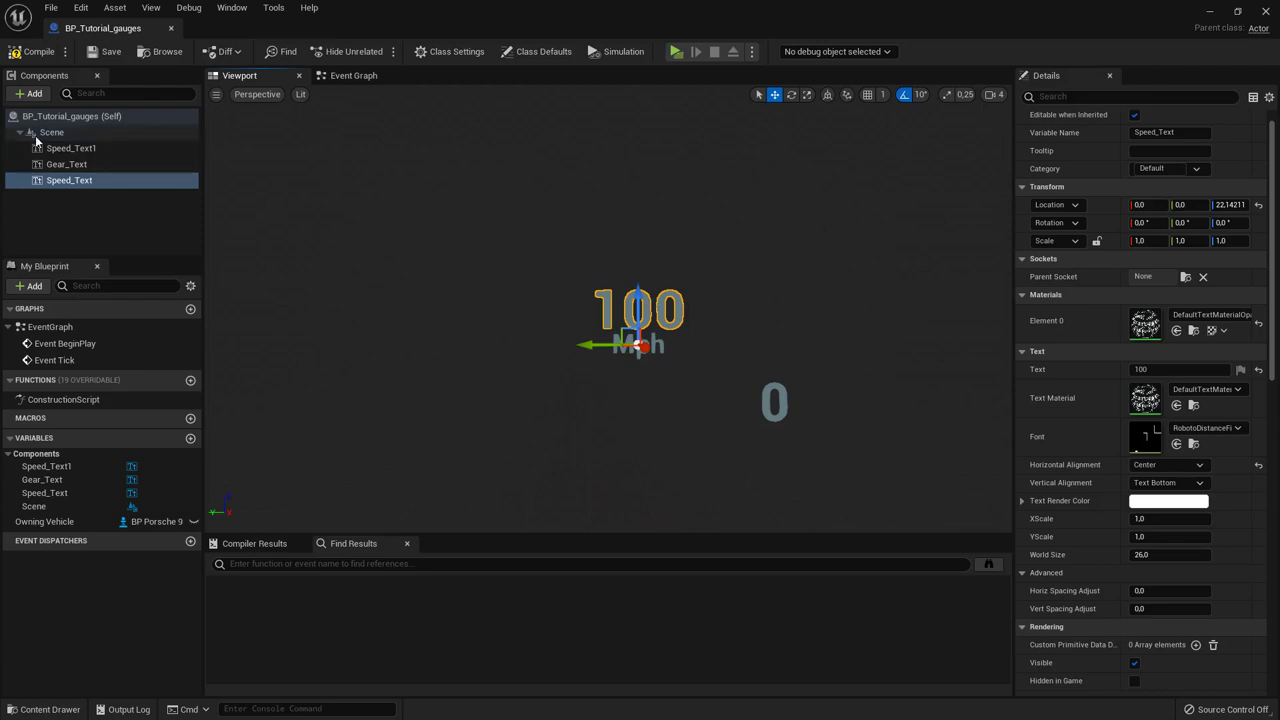
Step: Duplicate the Speed_Text component and rename the copy Text2
right_click(66, 180)
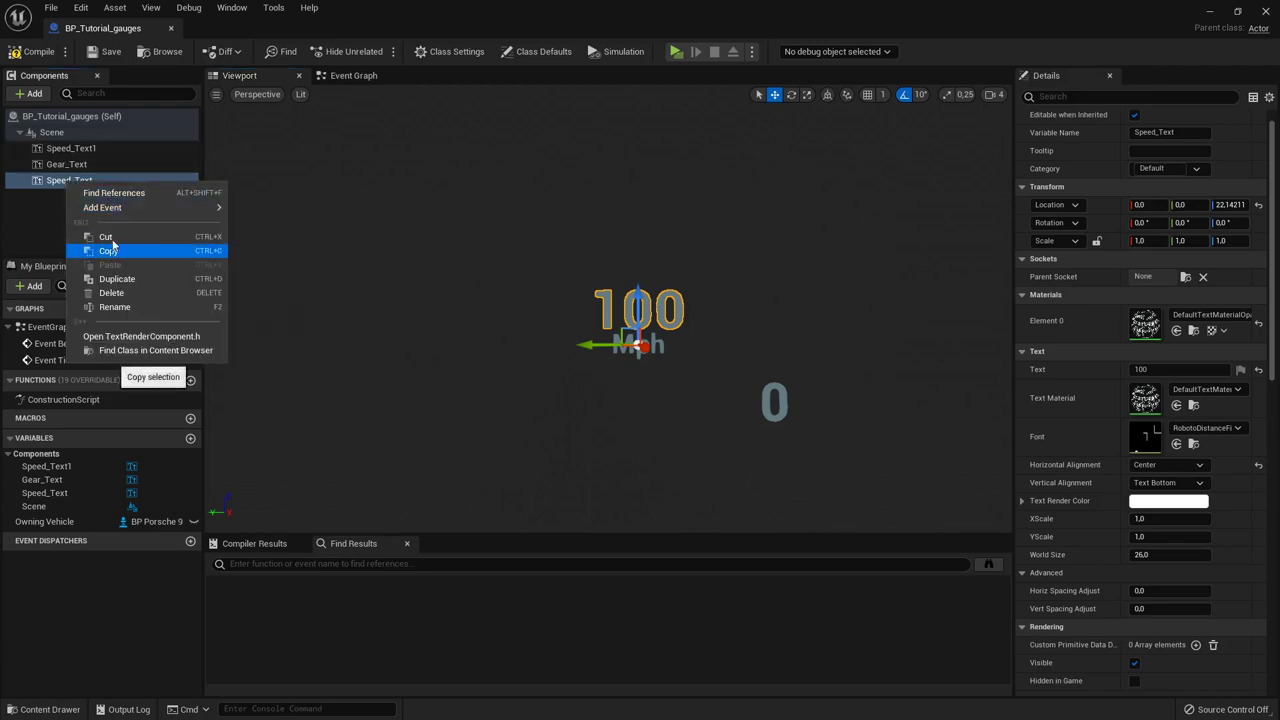
left_click(120, 279)
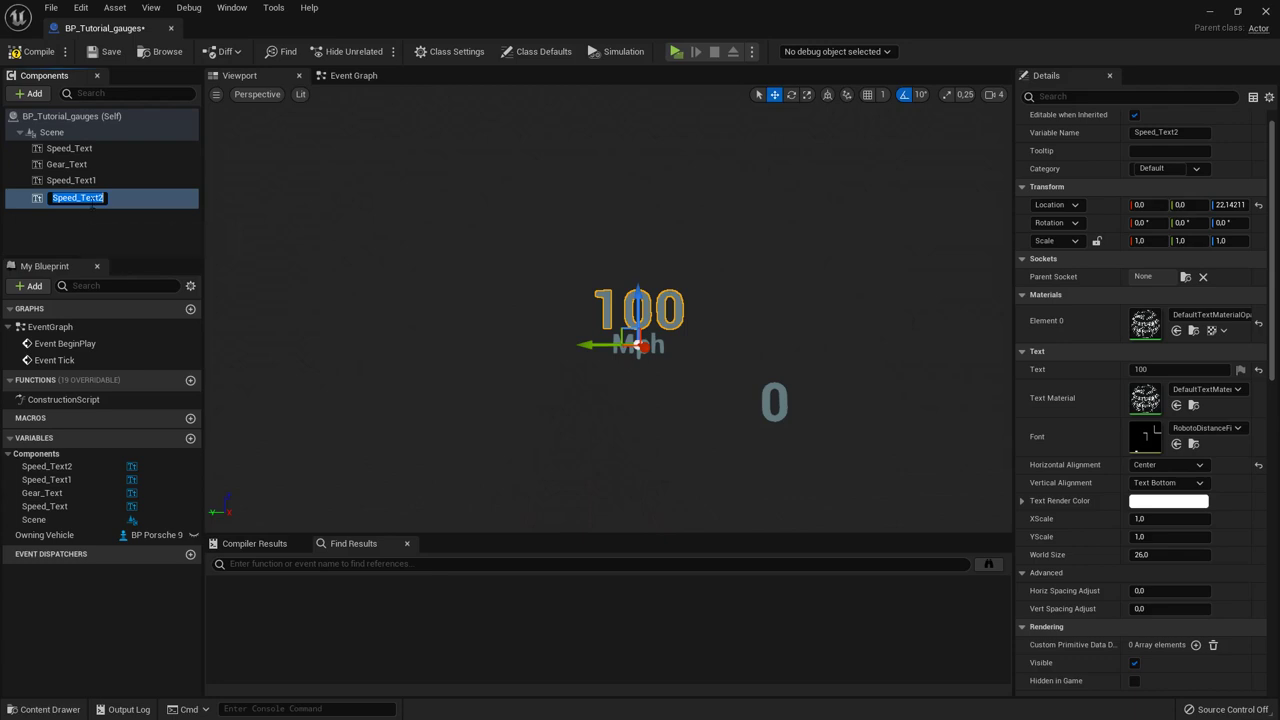
left_click_drag(81, 198, 48, 206)
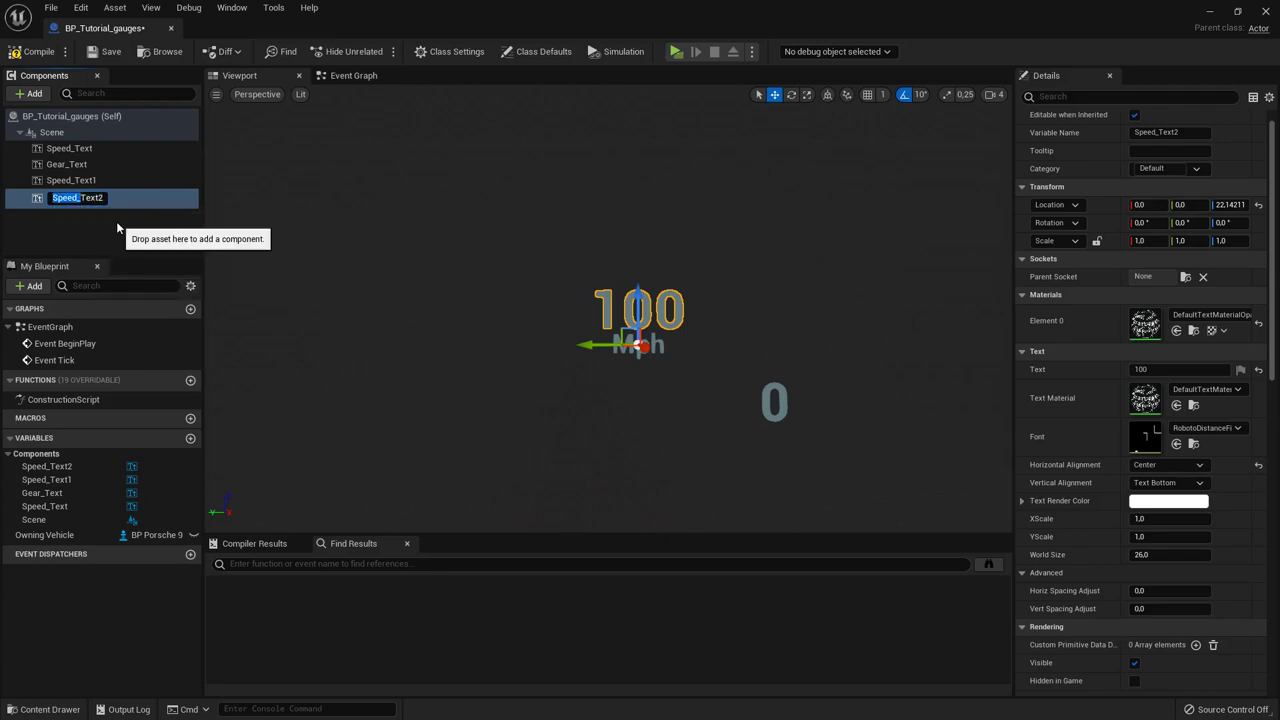
key("BackSpace")
key("Return")
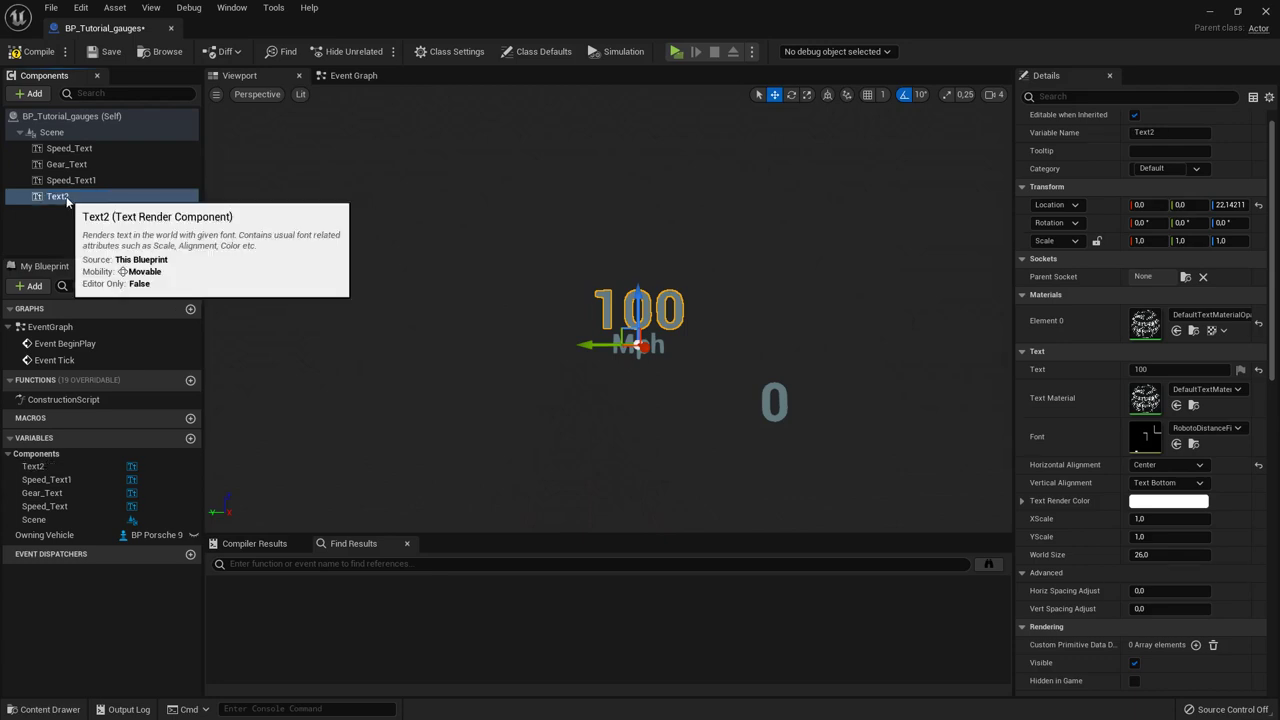
Step: Set Text2's Horizontal Alignment to Right and its Vertical Alignment to Text Center
left_click(67, 200)
left_click(102, 236)
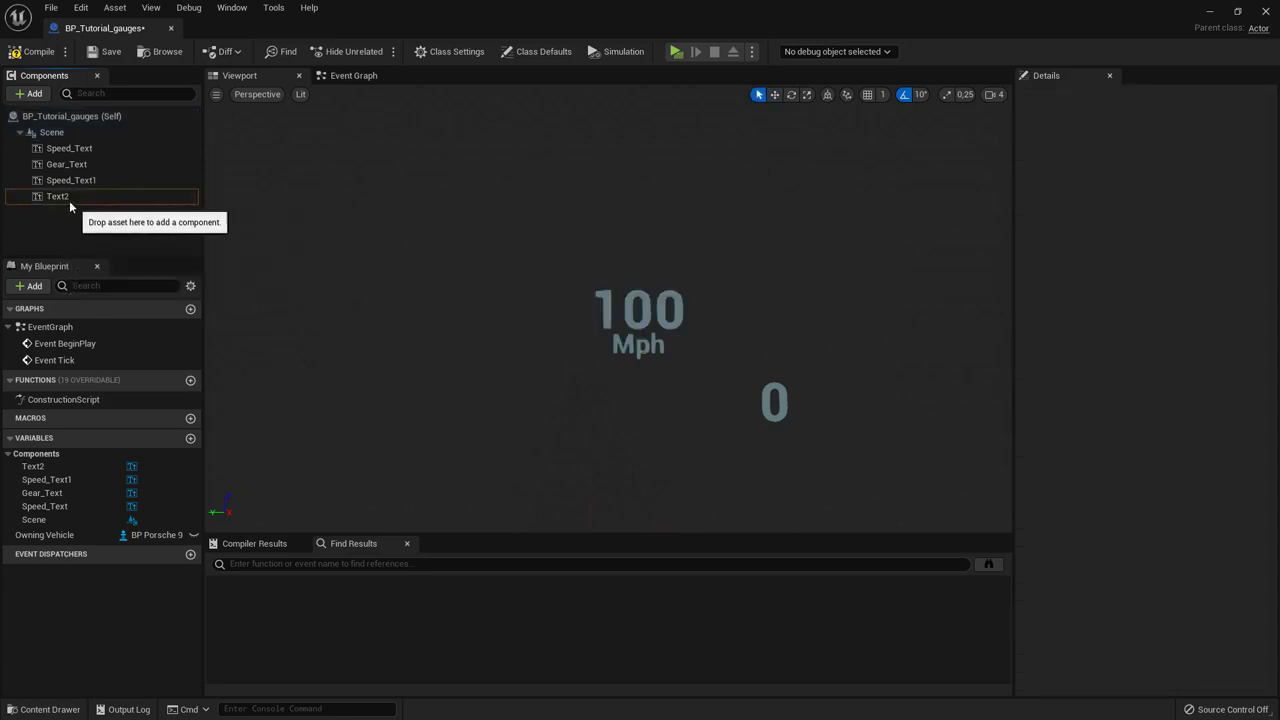
left_click(69, 198)
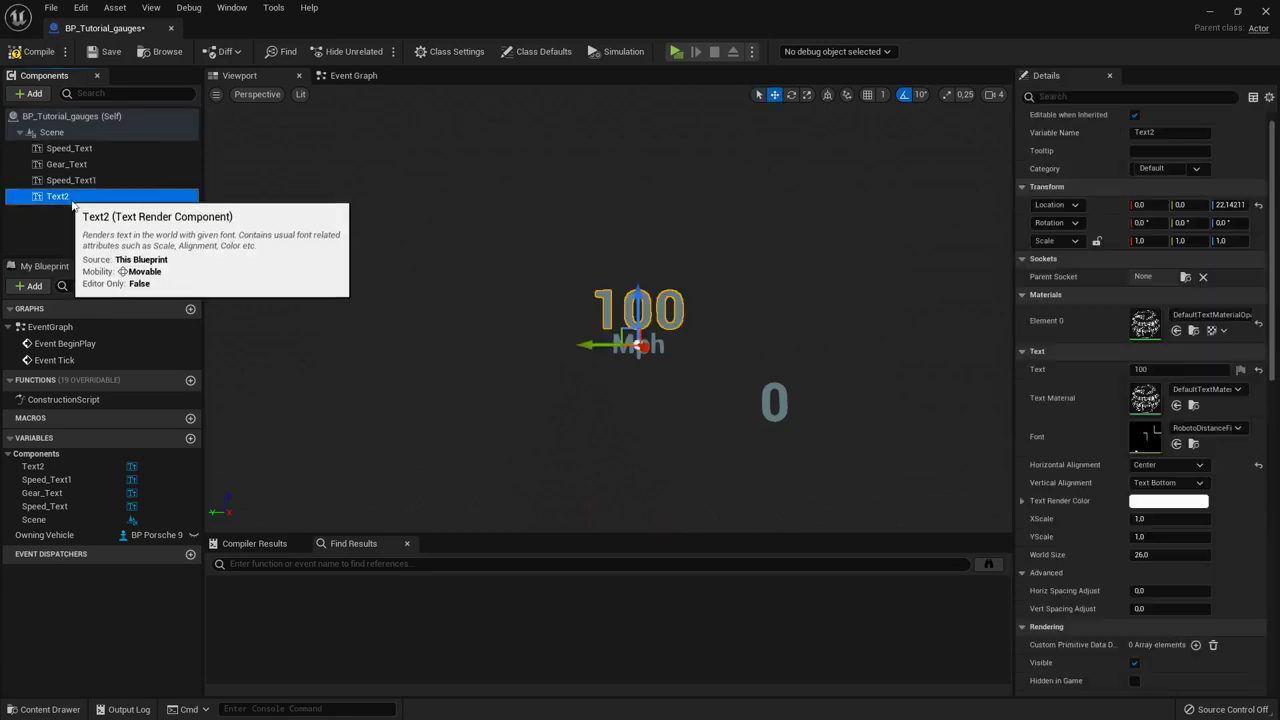
left_click(1160, 466)
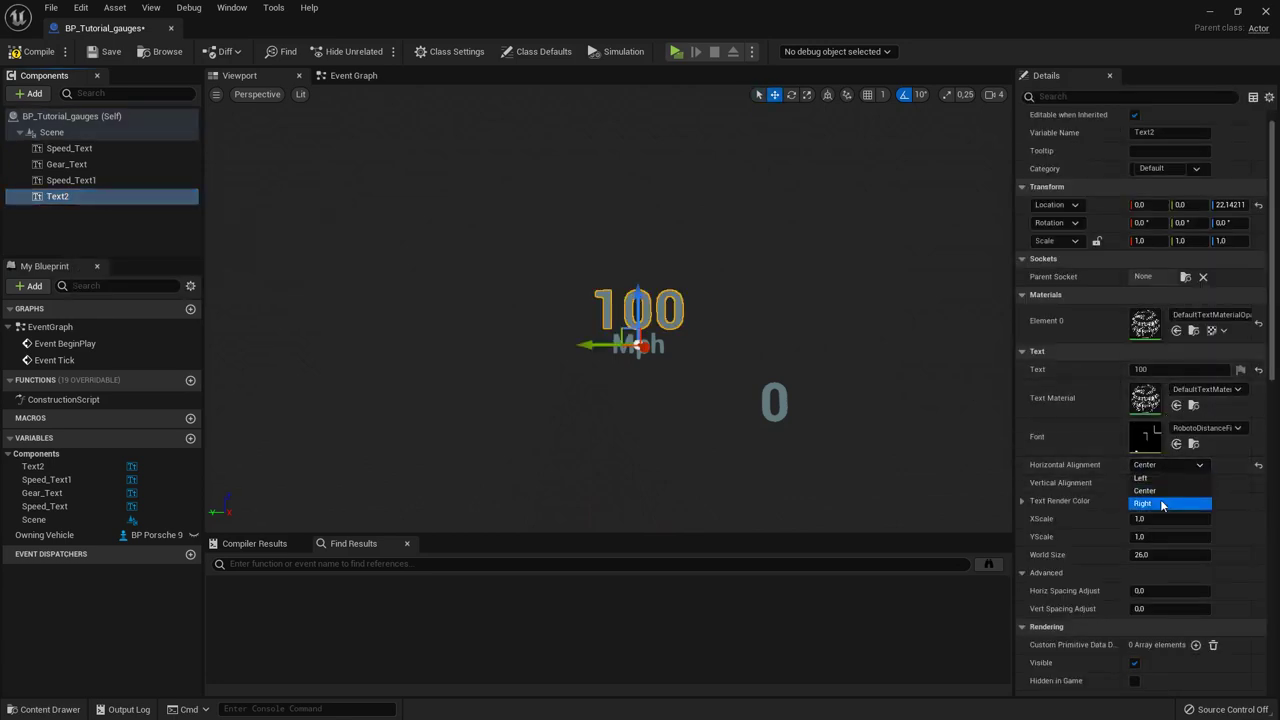
left_click(1162, 504)
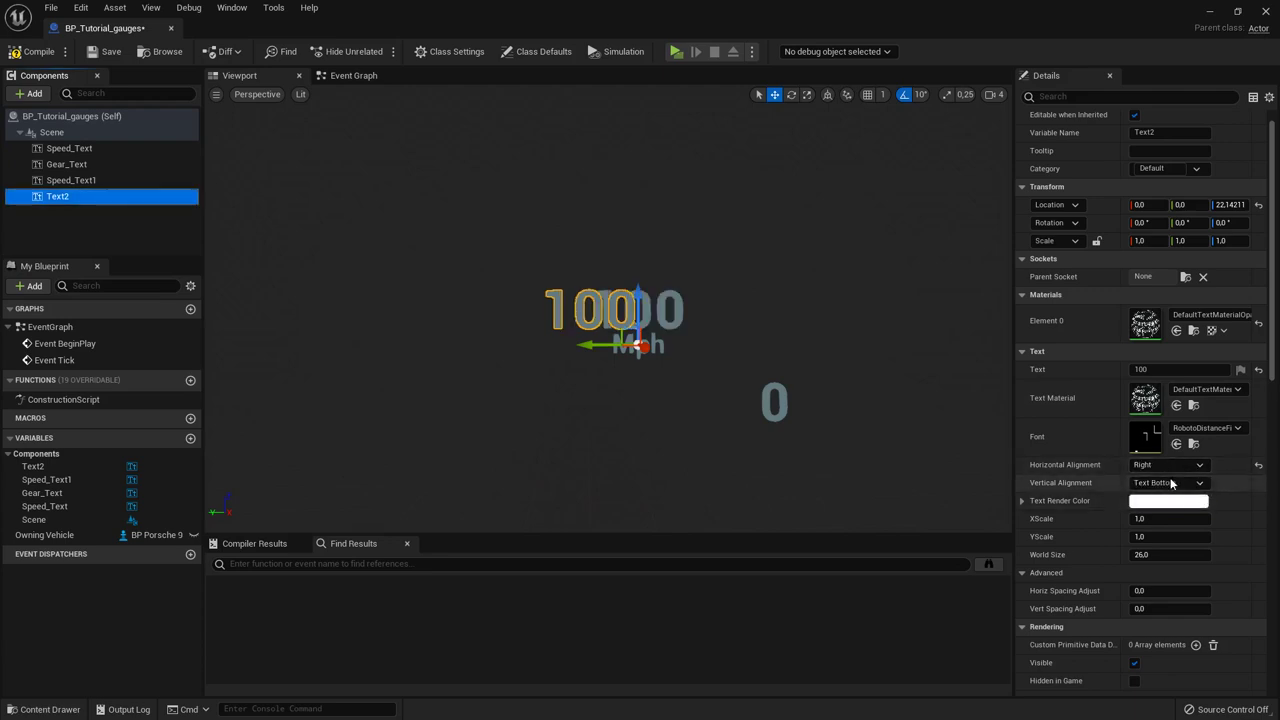
left_click(1171, 484)
left_click(1150, 508)
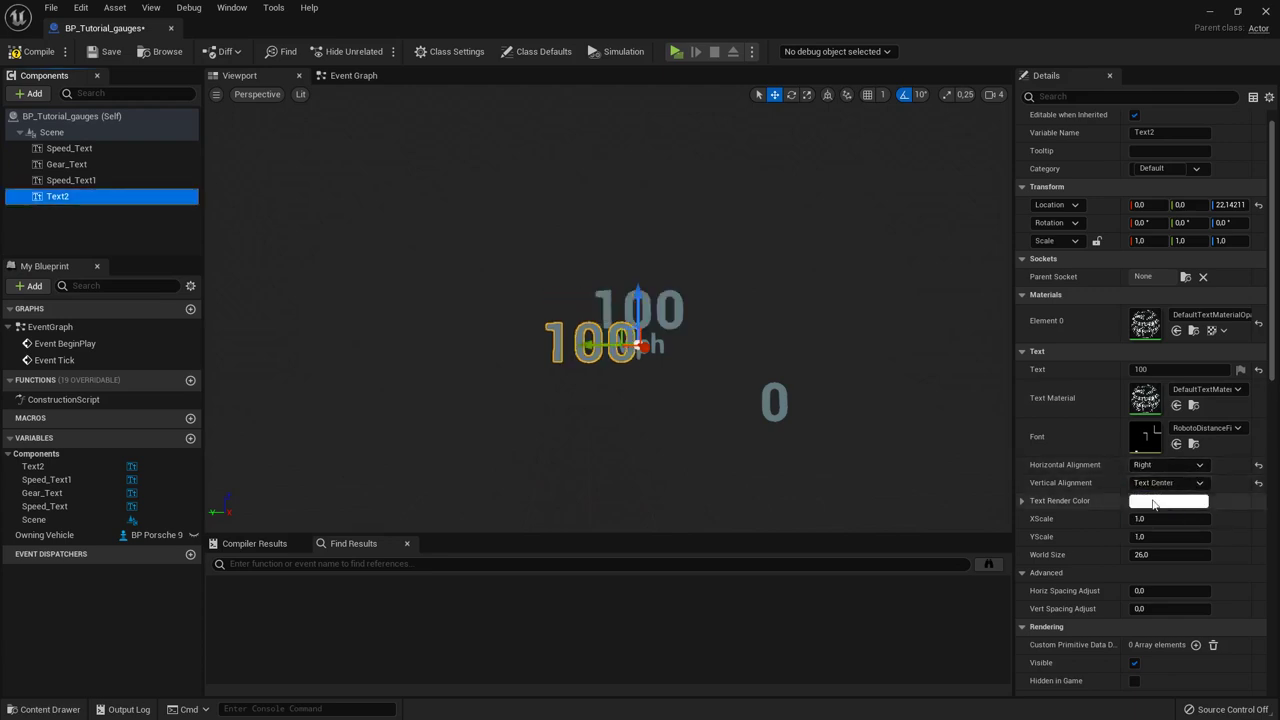
Step: Try replacing Text2's text with a dash and then with a short mark spread over several lines
left_click(1160, 370)
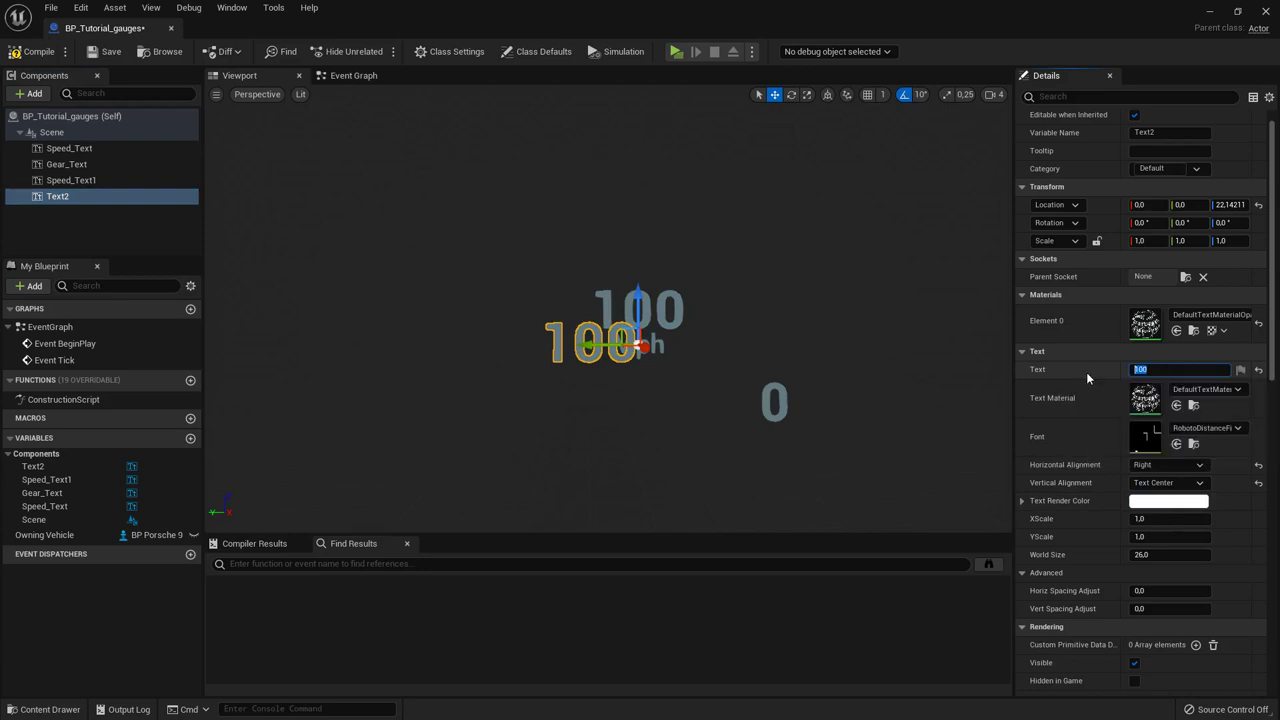
type("-")
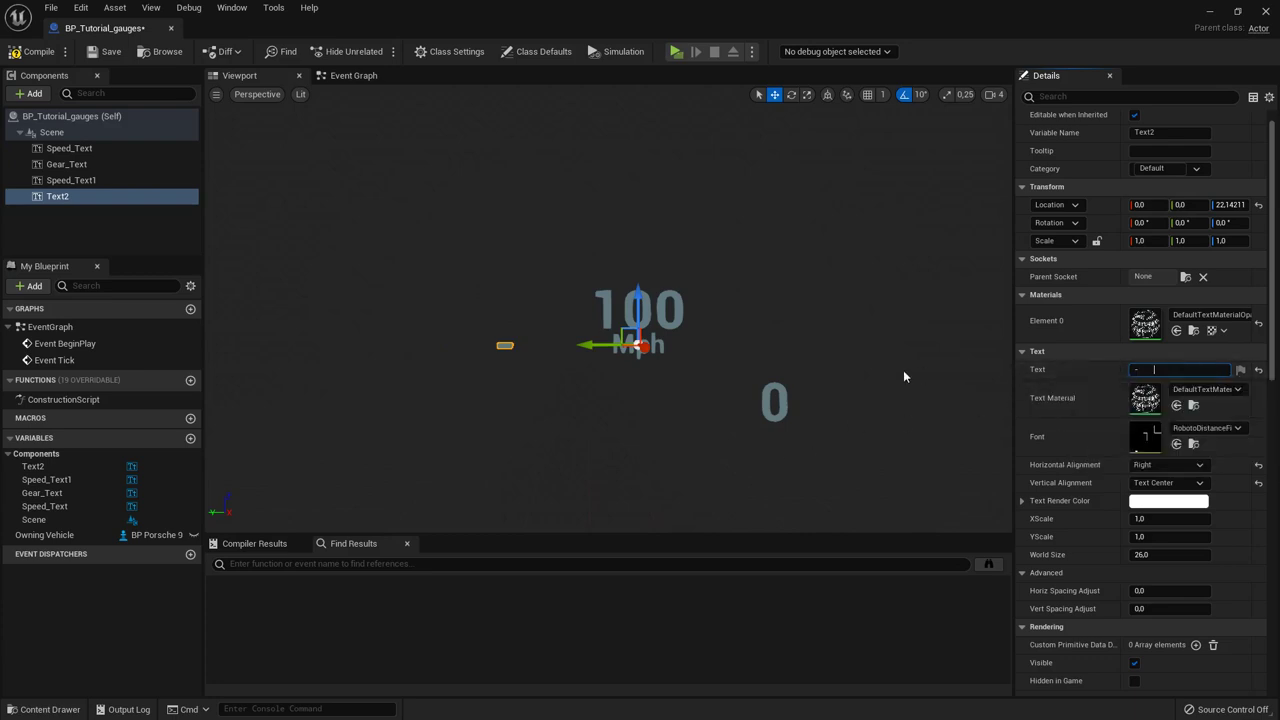
left_click(1160, 369)
key("BackSpace")
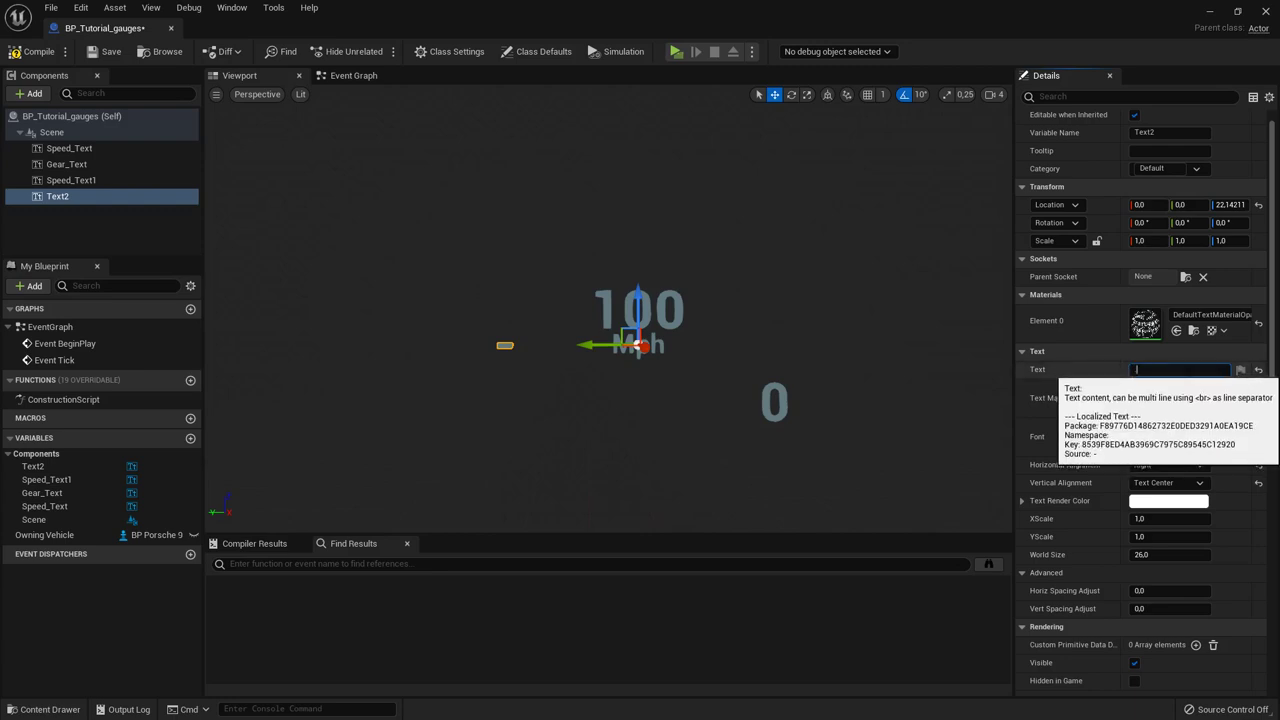
type("-")
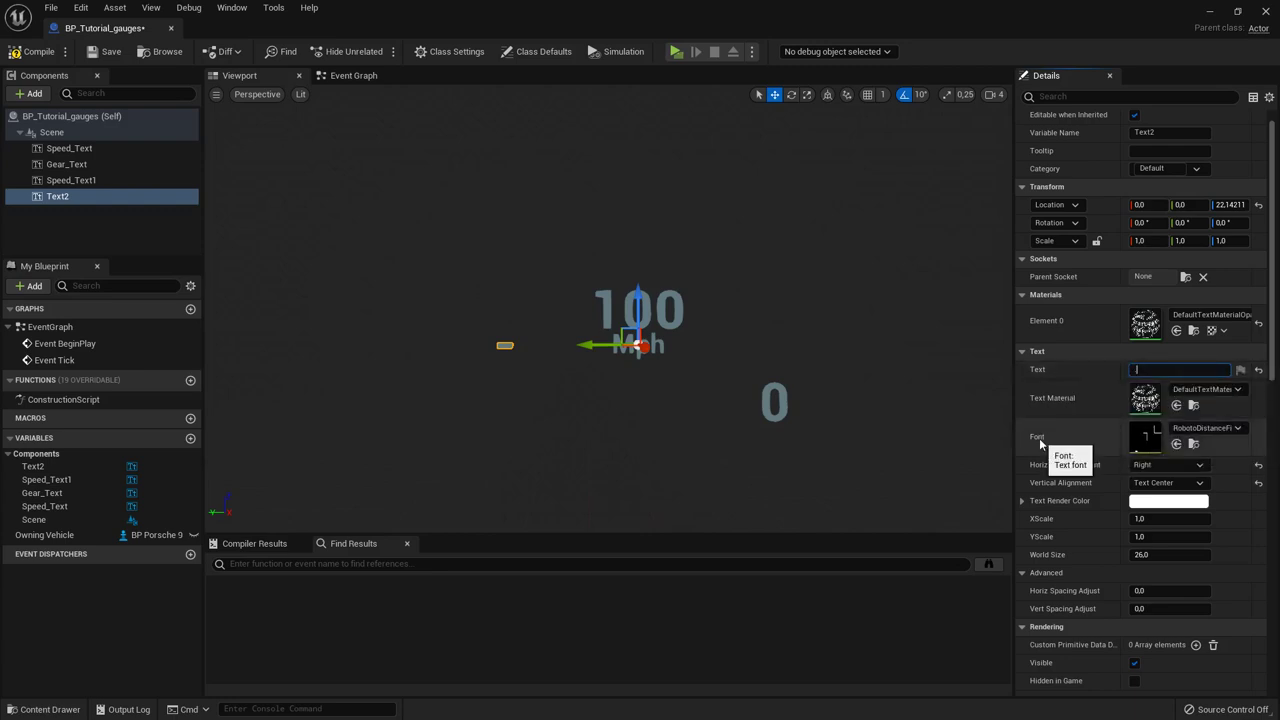
key("shift+Return")
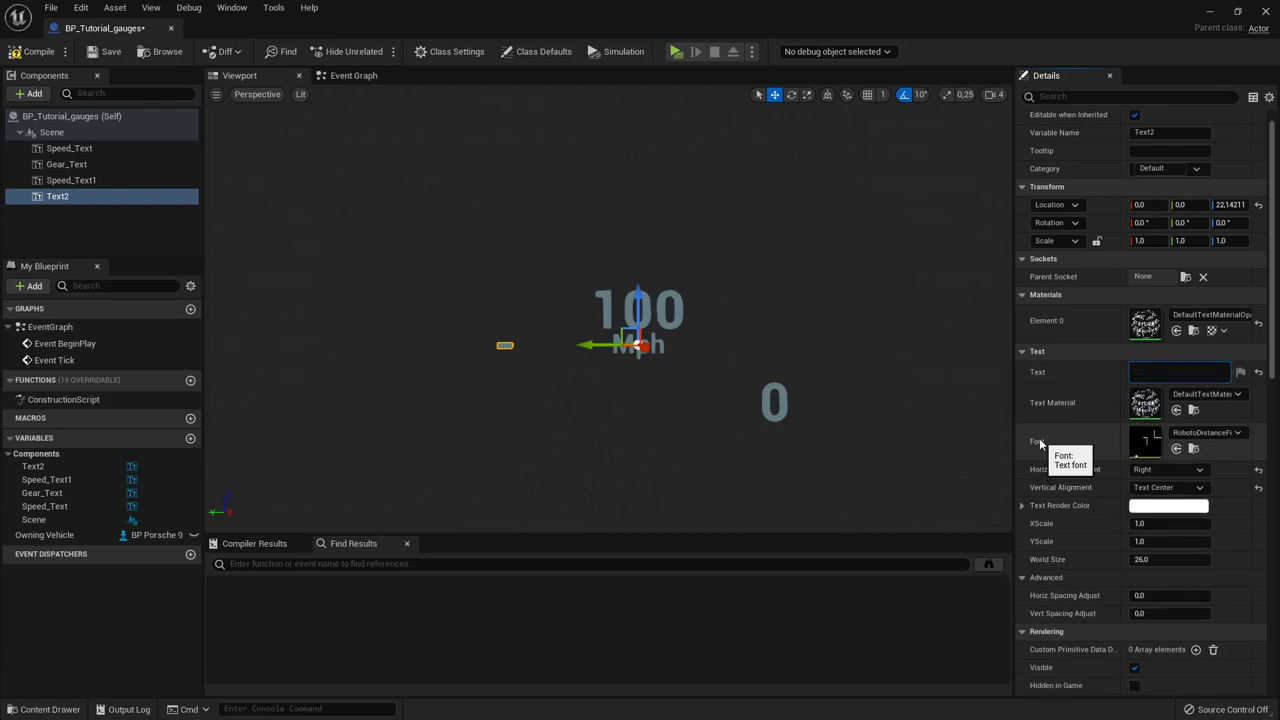
key("shift+Return")
key("shift+Return")
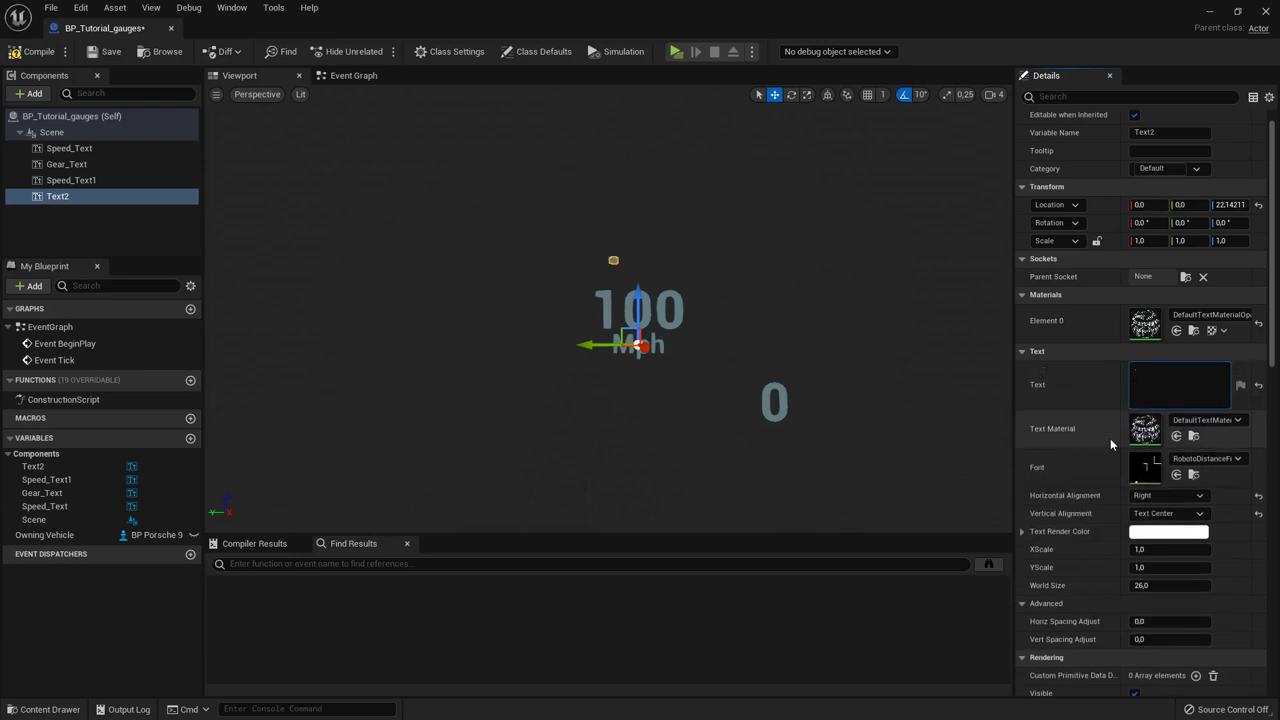
Step: Try rotating Text2 about 90° around its X axis
right_click_drag(774, 350, 722, 355)
key("e")
left_click_drag(667, 293, 630, 366)
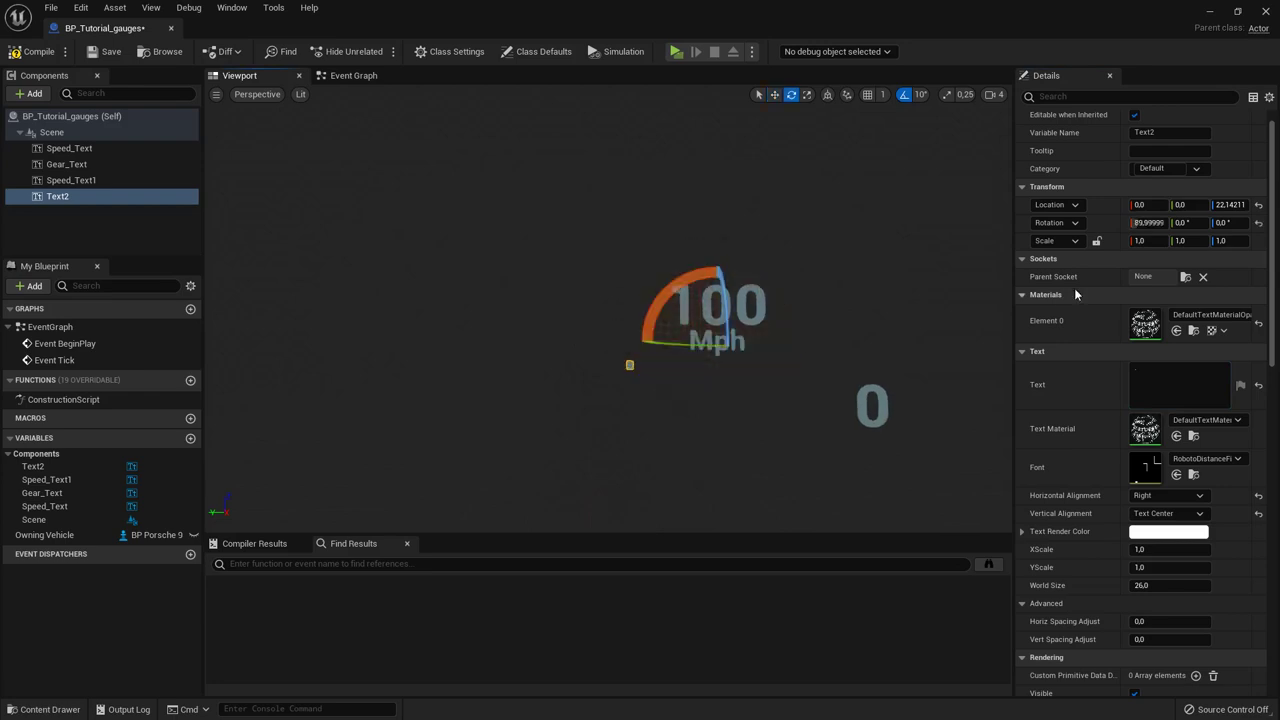
Step: Try Center and then Left as Text2's Horizontal Alignment
left_click(1166, 513)
left_click(1166, 513)
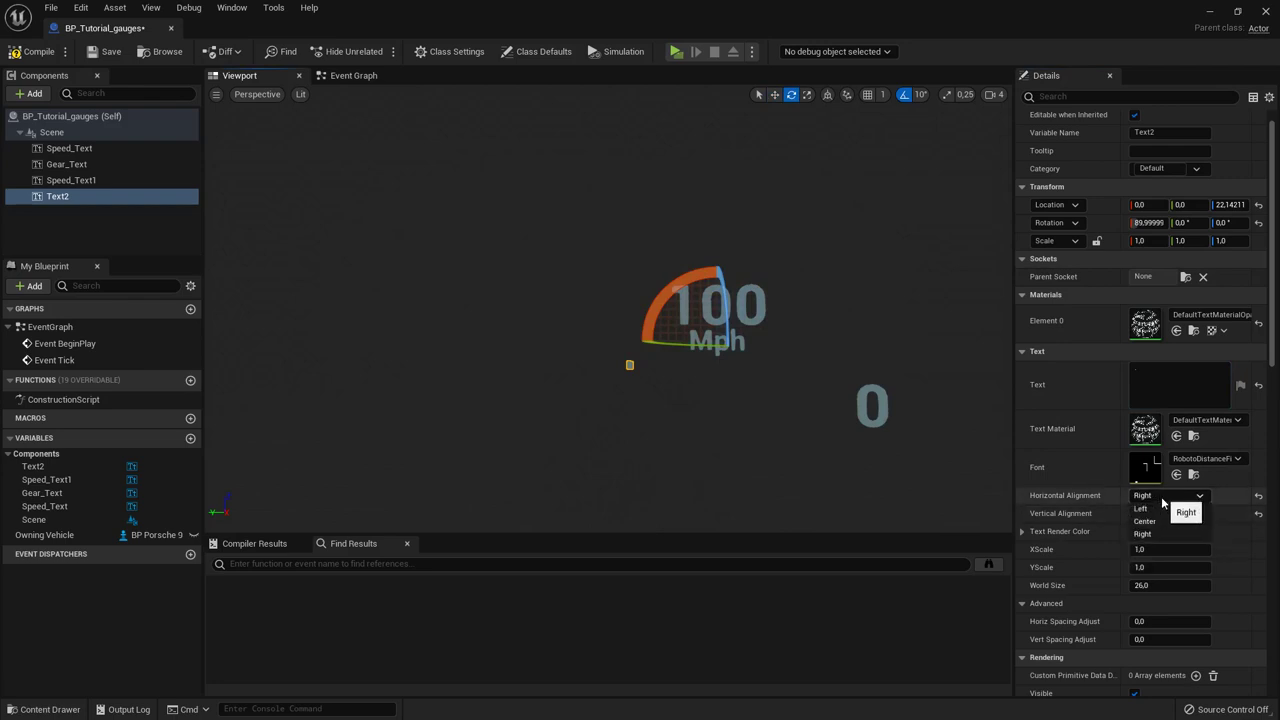
left_click(1166, 495)
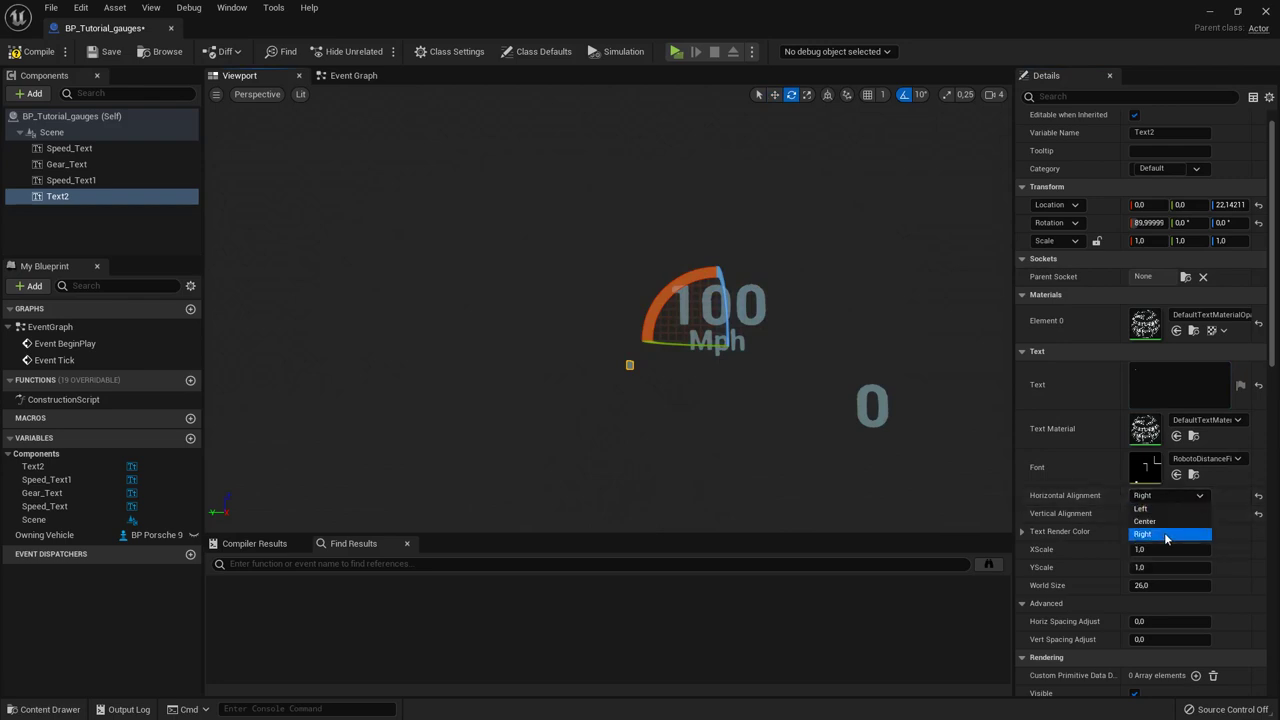
left_click(1145, 521)
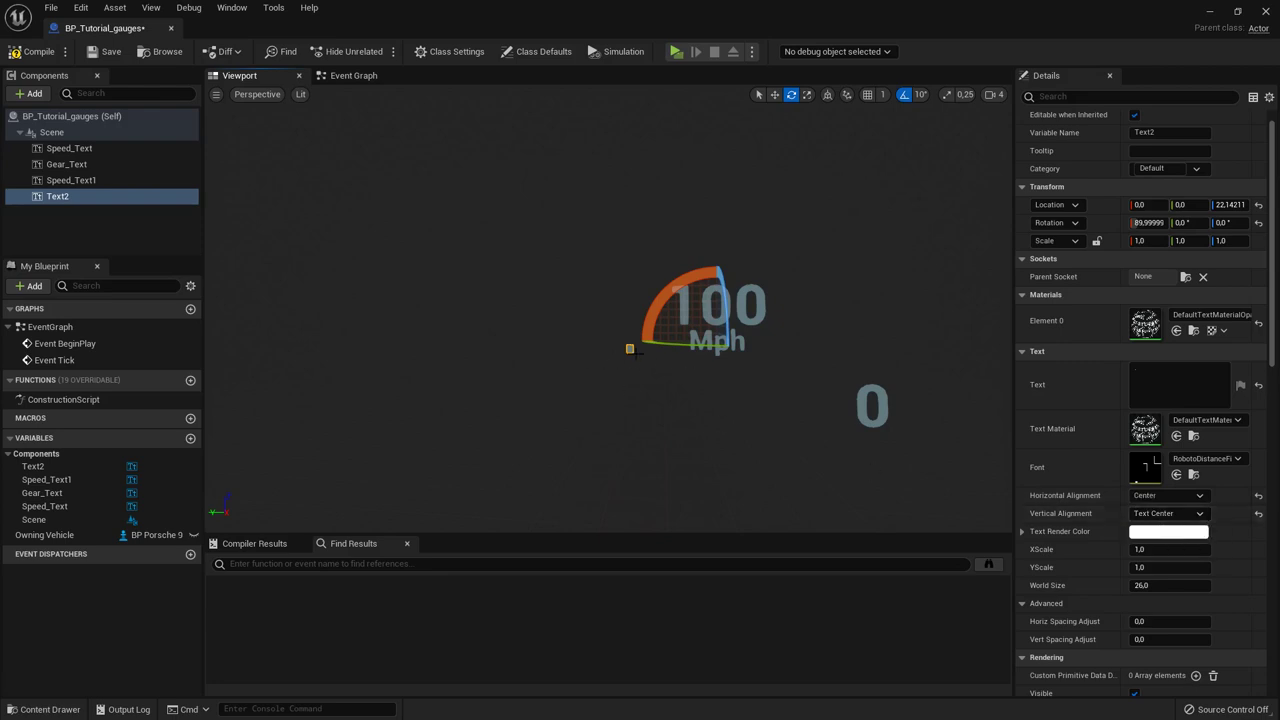
left_click(1166, 495)
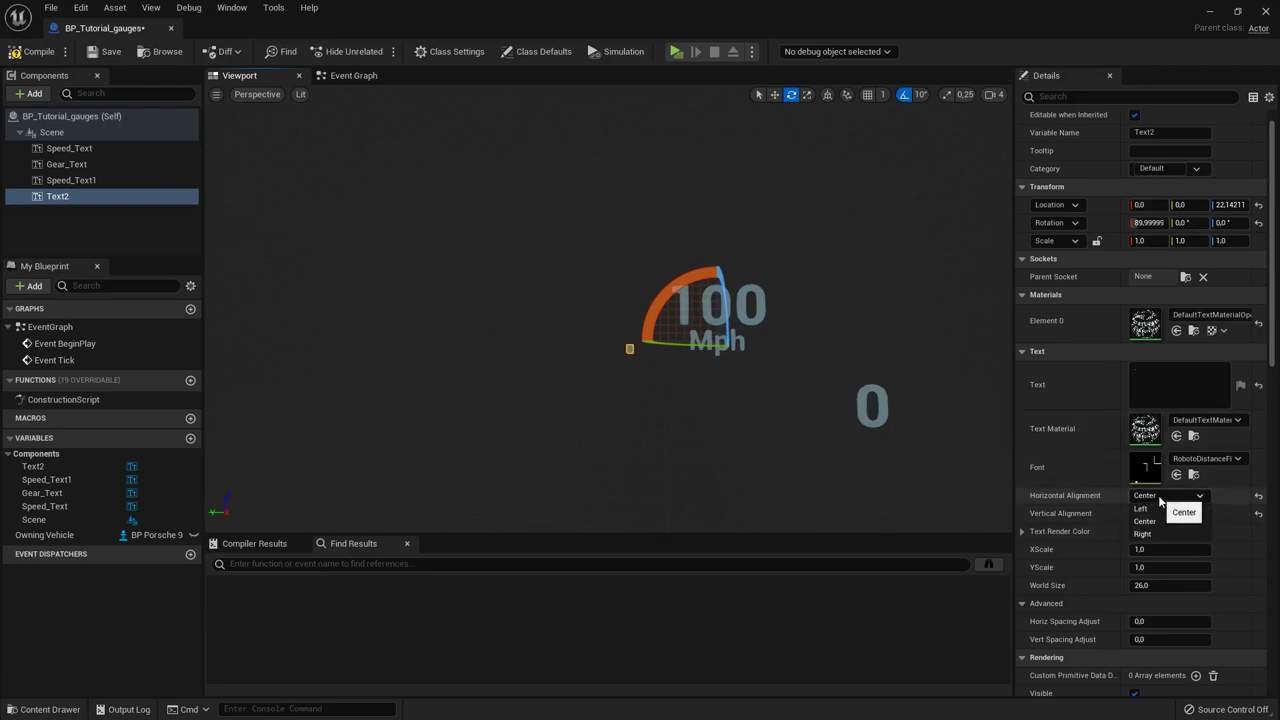
left_click(1150, 508)
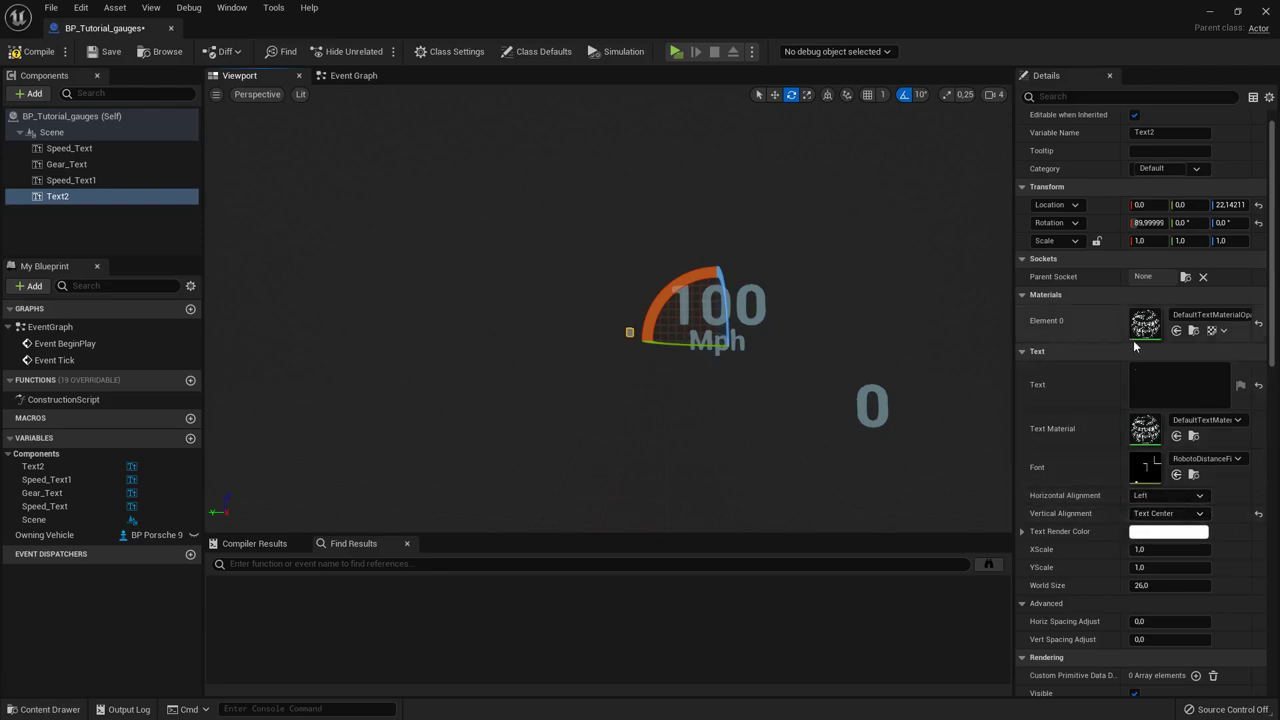
Step: Replace Text2's multi-line text with a single dot followed by spaces, and reset its X rotation to 0
left_click(1161, 384)
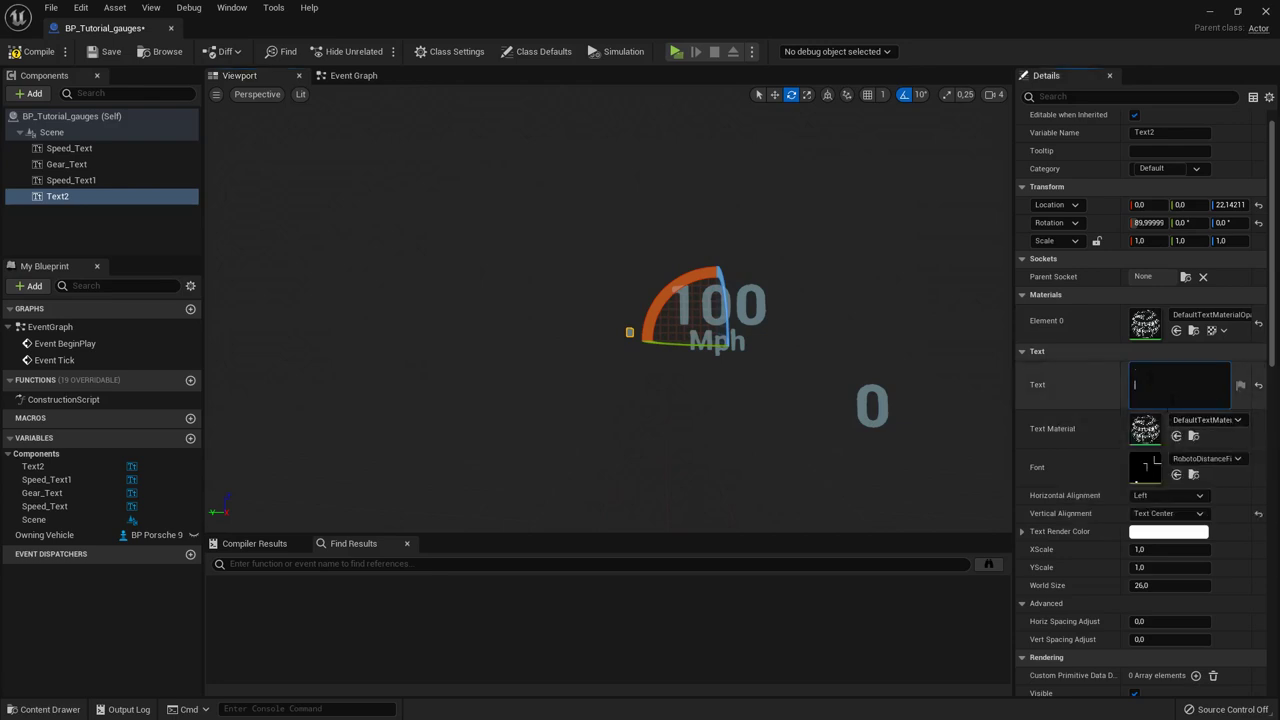
left_click_drag(1160, 399, 1101, 353)
key("BackSpace")
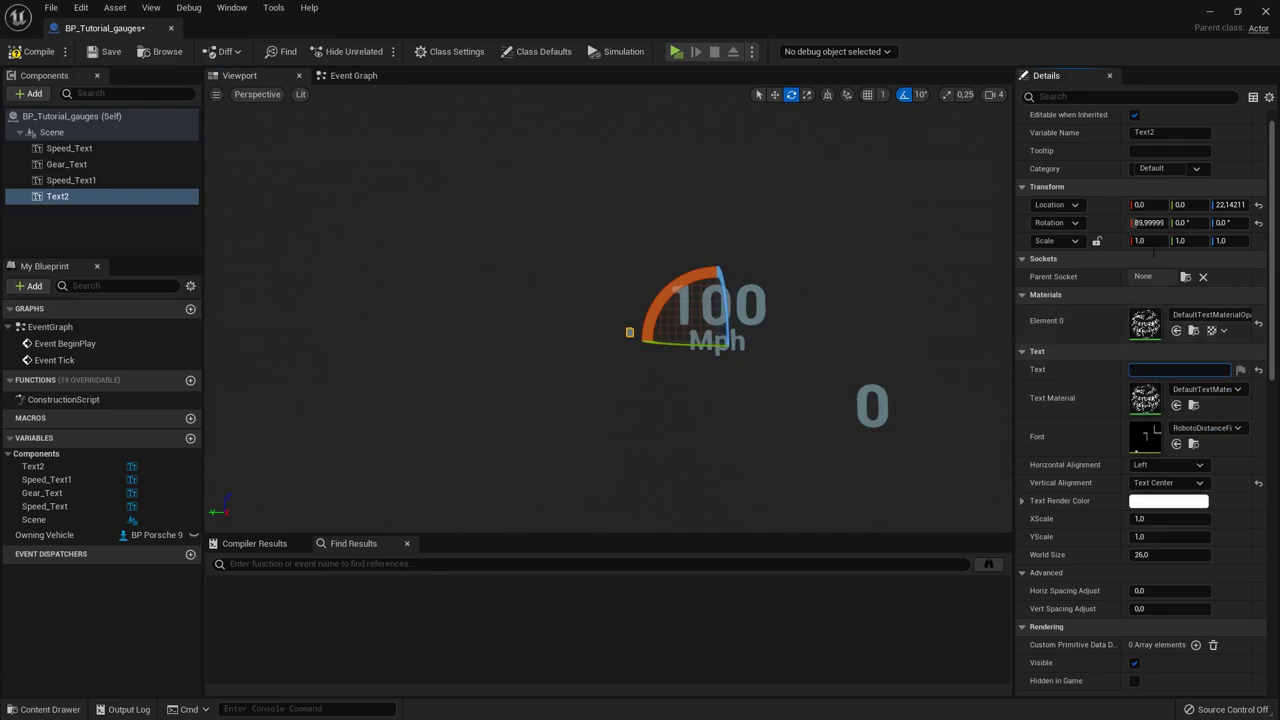
left_click(1149, 222)
type("0")
key("Return")
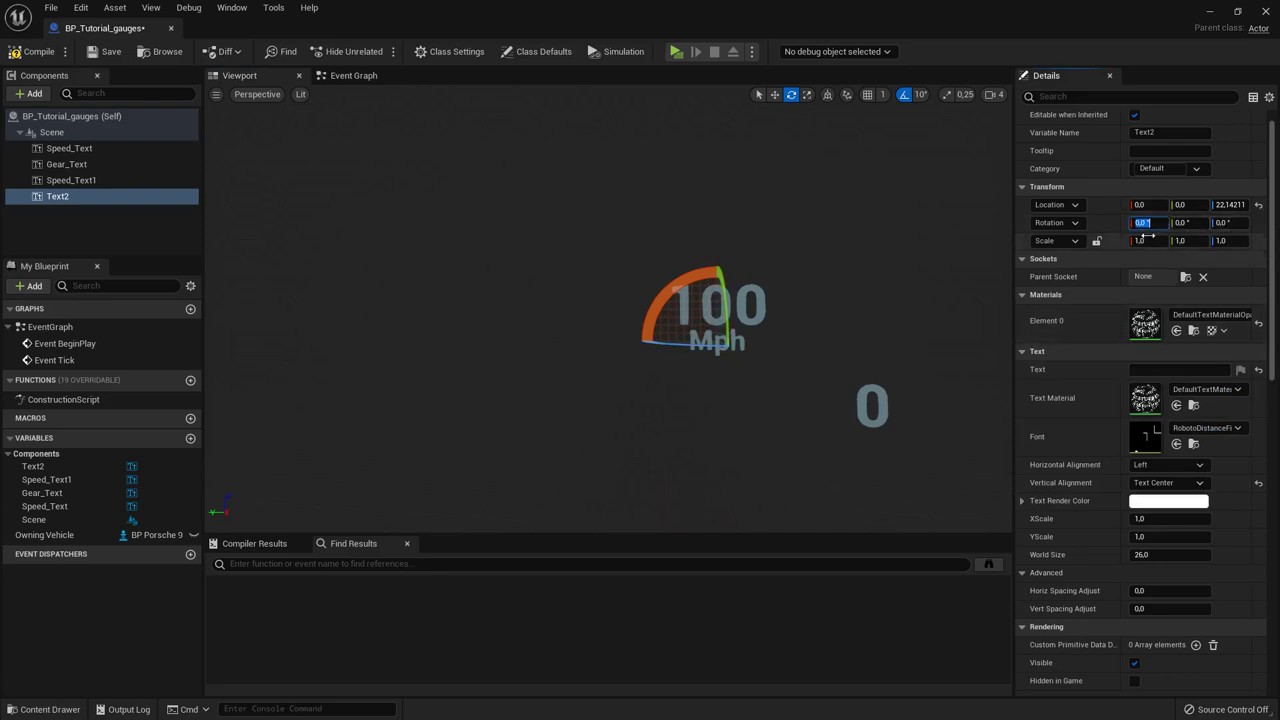
left_click(1178, 369)
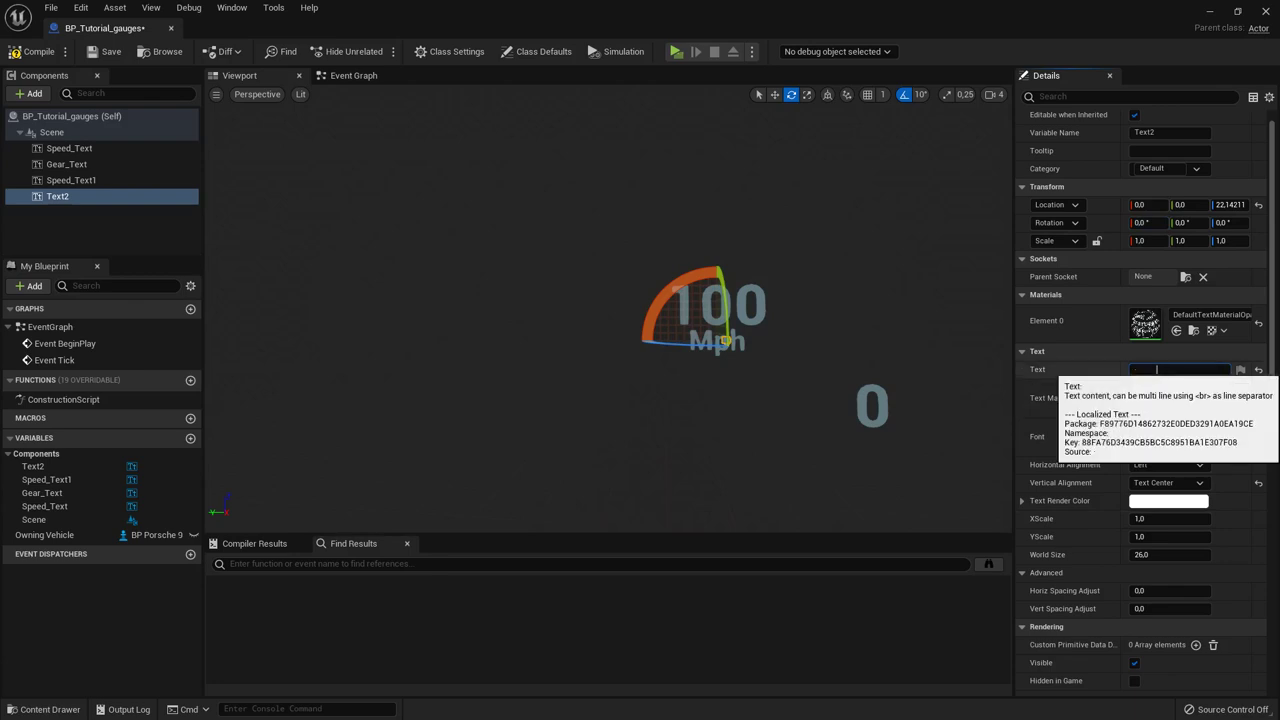
left_click(870, 298)
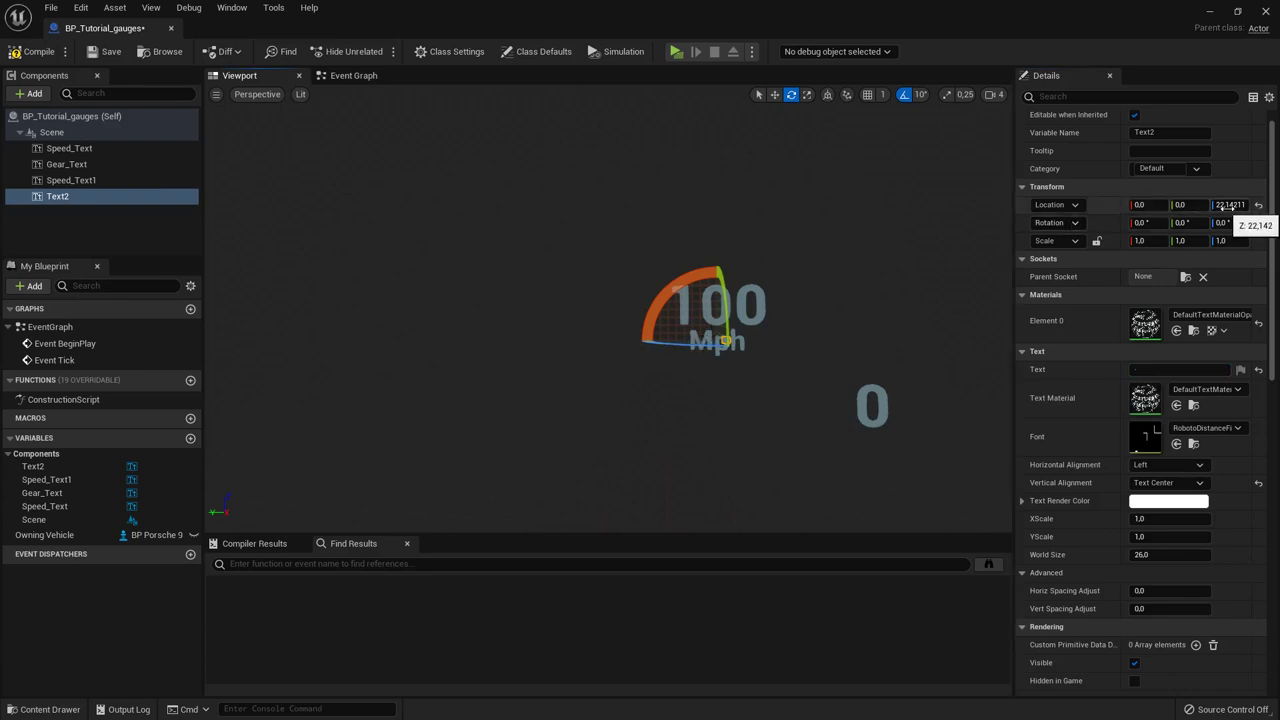
Step: Set Text2's Z location to 0
left_click(1229, 205)
type("0")
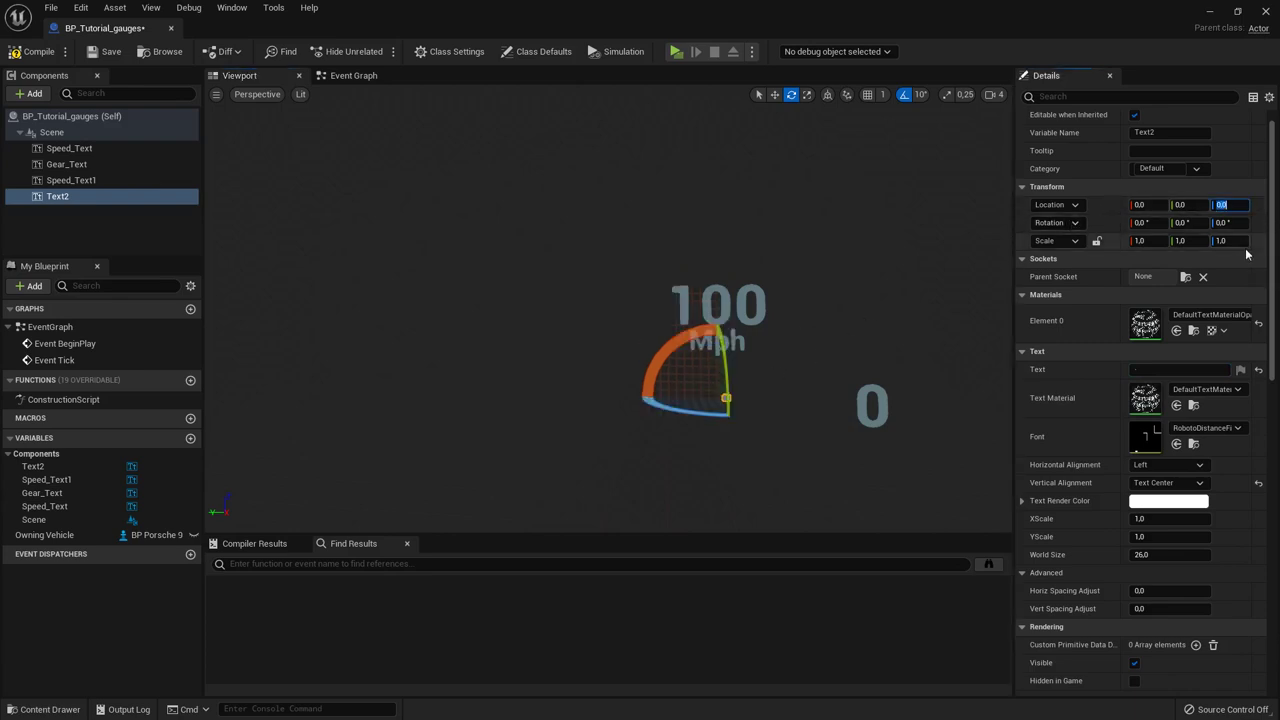
key("Return")
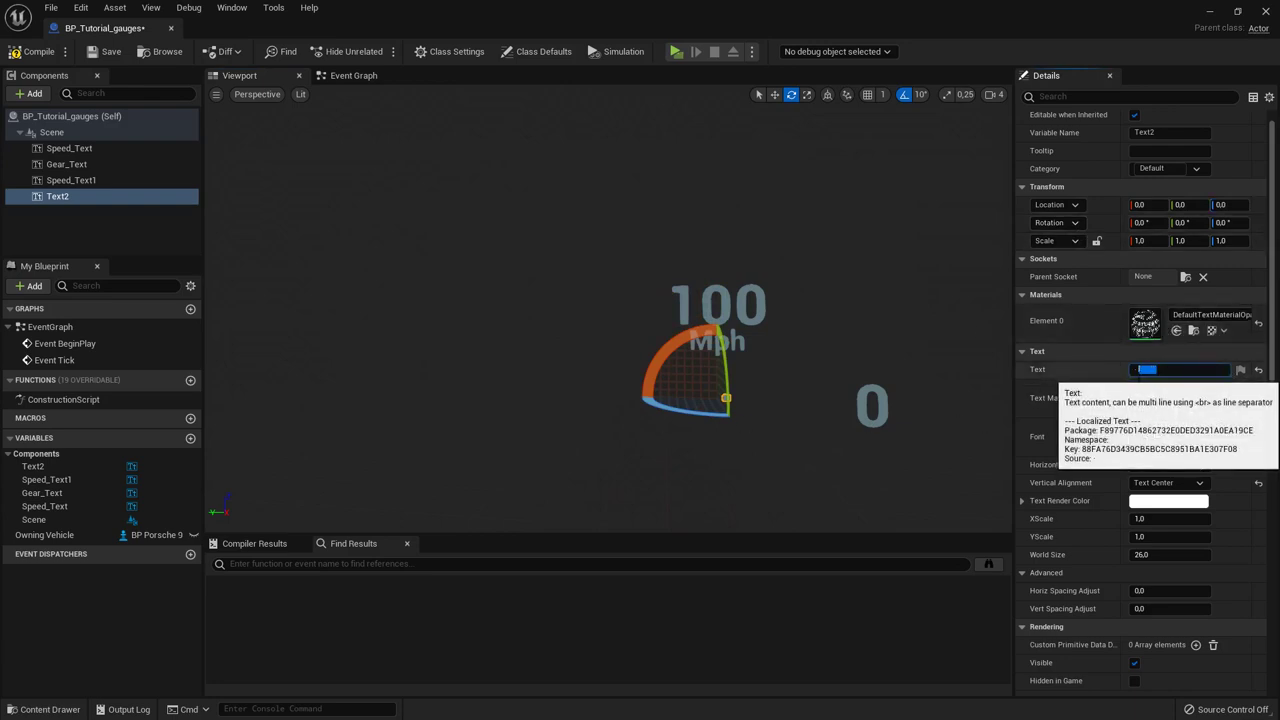
Step: Set Text2's Horizontal Alignment to Right and choose Text Center as its Vertical Alignment
left_click(1157, 369)
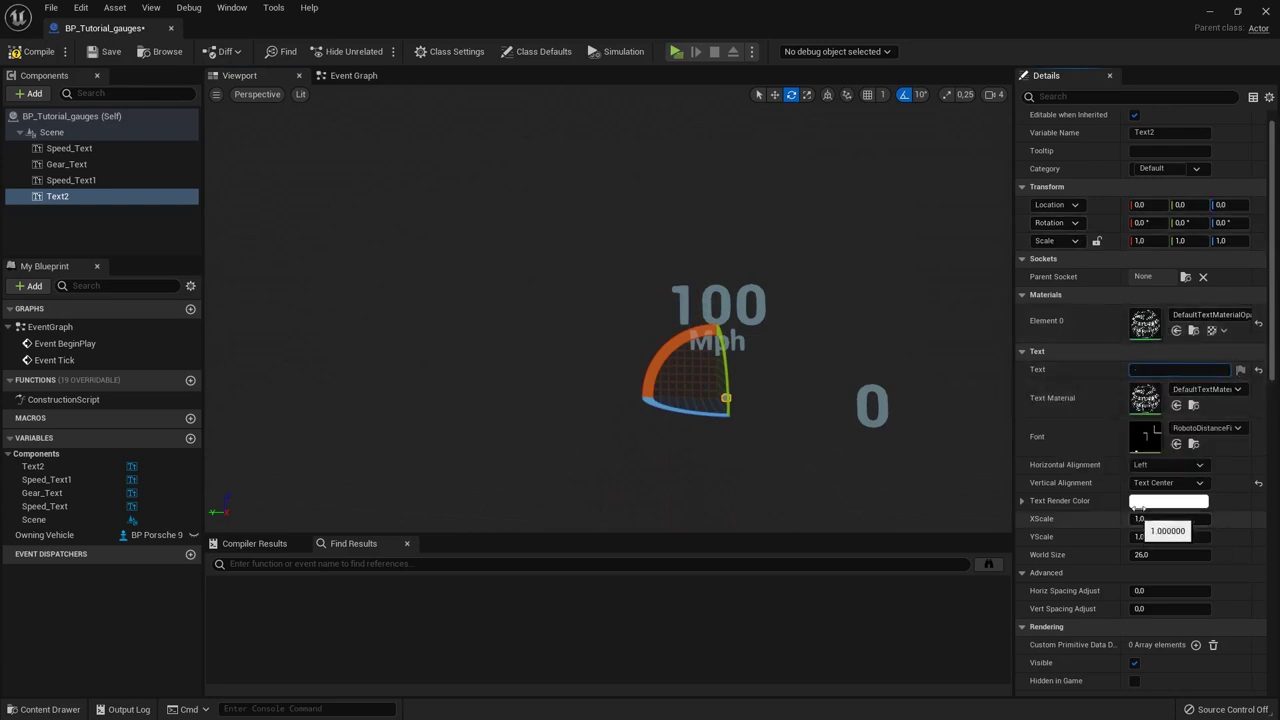
left_click(1163, 484)
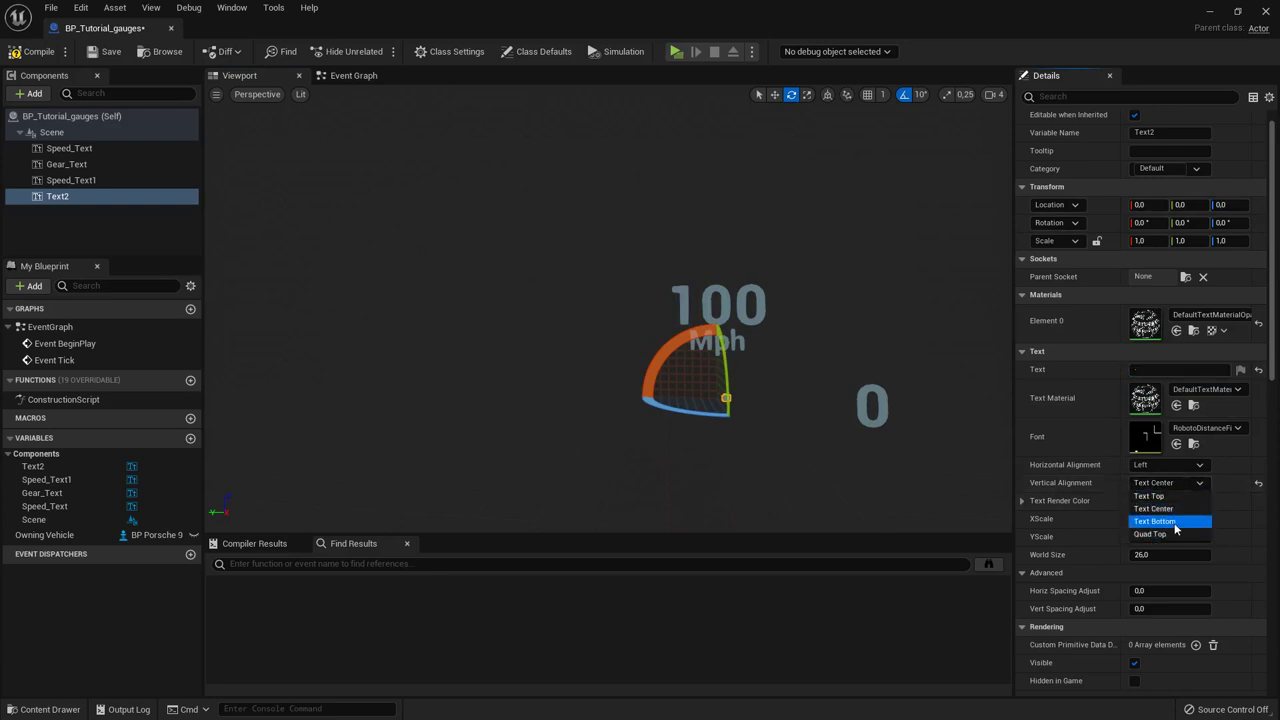
left_click(1168, 509)
left_click(1166, 465)
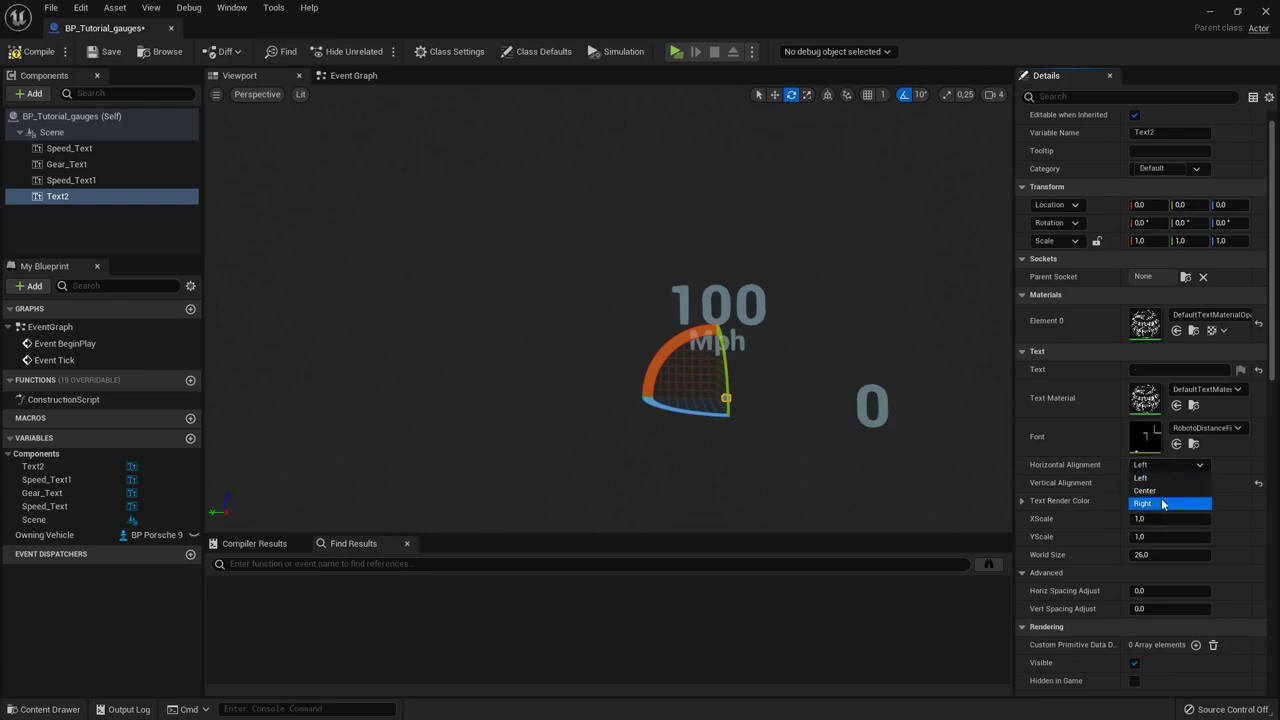
left_click(1161, 503)
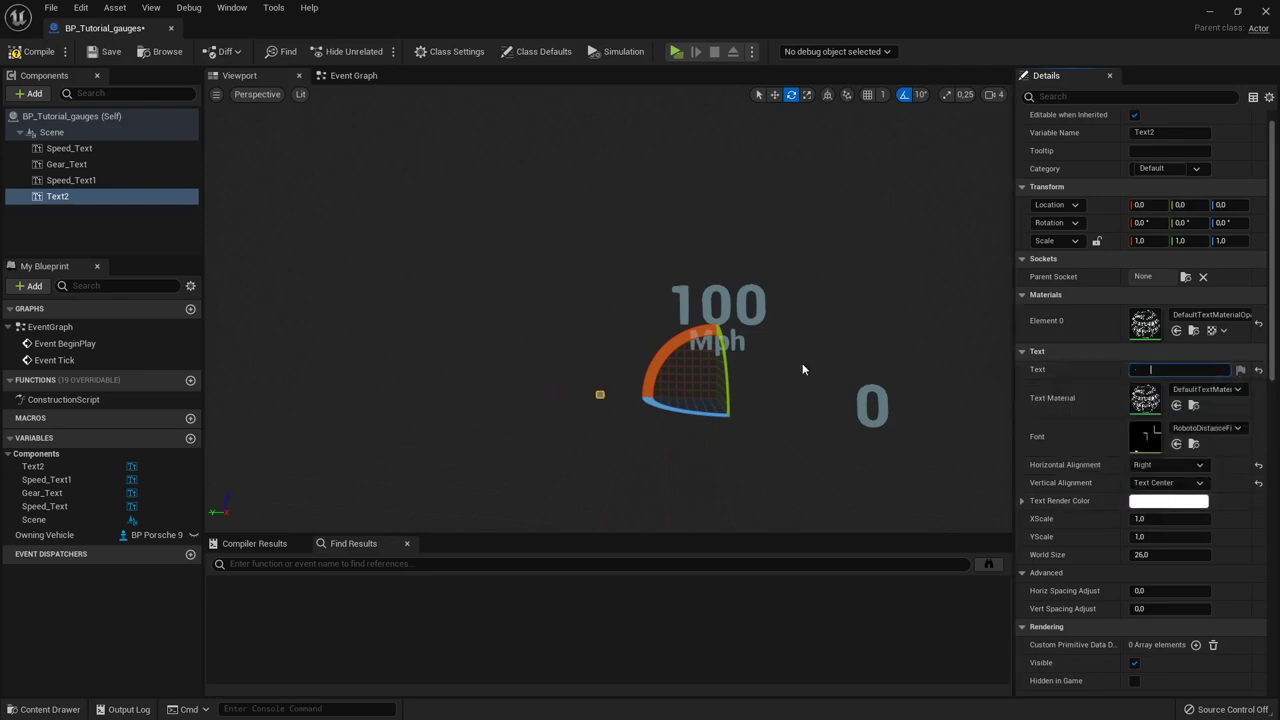
Step: Test how Text2's dot swings around the pivot by rotating it about the X axis and back to 0°
right_click_drag(686, 376, 586, 400)
key("w")
key("w")
key("s")
left_click_drag(633, 296, 786, 350)
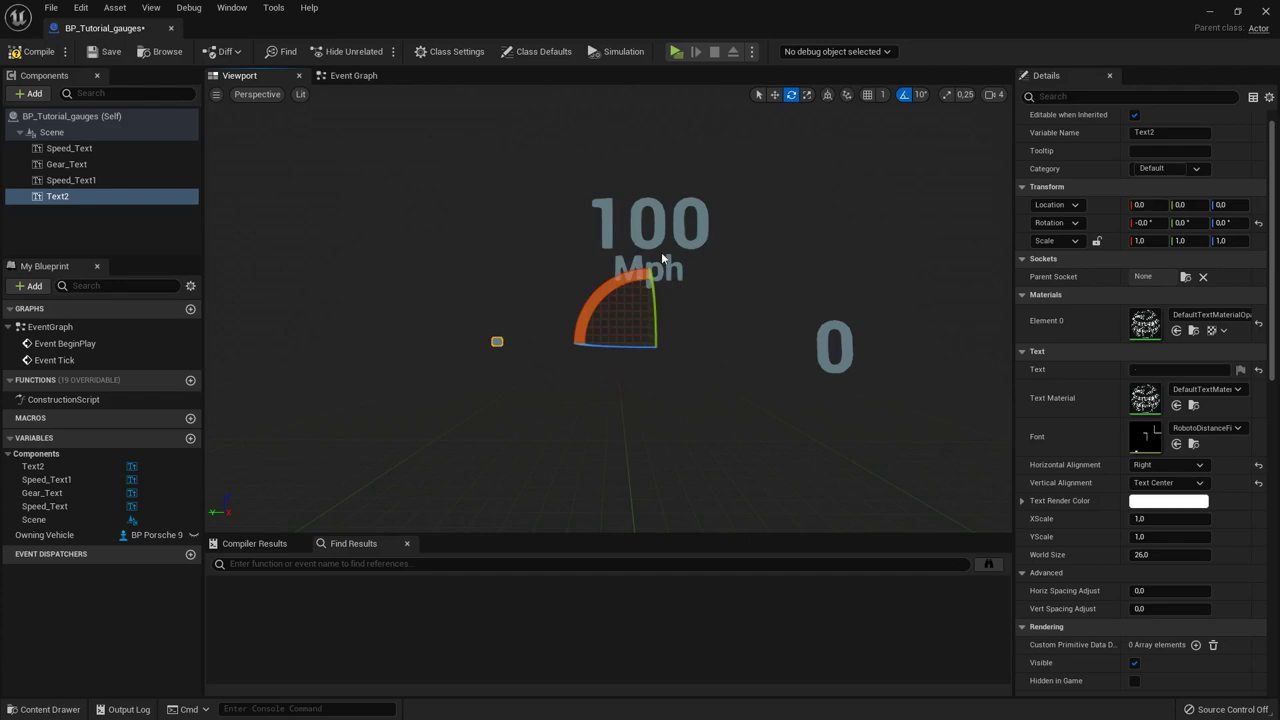
Step: Set the Z location of Speed_Text to 0
left_click(72, 148)
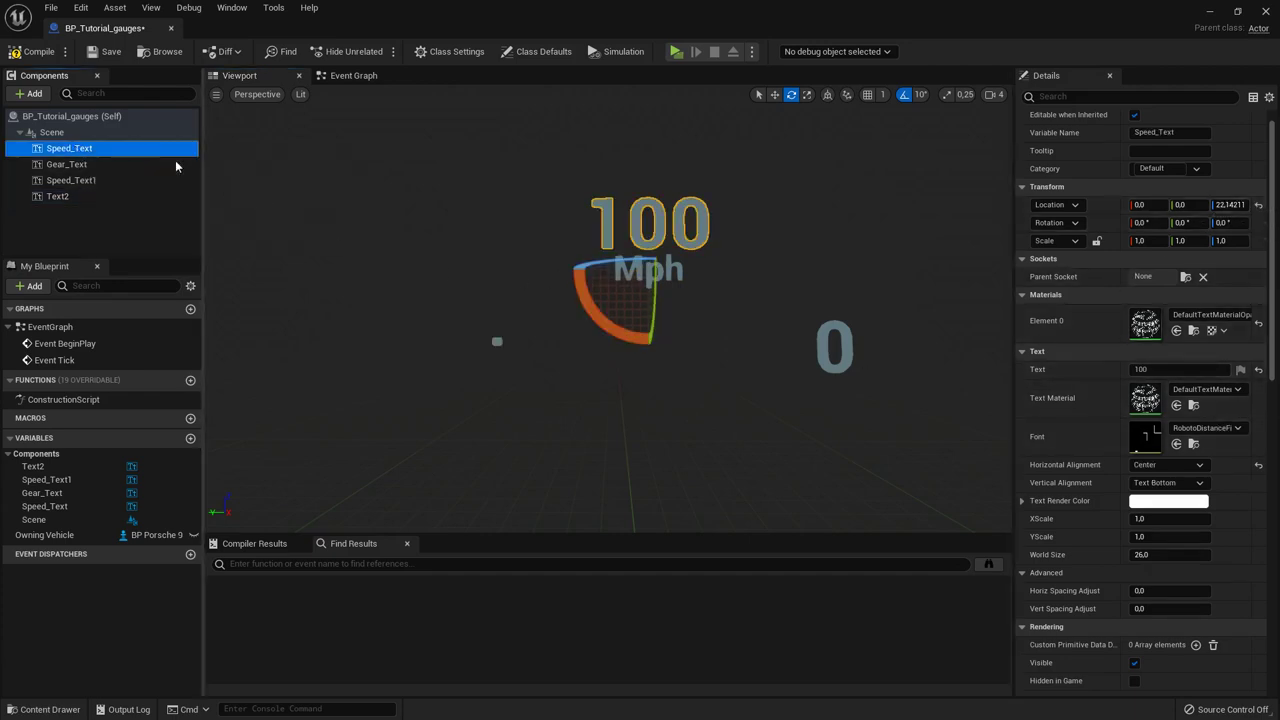
left_click(1229, 204)
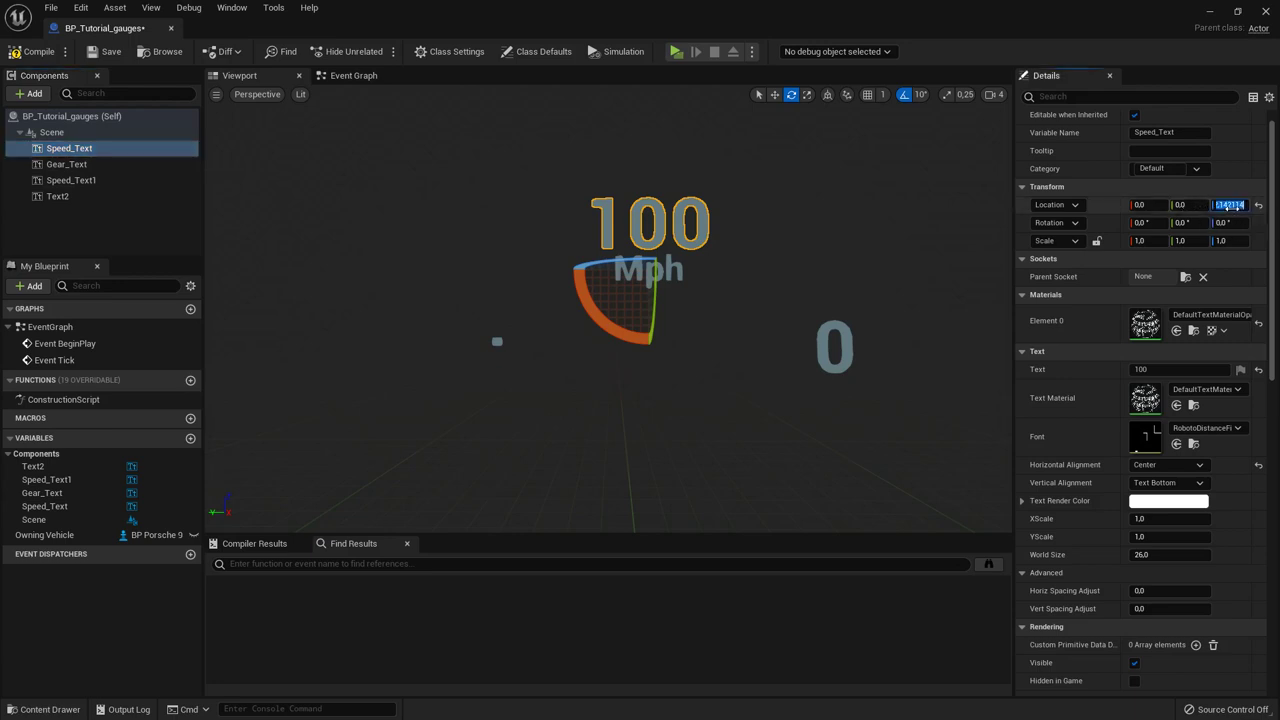
type("0")
key("Return")
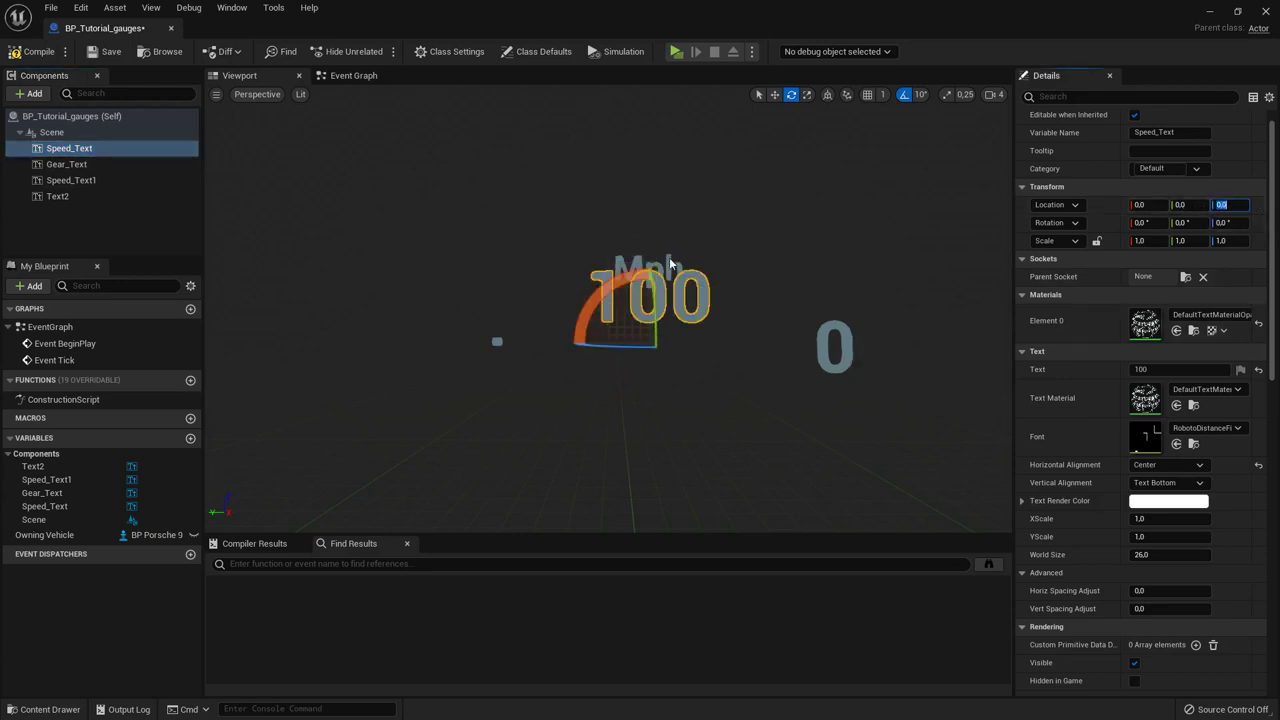
Step: Lower the Mph label beneath the speed number, to a Z location of about -8.2
left_click(672, 263)
key("w")
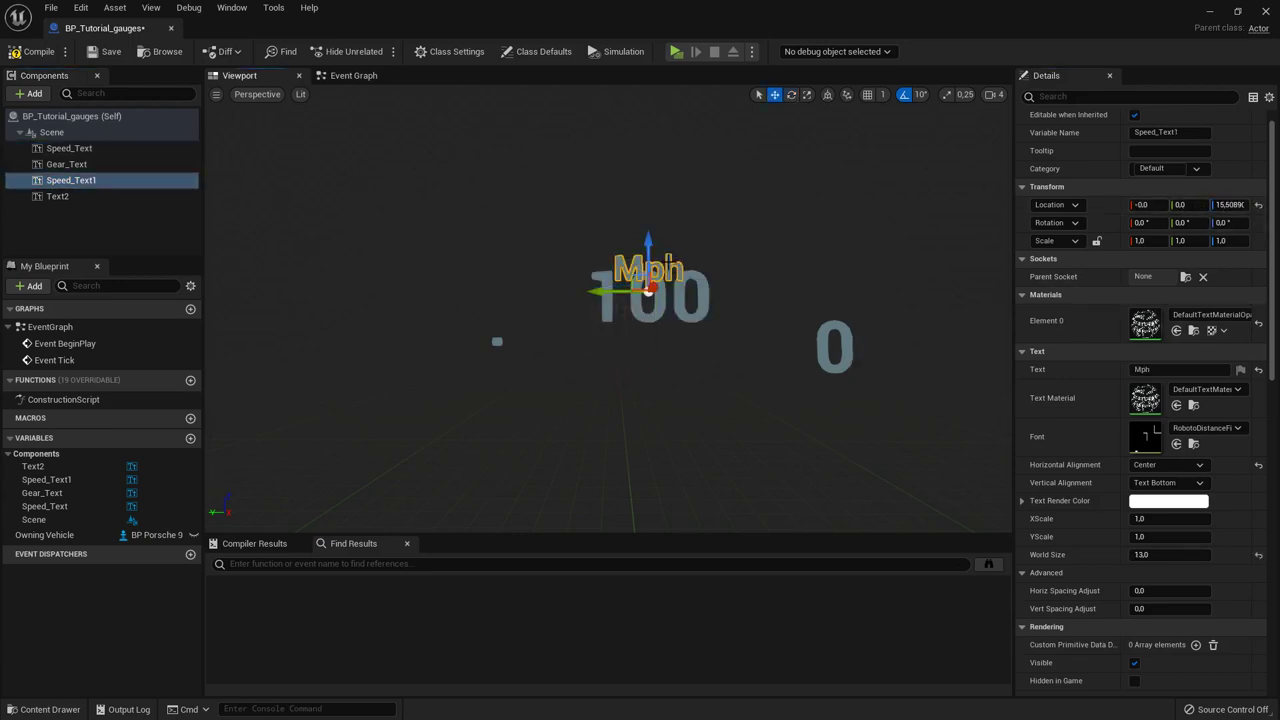
left_click_drag(669, 258, 669, 329)
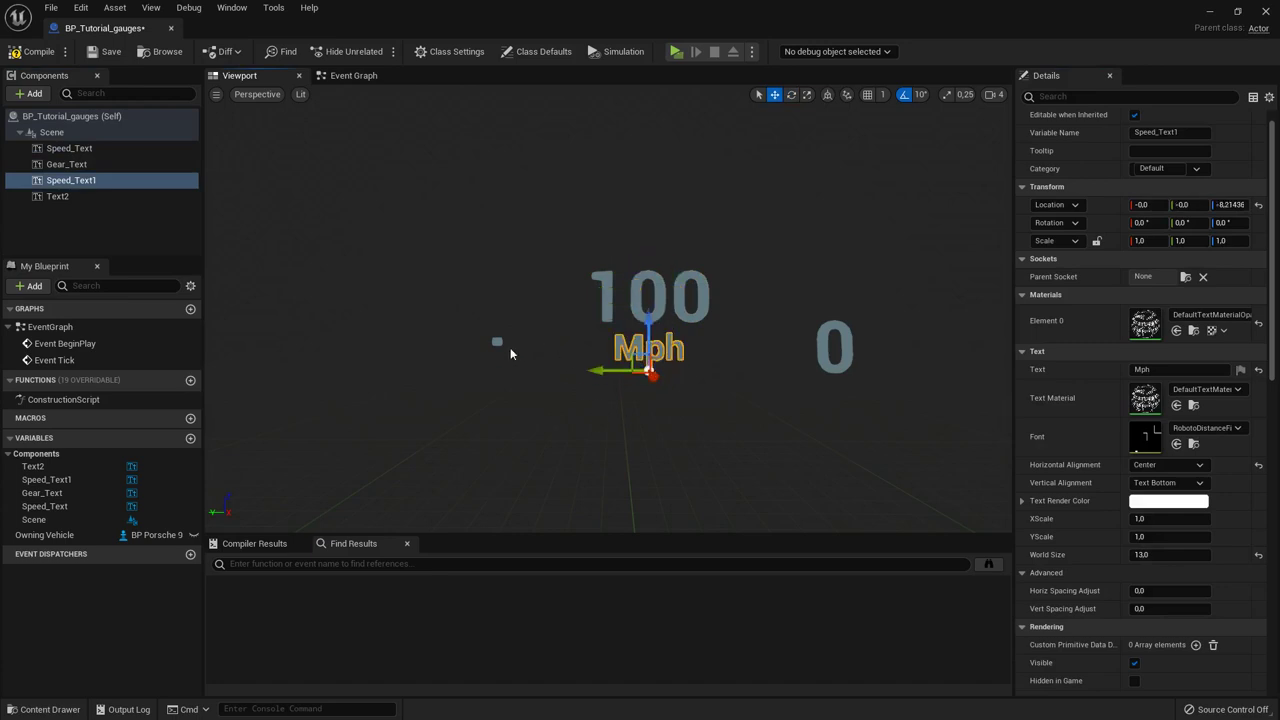
Step: Try raising Text2 to a Z location of about 3.9, and set it back to 0
left_click(497, 341)
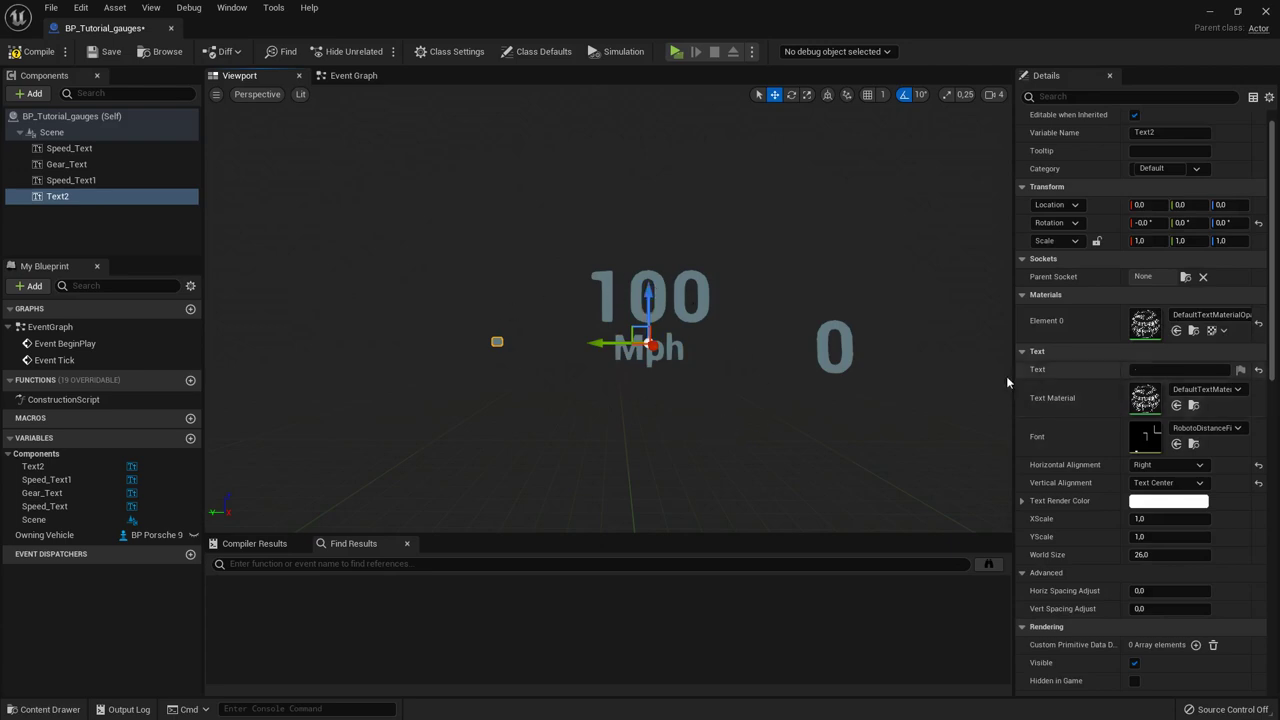
scroll(651, 318, "up", 1)
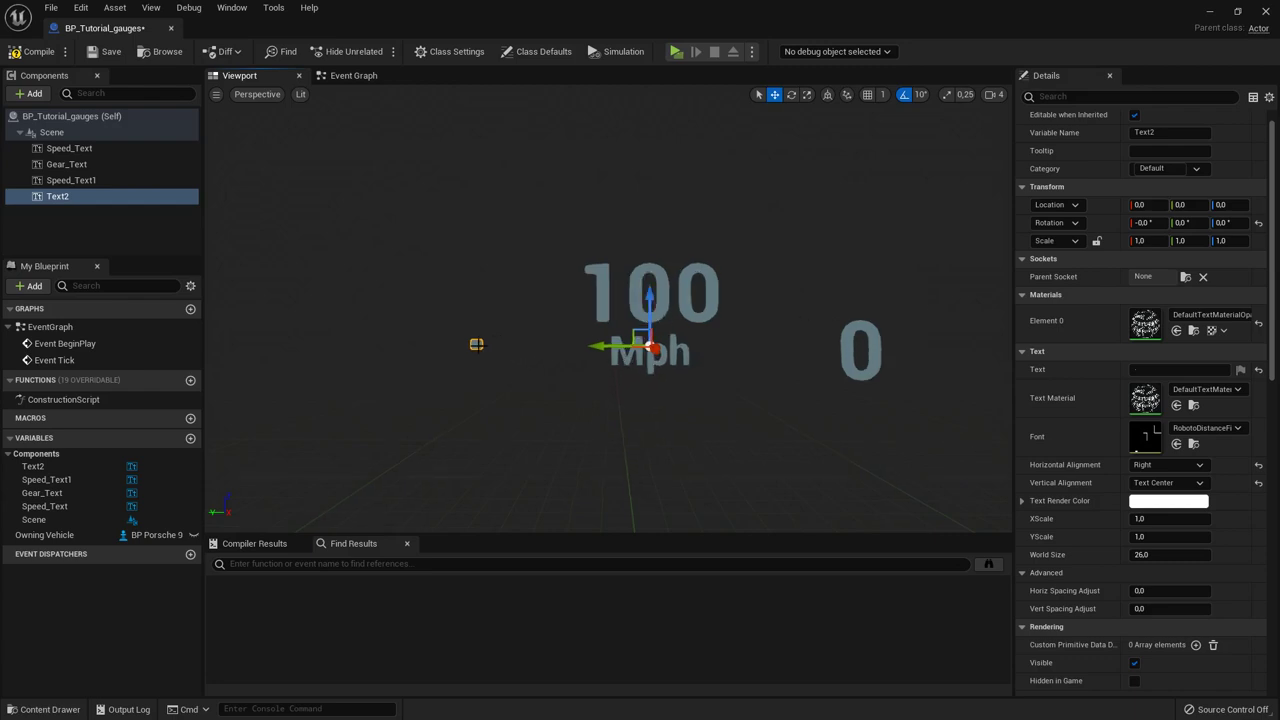
left_click_drag(652, 300, 654, 284)
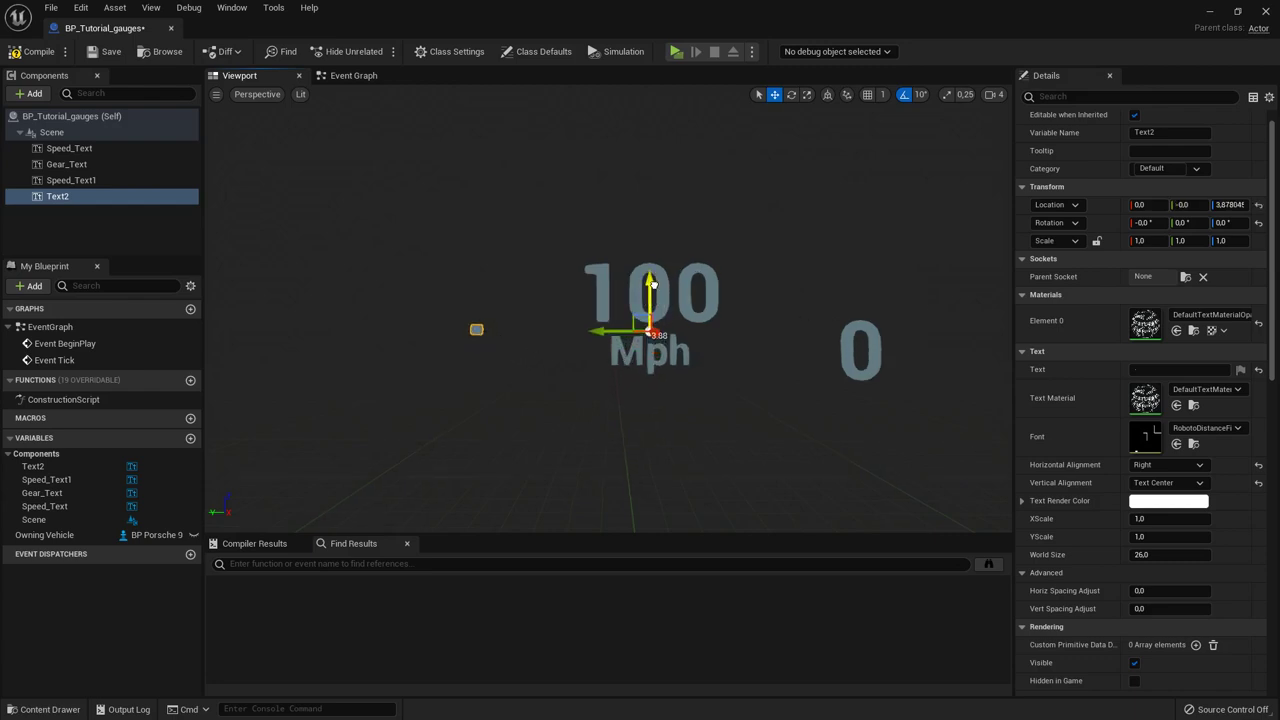
left_click(1230, 204)
type("0")
key("Return")
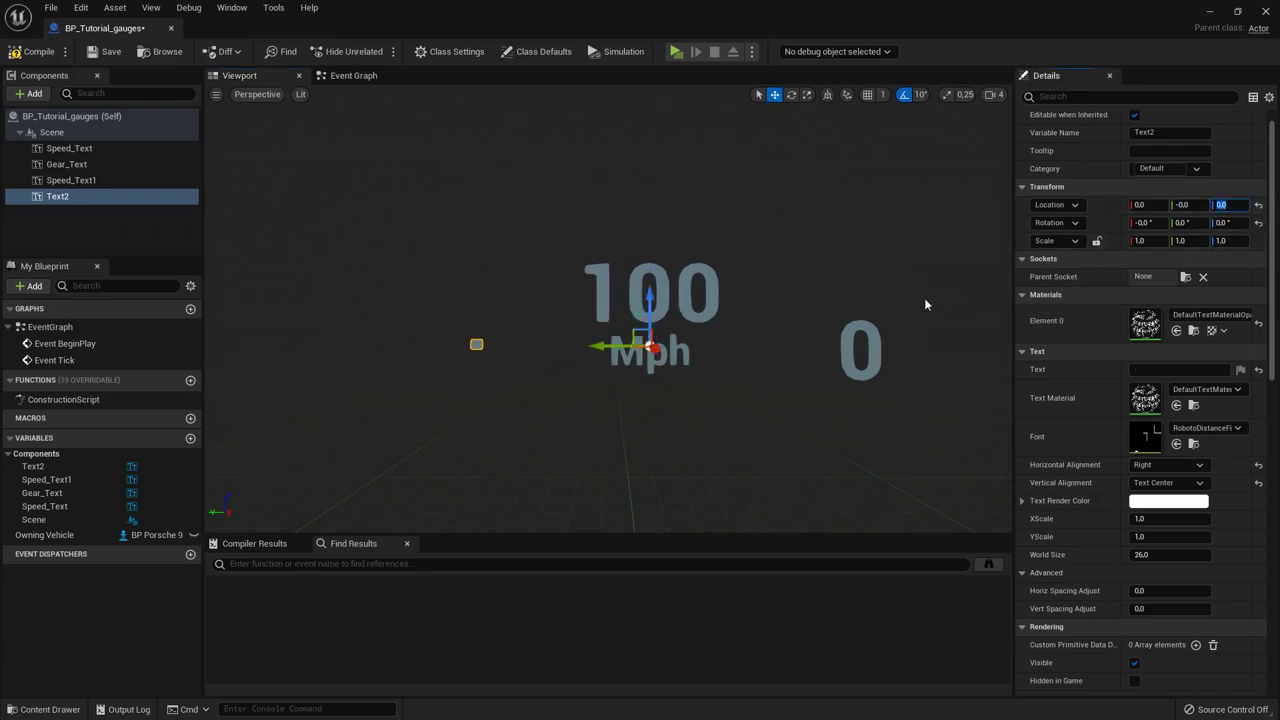
Step: Rotate the Text2 dot marker around the gauge centre to a 40° roll
scroll(888, 312, "down", 3)
scroll(714, 311, "up", 2)
left_click(790, 95)
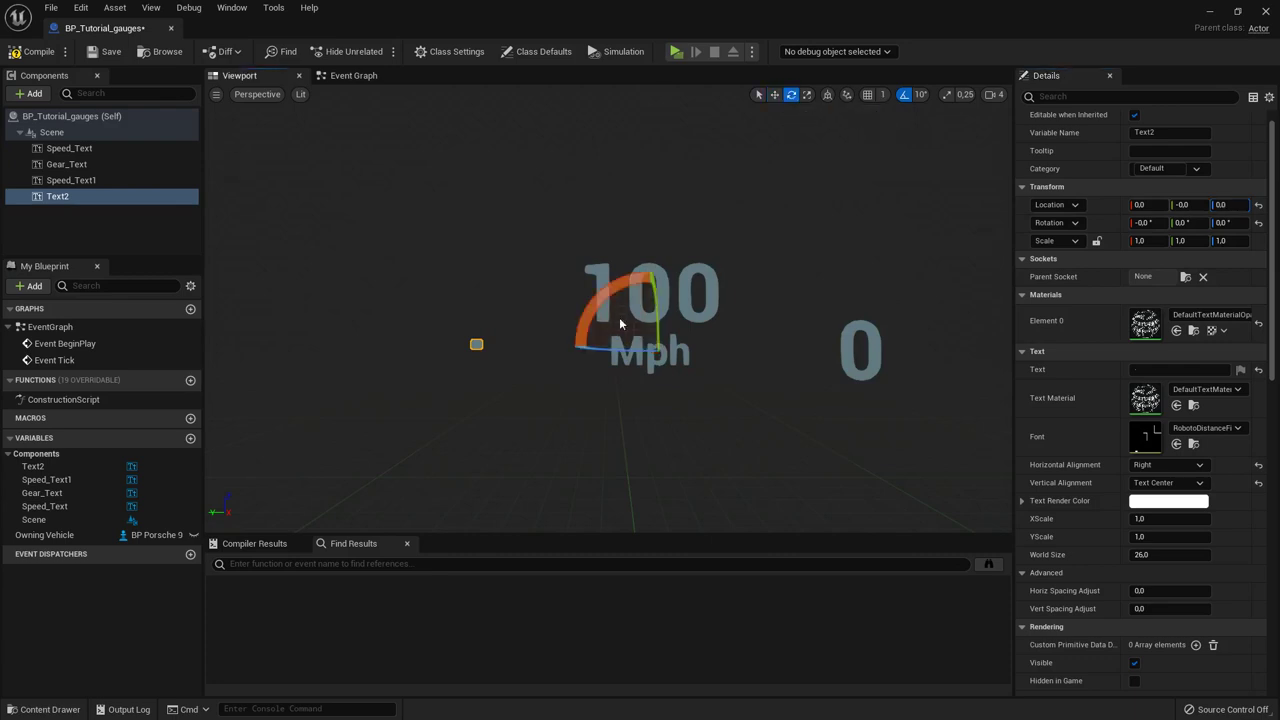
right_click_drag(600, 290, 655, 290)
left_click_drag(583, 281, 564, 305)
left_click_drag(624, 263, 645, 266)
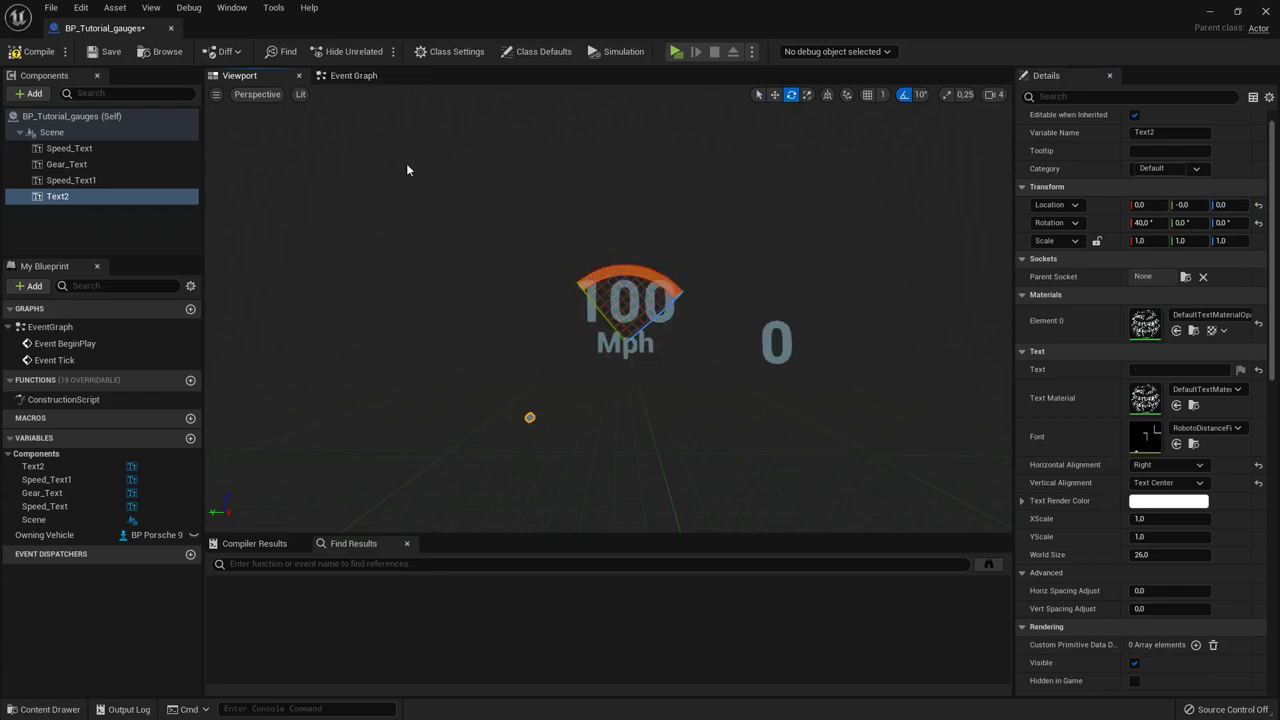
mouse_move(765, 290)
right_mouse_down()
mouse_move(790, 262)
mouse_move(769, 291)
right_mouse_up()
left_click_drag(760, 292, 776, 297)
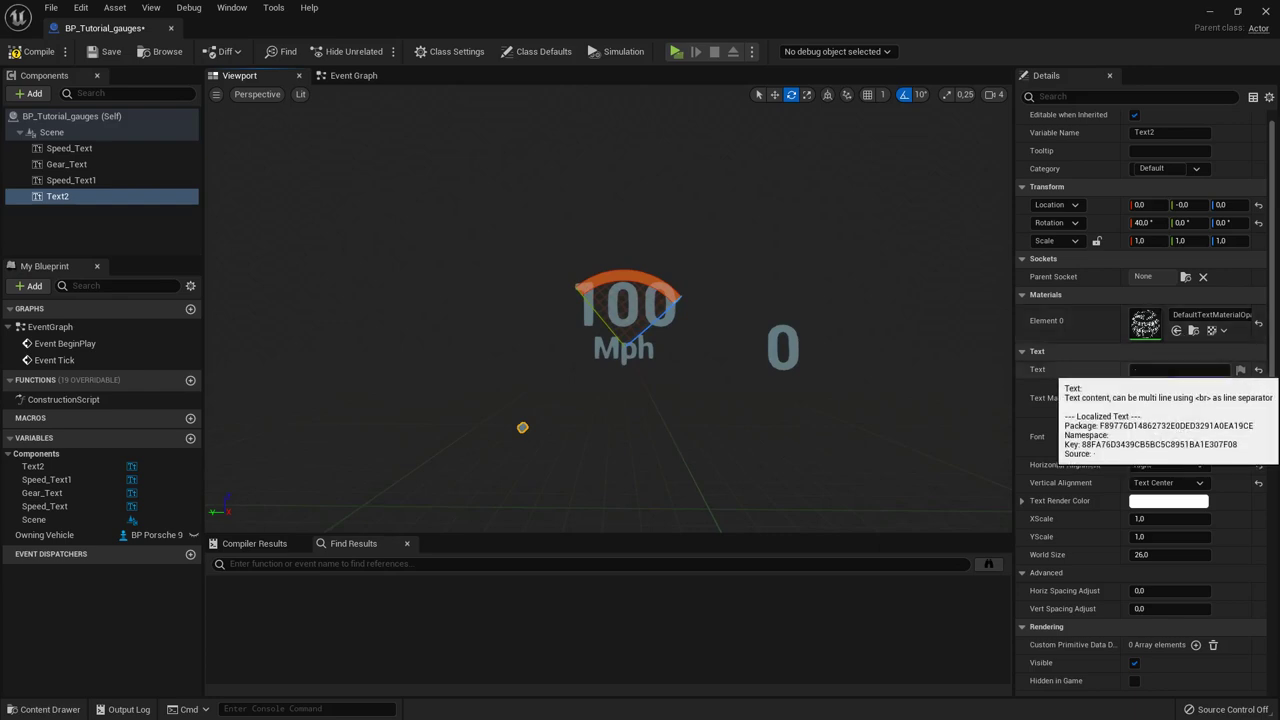
left_click(1188, 369)
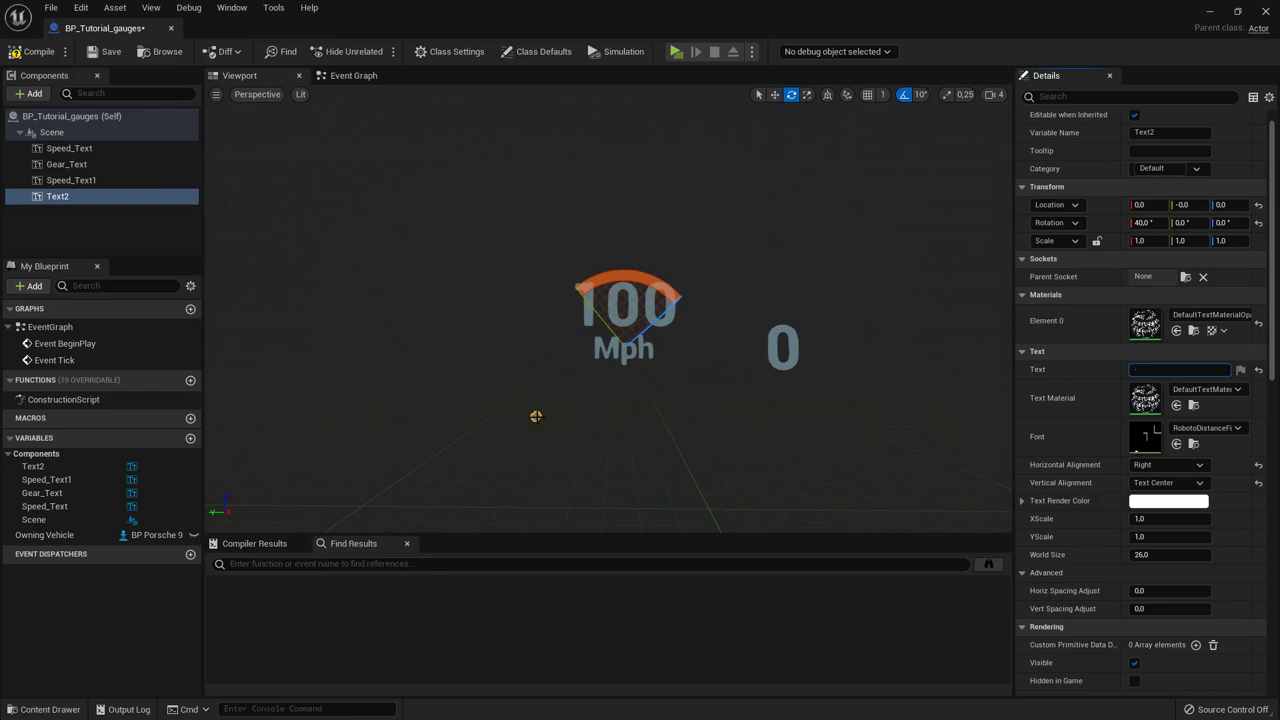
left_click(536, 416)
Step: Duplicate the Text2 marker and rotate the copy by -30° to a 10° roll
left_click(80, 182)
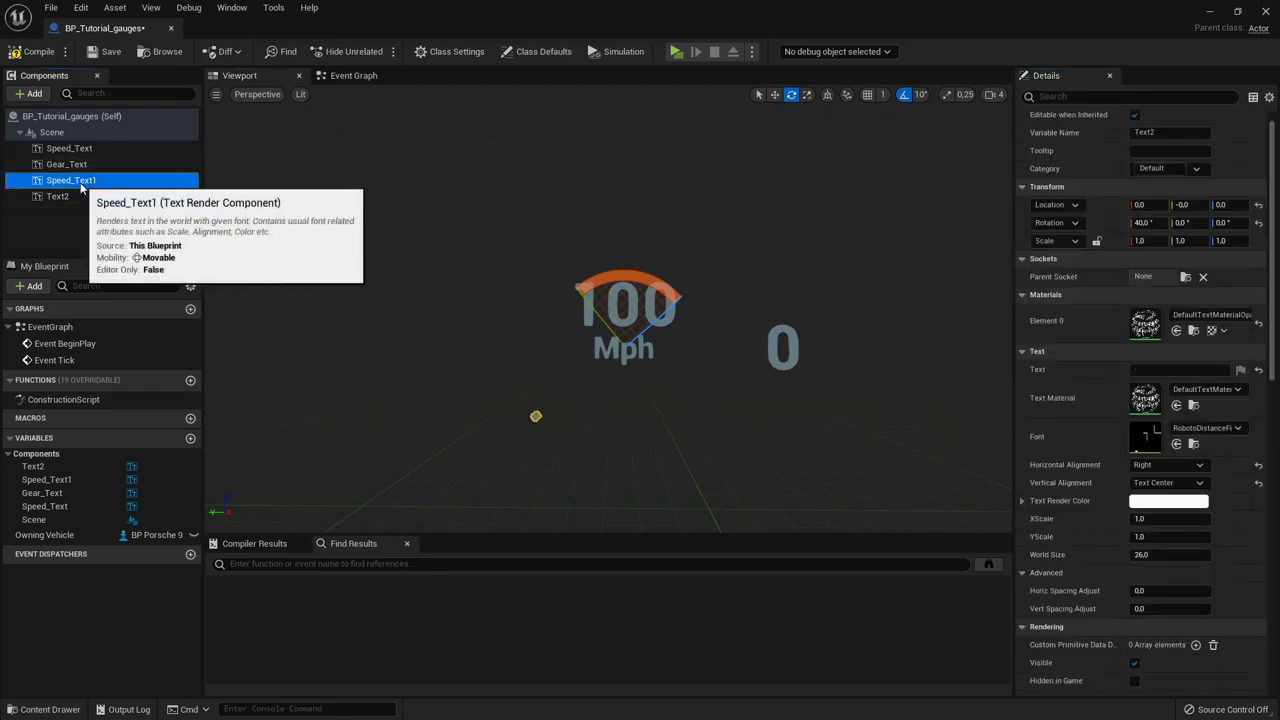
left_click(58, 196)
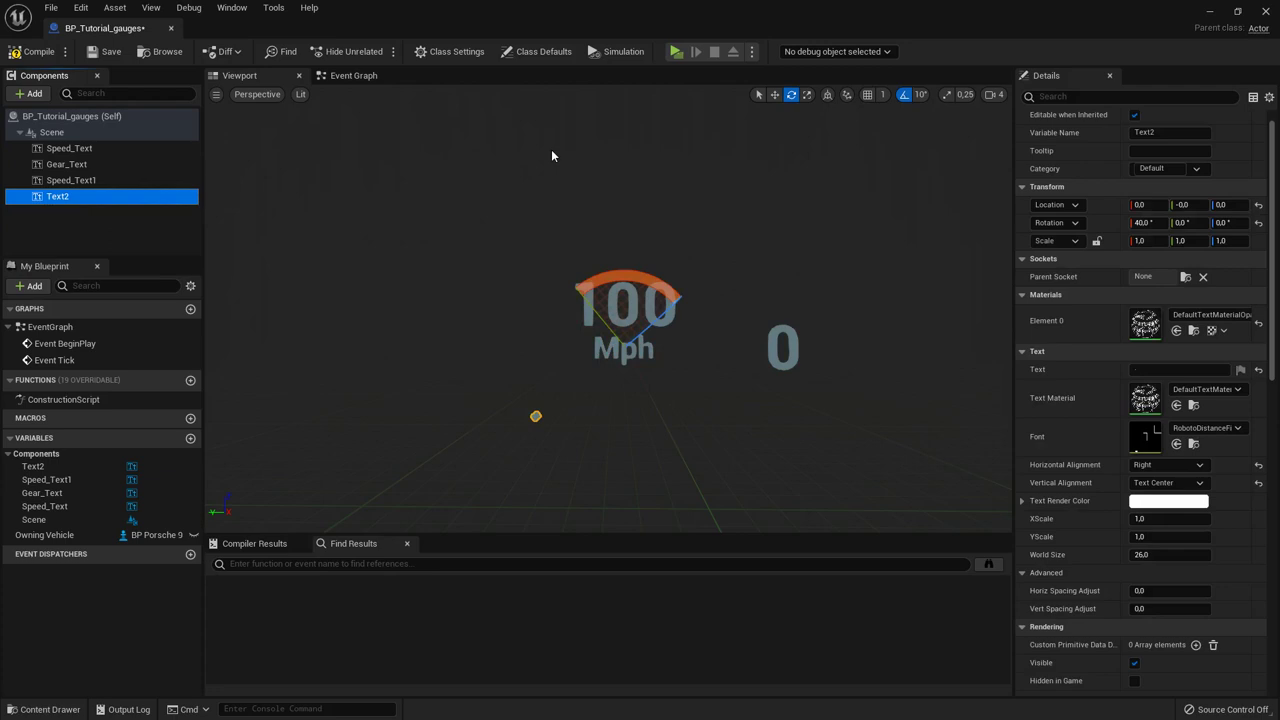
key("ctrl+d")
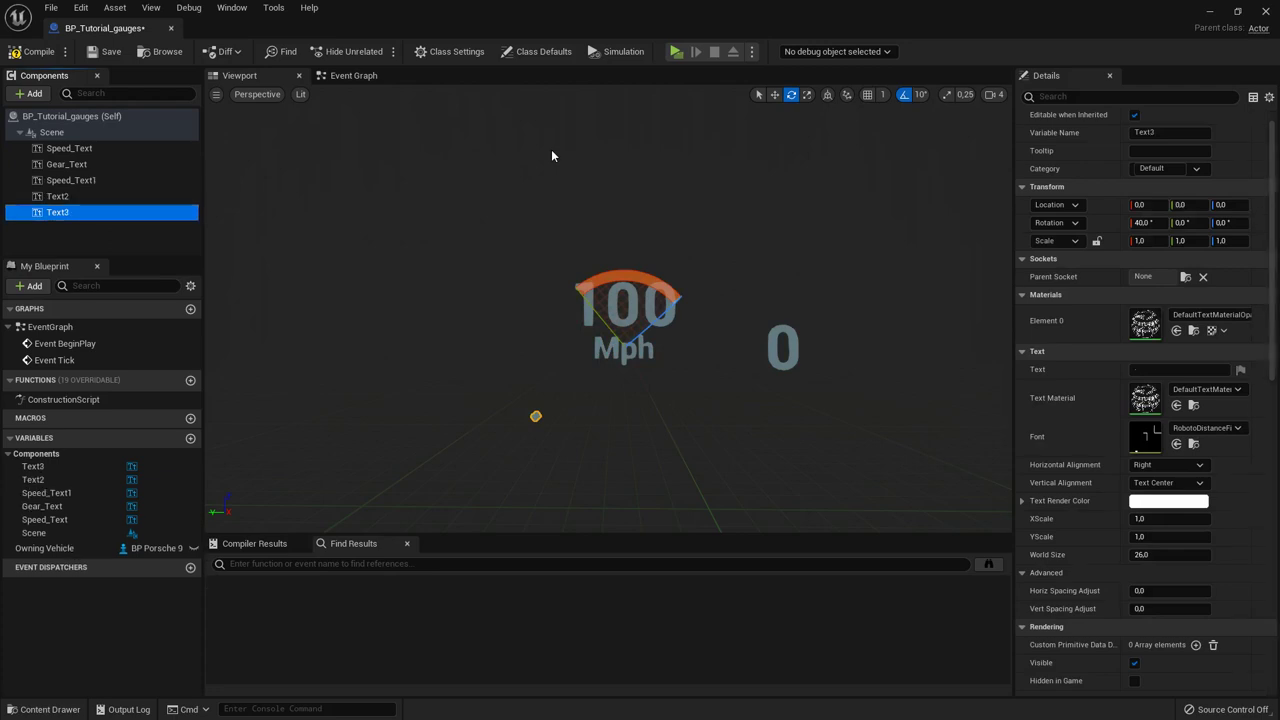
left_click_drag(648, 287, 609, 268)
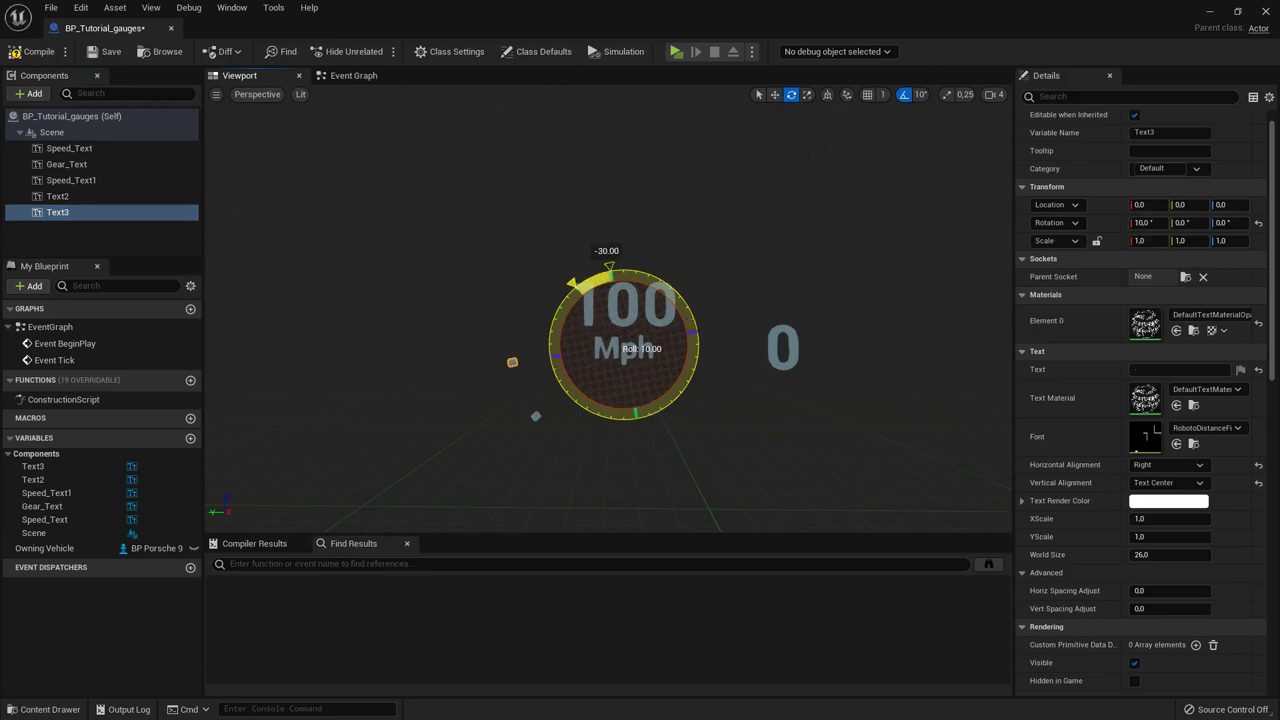
left_click_drag(609, 268, 609, 268)
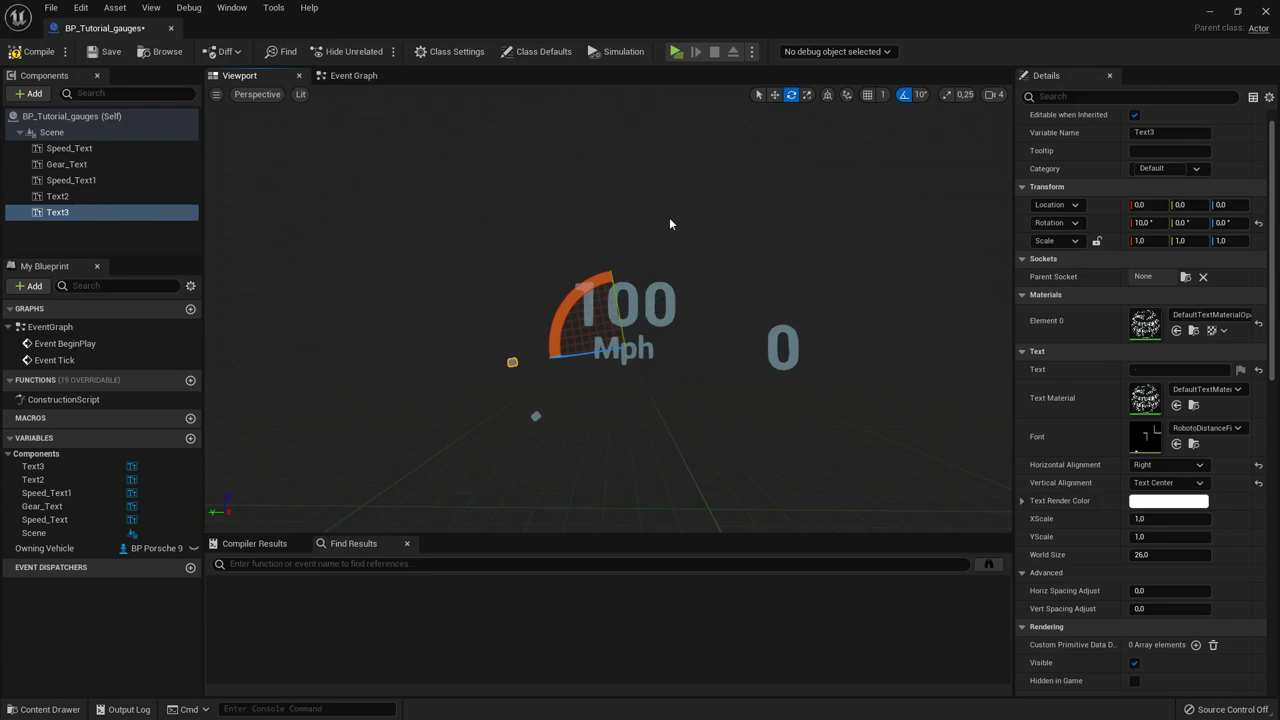
Step: Add four more marker copies, each rotated a further -30° around the gauge centre, ending at a -110° roll
key("ctrl+d")
left_click_drag(606, 277, 684, 290)
key("ctrl+d")
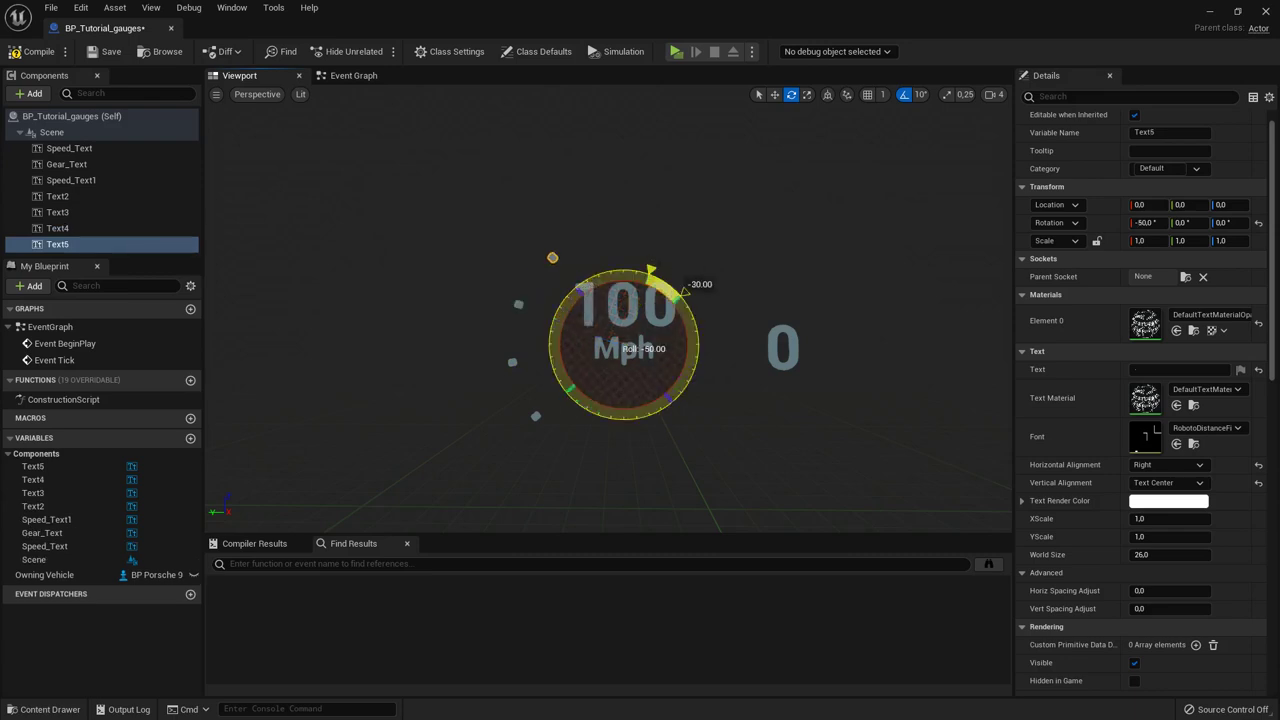
left_click_drag(594, 293, 594, 293, "alt")
left_click_drag(674, 294, 590, 288, "alt")
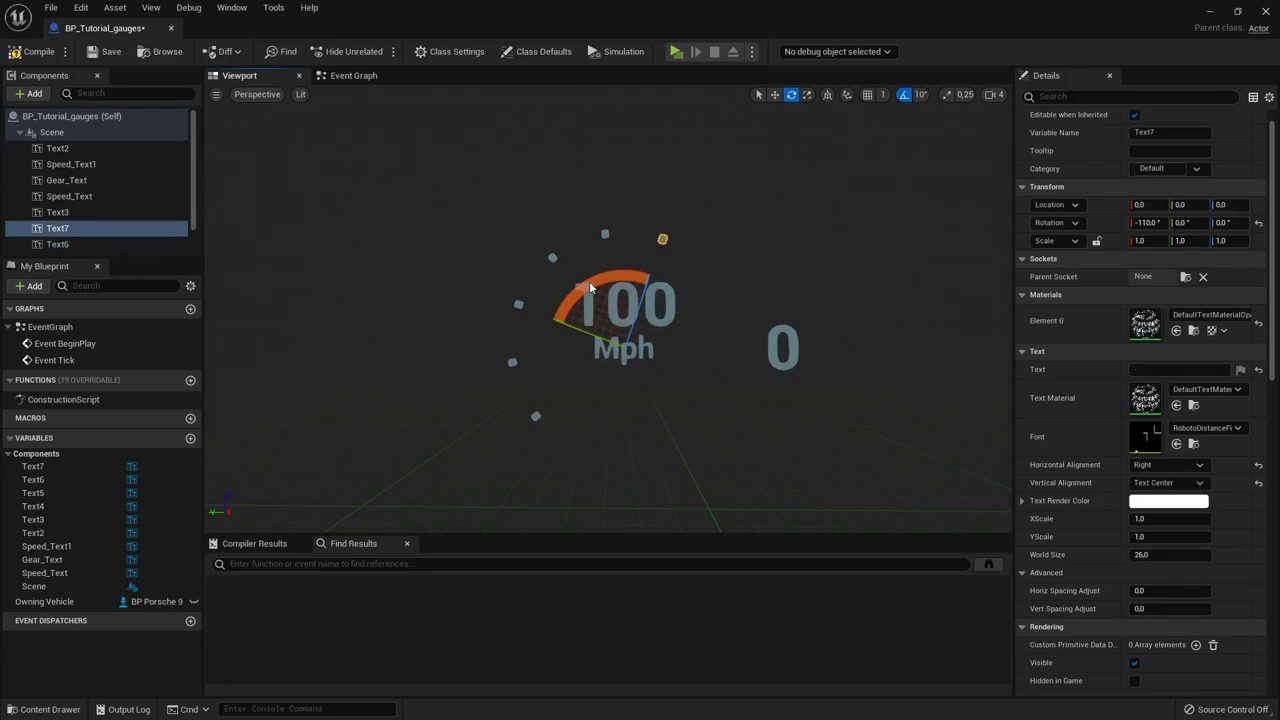
Step: Extend the marker ring with four further duplicates in -30° increments, from a -140° to a -230° roll
left_click_drag(589, 281, 733, 371, "alt")
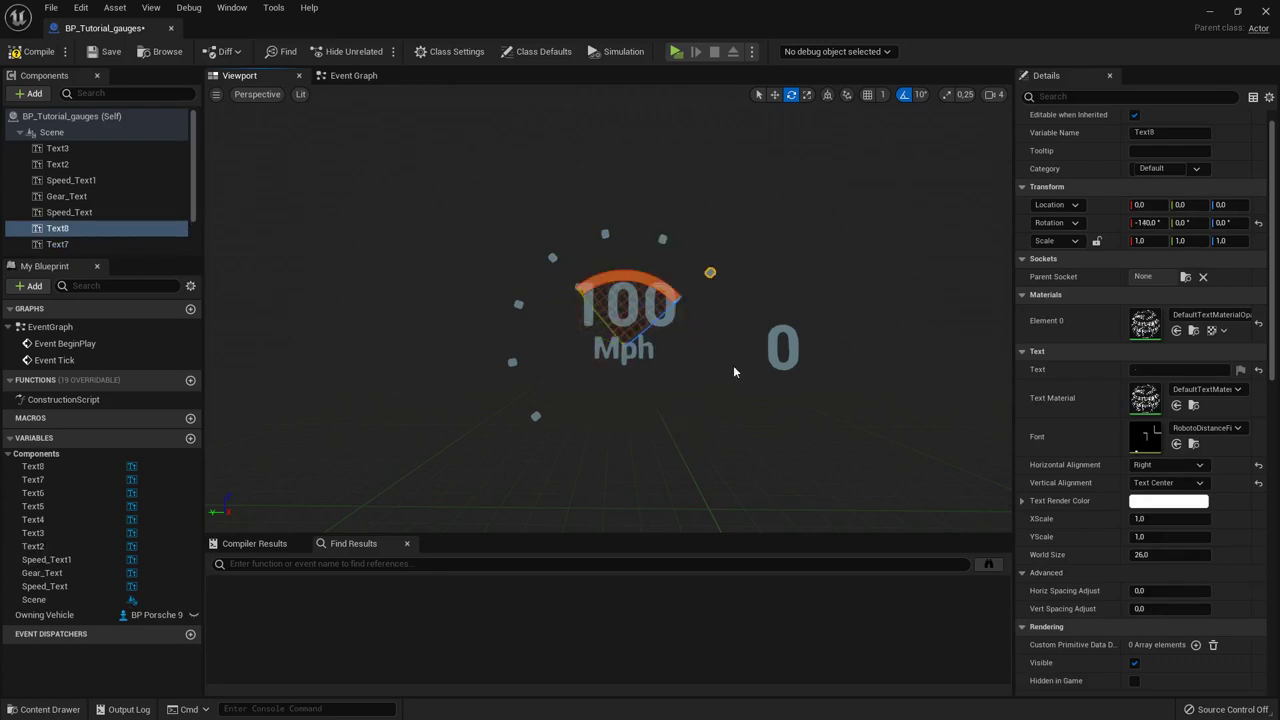
left_click_drag(625, 272, 665, 430, "alt")
key("ctrl+d")
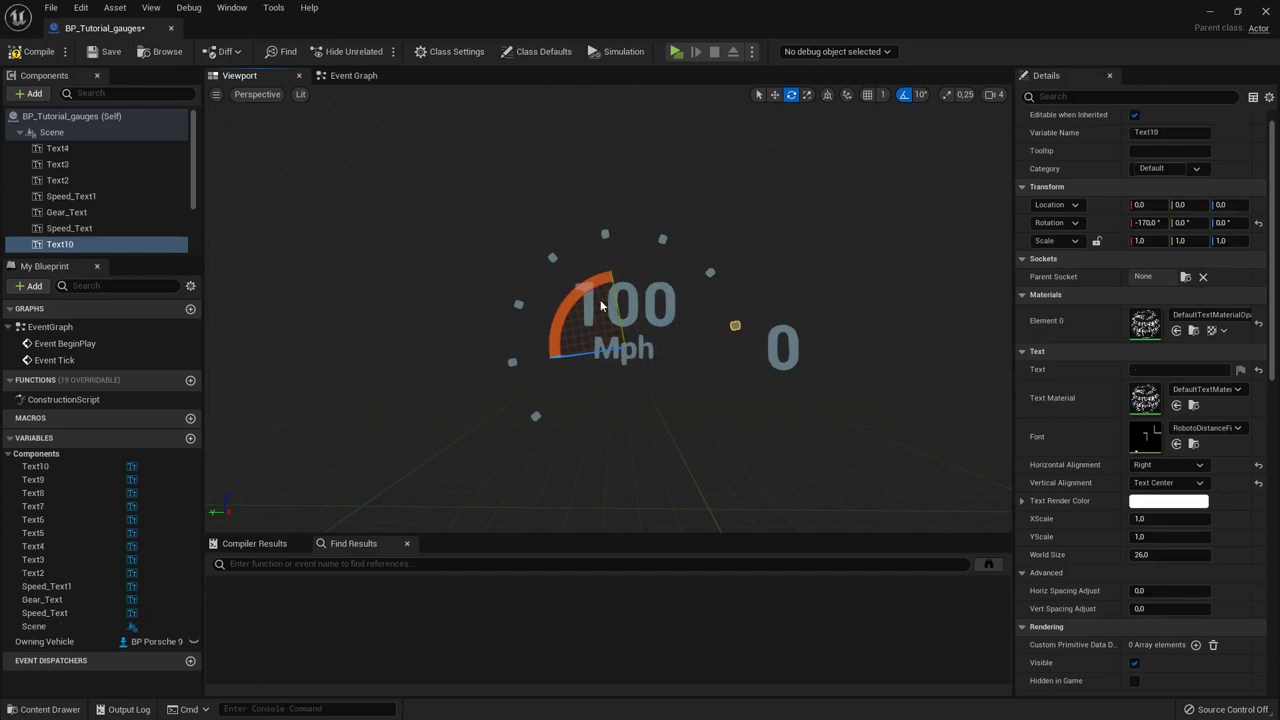
left_click_drag(573, 297, 598, 290)
left_click_drag(607, 440, 615, 450, "alt")
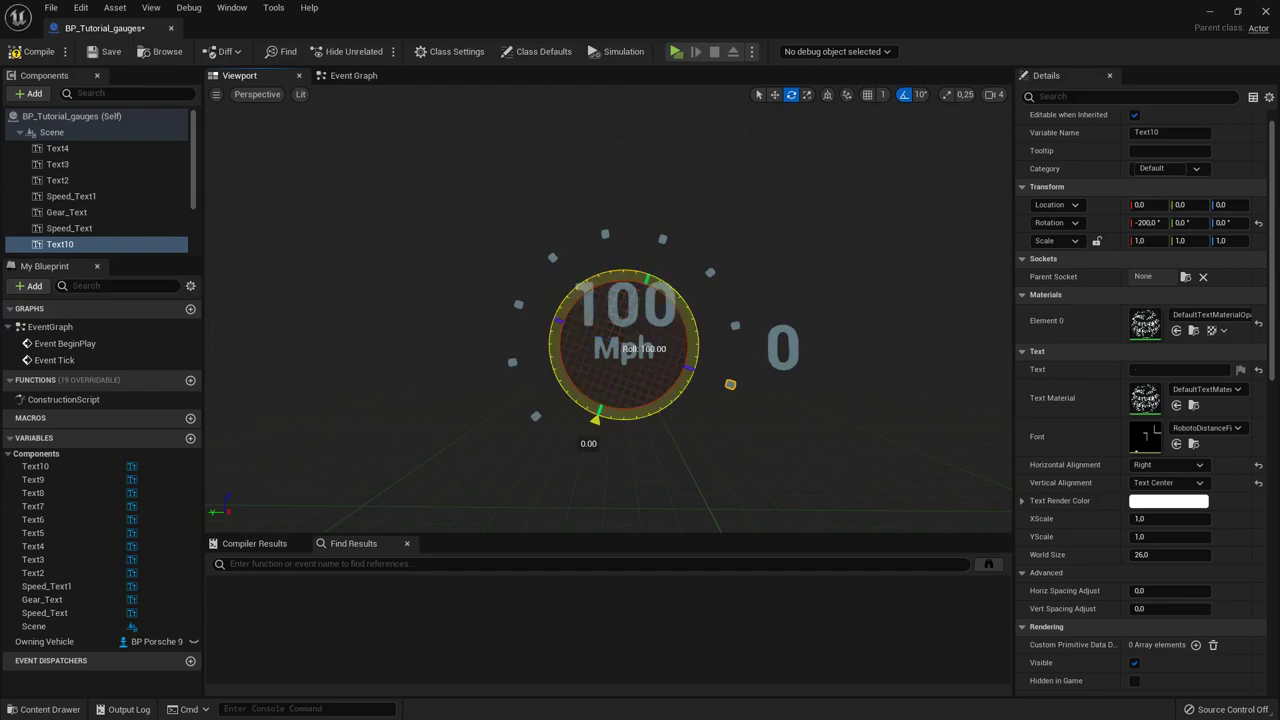
left_click_drag(579, 293, 563, 400, "alt")
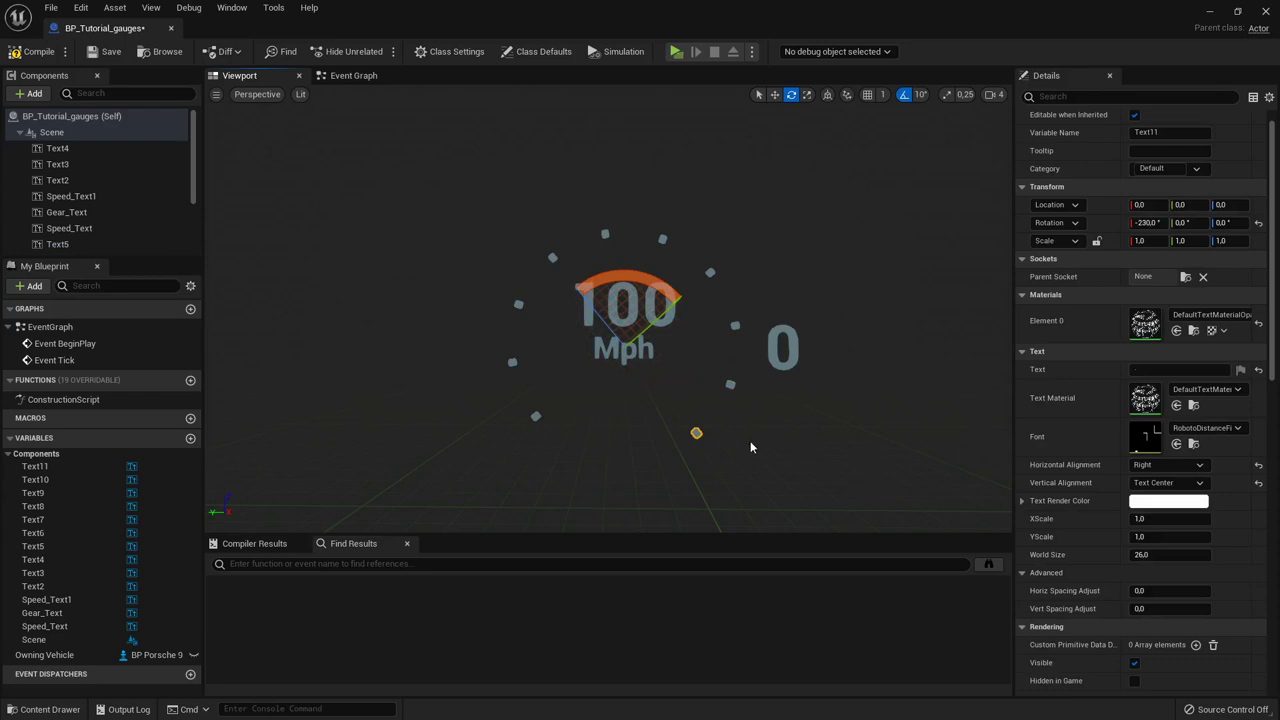
Step: Rotate all ten dot markers together in the front view, with rotation snapping off, until their ring is symmetric about the vertical axis
right_click_drag(750, 441, 748, 439)
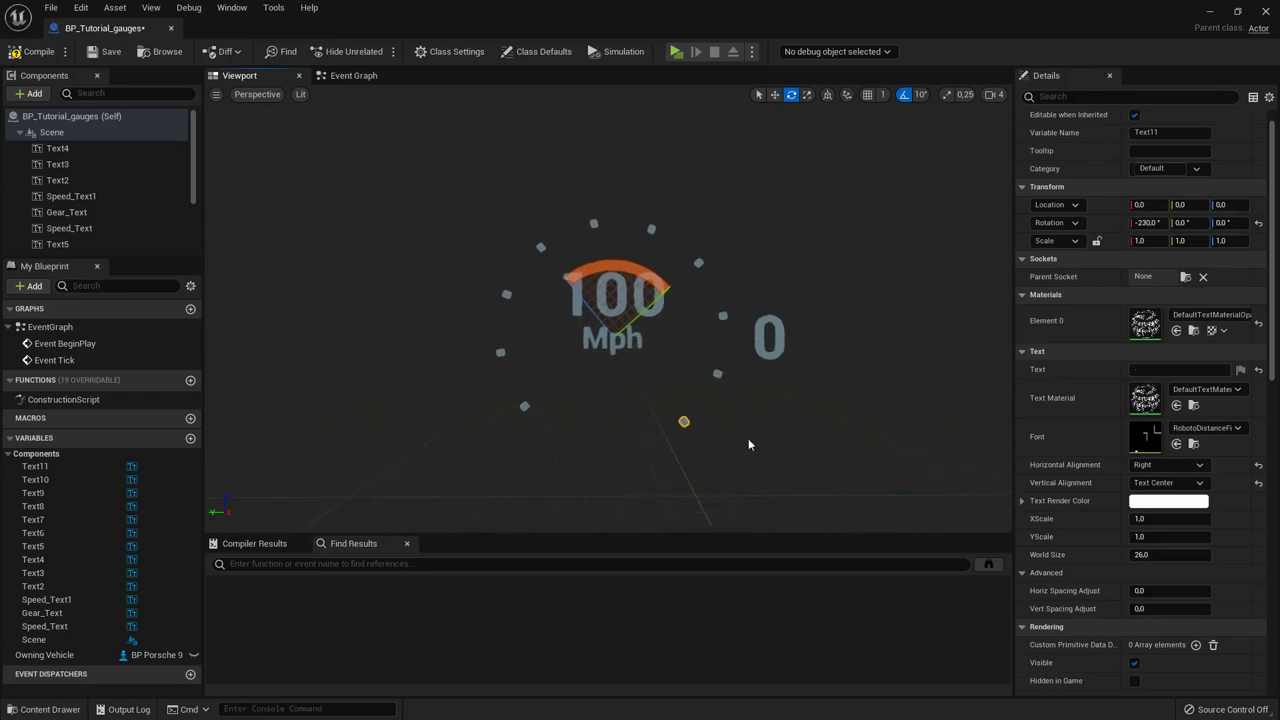
left_click(717, 373, "ctrl")
left_click(723, 316, "ctrl")
left_click(699, 262, "ctrl")
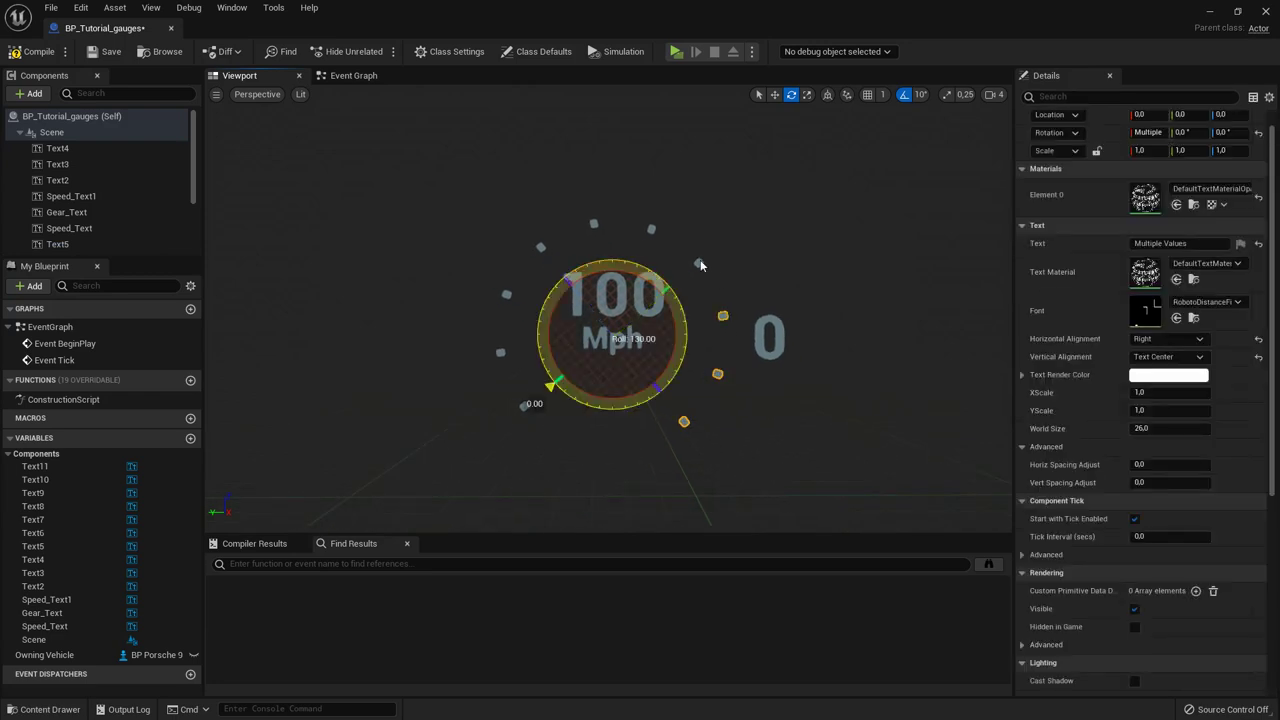
left_click(651, 230, "ctrl")
left_click(594, 224, "ctrl")
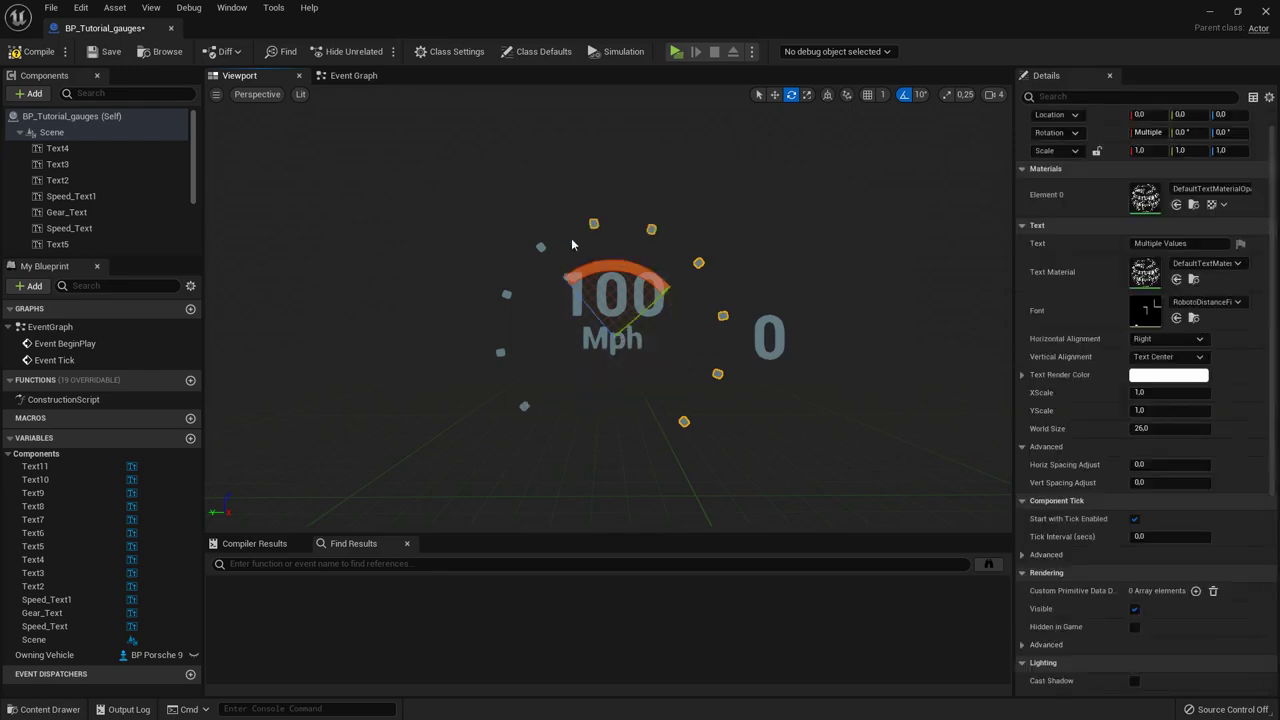
left_click(541, 247, "ctrl")
left_click(506, 294, "ctrl")
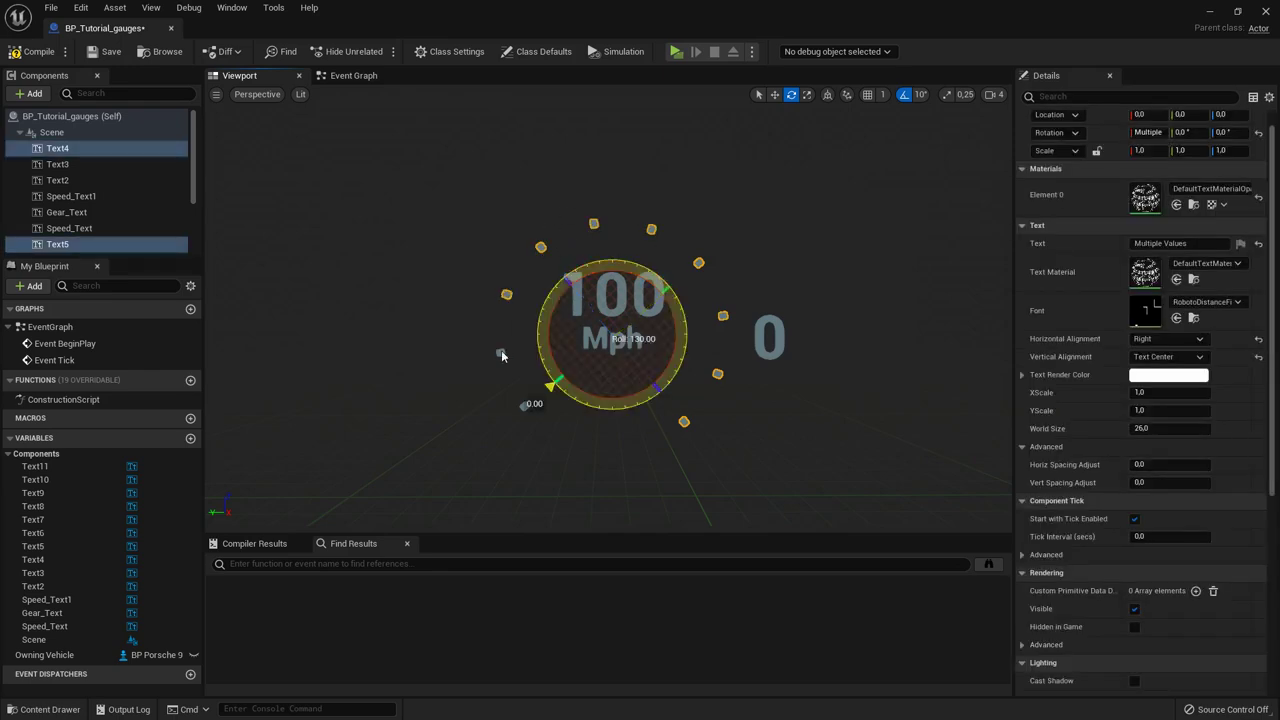
left_click(500, 352, "ctrl")
left_click(524, 406, "ctrl")
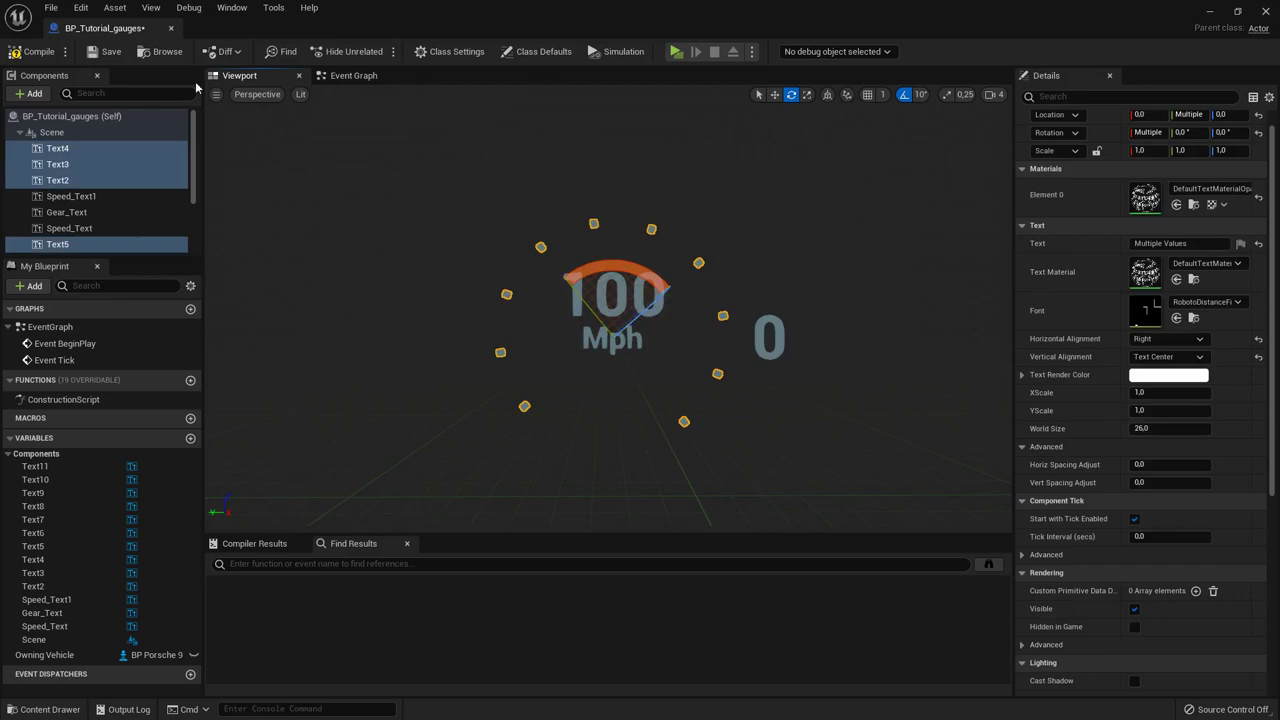
left_click(257, 94)
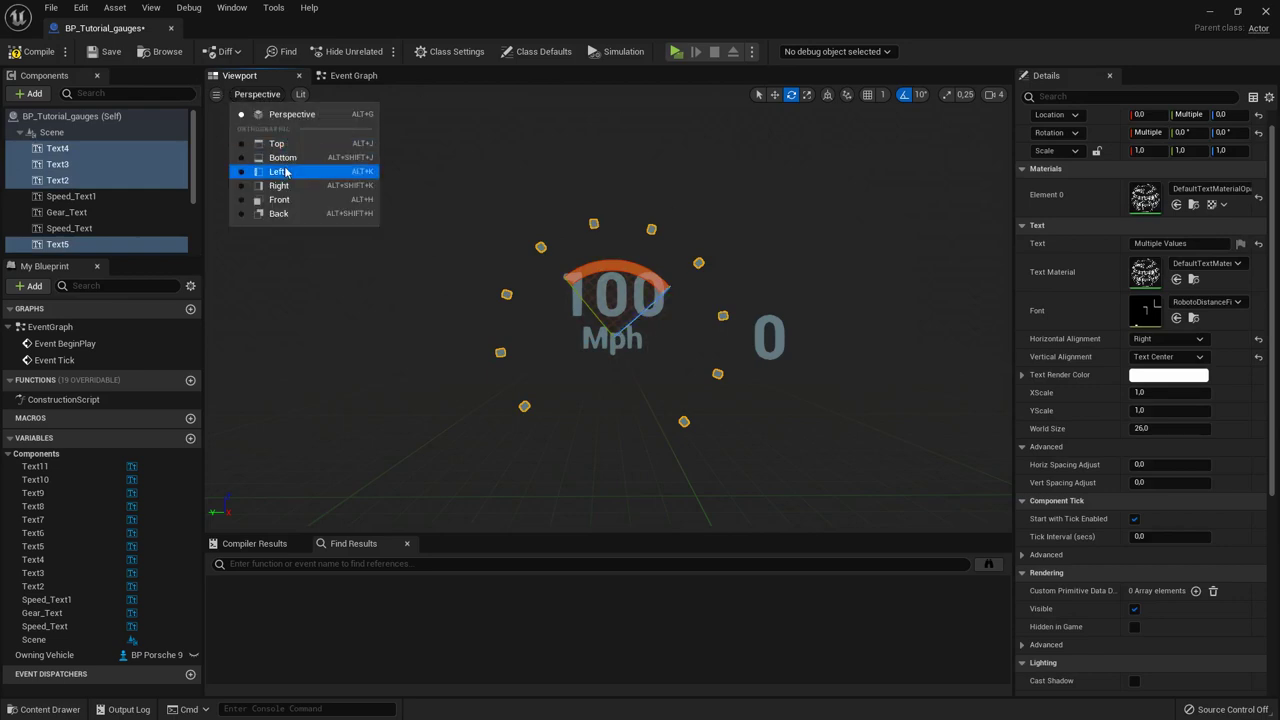
left_click(285, 172)
left_click(245, 94)
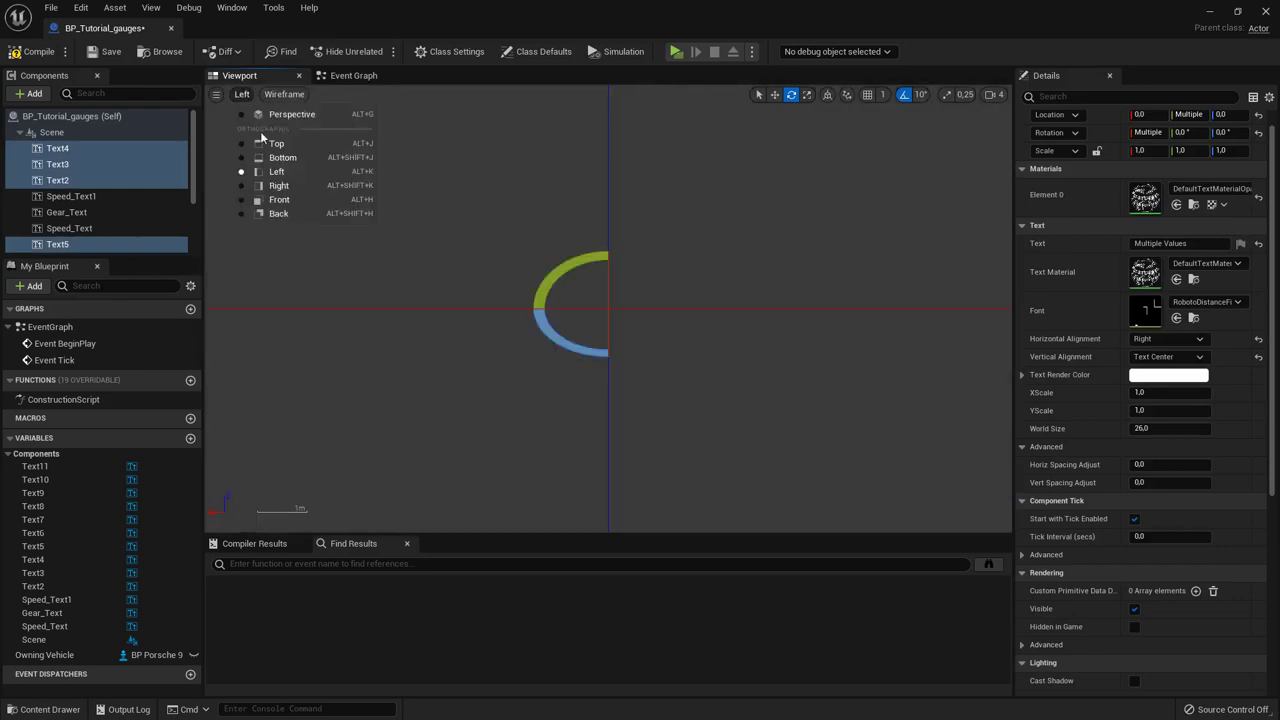
left_click(282, 196)
scroll(608, 305, "up", 6)
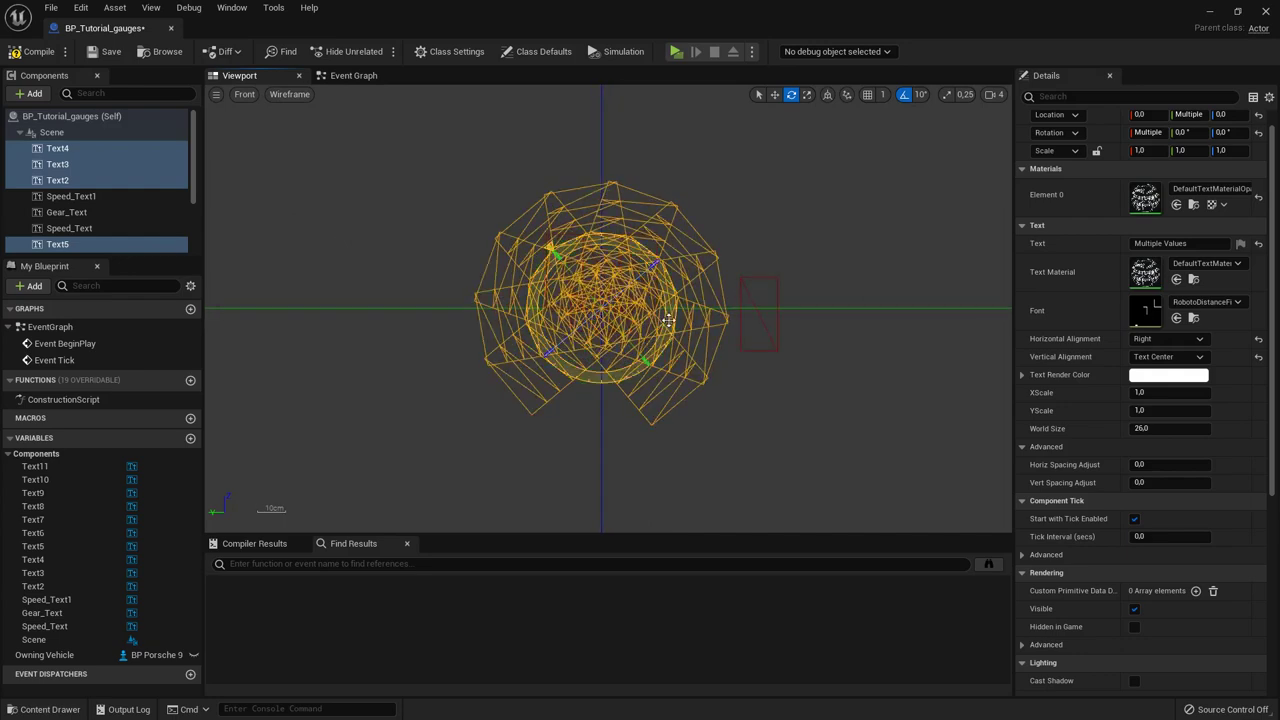
left_click_drag(669, 321, 668, 326)
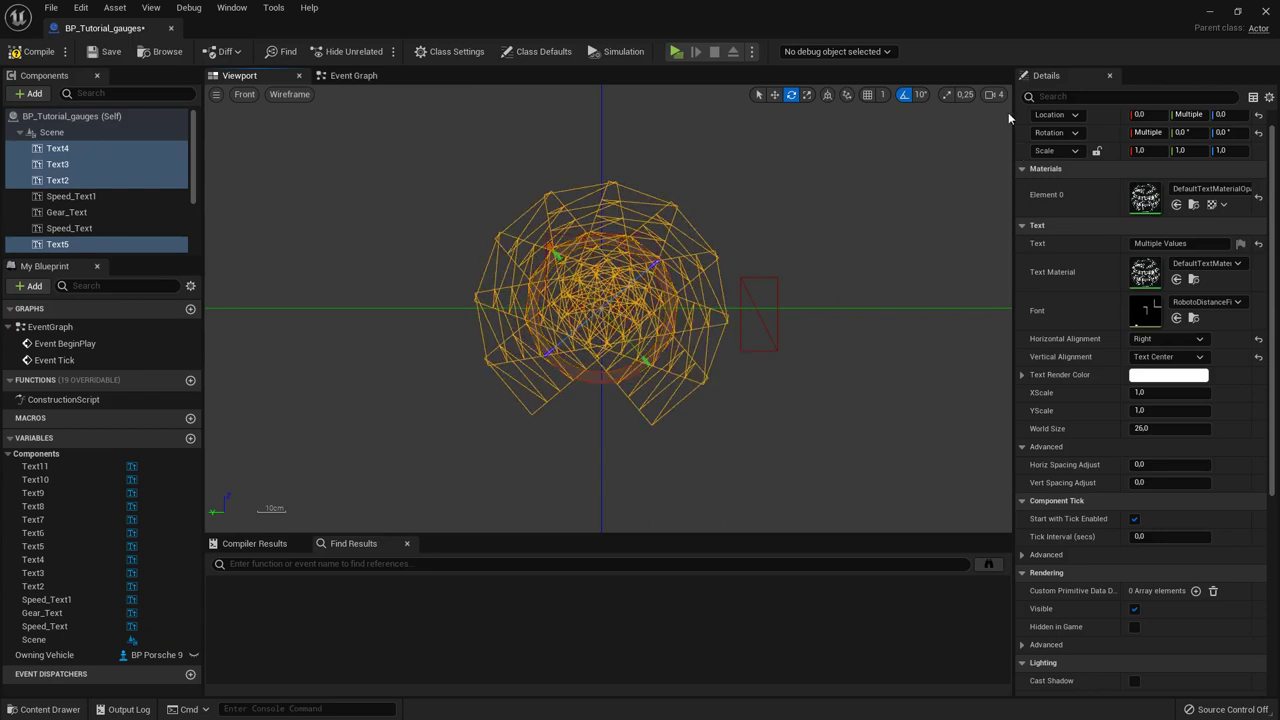
left_click(905, 96)
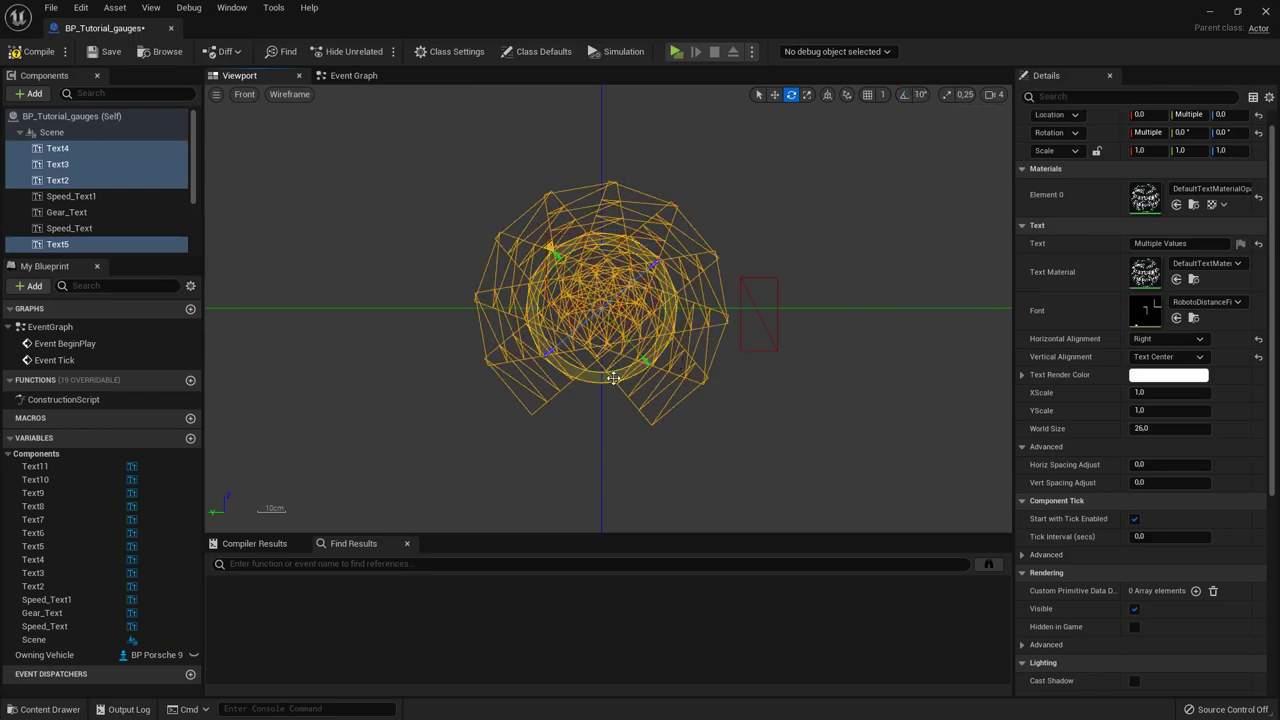
left_click_drag(612, 378, 699, 463)
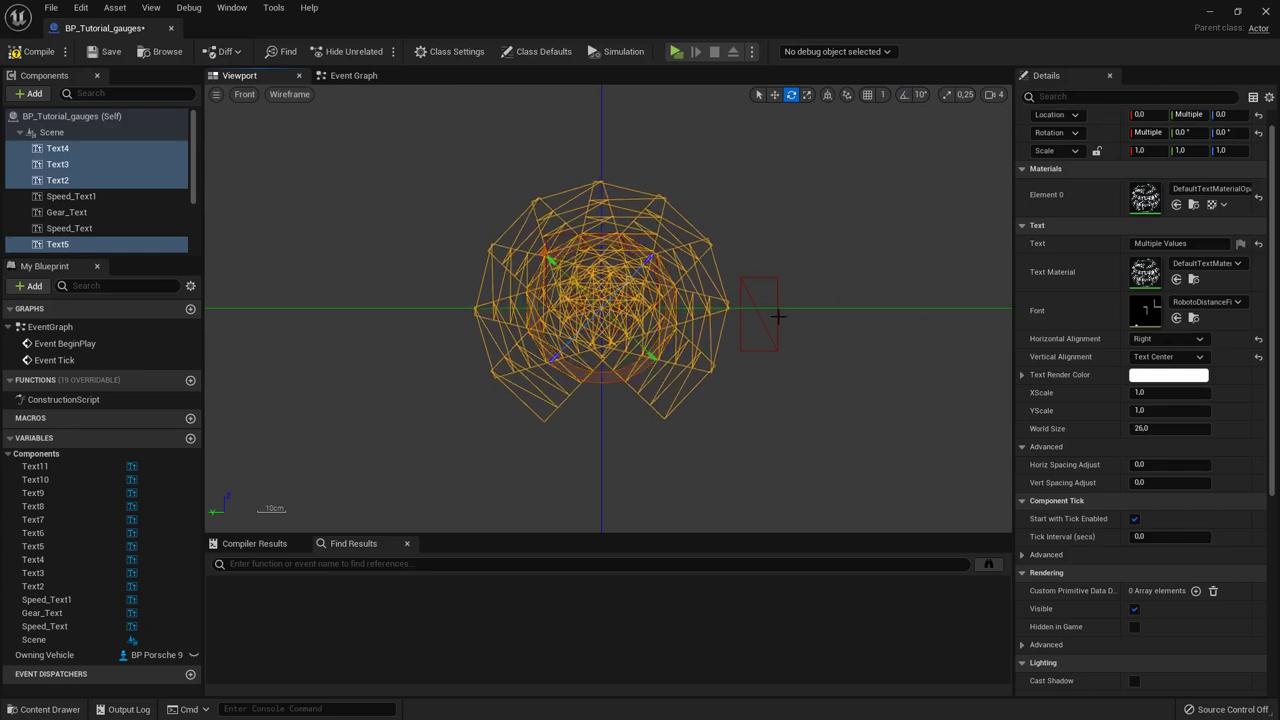
left_click(244, 94)
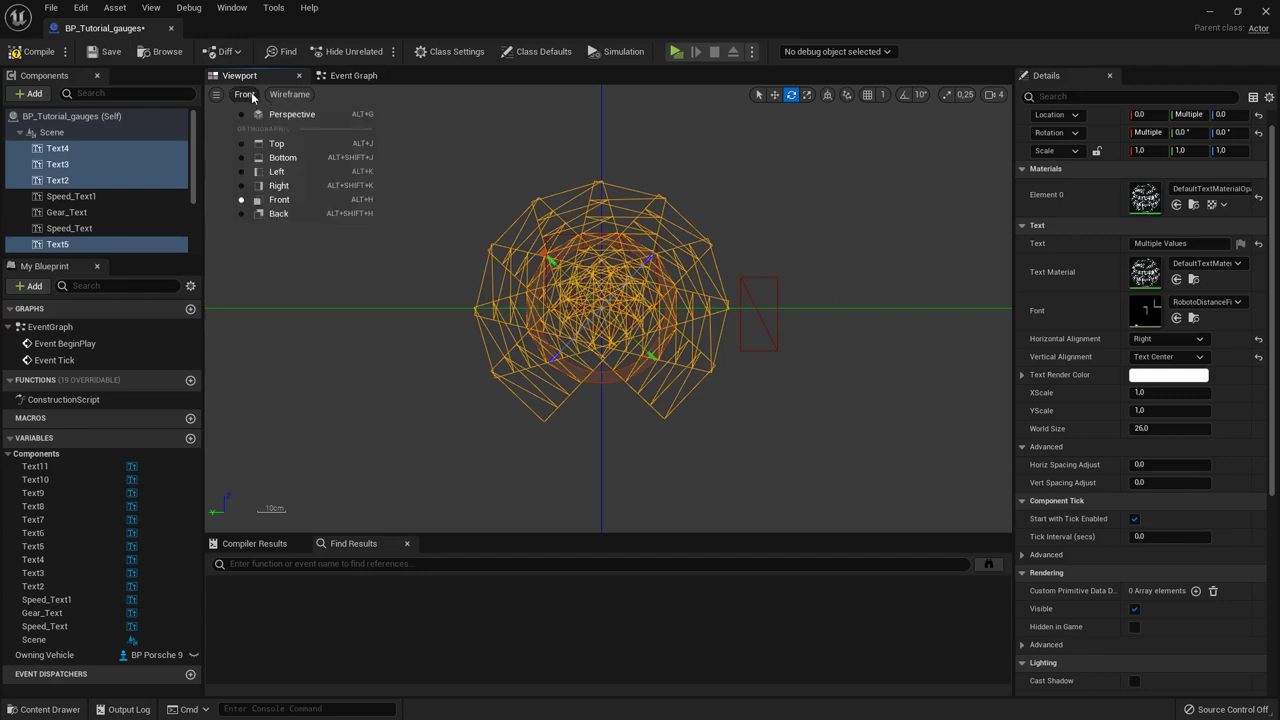
left_click(276, 117)
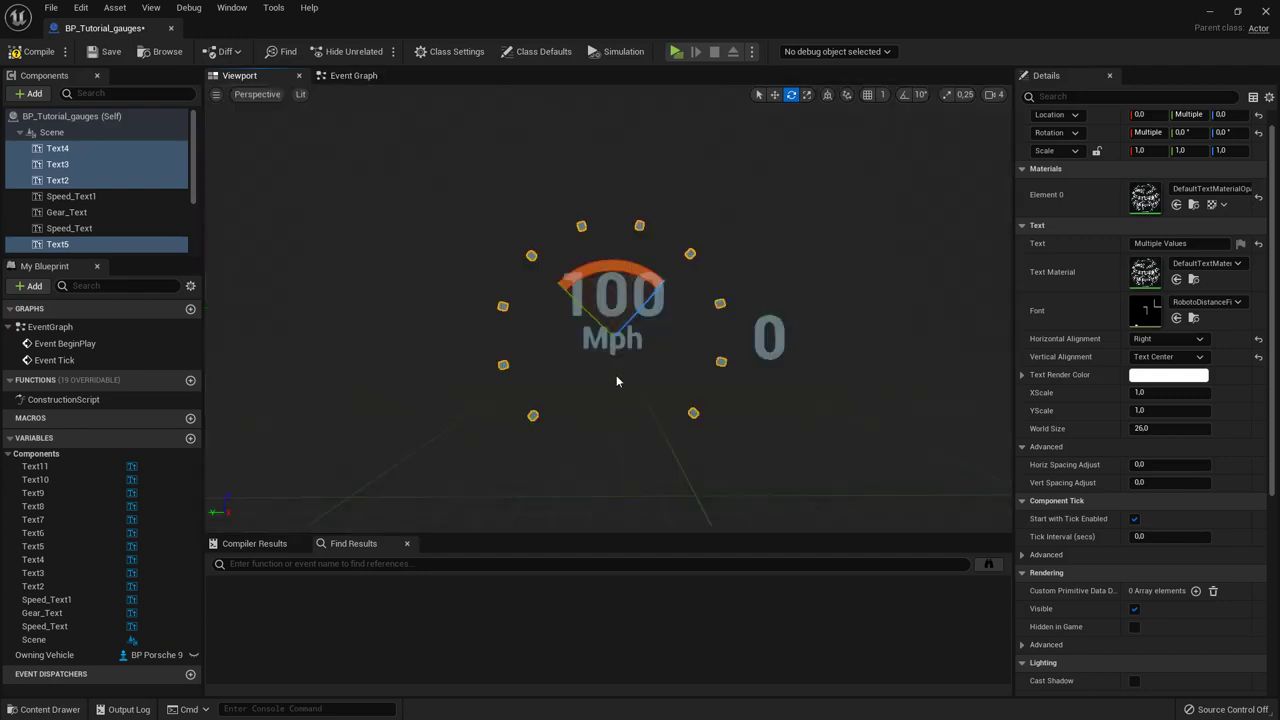
Step: Set the Y location of Gear_Text to 0 to bring it onto the gauge's centre line
left_click(767, 352)
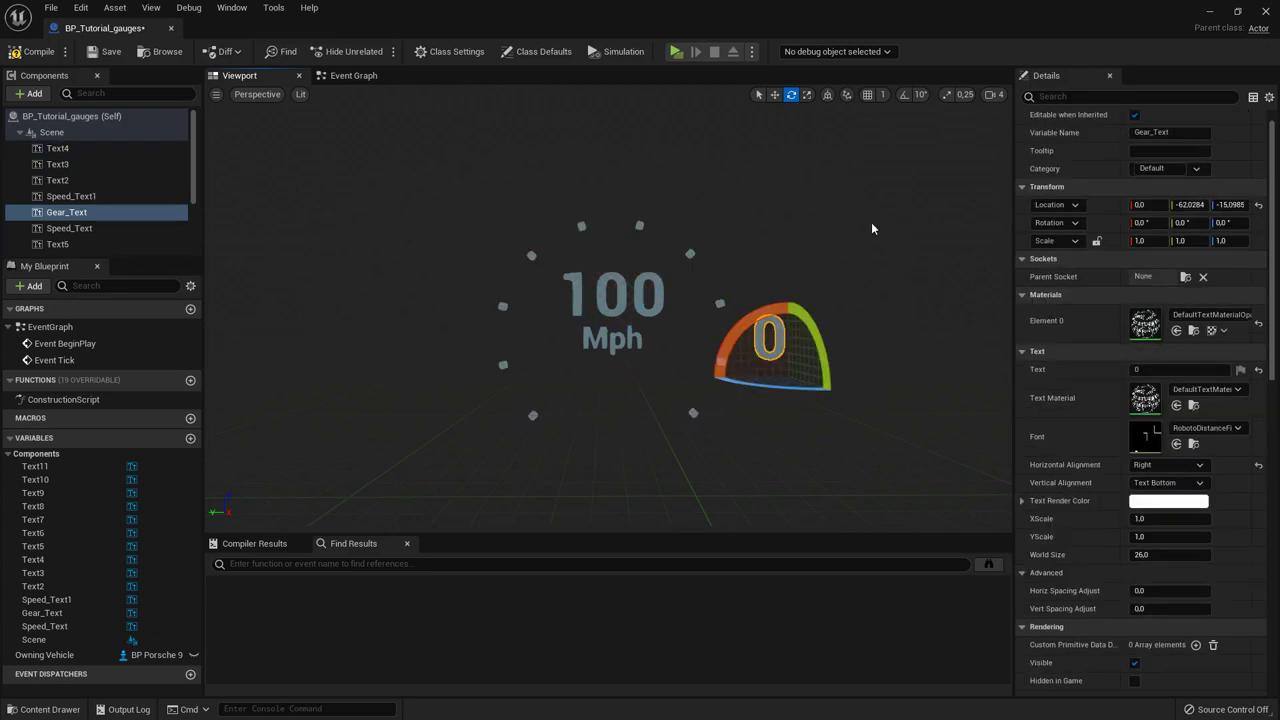
scroll(1231, 302, "up", 1)
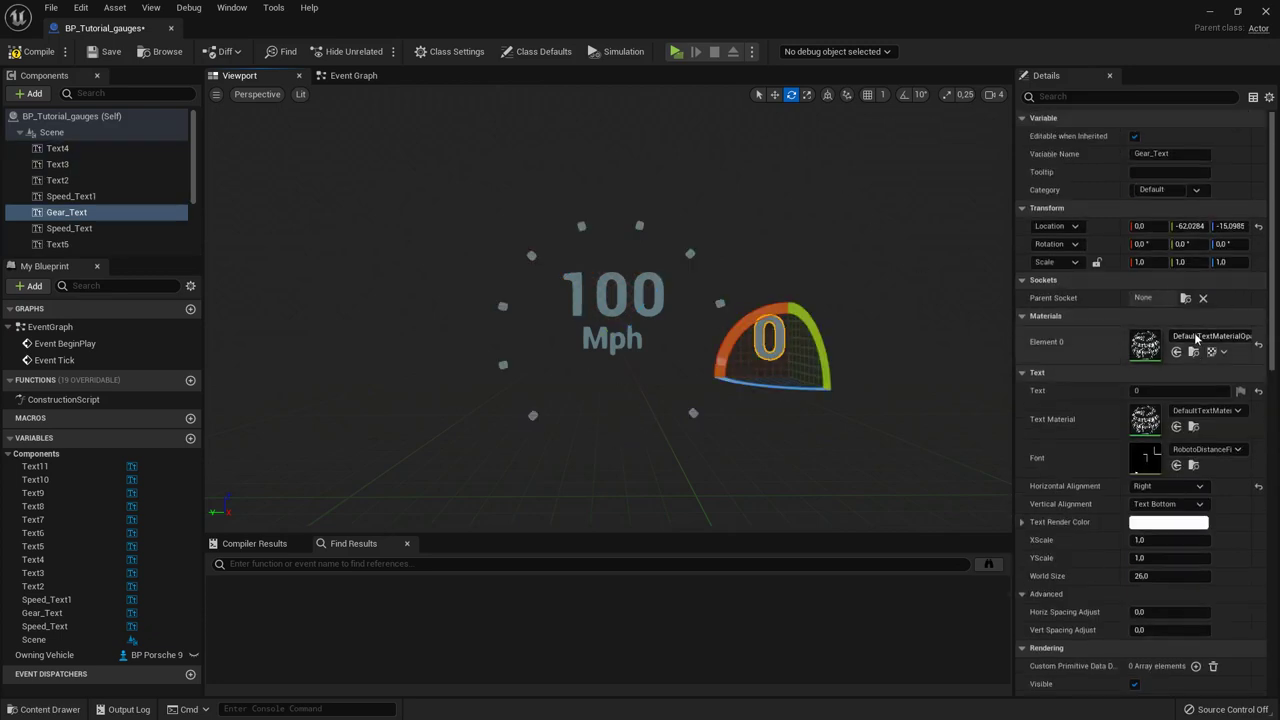
left_click(1188, 226)
type("0")
key("Return")
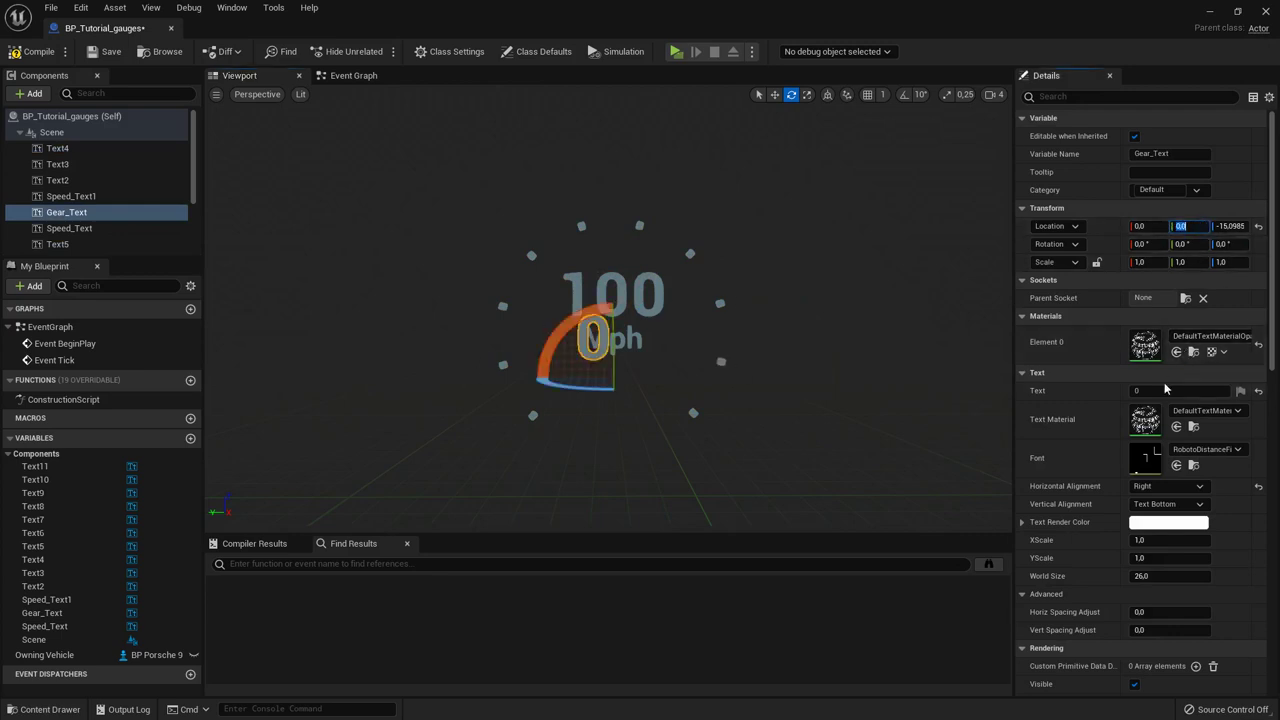
Step: Set Gear_Text's horizontal alignment to Center and its vertical alignment to Text Top
scroll(1192, 484, "down", 1)
left_click(1176, 483)
left_click(1176, 483)
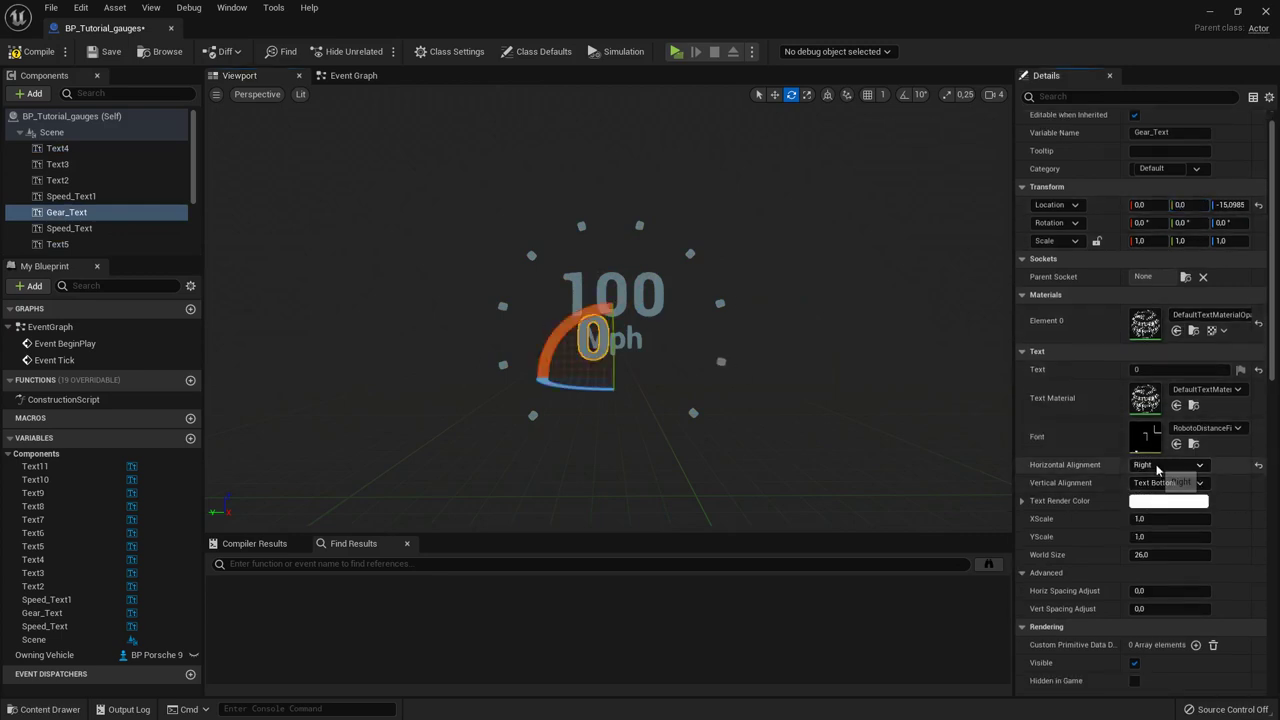
left_click(1158, 467)
left_click(1160, 490)
left_click(1166, 483)
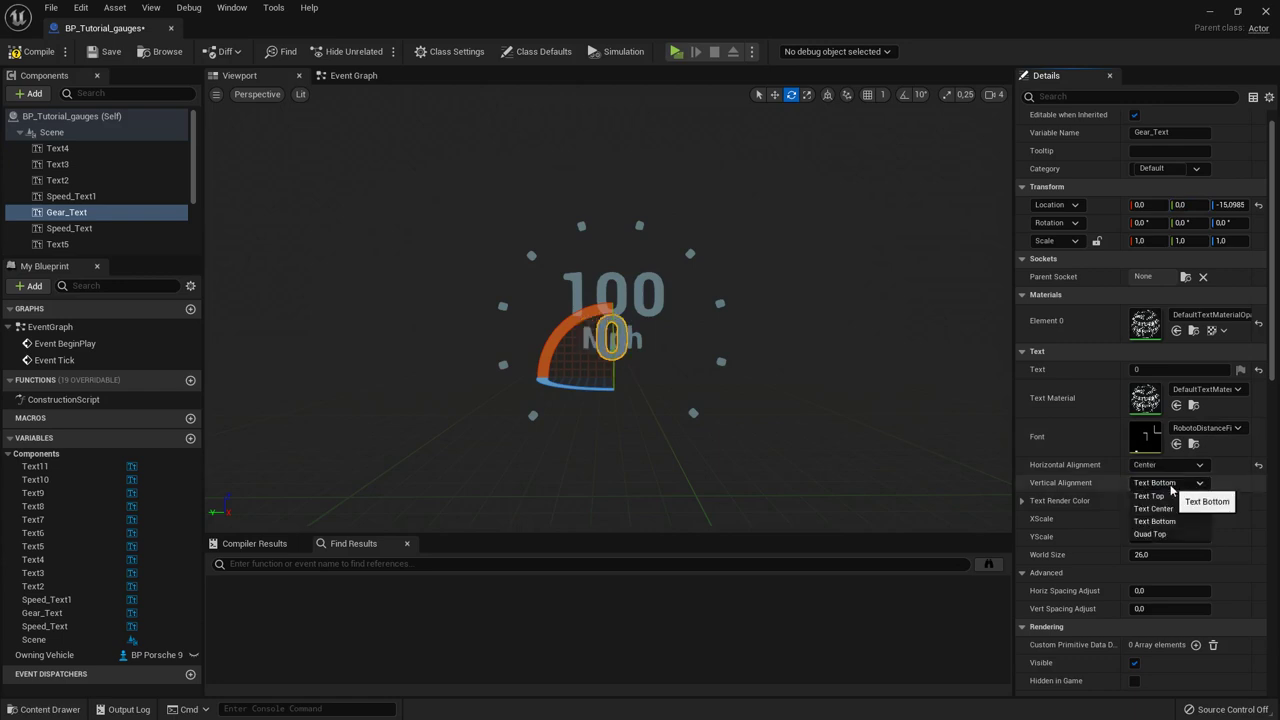
left_click(1163, 496)
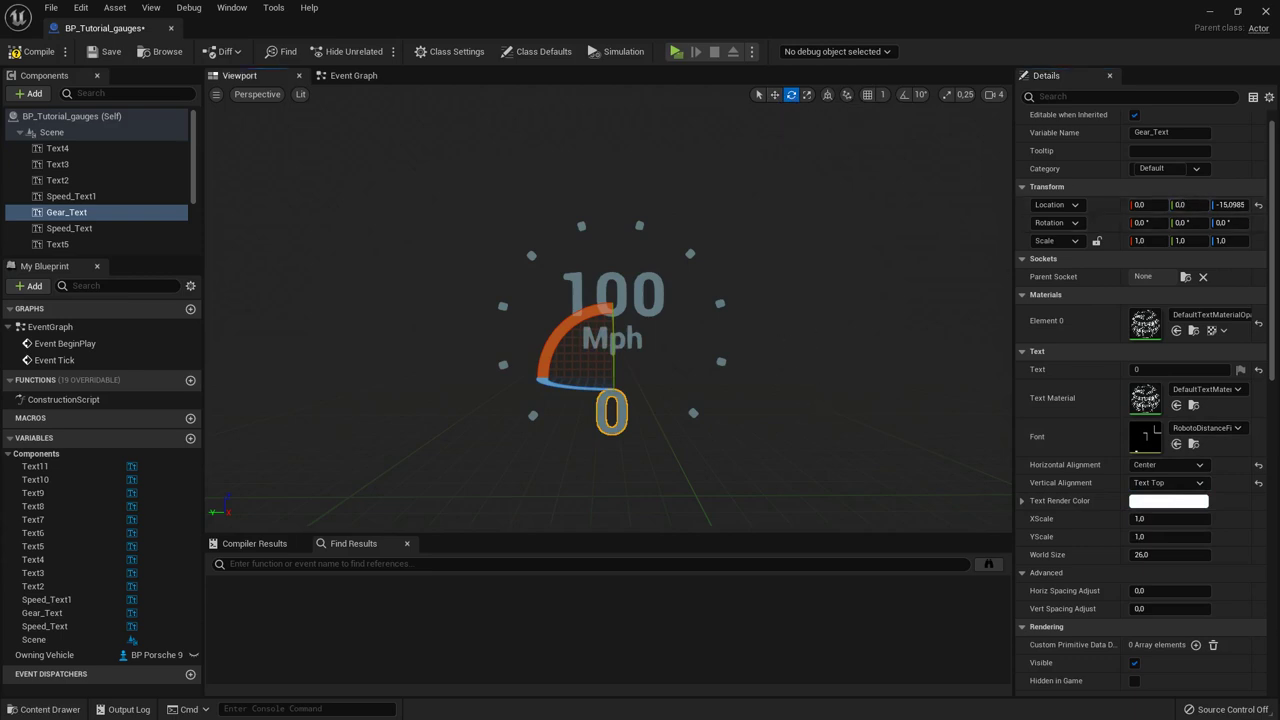
key("f")
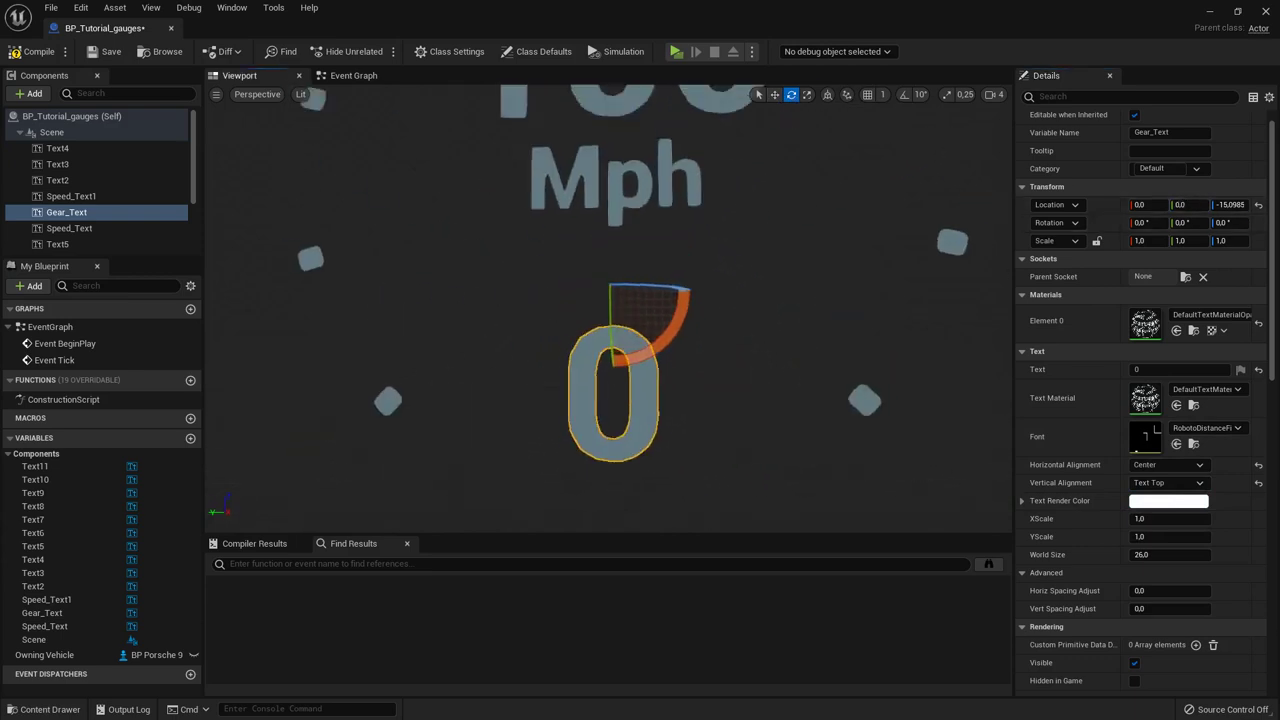
Step: Duplicate the Text2 dot marker at the lower-left end of the gauge's ring
key("s")
right_click_drag(612, 330, 604, 272)
key("w")
key("s")
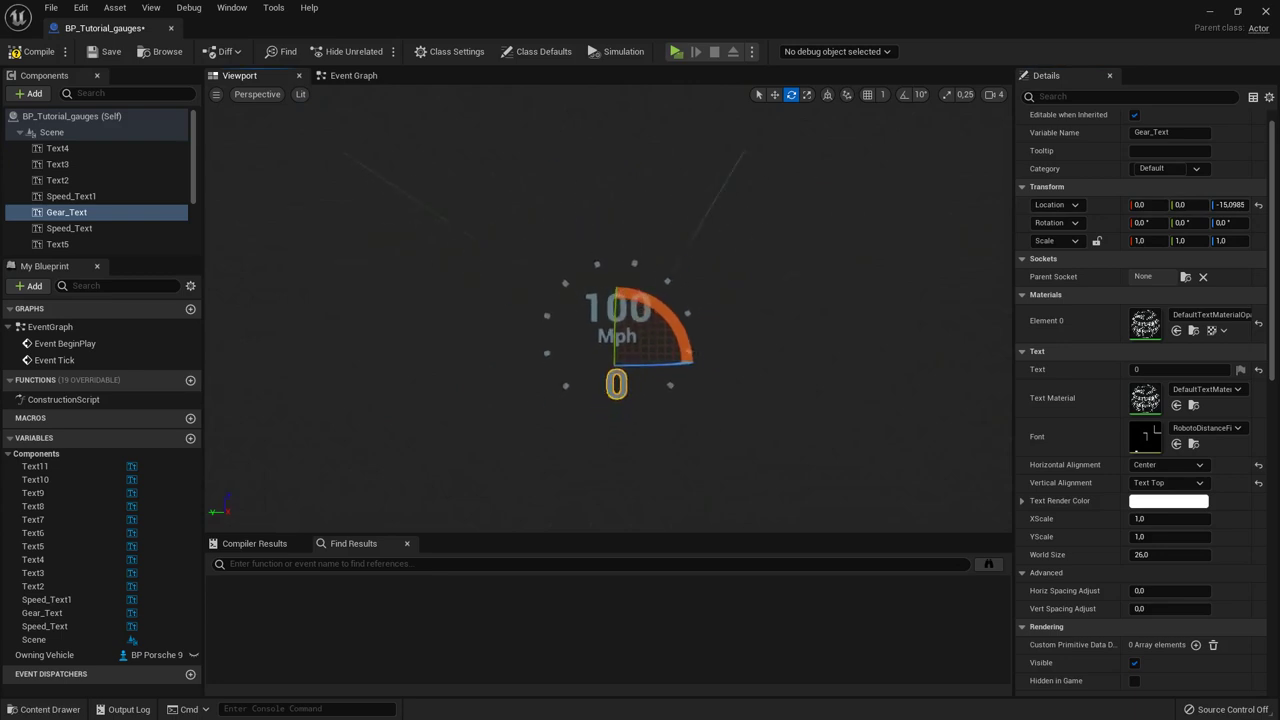
right_click_drag(834, 316, 866, 331)
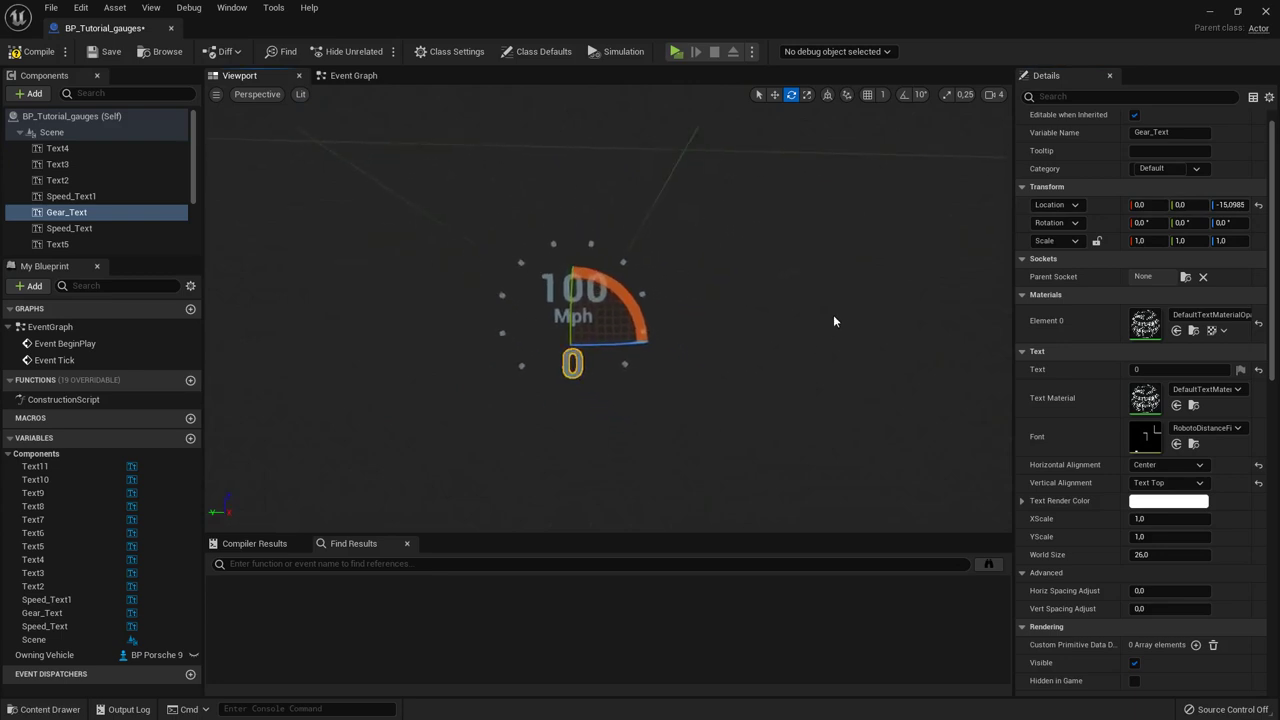
left_click(522, 368)
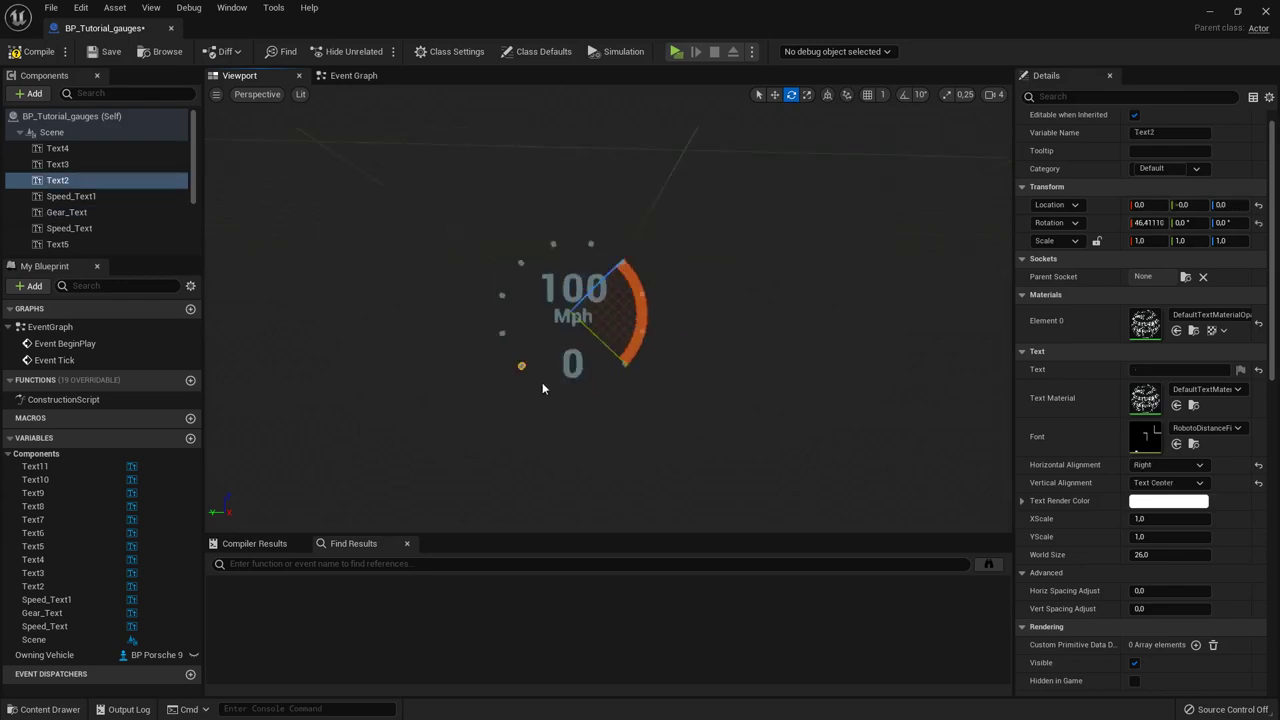
scroll(542, 388, "up", 3)
right_click(65, 183)
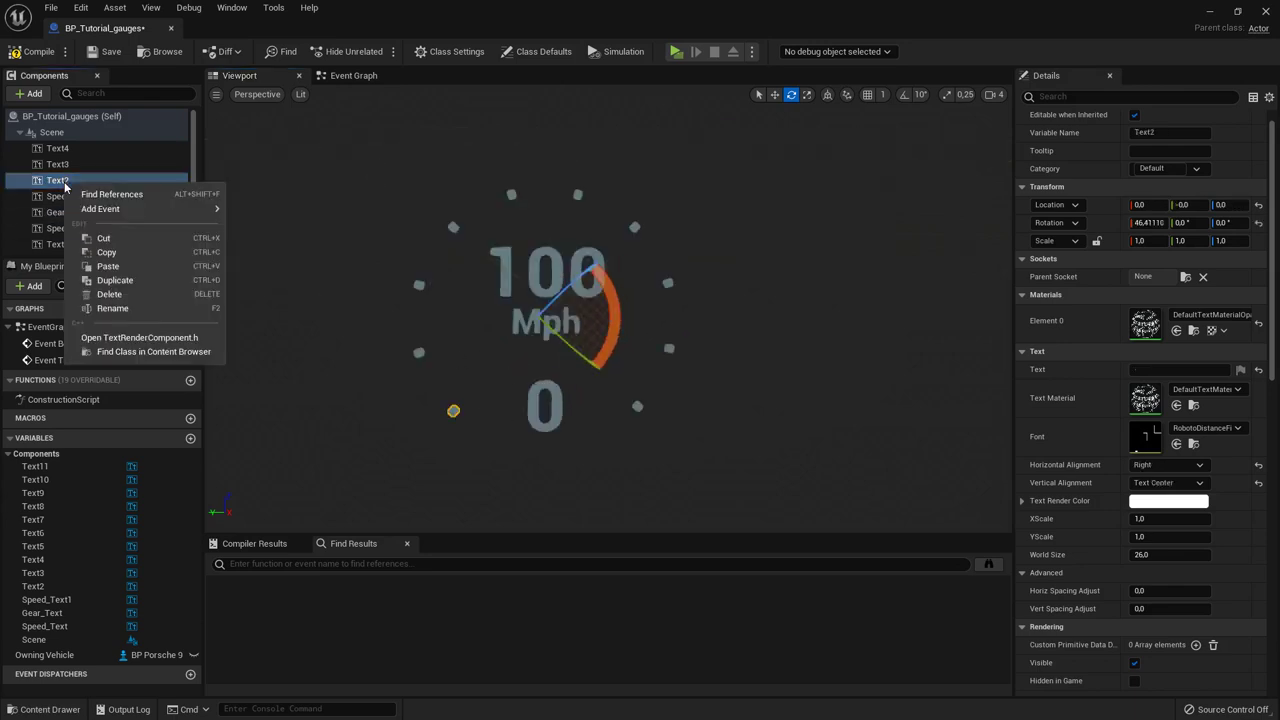
left_click(115, 280)
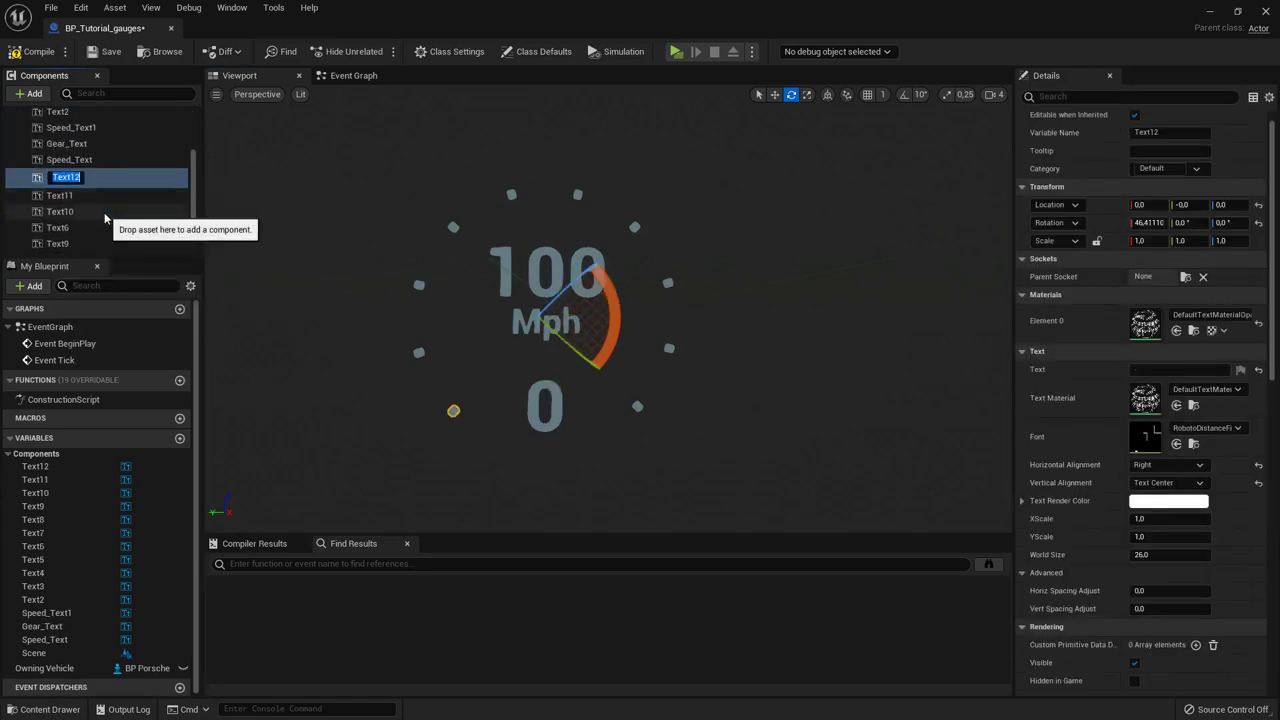
Step: Nest the duplicated dot marker under Text2 in the component hierarchy and select it
left_click(88, 162)
left_click(77, 176)
scroll(68, 183, "up", 1)
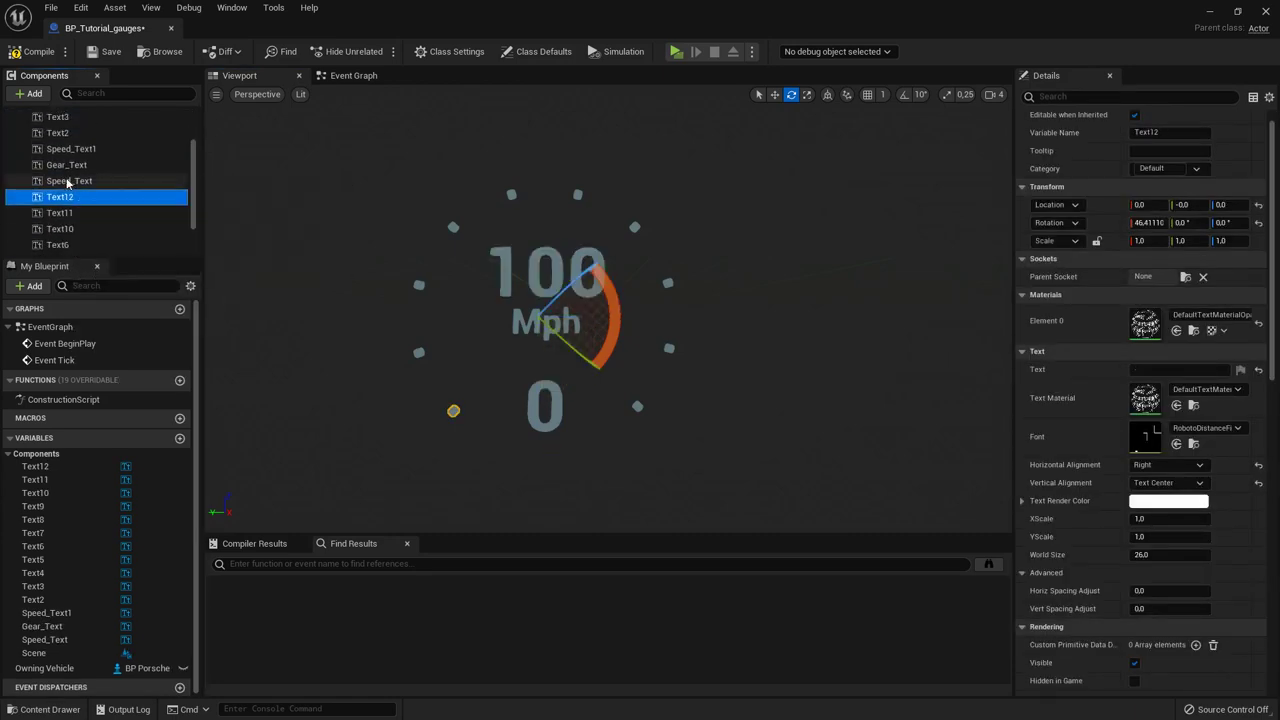
scroll(67, 183, "up", 3)
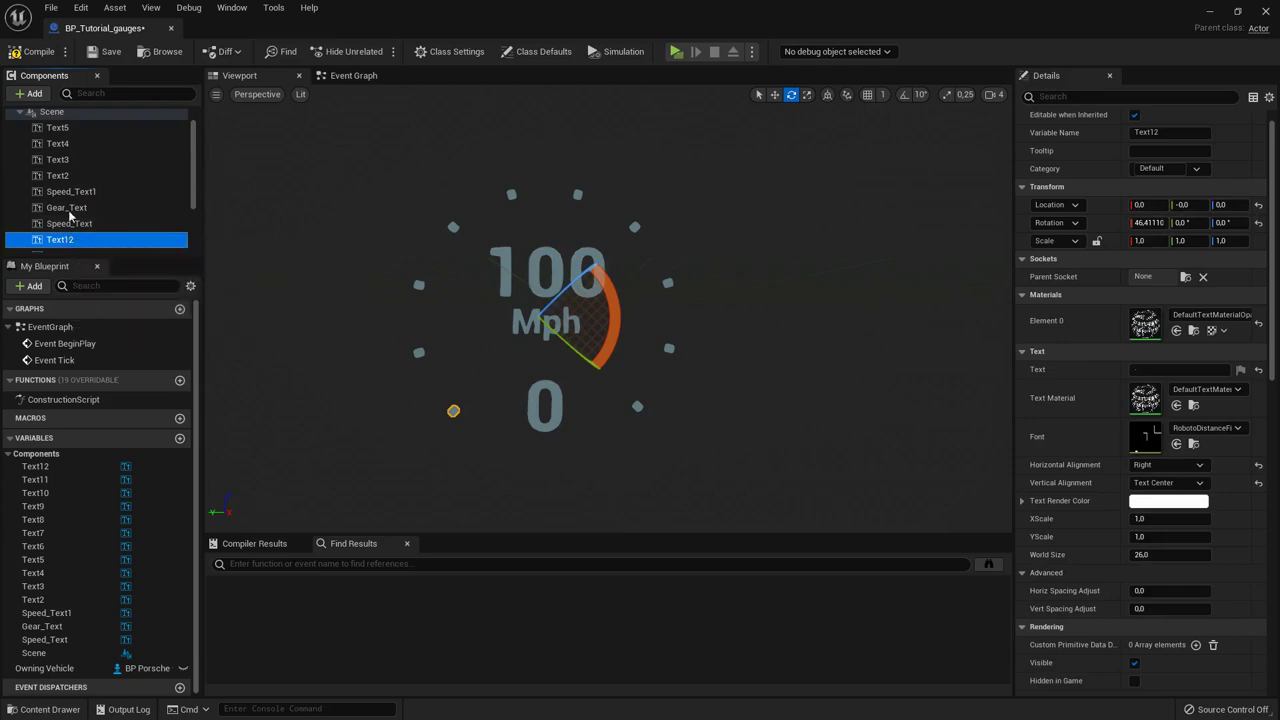
left_click_drag(60, 239, 77, 199)
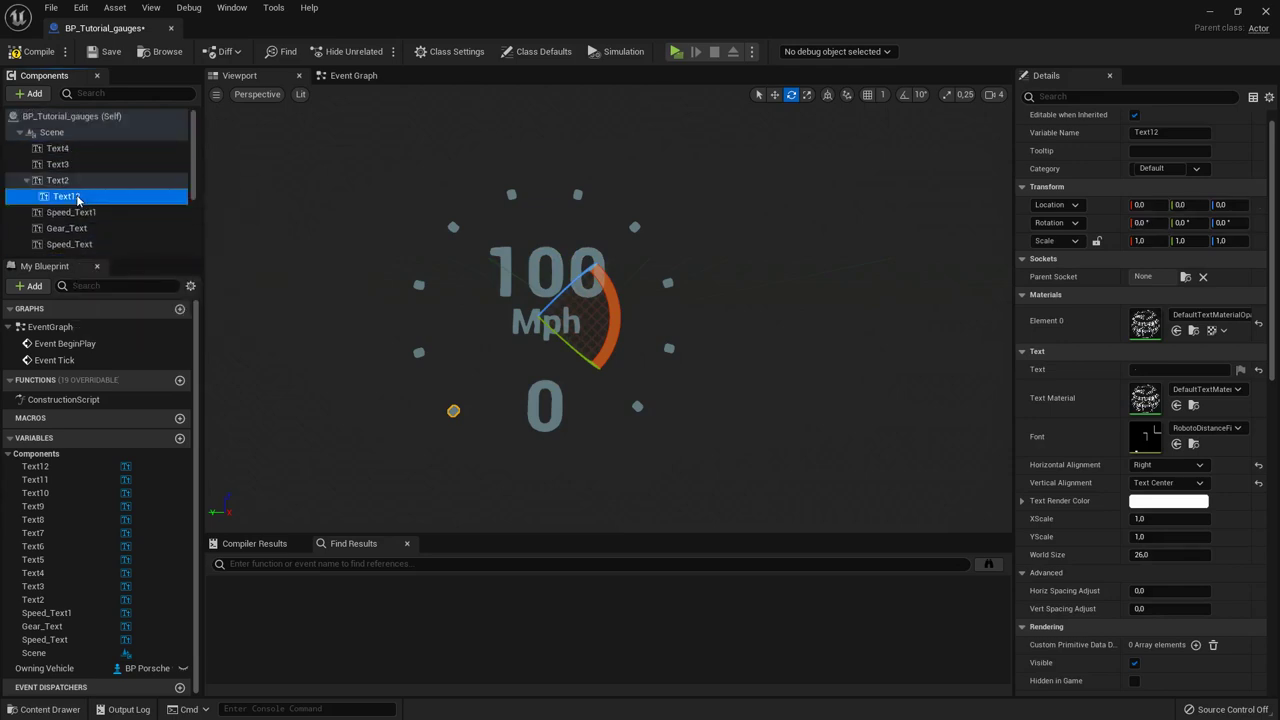
left_click(77, 198)
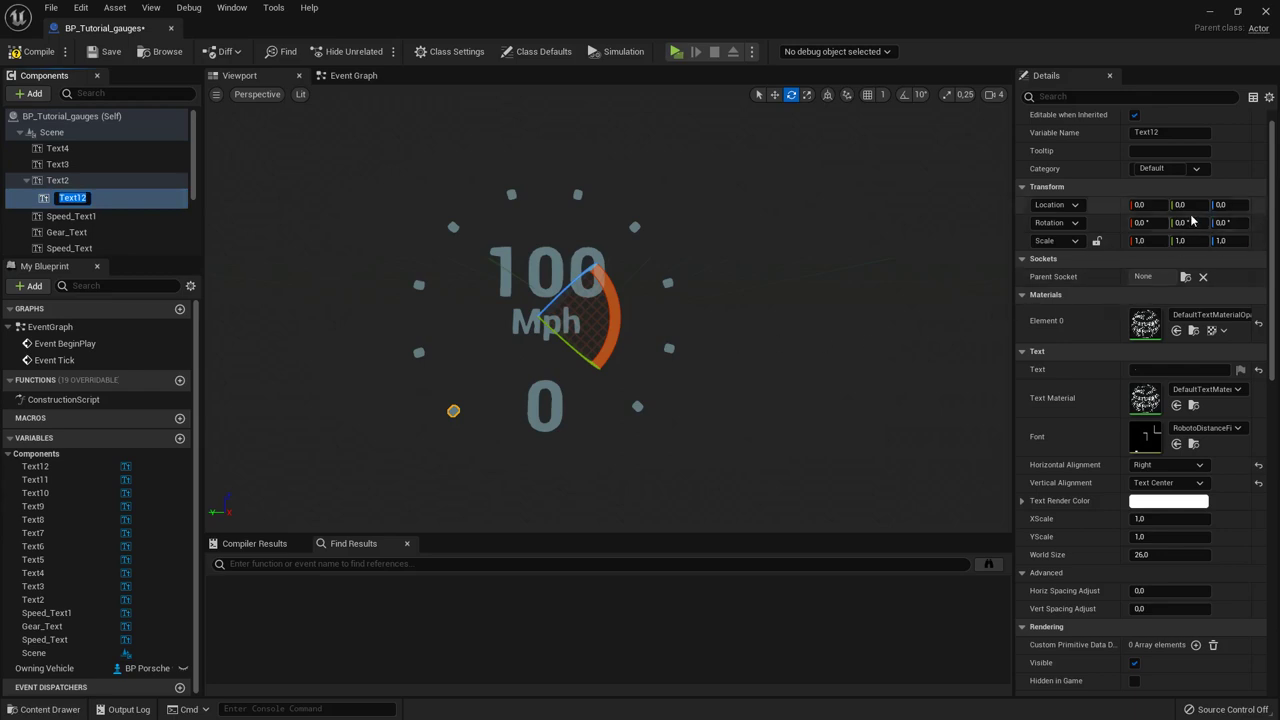
left_click(77, 184)
left_click(77, 197)
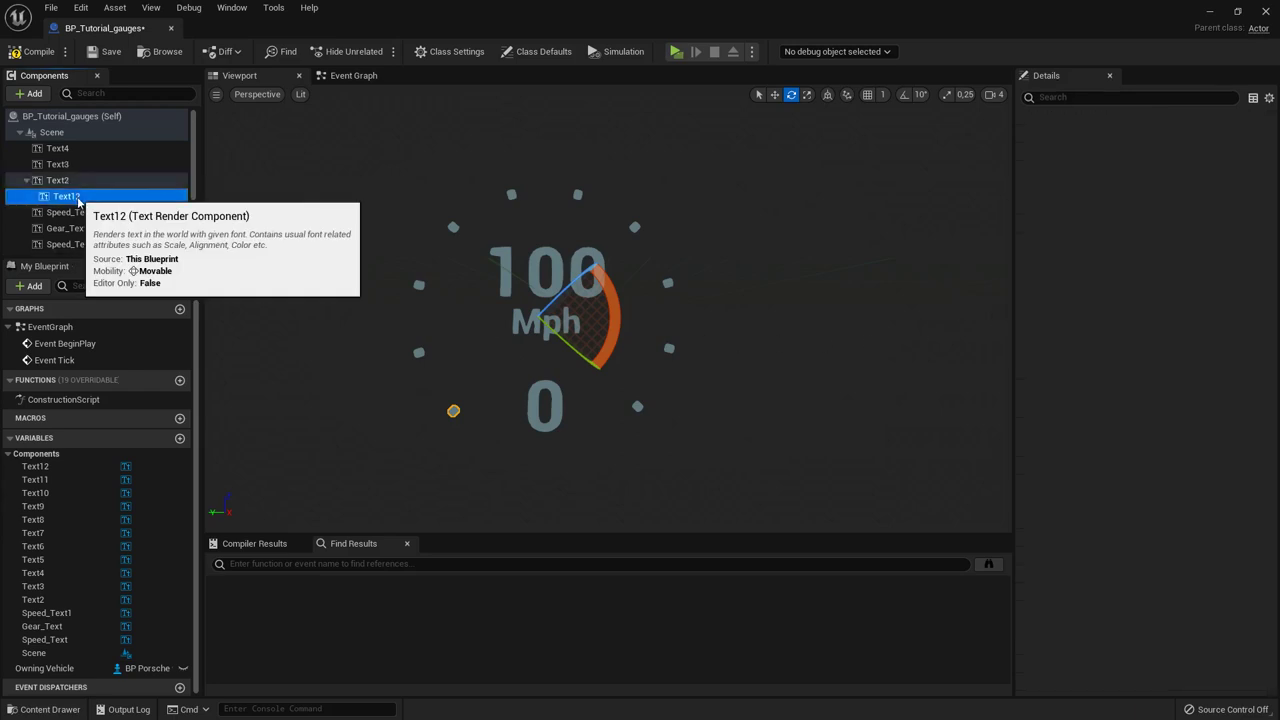
Step: Try 0 as the nested duplicate's text, and delete that duplicate
left_click(1140, 370)
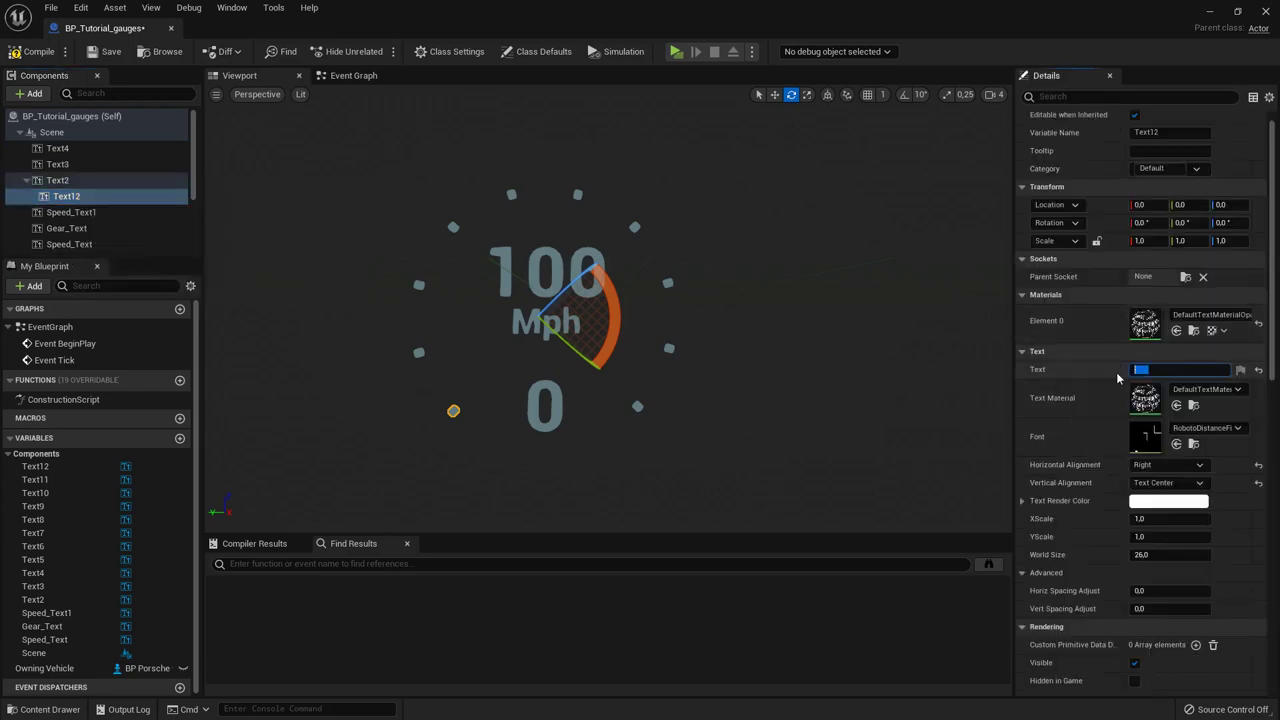
type("0")
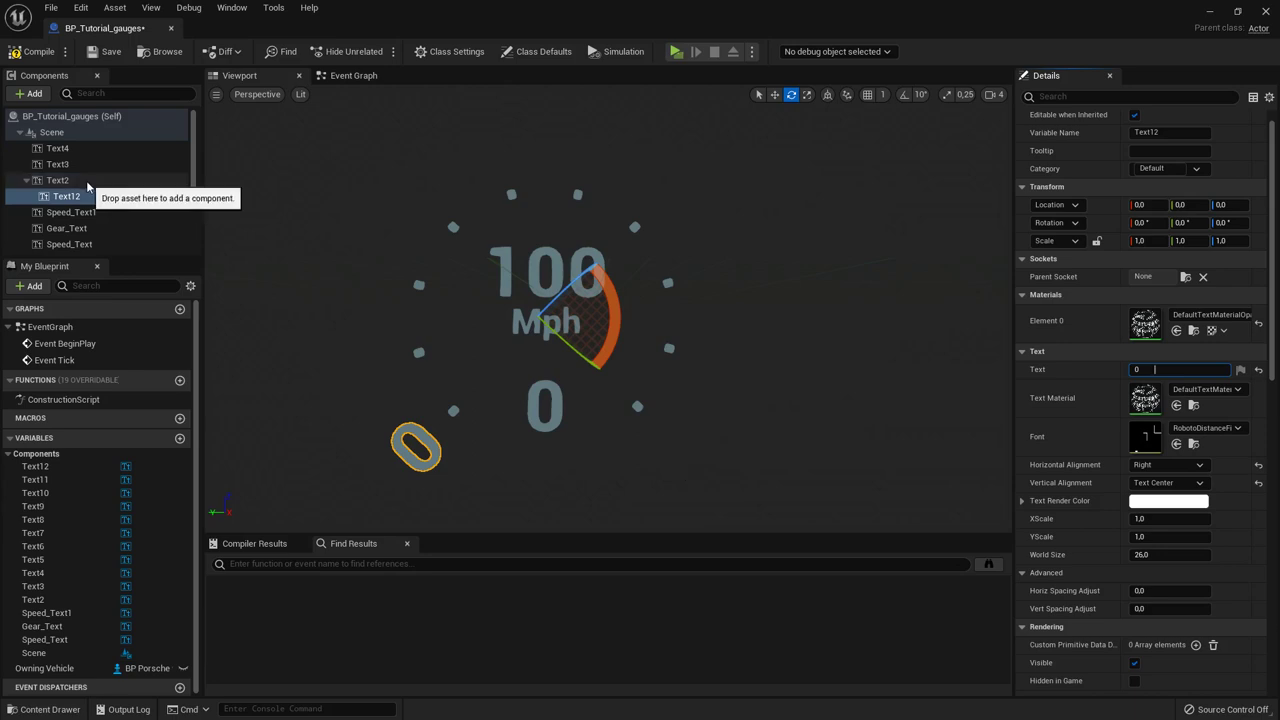
key("Delete")
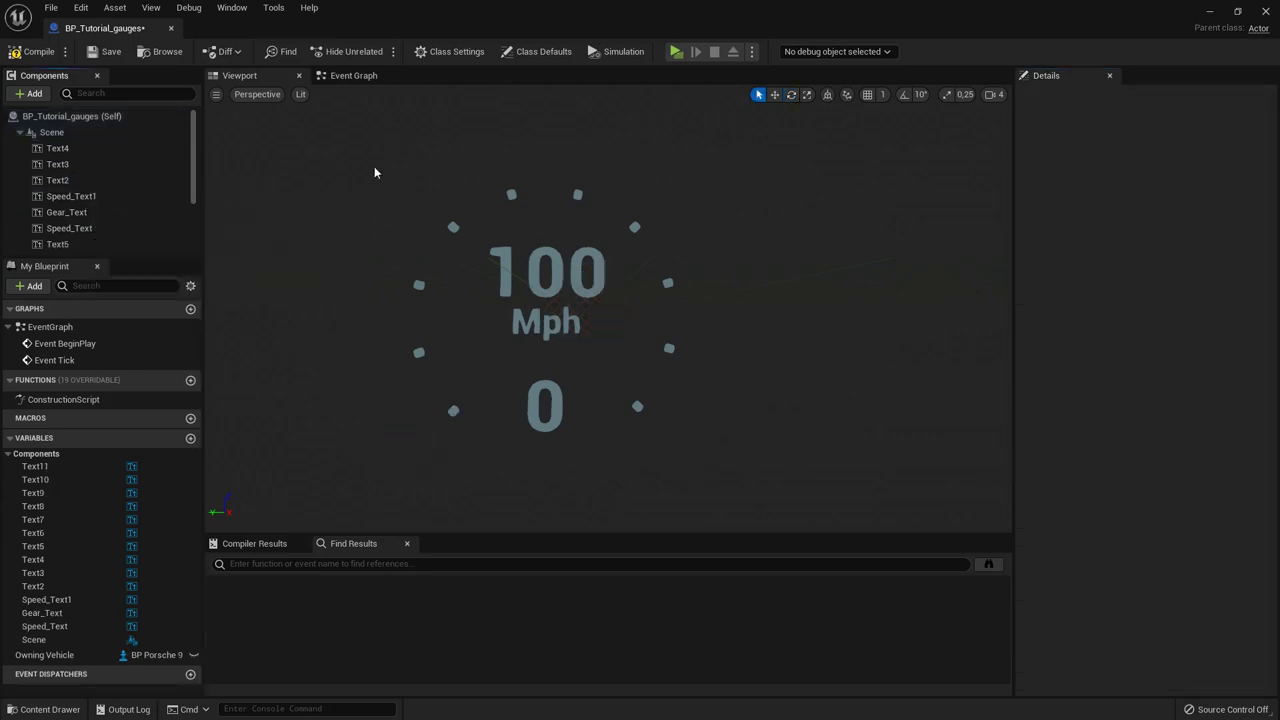
Step: Examine the gauge in the right orthographic view with Speed_Text selected
left_click(260, 95)
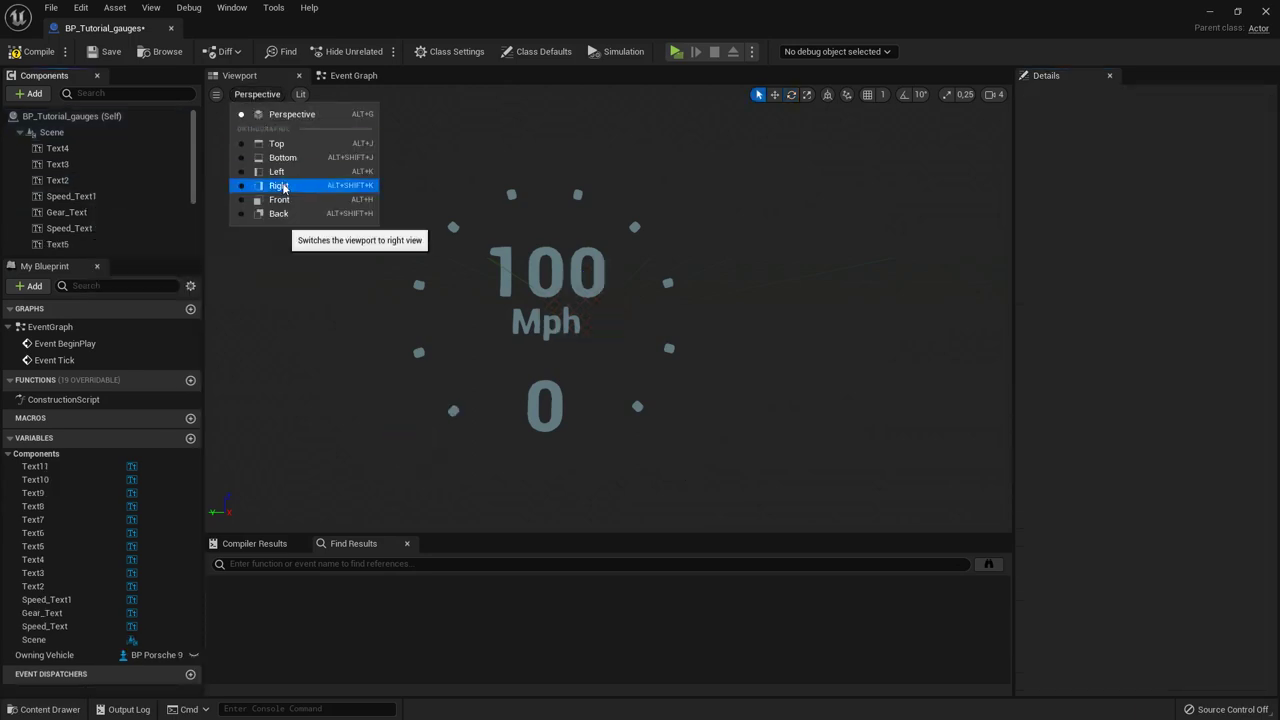
left_click(281, 187)
scroll(554, 256, "up", 2)
scroll(556, 258, "down", 3)
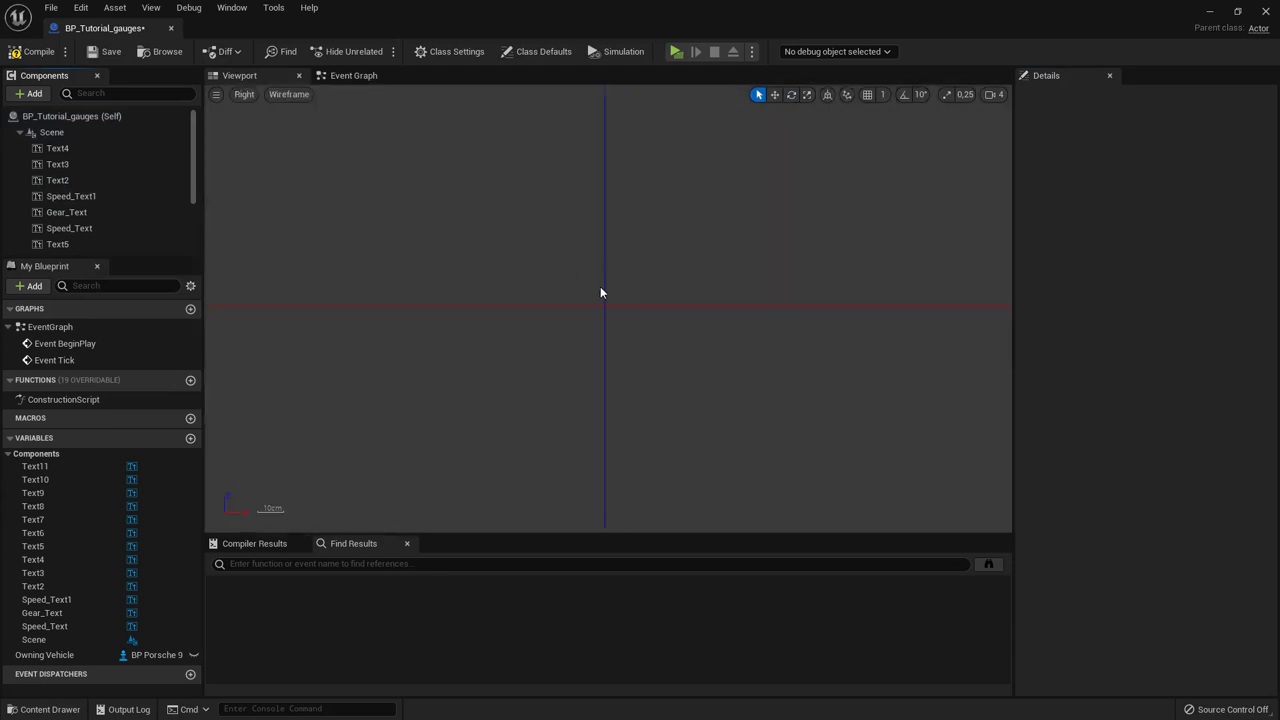
scroll(602, 288, "down", 3)
scroll(630, 314, "up", 4)
scroll(591, 265, "up", 5)
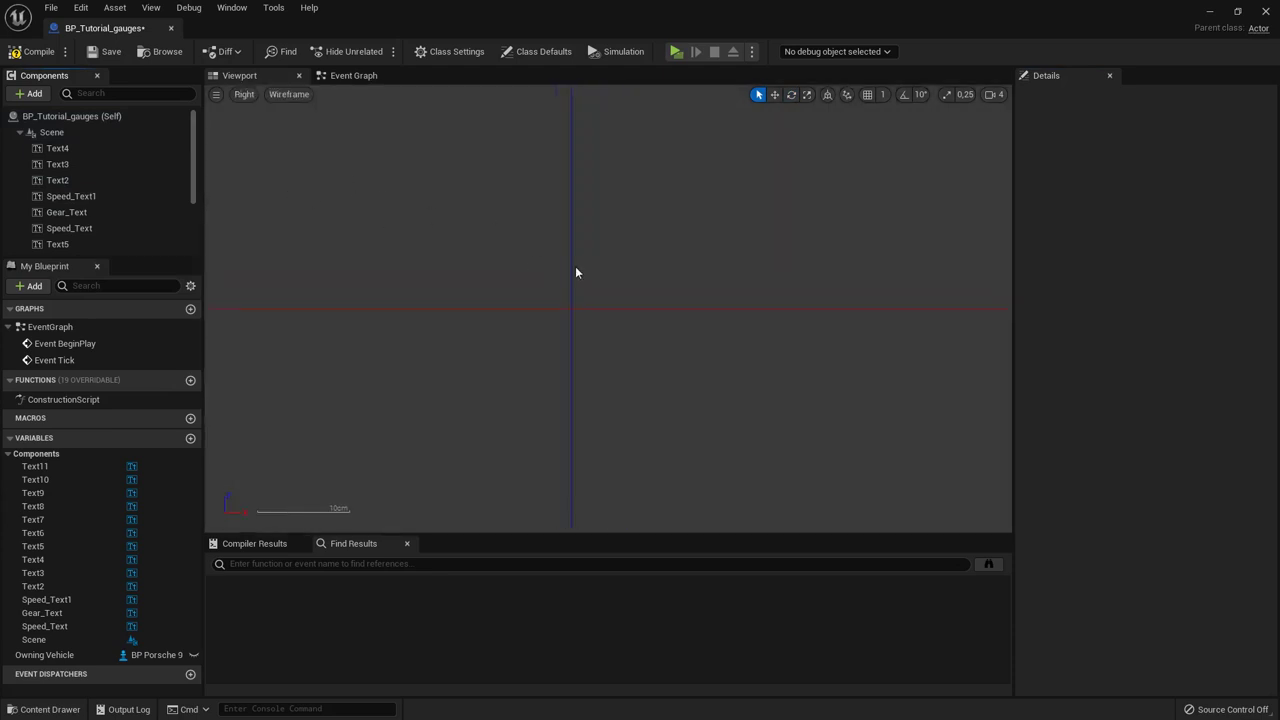
left_click(77, 228)
scroll(628, 308, "down", 4)
scroll(604, 306, "up", 8)
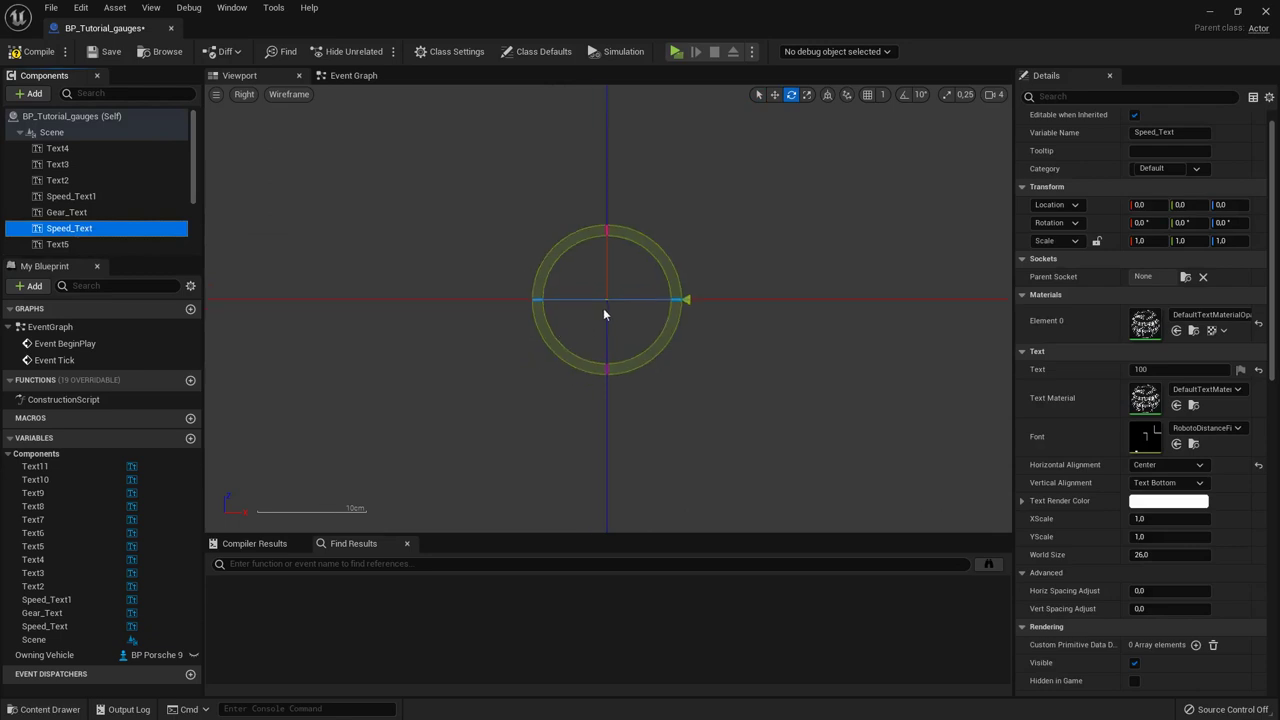
Step: Check the orthographic view with lit and unlit shading and from the top, and return to the perspective view
left_click(285, 95)
left_click(320, 118)
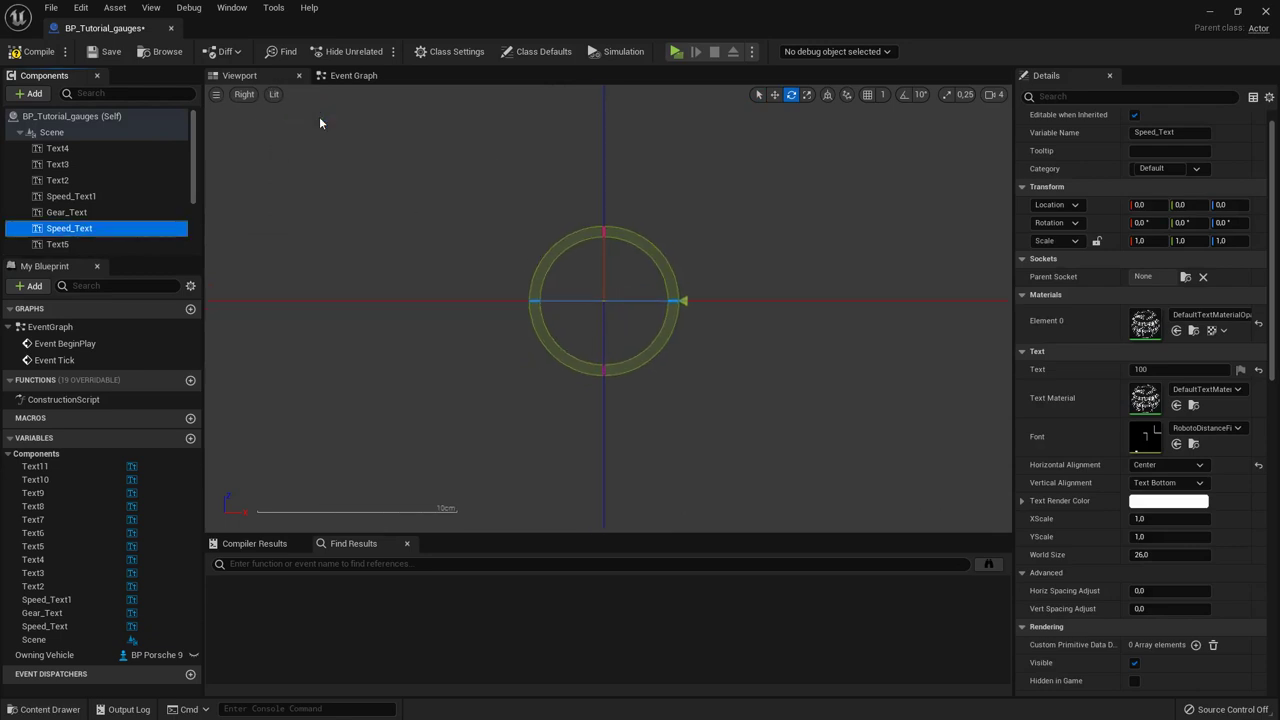
left_click(278, 97)
left_click(313, 128)
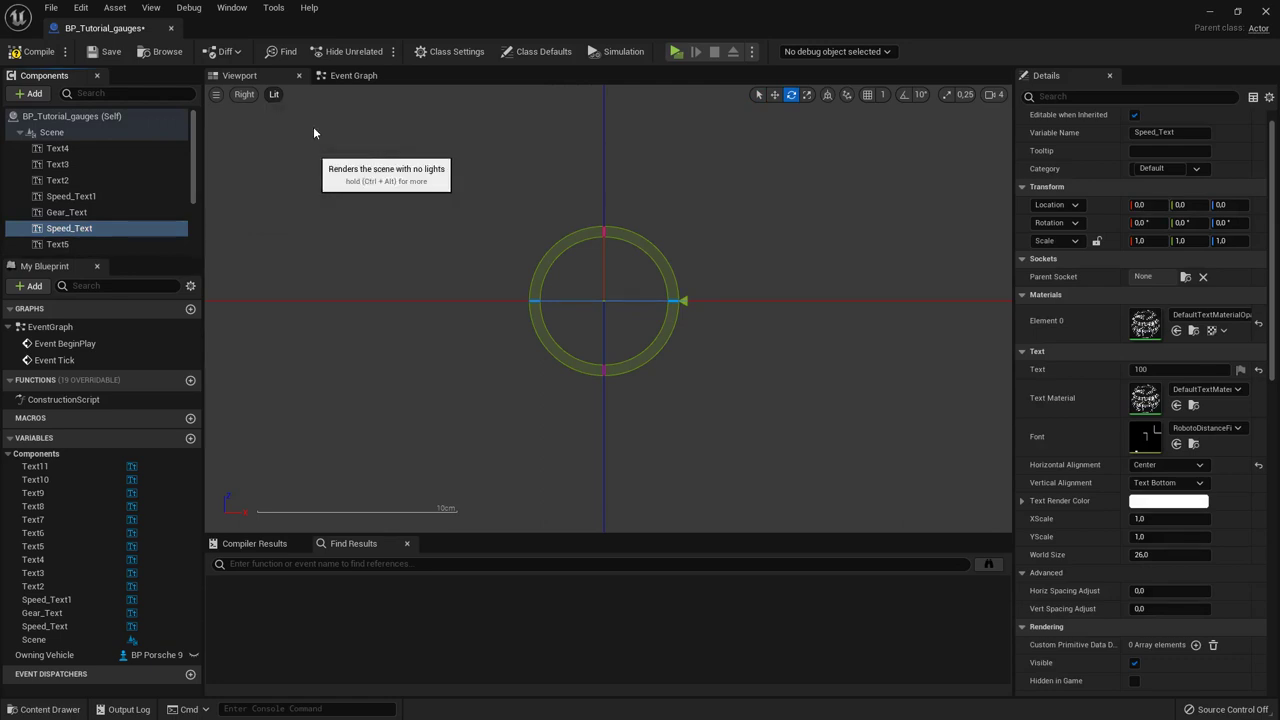
left_click(217, 95)
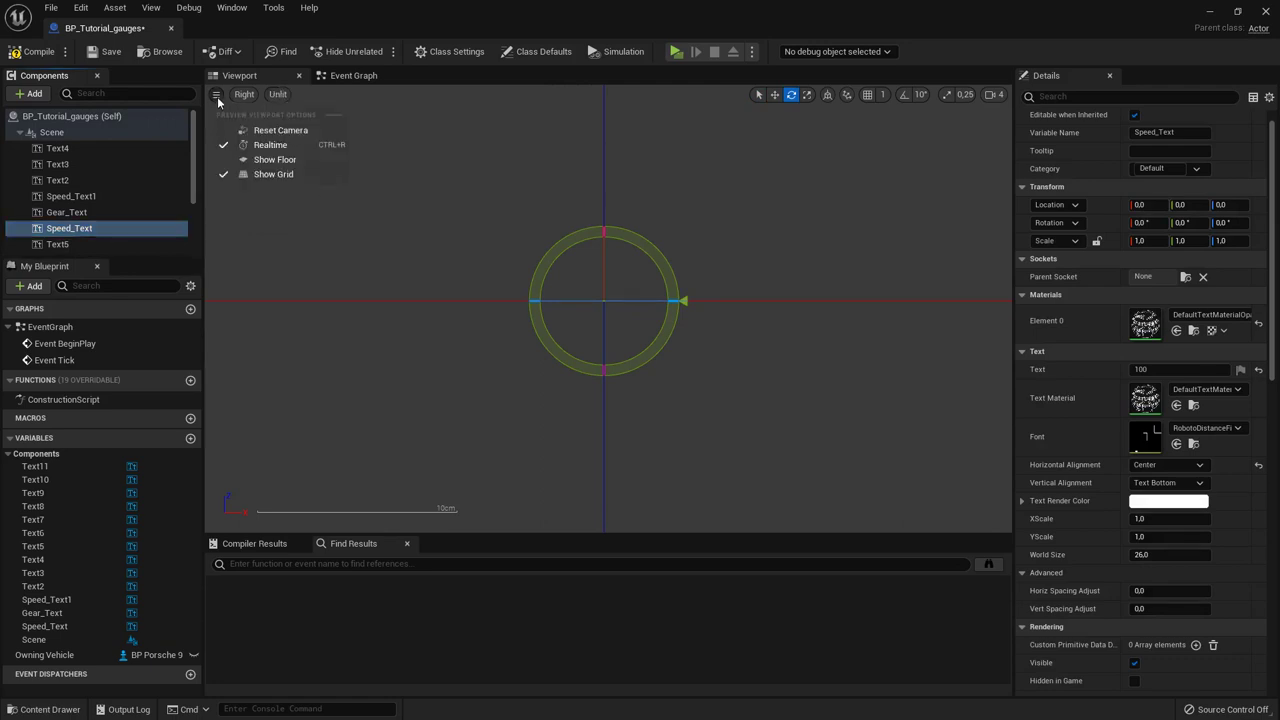
left_click(244, 94)
left_click(244, 94)
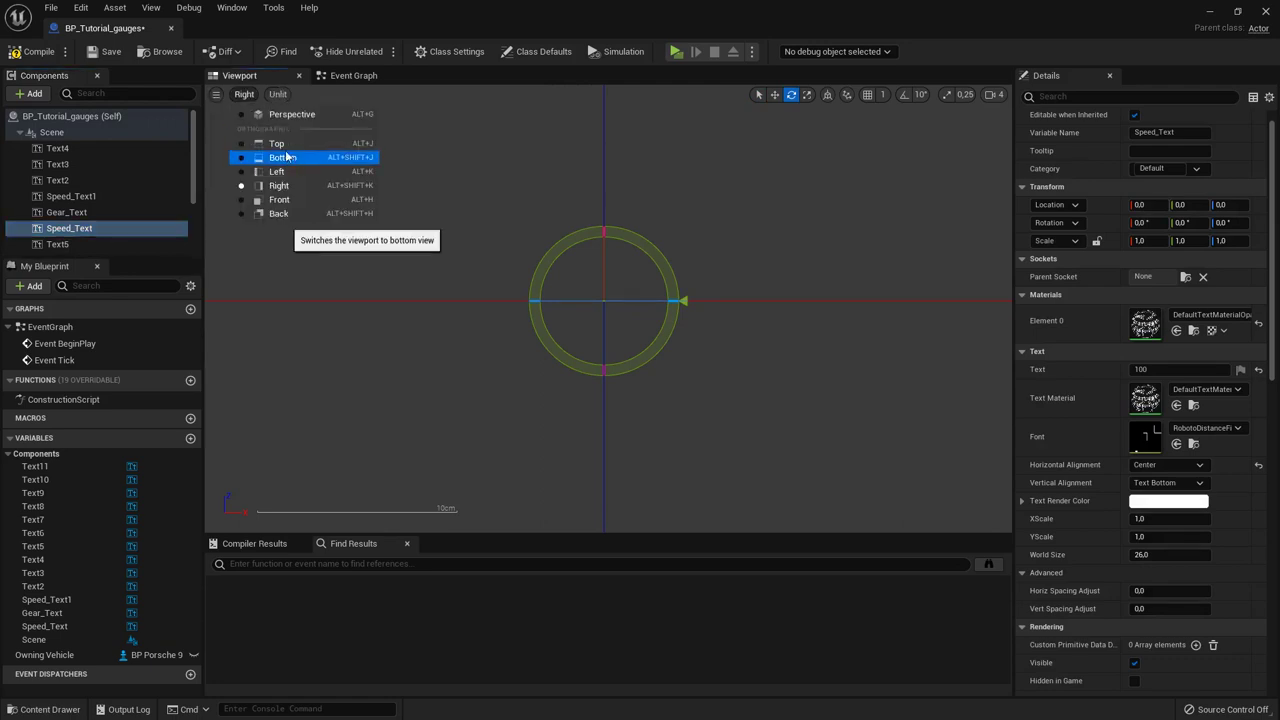
left_click(287, 148)
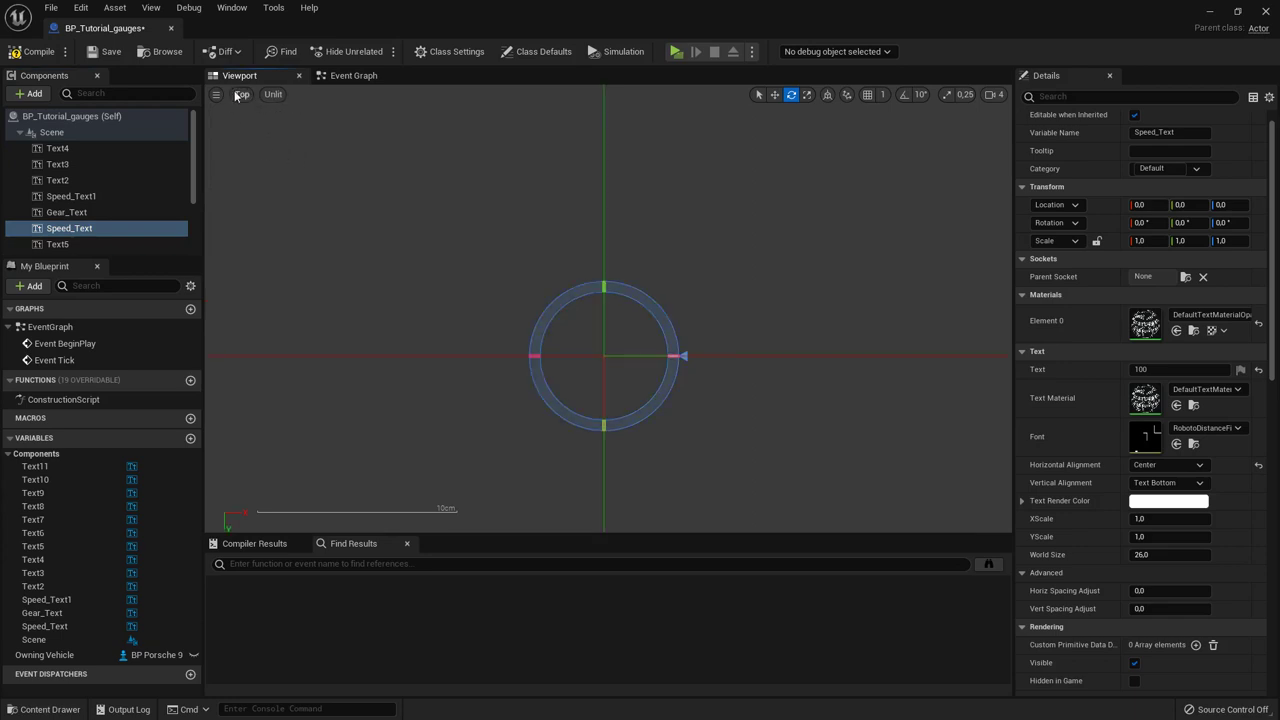
left_click(249, 97)
left_click(280, 114)
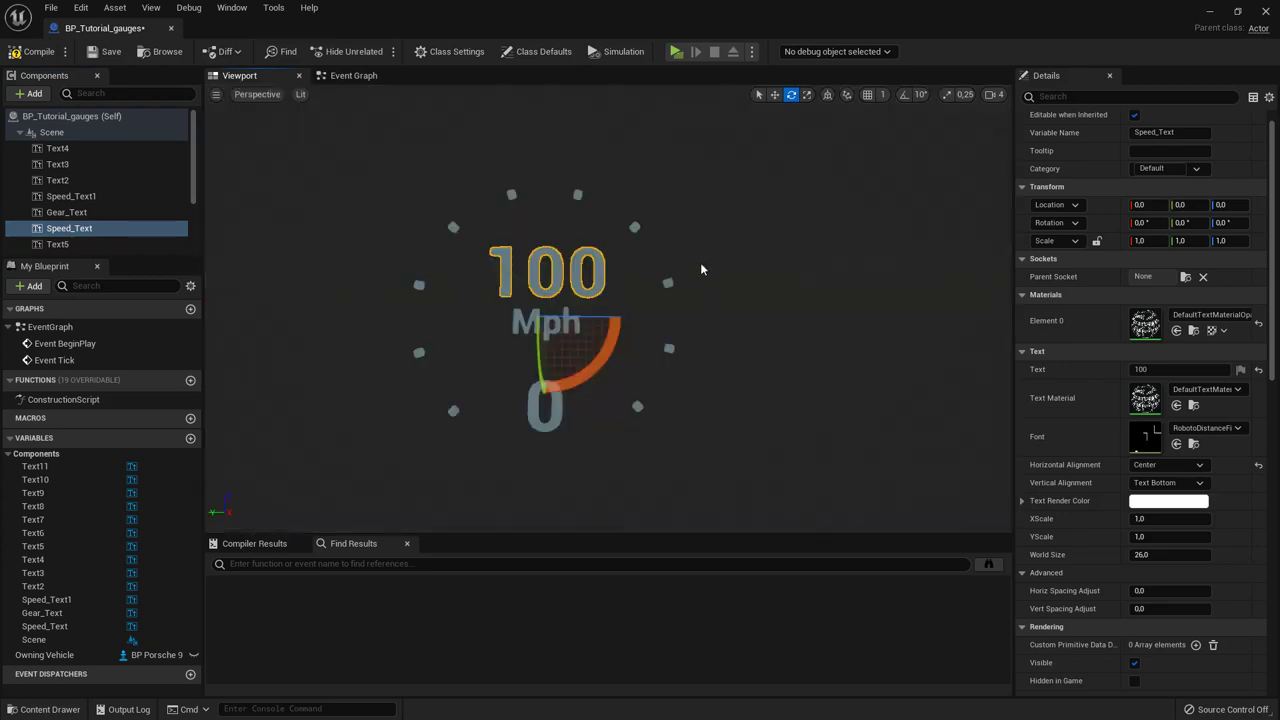
Step: Duplicate Gear_Text to use the copy as a small number label for the dot markers
middle_click_drag(600, 236, 850, 405)
right_click_drag(606, 243, 700, 310)
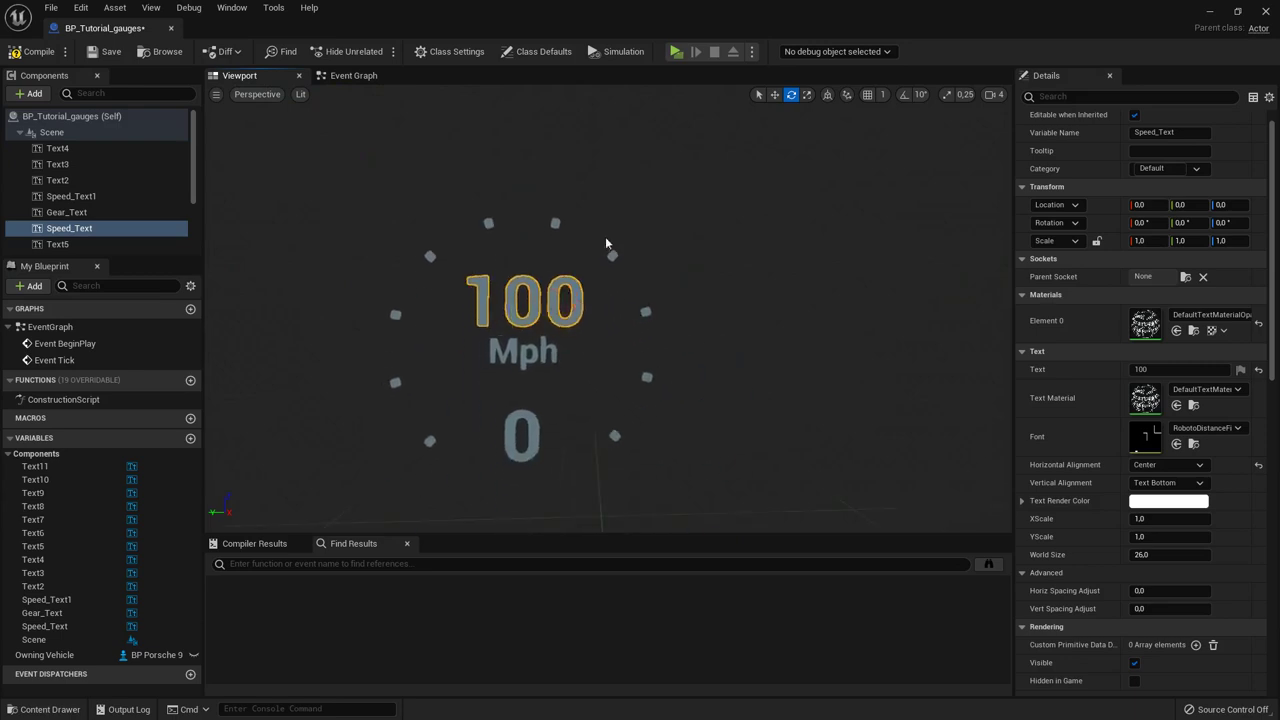
right_click_drag(717, 389, 690, 369)
key("w")
key("s")
key("w")
left_click(88, 212)
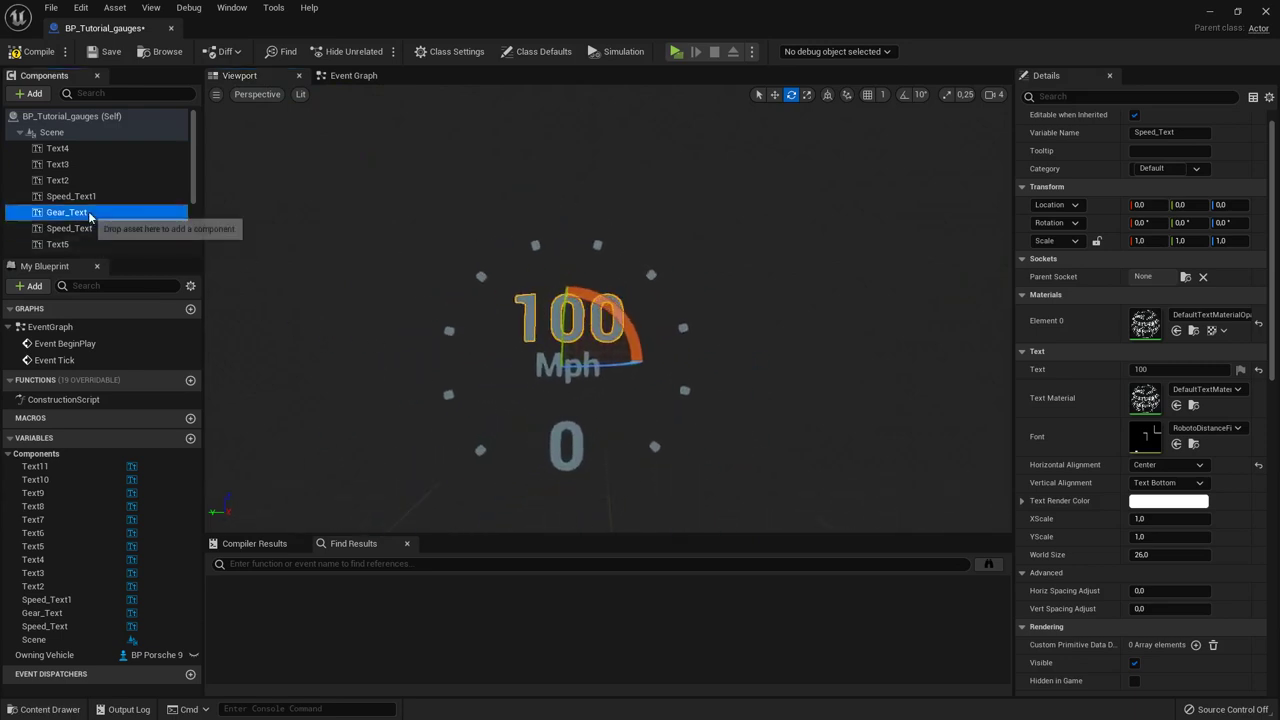
left_click(63, 150)
scroll(70, 200, "down", 3)
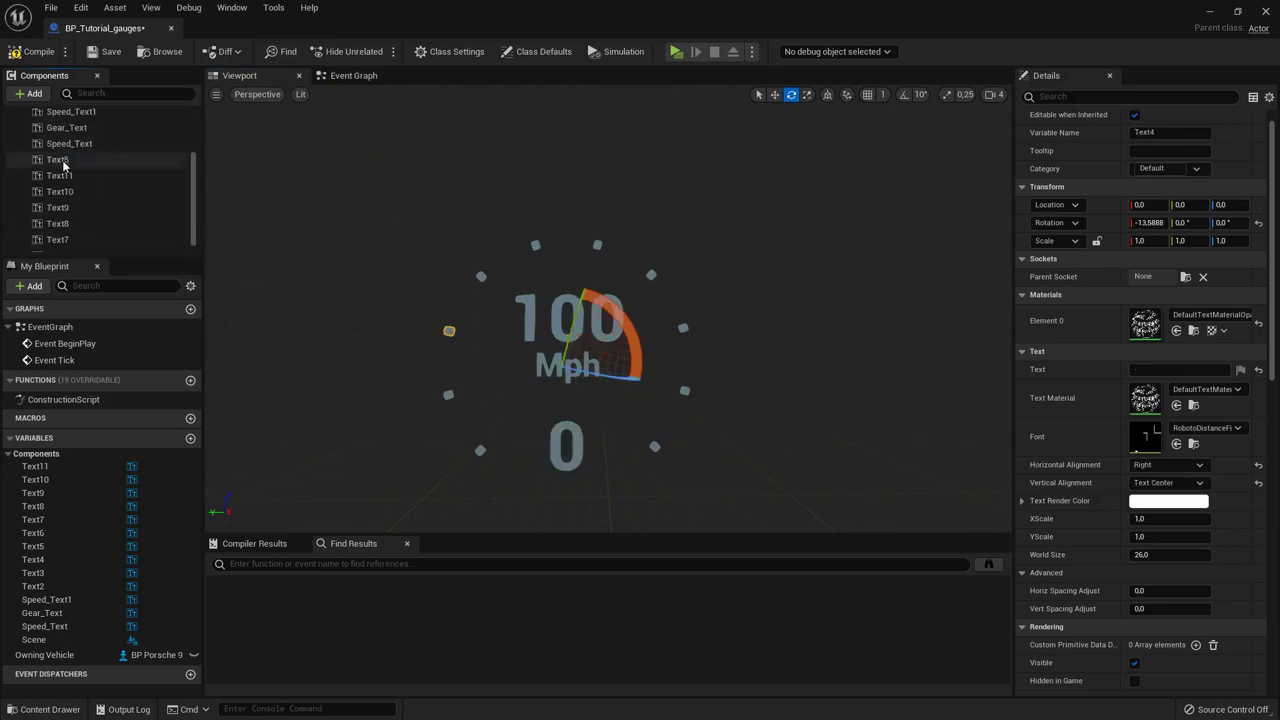
scroll(80, 225, "up", 3)
left_click(80, 213)
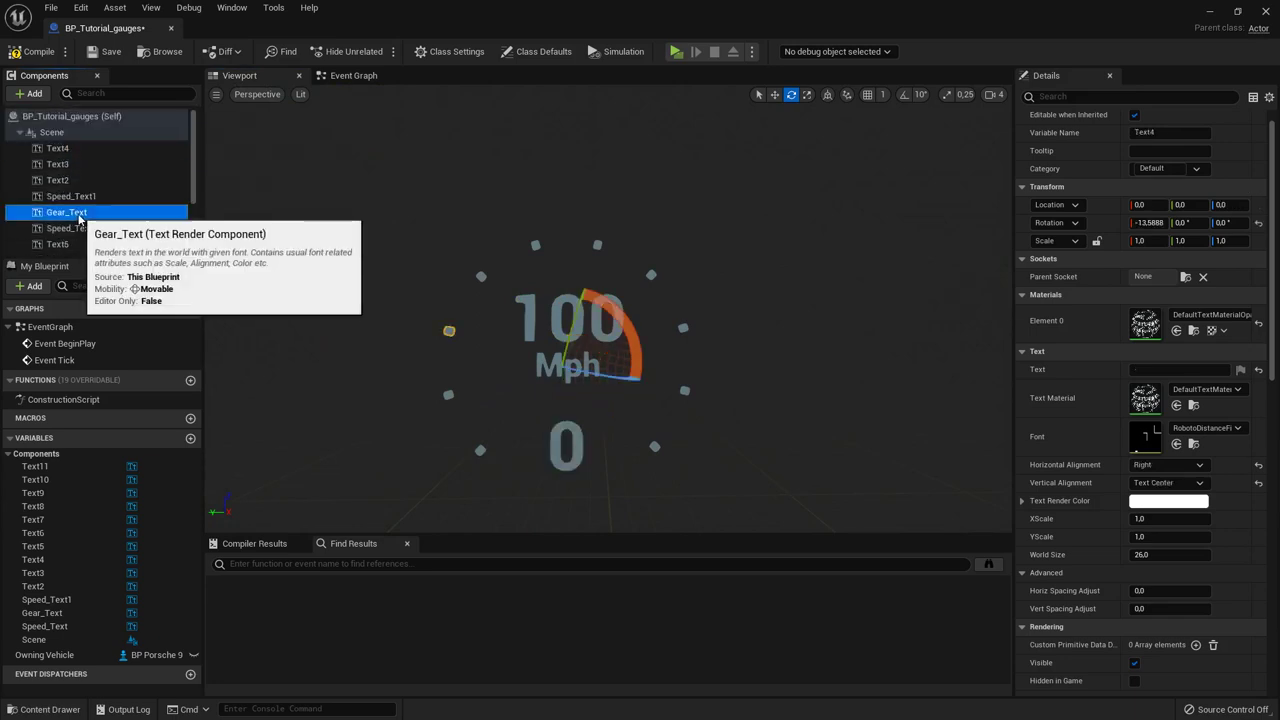
scroll(103, 222, "down", 1)
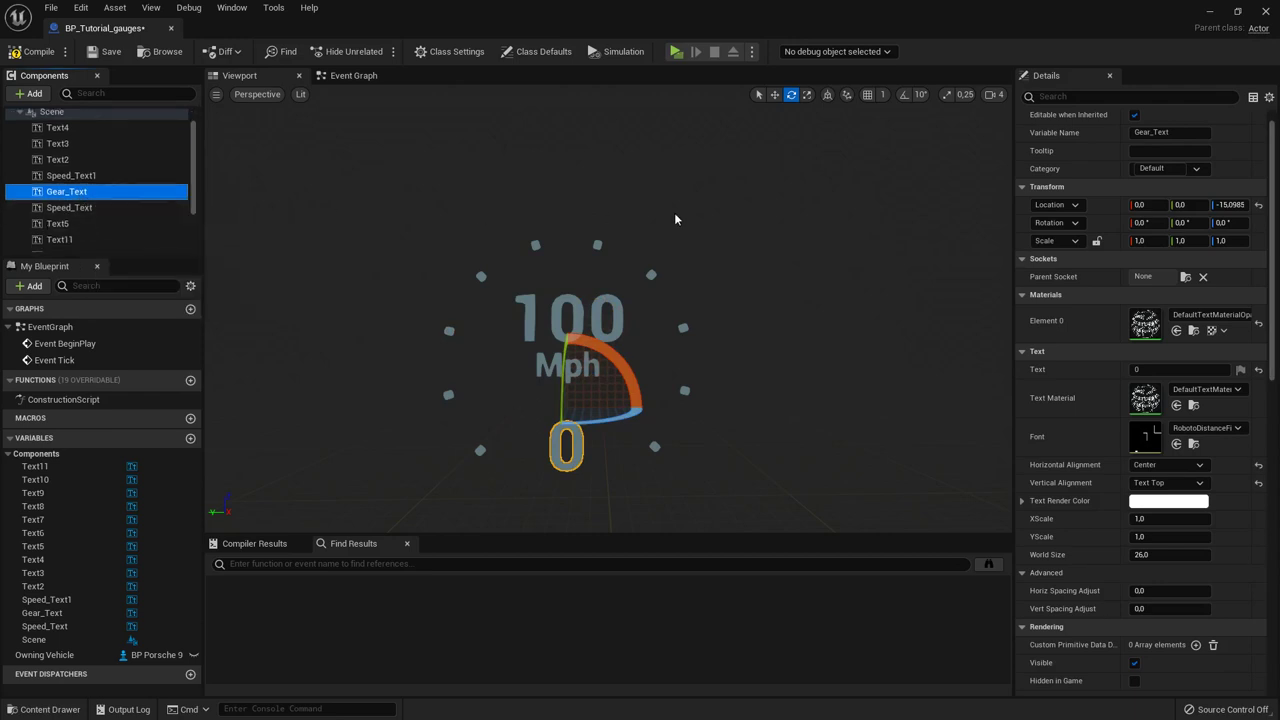
key("ctrl+d")
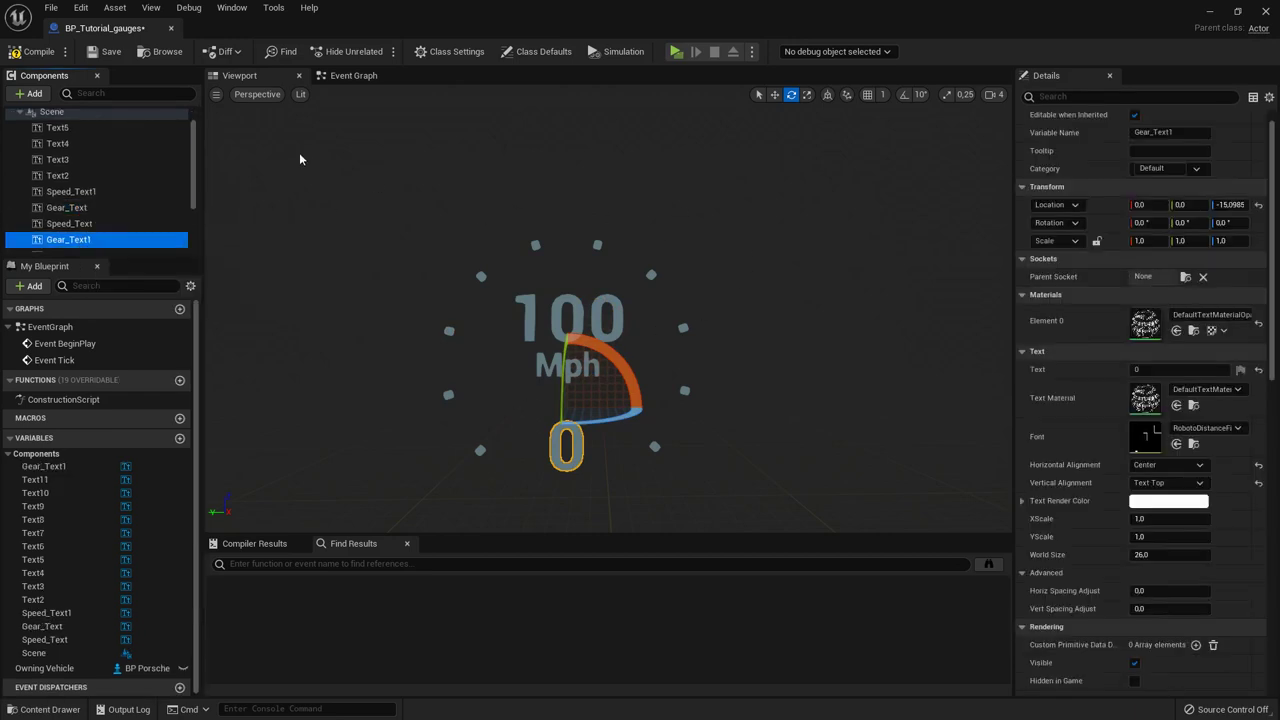
Step: Set the World Size of the duplicated gear text to 10
scroll(1190, 522, "down", 1)
left_click(1170, 534)
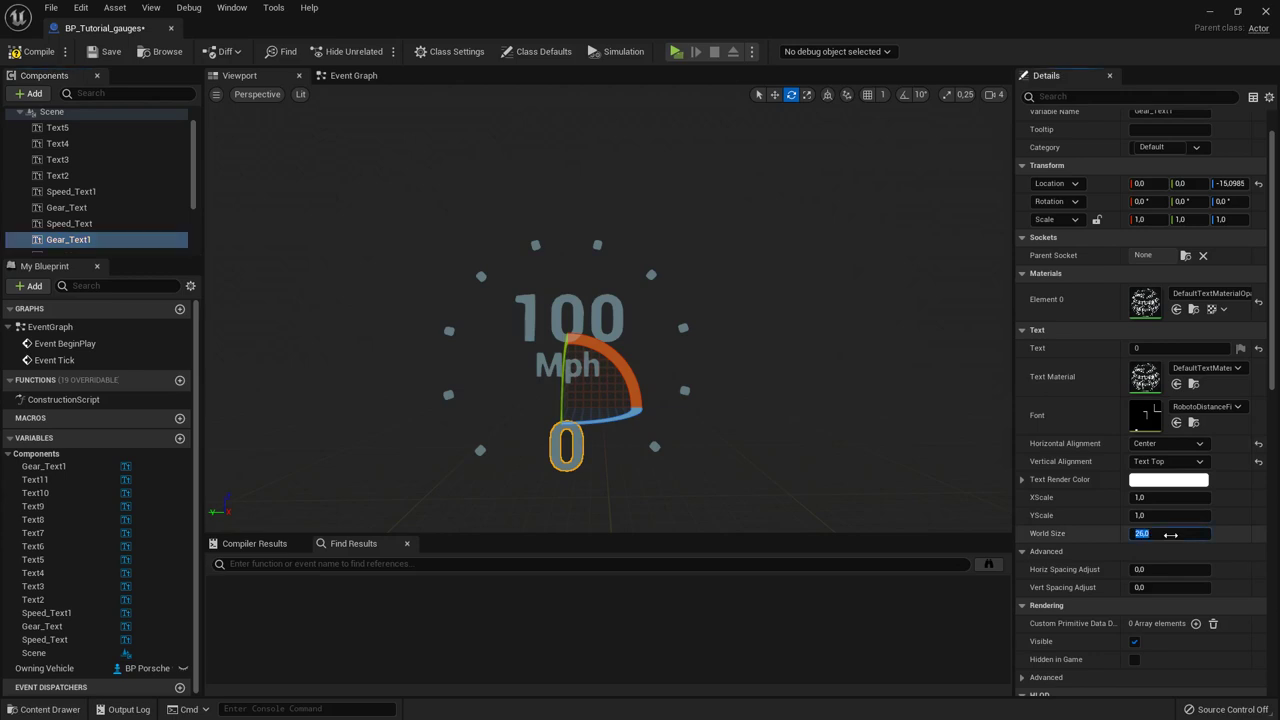
type("10")
key("Return")
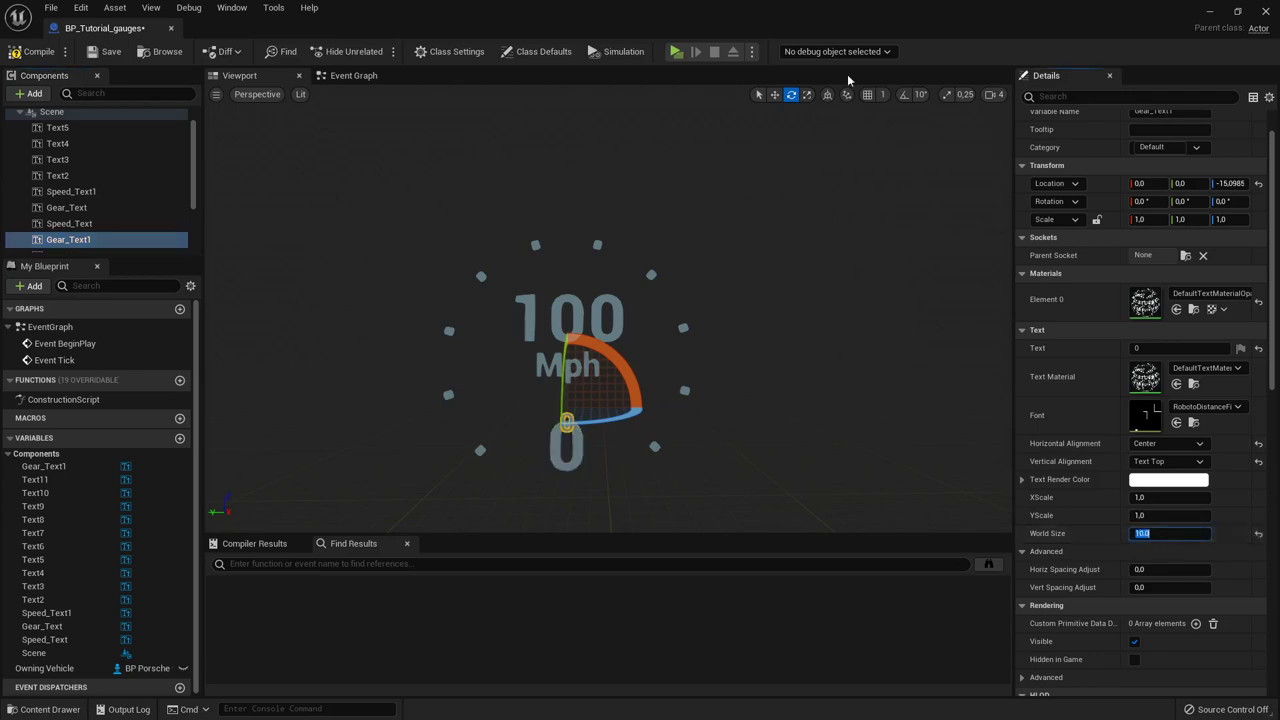
Step: Set the small label's vertical alignment to Text Center, and place it and a duplicate outside the gauge's two lowest left-hand dots
left_click(774, 94)
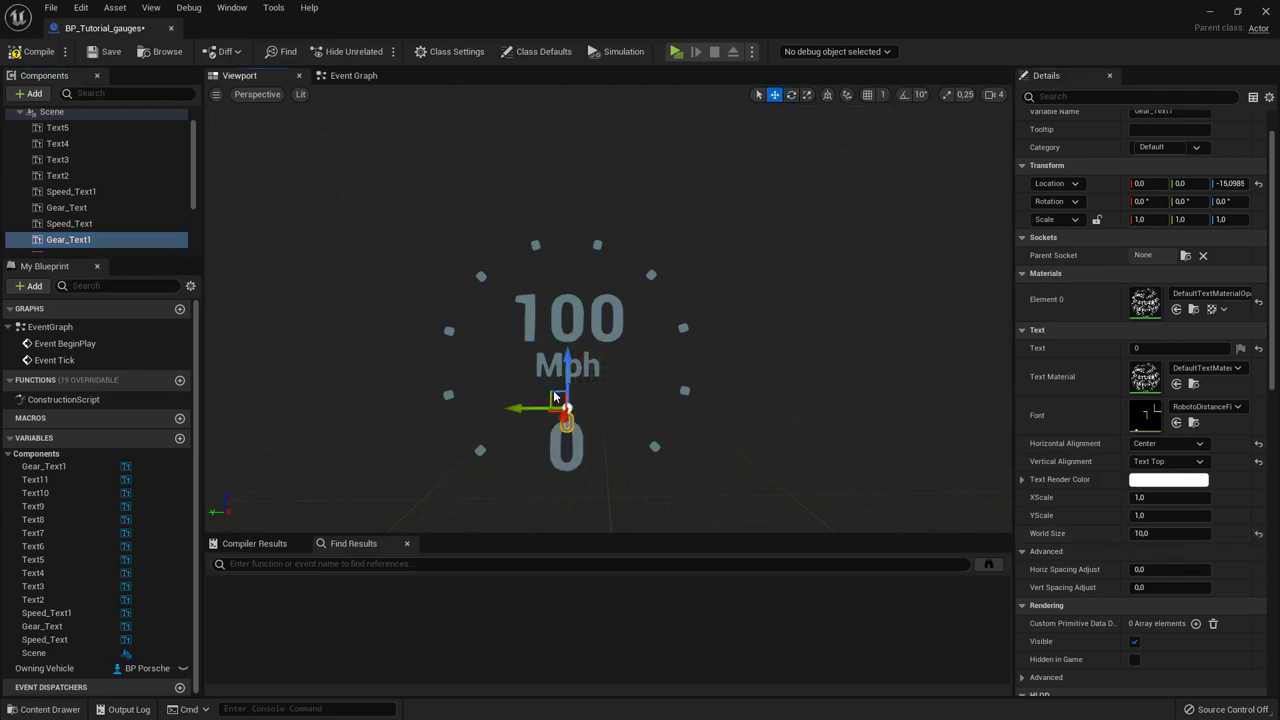
mouse_move(532, 412)
right_mouse_down()
mouse_move(450, 412)
mouse_move(528, 413)
right_mouse_up()
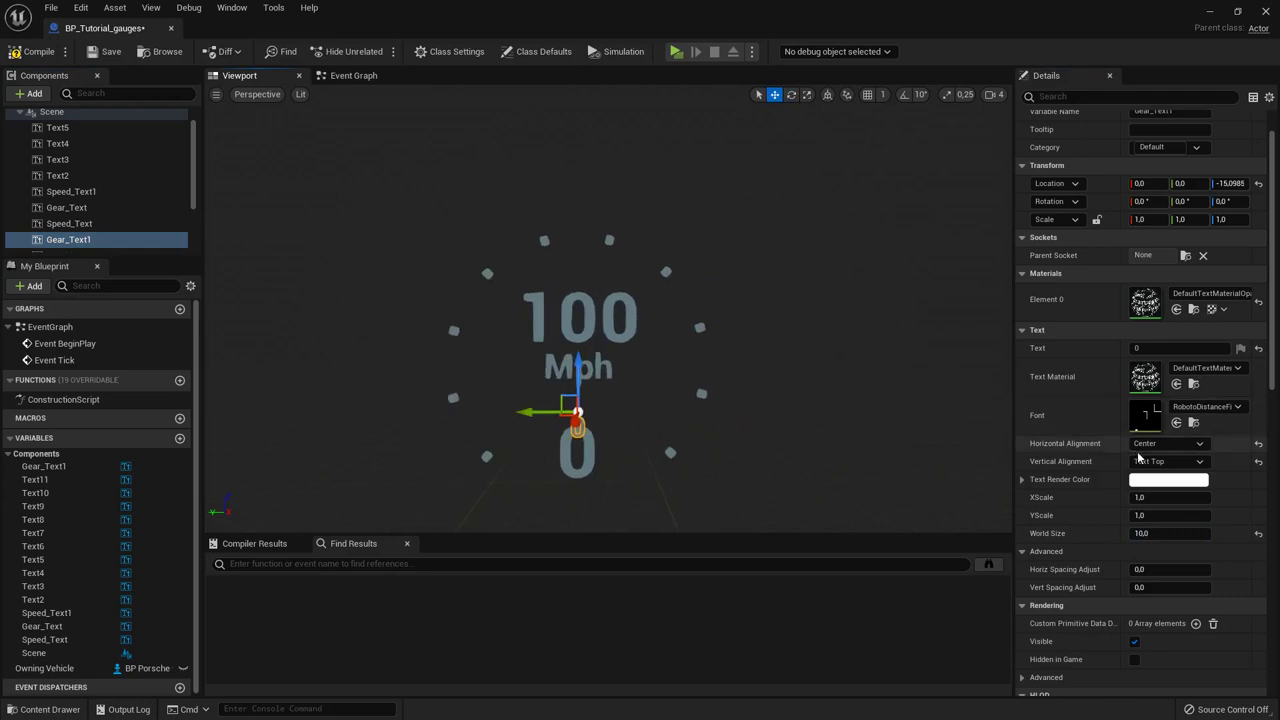
left_click(1168, 462)
left_click(1170, 488)
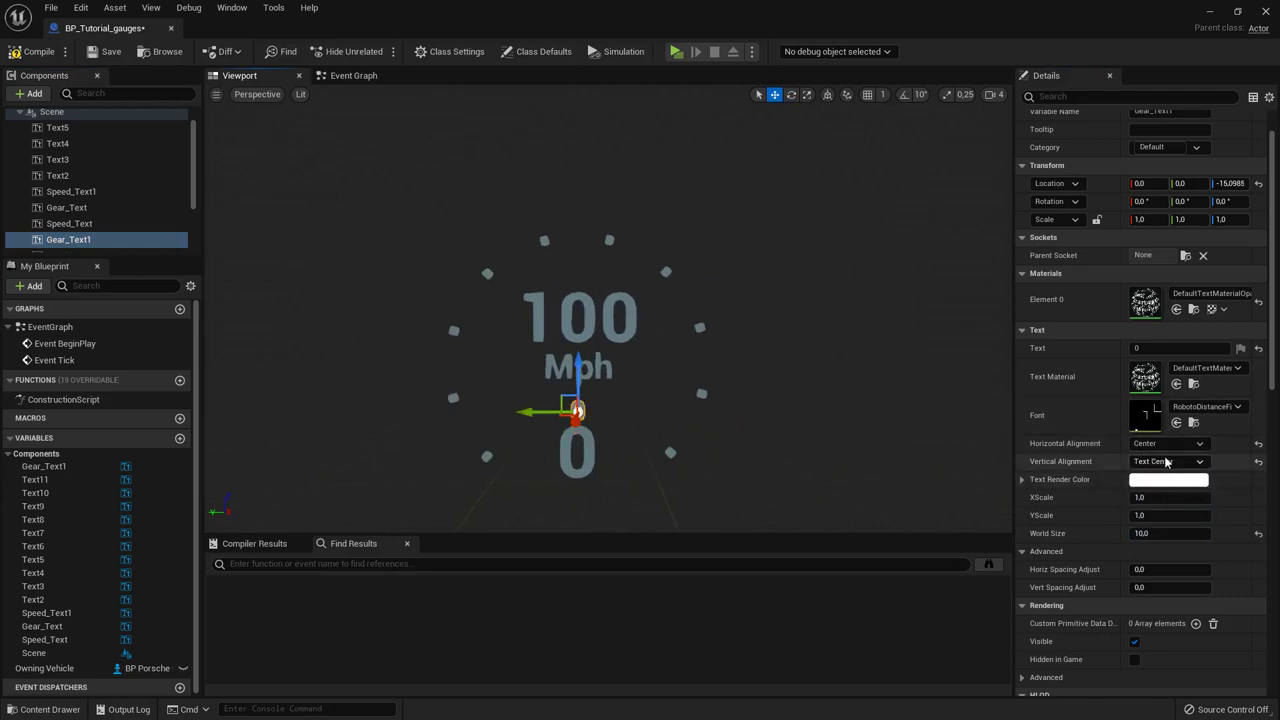
left_click_drag(561, 393, 421, 390)
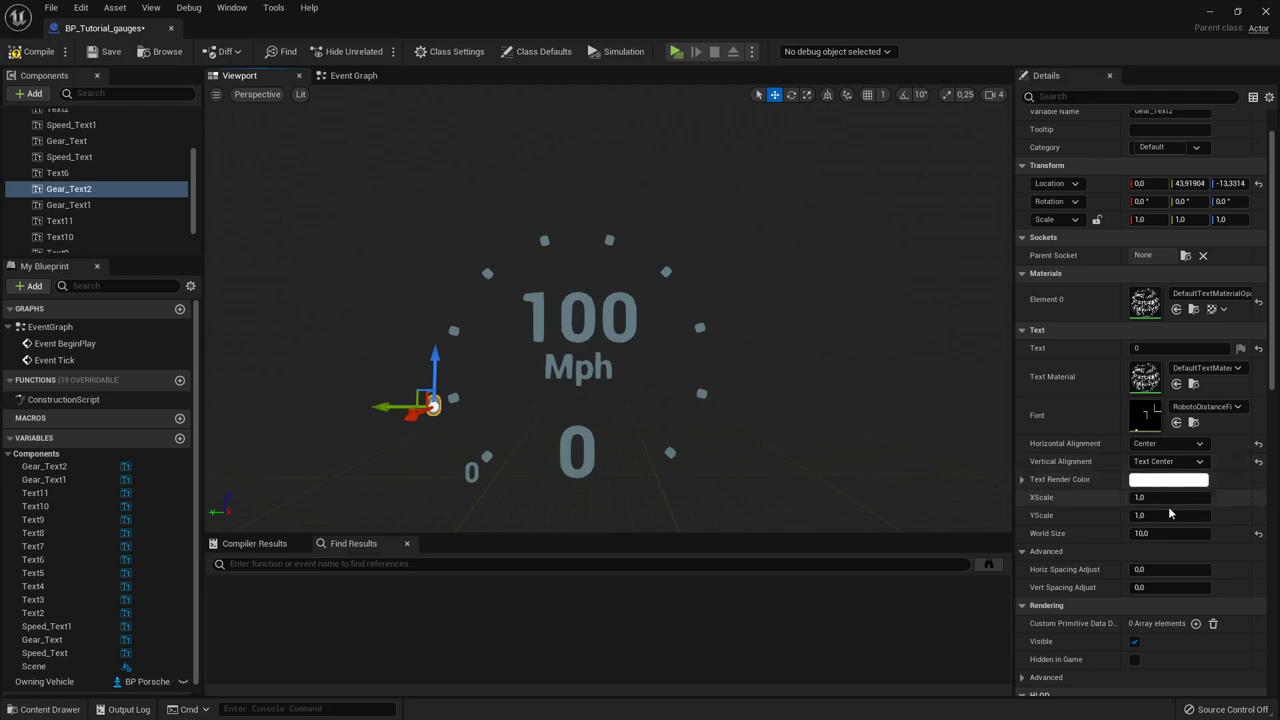
Step: Set the text of the number label beside the second-lowest left-hand dot to 1
left_click(1170, 348)
type("1")
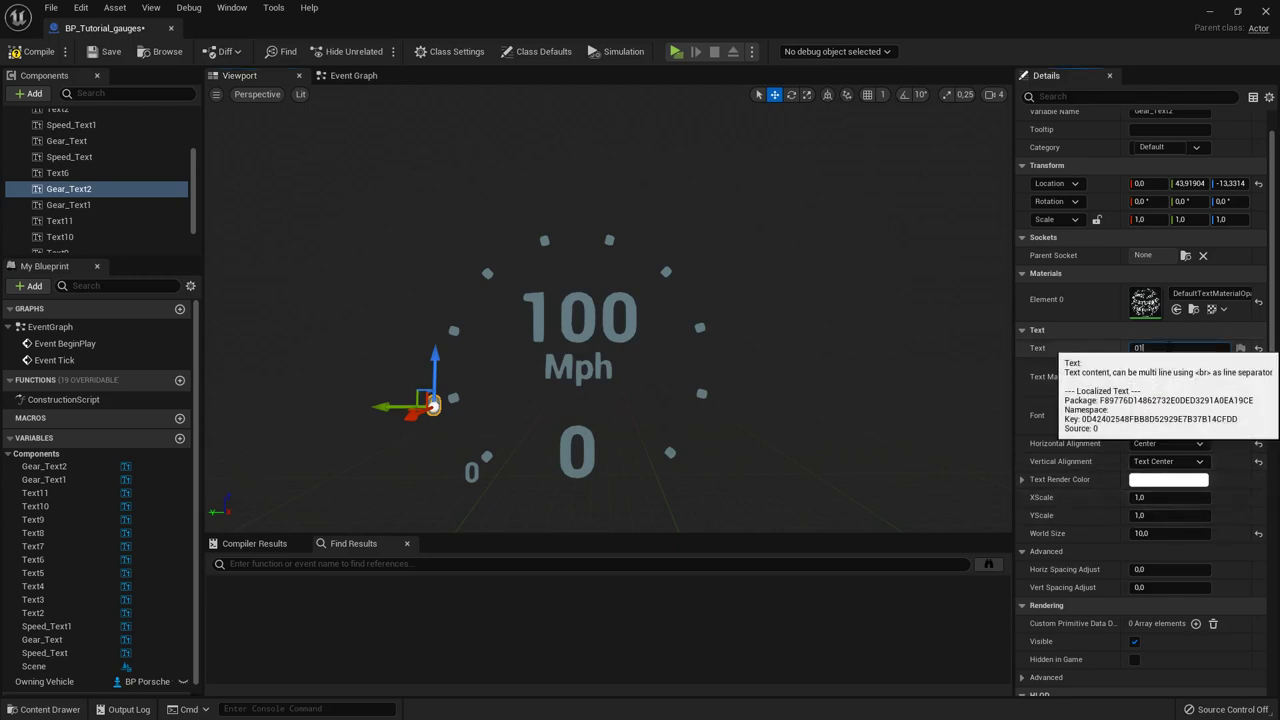
key("Return")
left_click_drag(1166, 348, 1129, 354)
type("1")
key("Return")
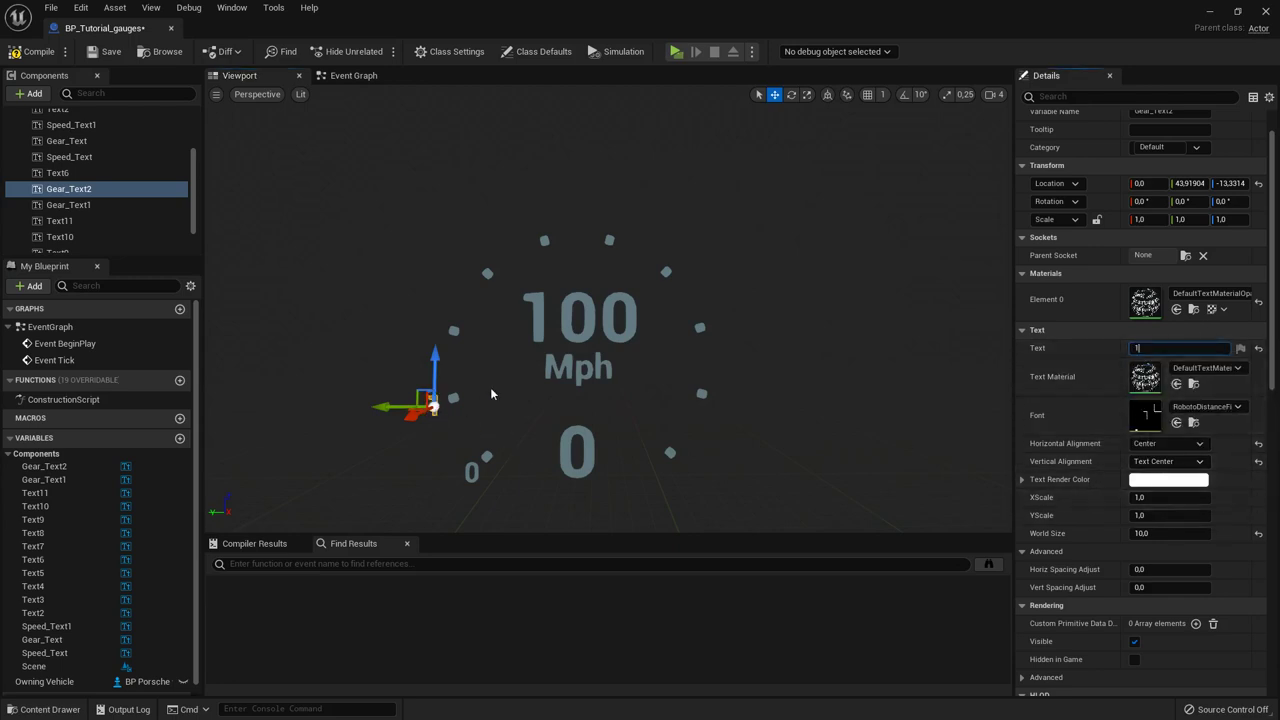
Step: Place a duplicate of the 1 label outside the third dot up the gauge's left side and set its text to 2
left_click_drag(425, 390, 419, 314)
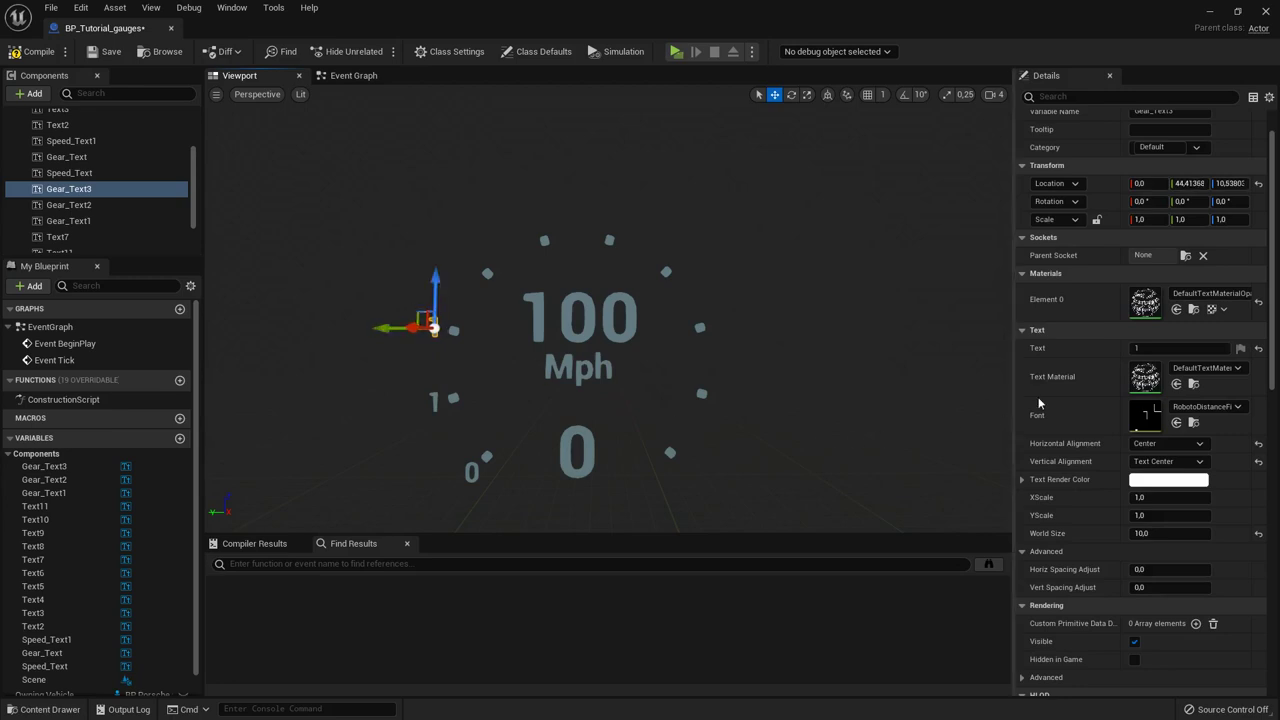
left_click(1137, 348)
type("2")
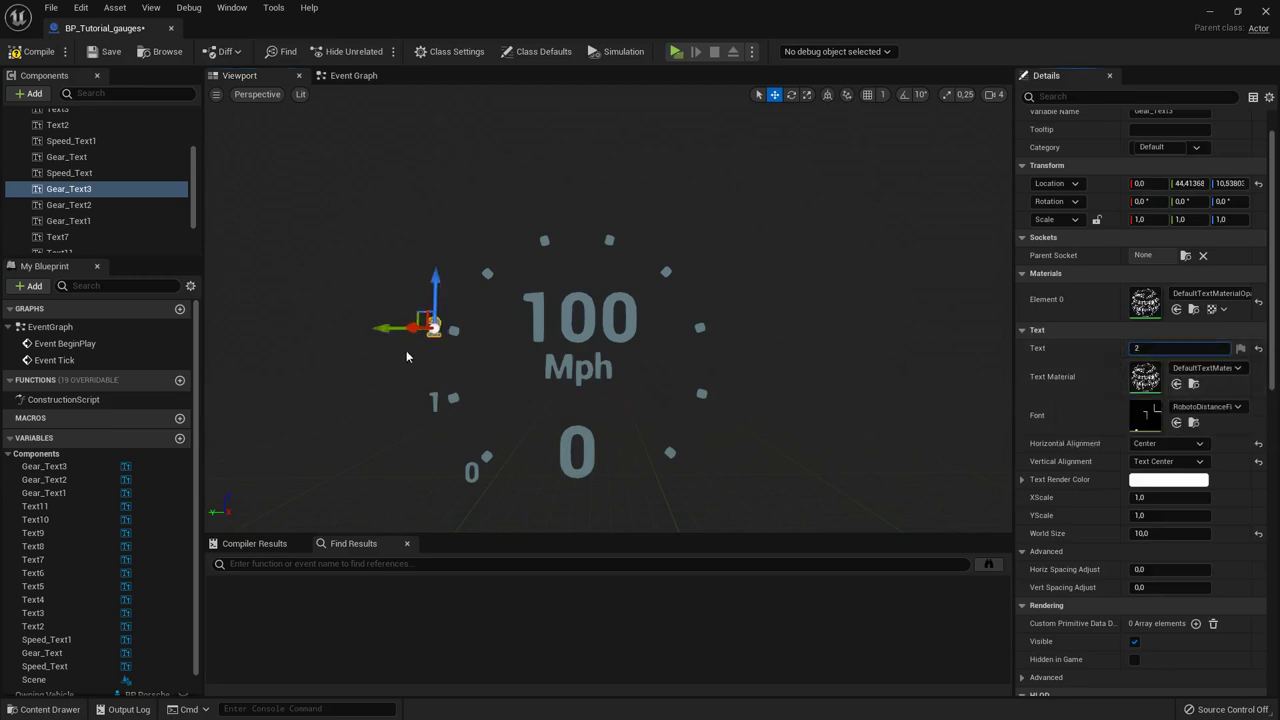
Step: Duplicate the 2 label to the gauge's upper-left dot and set the copy's text to 3
mouse_move(503, 343)
right_mouse_down()
mouse_move(522, 360)
mouse_move(510, 341)
right_mouse_up()
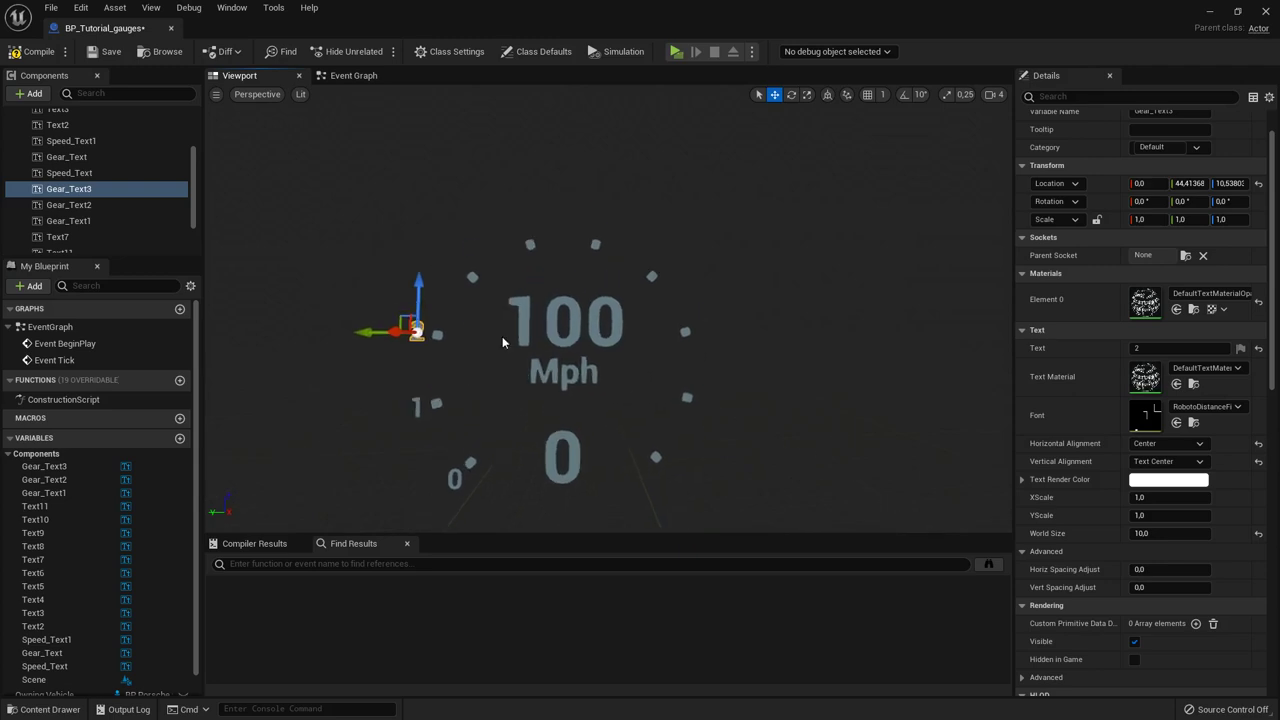
left_click_drag(400, 318, 452, 260, "alt")
double_click(1140, 348)
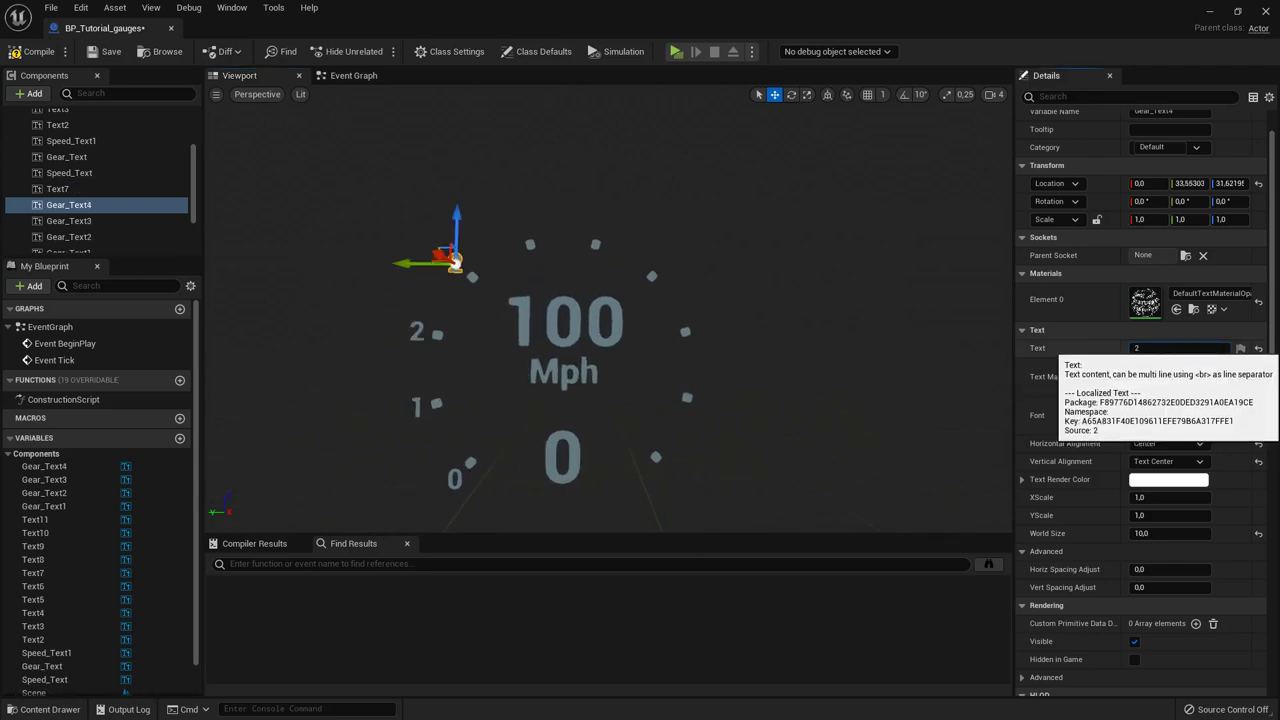
type("3")
key("Return")
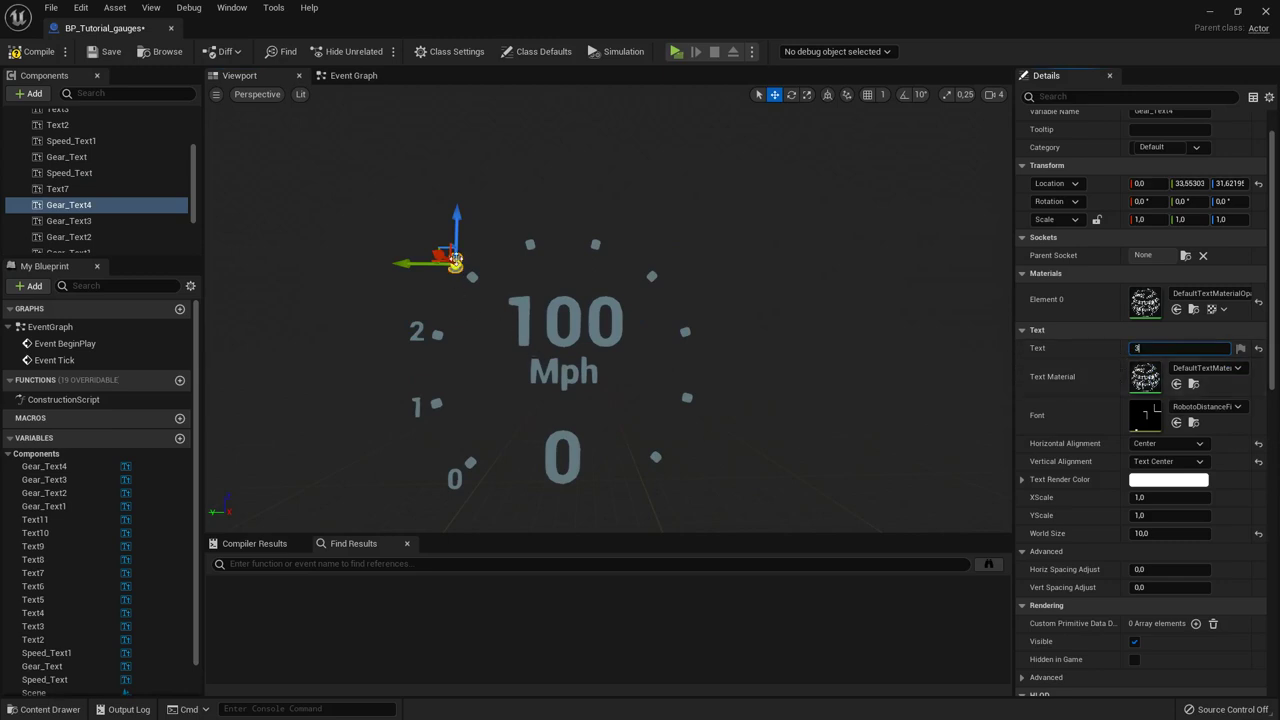
Step: Duplicate the 3 label, place the copy above the left of the two top dots, and set its text to 4
mouse_move(531, 270)
right_mouse_down()
mouse_move(503, 270)
mouse_move(545, 272)
mouse_move(510, 264)
right_mouse_up()
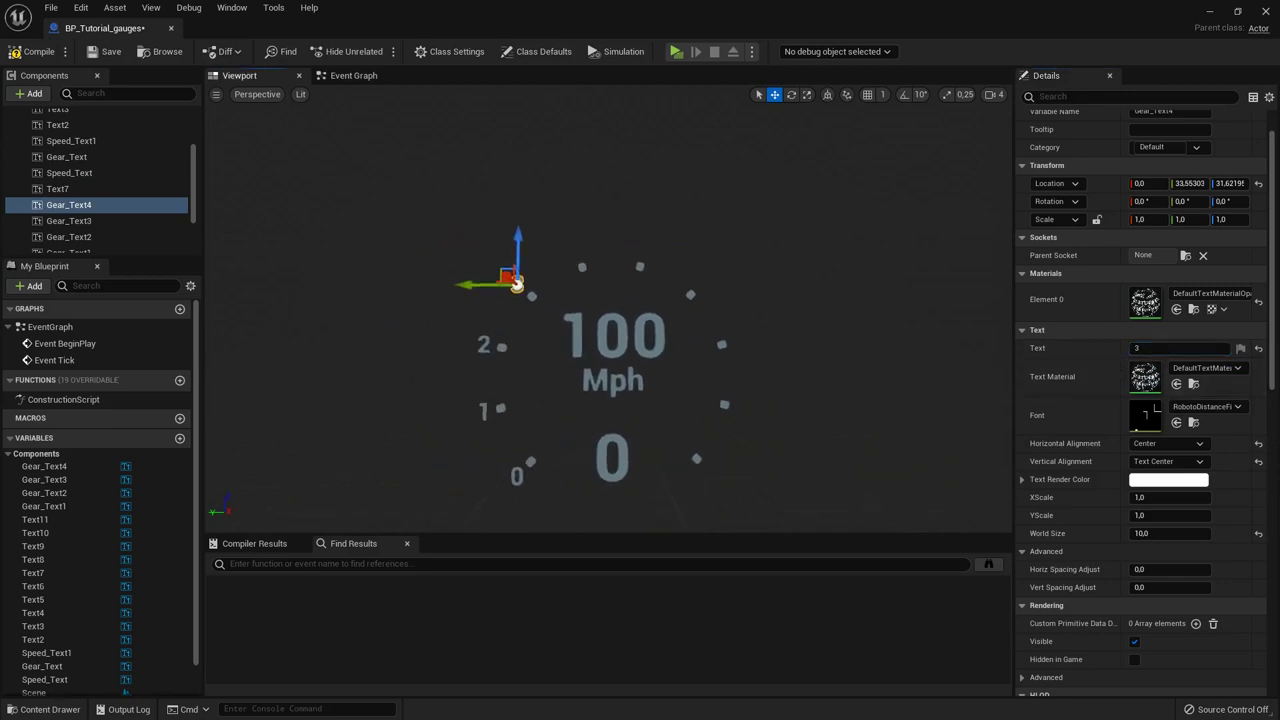
key("ctrl+d")
left_click_drag(505, 270, 560, 236)
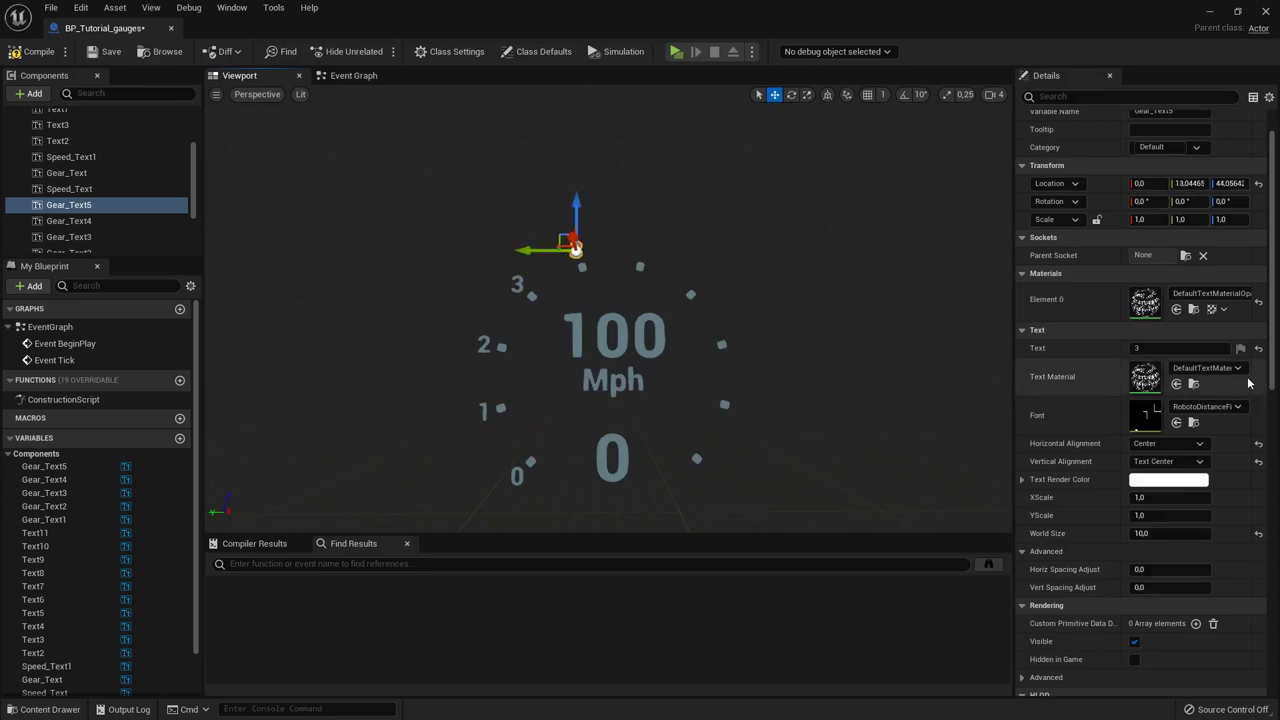
left_click(1140, 348)
type("4")
key("Return")
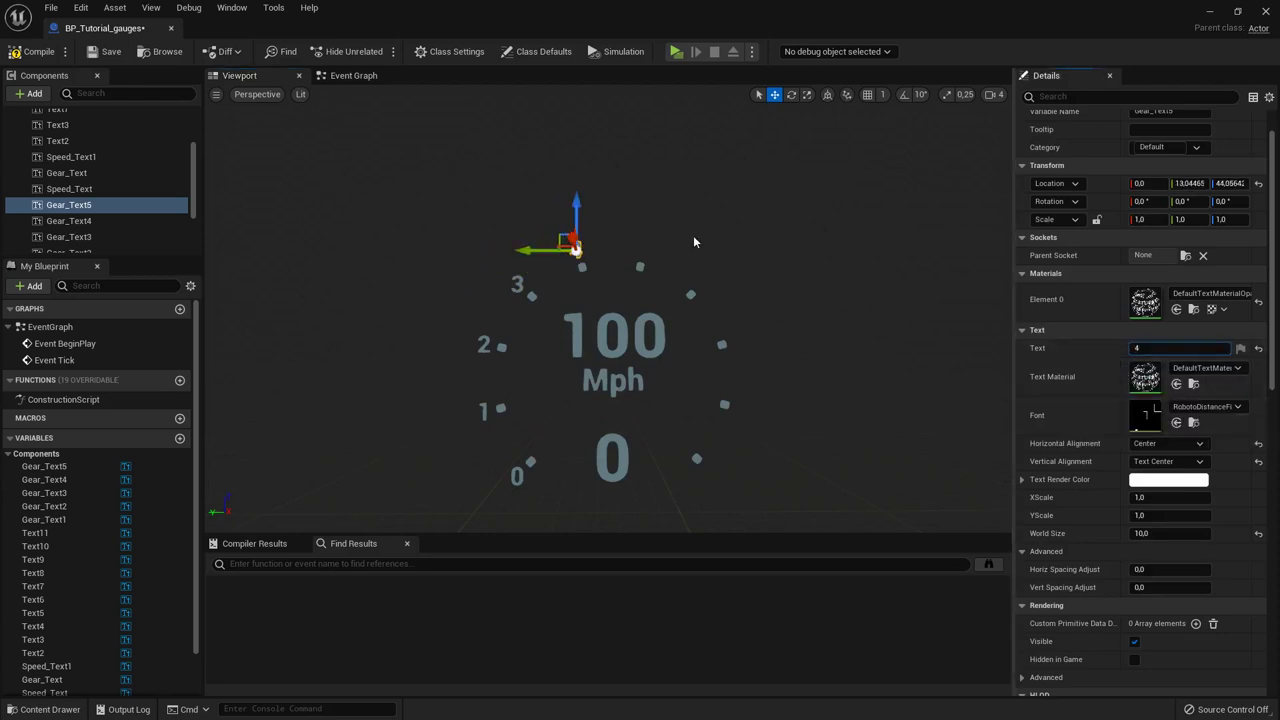
Step: Duplicate the 4 label, place the copy above the right of the two top dots, and set its text to 5
key("ctrl+d")
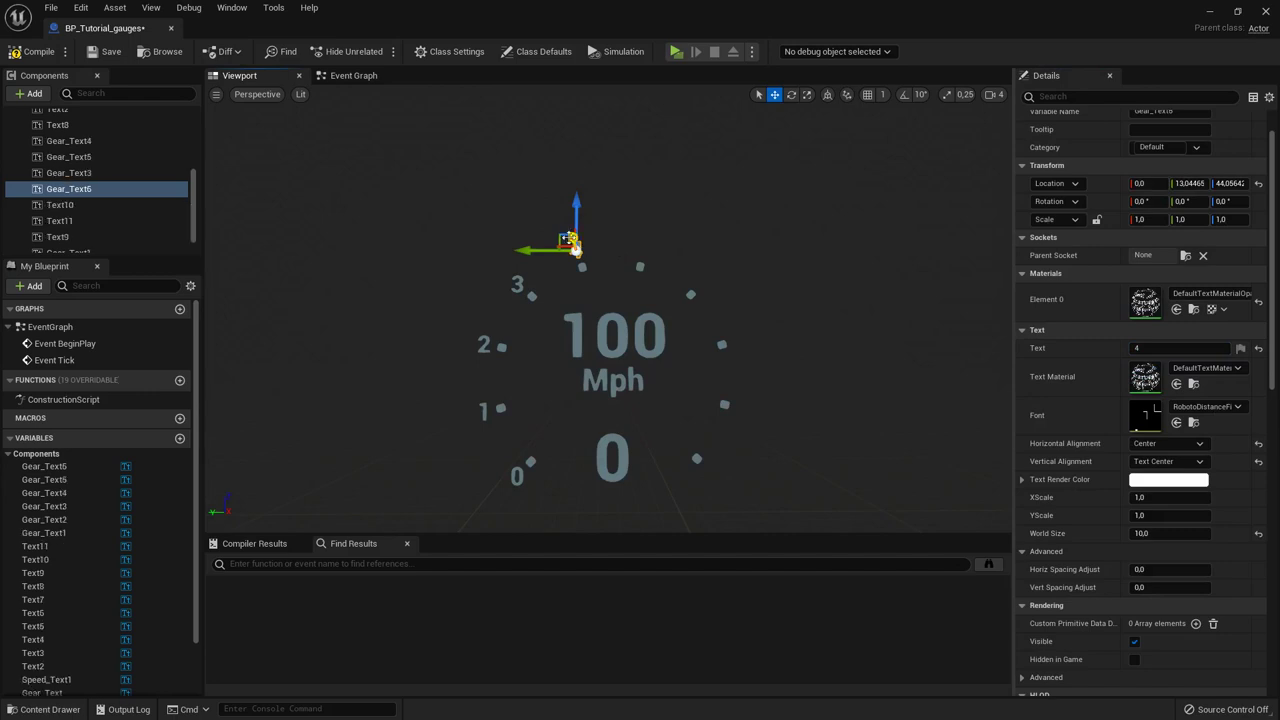
left_click_drag(566, 241, 641, 241)
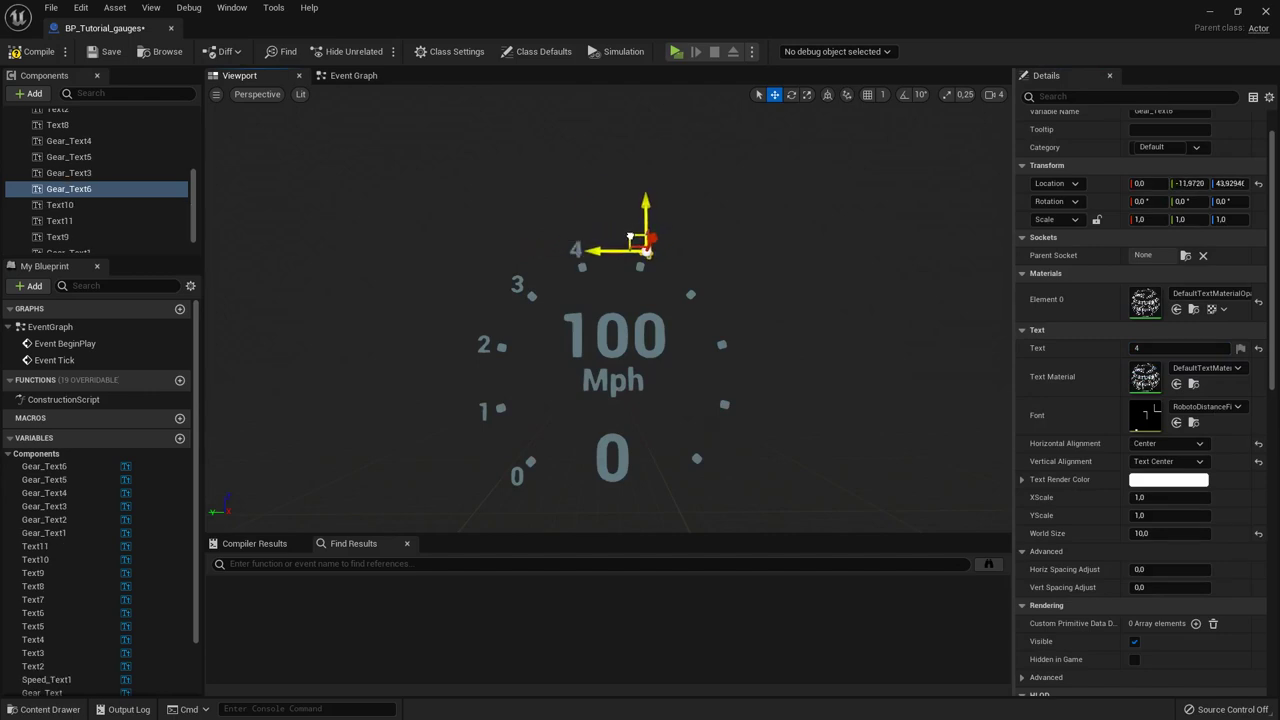
left_click(1177, 349)
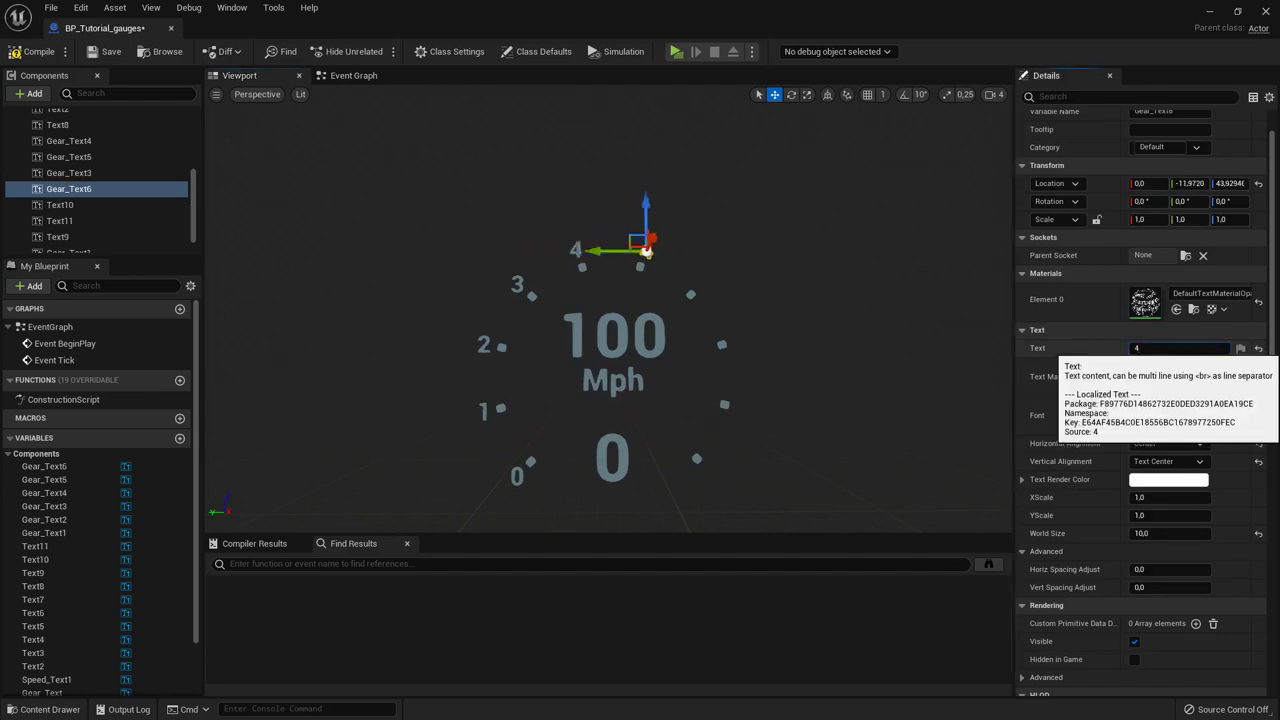
left_click_drag(1177, 350, 1119, 356)
type("5")
key("Return")
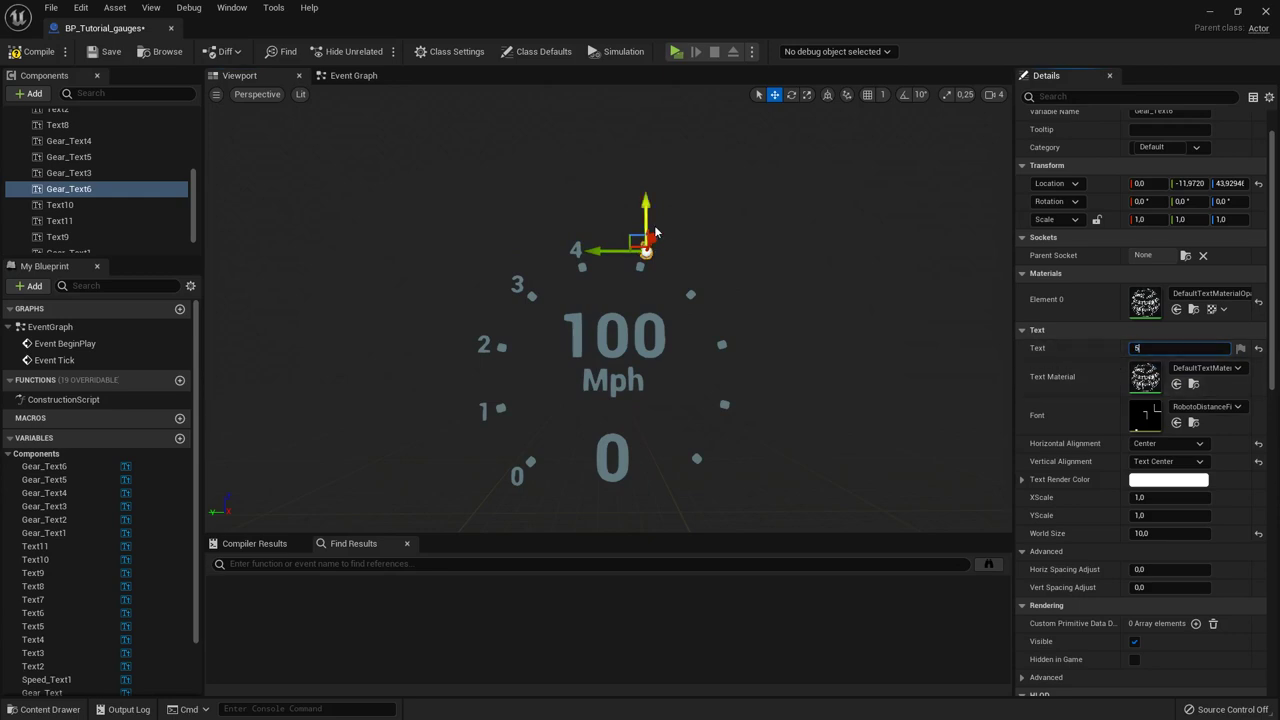
Step: Duplicate the 5 label to the gauge's upper-right dot and set the copy's text to 6
left_click(658, 257)
left_click_drag(632, 240, 688, 269, "alt")
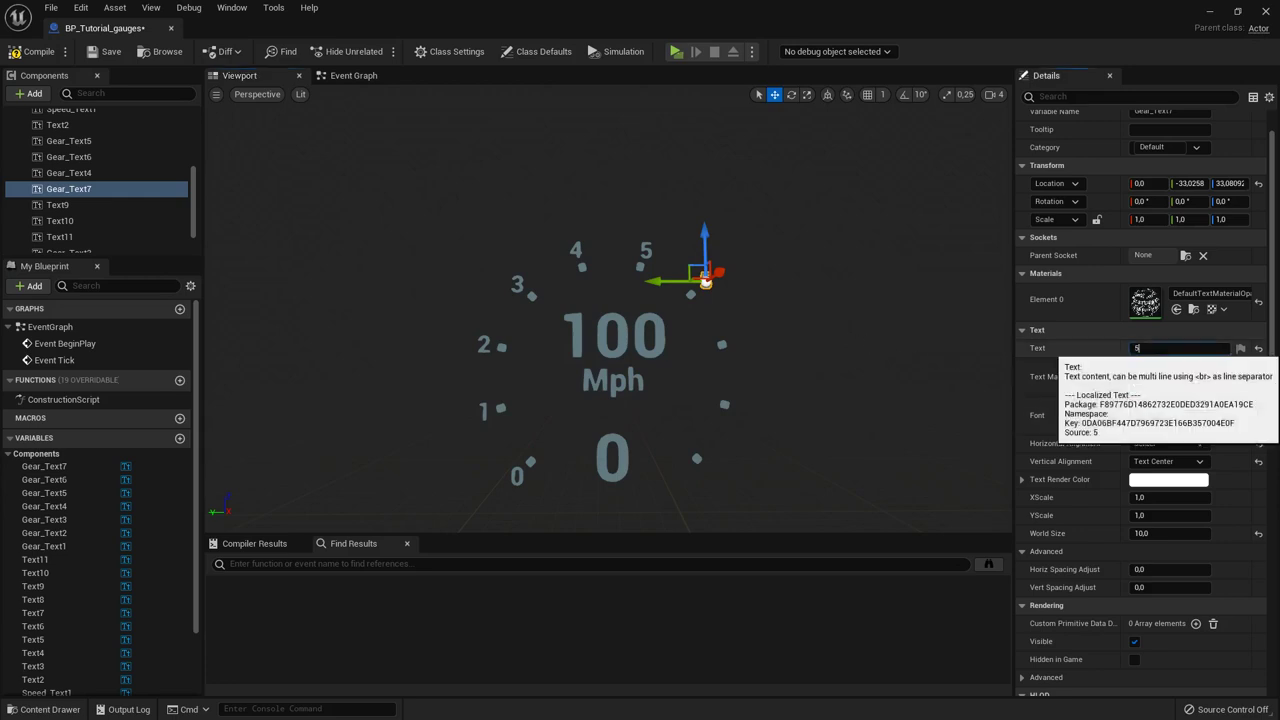
left_click(1134, 348)
type("6")
key("Return")
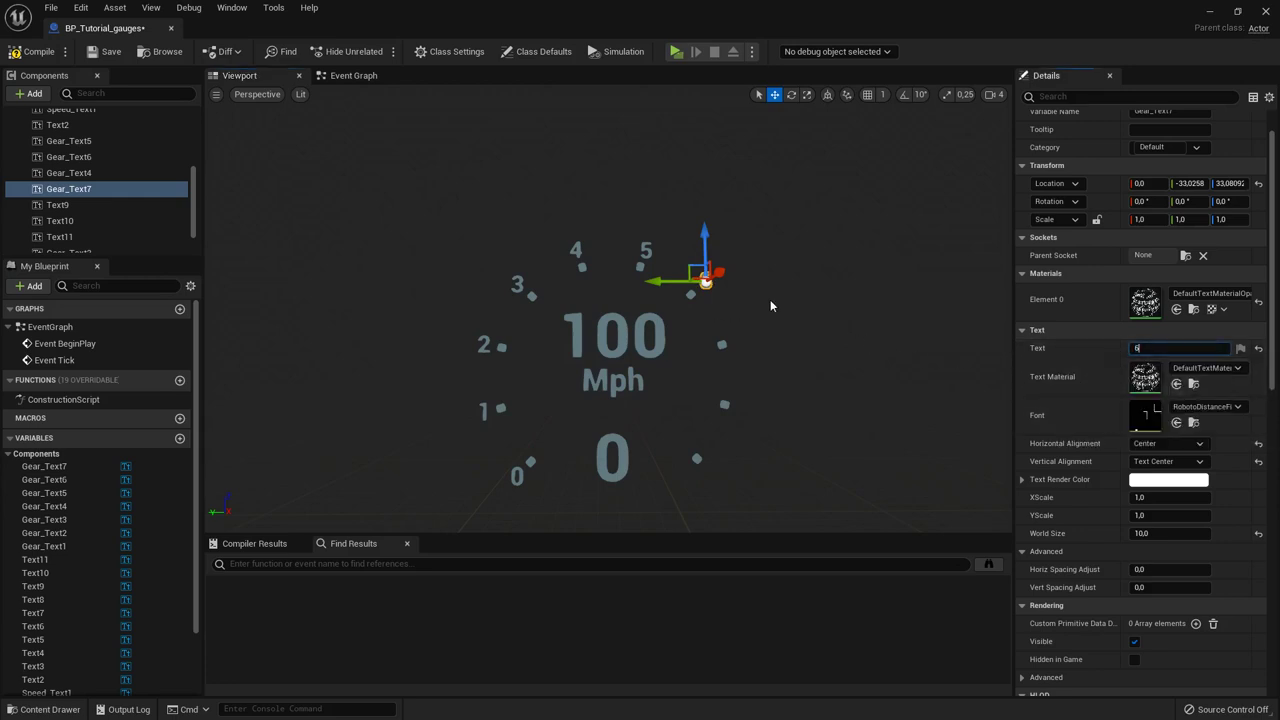
Step: Duplicate the 6 label, place the copy outside the next dot down the right side, and set its text to 7
key("ctrl+d")
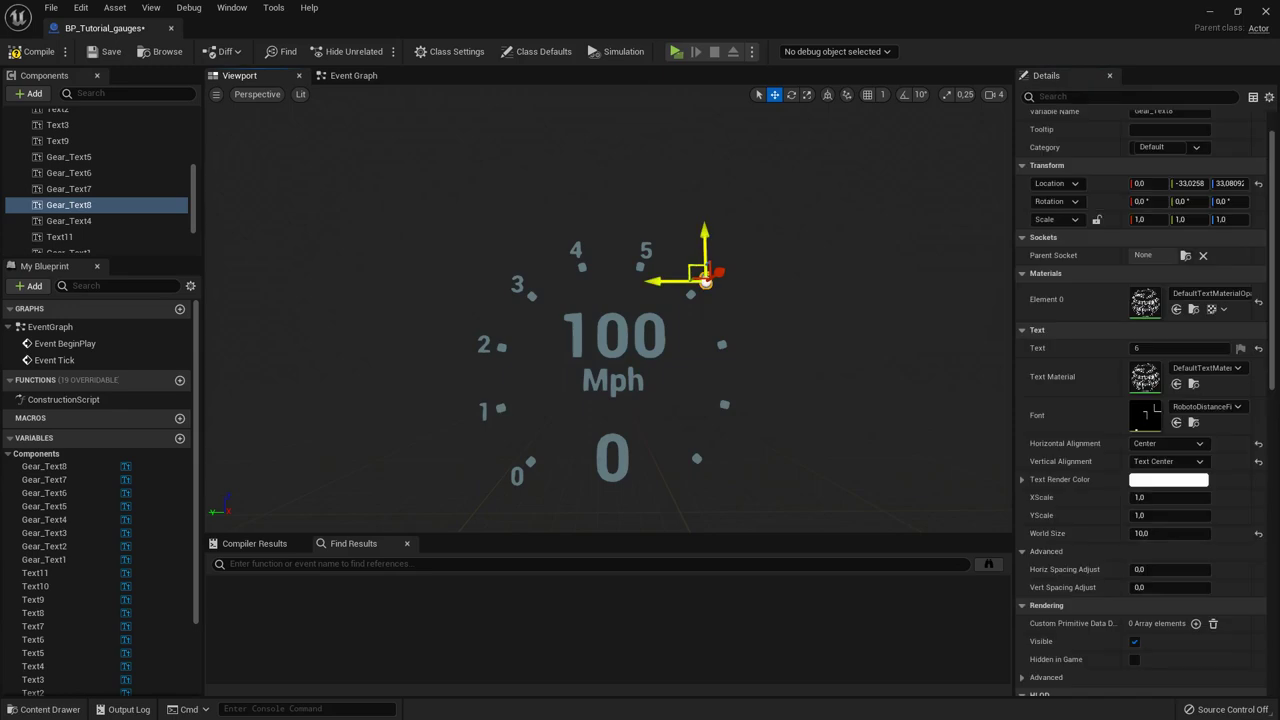
left_click_drag(692, 267, 728, 328)
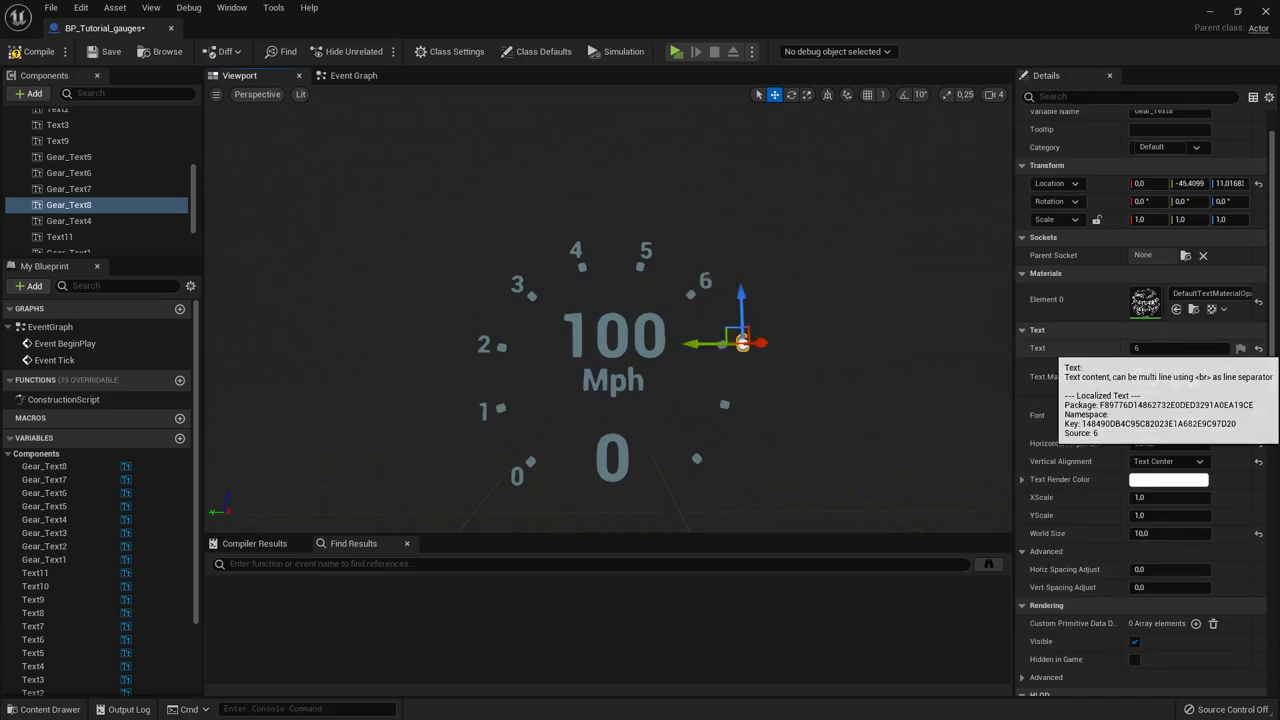
left_click(1133, 350)
type("7")
key("Return")
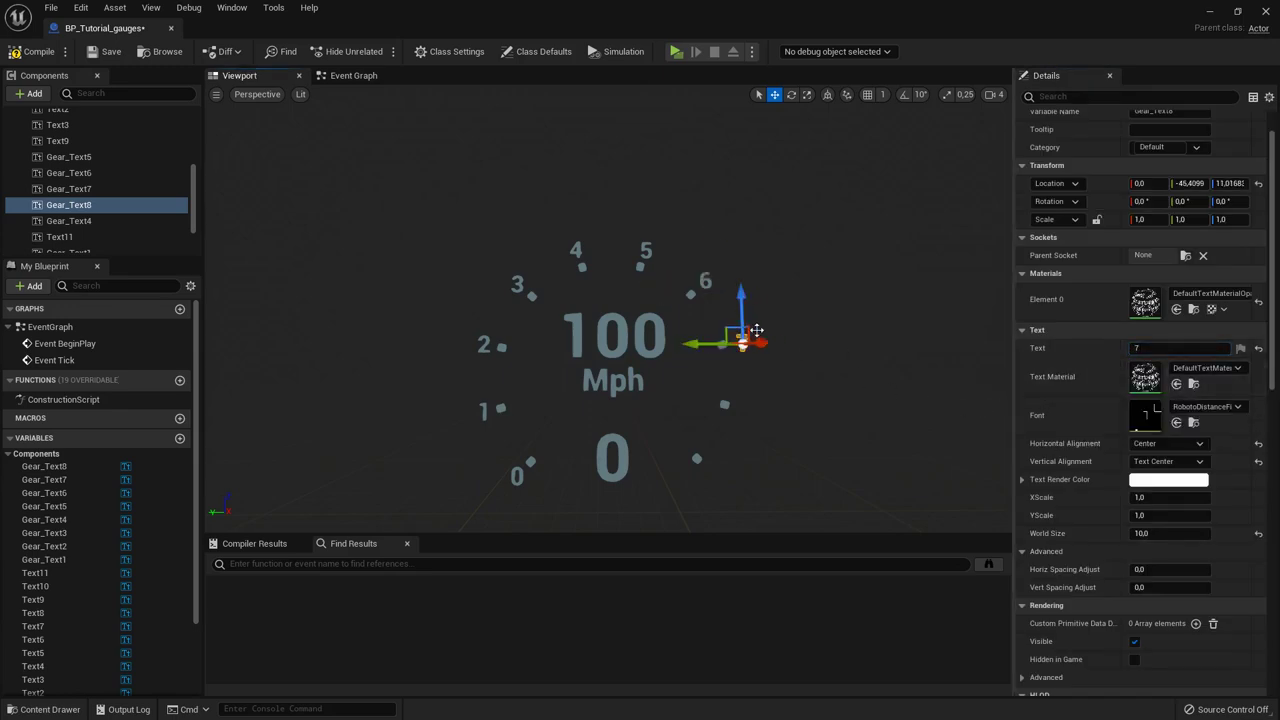
Step: Duplicate the 7 label to the second-lowest right-hand dot and set the copy's text to 8
left_click_drag(730, 334, 731, 403)
key("ctrl+d")
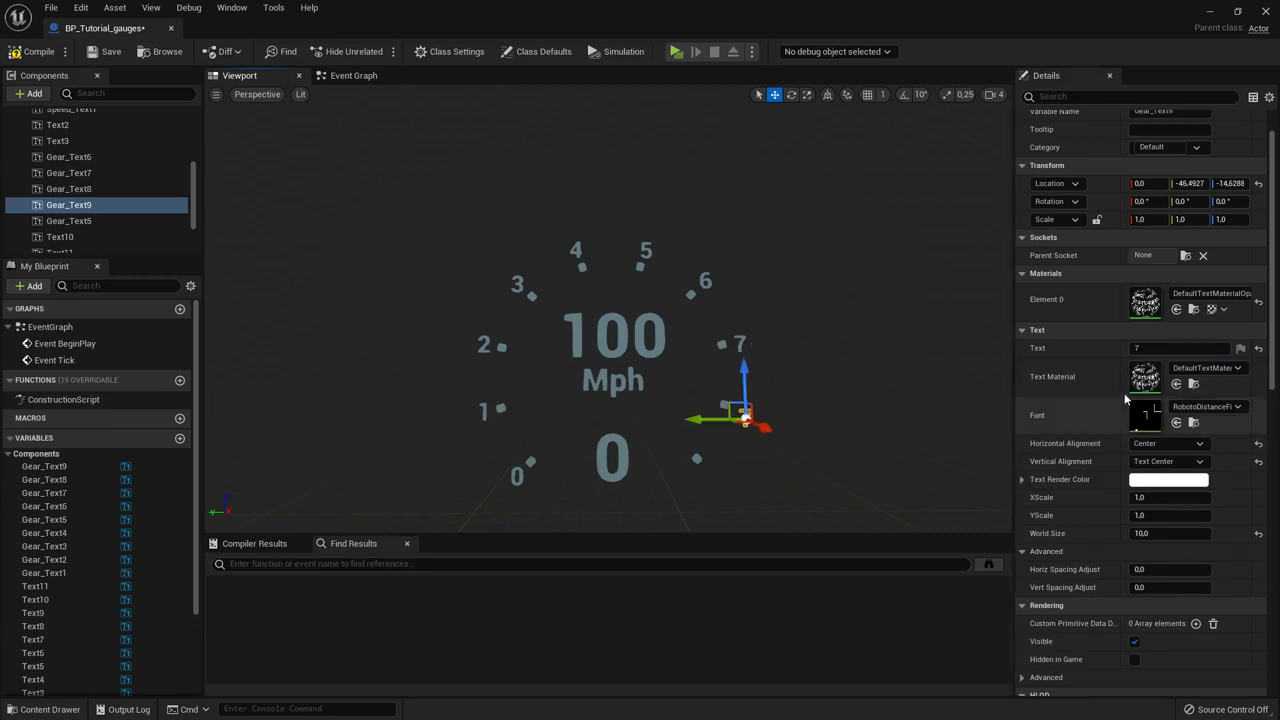
left_click(1133, 349)
type("8")
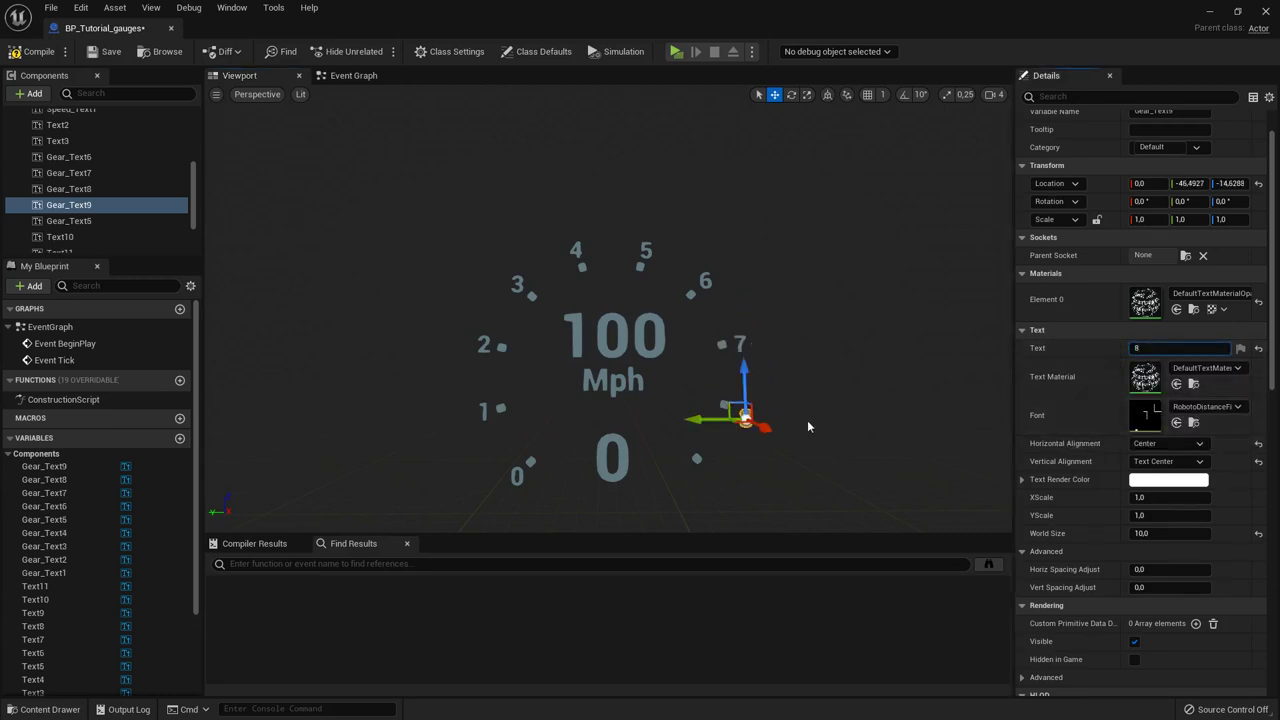
Step: Duplicate the 8 label to the lowest right-hand dot and set the copy's text to 9
left_click_drag(740, 410, 710, 486)
left_click(1143, 347)
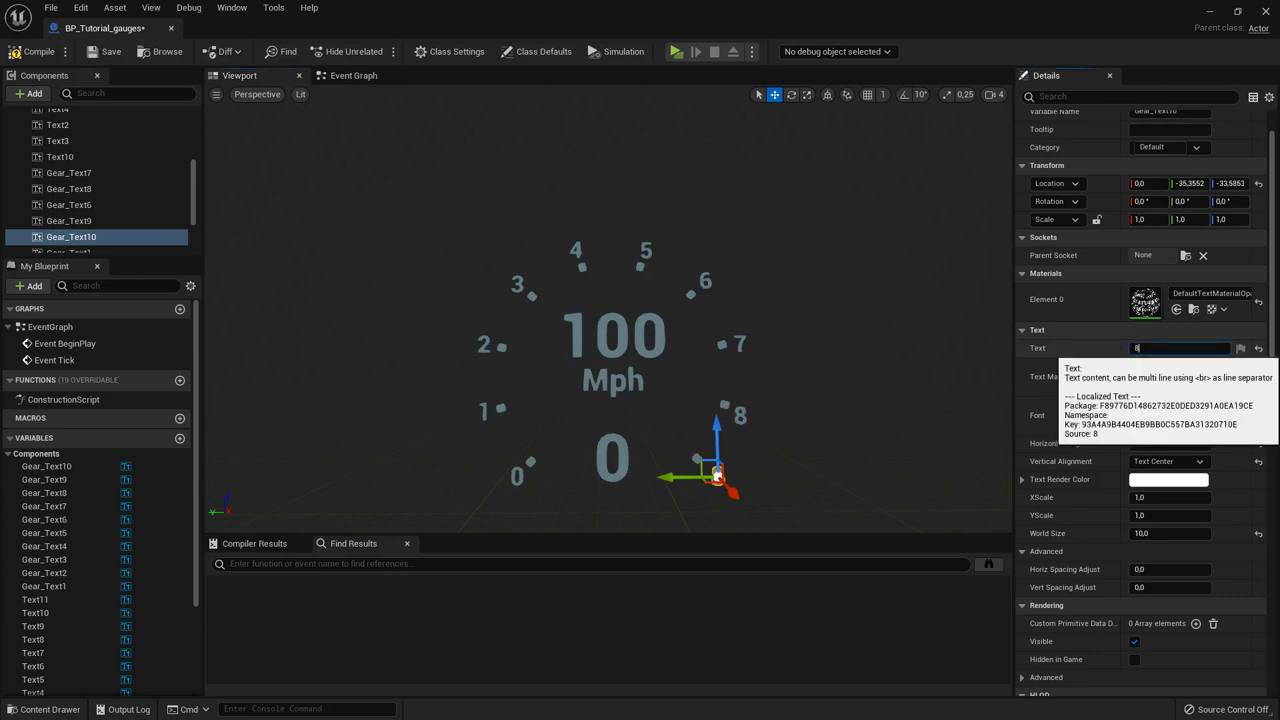
key("BackSpace")
type("9")
left_click(862, 449)
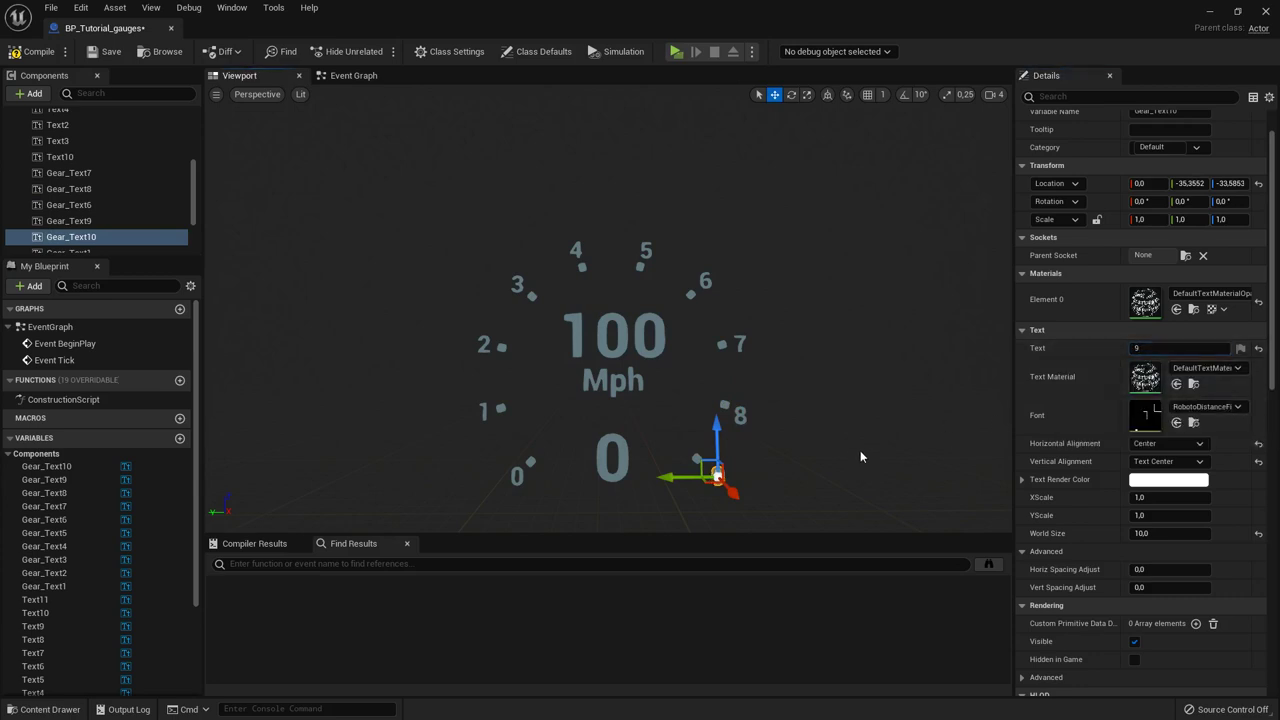
mouse_move(860, 450)
right_mouse_down()
mouse_move(825, 475)
mouse_move(890, 515)
mouse_move(861, 442)
right_mouse_up()
key("w")
key("s")
key("w")
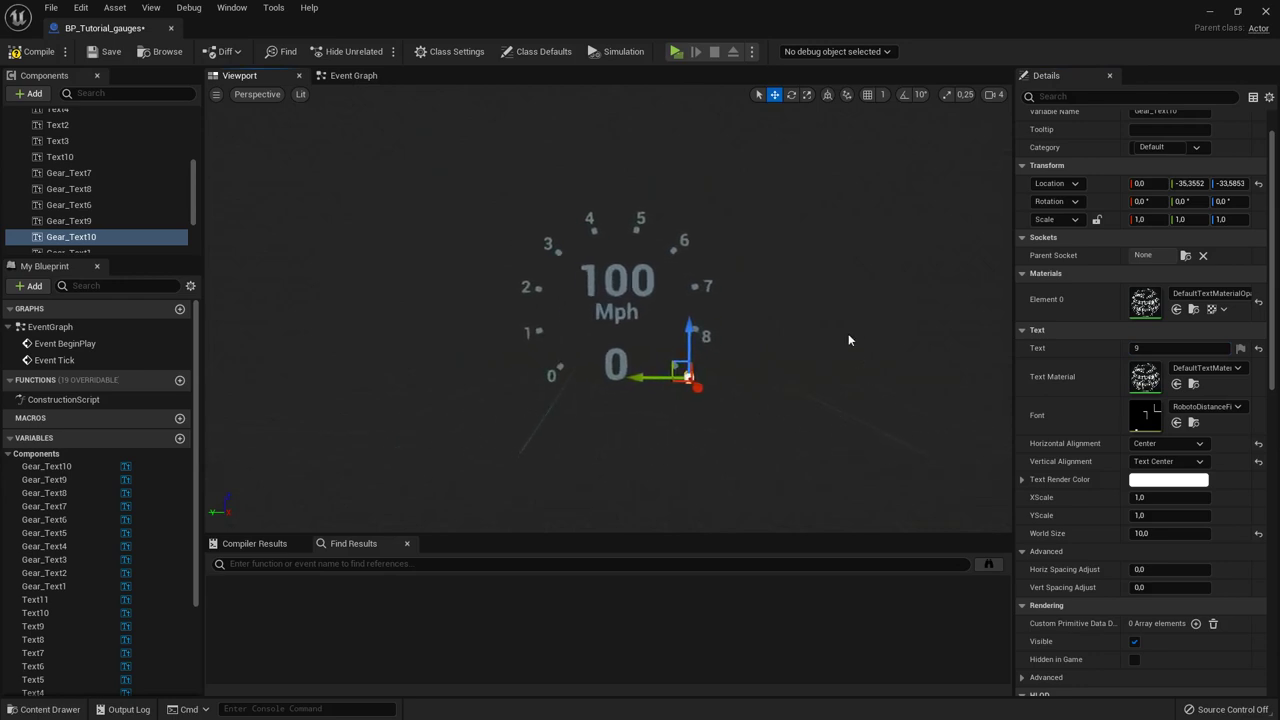
Step: Duplicate the 9 label and place the copy to its right, slightly higher, outside the dot ring
left_click(610, 360)
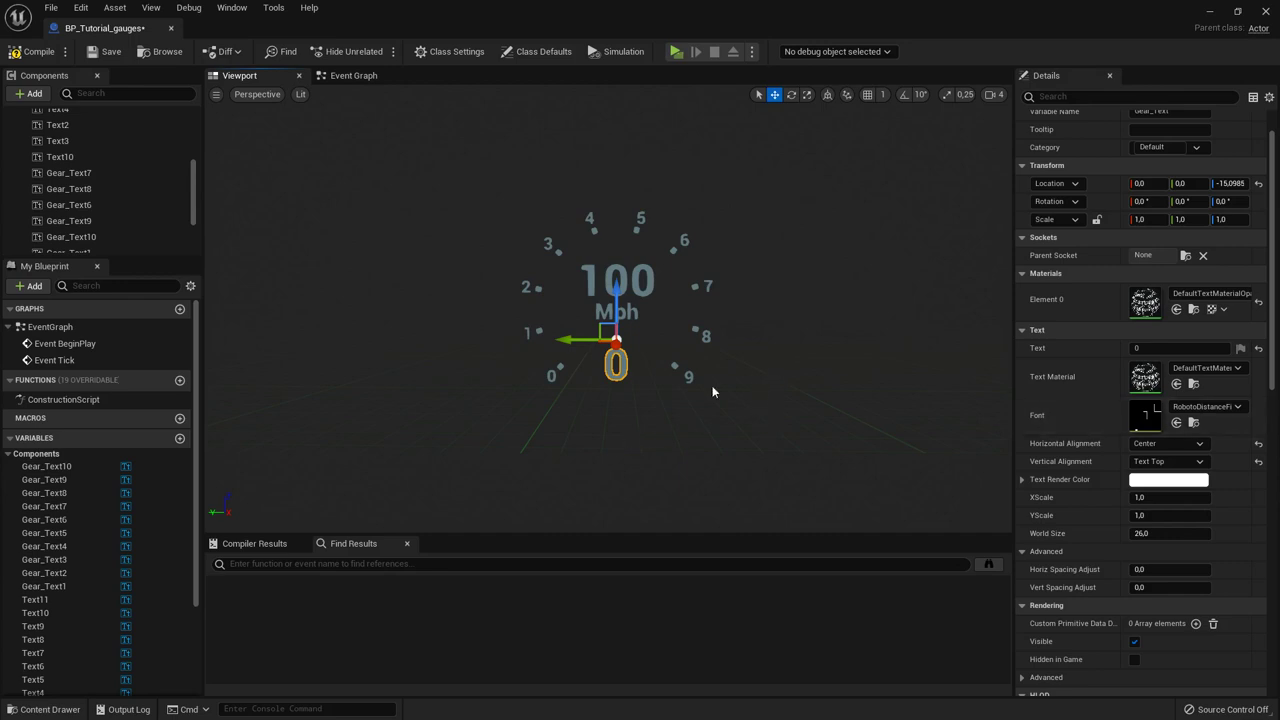
scroll(711, 391, "up", 3)
scroll(830, 322, "down", 3)
scroll(805, 323, "up", 1)
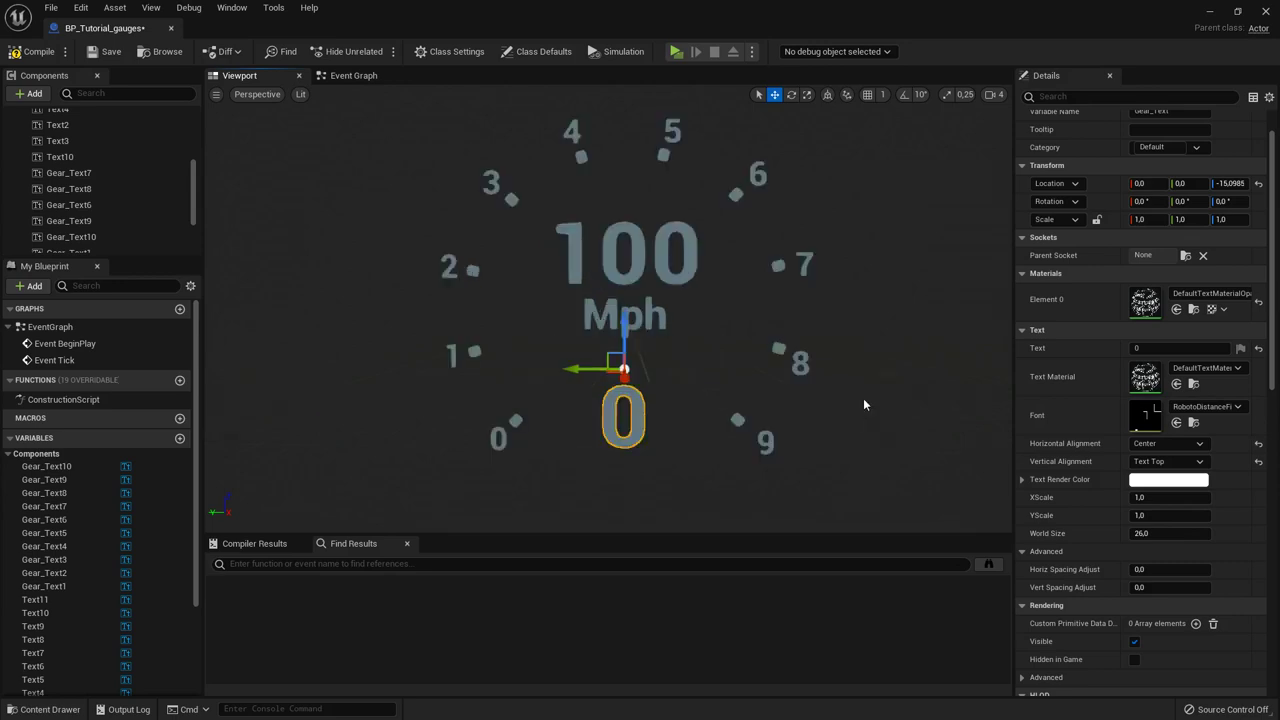
middle_click_drag(863, 398, 823, 374)
left_click(723, 418)
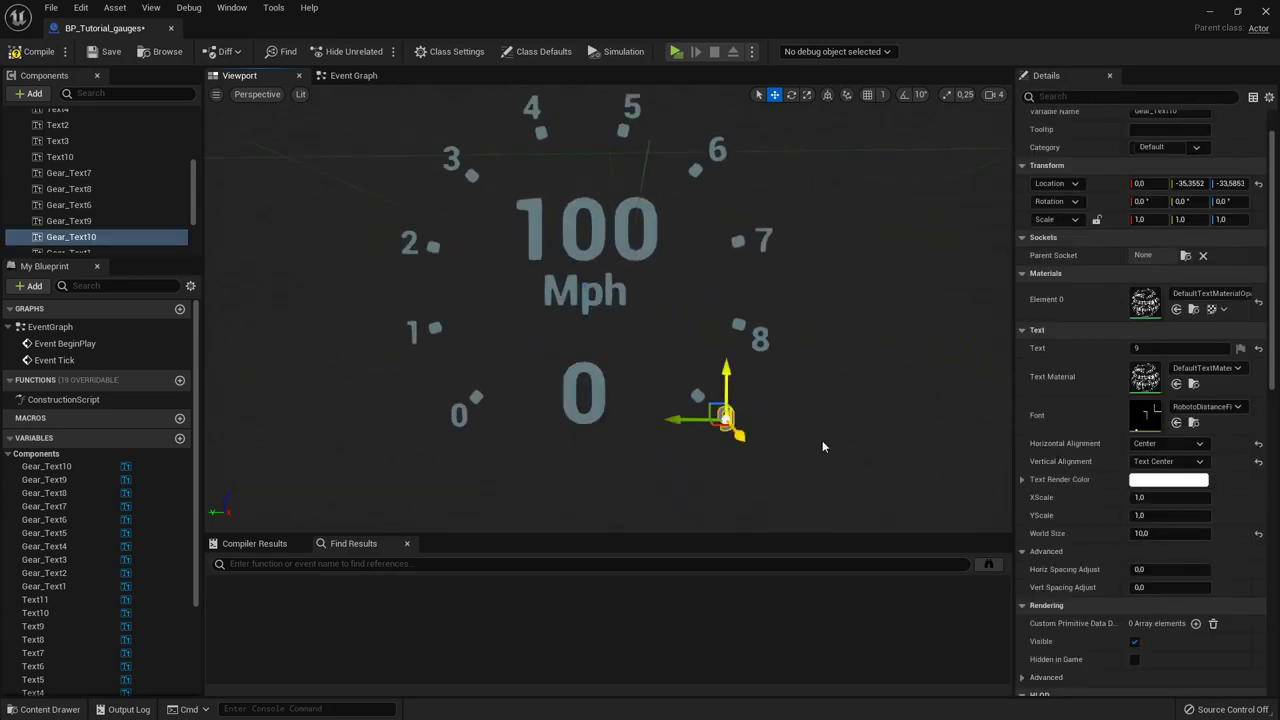
key("ctrl+d")
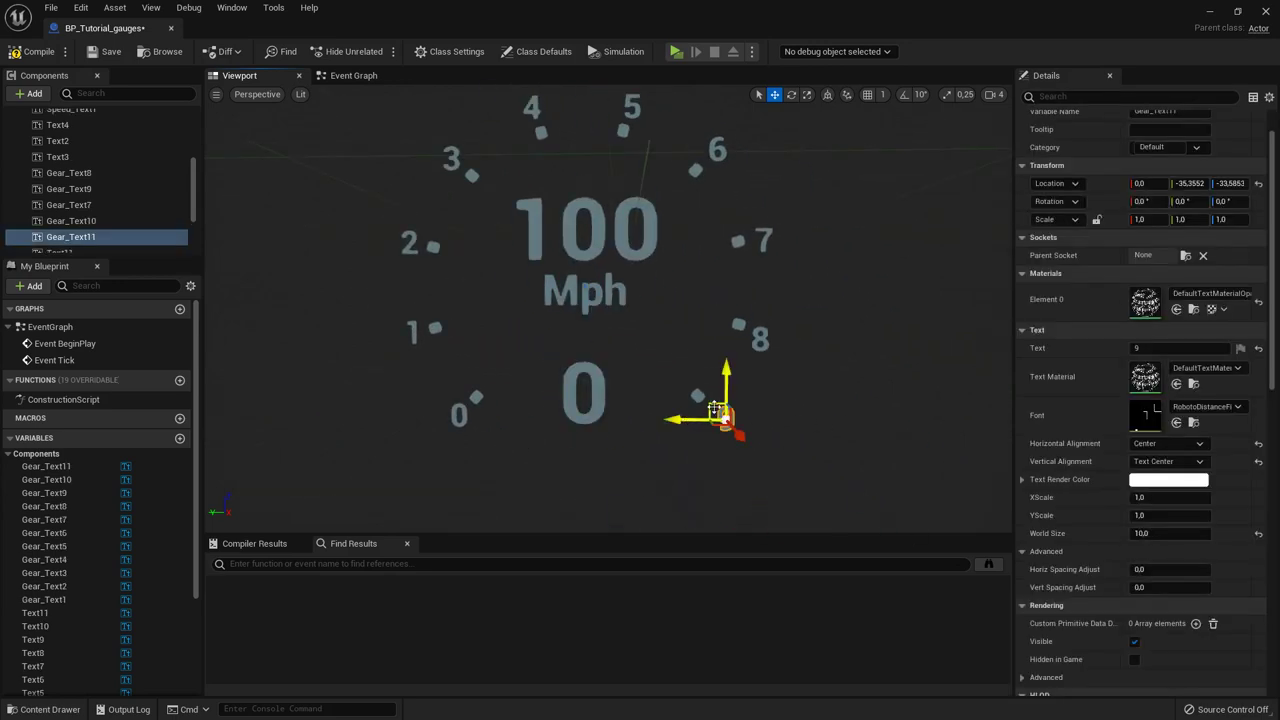
left_click_drag(716, 410, 788, 389)
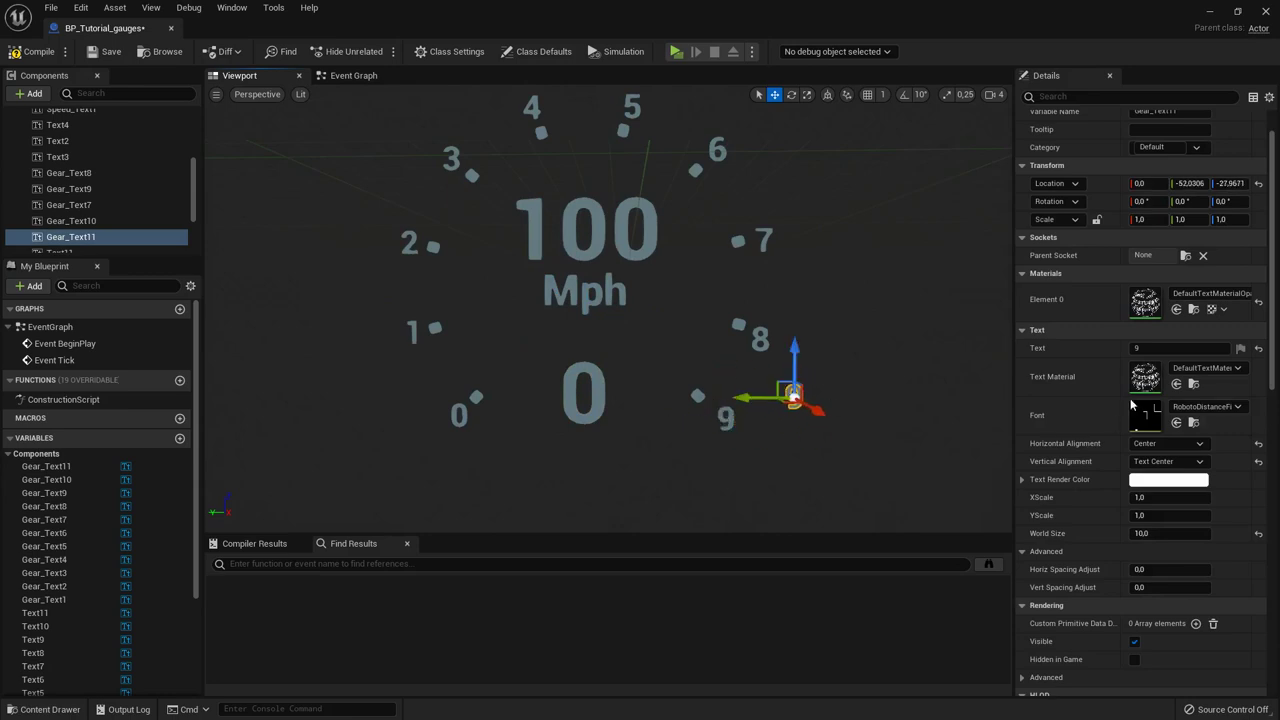
Step: Set the new label's text to "x1000 RPM" and shift it horizontally clear of the 9
left_click(1160, 348)
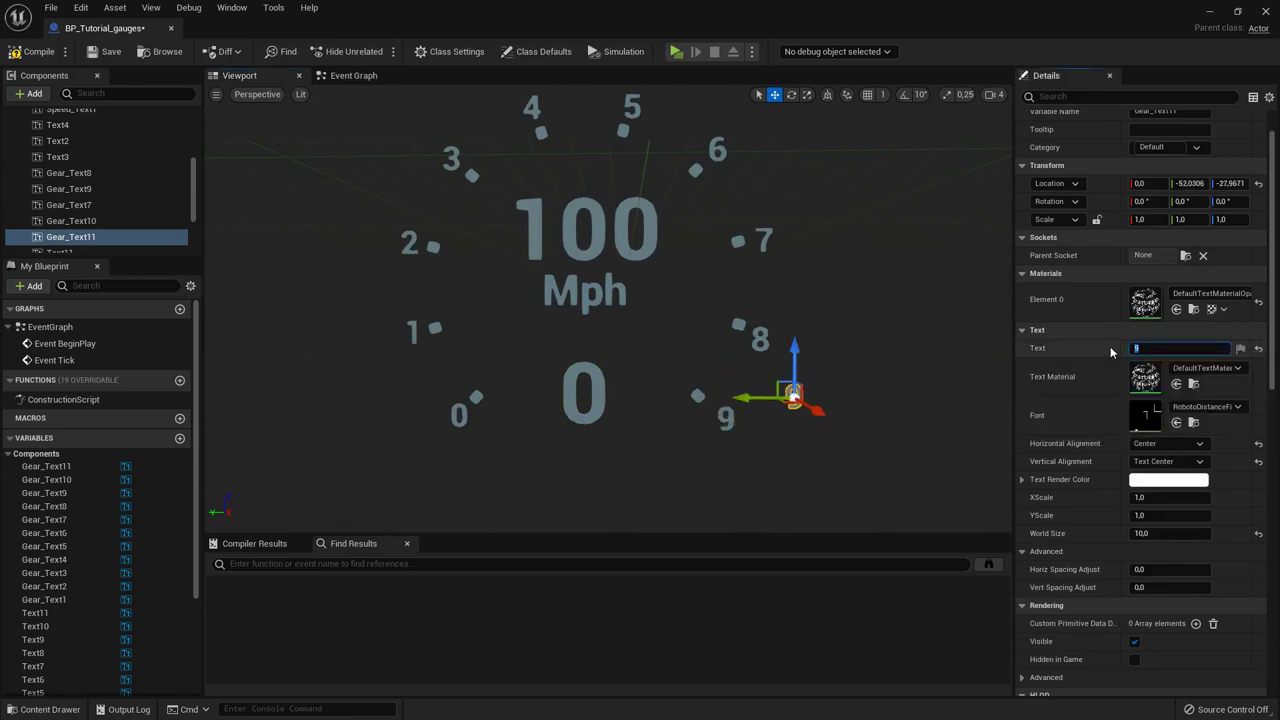
type("x1000 RPM")
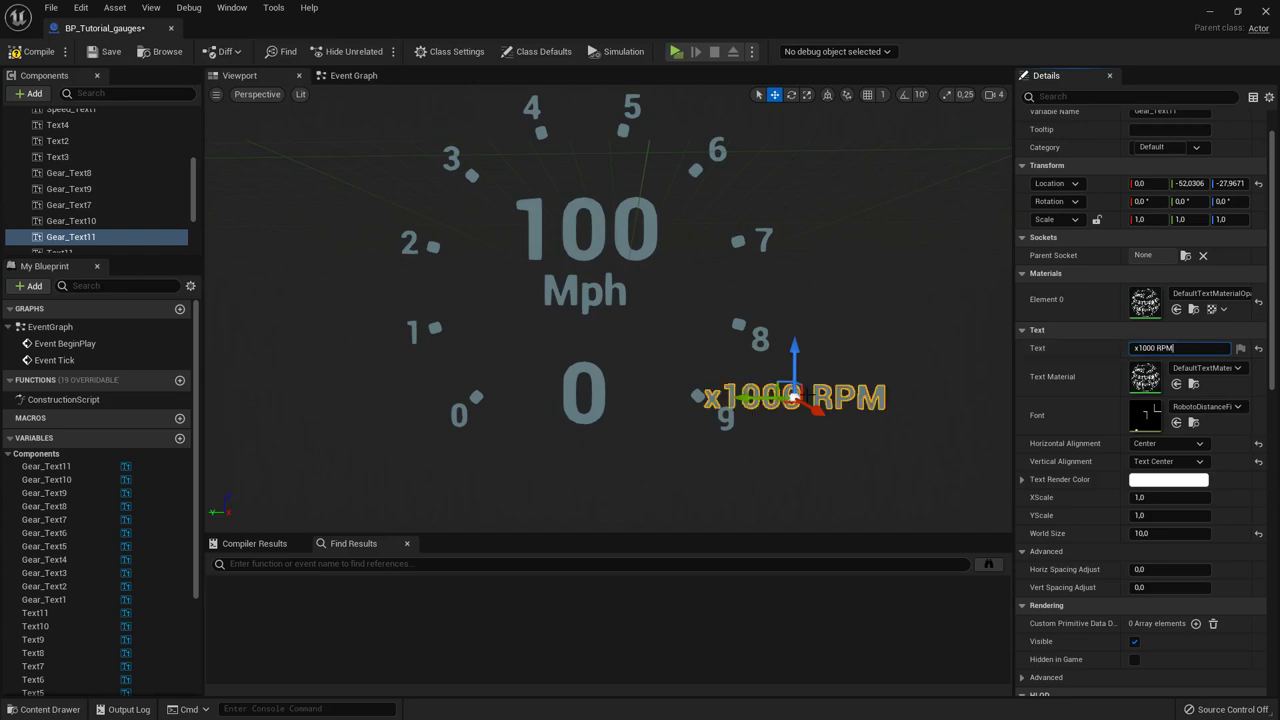
left_click_drag(794, 393, 864, 393)
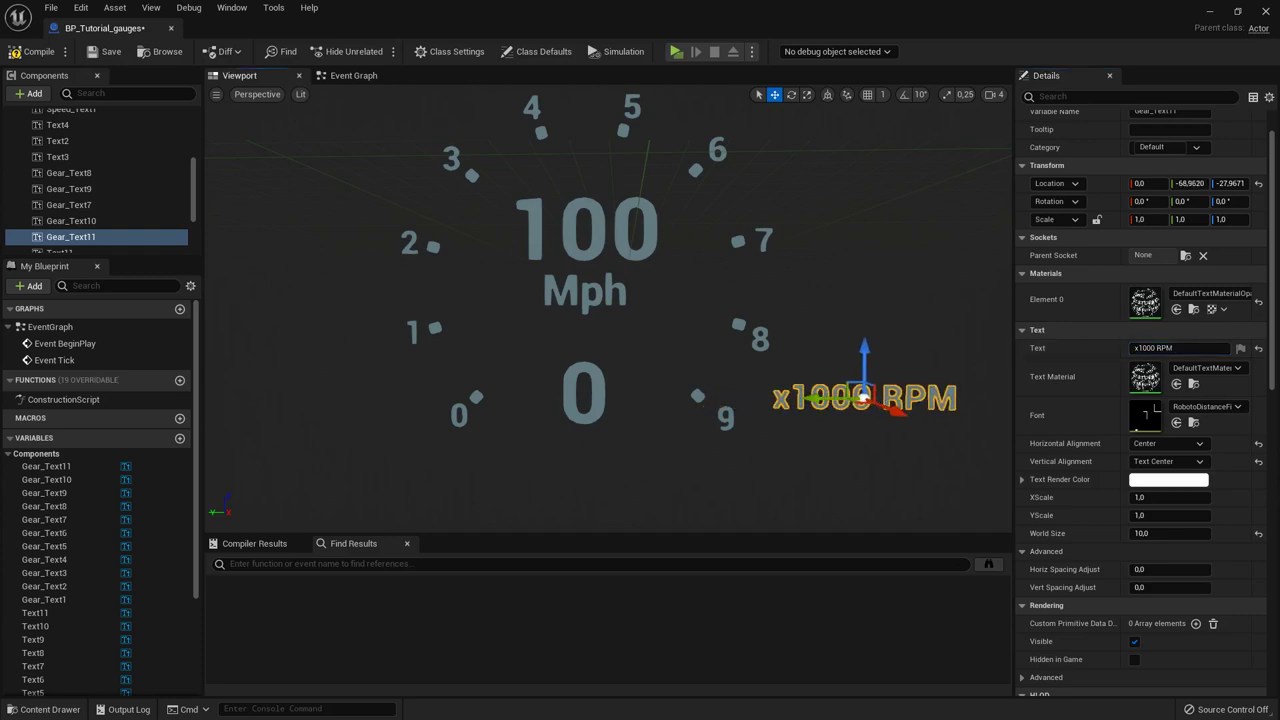
Step: Set the Text Render Color of the 7, 8 and 9 labels and their dots to red with value 0.84375, and compile and save the Blueprint
mouse_move(838, 328)
right_mouse_down()
mouse_move(804, 338)
mouse_move(842, 364)
mouse_move(838, 314)
right_mouse_up()
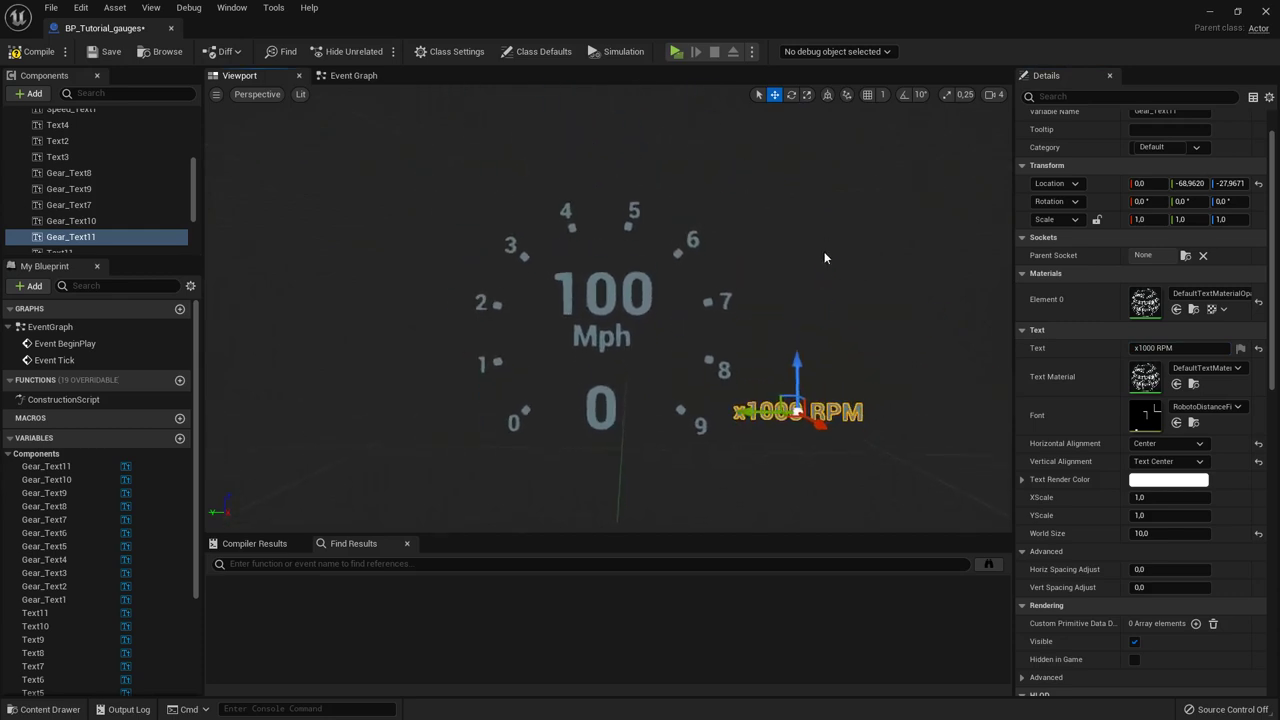
scroll(817, 320, "up", 3)
scroll(743, 340, "down", 3)
left_click(708, 302)
left_click(726, 301, "ctrl")
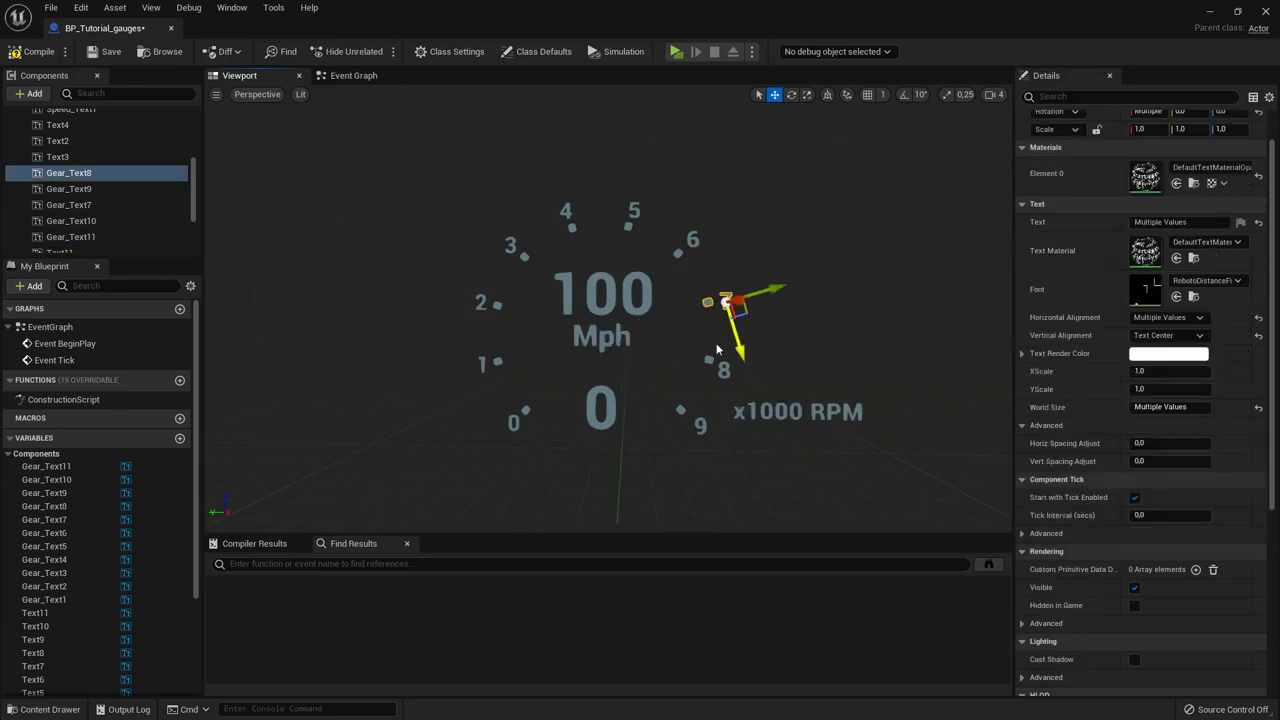
left_click(722, 370, "ctrl")
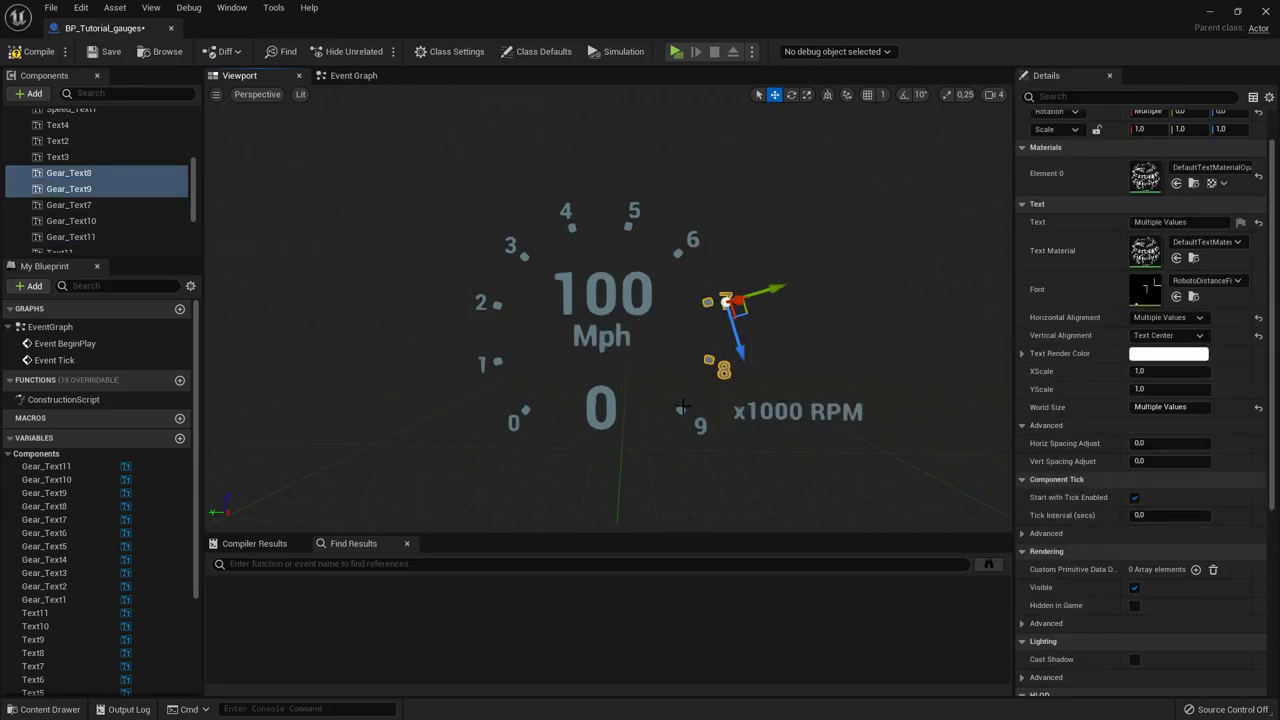
left_click(680, 408, "ctrl")
left_click(700, 424, "ctrl")
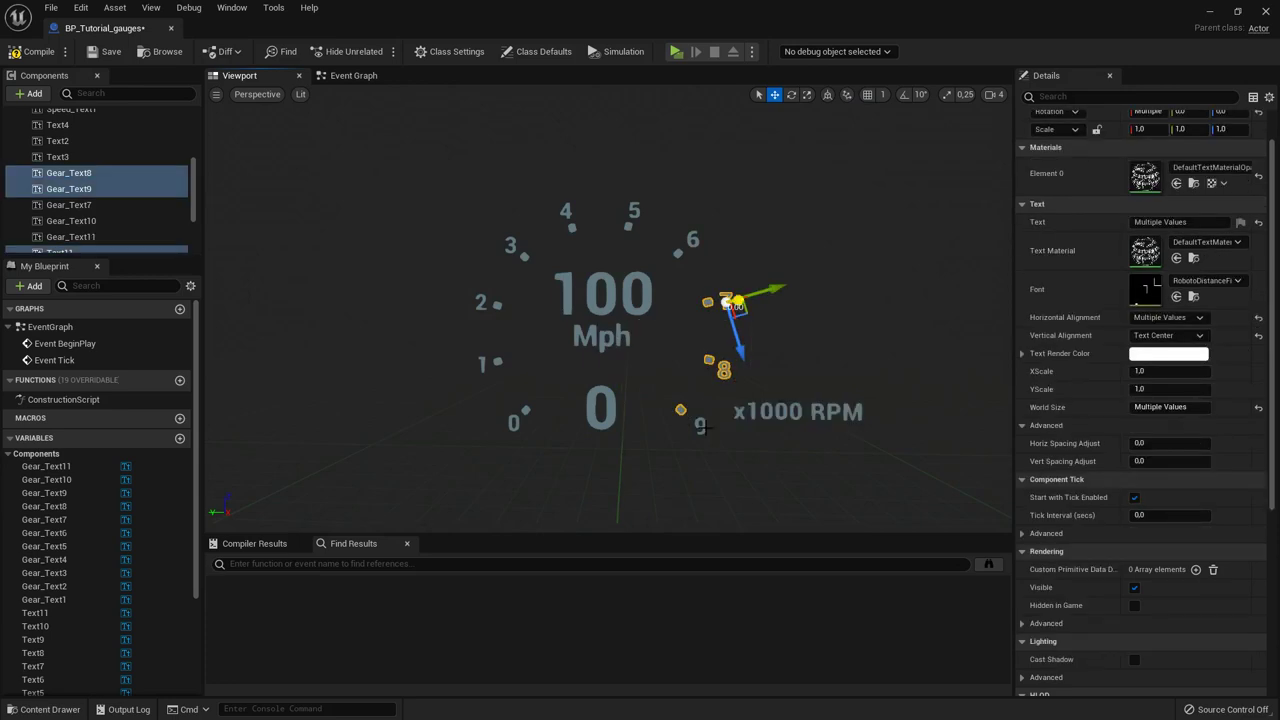
left_click(1167, 354)
left_click(1040, 440)
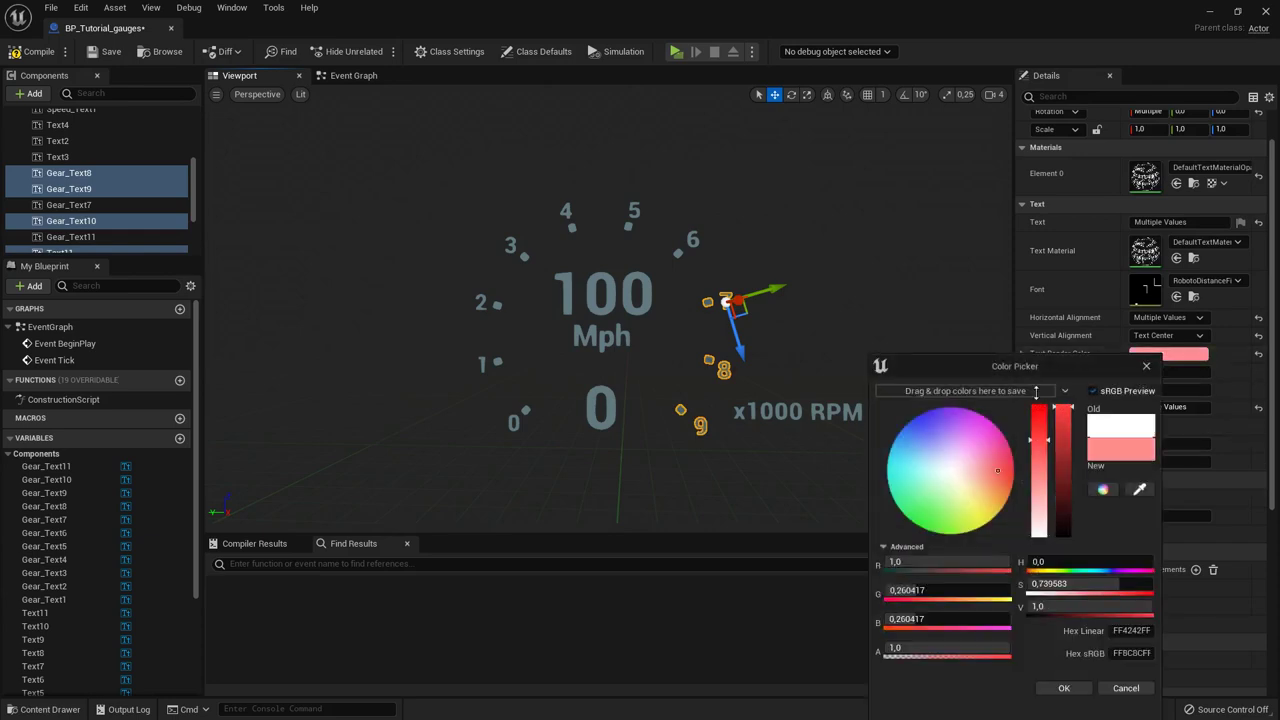
left_click(1040, 408)
left_click(1061, 428)
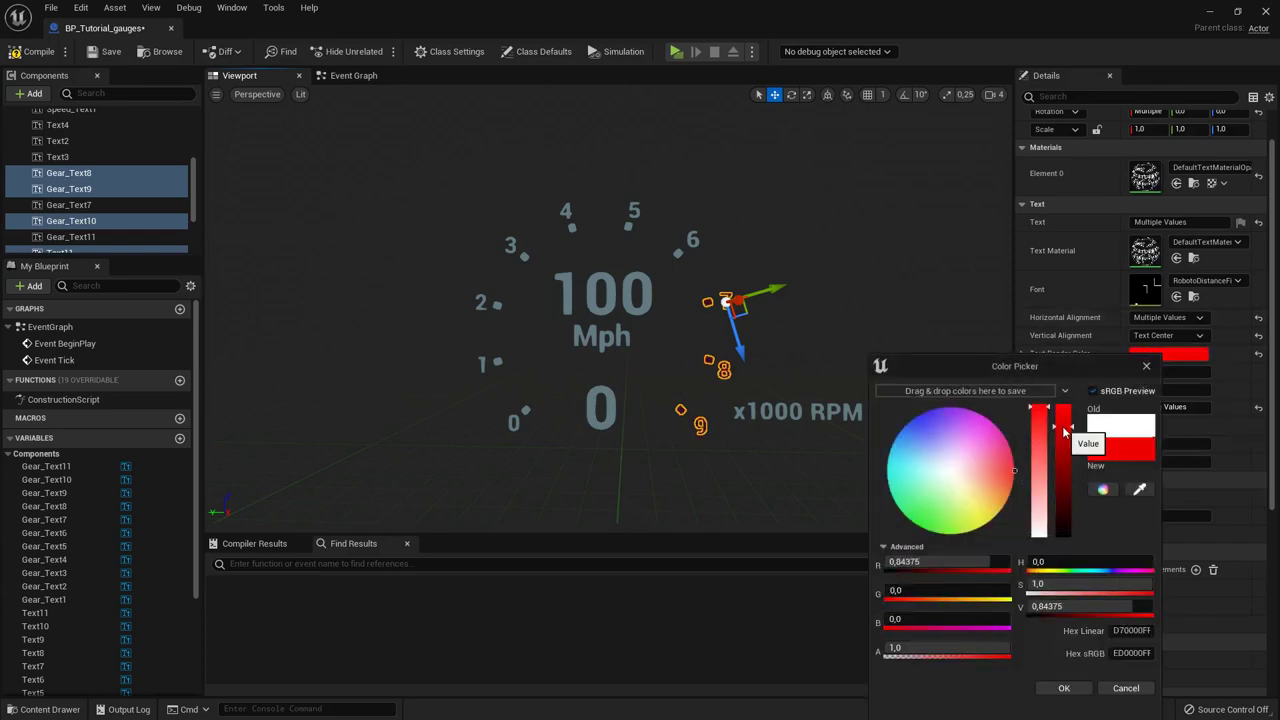
left_click(1064, 688)
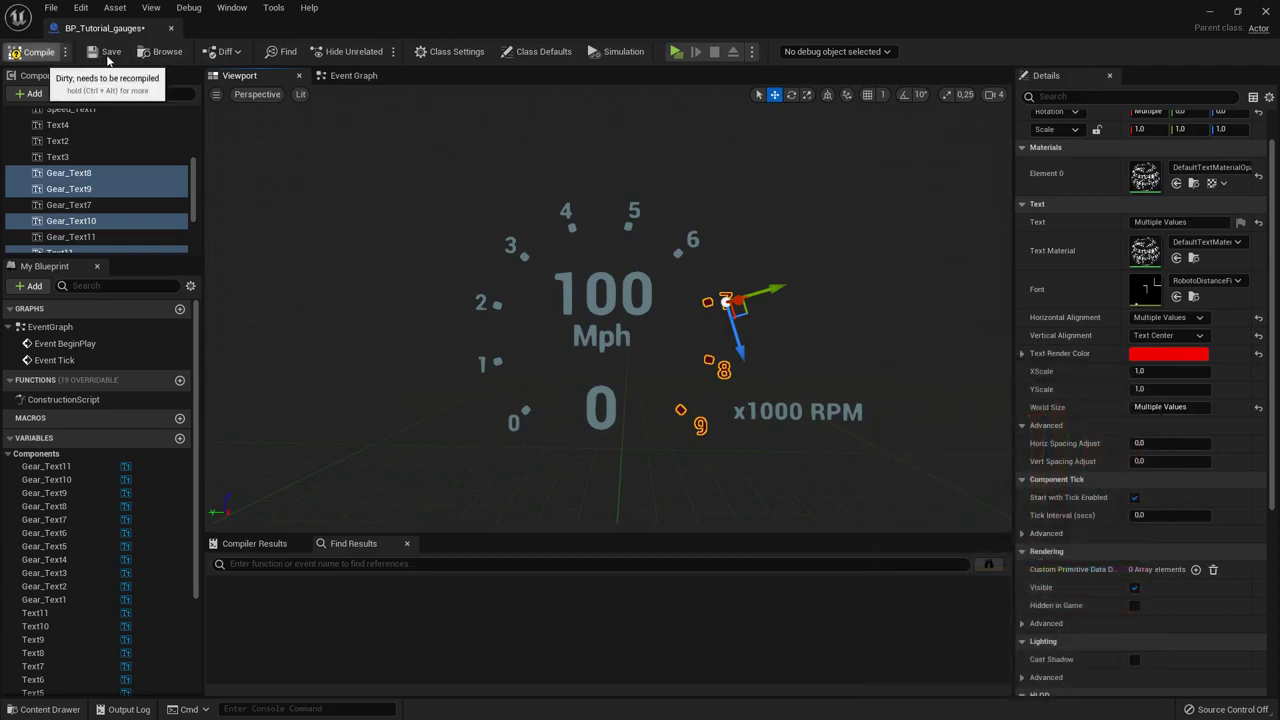
left_click(107, 54)
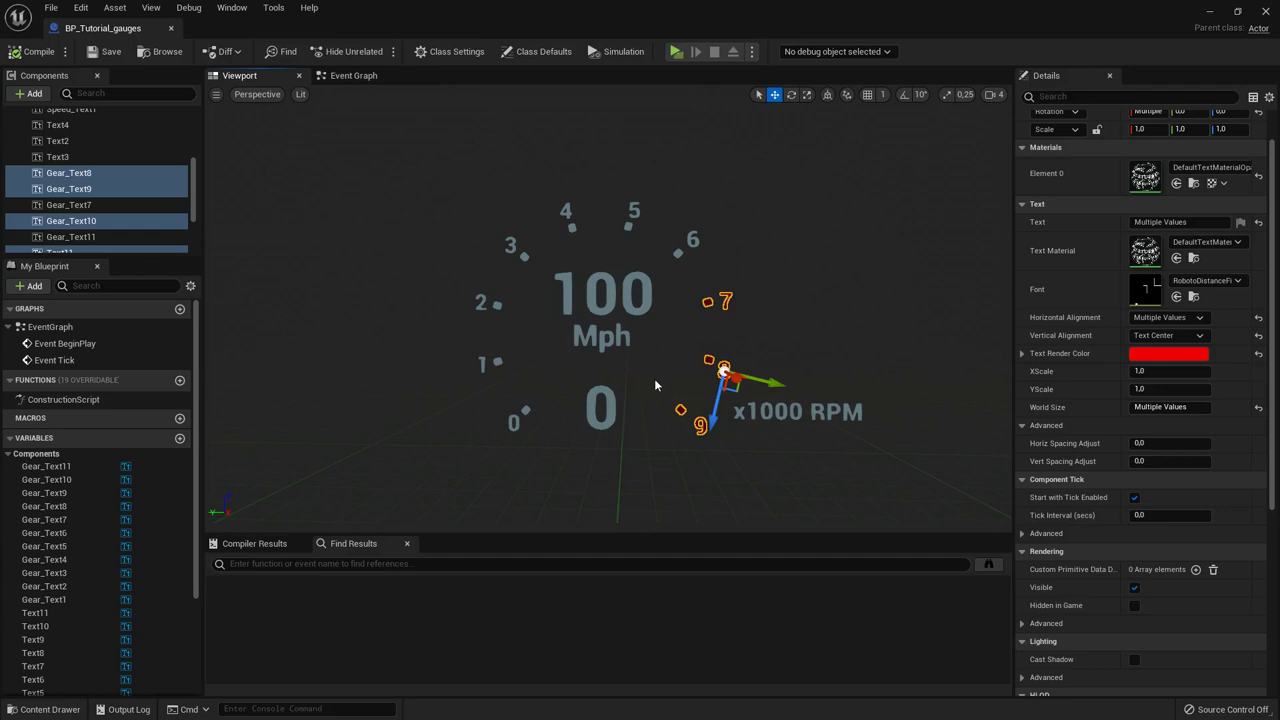
Step: Duplicate the dot beside the 0 label as a pointer inside the ring and set the copy's text to "-"
left_click(614, 398)
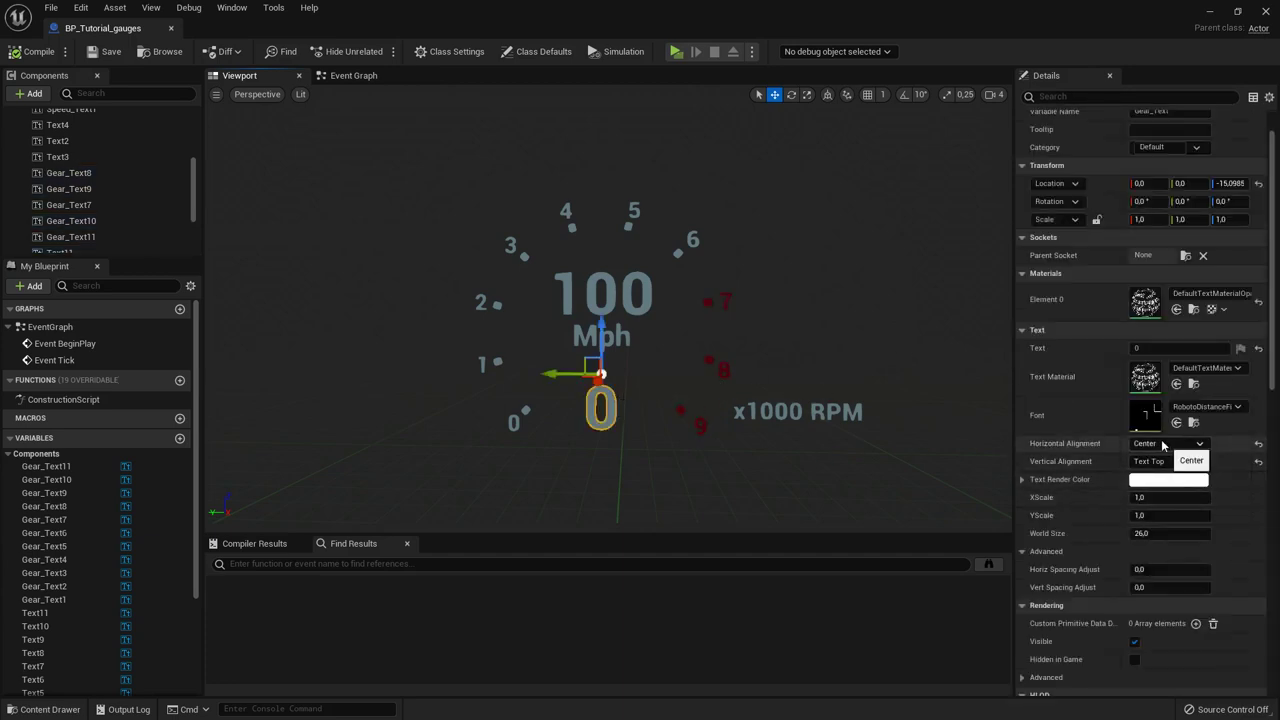
mouse_move(821, 384)
right_mouse_down()
mouse_move(775, 396)
mouse_move(802, 388)
right_mouse_up()
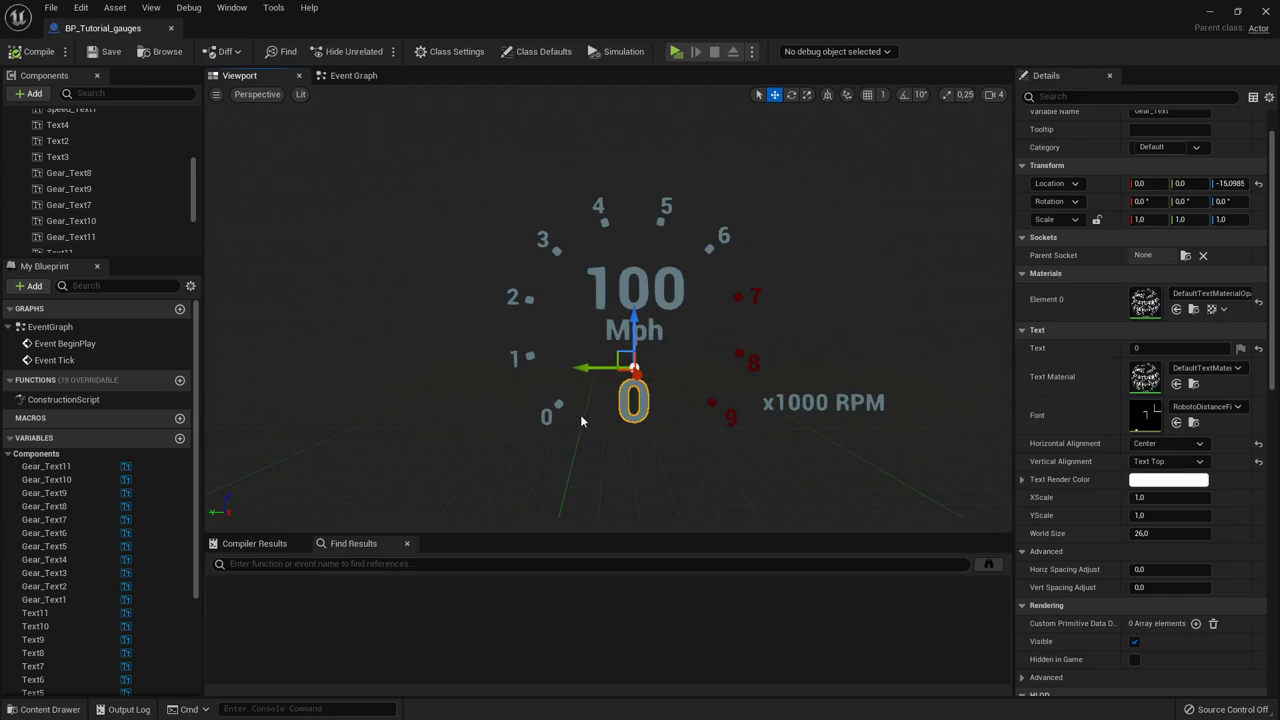
left_click(767, 349)
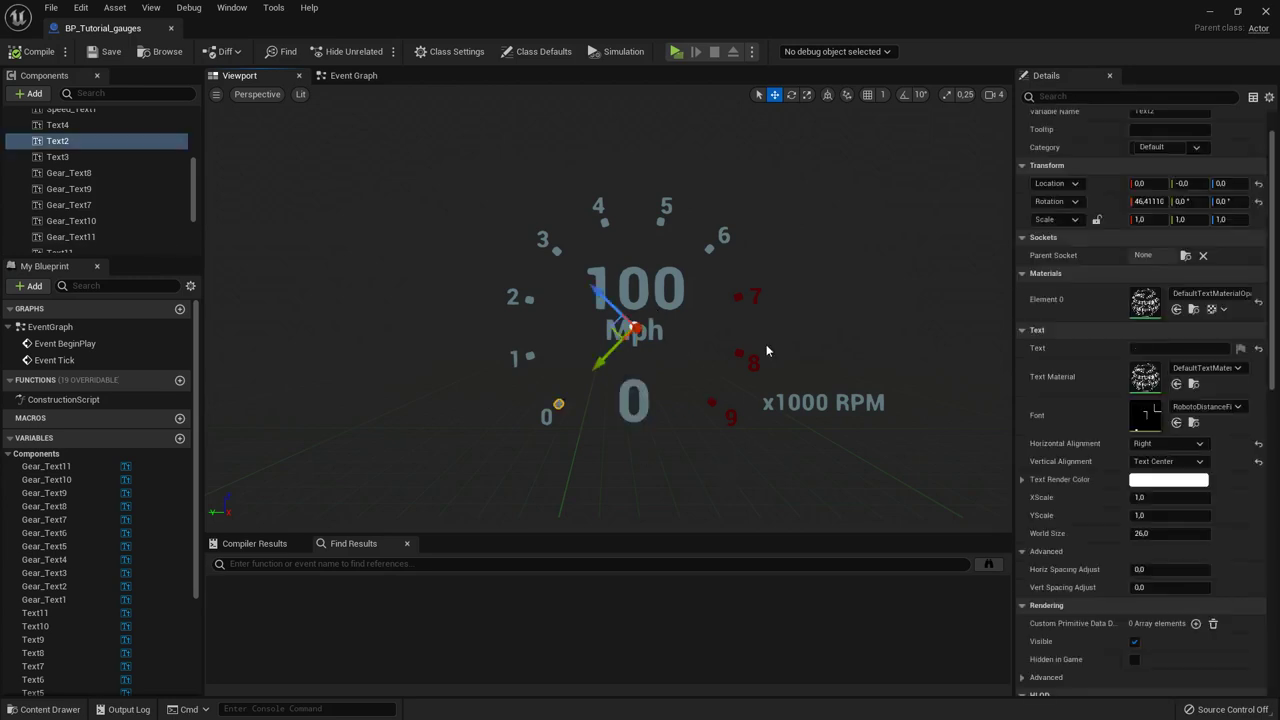
key("ctrl+d")
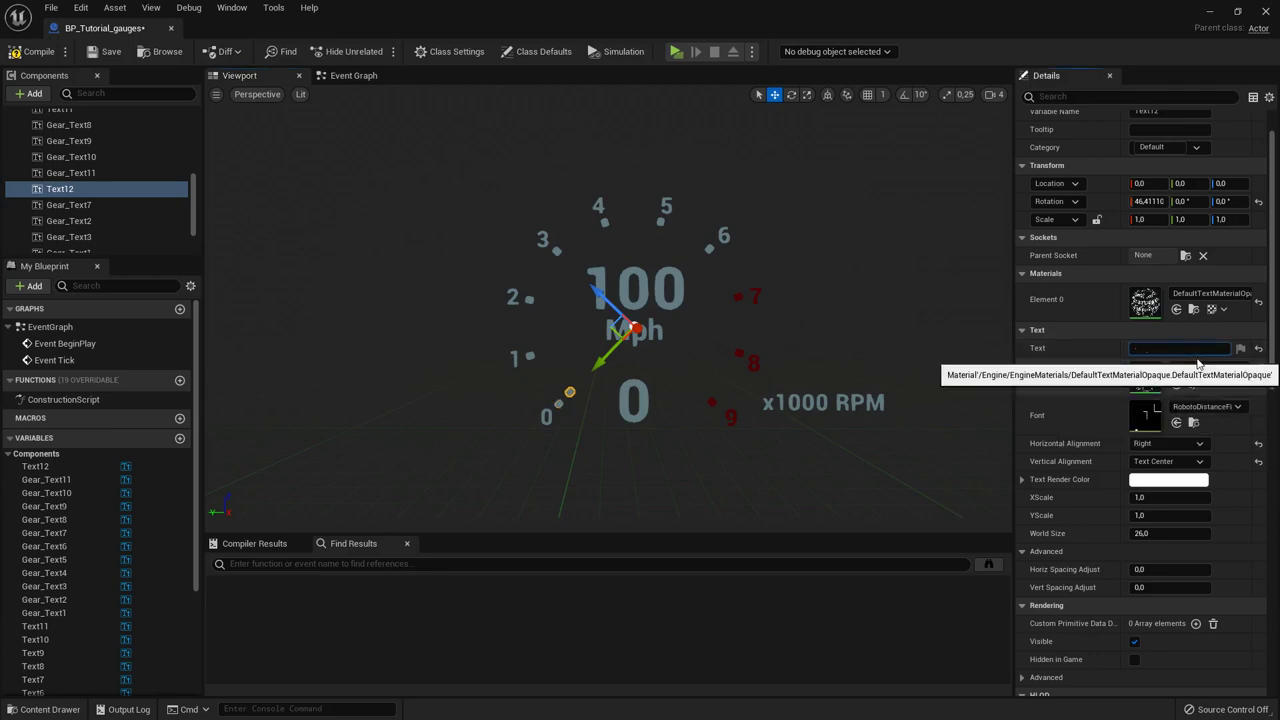
left_click(1165, 349)
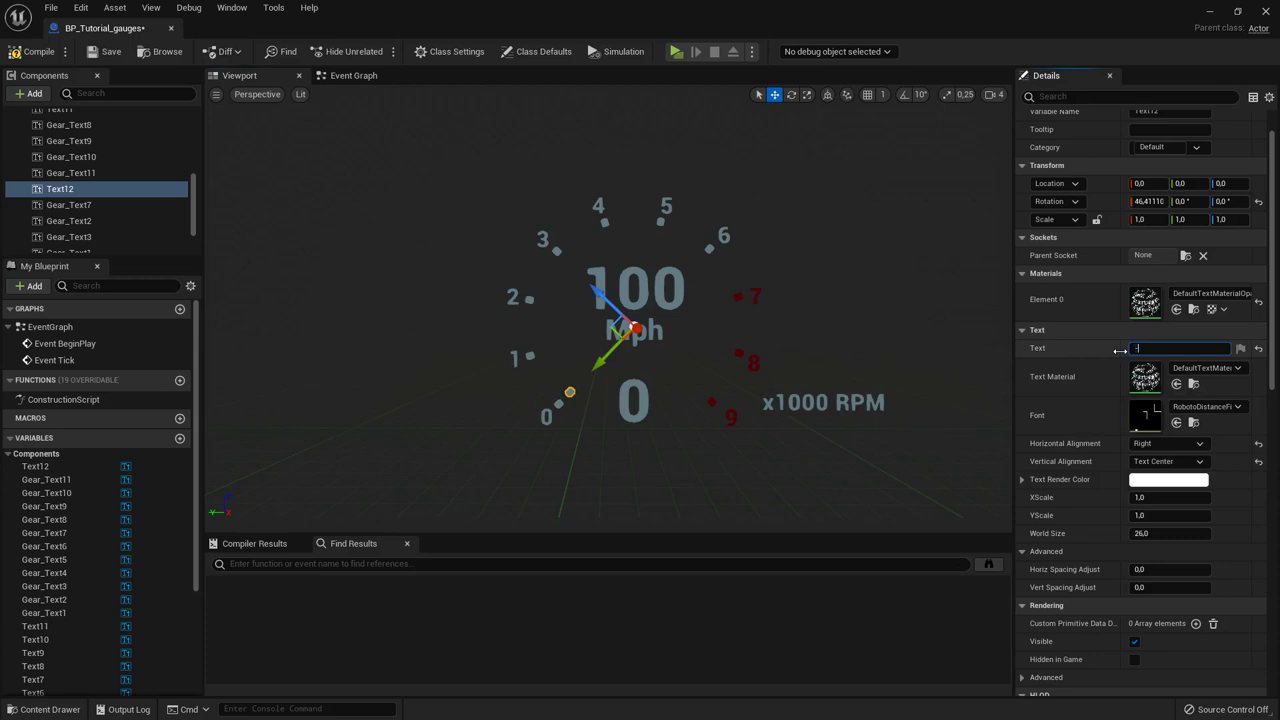
type("-")
scroll(600, 406, "up", 3)
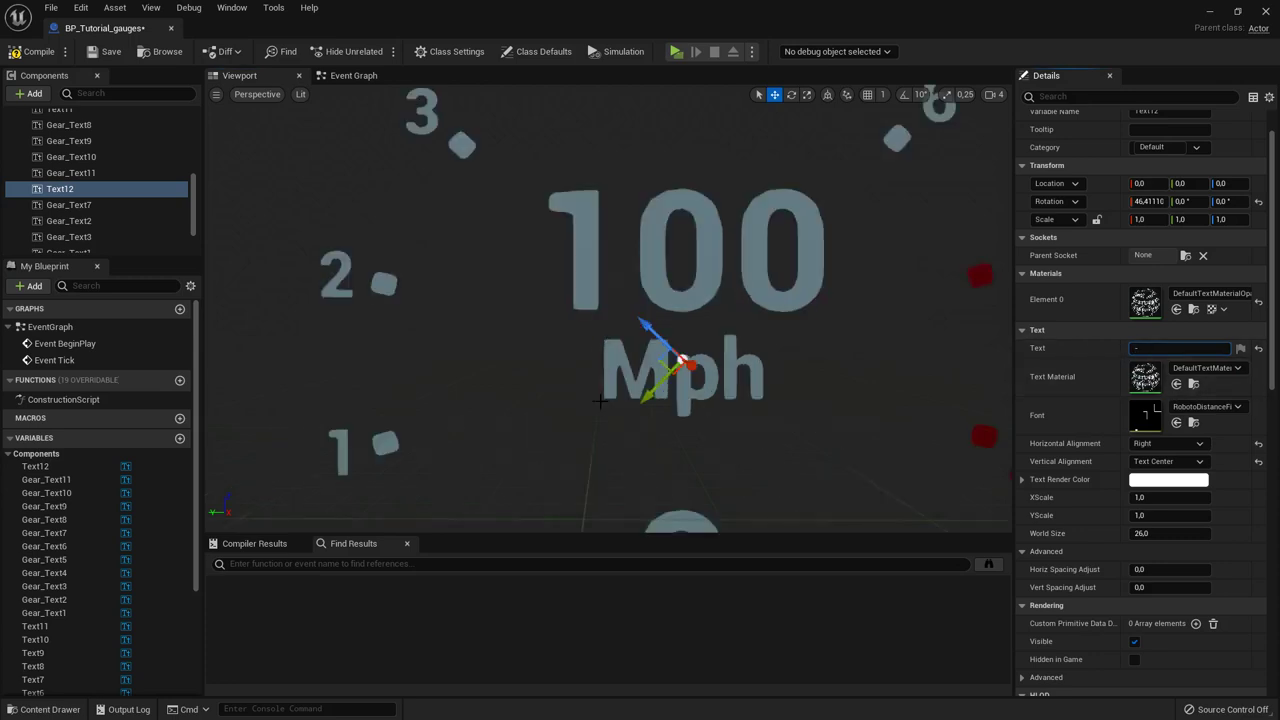
scroll(599, 402, "down", 3)
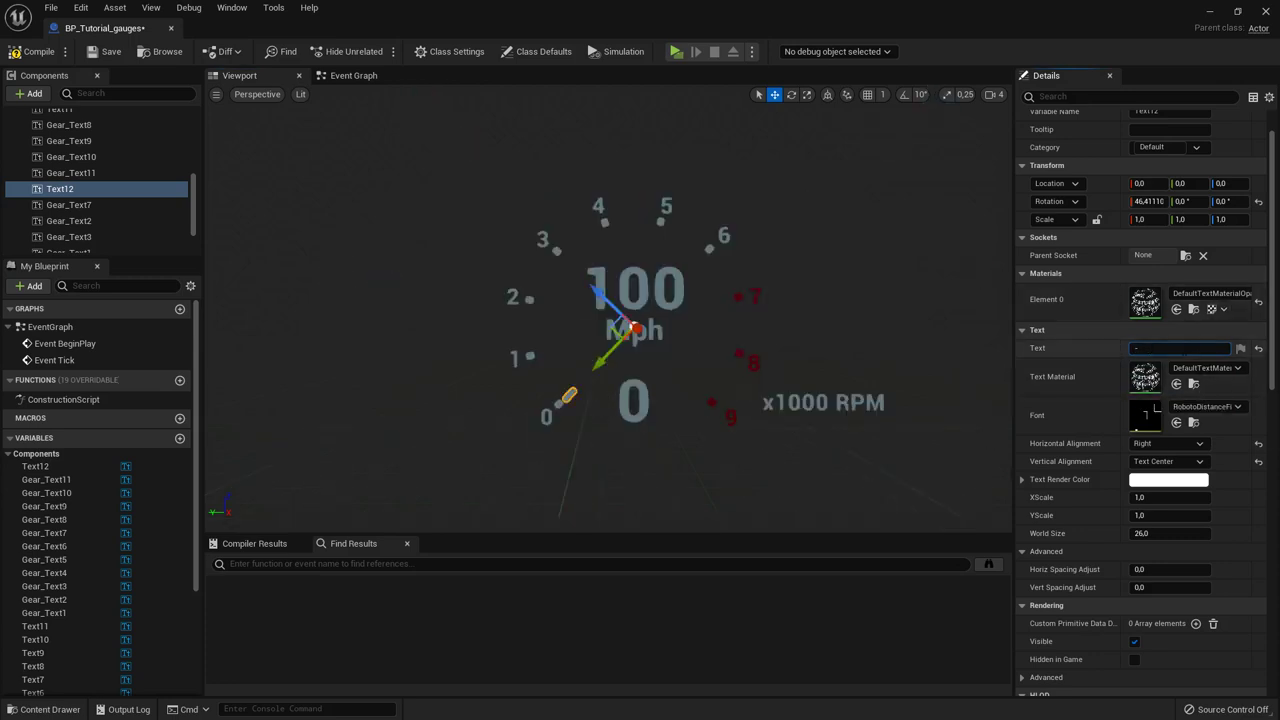
Step: Change the pointer's text to "<" and set its World Size to 5
left_click(1148, 348)
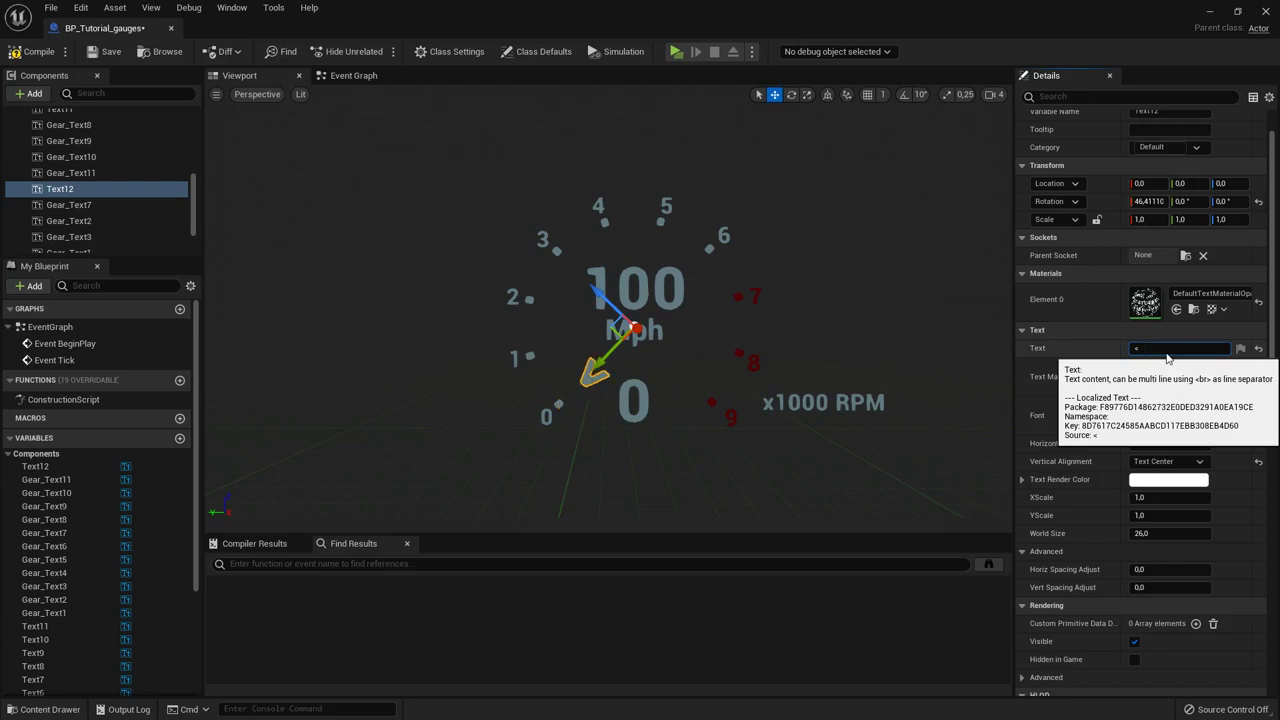
left_click(1150, 534)
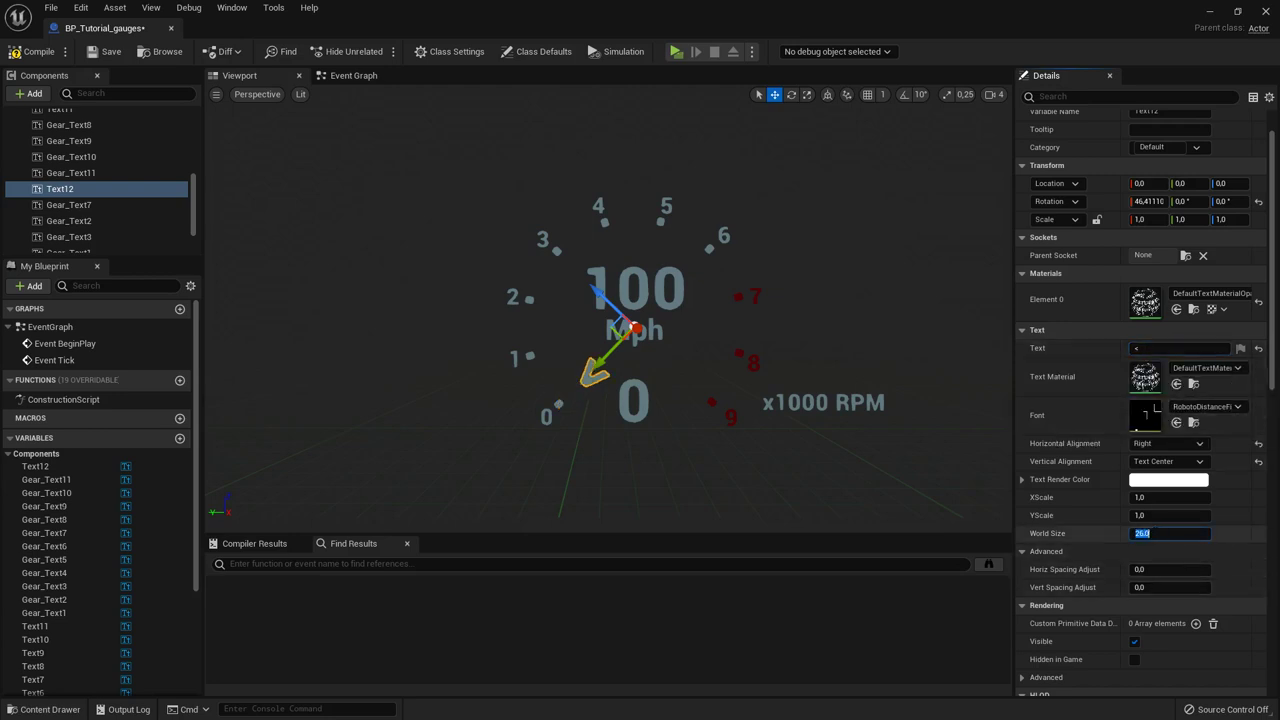
type("5")
key("Return")
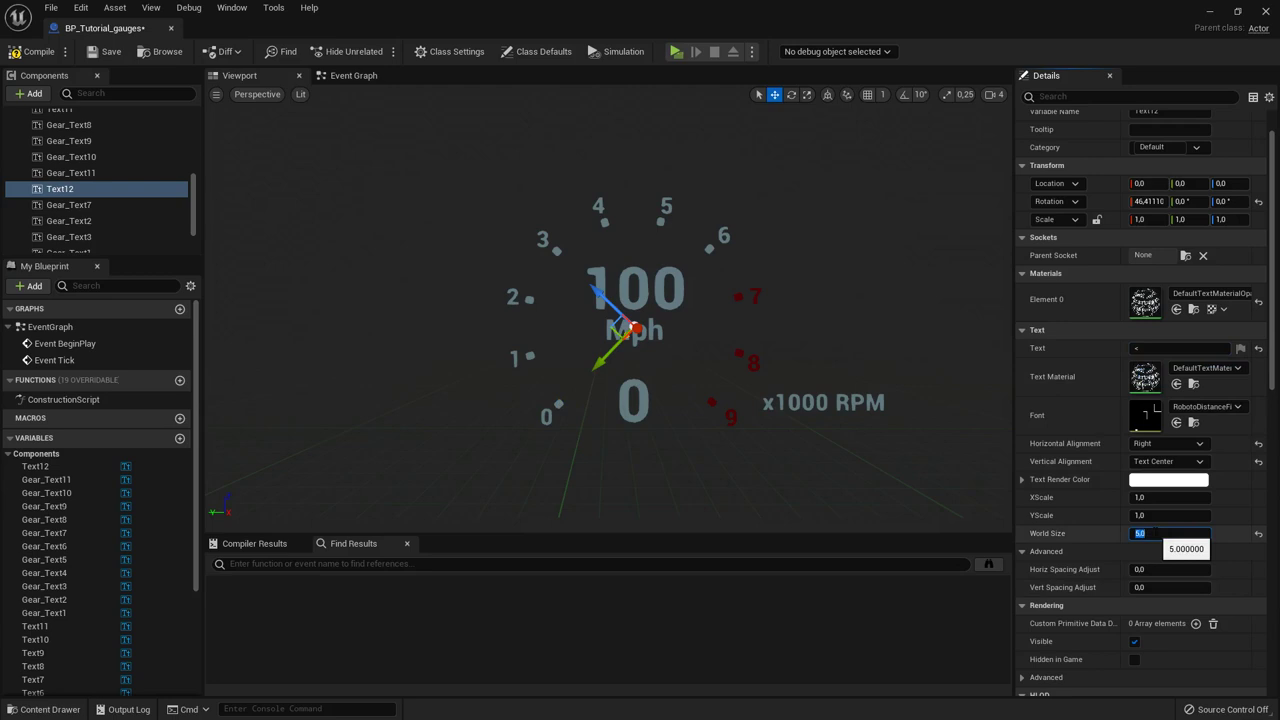
Step: Set the pointer's World Size to 10 and pad its text with trailing spaces to place it just inside the 0 dot
left_click(1180, 349)
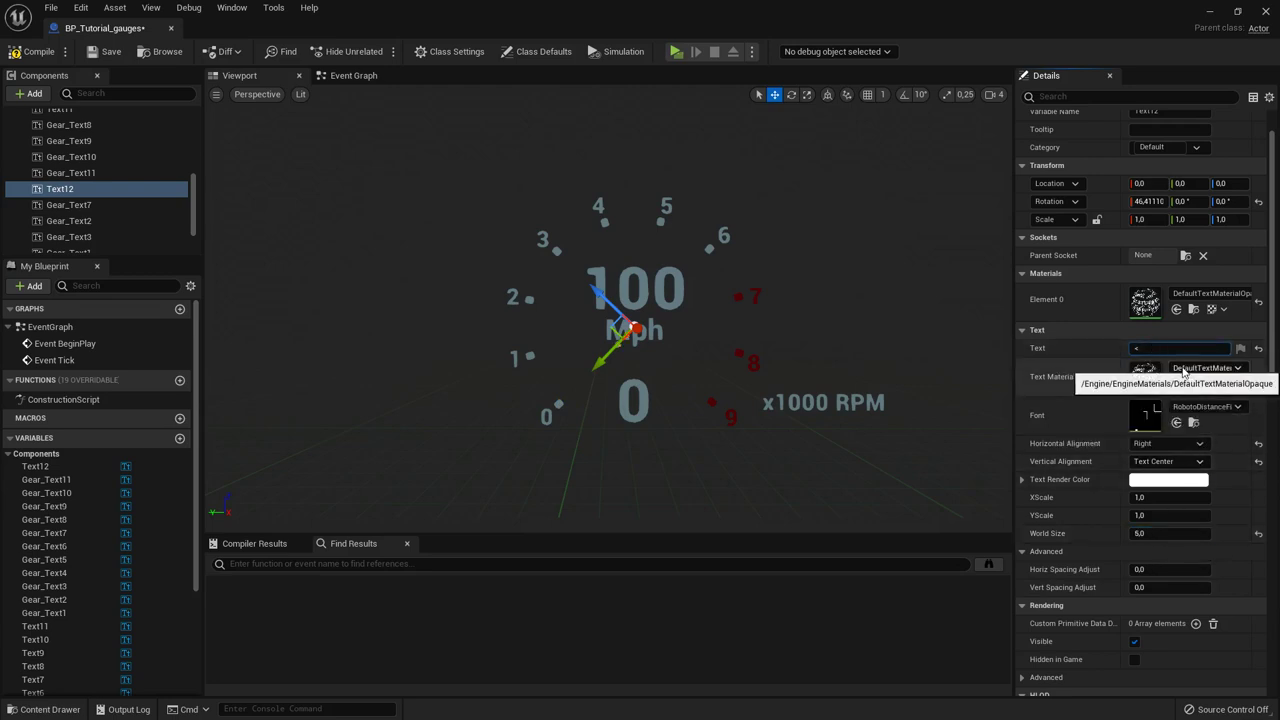
left_click(1163, 535)
type("10")
key("Return")
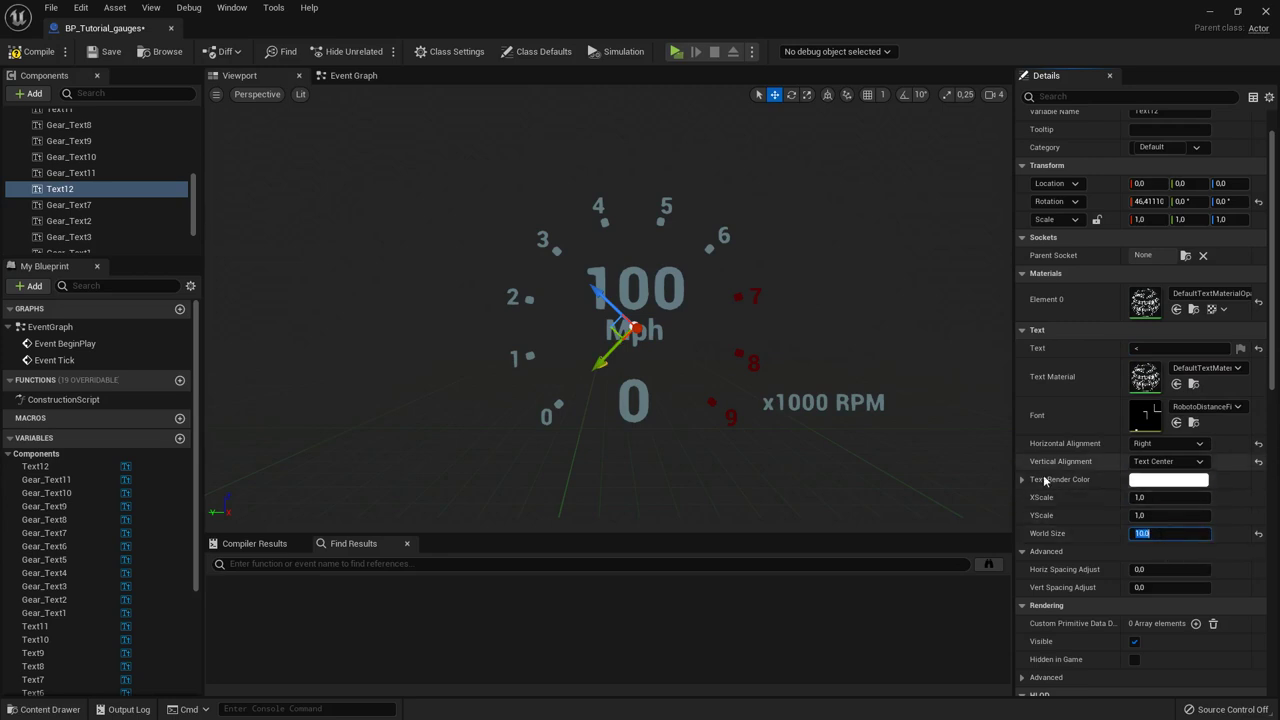
left_click(1181, 353)
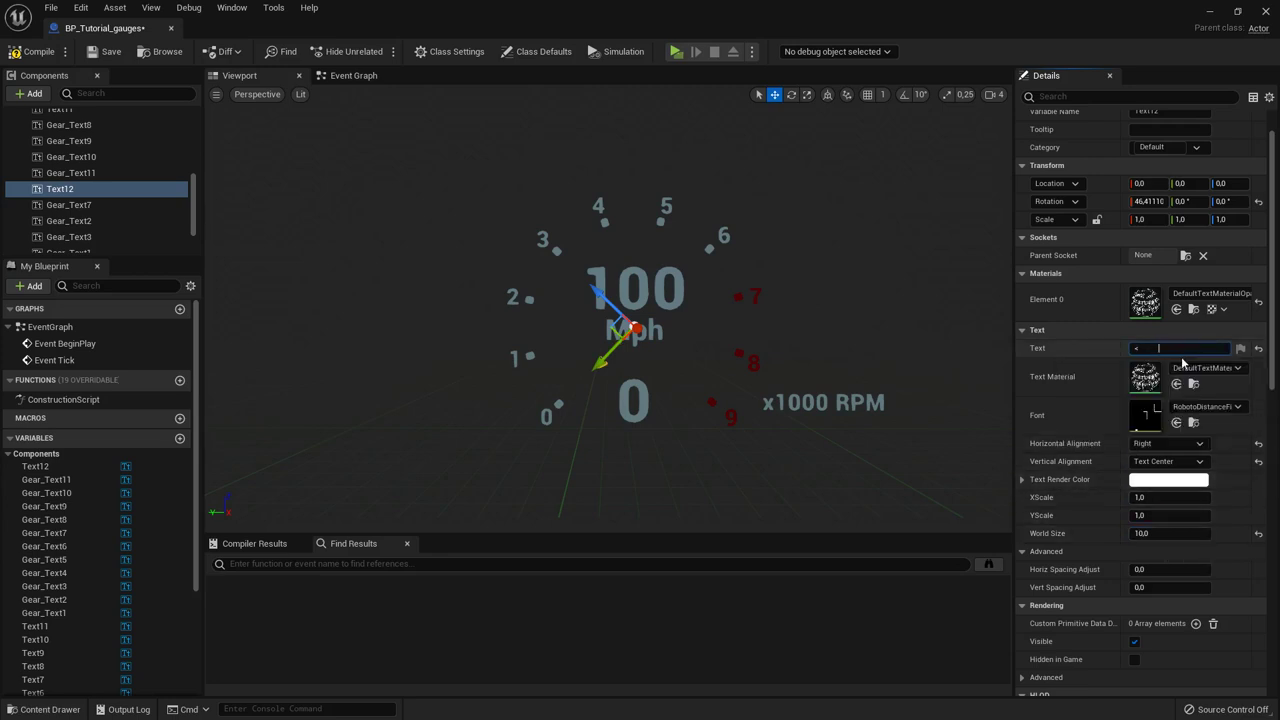
key("Return")
scroll(545, 401, "up", 3)
scroll(590, 402, "down", 2)
scroll(660, 405, "up", 2)
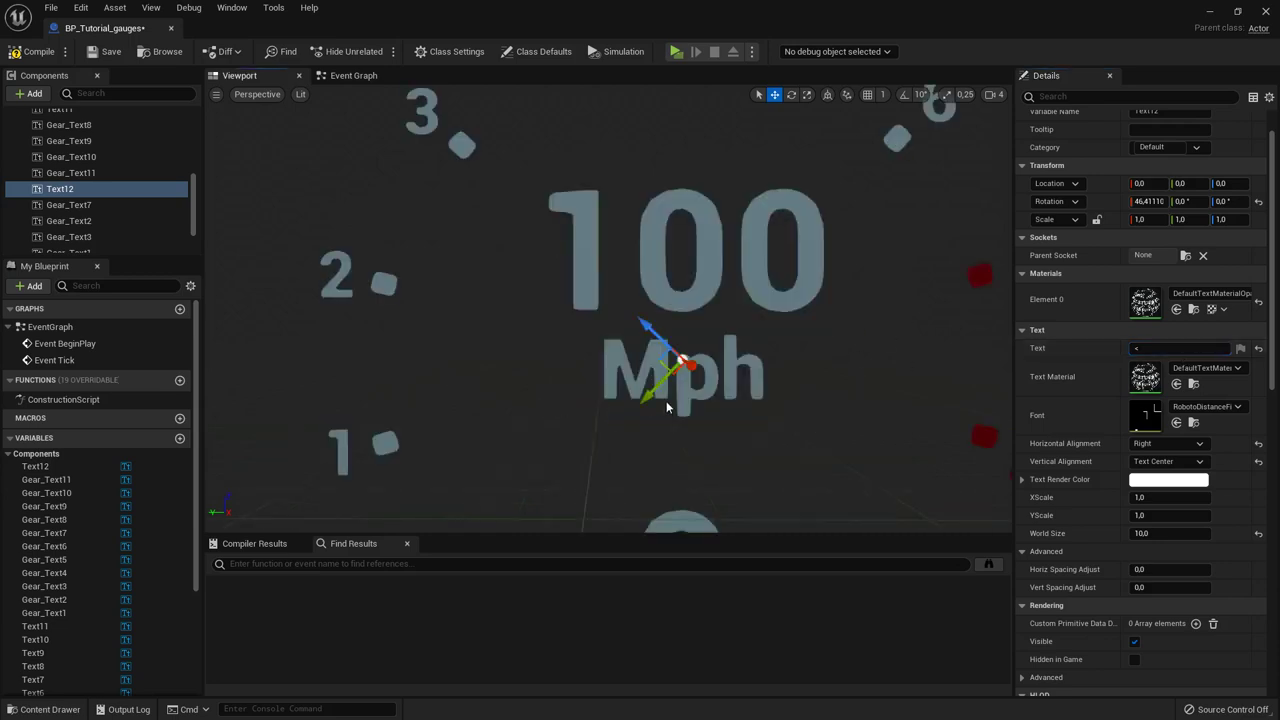
scroll(640, 400, "down", 3)
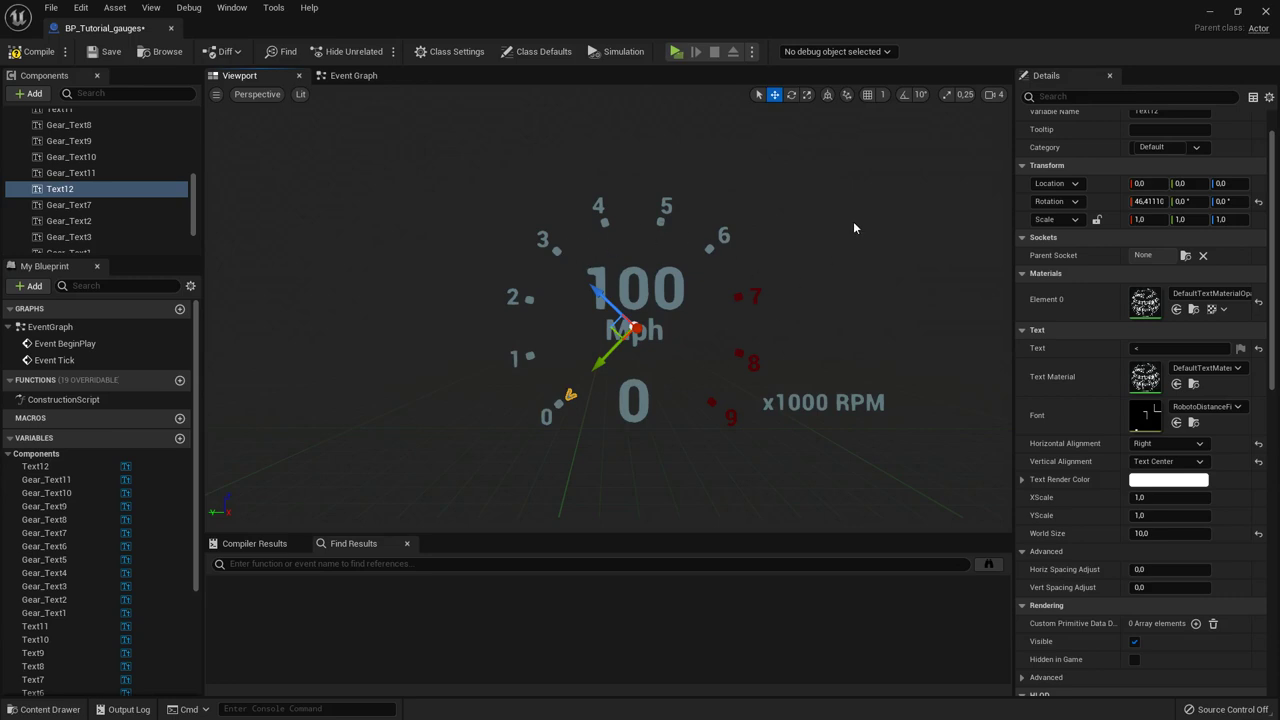
Step: Move the x1000 RPM caption inside the dot ring, centred at the top of the 100 speed text
scroll(792, 303, "down", 3)
scroll(794, 302, "up", 3)
middle_click_drag(787, 304, 811, 359)
scroll(807, 330, "up", 3)
right_click_drag(811, 359, 803, 394)
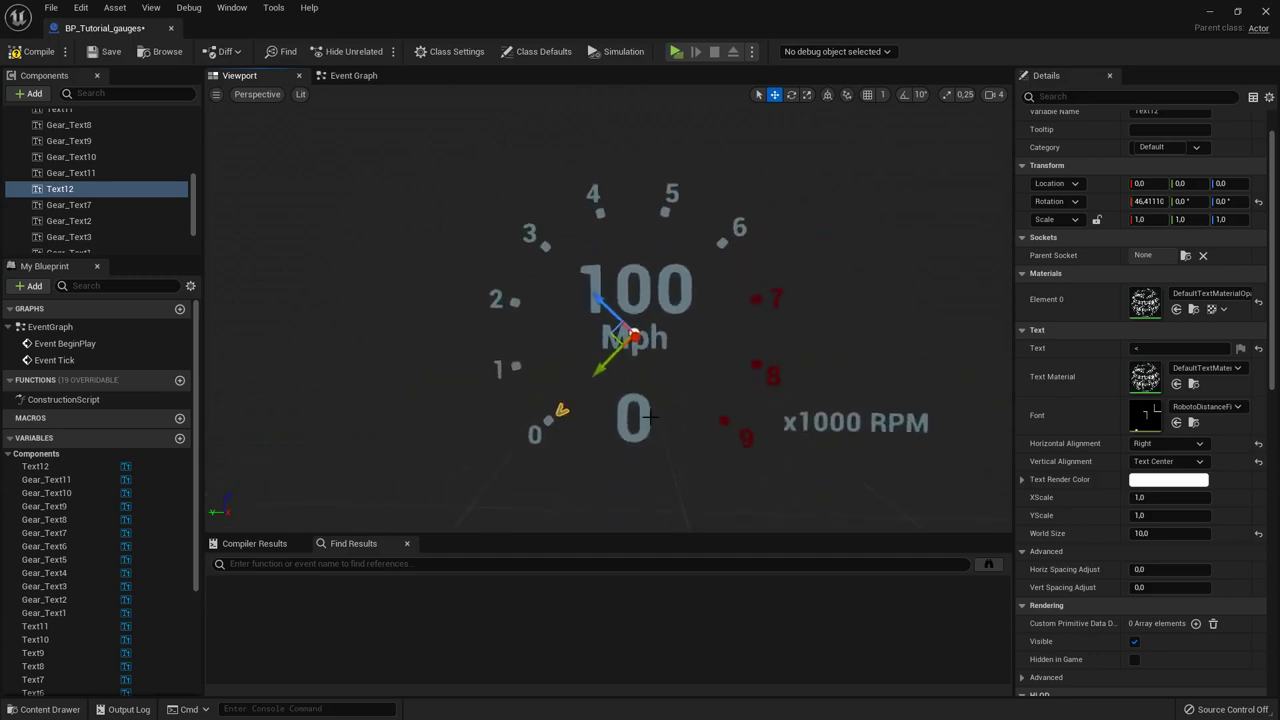
left_click(650, 417)
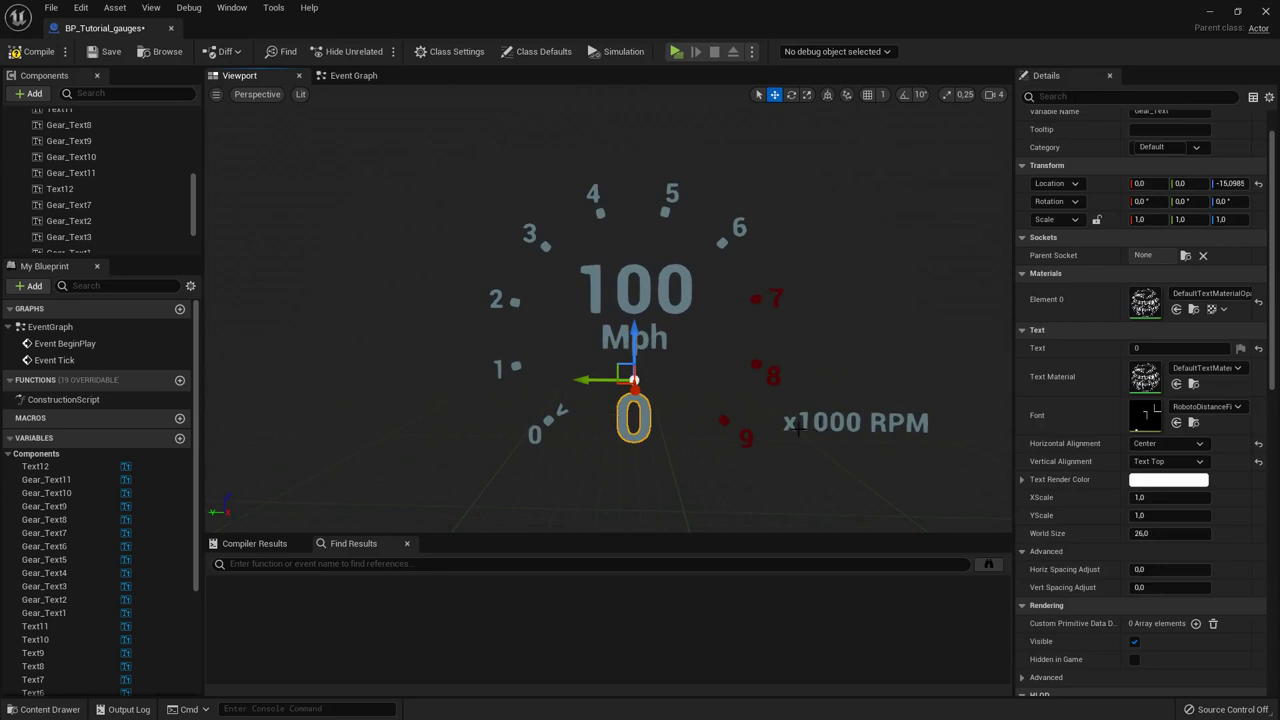
left_click(838, 414)
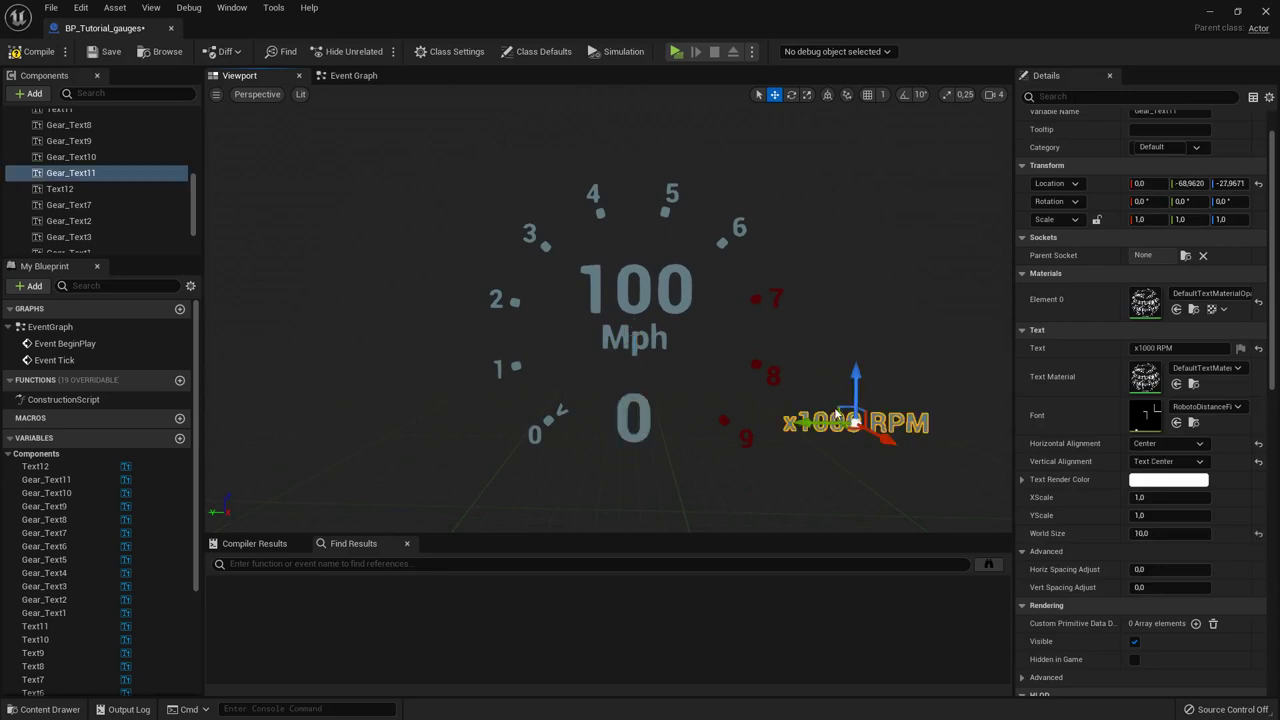
left_click_drag(840, 416, 621, 241)
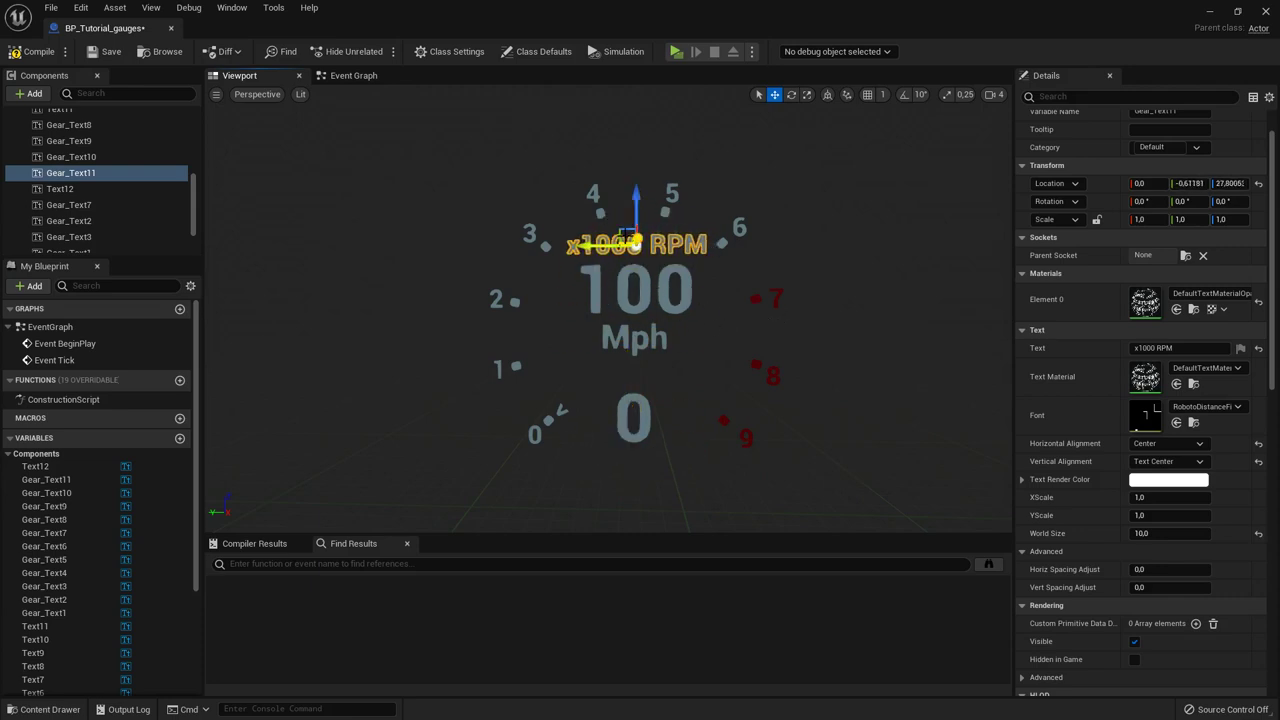
left_click_drag(621, 232, 622, 247)
Step: Lower the 100 speed and Mph texts clear of the caption, and move the gear text down to a Z of about -22.5
left_click(636, 298)
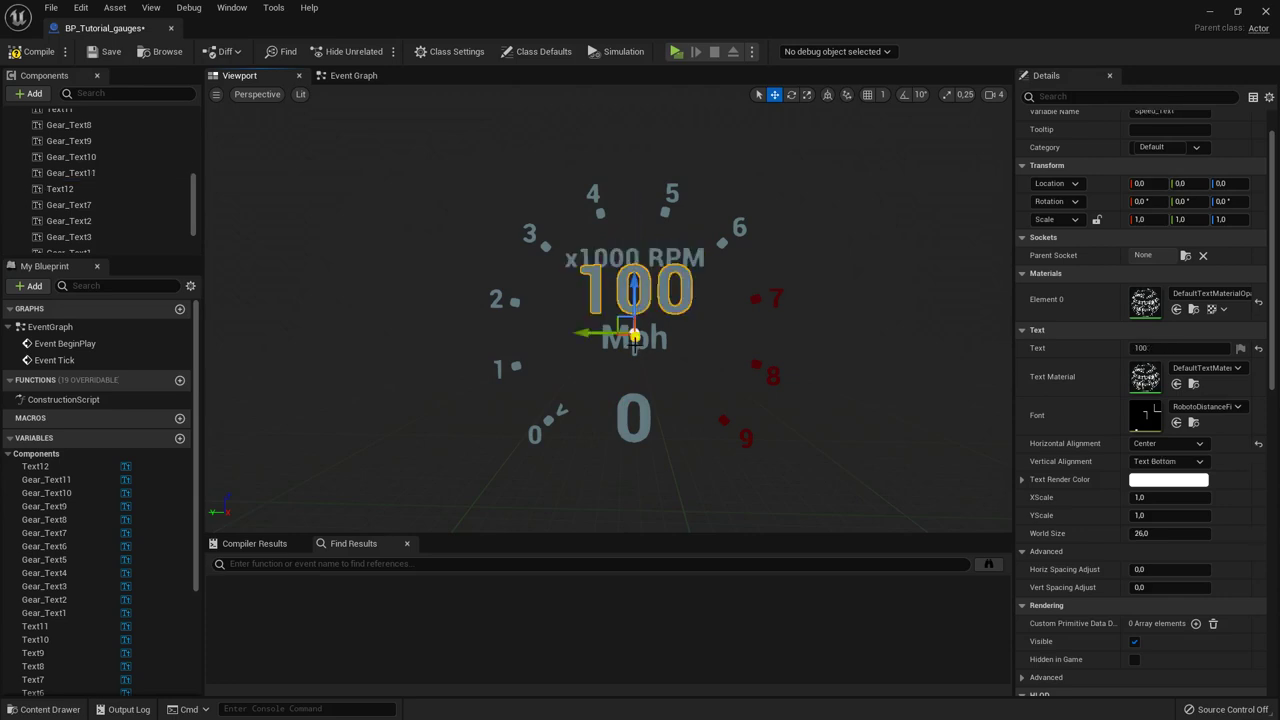
left_click(634, 340, "ctrl")
left_click_drag(634, 309, 641, 376)
left_click(648, 420)
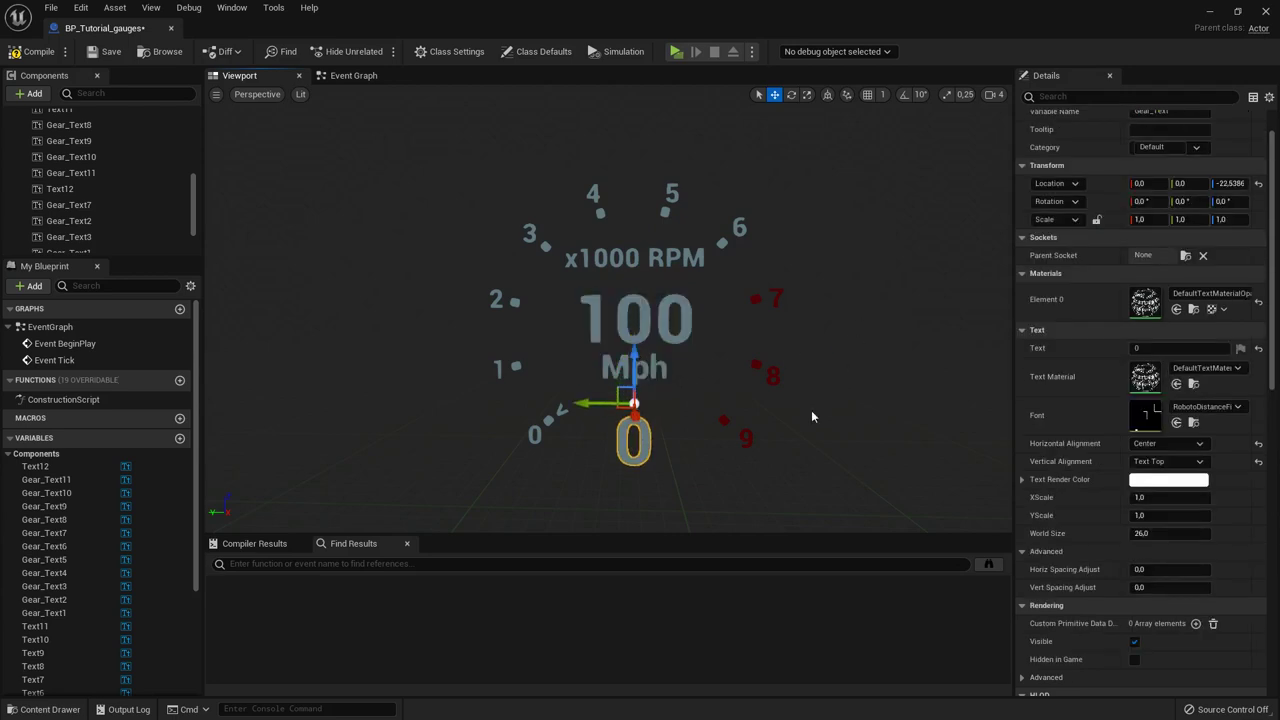
Step: Set the x1000 RPM caption's World Size to 7.5
left_click(625, 258)
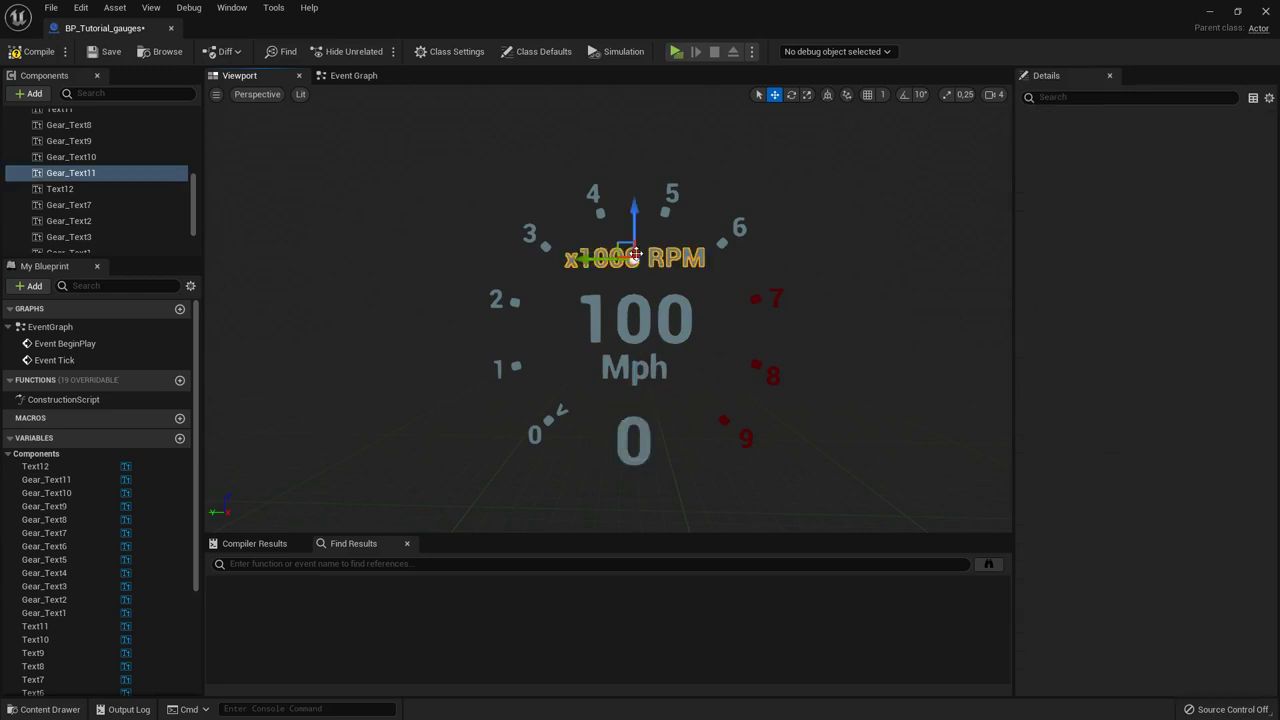
left_click(1161, 532)
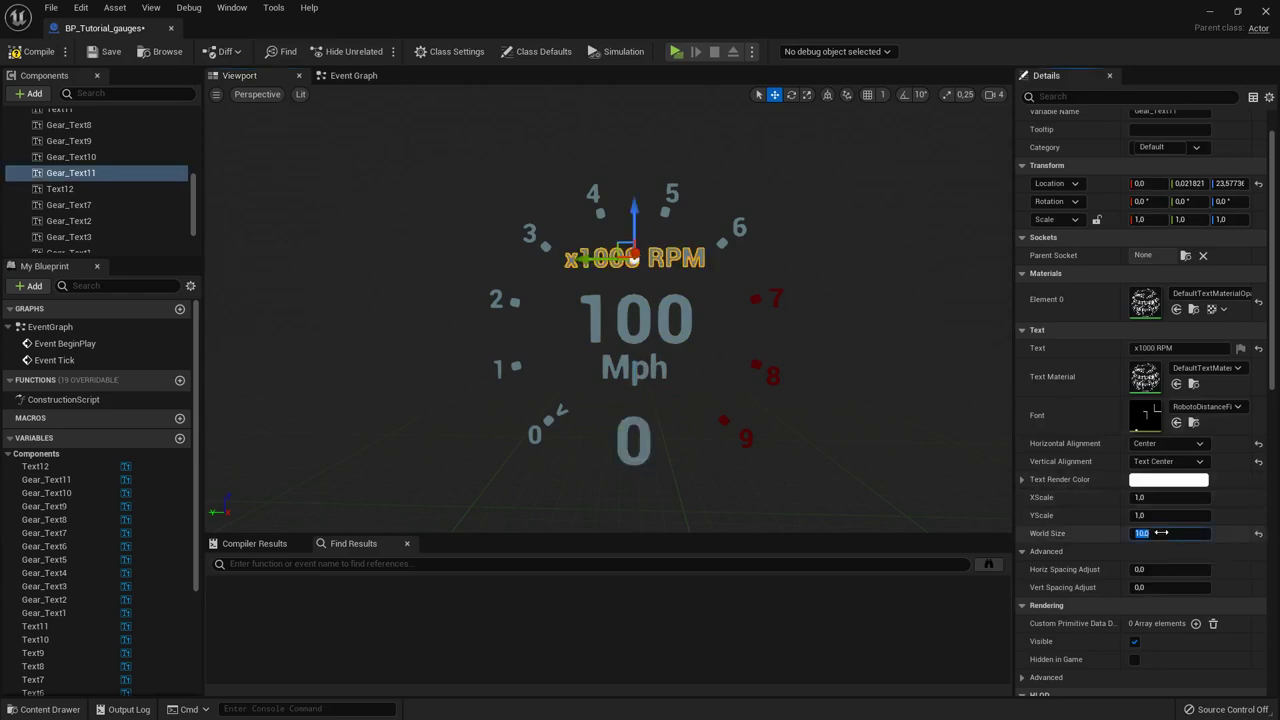
type("8")
key("Return")
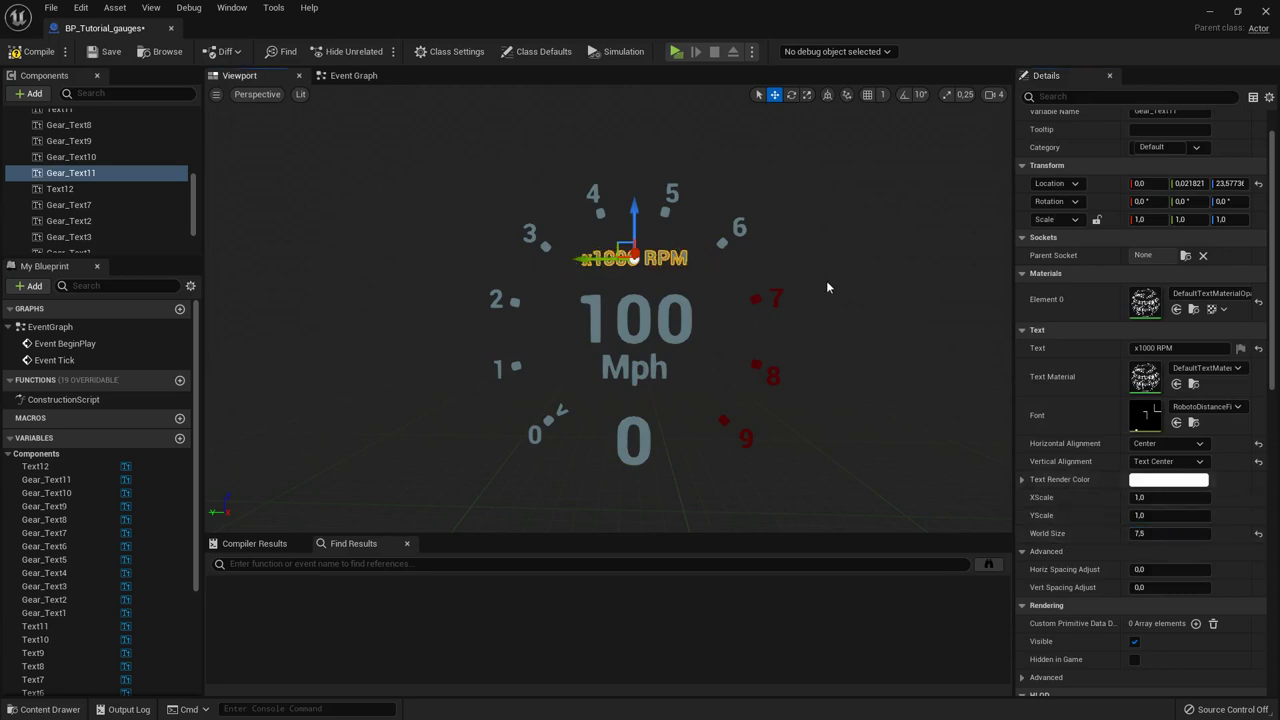
Step: Change the symbol in the text of the pointer beside the 0 dot to a dash (-), keeping its trailing spaces
left_click(636, 432)
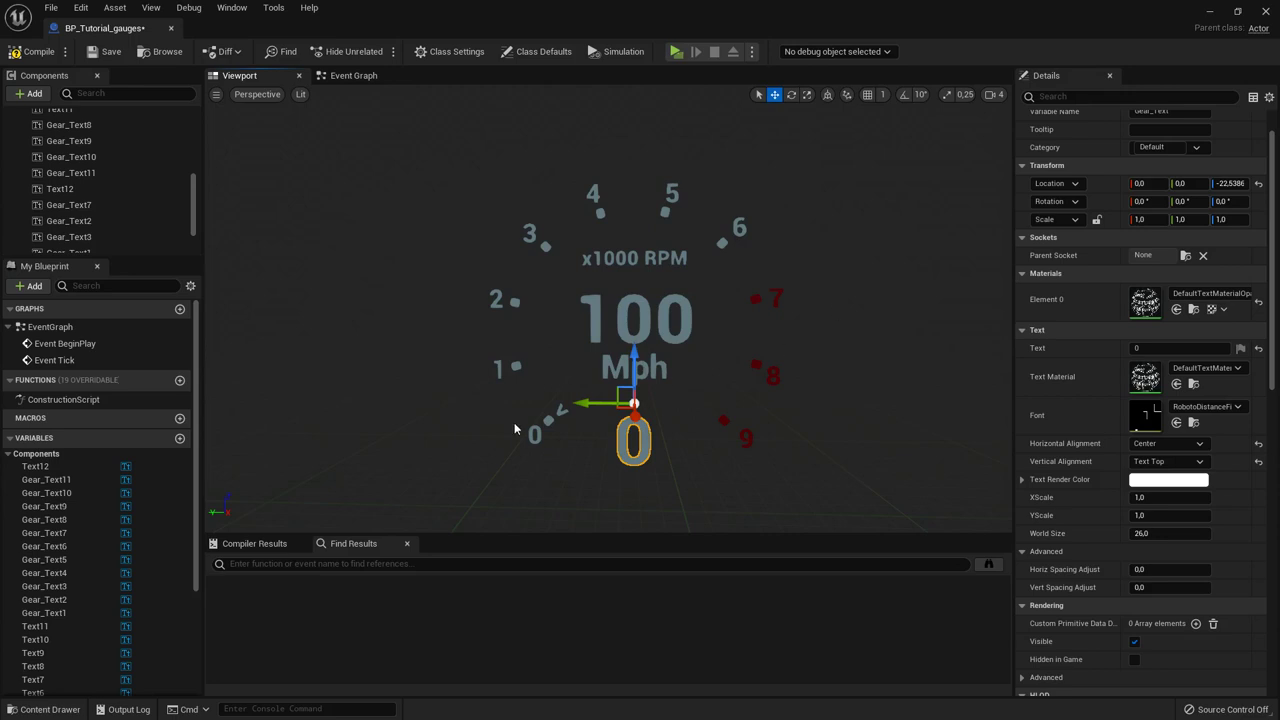
left_click(561, 407)
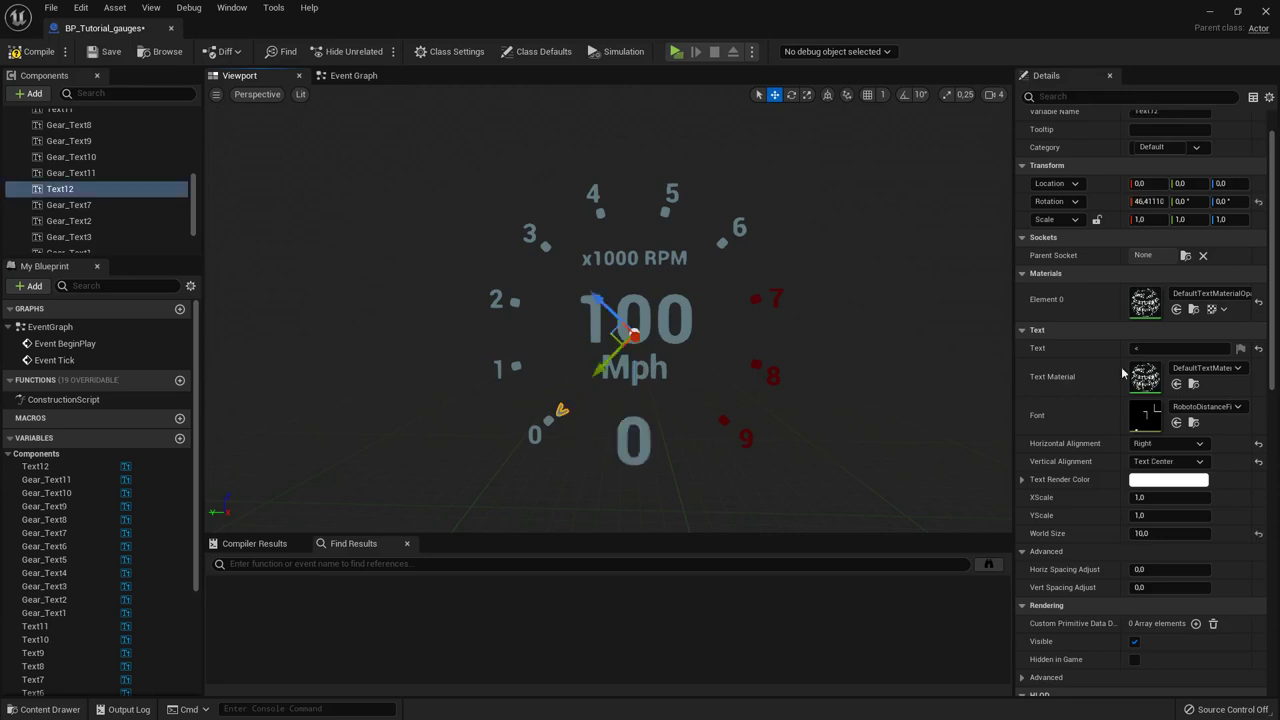
left_click(1152, 348)
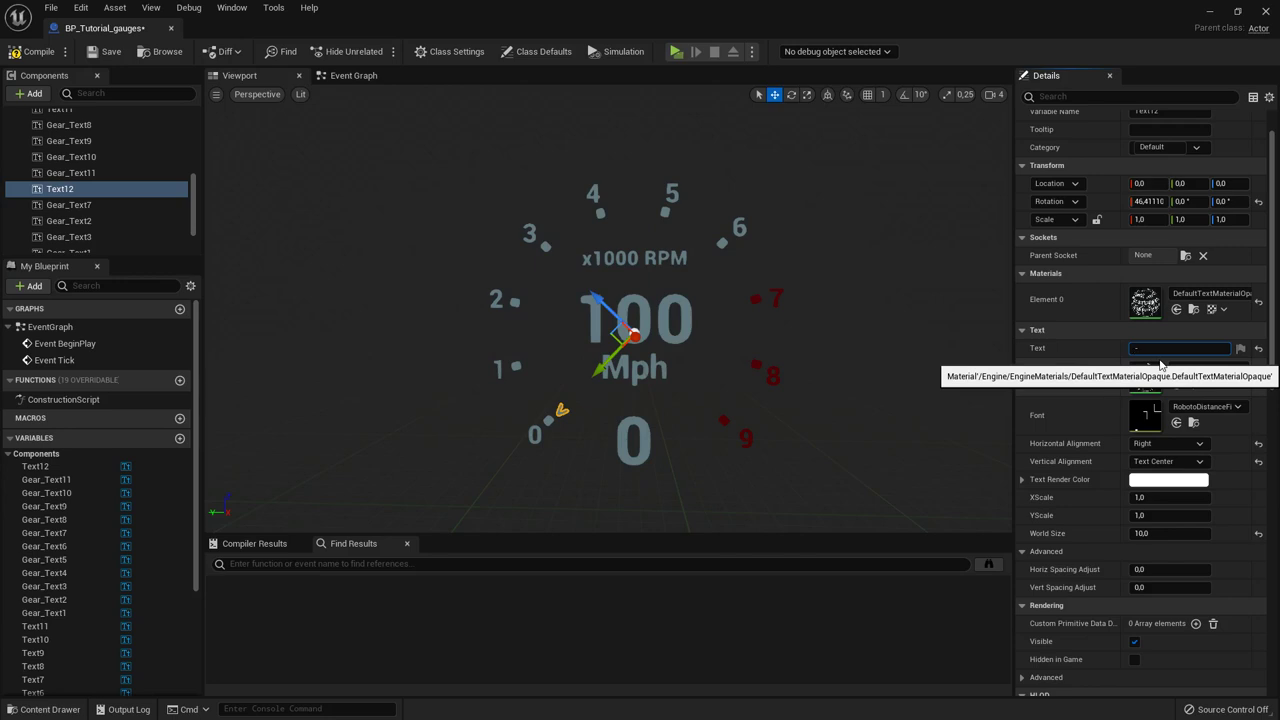
scroll(691, 410, "up", 3)
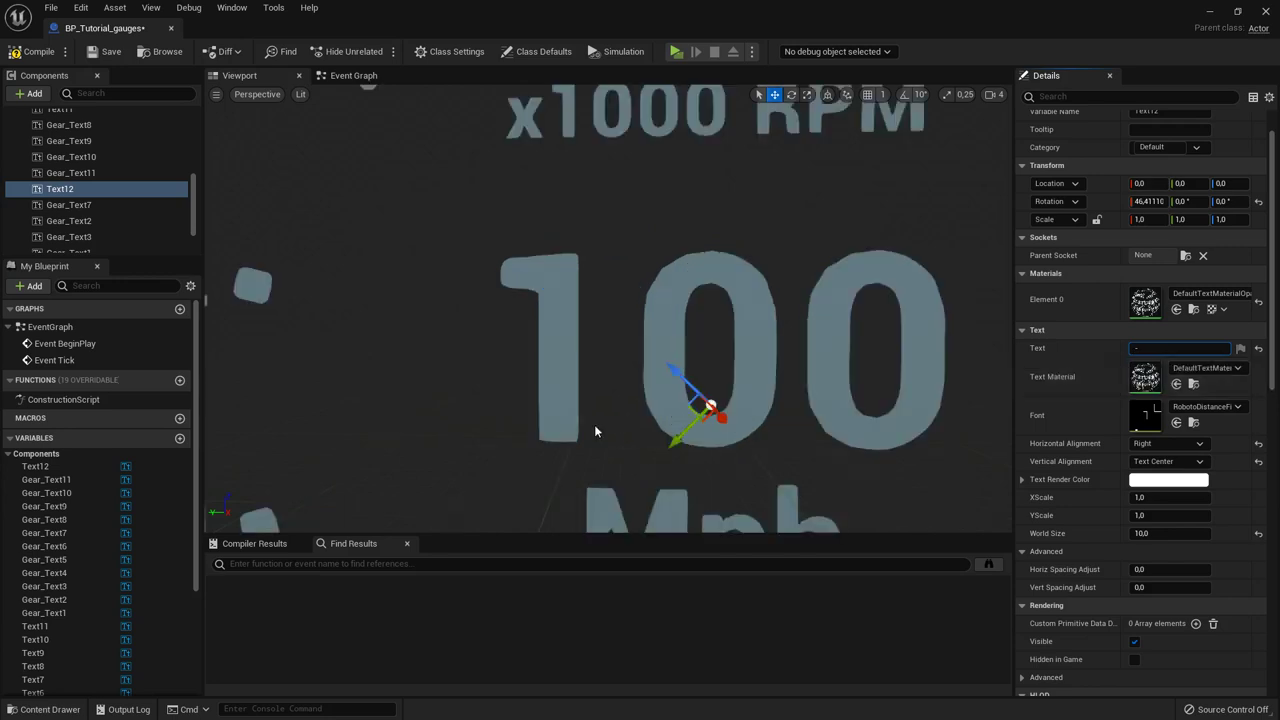
scroll(572, 450, "up", 2)
scroll(586, 423, "down", 5)
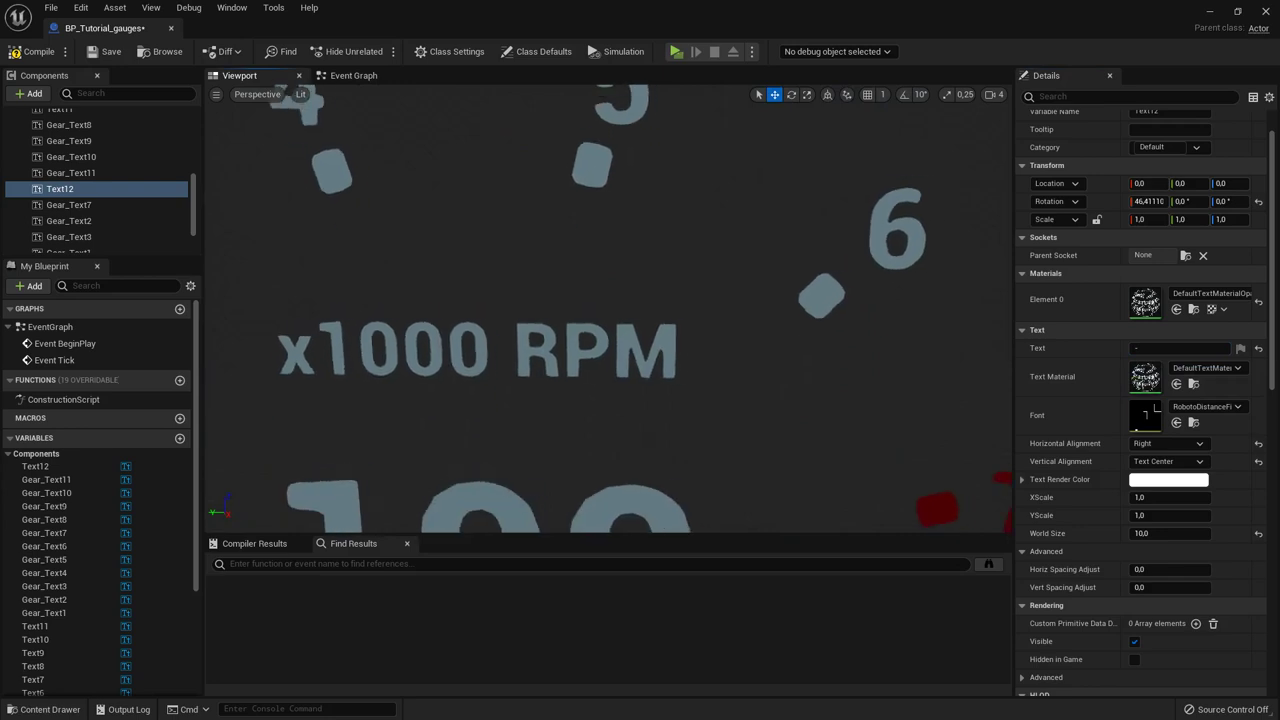
scroll(571, 429, "up", 4)
right_click_drag(571, 429, 590, 385)
right_click_drag(616, 452, 628, 454)
Step: Set the dash needle's World Size to 20 and adjust its trailing spaces so it sits against the inside of the 0 dot
left_click(1170, 534)
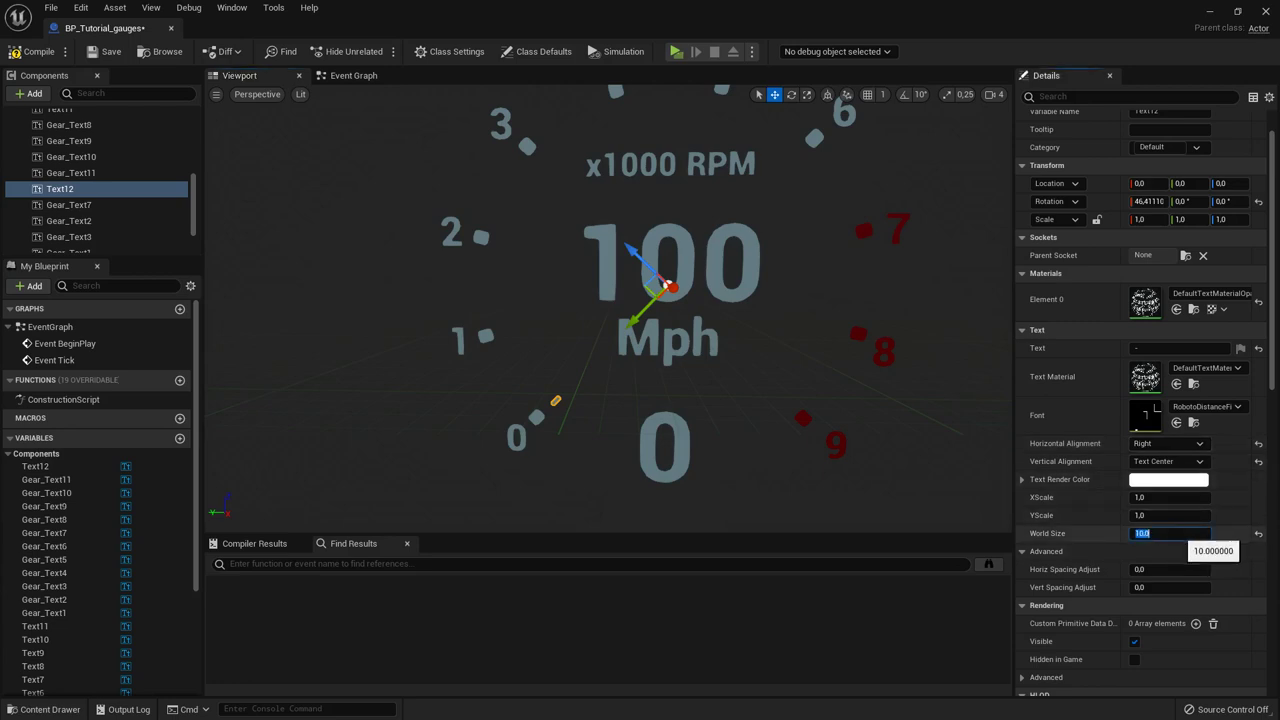
type("20")
key("Return")
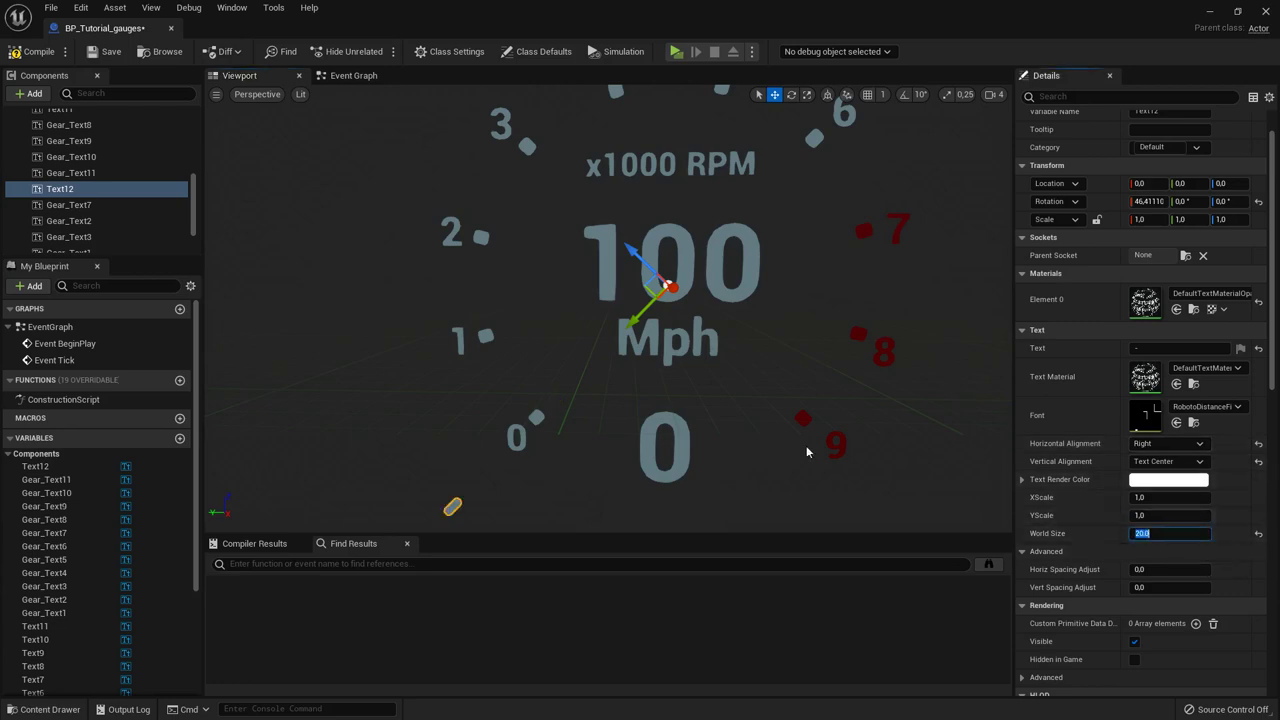
left_click(1188, 349)
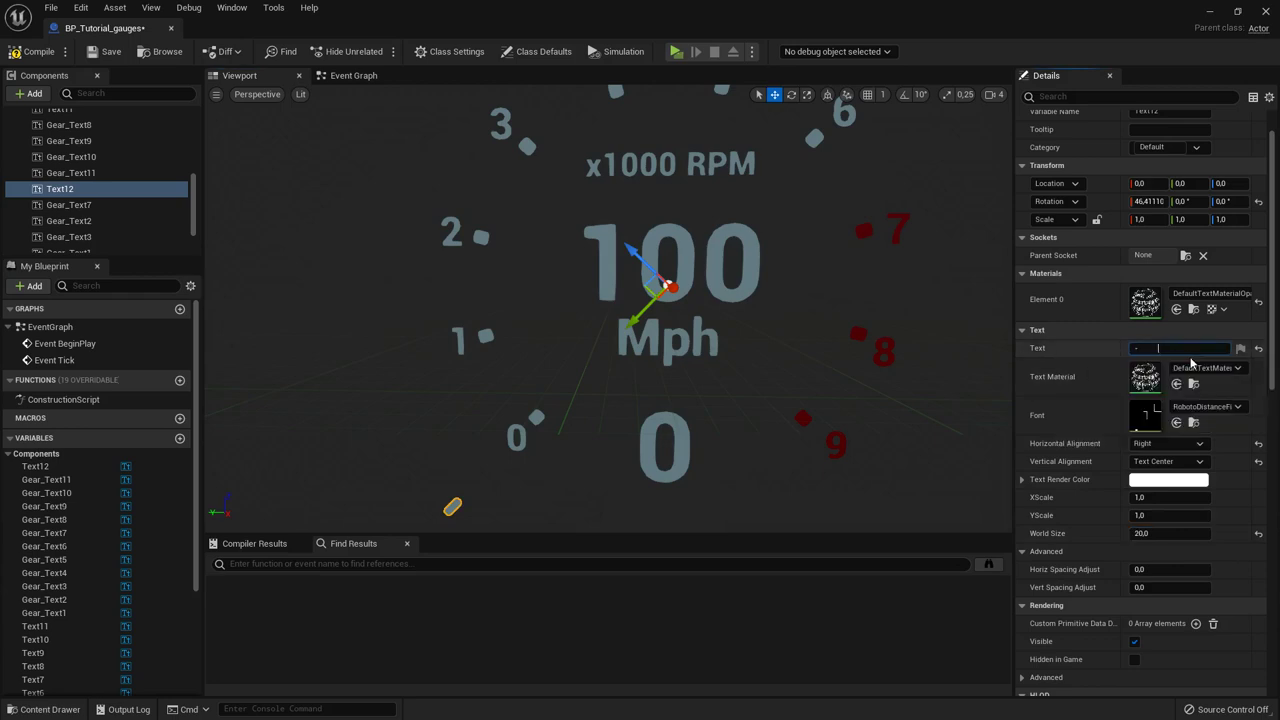
key("BackSpace")
key("BackSpace")
key("BackSpace")
key("Return")
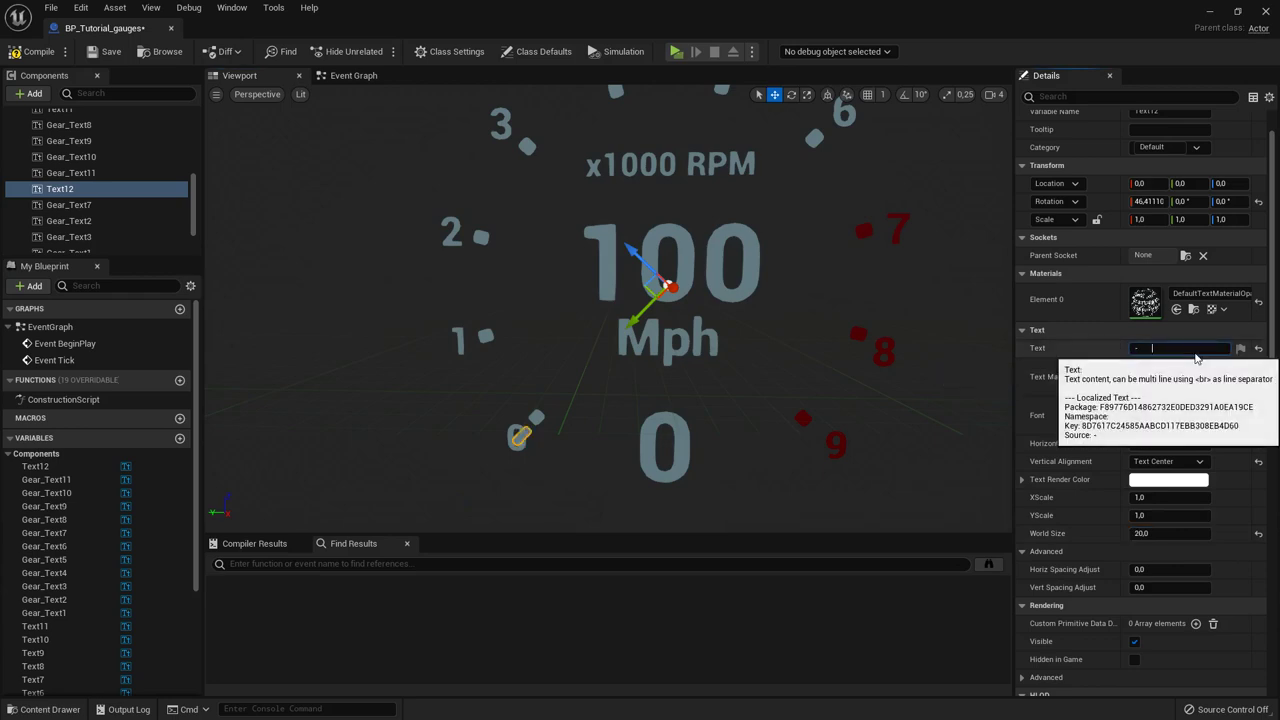
key("Return")
key("Return")
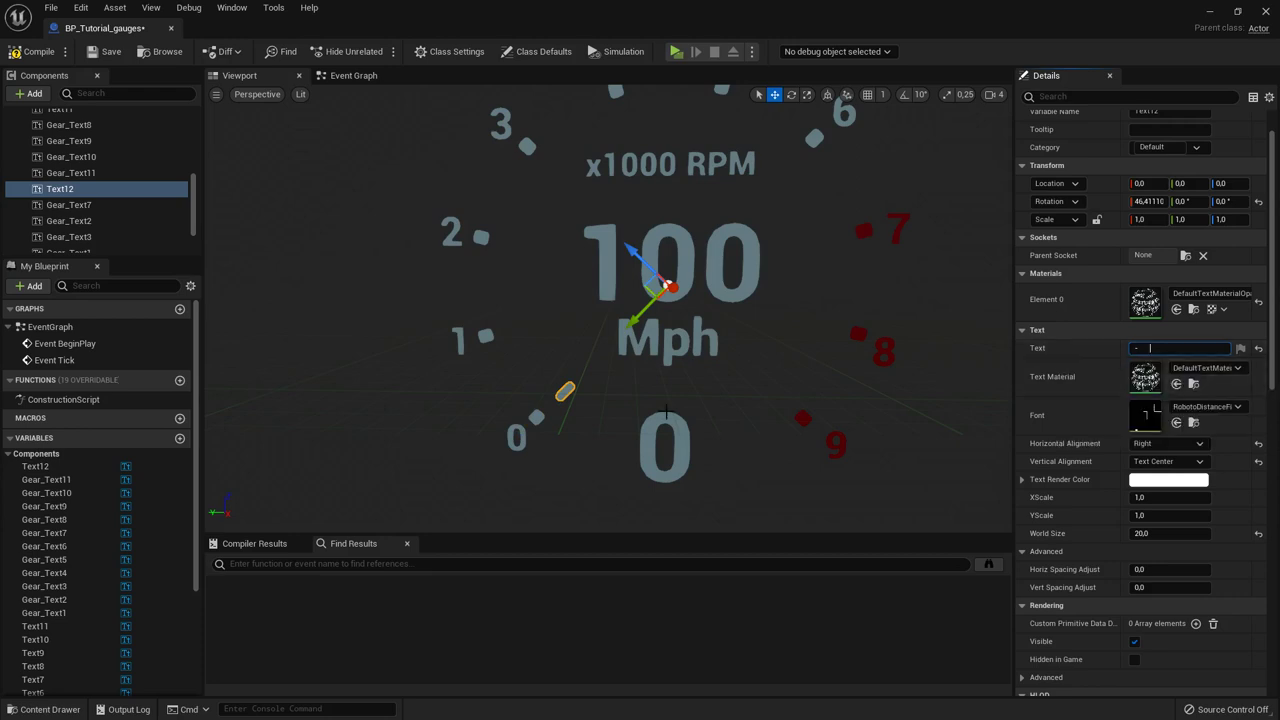
left_click(1180, 348)
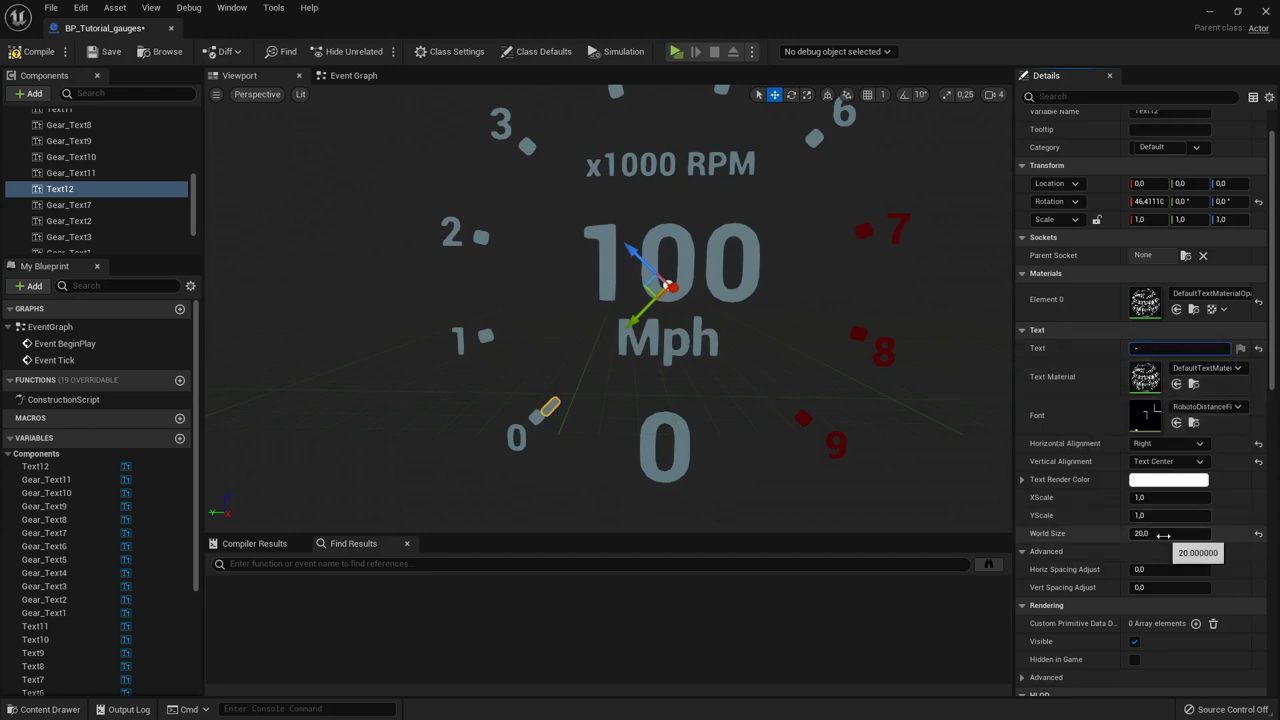
Step: Try World Sizes of 15 and 18 for the dash needle, and settle on 19
left_click(1163, 535)
type("15")
key("Return")
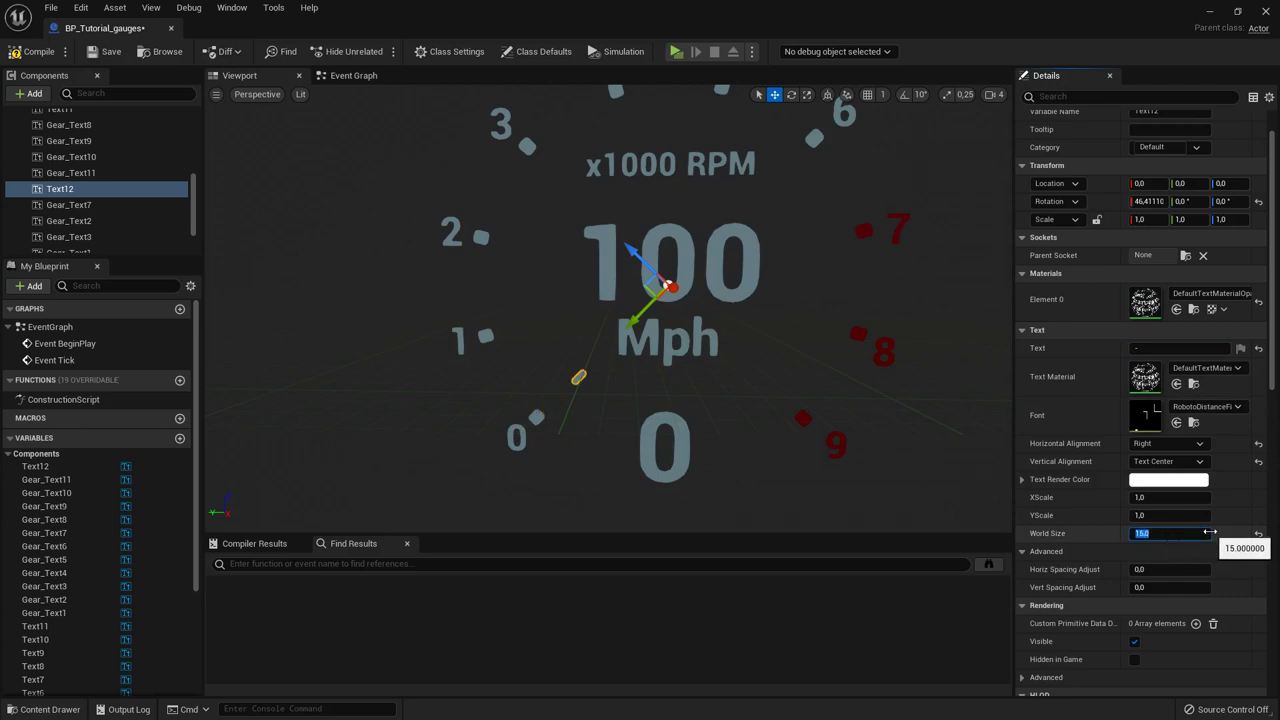
type("18")
key("Return")
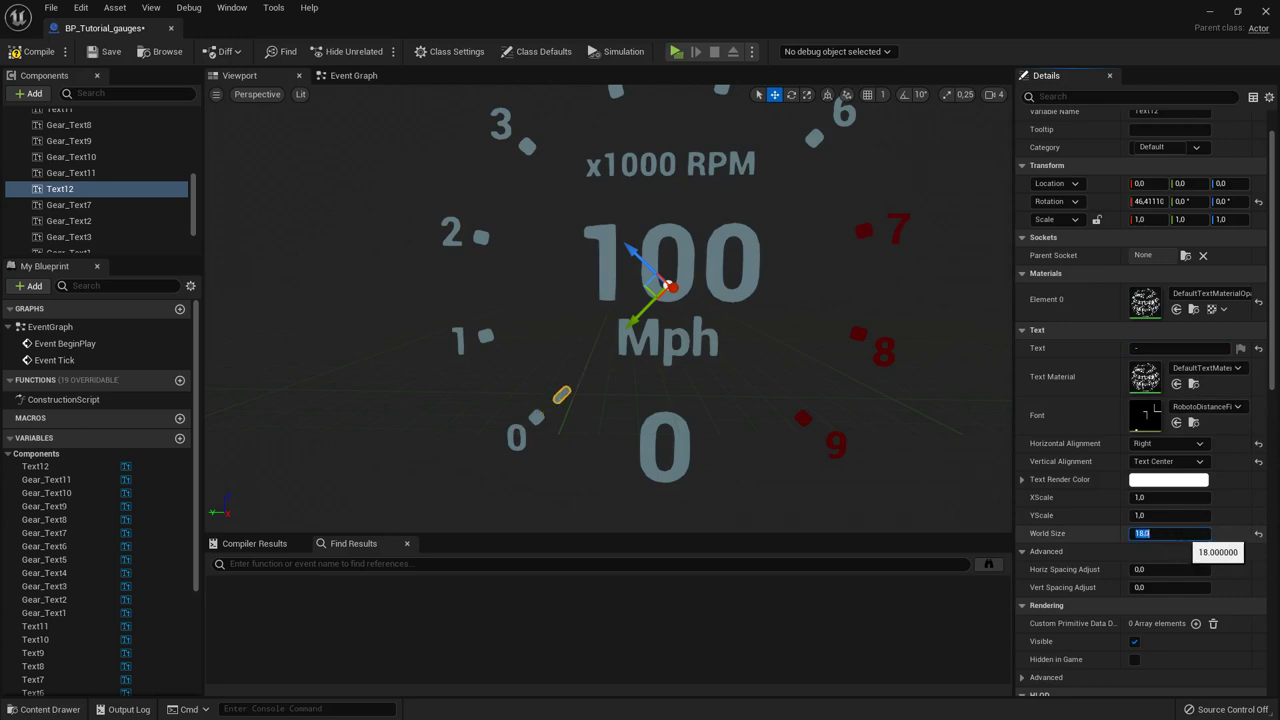
type("19")
key("Return")
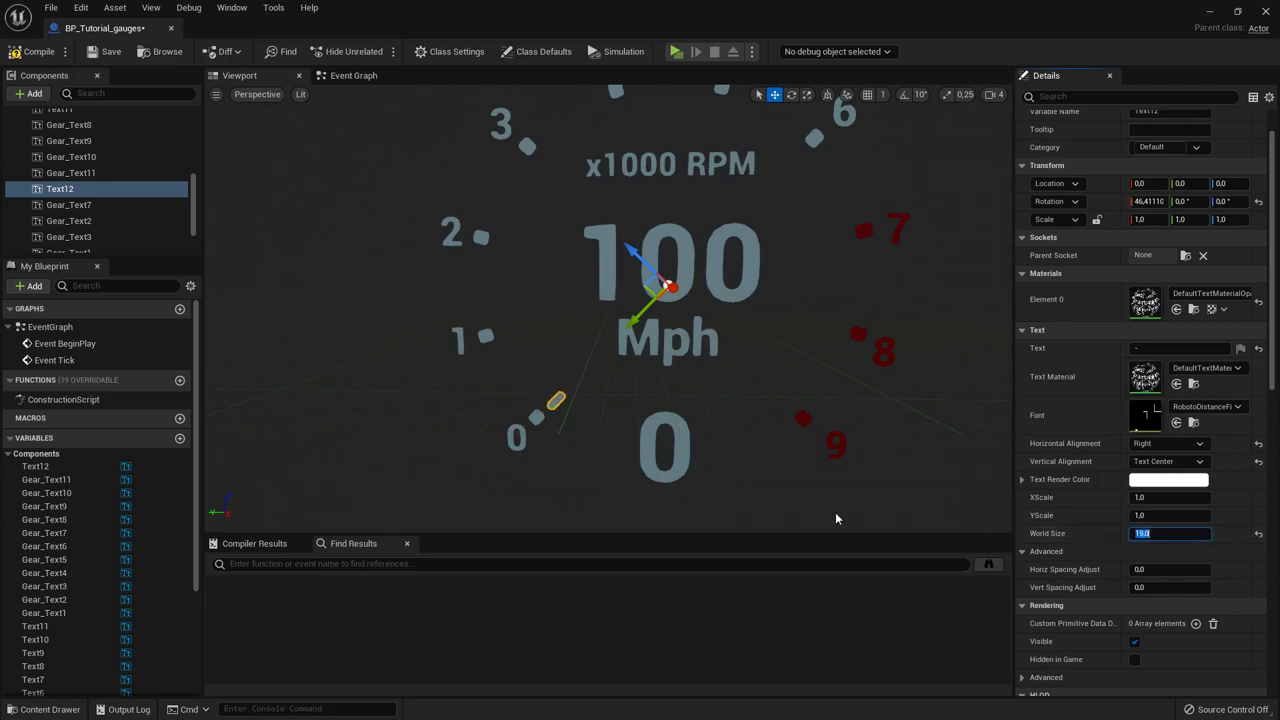
Step: Try an X rotation of 45° for the needle, and set it to 46° to line up with the 0 dot
mouse_move(742, 398)
right_mouse_down()
mouse_move(760, 405)
mouse_move(742, 393)
right_mouse_up()
key("s")
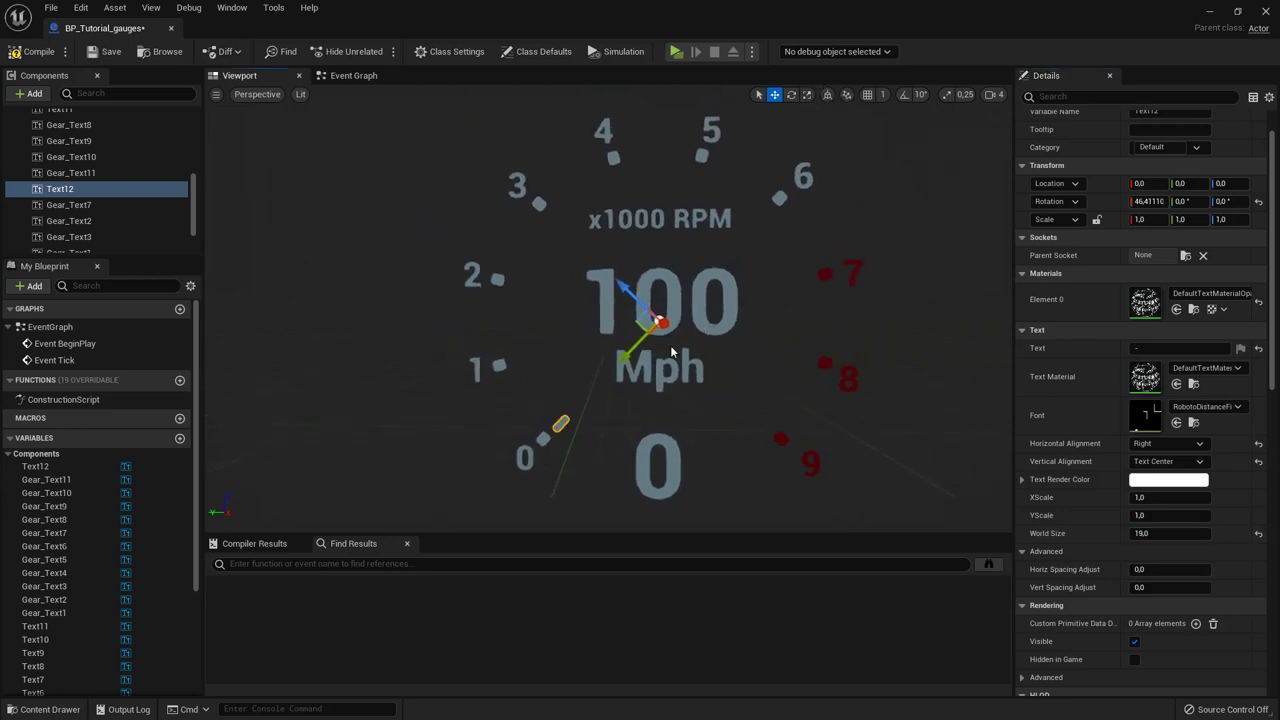
scroll(1160, 215, "up", 1)
left_click(1150, 224)
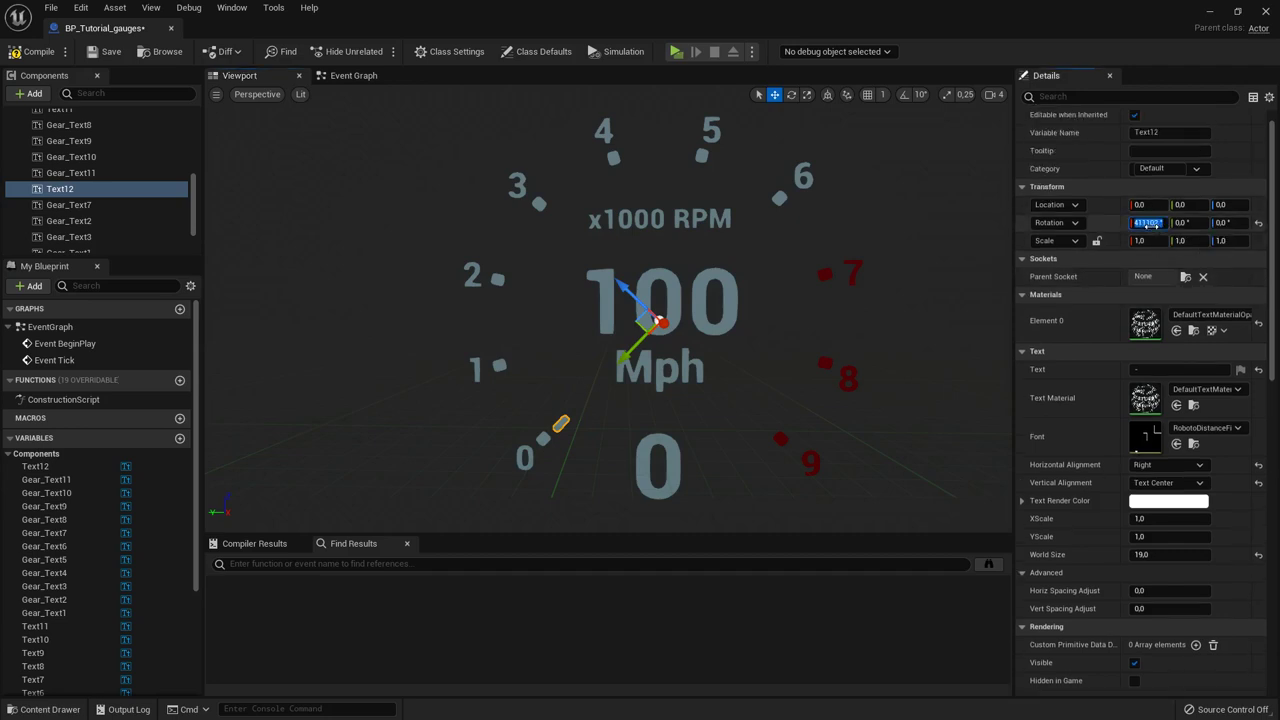
type("45")
key("Return")
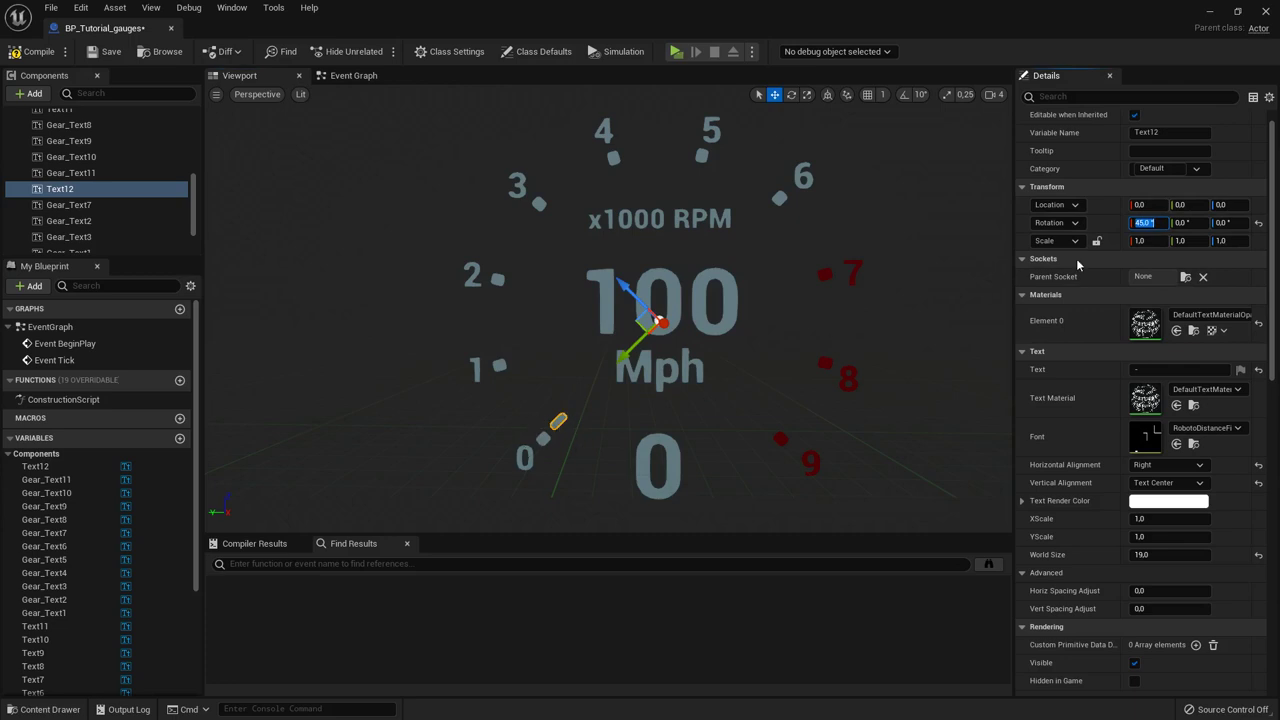
type("46")
key("Return")
Step: Switch to the blank text editor and note that rotation 46 corresponds to gauge mark 0
left_click_drag(1279, 400, 857, 293)
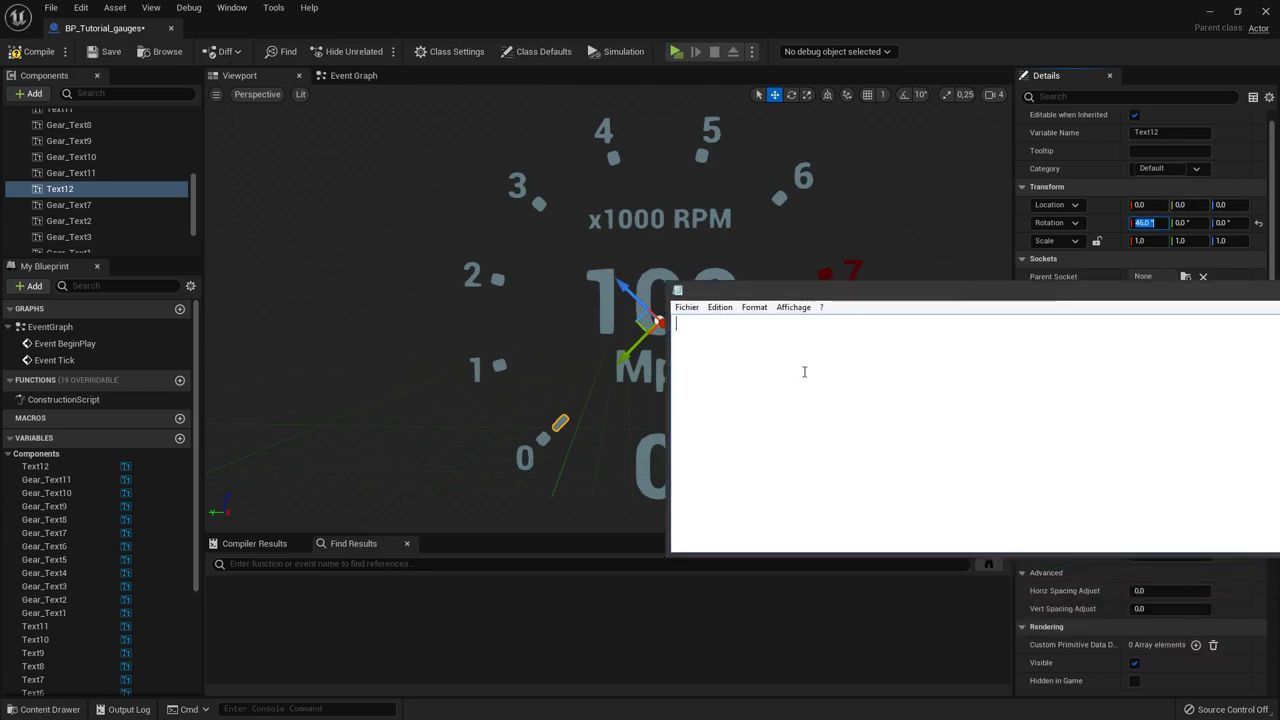
type("45   0")
left_click_drag(690, 322, 681, 326)
type("6")
left_click(749, 6)
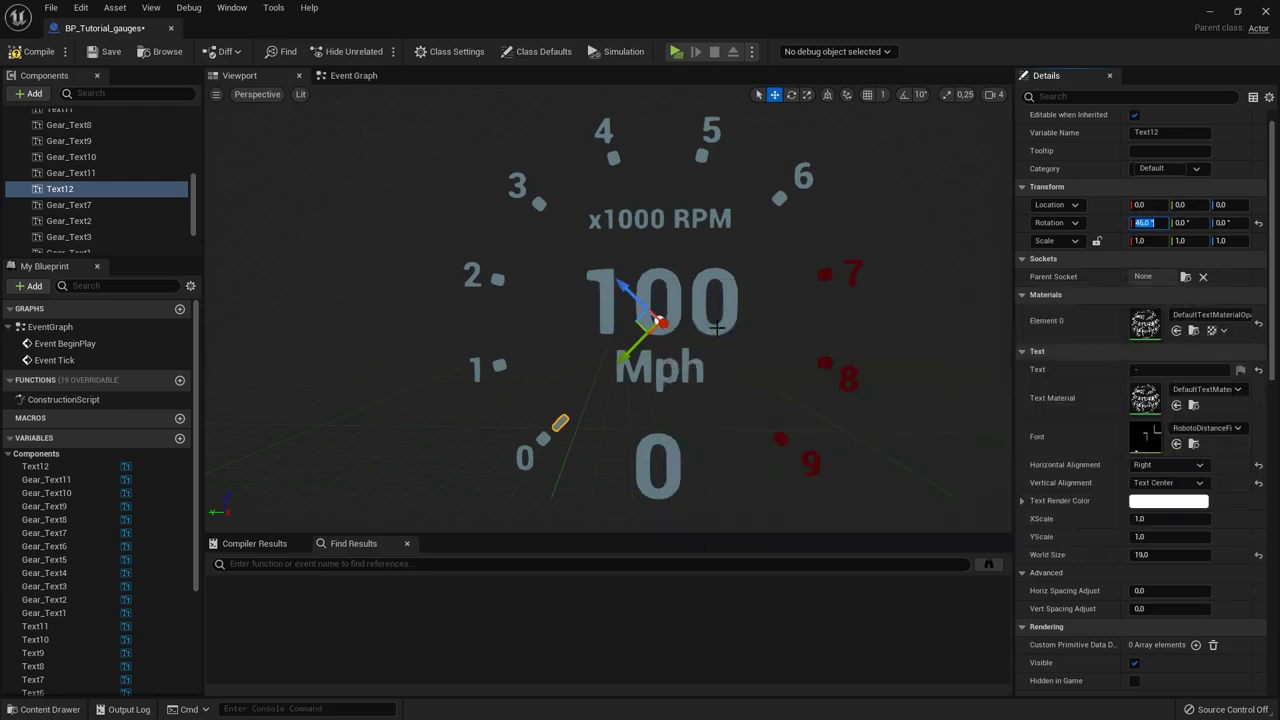
Step: Rotate the needle around the dial to line up with the red 9 dot, at an X rotation of about -225°
left_click(732, 376)
key("e")
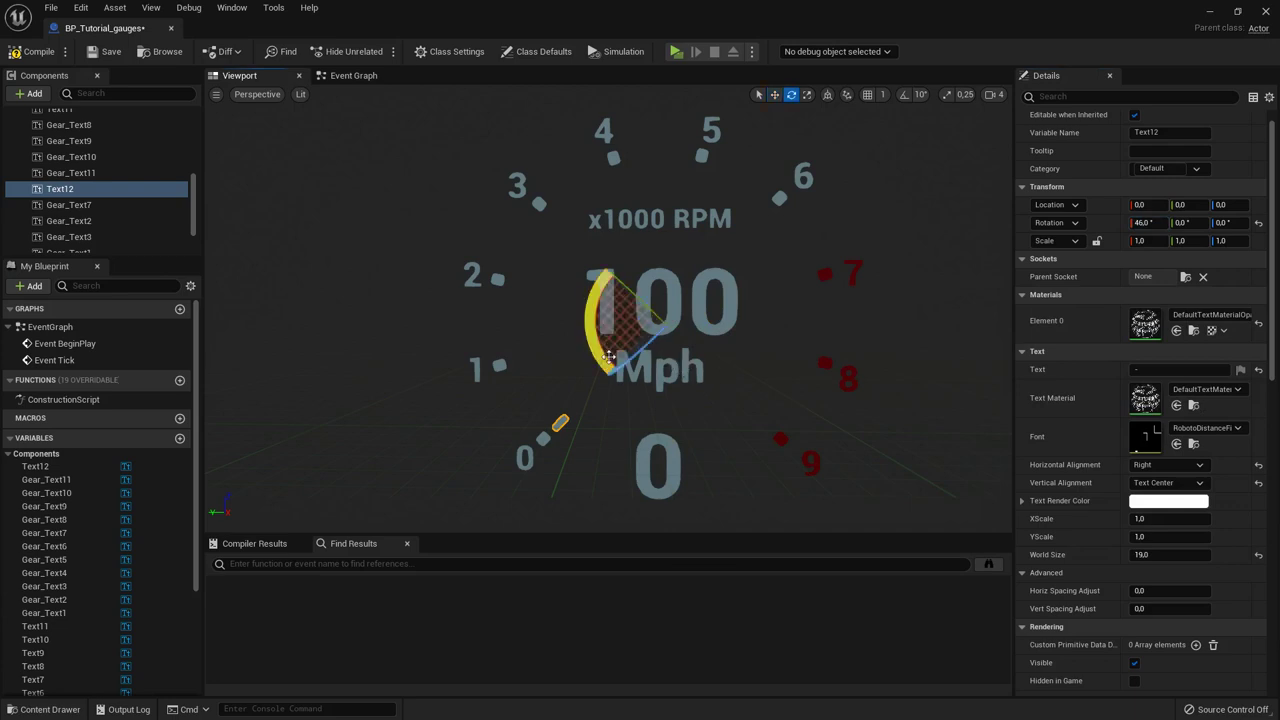
mouse_move(605, 357)
left_mouse_down()
mouse_move(612, 263)
mouse_move(668, 238)
mouse_move(728, 266)
mouse_move(745, 295)
mouse_move(755, 330)
mouse_move(708, 388)
mouse_move(622, 402)
mouse_move(602, 377)
left_mouse_up()
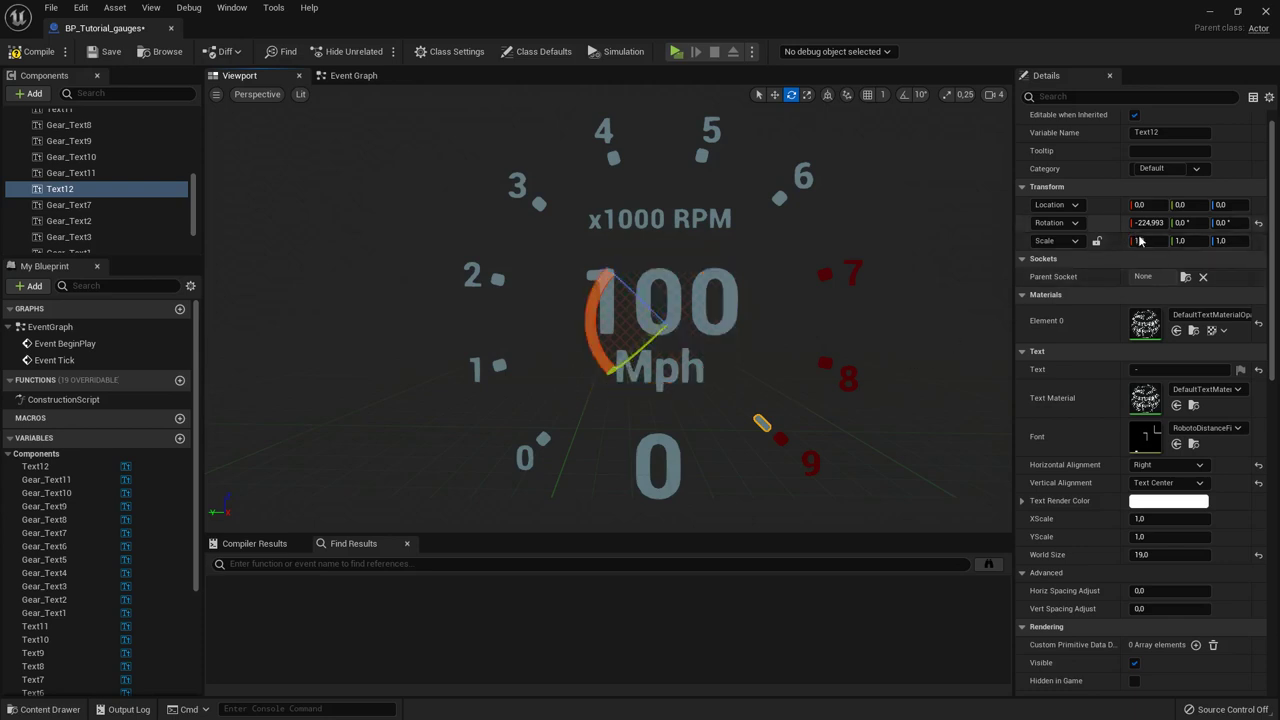
Step: Switch to the text editor and add a second line noting that rotation -225 corresponds to gauge mark 9
key("alt+Tab")
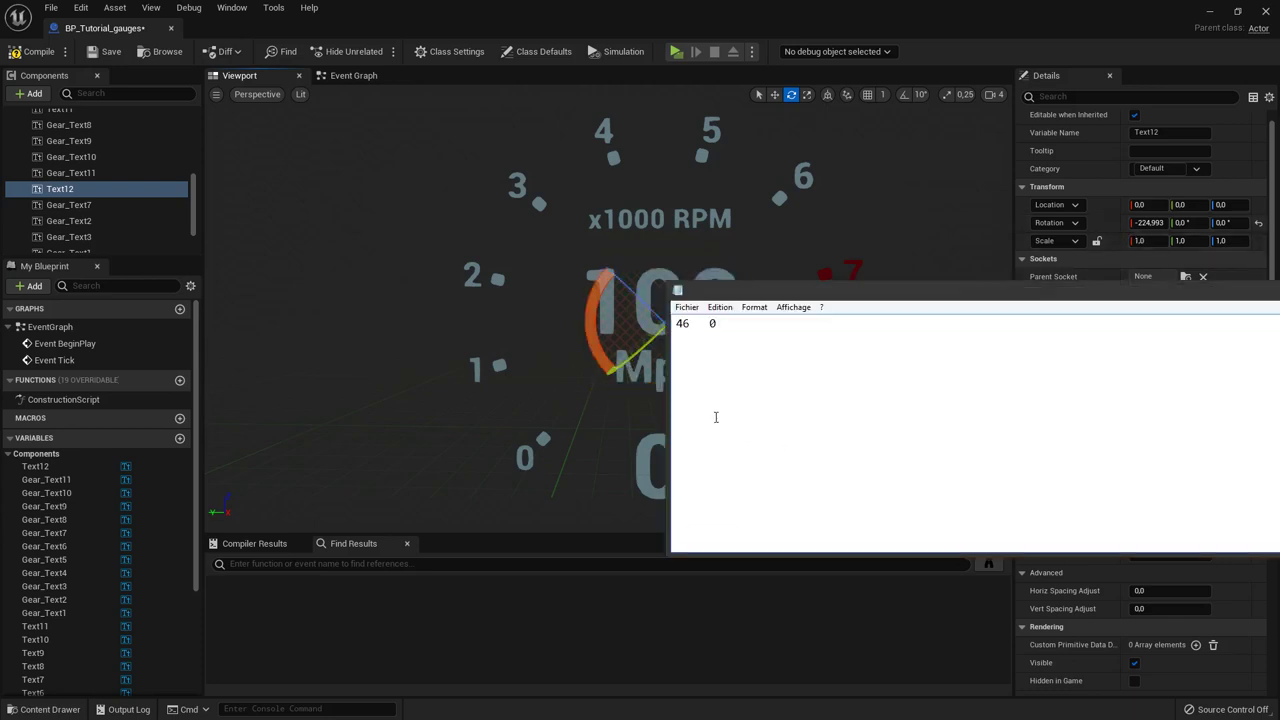
key("Return")
type("-225  9")
left_click(1172, 117)
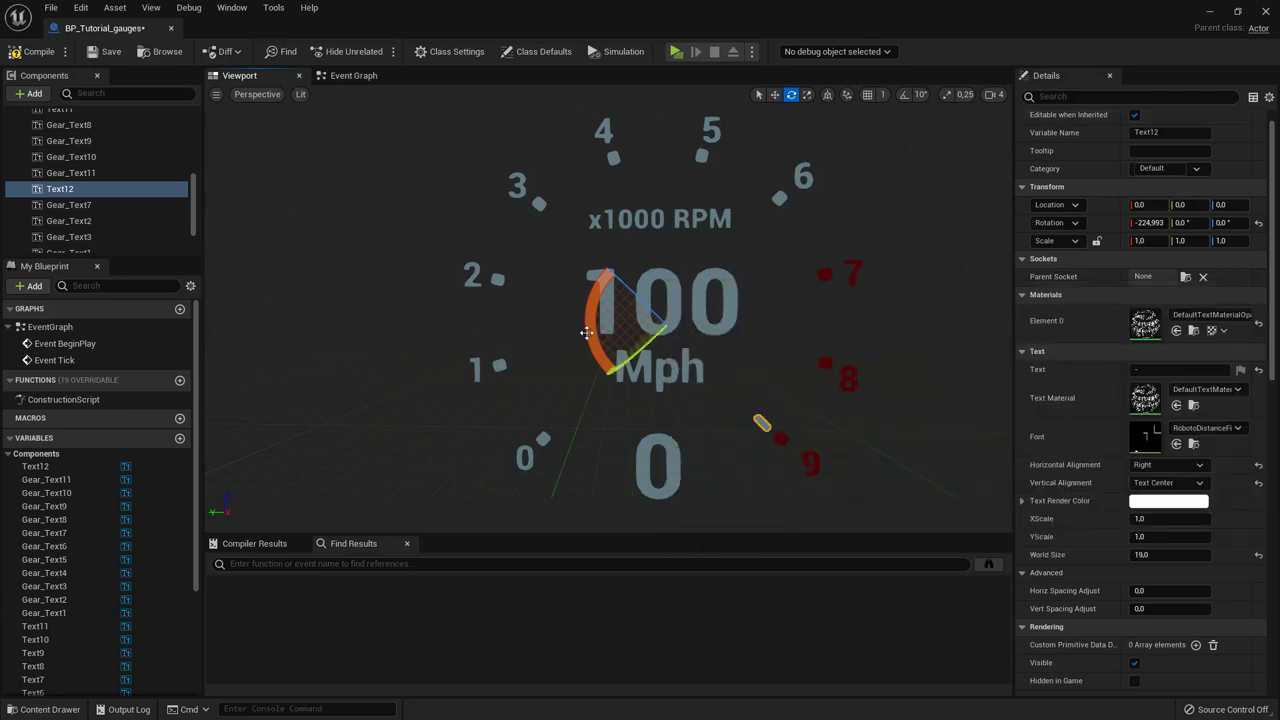
Step: Rename the needle's Text12 component to RPM_Needle
left_click(87, 194)
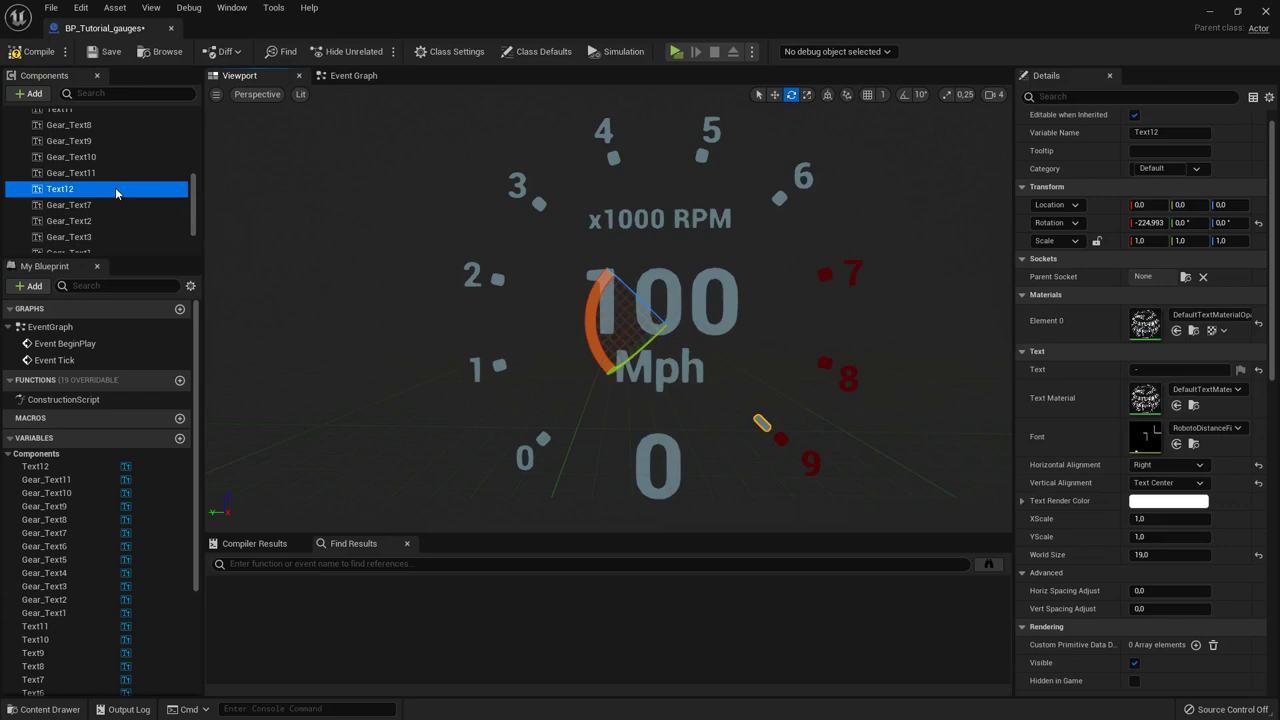
right_click(64, 190)
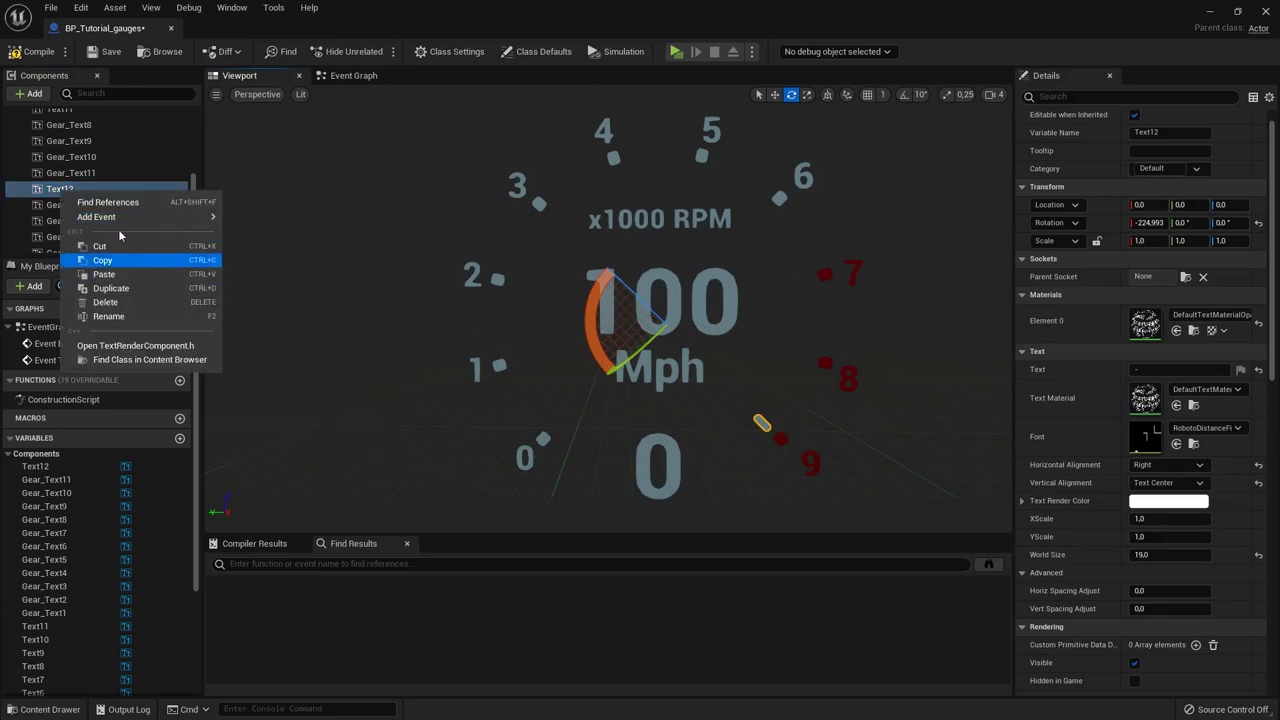
left_click(108, 316)
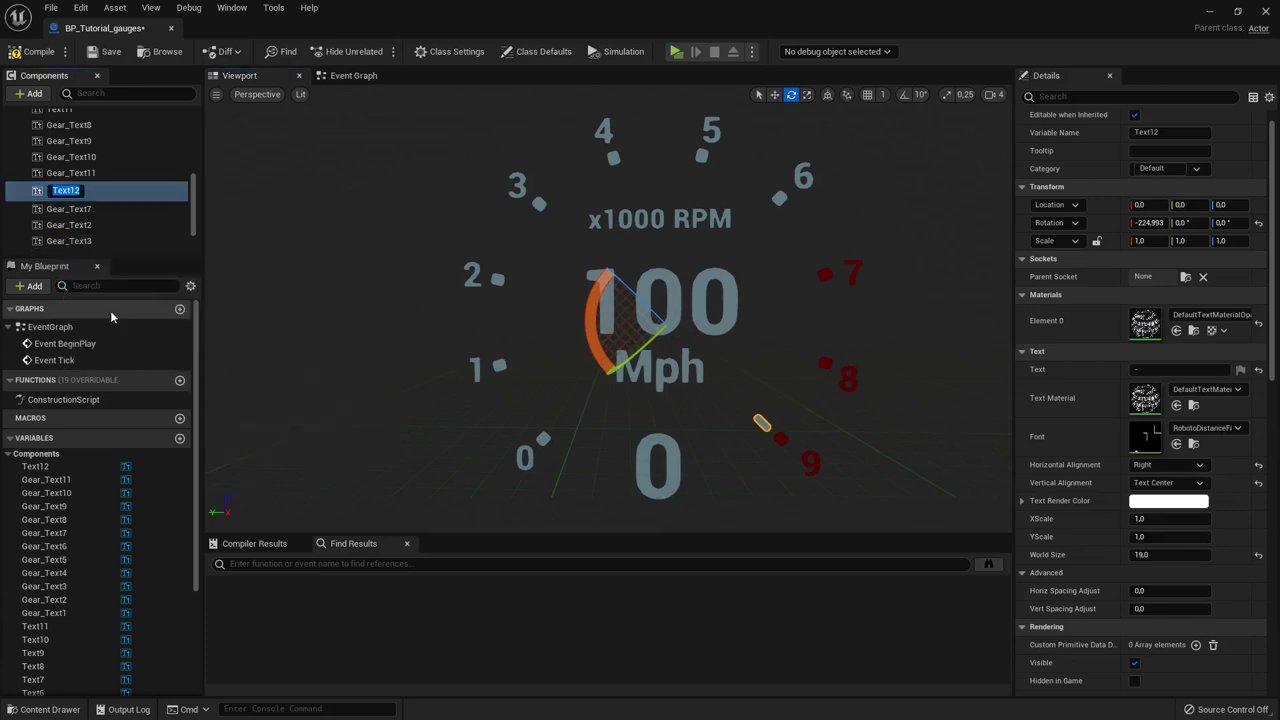
type("RPMM")
key("BackSpace")
type("_Needle")
key("Return")
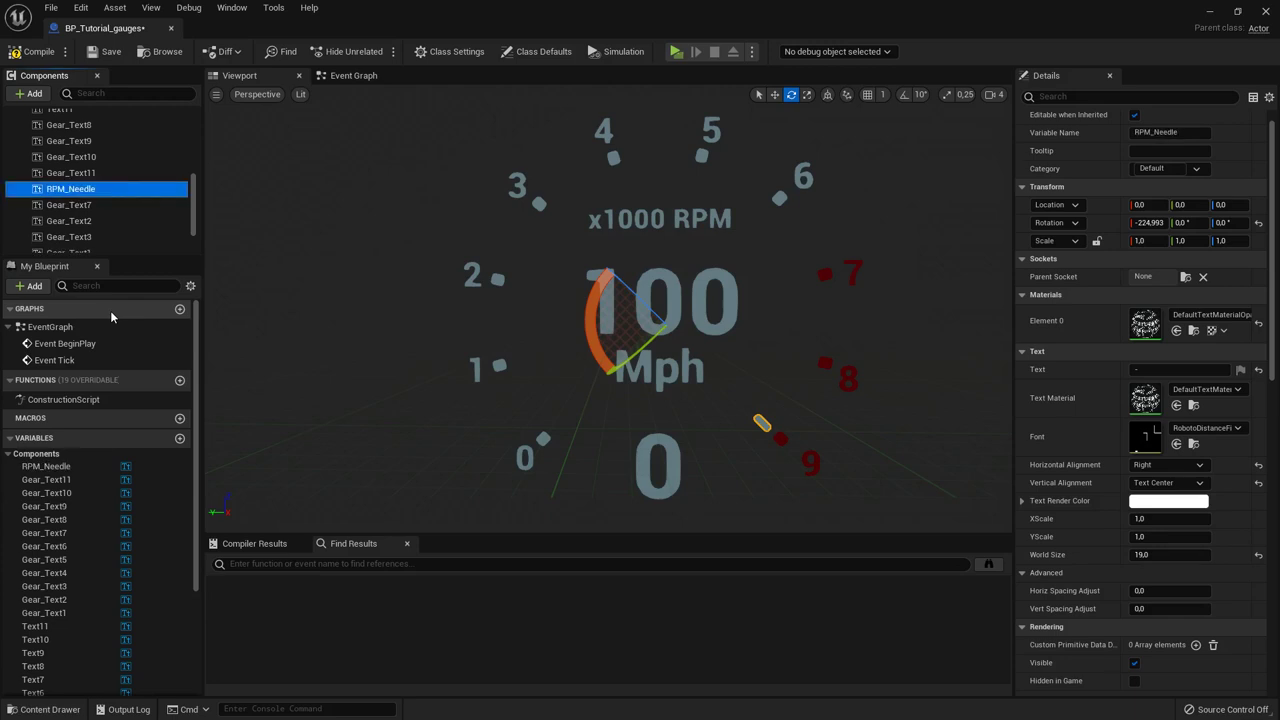
Step: In the Event Graph, delete the RPM text chain: Gear Text, its Set Text, Round, the string conversion, Append and To Text nodes
left_click(345, 78)
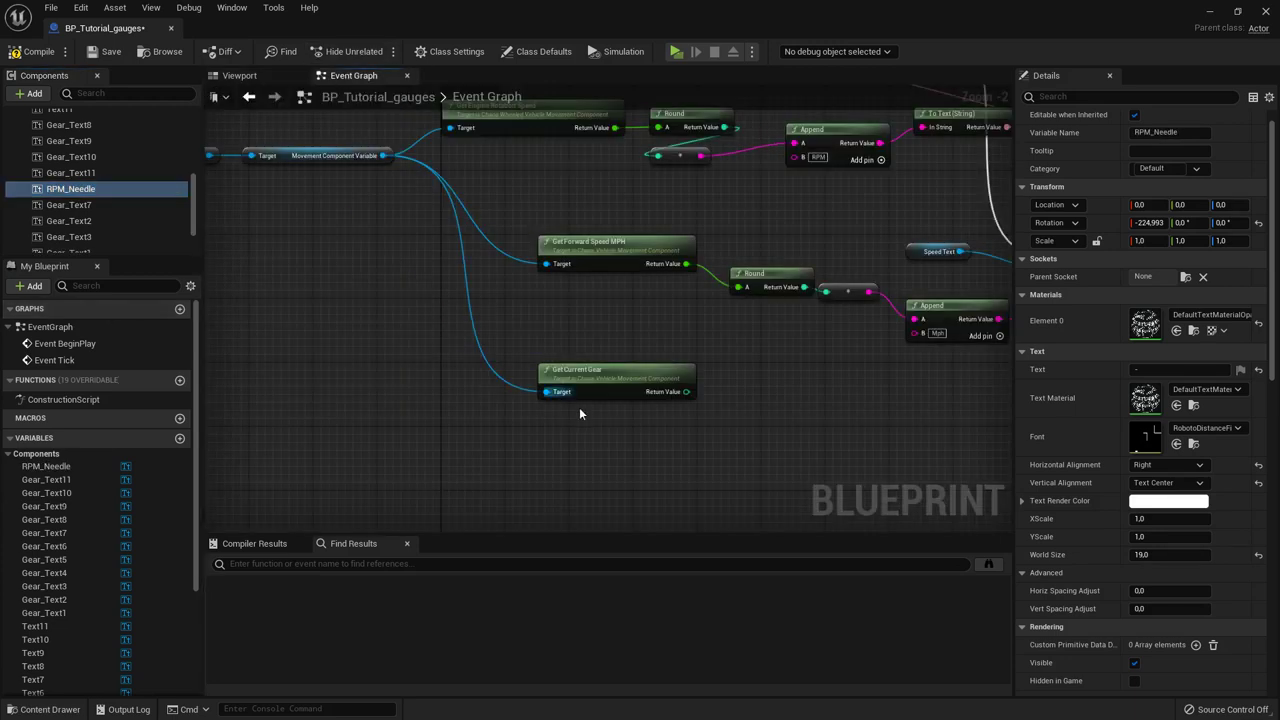
right_click_drag(589, 330, 541, 400)
scroll(541, 400, "down", 1)
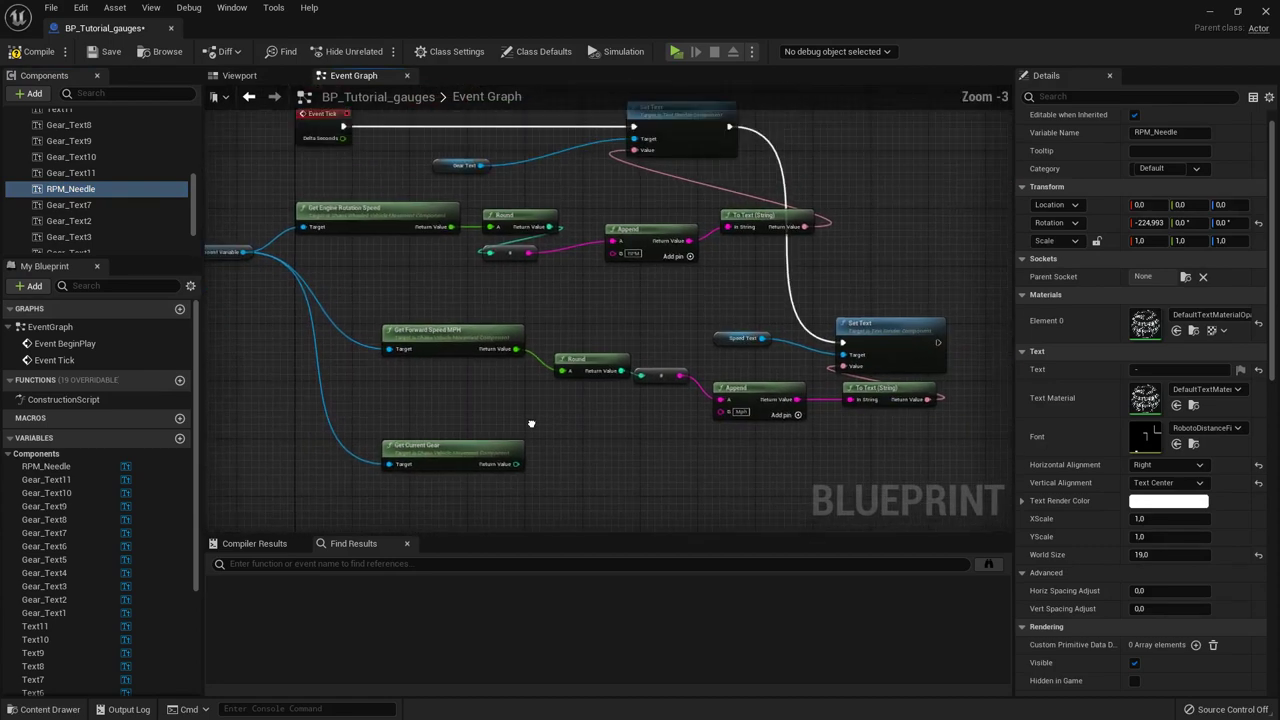
left_click_drag(815, 336, 469, 146)
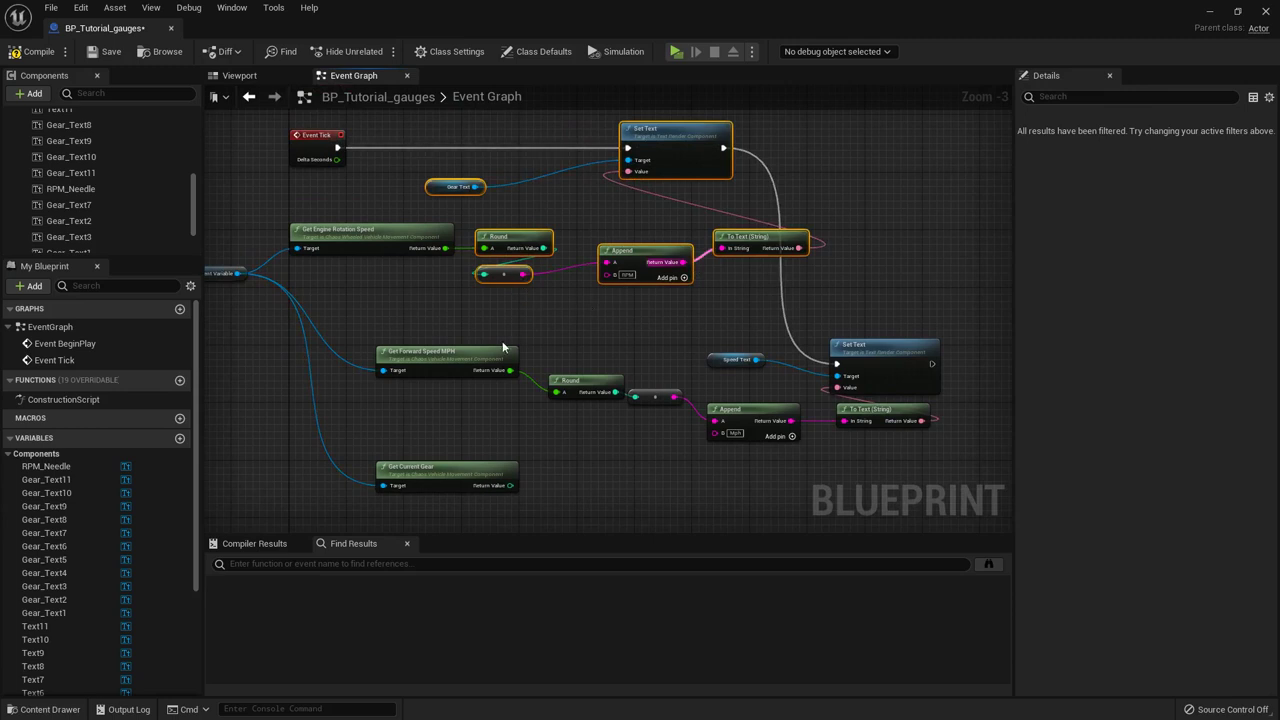
key("Delete")
Step: Add an RPM_Needle reference to the graph and create a Set Relative Rotation node targeting it
left_click_drag(87, 188, 580, 197)
scroll(525, 218, "up", 2)
type("set rotation")
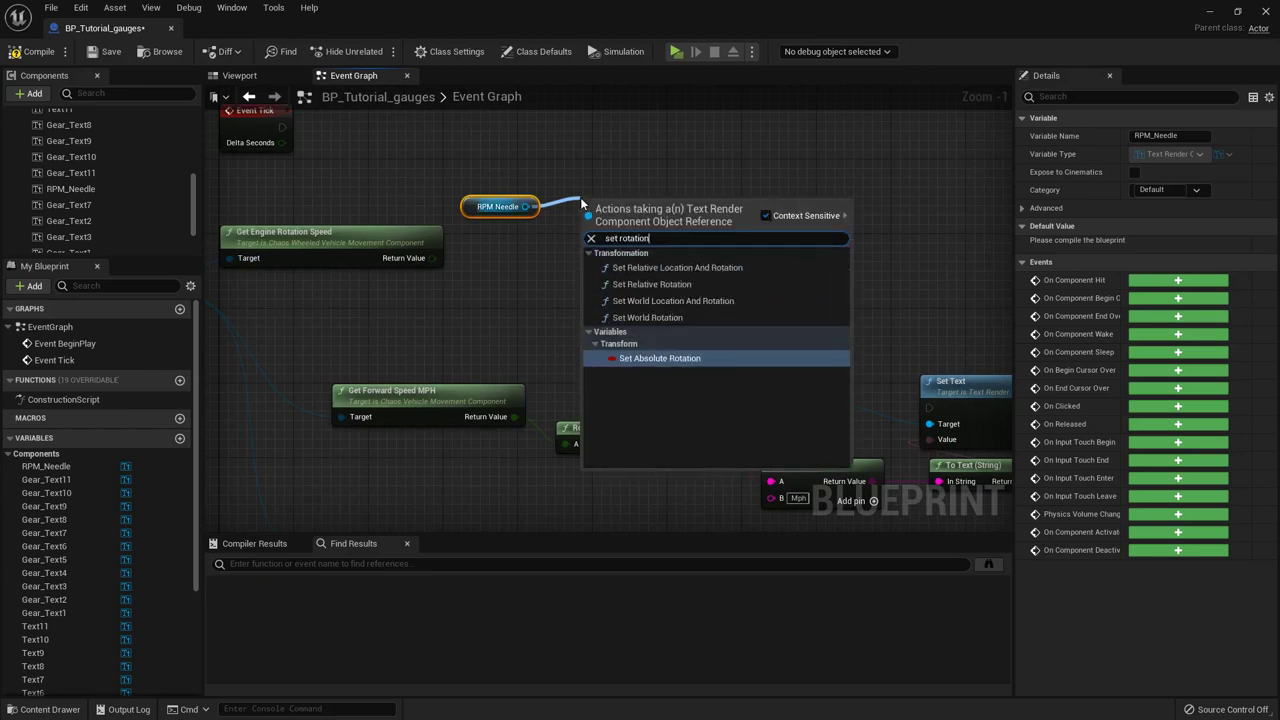
left_click(660, 284)
right_click_drag(612, 162, 646, 203)
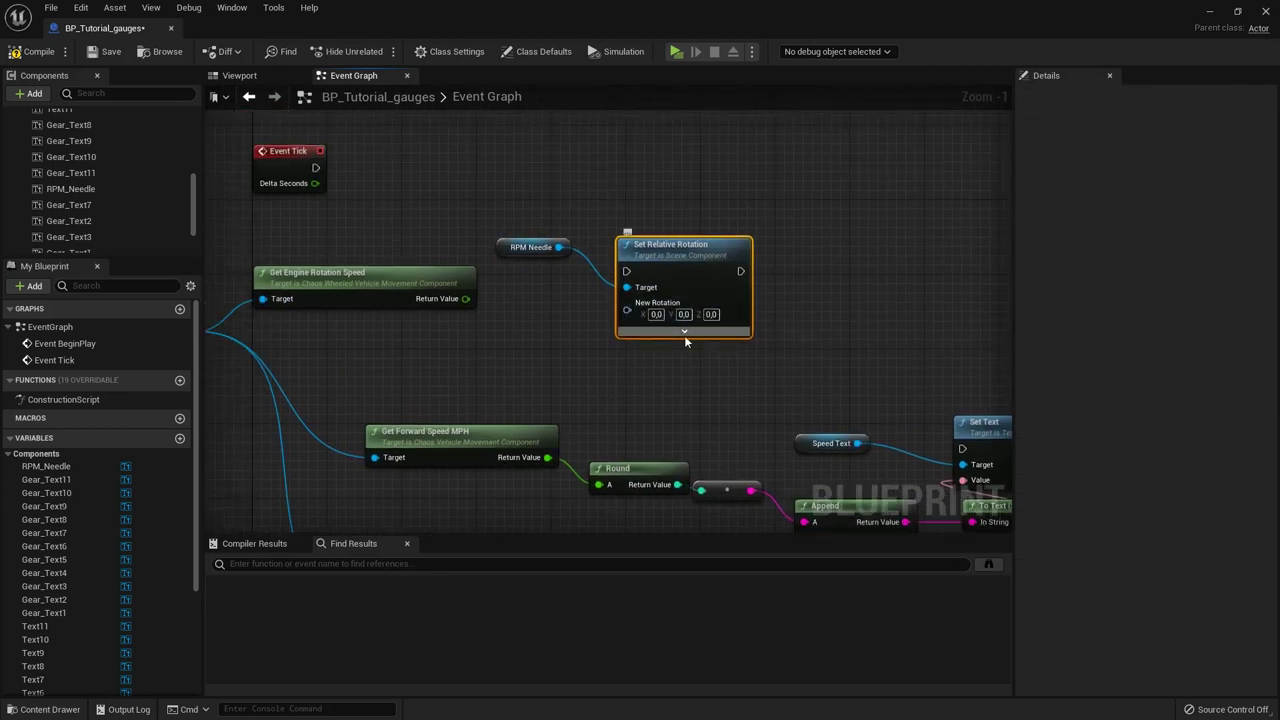
Step: Split the New Rotation struct pin, connect Event Tick to Set Relative Rotation, and place the RPM Needle node beside its Target input
right_click(627, 312)
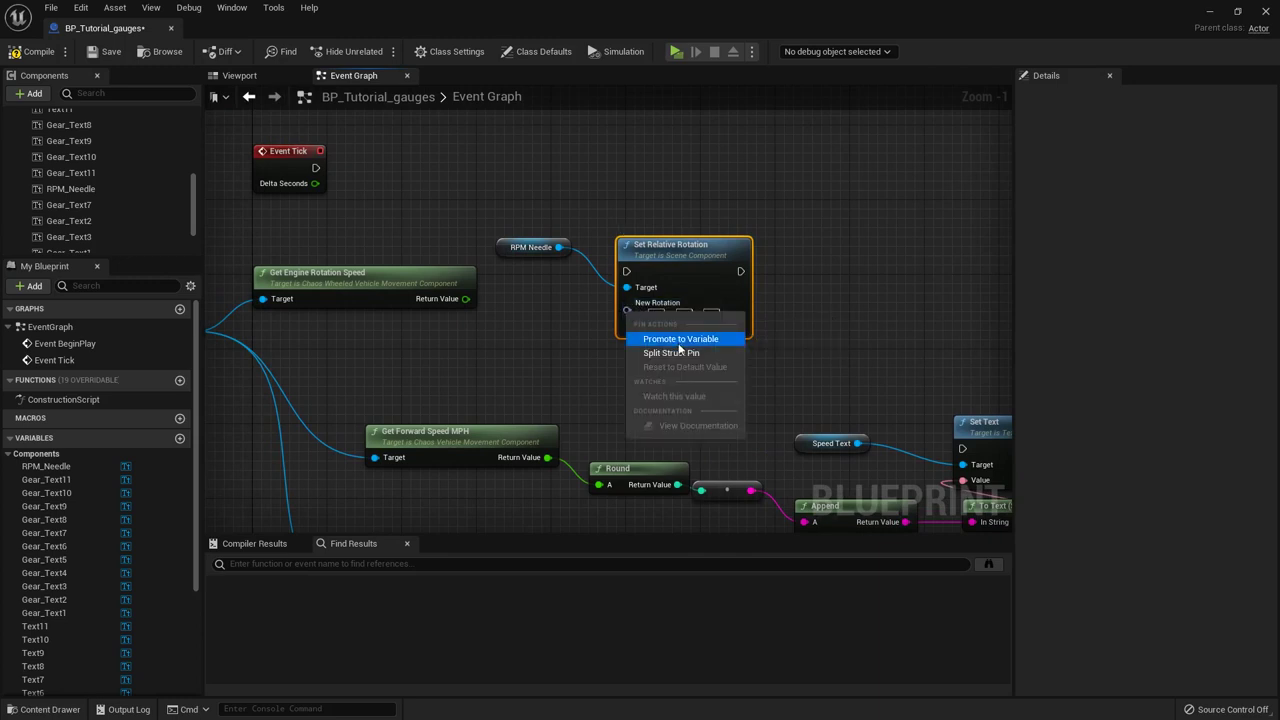
left_click(673, 353)
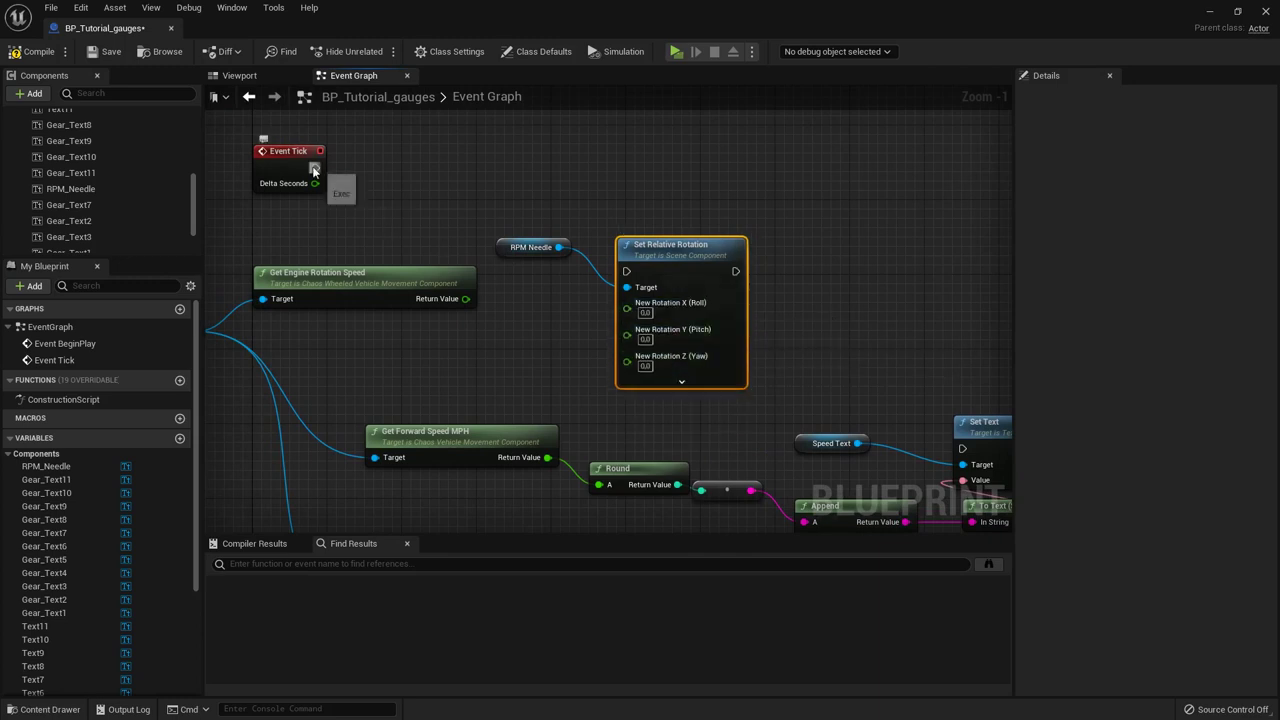
left_click_drag(314, 168, 630, 272)
left_click_drag(518, 252, 527, 298)
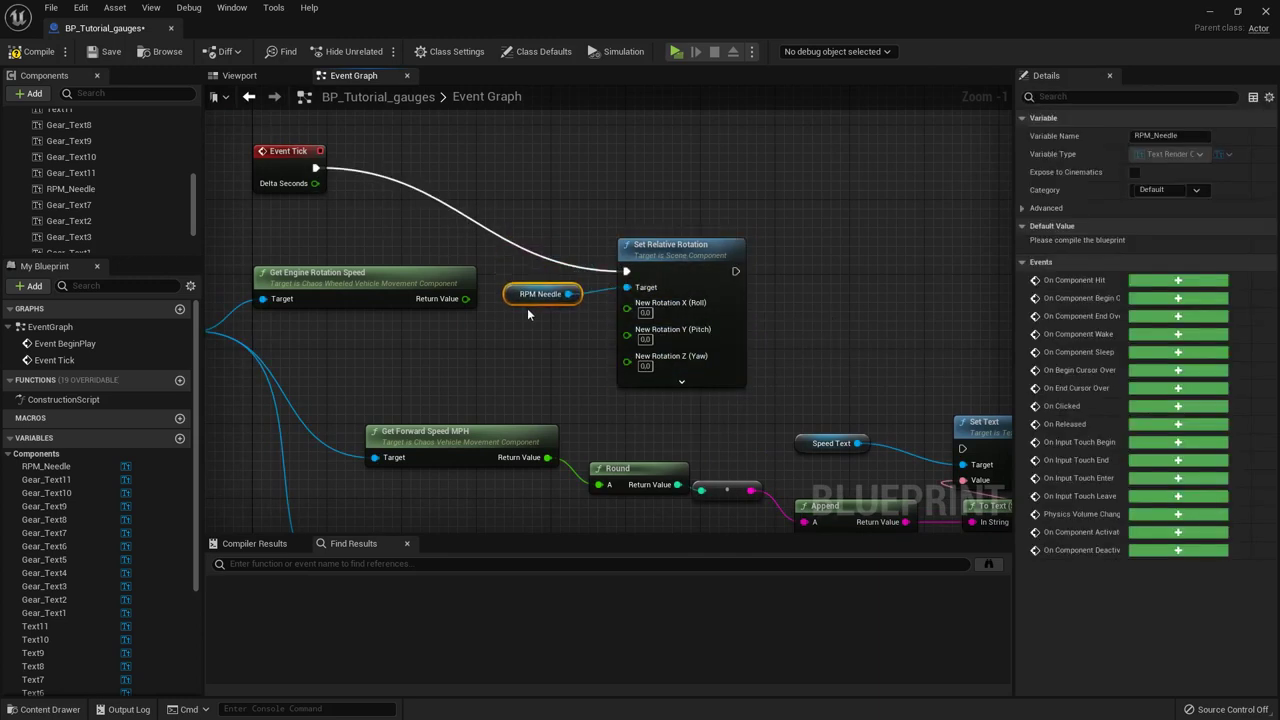
Step: Line up the Set Relative Rotation node with Event Tick, place RPM Needle beneath it, and shift both farther from Event Tick
left_click_drag(655, 272, 646, 169)
left_click_drag(527, 331, 632, 303)
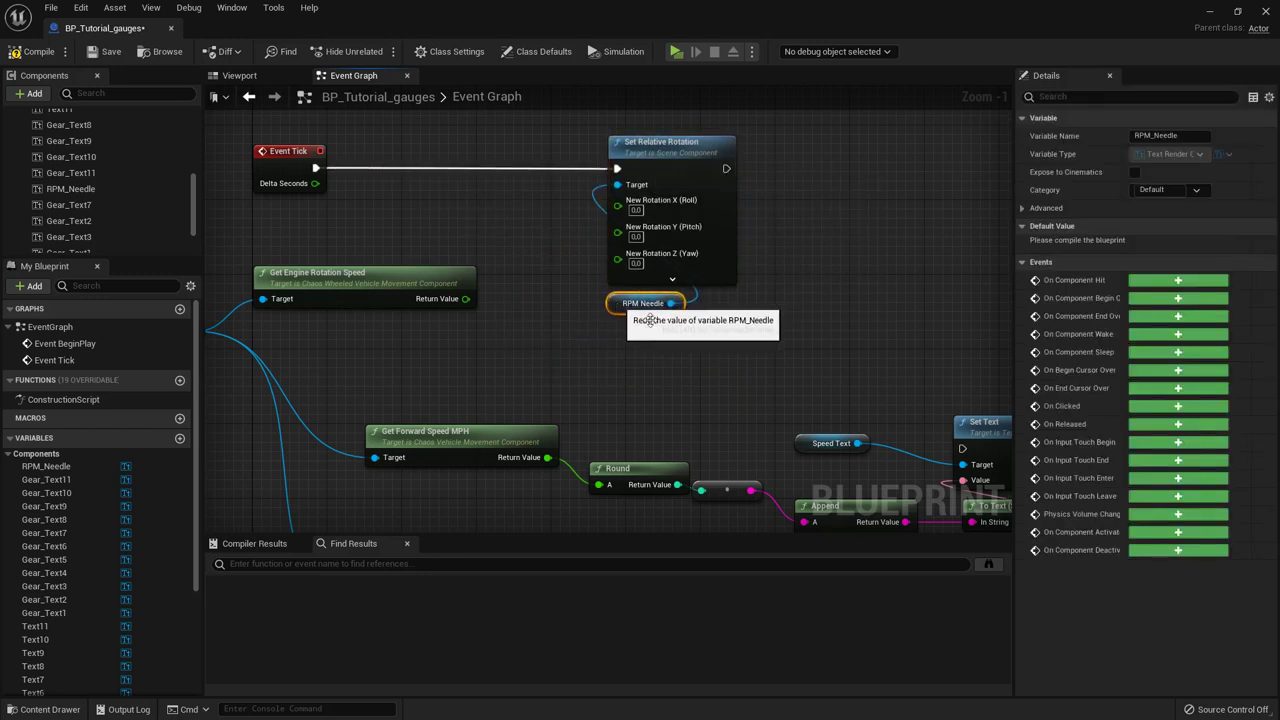
left_click_drag(773, 368, 629, 145)
key("Right")
key("Right")
key("Right")
key("Right")
key("Right")
key("Right")
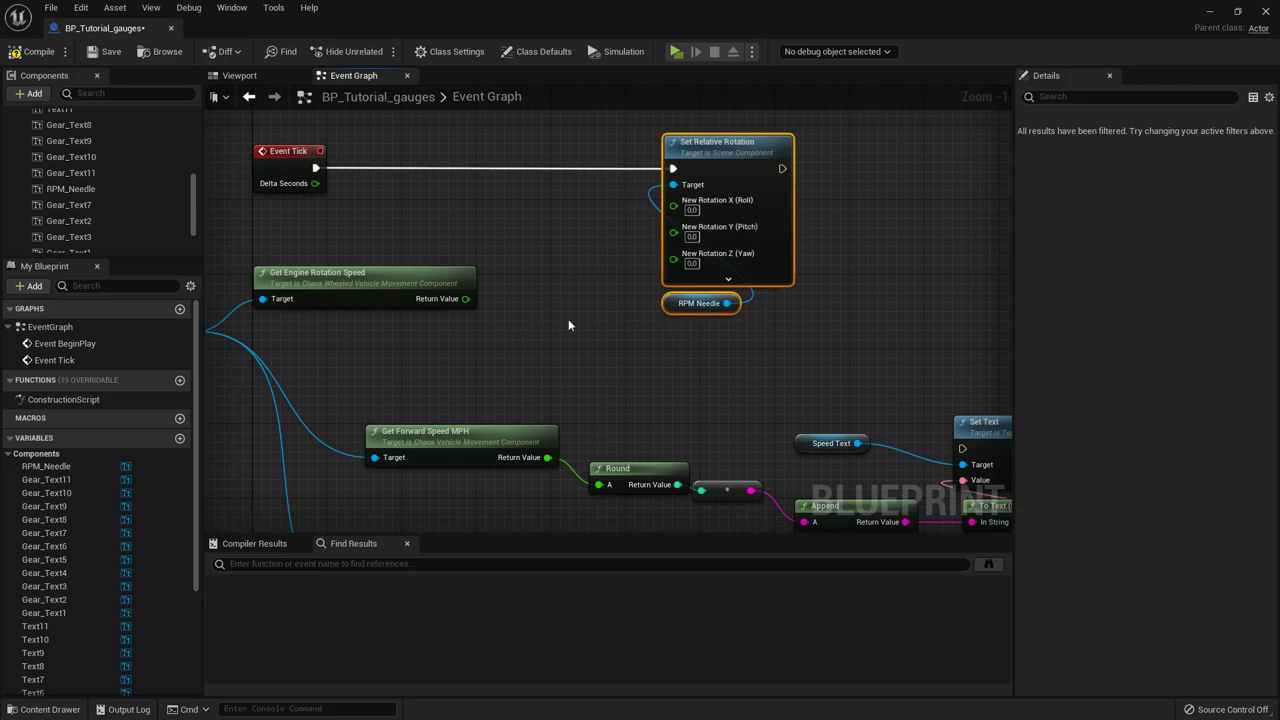
left_click(569, 325)
Step: Feed New Rotation X (Roll) from a new Map Range Clamped node and connect Get Engine Rotation Speed to its Value input
left_click_drag(673, 206, 606, 256)
type("map range")
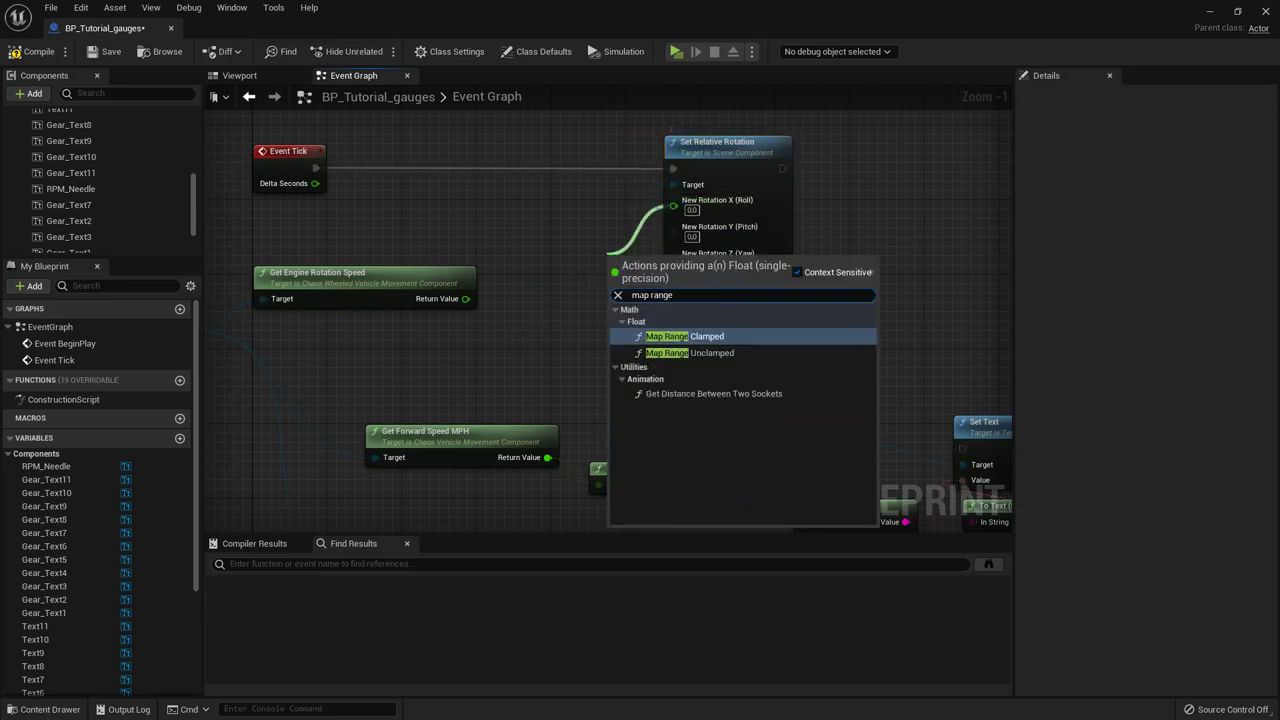
left_click(700, 337)
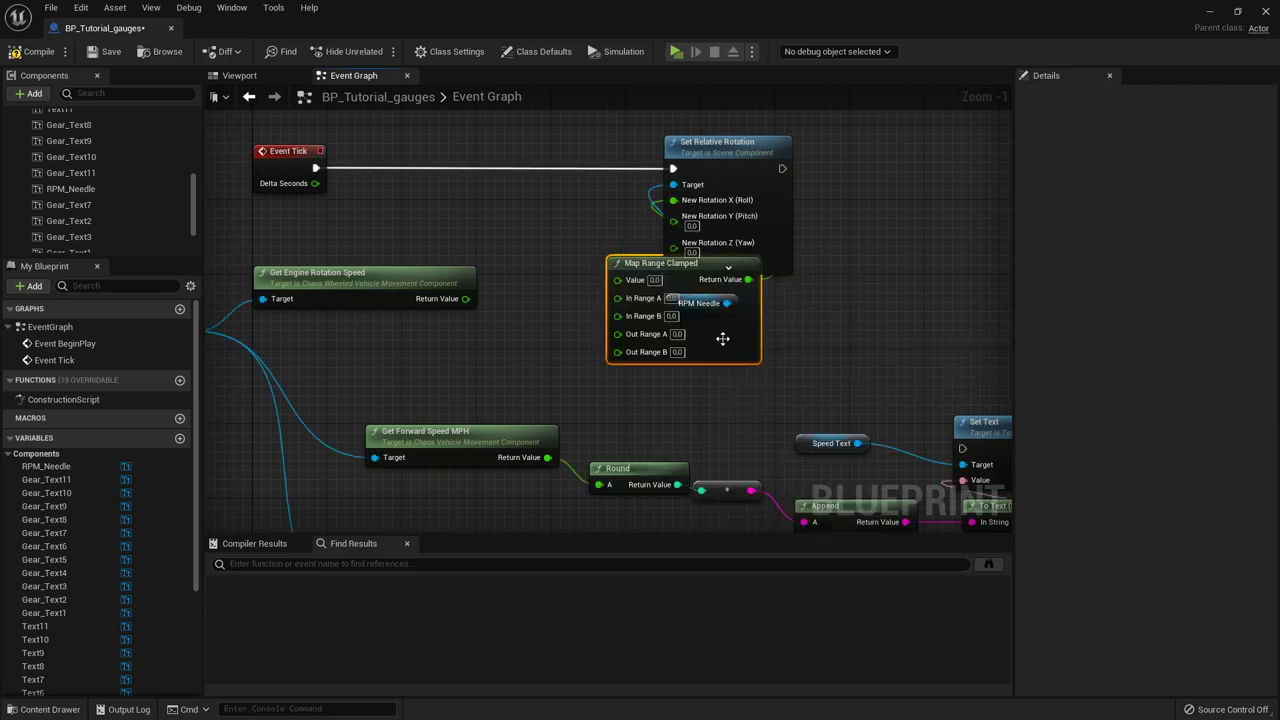
left_click_drag(660, 268, 573, 262)
left_click(447, 243)
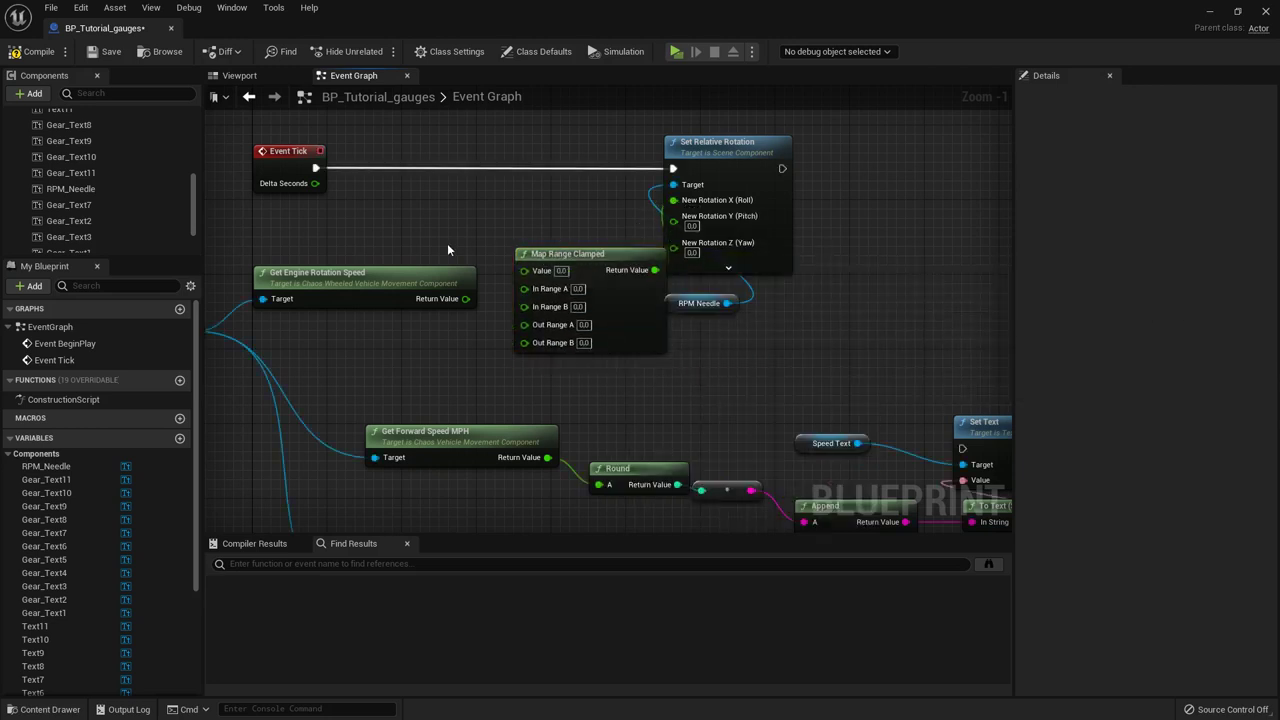
scroll(447, 243, "up", 1)
right_click_drag(361, 272, 438, 260)
left_click_drag(533, 292, 615, 261)
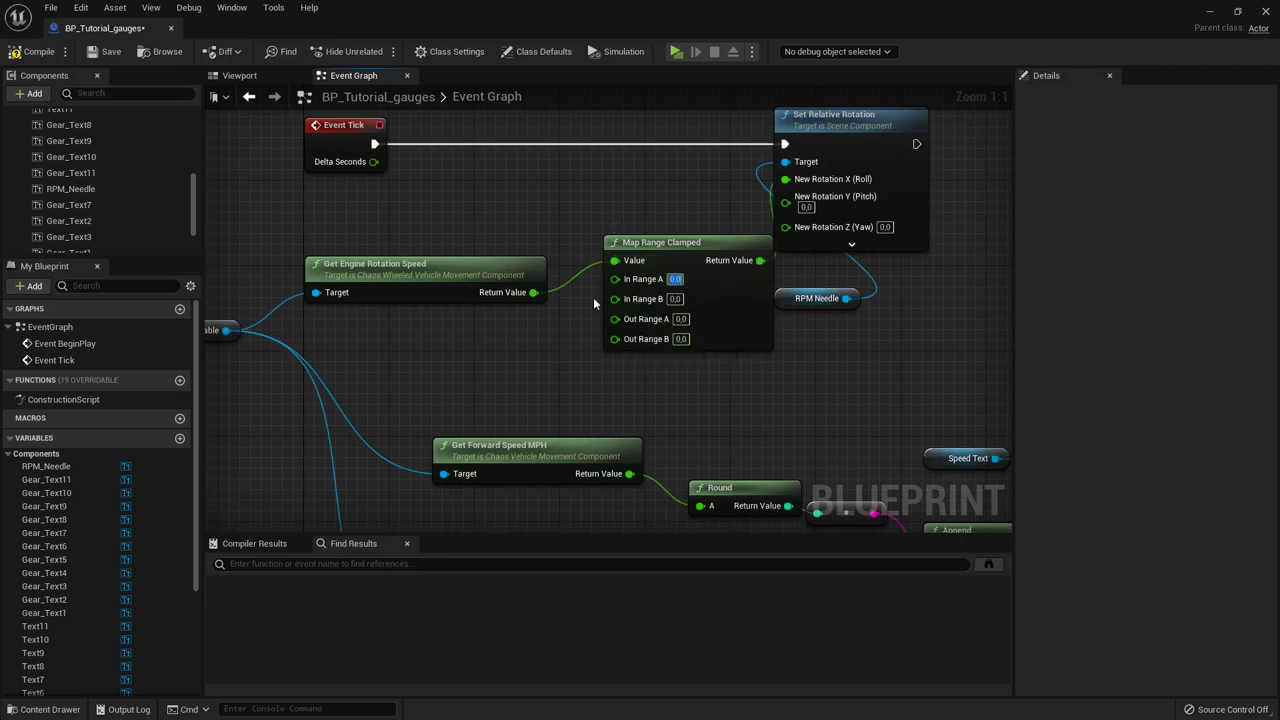
key("Tab")
Step: Add Get Engine Max Rotation Speed from Movement Component Variable and connect its return value to Map Range Clamped's In Range B
scroll(538, 346, "down", 1)
right_click_drag(538, 346, 711, 326)
scroll(711, 263, "down", 1)
scroll(711, 326, "down", 1)
scroll(498, 316, "up", 2)
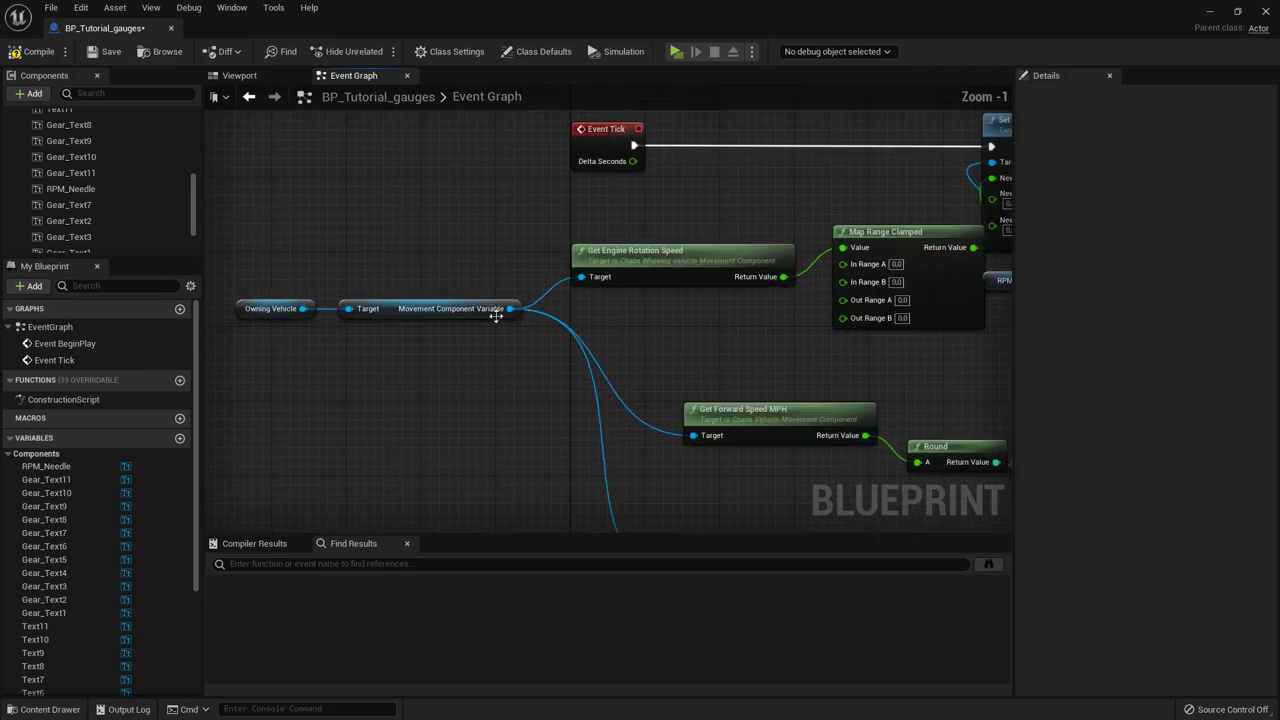
right_click_drag(444, 362, 510, 359)
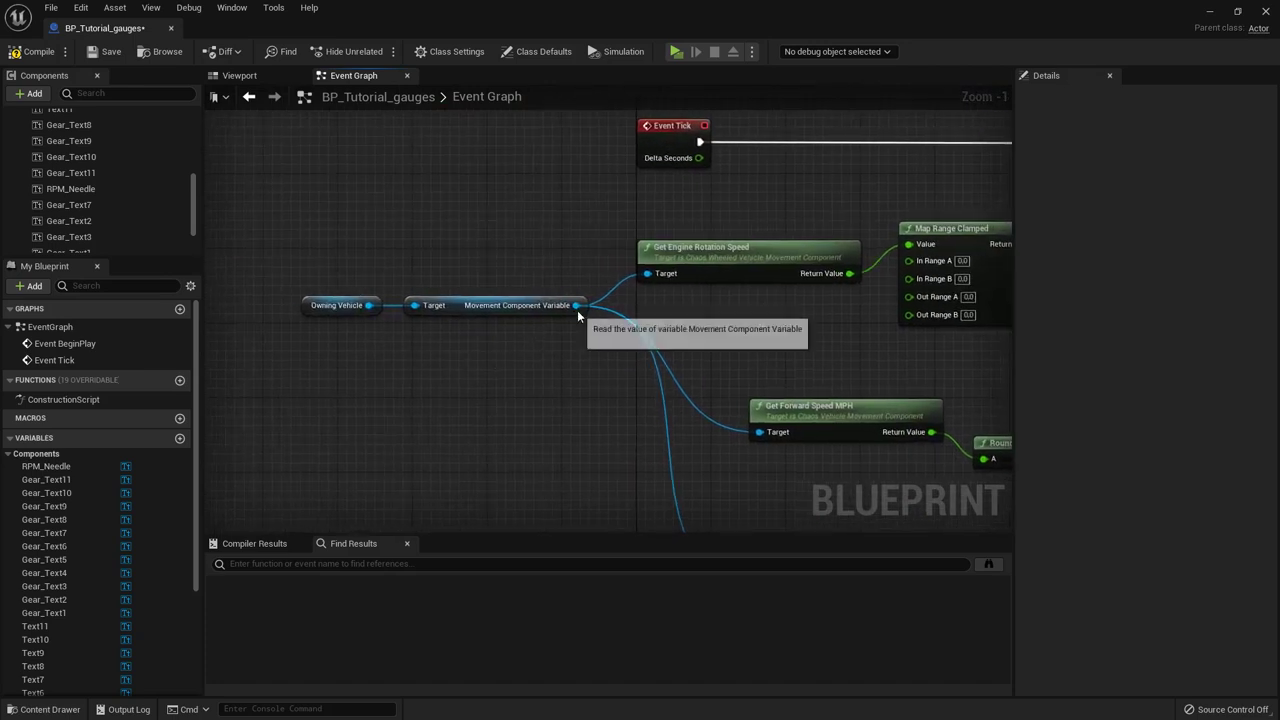
left_click_drag(576, 306, 544, 384)
type("max engine")
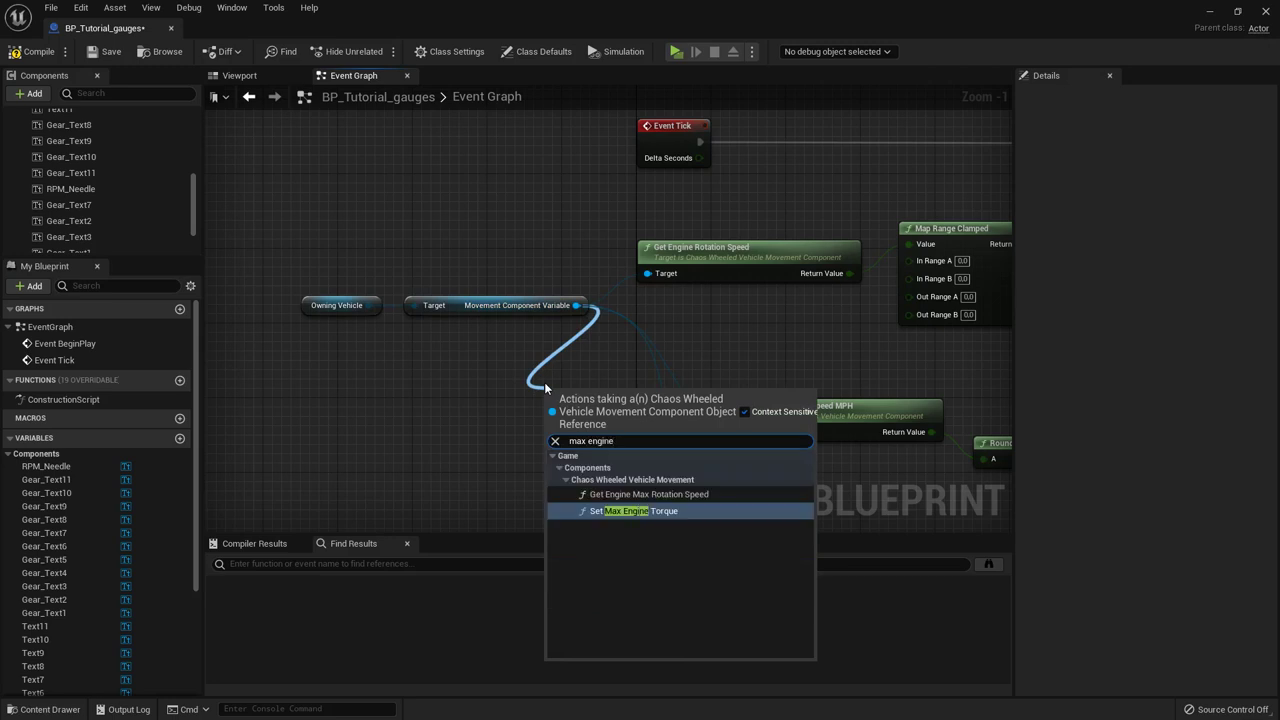
left_click(632, 494)
left_click_drag(628, 392, 490, 327)
right_click_drag(831, 361, 671, 353)
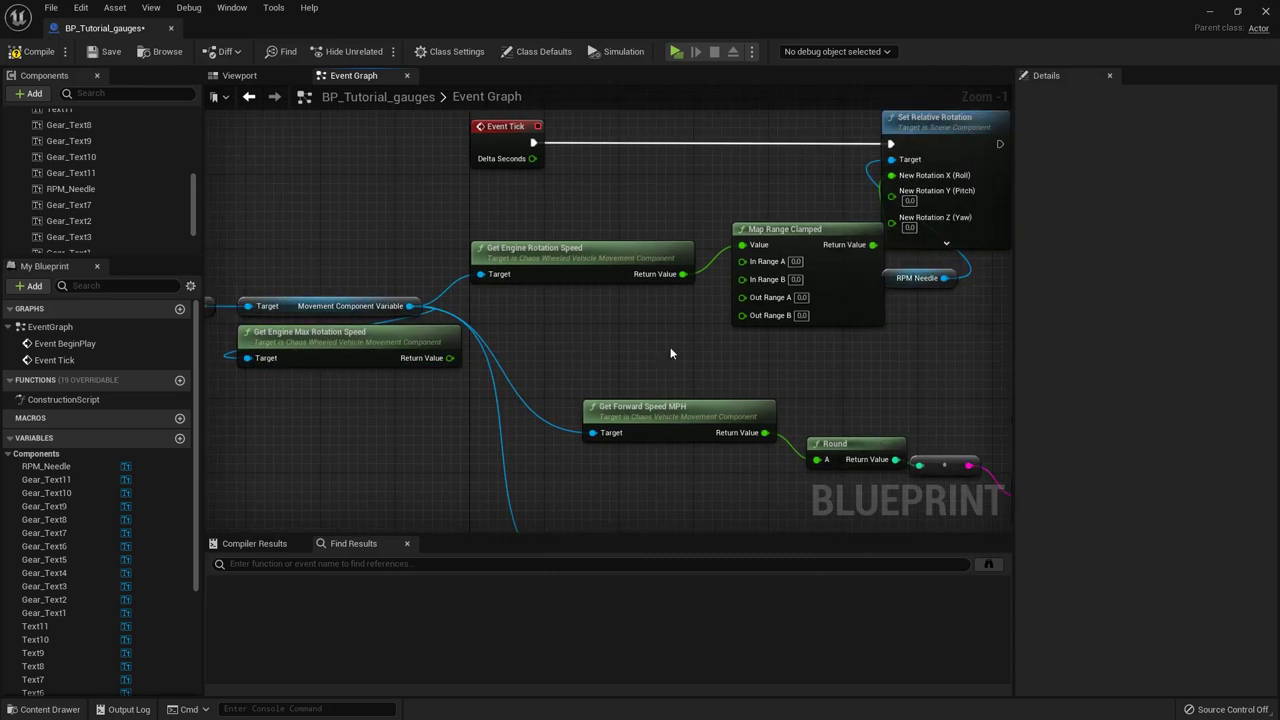
left_click_drag(449, 358, 743, 280)
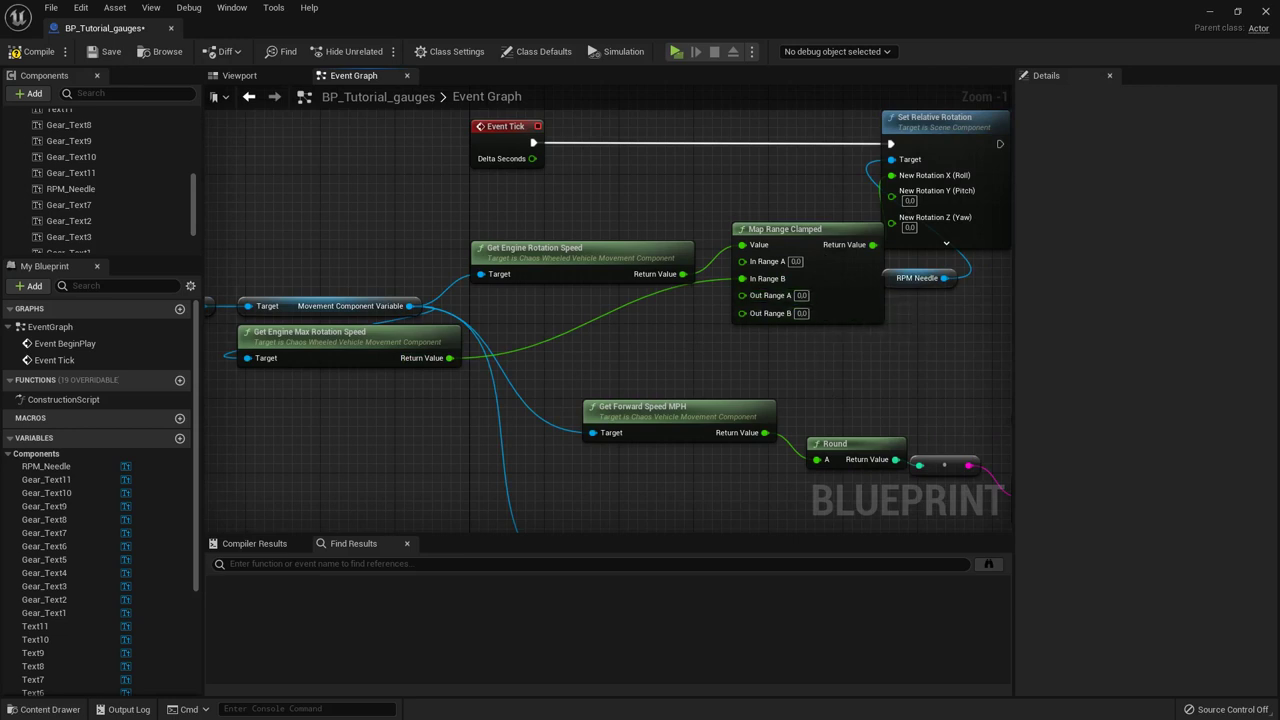
Step: Set Map Range Clamped's Out Range A to 46 and Out Range B to -225, using the values in the Notepad notes
key("alt+Tab")
left_click_drag(841, 300, 841, 352)
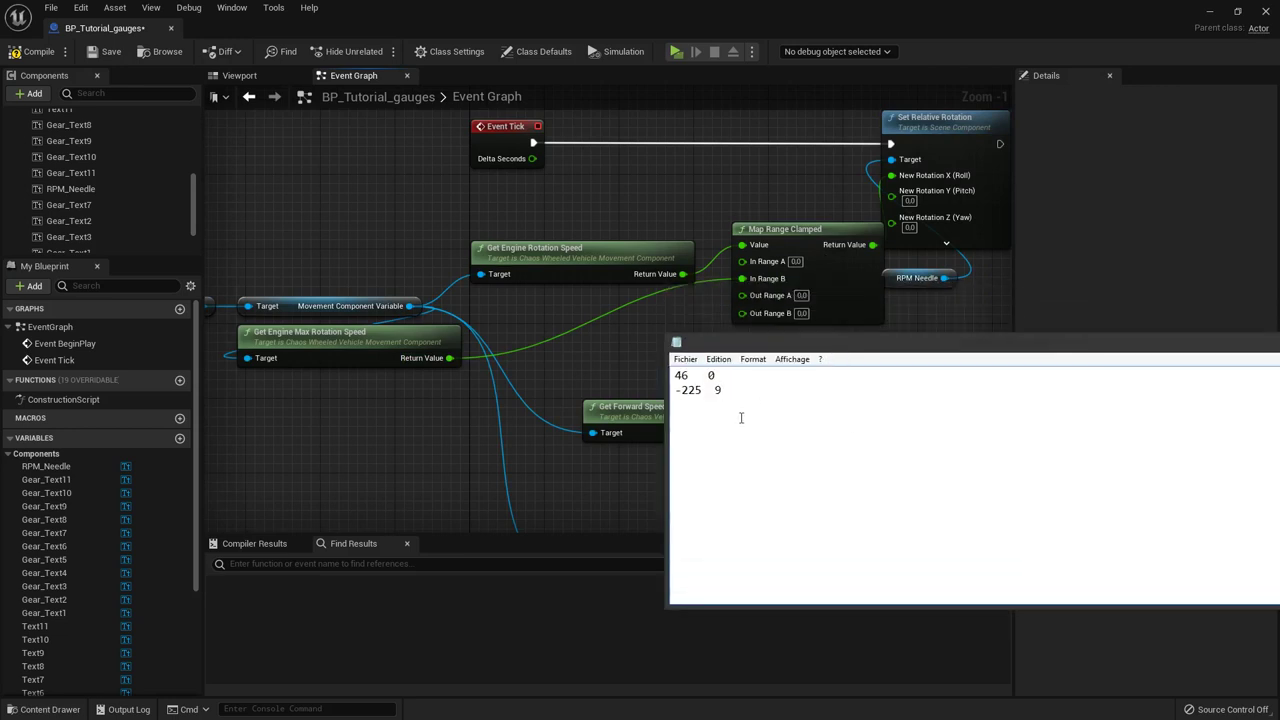
left_click(801, 295)
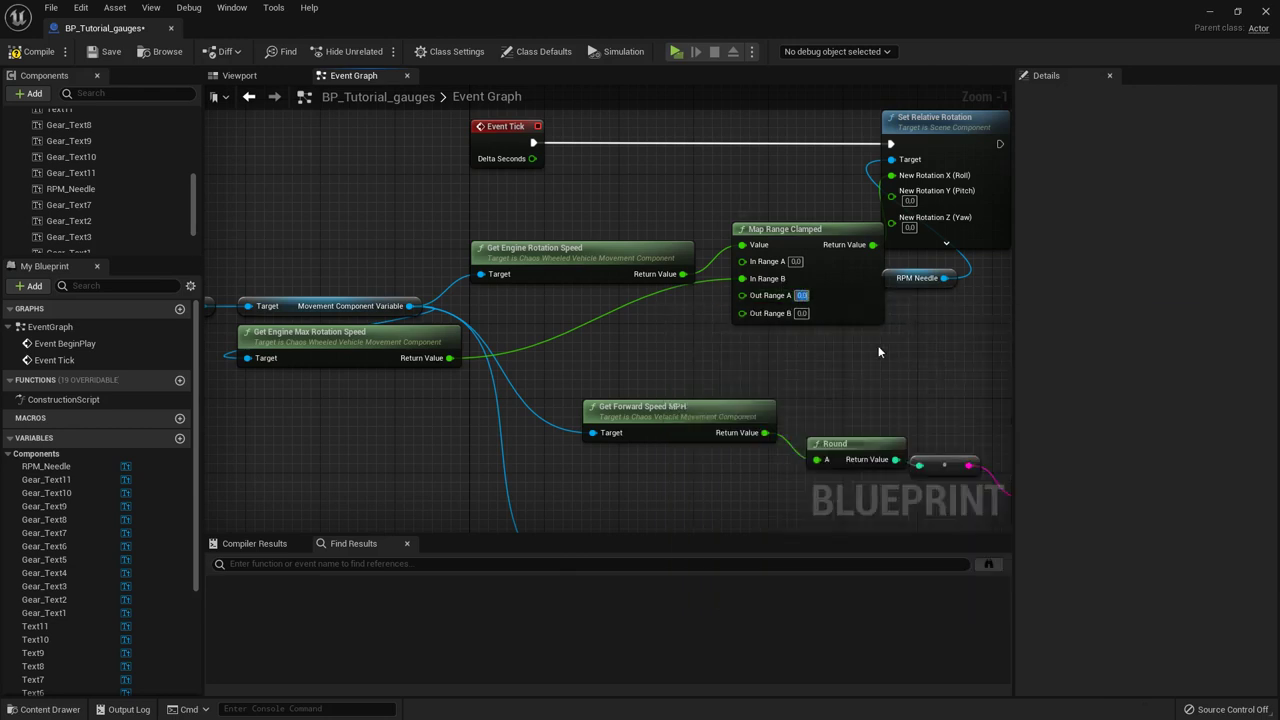
type("46")
key("Return")
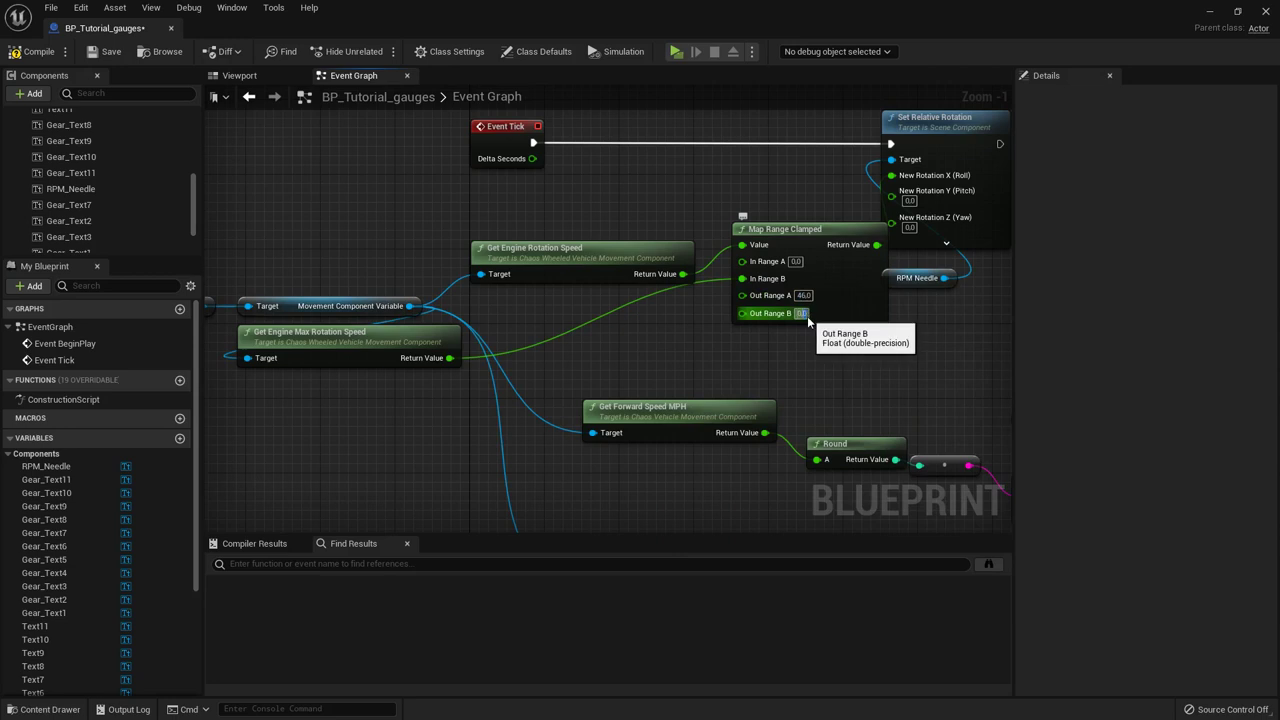
type("-2")
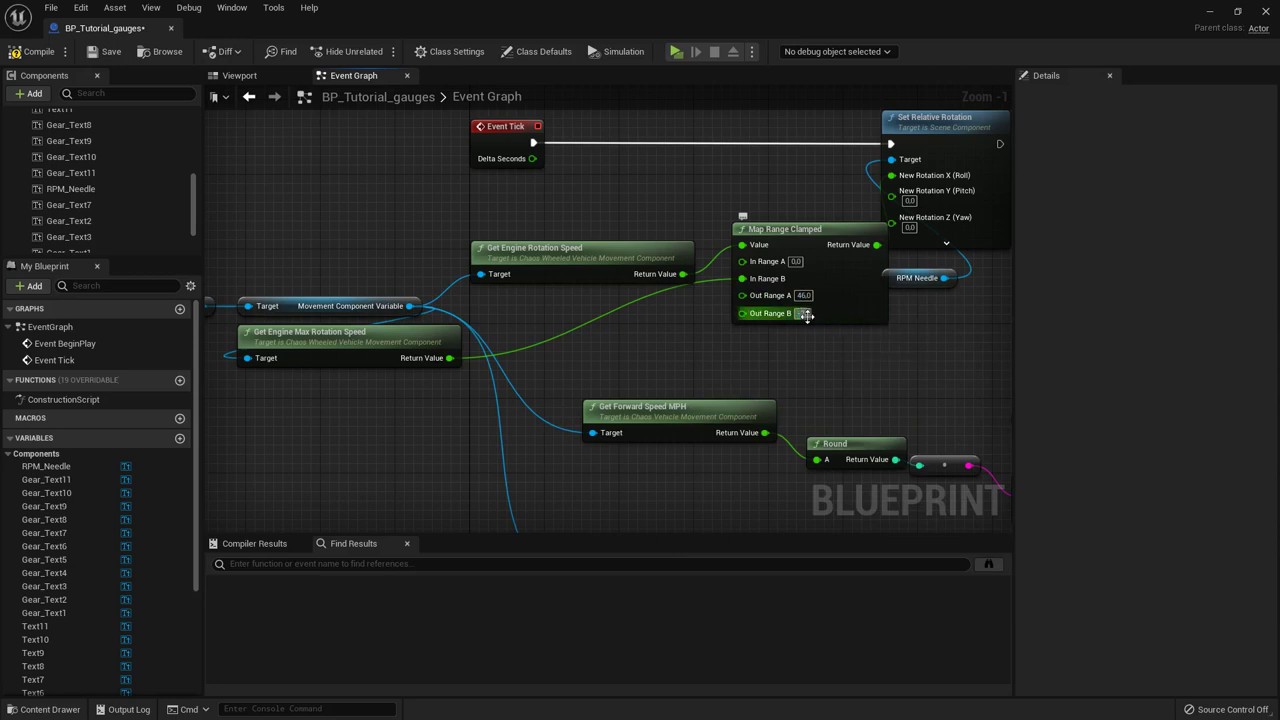
Step: Move the vehicle reference, engine speed and Map Range Clamped nodes together up and away from Set Relative Rotation
mouse_move(744, 372)
right_mouse_down()
mouse_move(746, 334)
mouse_move(757, 356)
right_mouse_up()
scroll(770, 343, "down", 1)
left_click_drag(756, 356, 325, 236)
key("Left")
key("Left")
key("Left")
key("Left")
key("Left")
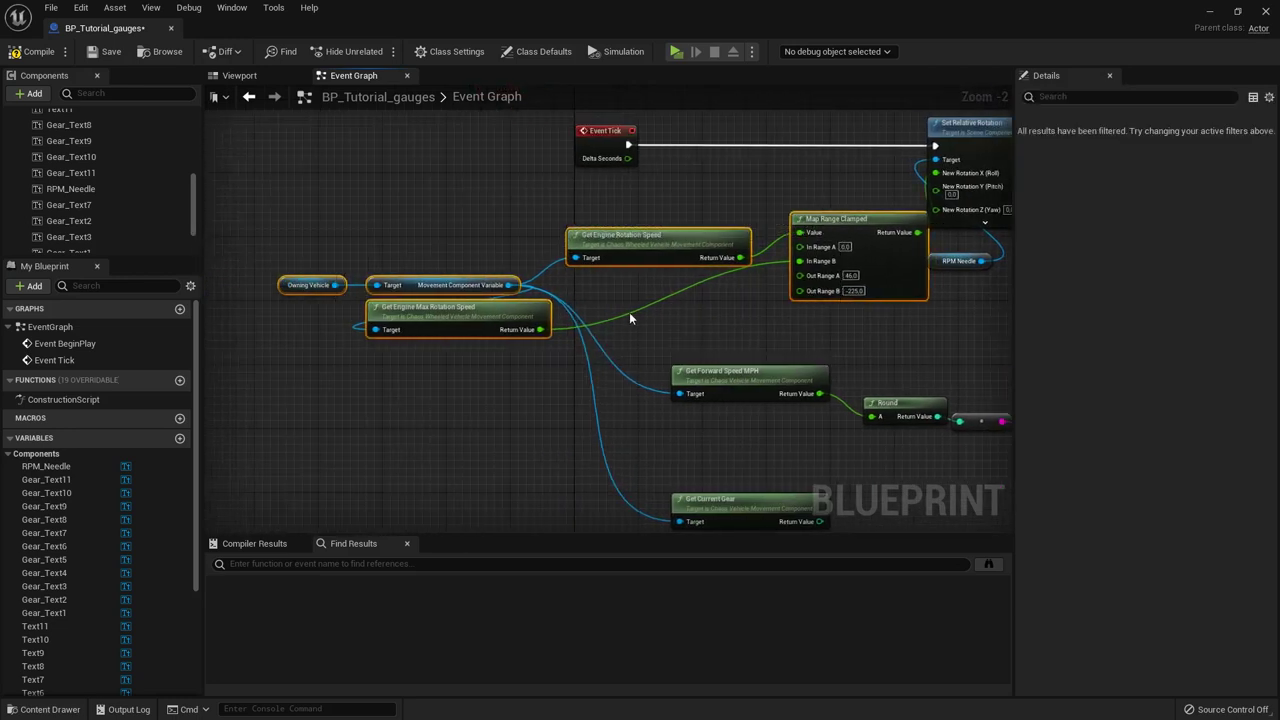
key("Up")
key("Up")
key("Up")
left_click(813, 338)
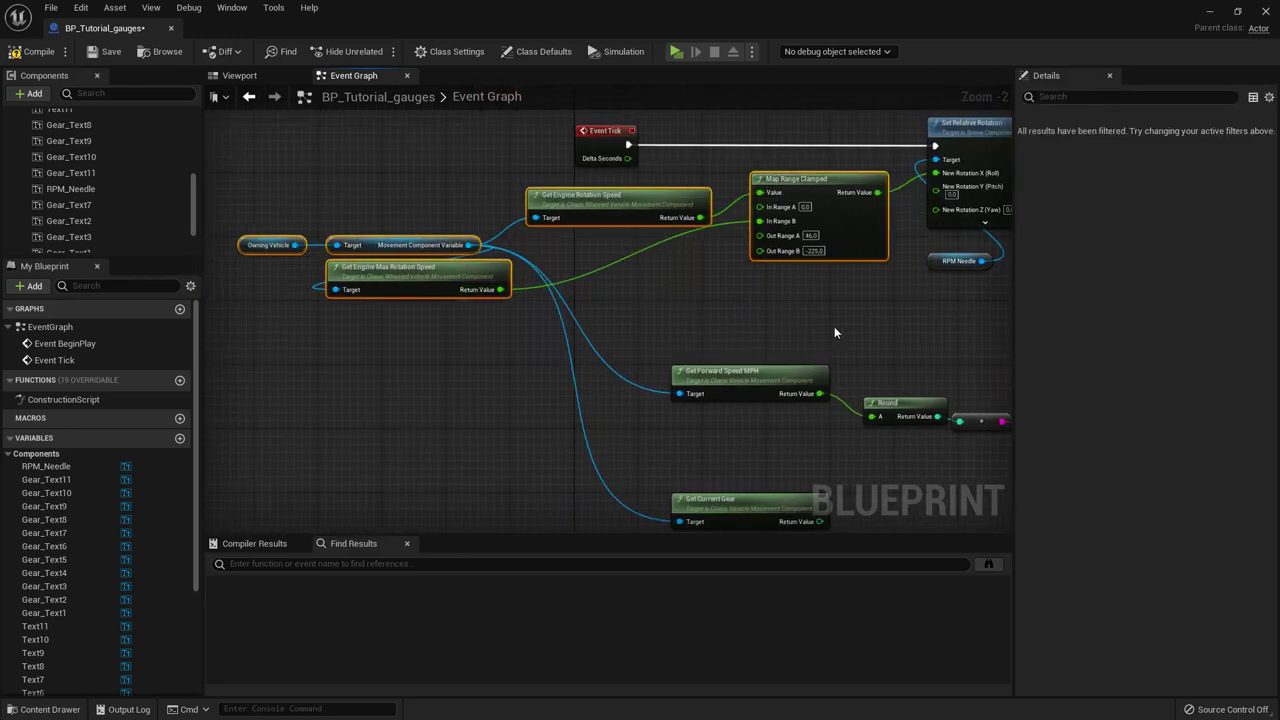
Step: Connect Set Relative Rotation's execution output to the speed Set Text node and save the Blueprint
right_click_drag(834, 326, 560, 280)
scroll(560, 280, "down", 1)
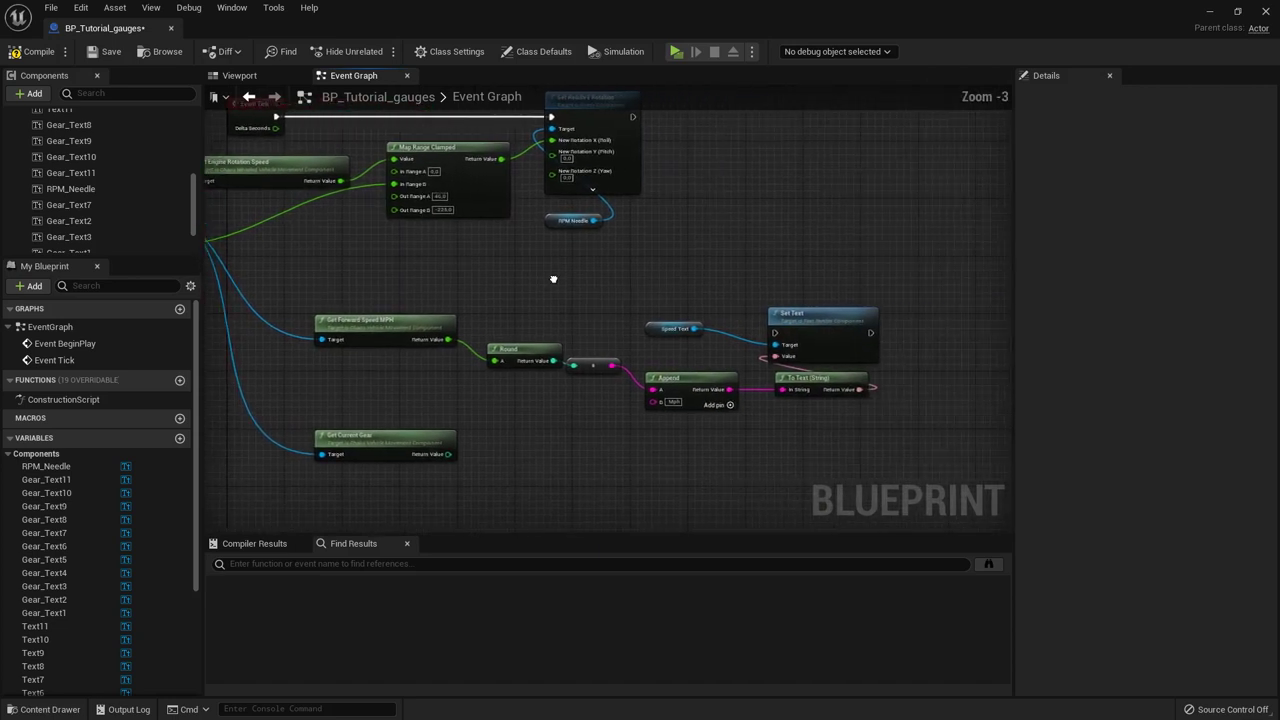
left_click_drag(632, 117, 775, 336)
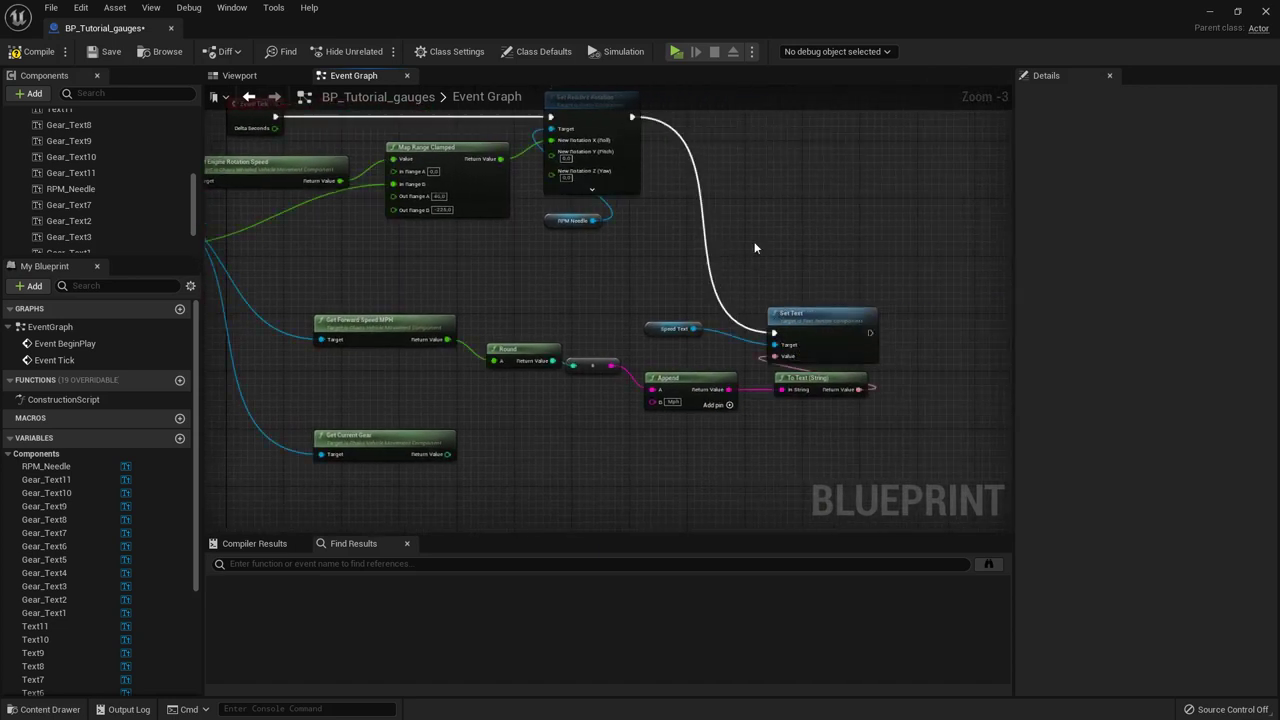
left_click(101, 53)
Step: Play the level and drive the car to check how the RPM needle follows engine speed, then end the preview
left_click(1211, 12)
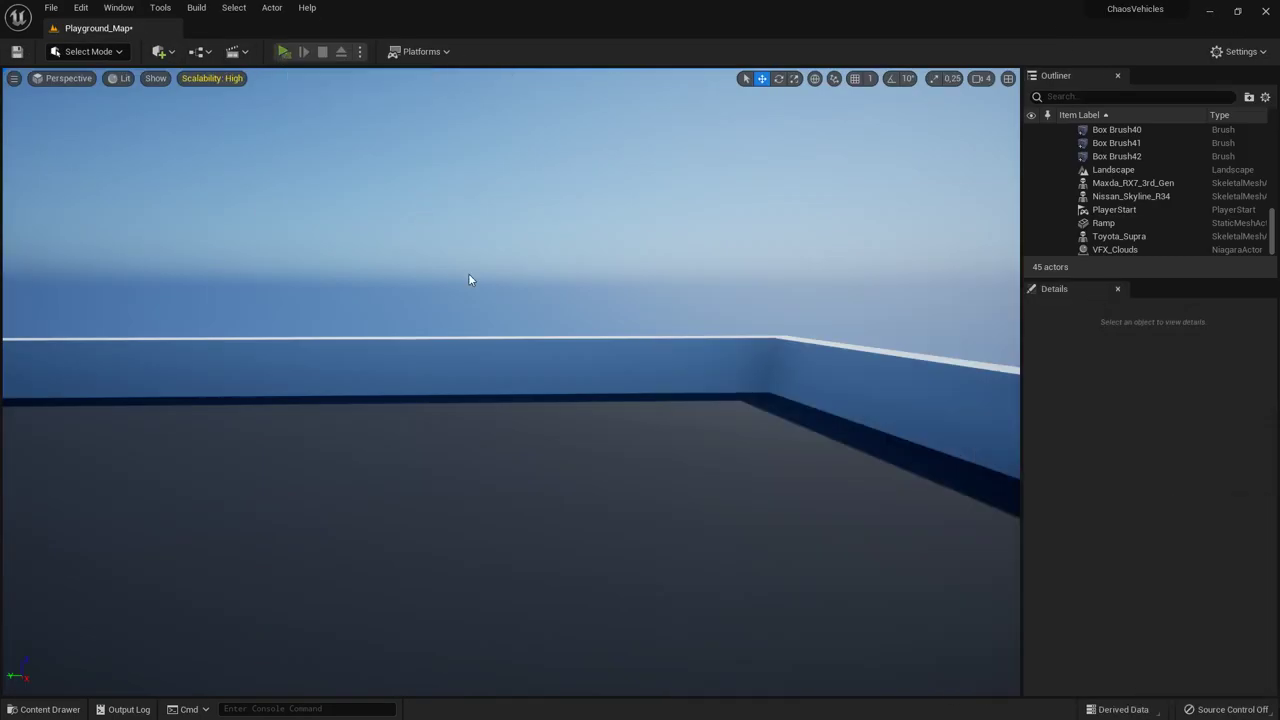
key("alt+p")
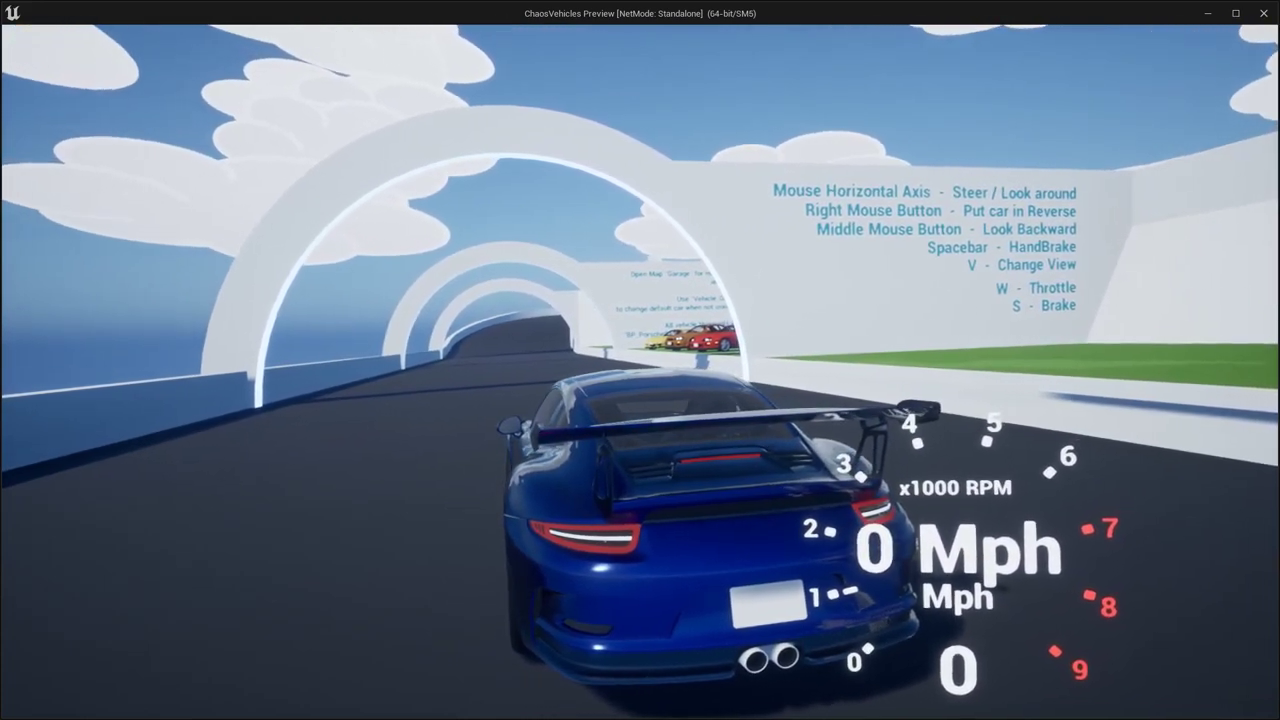
key("w")
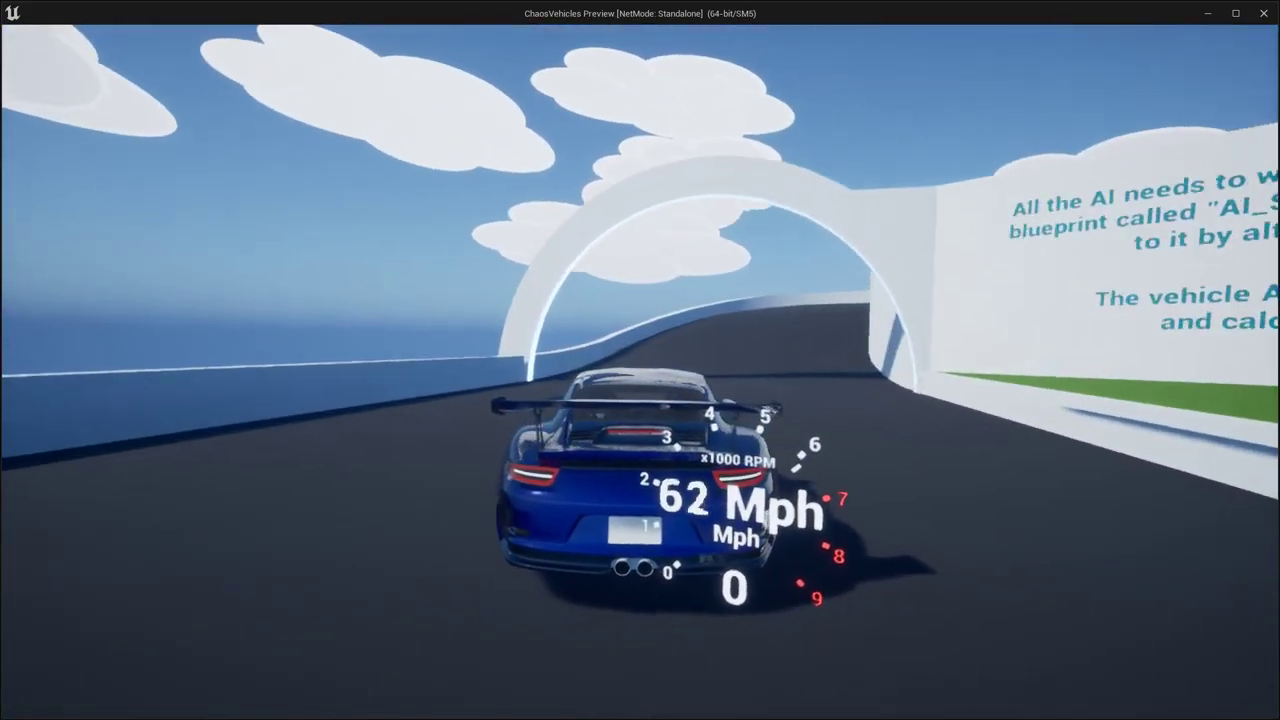
key("d")
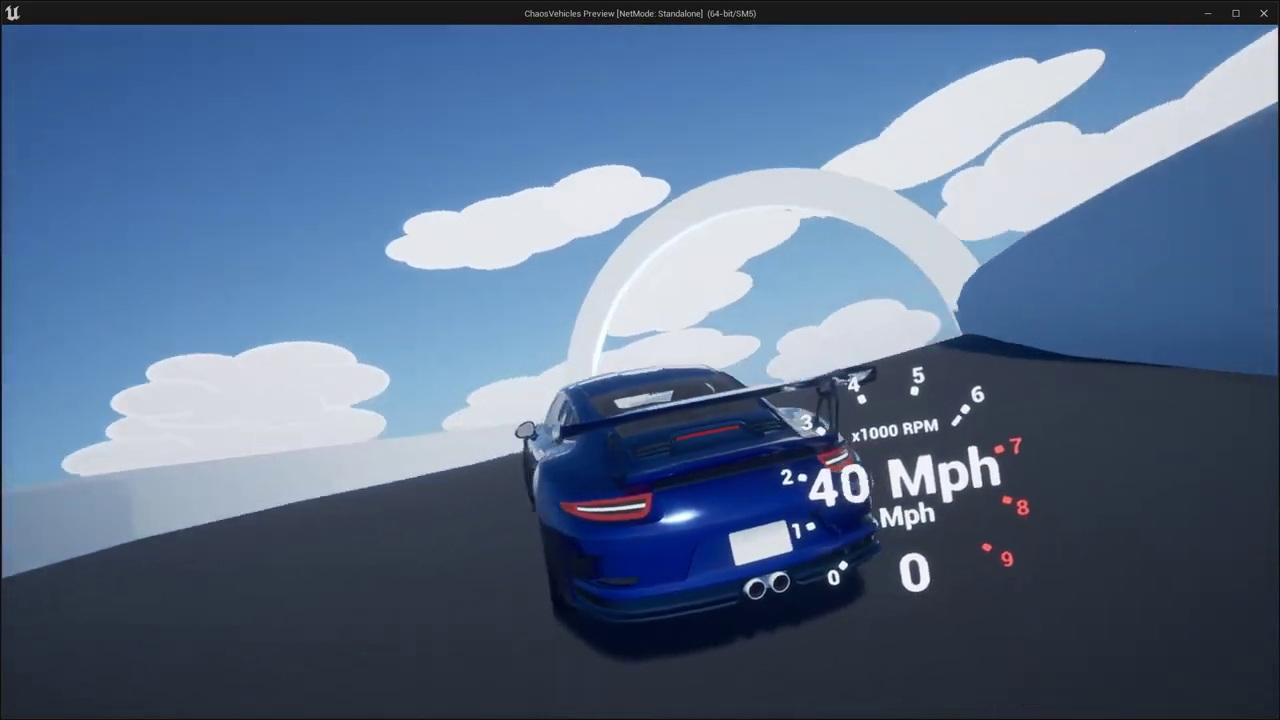
key("w")
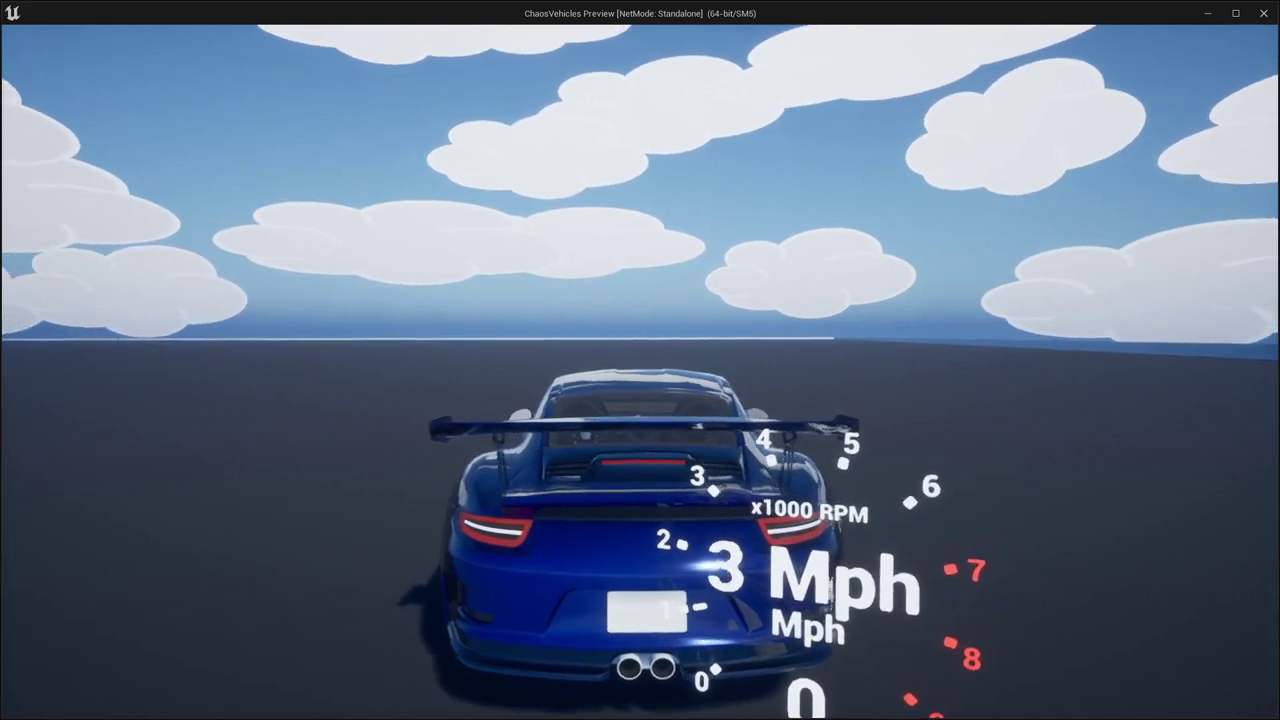
key("Escape")
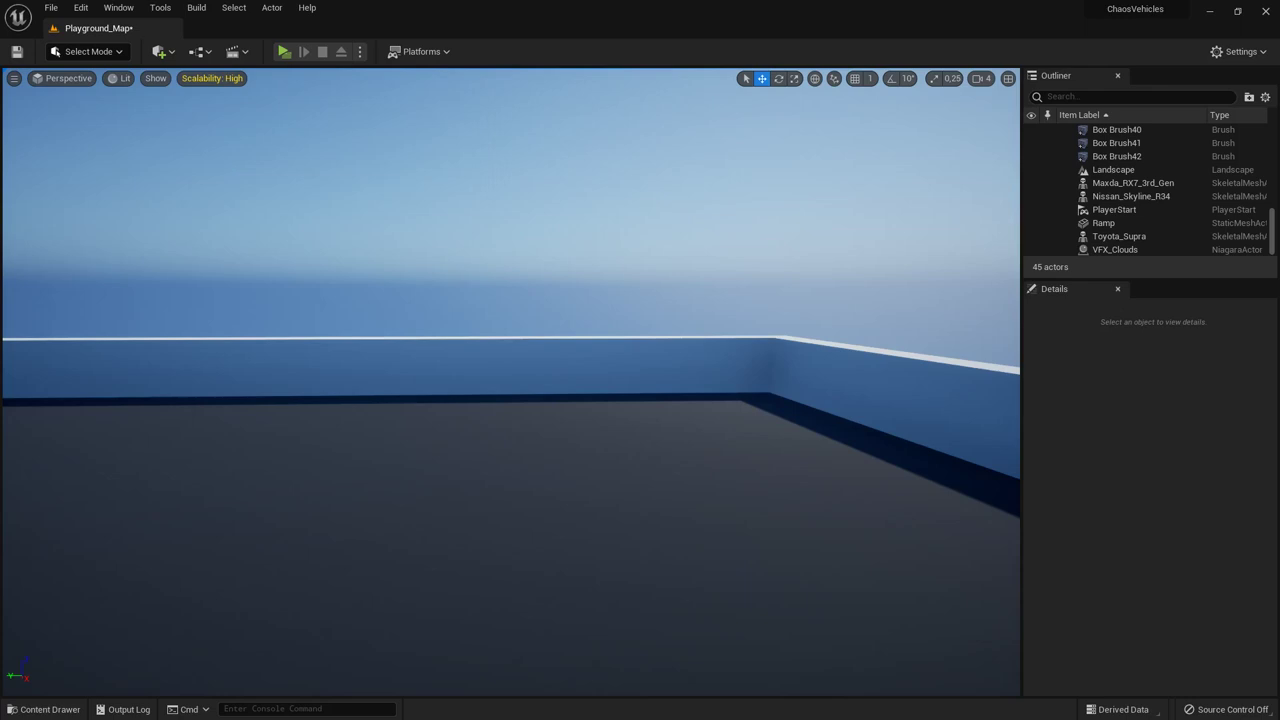
Step: Close the Notepad notes without saving and switch back to the BP_Tutorial_gauges Blueprint
key("alt+Tab")
key("alt+F4")
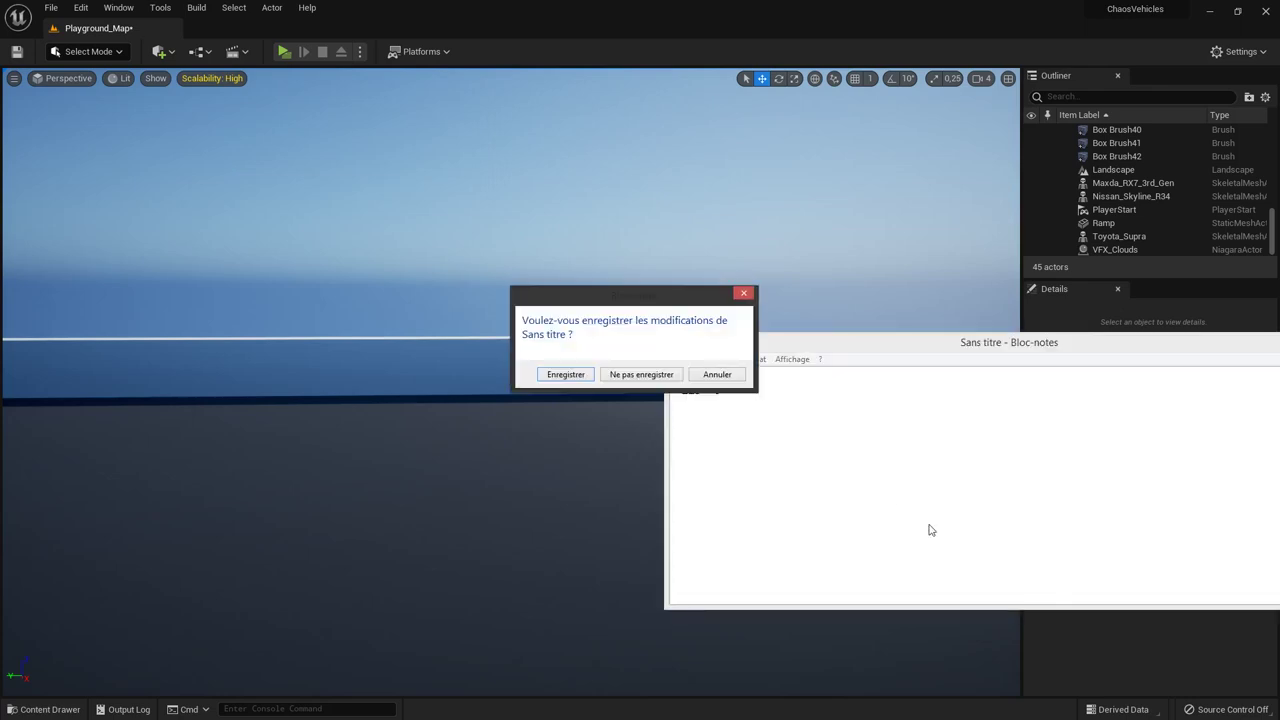
left_click(641, 374)
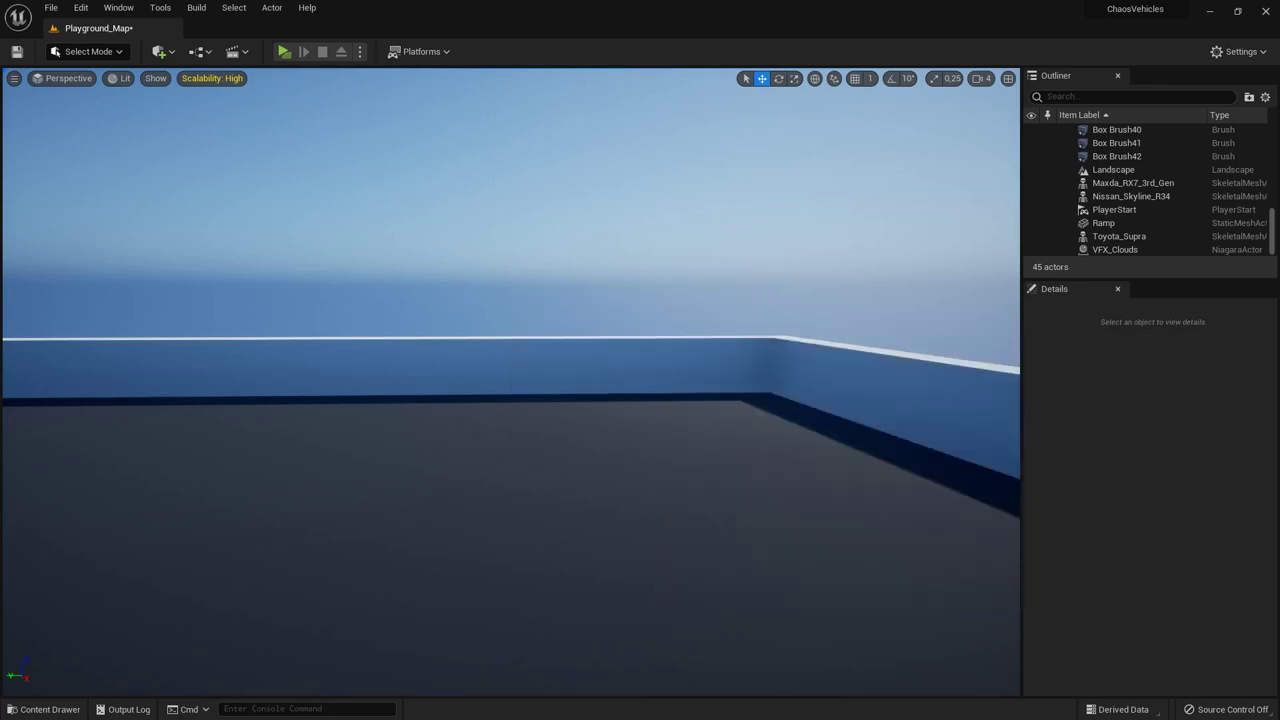
key("alt+Tab")
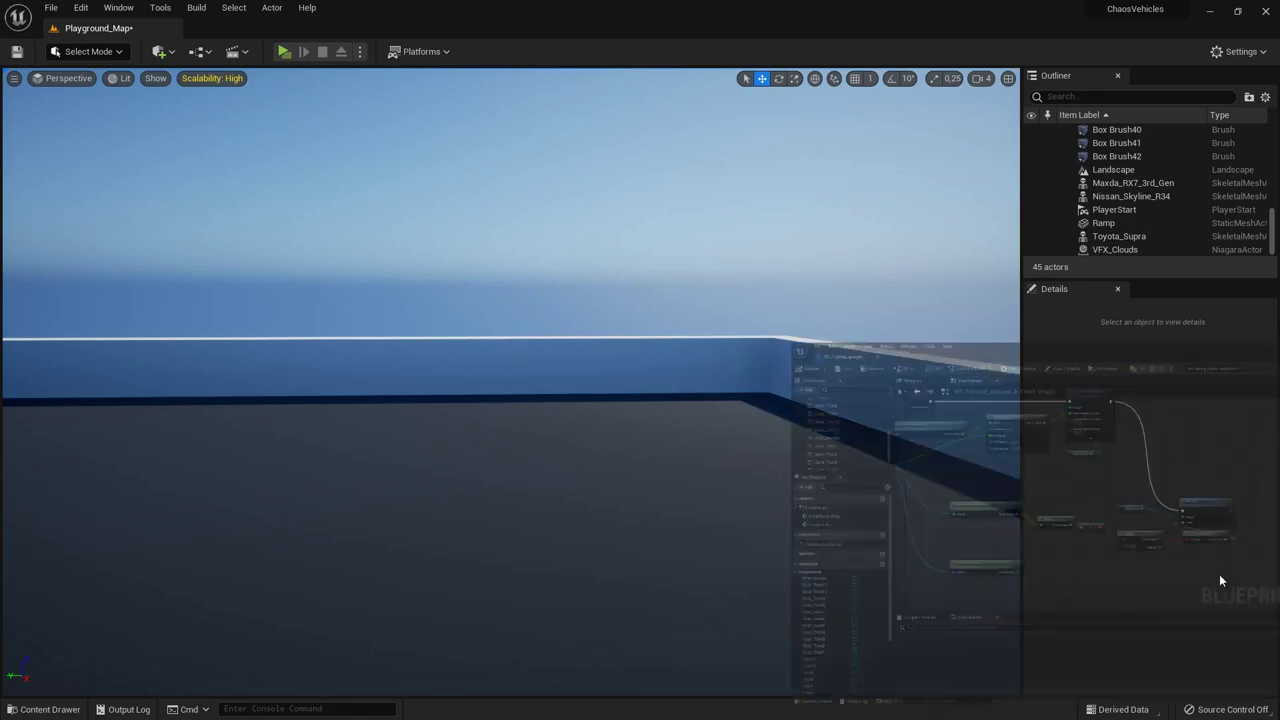
Step: Delete the string conversion, Append and To Text (String) nodes from the speed text chain
scroll(645, 370, "up", 3)
scroll(654, 389, "down", 1)
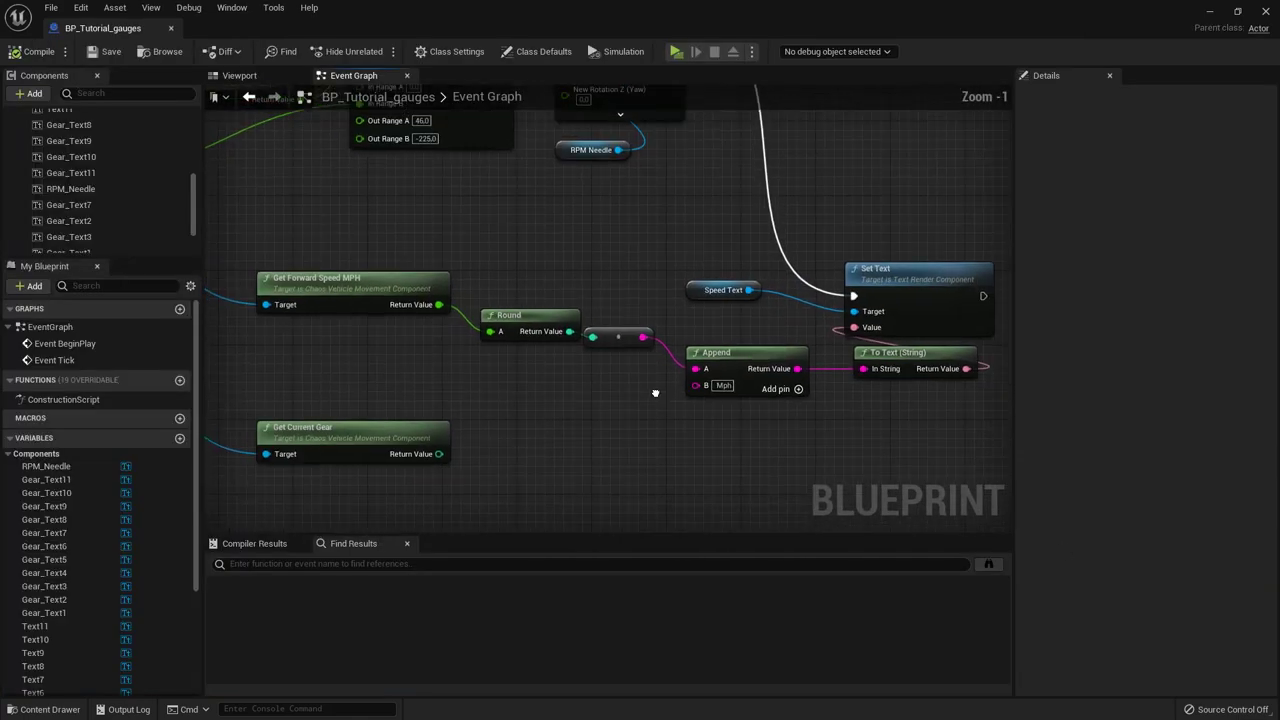
right_click_drag(636, 406, 601, 396)
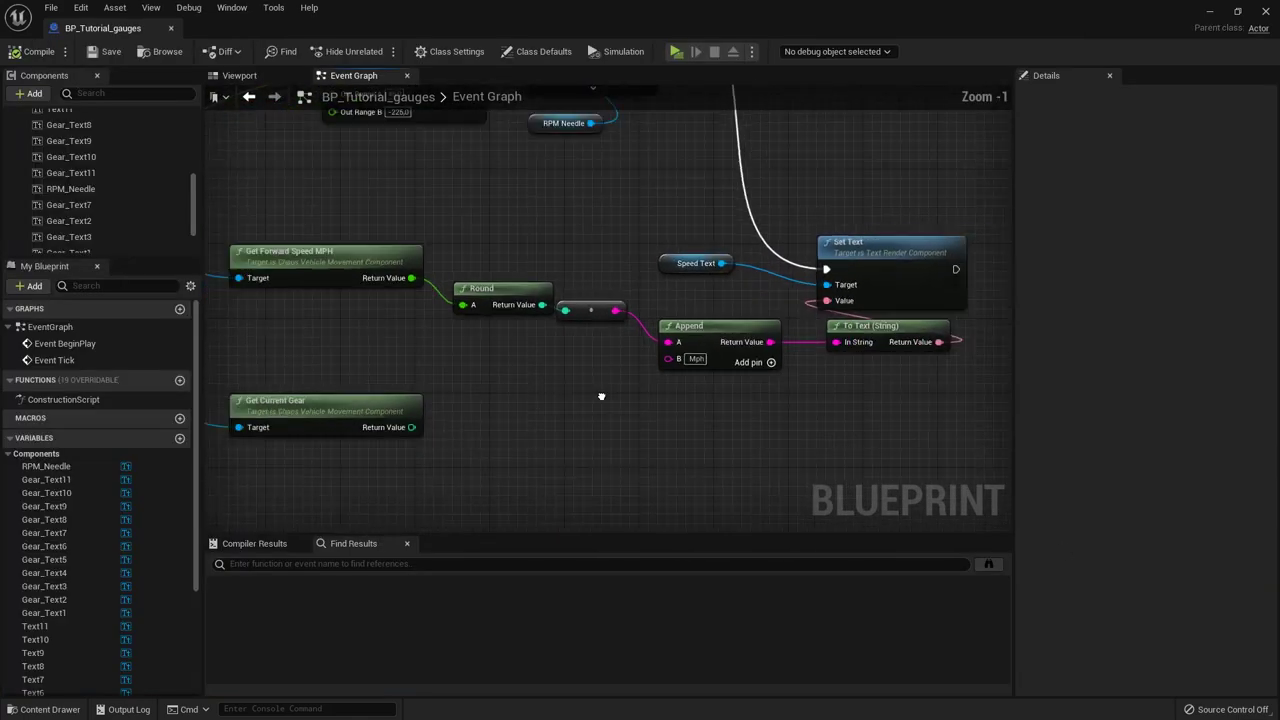
left_click_drag(589, 337, 589, 337)
key("Delete")
left_click(590, 310)
key("Delete")
Step: Connect Round to the speed Set Text's Value through a To Text (Integer) node and place that node below Speed Text
right_click_drag(466, 352, 589, 369)
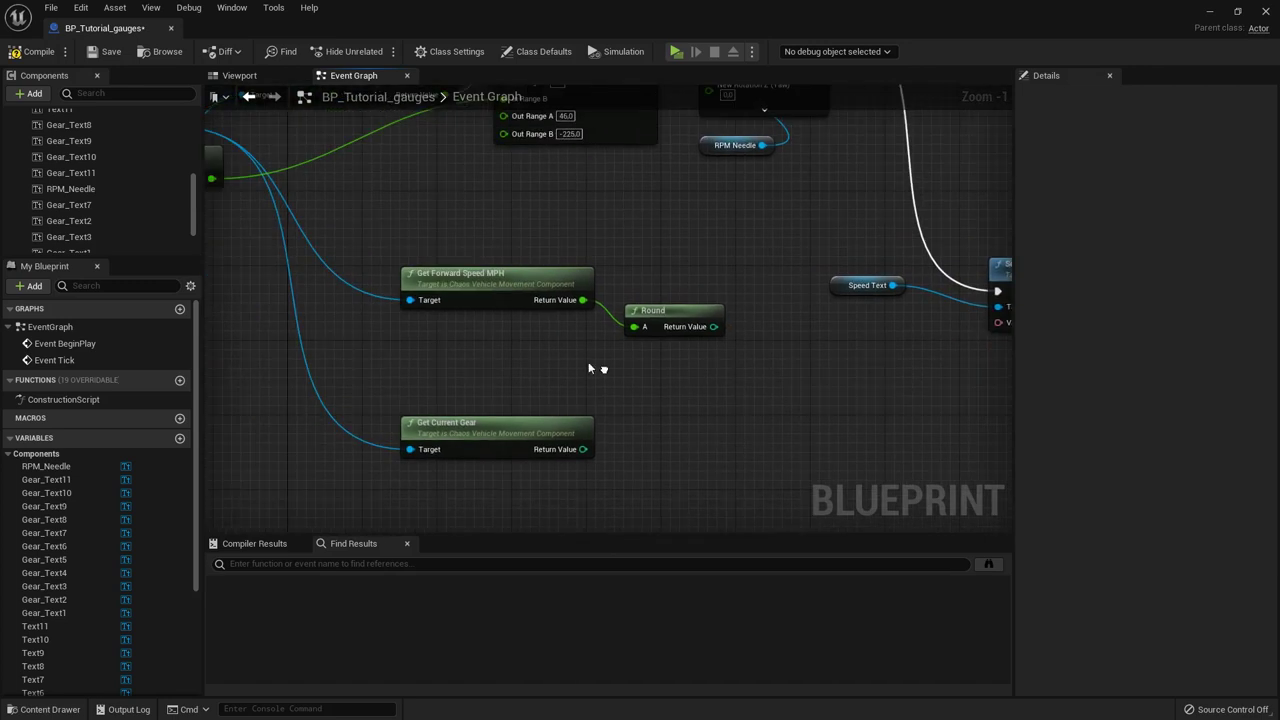
left_click_drag(708, 336, 584, 326)
right_click_drag(518, 354, 560, 374)
left_click_drag(493, 277, 484, 314)
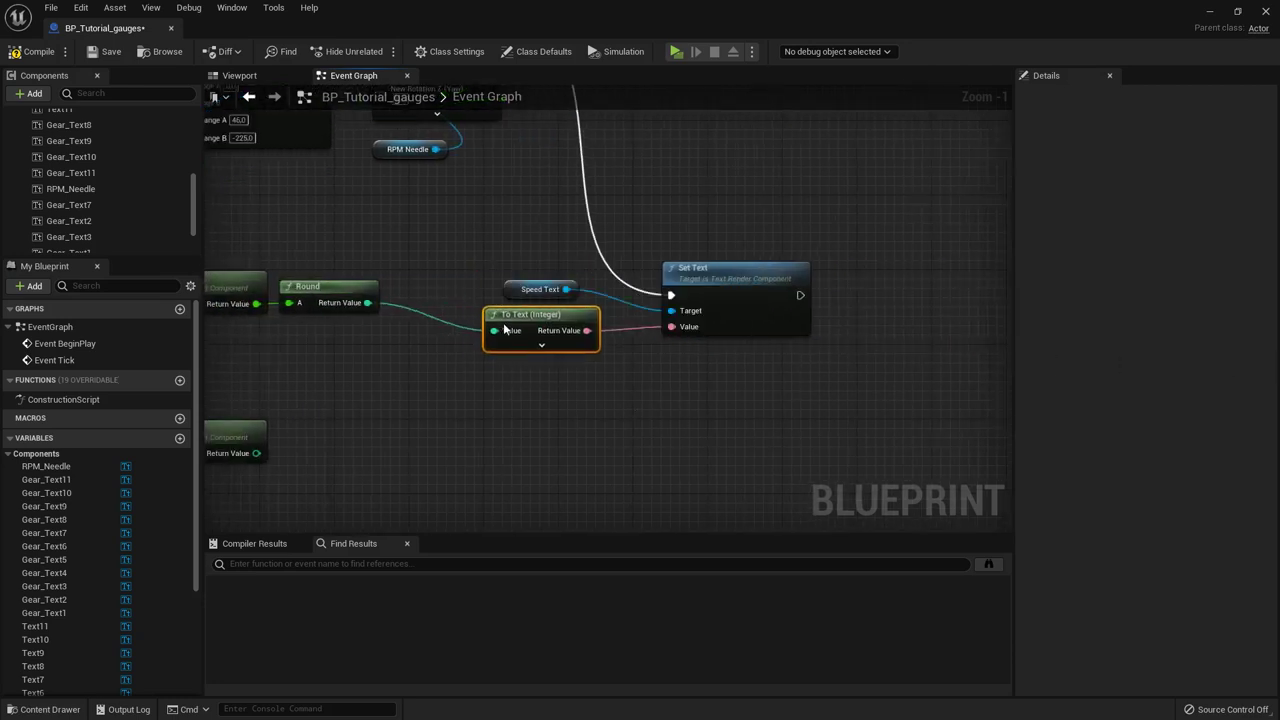
Step: Align Get Forward Speed MPH and Round with the To Text (Integer) node and move them close beside it
right_click_drag(373, 414, 634, 418)
scroll(577, 406, "down", 1)
left_click_drag(570, 324, 573, 327)
key("Right")
key("Down")
key("Down")
key("Down")
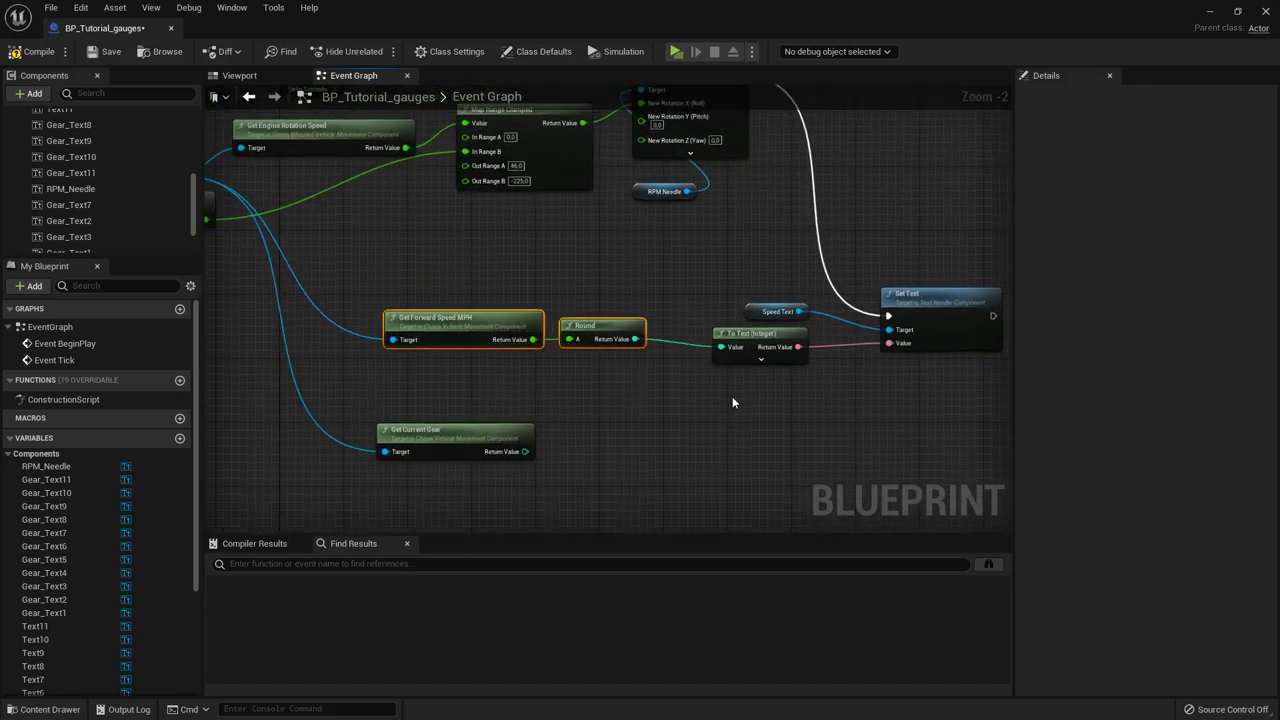
key("Right")
key("Right")
left_click(774, 410)
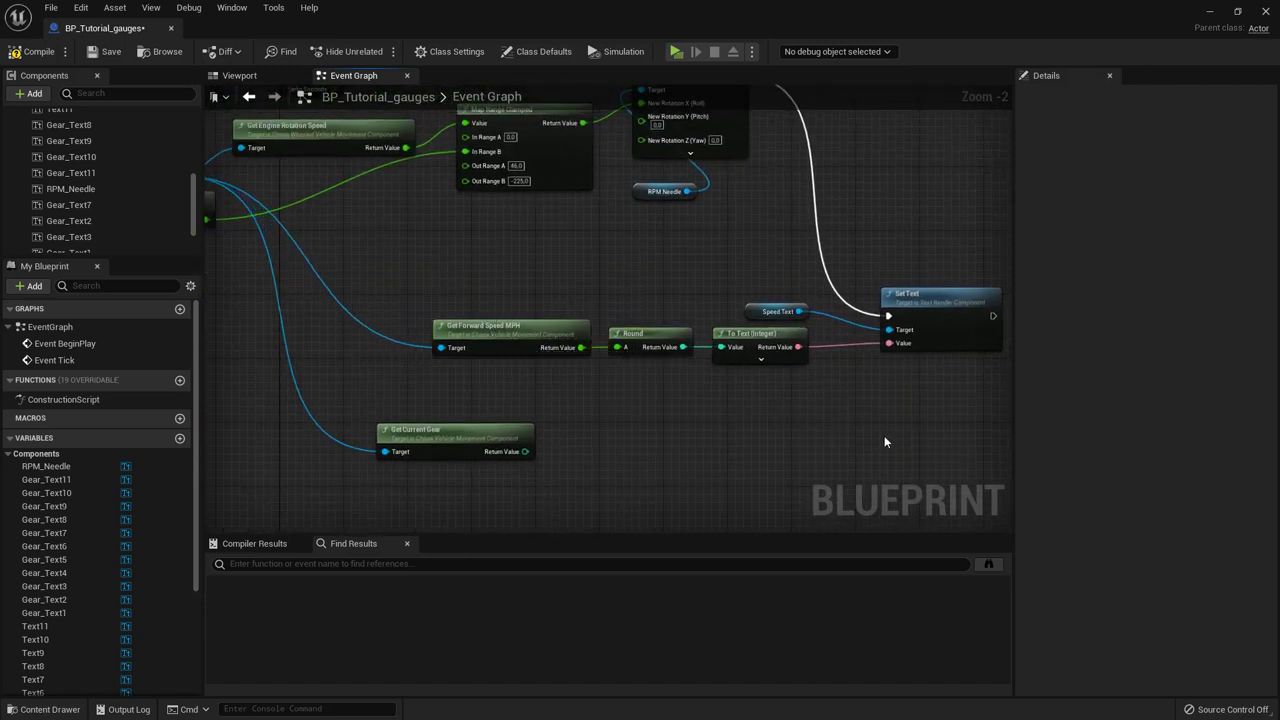
Step: Move the whole speed text chain, from Get Forward Speed MPH to Set Text, up closer to the RPM nodes and slightly right
scroll(843, 440, "down", 1)
left_click_drag(867, 431, 529, 320)
left_click_drag(482, 292, 740, 368)
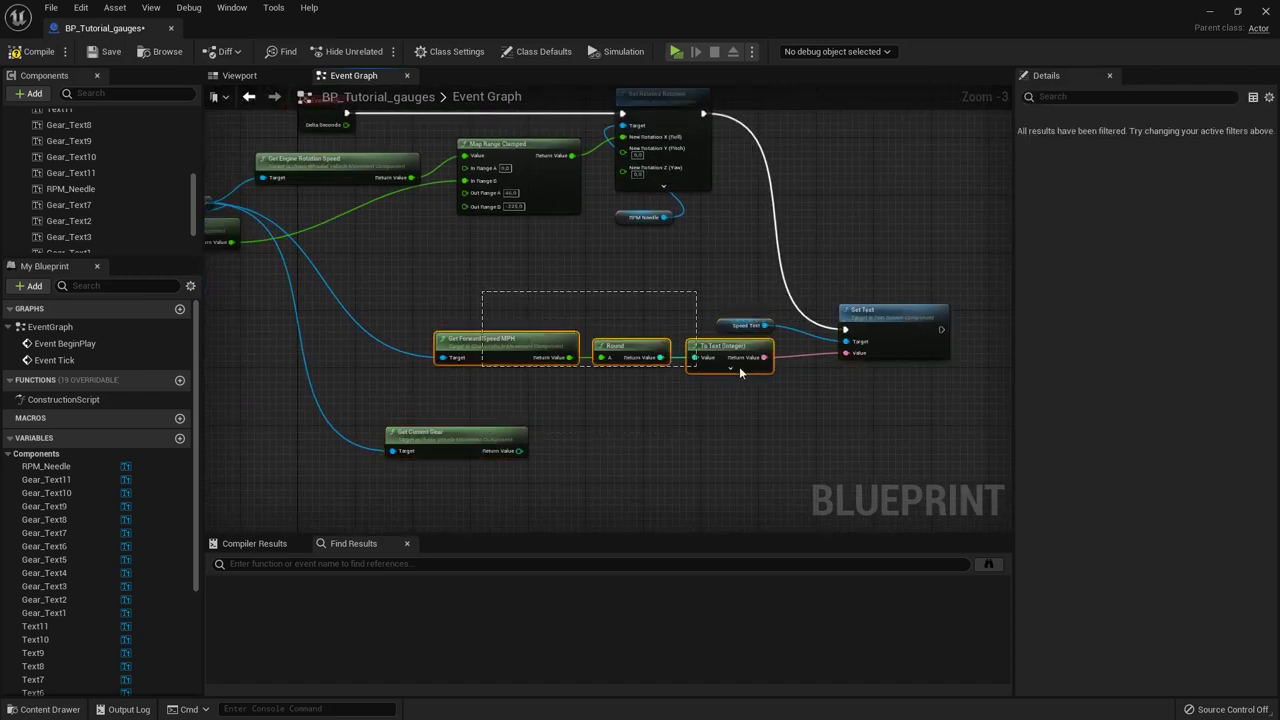
key("Up")
key("Up")
key("Up")
key("Up")
key("Up")
key("Up")
key("Up")
key("Up")
key("Up")
key("Up")
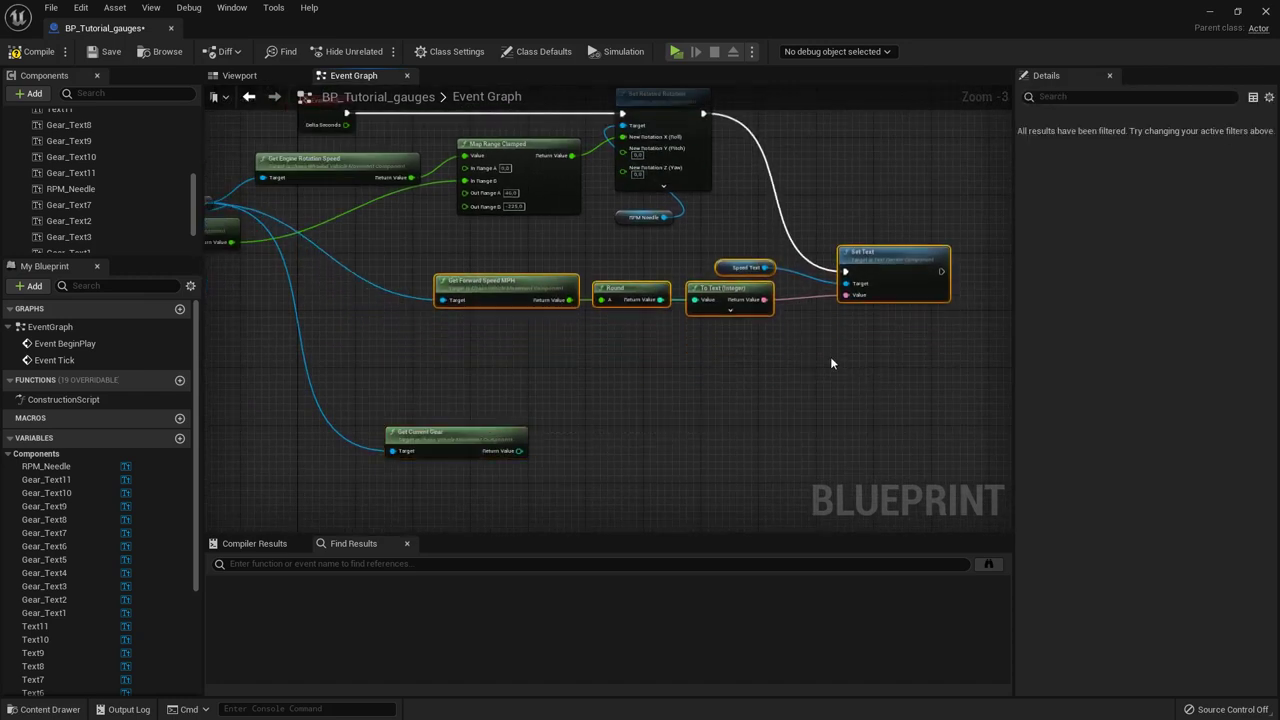
key("Up")
key("Right")
key("Right")
key("Right")
left_click(475, 344)
Step: Move the Owning Vehicle and Movement Component Variable nodes up, level with Get Engine Rotation Speed
right_click_drag(451, 344, 670, 390)
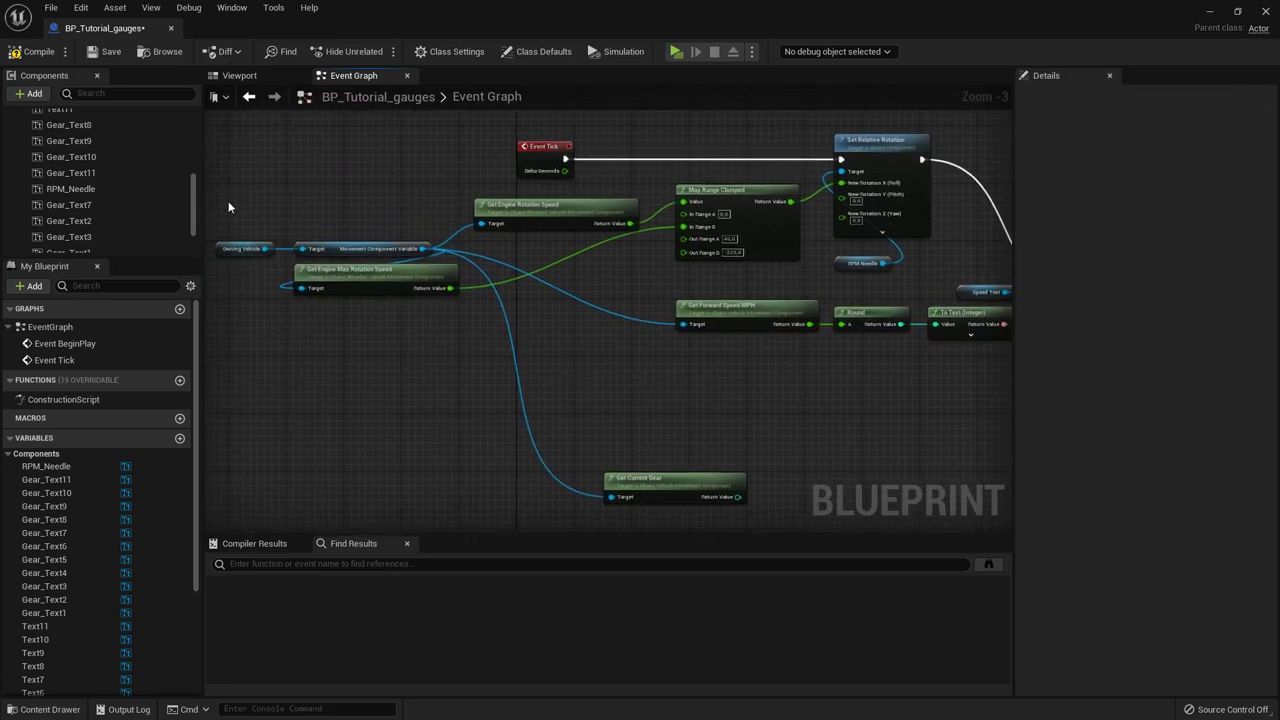
left_click_drag(336, 240, 338, 243)
key("Up")
key("Up")
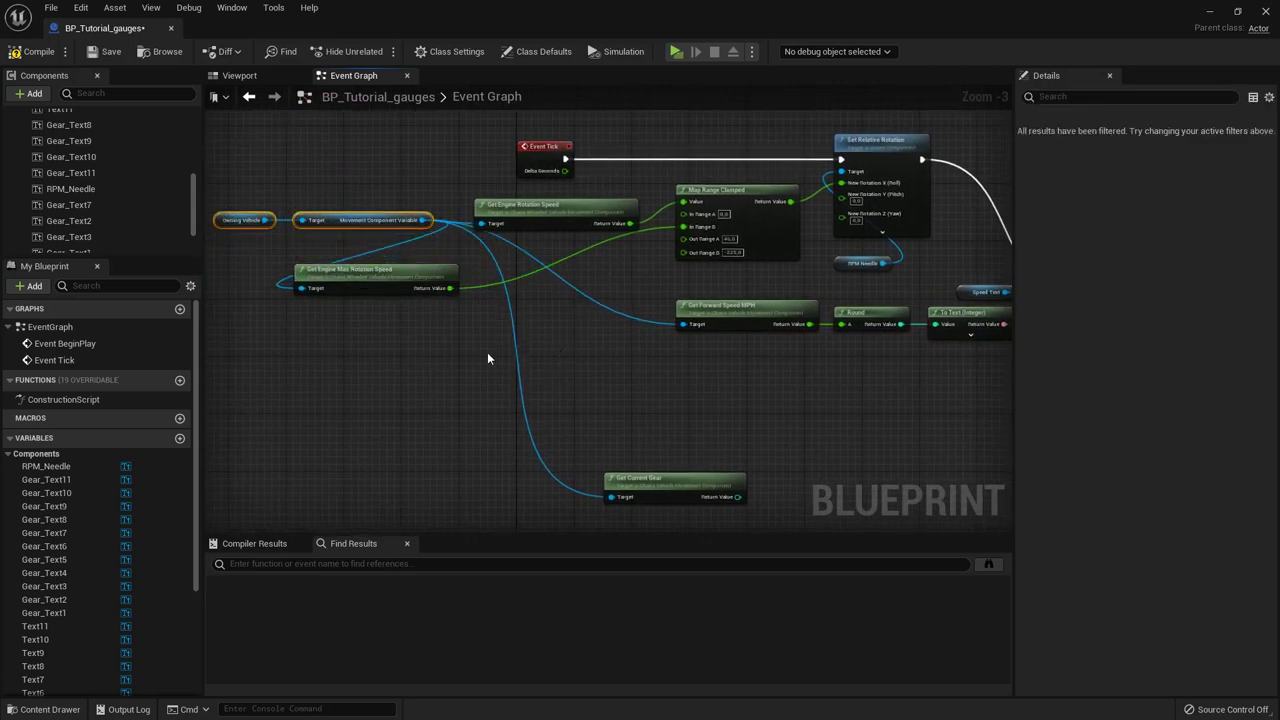
left_click(569, 367)
Step: Place the Get Current Gear node directly below Get Forward Speed MPH
scroll(570, 367, "down", 1)
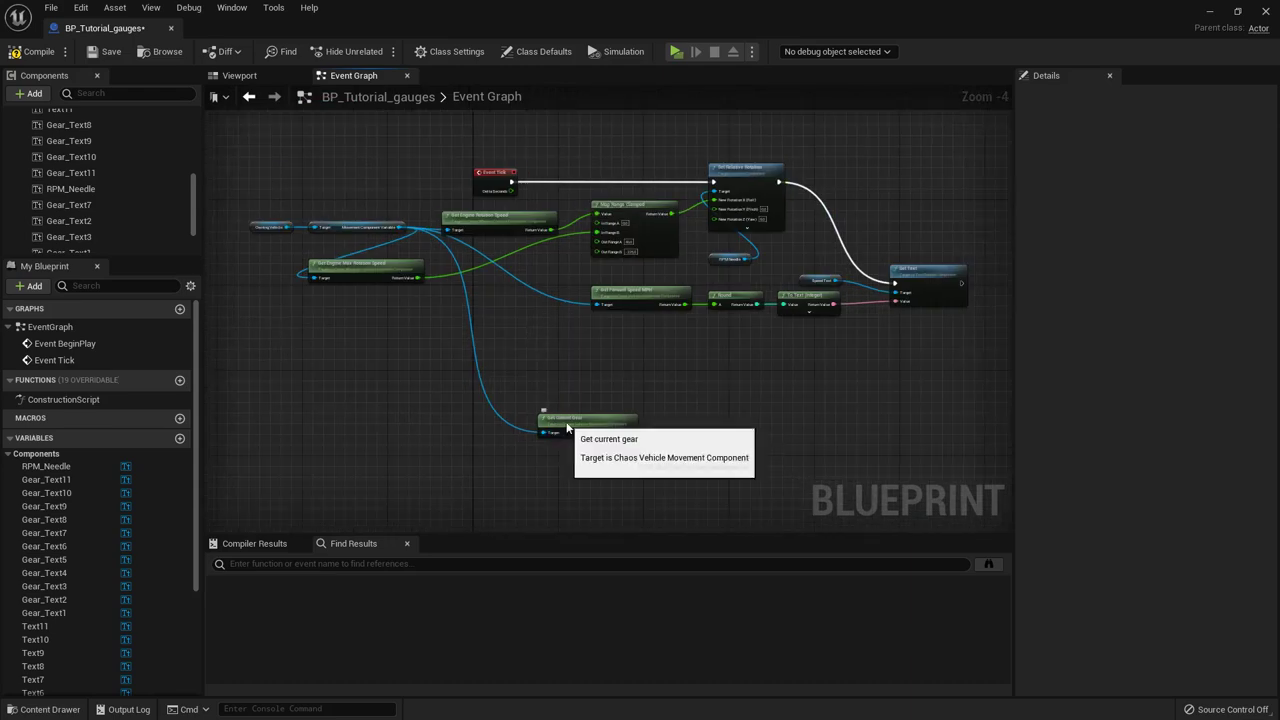
left_click_drag(569, 419, 614, 344)
left_click(635, 413)
scroll(638, 322, "up", 3)
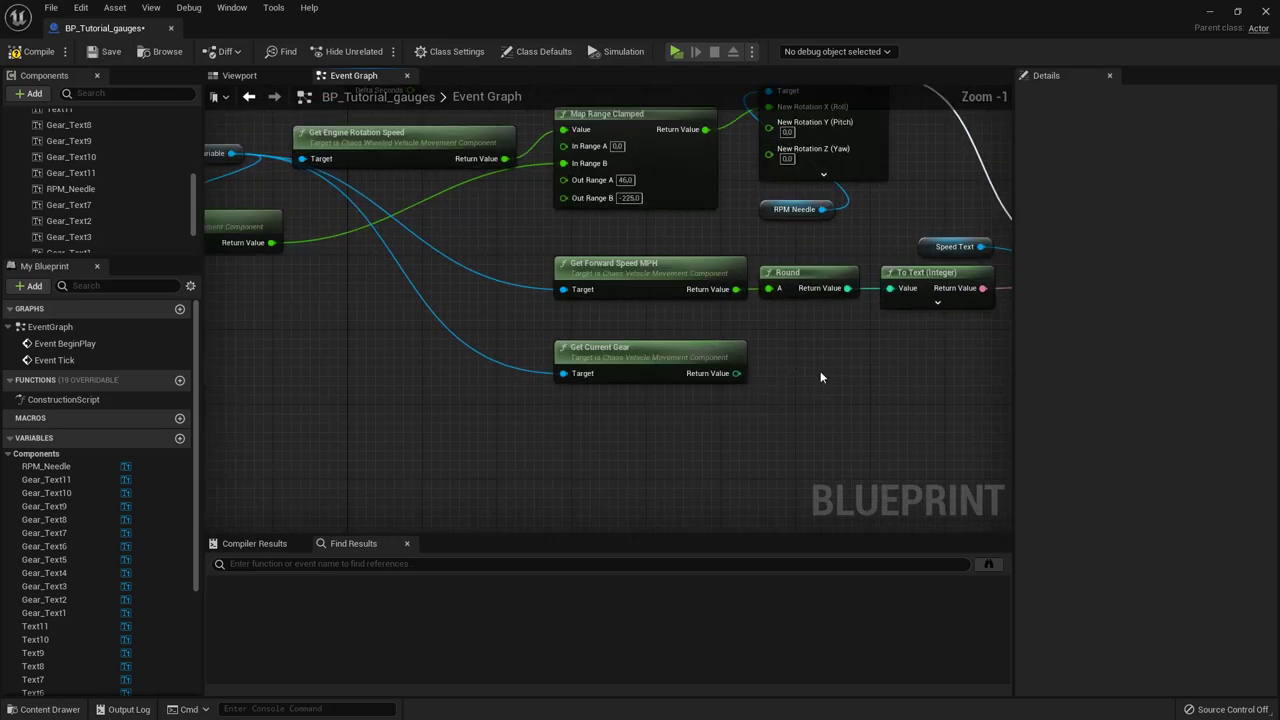
Step: Add a reference to the Gear_Text component to the graph, below the speed Set Text node
scroll(820, 377, "down", 1)
right_click_drag(728, 400, 652, 399)
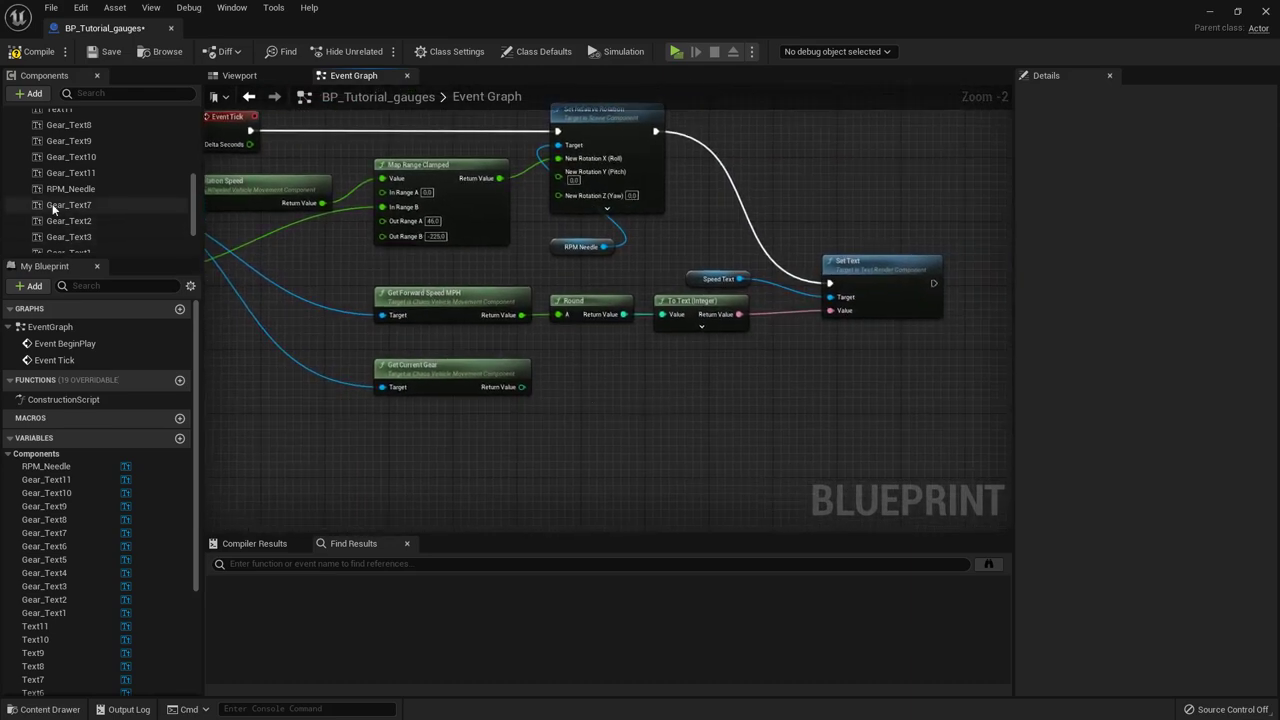
scroll(60, 205, "up", 2)
scroll(105, 233, "down", 5)
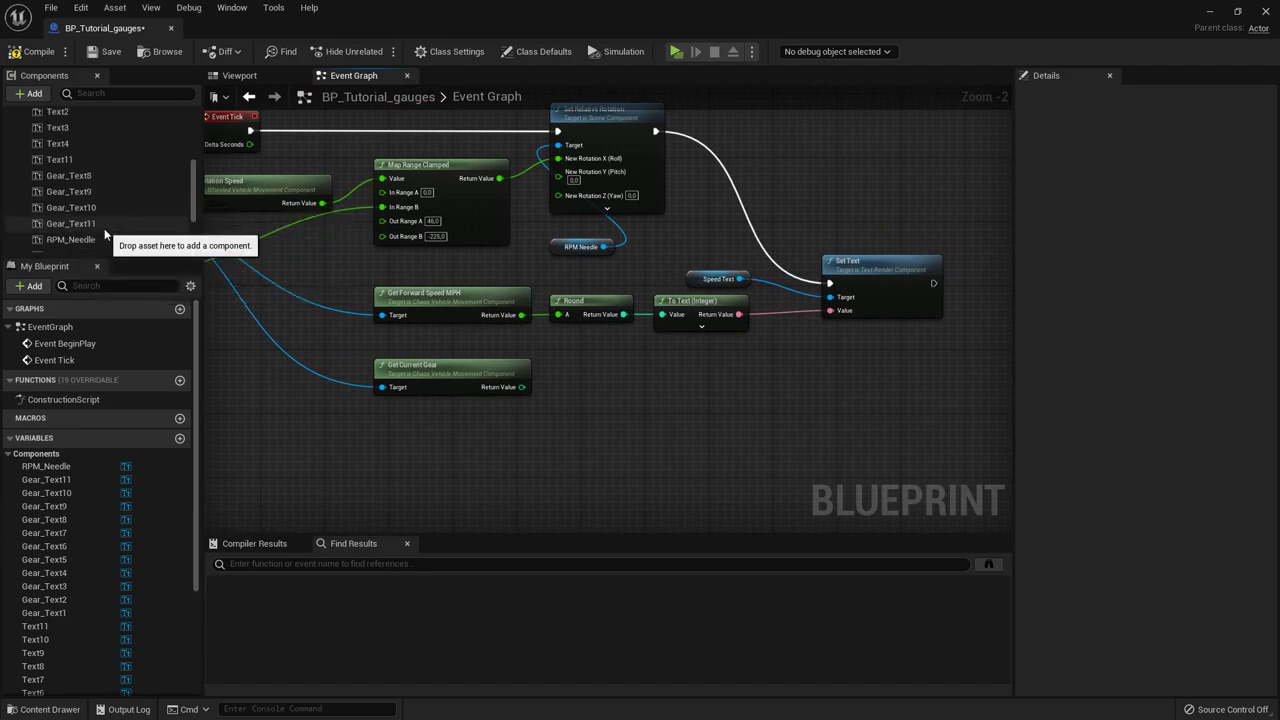
left_click(88, 208)
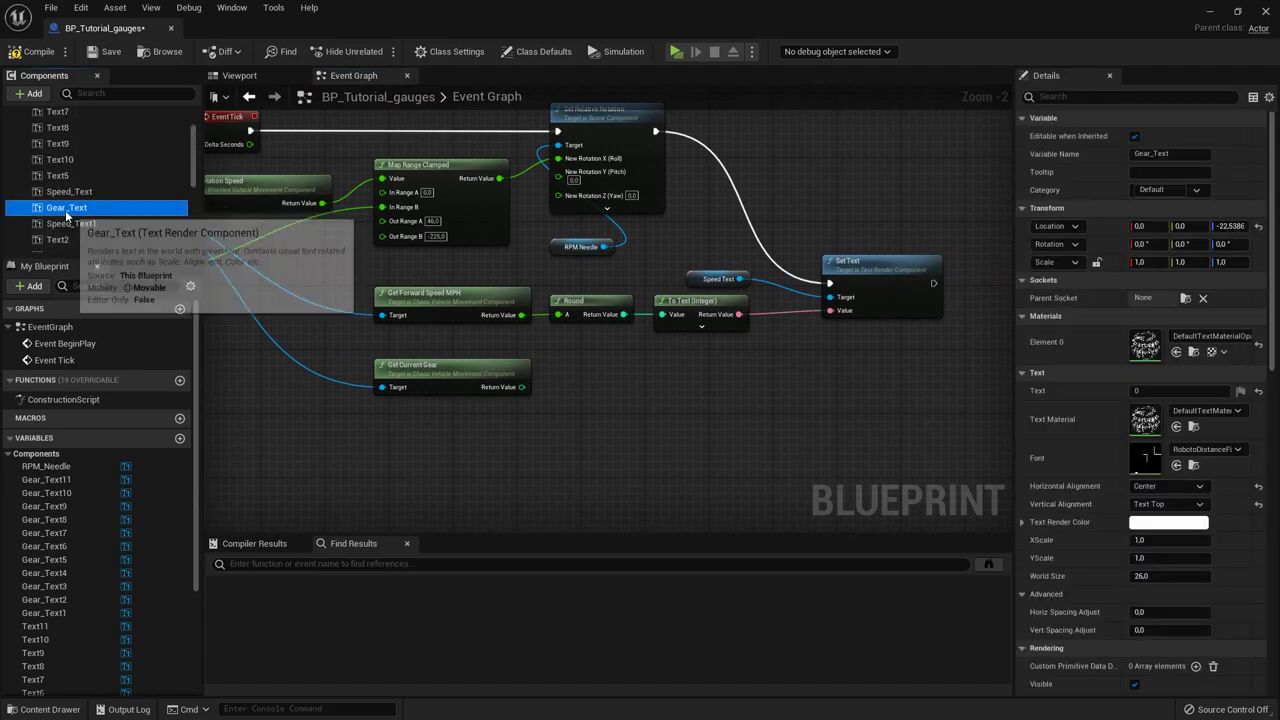
left_click_drag(65, 210, 886, 414)
right_click_drag(927, 374, 677, 367)
scroll(677, 367, "up", 2)
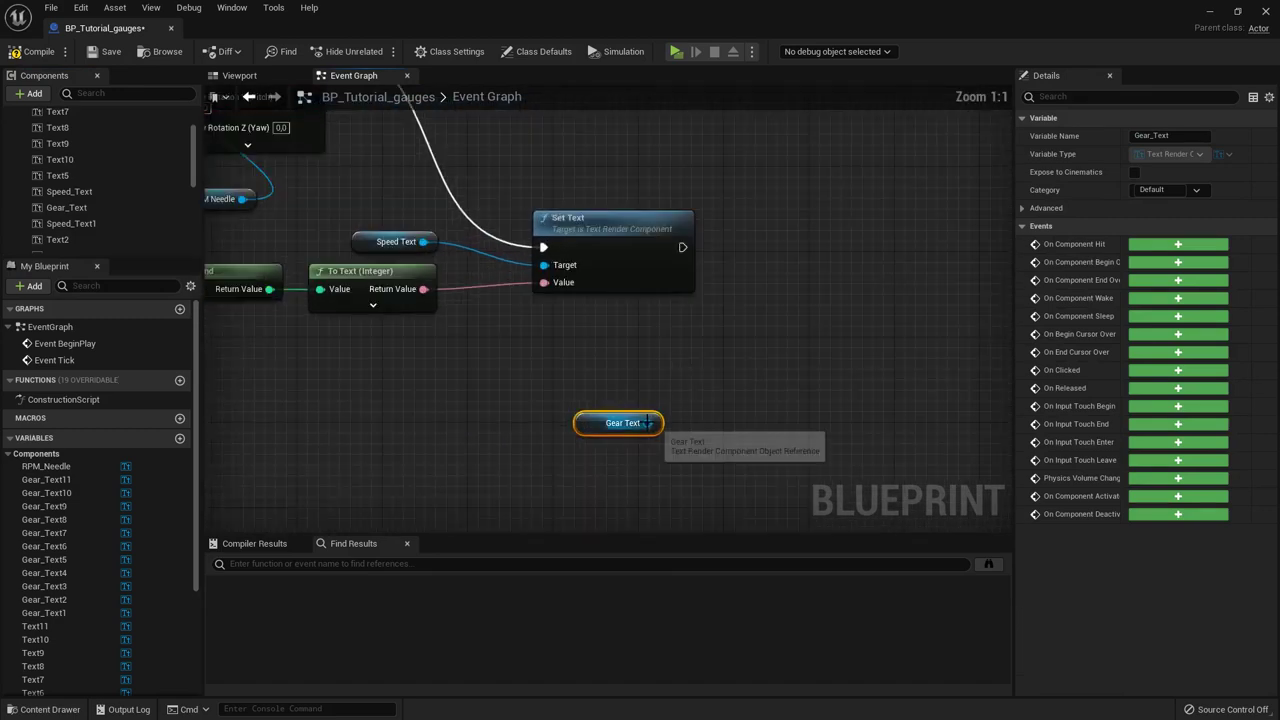
Step: Create a Set Text node targeting Gear Text, run it after the speed Set Text, and place it to the lower right
left_click_drag(648, 423, 787, 373)
type("set tex")
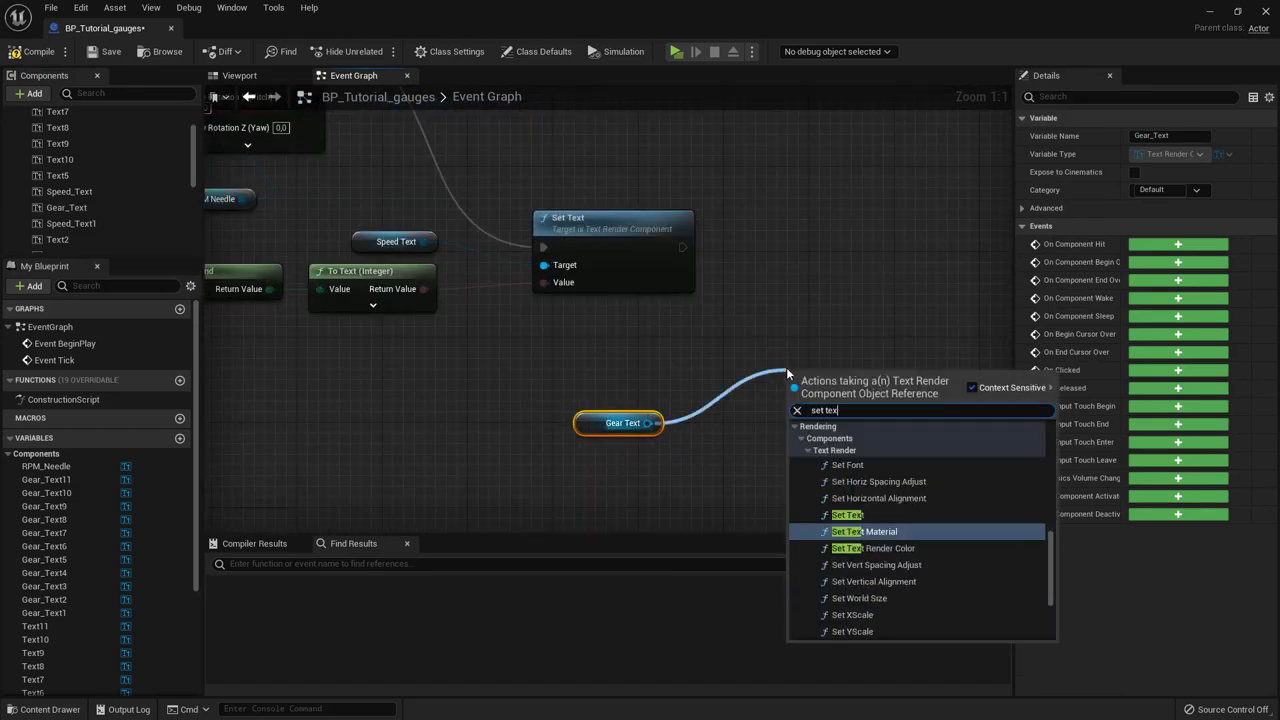
type("t")
left_click(848, 514)
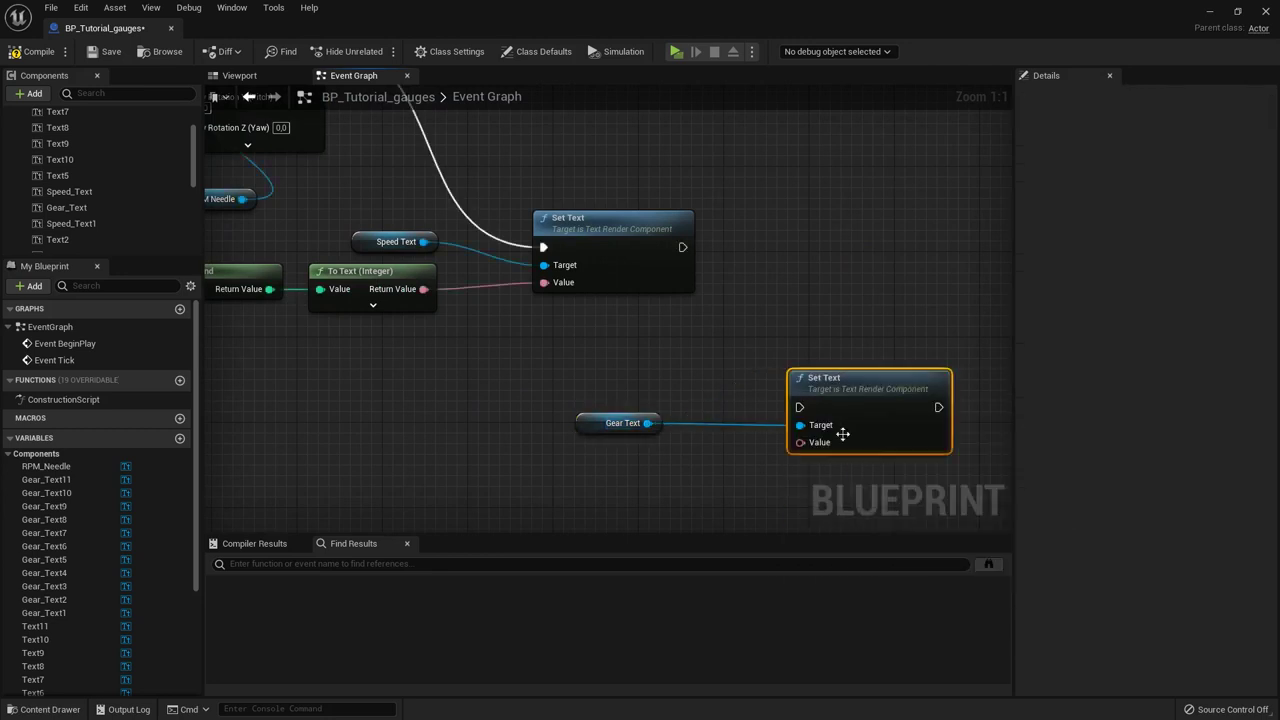
left_click_drag(698, 268, 683, 249)
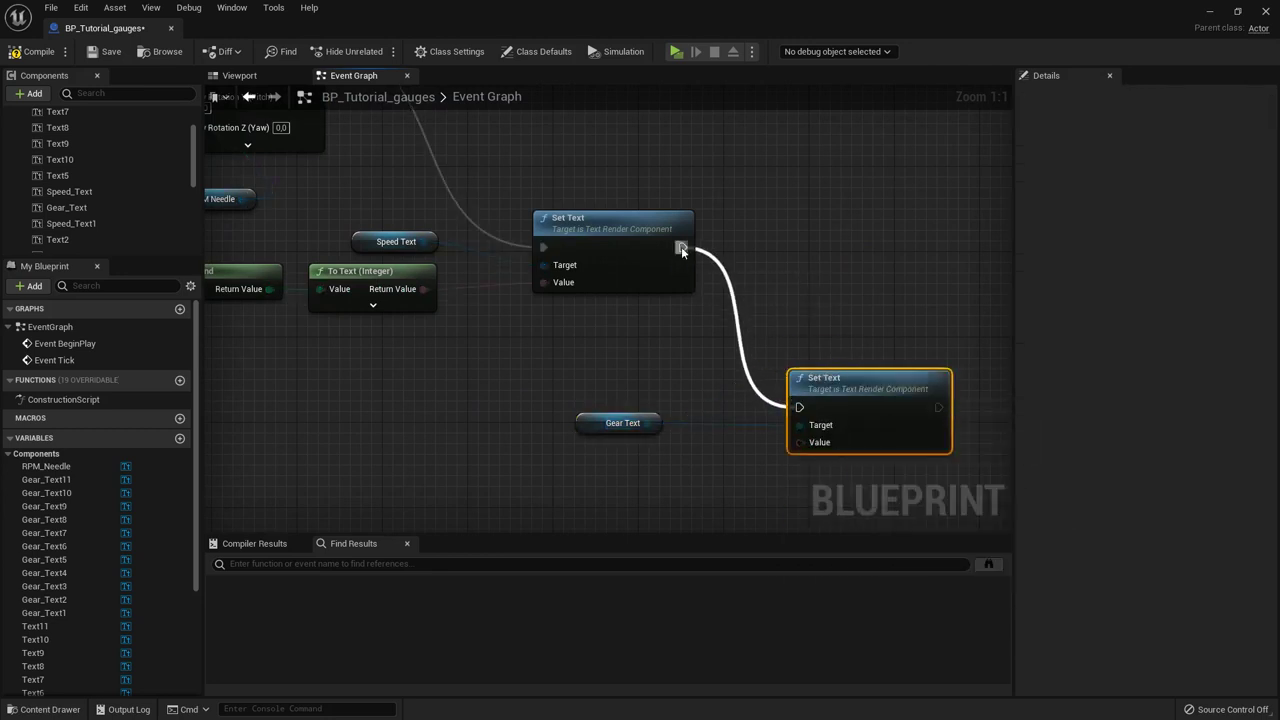
left_click_drag(867, 398, 910, 387)
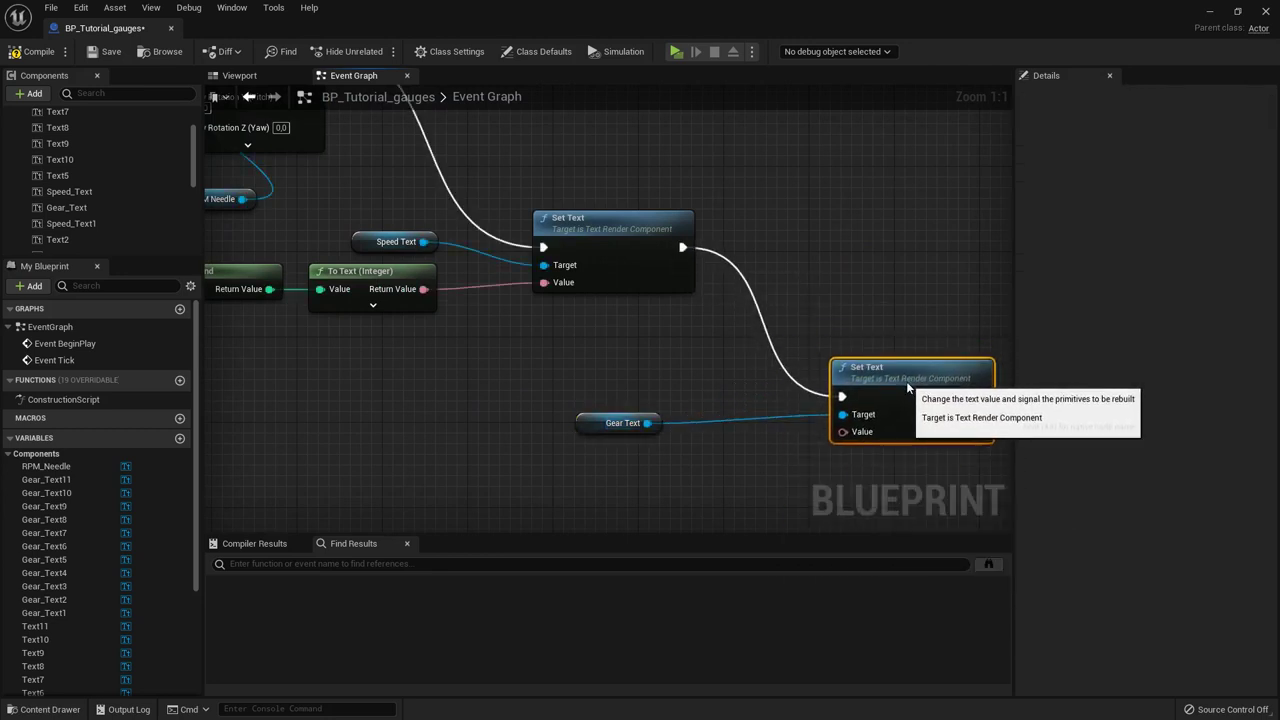
left_click(698, 394)
Step: Feed the gear Set Text's Value from a new Select node and place that node below Gear Text
scroll(698, 394, "down", 1)
right_click_drag(698, 394, 846, 331)
scroll(609, 367, "down", 1)
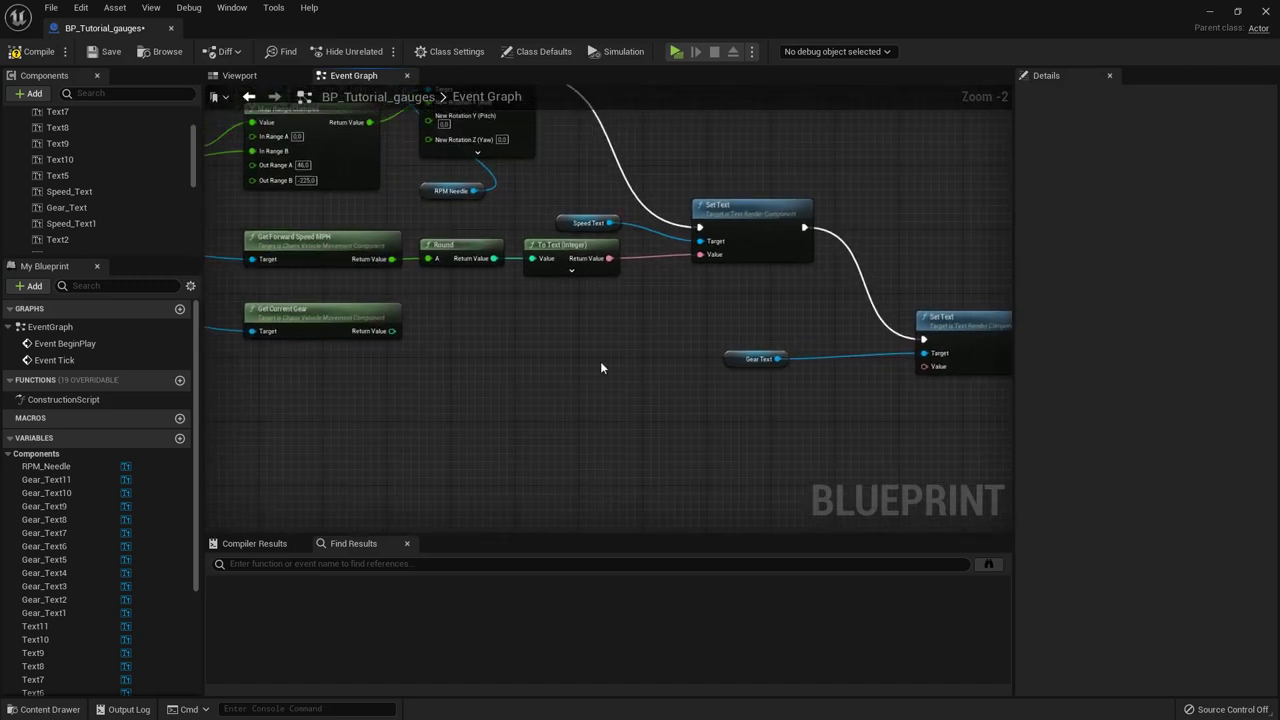
right_click_drag(455, 365, 489, 395)
scroll(829, 409, "up", 2)
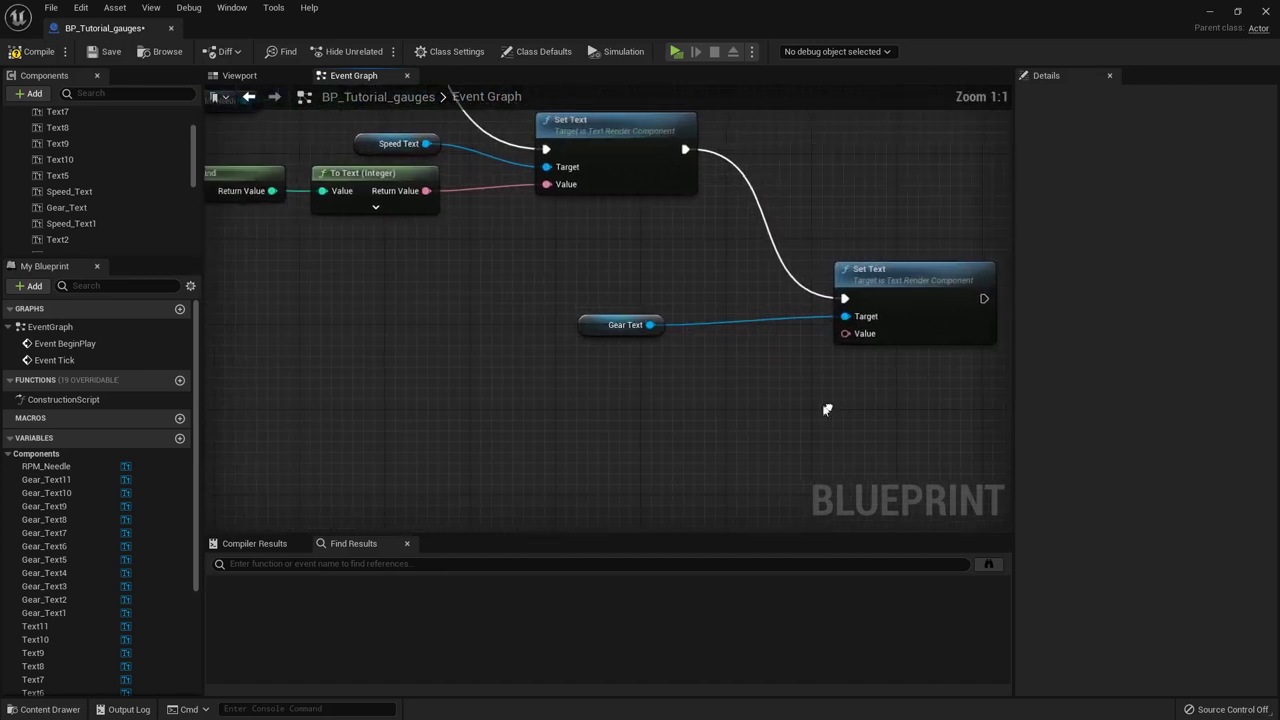
left_click_drag(840, 332, 754, 355)
type("select")
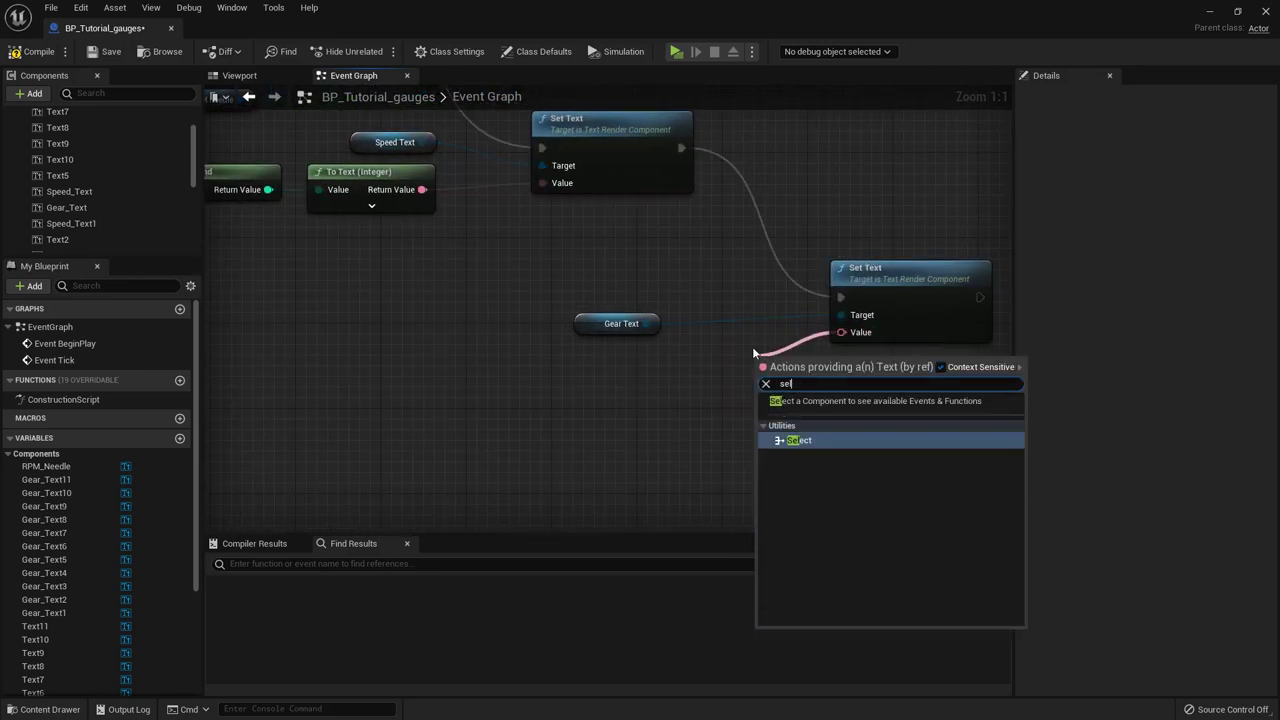
left_click(815, 440)
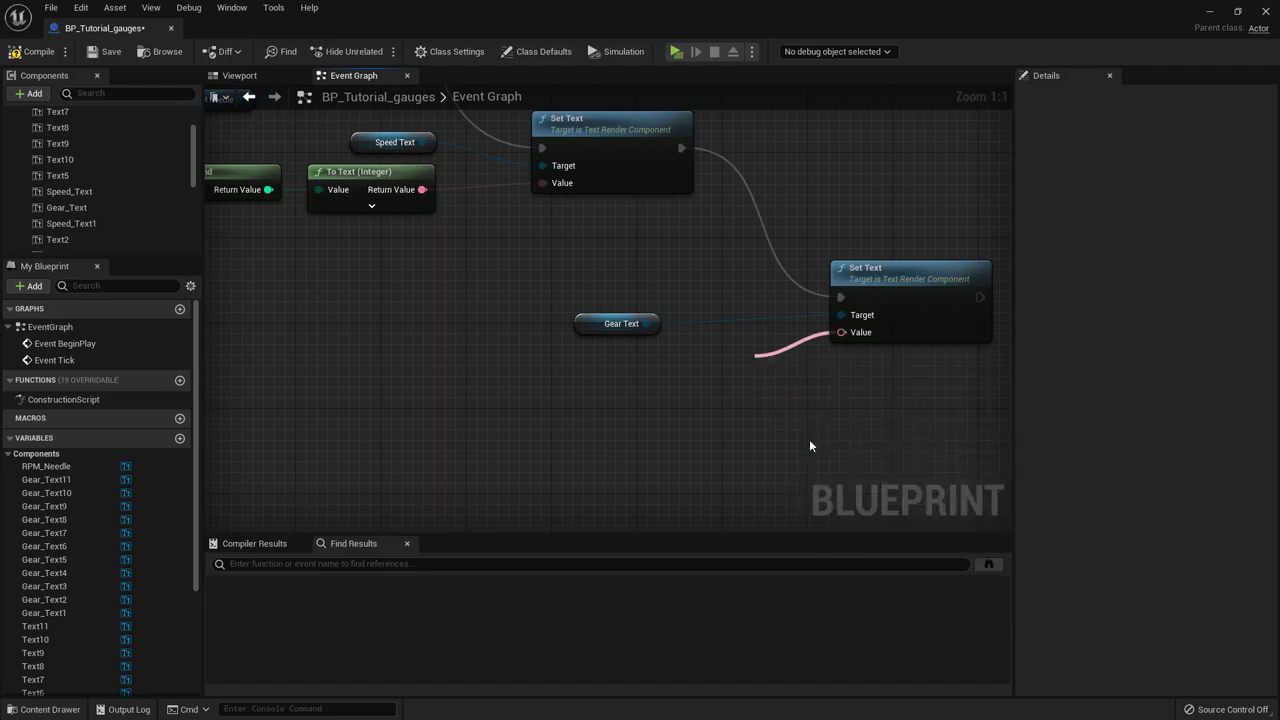
left_click_drag(823, 371, 545, 360)
left_click(396, 358)
Step: Add 1 to Get Current Gear's Return Value with an Add node and connect the result to Select's Index
right_click_drag(386, 369, 545, 377)
right_click_drag(459, 380, 548, 378)
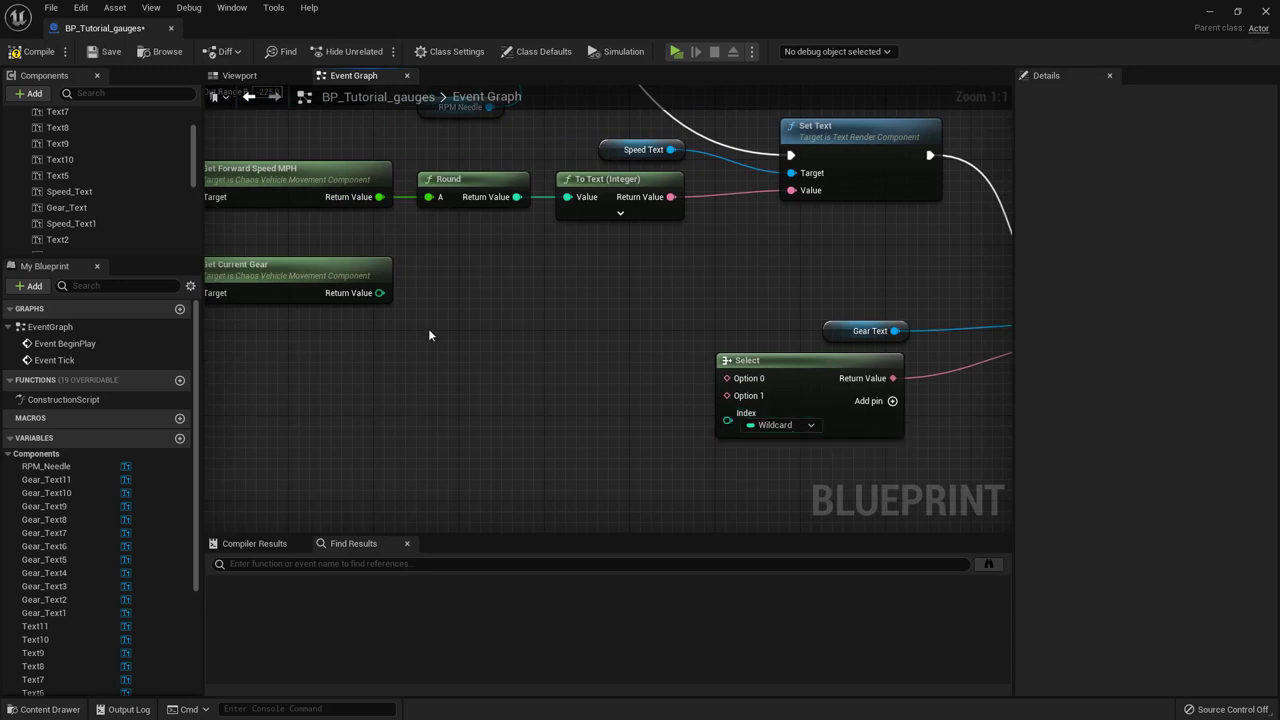
right_click_drag(428, 330, 602, 372)
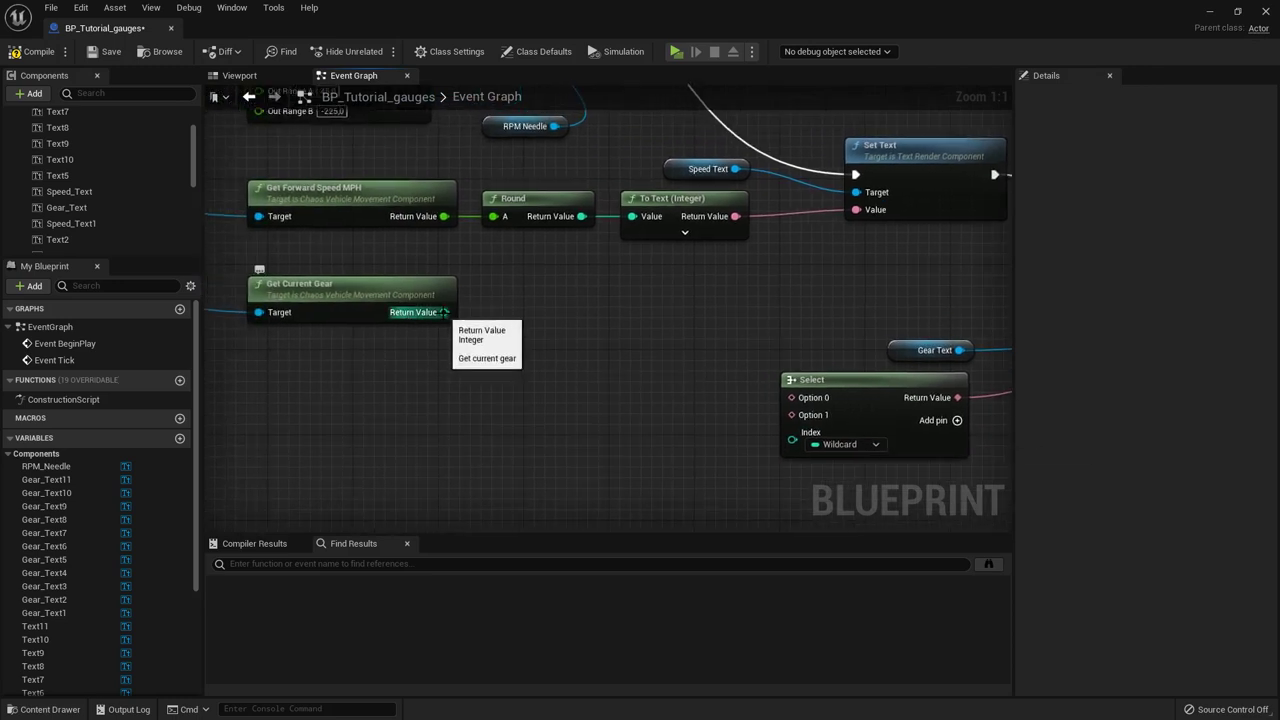
right_click_drag(520, 320, 486, 317)
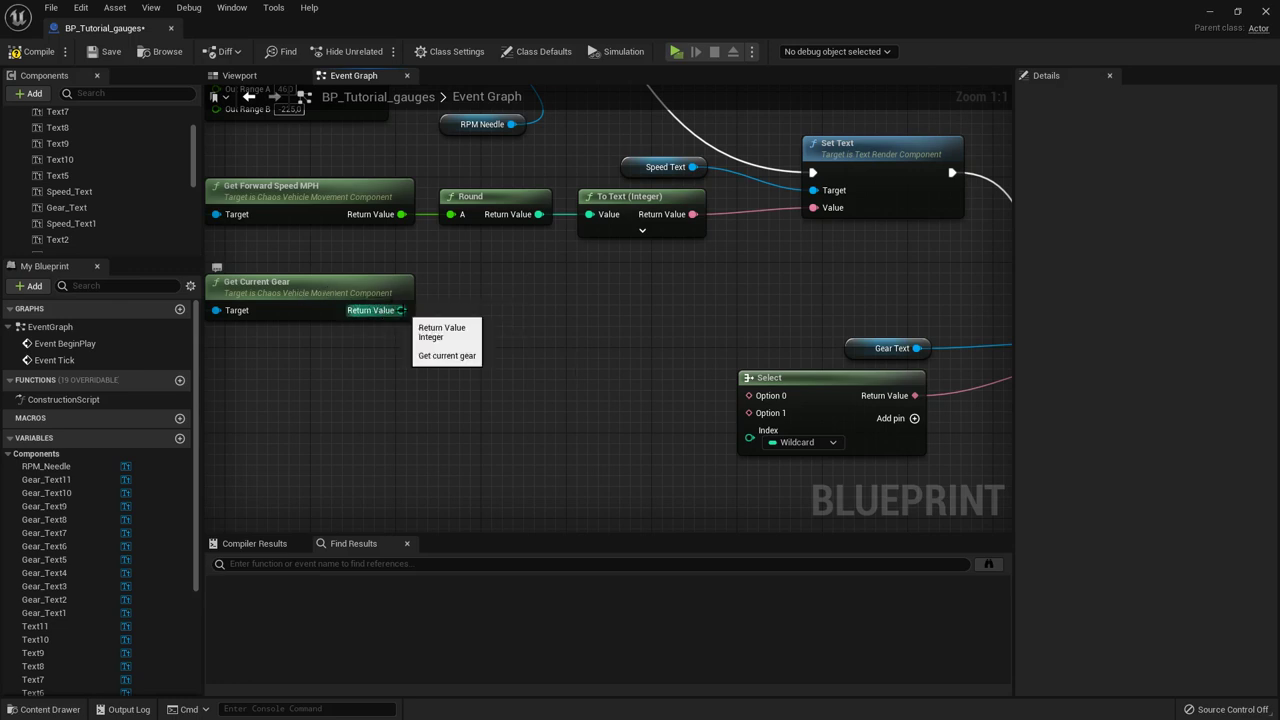
left_click_drag(401, 310, 464, 320)
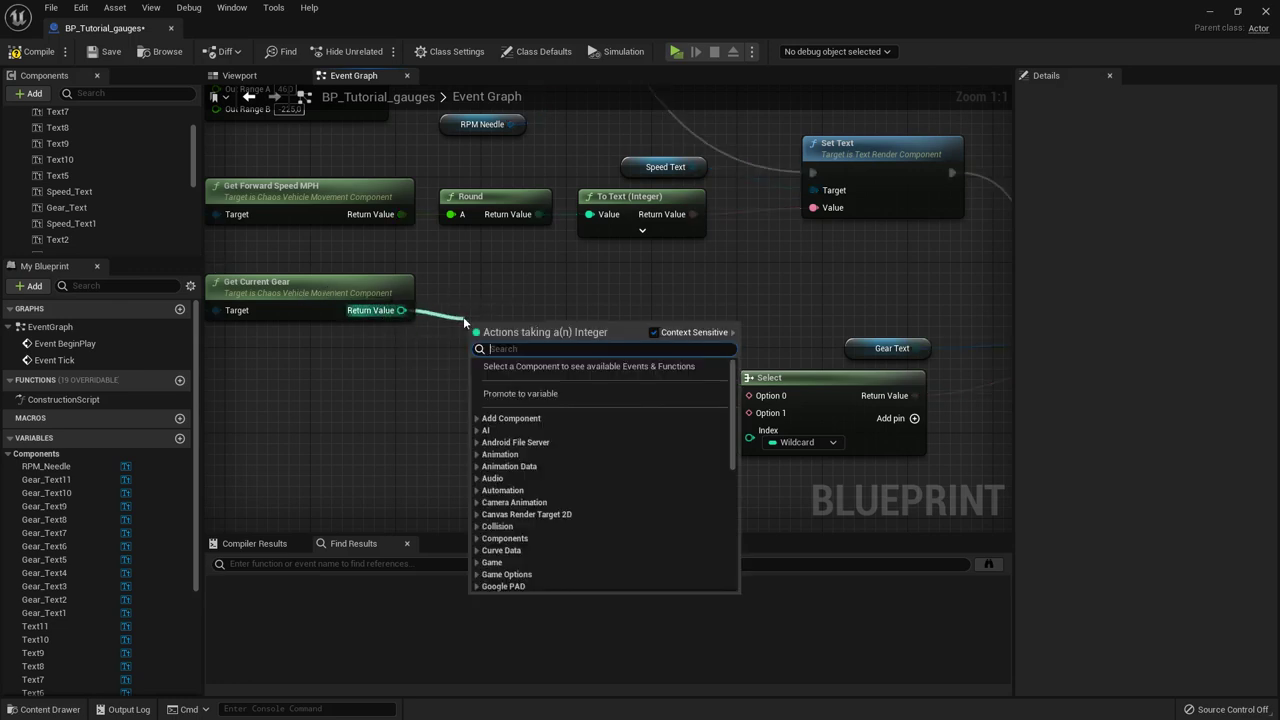
type("+")
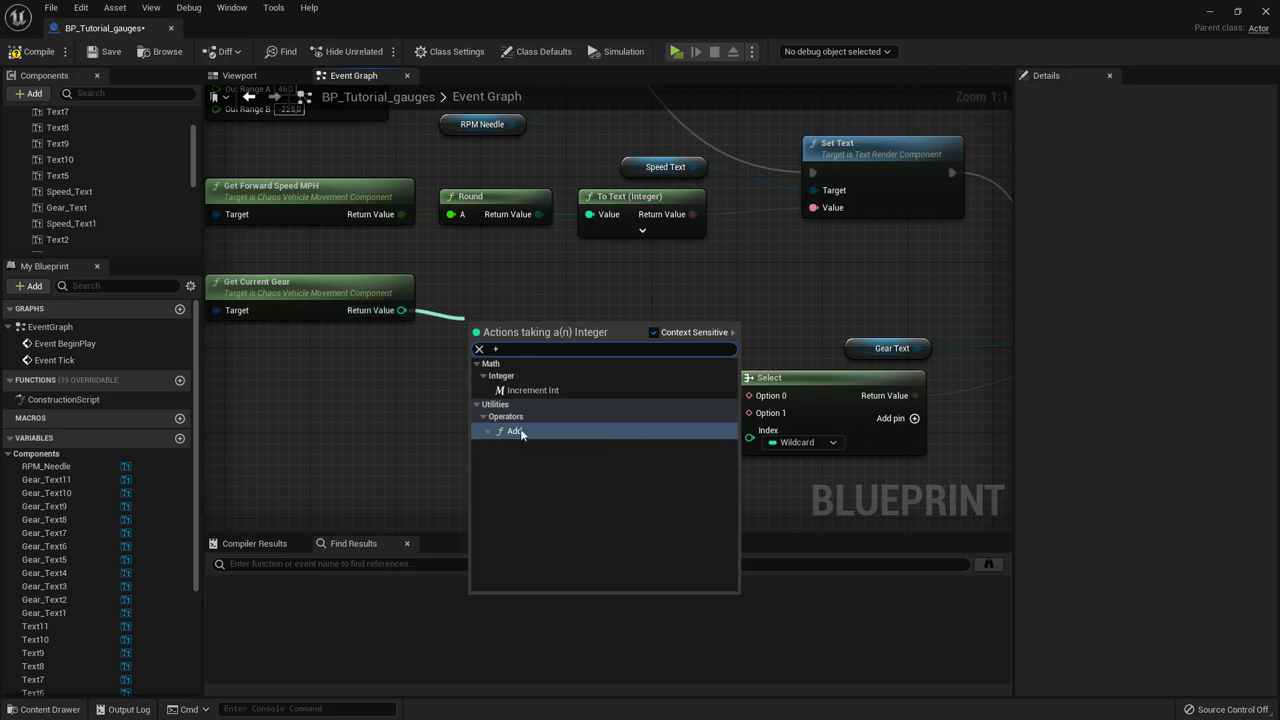
left_click(516, 431)
left_click_drag(523, 343, 512, 311)
left_click(491, 324)
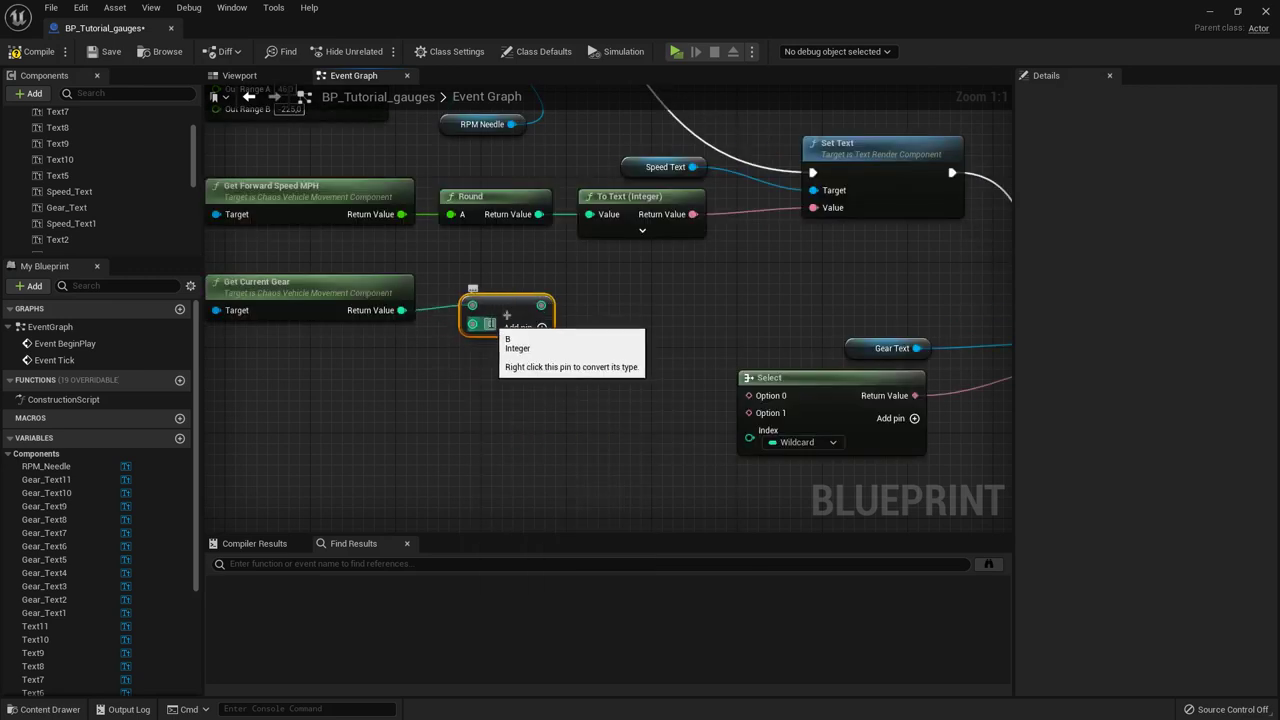
type("1")
key("Return")
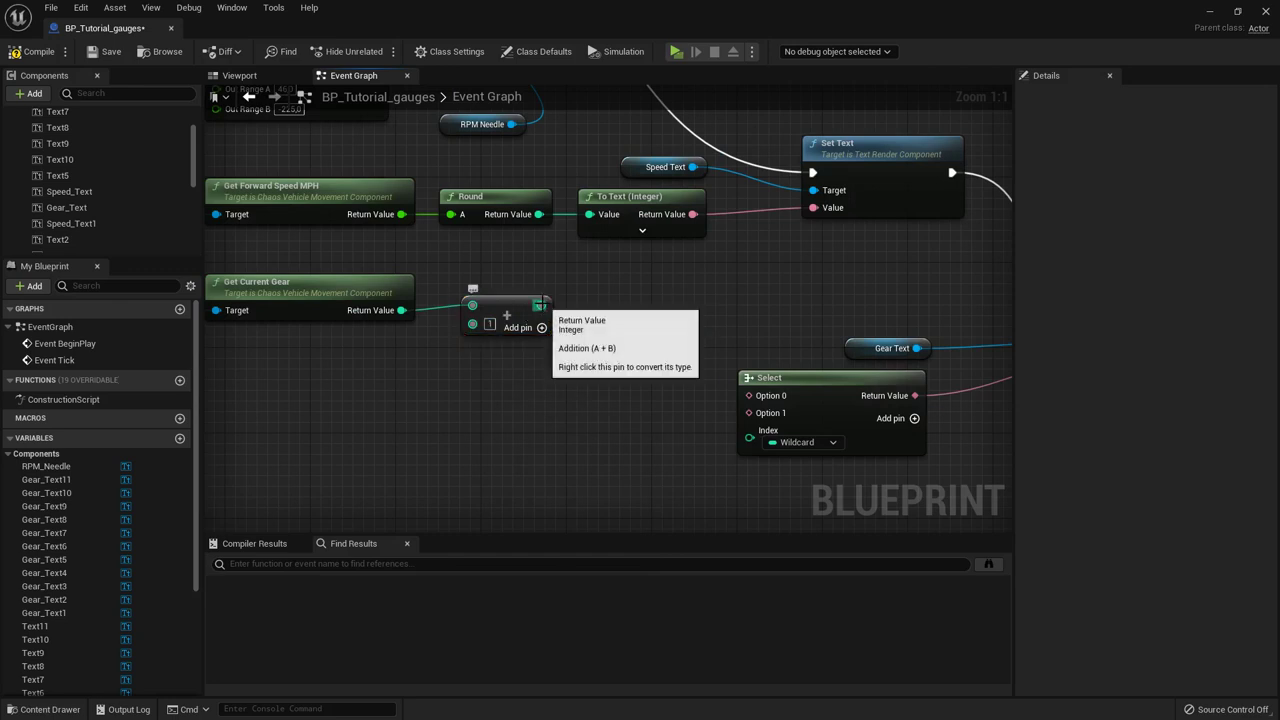
left_click_drag(541, 305, 757, 443)
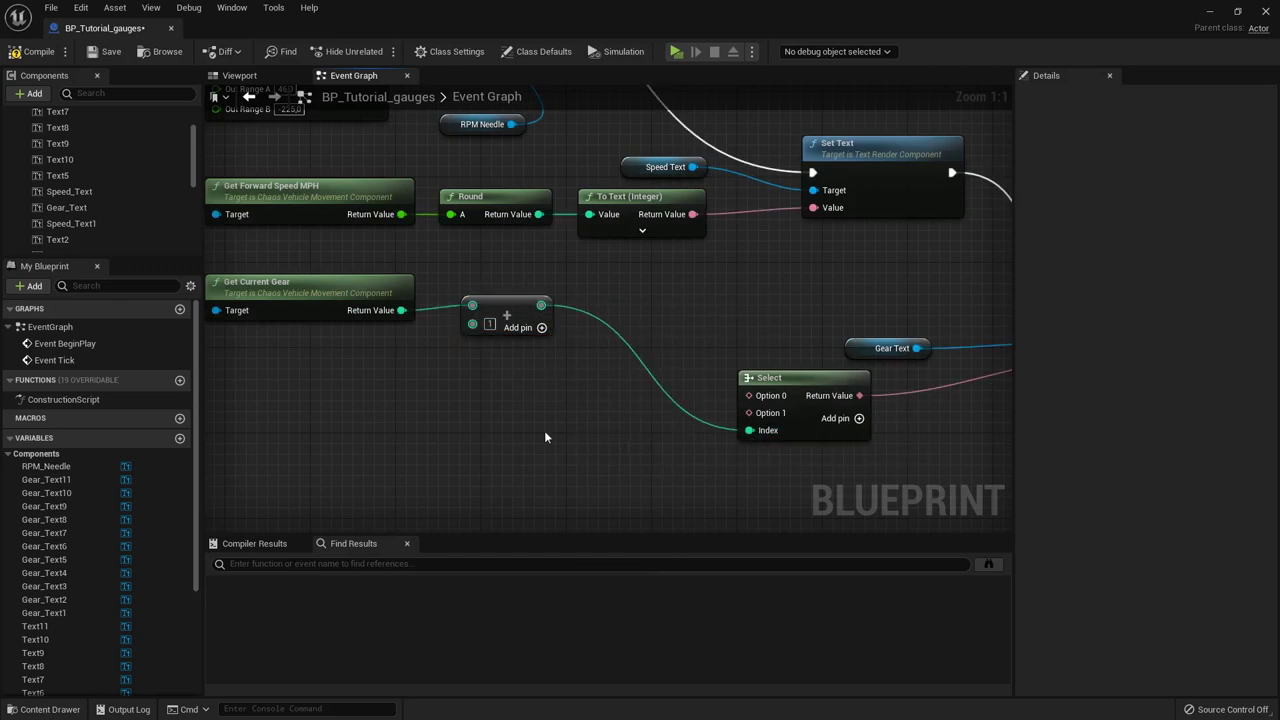
Step: Connect a Make Literal Text node with the value R to Option 0 of Select
right_click_drag(545, 437, 647, 438)
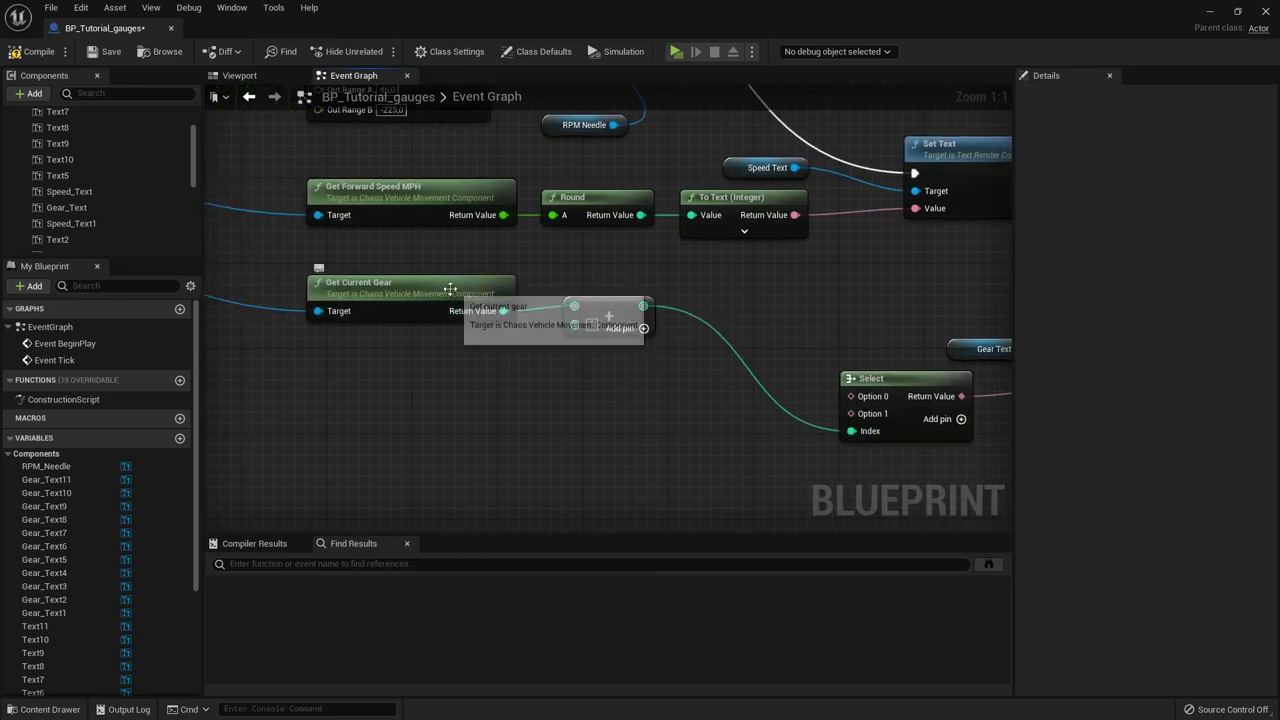
right_click_drag(877, 392, 781, 349)
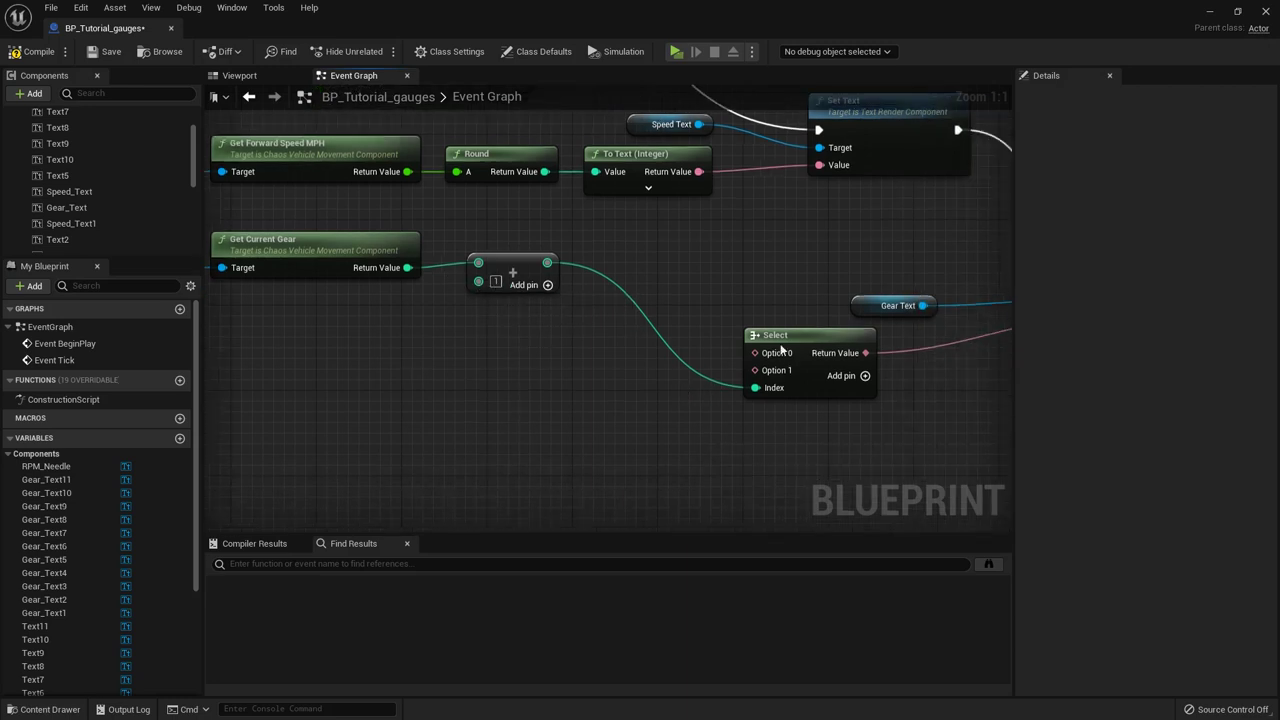
left_click_drag(756, 352, 644, 368)
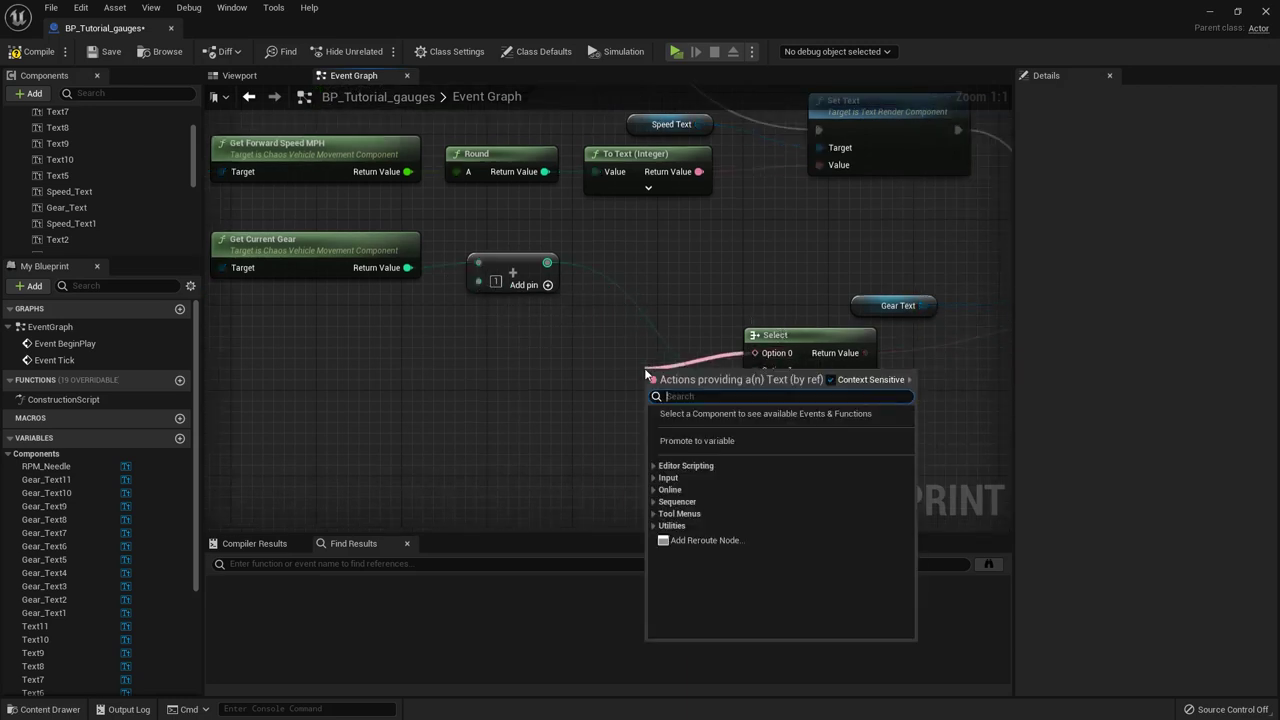
type("make")
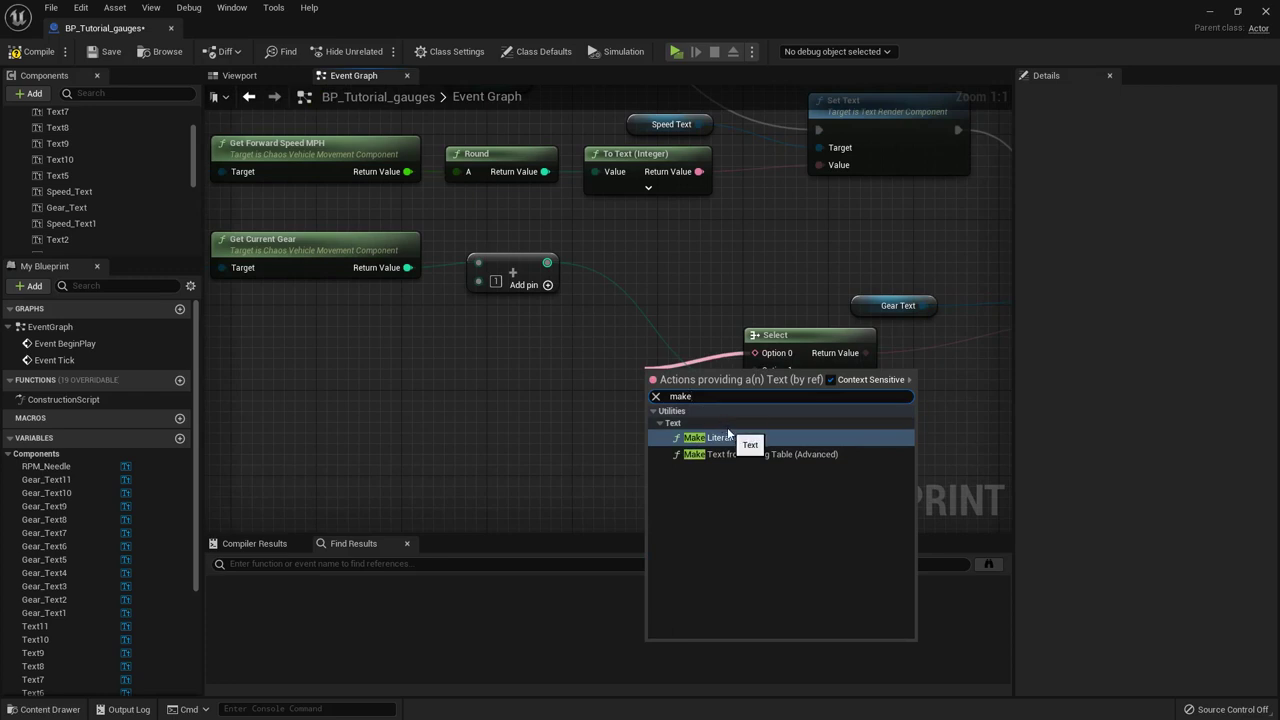
left_click(730, 437)
left_click_drag(699, 370, 556, 358)
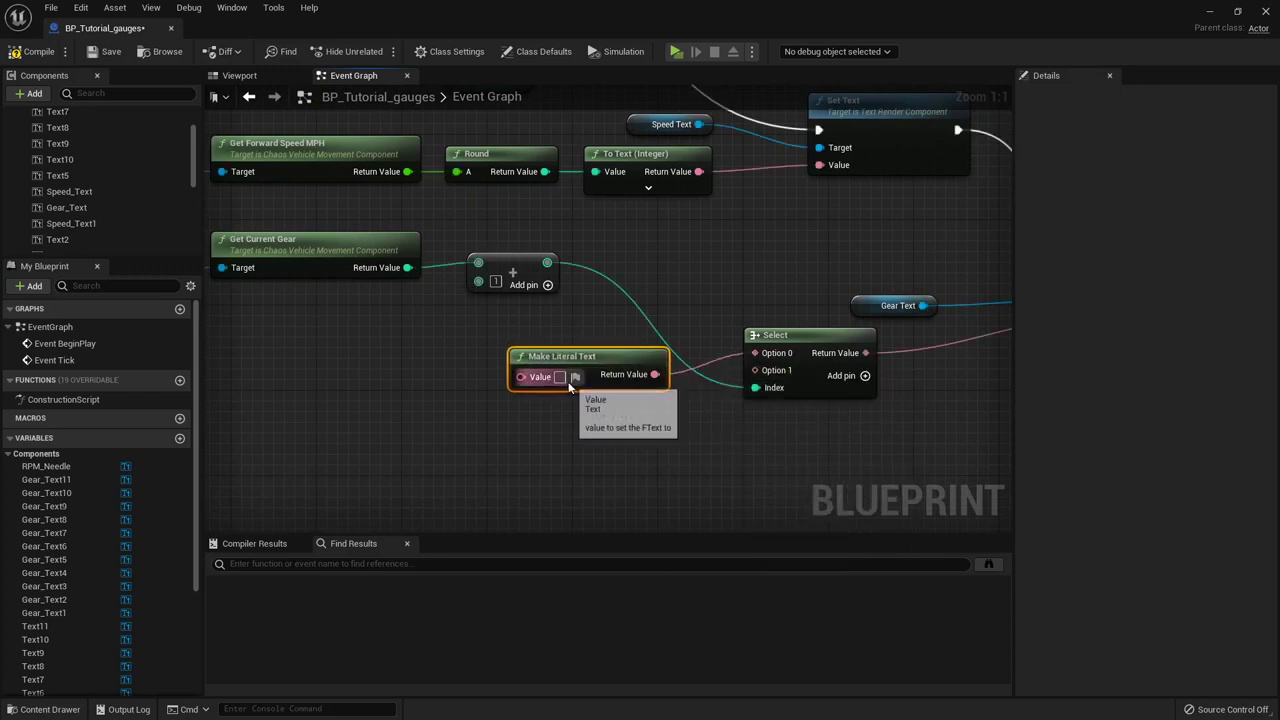
type("R")
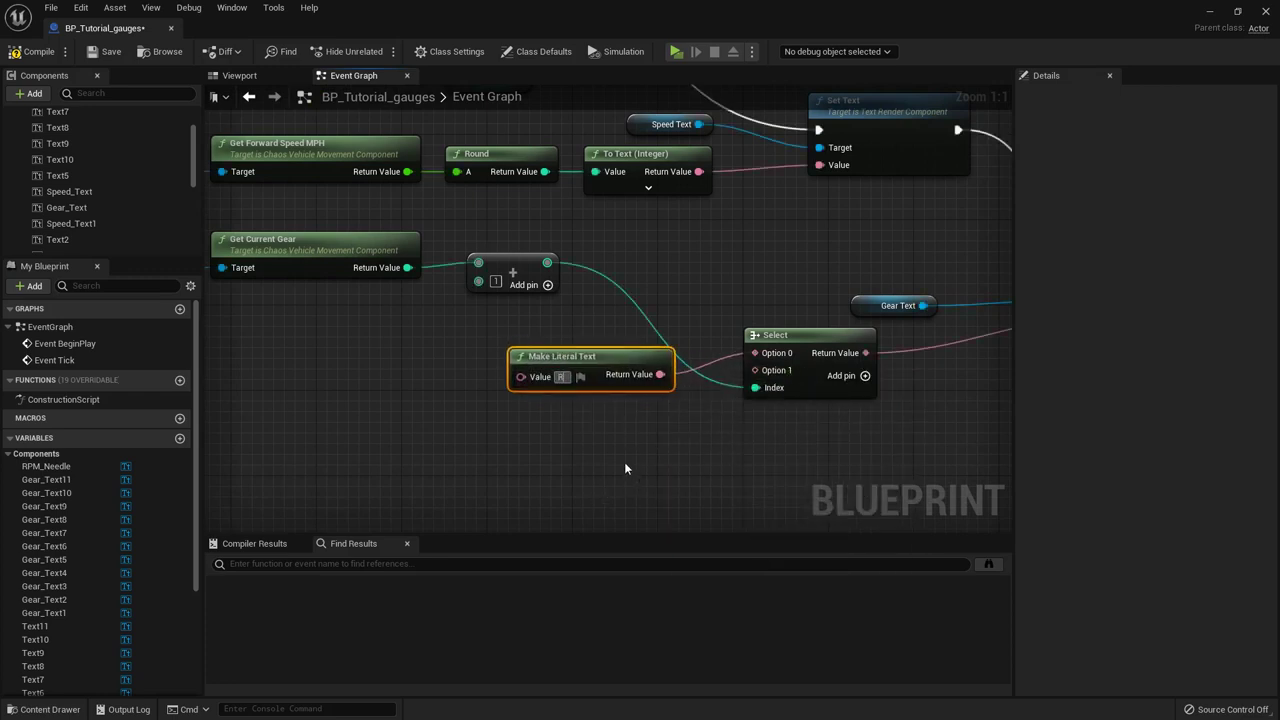
left_click(625, 464)
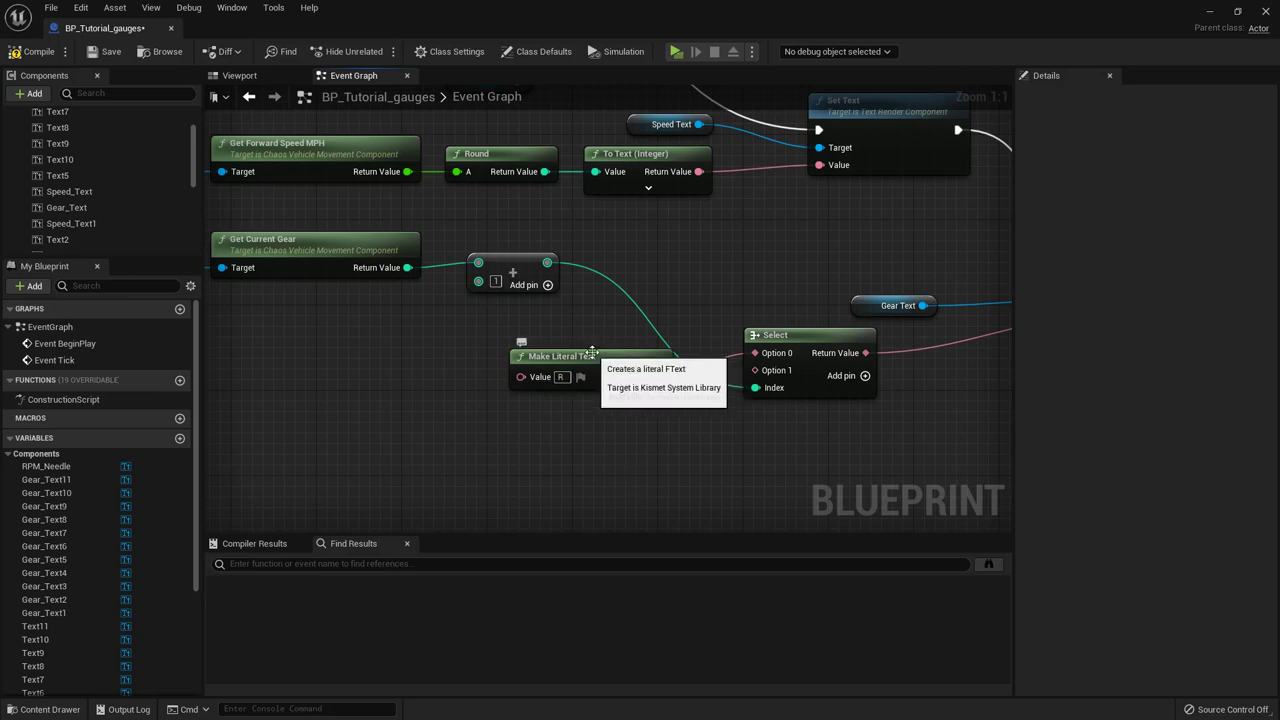
Step: Move the Make Literal Text node close below the Add node and leave it selected
left_click_drag(592, 352, 561, 311)
left_click(510, 431)
right_click_drag(503, 431, 577, 446)
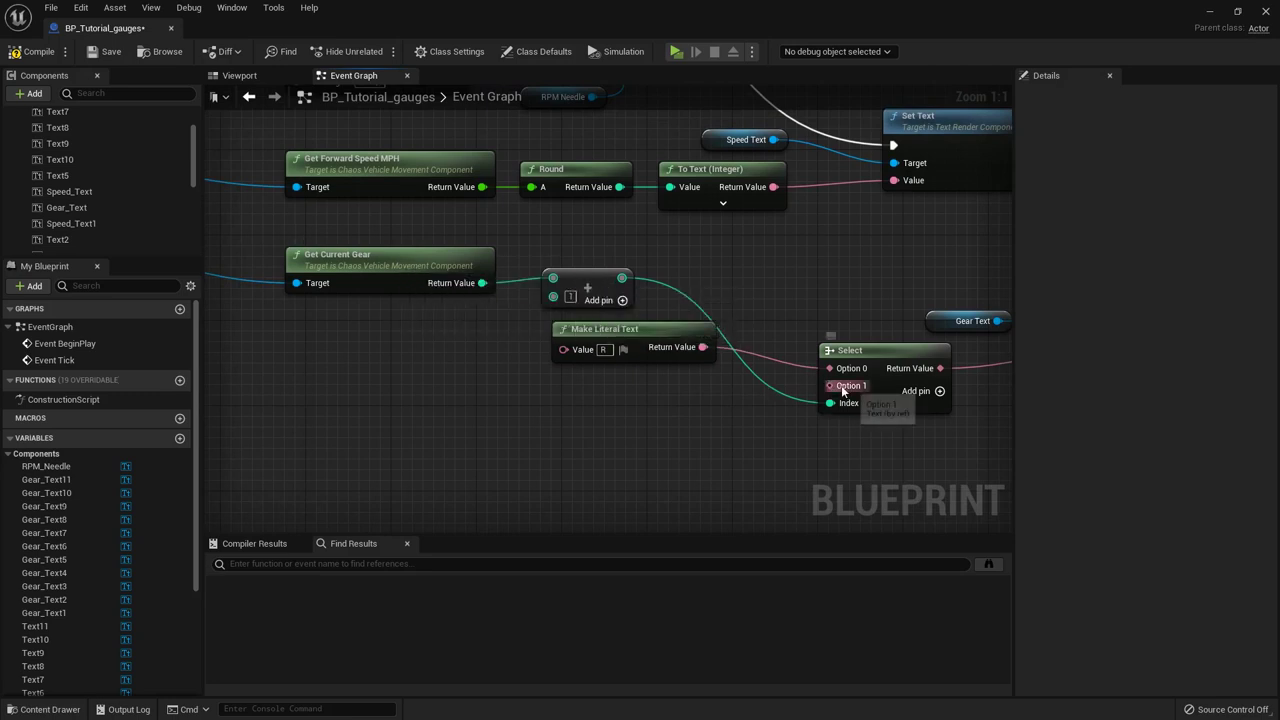
left_click(631, 329)
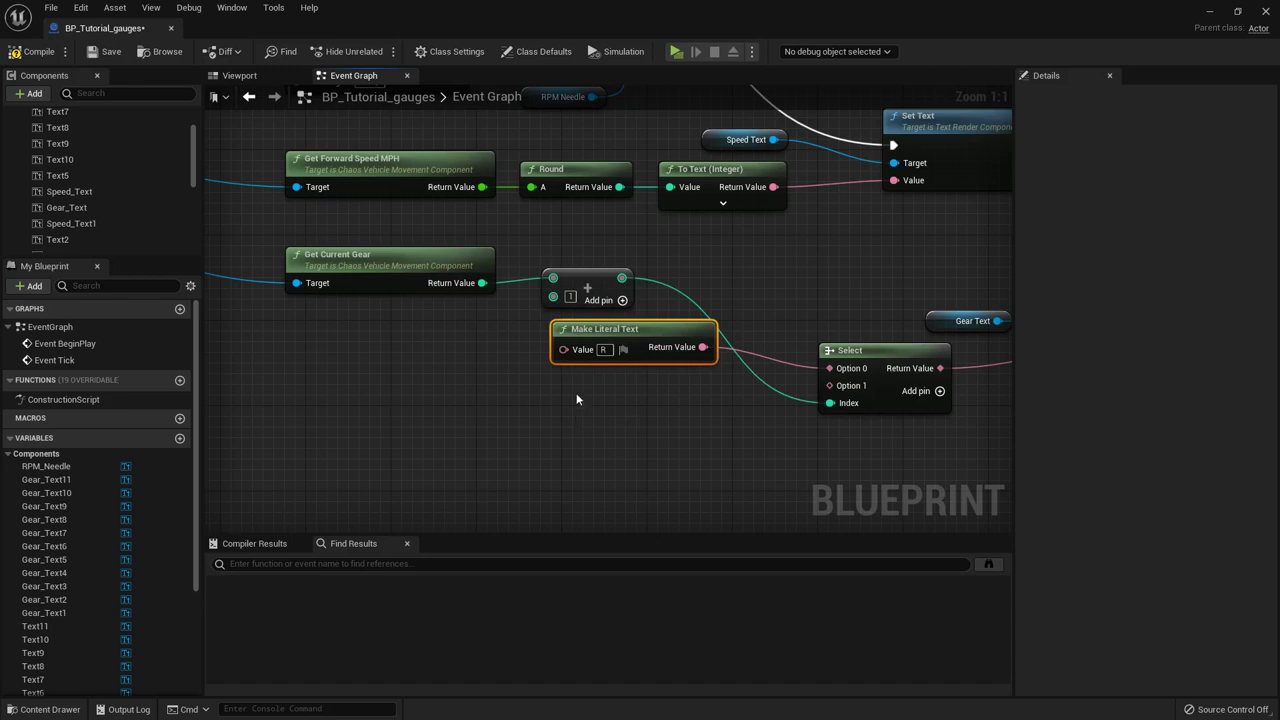
Step: Duplicate the R Make Literal Text node directly below itself, connect the copy to Option 1 of Select, and set its value to N
key("ctrl+c")
key("ctrl+v")
left_click_drag(636, 407, 829, 386)
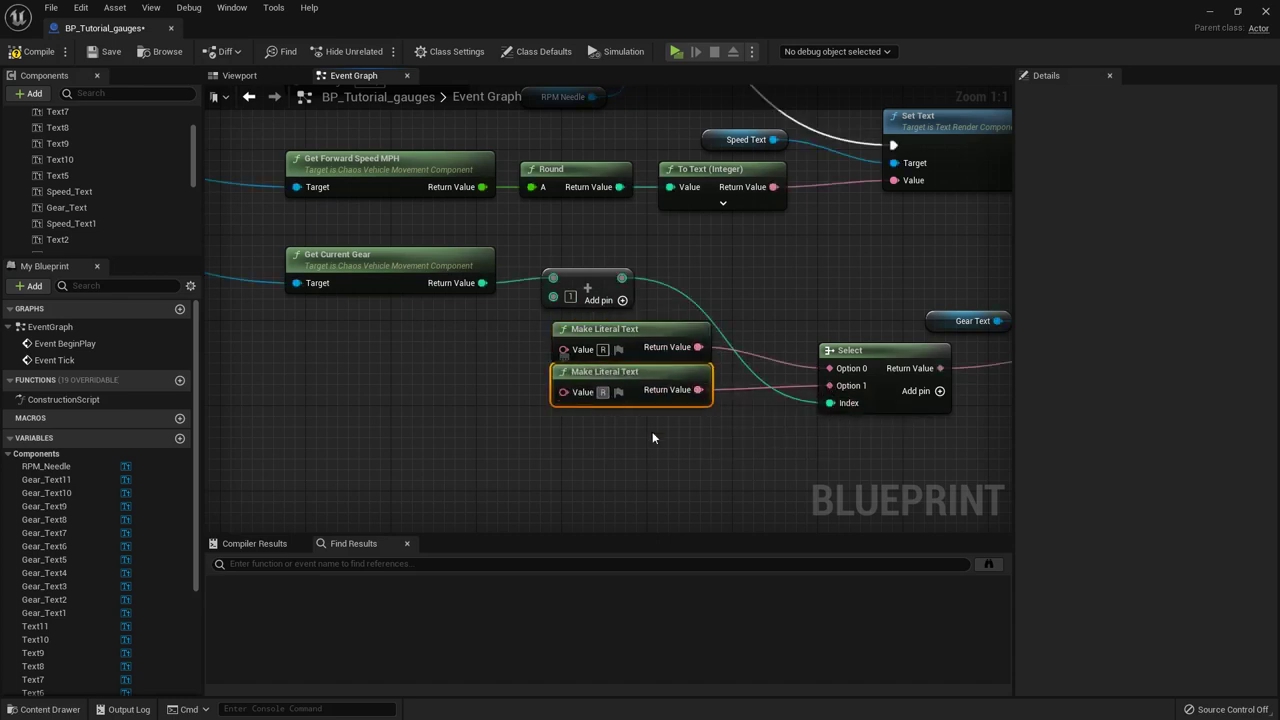
key("BackSpace")
type("N")
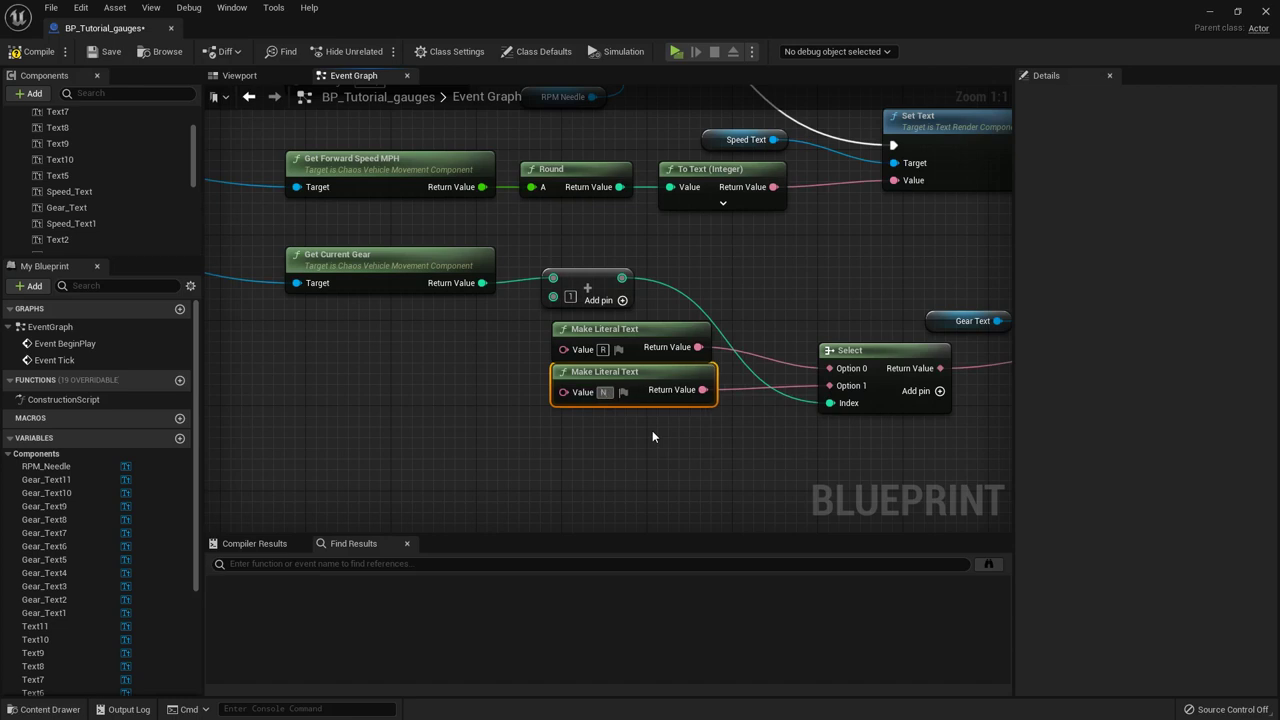
left_click(652, 431)
left_click_drag(674, 477, 603, 396)
left_click(696, 447)
scroll(700, 440, "down", 1)
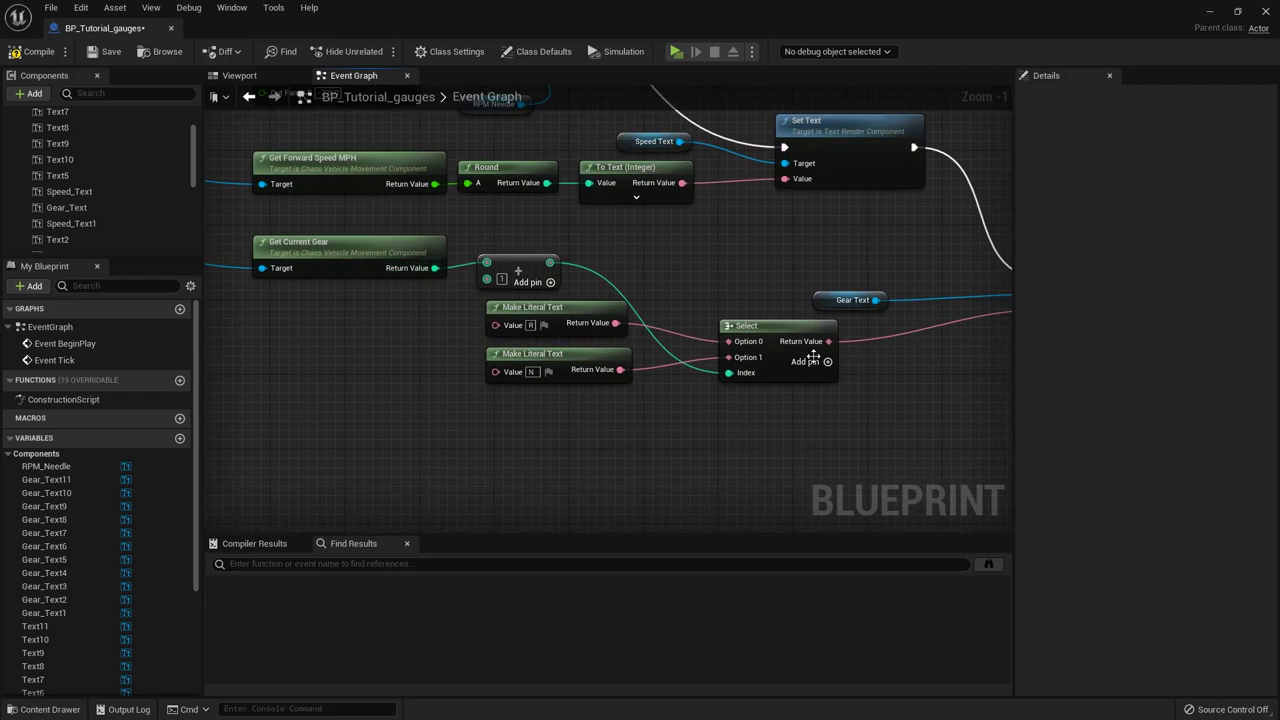
Step: Try to duplicate the Select node and connect the original's Return Value to Option 0 of the copy
right_click_drag(744, 435, 742, 487)
right_click_drag(846, 460, 762, 460)
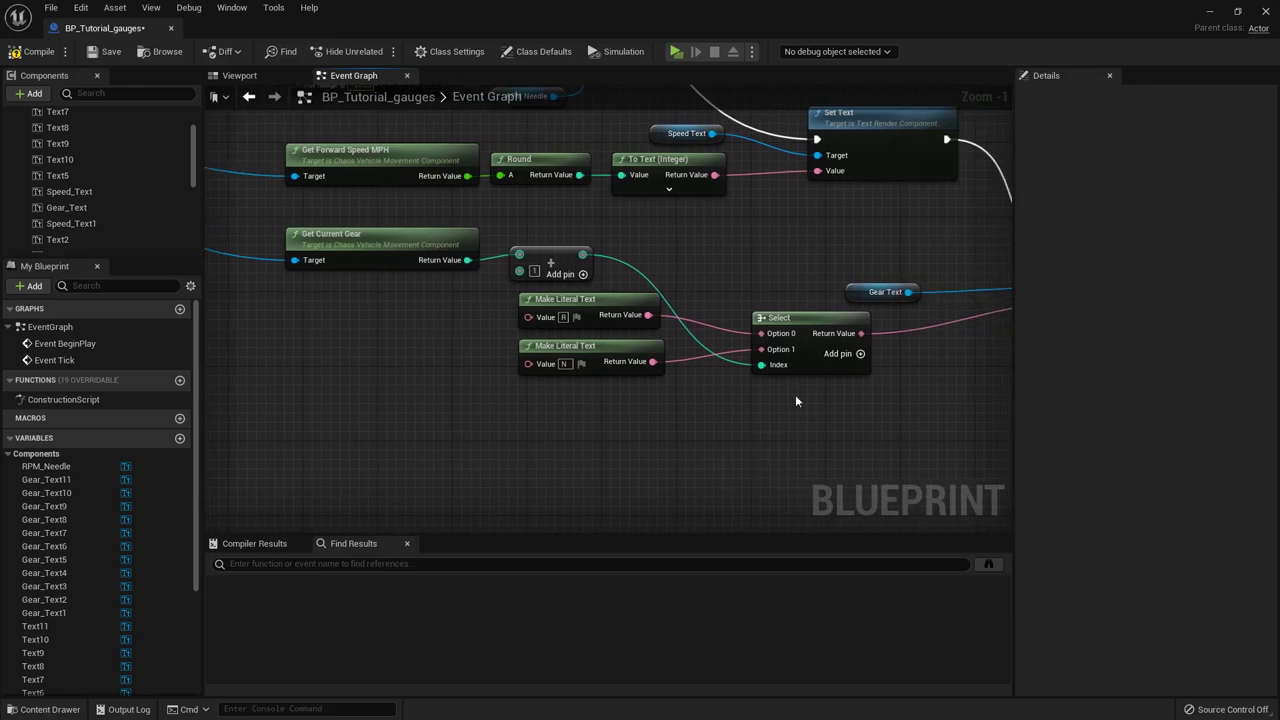
right_click_drag(832, 438, 771, 429)
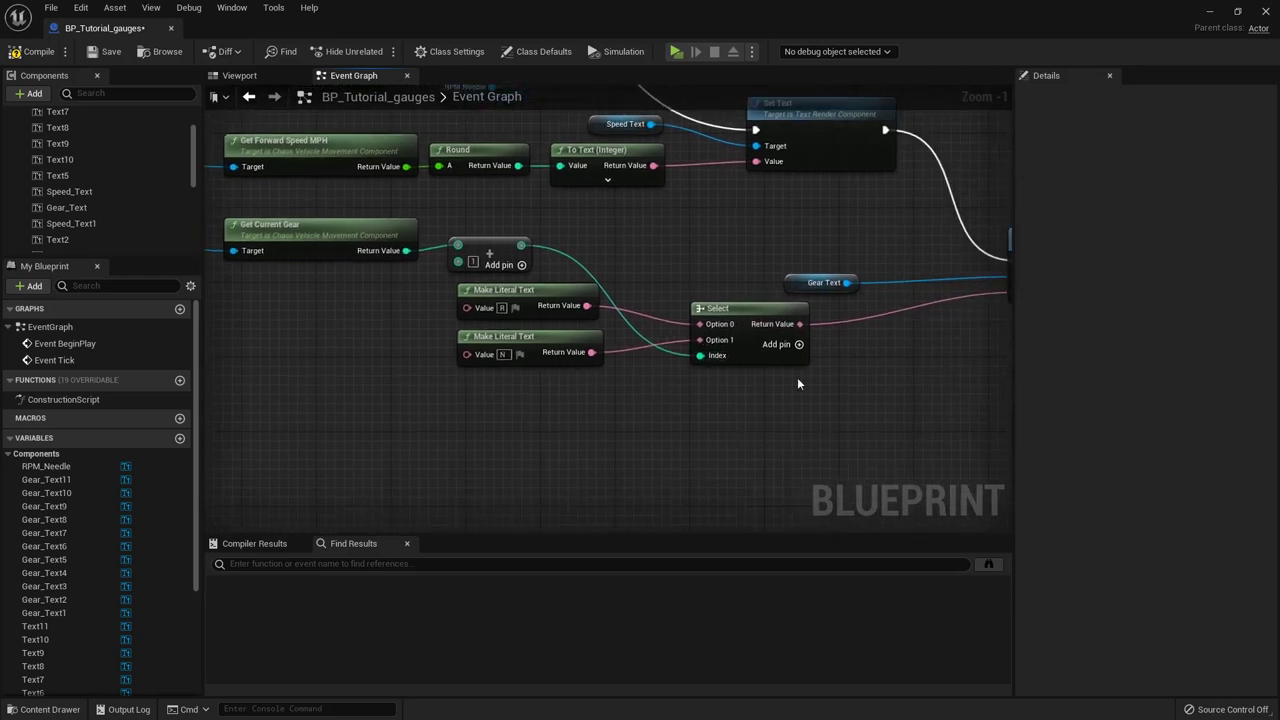
left_click(745, 312)
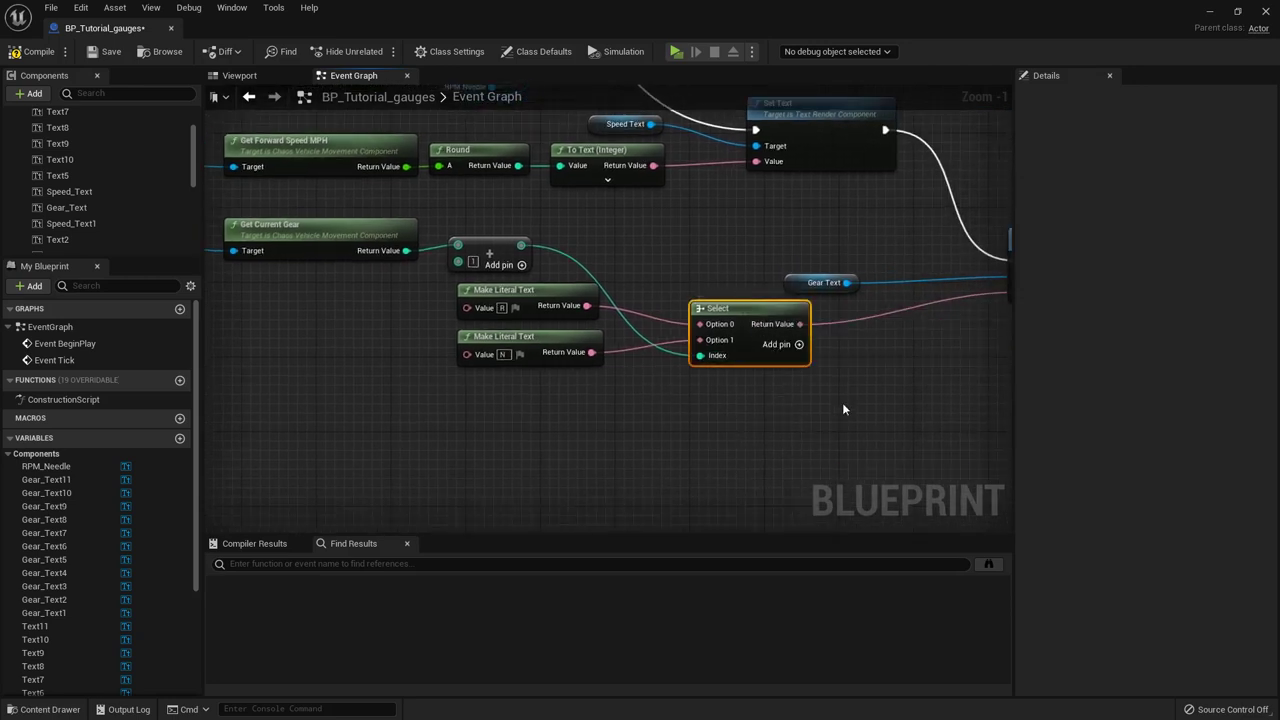
key("ctrl+d")
left_click_drag(800, 324, 849, 417)
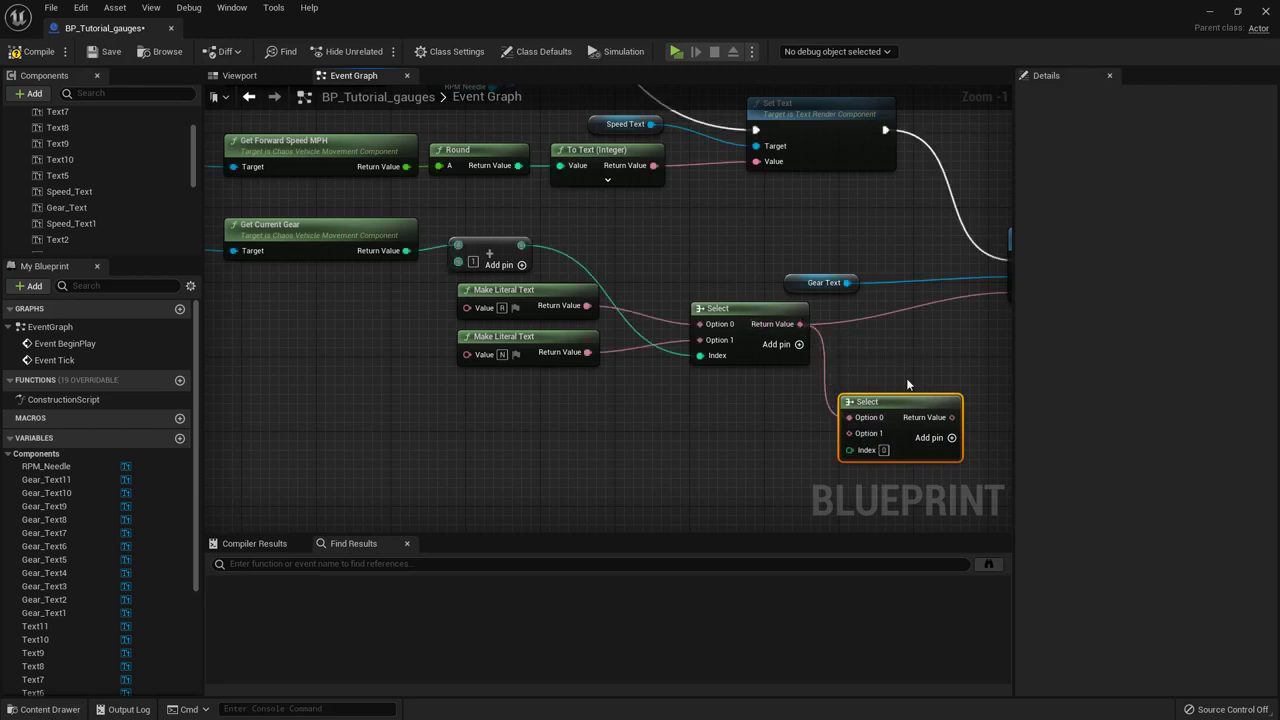
right_click_drag(908, 384, 825, 344)
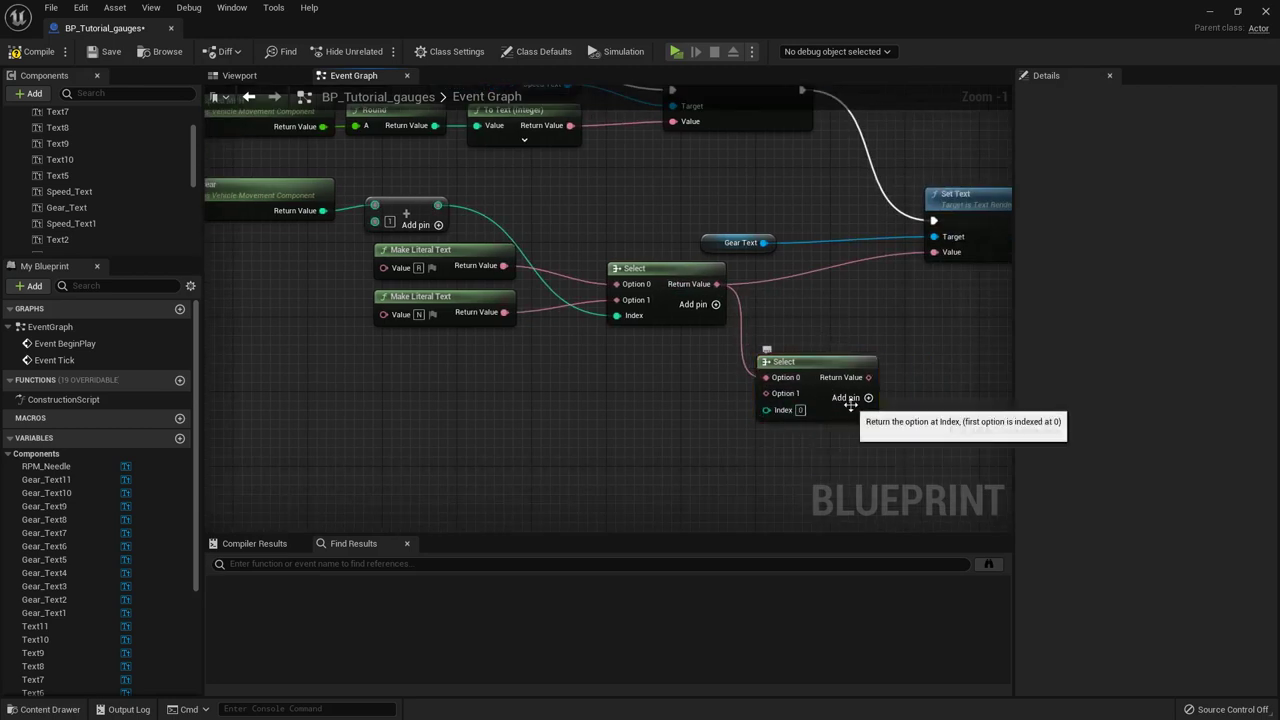
left_click(810, 362)
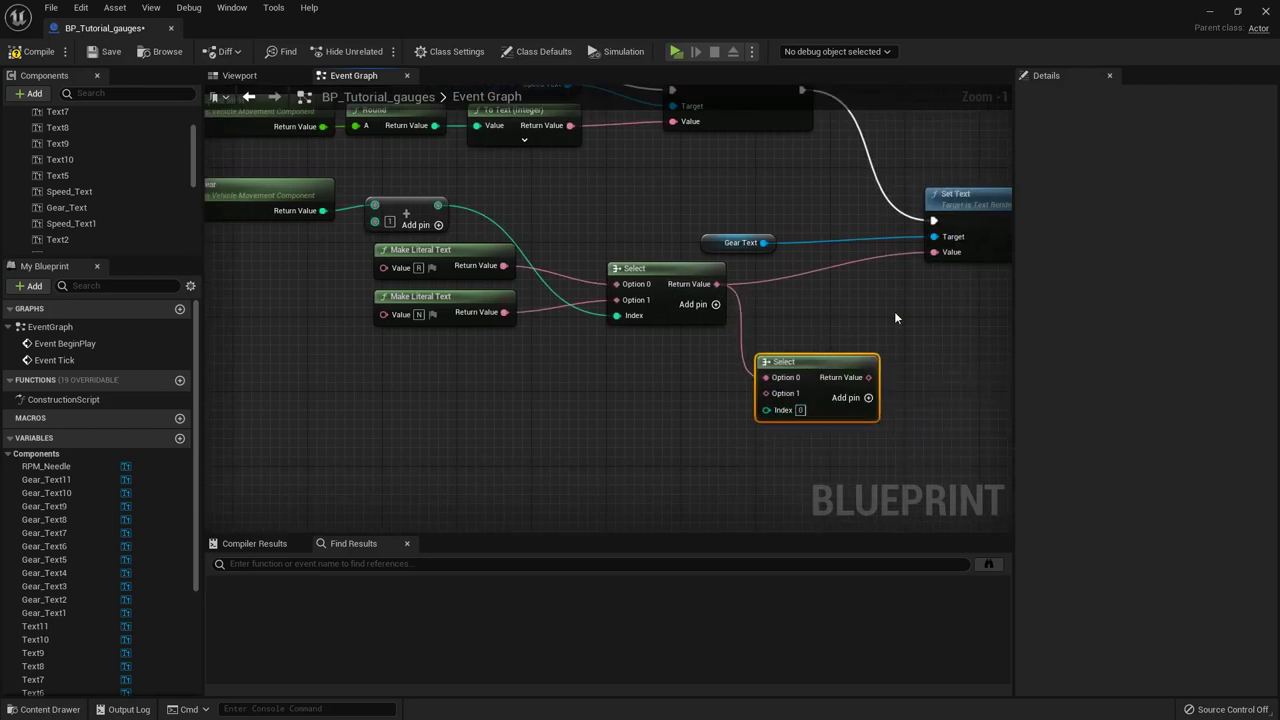
Step: Feed the gear Set Text's Value from a new Select node and set that node's Index type to Boolean
right_click_drag(884, 336, 806, 348)
left_click_drag(856, 264, 883, 322)
type("se")
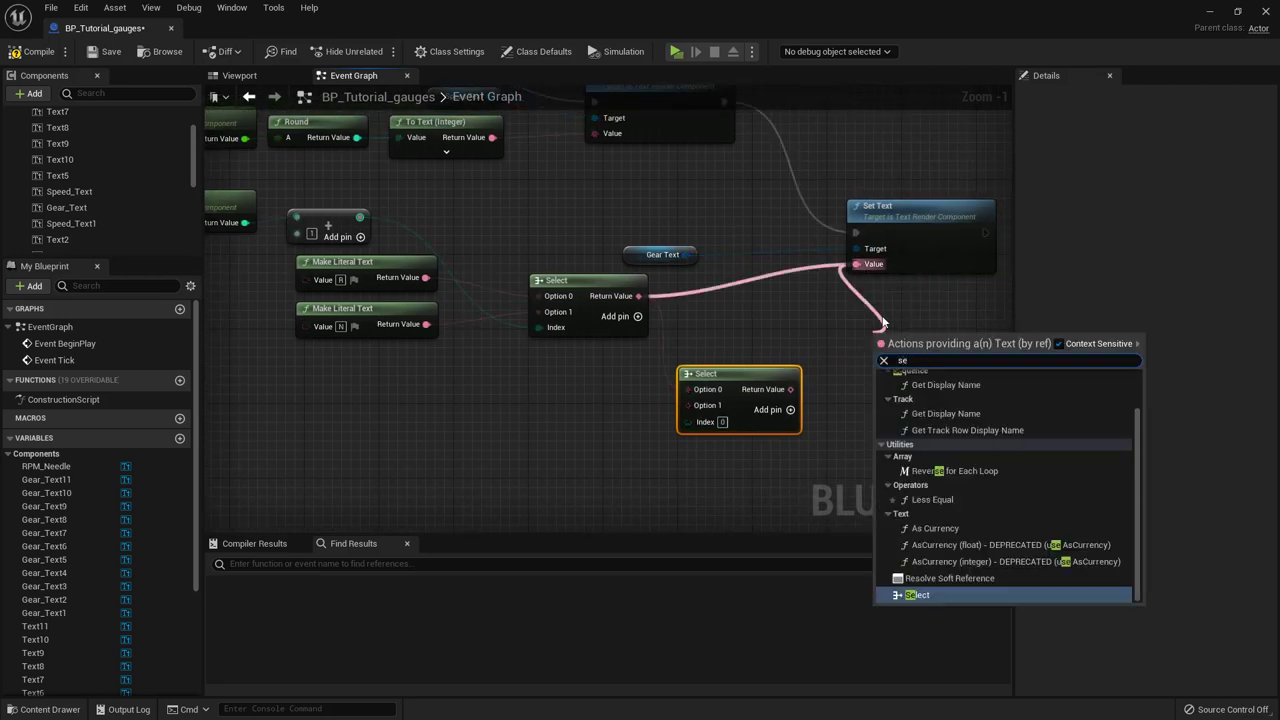
left_click(935, 595)
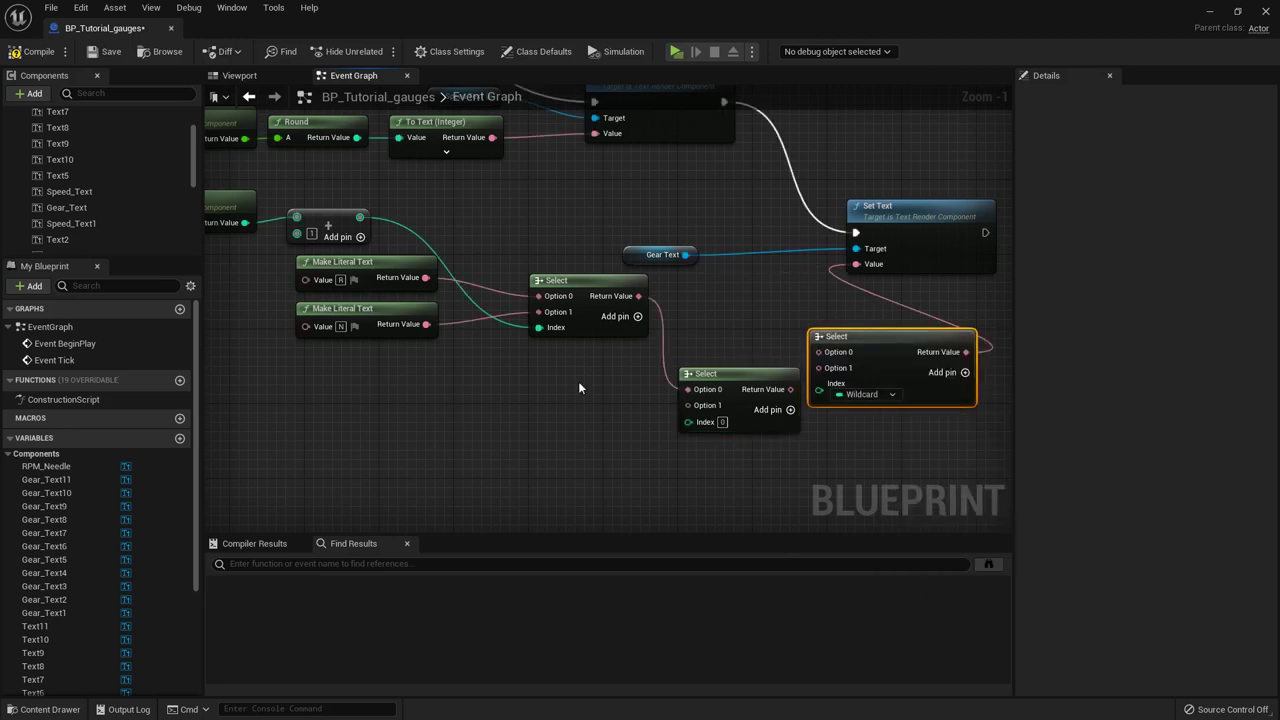
left_click(883, 398)
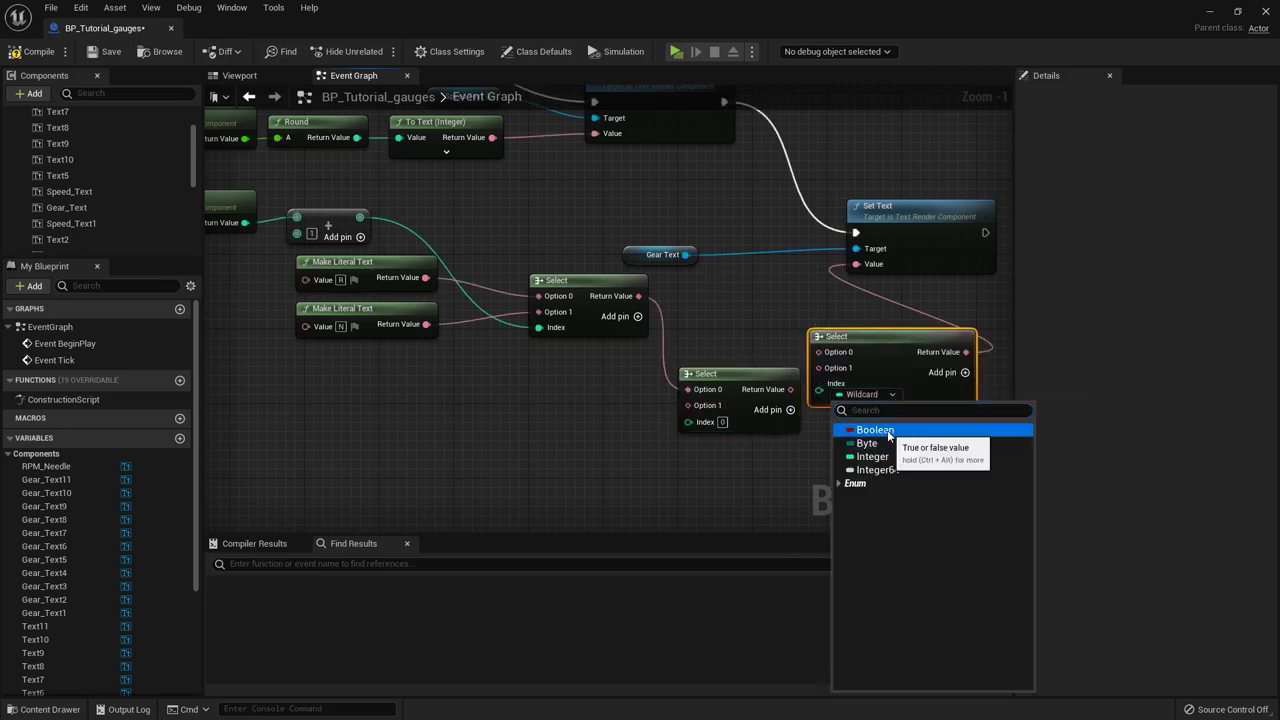
left_click(858, 431)
Step: Delete the duplicated Select node and connect the original Select's Return Value to False on the Boolean Select placed under Set Text
left_click_drag(781, 468, 740, 422)
key("Delete")
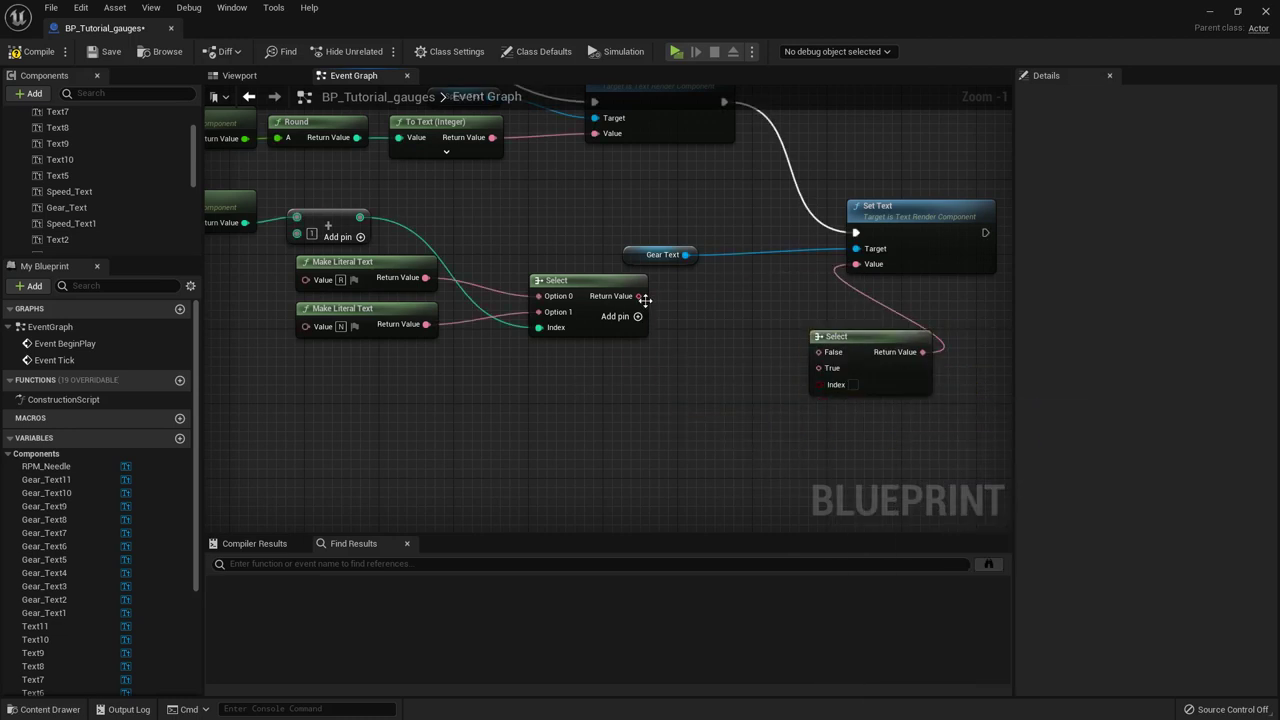
left_click_drag(638, 296, 910, 305)
left_click(745, 379)
Step: Move Get Current Gear below the Make Literal Text nodes and the Add node directly under the integer Select
right_click_drag(706, 393, 826, 403)
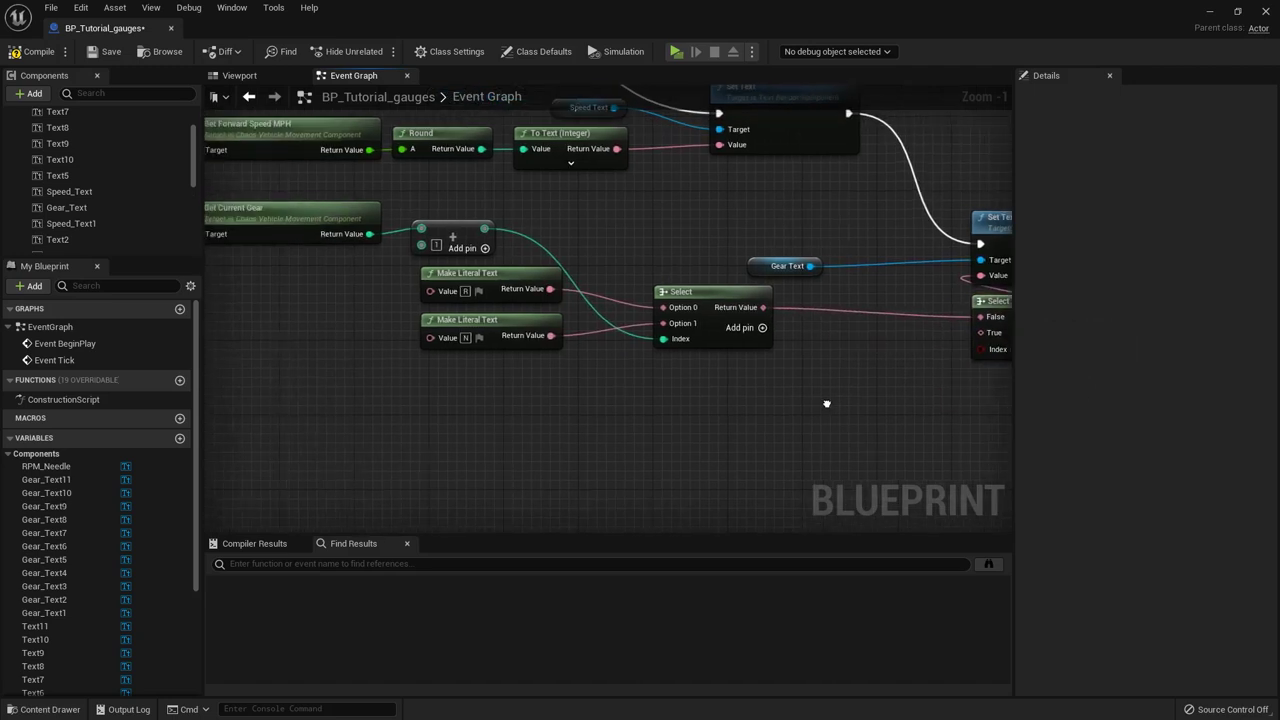
left_click_drag(327, 195, 686, 390)
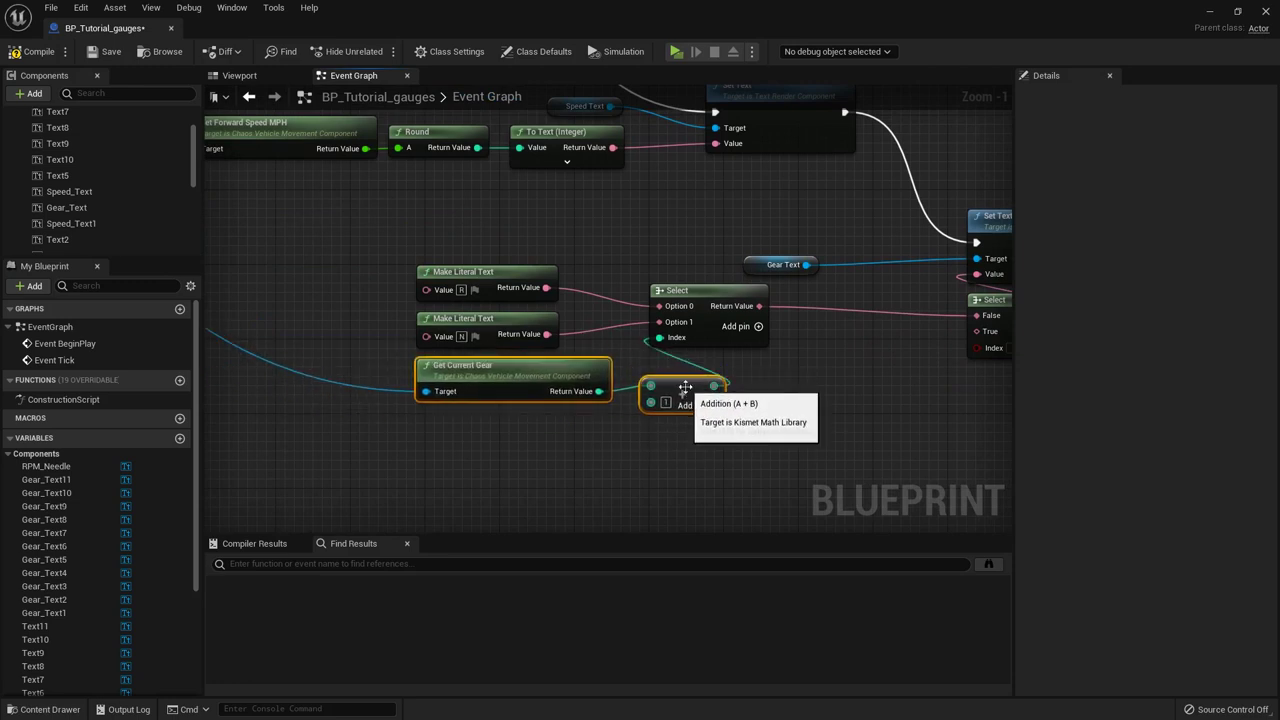
left_click(686, 390)
key("Up")
key("Up")
key("Right")
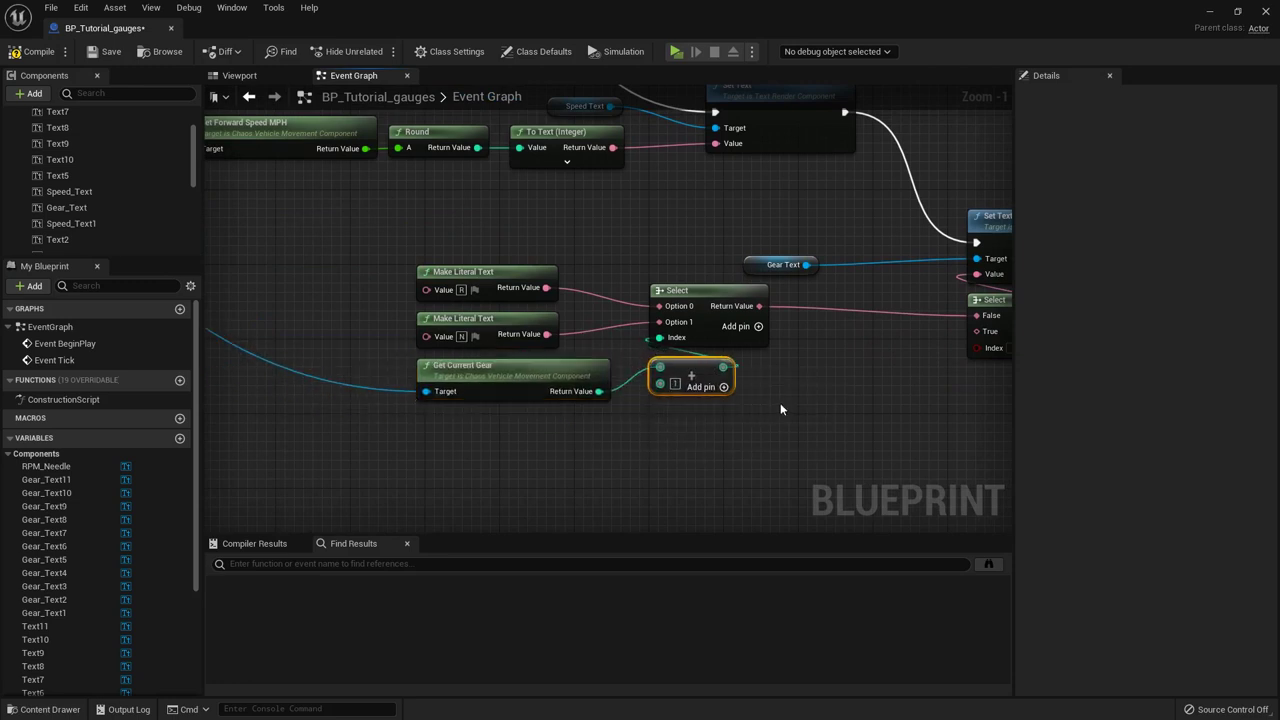
left_click(780, 403)
Step: Compare Get Current Gear's Return Value with 1 in a Less node and connect the result to the Boolean Select's Index
right_click_drag(600, 417, 548, 389)
left_click_drag(547, 363, 615, 398)
type("less")
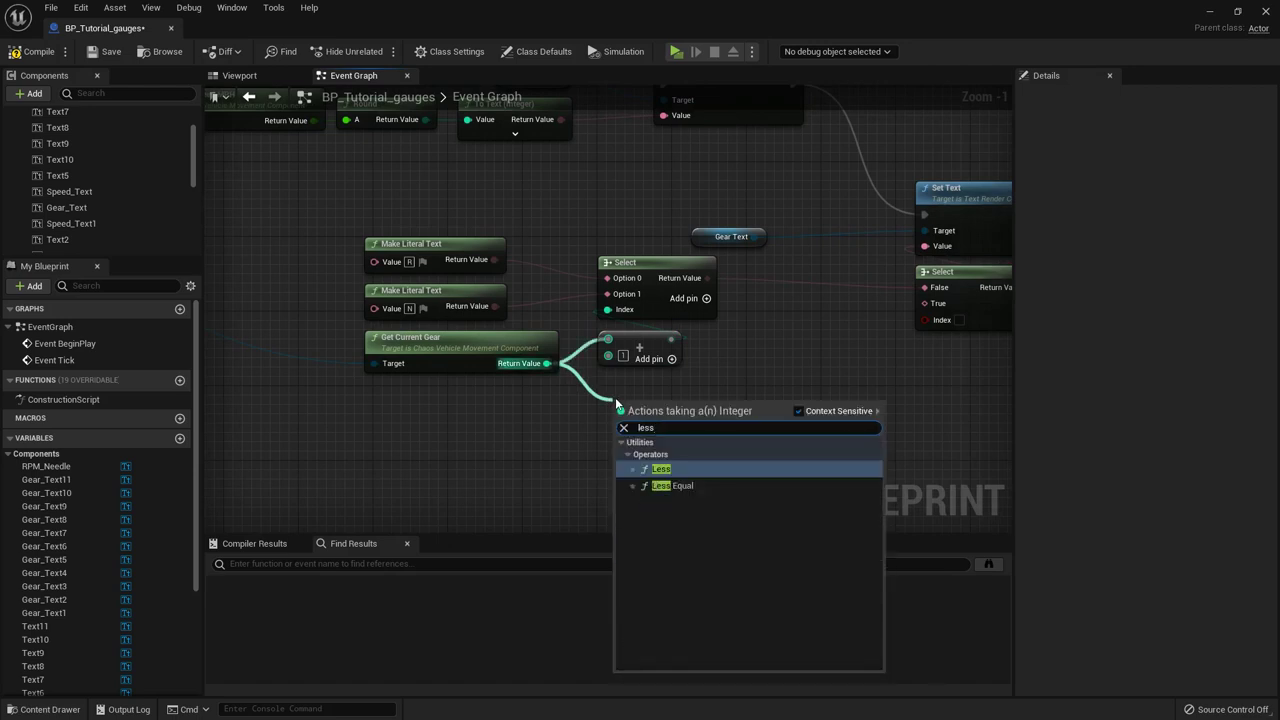
left_click(674, 469)
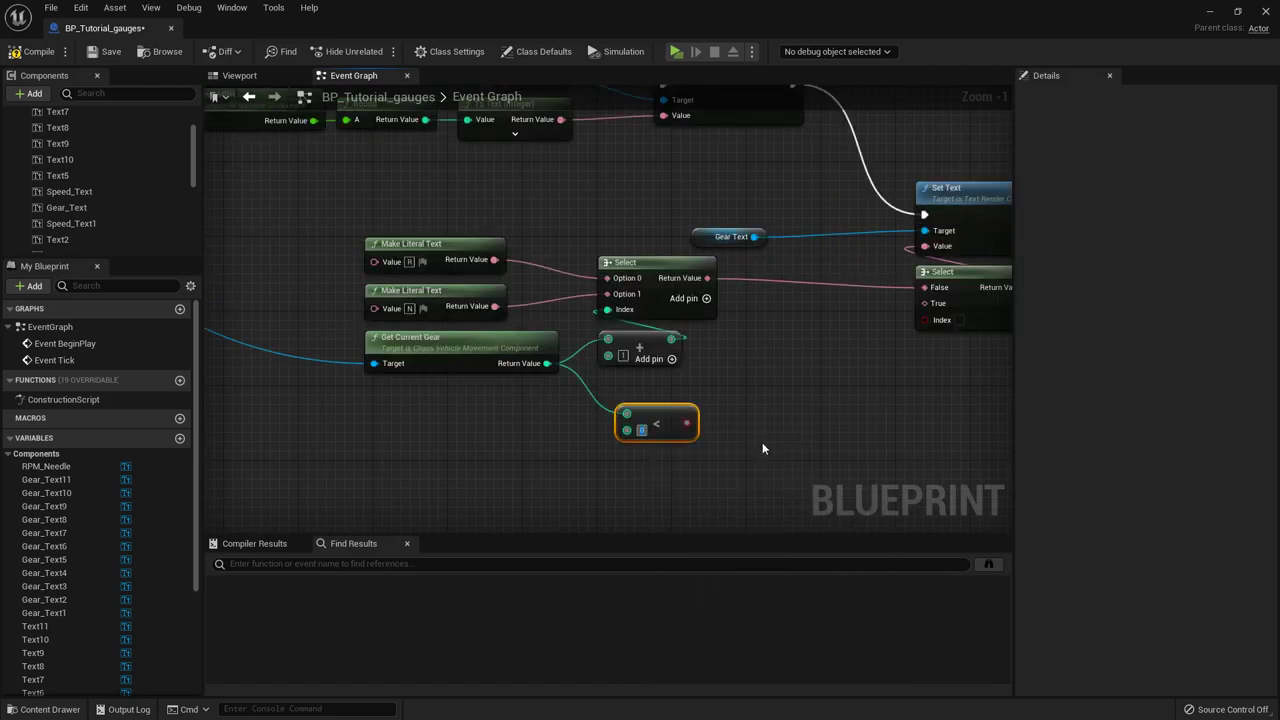
type("1")
left_click_drag(687, 423, 923, 321)
Step: Connect the integer Select's Return Value to True on the Boolean Select and remove the wire from False
scroll(835, 344, "up", 1)
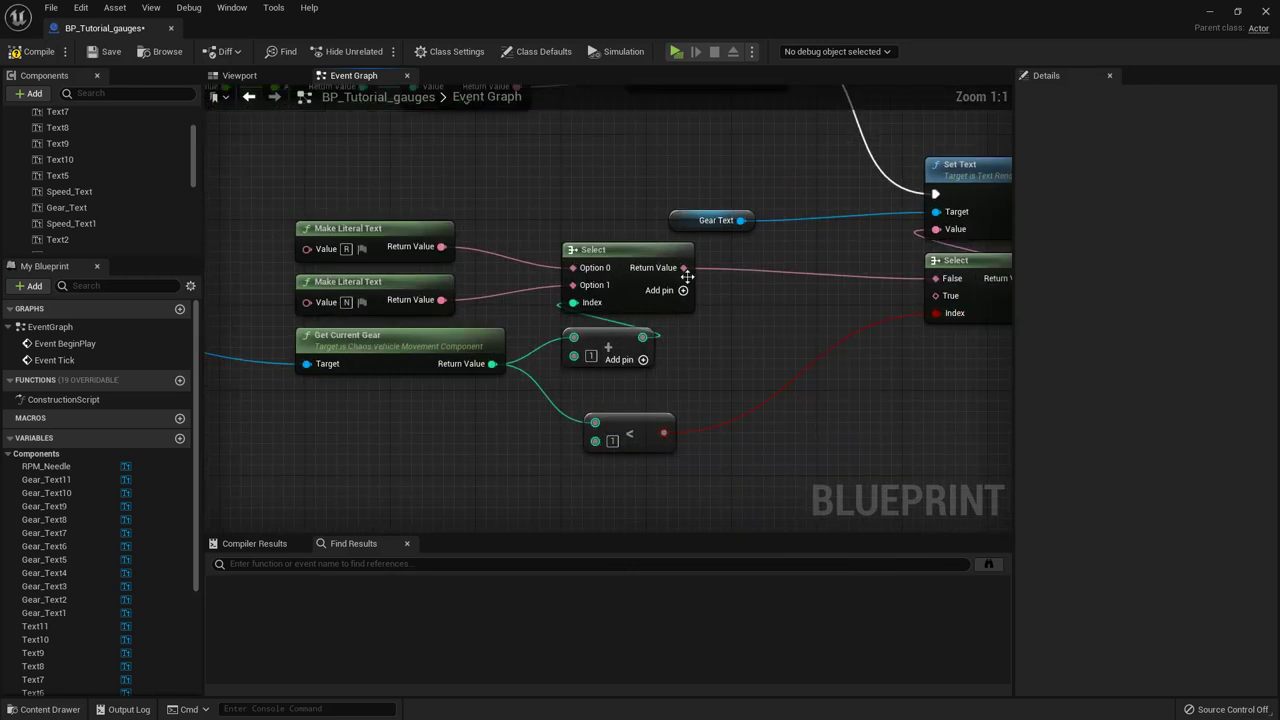
left_click_drag(683, 267, 935, 296)
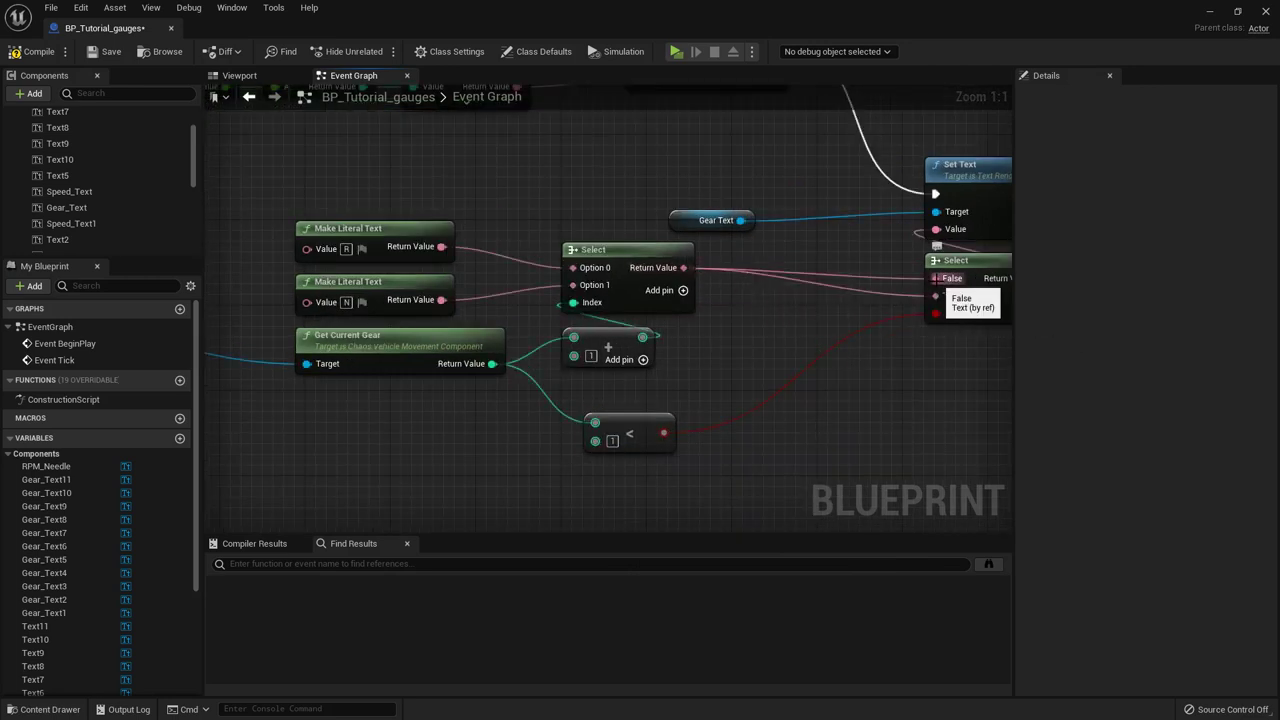
left_click(936, 279, "alt")
right_click_drag(866, 420, 893, 413)
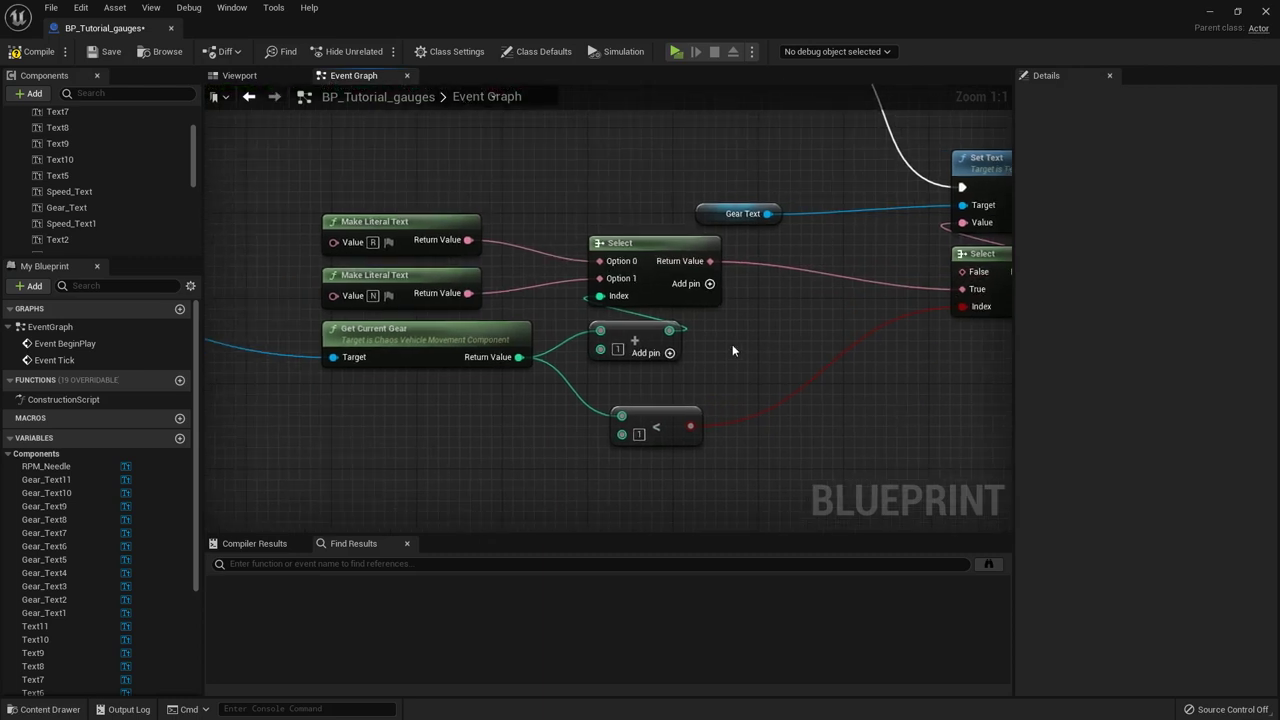
Step: Place the Less node directly under the Add node and align the two
right_click_drag(732, 350, 659, 354)
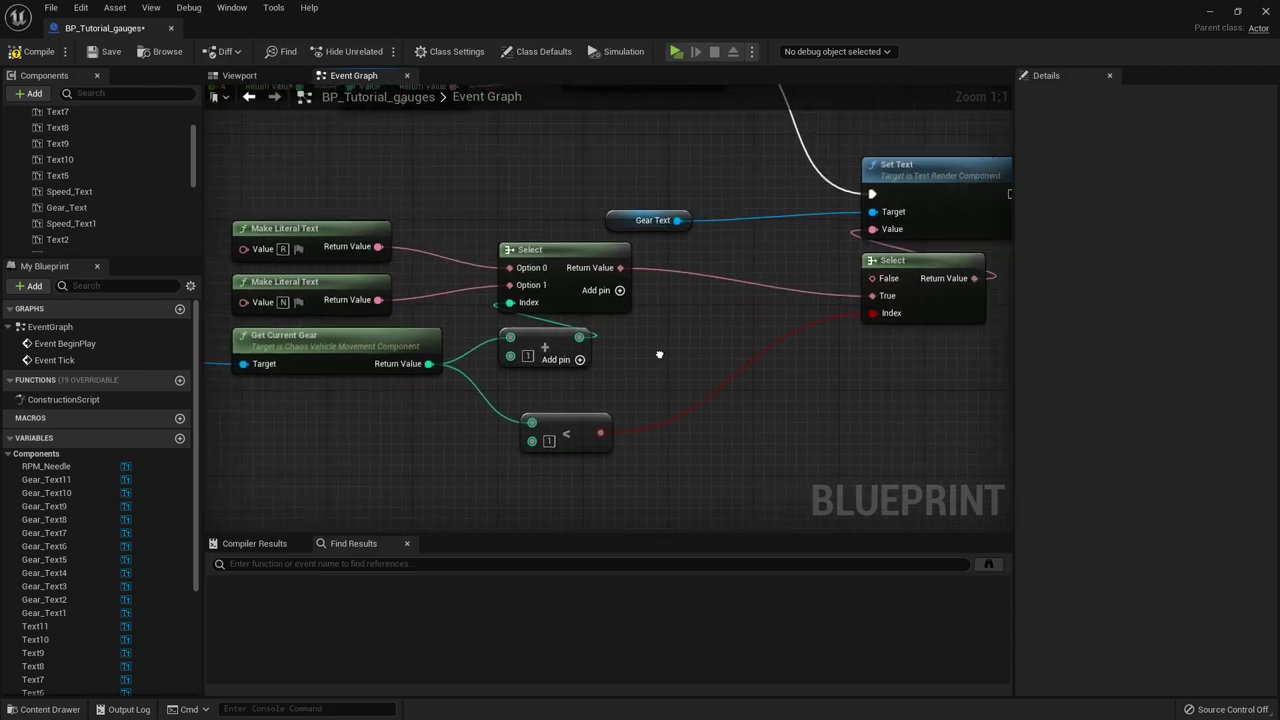
left_click(569, 425)
key("Up")
key("Up")
key("Up")
key("Left")
key("Left")
key("Left")
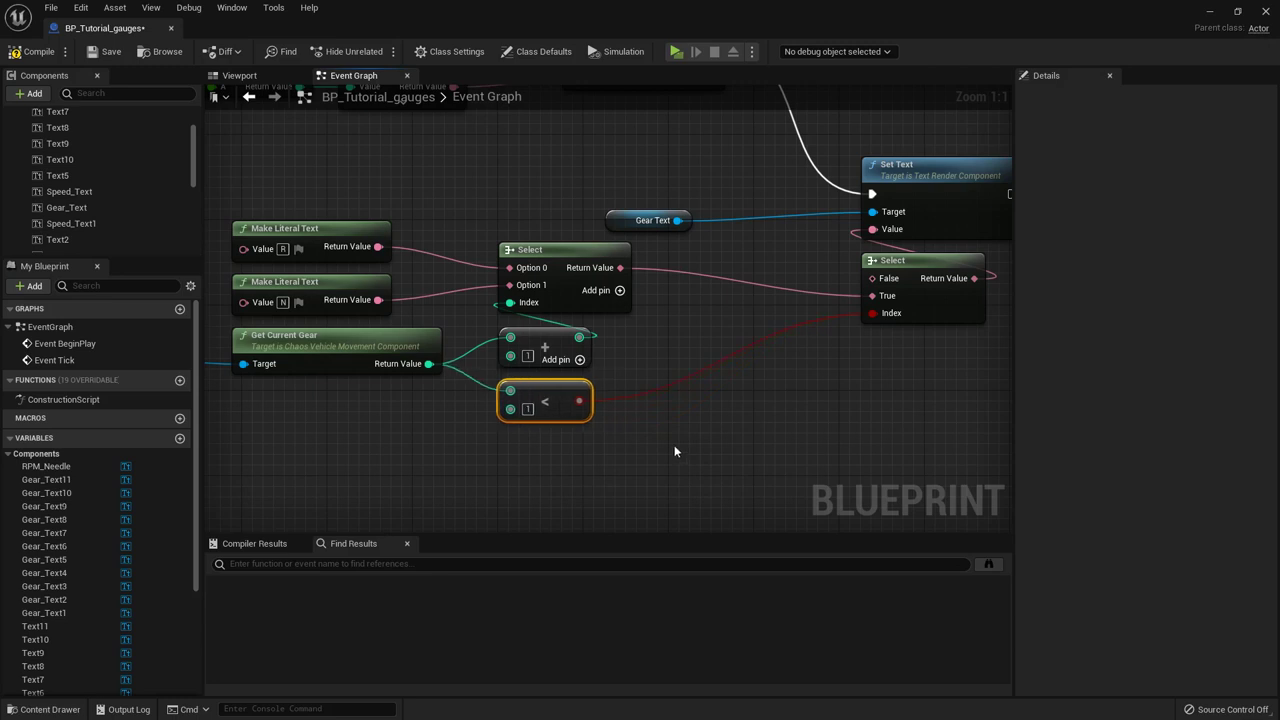
key("Right")
Step: Connect Get Current Gear's Return Value to False on the Boolean Select through a To Text (Integer) node placed just before it
left_click_drag(428, 363, 872, 279)
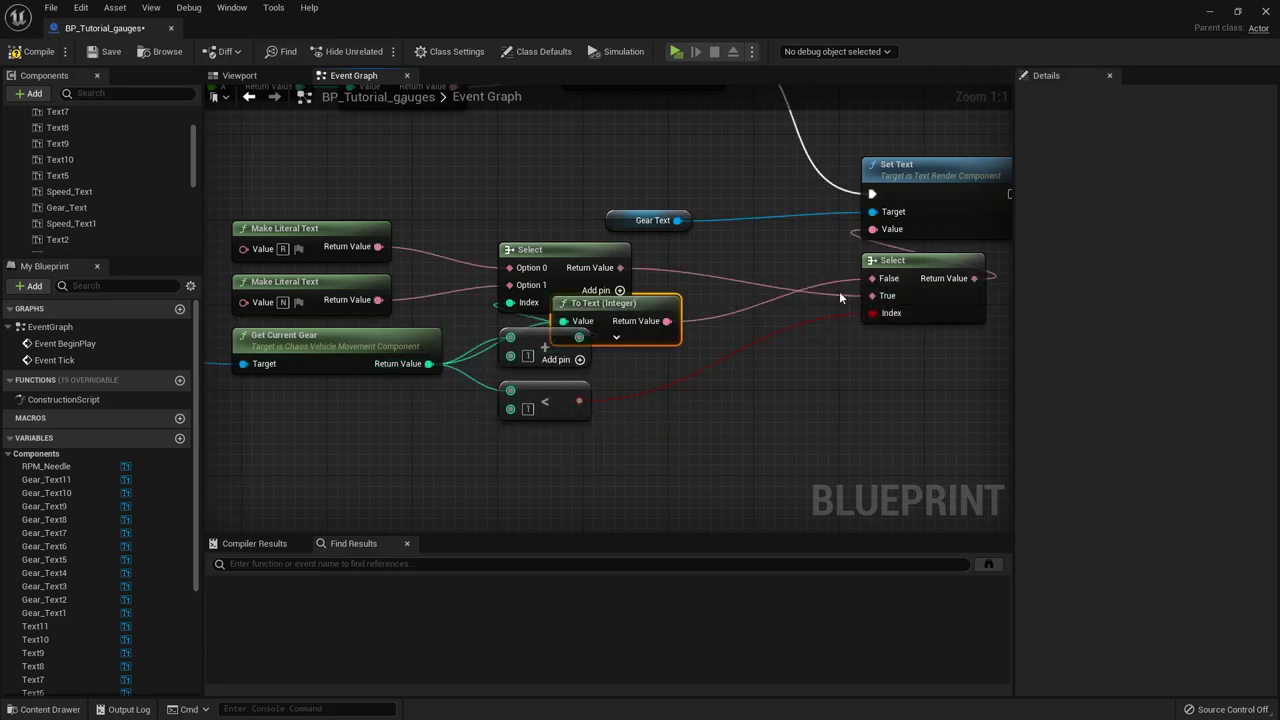
left_click_drag(773, 277, 794, 267)
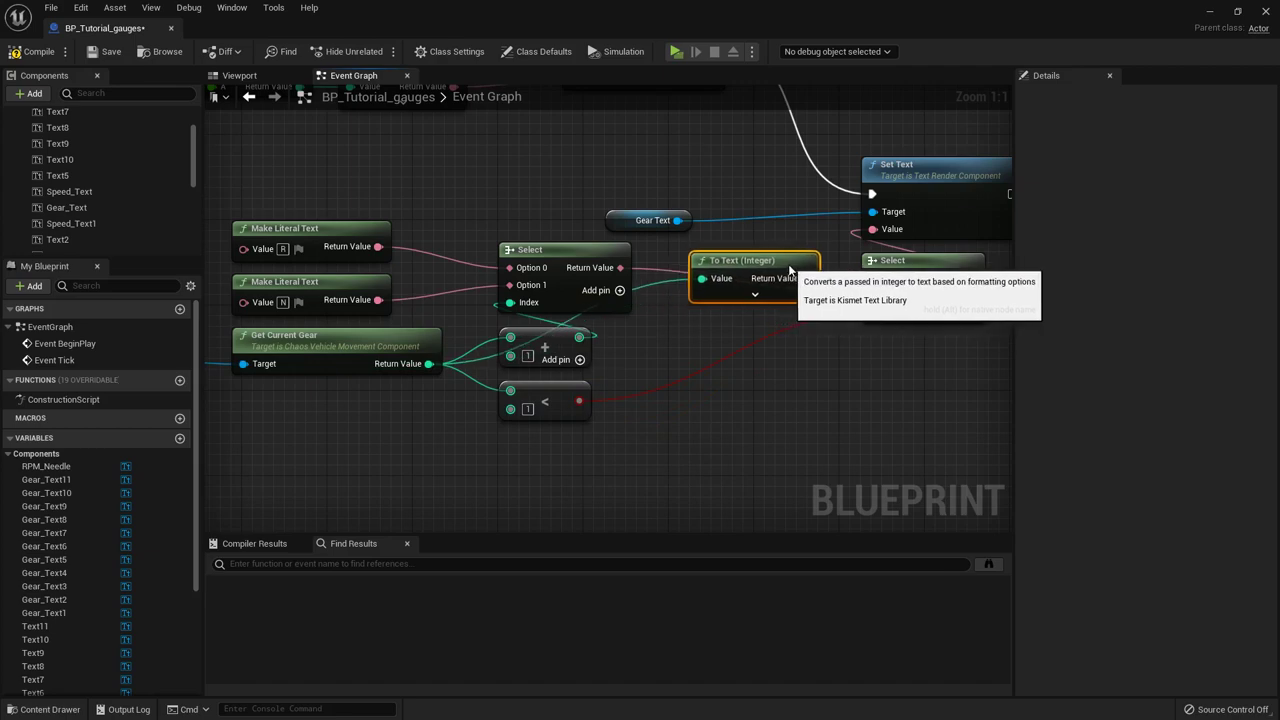
left_click(838, 417)
Step: Save the gauges Blueprint, play the level to check the gauge display behind the car, and end the play session
right_click_drag(814, 406, 782, 414)
scroll(782, 414, "down", 2)
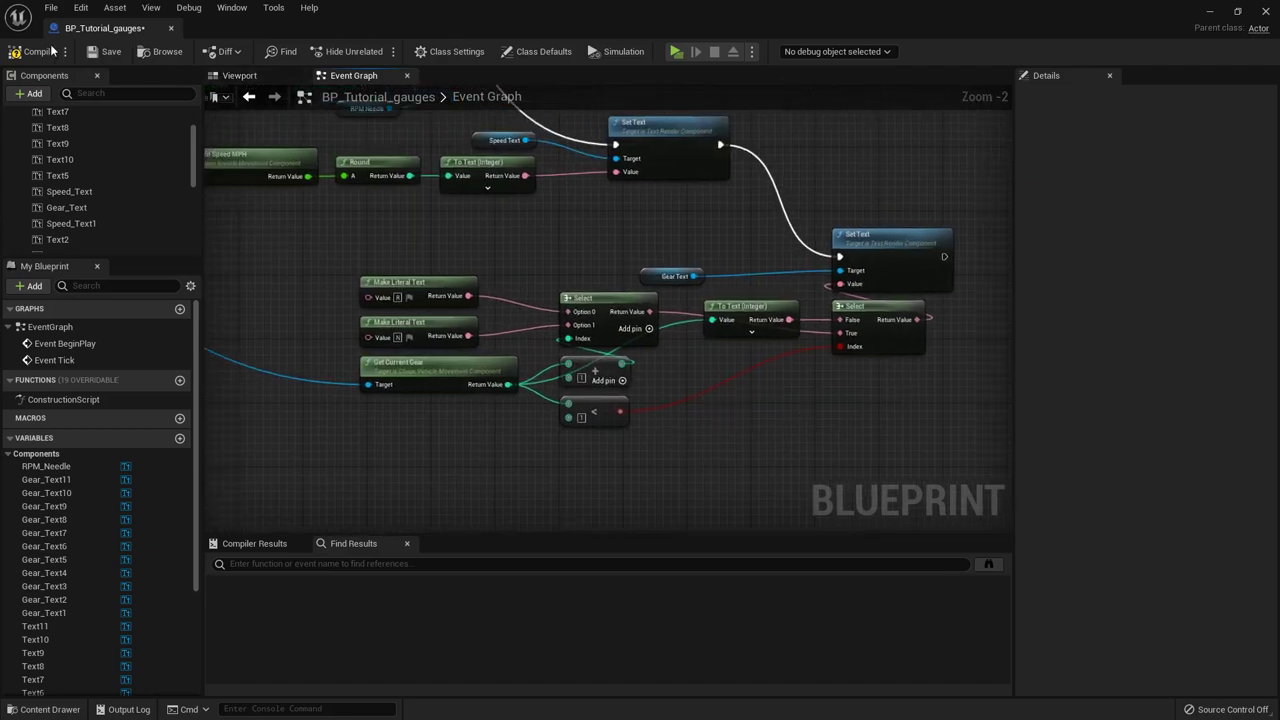
left_click(104, 51)
left_click(1211, 12)
left_click(285, 51)
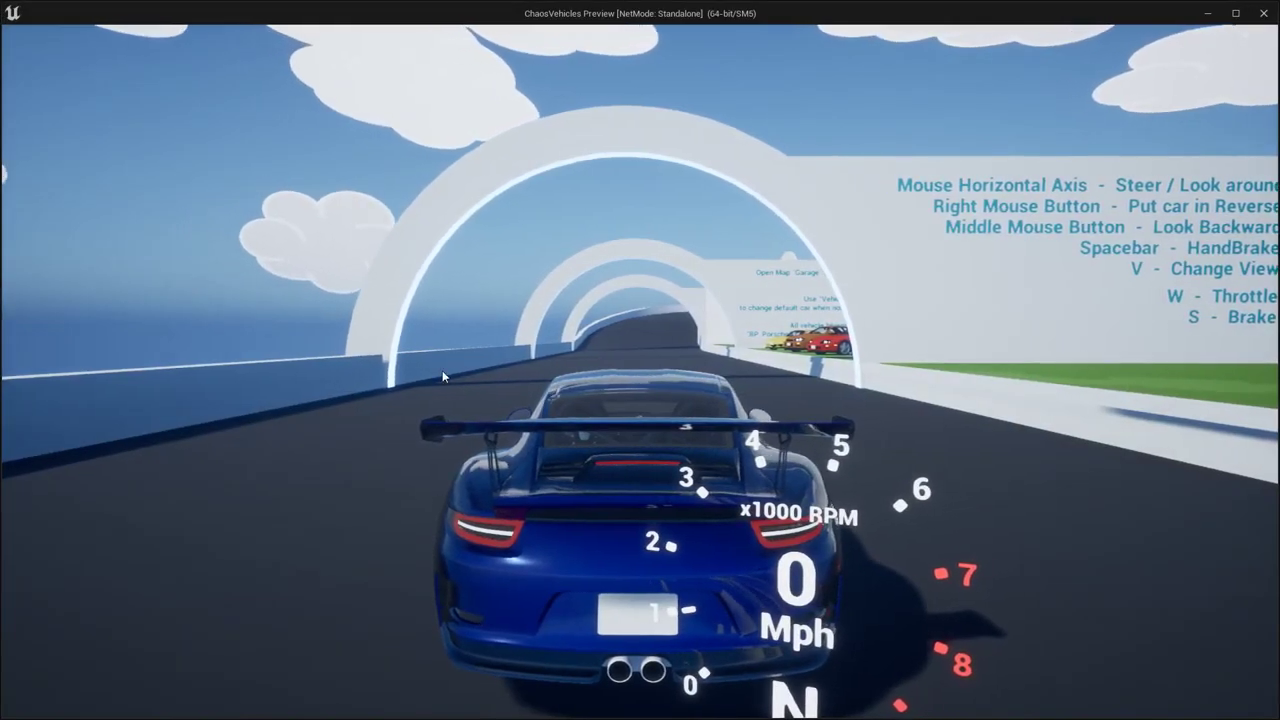
key("Escape")
Step: Open the BP_Porsche911_tutorial Blueprint from the Tutorial folder and select its Gauges component in the 3D preview
left_click(76, 712)
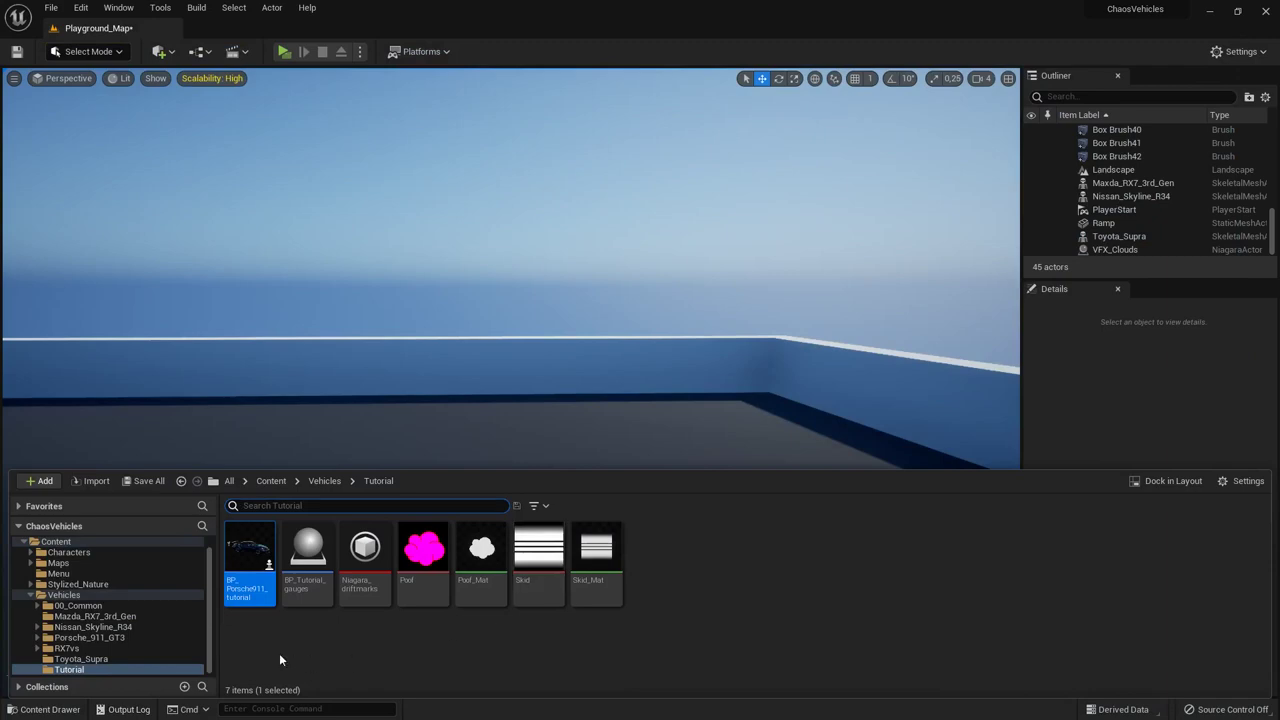
double_click(250, 585)
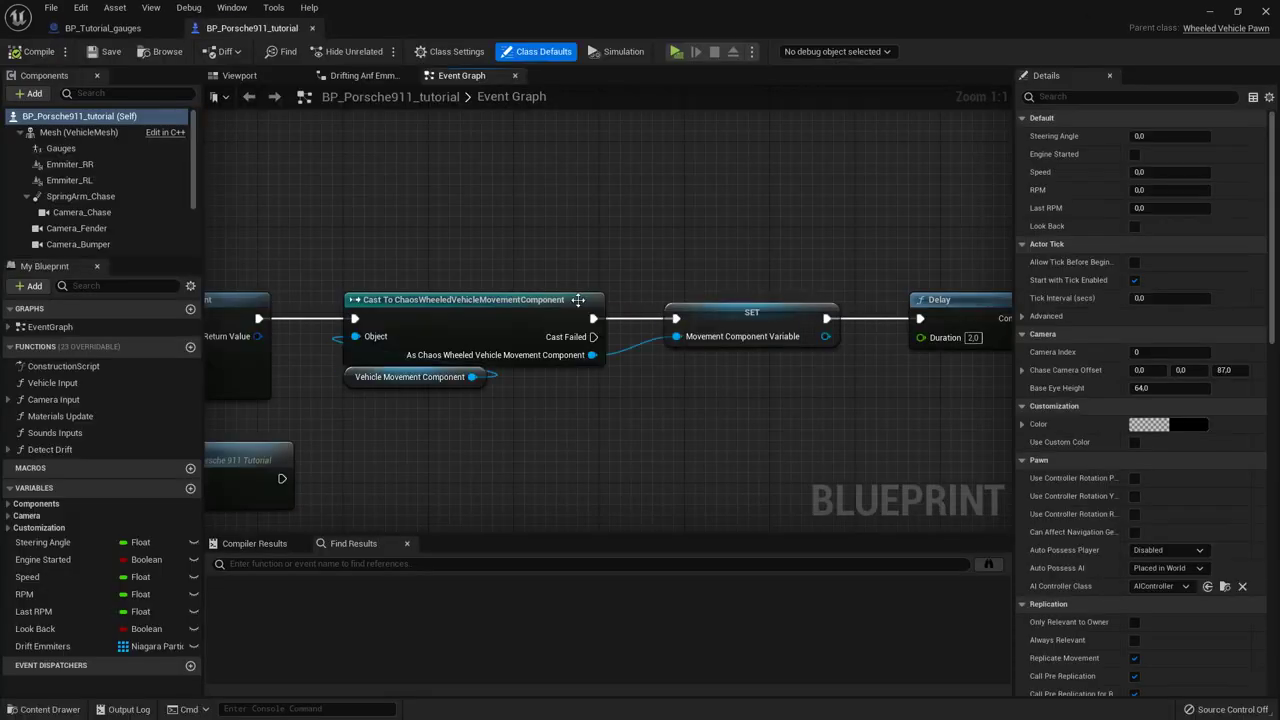
left_click(288, 78)
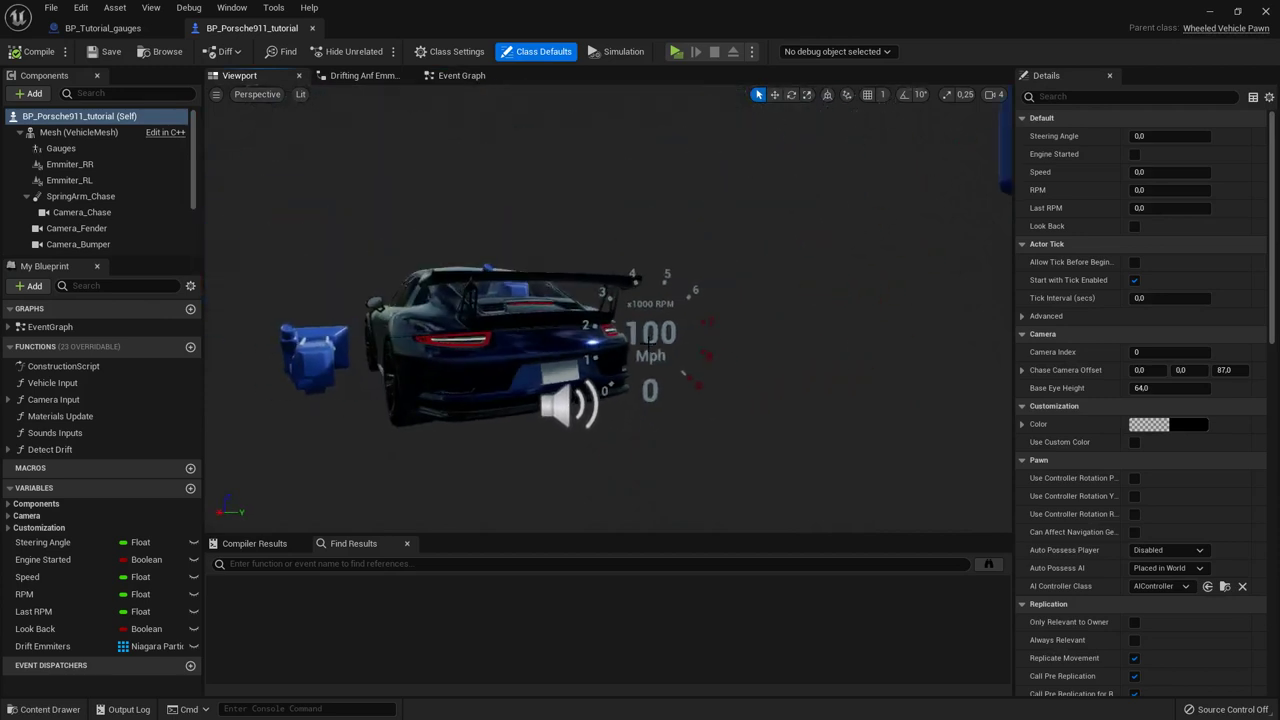
left_click(663, 358)
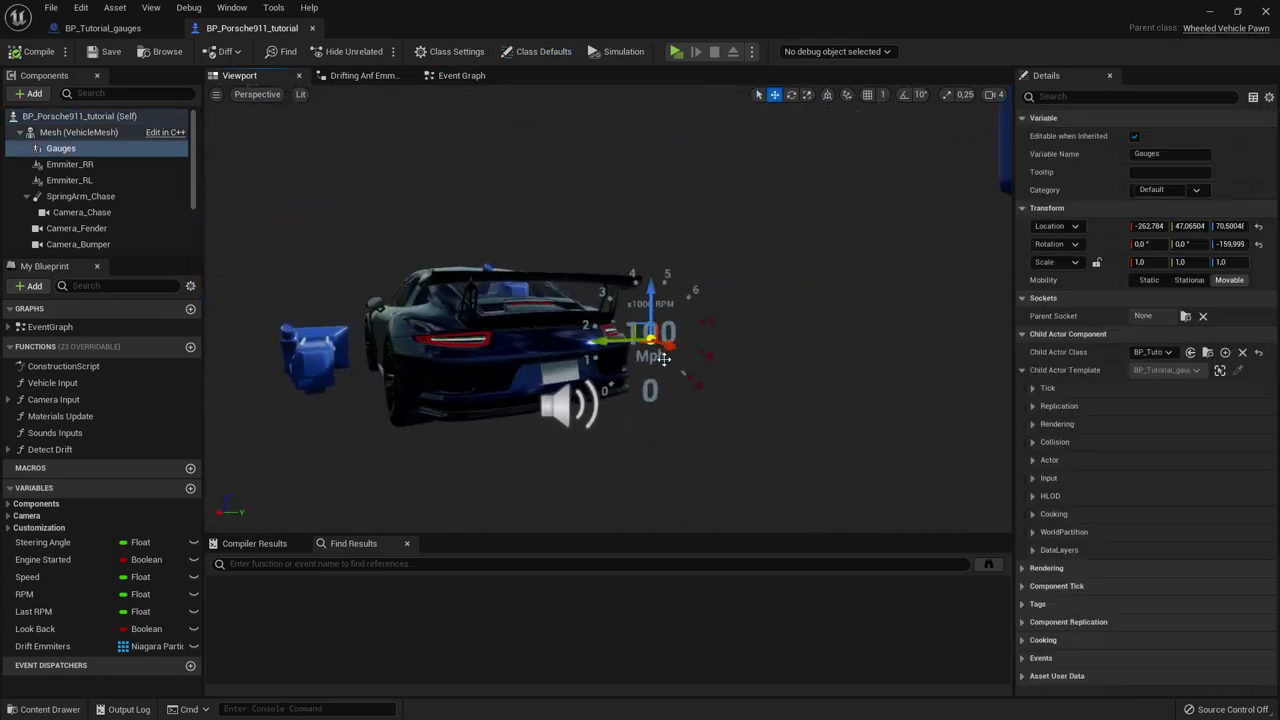
left_click(60, 148)
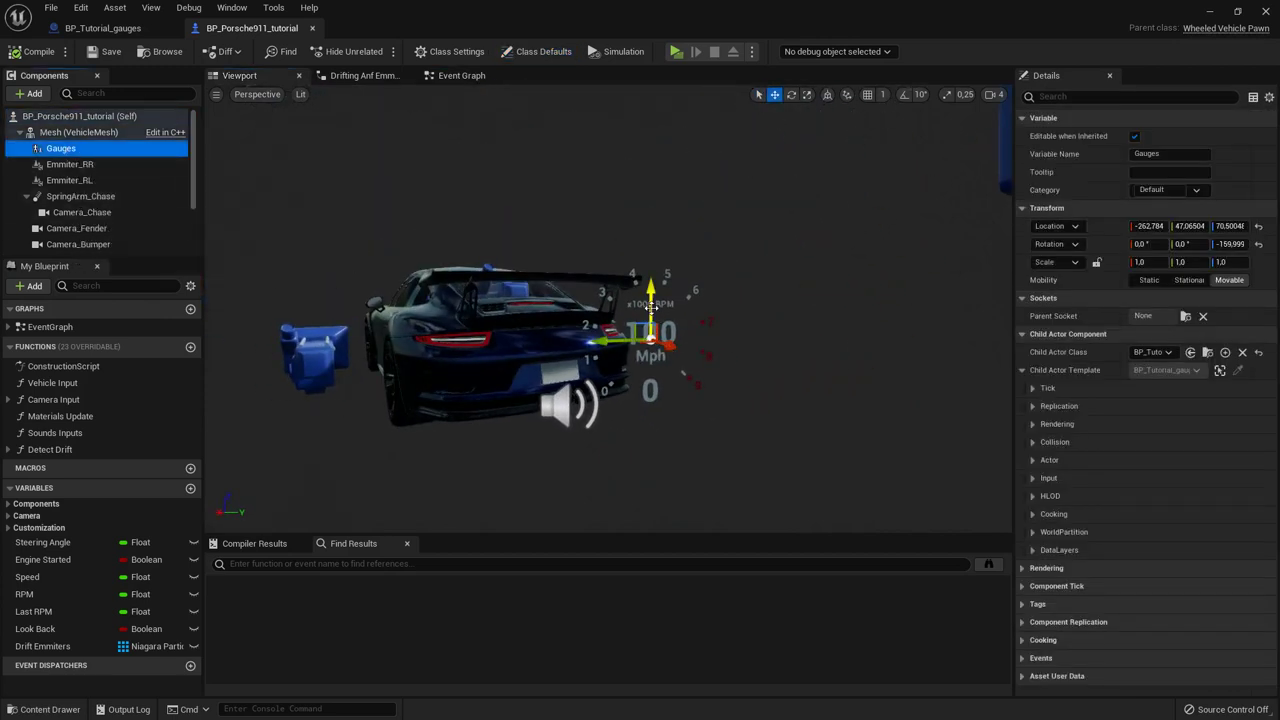
Step: Scale the Gauges component uniformly to about 0.42, position it at about -263, 48, 67, and return to the level editor
left_click_drag(651, 308, 652, 277)
right_click_drag(704, 321, 640, 310)
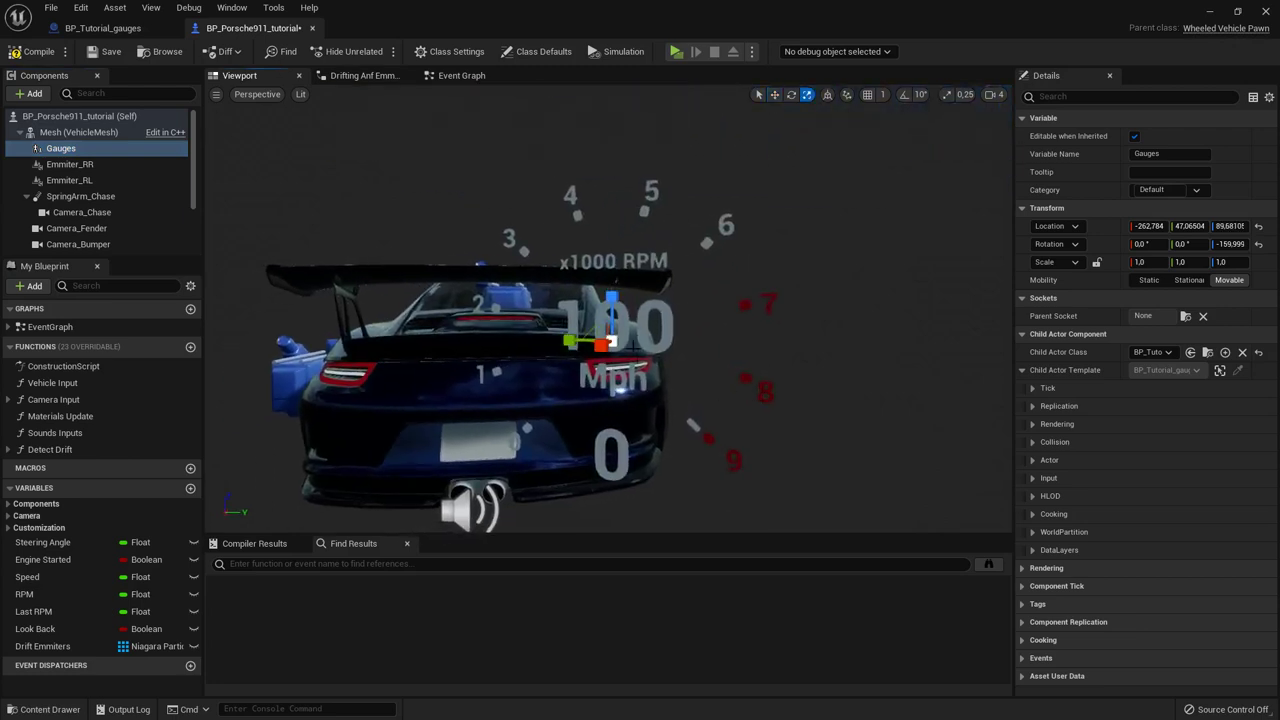
left_click_drag(617, 341, 601, 402)
key("w")
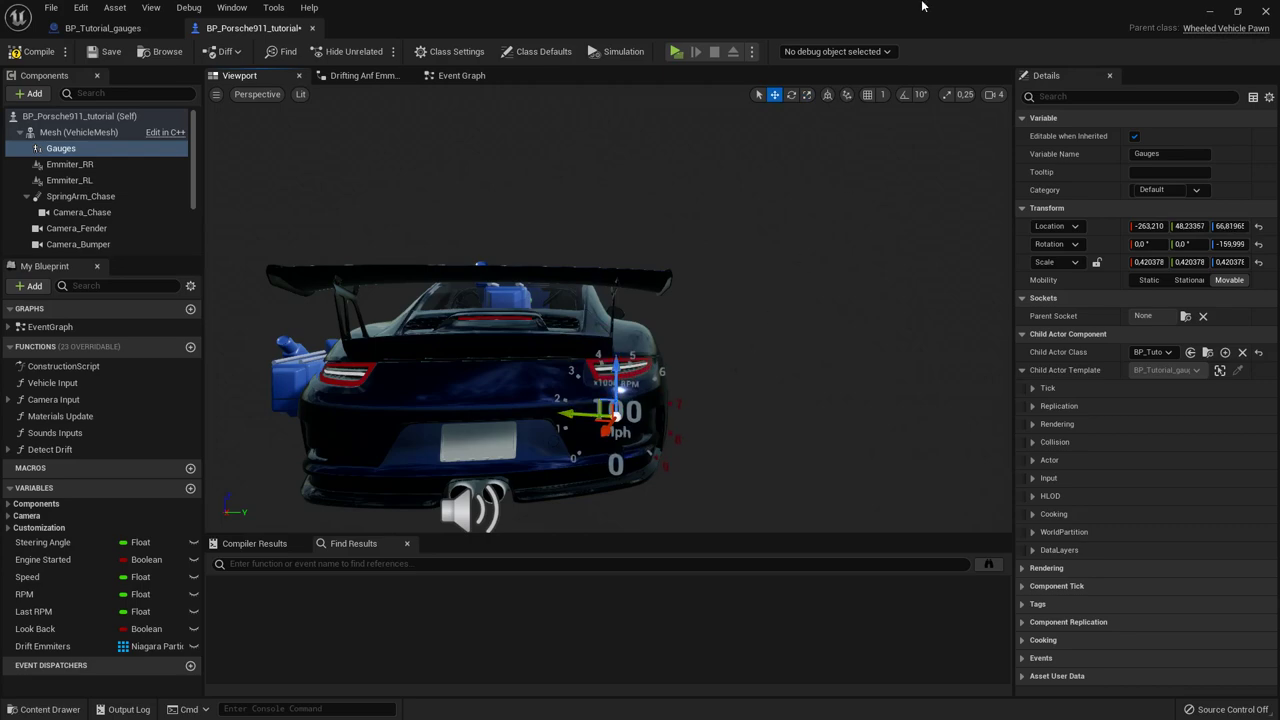
left_click(1209, 11)
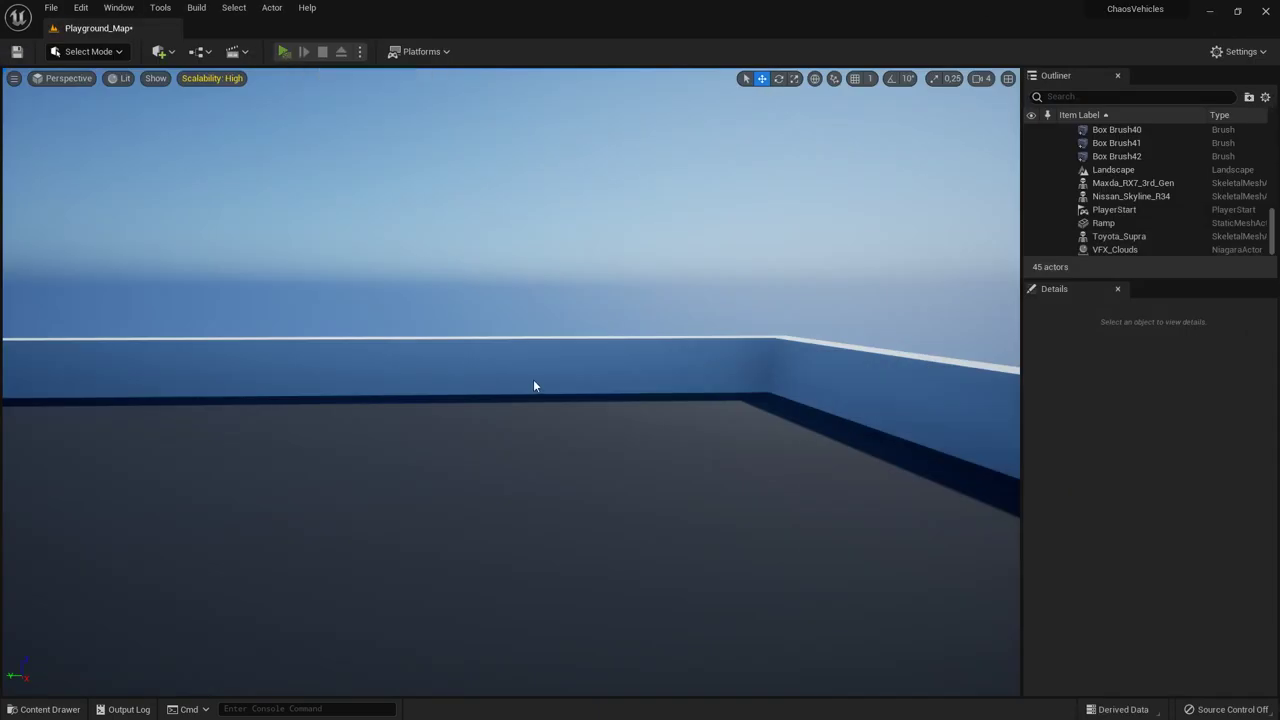
Step: Play the level, drive the Porsche forward, through turns and with the handbrake to check the gauge's readability, and end the session
key("alt+p")
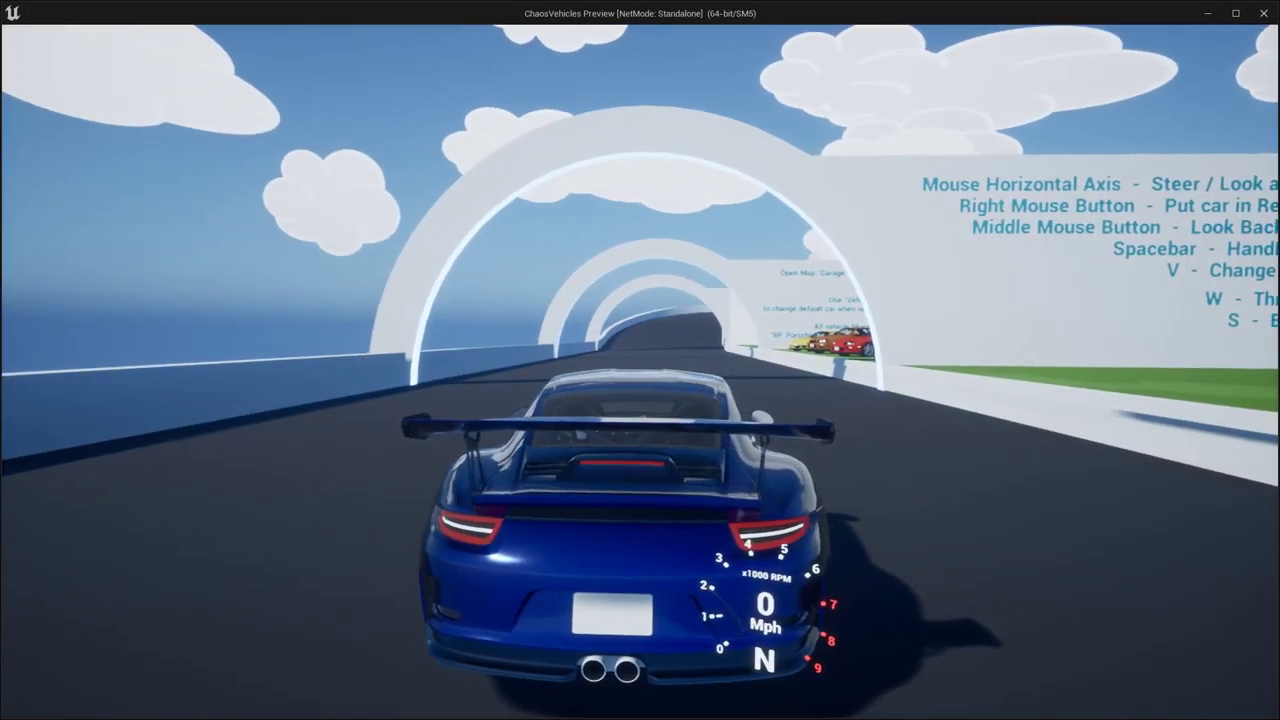
key("w")
key("w")
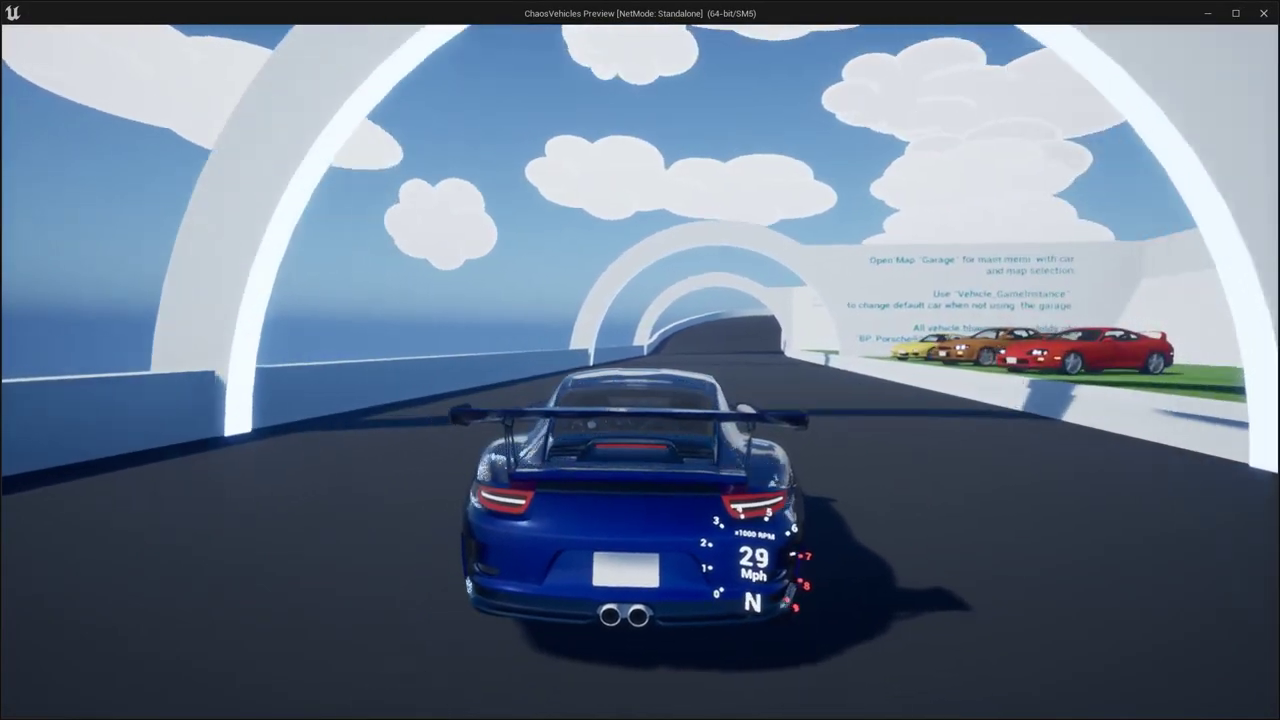
key("w")
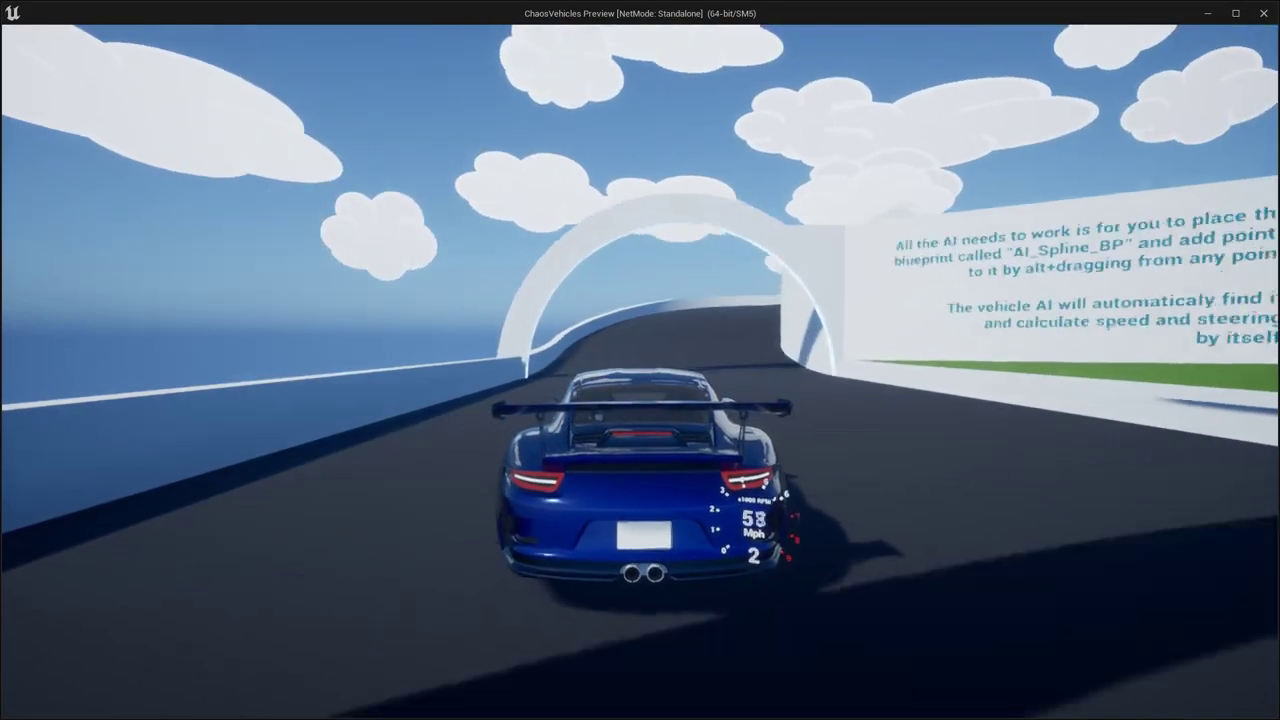
key("d")
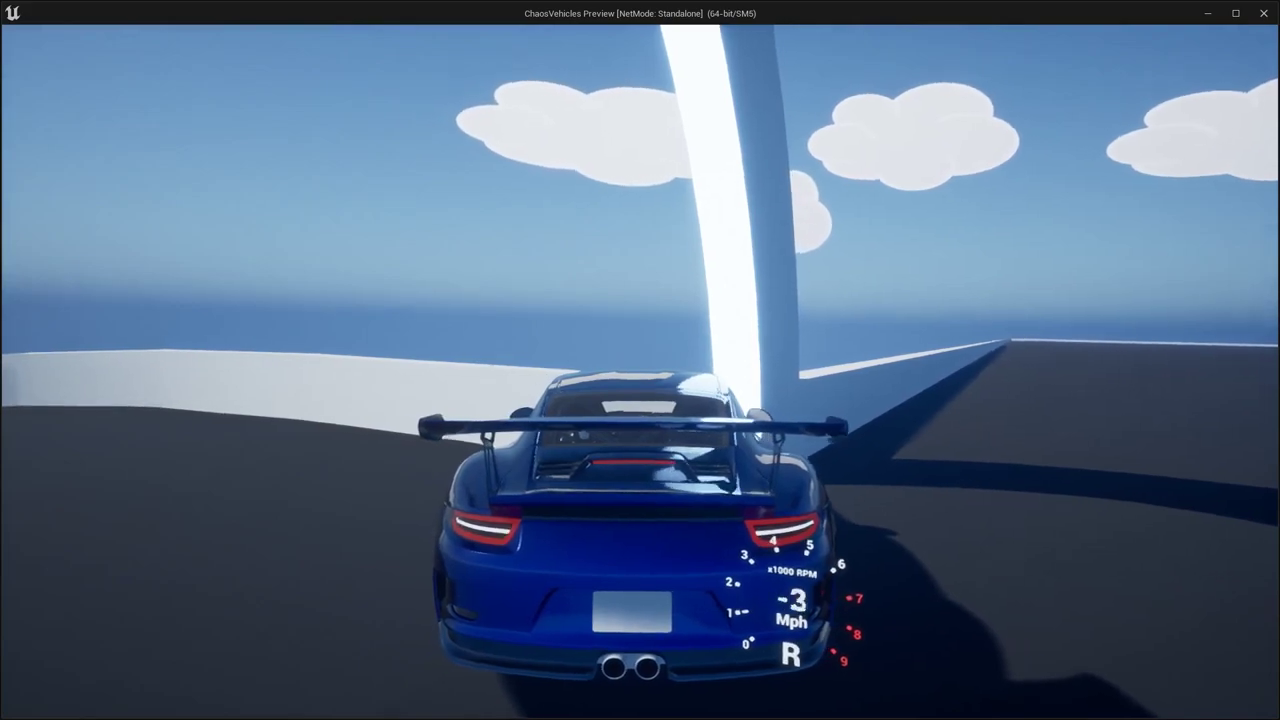
key("d")
key("w")
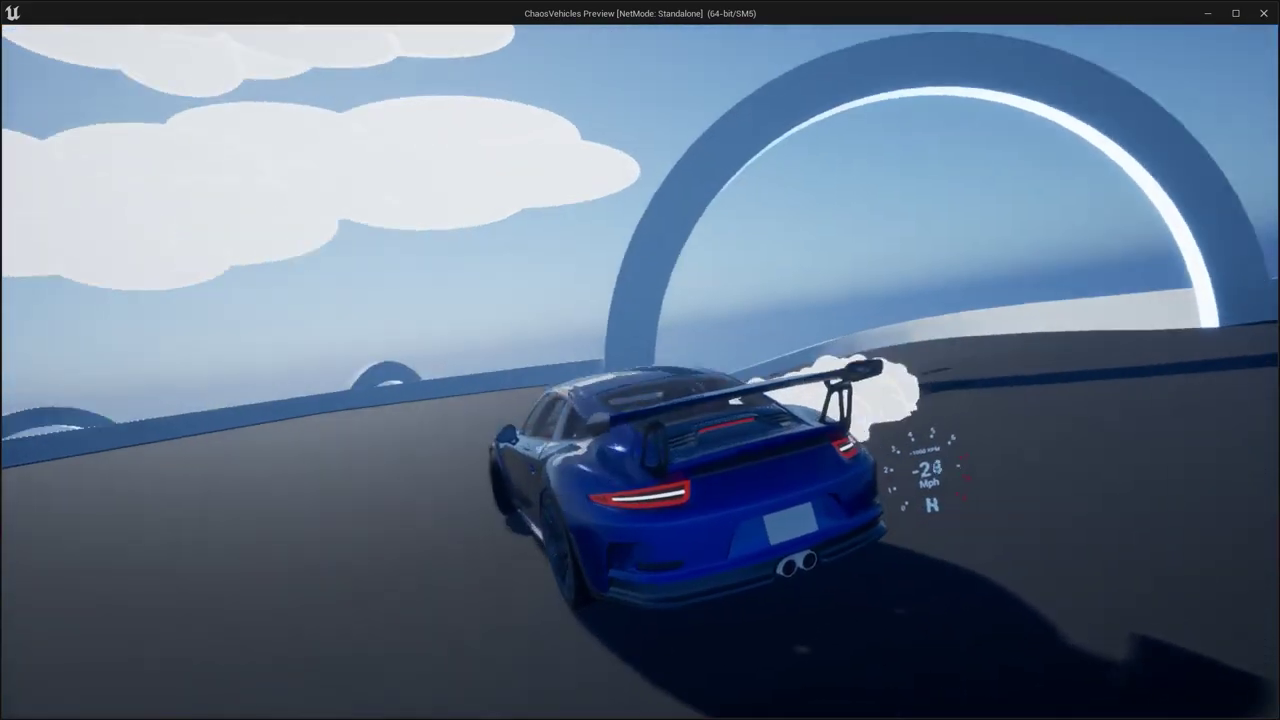
key("w")
key("w")
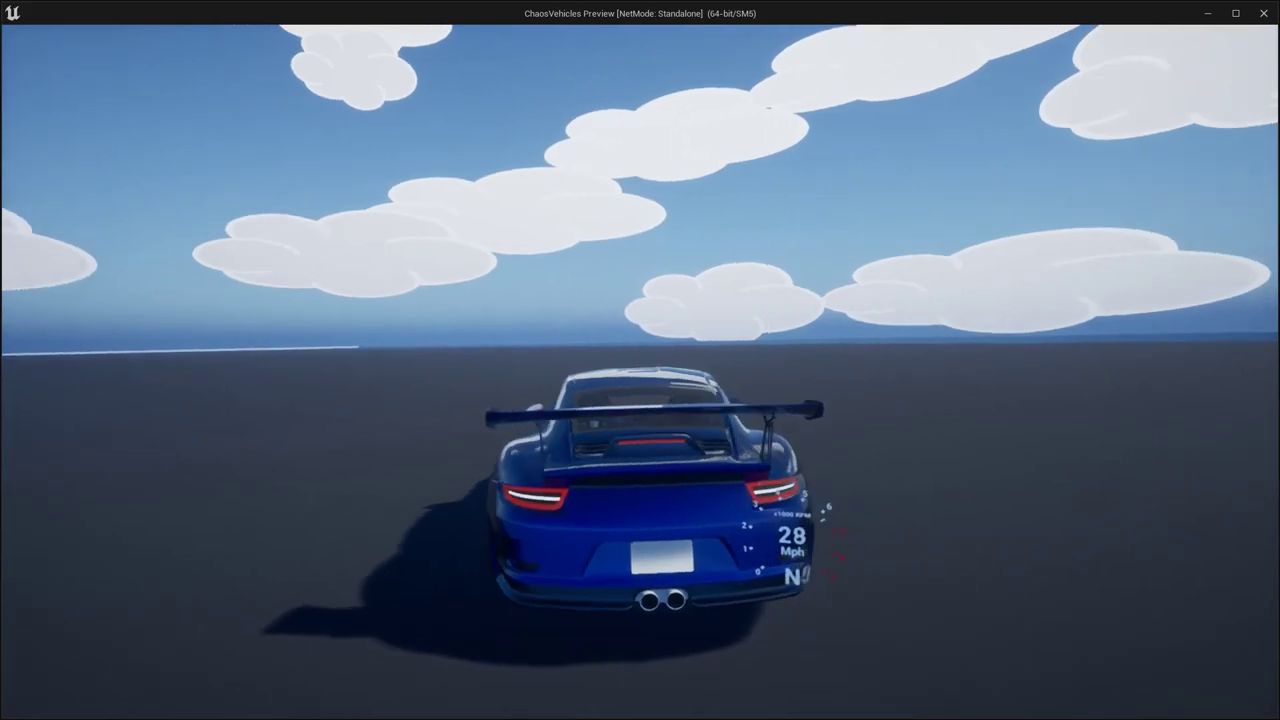
key("w")
key("a")
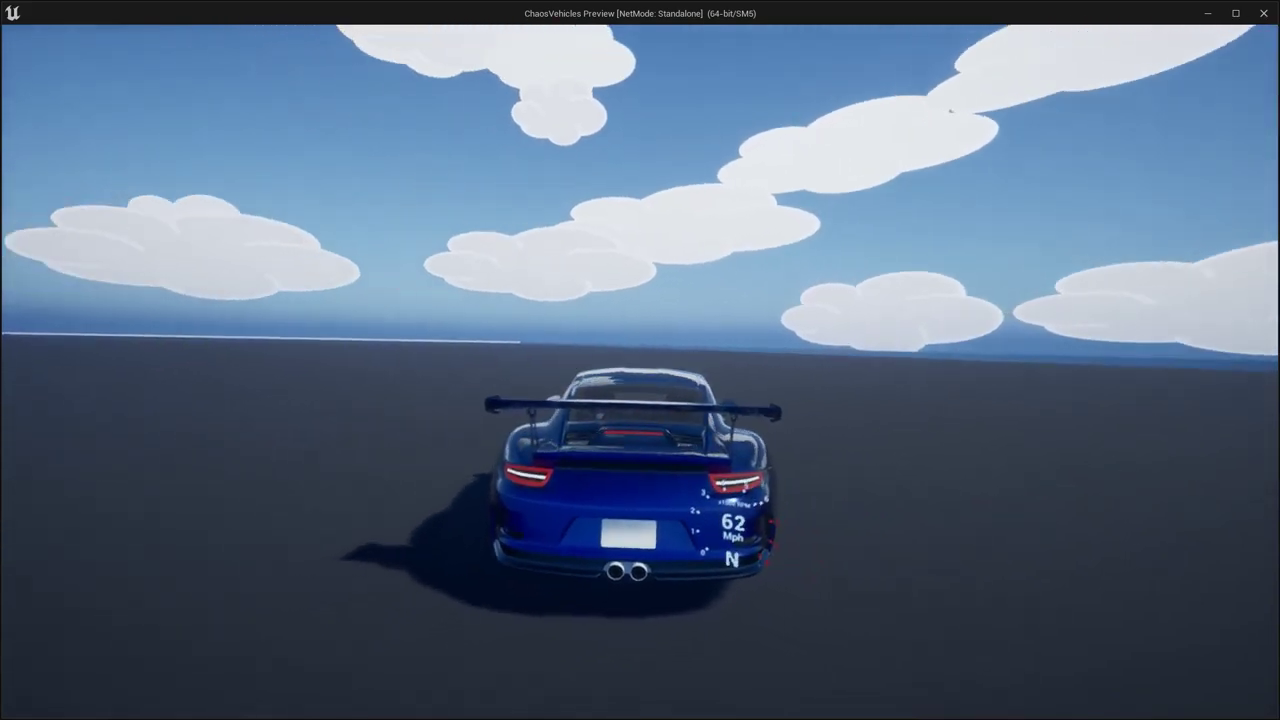
key("space")
key("a")
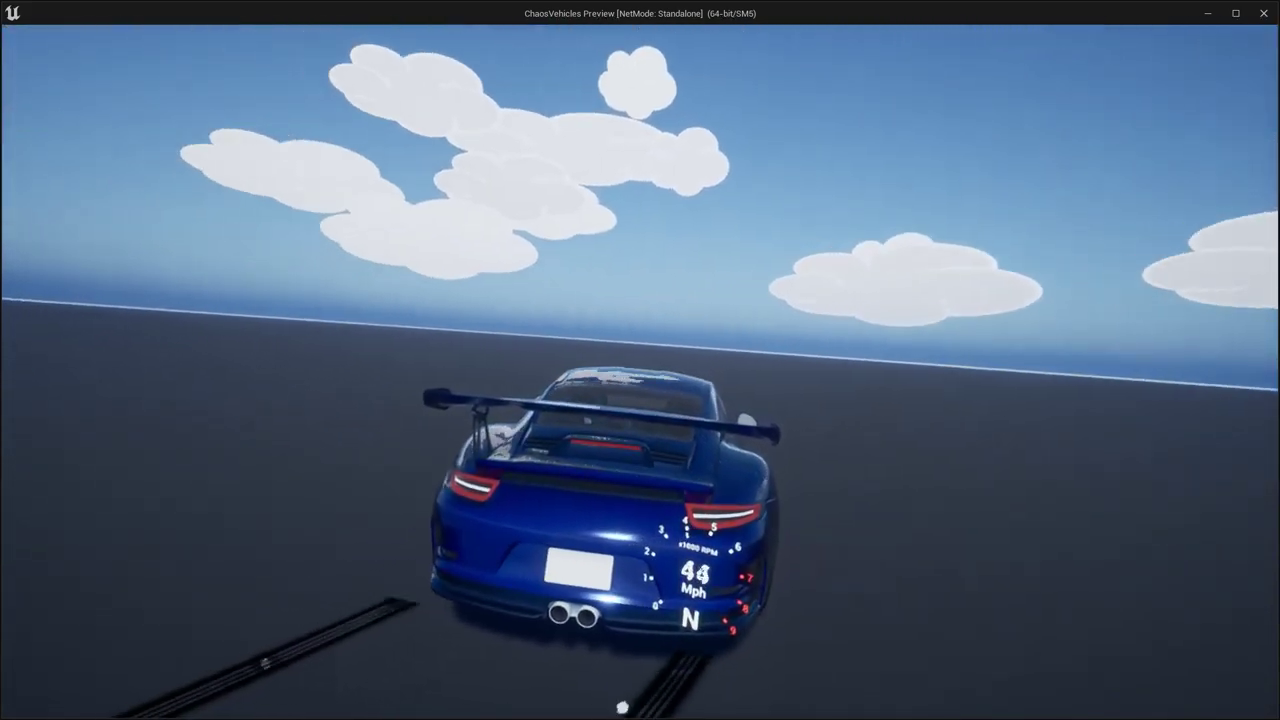
key("w")
key("Escape")
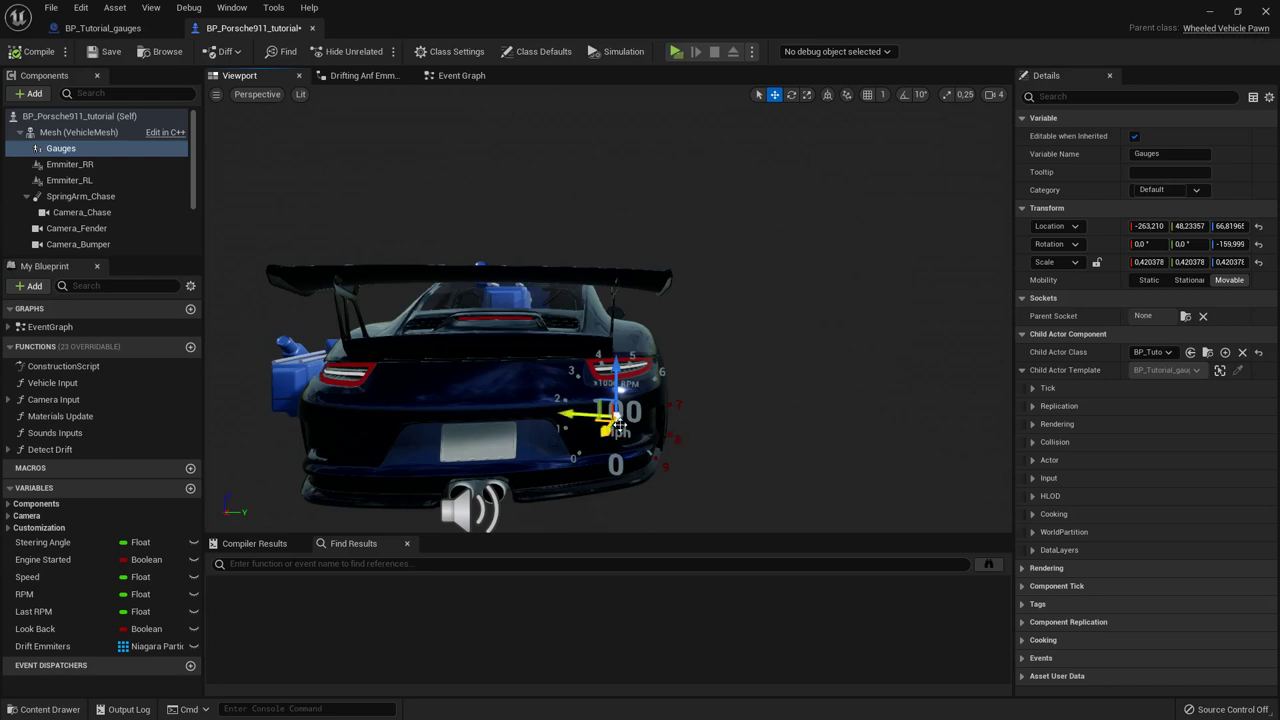
Step: Scale the Gauges component uniformly up to about 0.65 and move it outward beside the Porsche's rear
right_click_drag(776, 441, 775, 441)
key("r")
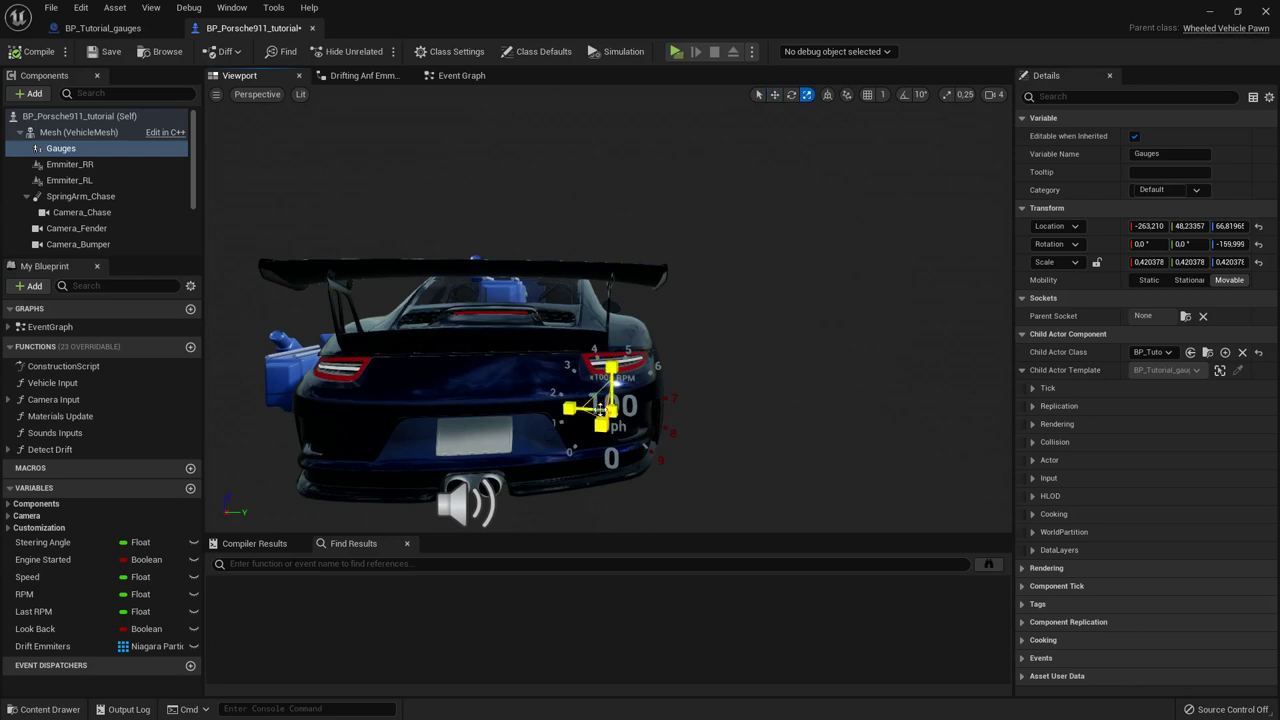
left_click_drag(618, 410, 638, 392)
scroll(796, 390, "down", 4)
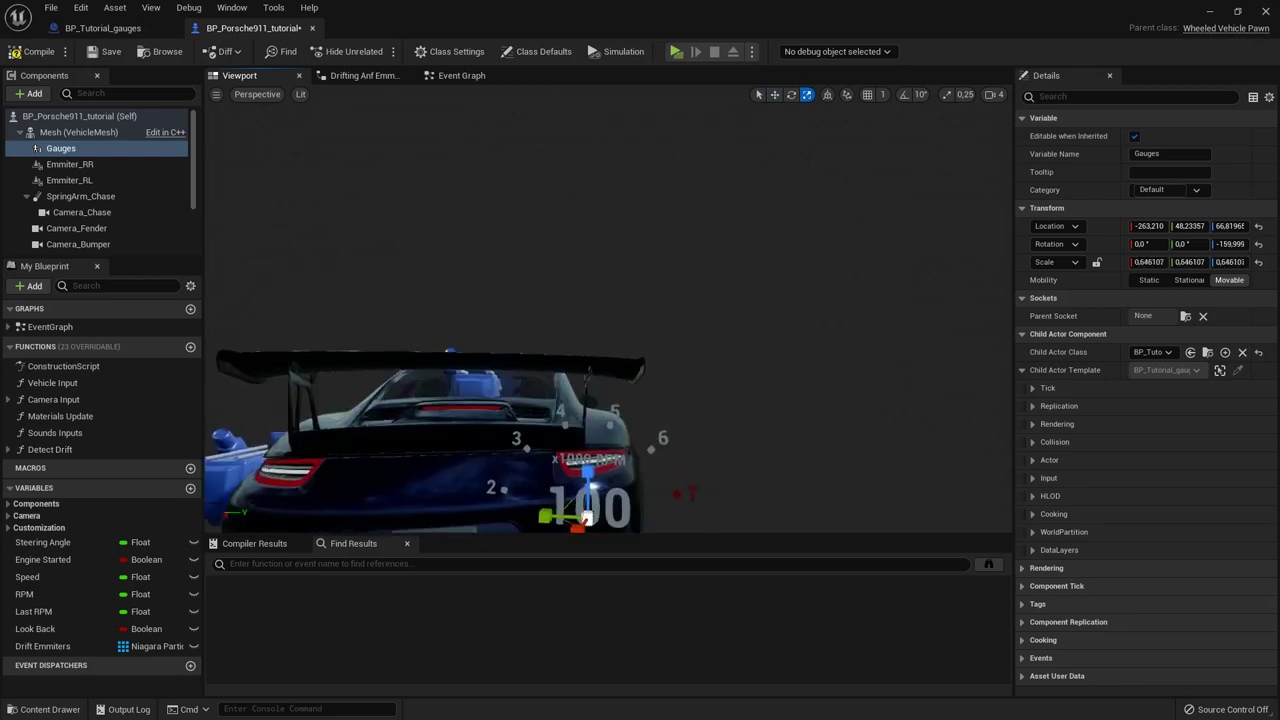
key("w")
left_click_drag(598, 336, 602, 322)
left_click_drag(555, 357, 655, 318)
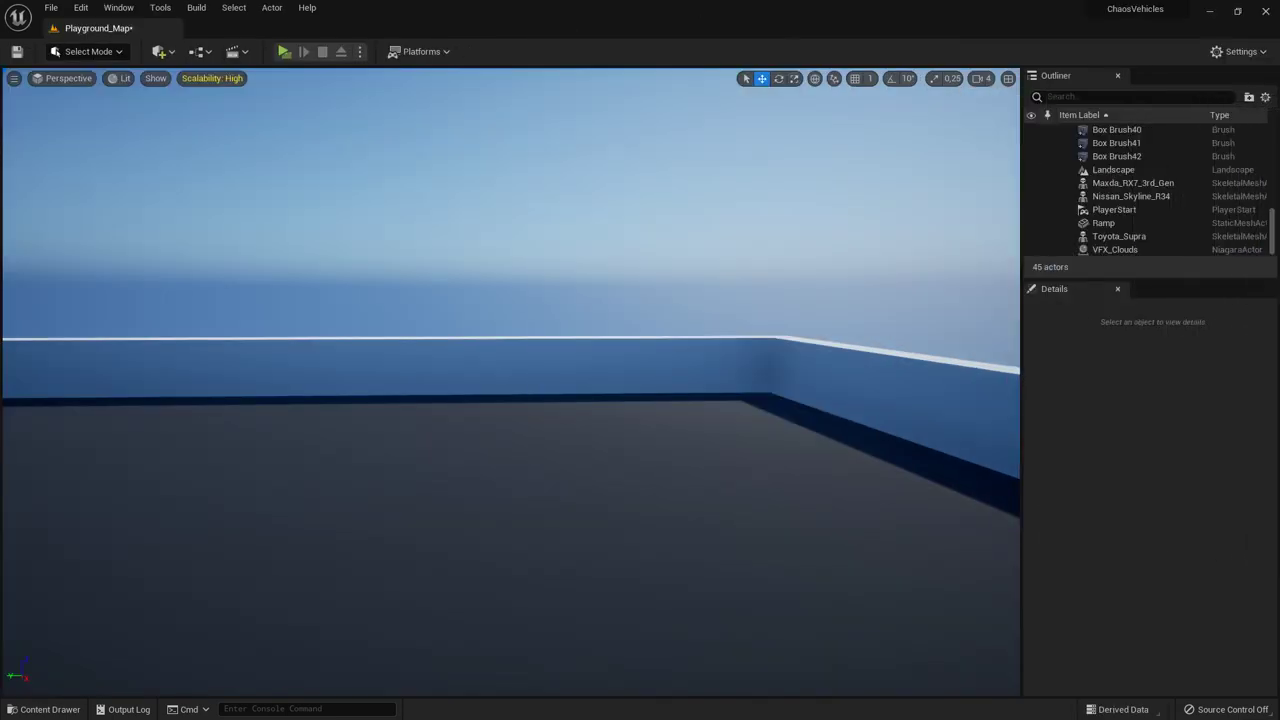
Step: Place BP_Porsche911_tutorial from the Tutorial folder in the level and keep its chase camera preview pinned
left_click(38, 709)
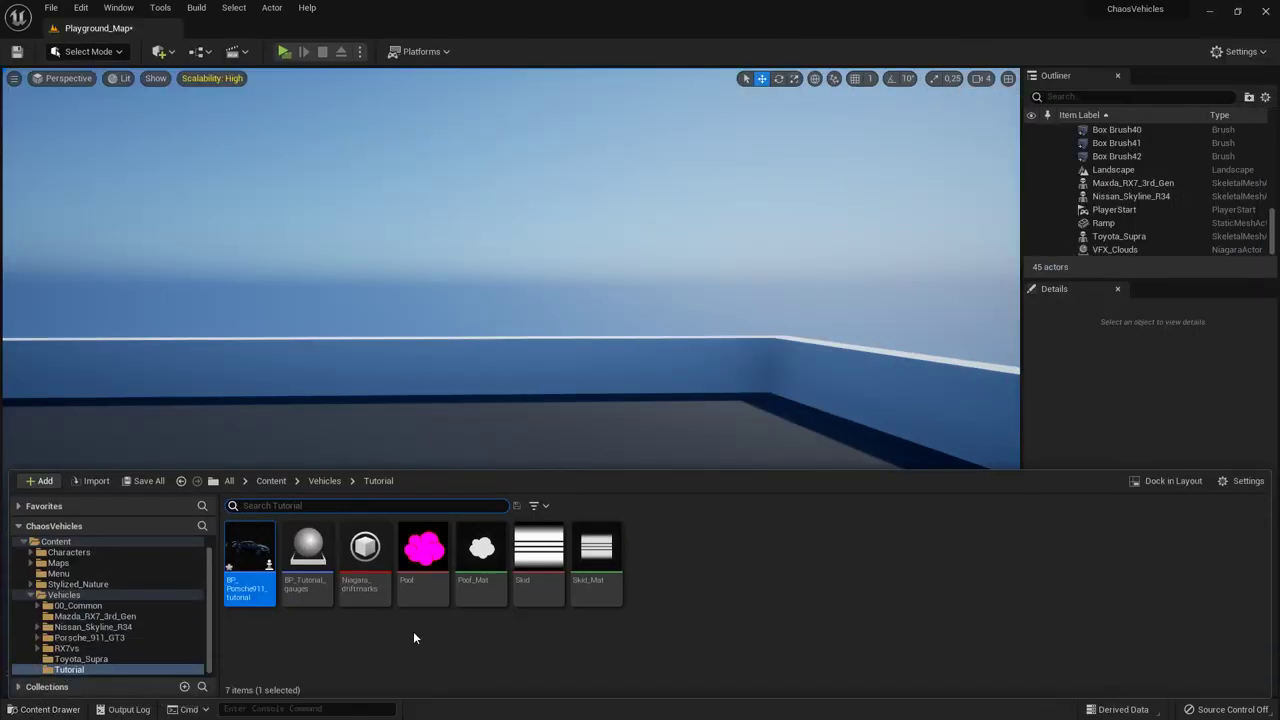
left_click_drag(249, 557, 447, 514)
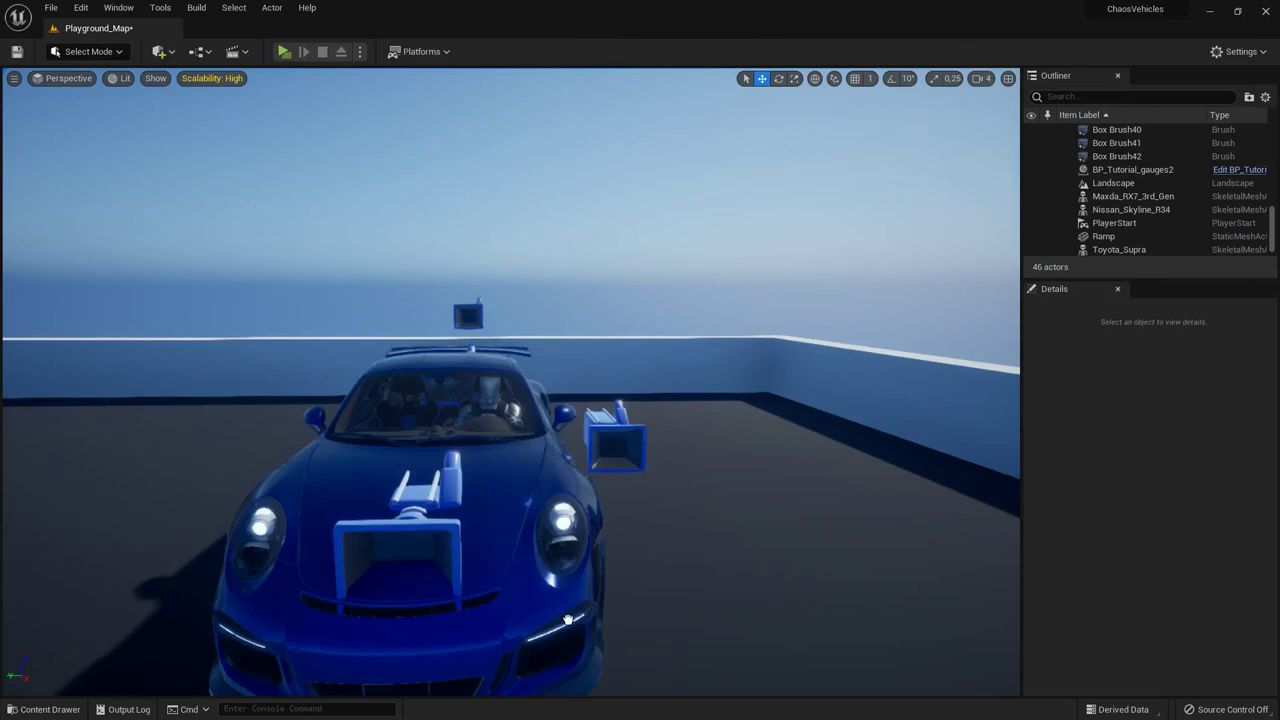
left_click_drag(567, 620, 568, 620)
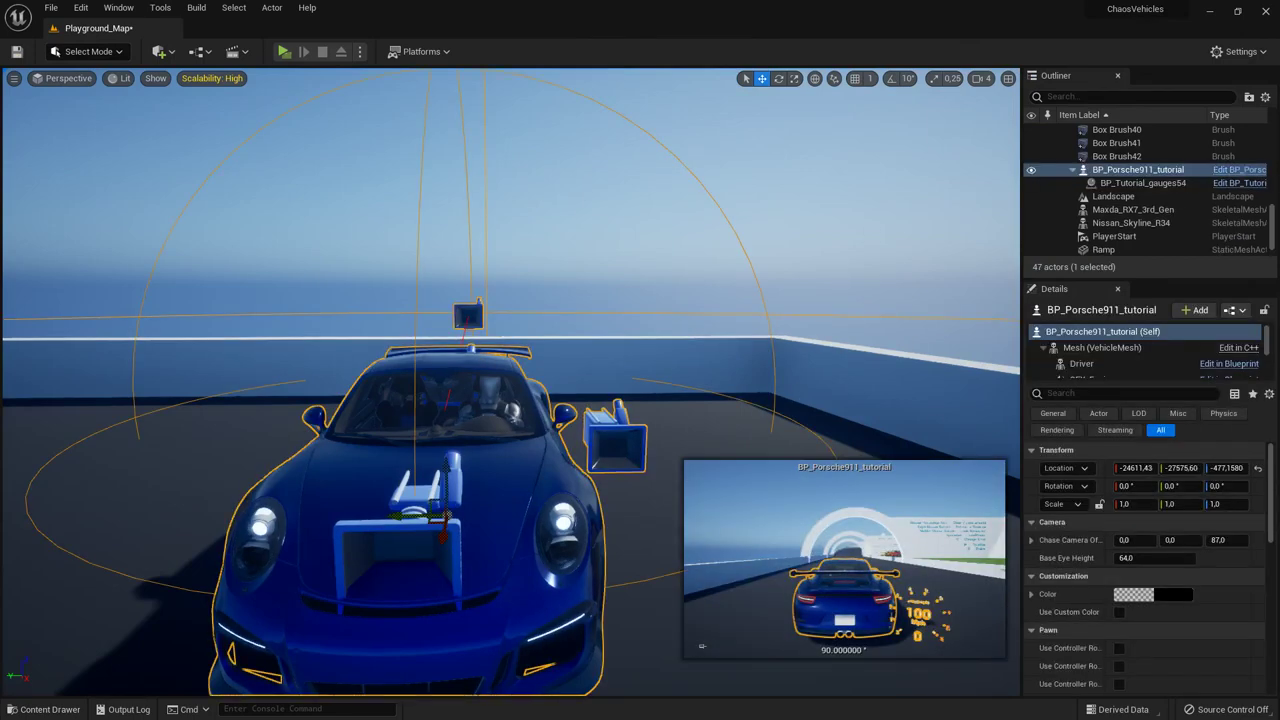
left_click(863, 291)
left_click(560, 600)
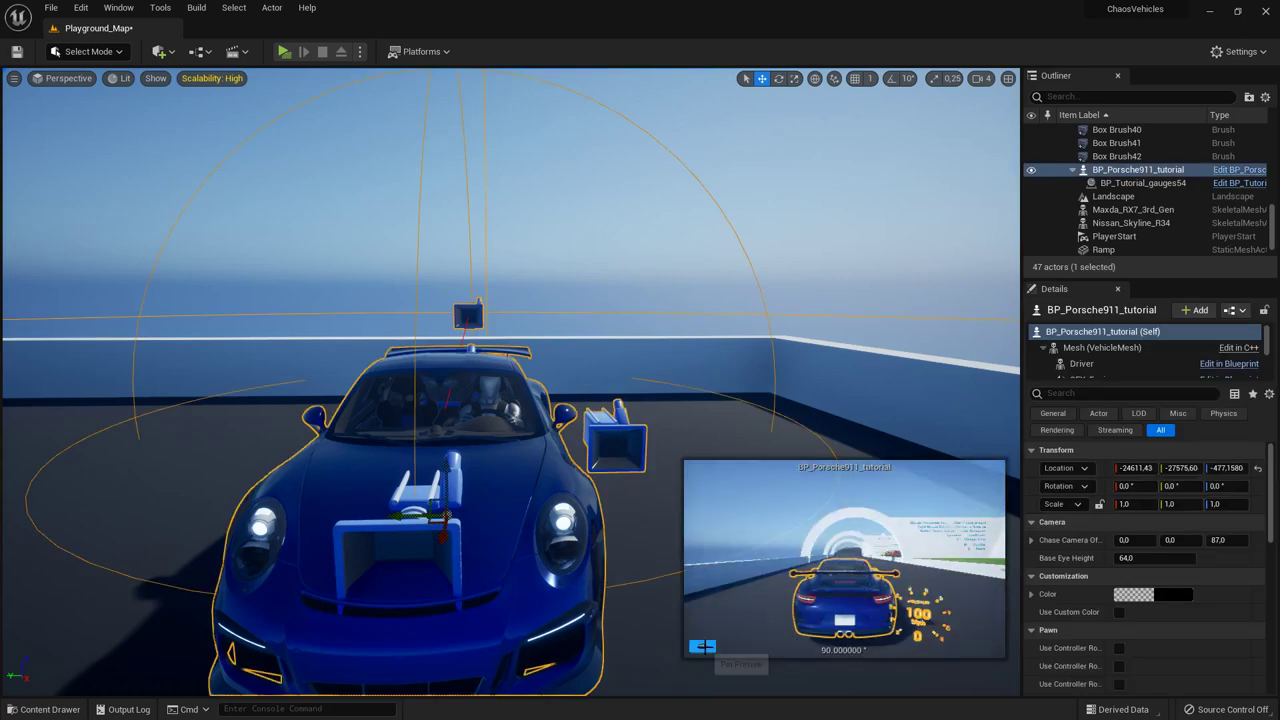
left_click(703, 647)
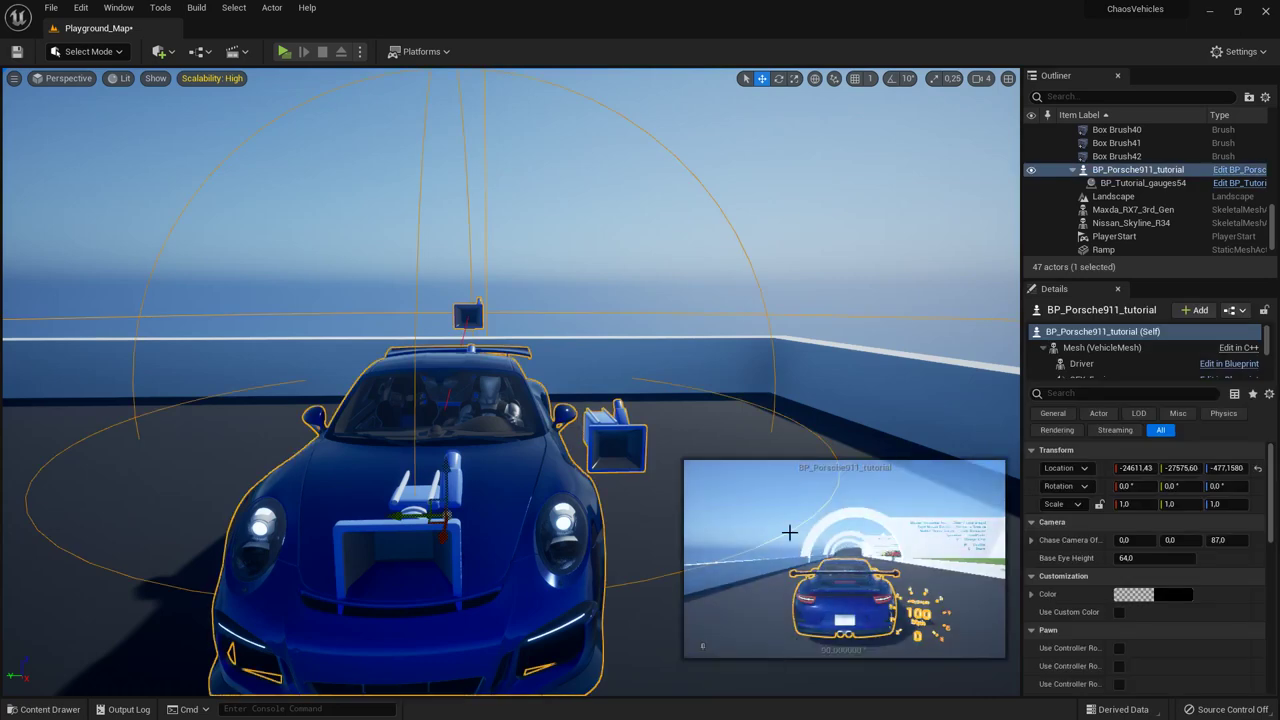
left_click(913, 239)
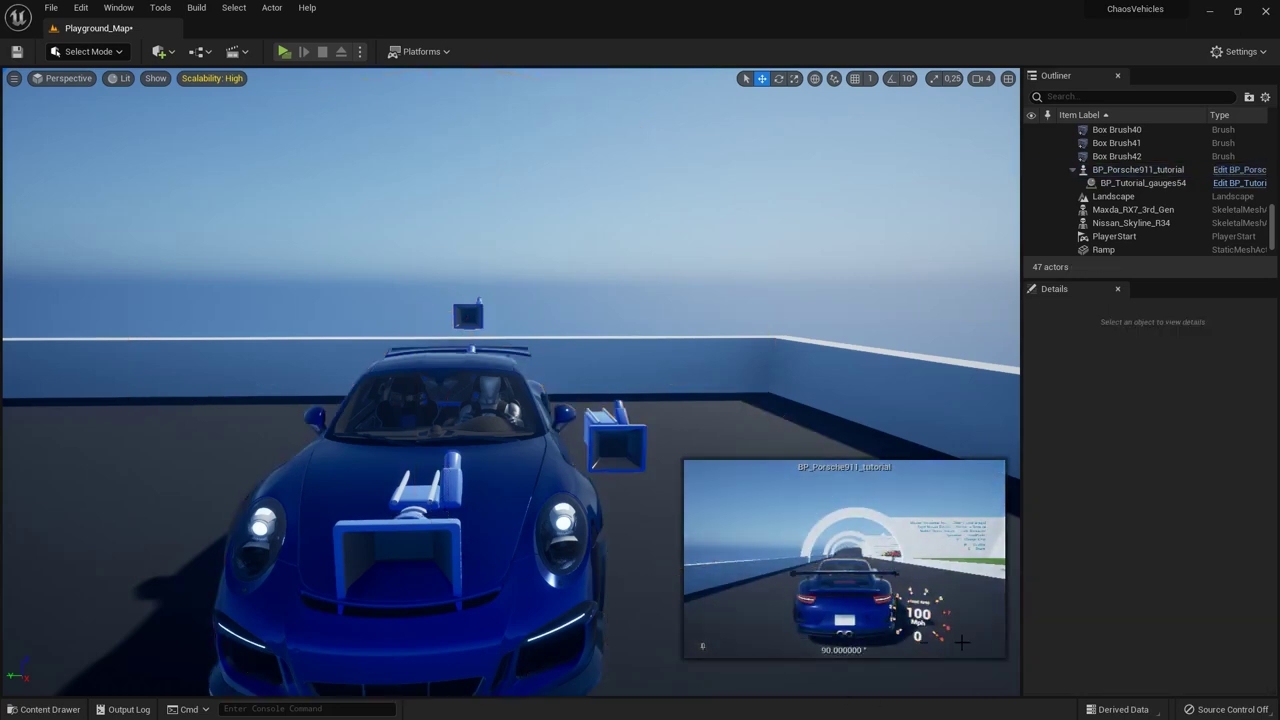
Step: Arrange the Porsche Blueprint window beside the pinned camera preview, shift the Gauges component slightly farther outward, and save the Blueprint
left_click_drag(1279, 320, 365, 94)
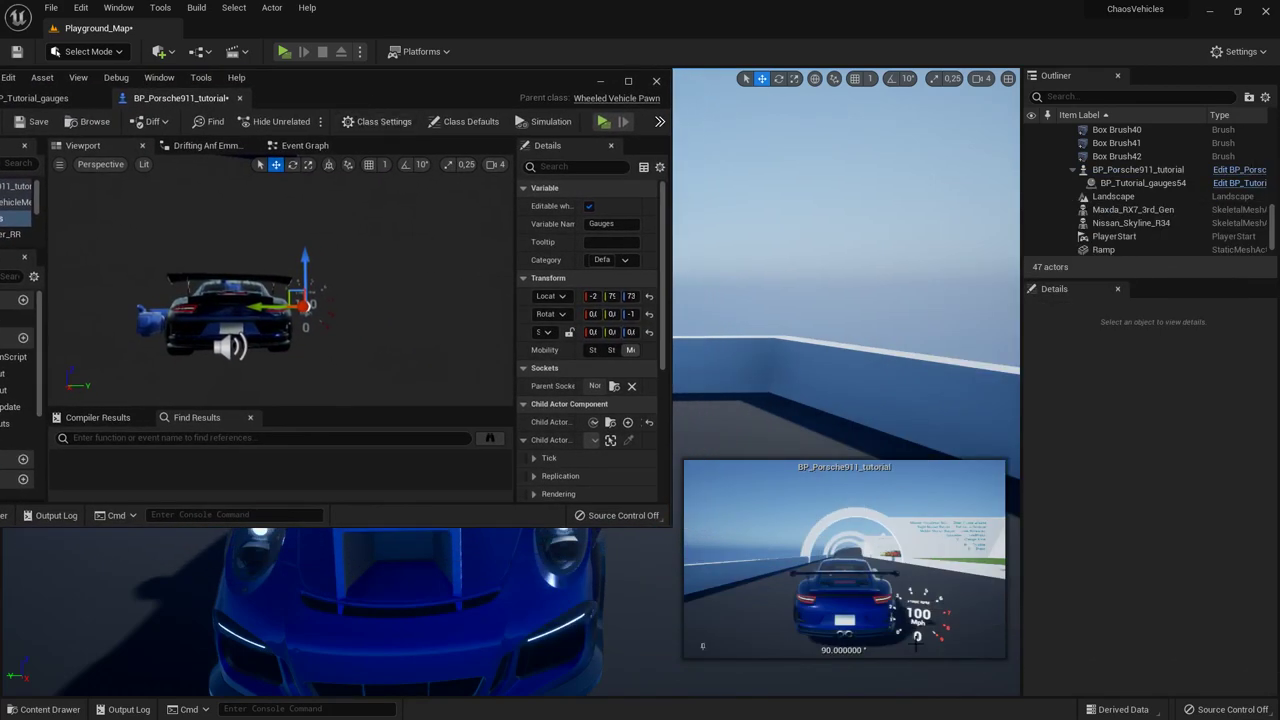
left_click_drag(262, 311, 272, 310)
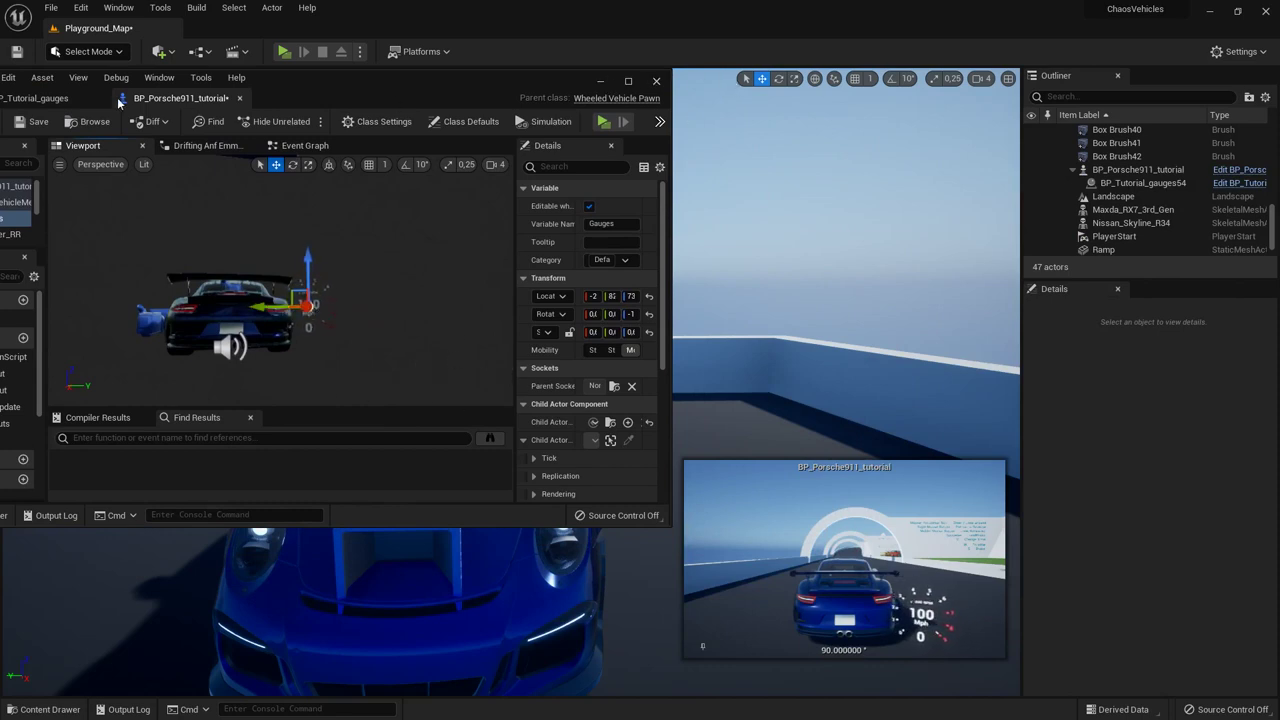
left_click_drag(308, 88, 441, 91)
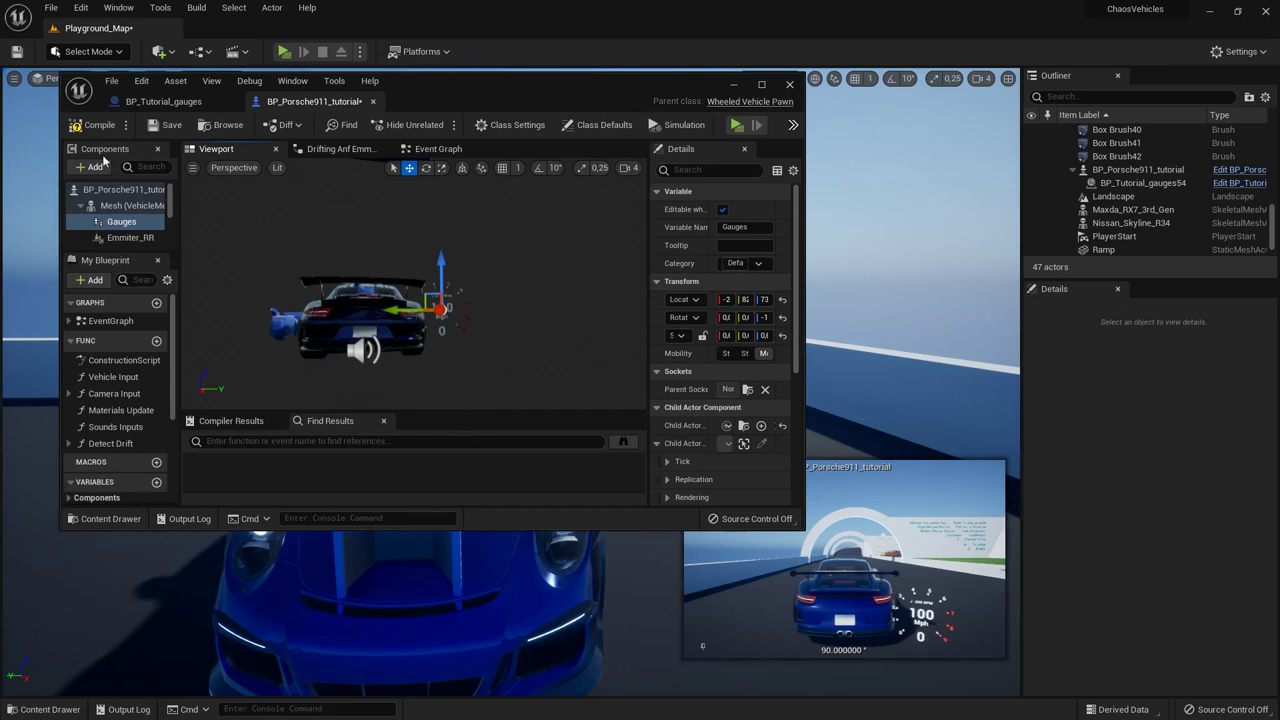
left_click(167, 126)
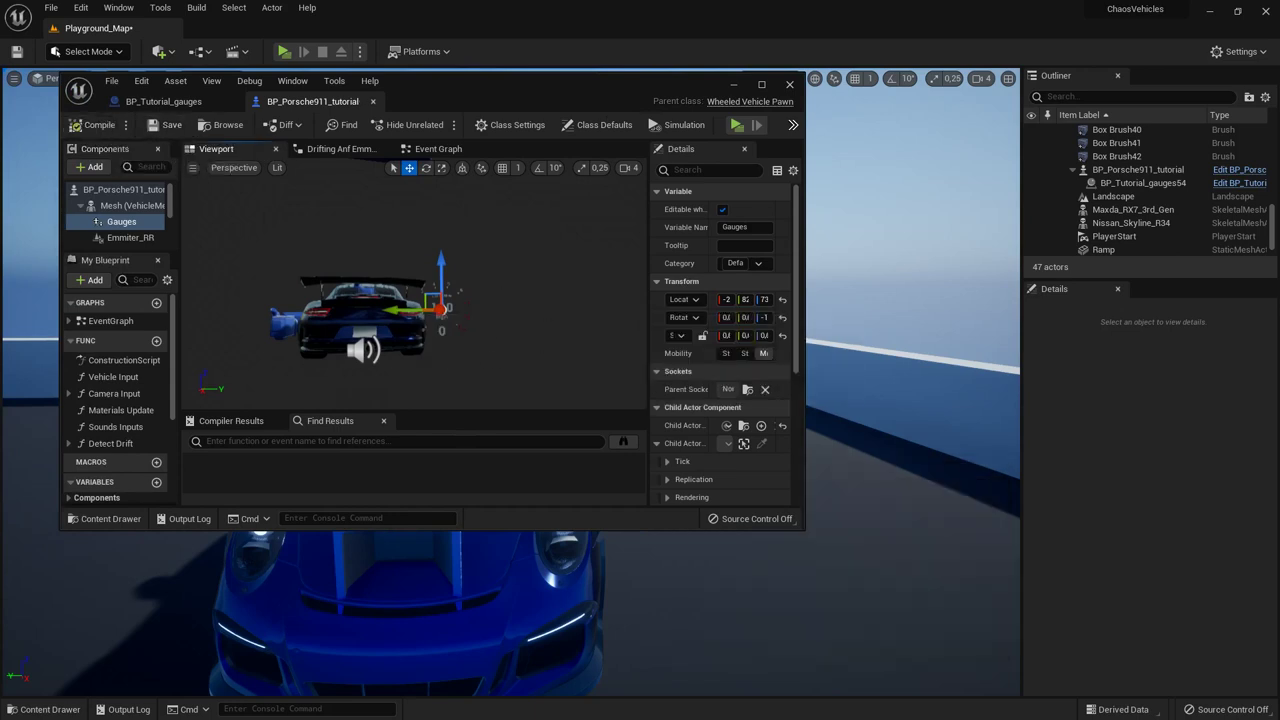
Step: Close the Porsche Blueprint, delete the placed Porsche from the level, and maximize the BP_Tutorial_gauges editor
left_click(165, 101)
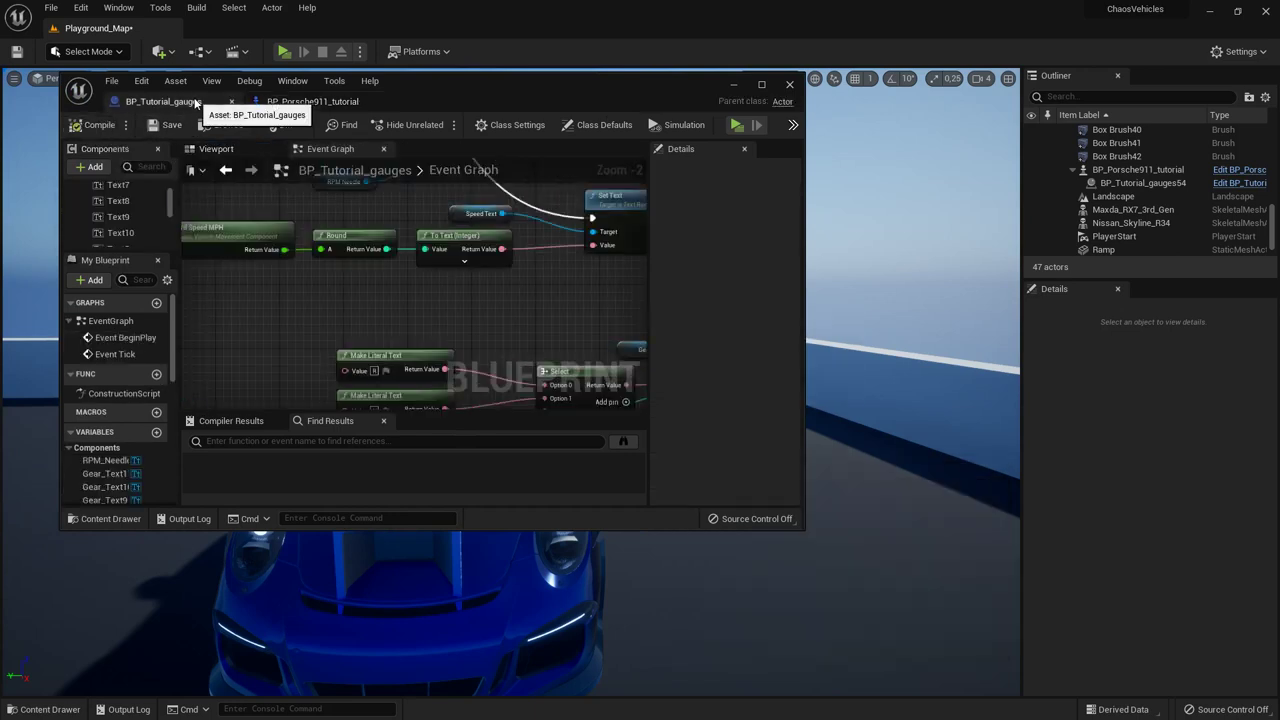
left_click(374, 101)
left_click(512, 610)
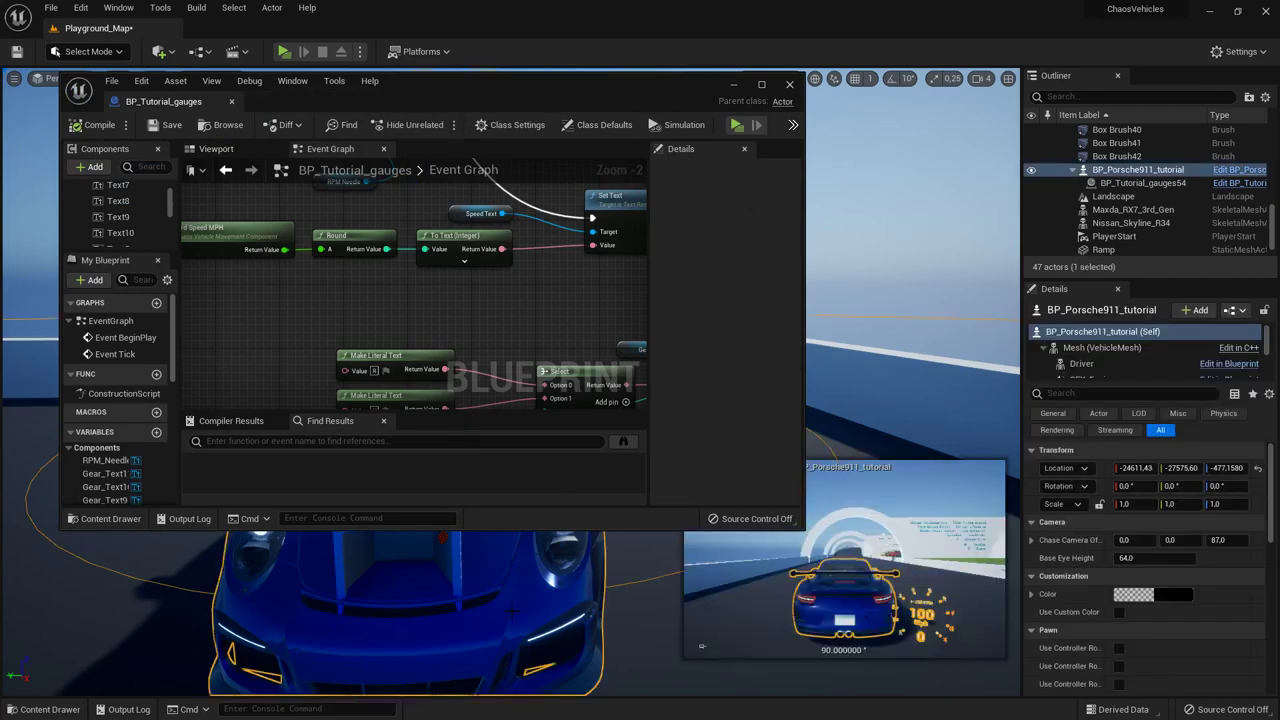
key("Delete")
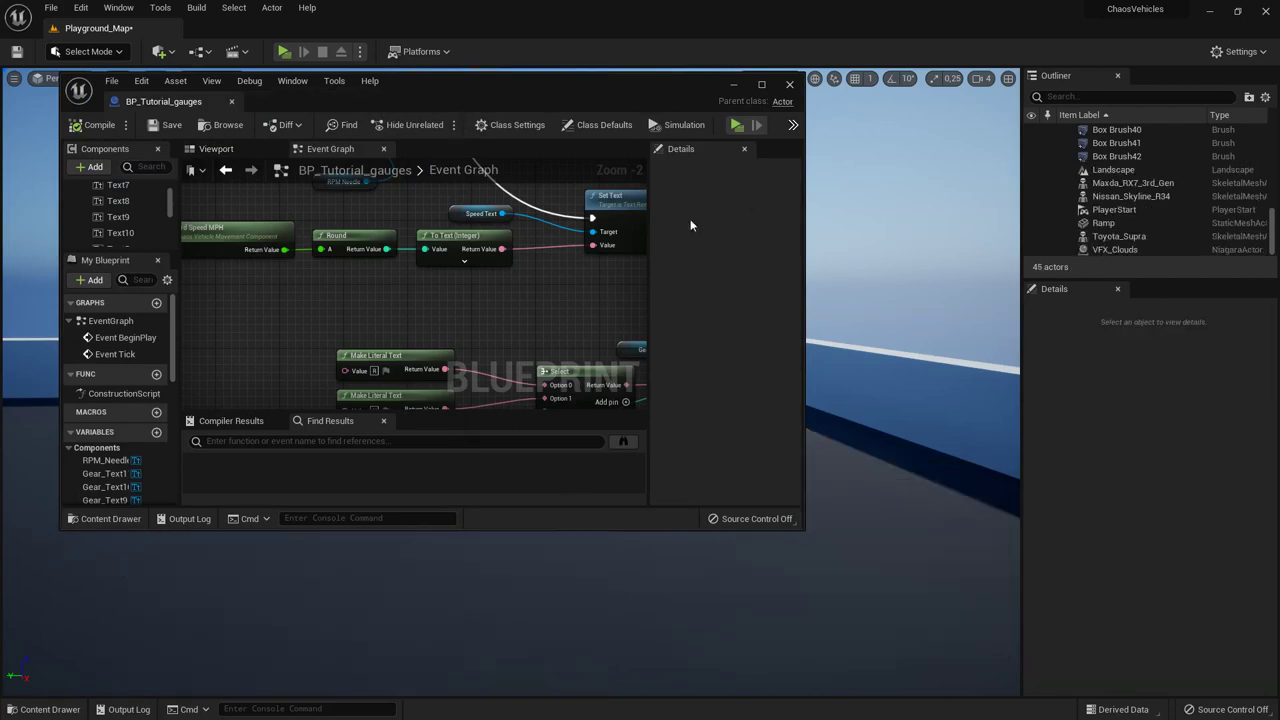
left_click(763, 86)
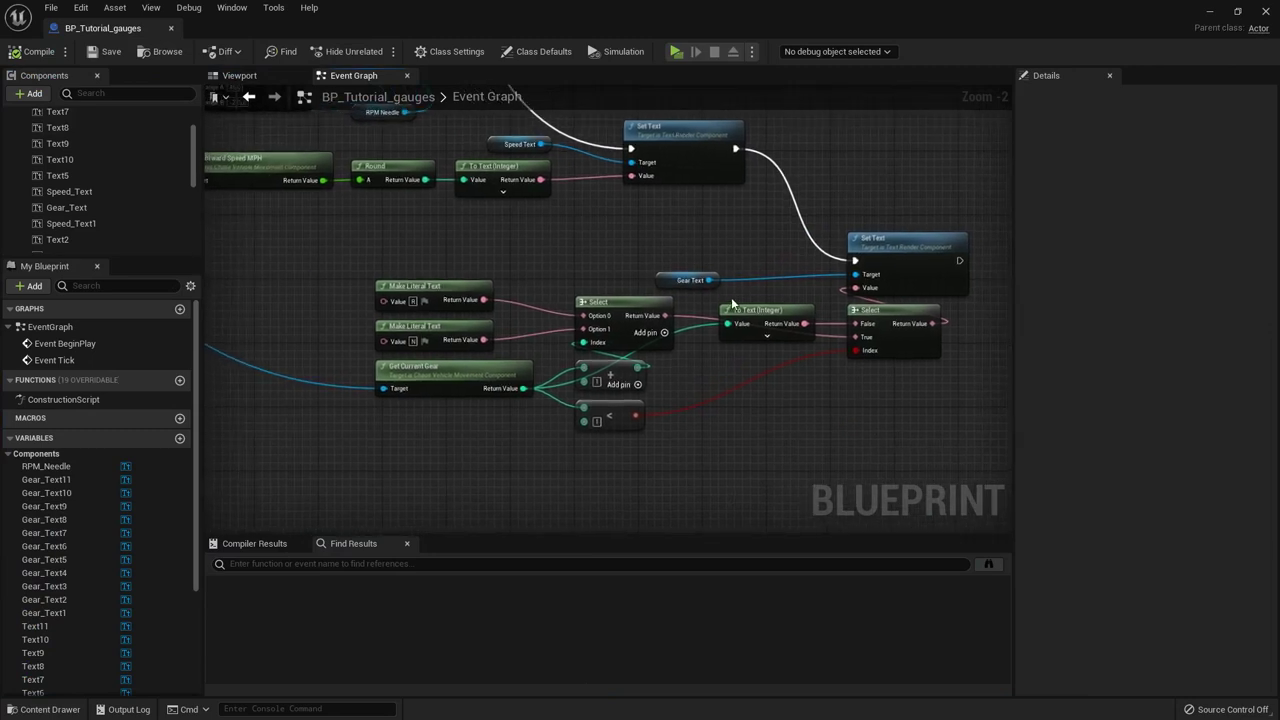
Step: Examine the gear text nodes in the Event Graph and the speed text in the gauge's 3D preview
left_click(610, 326)
left_click(454, 284)
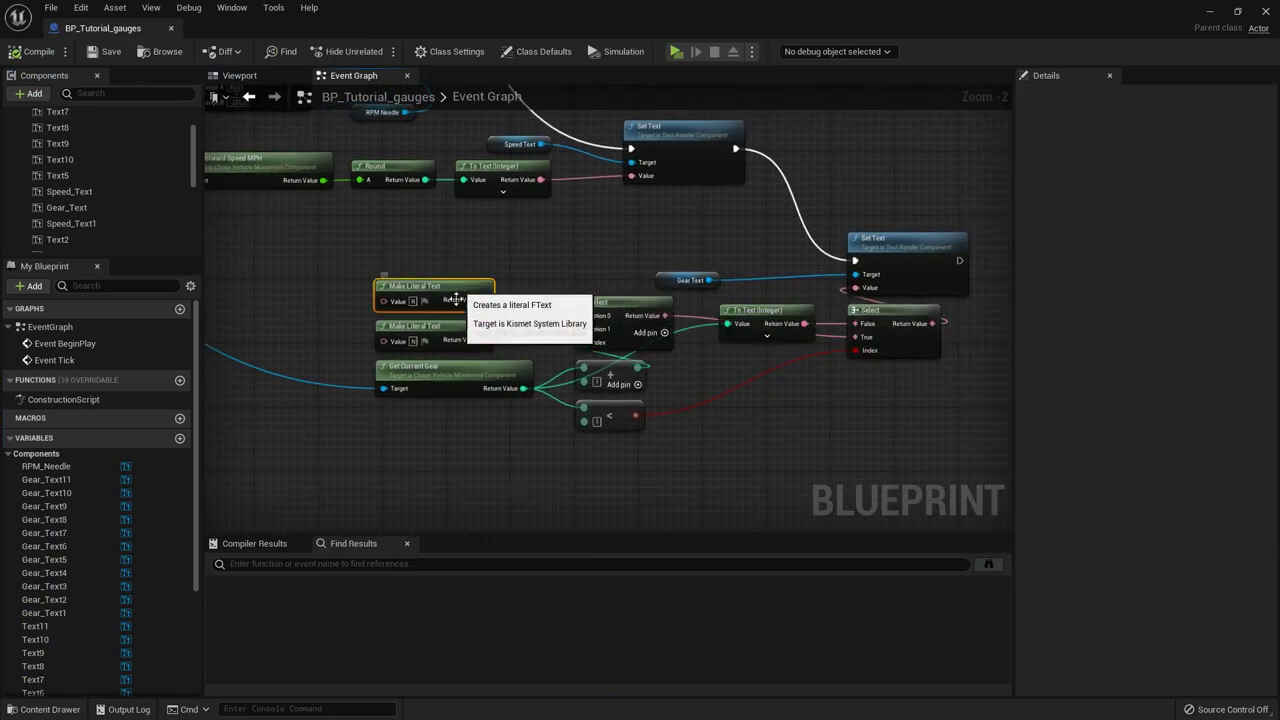
left_click(435, 329)
scroll(804, 468, "down", 1)
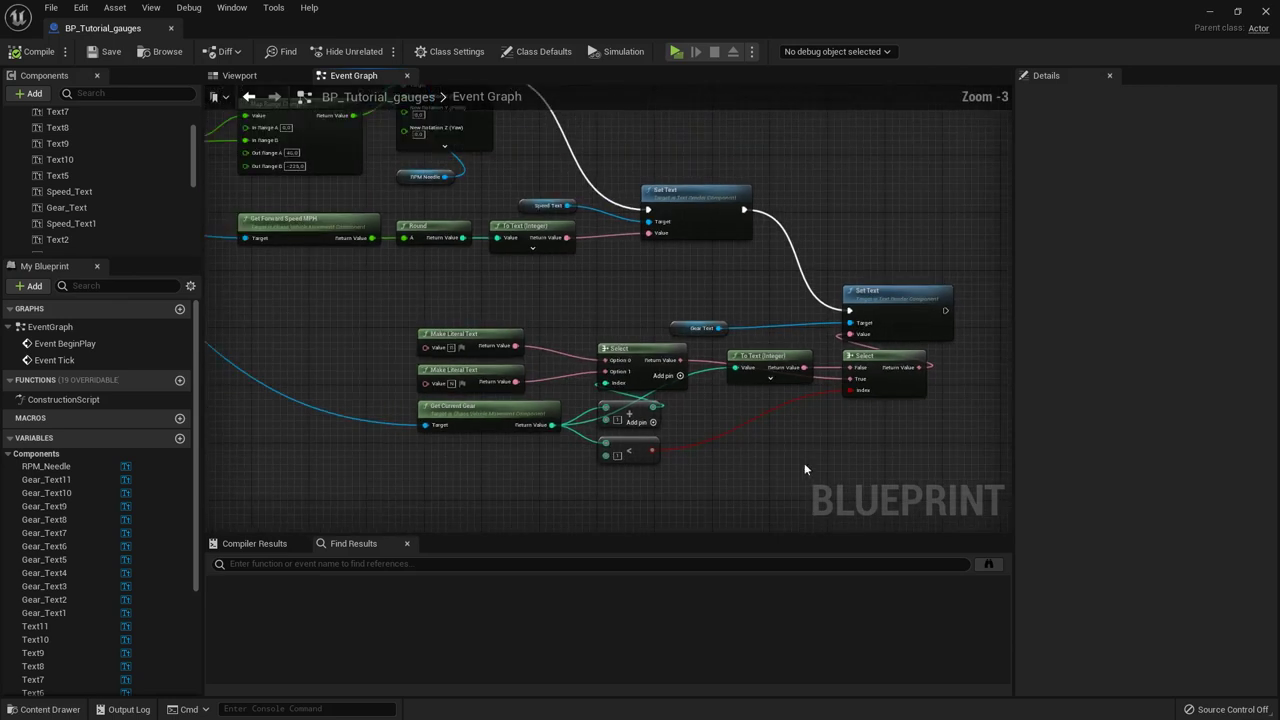
left_click(240, 76)
right_click_drag(878, 450, 932, 436)
key("s")
key("w")
key("s")
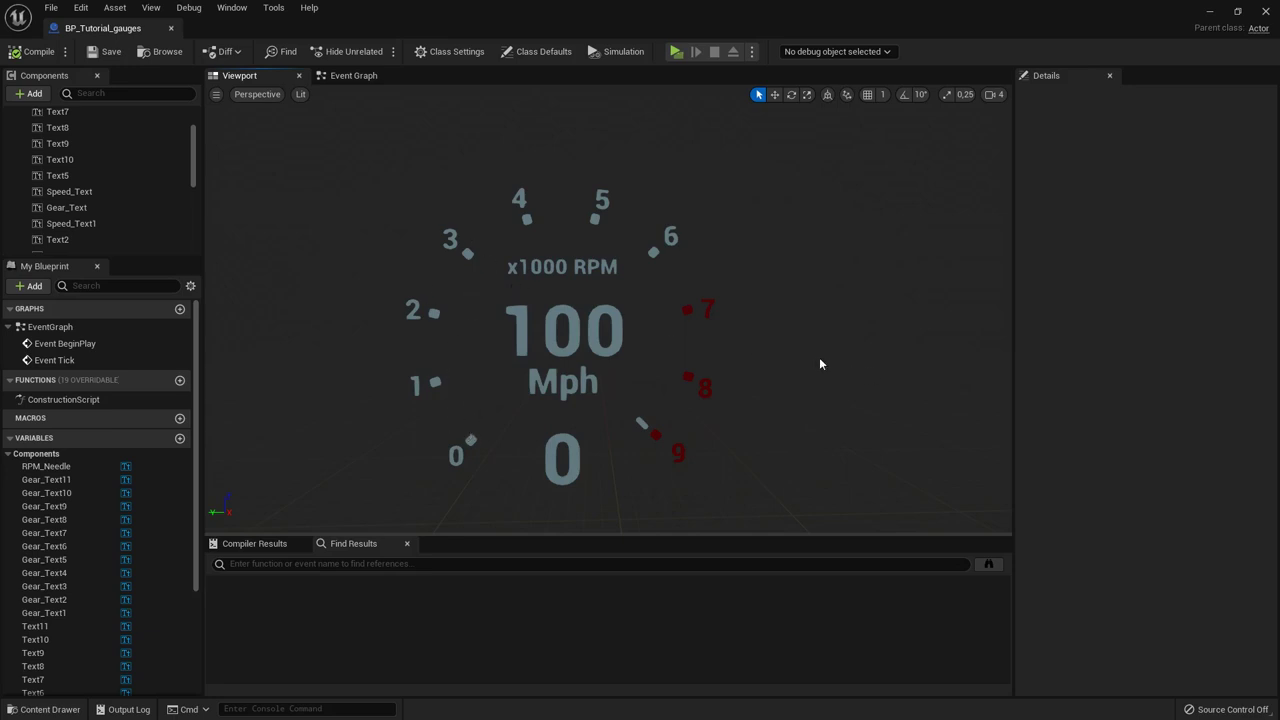
mouse_move(602, 367)
right_mouse_down()
mouse_move(616, 375)
mouse_move(602, 367)
right_mouse_up()
left_click(605, 335)
key("e")
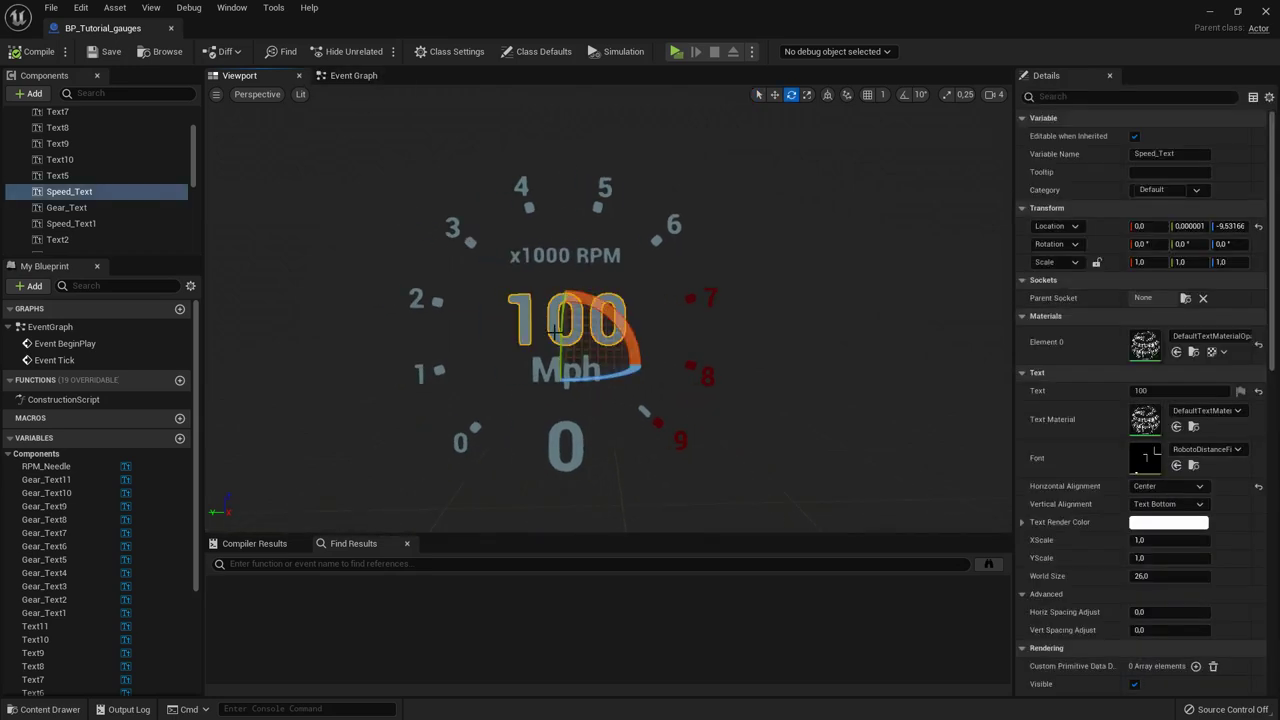
Step: Insert an ABS node between Get Forward Speed MPH's Return Value and Round's A input, placing it beneath the speed node
left_click(354, 76)
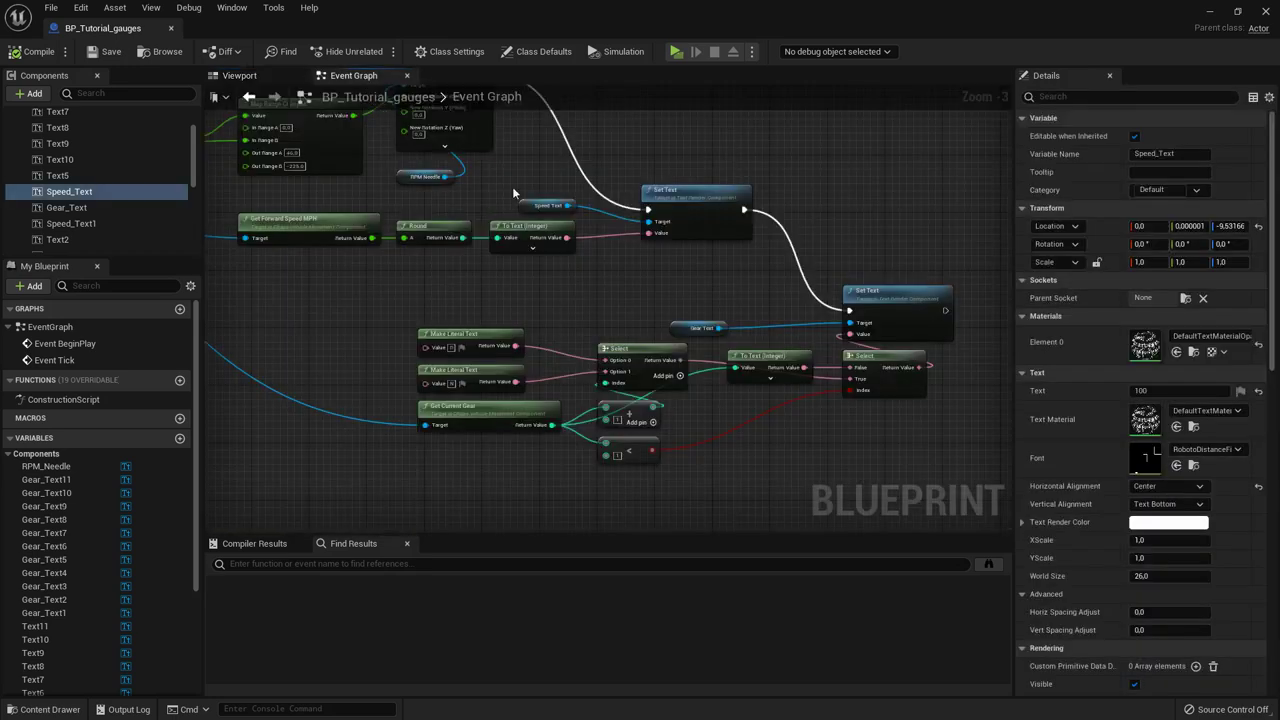
right_click_drag(481, 302, 597, 363)
right_click_drag(382, 260, 661, 338)
scroll(660, 338, "up", 3)
right_click_drag(773, 428, 538, 331)
left_click(538, 331)
scroll(710, 411, "down", 1)
right_click_drag(710, 411, 586, 363)
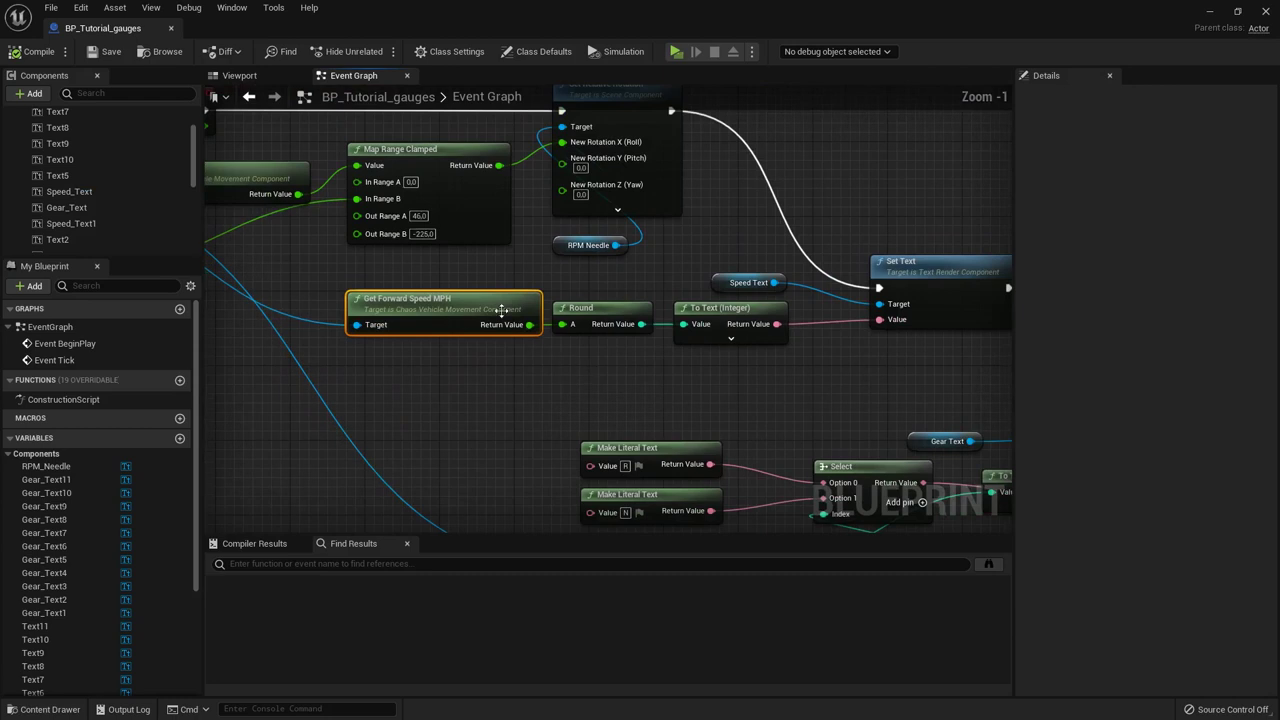
left_click_drag(444, 315, 487, 340)
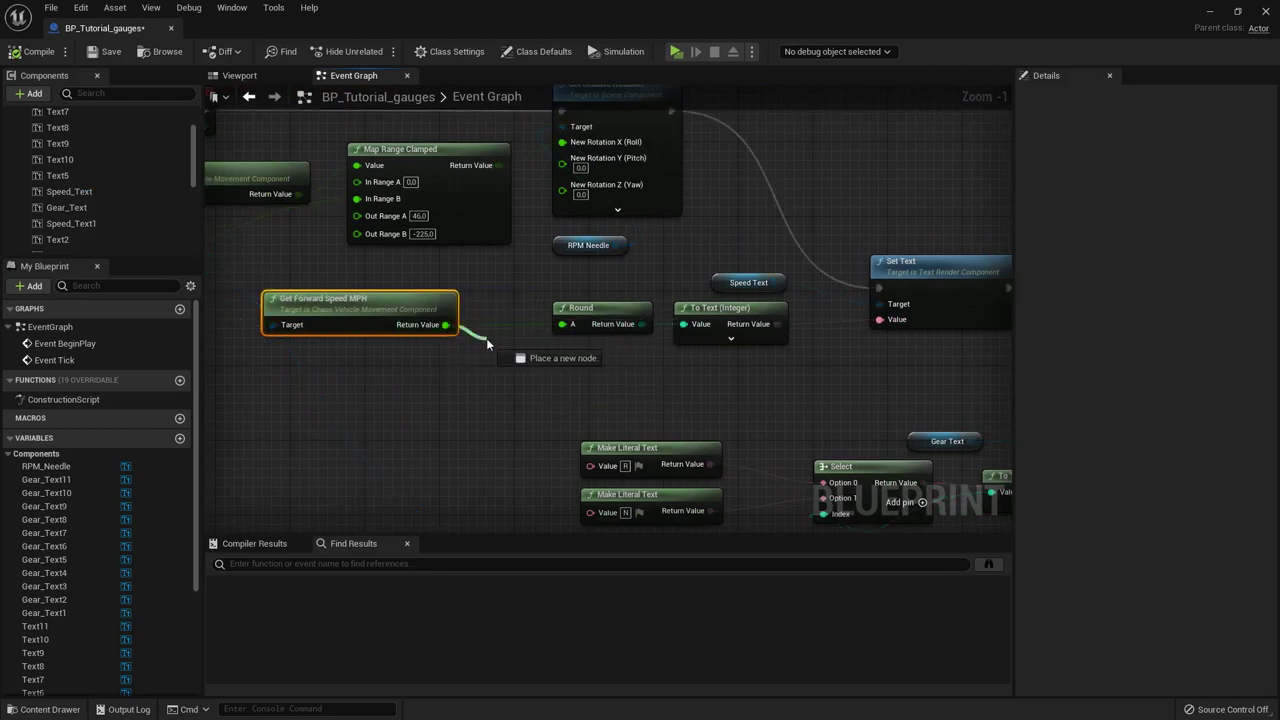
type("abs")
left_click(549, 420)
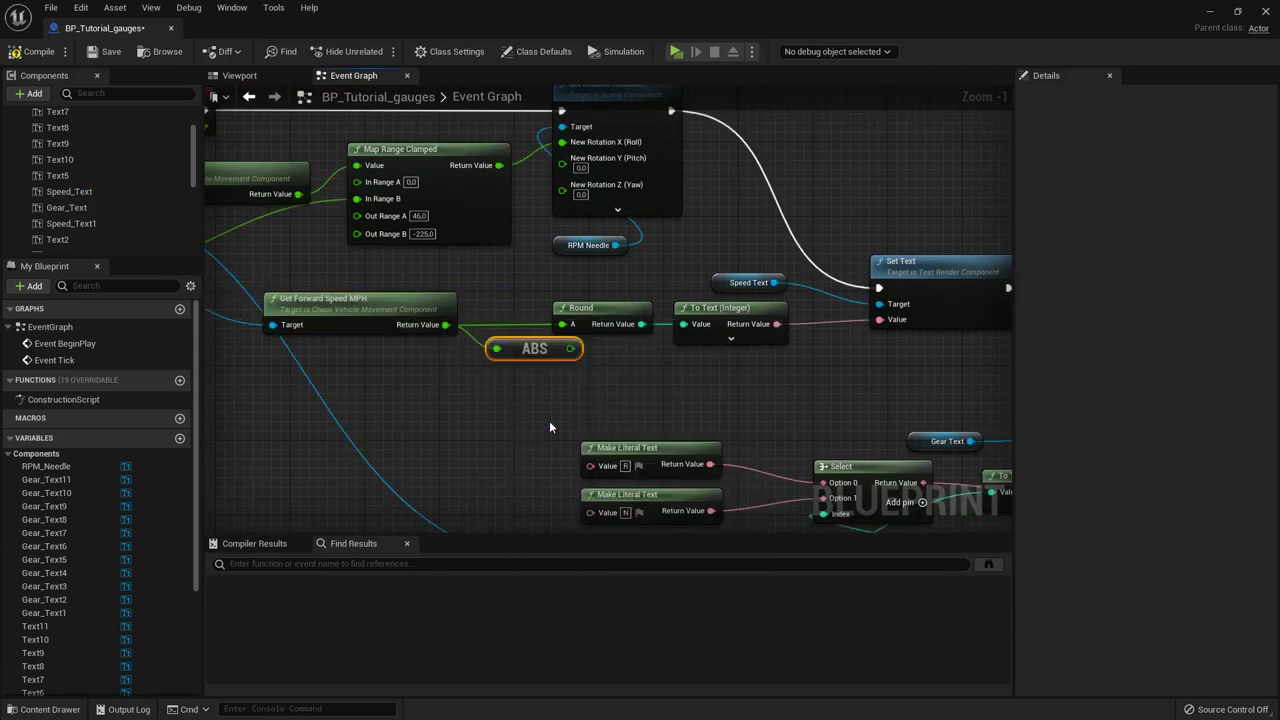
left_click_drag(571, 349, 417, 367)
left_click_drag(502, 411, 438, 318)
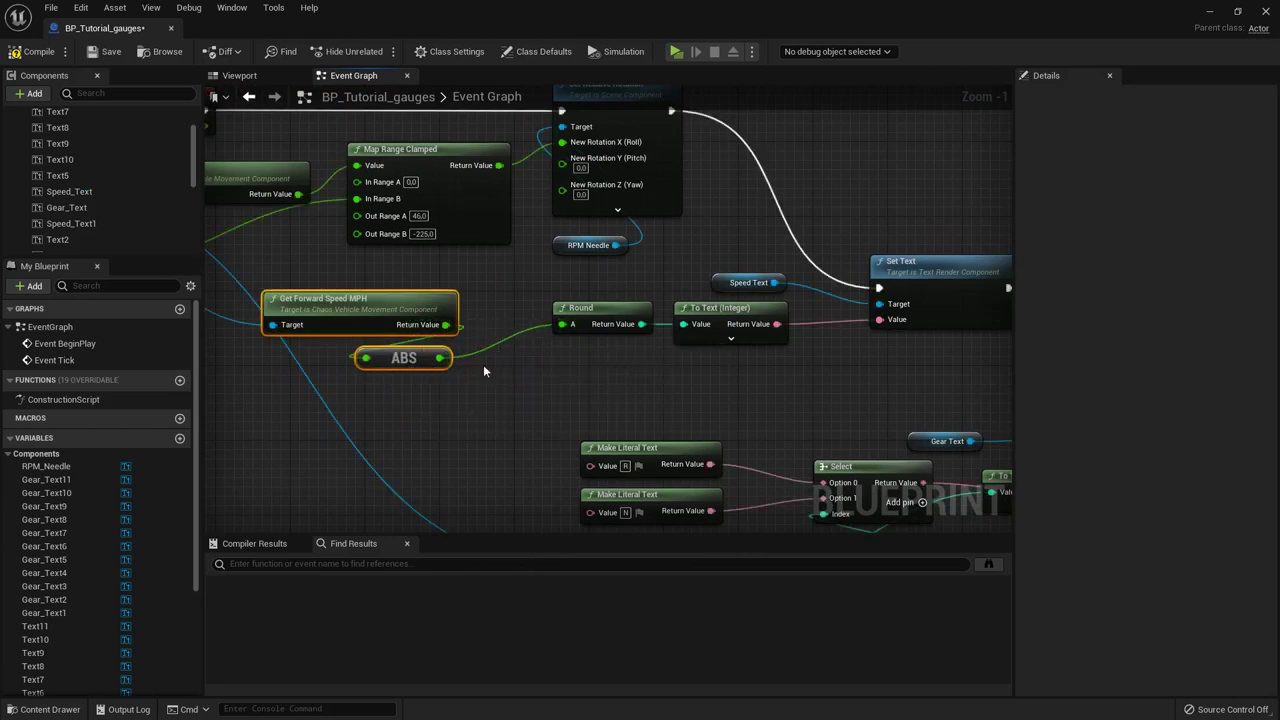
Step: Move the Get Forward Speed MPH and ABS nodes closer to the Round node
key("Right")
key("Right")
key("Right")
key("Right")
key("Right")
key("Right")
key("Right")
key("Right")
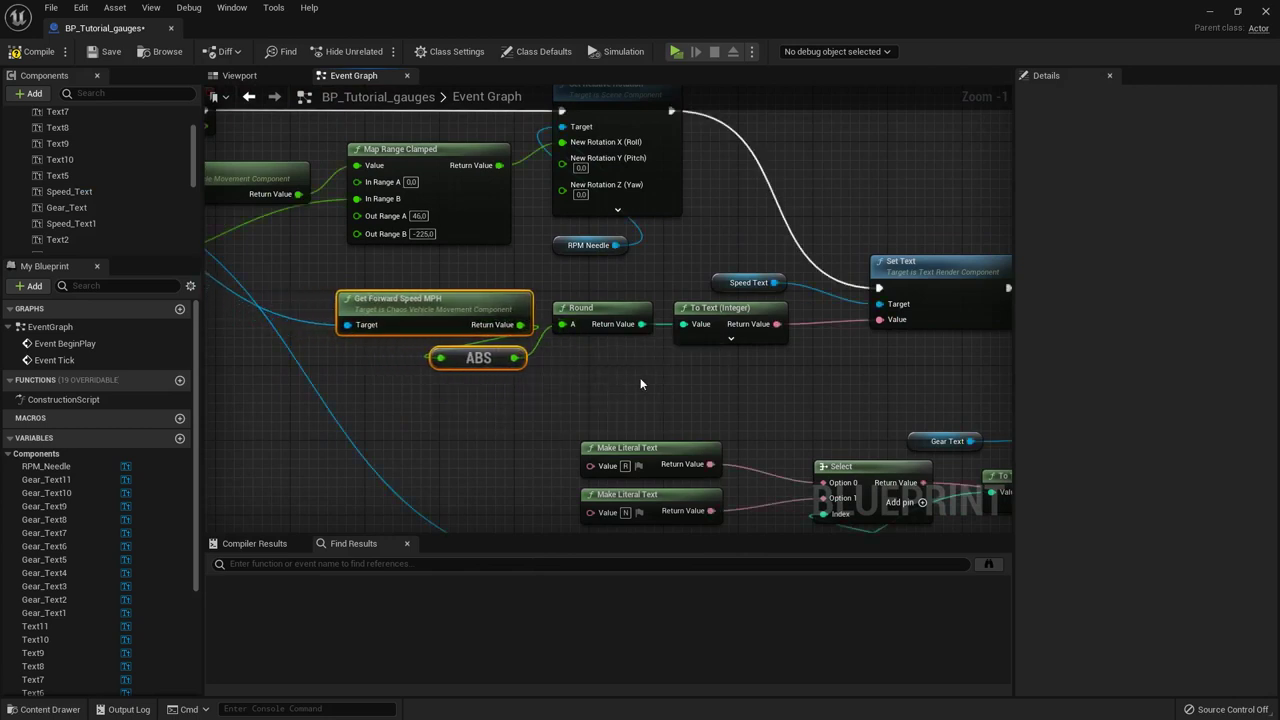
left_click(678, 388)
Step: Add a Set Text Render Color node targeting Gear Text and connect it to the gear Set Text node's execution output
right_click_drag(702, 393, 668, 389)
scroll(668, 390, "down", 2)
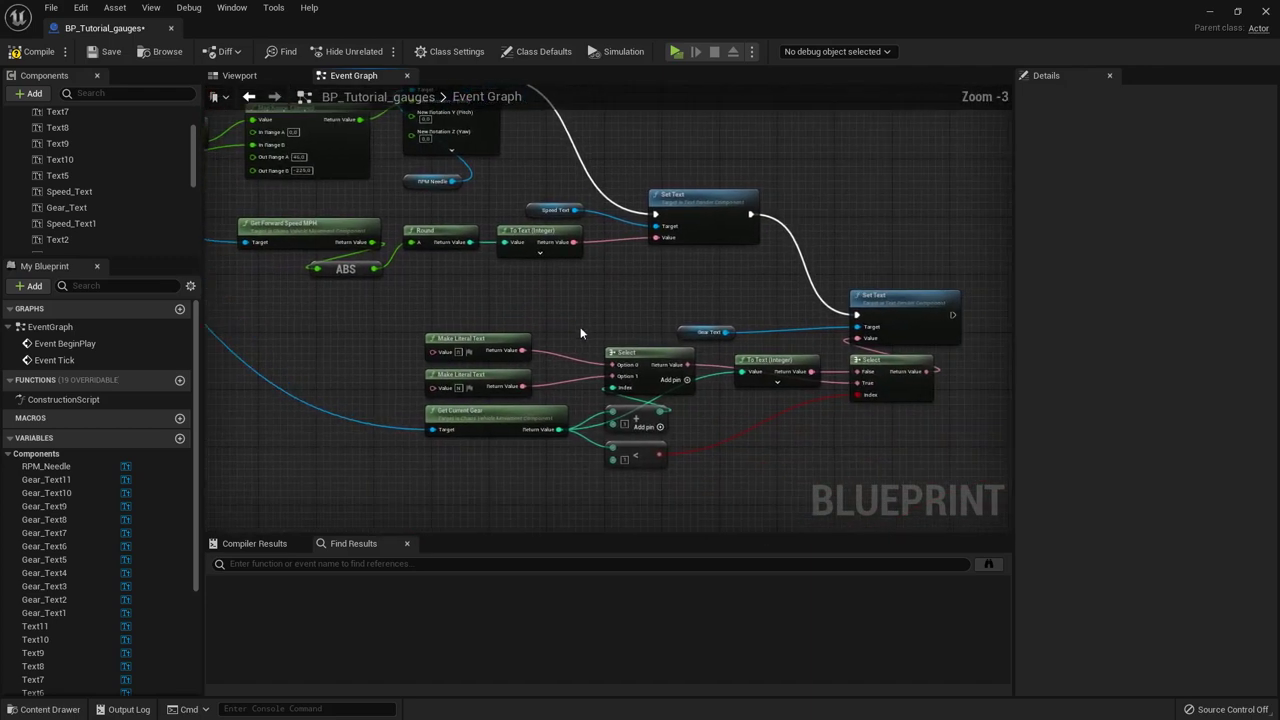
right_click_drag(864, 447, 775, 439)
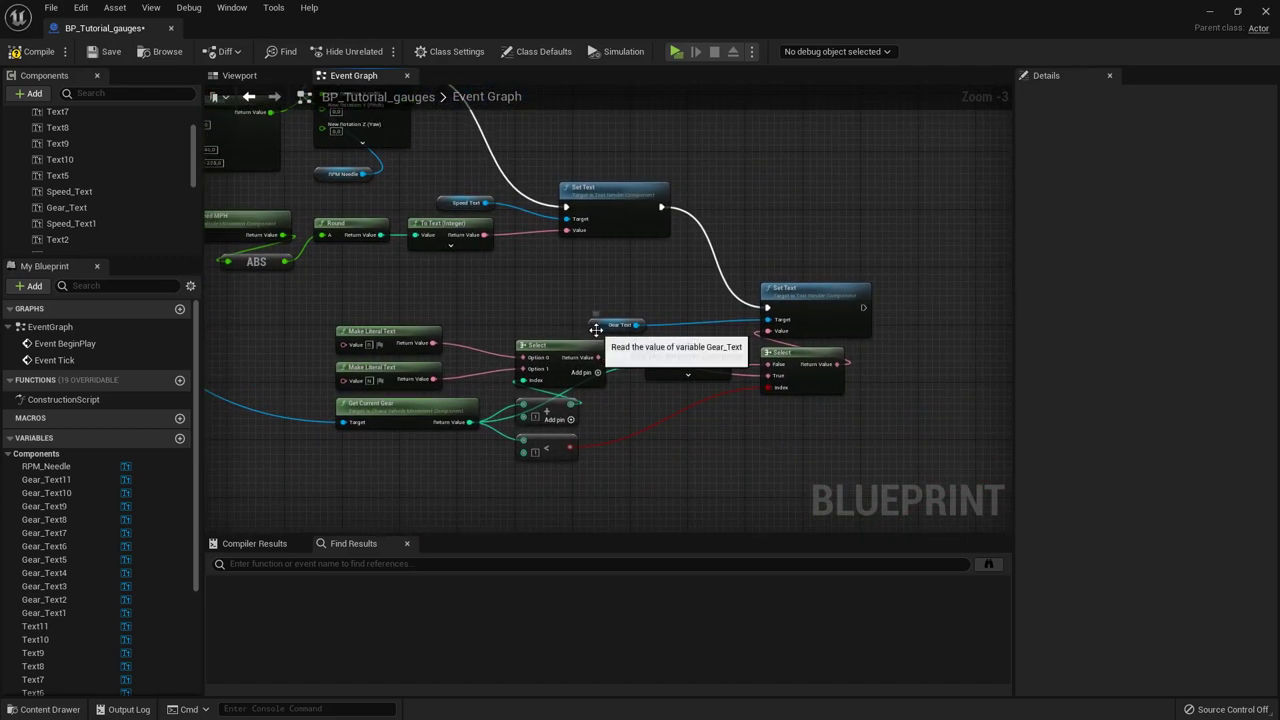
left_click(641, 326)
left_click(669, 298)
scroll(669, 298, "up", 2)
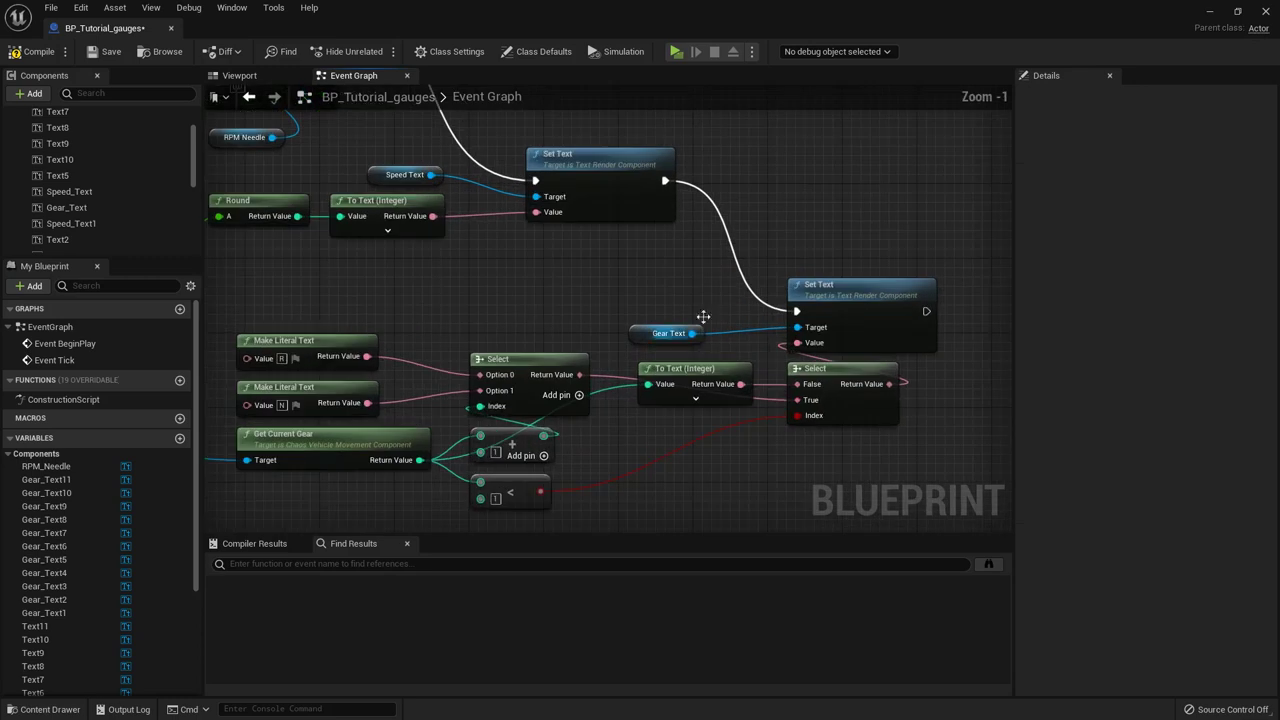
left_click(637, 336)
left_click(581, 316)
scroll(581, 316, "down", 1)
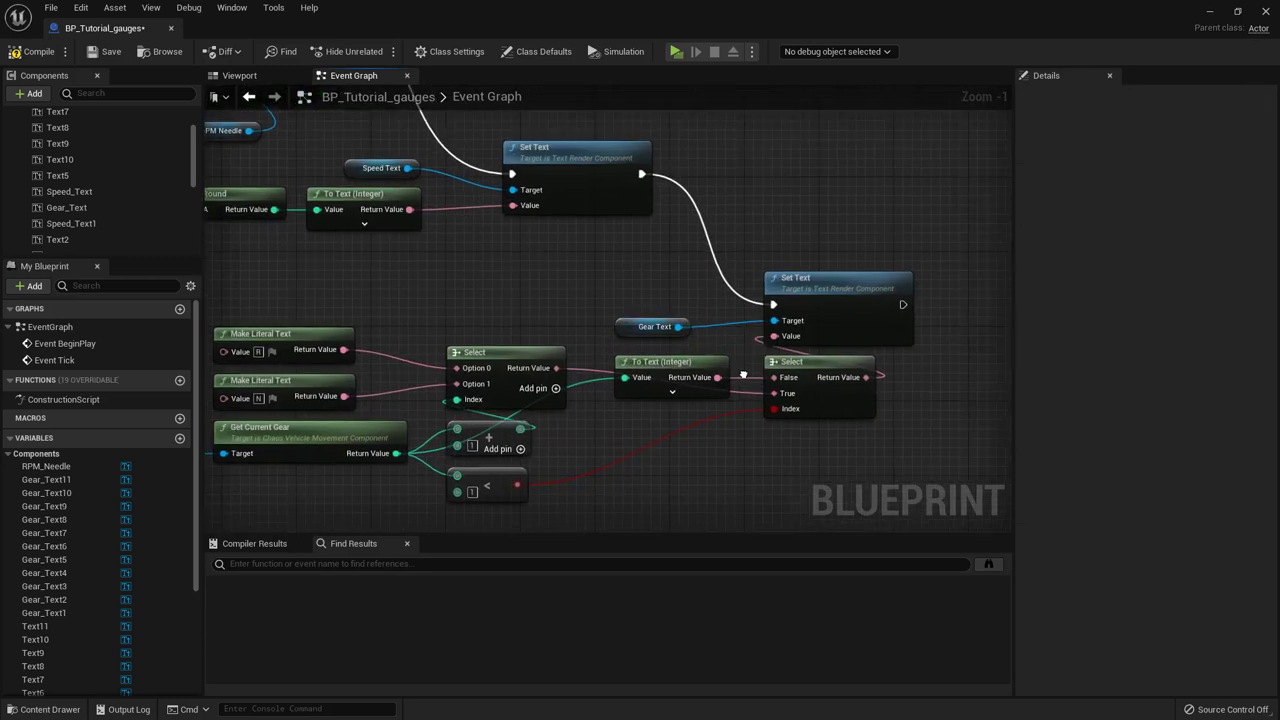
left_click_drag(575, 288, 849, 360)
type("set color")
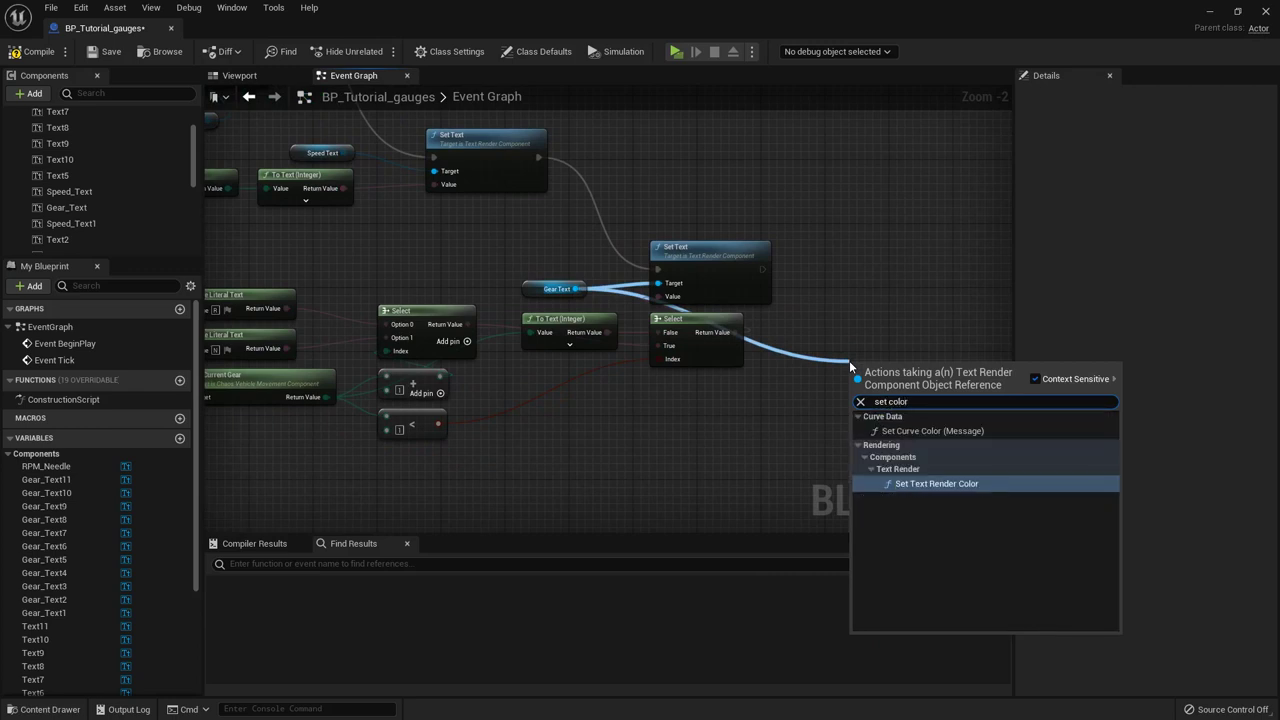
left_click(928, 486)
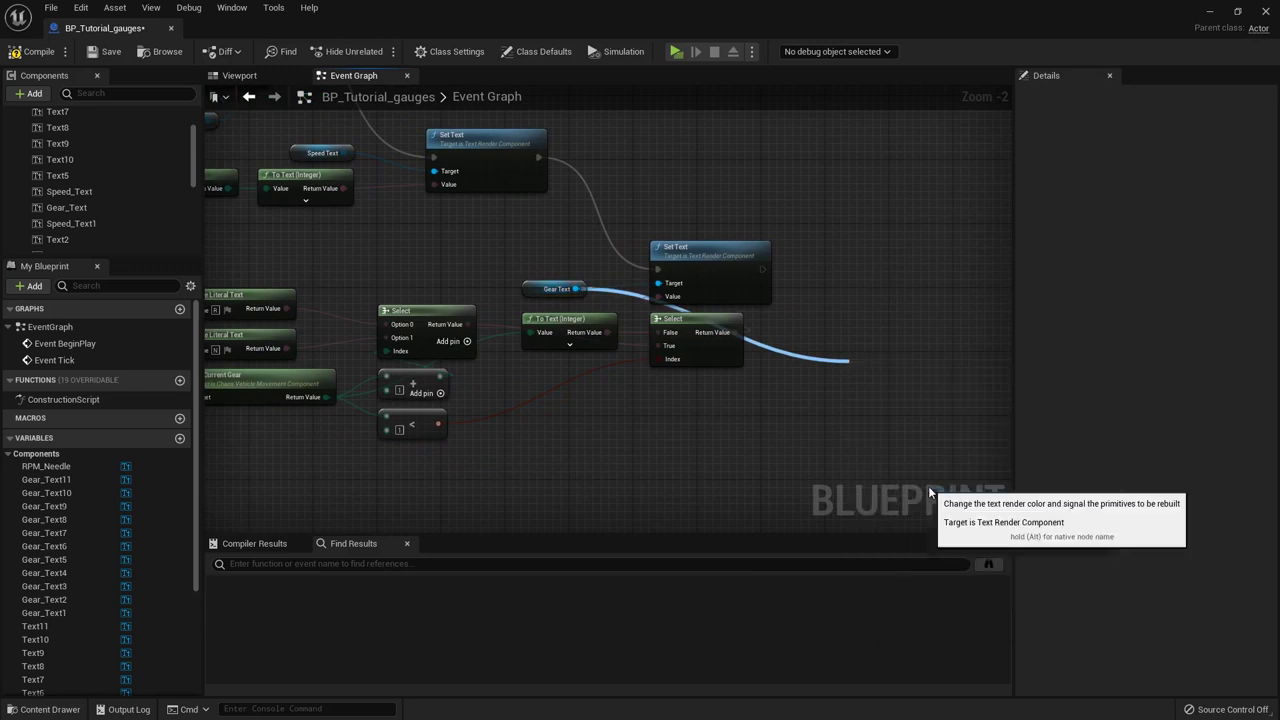
left_click_drag(856, 390, 762, 269)
scroll(725, 487, "down", 1)
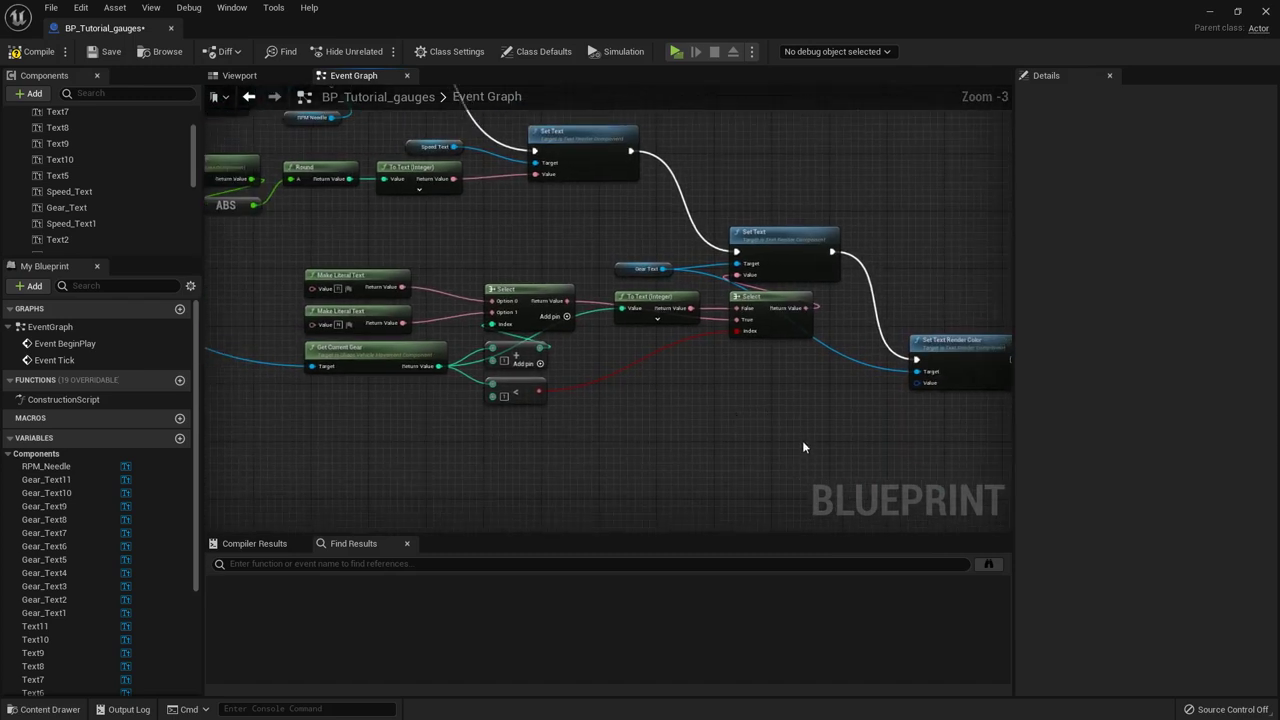
Step: Add a Select node feeding the Value input of Set Text Render Color and place it beneath that node
left_click_drag(806, 446, 350, 302)
left_click(850, 462)
right_click_drag(881, 466, 740, 449)
scroll(720, 398, "up", 3)
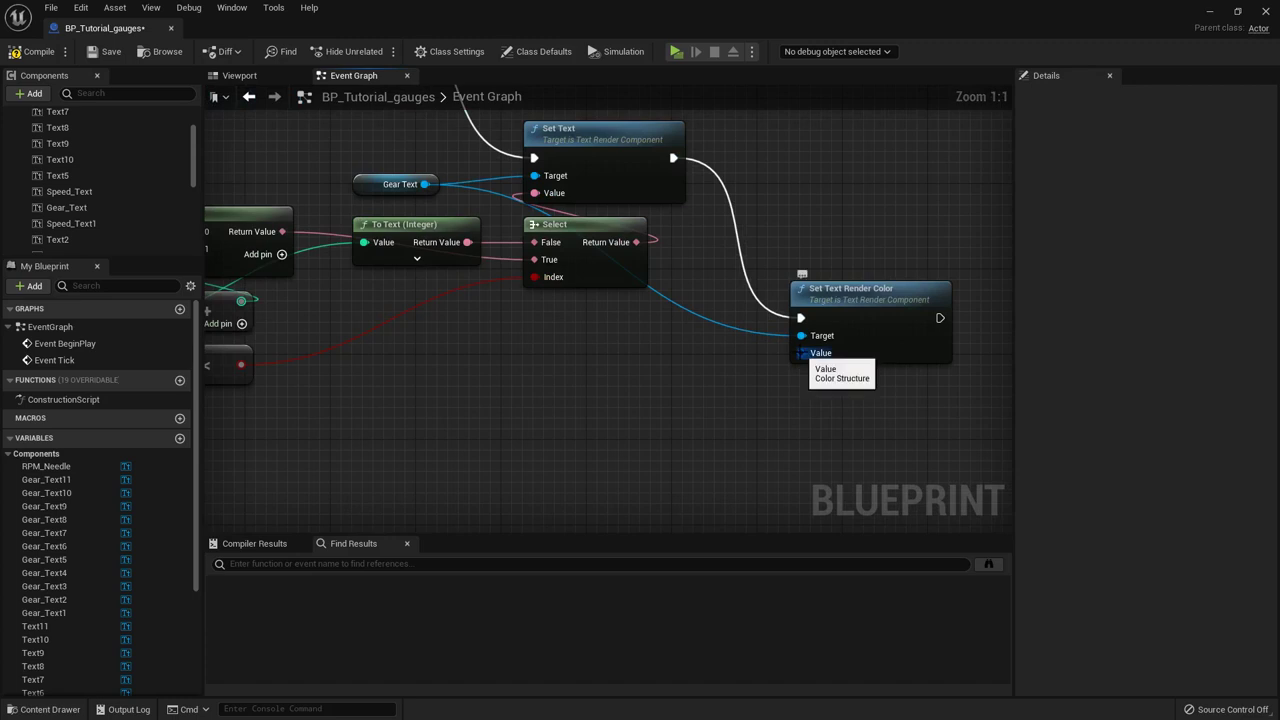
left_click_drag(801, 353, 747, 379)
type("select")
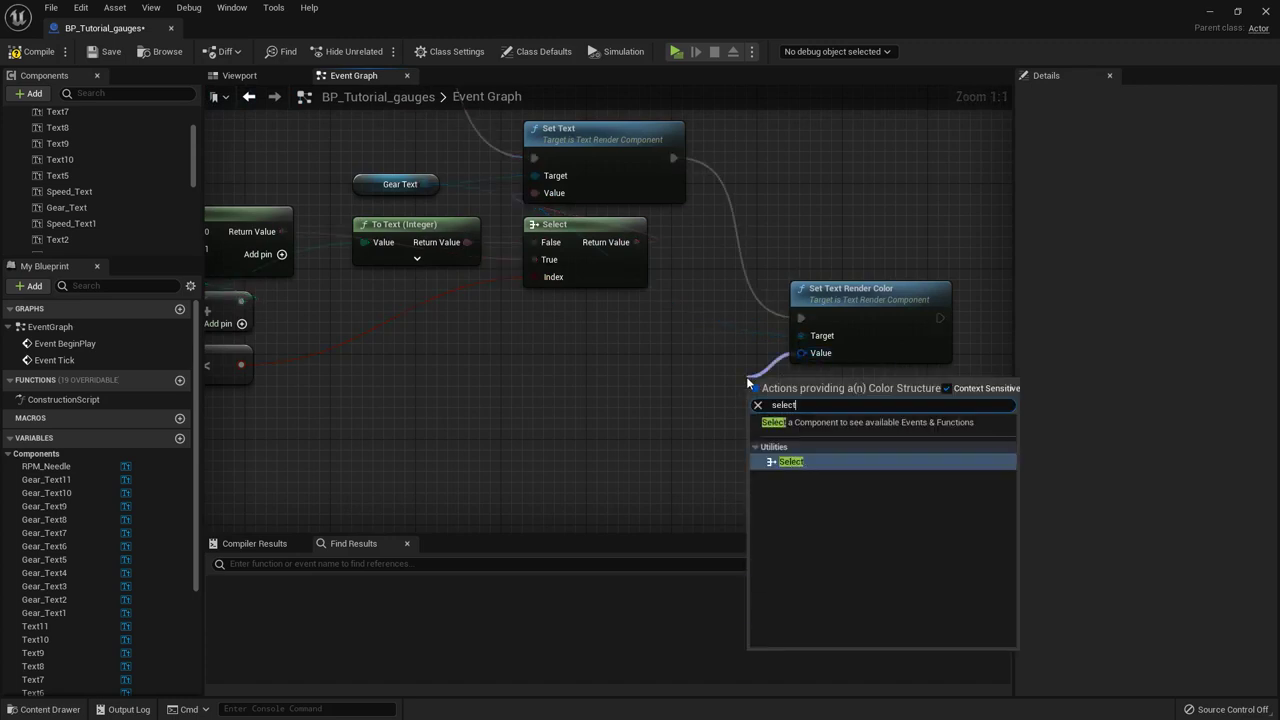
left_click(803, 462)
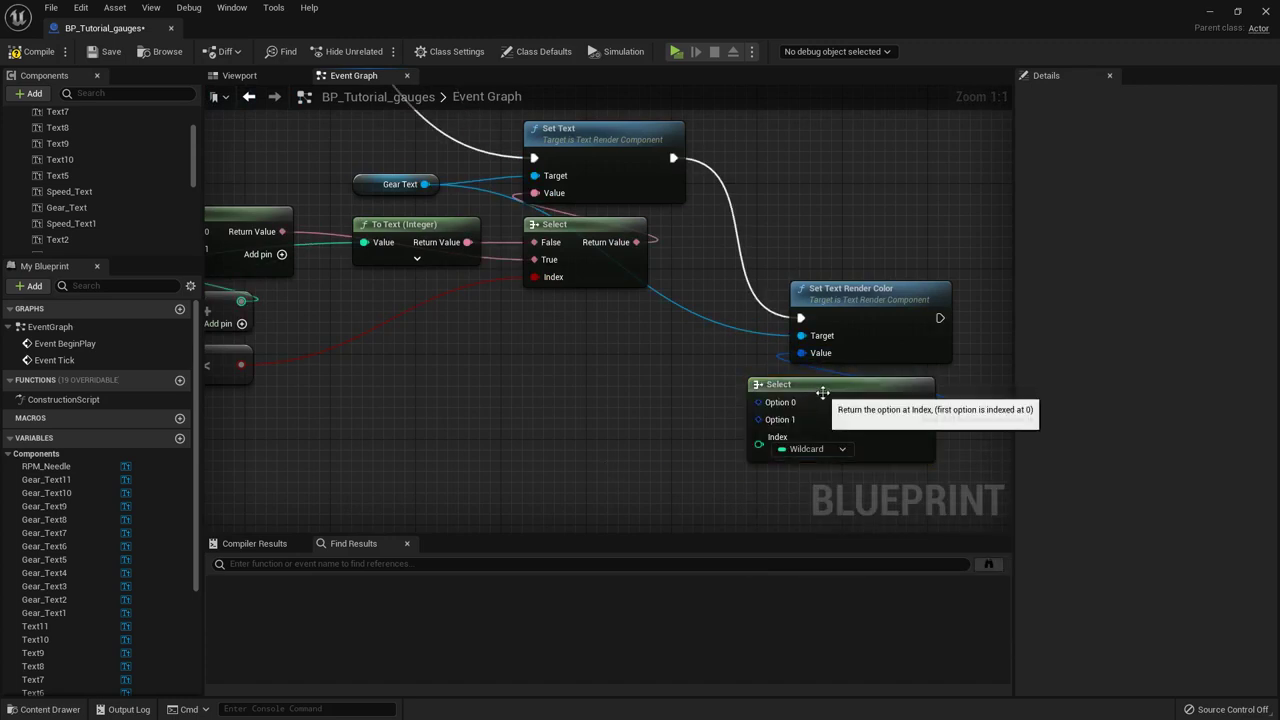
left_click_drag(850, 388, 838, 413)
Step: Connect the gear addition node's output to the Index input of the new color Select node
left_click(615, 426)
right_click_drag(615, 426, 805, 427)
scroll(634, 401, "down", 1)
left_click_drag(455, 301, 916, 451)
right_click_drag(304, 300, 424, 329)
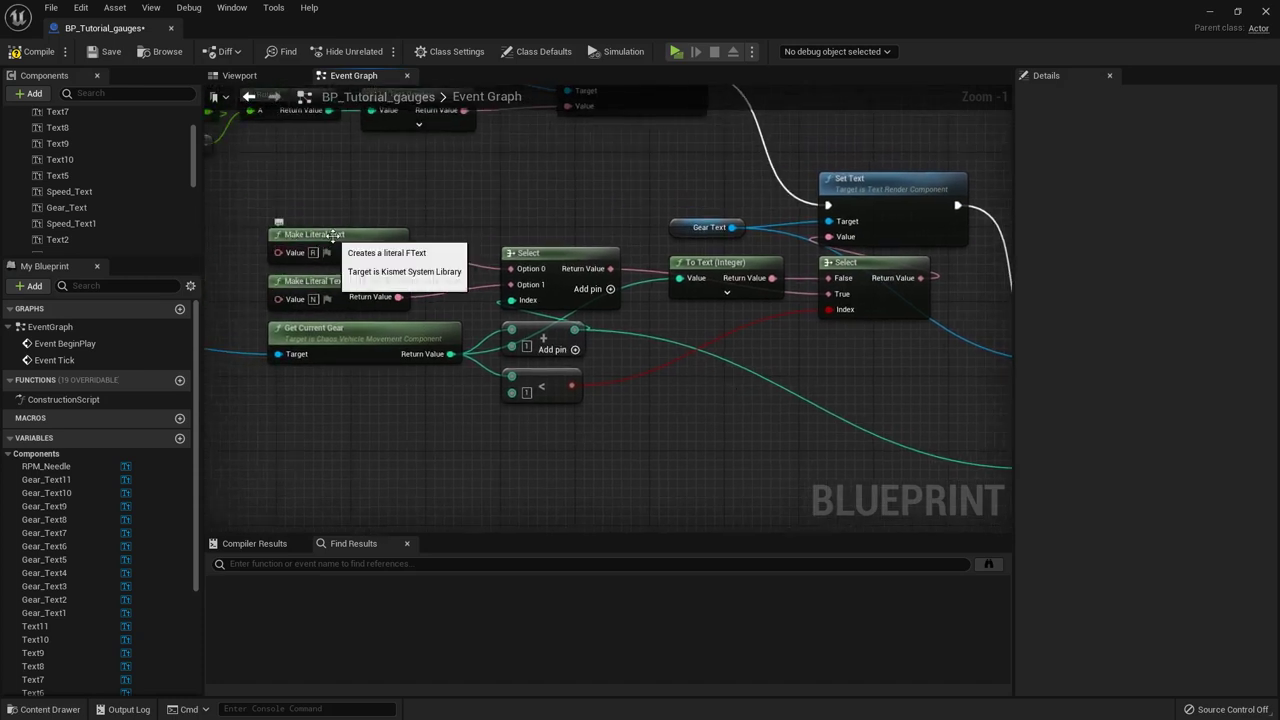
Step: Add a Make Color node to the color Select's Option 0 and set its R value to 1
right_click_drag(701, 461, 450, 416)
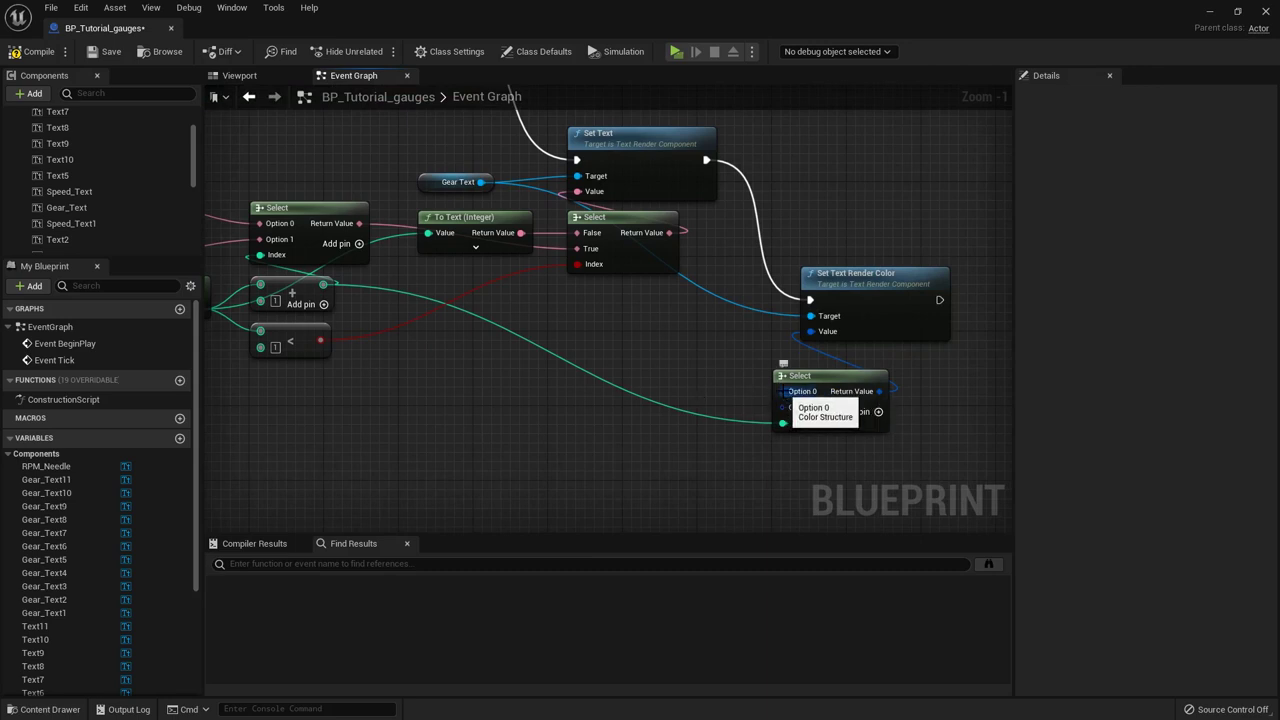
left_click_drag(780, 397, 728, 385)
type("make")
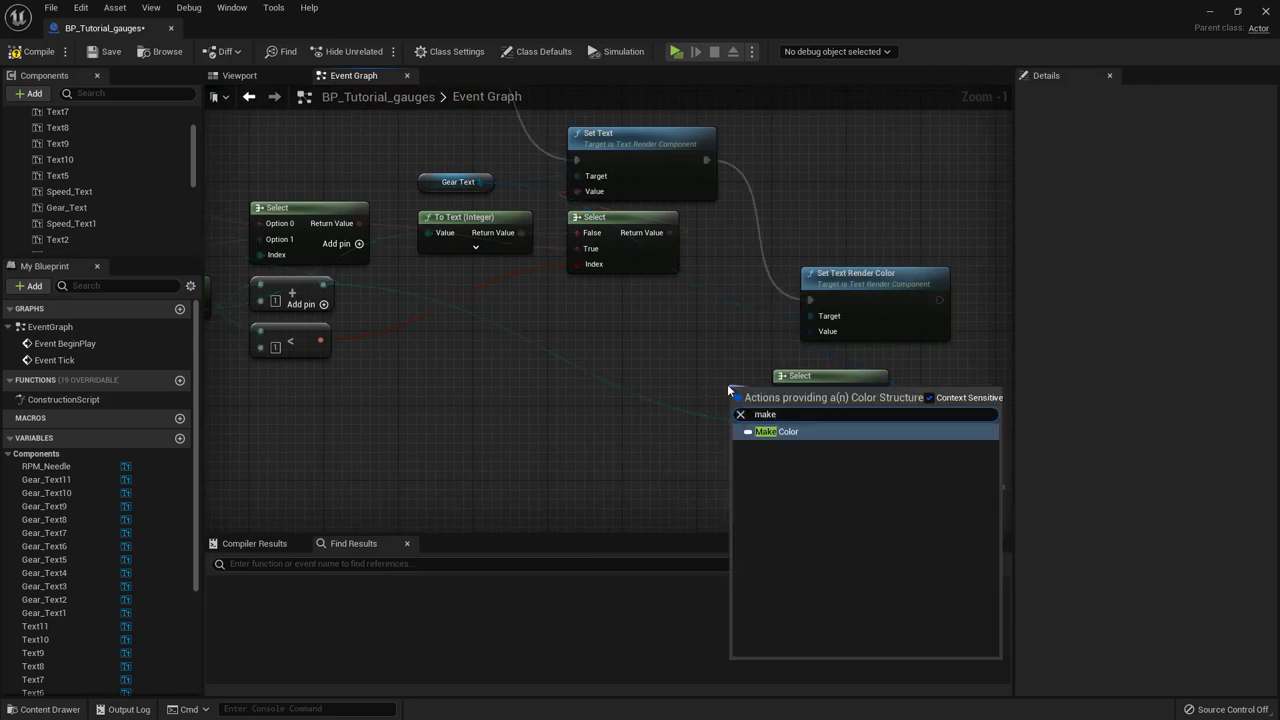
left_click(810, 437)
left_click_drag(793, 434, 673, 383)
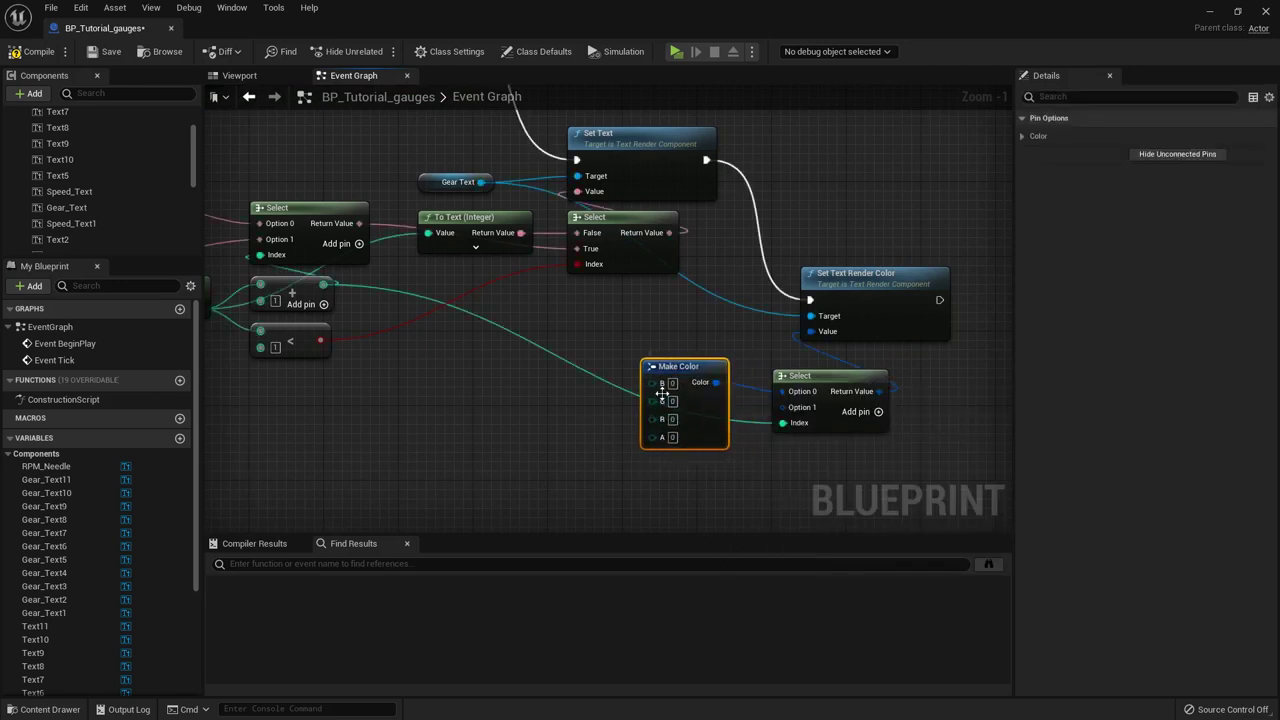
left_click(674, 421)
type("1")
left_click(773, 465)
Step: Align the color Select node directly beneath Set Text Render Color, with Make Color beside it
left_click(816, 378)
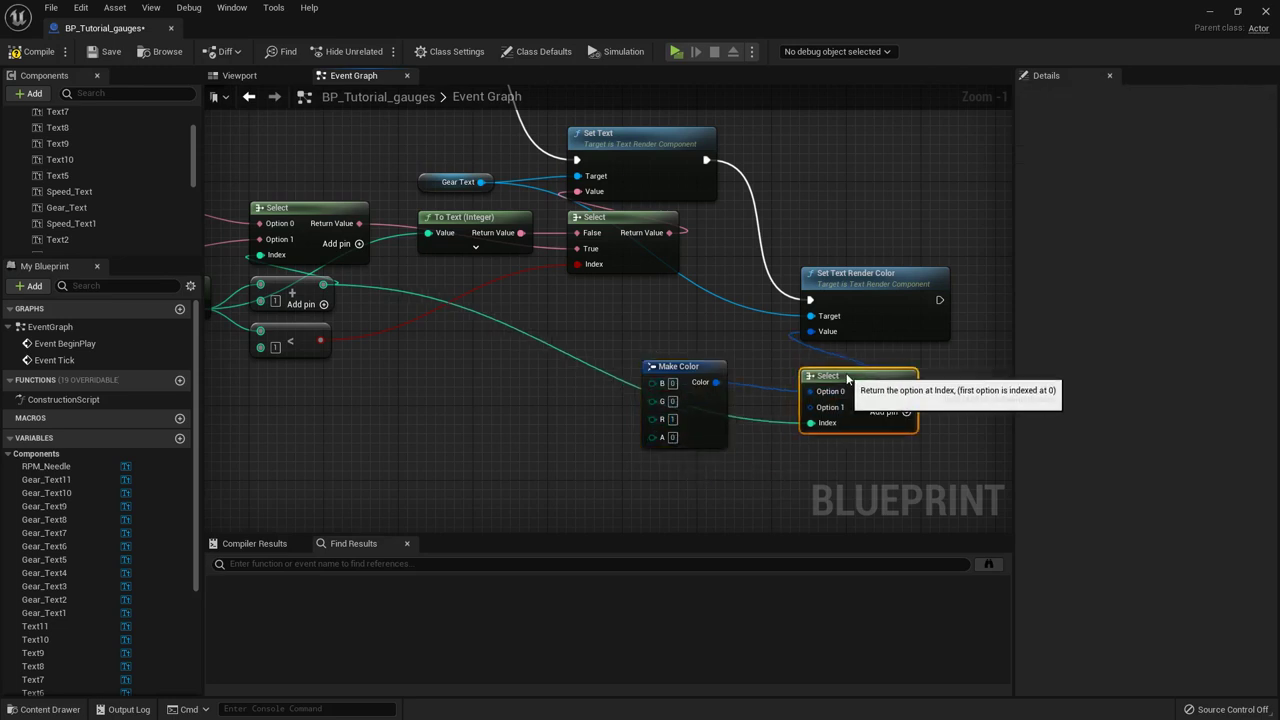
left_click_drag(816, 378, 844, 360)
left_click_drag(691, 382, 689, 363)
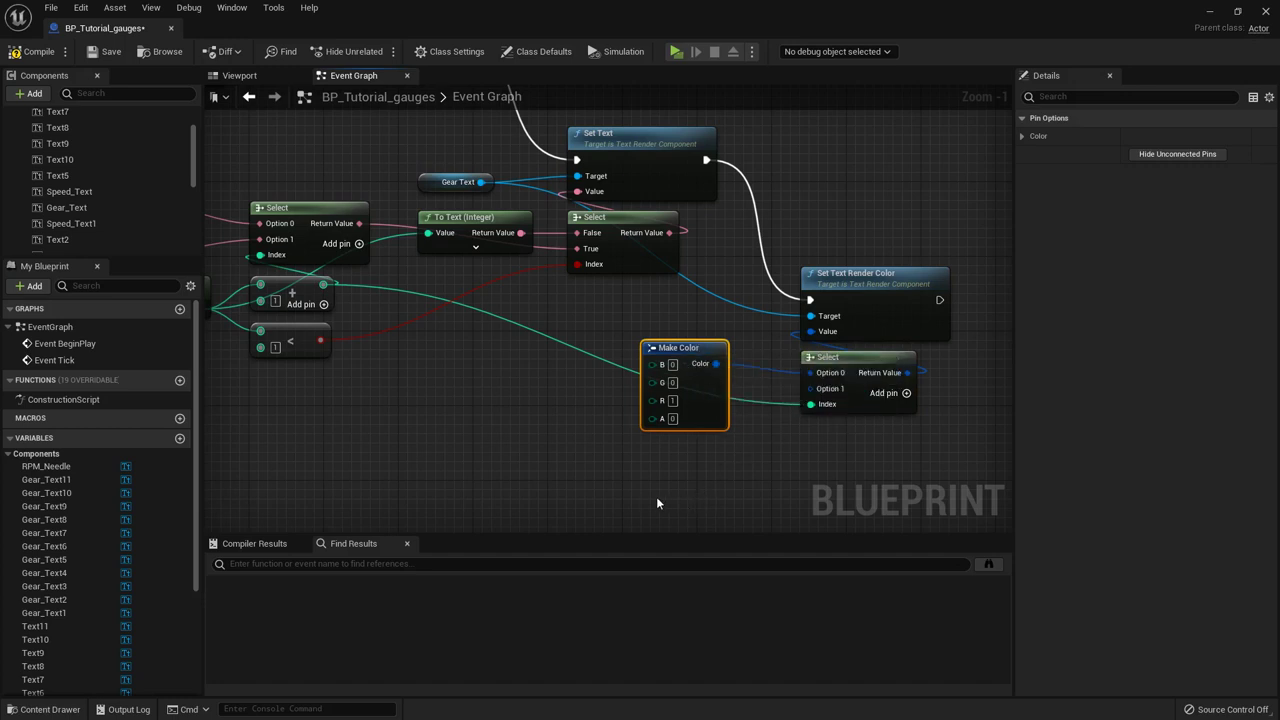
Step: Duplicate the Make Color node below the original and connect the copy's Color output to the Select's Option 1
key("ctrl+c")
key("ctrl+v")
left_click_drag(700, 512, 812, 393)
right_click_drag(802, 463, 797, 393)
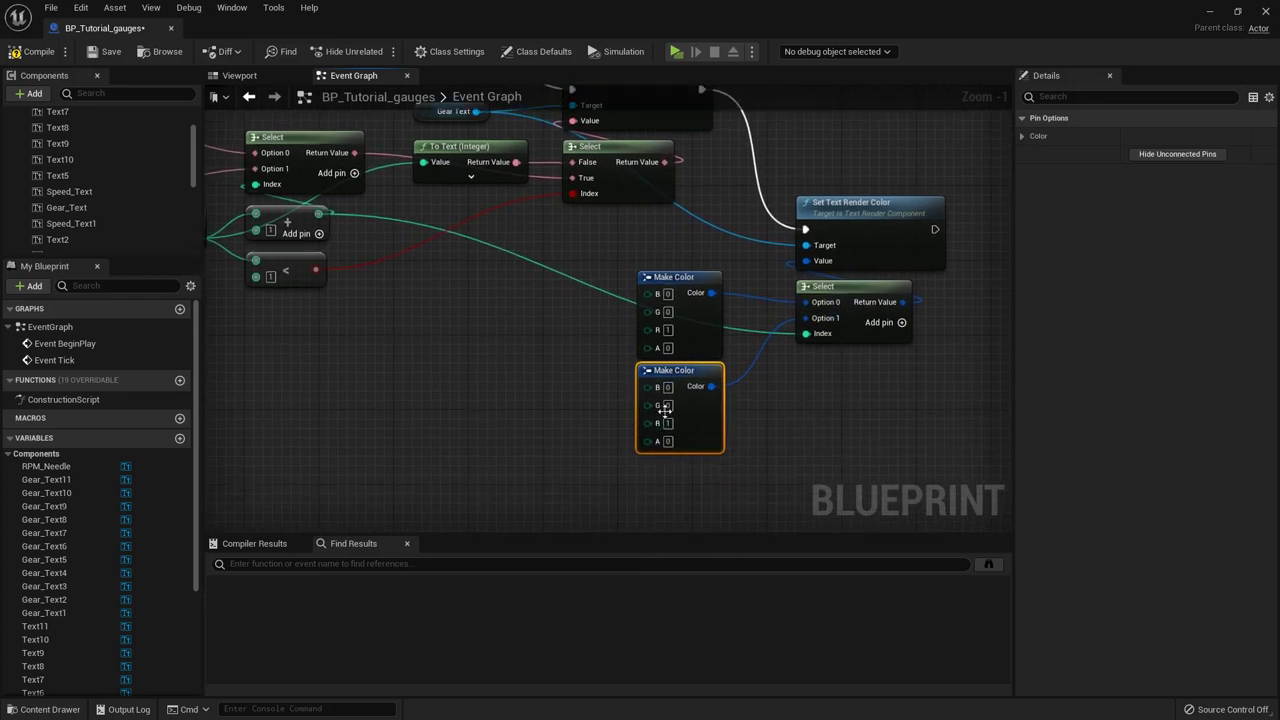
Step: Set G and A to 1 on the copied Make Color node, and A to 1 on the original
left_click(669, 388)
left_click(669, 406)
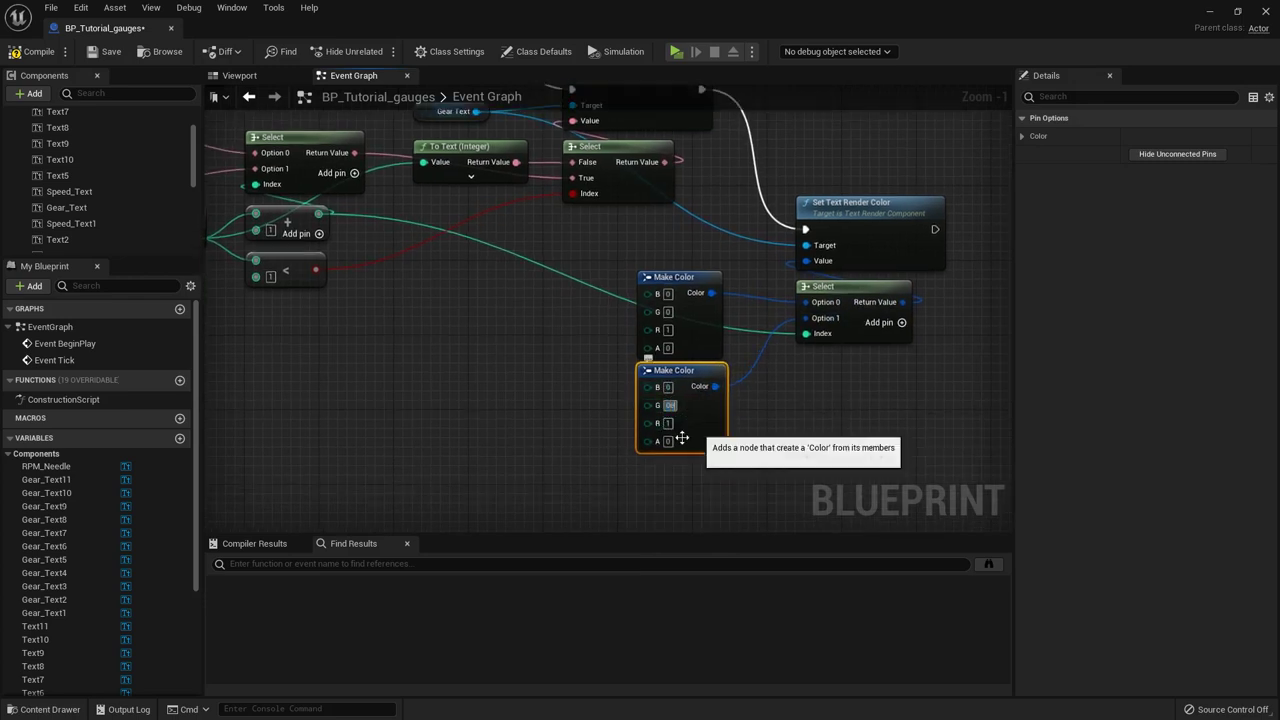
type("1")
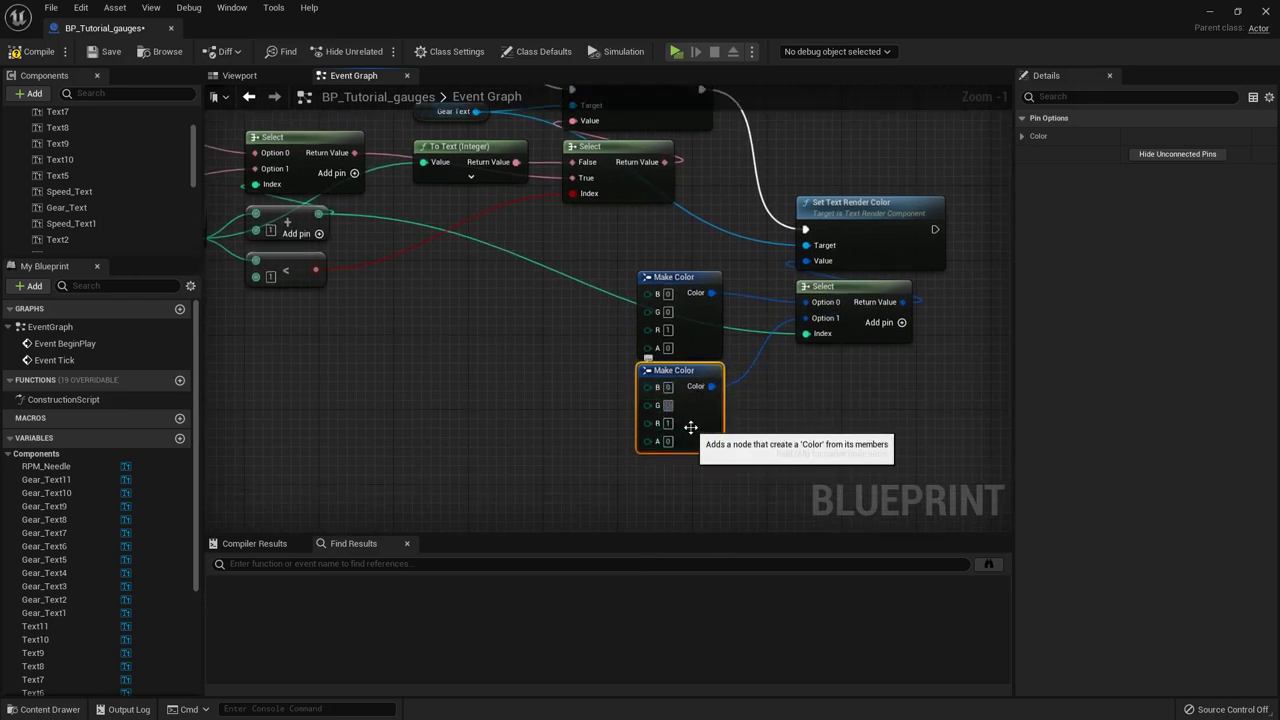
left_click(732, 483)
left_click(668, 443)
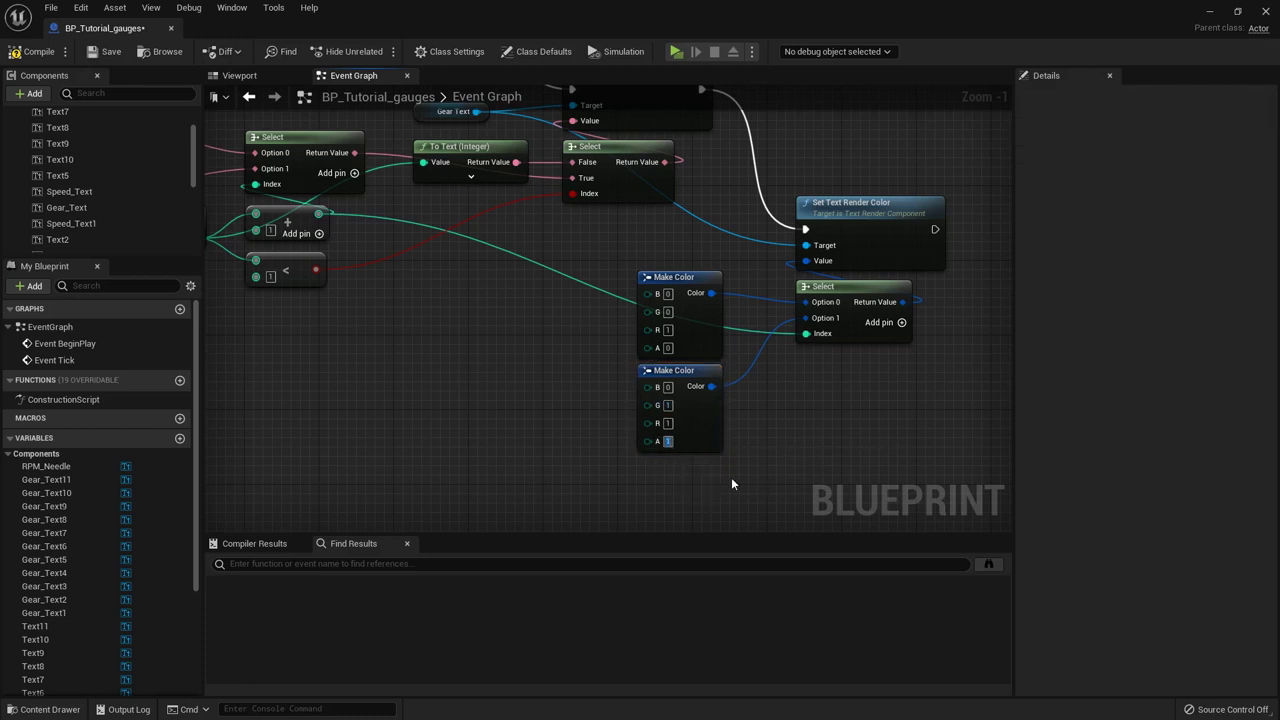
type("1")
left_click(668, 347)
scroll(831, 416, "down", 1)
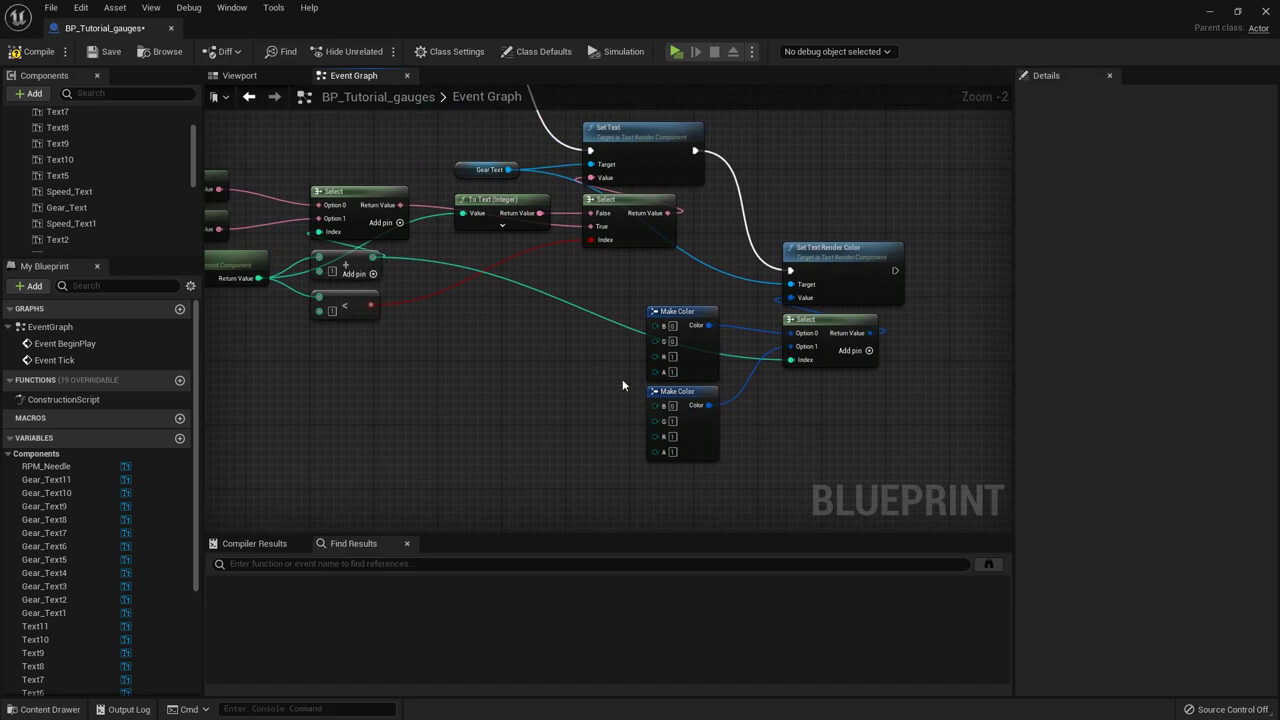
Step: Move both Make Color nodes and their Select node farther from Set Text Render Color to make room for another node
right_click_drag(610, 274, 700, 281)
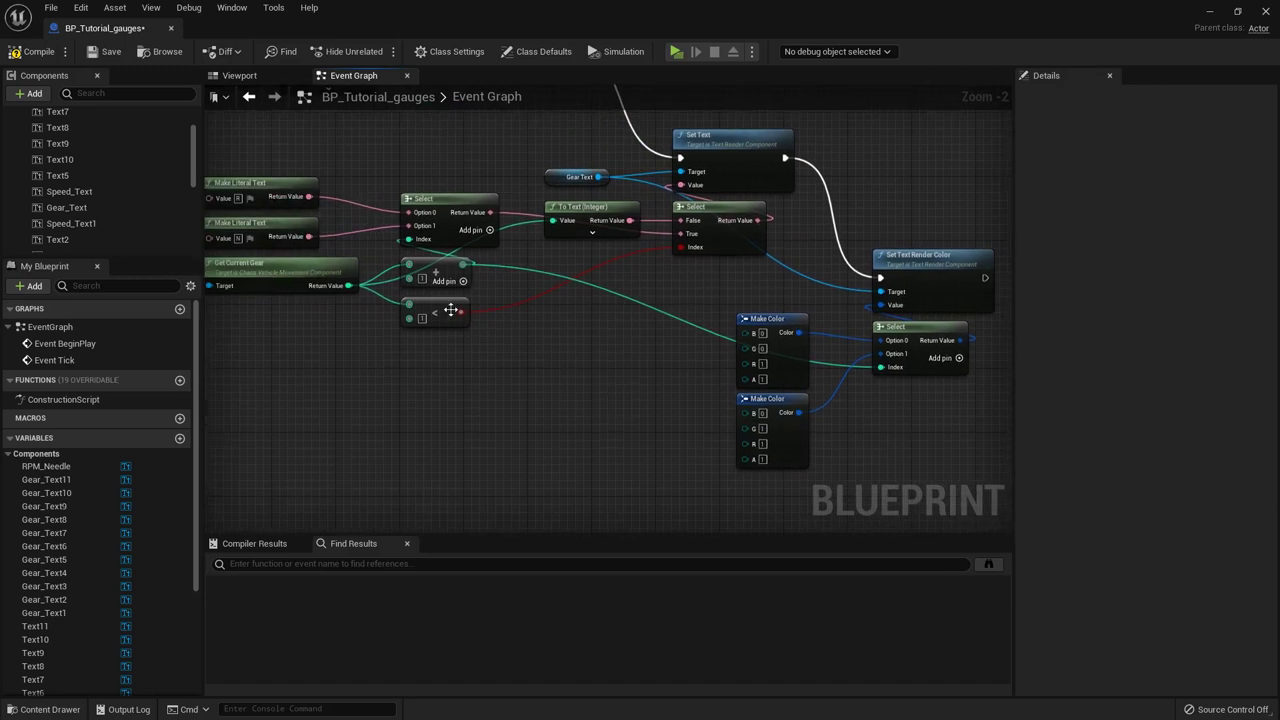
right_click_drag(883, 402, 758, 395)
left_click_drag(802, 450, 608, 308)
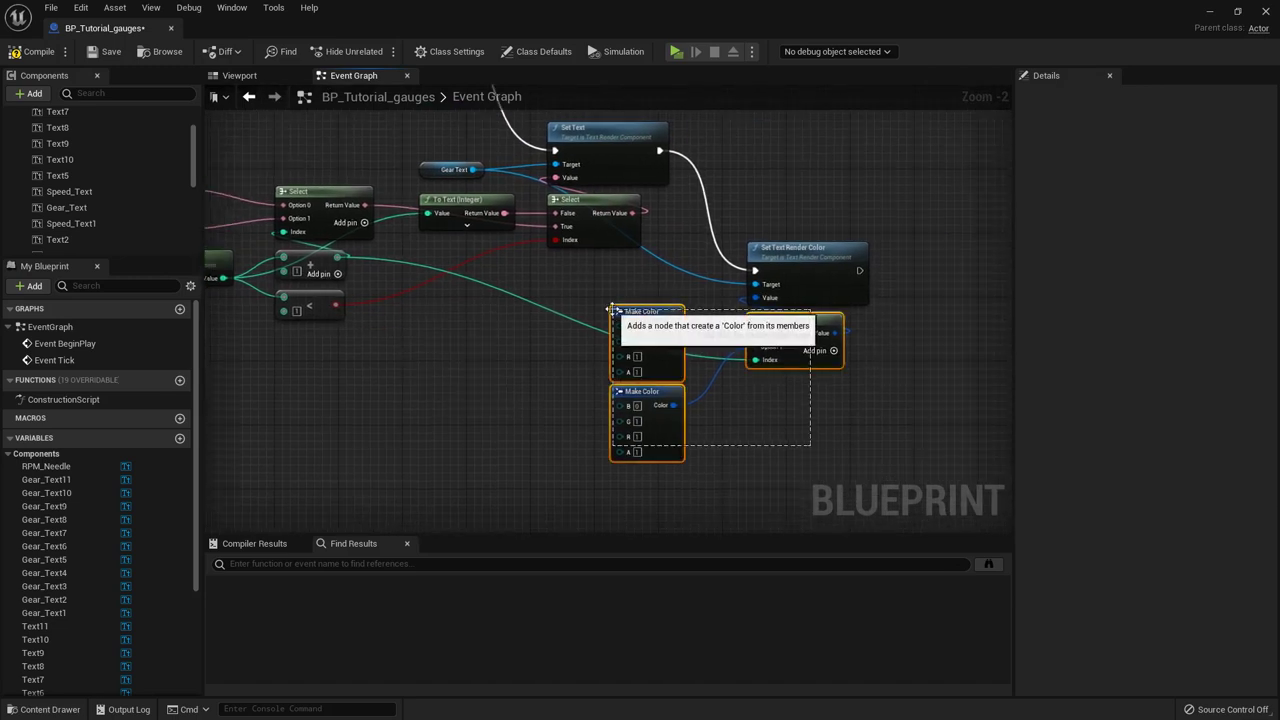
left_click_drag(760, 322, 574, 346)
left_click(650, 297)
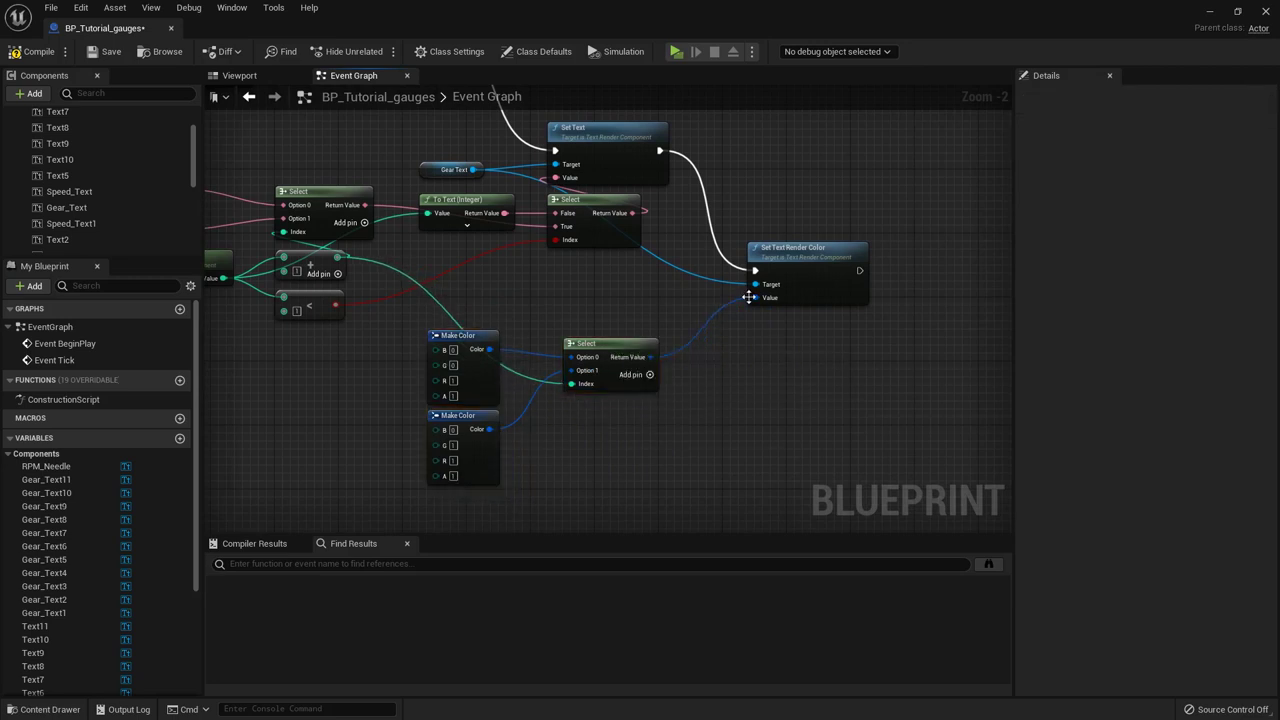
Step: Insert a second Select node into Set Text Render Color's Value with a Boolean index driven by the less-than comparison
left_click_drag(755, 297, 766, 384)
type("select")
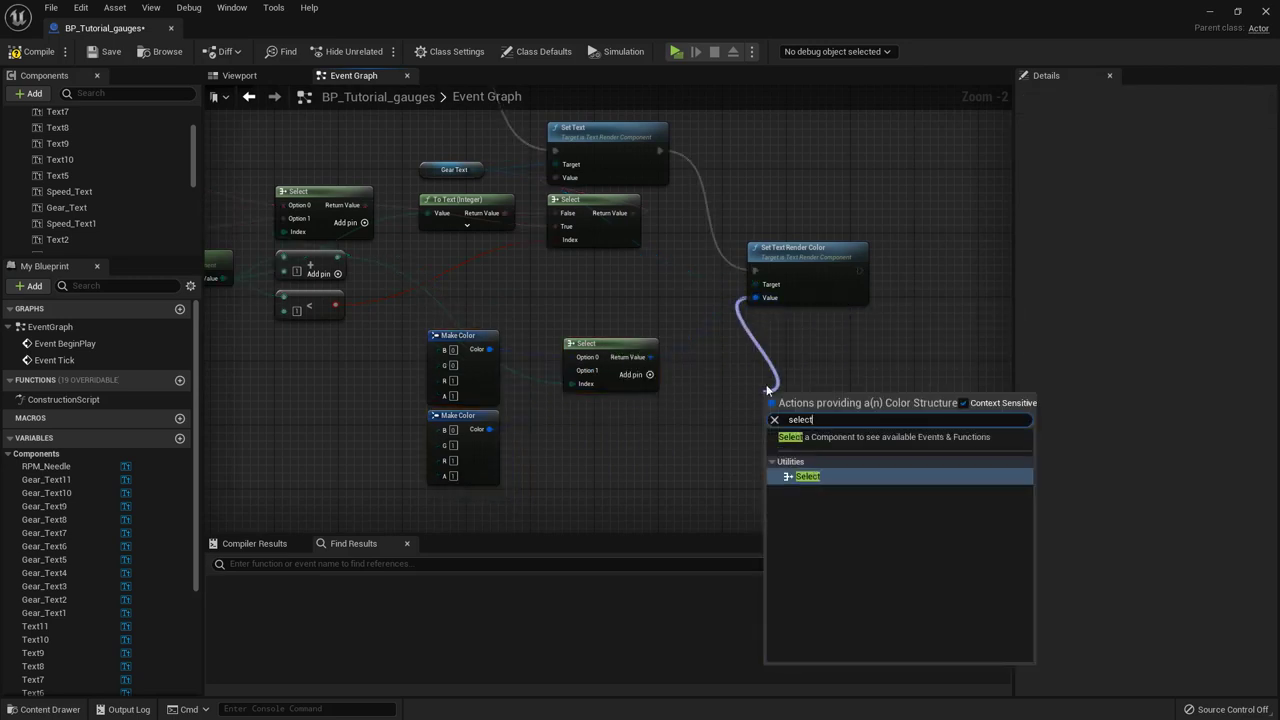
left_click(810, 476)
scroll(817, 396, "up", 2)
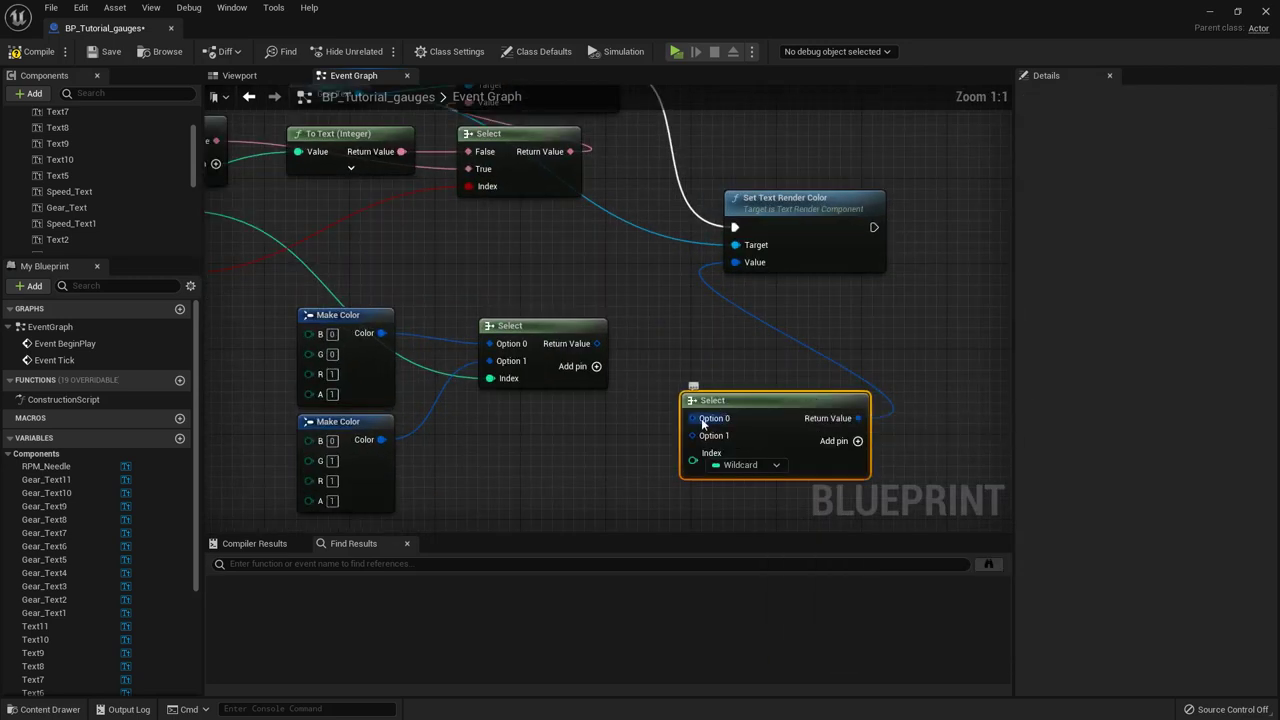
right_click_drag(579, 453, 750, 427)
left_click(928, 450)
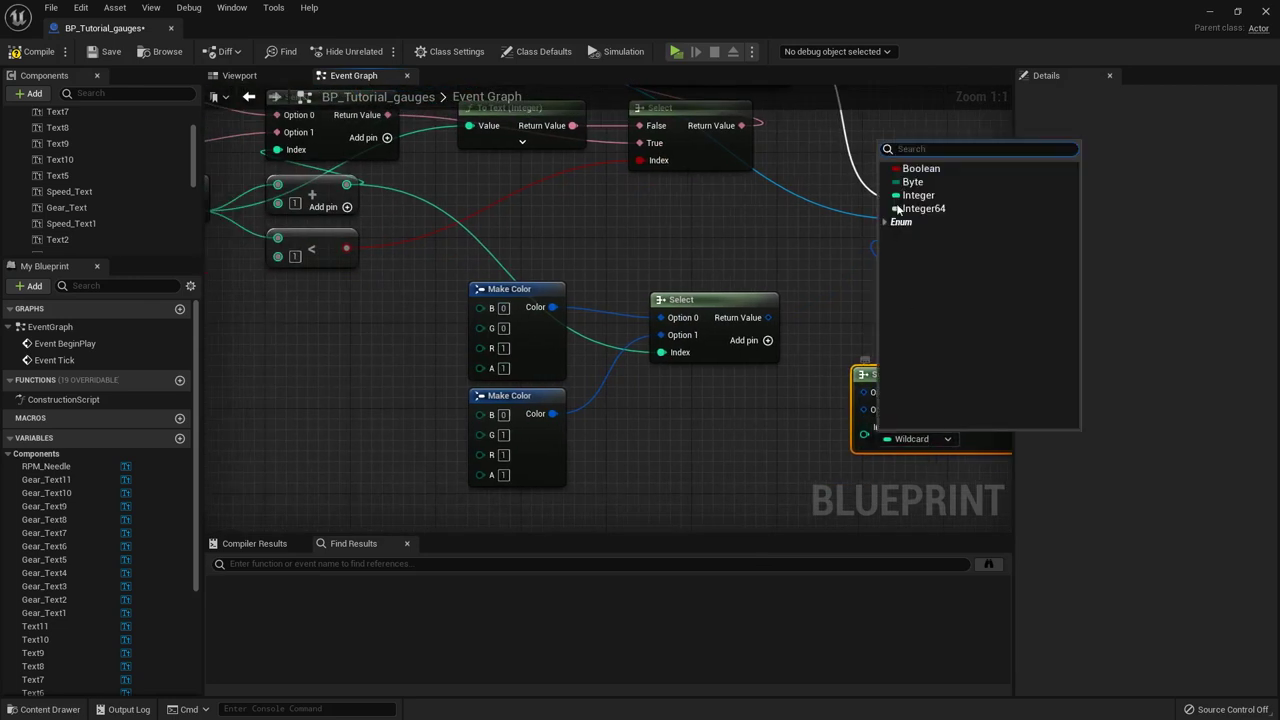
left_click(920, 170)
left_click_drag(343, 250, 864, 430)
Step: Connect the first color Select to the Boolean Select's True input, and add a Make Color with A 1 to False
right_click_drag(712, 268, 666, 317)
left_click_drag(634, 320, 660, 263)
type("make")
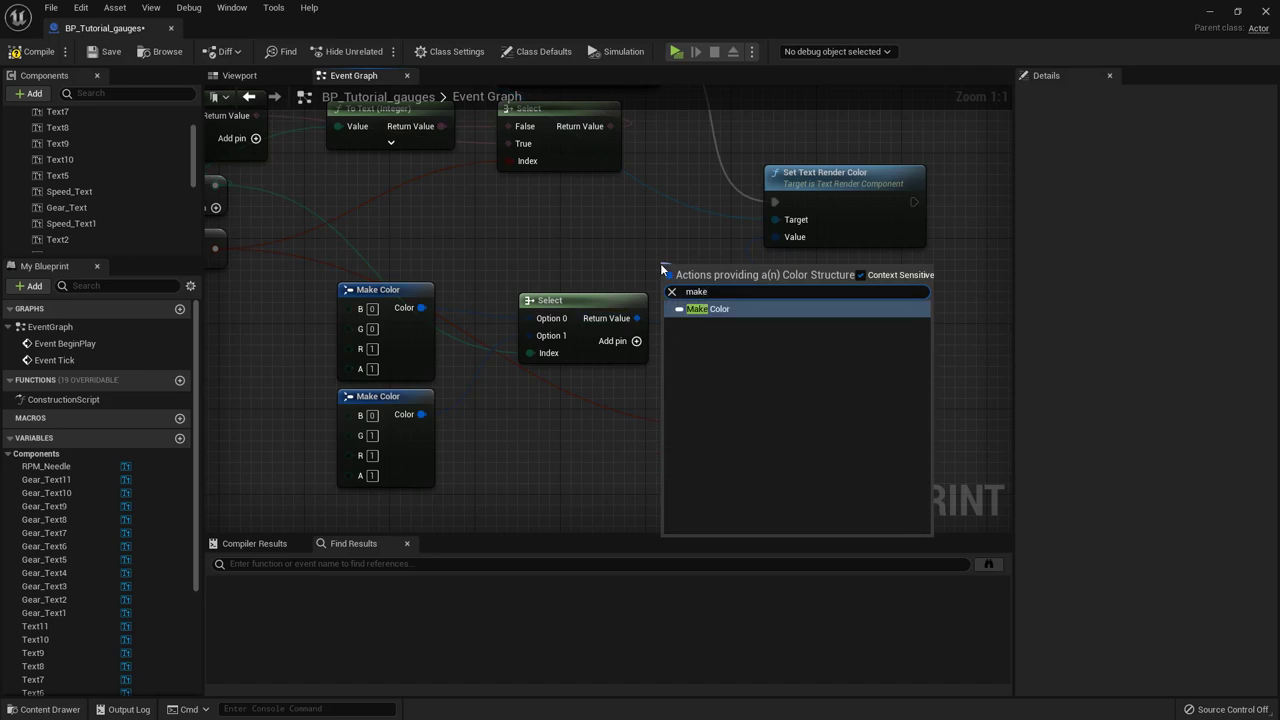
left_click(719, 309)
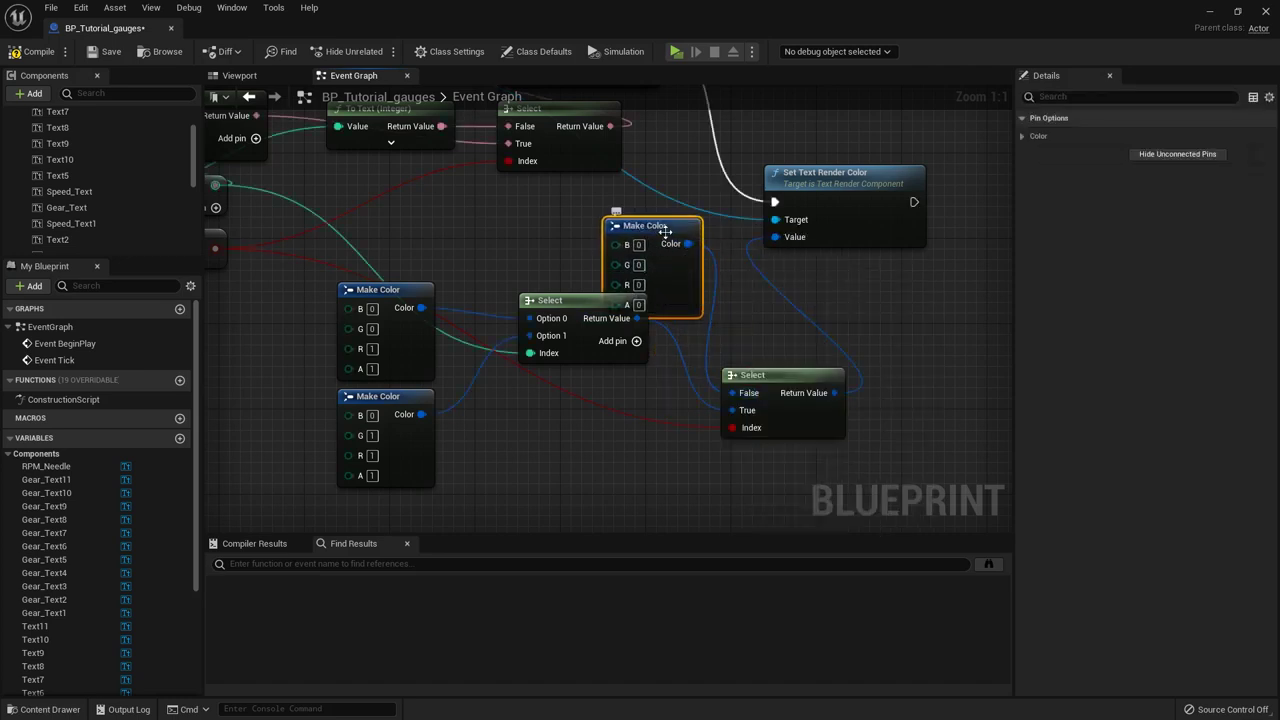
left_click_drag(664, 232, 675, 221)
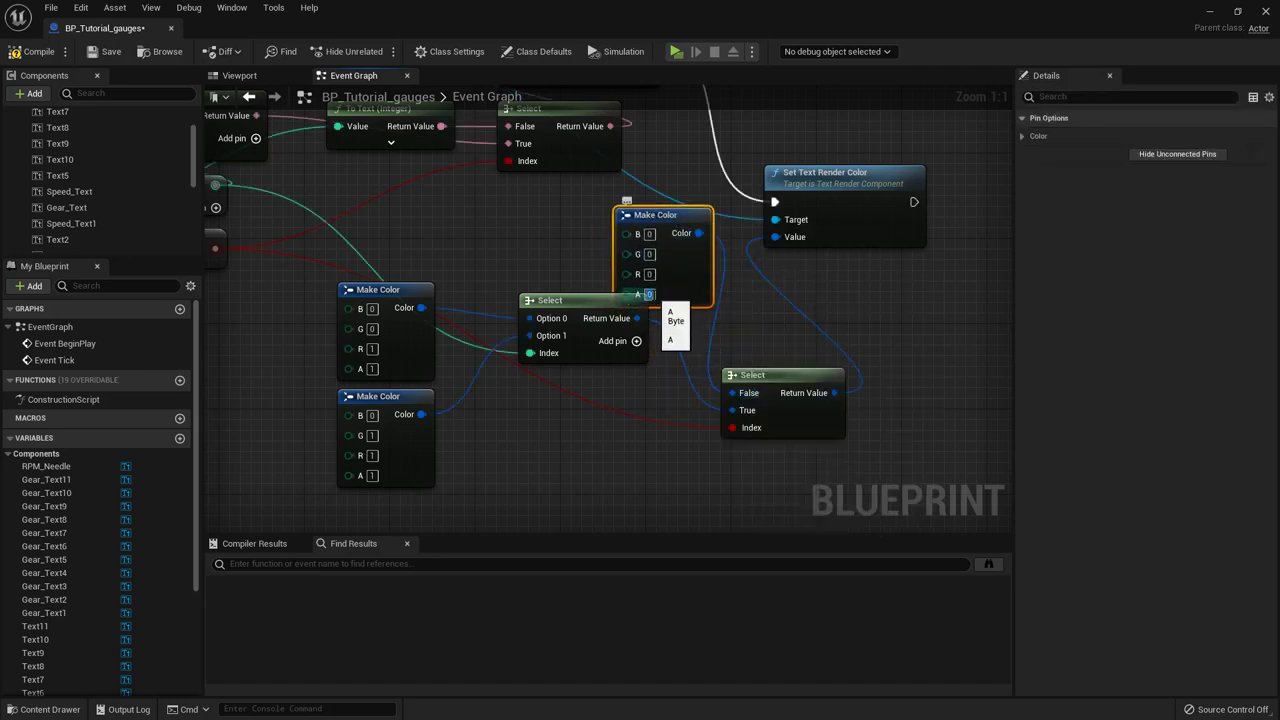
type("1")
Step: Return to Playground_Map and drive the Porsche in the game preview to check the gear text color
left_click(1208, 12)
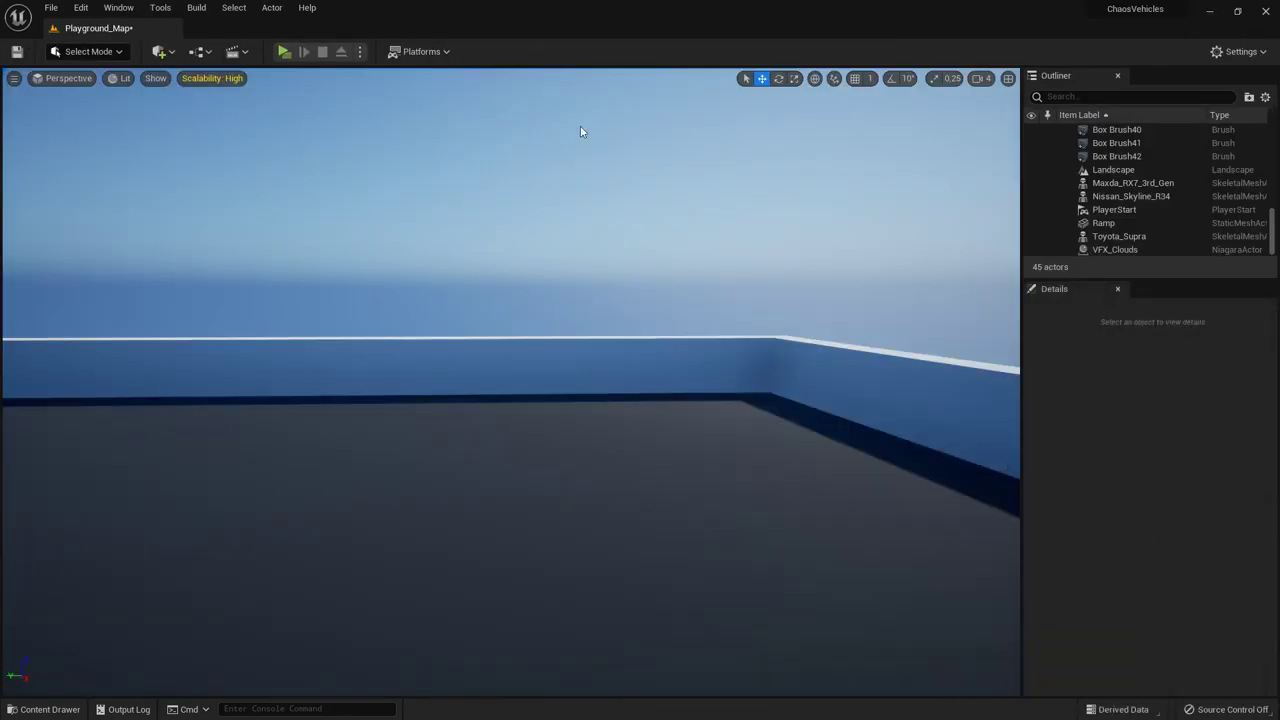
left_click(284, 51)
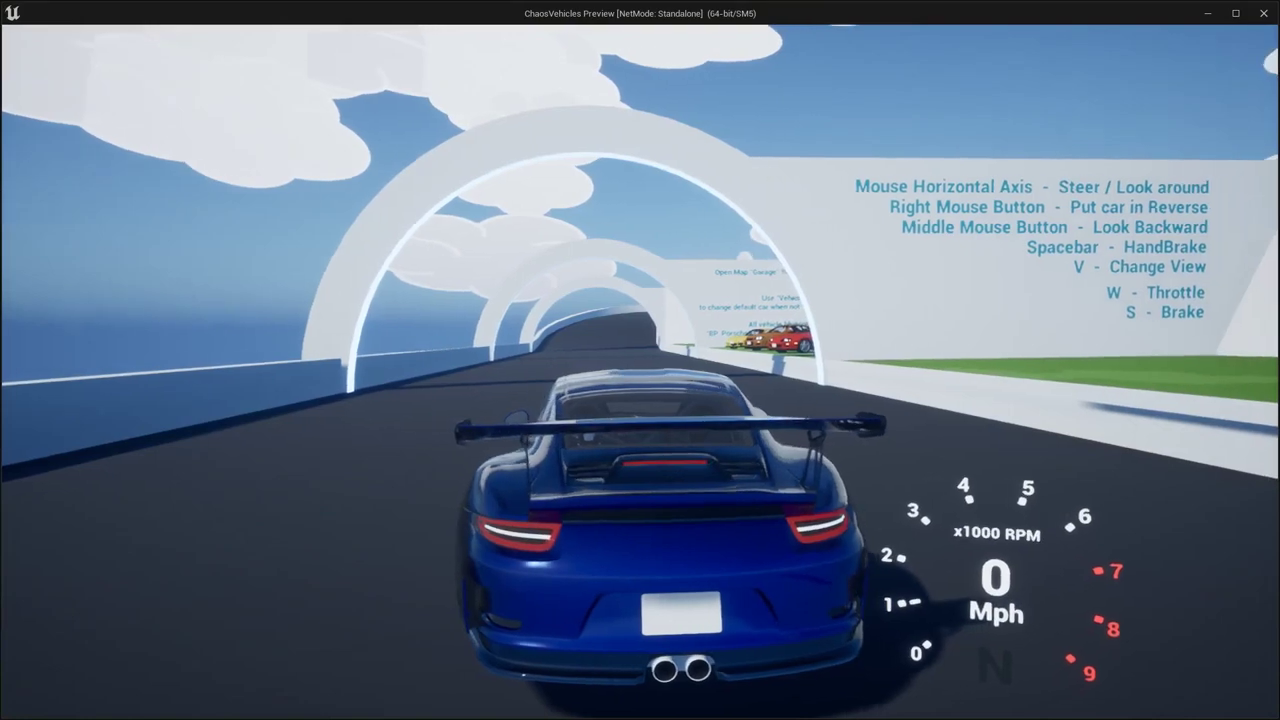
key("w")
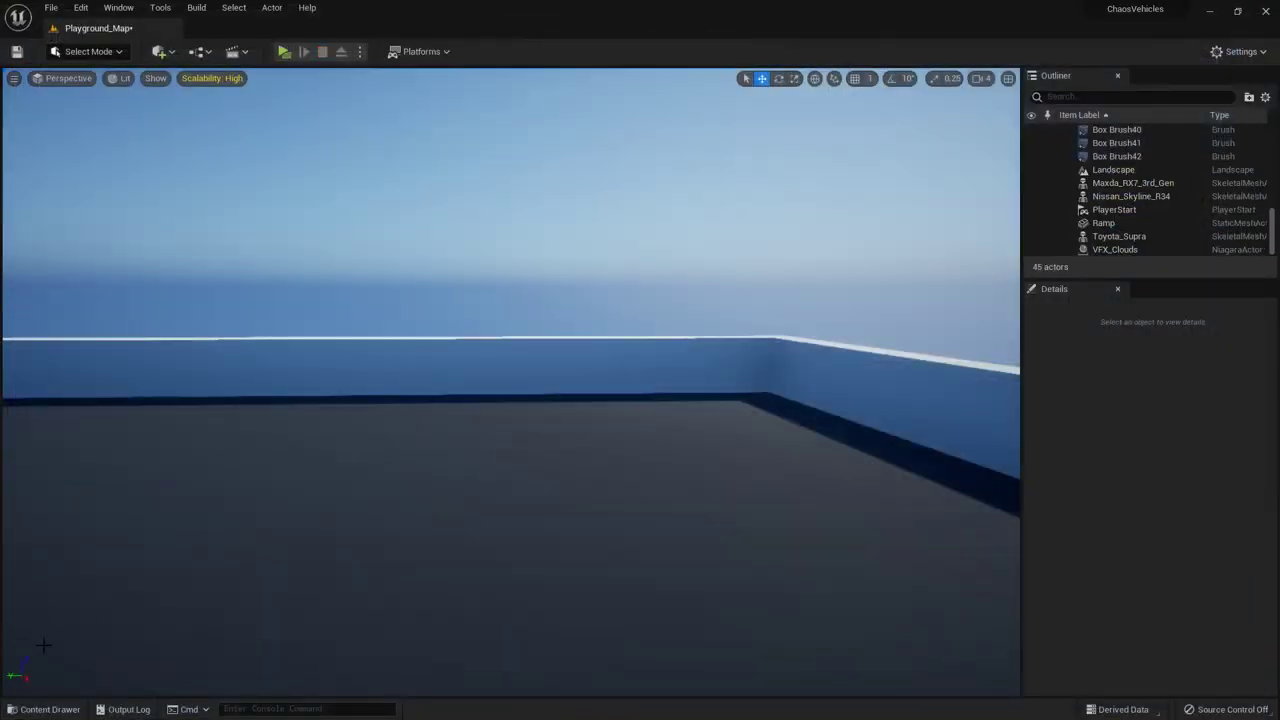
Step: Open BP_Porsche911_tutorial from the Tutorial folder and return to the BP_Tutorial_gauges event graph at the color nodes
left_click(25, 710)
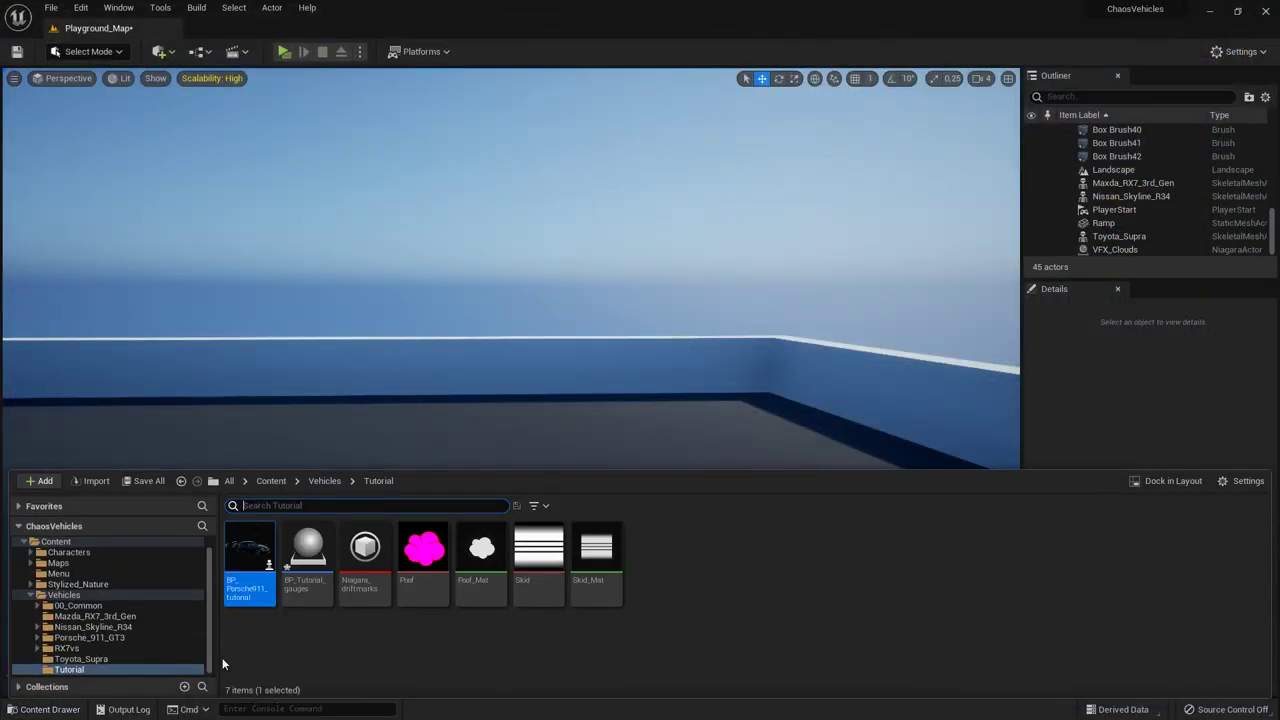
double_click(248, 562)
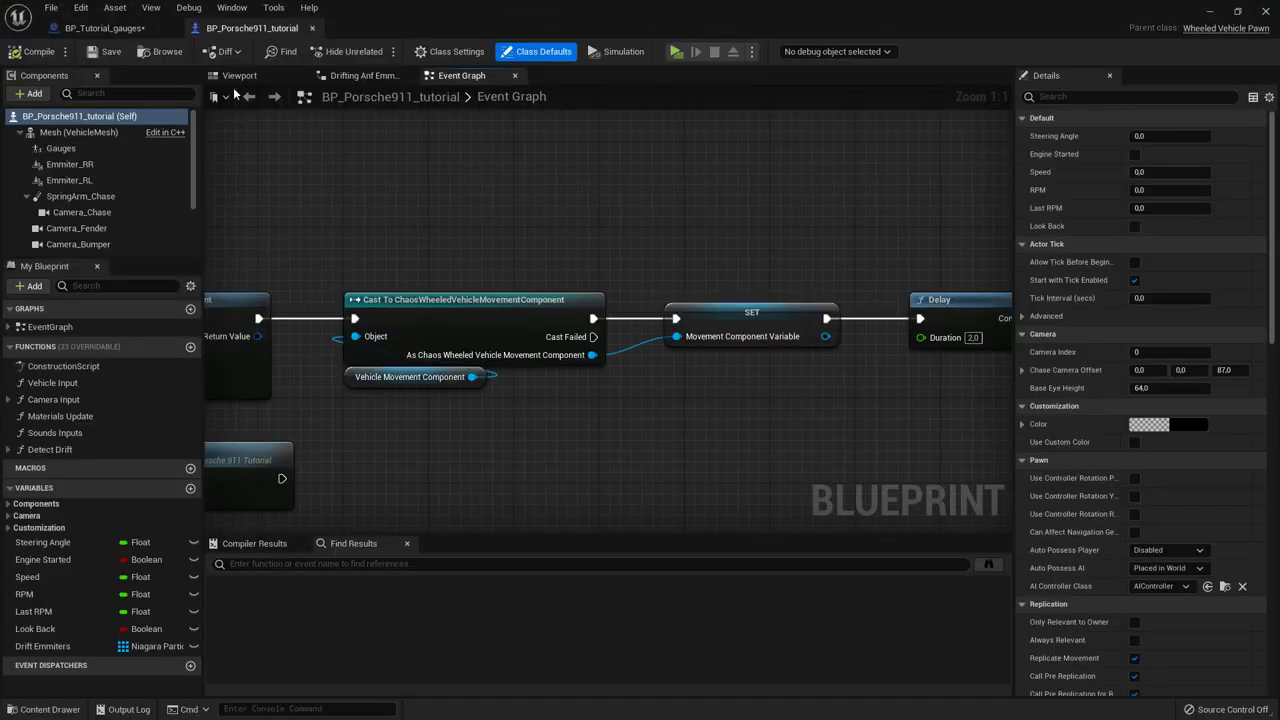
left_click(110, 28)
scroll(806, 322, "down", 1)
mouse_move(834, 344)
right_mouse_down()
mouse_move(859, 375)
mouse_move(820, 326)
right_mouse_up()
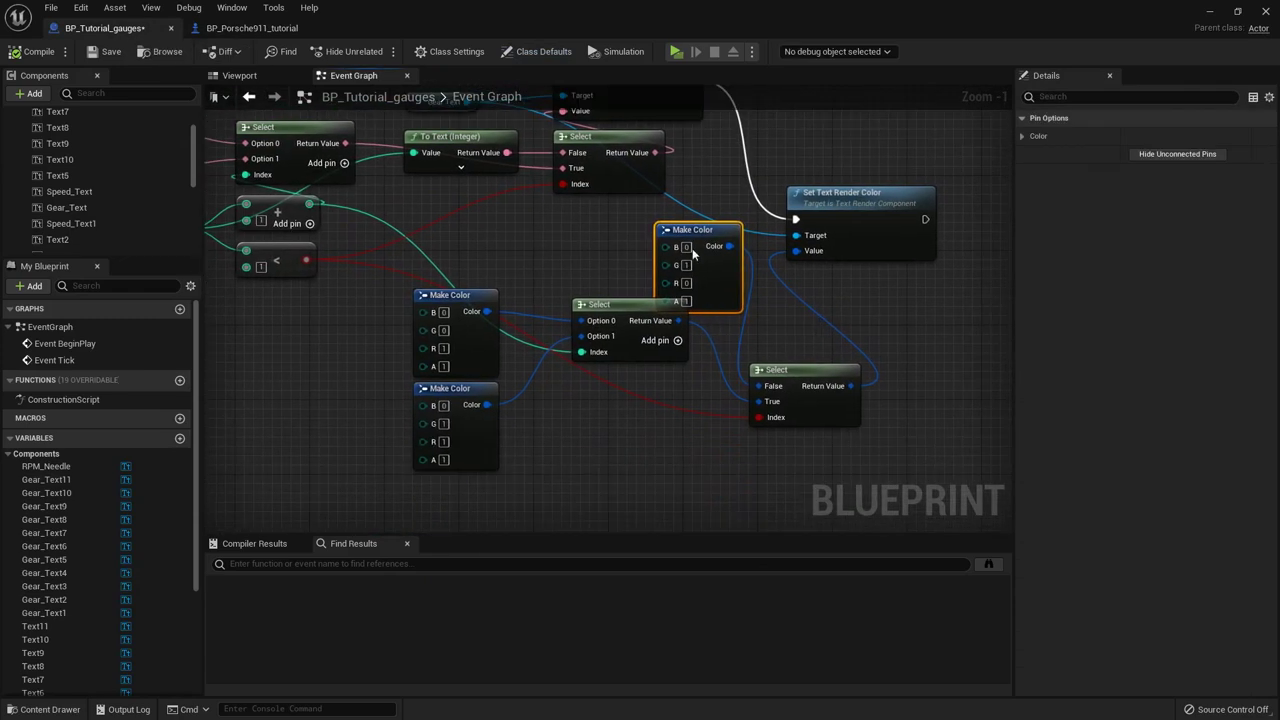
Step: Place the False-input Make Color above the first color Select, and shift all three Make Color nodes and that Select down beside the Boolean Select
left_click_drag(693, 254, 611, 236)
left_click(712, 326)
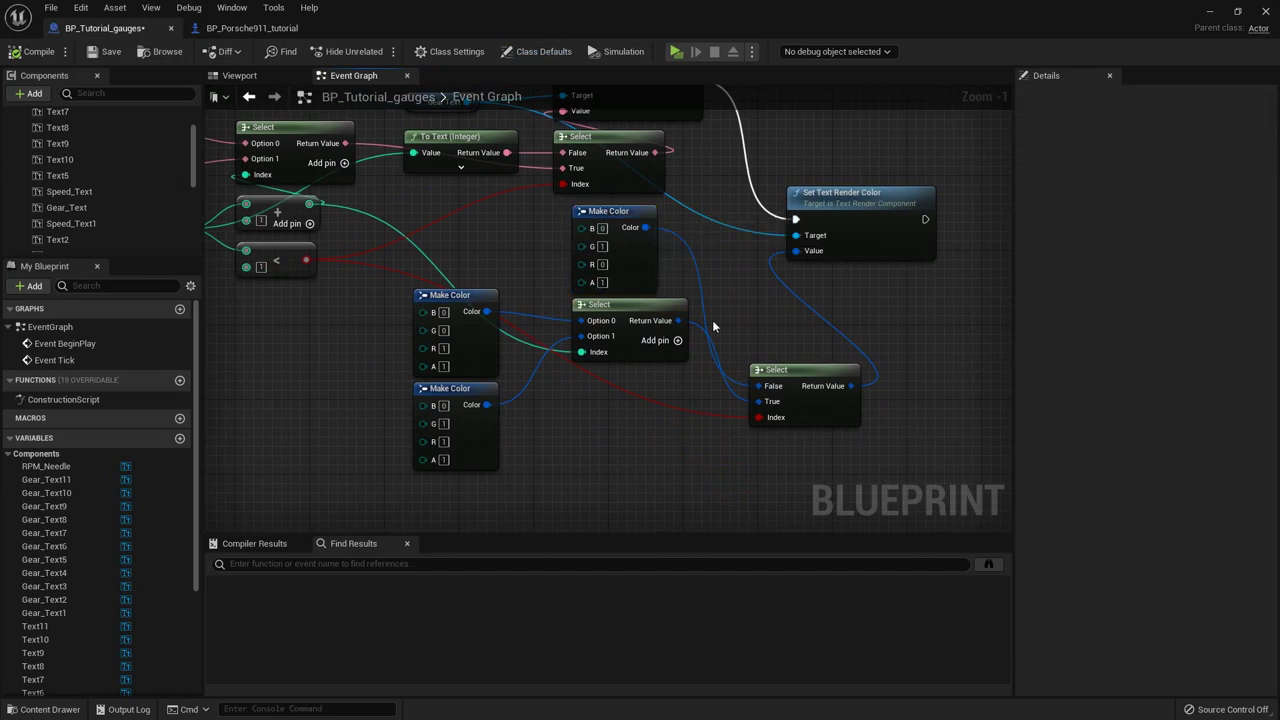
left_click_drag(648, 486, 424, 257)
key("Down")
key("Down")
key("Down")
key("Down")
key("Down")
key("Down")
key("Down")
key("Down")
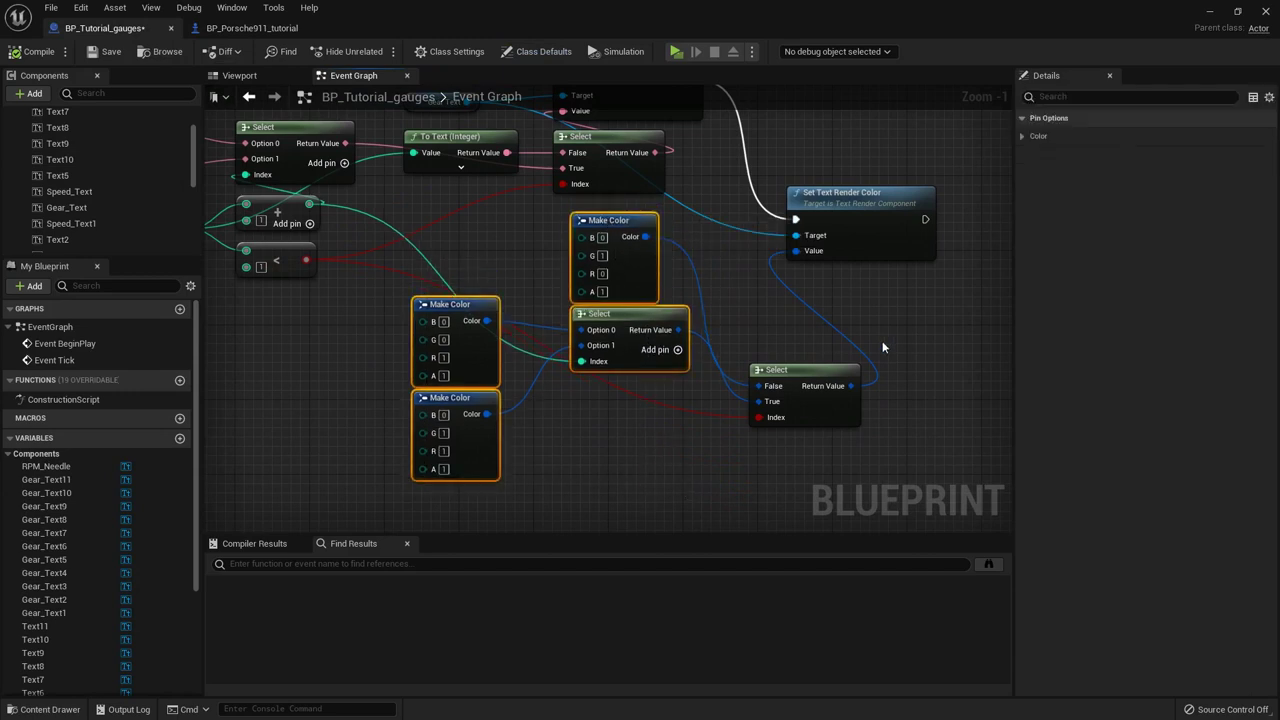
left_click(731, 307)
right_click_drag(746, 432, 826, 340)
scroll(886, 375, "up", 1)
left_click(874, 265)
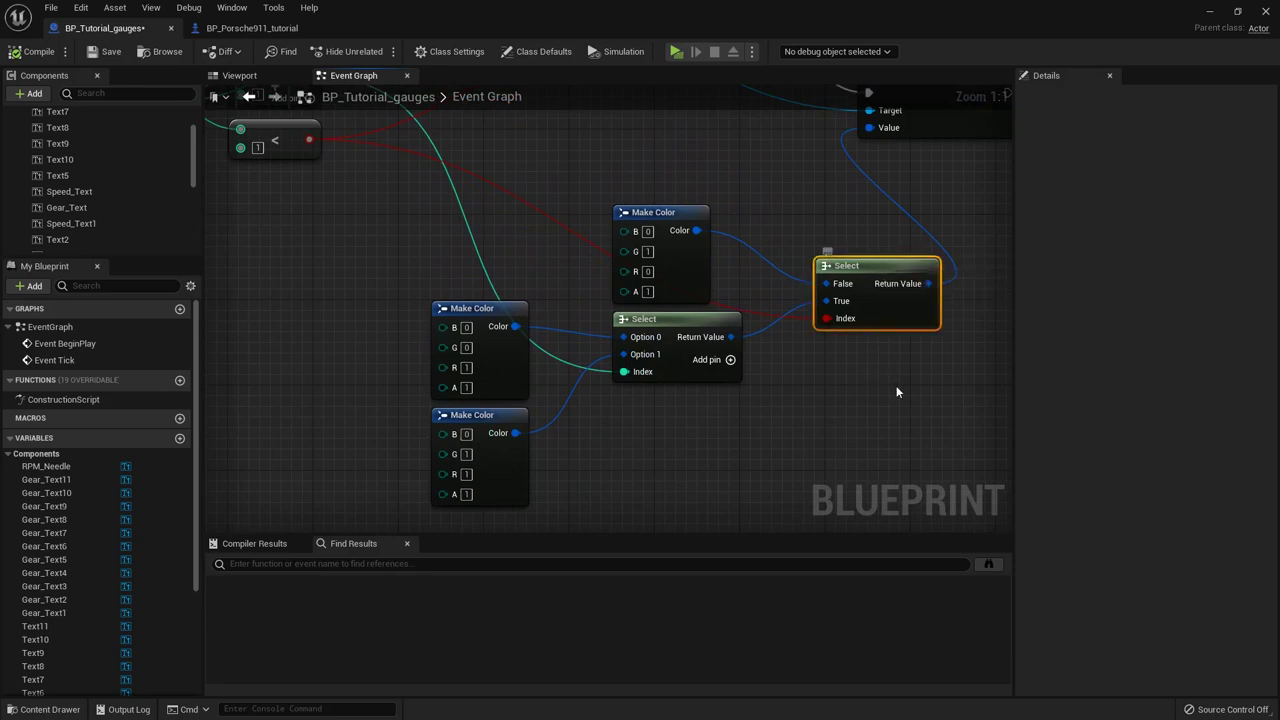
scroll(894, 386, "down", 1)
left_click(845, 407)
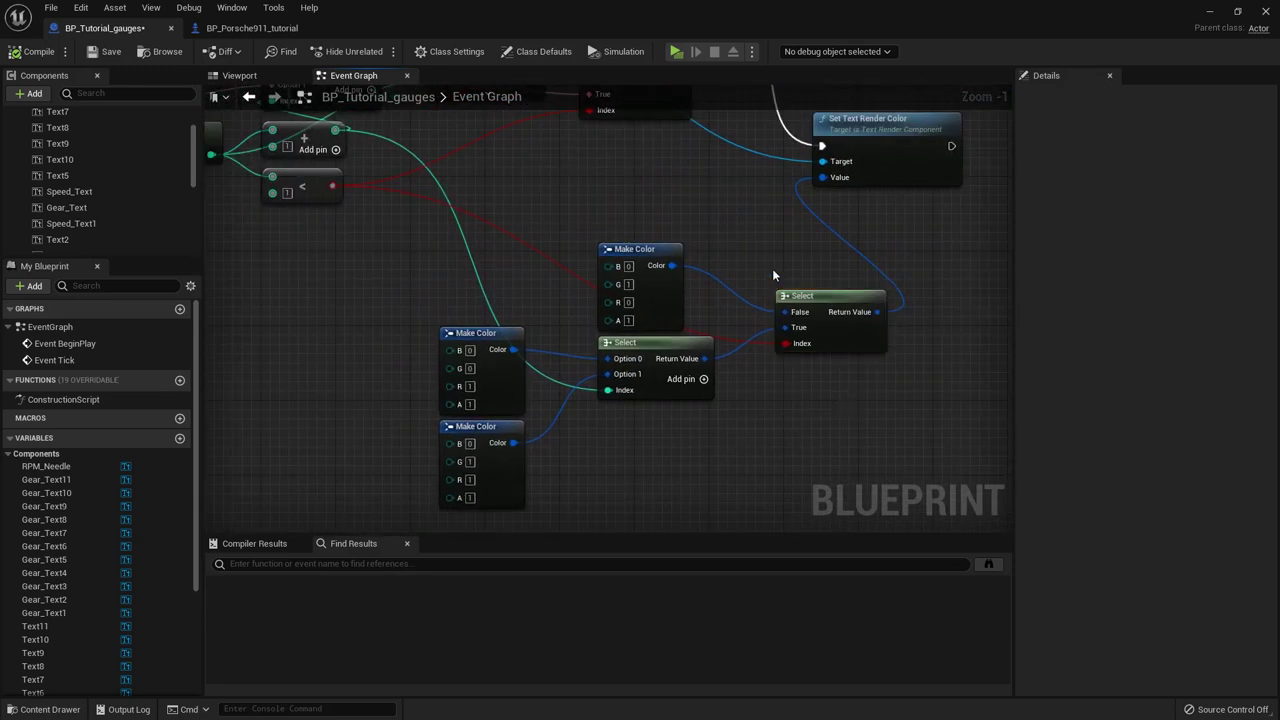
Step: Examine the Text2 component's Text Render Color and its RGBA values in the color picker, leaving the color as it is
right_click_drag(777, 286, 732, 306)
right_click_drag(692, 228, 717, 306)
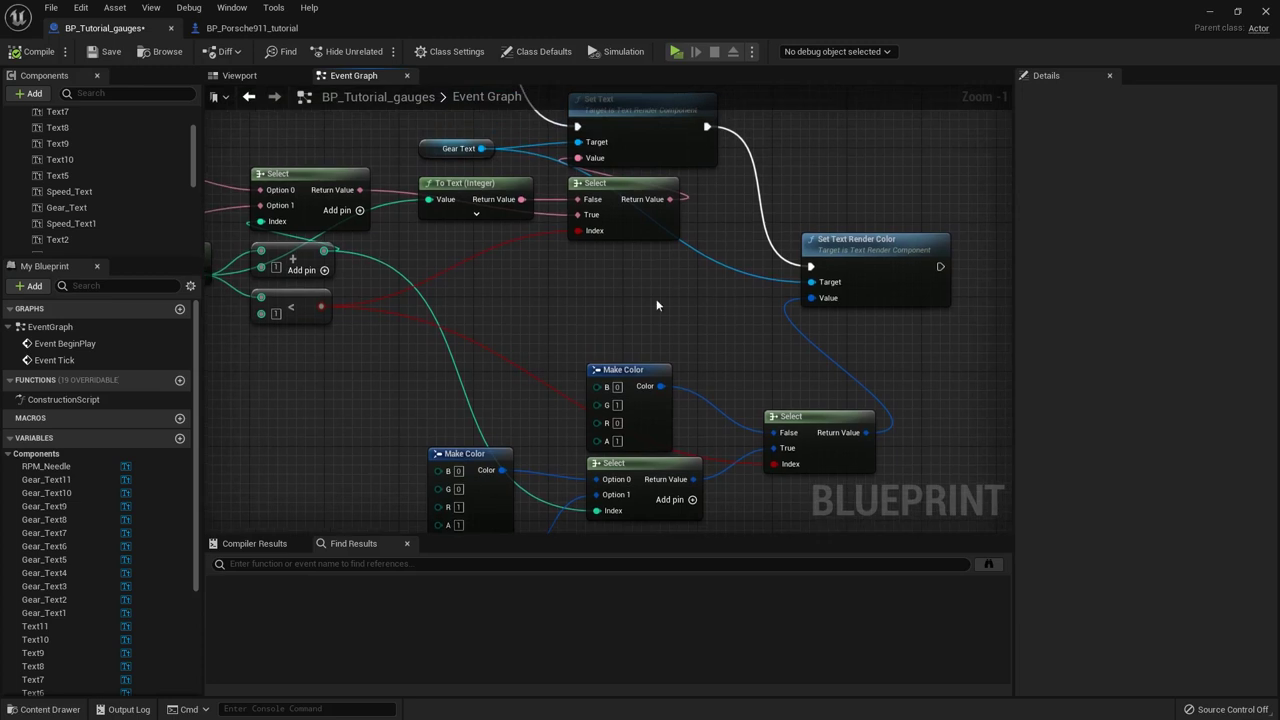
left_click(82, 239)
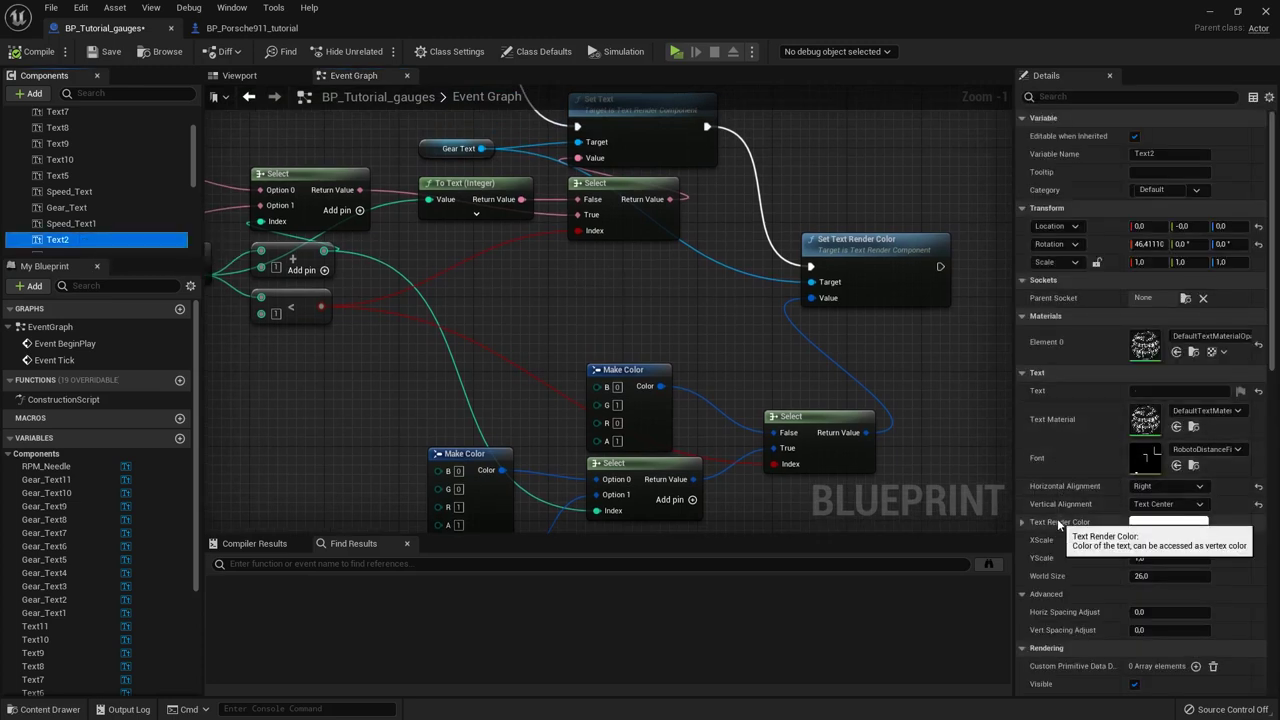
right_click_drag(673, 432, 676, 331)
scroll(676, 331, "up", 1)
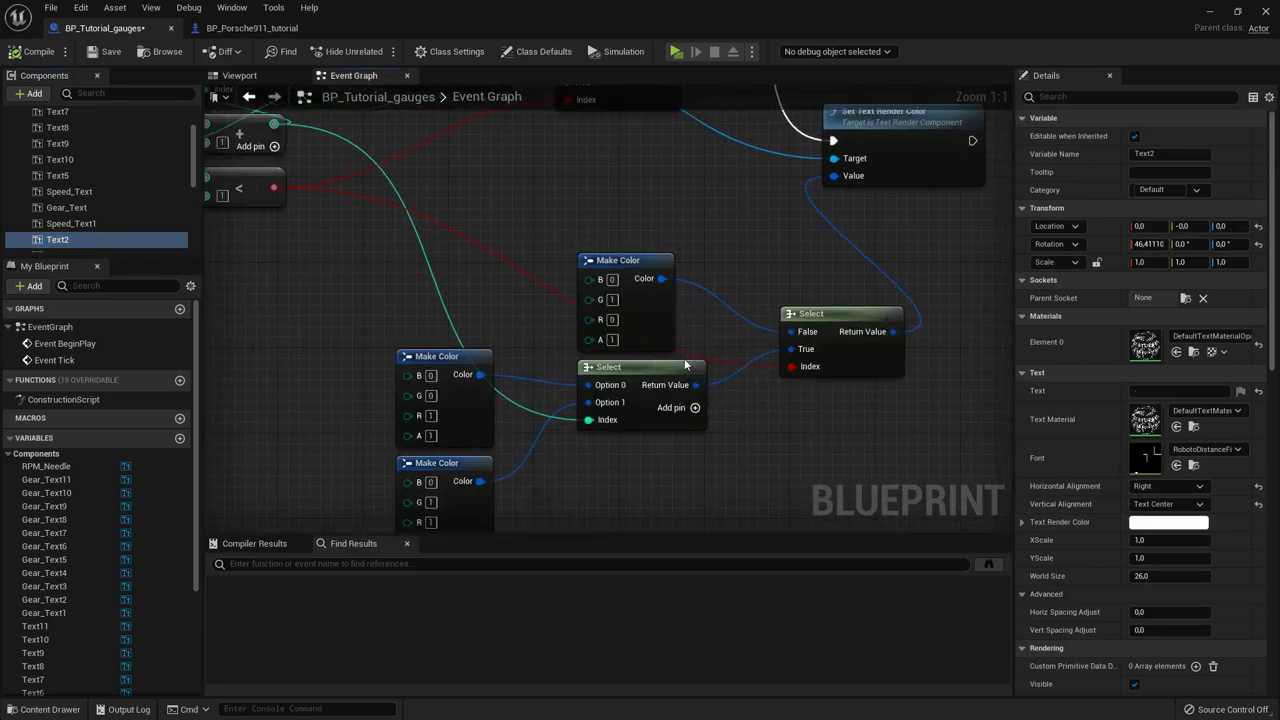
left_click(1182, 523)
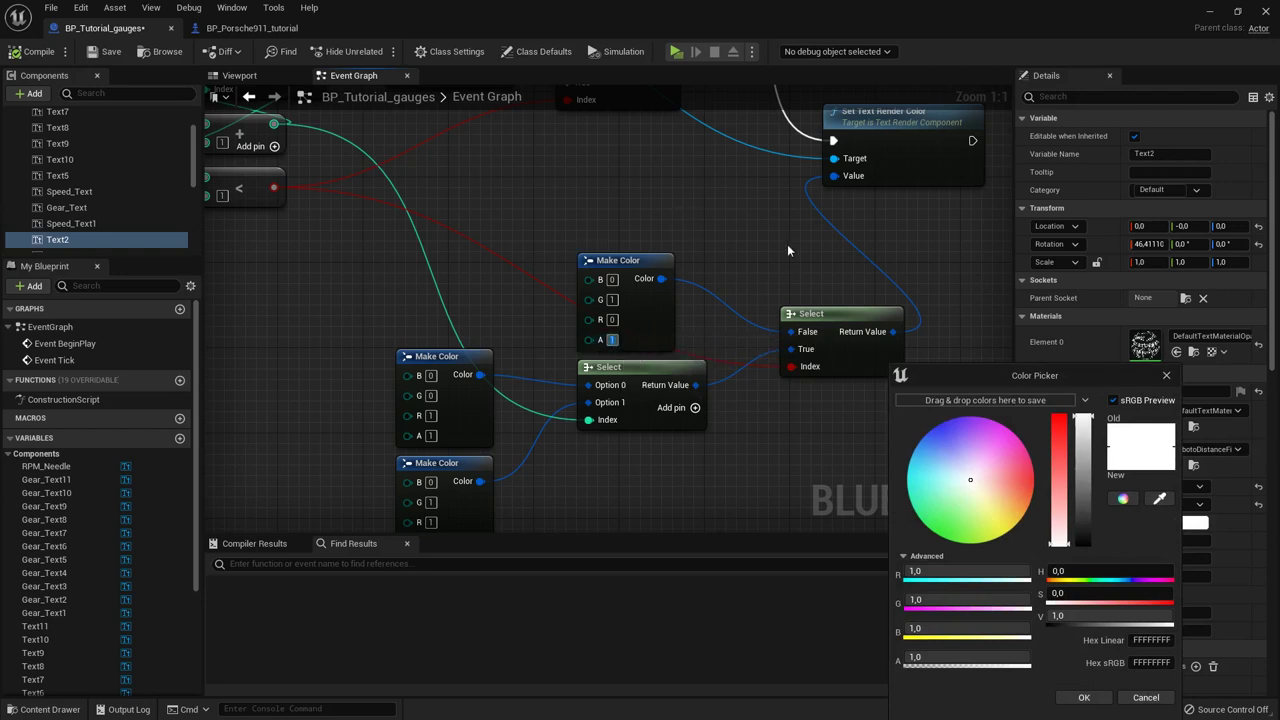
left_click(1143, 699)
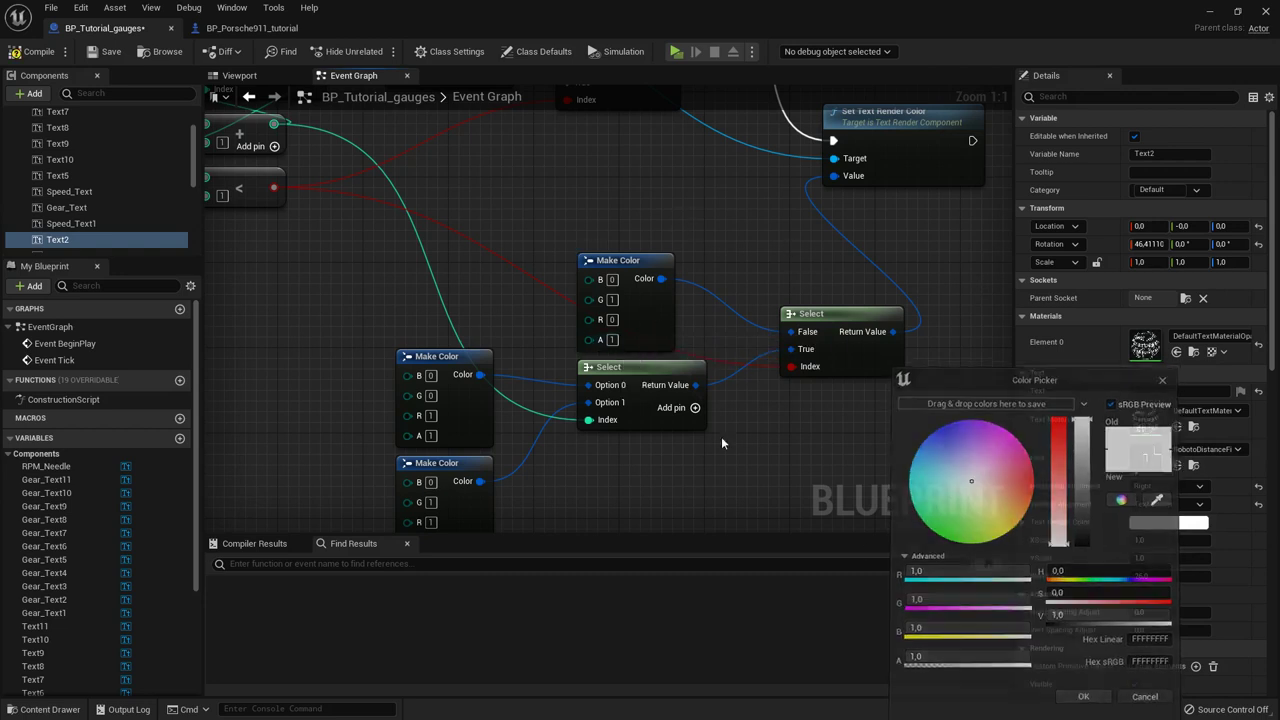
Step: Set R and A to 255 on the Make Color node feeding Option 0 of the first color Select
right_click_drag(682, 219, 774, 240)
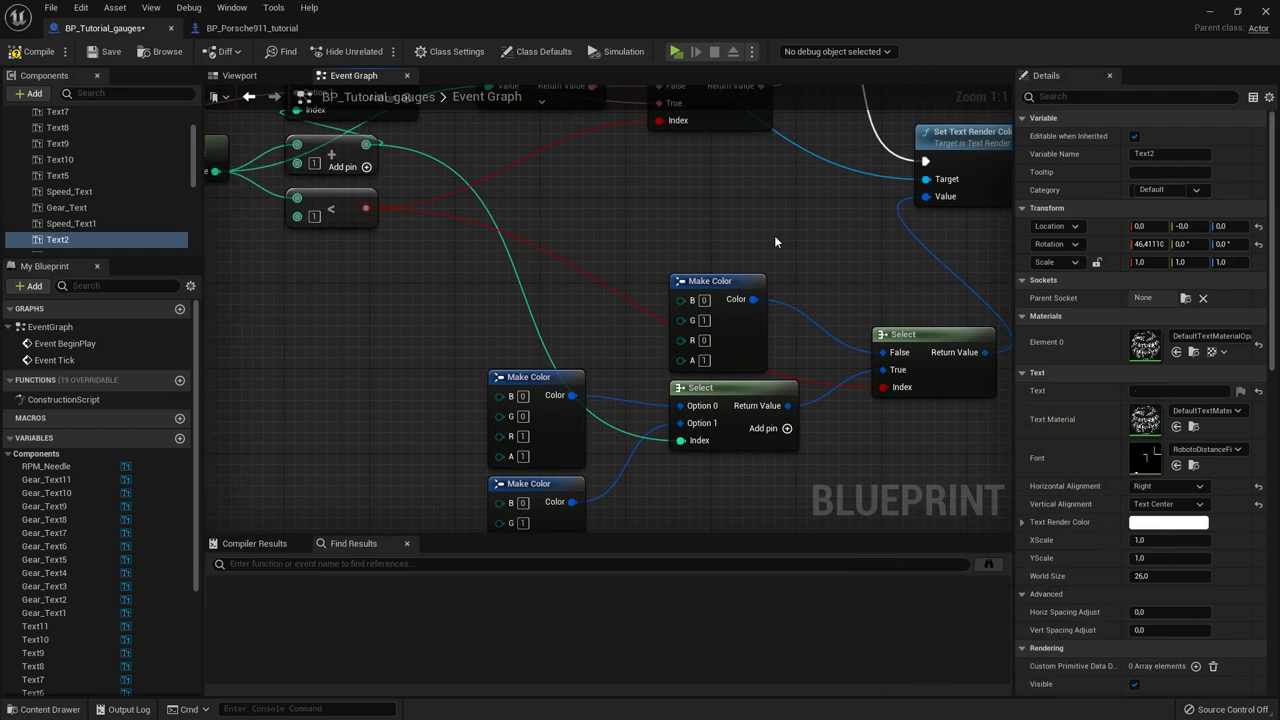
right_click_drag(827, 455, 857, 398)
scroll(820, 386, "down", 1)
scroll(613, 385, "up", 1)
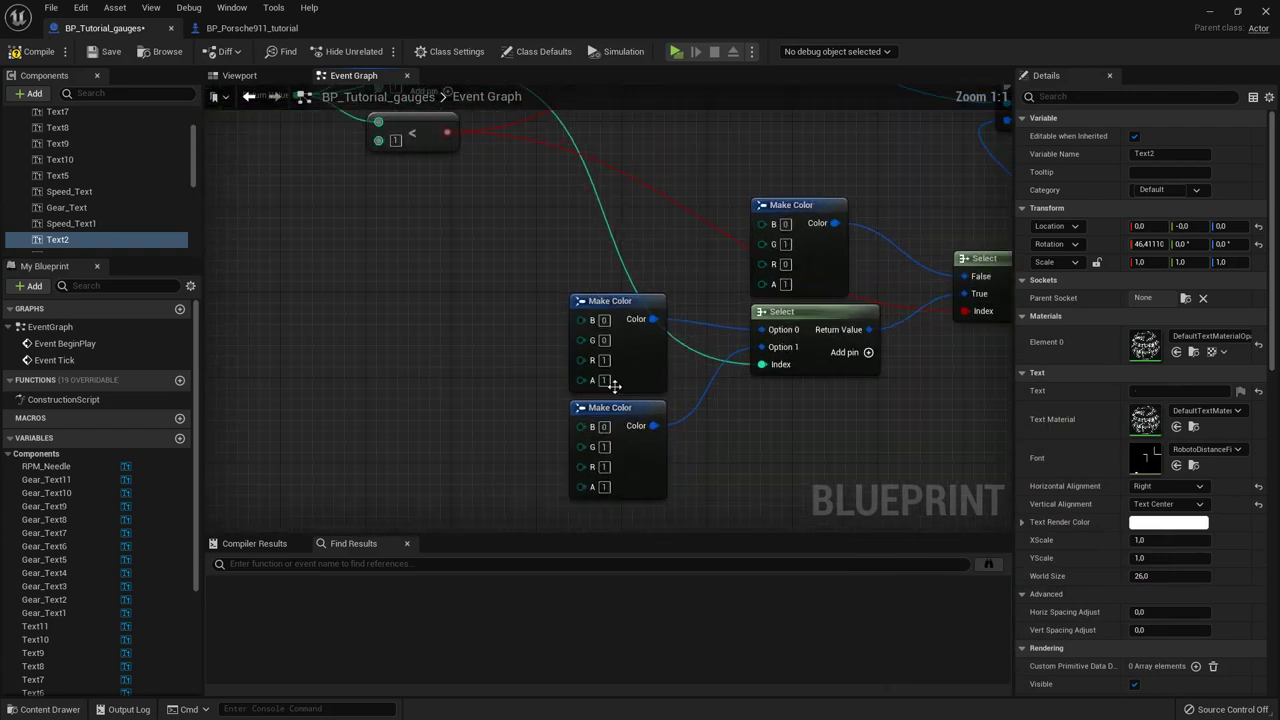
type("255")
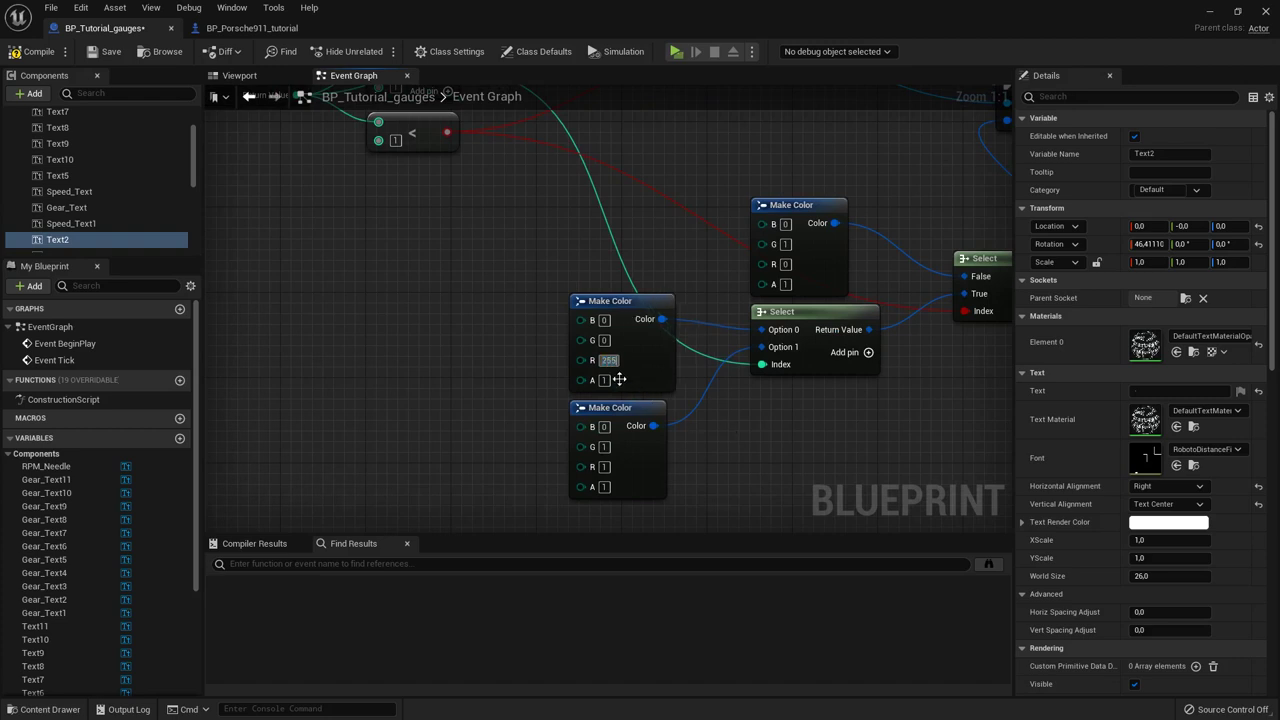
type("2552")
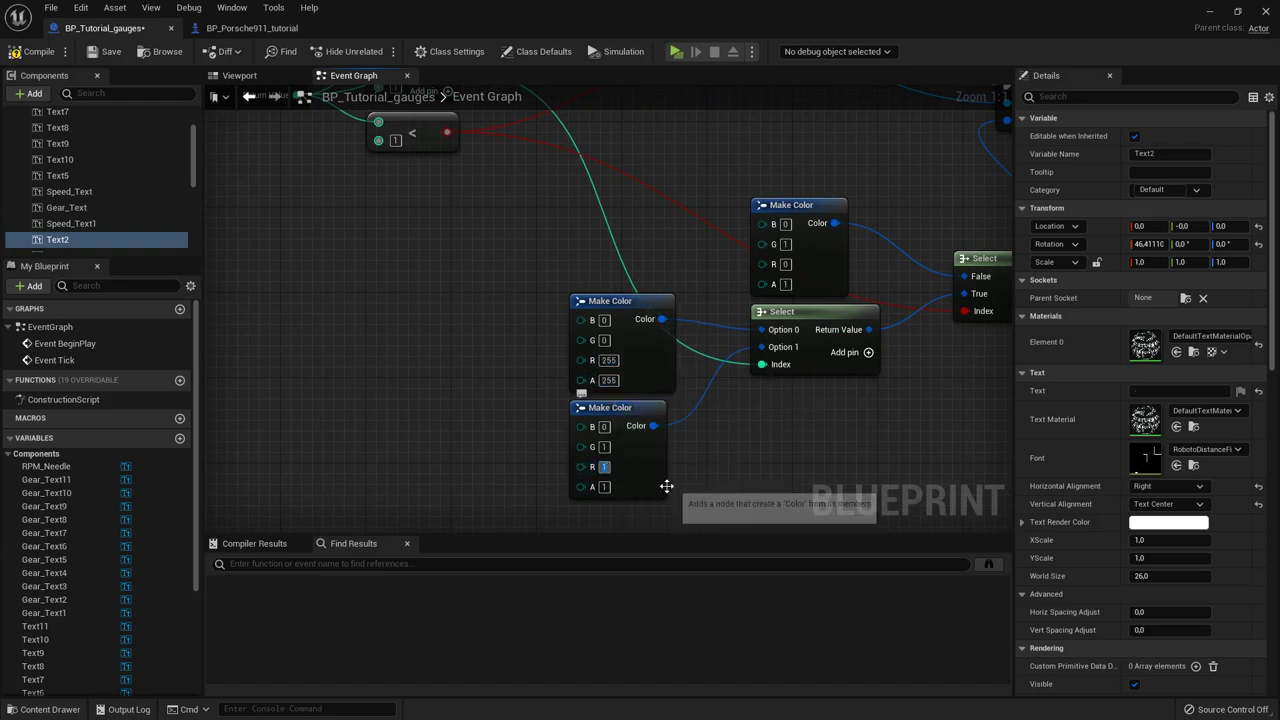
Step: Set R to 0 and G and A to 255 on the Option 1 Make Color, set G to 255 on the False-input Make Color, and open its A value
type("55")
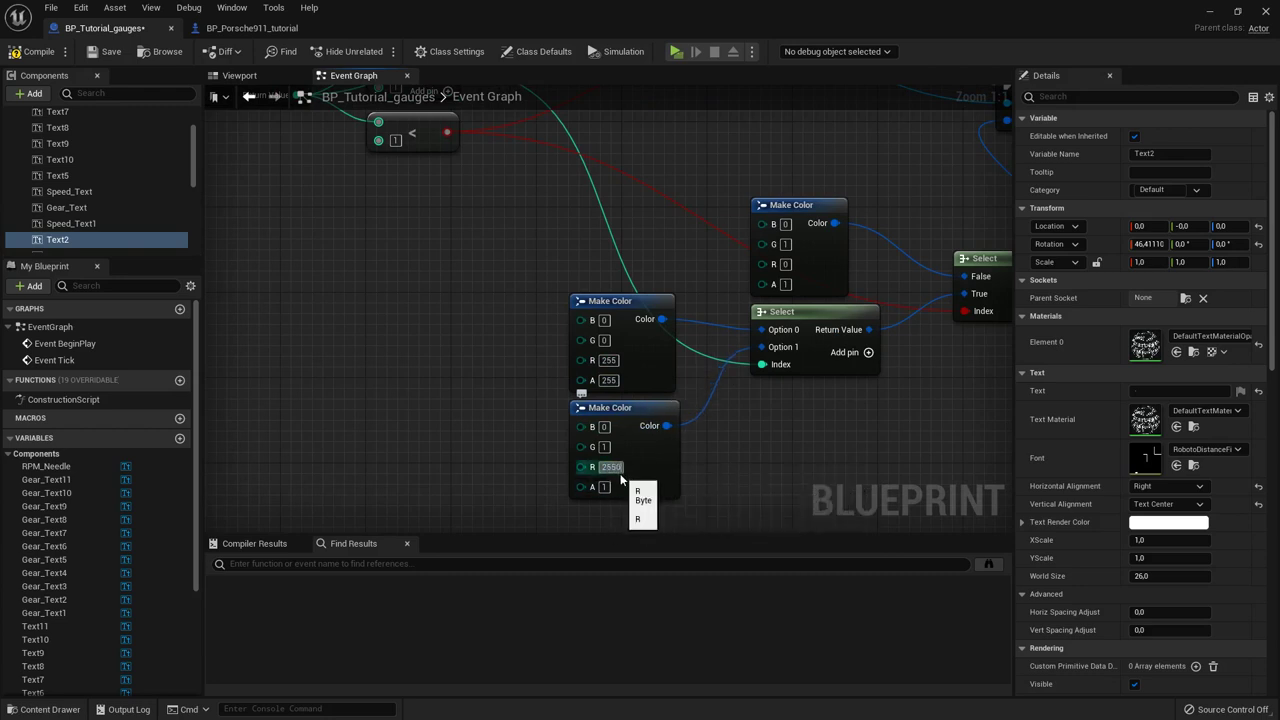
key("Return")
type("0")
left_click(604, 447)
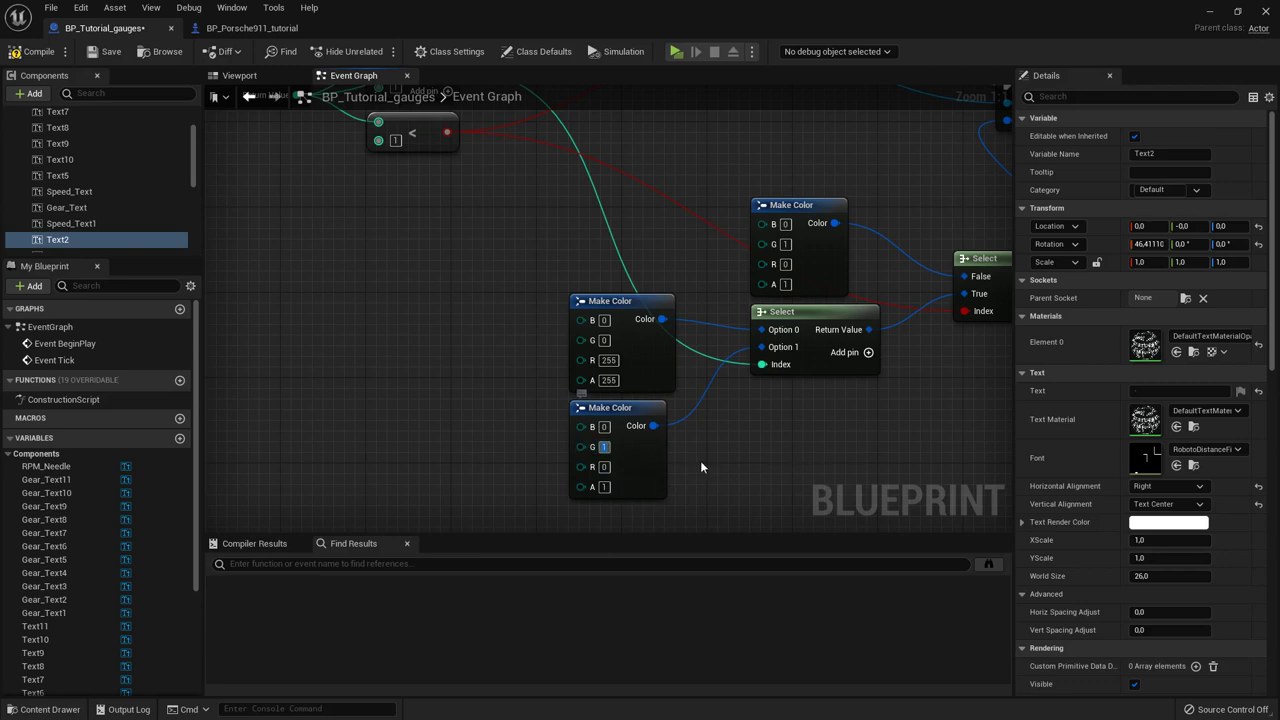
type("255")
left_click(604, 487)
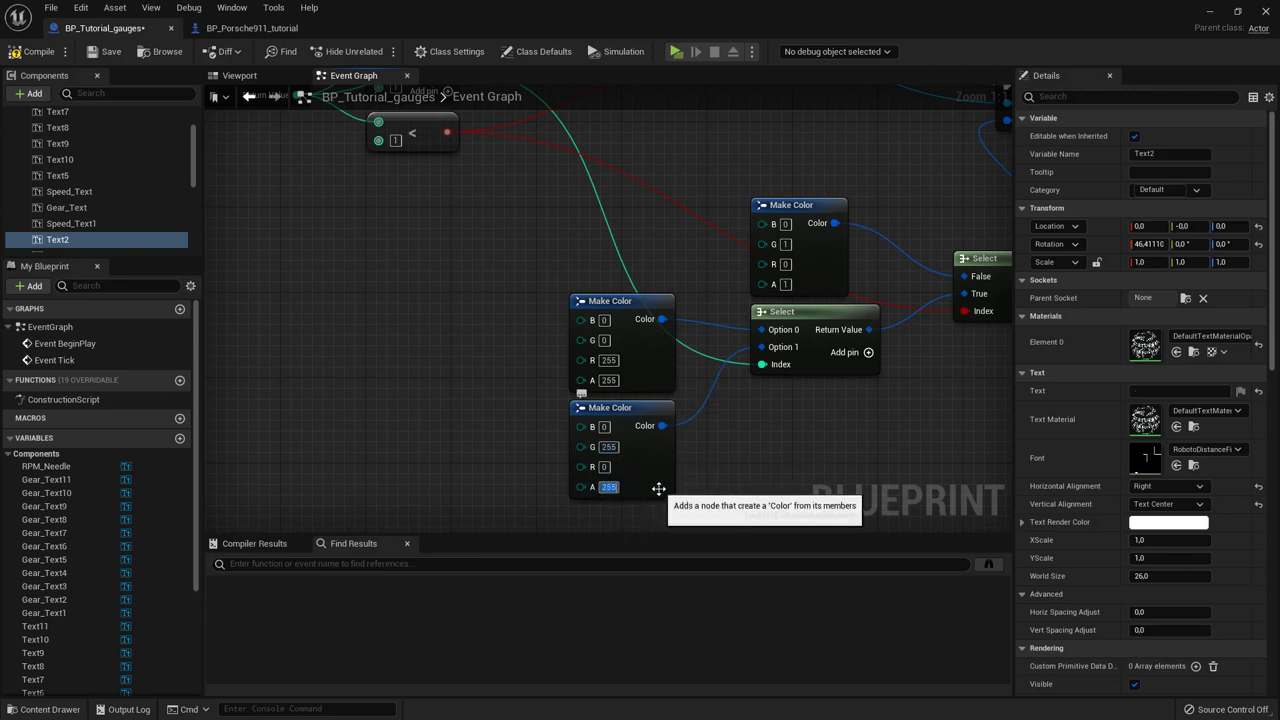
right_click_drag(882, 446, 771, 451)
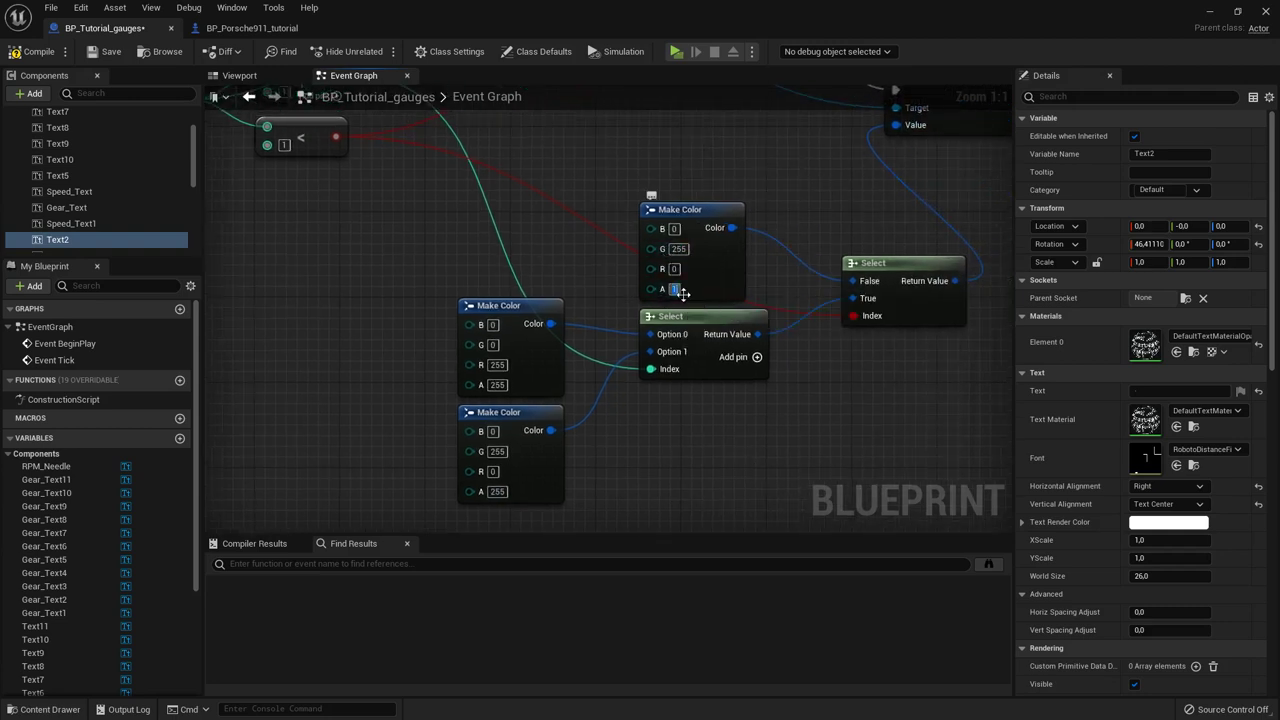
left_click_drag(665, 291, 675, 289)
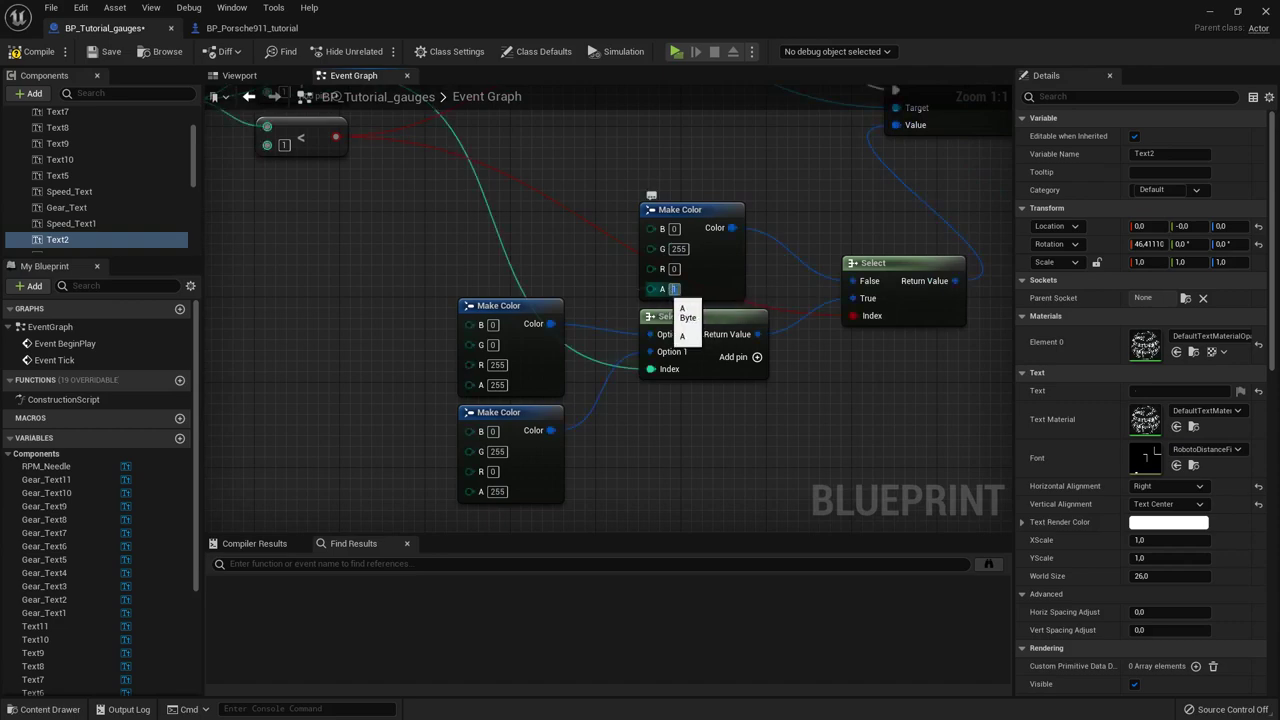
Step: Leave the Blueprint editor and drive the Porsche forward and in reverse in a standalone preview to check each gear's text color
left_click(1207, 14)
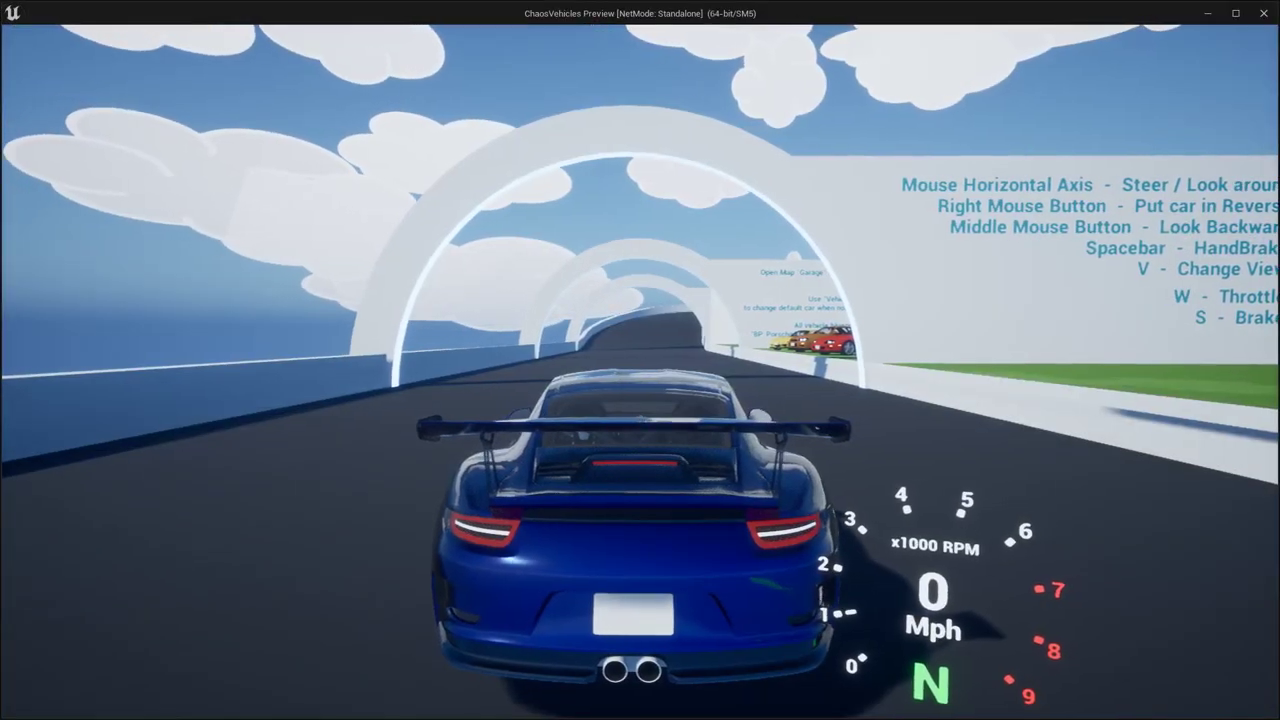
key("w")
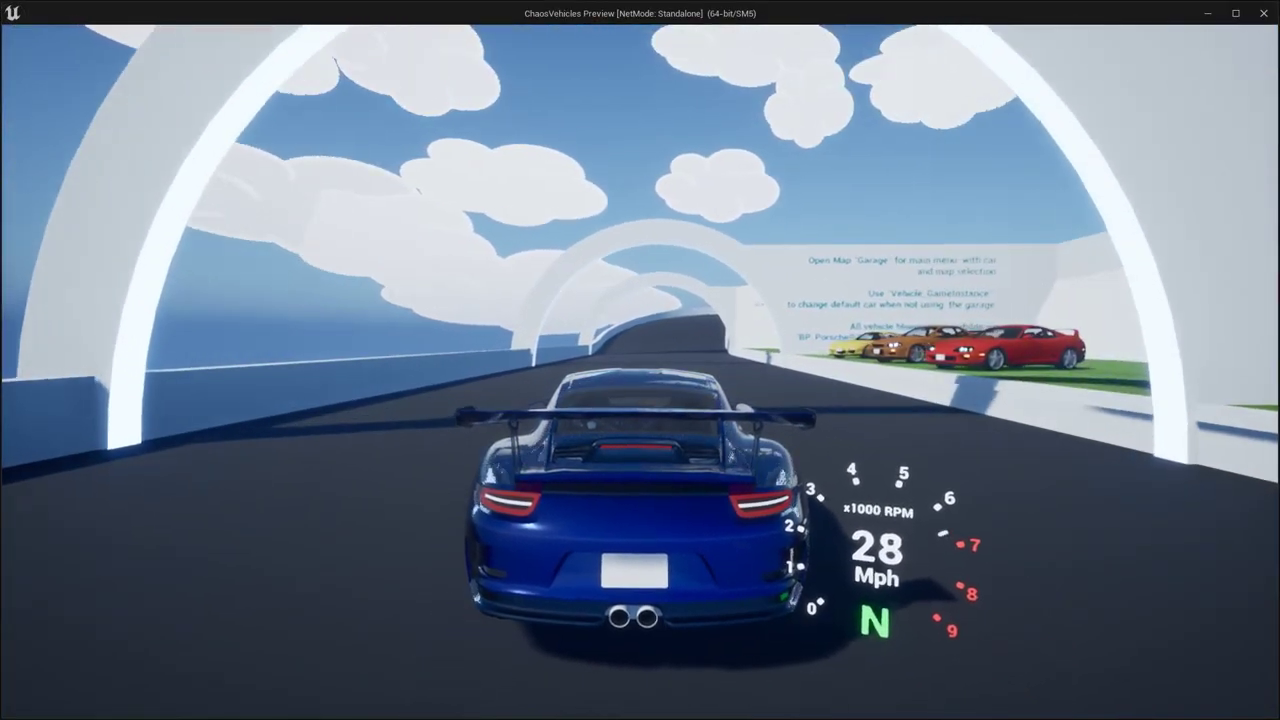
key("s")
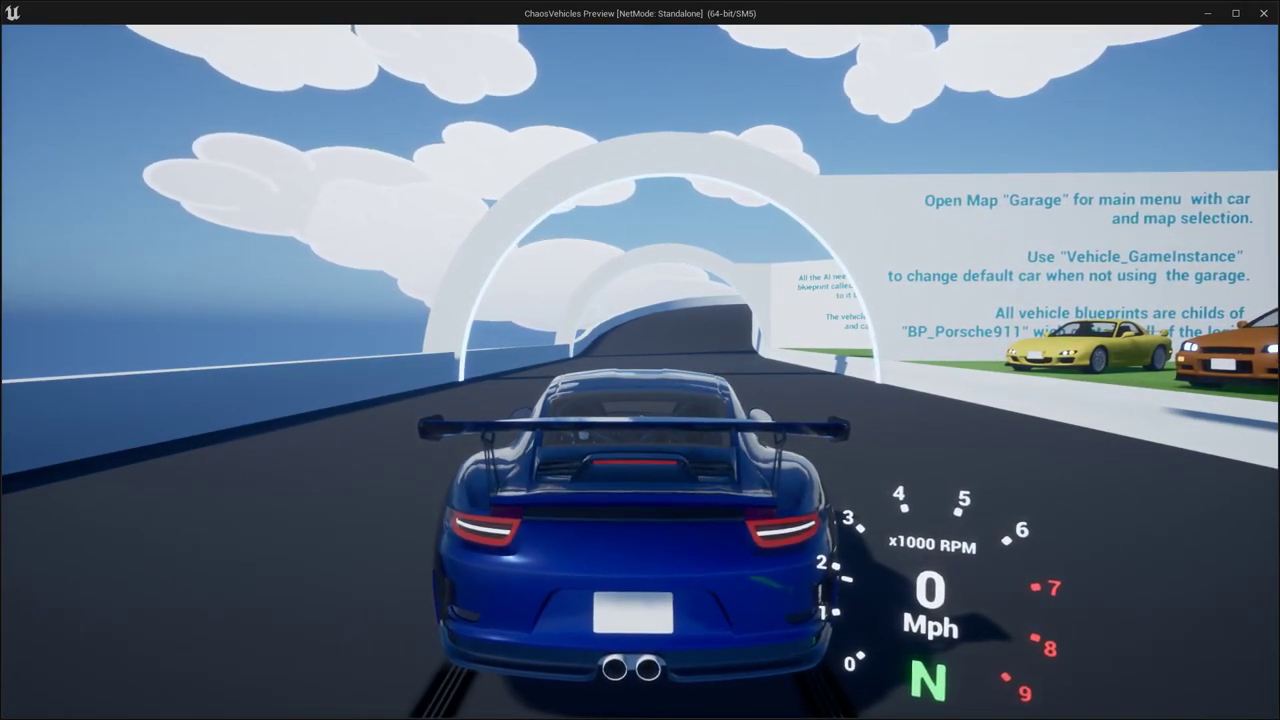
key("w")
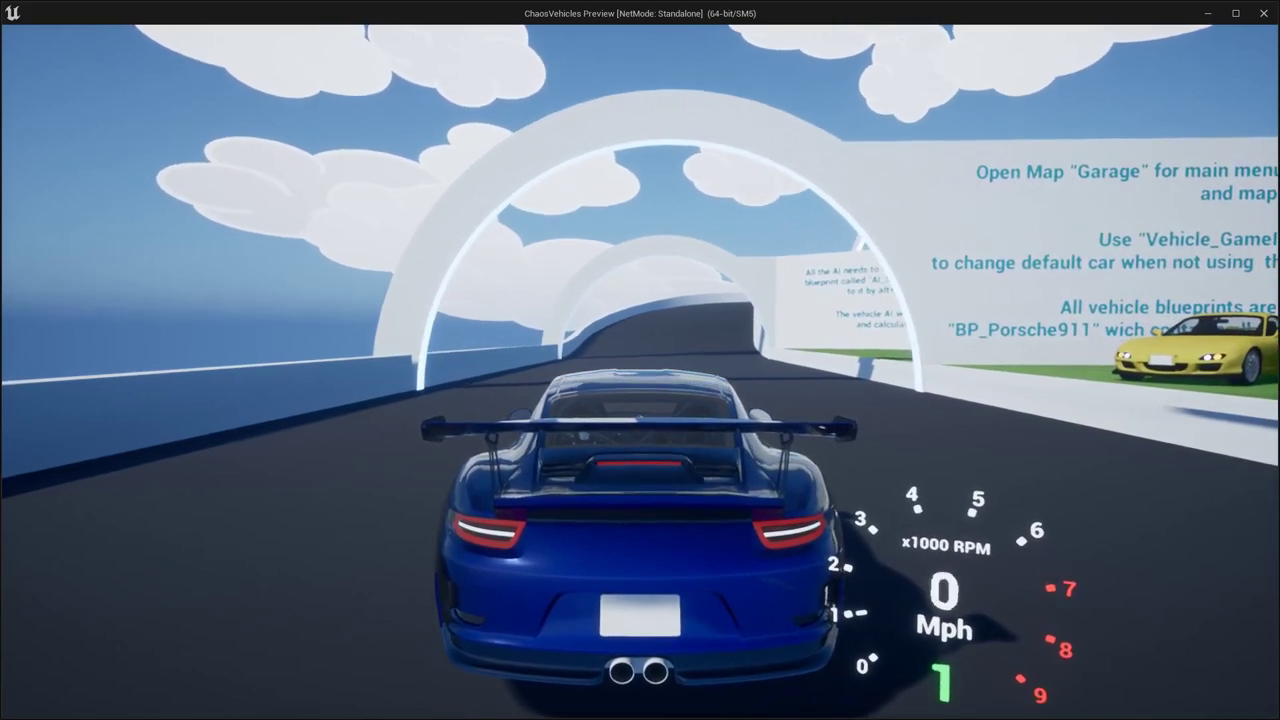
key("s")
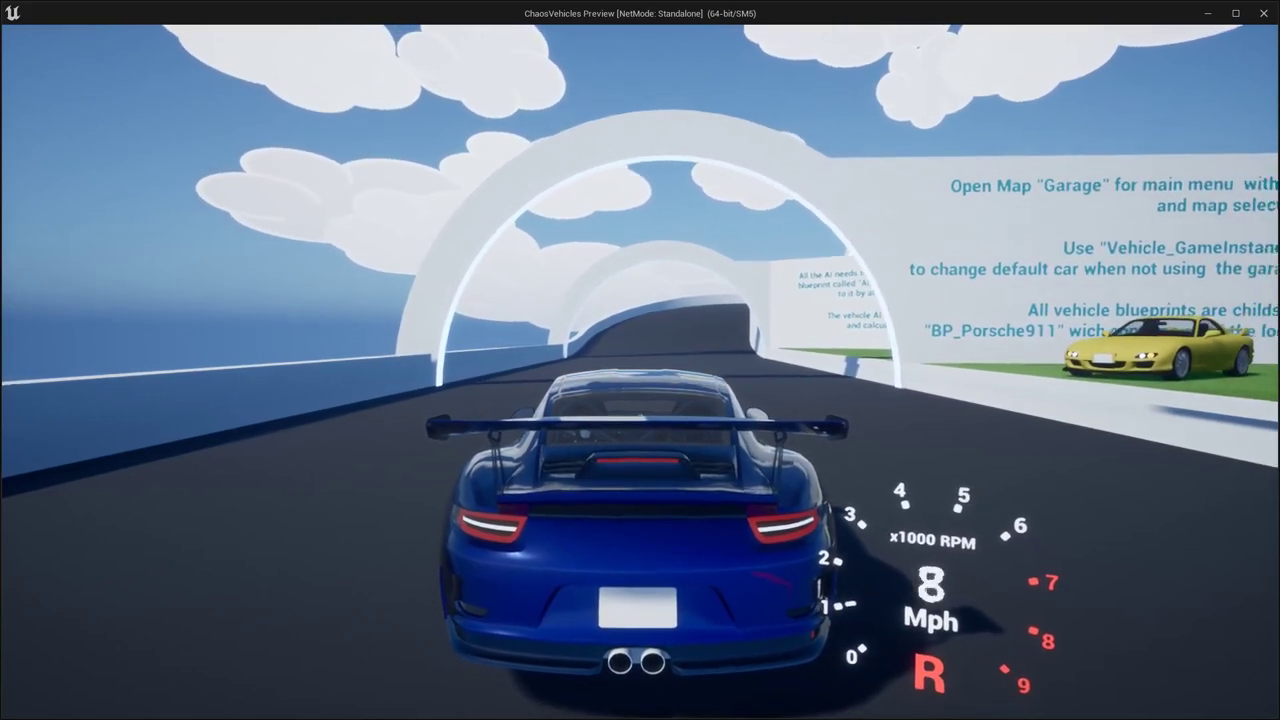
key("d")
key("w")
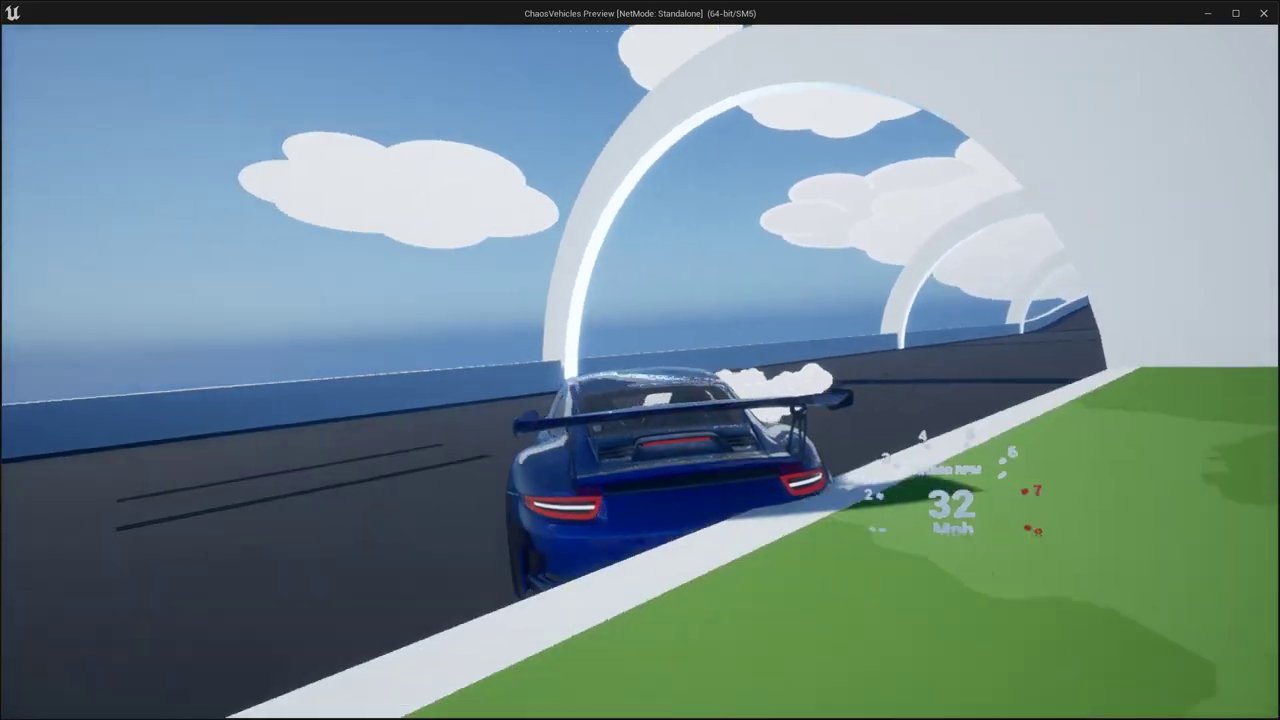
key("w")
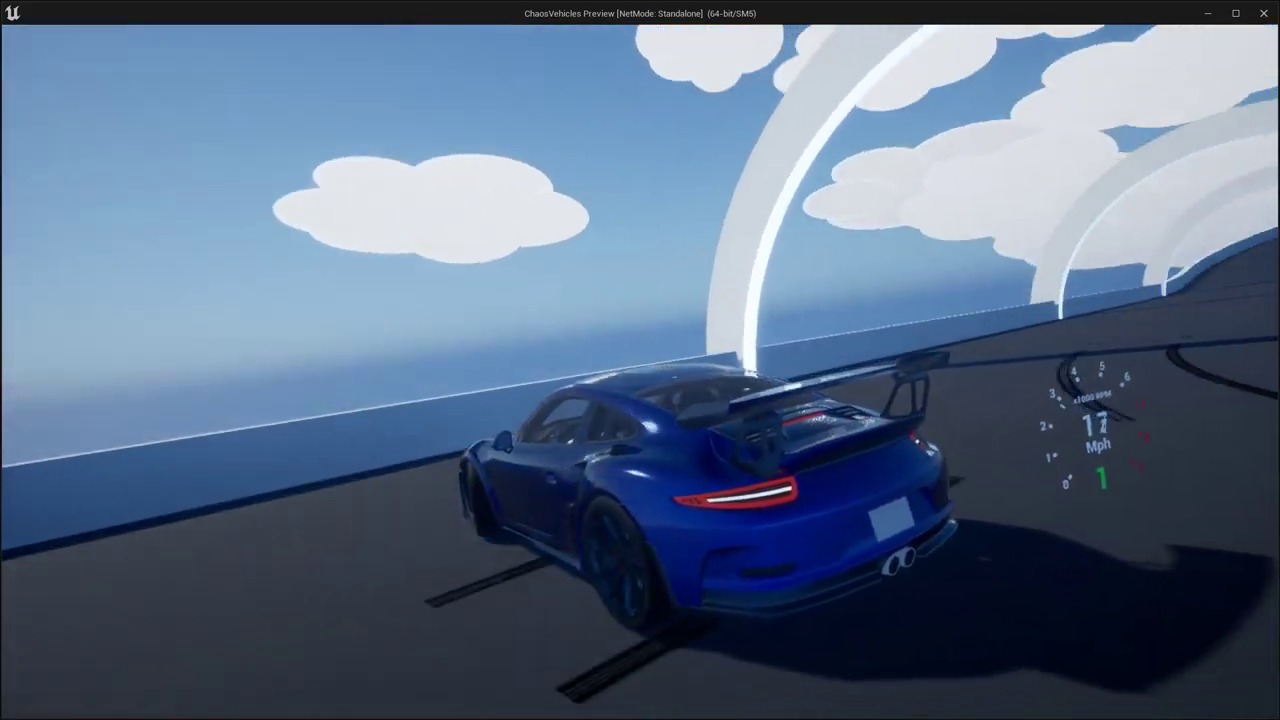
Step: End the preview and set B and R to 255 in the Make Color node feeding Option 1 of the gear colour Select
key("Escape")
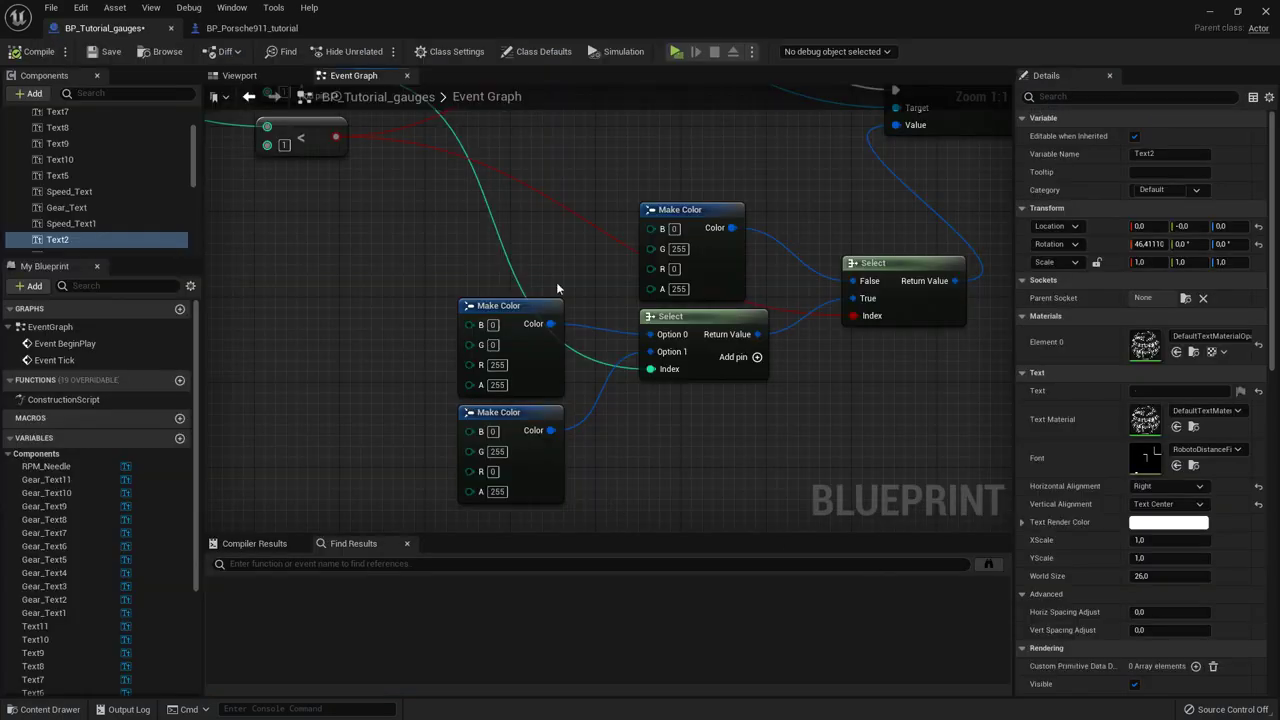
right_click_drag(595, 474, 655, 490)
scroll(646, 473, "down", 1)
right_click_drag(484, 278, 466, 211)
scroll(693, 327, "up", 1)
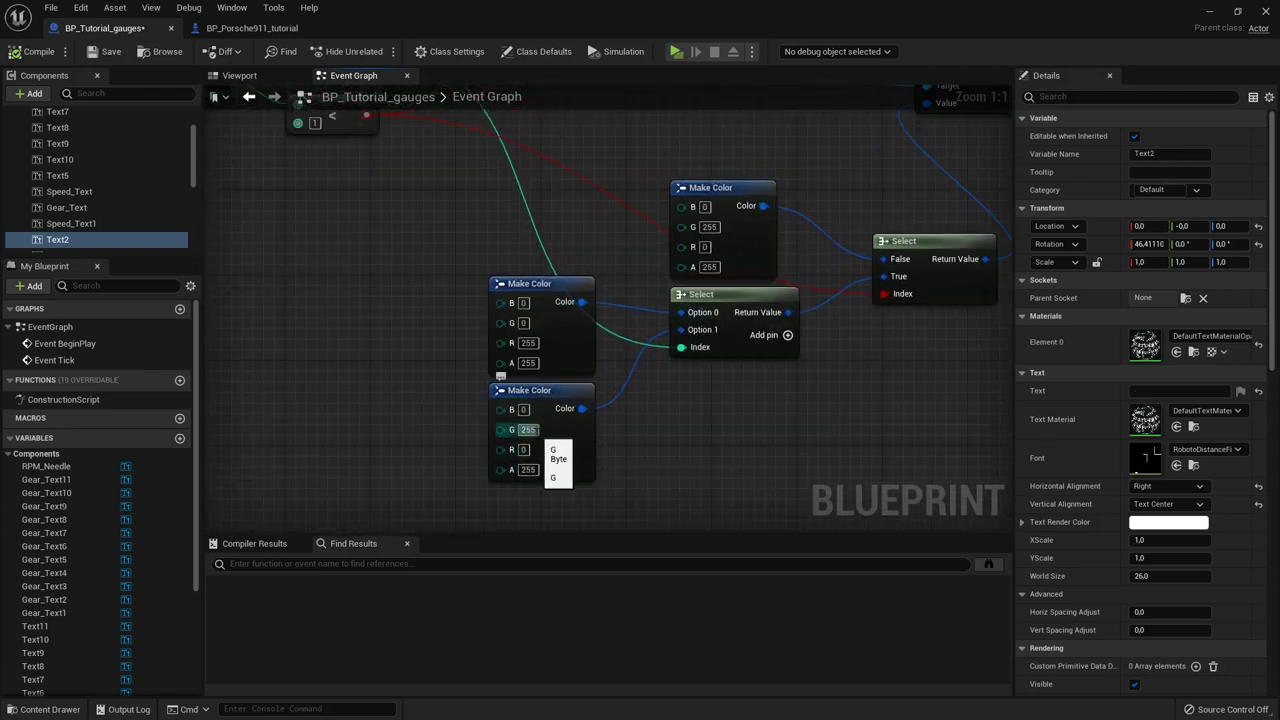
left_click(526, 450)
type("0")
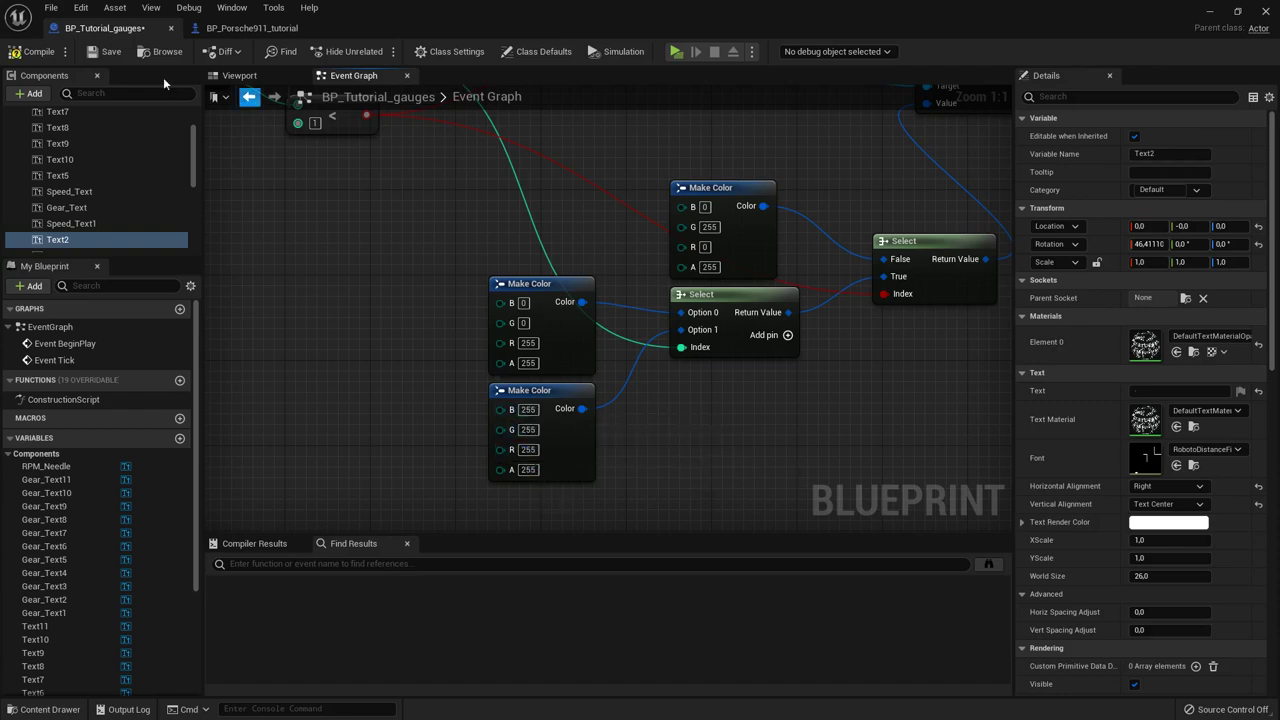
Step: Compile the gauges blueprint and launch the level in a standalone preview
left_click(46, 57)
left_click(1212, 13)
left_click(298, 49)
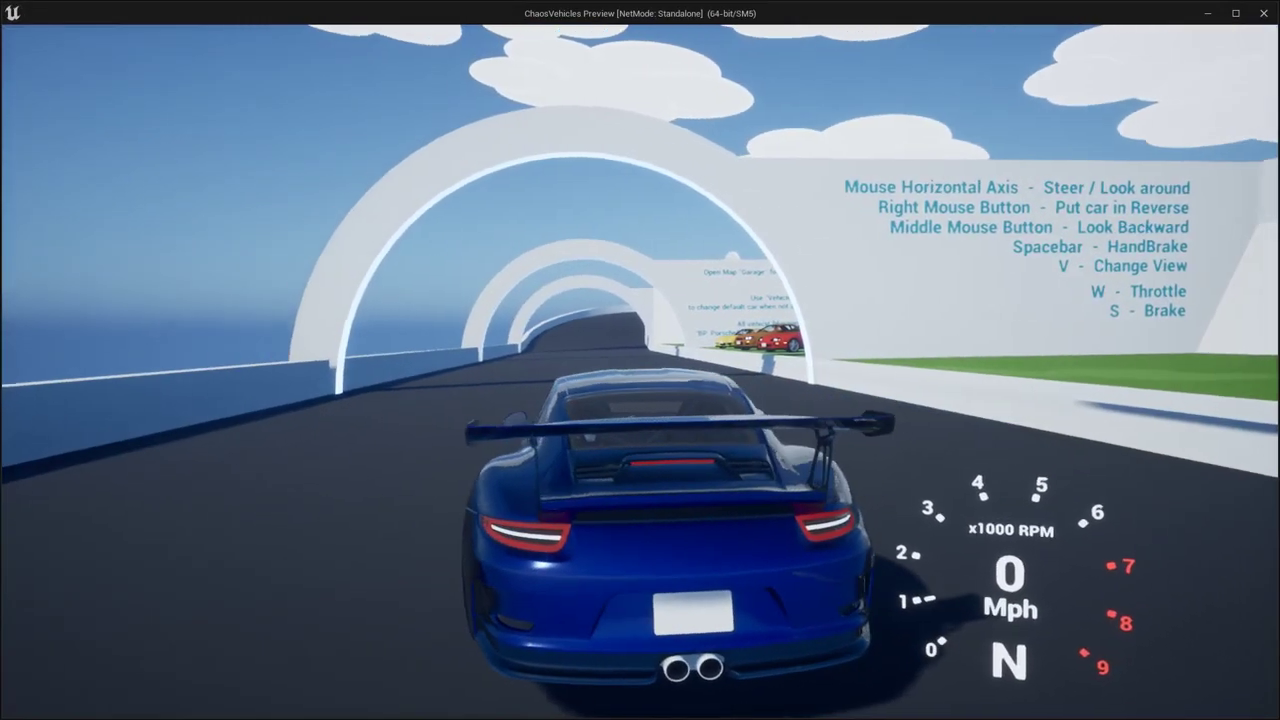
Step: Test-drive the car forward and in reverse, checking the gear indicator colours, and end the preview
key("w")
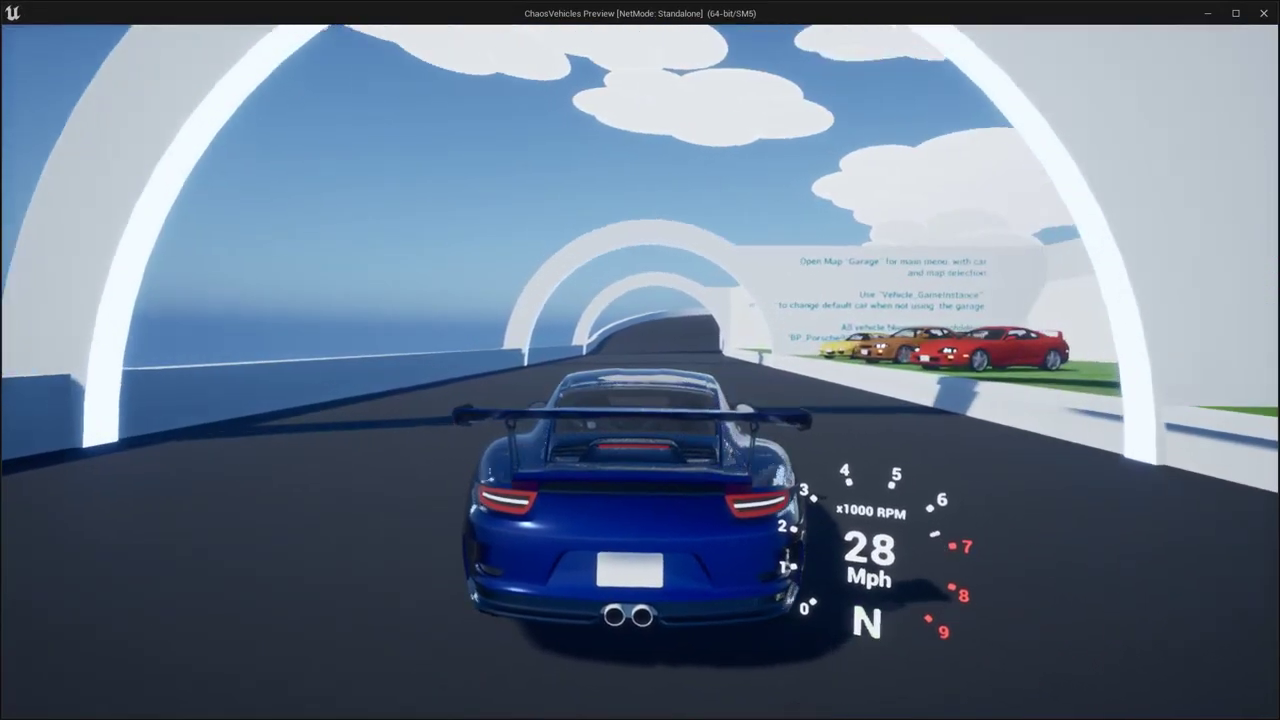
key("s")
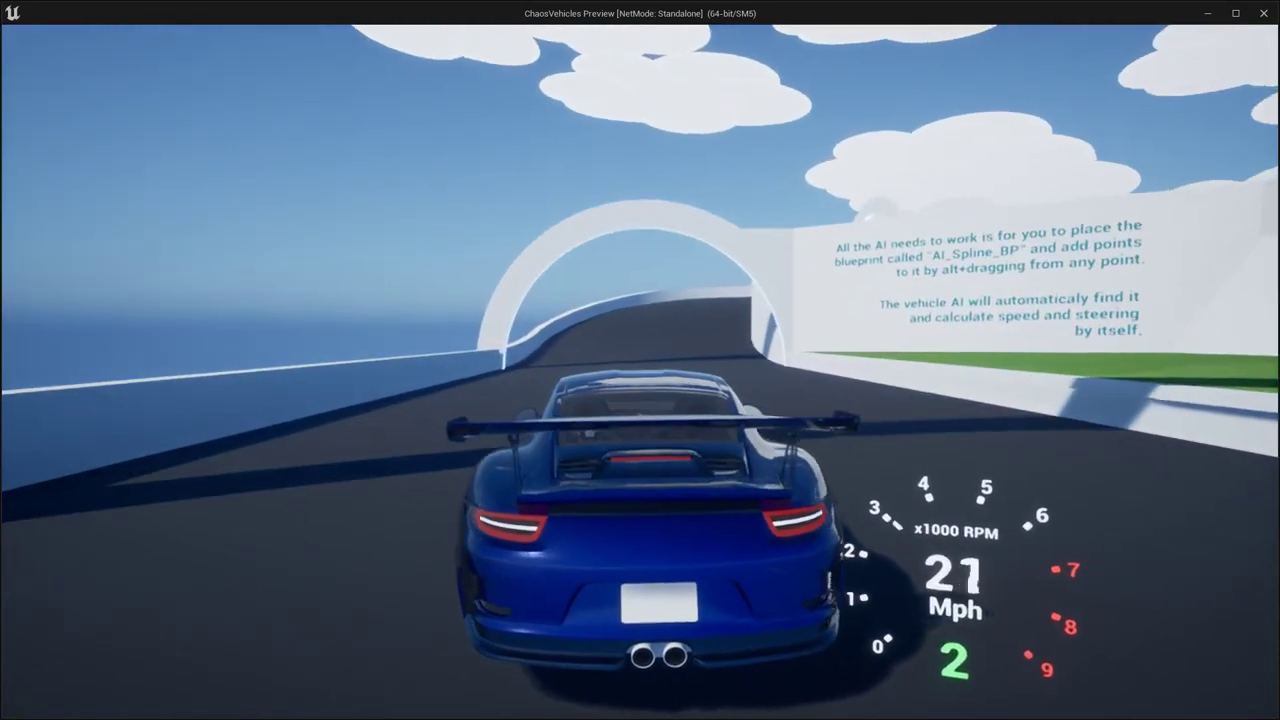
key("s")
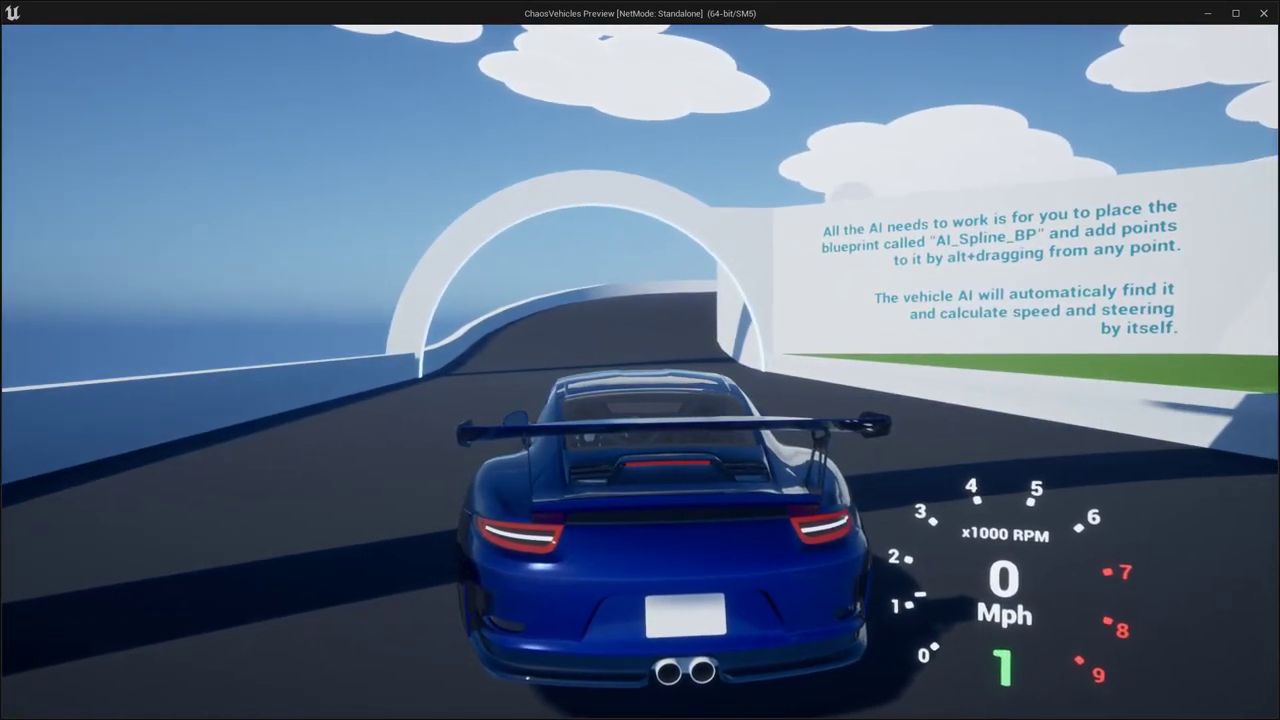
key("s")
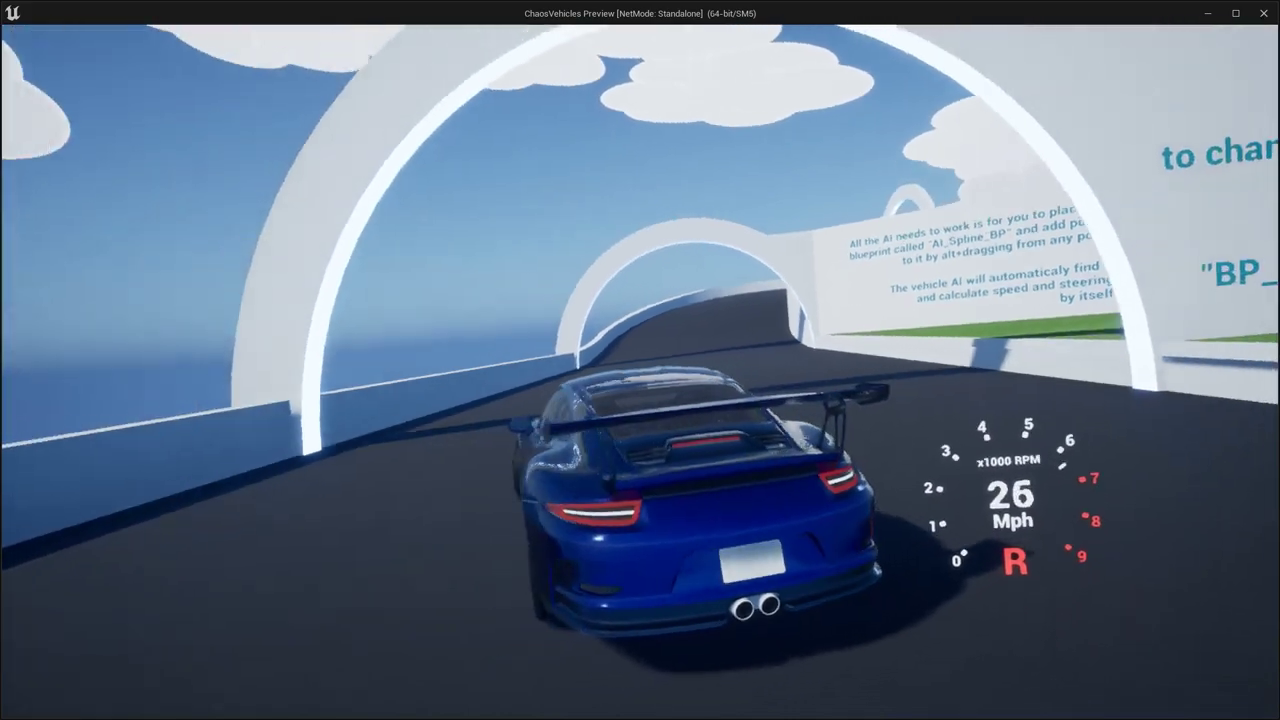
key("w")
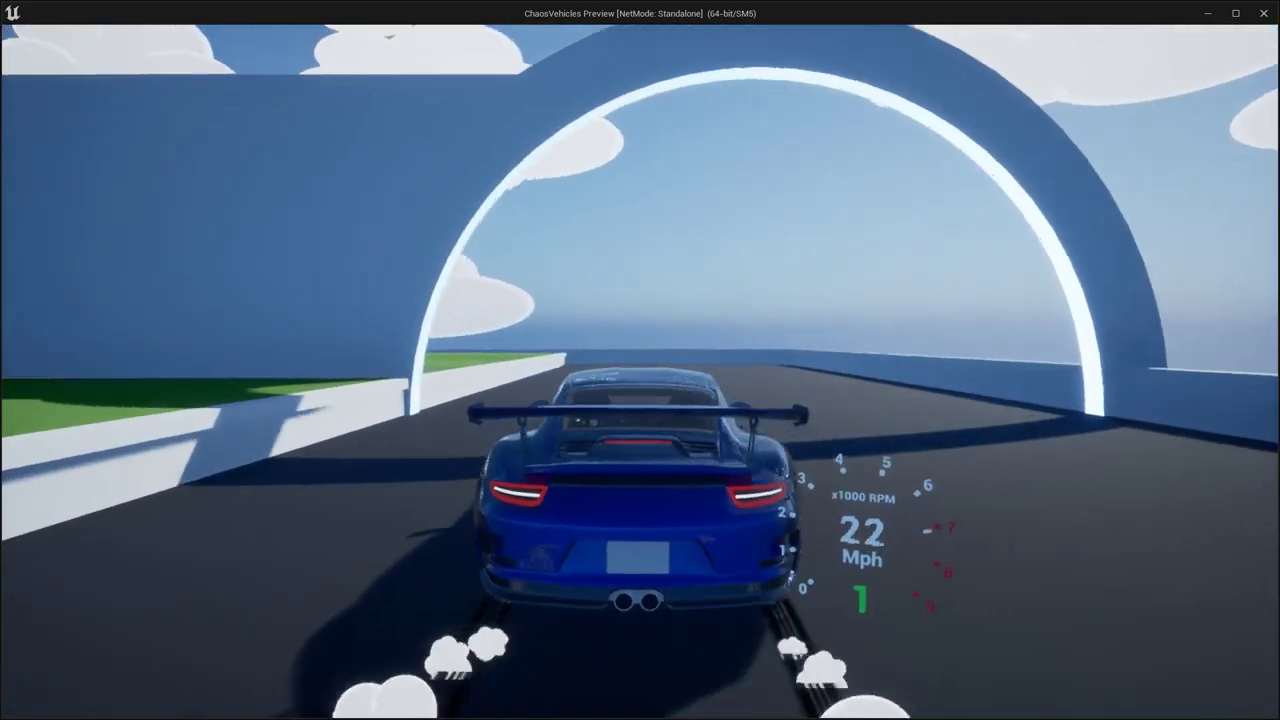
key("s")
key("d")
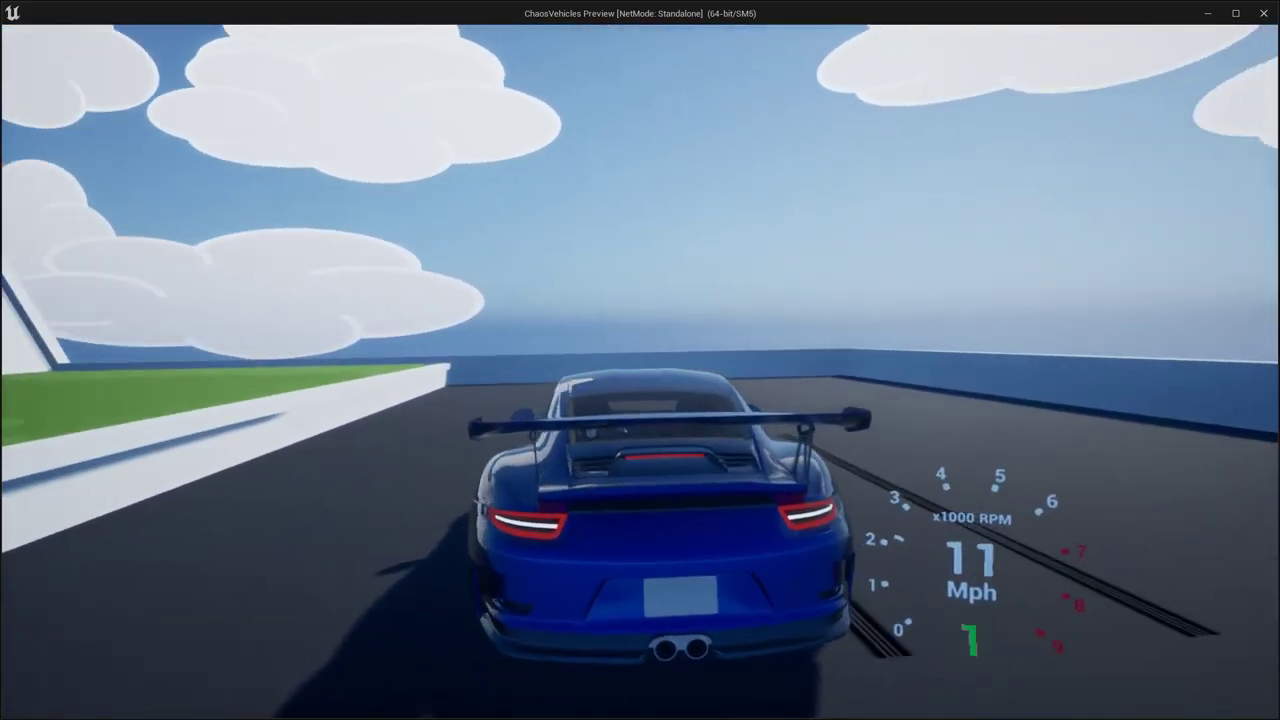
key("Escape")
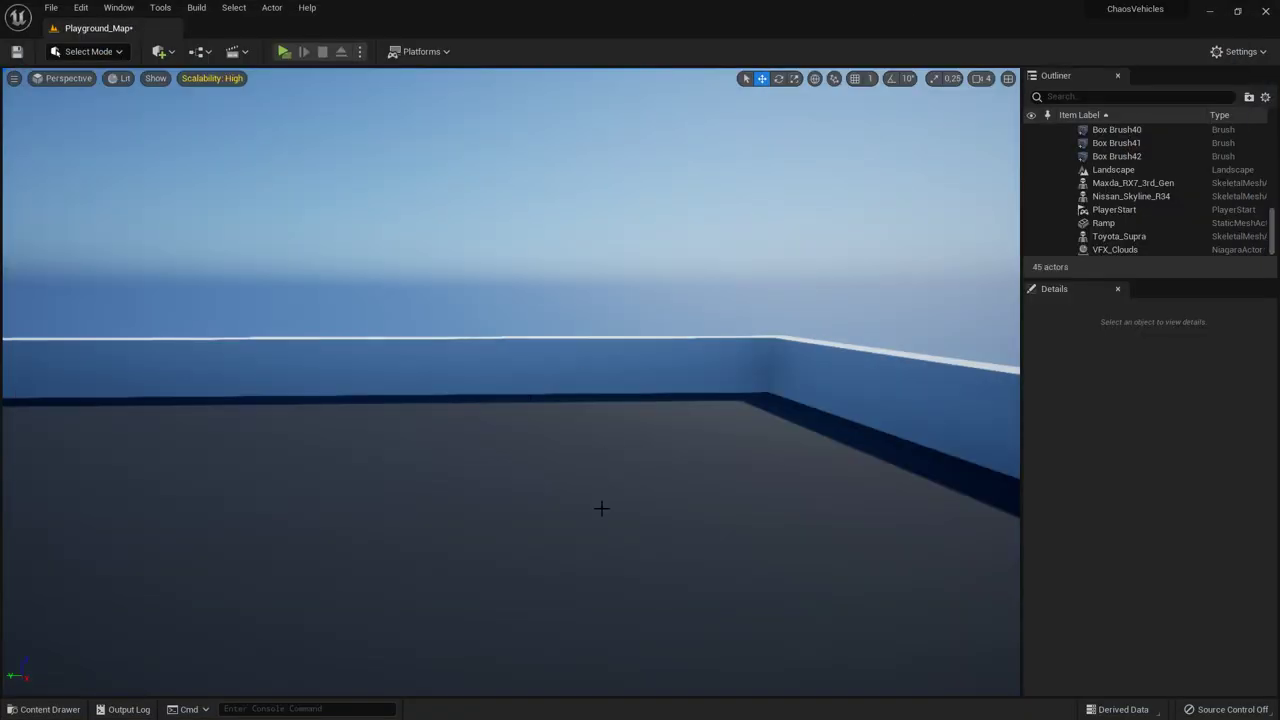
Step: In the BP_Tutorial_gauges event graph, copy the gear text's Set Text Render Color node and the Select node feeding its Value
left_click(44, 709)
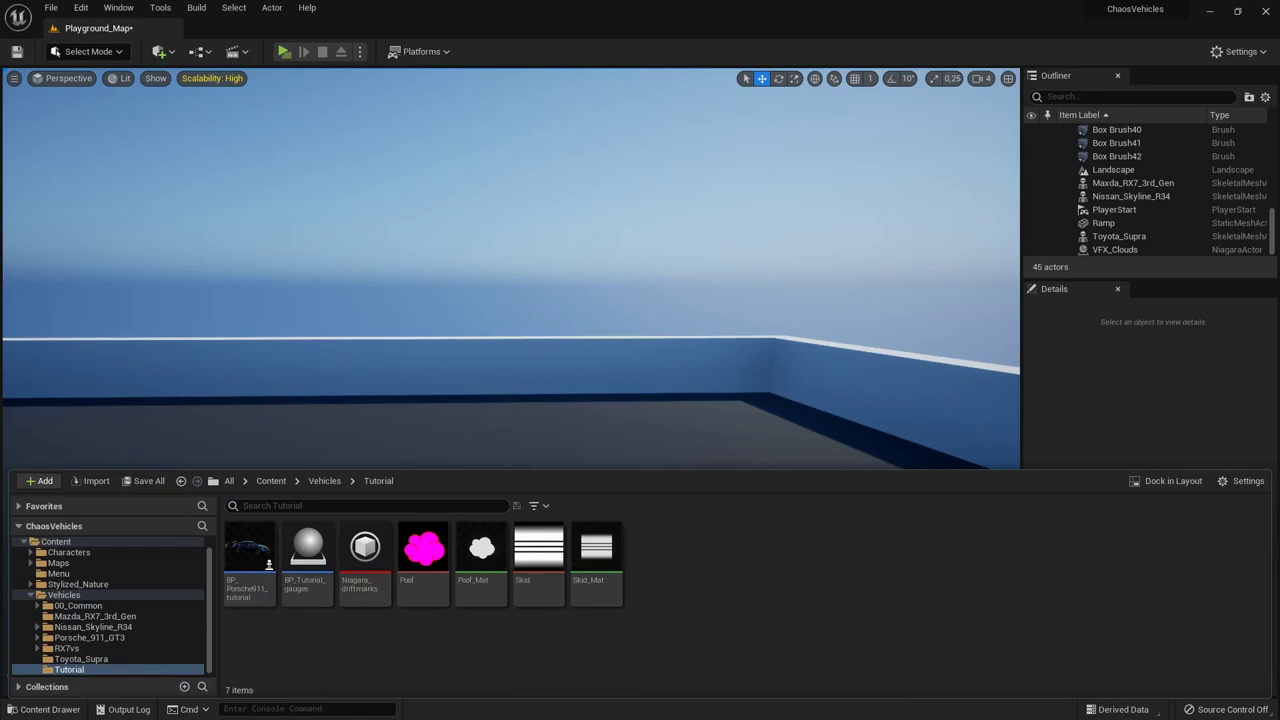
left_click(980, 503)
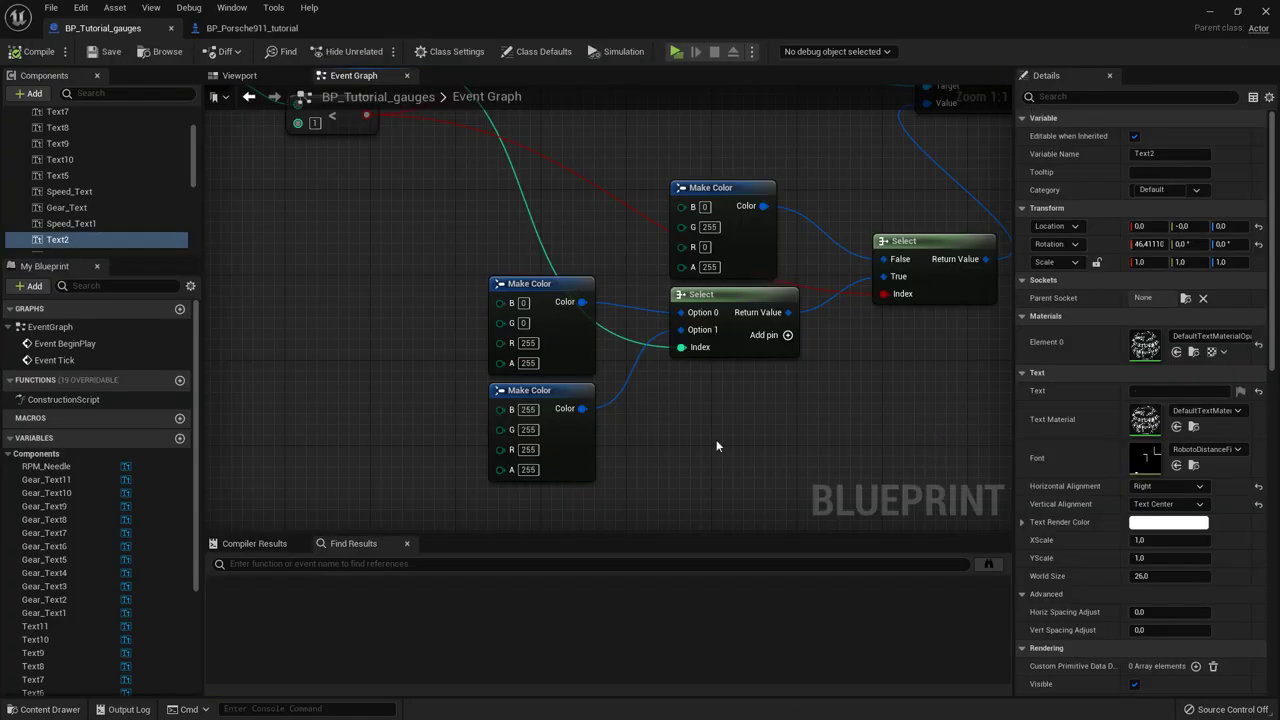
right_click_drag(612, 387, 766, 493)
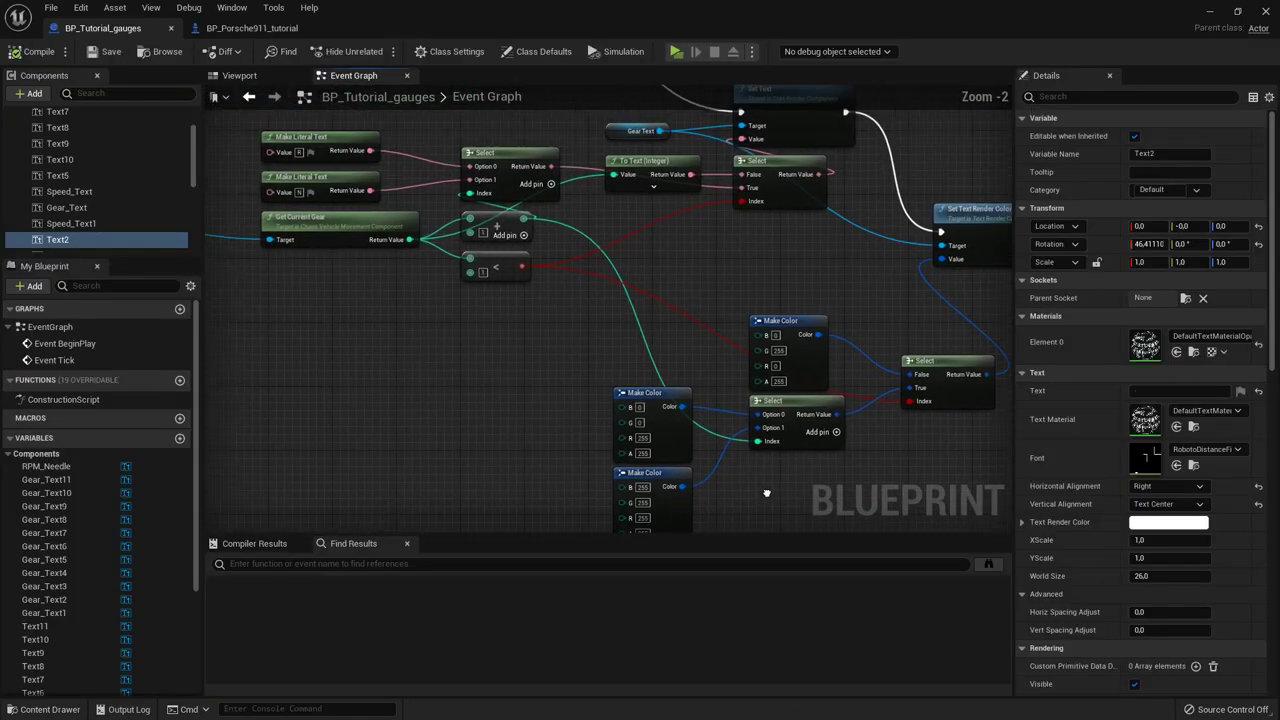
right_click_drag(673, 267, 769, 349)
right_click_drag(539, 201, 678, 349)
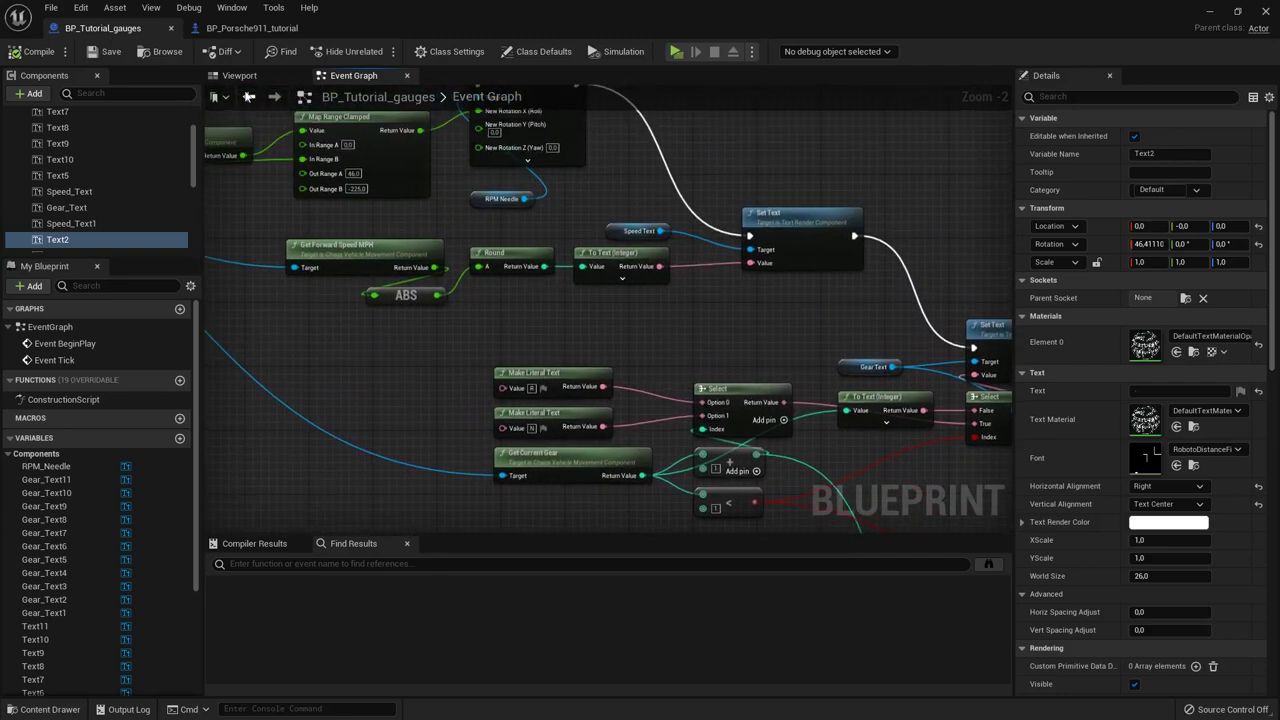
scroll(469, 248, "down", 2)
right_click_drag(470, 249, 415, 214)
scroll(760, 324, "up", 3)
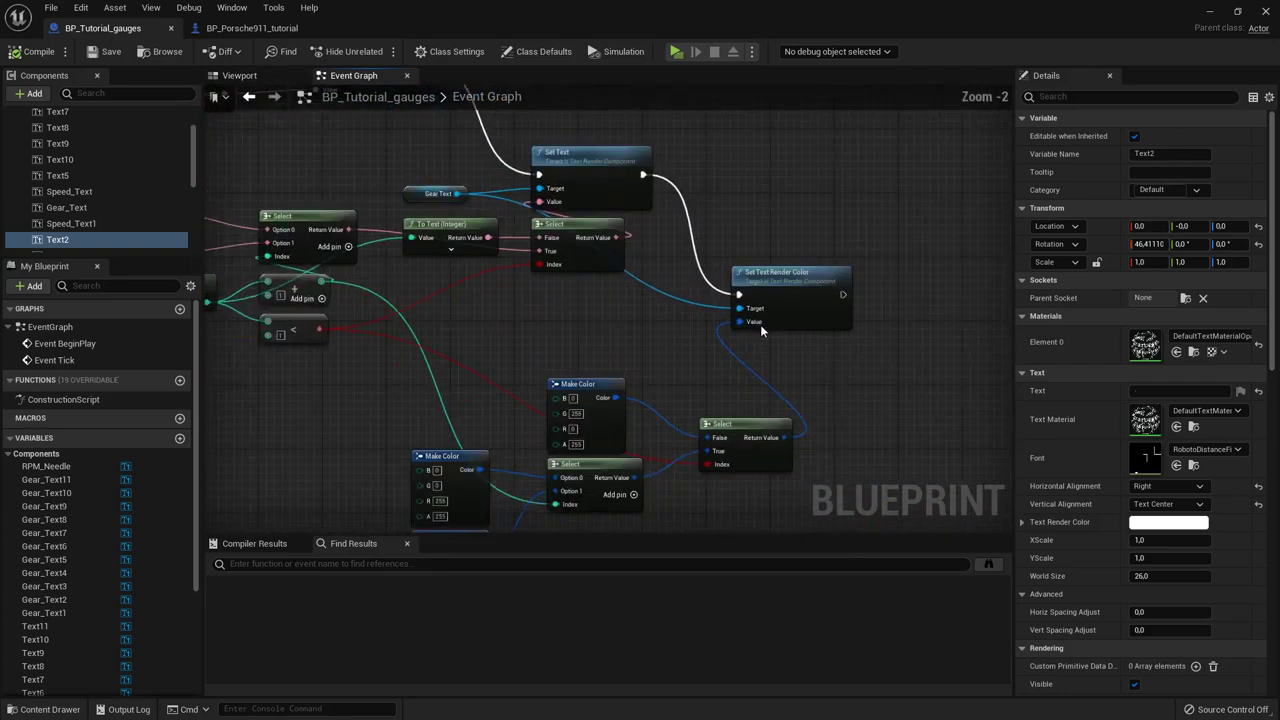
left_click(797, 270)
right_click_drag(723, 388, 733, 319)
left_click(745, 366, "ctrl")
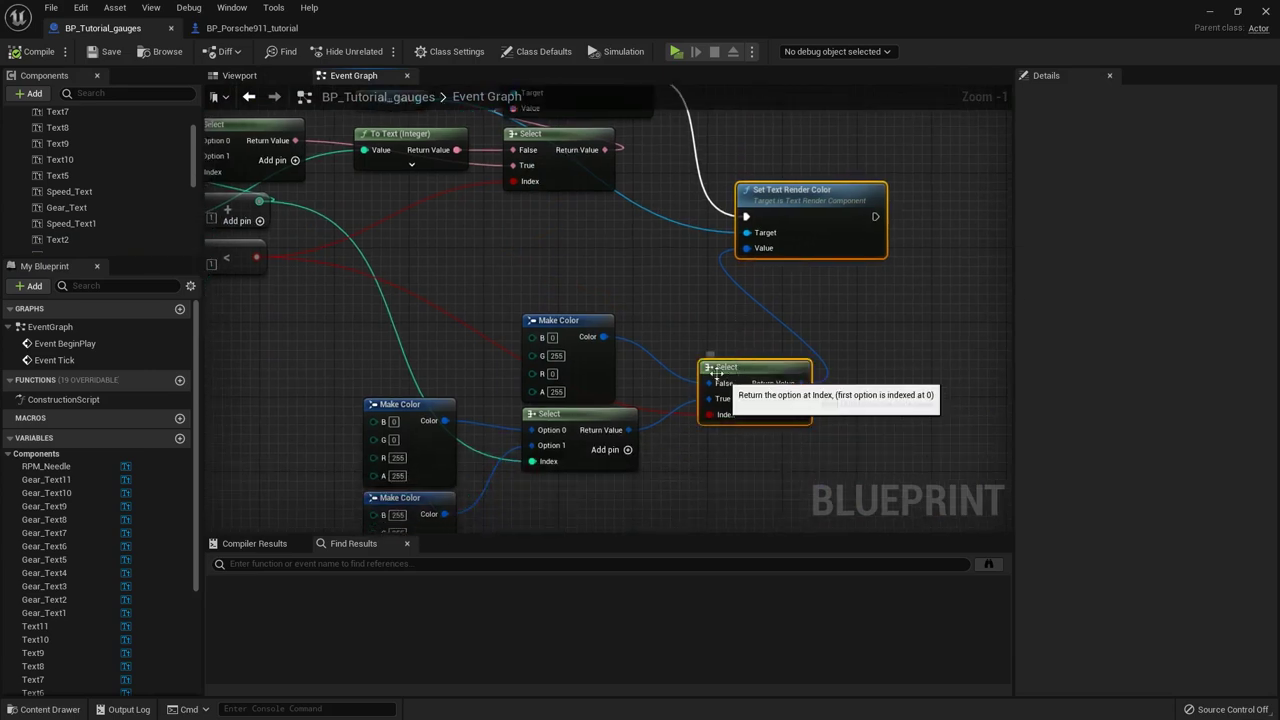
Step: Move the whole group of gear text and gear colour nodes away from the speed text nodes to free up space
right_click_drag(645, 284, 940, 427)
scroll(723, 320, "down", 2)
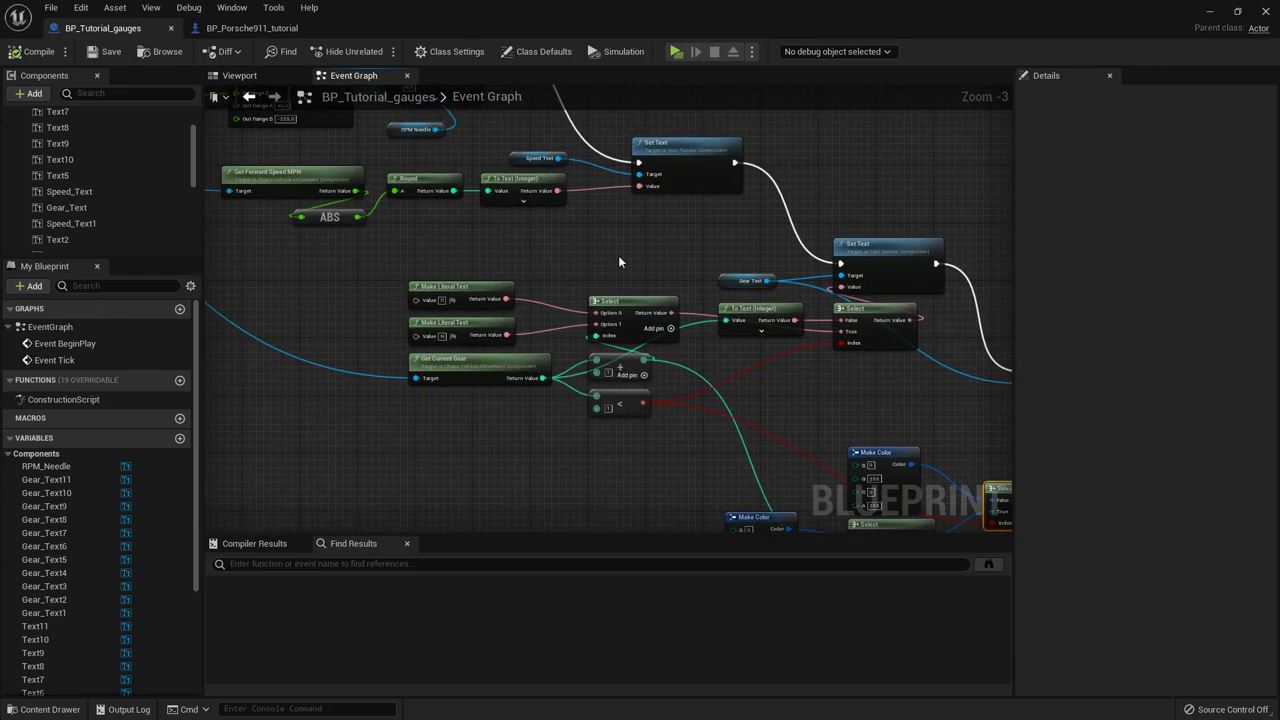
scroll(618, 257, "down", 2)
left_click_drag(909, 469, 446, 237)
scroll(426, 240, "up", 1)
right_click_drag(426, 240, 464, 275)
left_click_drag(850, 249, 1036, 346)
left_click(590, 288)
Step: Paste the copied nodes after the speed Set Text node, wiring its execution output and Speed Text into Set Text Render Color
right_click_drag(547, 282, 744, 378)
scroll(526, 249, "up", 3)
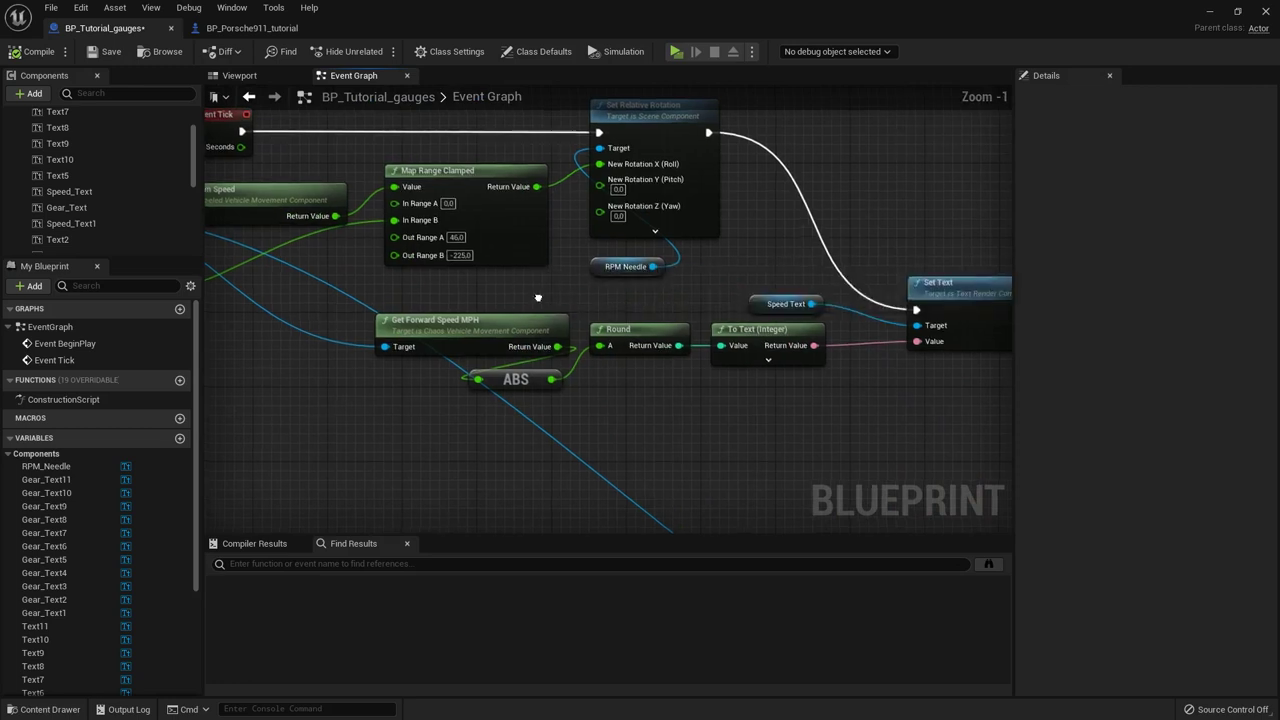
right_click_drag(537, 295, 424, 255)
right_click_drag(805, 373, 737, 336)
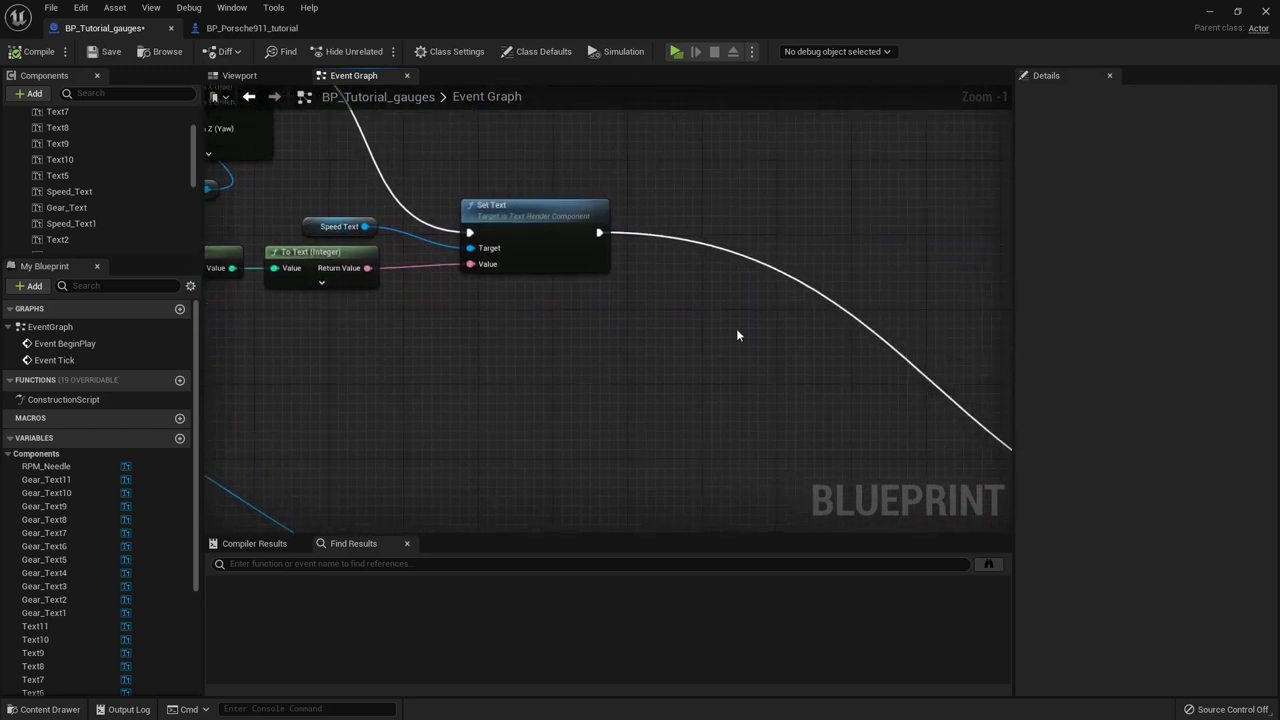
key("ctrl+v")
left_click_drag(598, 232, 363, 229)
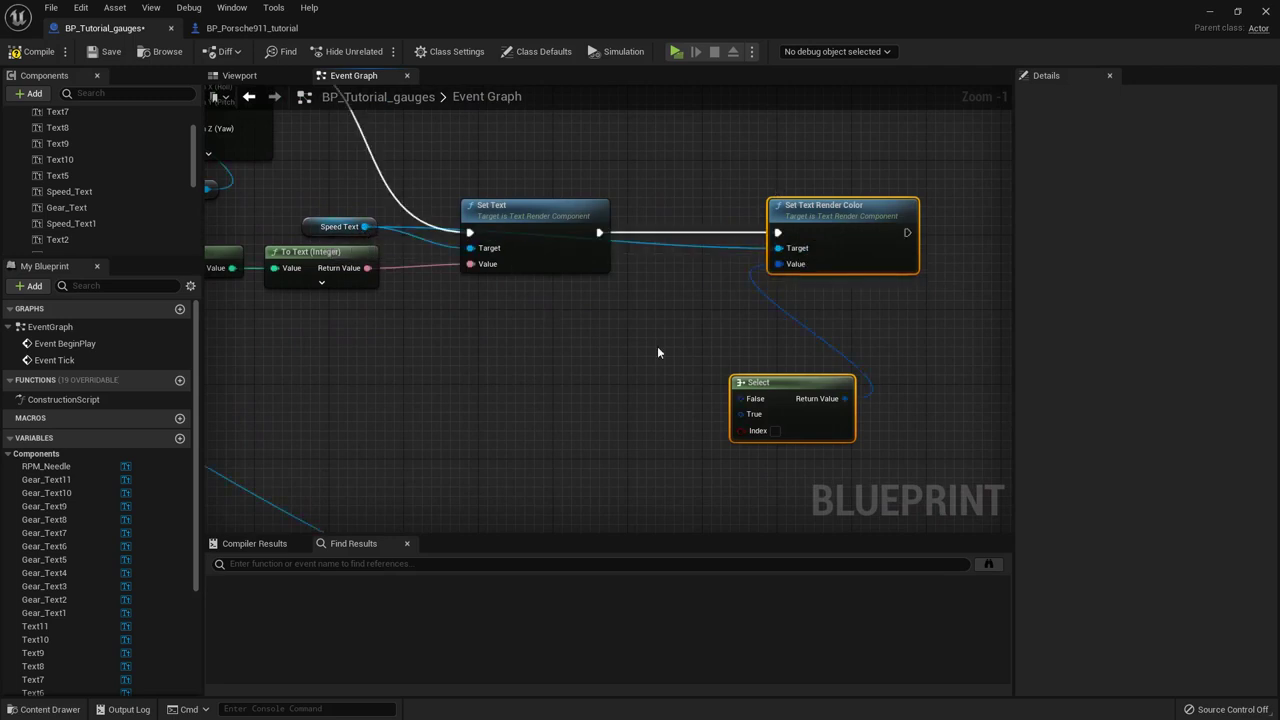
Step: Place the pasted Select node directly beneath its Set Text Render Color node and the ABS node beneath Round
left_click_drag(782, 382, 812, 293)
left_click(773, 384)
left_click(548, 380)
right_click_drag(545, 381, 784, 381)
scroll(662, 386, "down", 1)
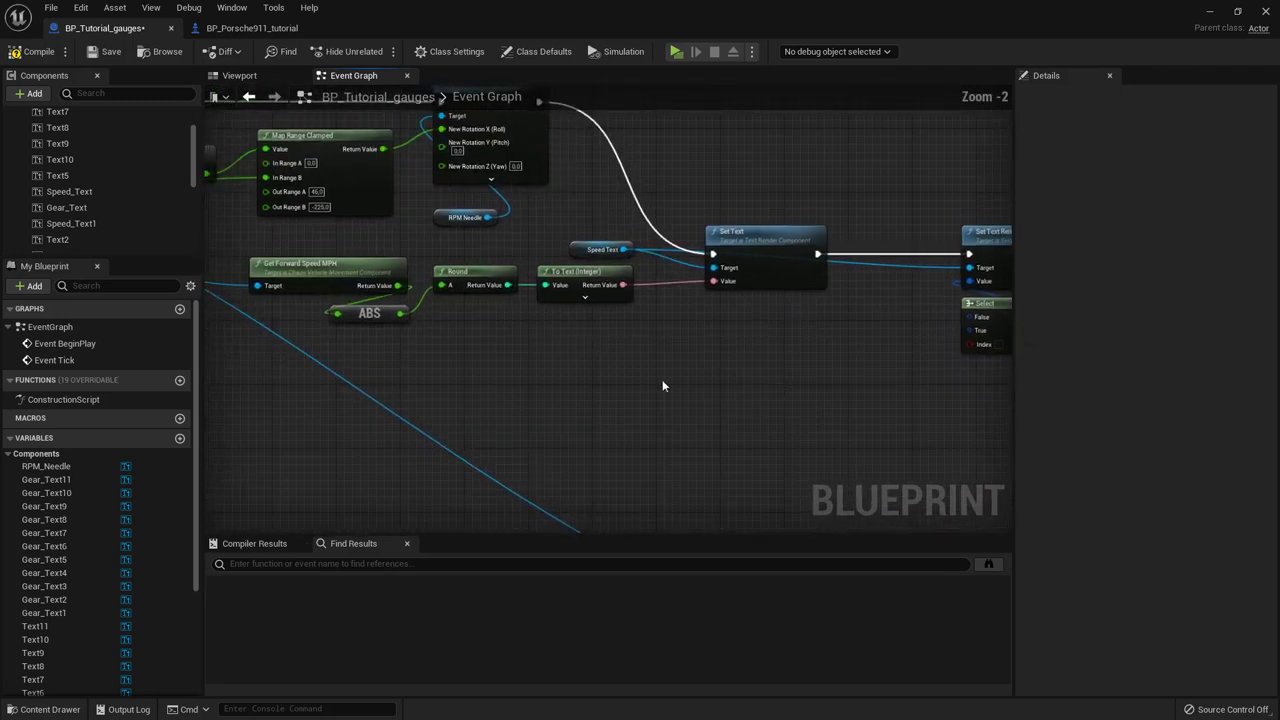
left_click_drag(372, 313, 476, 313)
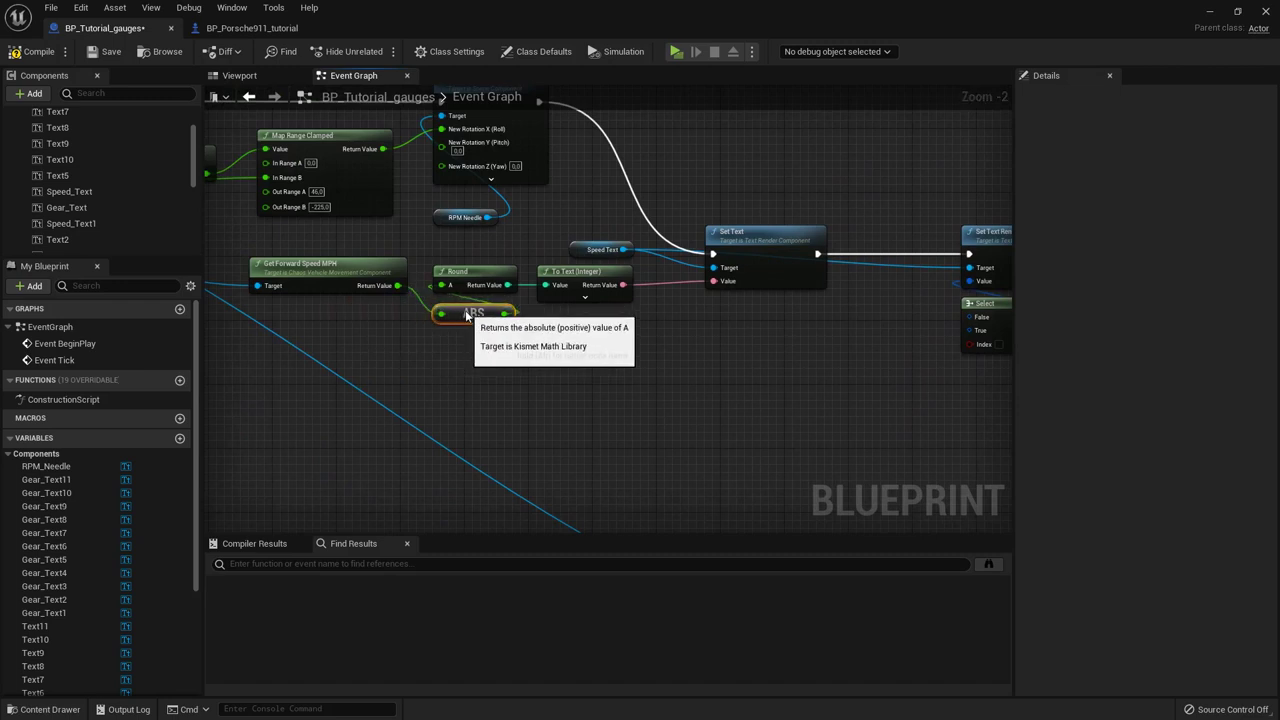
left_click(481, 390)
Step: Add a Sign (Float) node fed by Get Forward Speed MPH and place it below the speed Set Text node
right_click_drag(480, 389, 530, 379)
left_click_drag(448, 275, 619, 398)
type("sign")
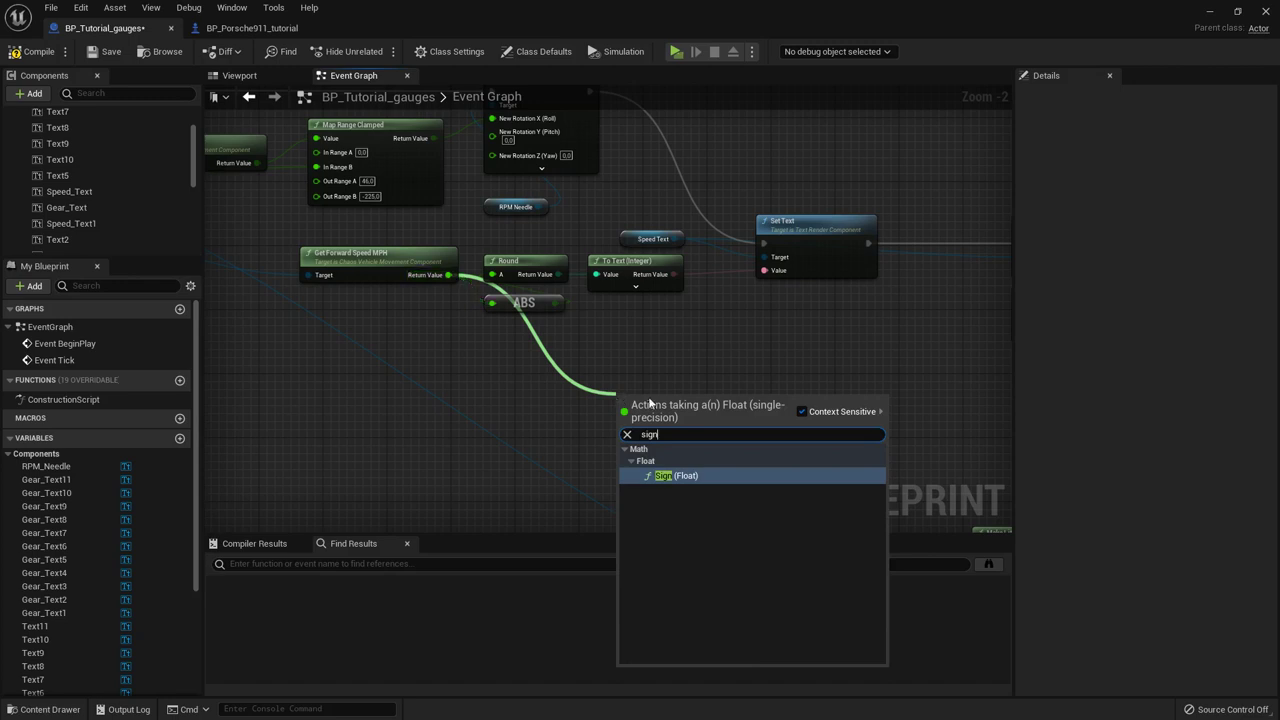
left_click(680, 476)
left_click_drag(690, 400, 784, 386)
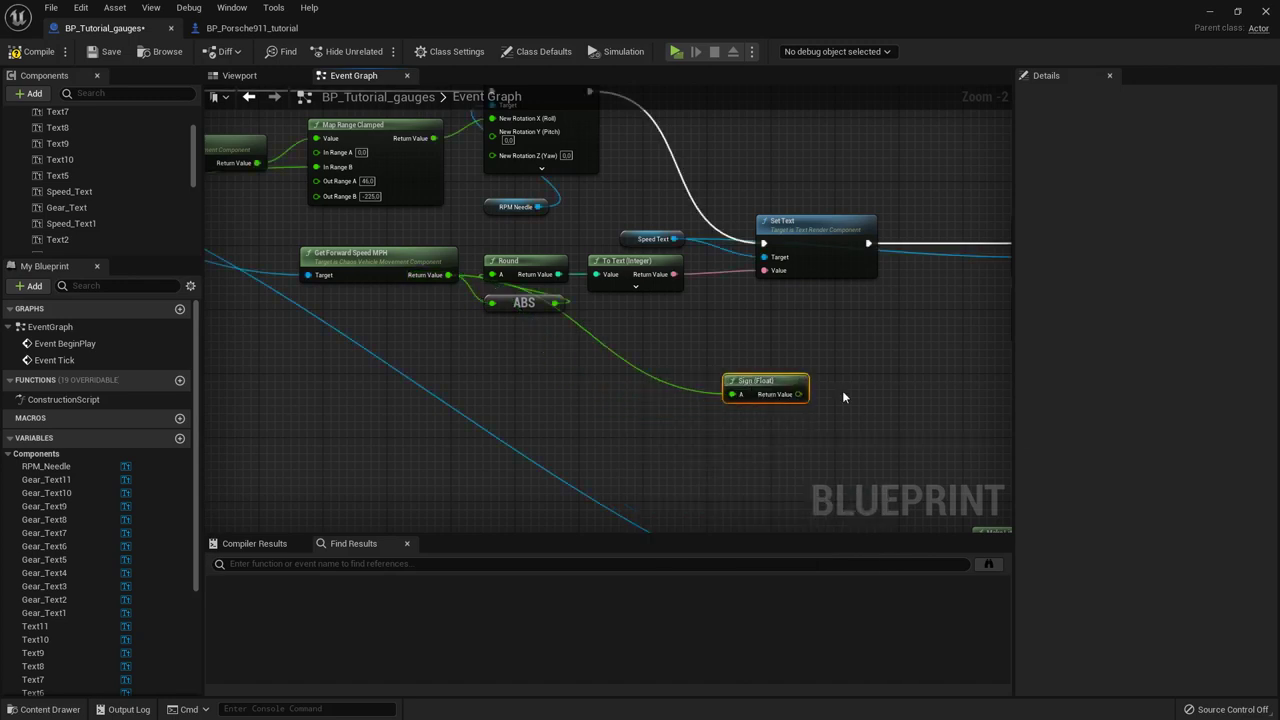
scroll(733, 394, "up", 2)
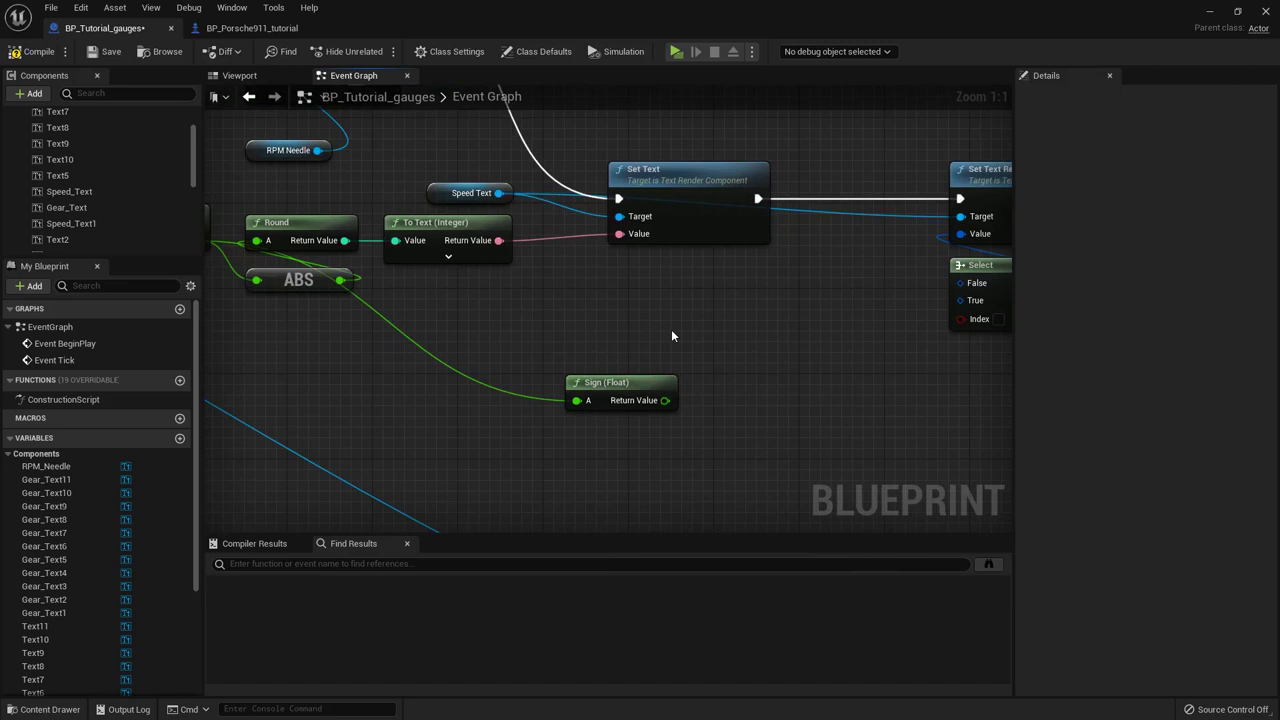
right_click_drag(578, 356, 691, 357)
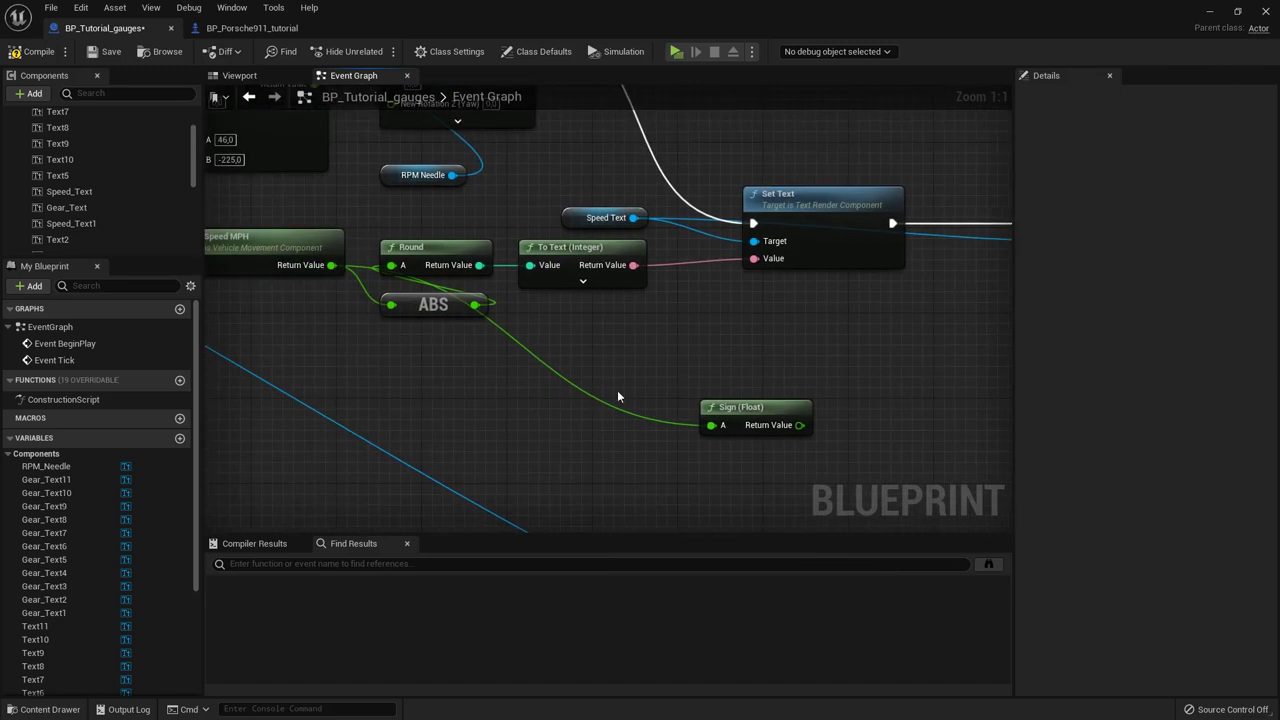
right_click_drag(618, 397, 413, 380)
left_click_drag(531, 391, 573, 358)
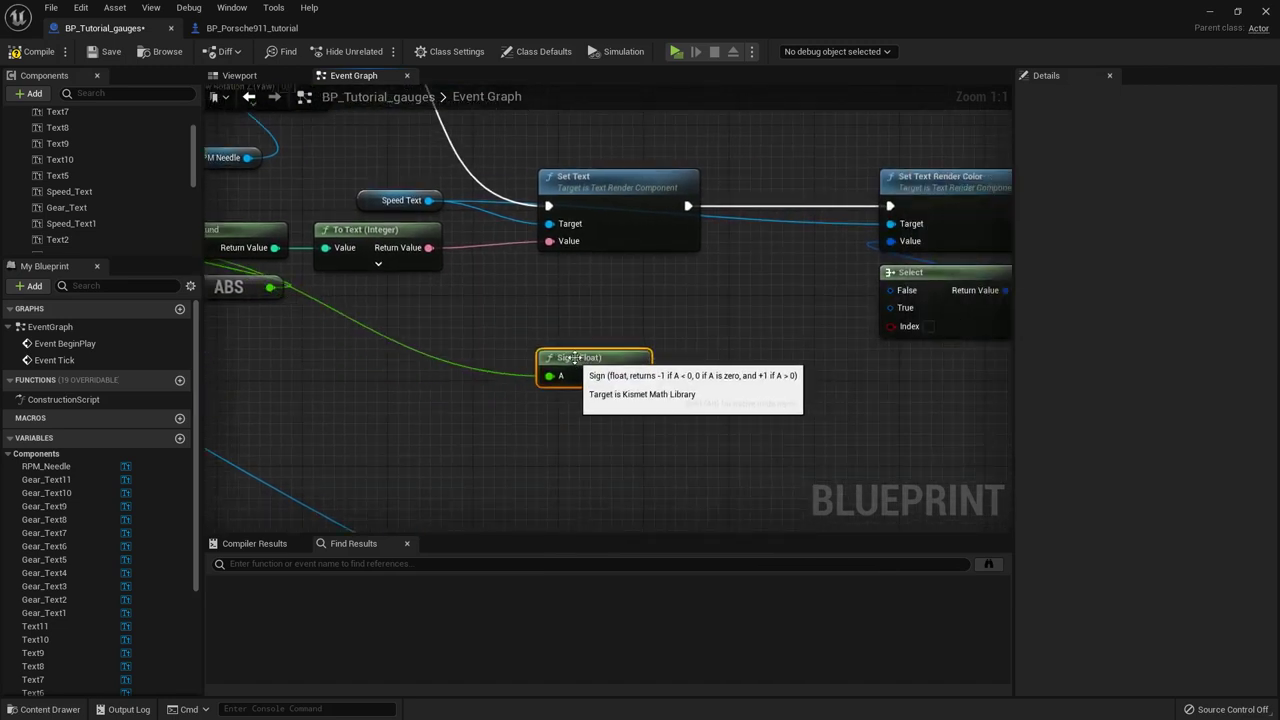
left_click(675, 430)
right_click_drag(678, 420, 602, 409)
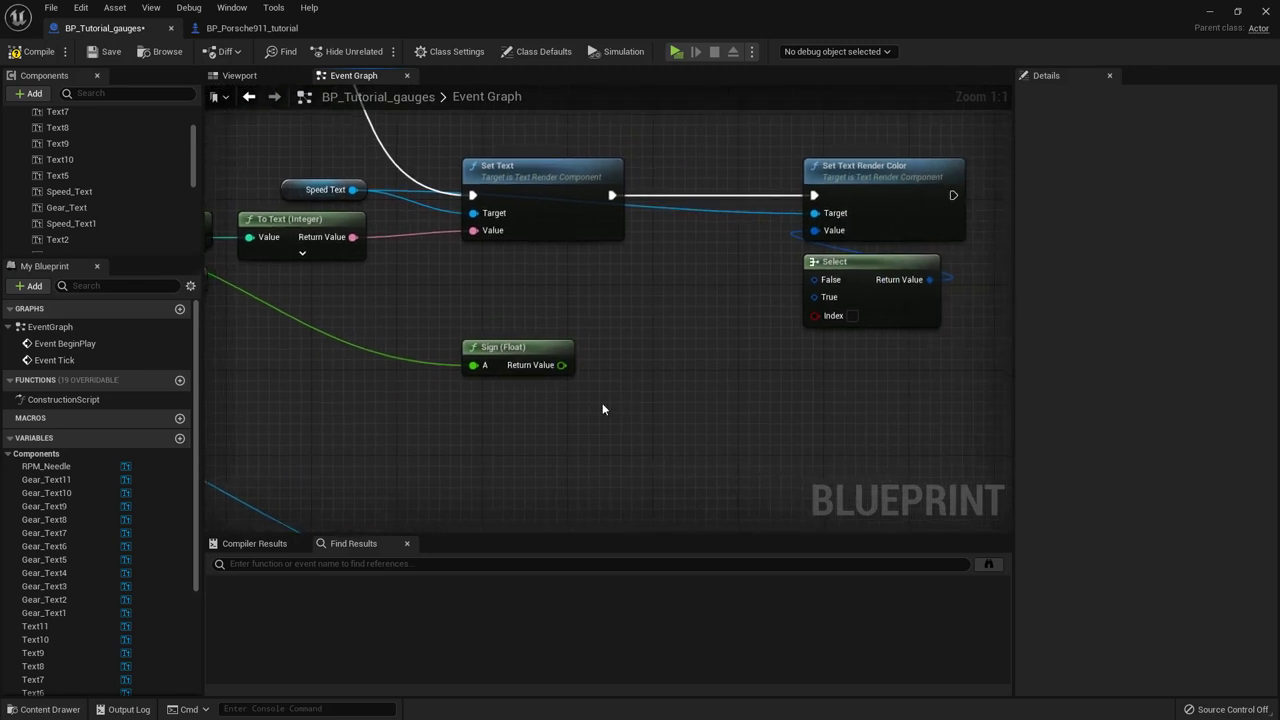
Step: Add a Round node connected to the Sign (Float) node's return value
right_click(566, 368)
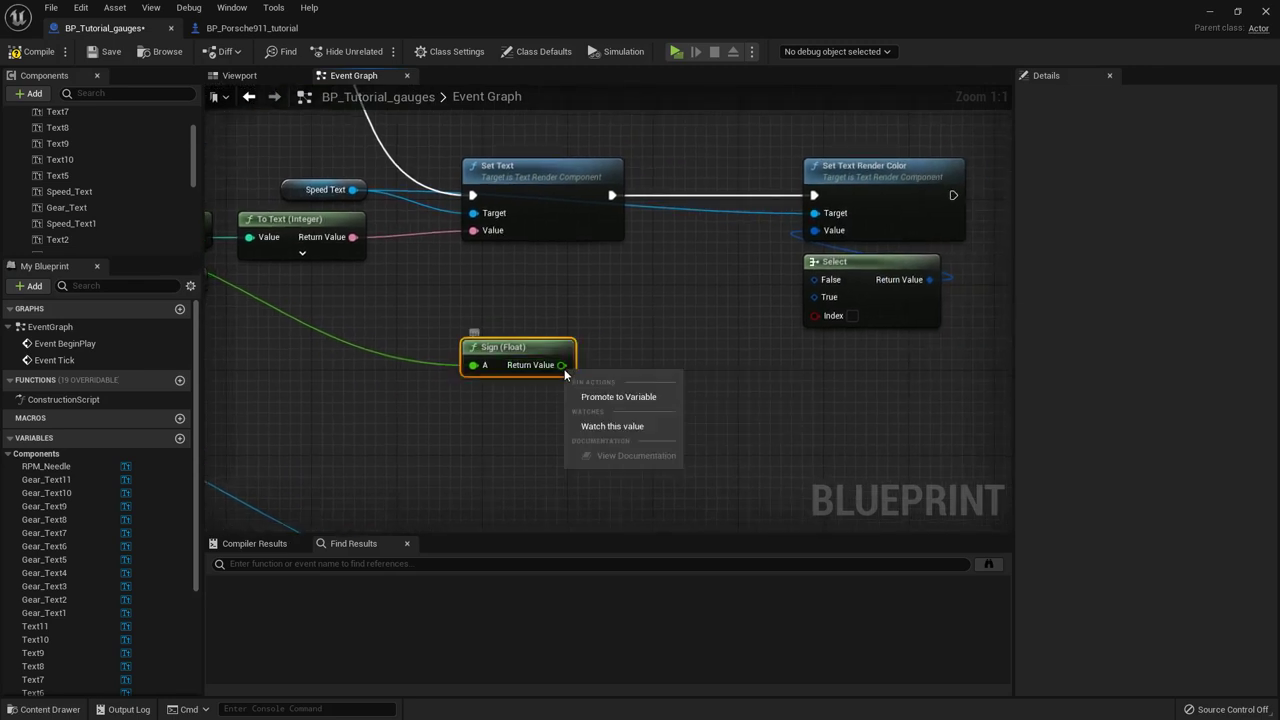
left_click(584, 323)
left_click_drag(637, 376, 637, 372)
type("round")
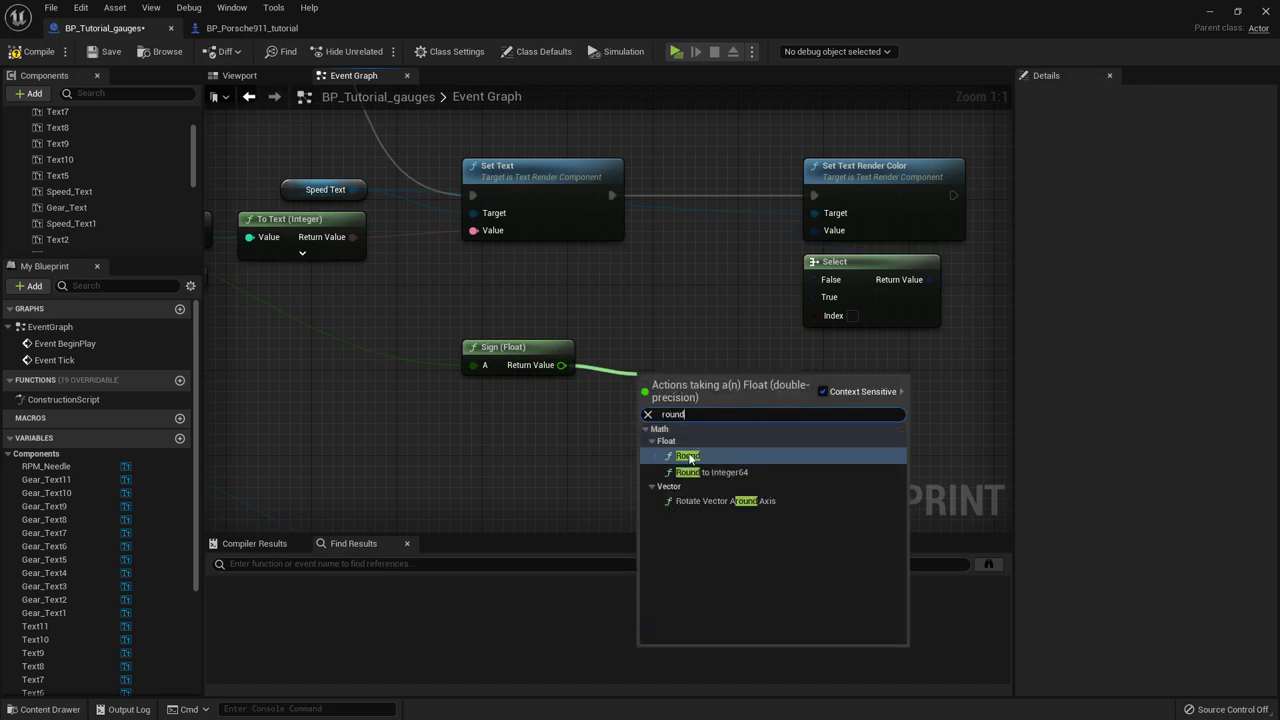
key("Return")
Step: Replace the pasted Select with a new Select node feeding the speed text's Set Text Render Color Value, and add a third option
left_click(894, 314)
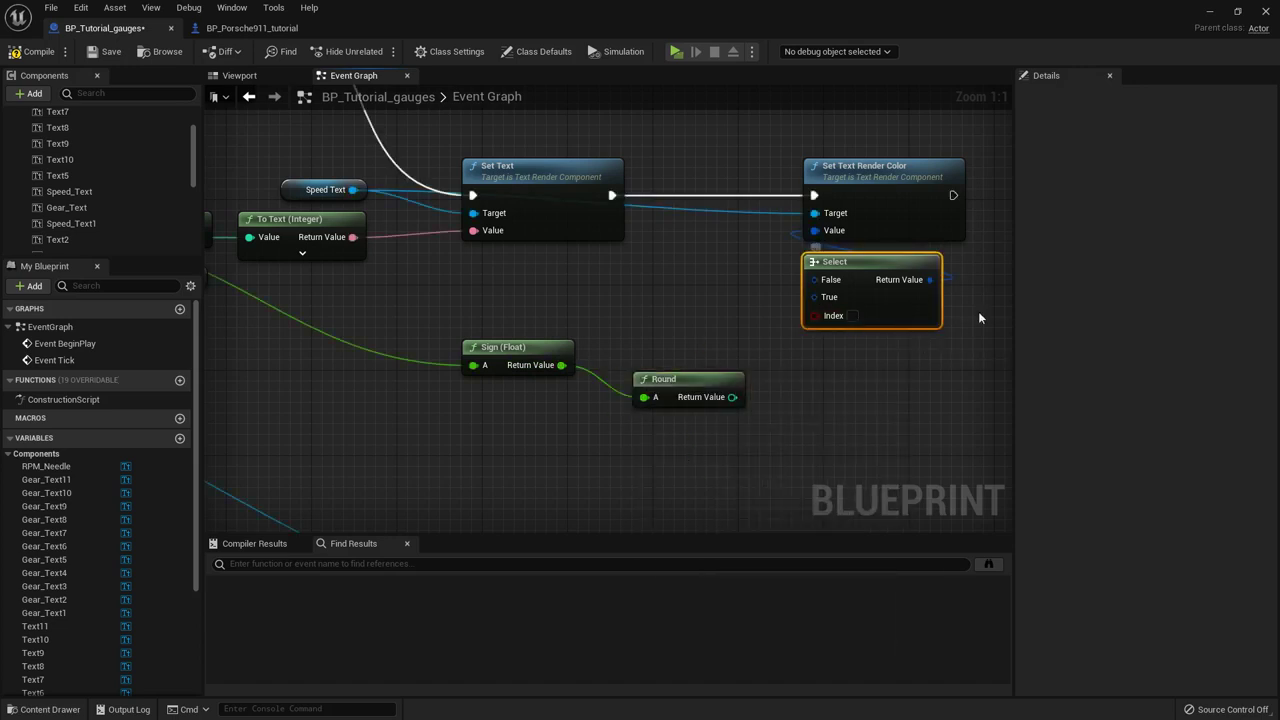
key("Delete")
left_click_drag(815, 230, 900, 325)
type("select")
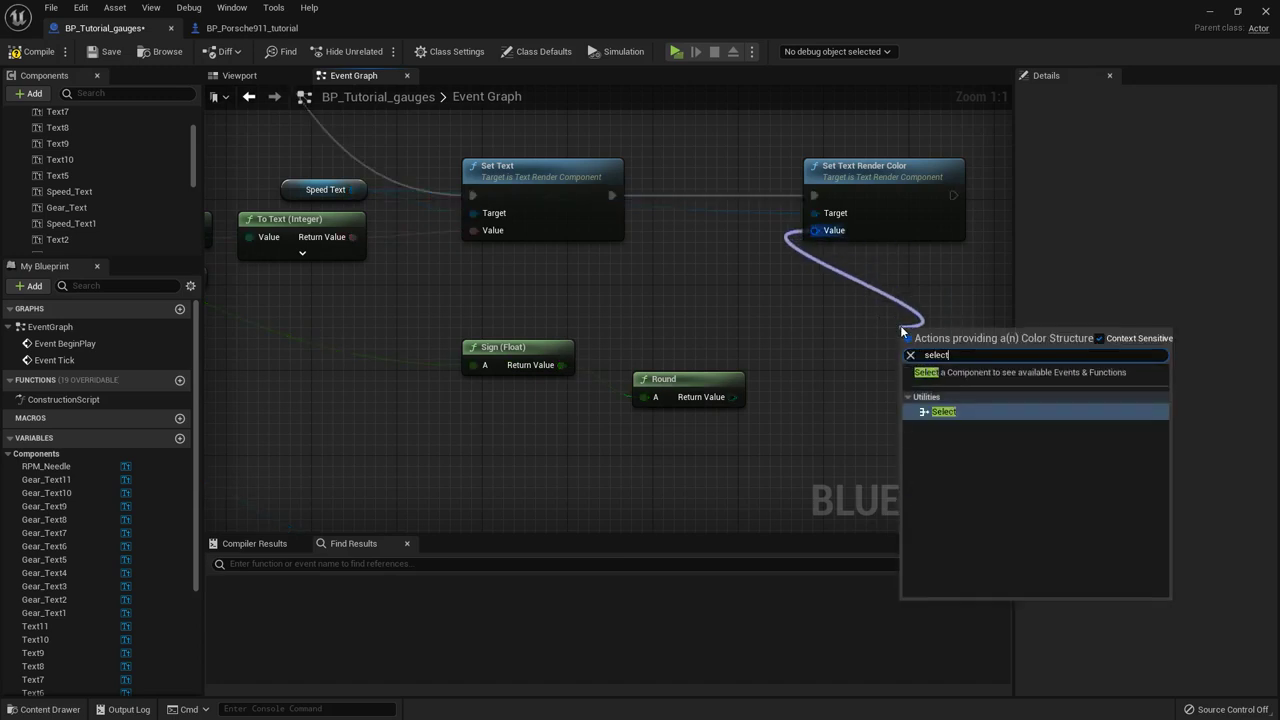
left_click(945, 411)
left_click(842, 425)
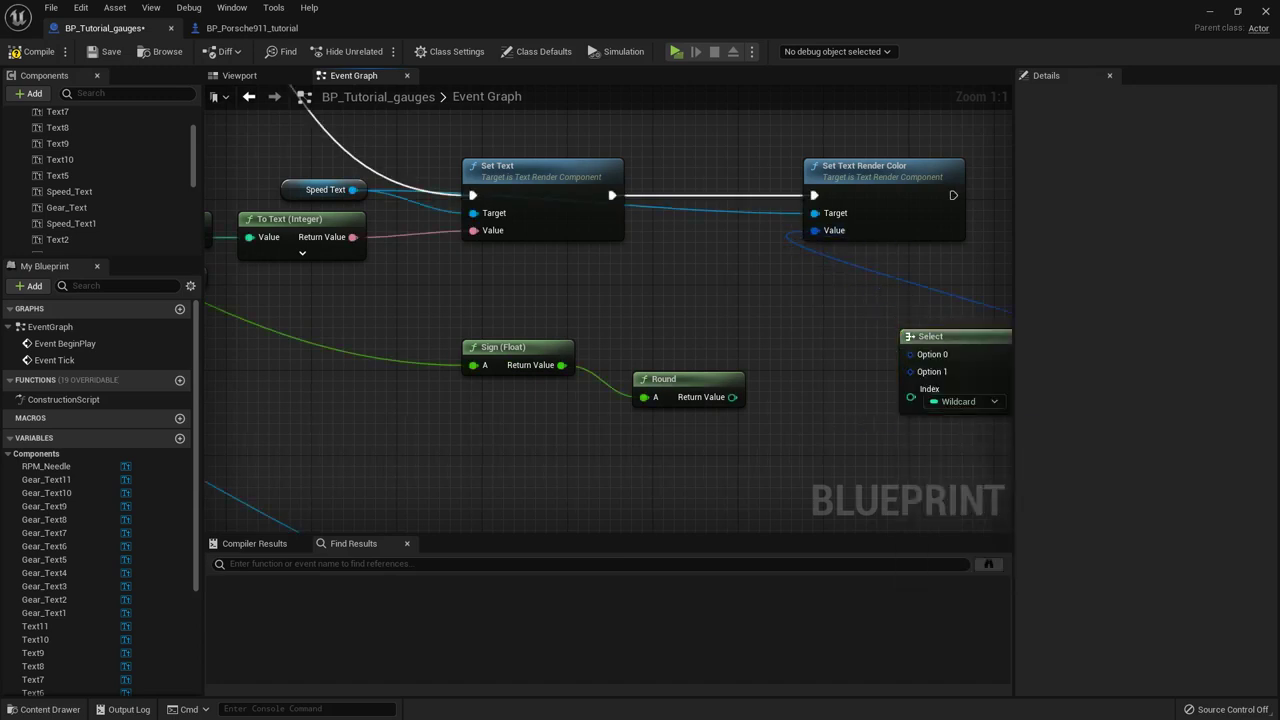
right_click_drag(842, 425, 727, 412)
left_click(960, 364)
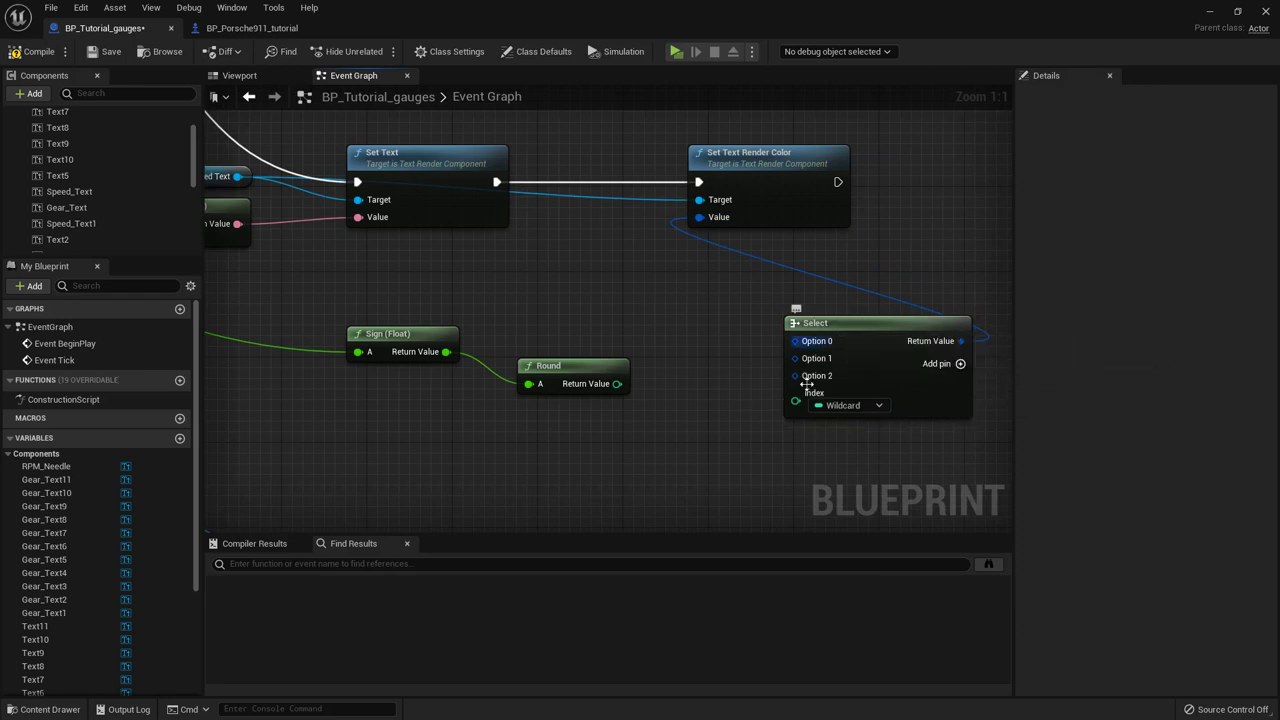
Step: Place the new Select node beneath the speed's Set Text Render Color, and line up Round beside Sign (Float) farther from the Select
left_click_drag(865, 334, 766, 268)
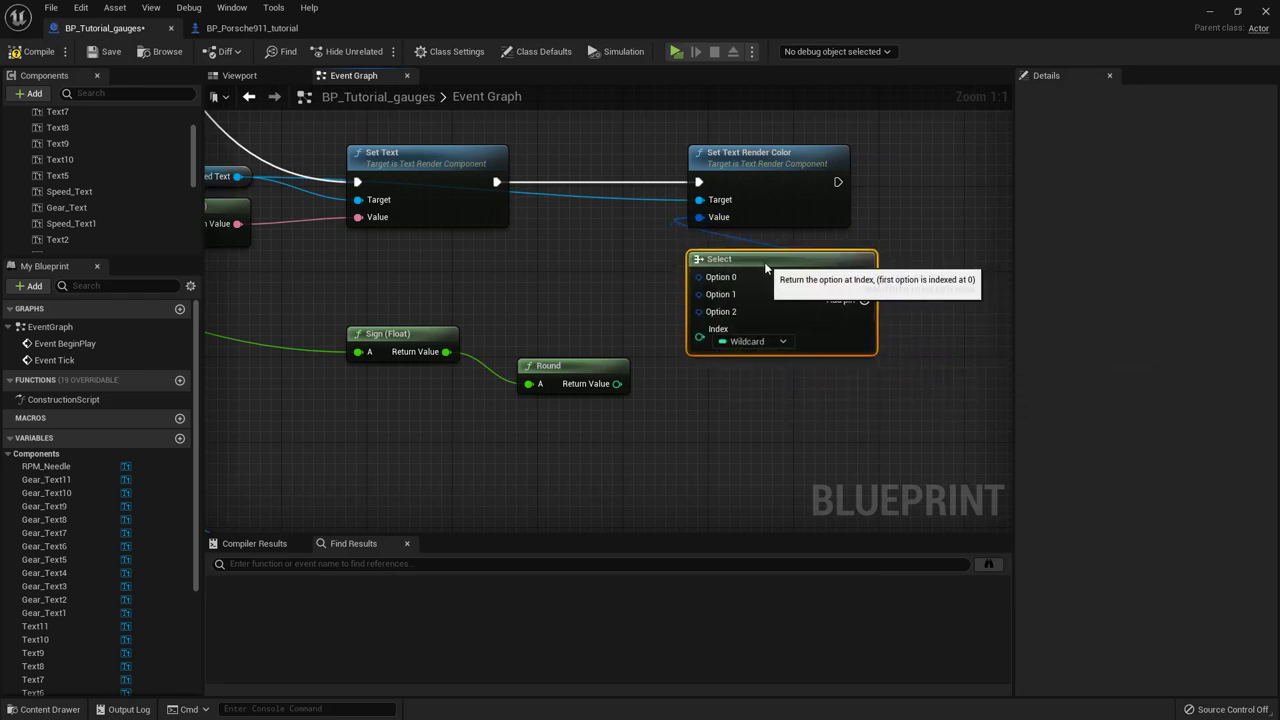
left_click(546, 289)
left_click_drag(584, 392, 554, 367)
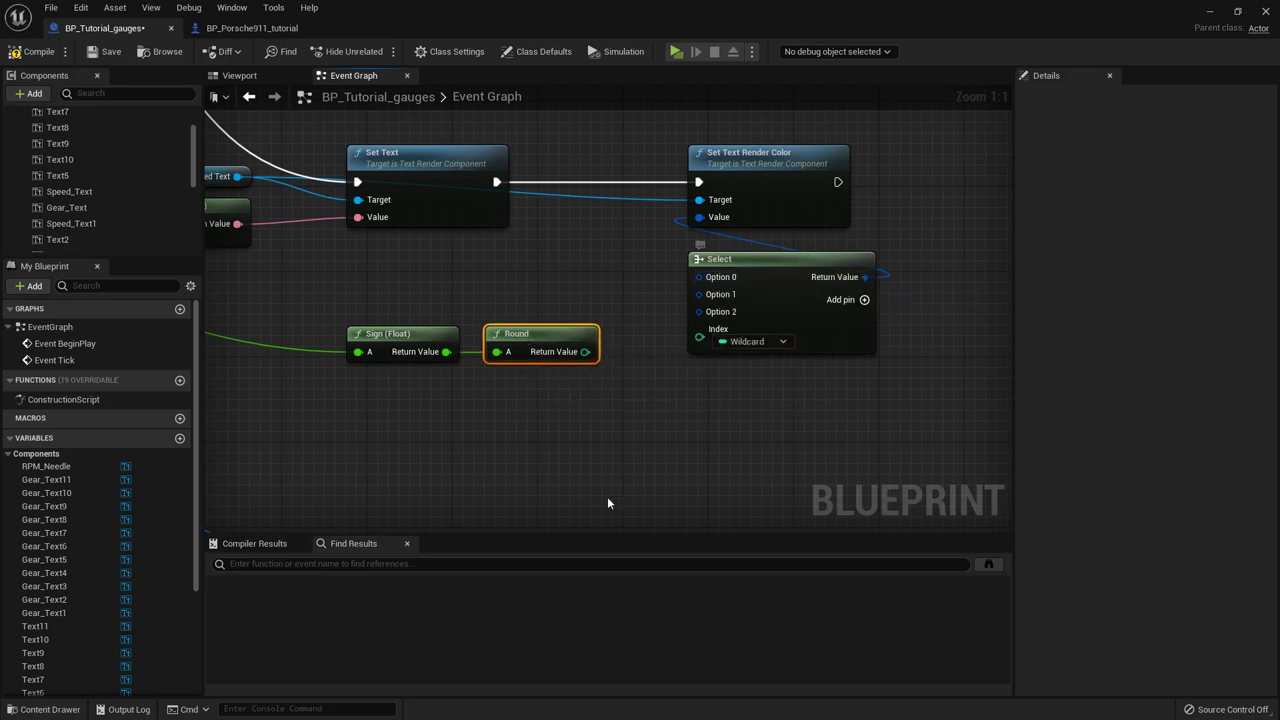
left_click_drag(419, 320, 419, 320)
right_click_drag(381, 292, 512, 310)
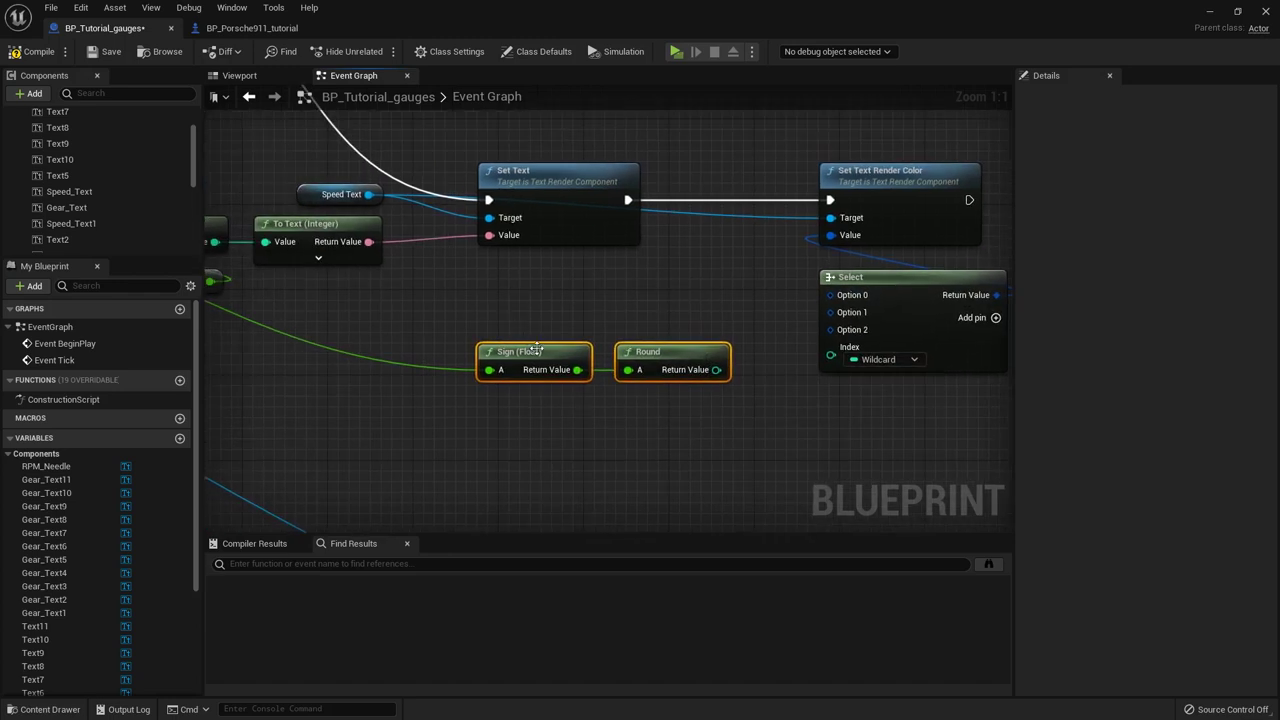
left_click_drag(534, 350, 396, 361)
left_click(494, 321)
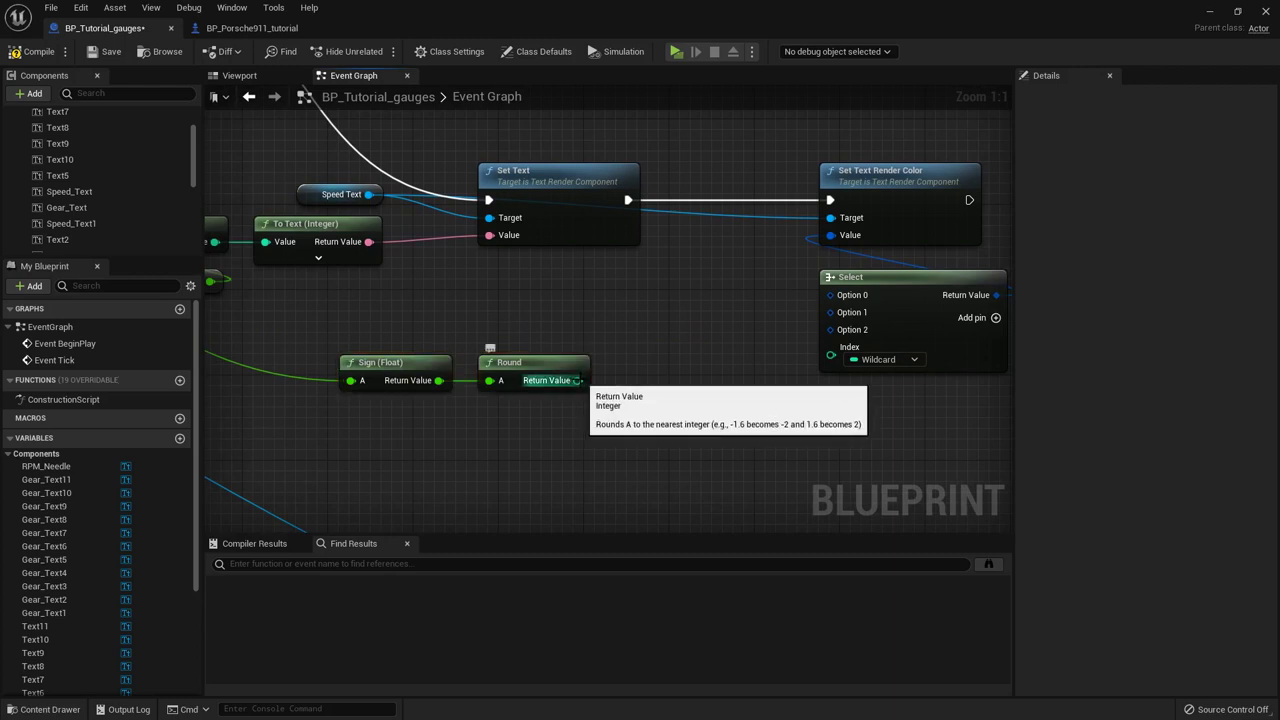
Step: Add an integer Add node that adds 1 to the Round result and feed its output into the Select node's Index
left_click_drag(578, 380, 649, 388)
type("+")
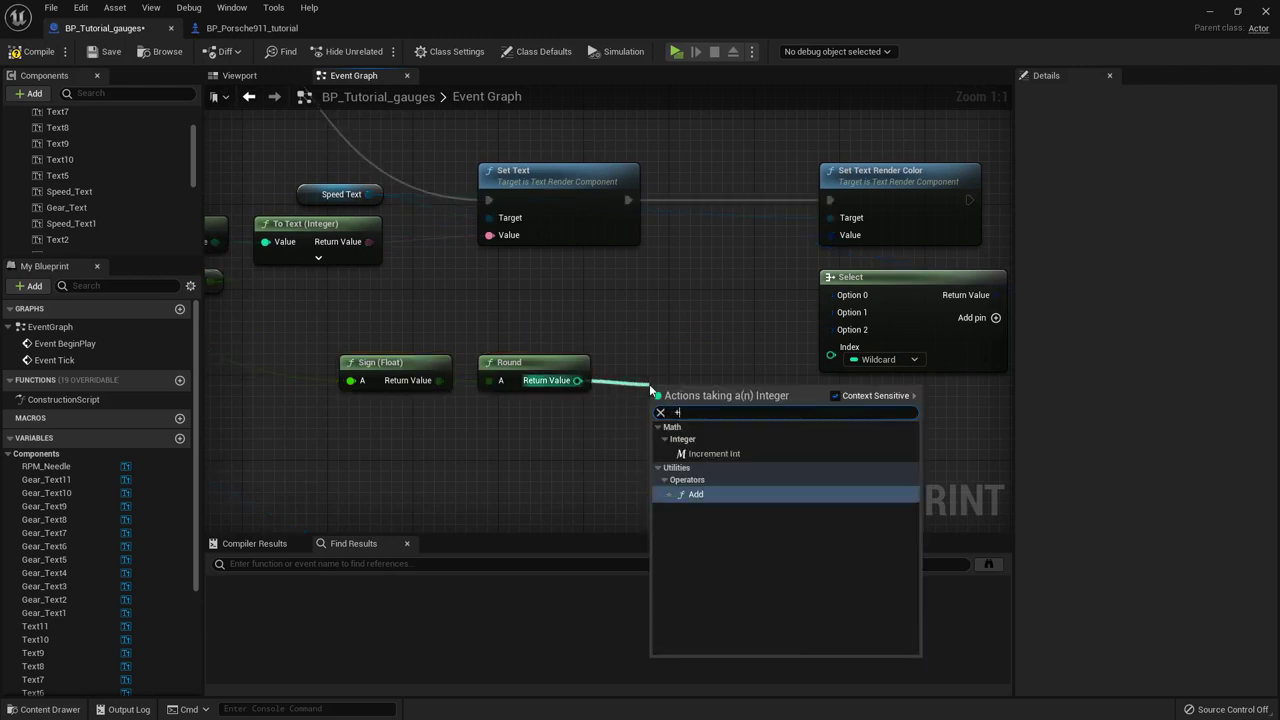
left_click(714, 496)
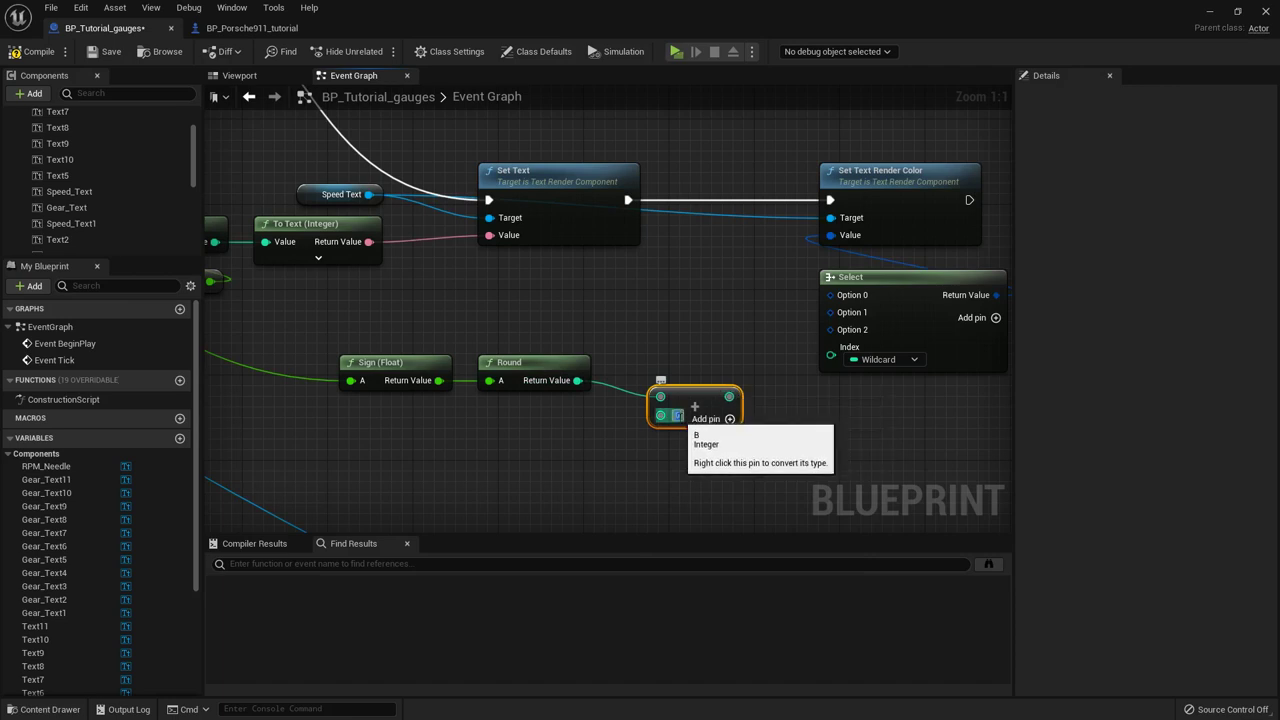
left_click_drag(729, 397, 829, 361)
left_click_drag(715, 406, 665, 374)
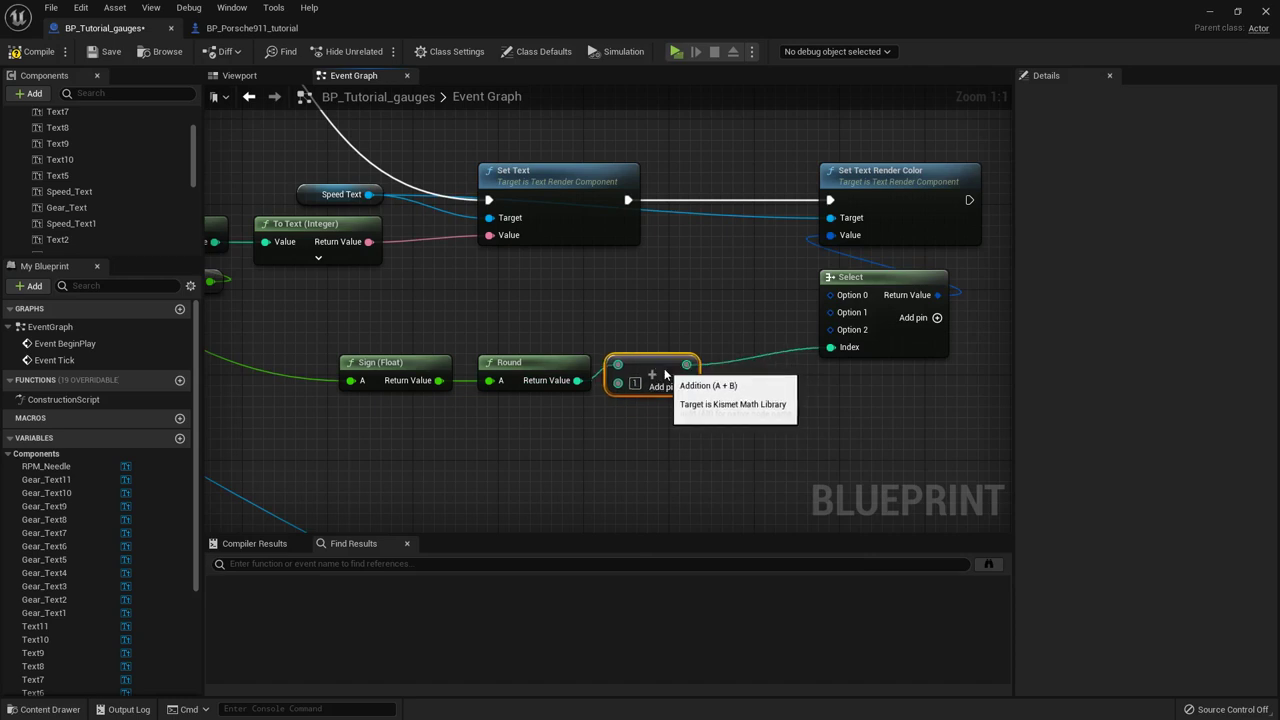
Step: Move the Sign (Float), Round and Add nodes together to just beneath the To Text (Integer) node
left_click_drag(510, 383, 402, 314)
right_click_drag(402, 314, 529, 347)
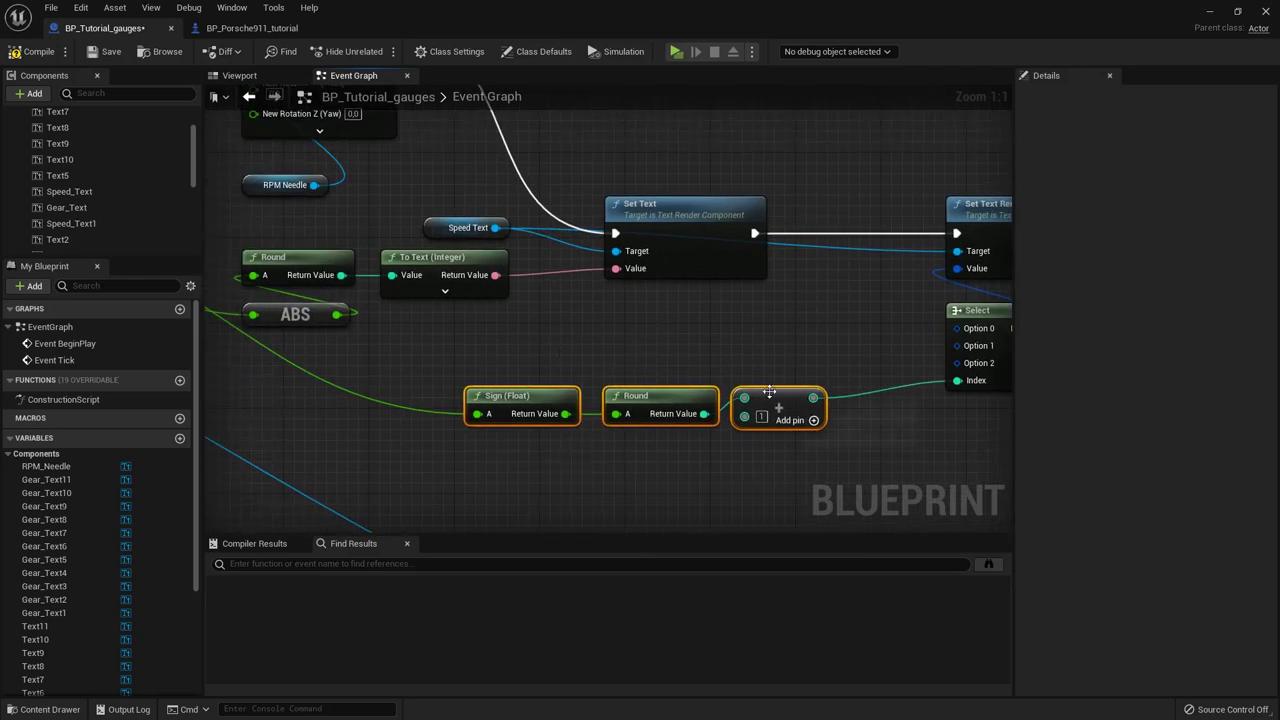
left_click_drag(770, 388, 688, 325)
left_click(802, 459)
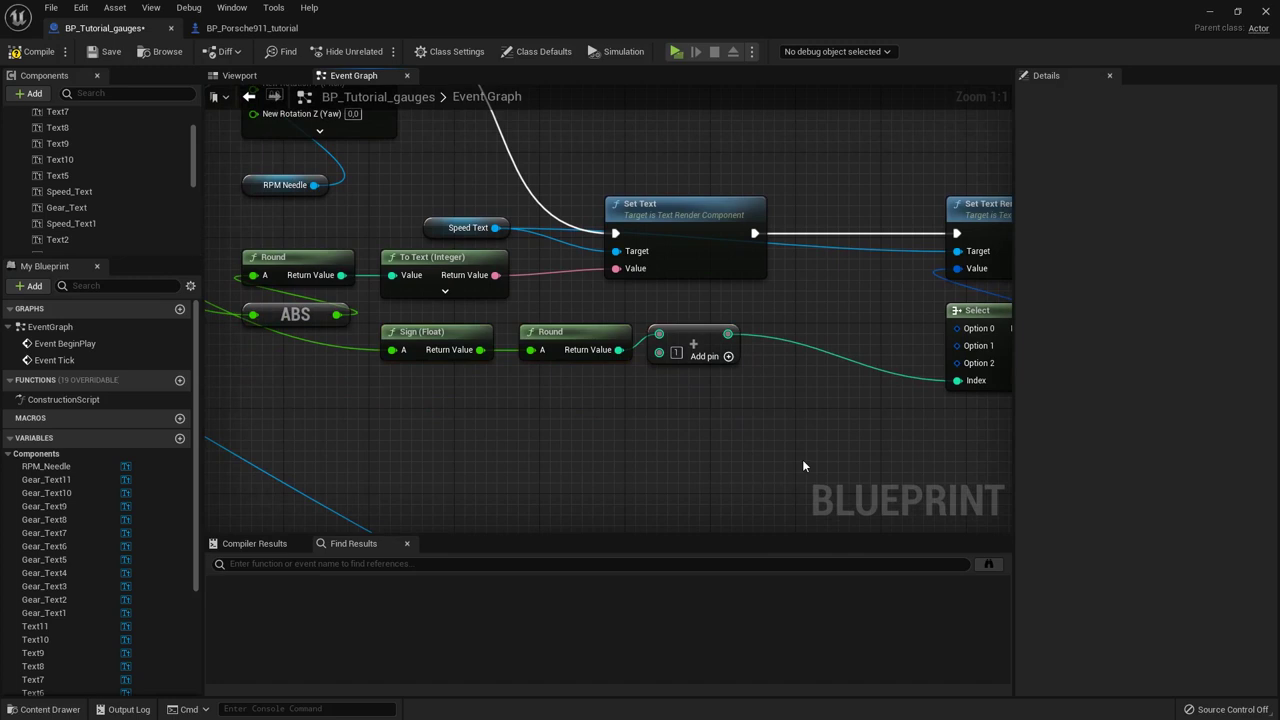
right_click_drag(808, 459, 706, 435)
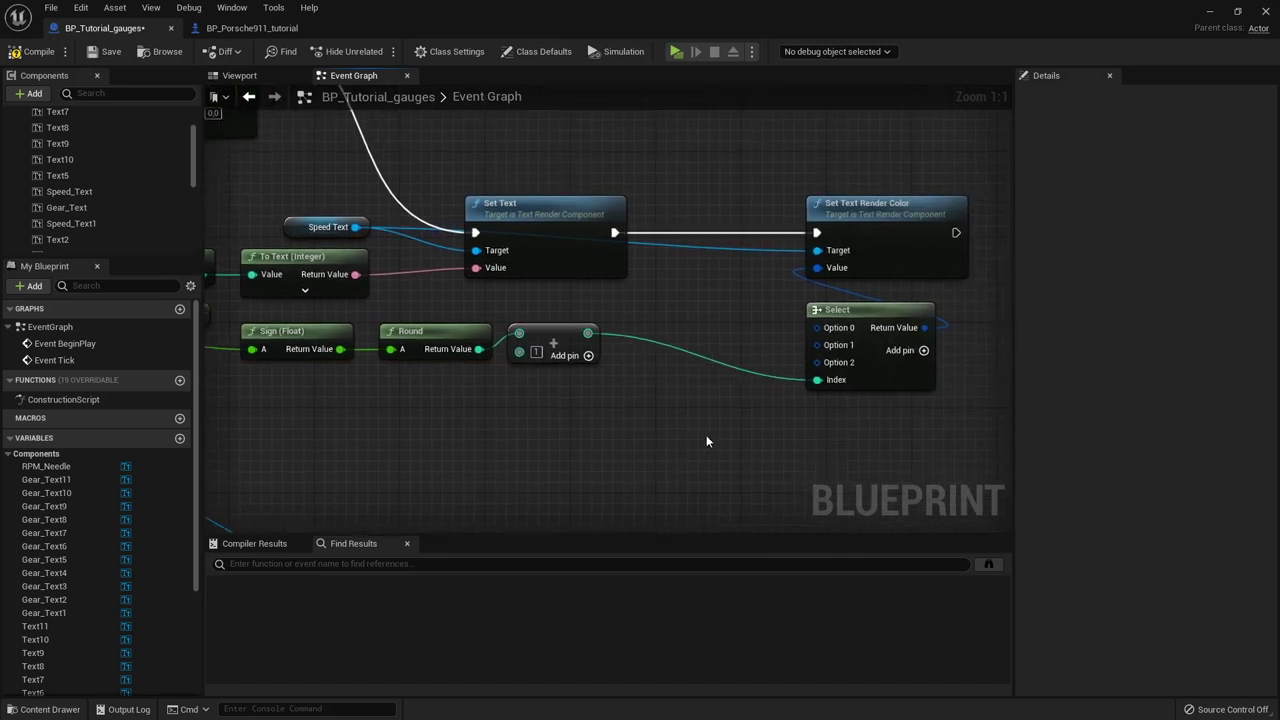
Step: Inspect the Mph label component in the gauge viewport and return to the event graph
left_click(240, 77)
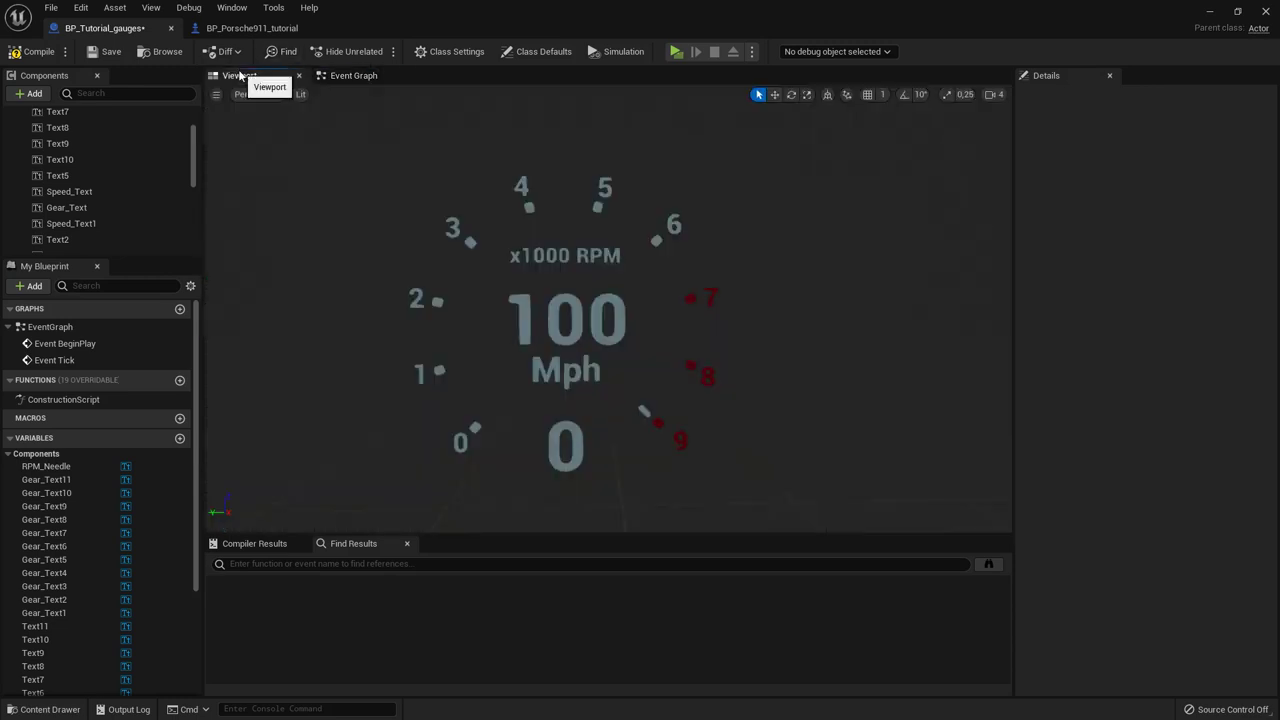
left_click(572, 382)
key("e")
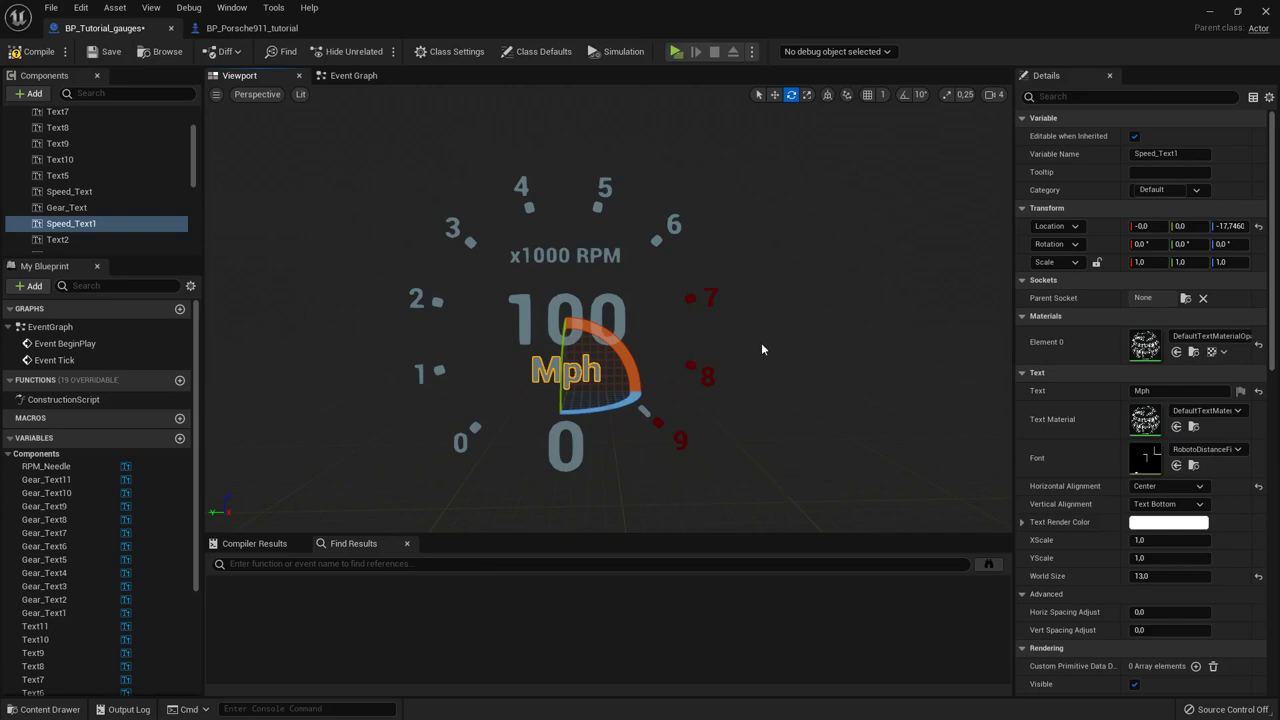
left_click(352, 76)
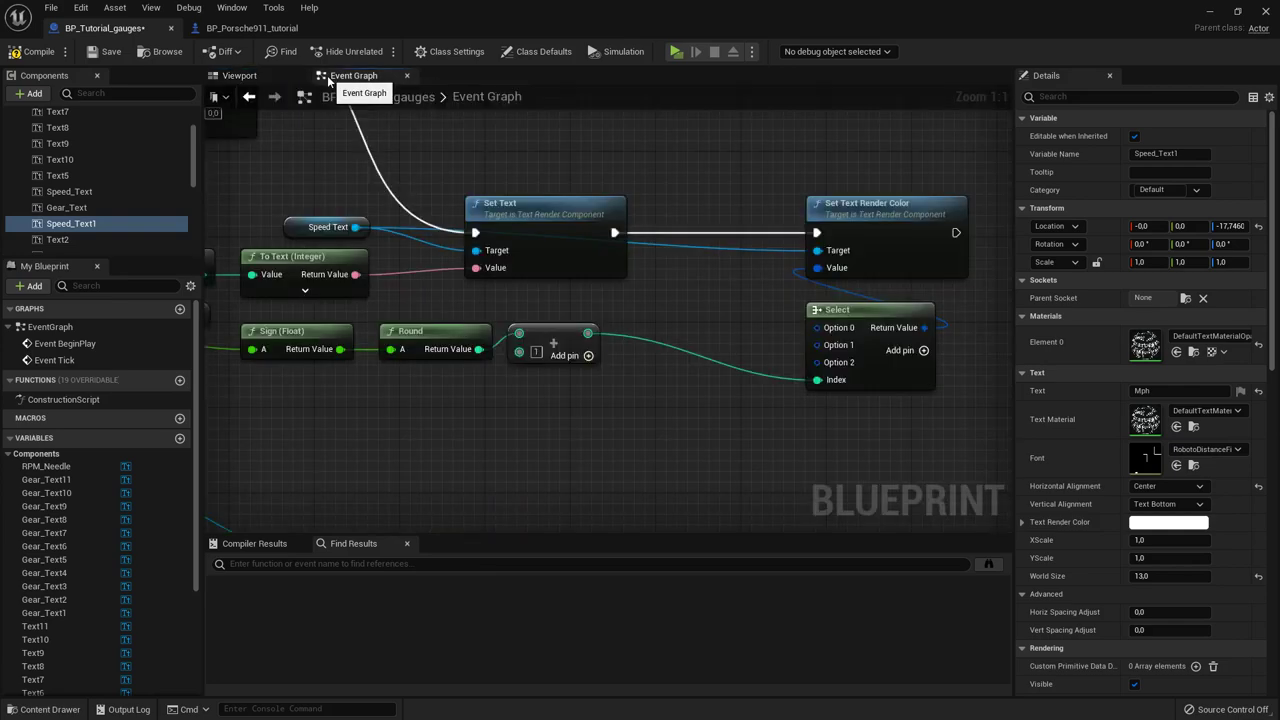
Step: Copy the three Make Color nodes from the gear colour section and paste them near the speed text's Select node
scroll(740, 455, "down", 3)
right_click_drag(783, 470, 551, 234)
right_click_drag(817, 454, 485, 248)
left_click(662, 292)
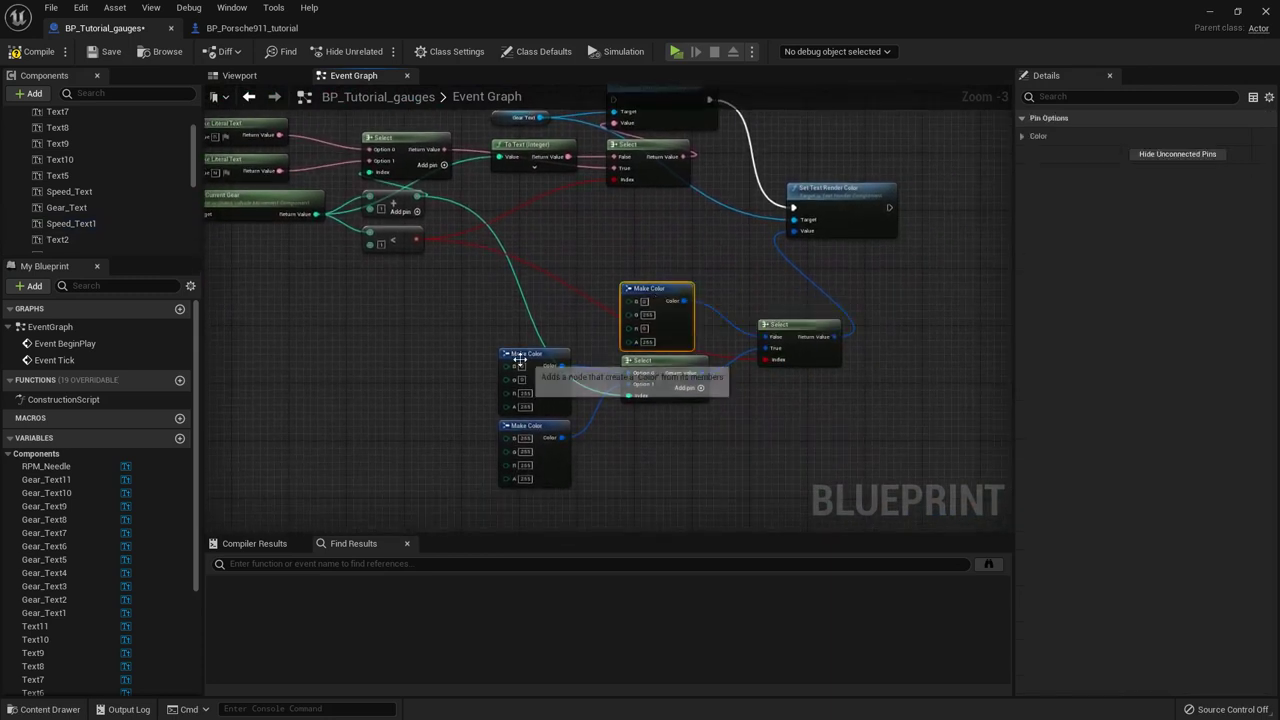
left_click(524, 358, "ctrl")
left_click(544, 427, "ctrl")
right_click_drag(723, 220, 817, 449)
right_click_drag(594, 219, 709, 328)
key("ctrl+v")
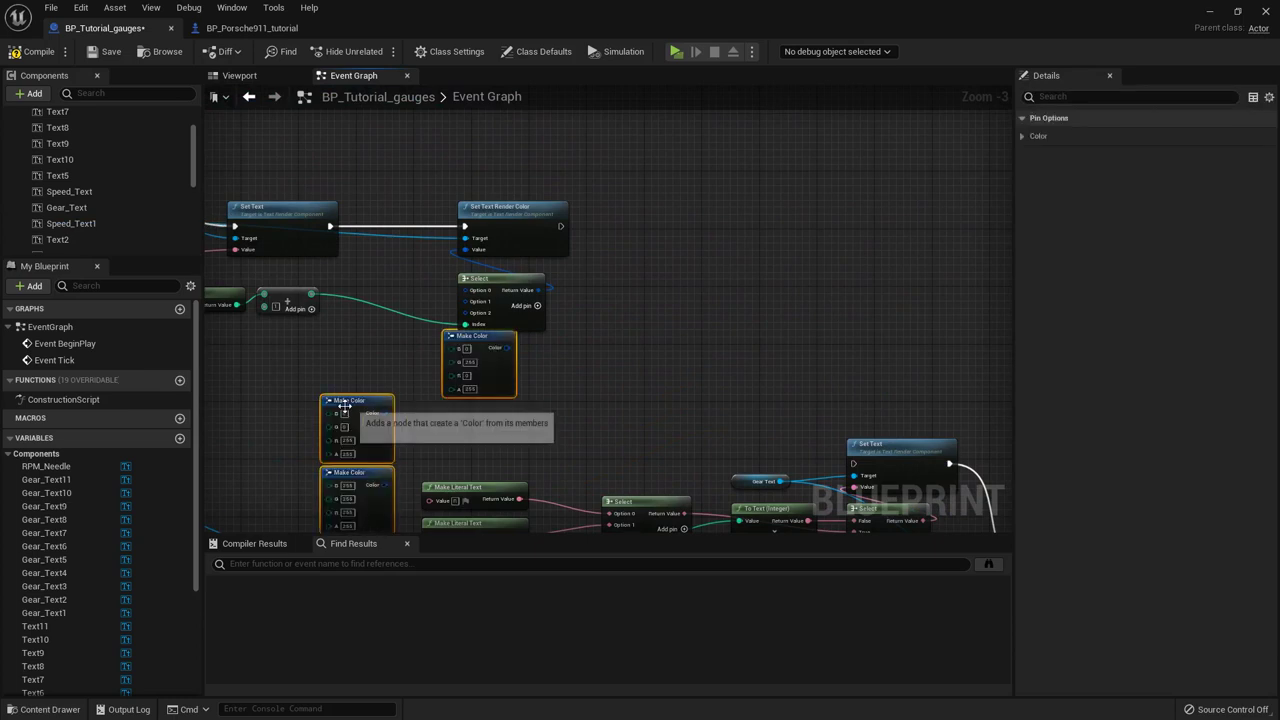
Step: Connect the pasted green Make Color (G 255) to Option 2 of the speed Select and place it below the Add node
left_click(482, 367)
left_click_drag(482, 367, 436, 369)
scroll(342, 330, "up", 3)
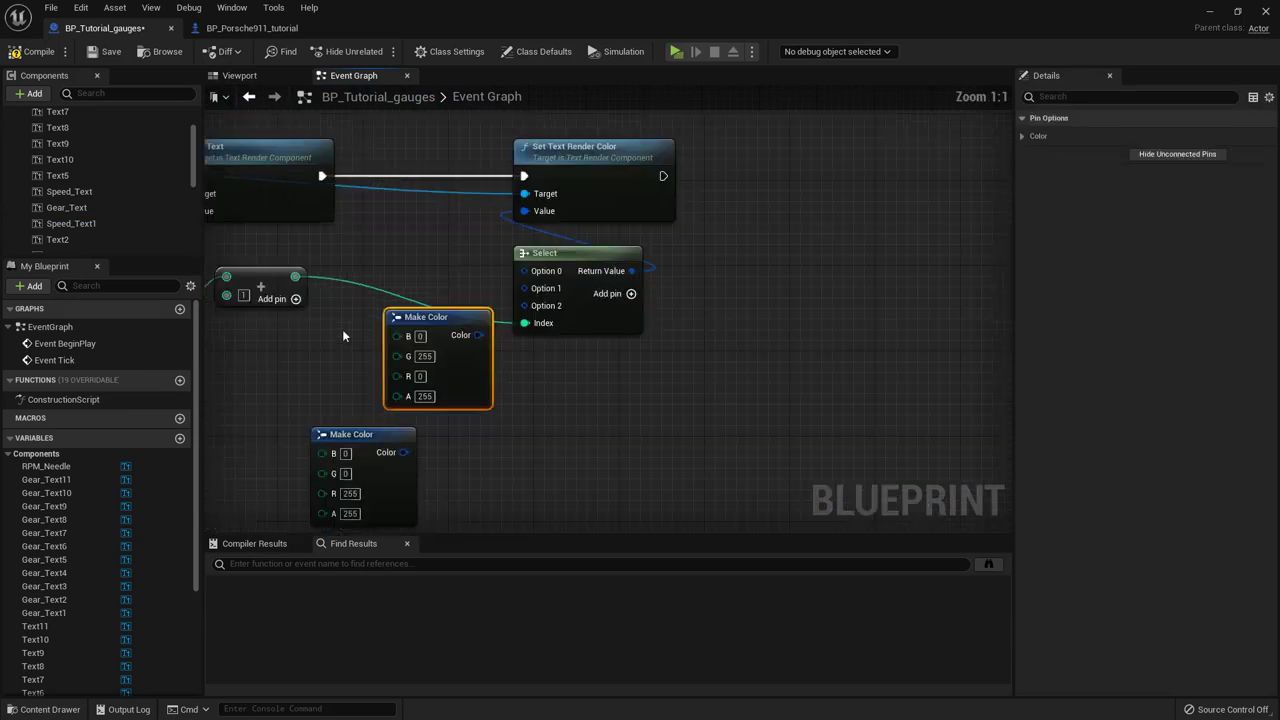
right_click_drag(476, 345, 551, 373)
left_click_drag(553, 364, 598, 338)
left_click(536, 288)
left_click_drag(500, 343, 430, 358)
Step: Connect the pasted red Make Color (R 255) to Option 0 of the speed Select and place it above the green one
right_click_drag(467, 503, 514, 442)
left_click(514, 471)
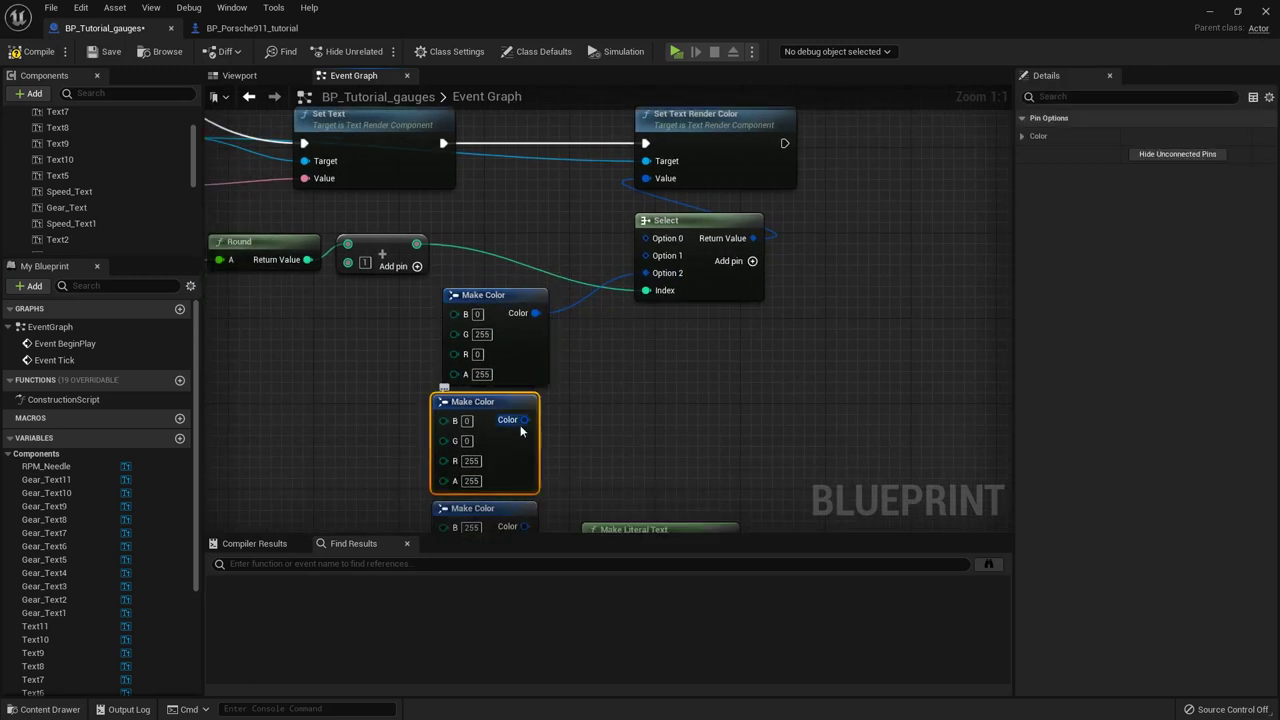
left_click_drag(525, 420, 654, 242)
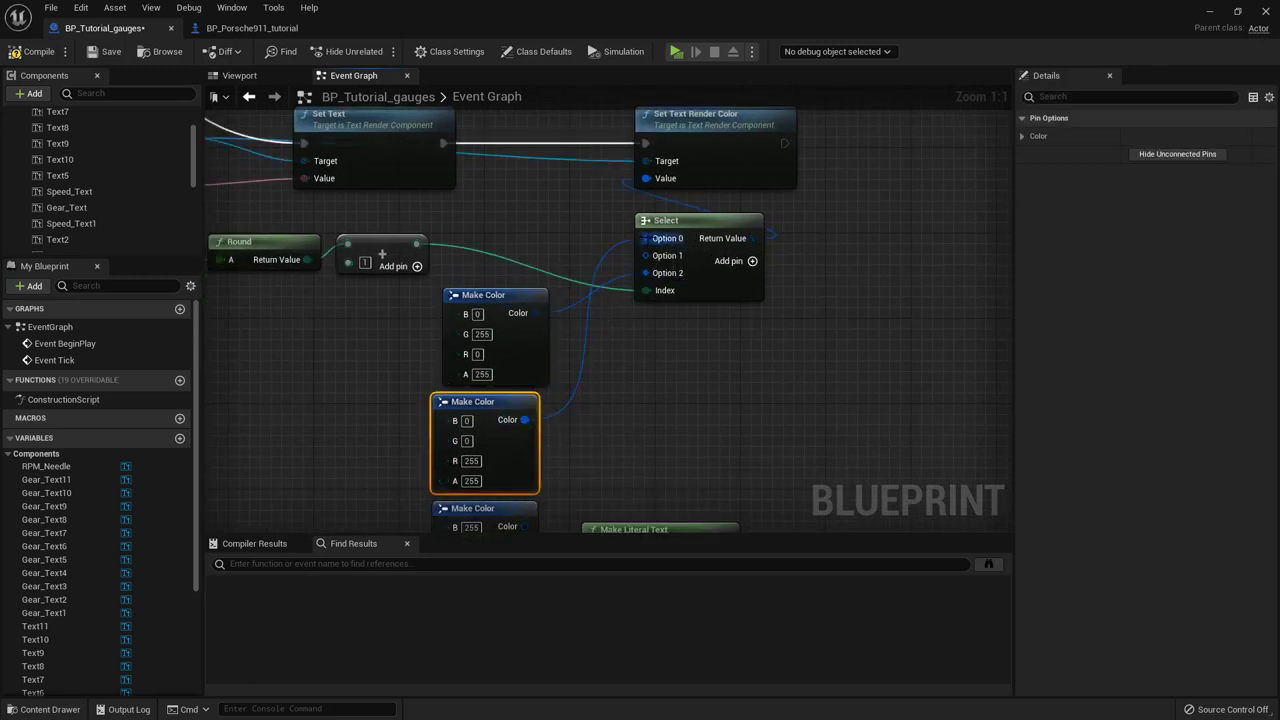
left_click_drag(530, 397, 552, 184)
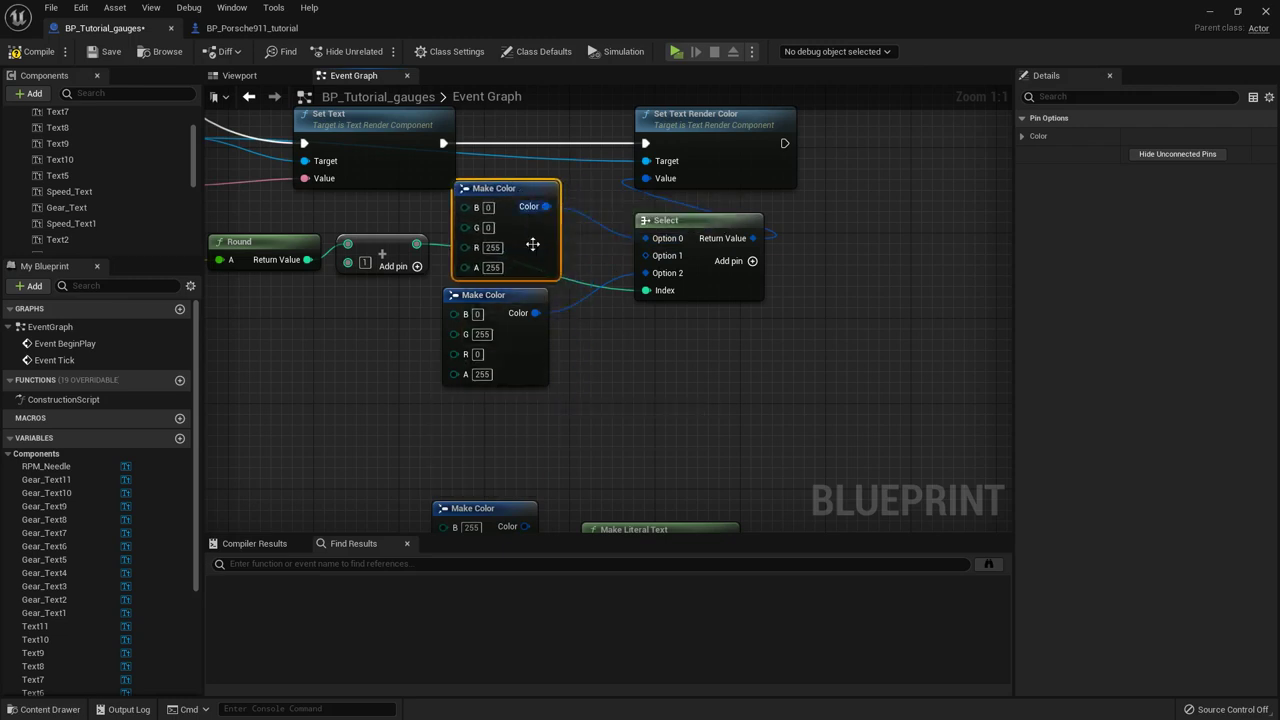
Step: Connect the white Make Color to Option 1 of the speed Select and stack it between the red and green colour nodes
left_click_drag(549, 307, 656, 382)
left_click(506, 386)
right_click_drag(488, 499, 514, 387)
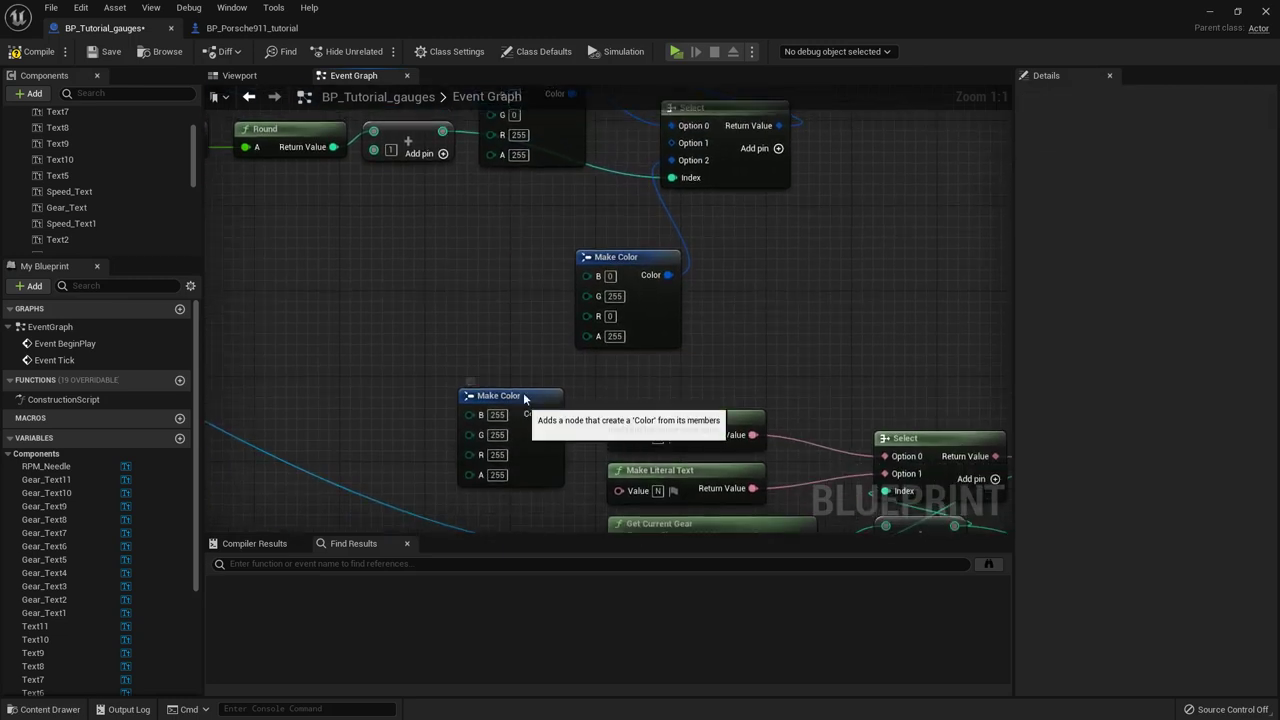
left_click_drag(524, 397, 671, 143)
left_click_drag(663, 264, 563, 298)
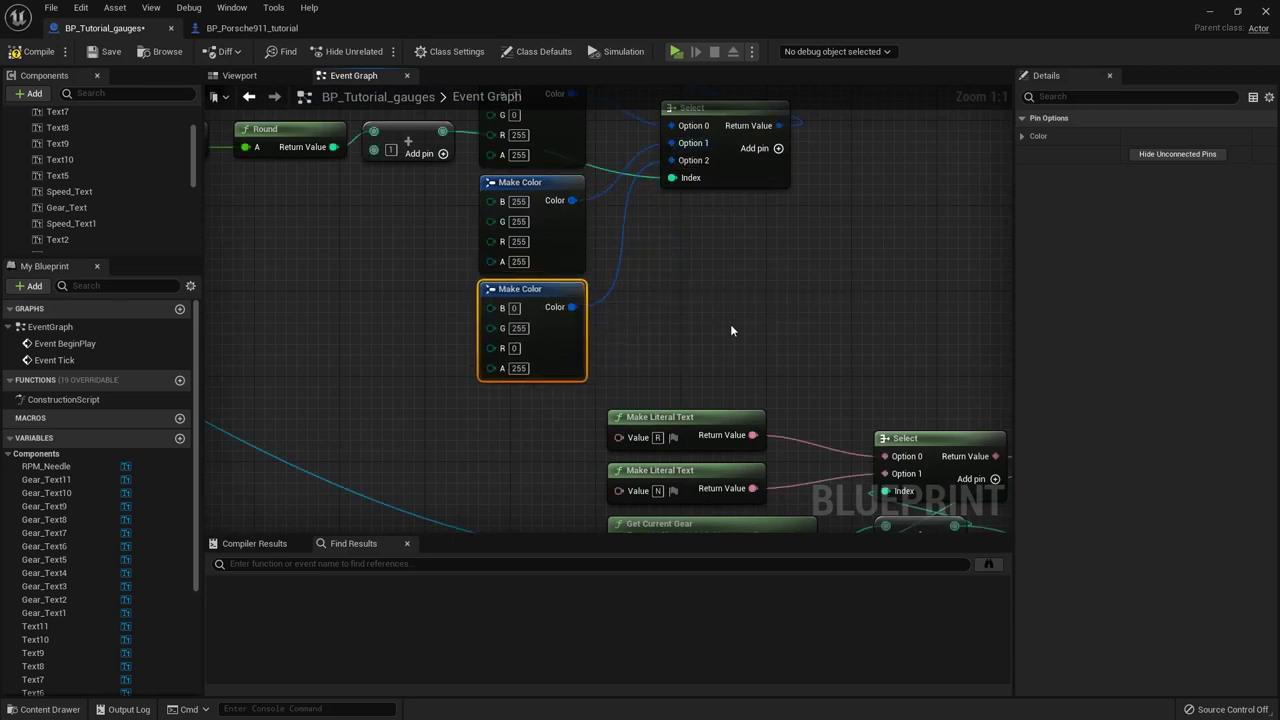
left_click(730, 331)
Step: Shift the speed colour nodes, Select and Set Text Render Color right, and connect that Set Text Render Color's execution output to the gear's Set Text
scroll(730, 331, "down", 1)
right_click_drag(711, 357, 707, 392)
left_click_drag(823, 428, 571, 145)
left_click_drag(795, 246, 881, 247)
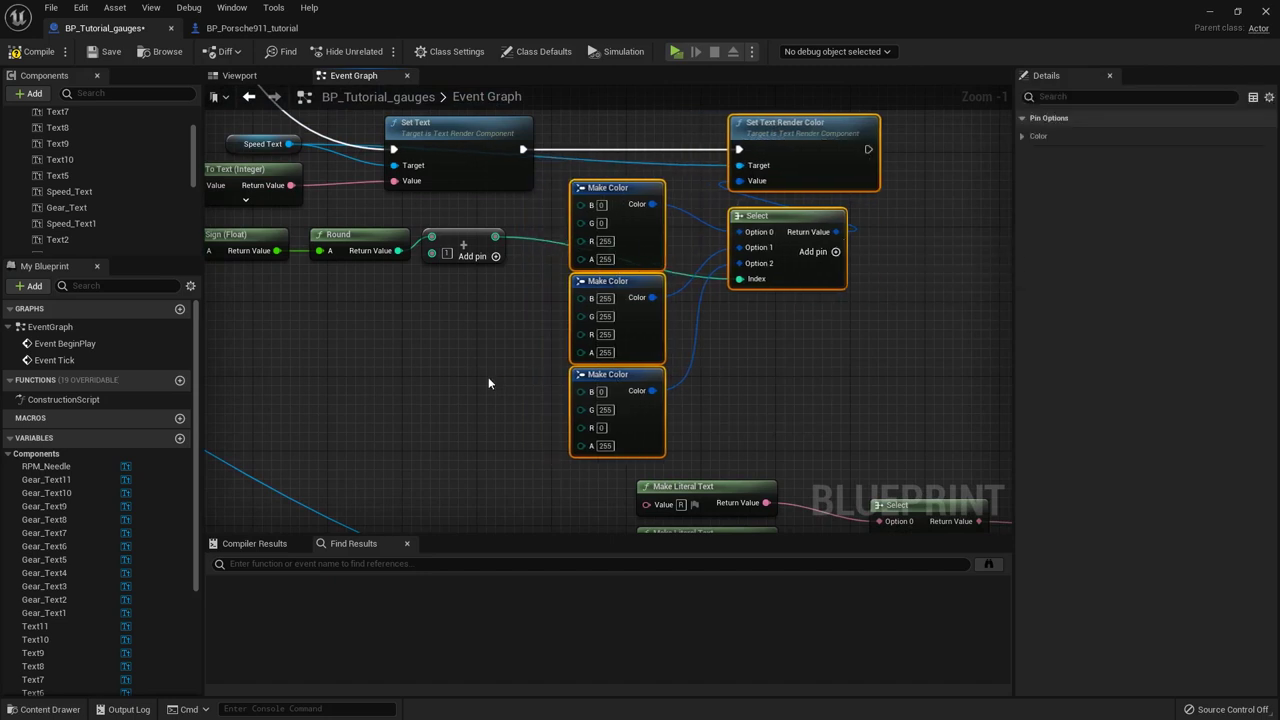
left_click(488, 378)
scroll(572, 246, "down", 3)
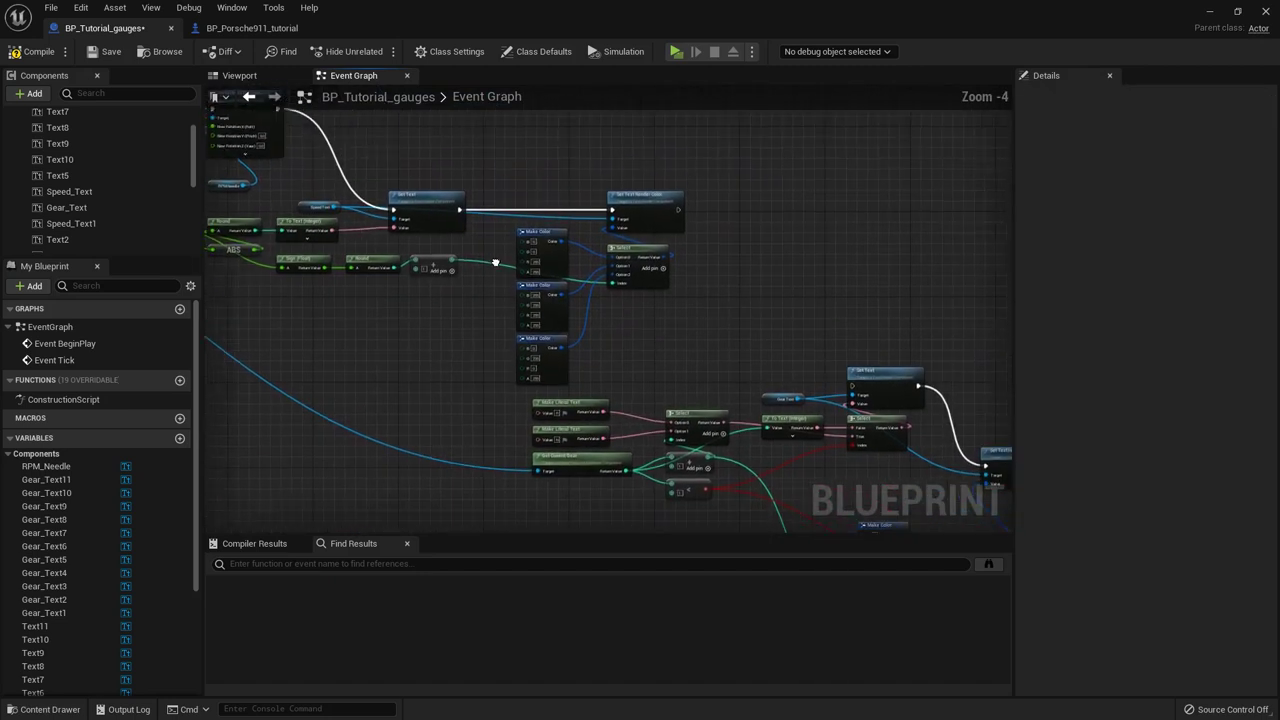
left_click_drag(663, 212, 838, 388)
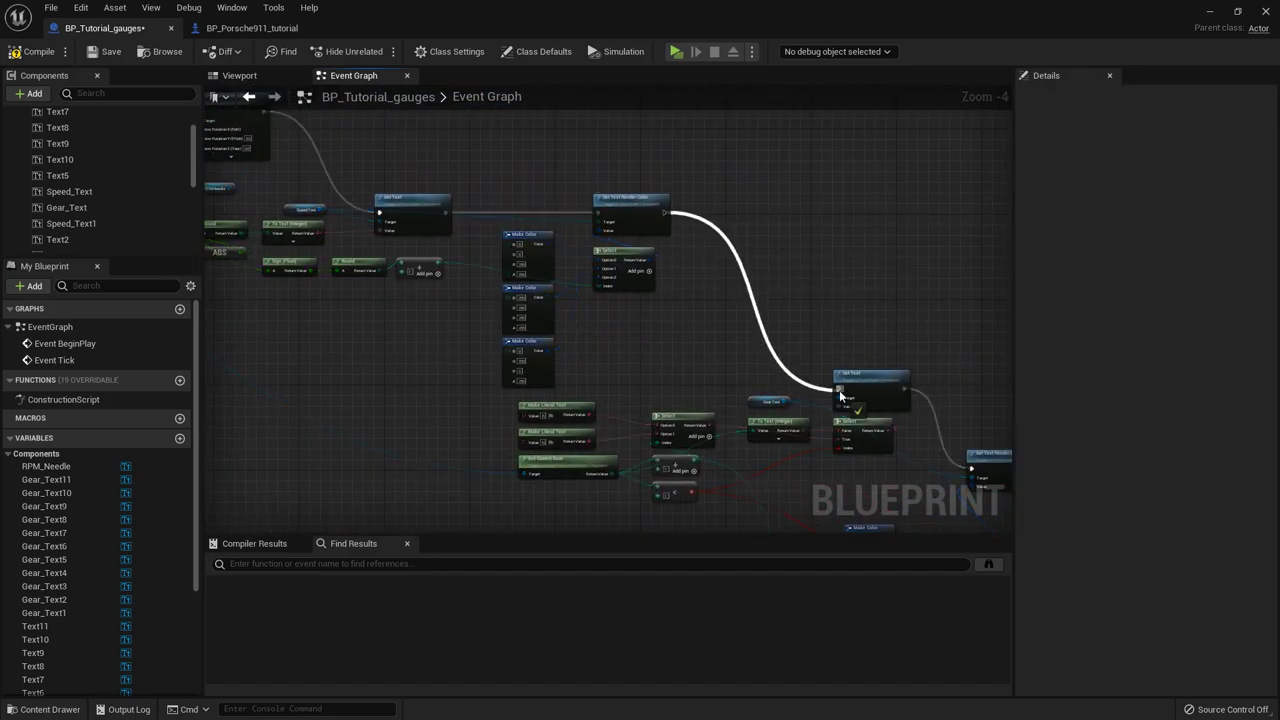
Step: Inspect the RPM_Needle component in the gauge viewport and return to the event graph
left_click(271, 79)
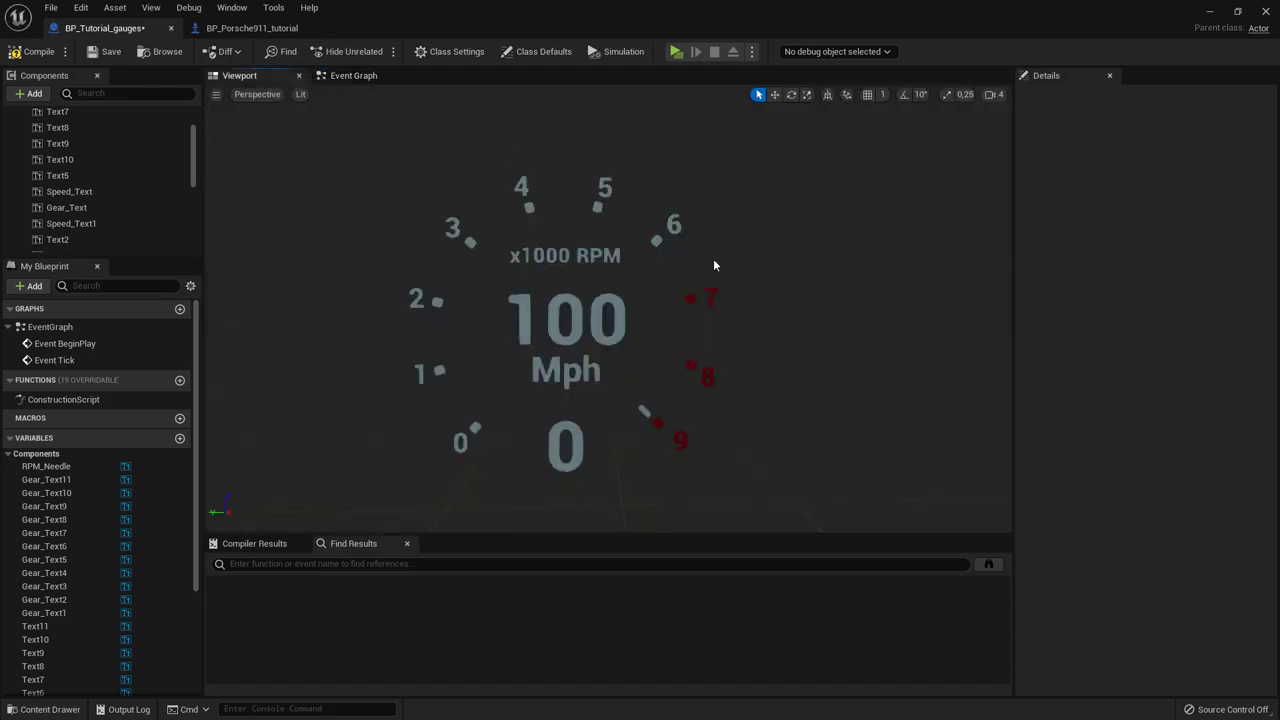
left_click(645, 413)
key("e")
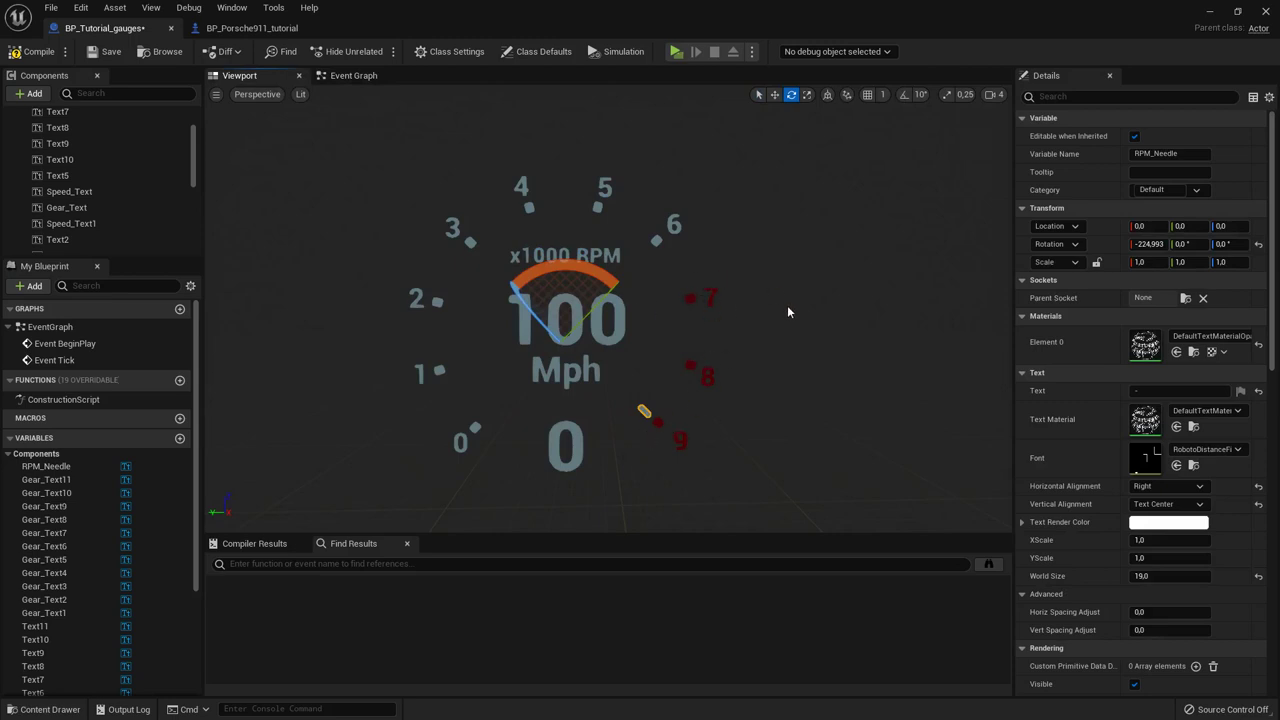
left_click(350, 76)
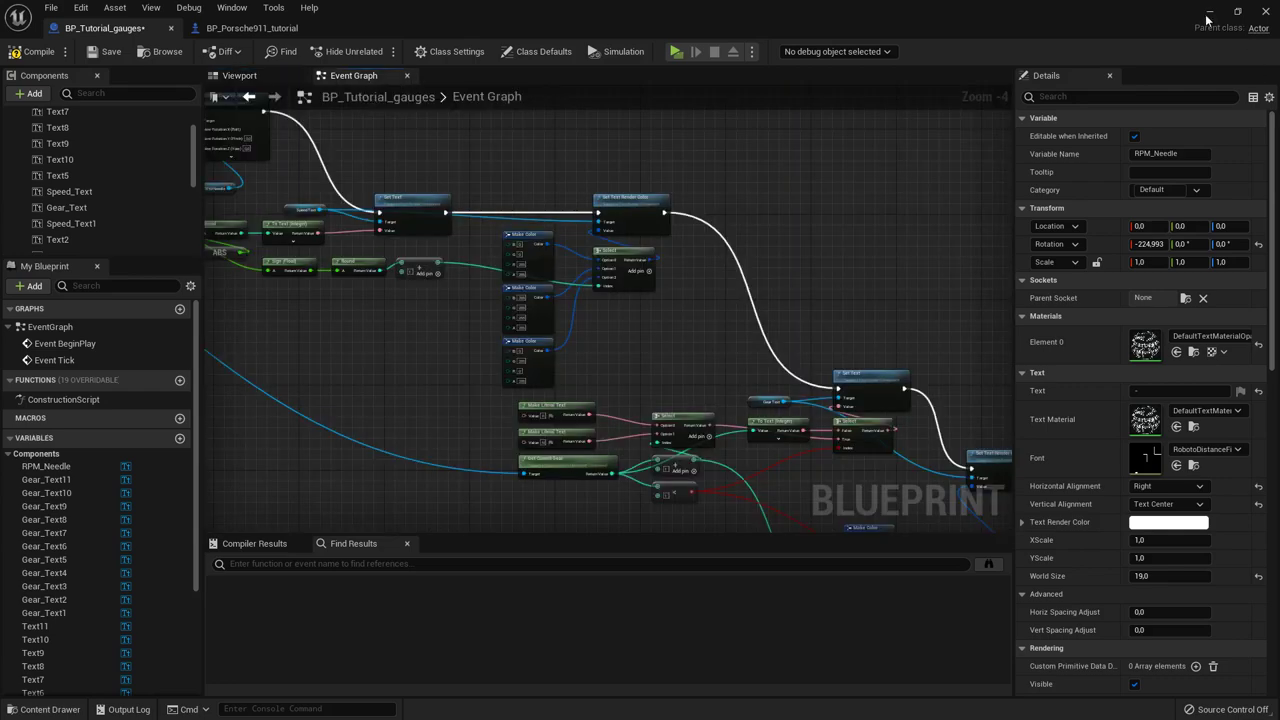
Step: Play the level in a standalone preview and drive the car forward and in reverse to check the speed and gear text colours
left_click(1210, 15)
left_click(286, 51)
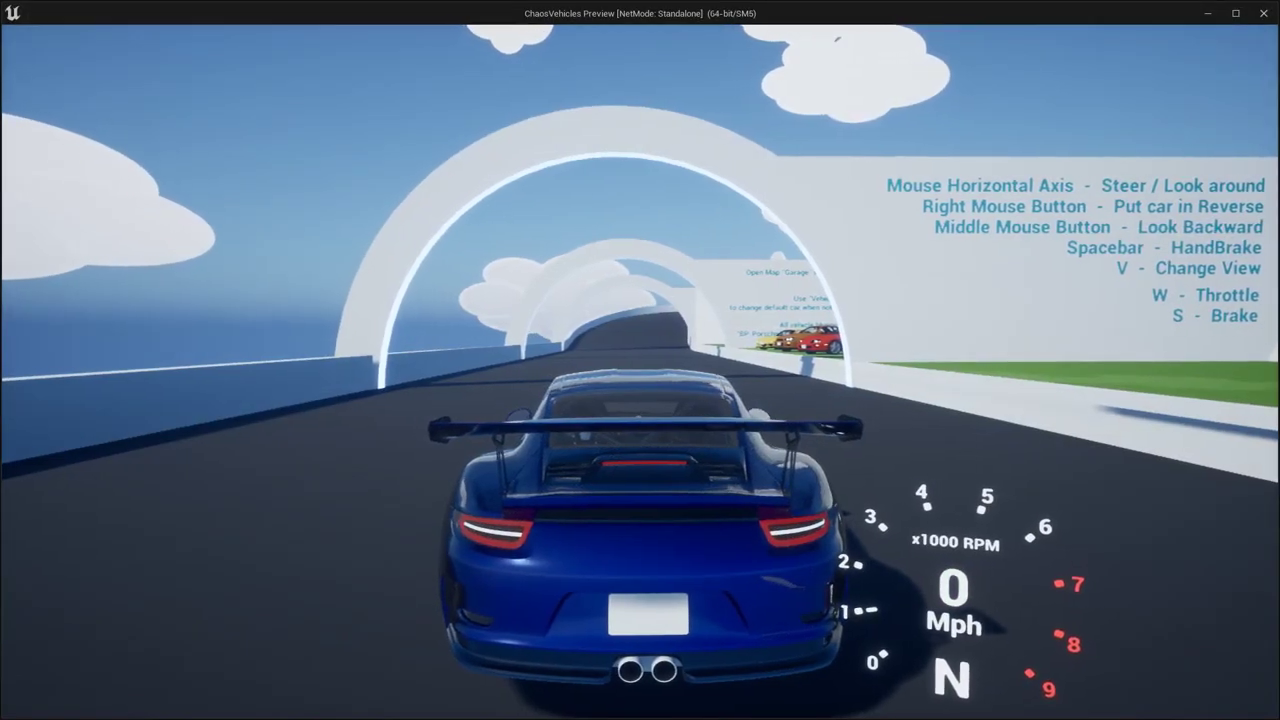
key("w")
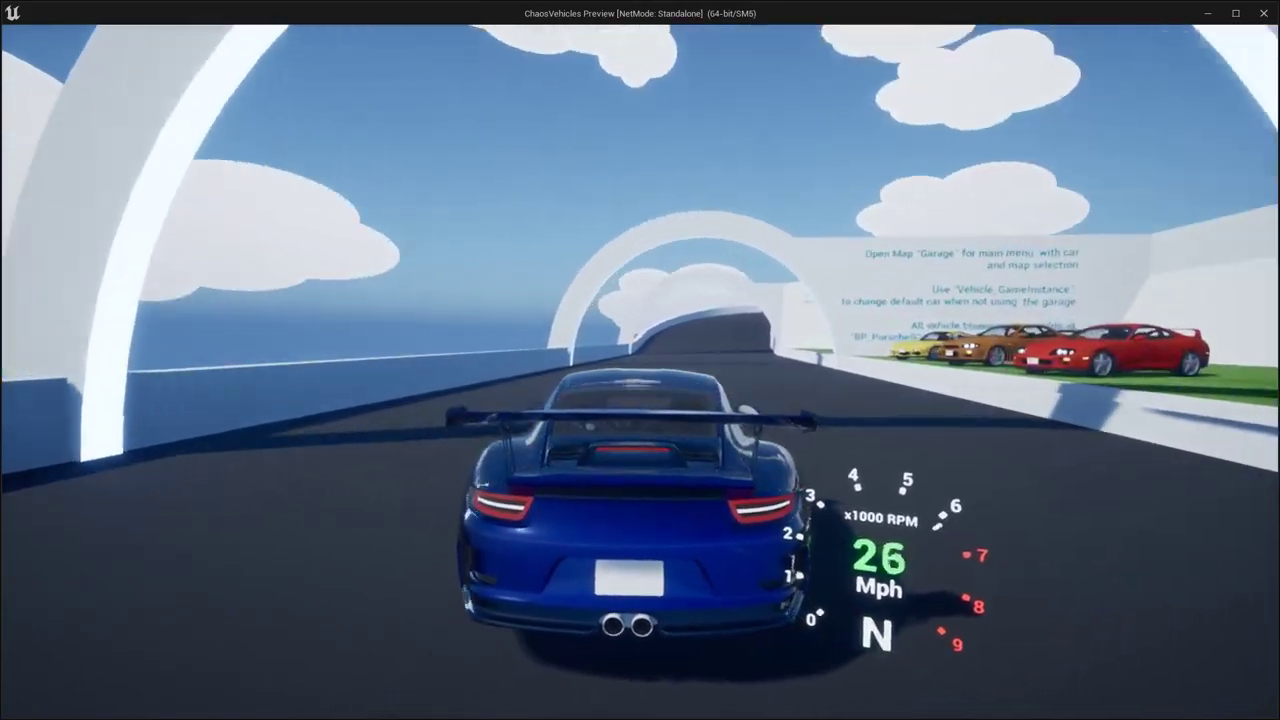
key("s")
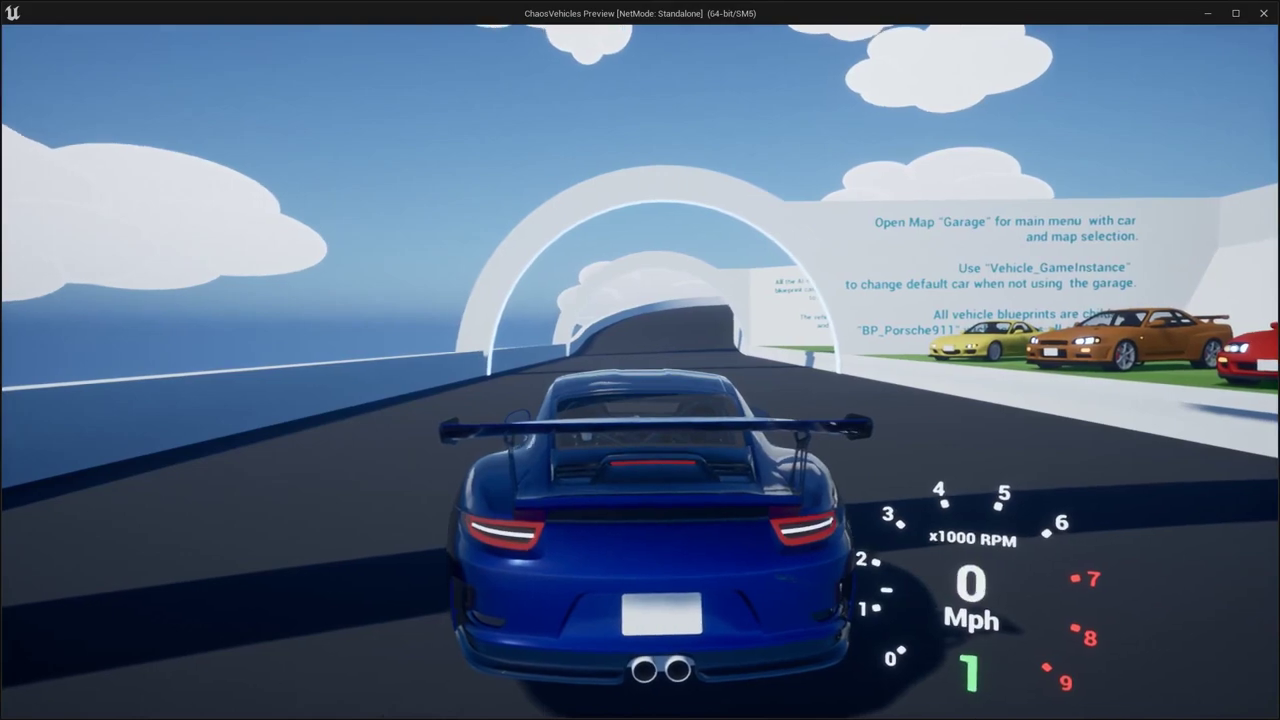
key("d")
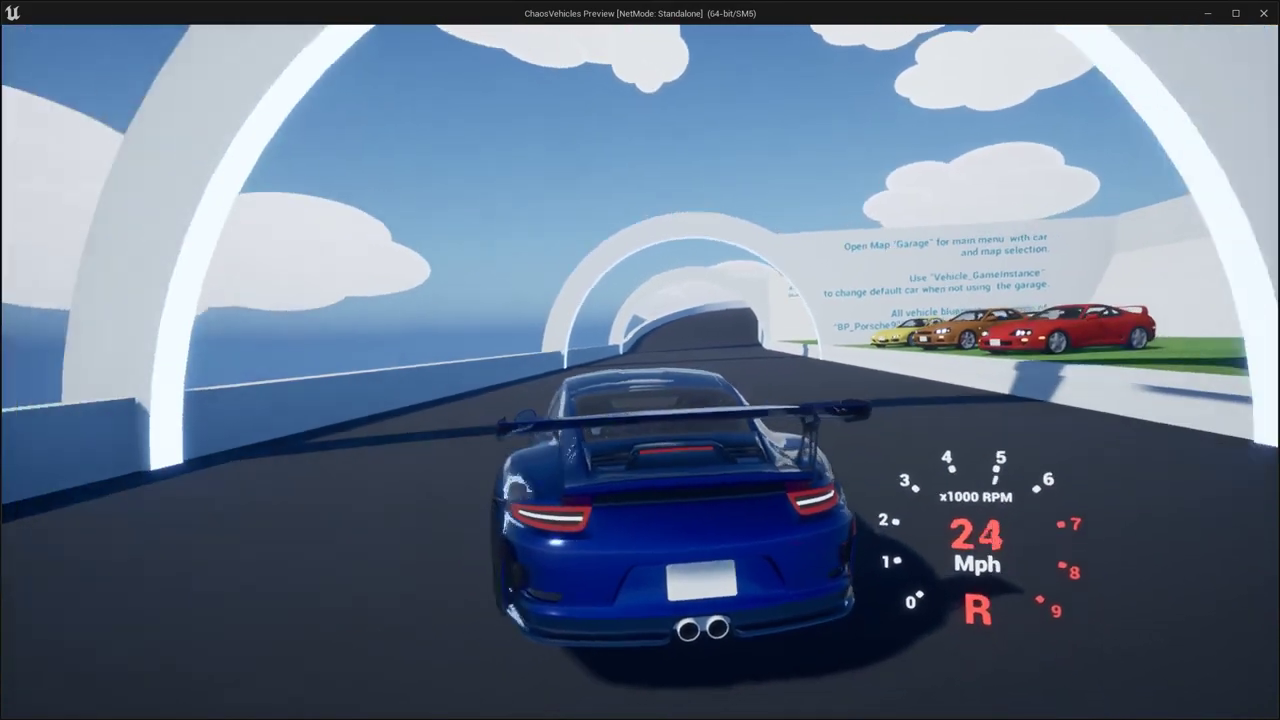
key("w")
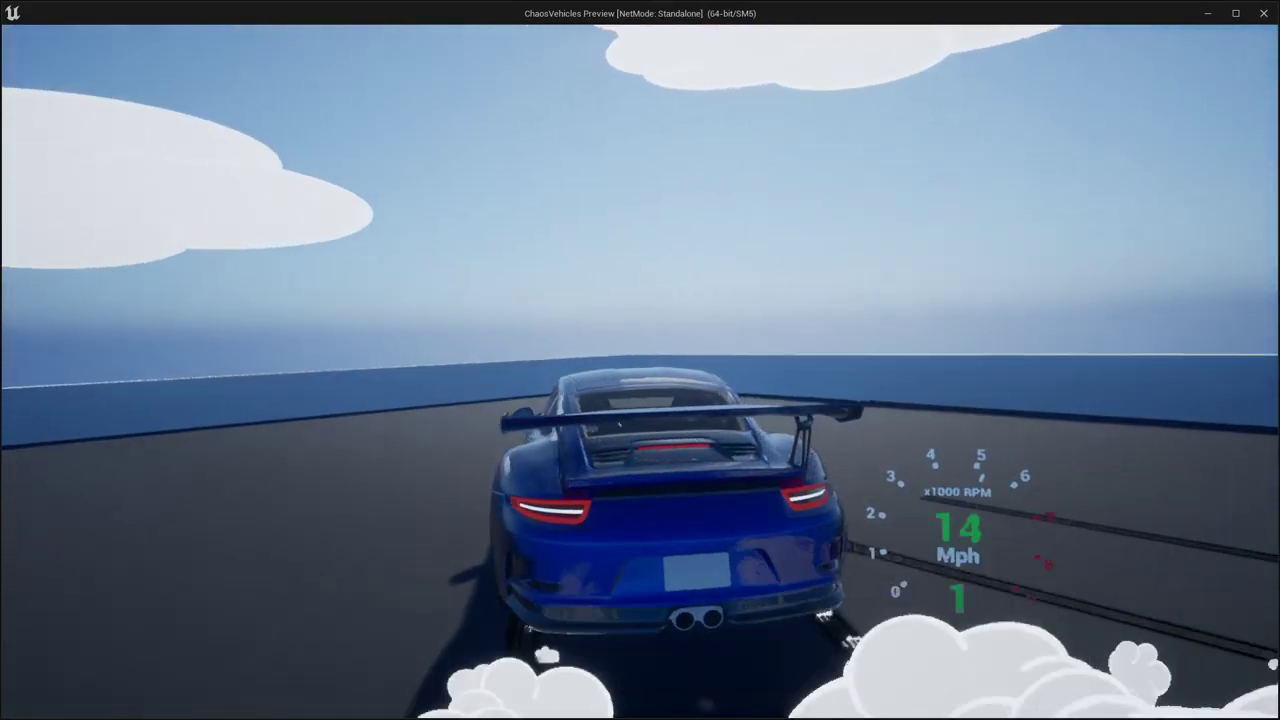
key("s")
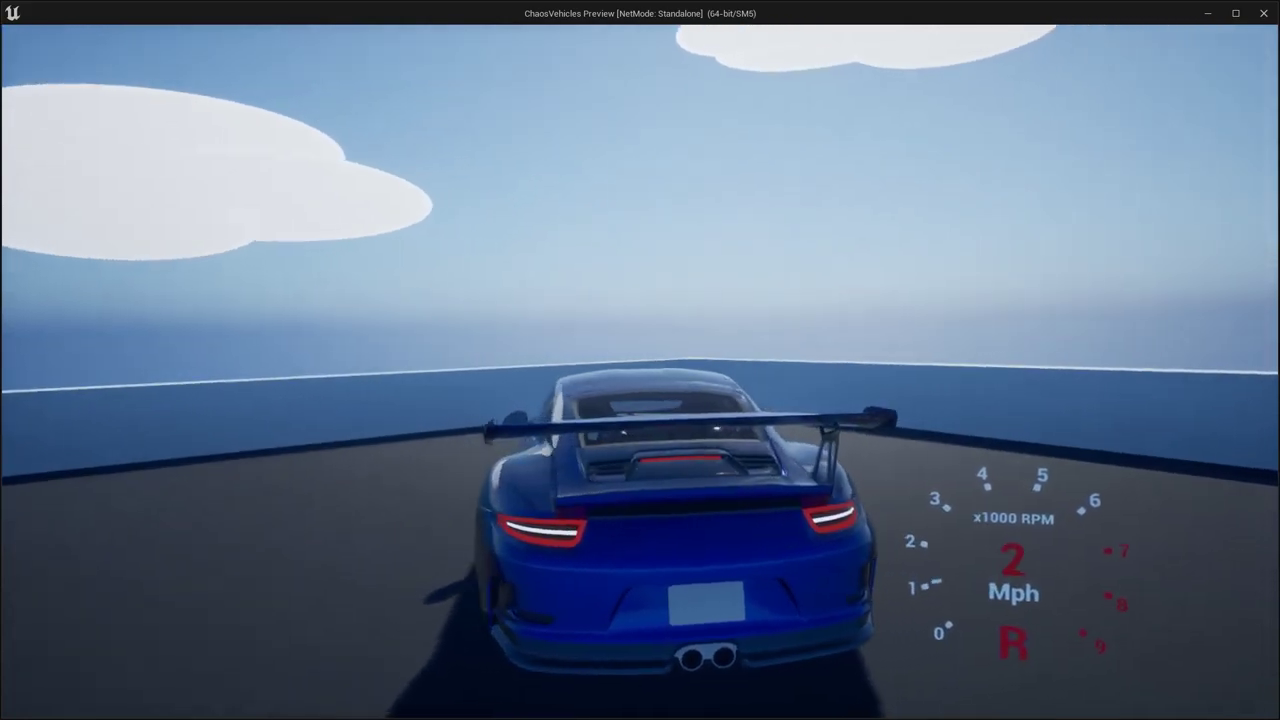
key("d")
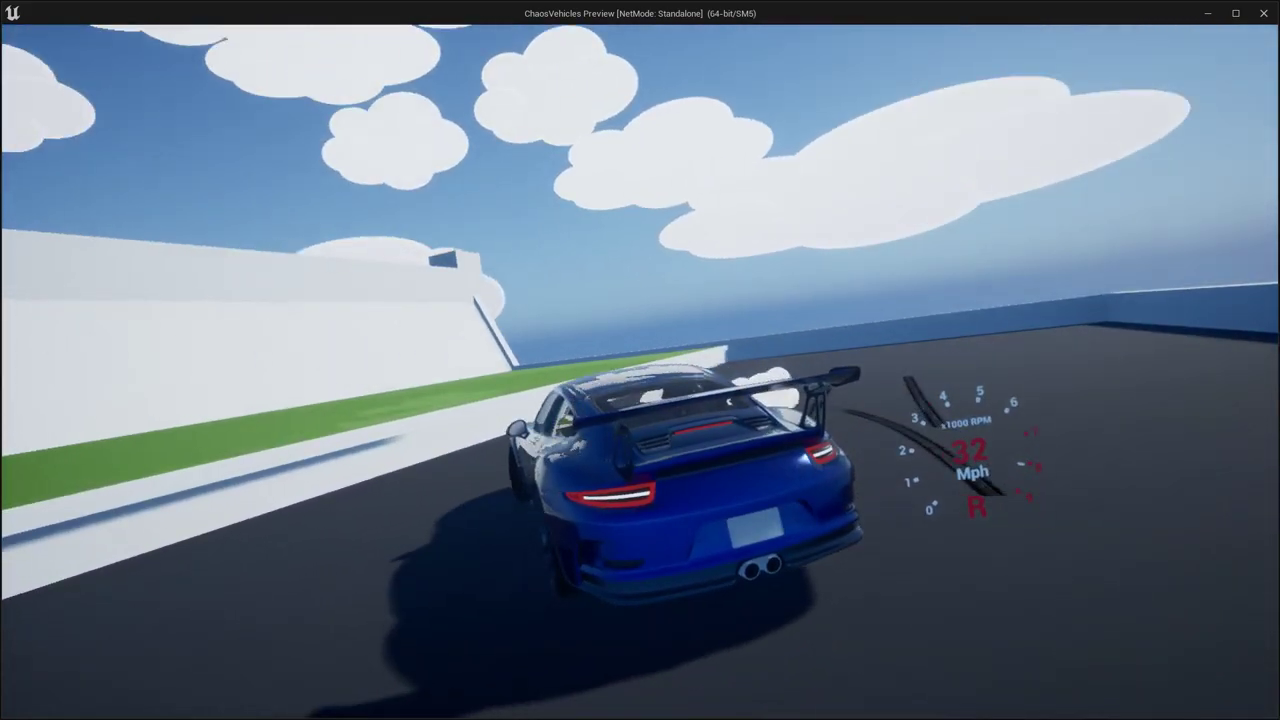
key("w")
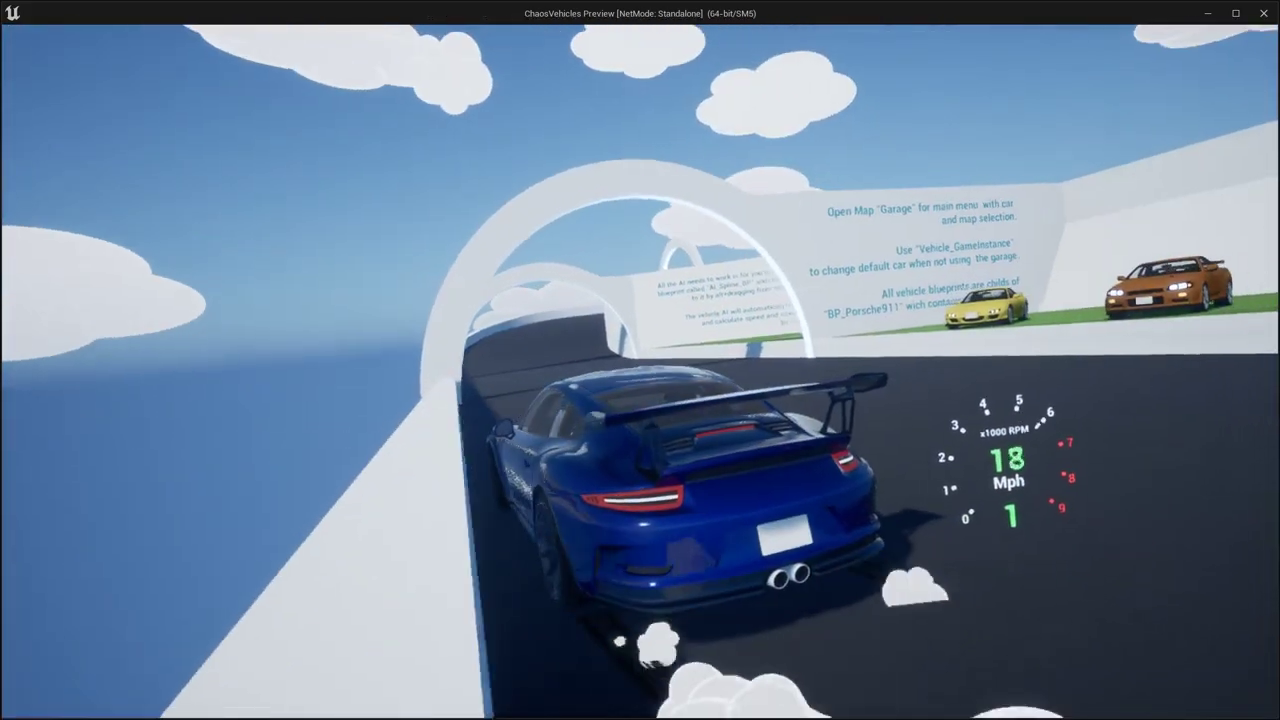
Step: Drive the car around the track in the preview, watching the gear and speed text colours, and stop the preview
key("a")
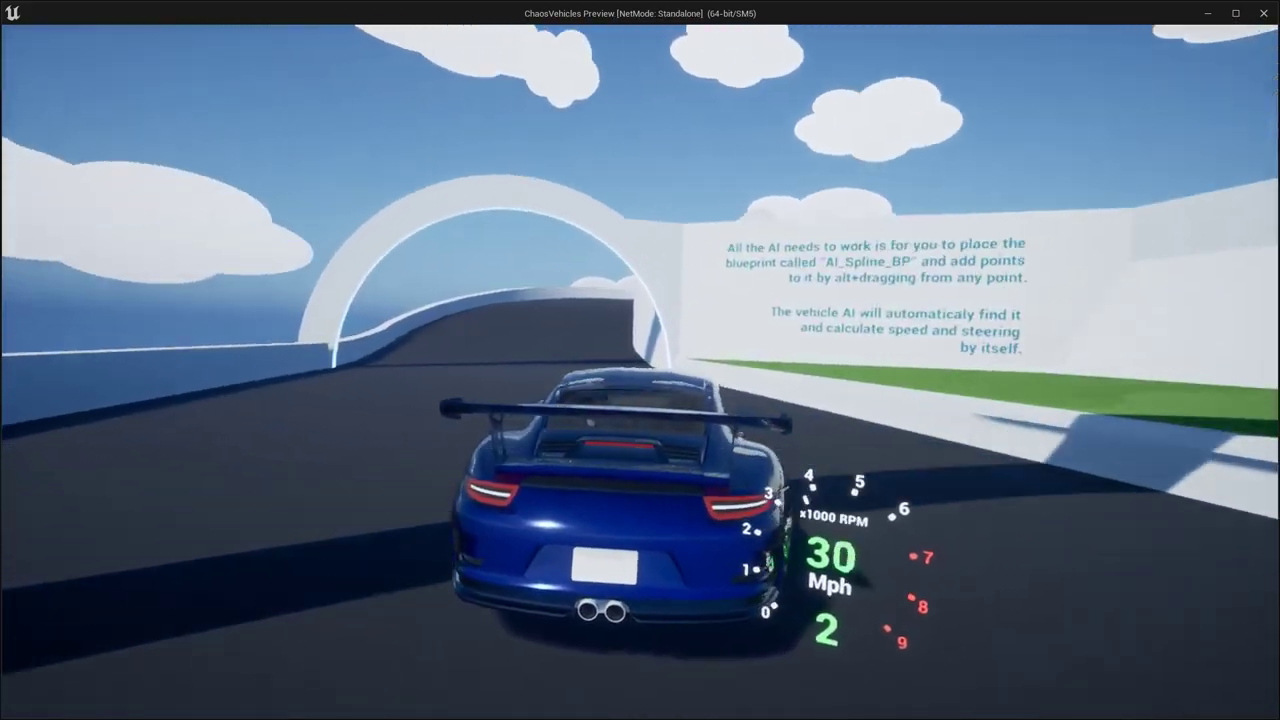
key("d")
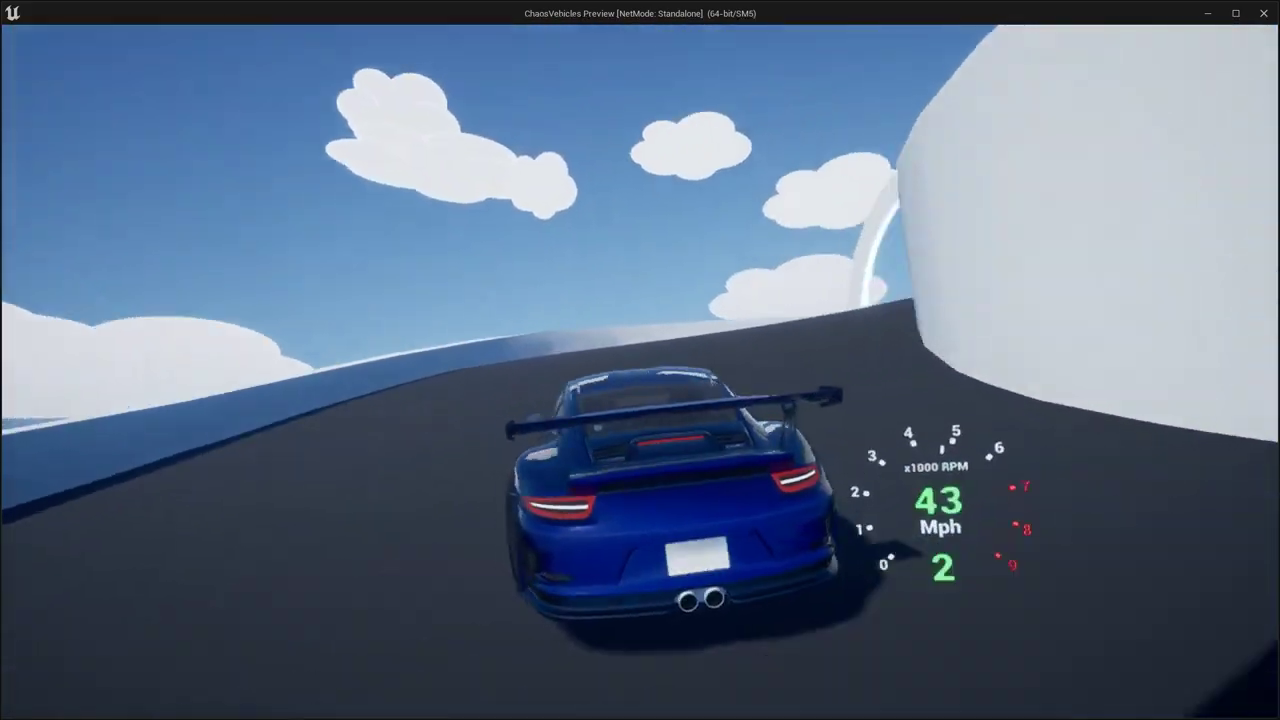
key("w")
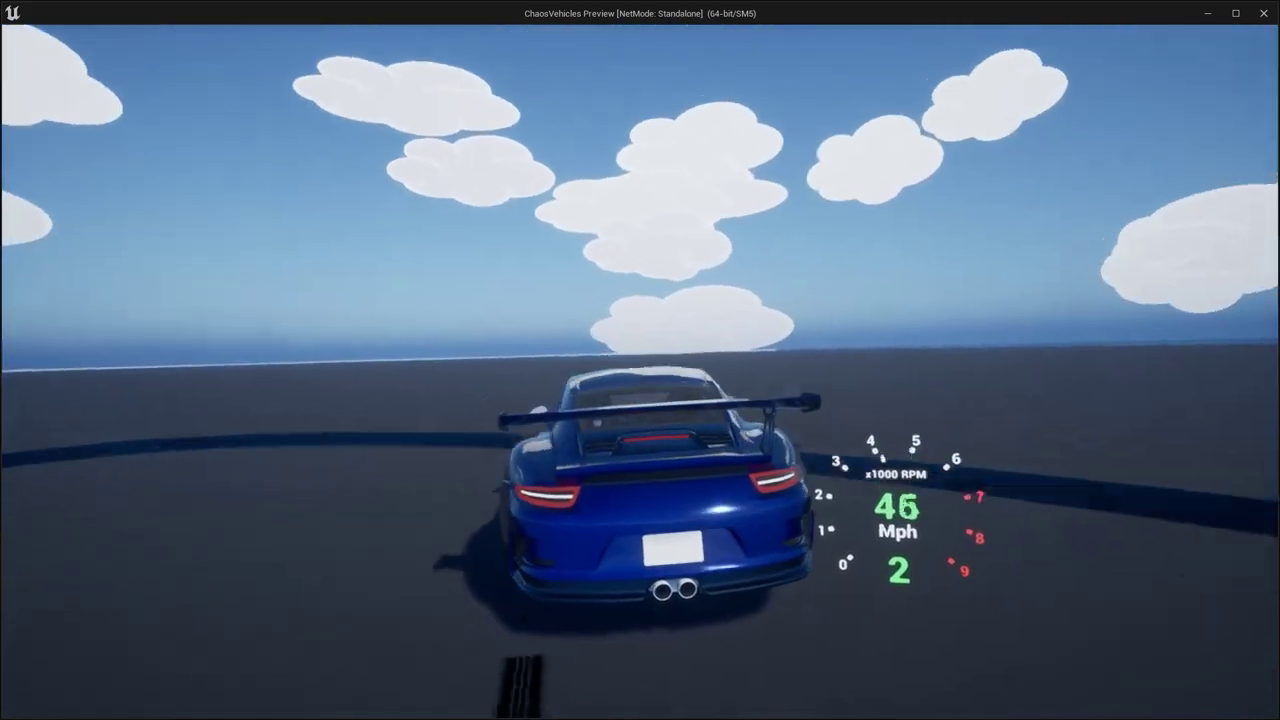
key("d")
key("d")
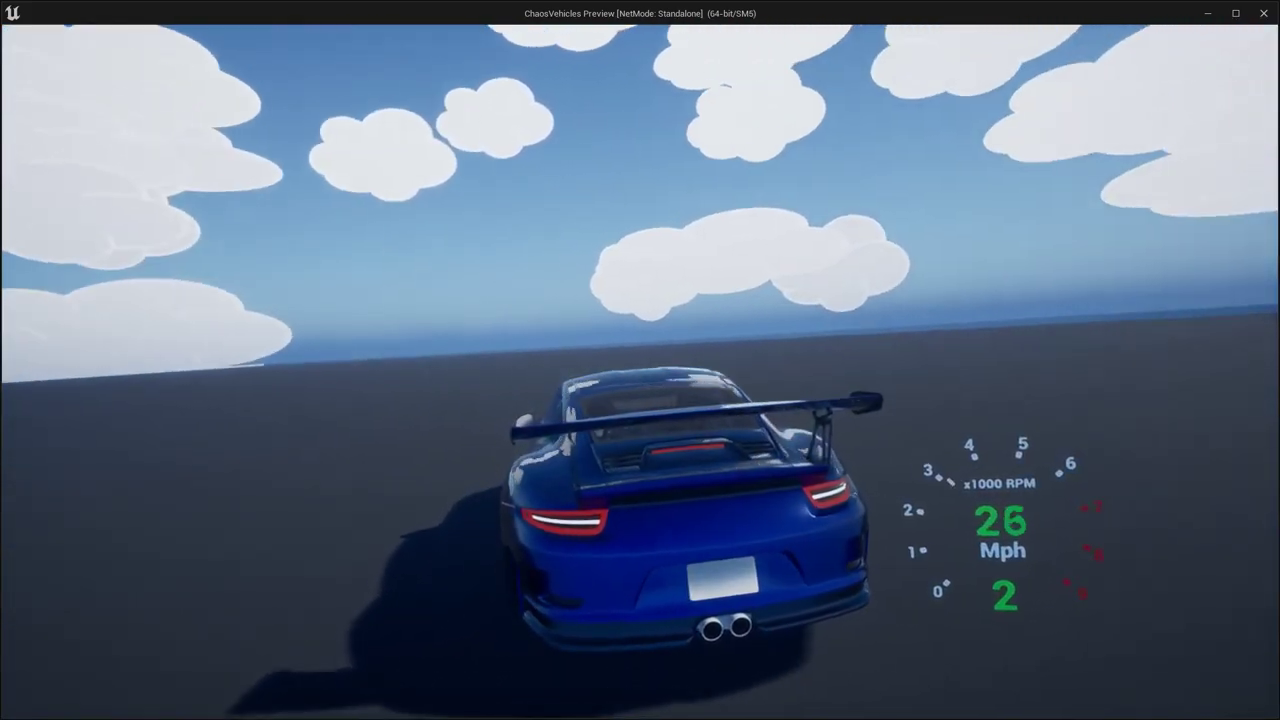
key("w")
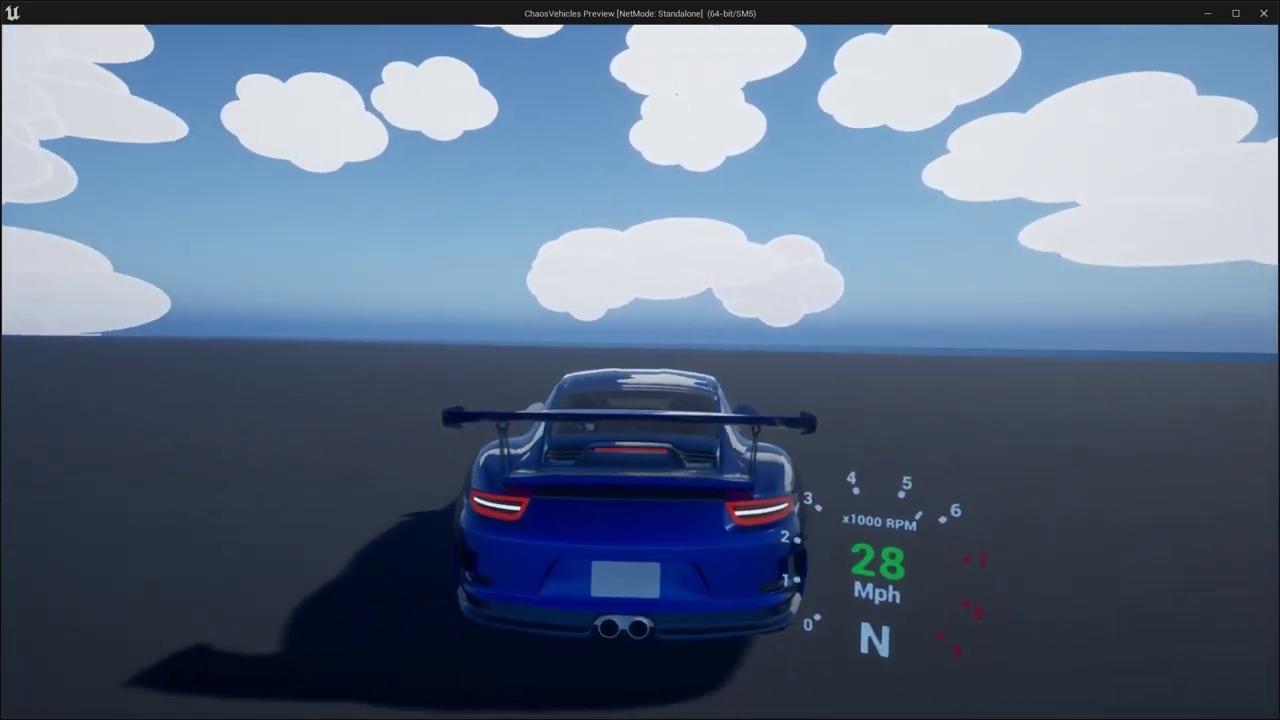
key("a")
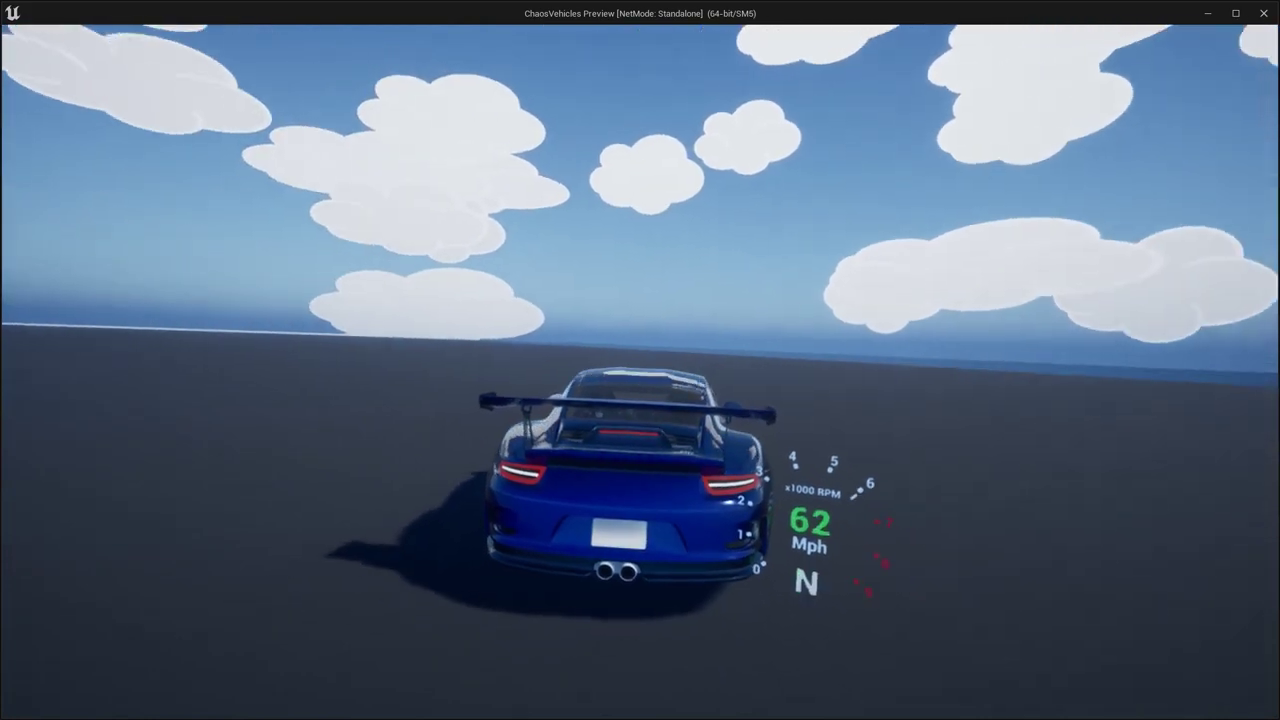
key("a")
key("space")
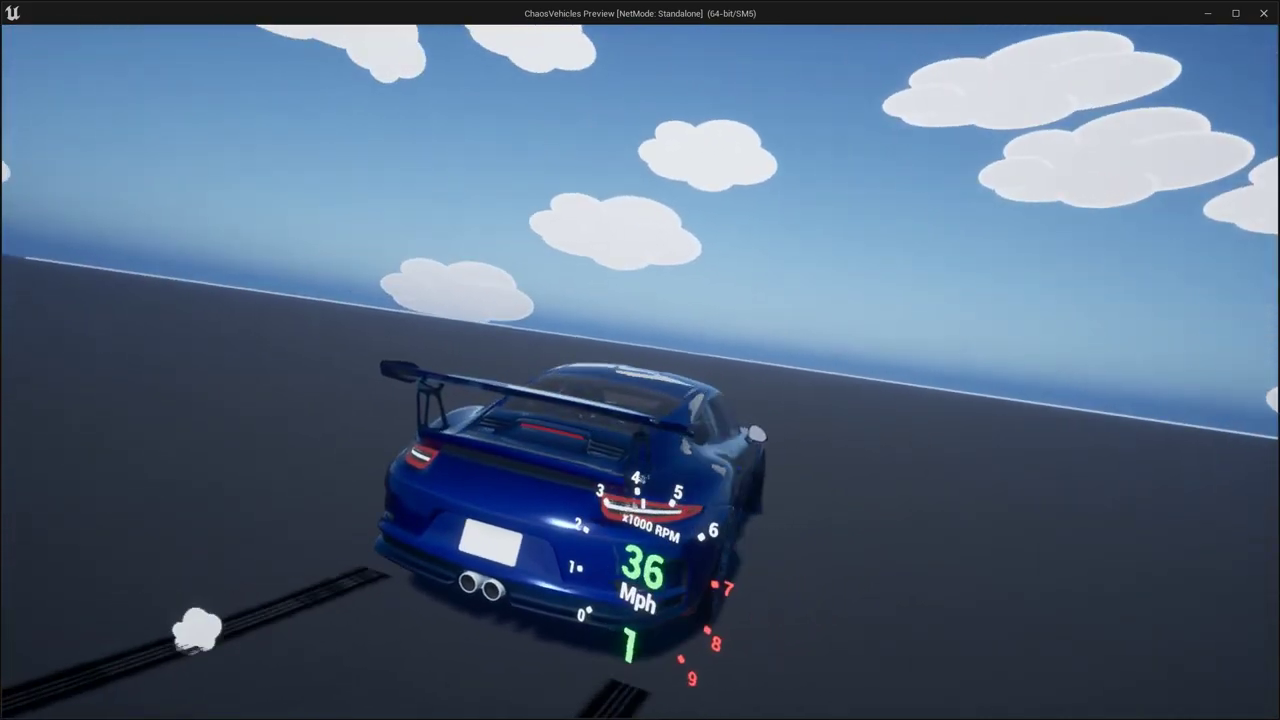
key("w")
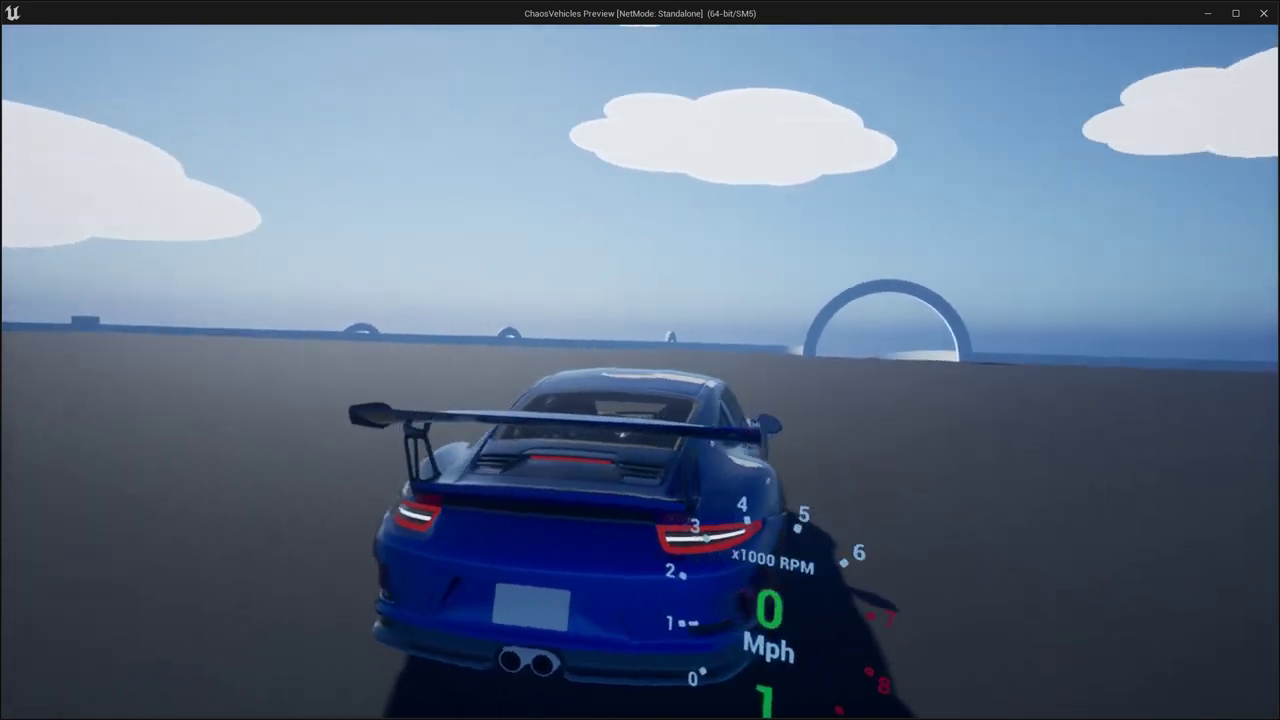
key("Escape")
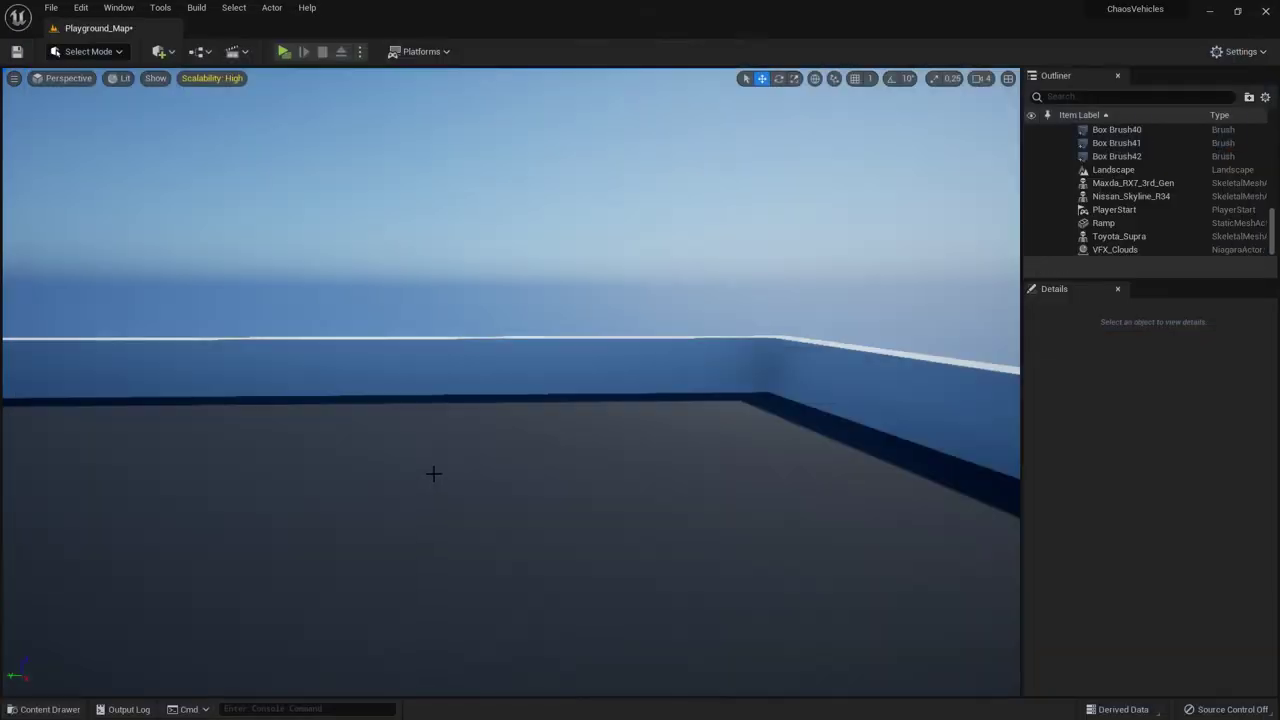
Step: Return to the BP_Tutorial_gauges event graph, select the Text6 component, and locate its Element 0 material in the project's assets
left_click(45, 709)
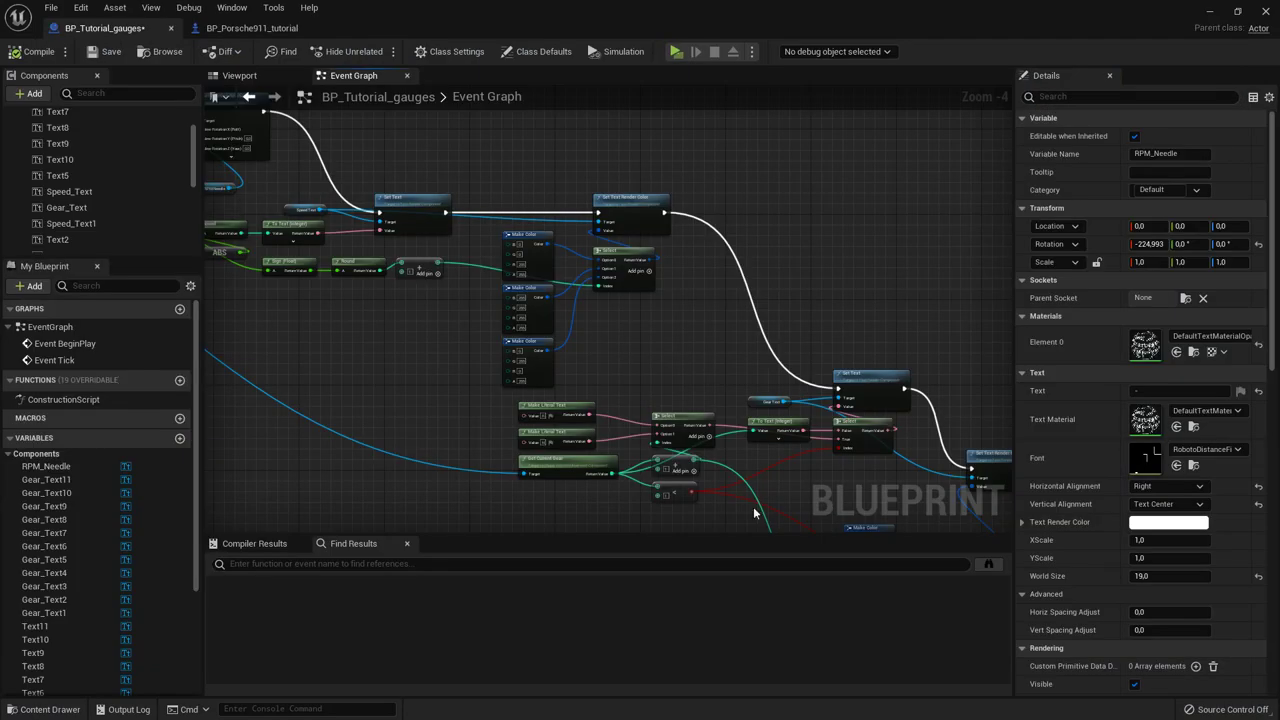
scroll(767, 337, "down", 3)
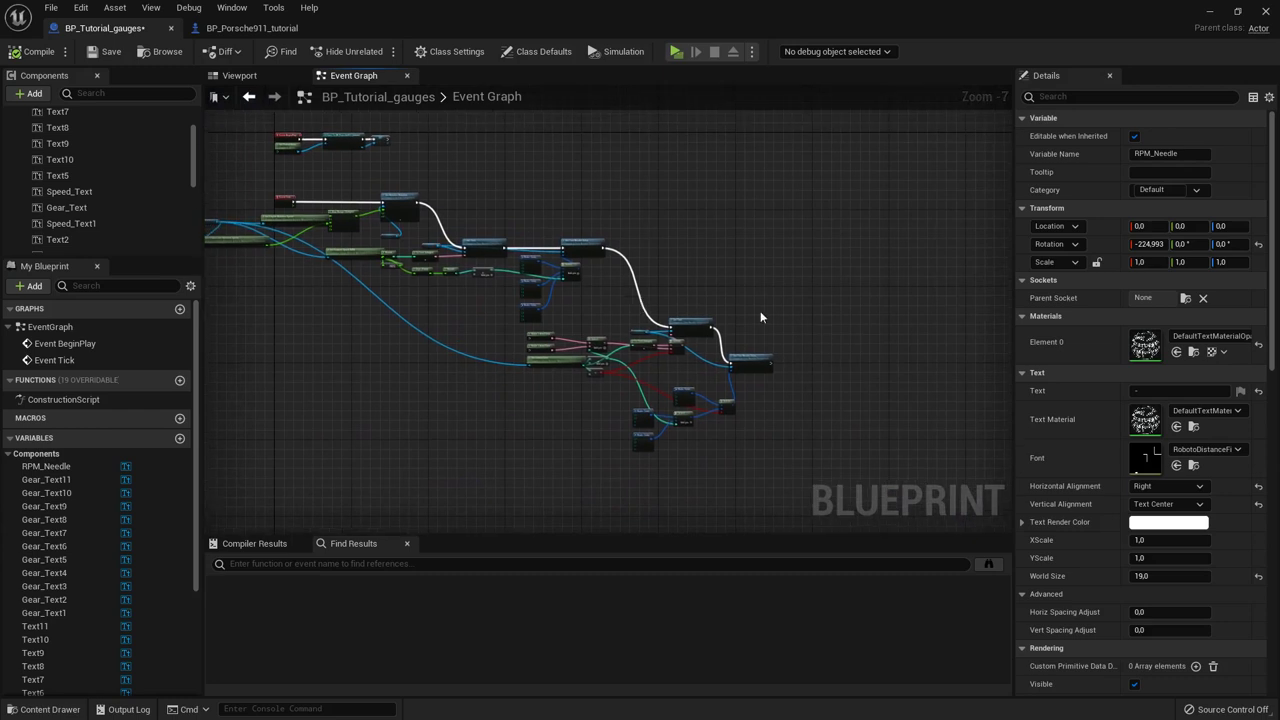
right_click_drag(896, 358, 976, 390)
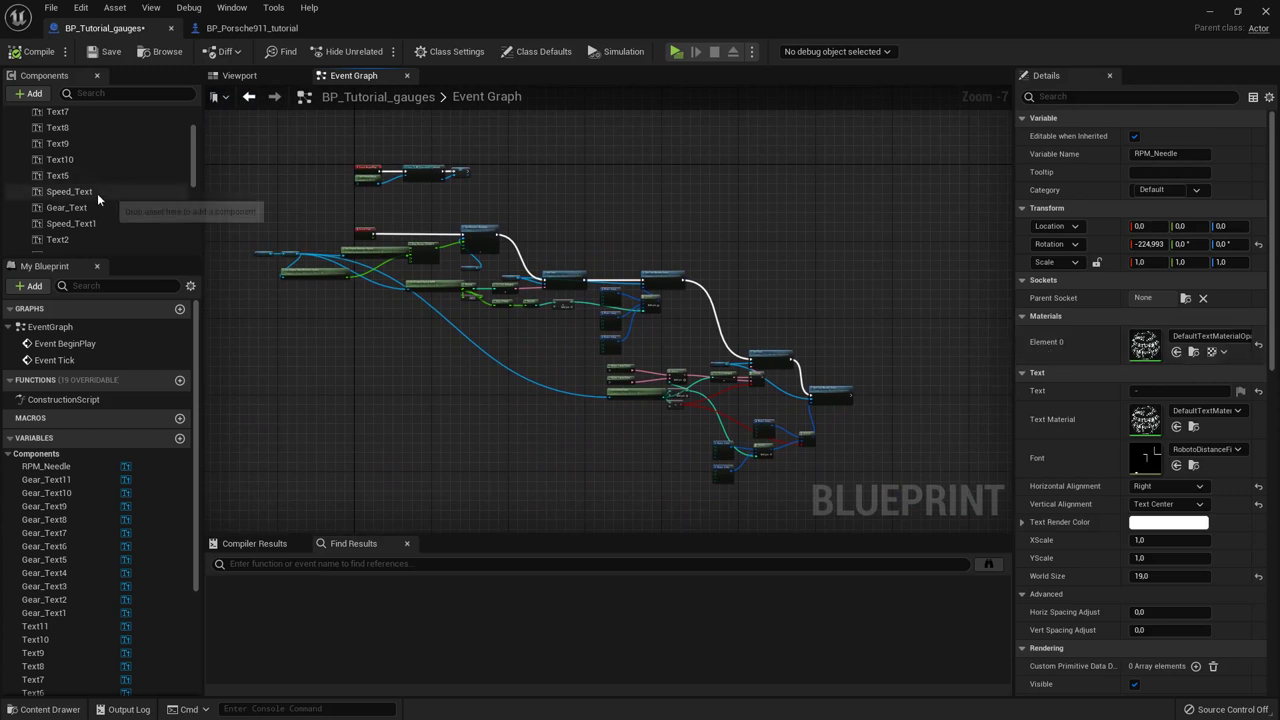
scroll(100, 170, "up", 2)
left_click(100, 150)
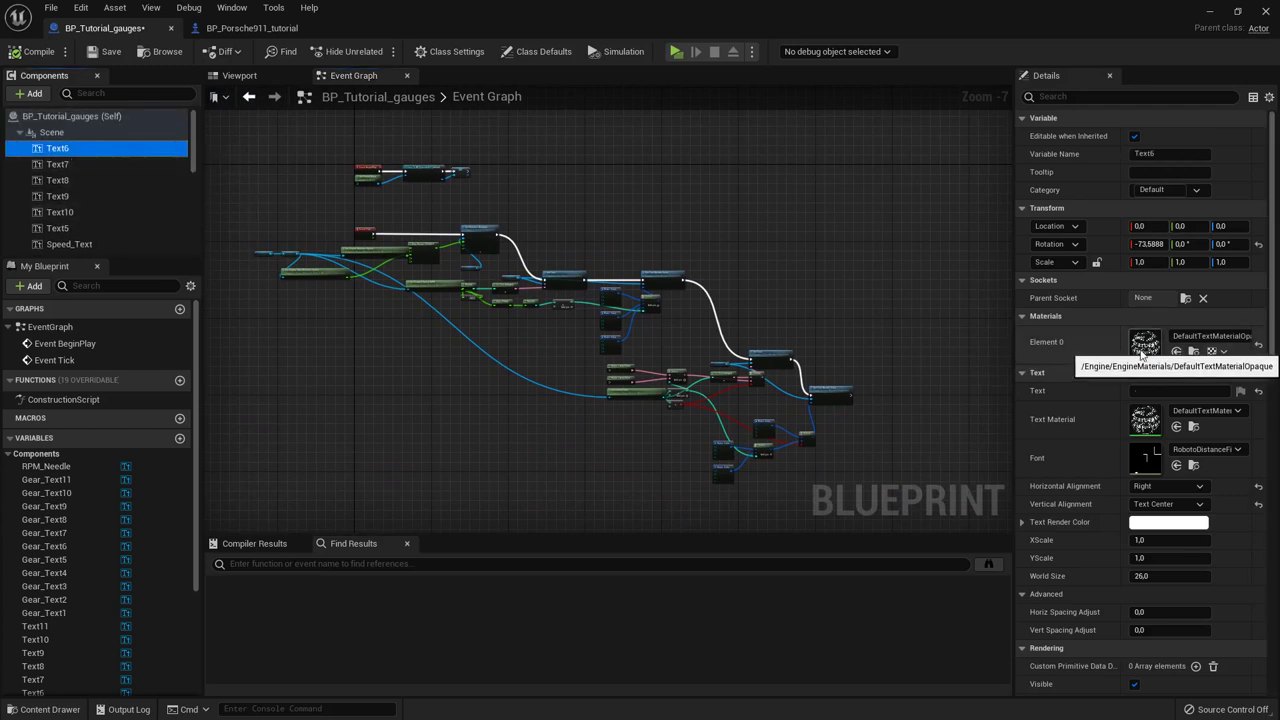
left_click(1193, 352)
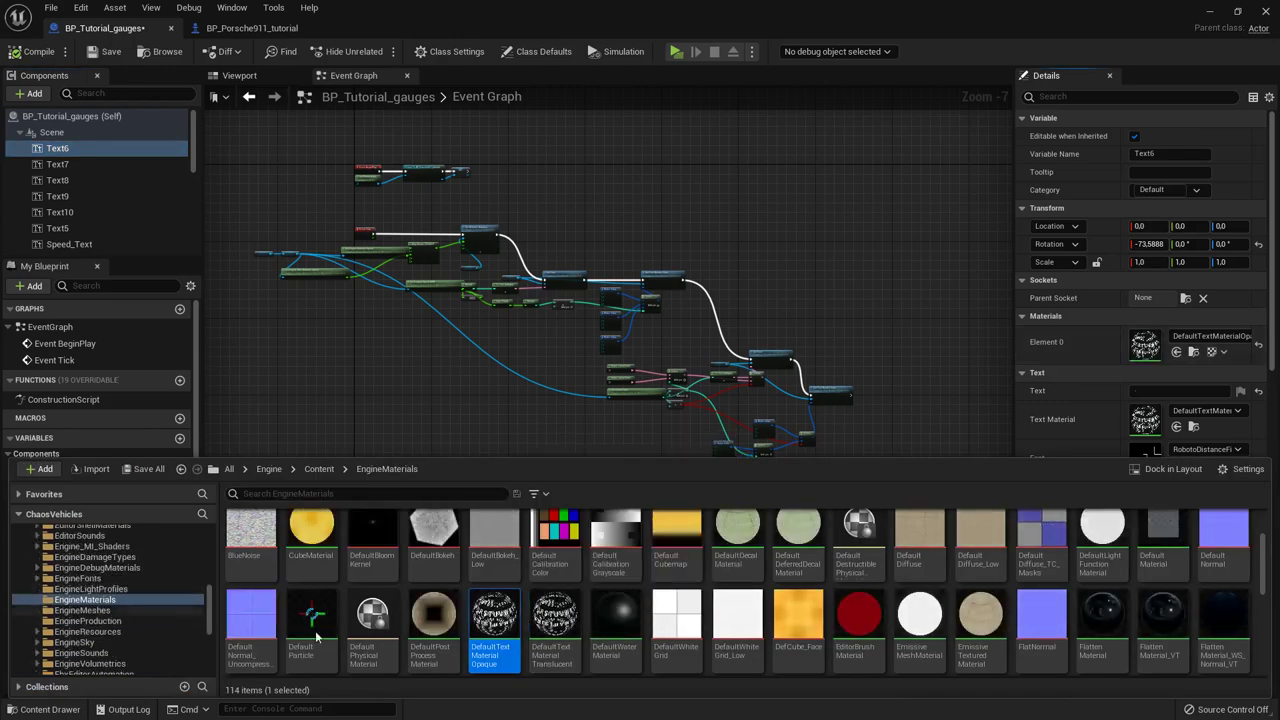
Step: Duplicate the DefaultTextMaterialOpaque material and name the copy Tutorial0TextMaterialEmmisive
scroll(568, 597, "down", 1)
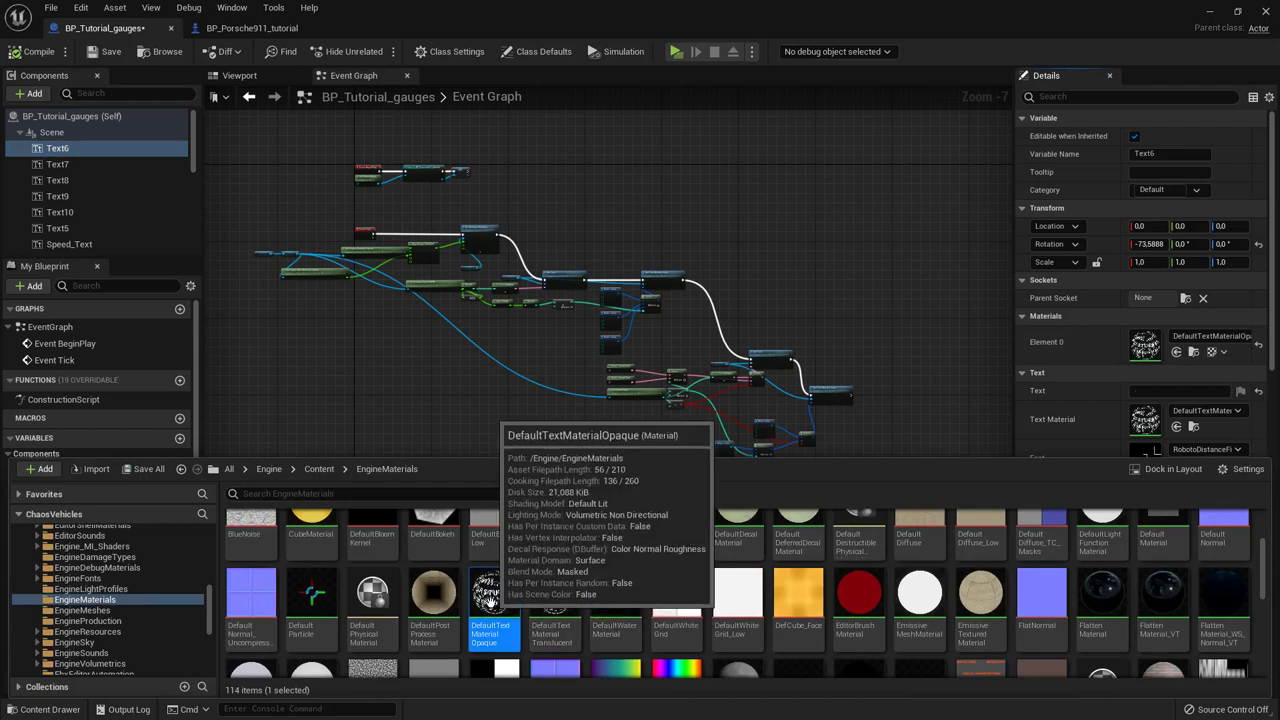
right_click(487, 598)
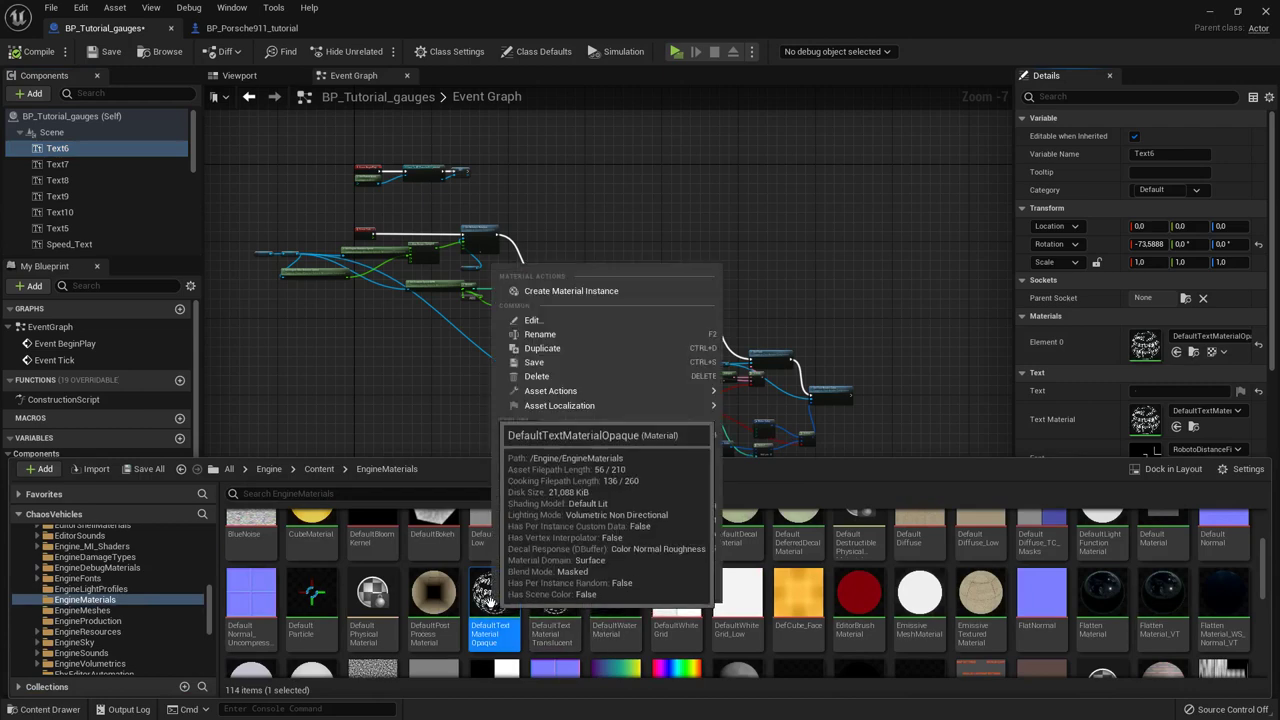
left_click(560, 340)
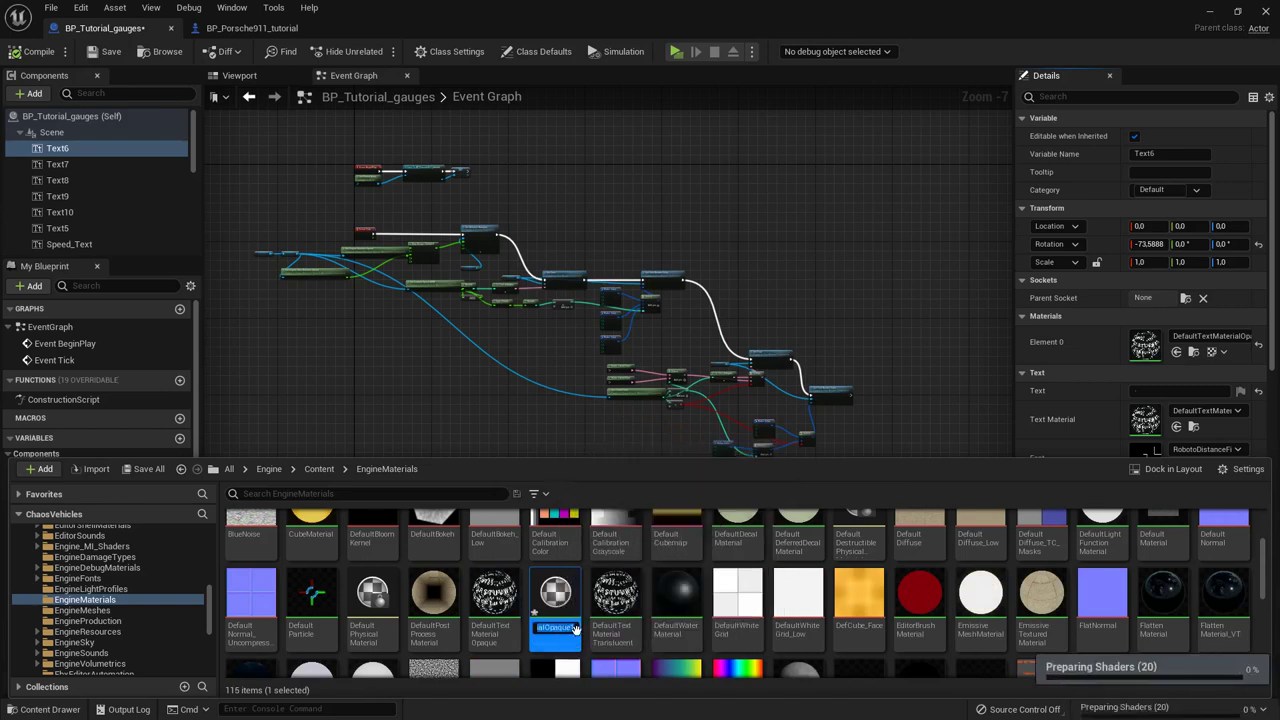
scroll(583, 628, "up", 1)
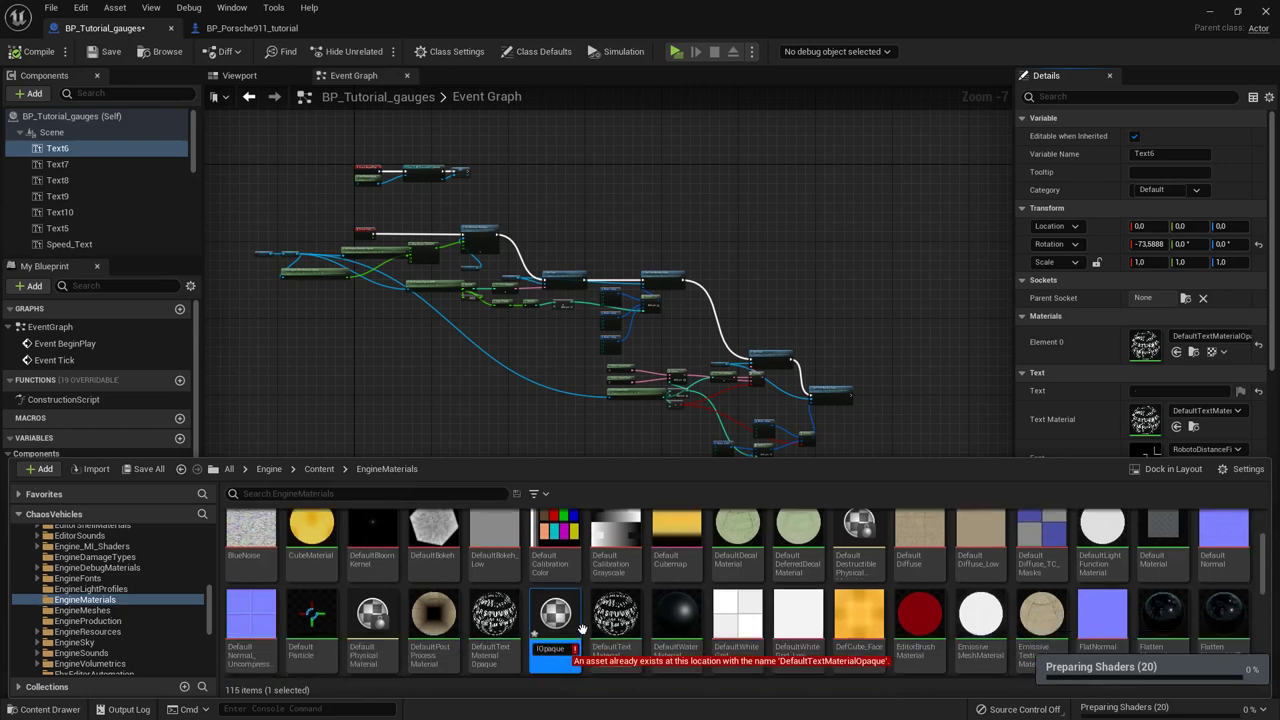
left_click_drag(551, 662, 547, 657)
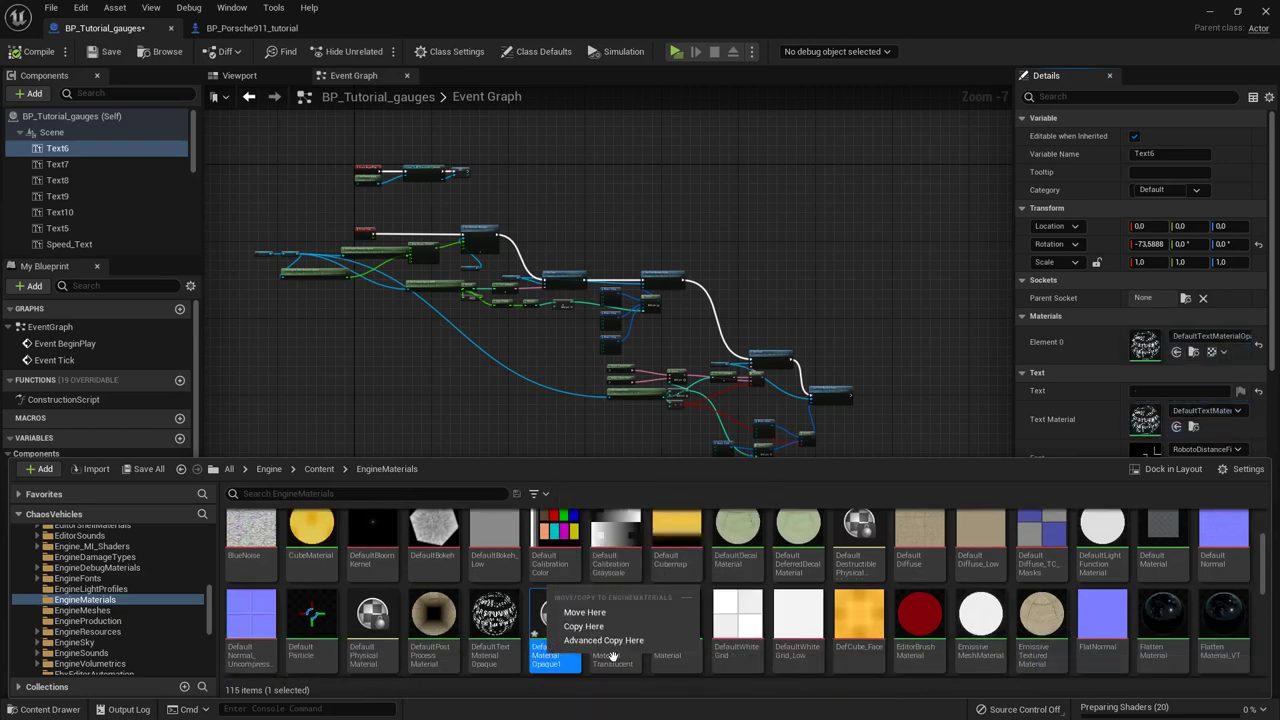
left_click(557, 662)
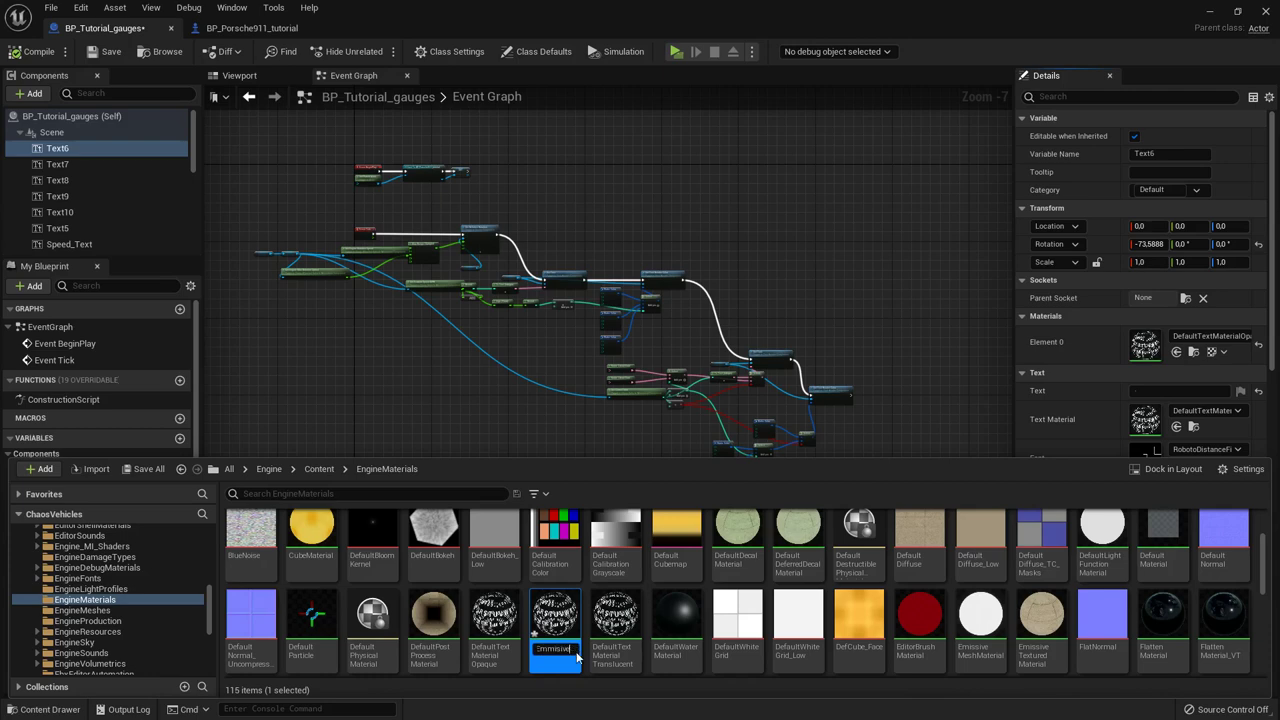
key("Return")
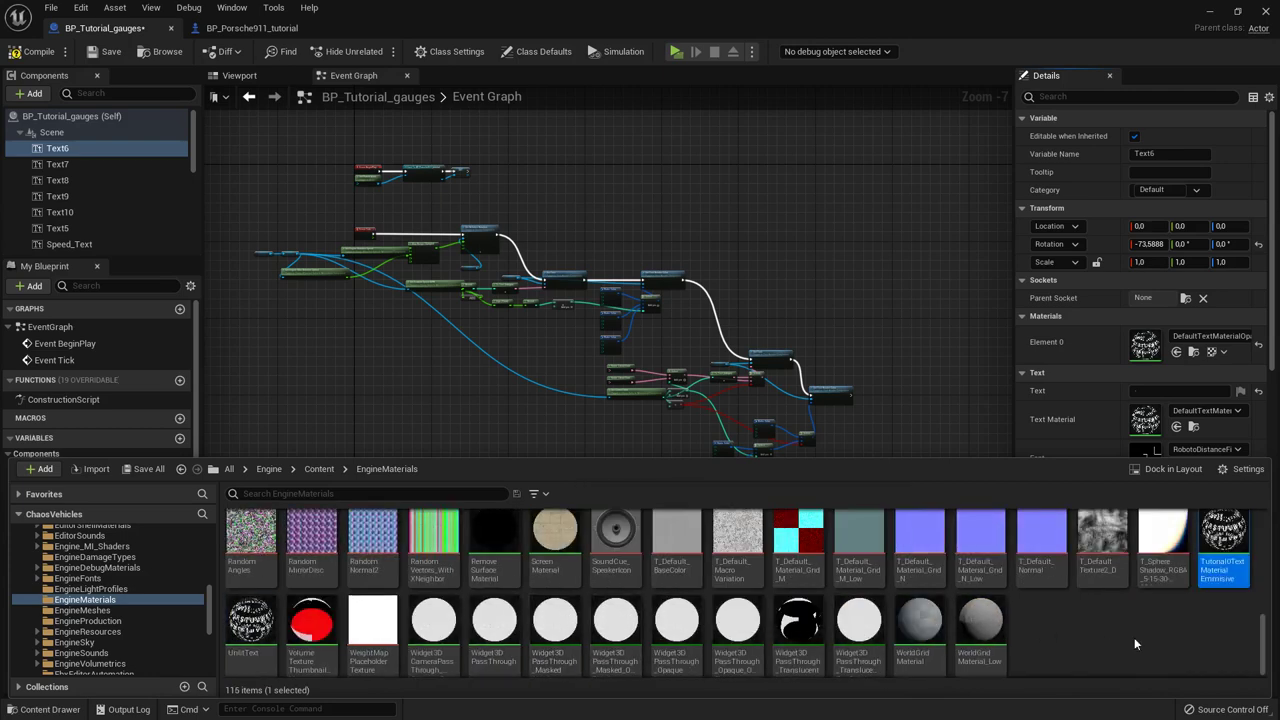
Step: Move Tutorial0TextMaterialEmmisive from EngineMaterials into the Vehicles/Tutorial folder and open that folder
left_click_drag(1224, 548, 78, 618)
scroll(137, 610, "up", 3)
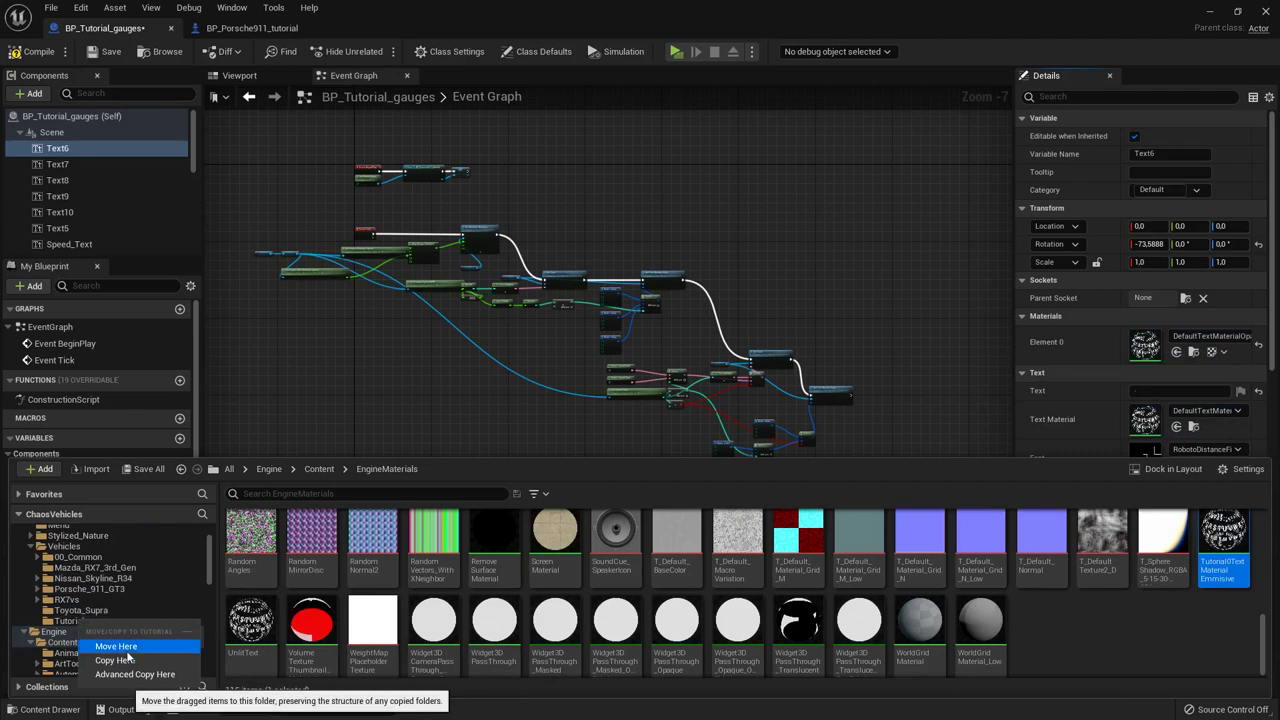
left_click(127, 648)
left_click(118, 622)
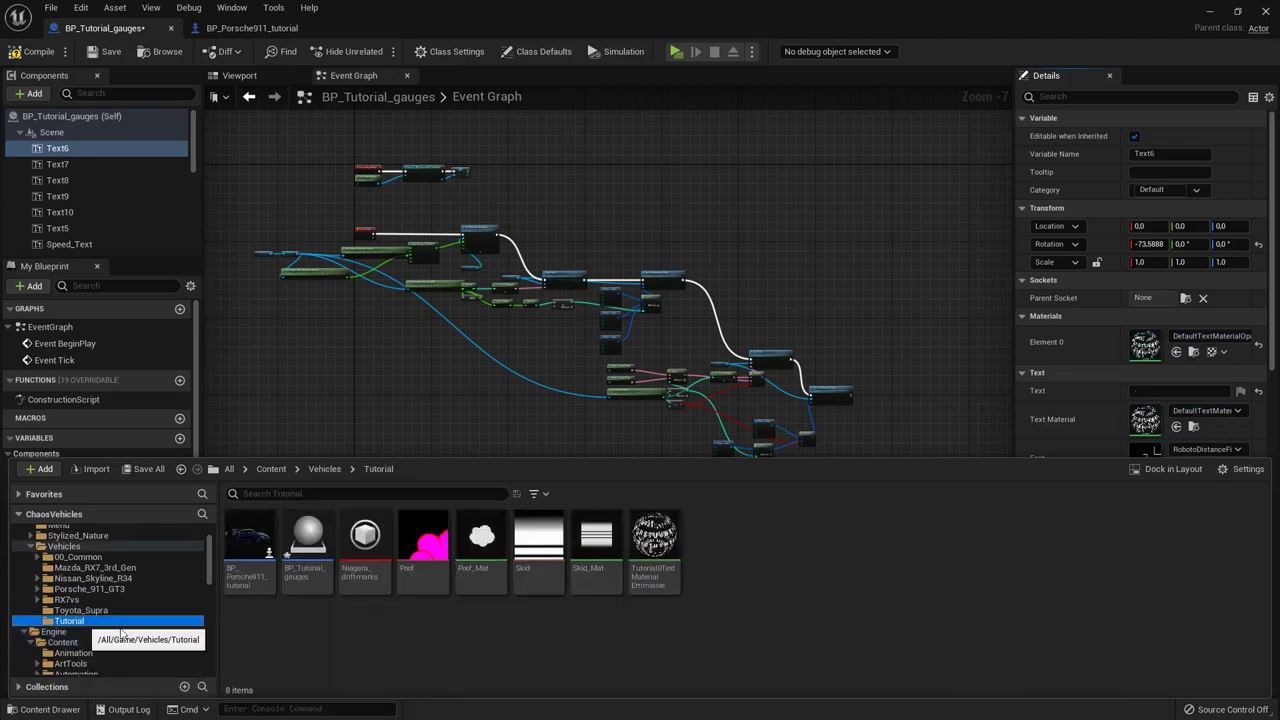
left_click(662, 575)
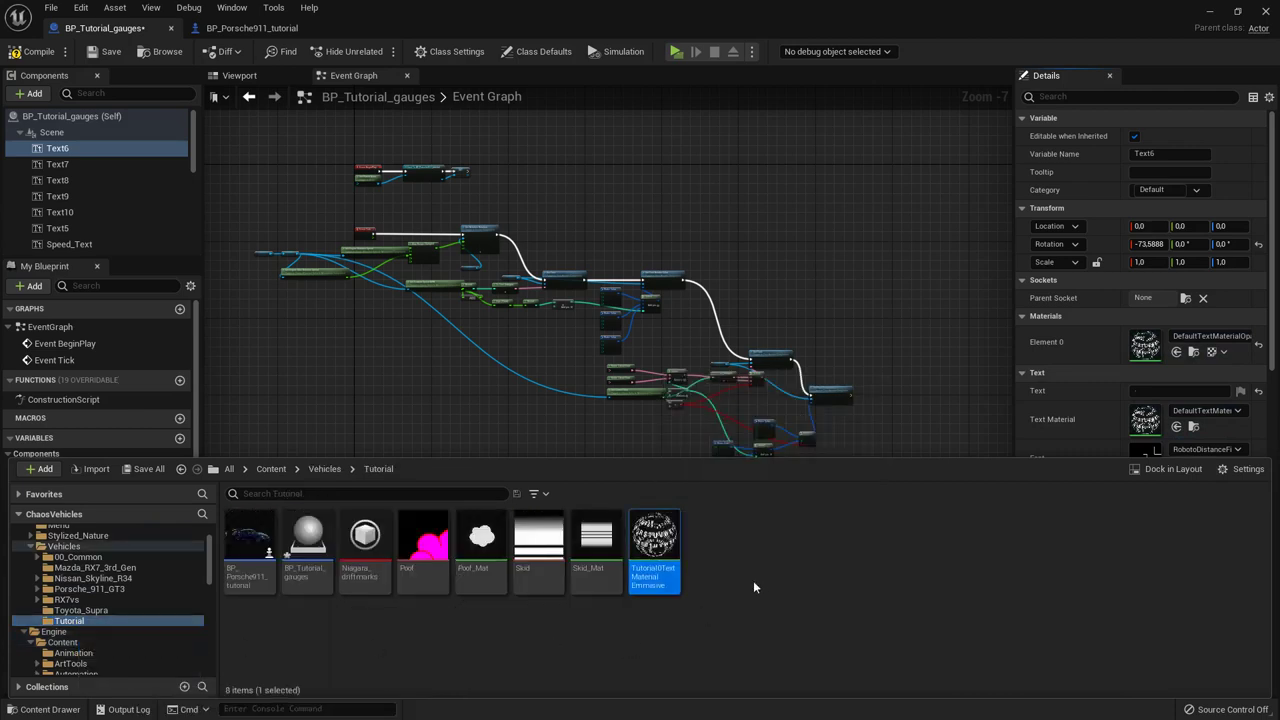
left_click(660, 577)
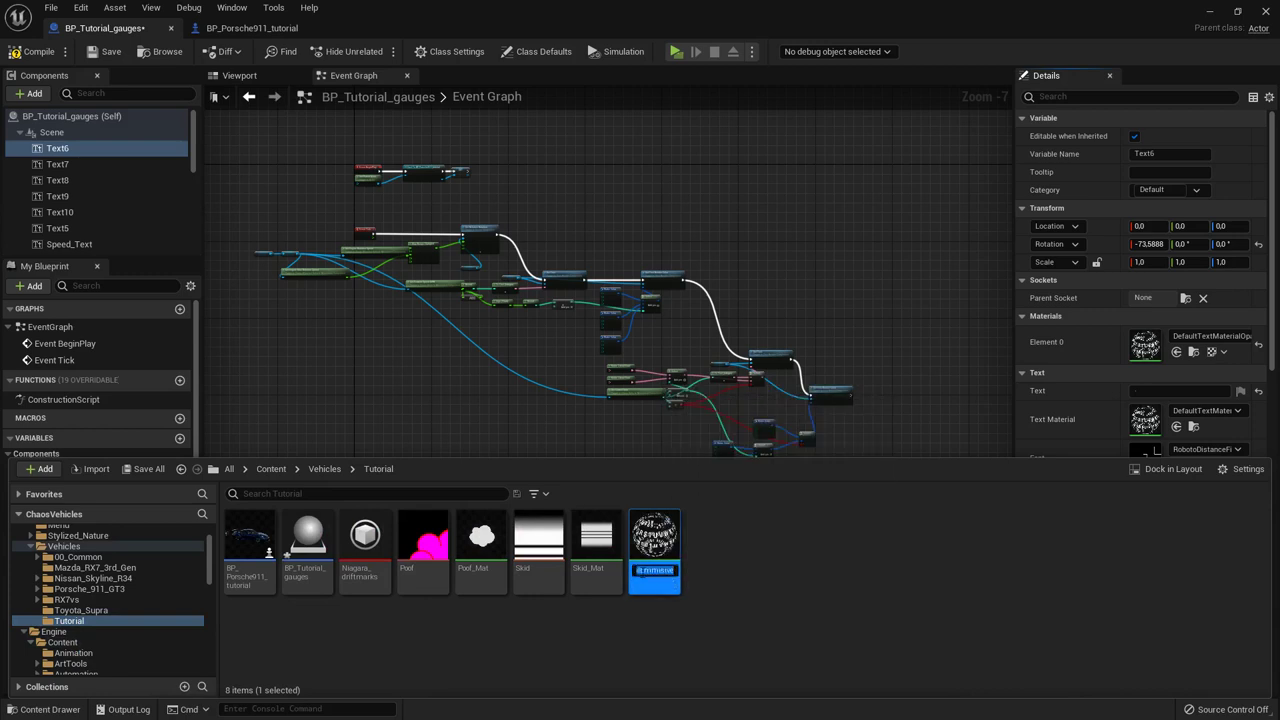
key("Return")
left_click(766, 598)
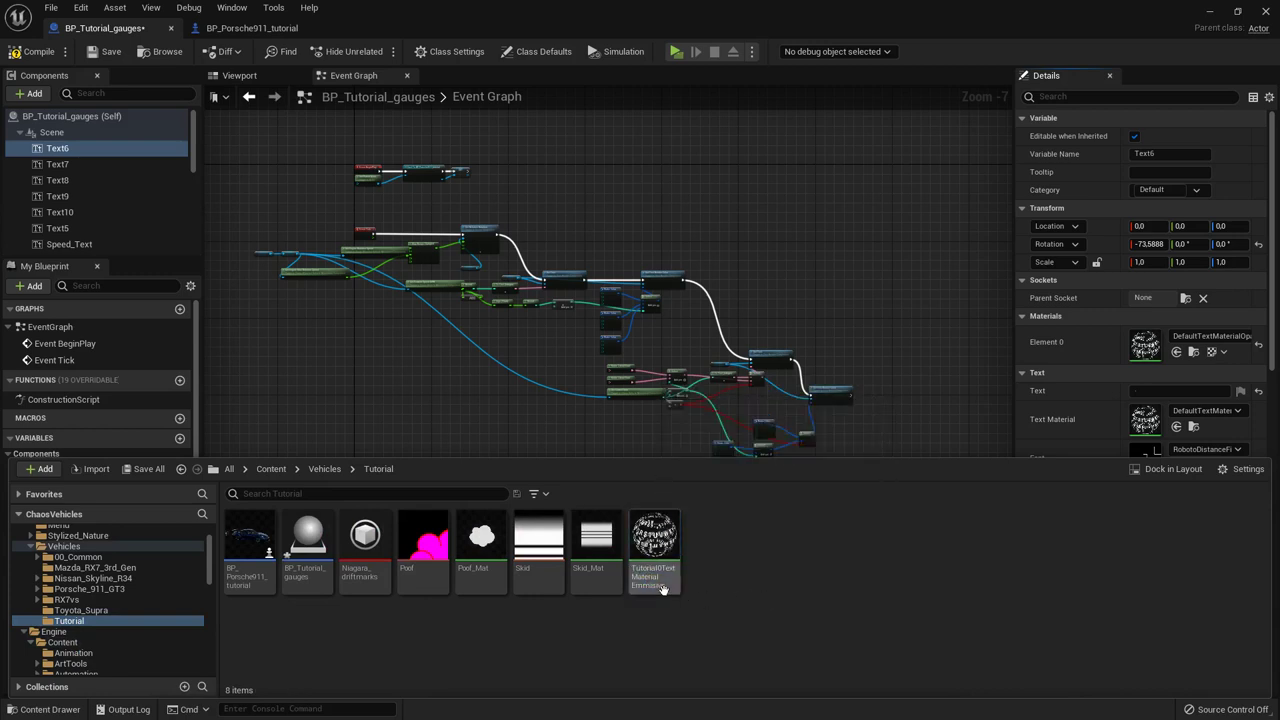
Step: Assign Tutorial0TextMaterialEmmisive as the Element 0 material of all text components from Text6 through Gear_Text6
left_click(81, 151)
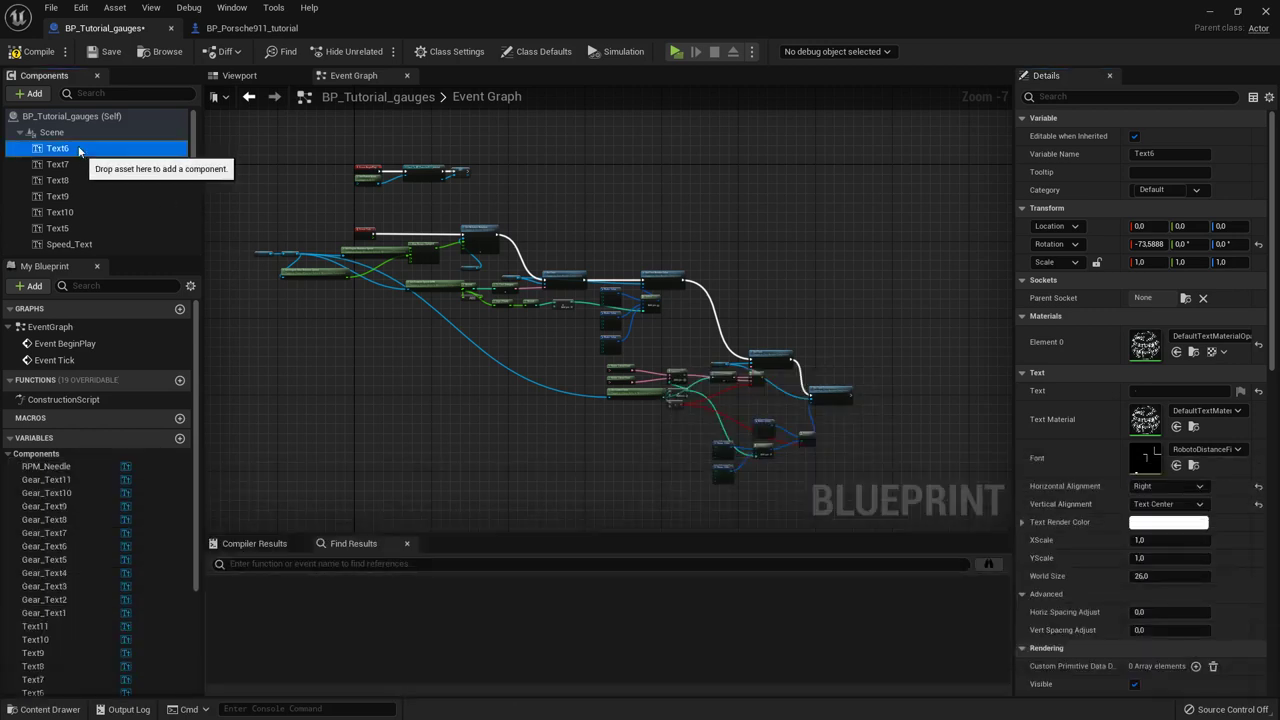
scroll(84, 160, "down", 4)
scroll(93, 184, "down", 5)
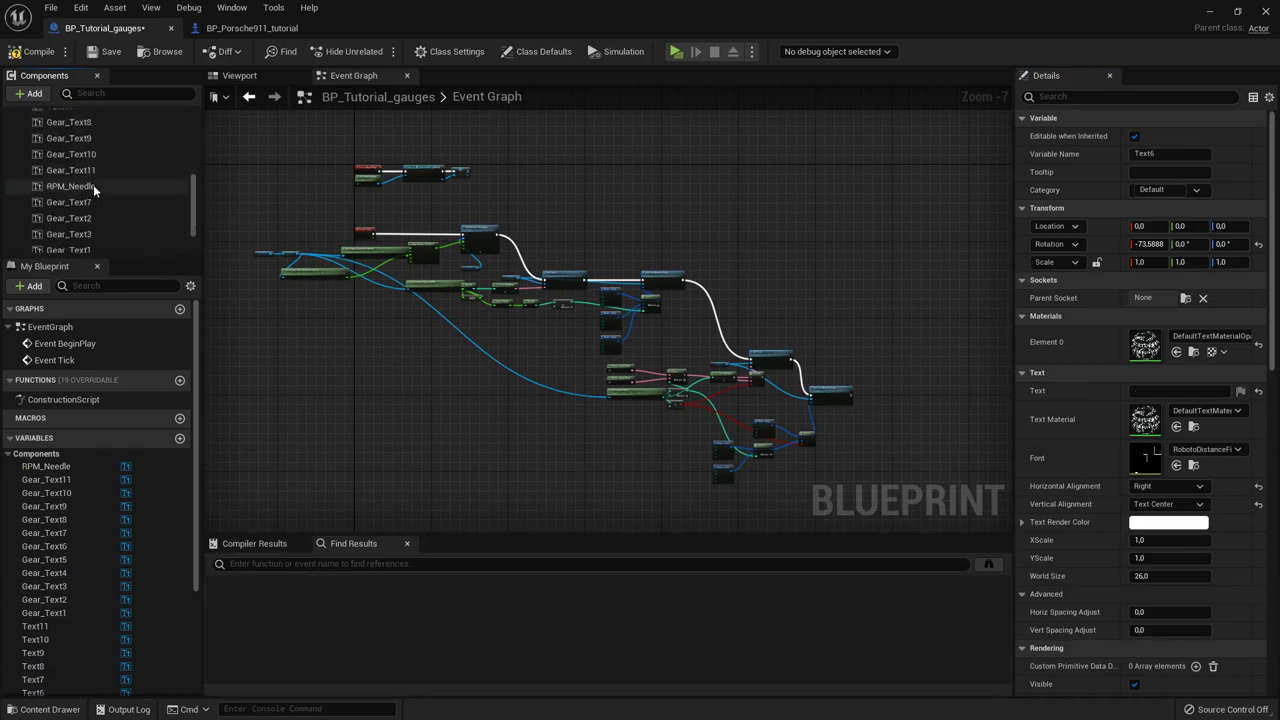
left_click(68, 244, "shift")
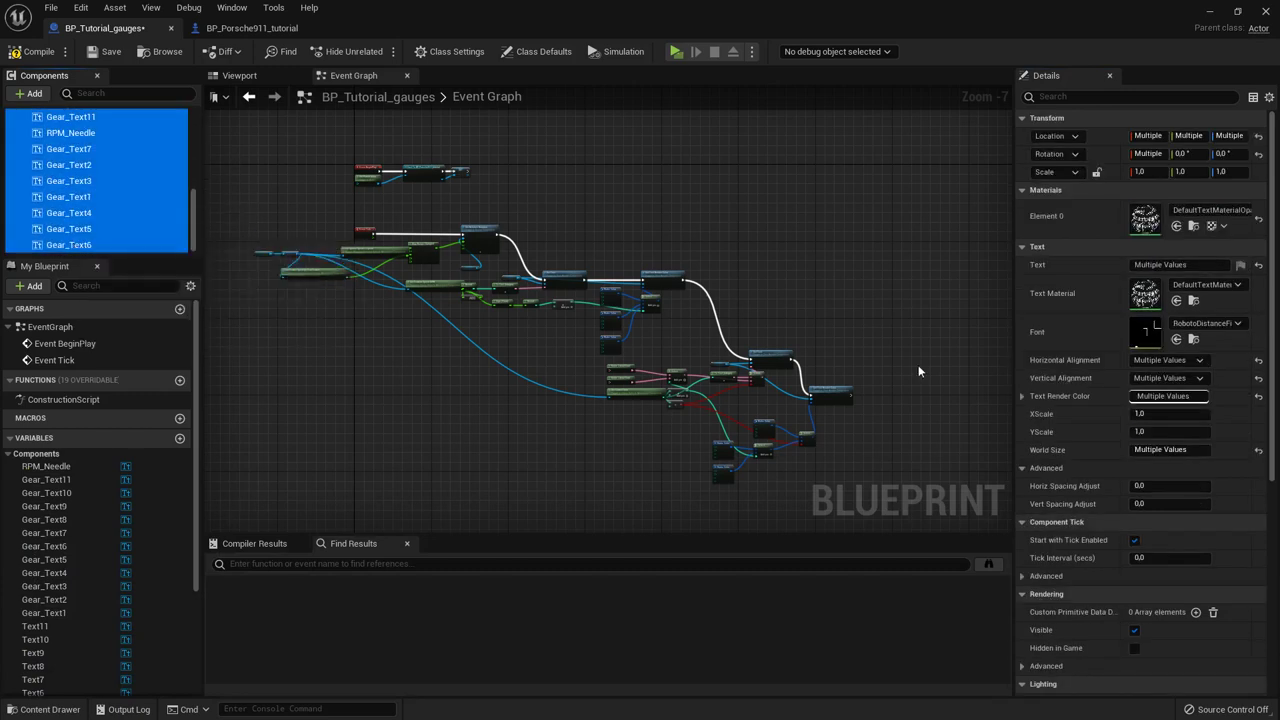
left_click_drag(647, 6, 775, 104)
left_click(48, 709)
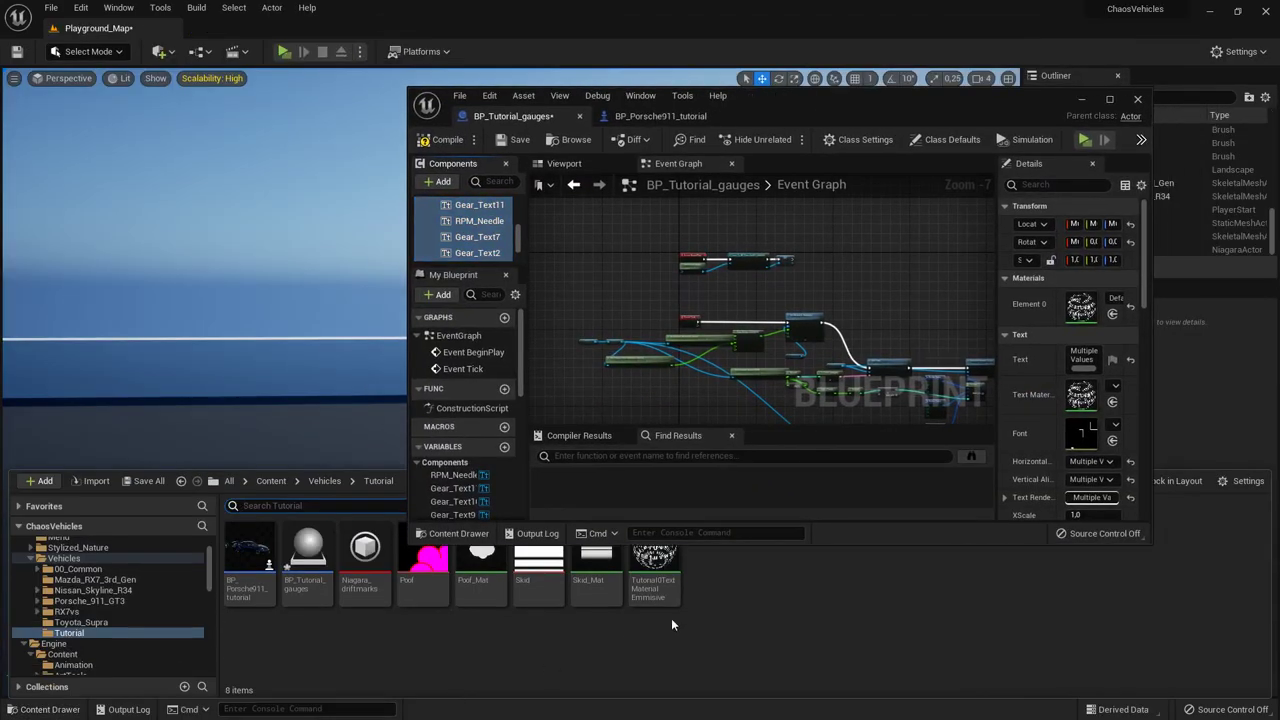
left_click(668, 576)
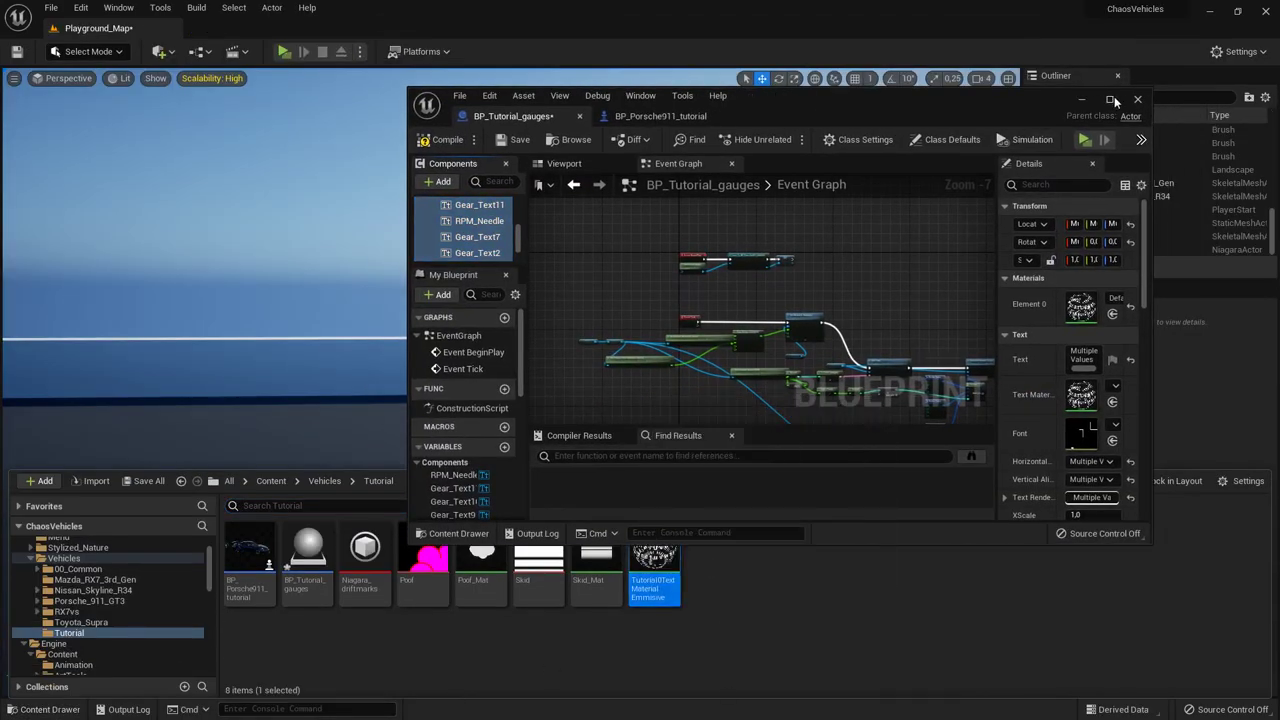
left_click(1111, 99)
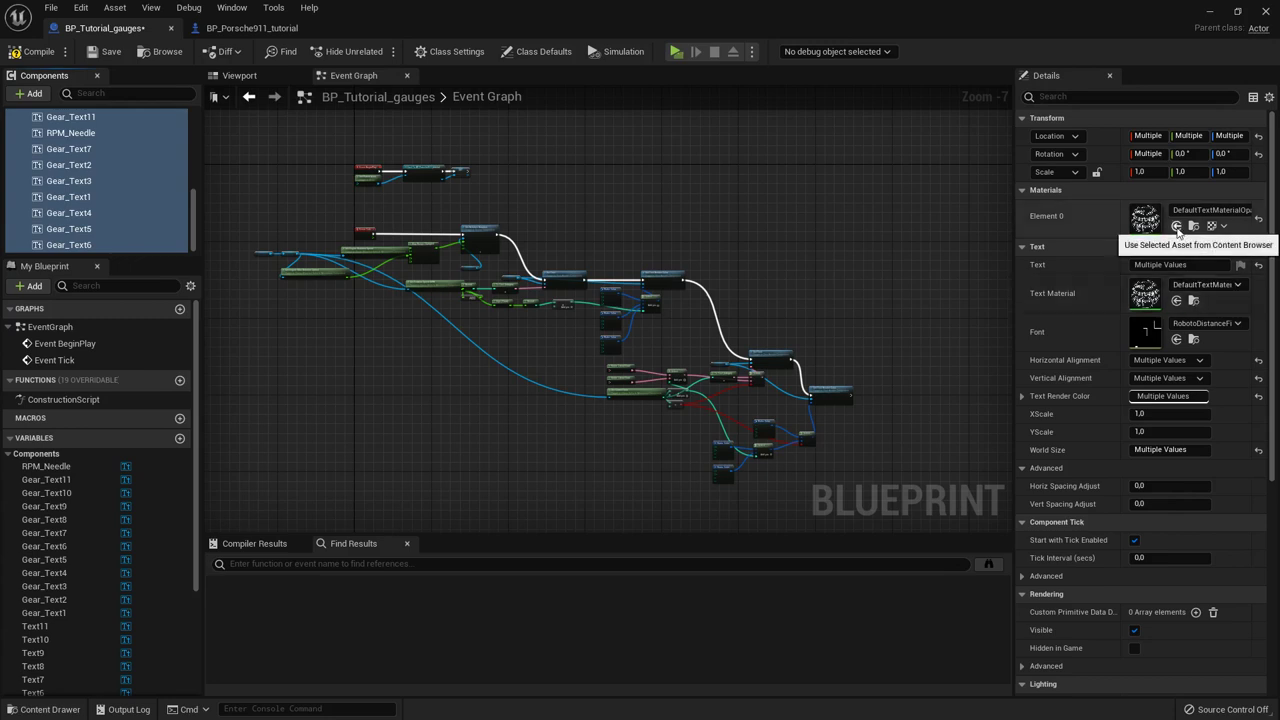
left_click(1176, 229)
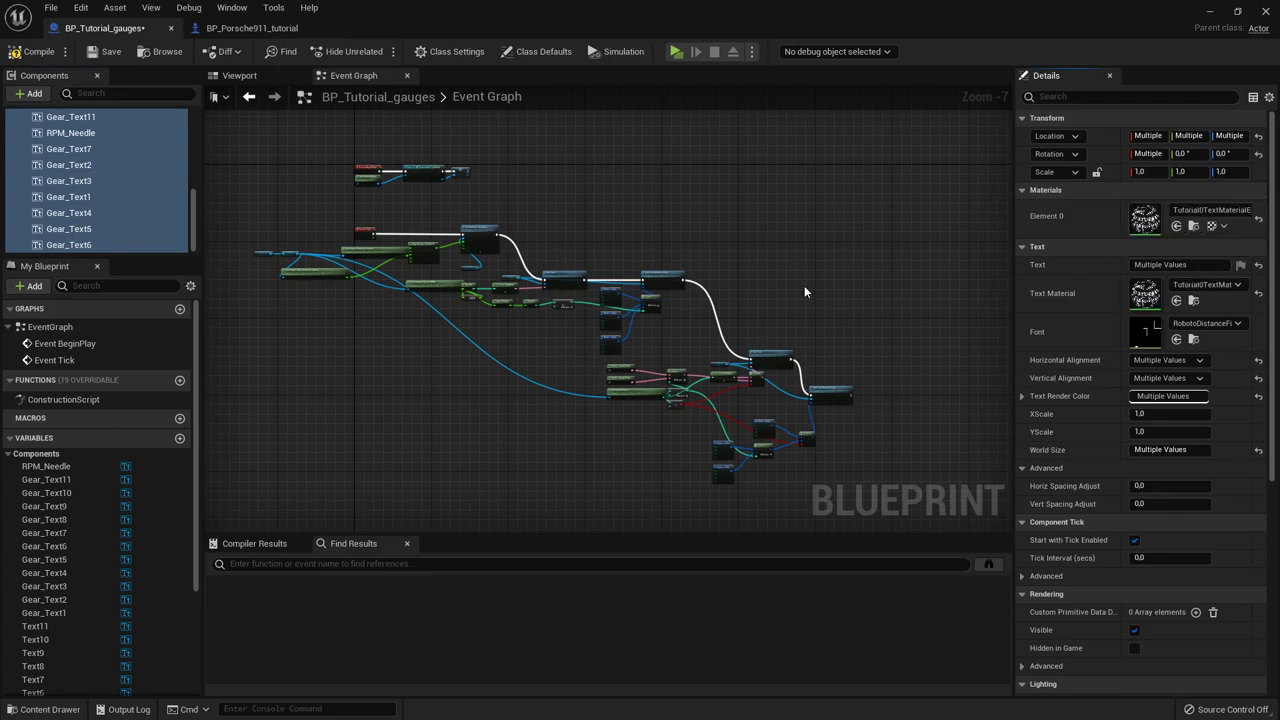
Step: Show the gauge in the blueprint viewport and select only the Text8 component to view the text's new material
left_click(240, 76)
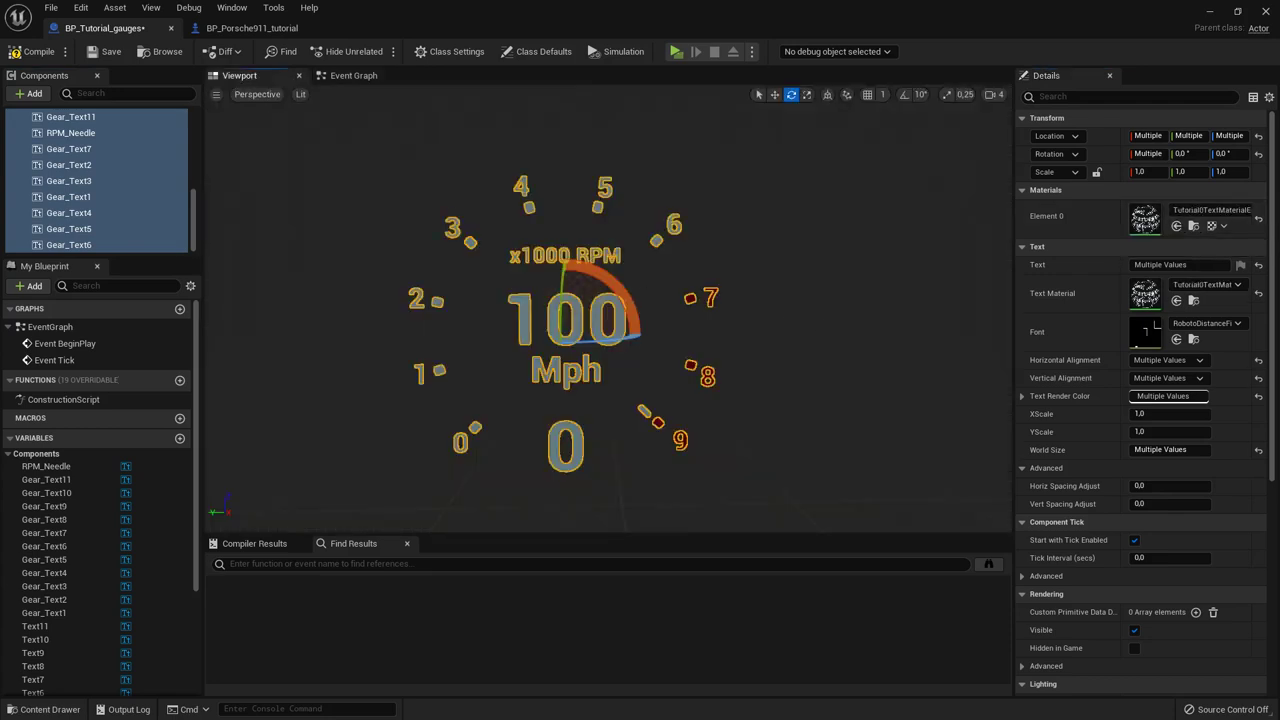
scroll(140, 225, "up", 5)
left_click(95, 180)
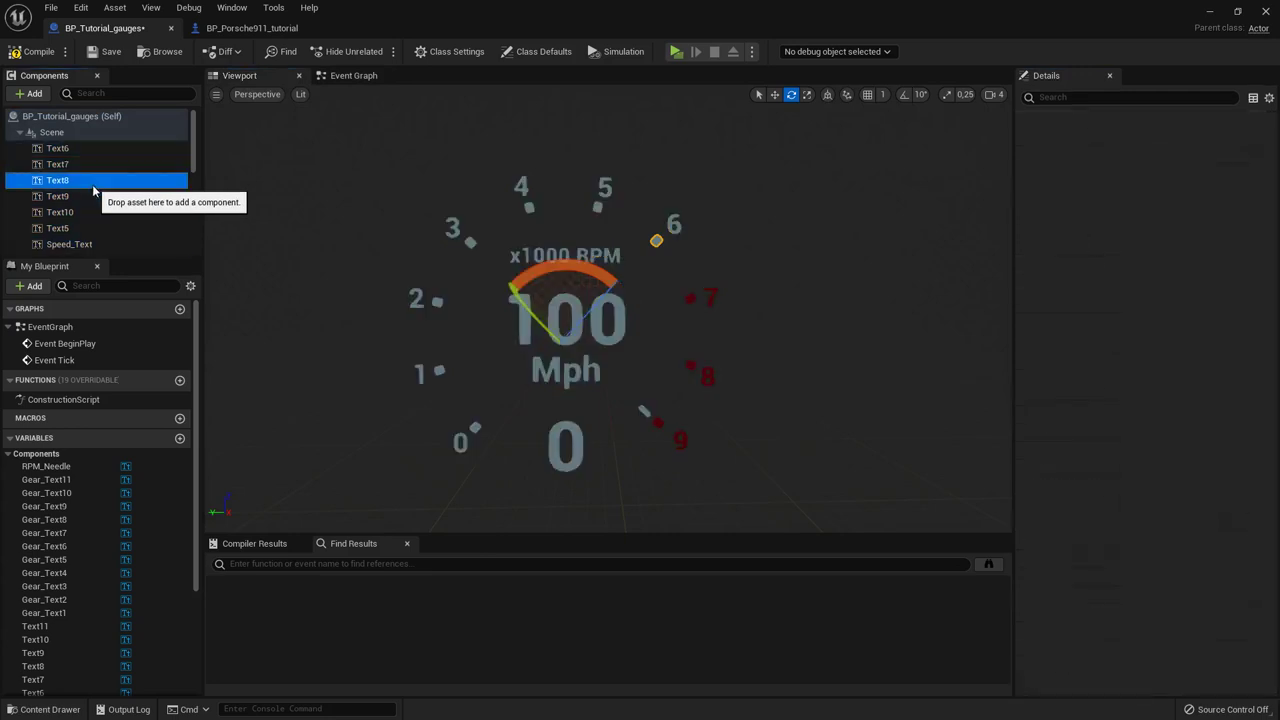
Step: Inspect the Element 0 material of the Text10 and Text11 components
left_click(85, 212)
scroll(87, 215, "down", 2)
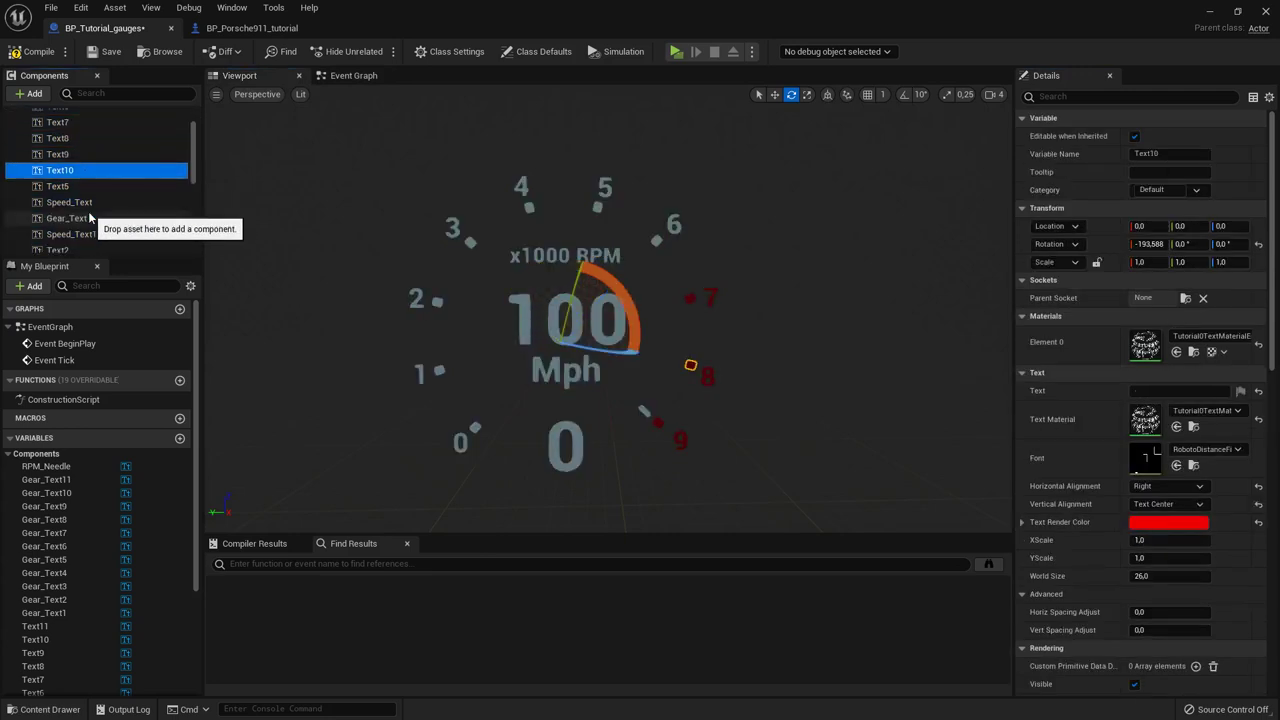
left_click(88, 218)
scroll(89, 217, "down", 3)
left_click(89, 213)
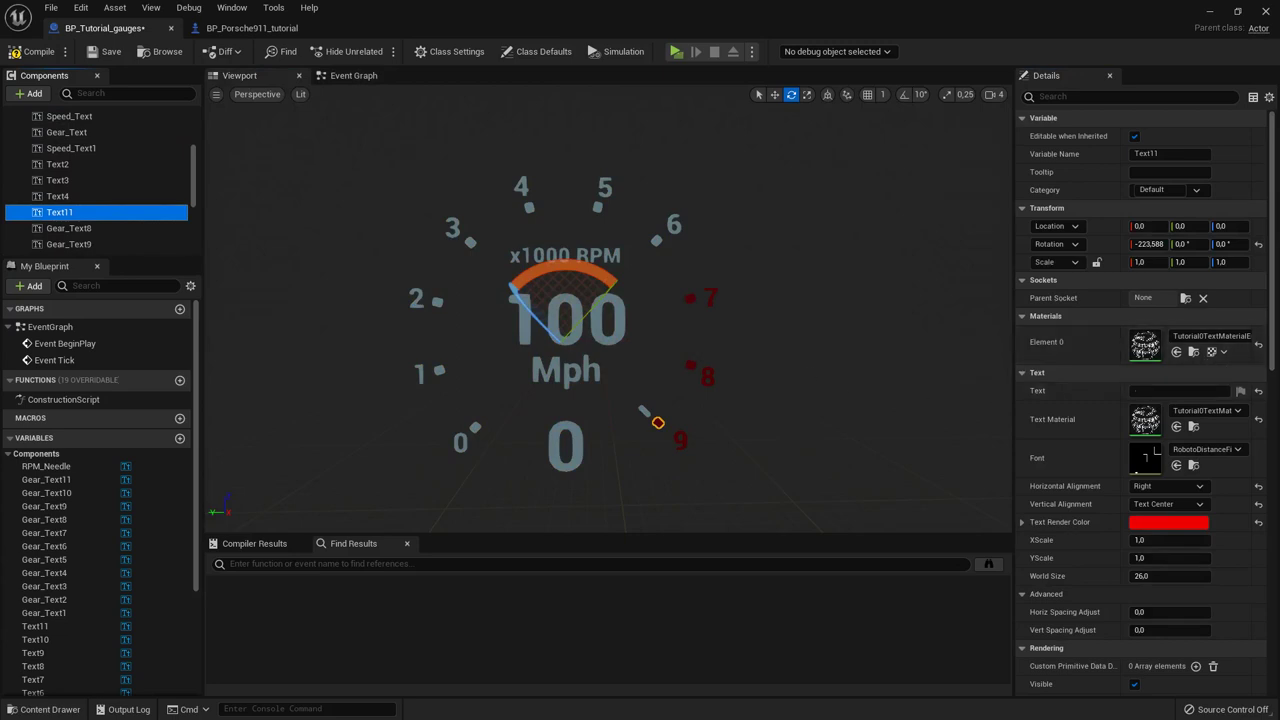
left_click(825, 365)
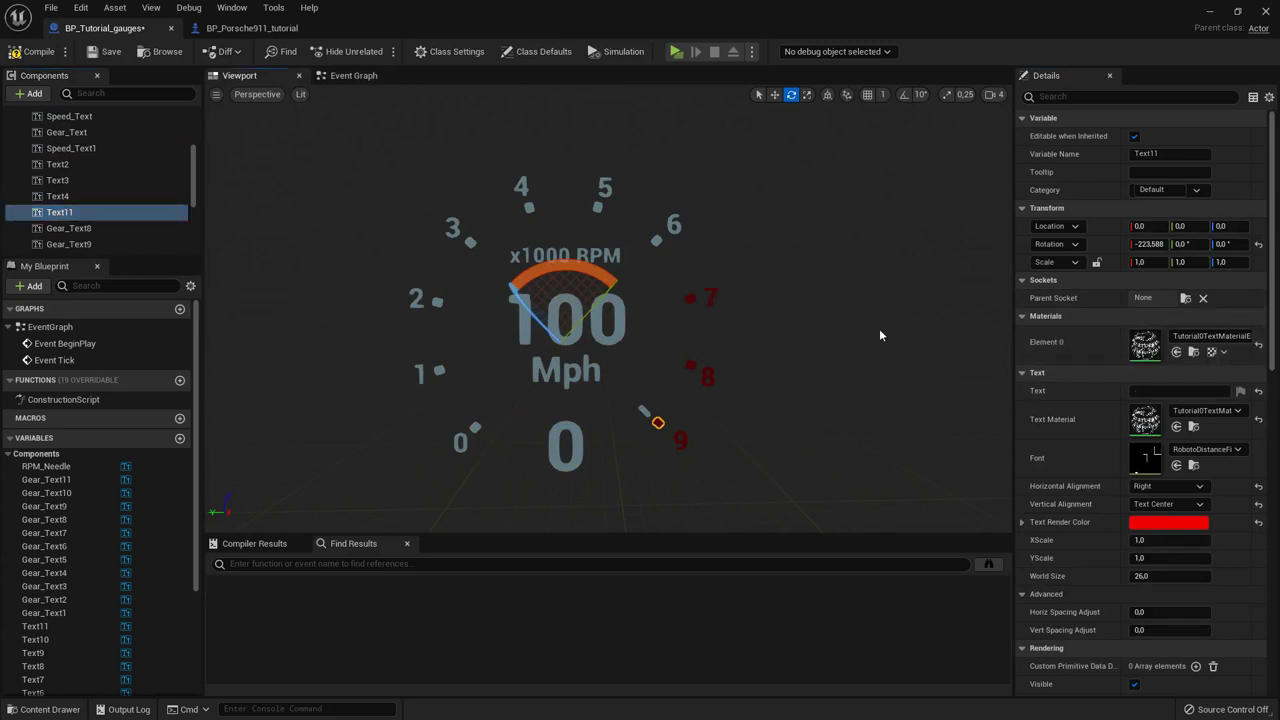
Step: Compile and save the gauge blueprint, and open Text11's Tutorial0TextMaterialEmmisive material for editing
left_click(35, 51)
left_click(105, 51)
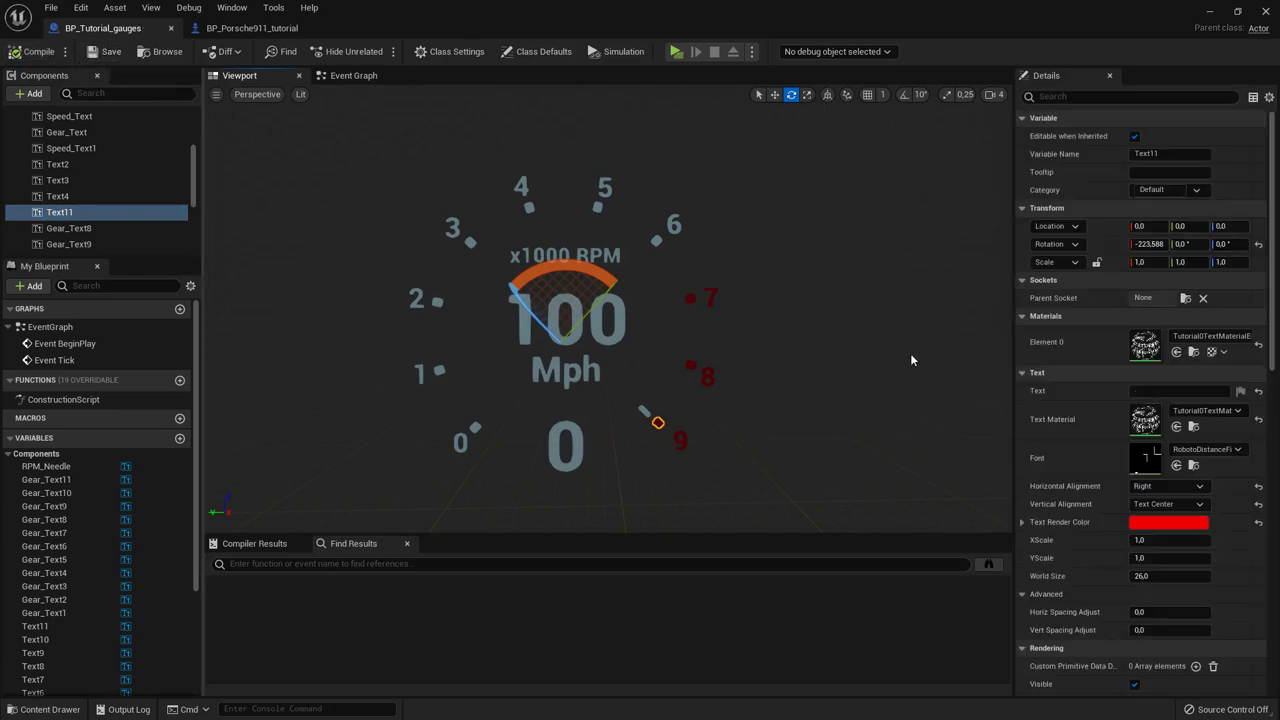
double_click(1145, 345)
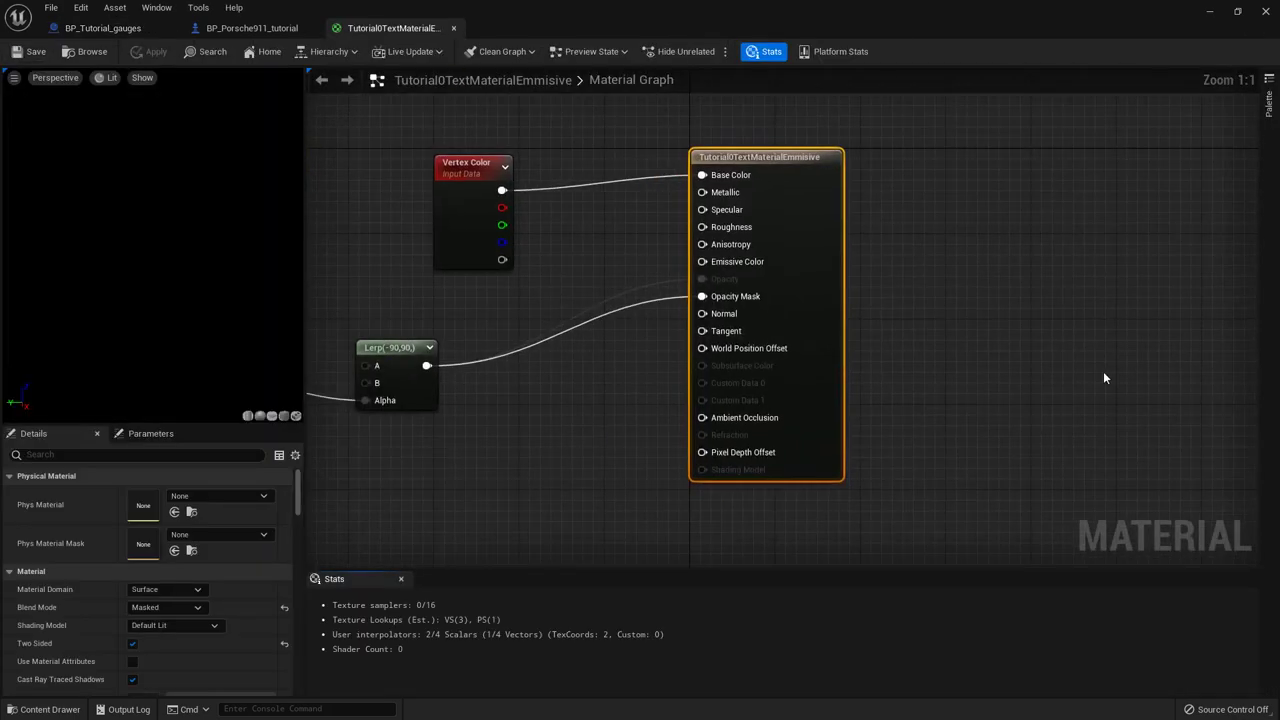
left_click(585, 352)
scroll(585, 352, "down", 2)
right_click_drag(585, 352, 838, 378)
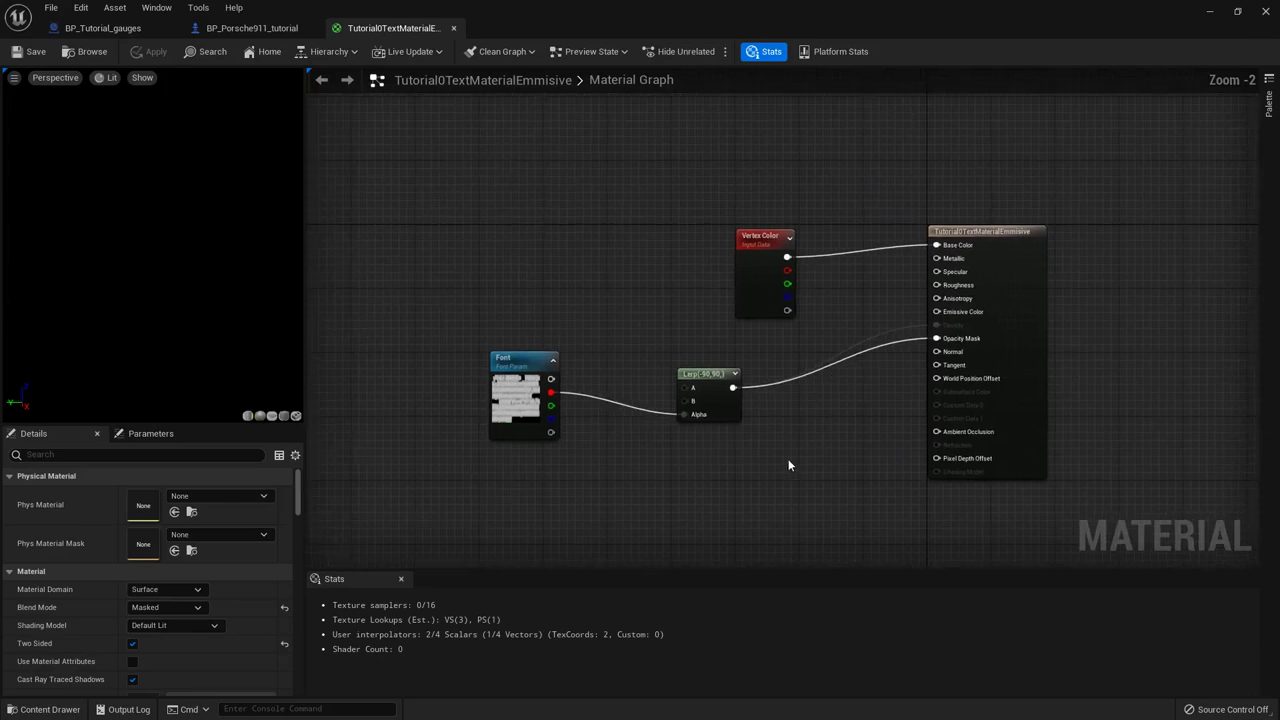
scroll(814, 370, "up", 2)
Step: Set the shading model of Tutorial0TextMaterialEmmisive to Unlit
left_click(1086, 271)
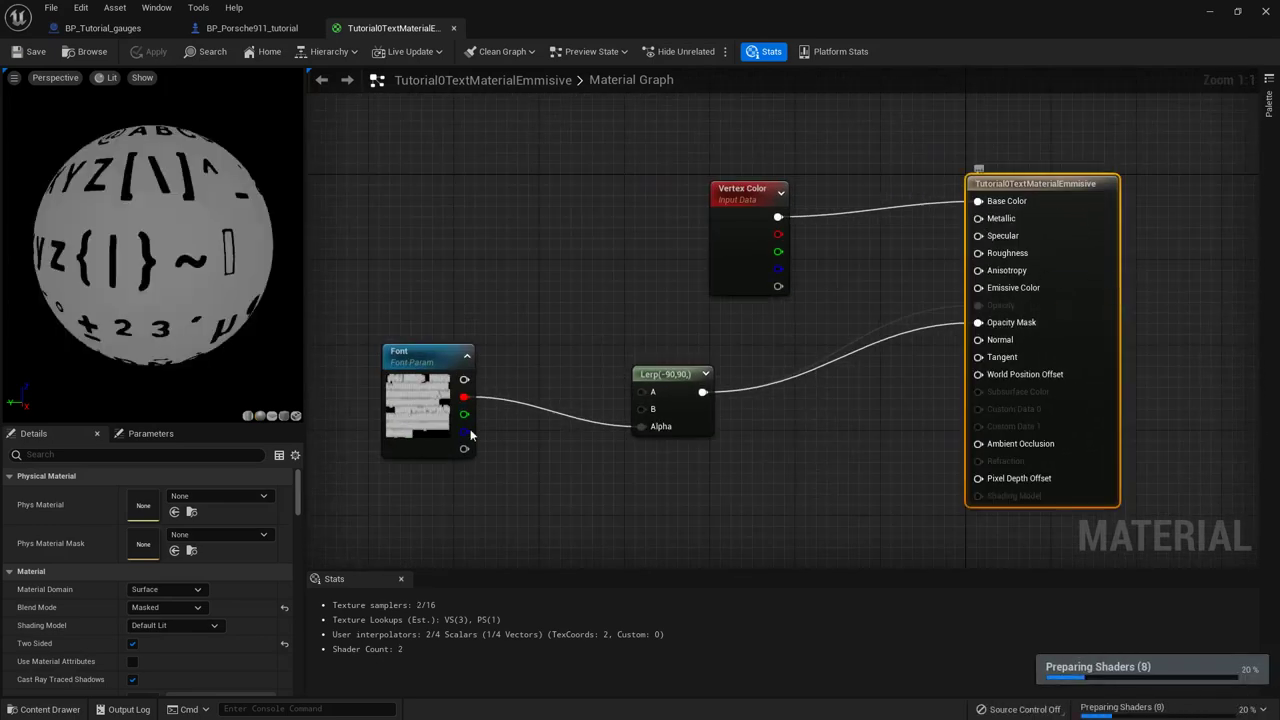
scroll(173, 600, "down", 1)
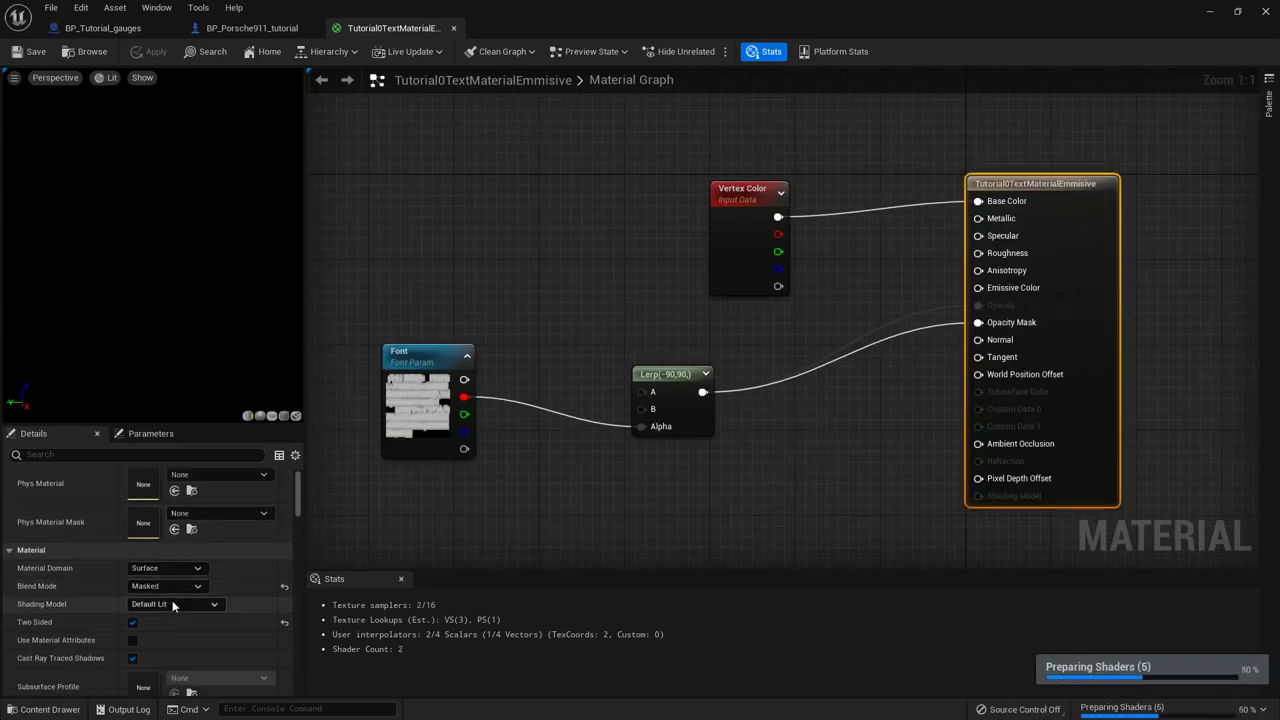
left_click(173, 604)
left_click(169, 447)
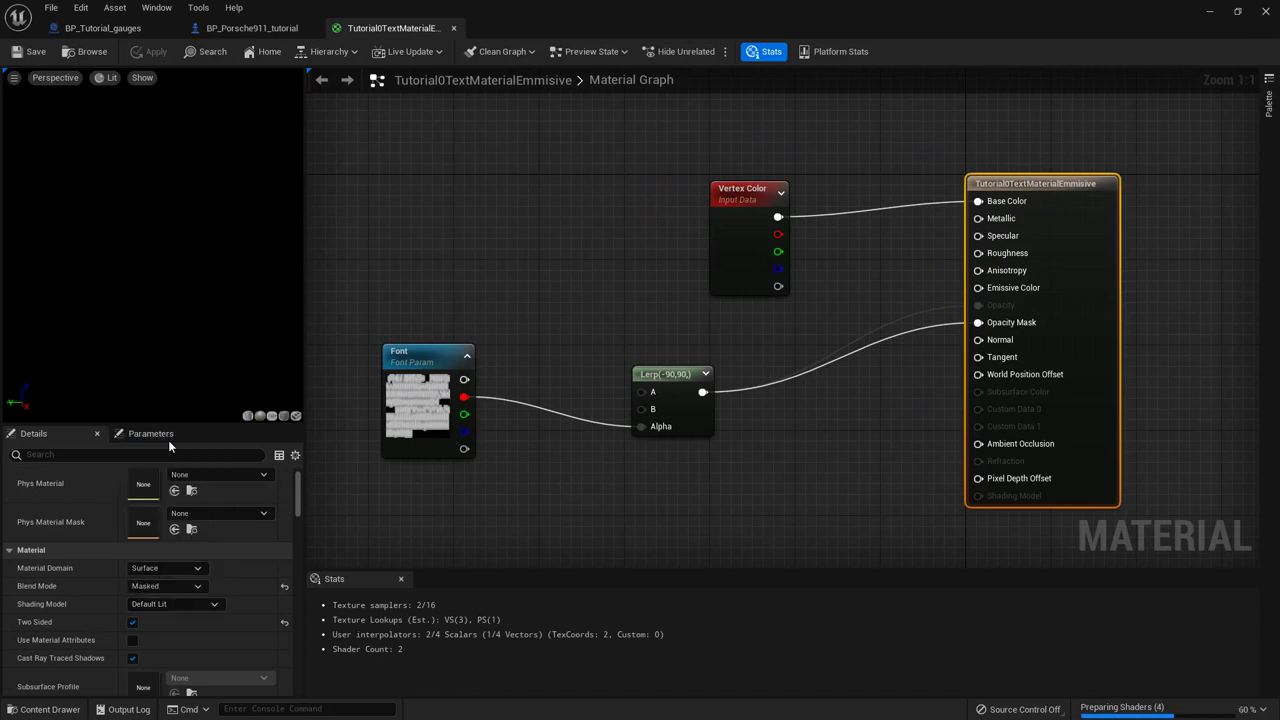
left_click(828, 452)
right_click_drag(876, 440, 791, 459)
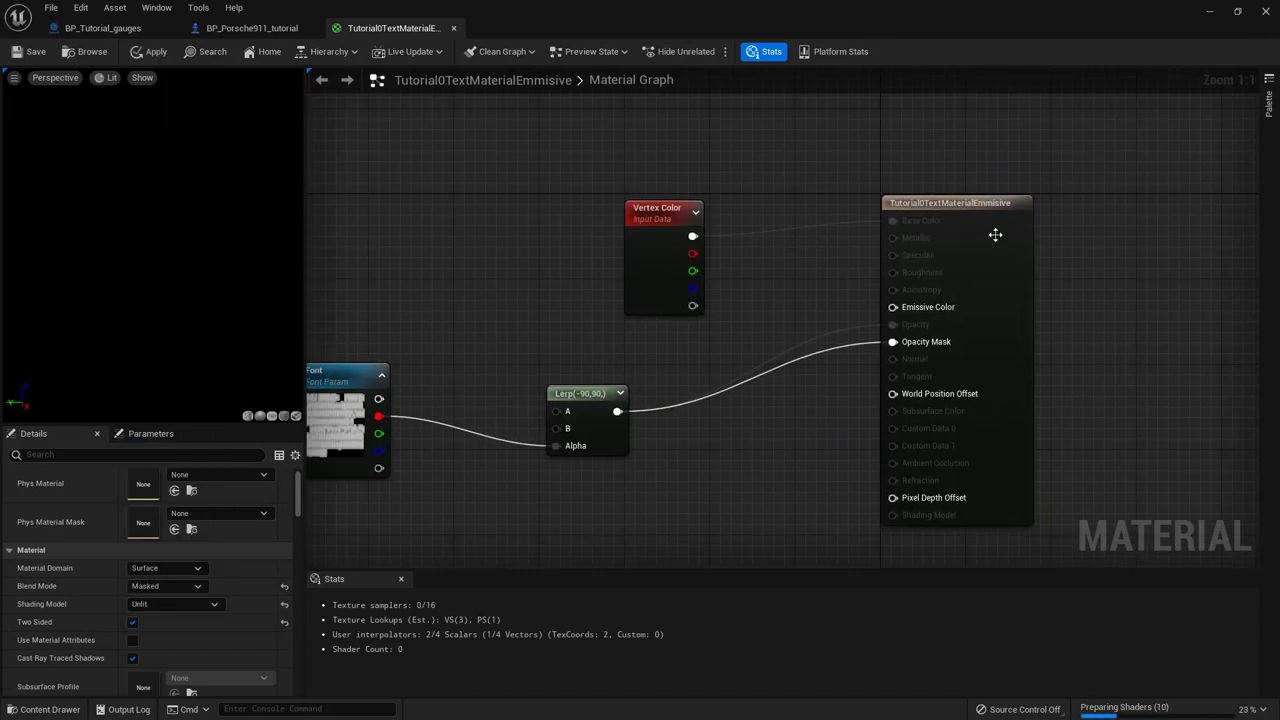
left_click(994, 262)
right_click_drag(720, 477, 780, 440)
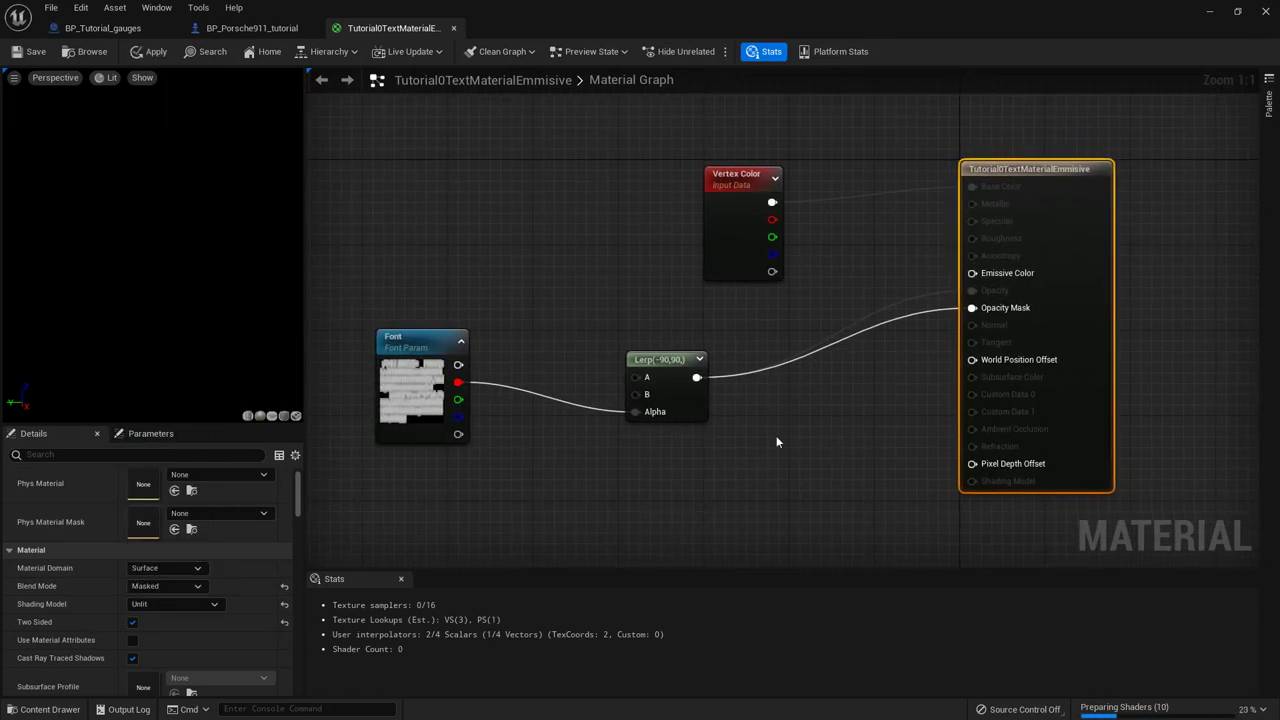
Step: Move the Vertex Color node away from the material output and feed its RGB output into a new Multiply node
left_click(846, 277)
left_click_drag(722, 248, 648, 221)
left_click(818, 252)
right_click_drag(818, 252, 746, 258)
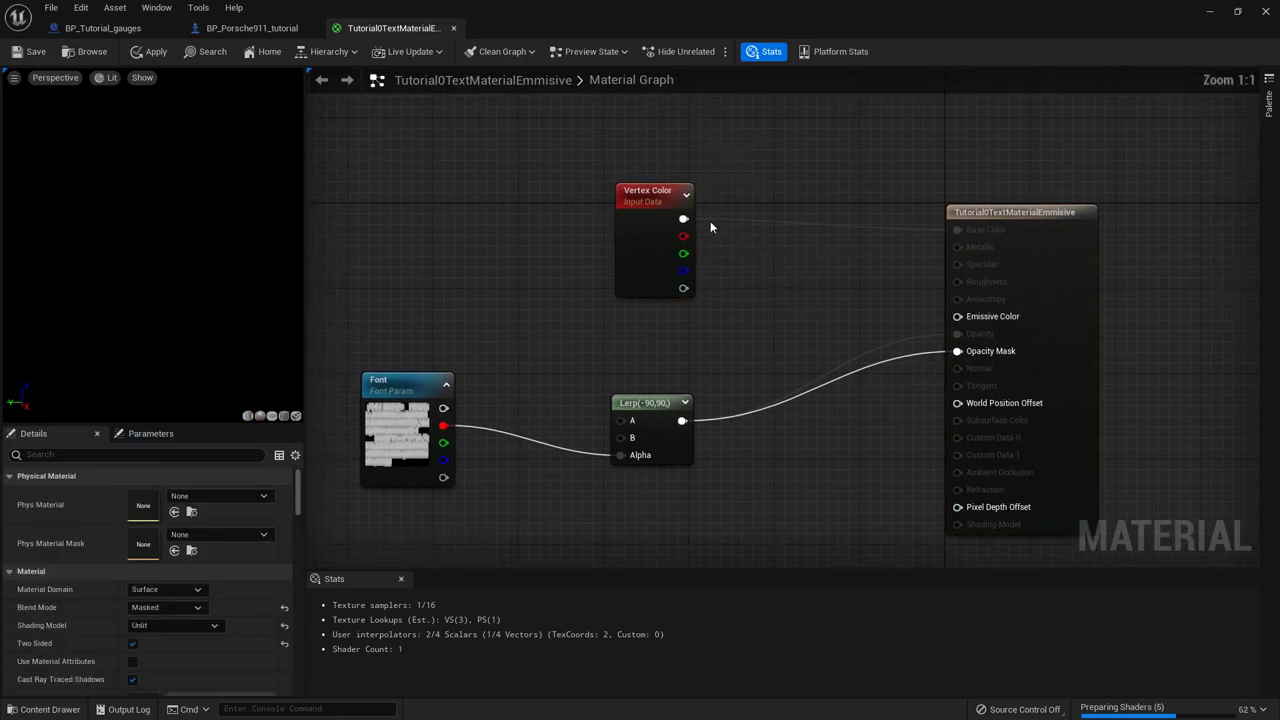
left_click_drag(683, 219, 776, 278)
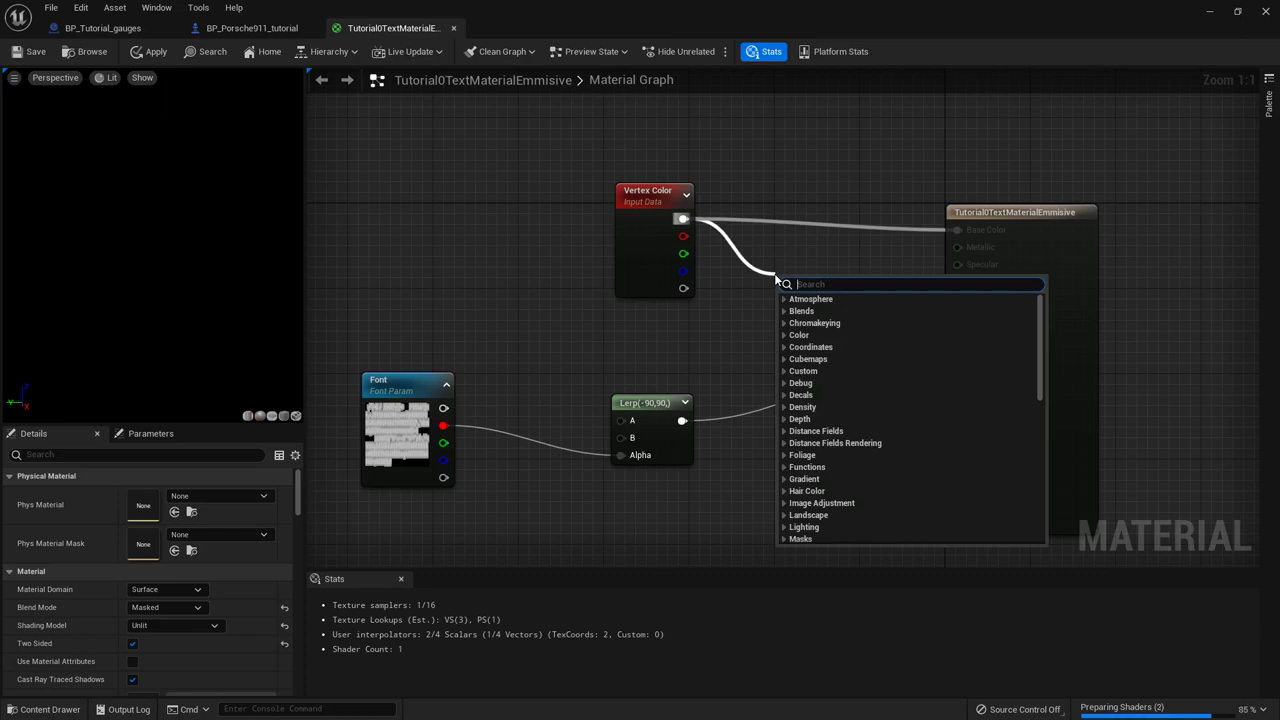
type("*")
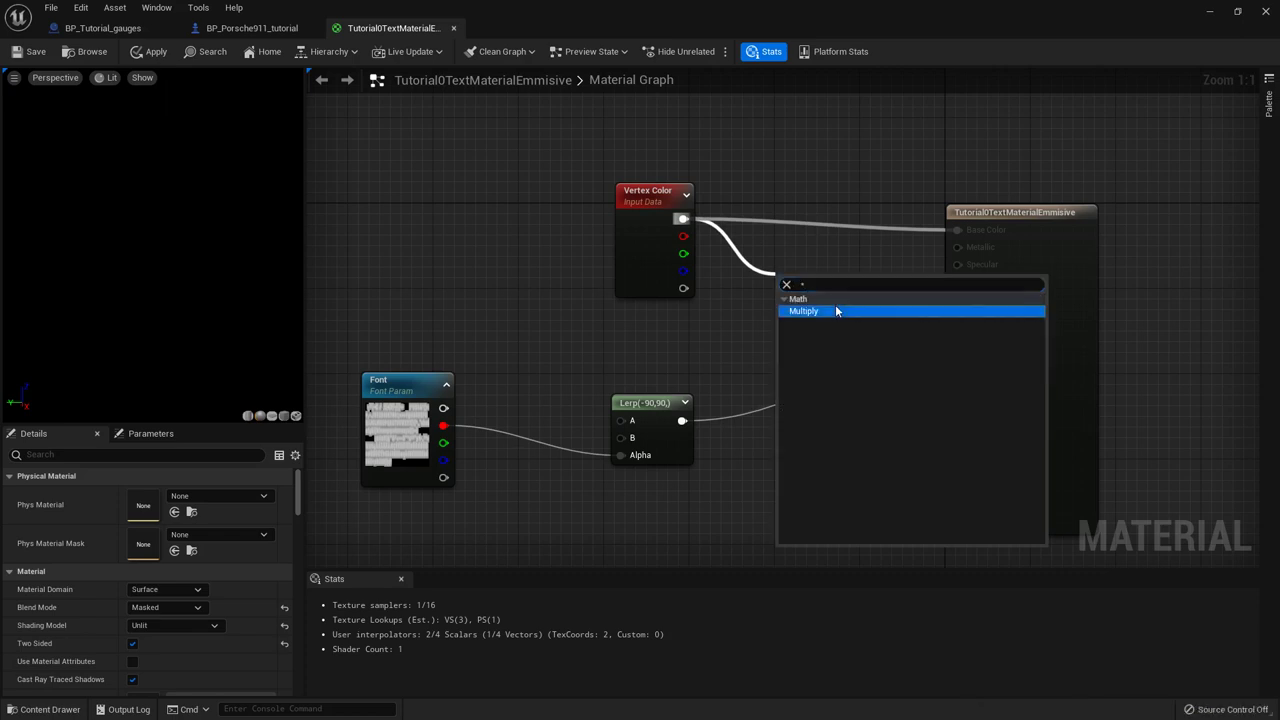
left_click(820, 311)
left_click(726, 339)
left_click_drag(683, 288, 641, 346)
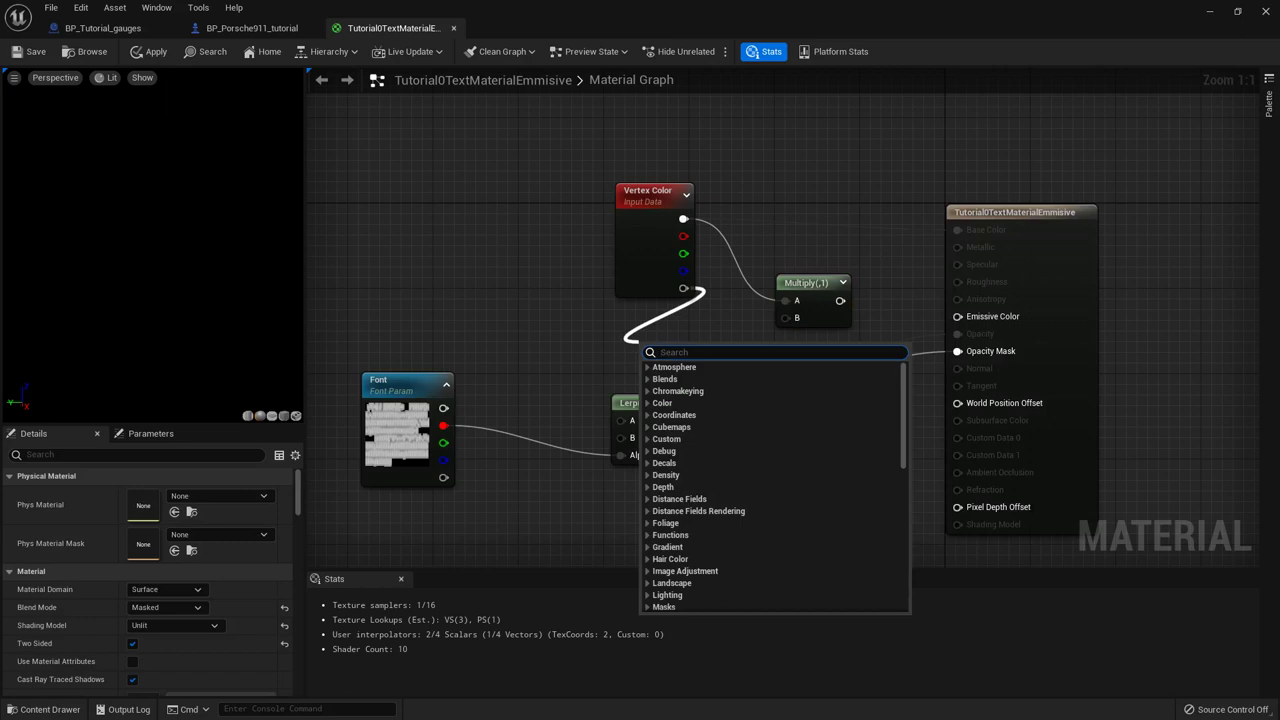
type("*")
left_click(678, 379)
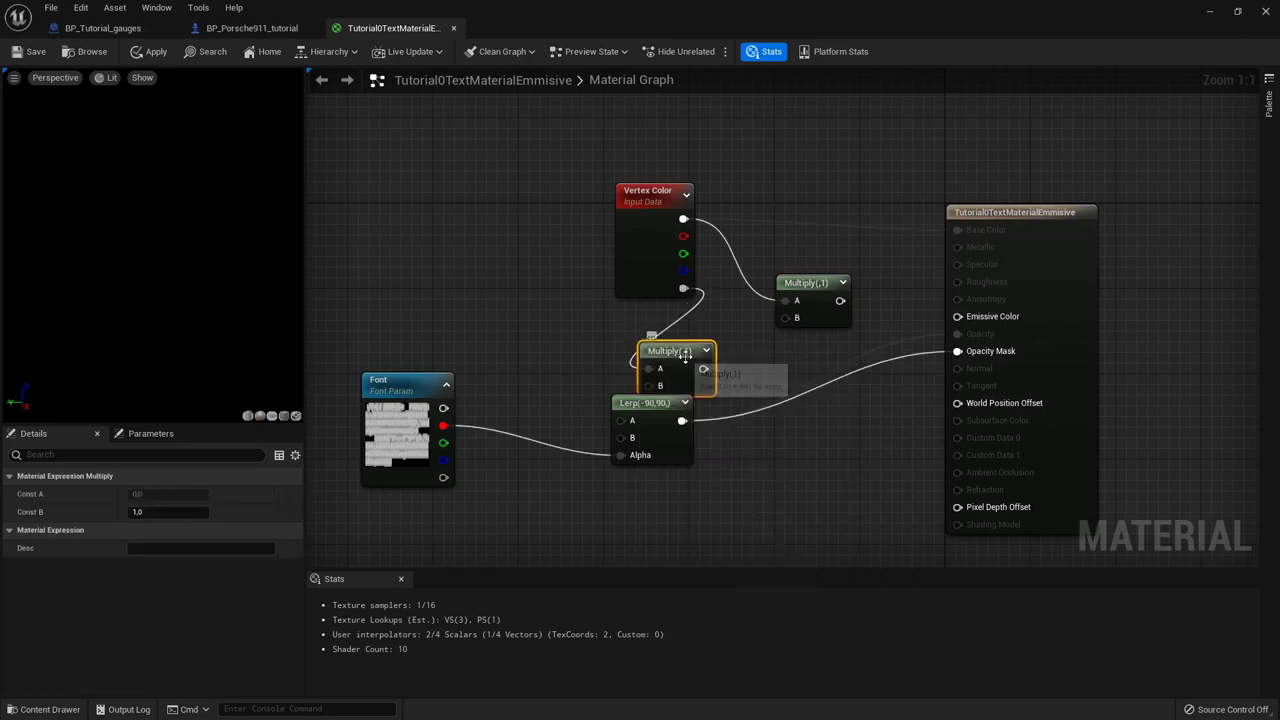
left_click_drag(666, 348, 655, 310)
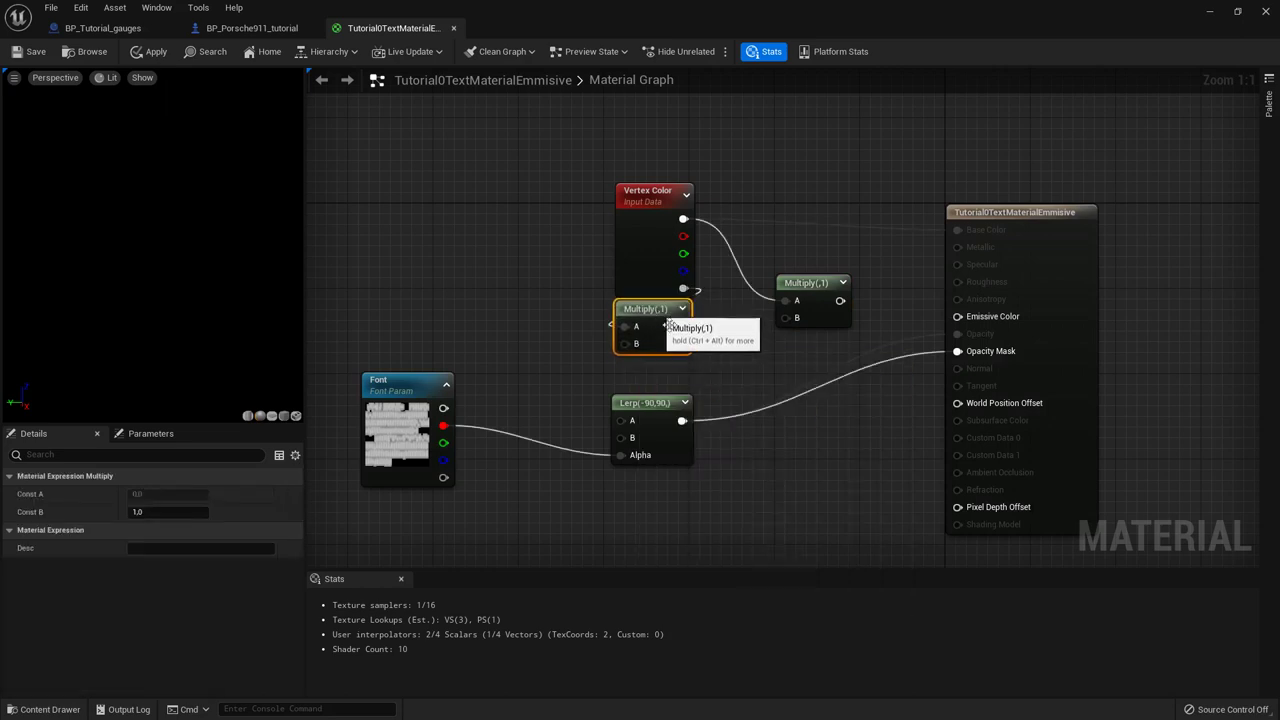
left_click(725, 350)
left_click(676, 350)
key("Delete")
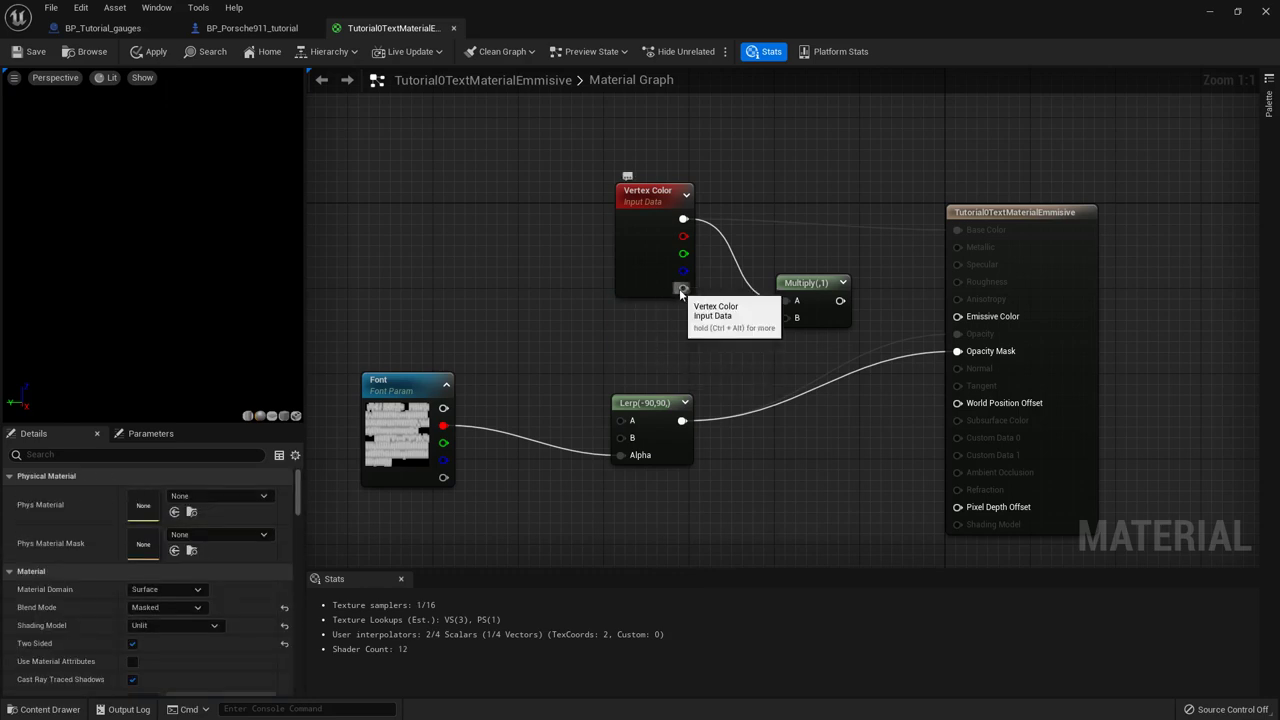
Step: Connect Vertex Color's alpha to the Multiply's B input and the Multiply result to Emissive Color, and align the nodes
left_click_drag(683, 288, 961, 320)
left_click_drag(807, 281, 807, 296)
left_click_drag(665, 280, 652, 320)
left_click(784, 182)
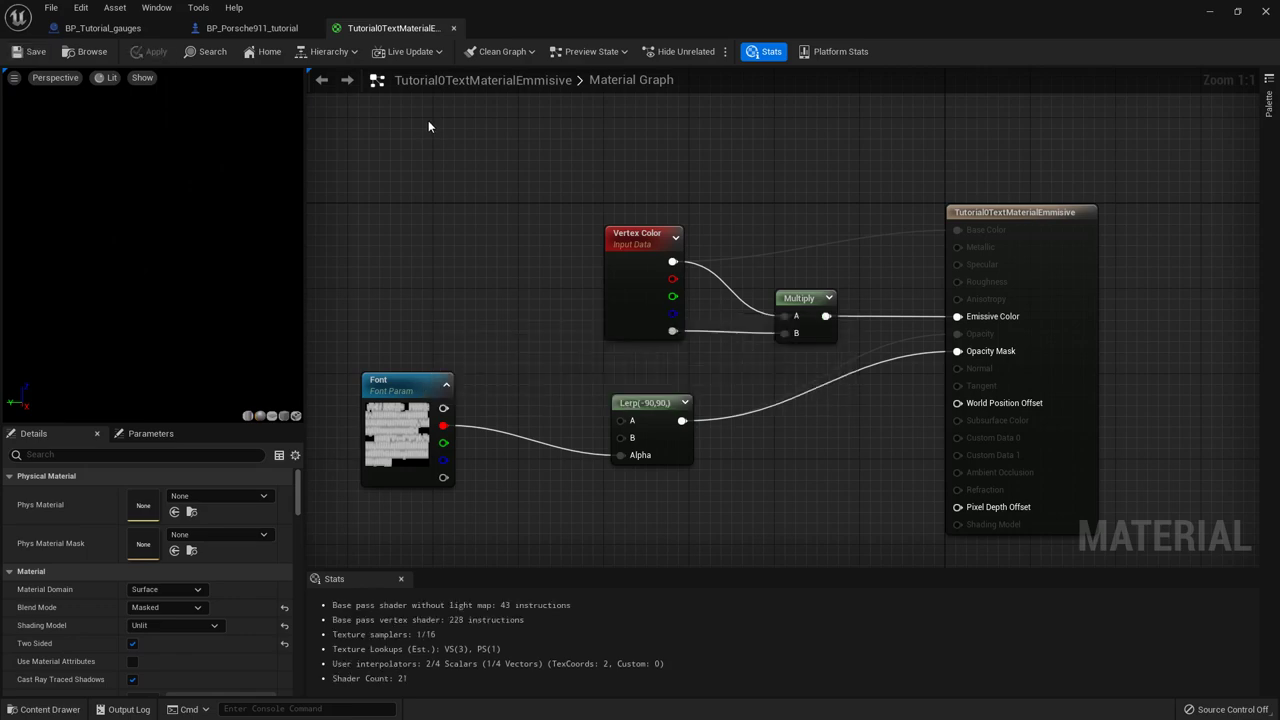
Step: Switch to BP_Tutorial_gauges and set the Text Render Color alpha of the red 9 label to 1
left_click(258, 28)
left_click(103, 28)
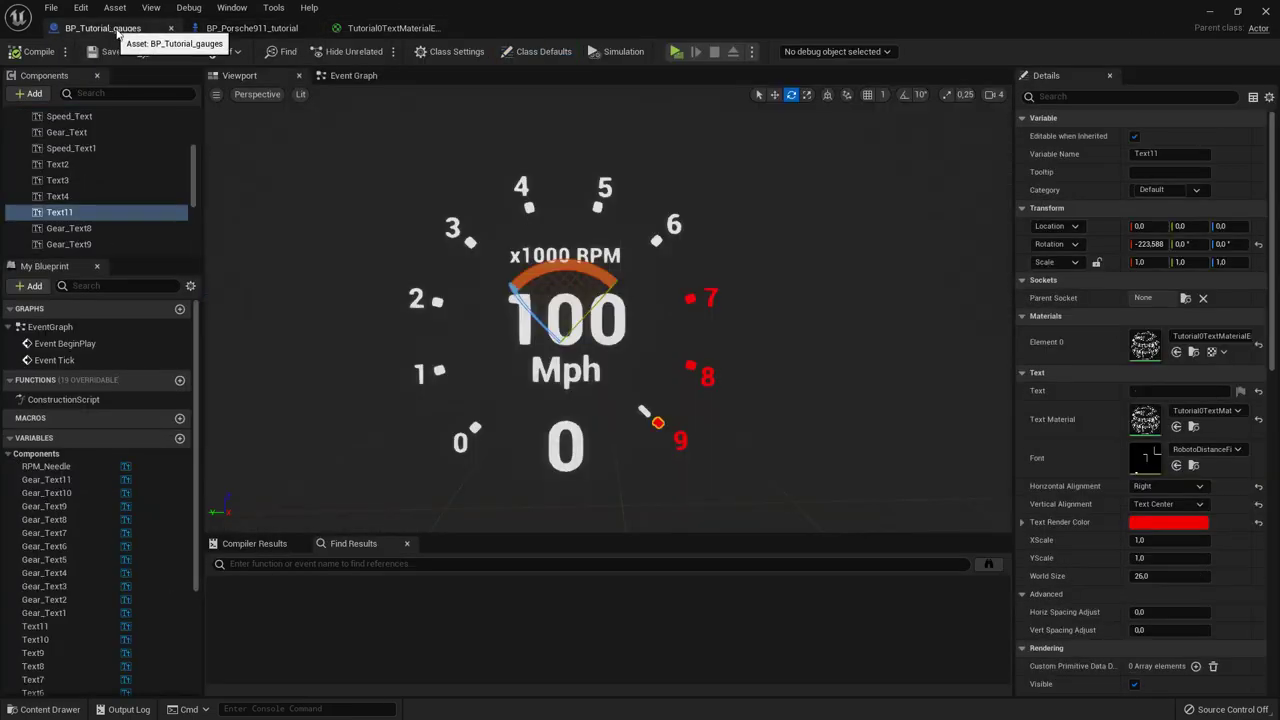
left_click(670, 432)
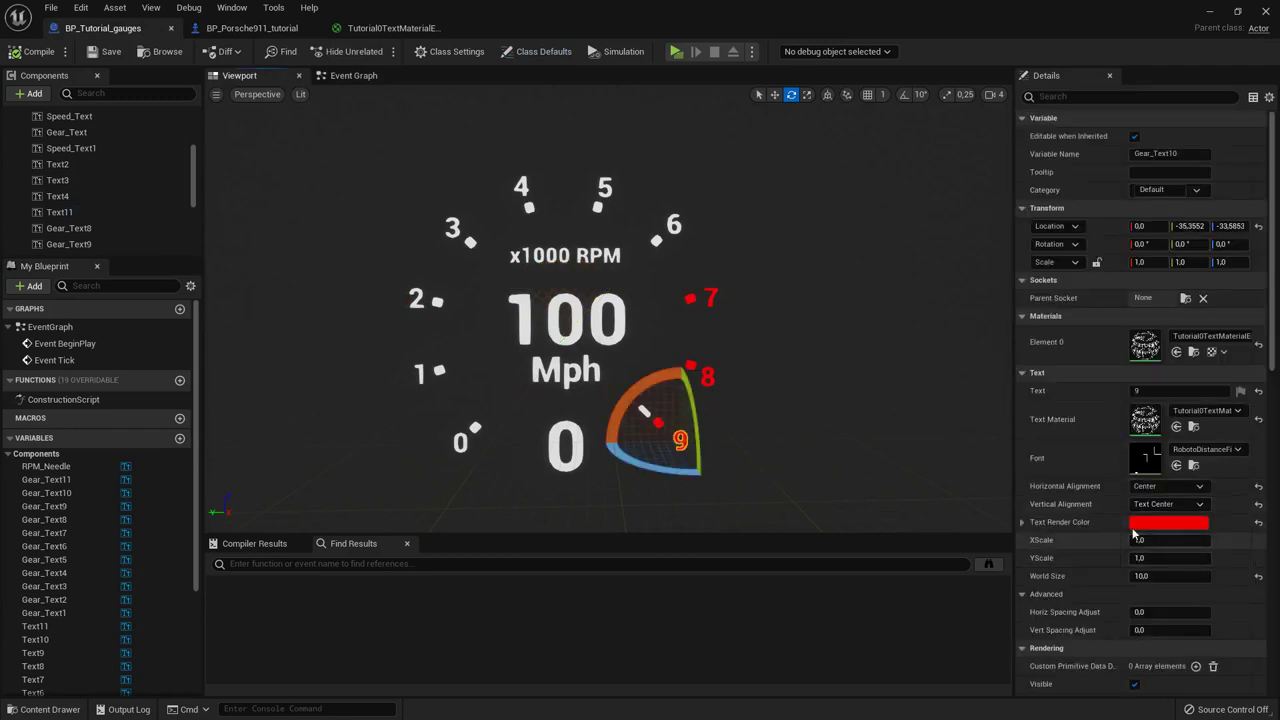
left_click(1022, 522)
scroll(1028, 532, "down", 1)
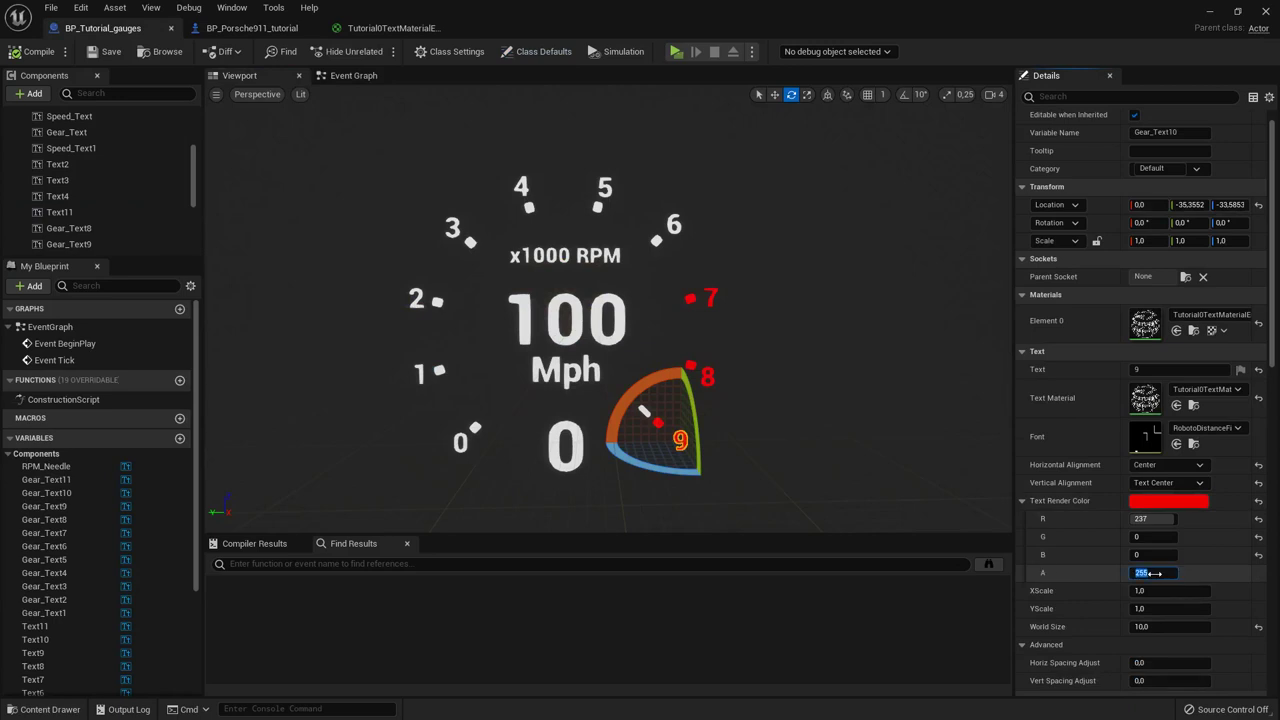
type("1")
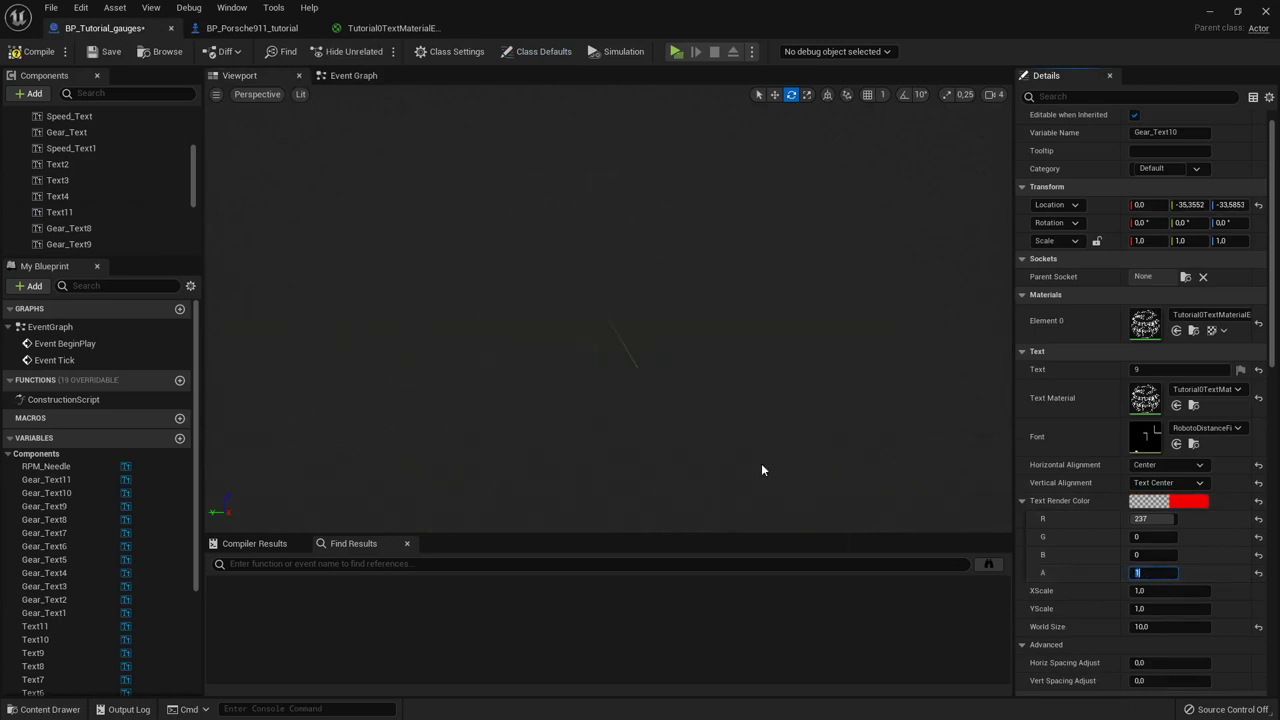
scroll(760, 470, "up", 5)
mouse_move(749, 460)
right_mouse_down()
mouse_move(749, 420)
mouse_move(775, 520)
mouse_move(945, 585)
mouse_move(772, 512)
mouse_move(749, 460)
right_mouse_up()
key("s")
left_click(674, 382)
right_click_drag(825, 488, 868, 502)
left_click(744, 494)
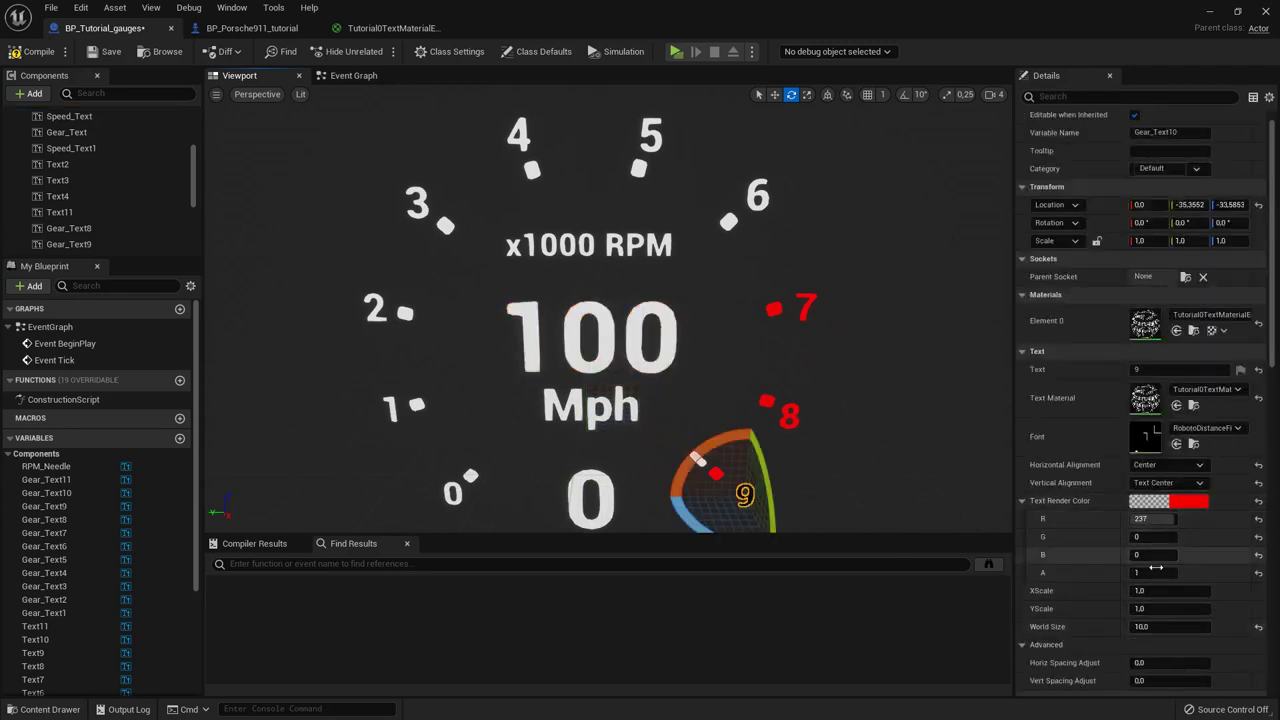
Step: Restore the 9 label's Text Render Color alpha to 255 and select the Speed_Text component
type("5")
key("Return")
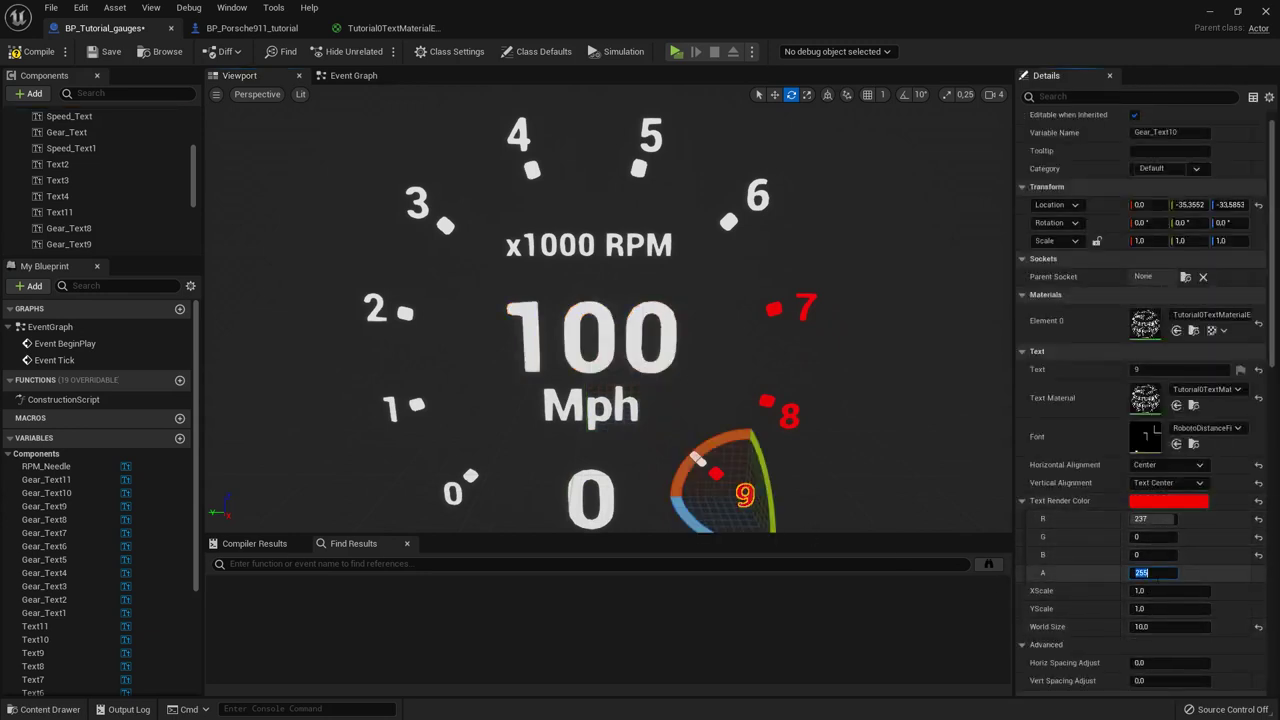
left_click(656, 360)
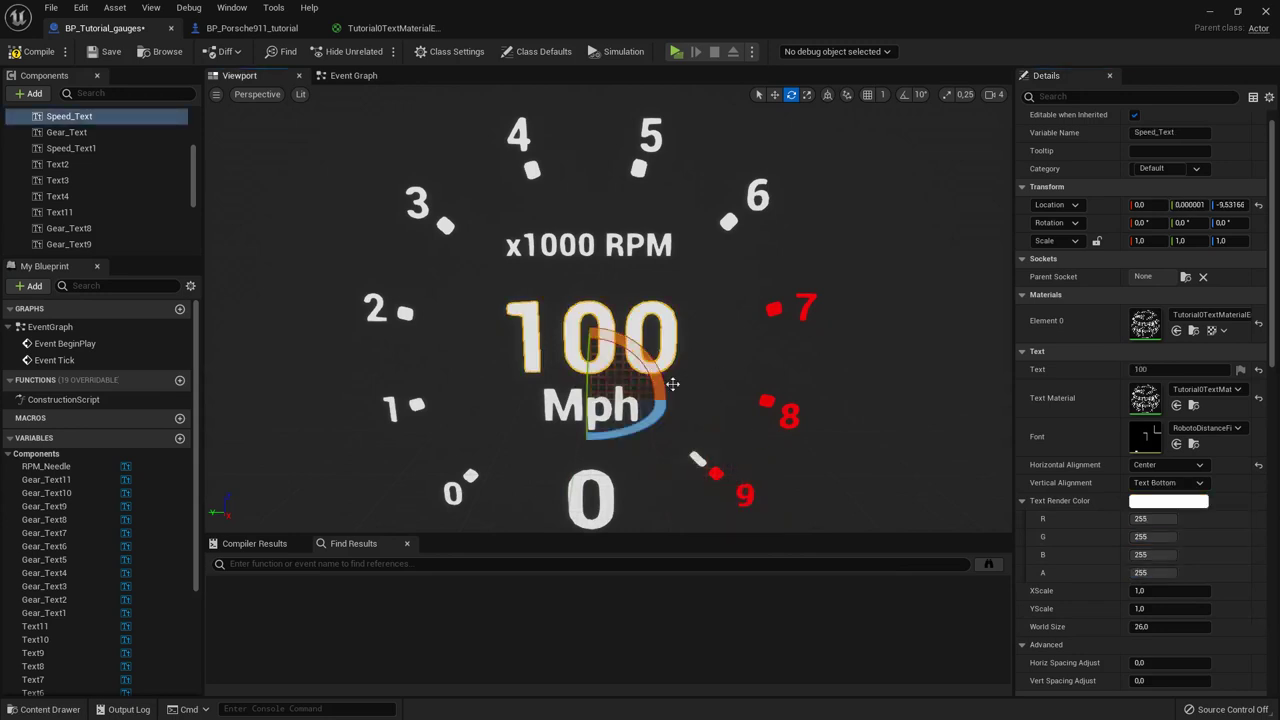
left_click(1153, 573)
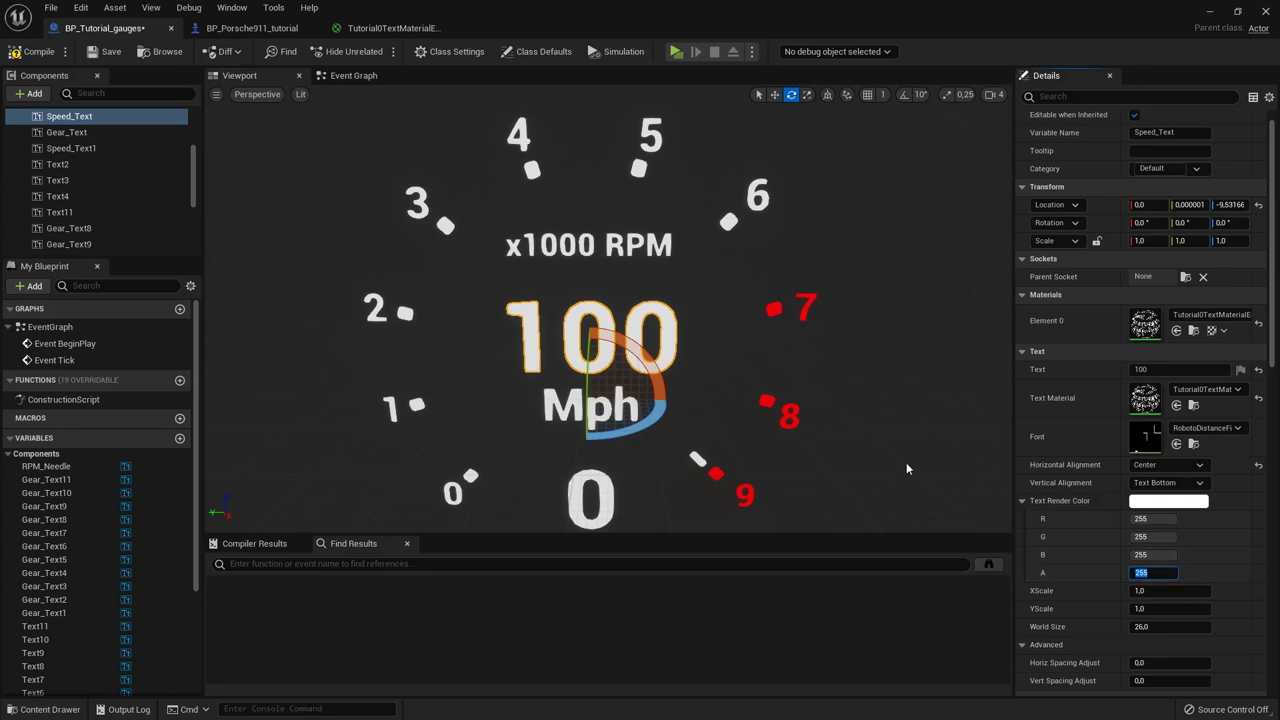
left_click(910, 390)
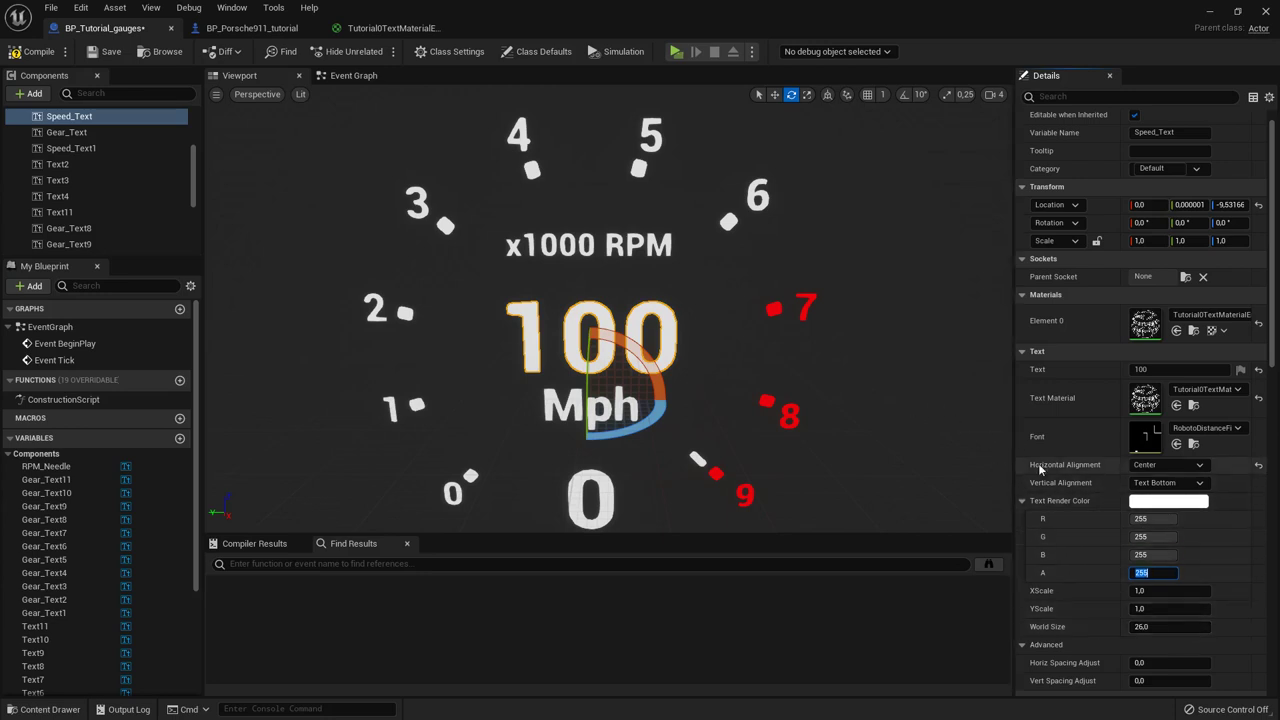
Step: In the emissive text material, add a second Multiply node from Vertex Color's alpha and move the Font and Lerp nodes down
left_click(360, 30)
left_click_drag(672, 331, 636, 368)
type("*")
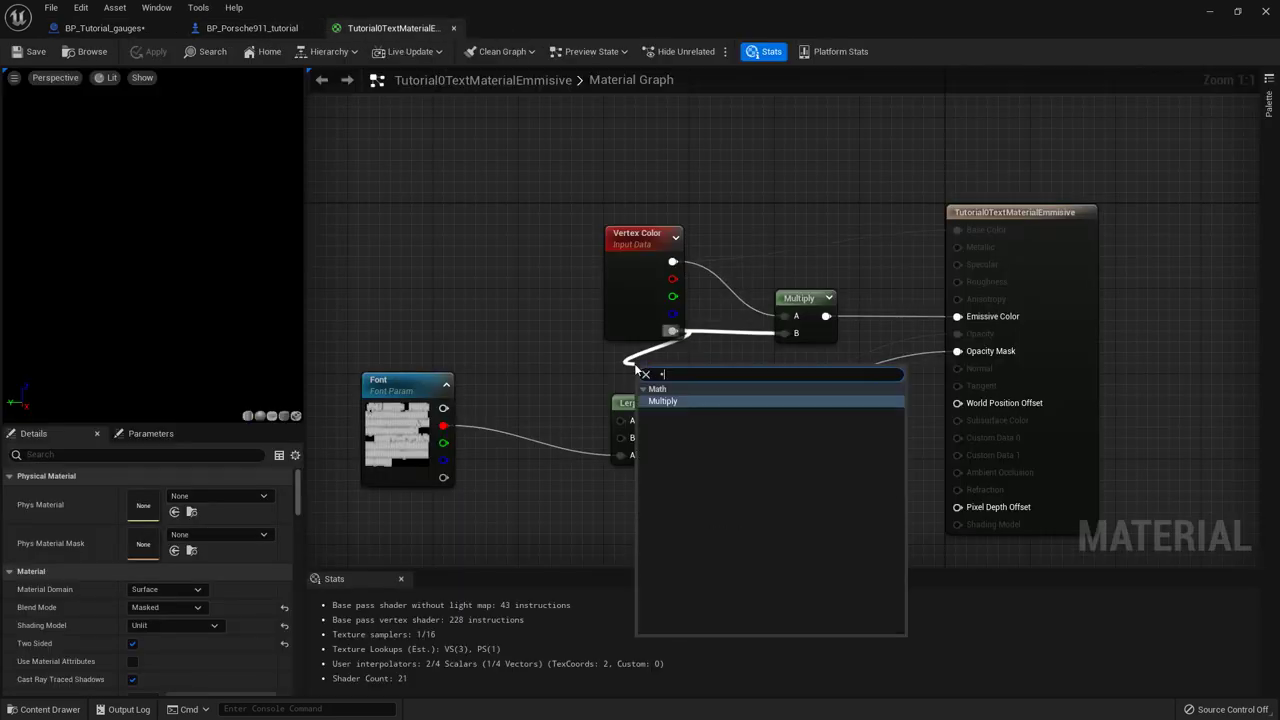
left_click(677, 403)
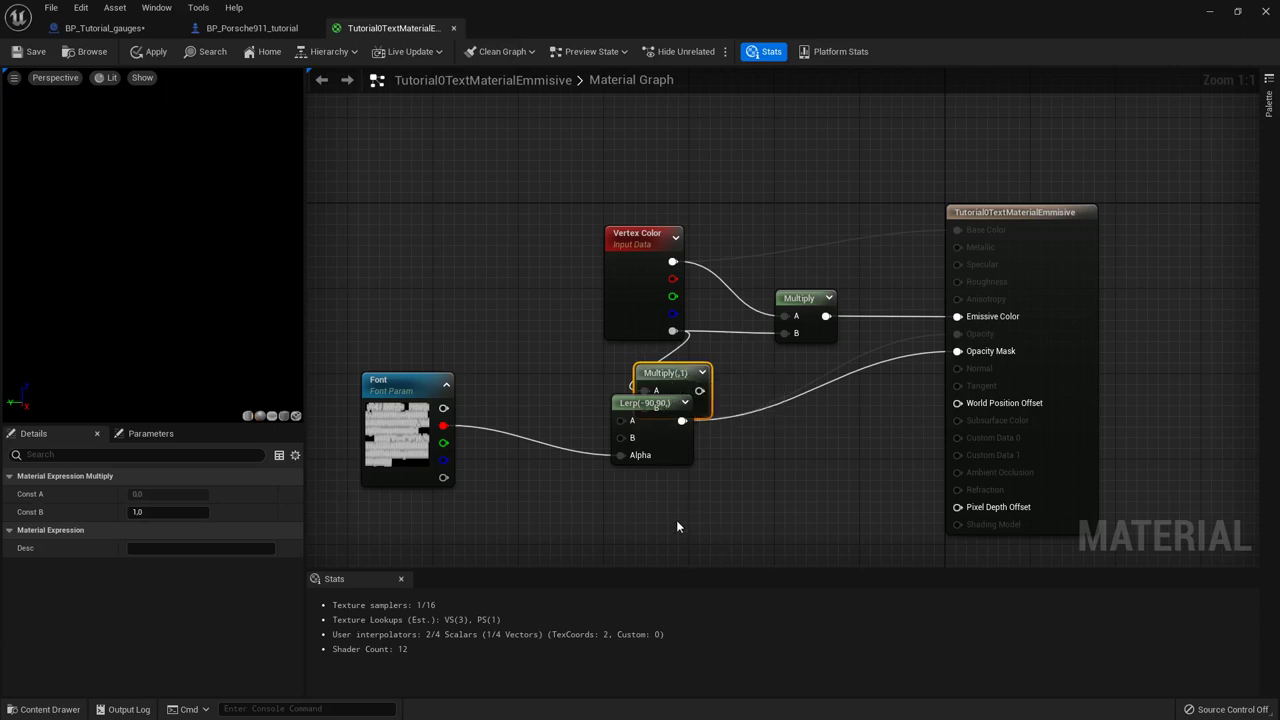
left_click_drag(685, 521, 436, 447)
left_click_drag(613, 462, 612, 507)
left_click(739, 410)
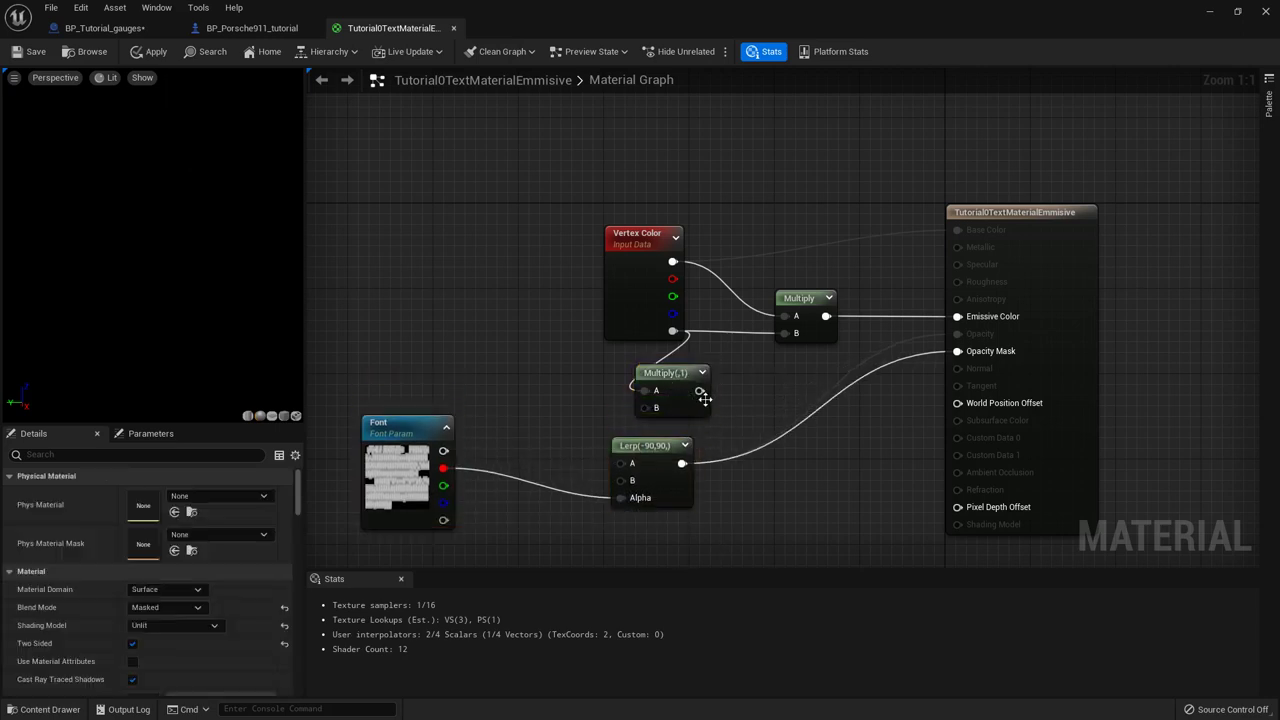
Step: Place the second Multiply below Vertex Color, feed it into the first Multiply's B input, and set its Const B to 10
left_click_drag(700, 391, 647, 358)
left_click(177, 511)
type("10")
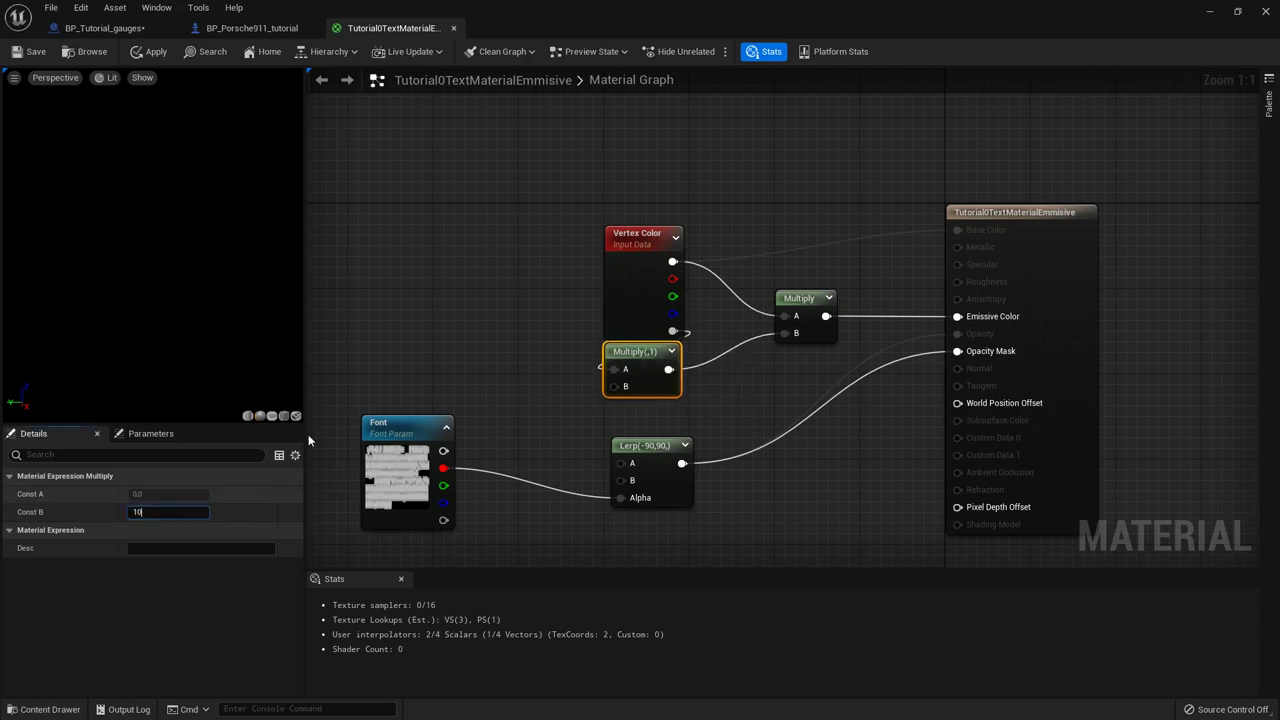
key("Return")
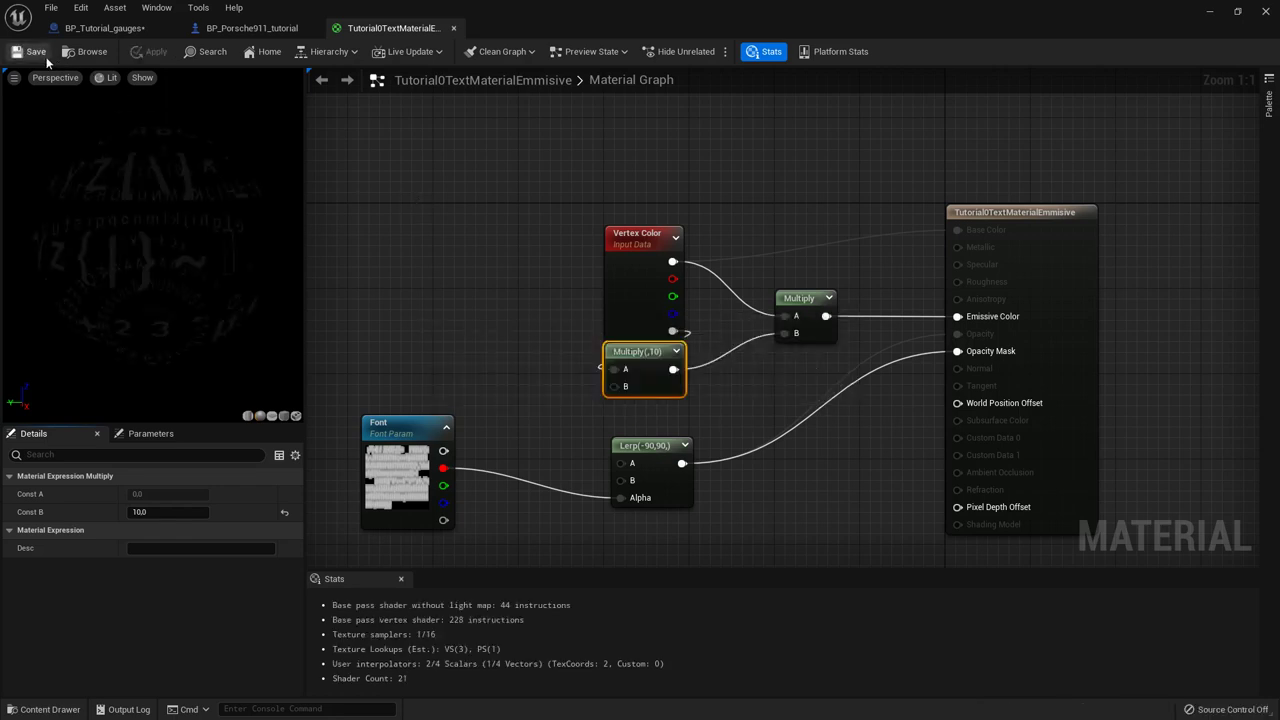
Step: Return to BP_Tutorial_gauges and view the whole gauge's emissive text in the viewport
left_click(100, 28)
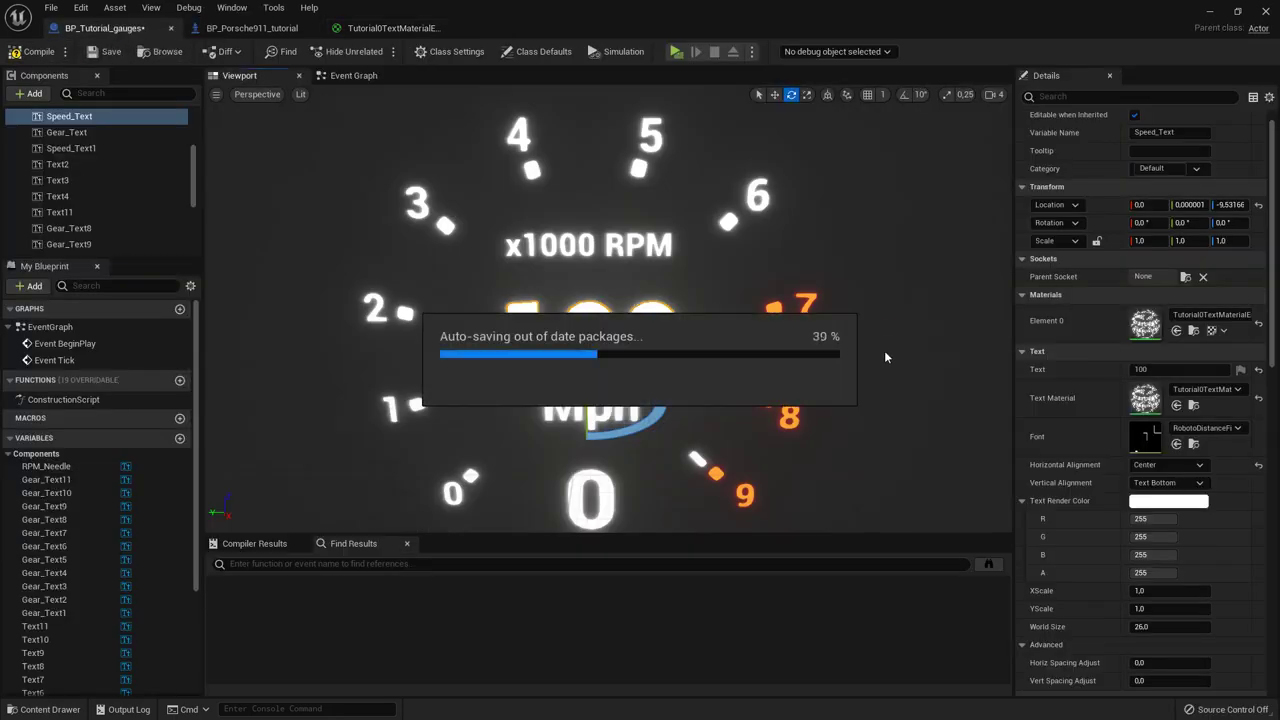
mouse_move(897, 339)
right_mouse_down()
mouse_move(886, 362)
mouse_move(884, 345)
right_mouse_up()
left_click_drag(897, 375, 897, 390)
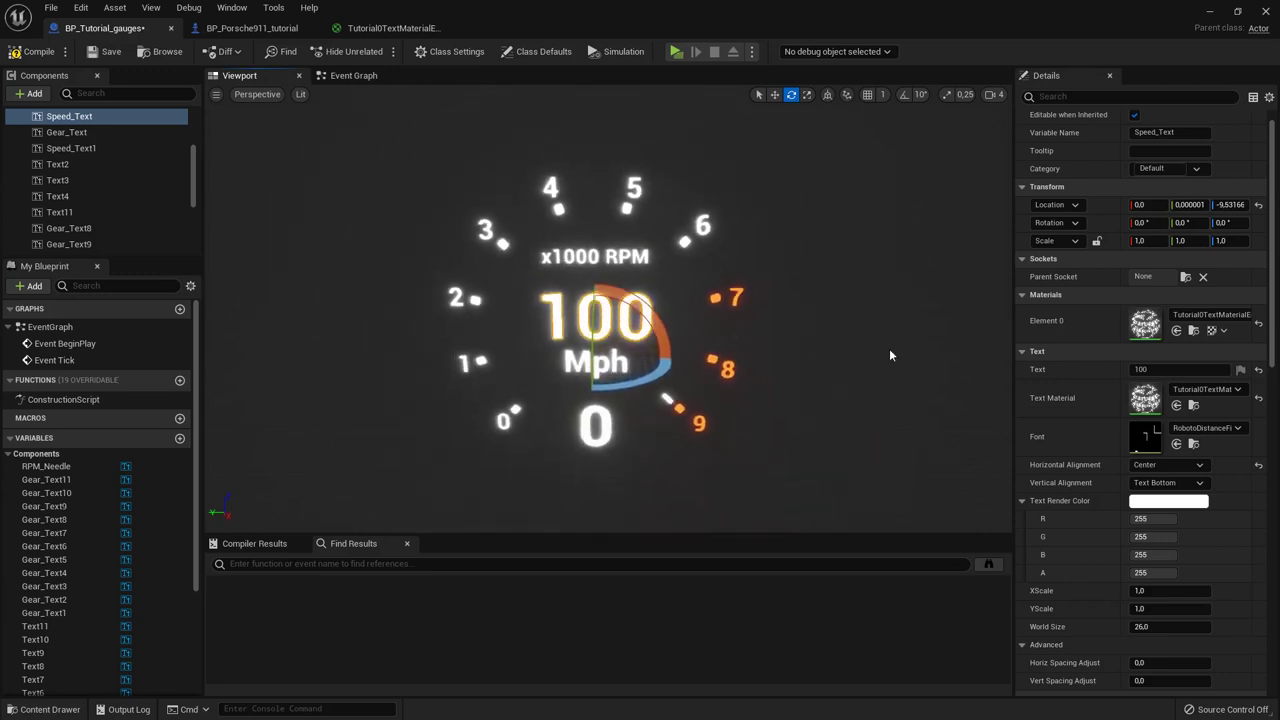
Step: Play-test the level by driving the Porsche around and check the glowing gauge's speed, gear and needle, then end the session
left_click(1210, 10)
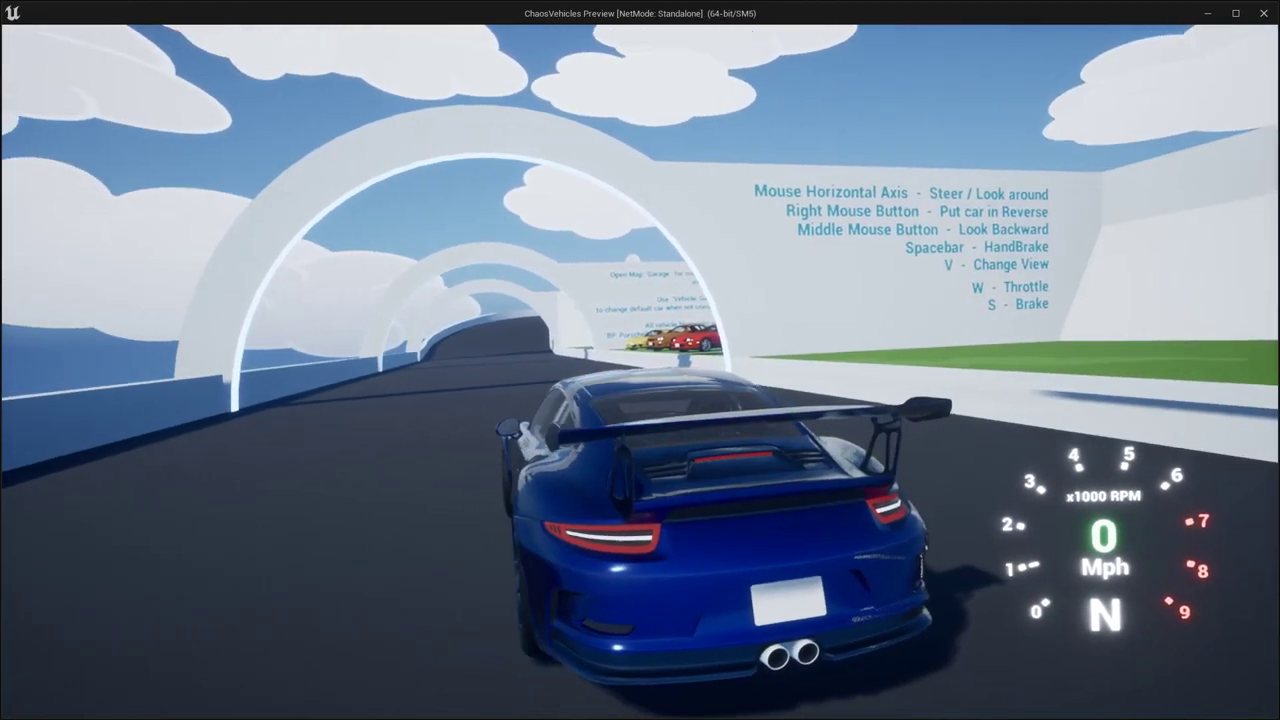
key("s")
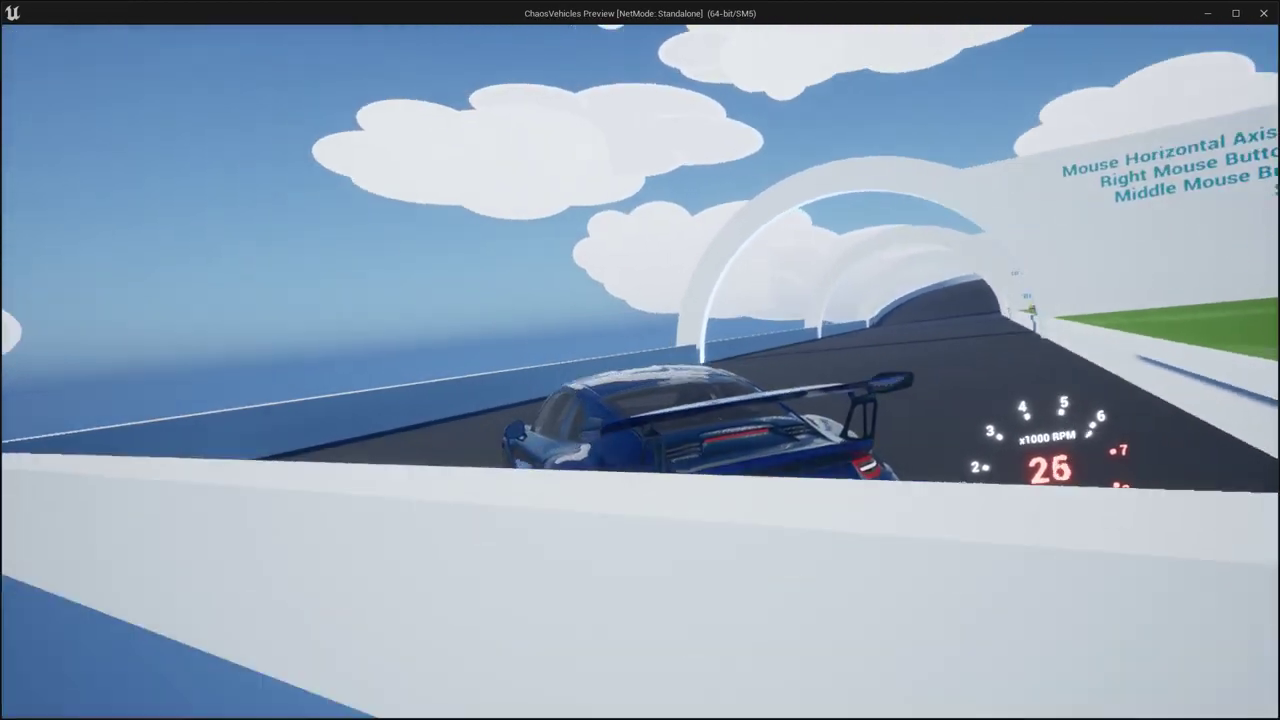
key("w")
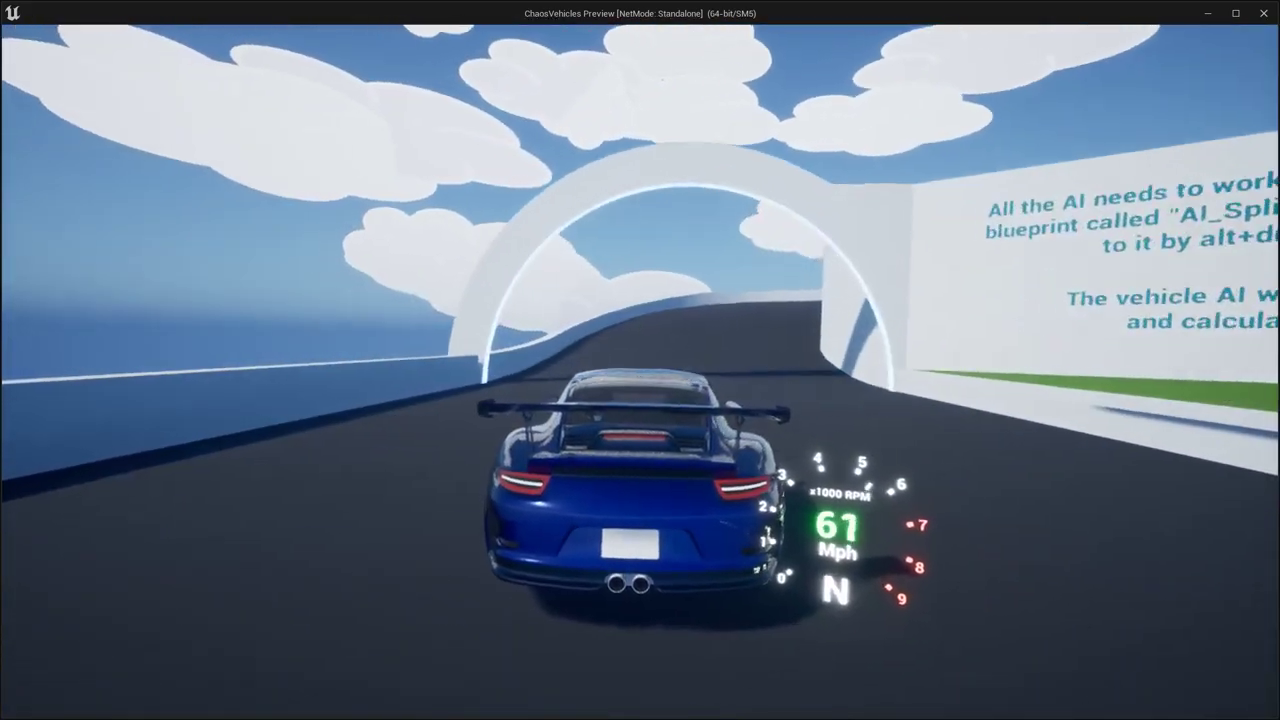
key("s")
key("d")
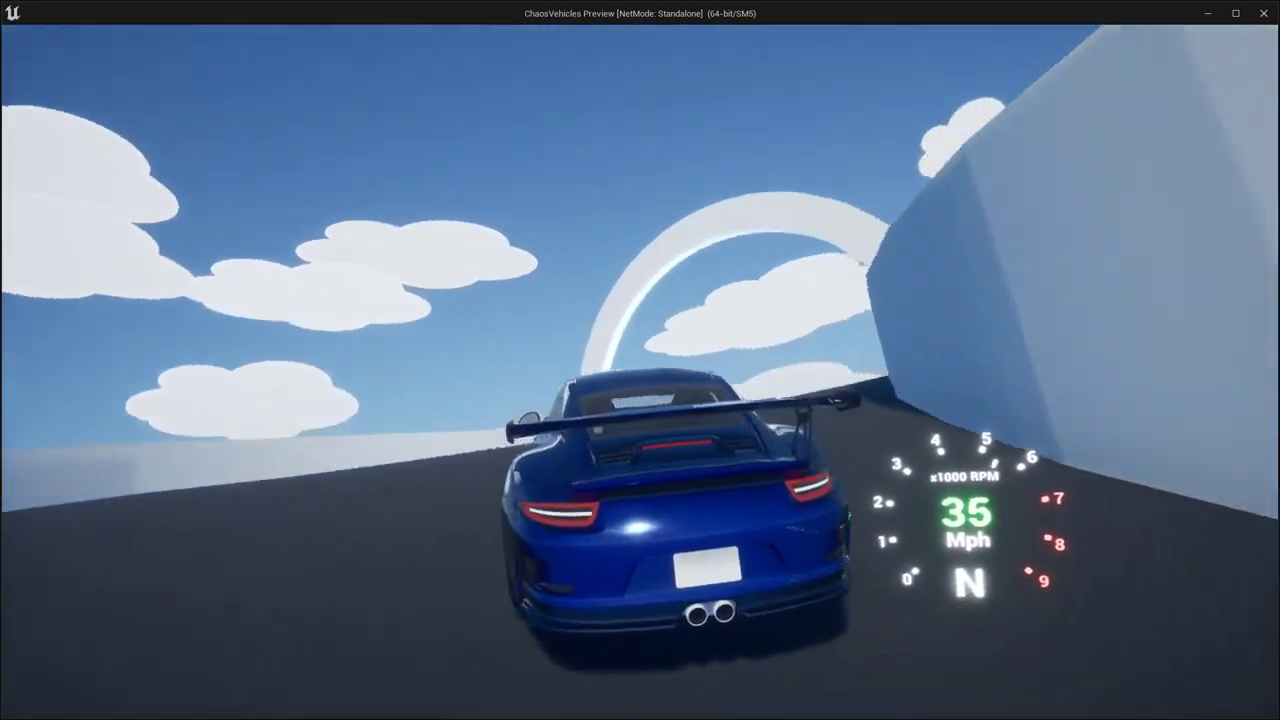
key("w")
key("a")
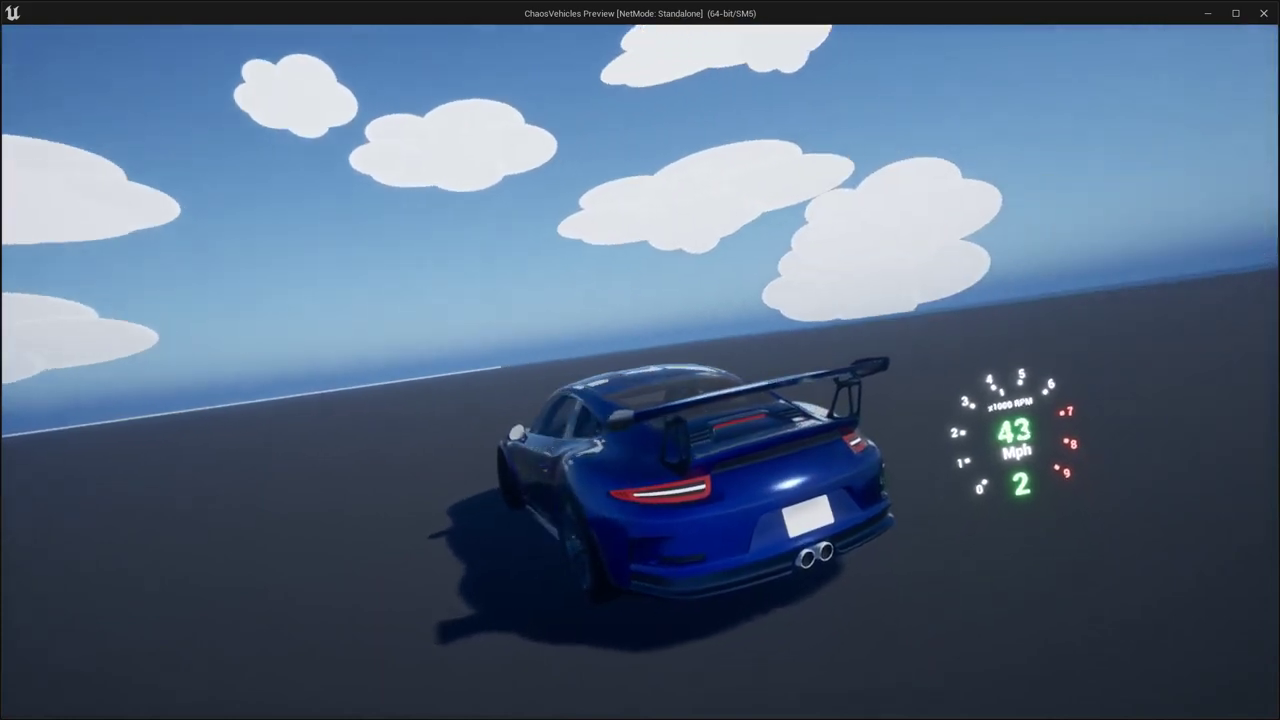
key("w")
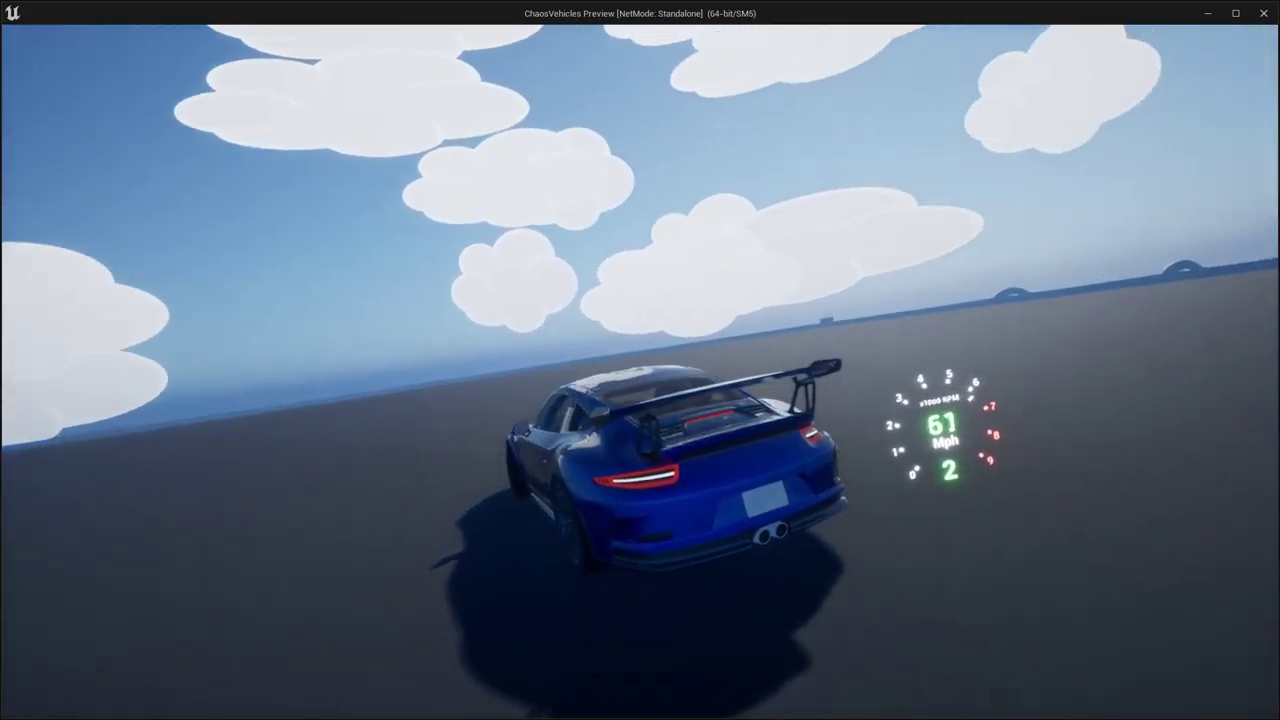
key("w")
key("a")
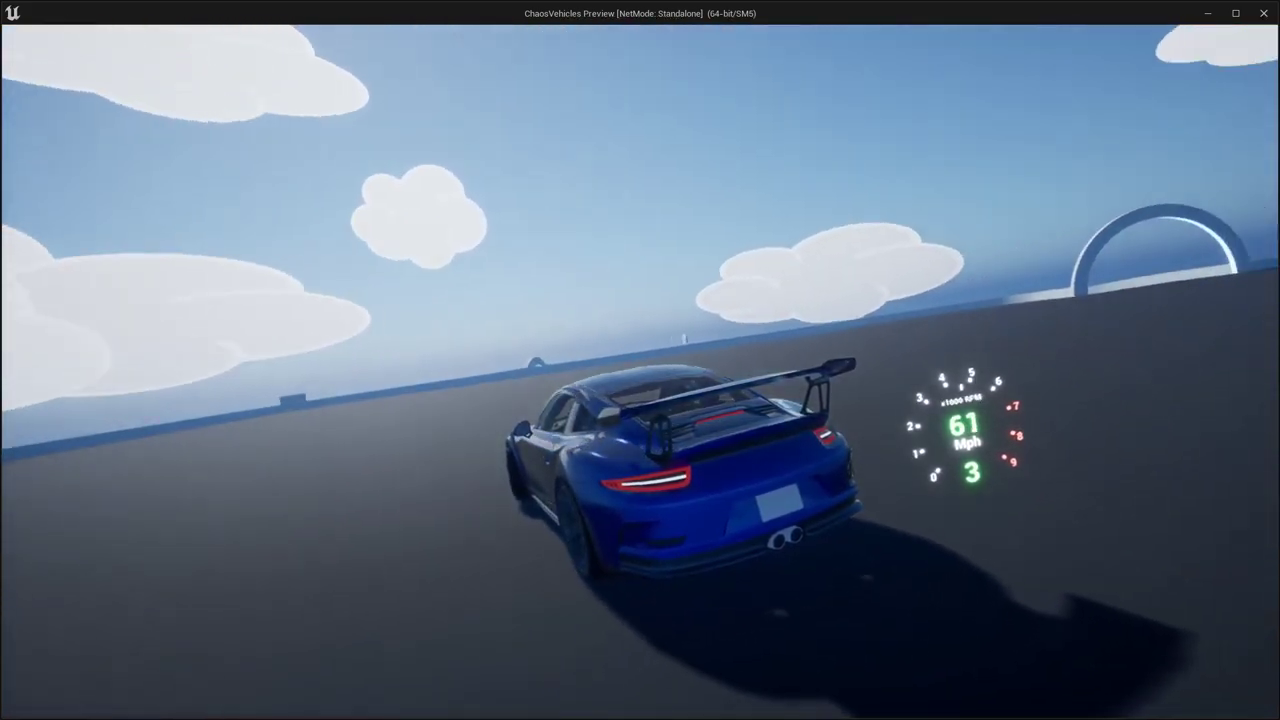
key("d")
key("space")
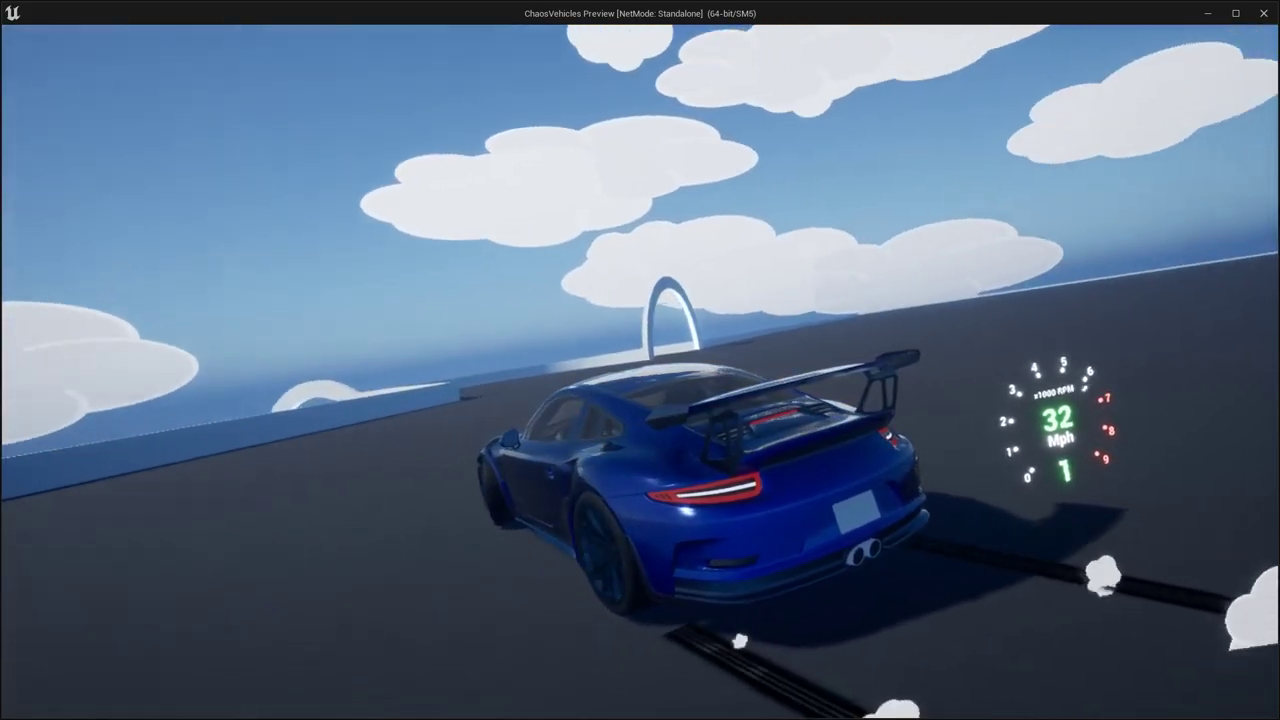
key("d")
key("w")
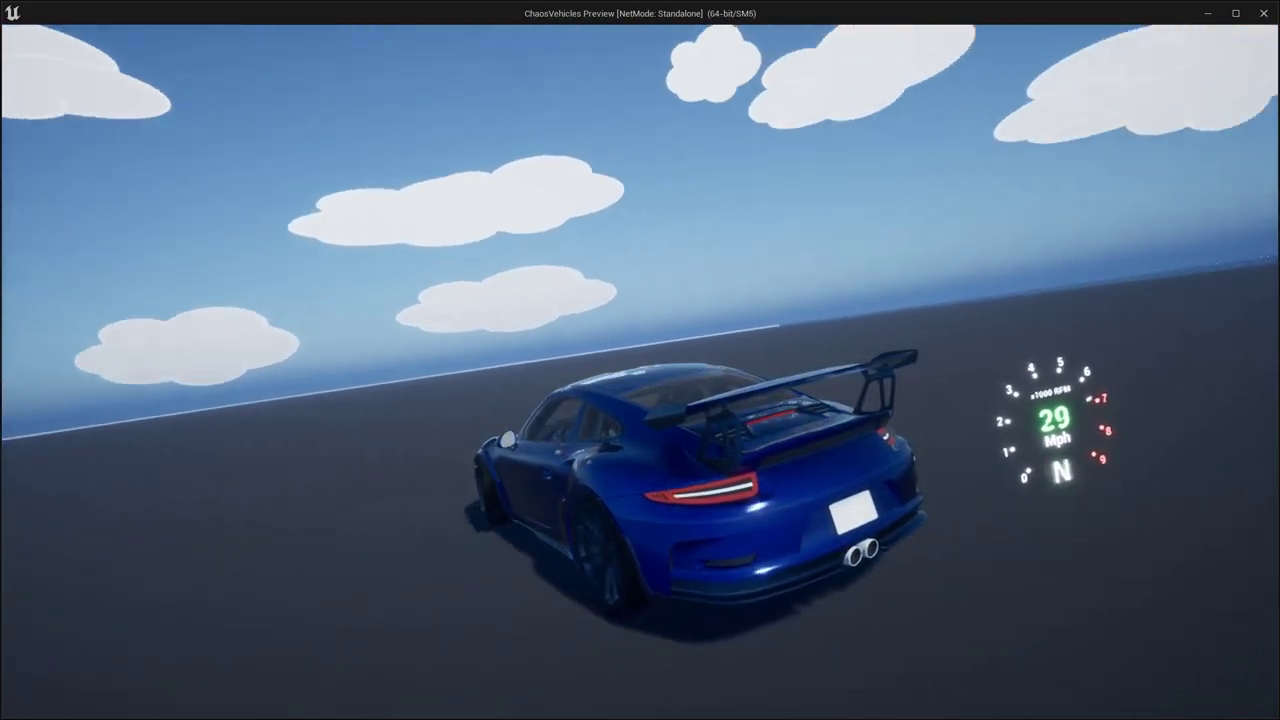
key("w")
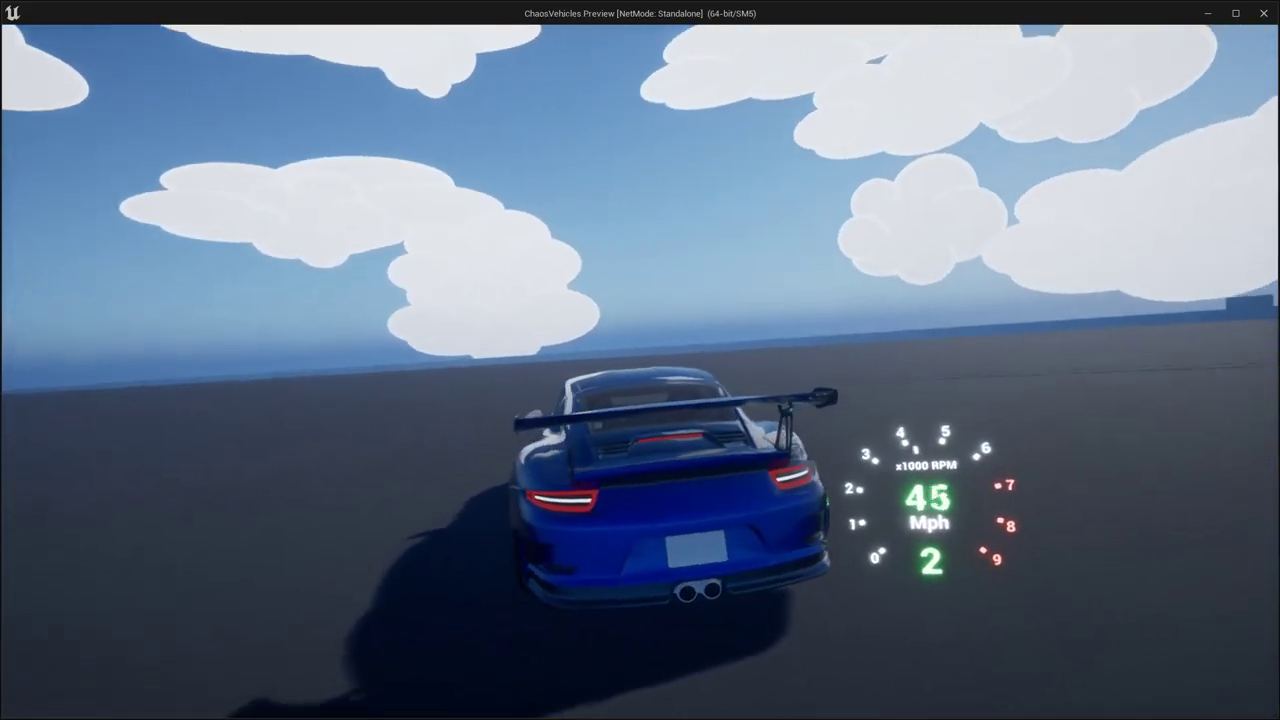
key("a")
key("space")
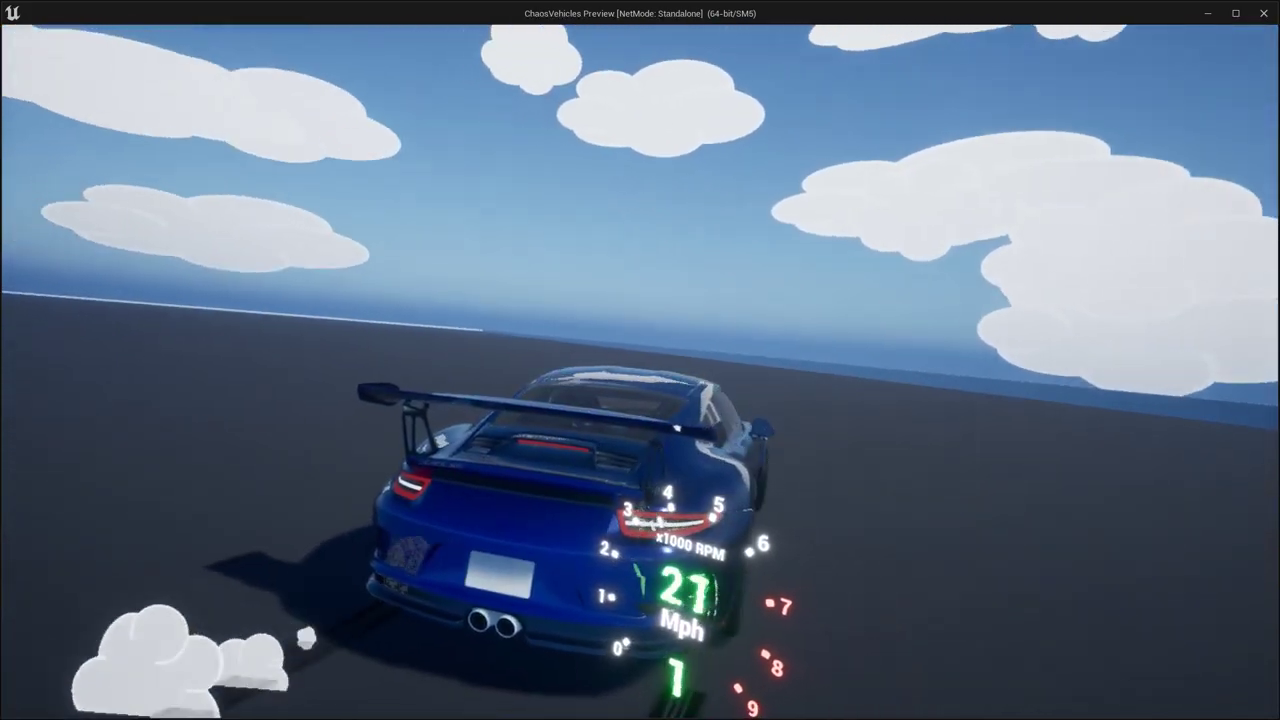
key("w")
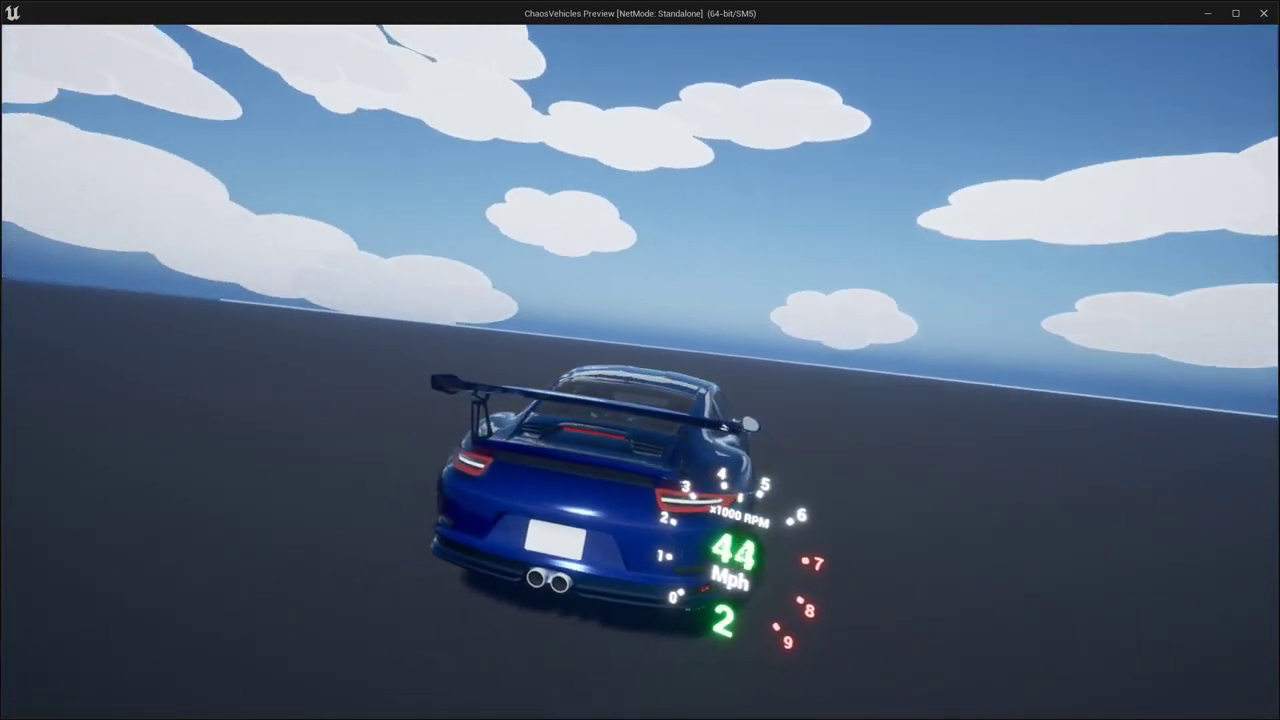
key("w")
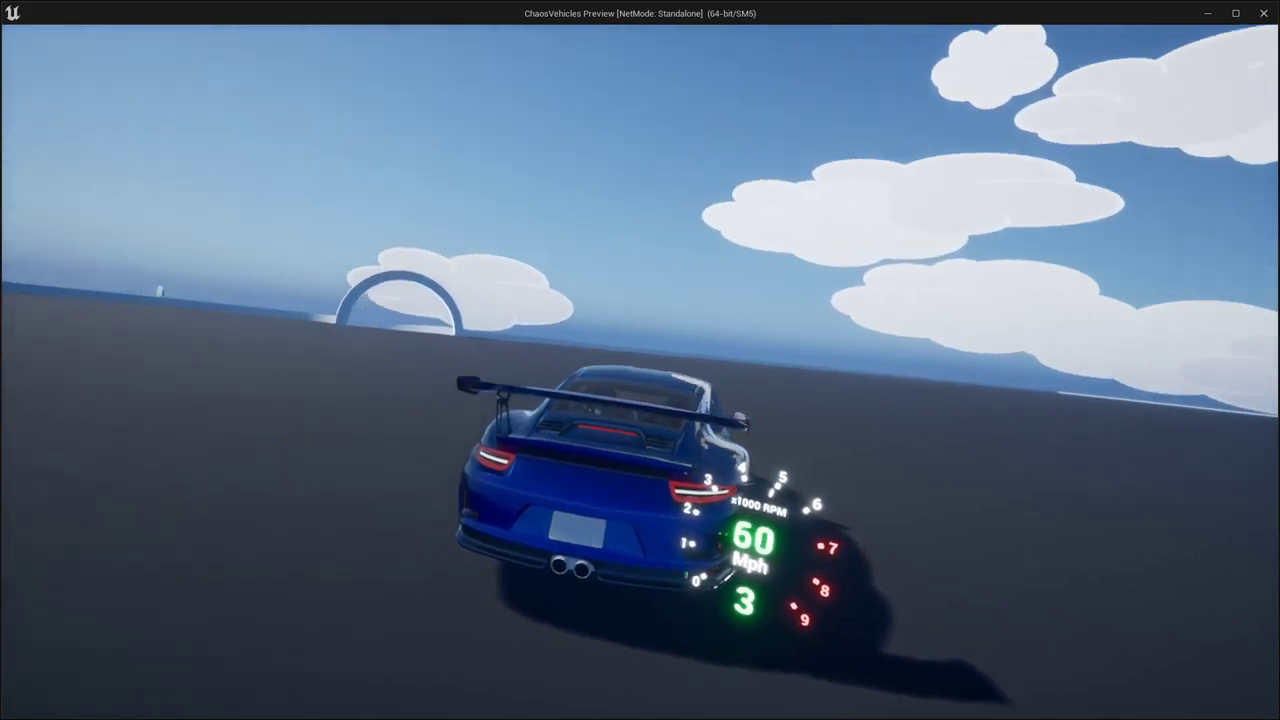
key("w")
key("a")
key("space")
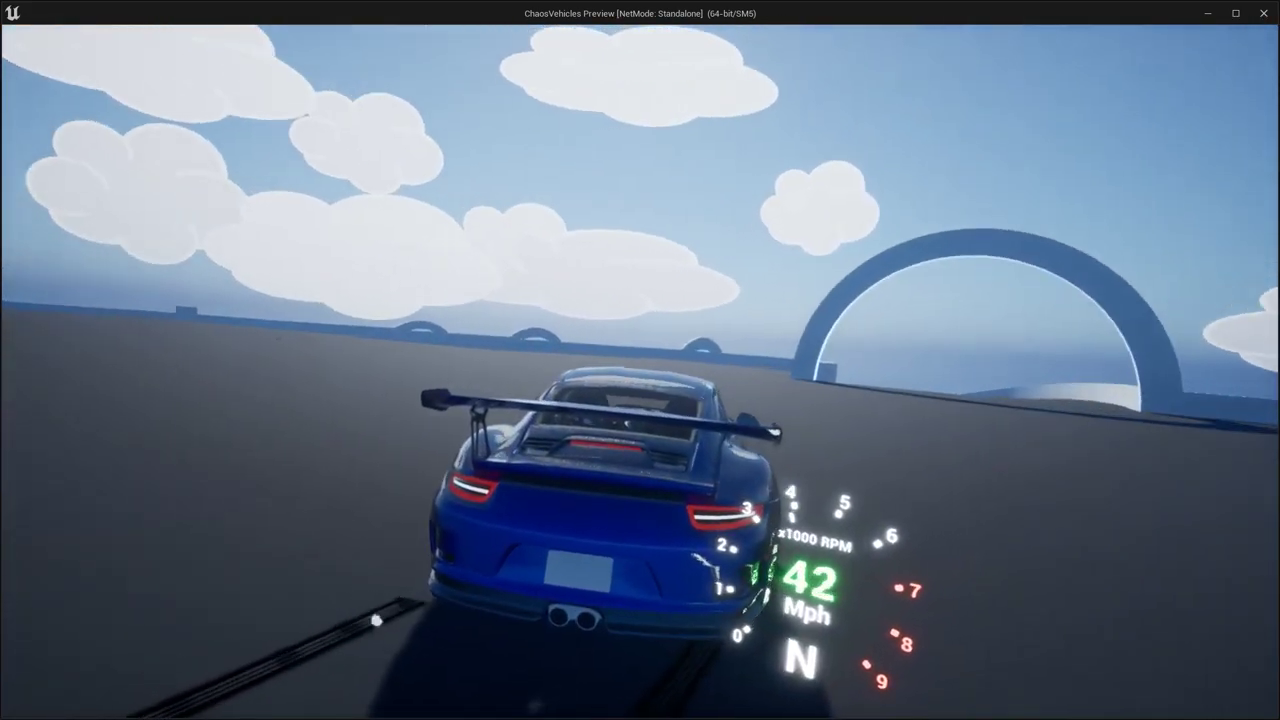
key("a")
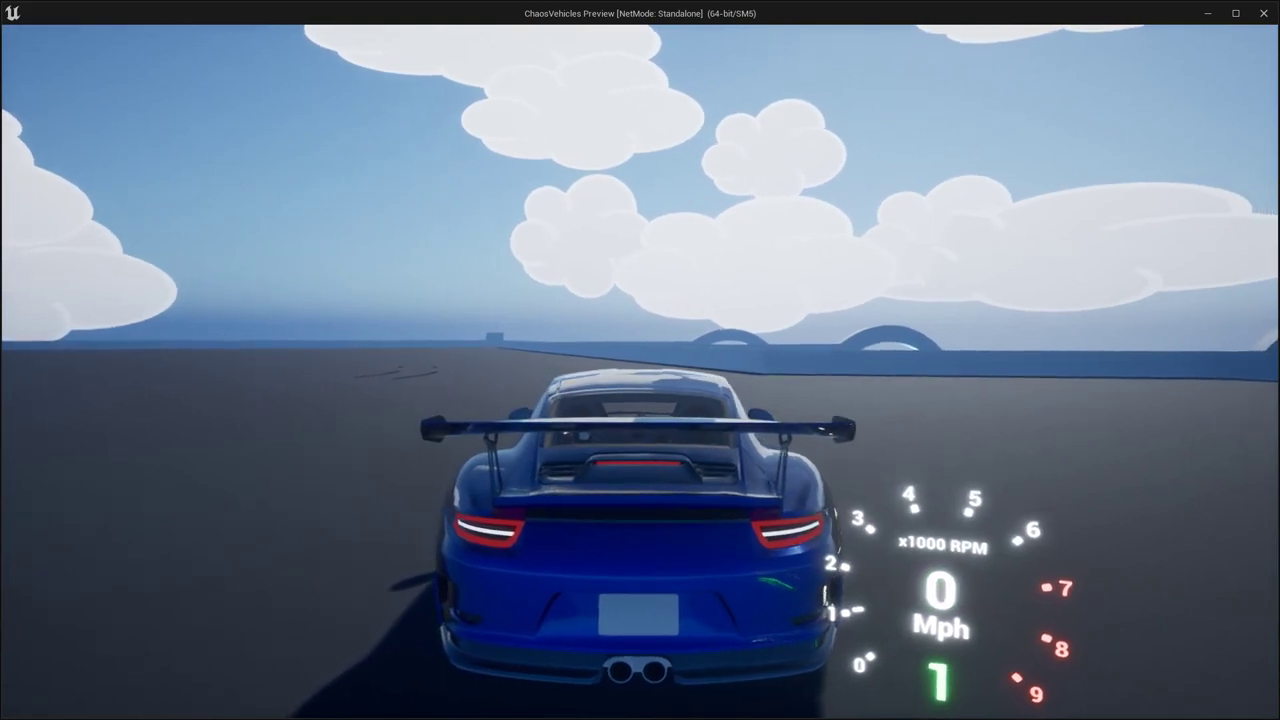
key("Escape")
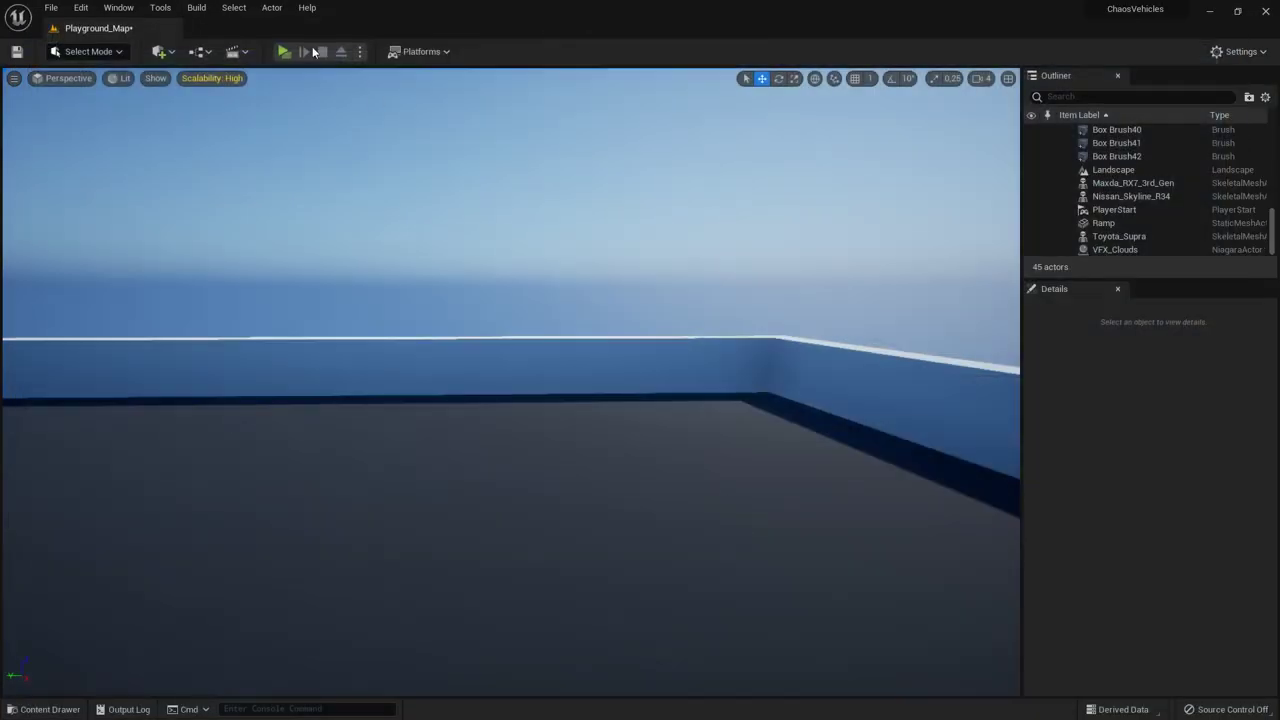
Step: Save Playground_Map and reopen the BP_Tutorial_gauges blueprint from the Vehicles > Tutorial folder
left_click(15, 50)
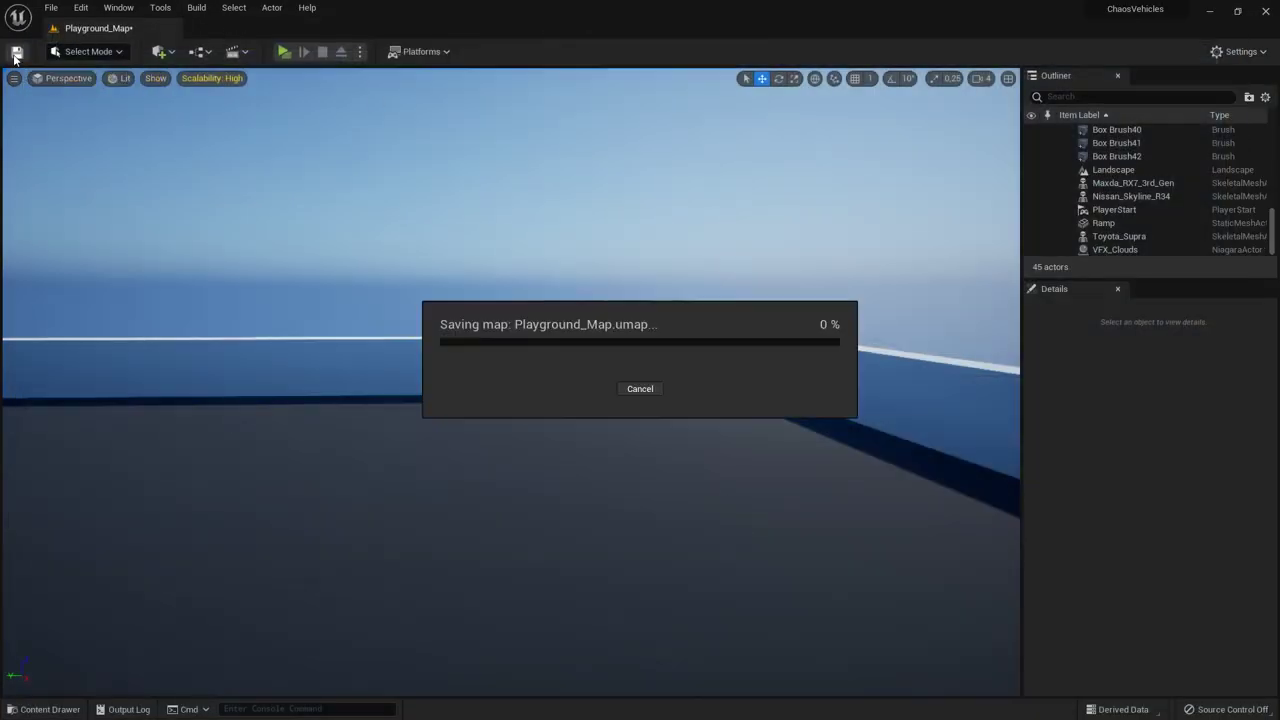
left_click(90, 709)
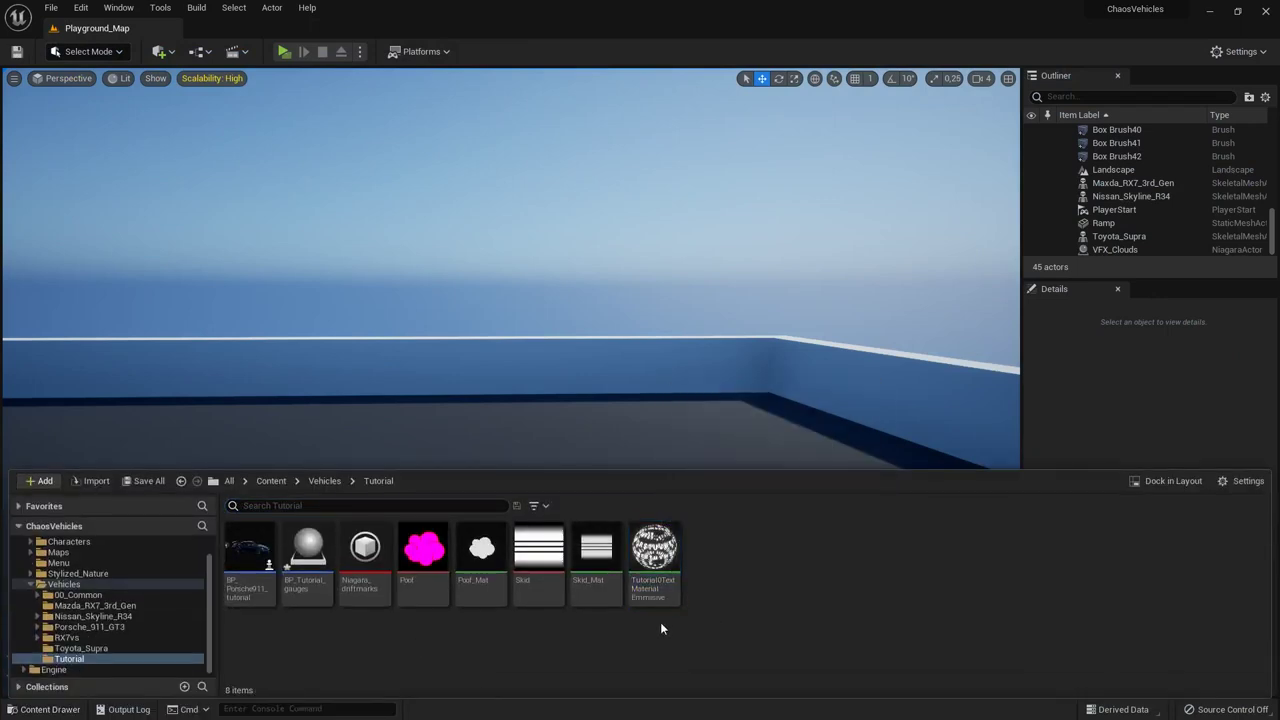
left_click(655, 580)
double_click(312, 572)
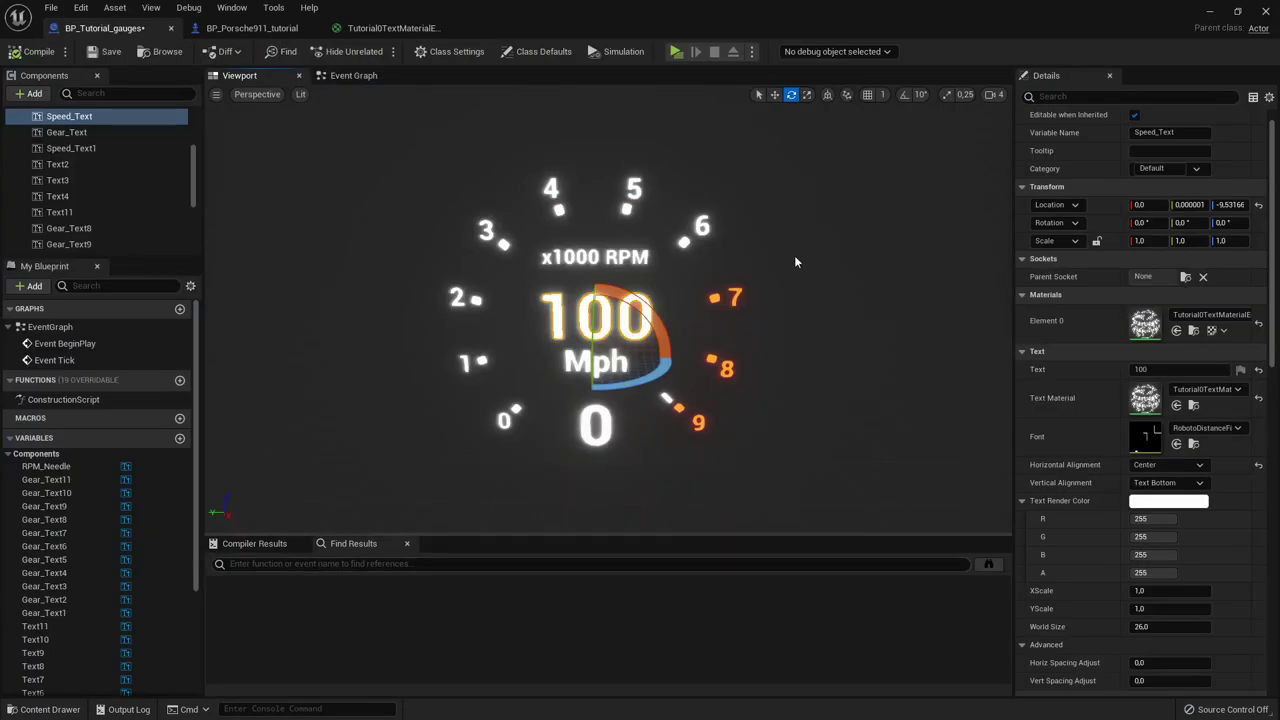
Step: Select the RPM_Needle in the gauge and open the event graph at the Speed Text colour nodes
left_click(697, 417)
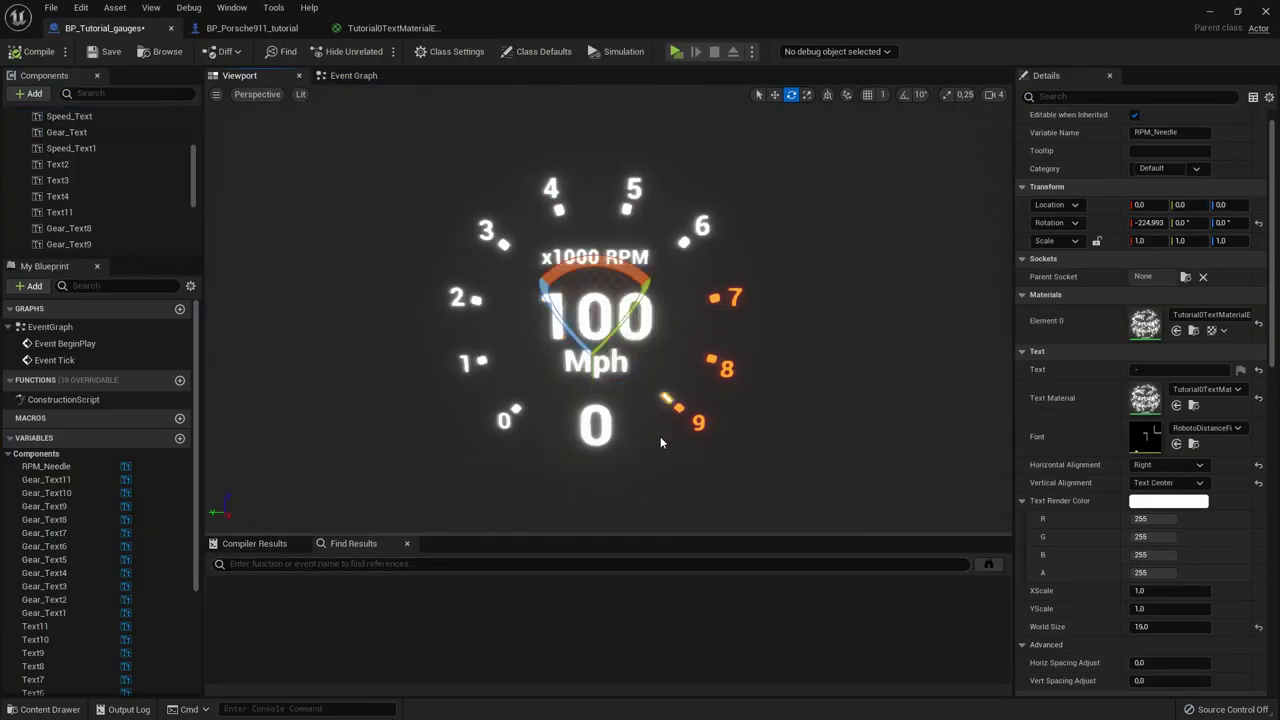
left_click(356, 74)
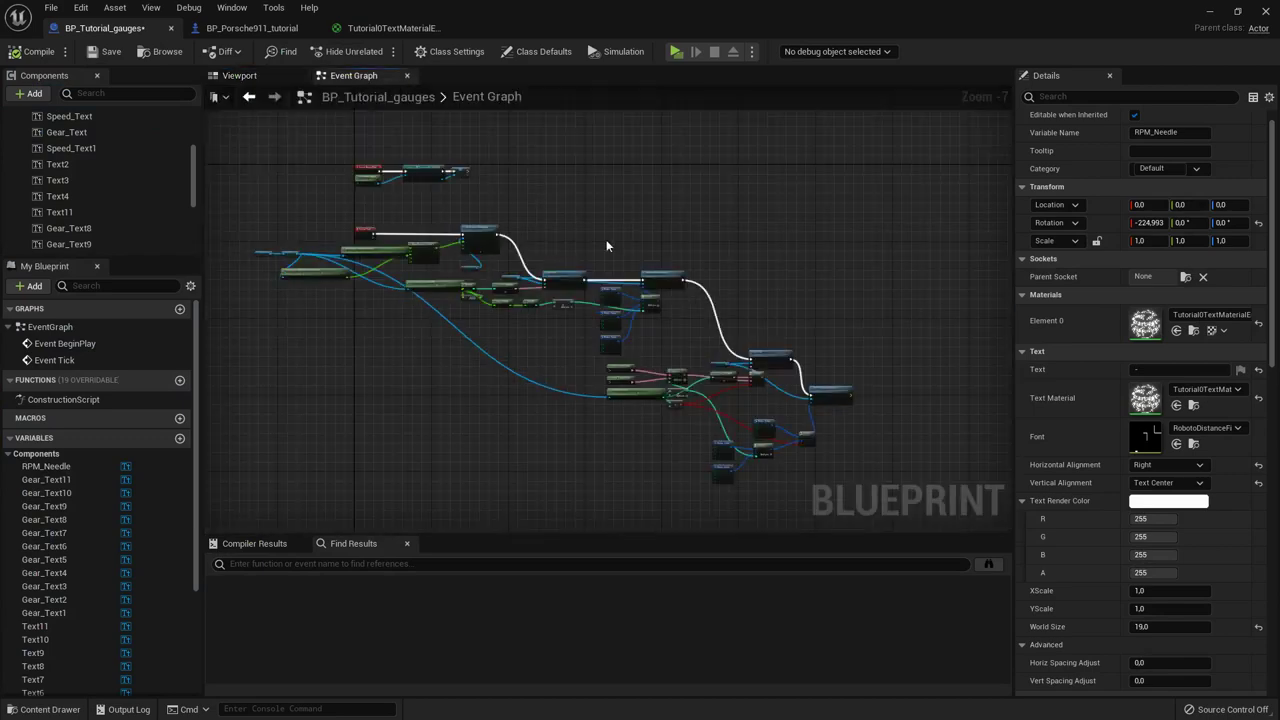
scroll(500, 229, "down", 3)
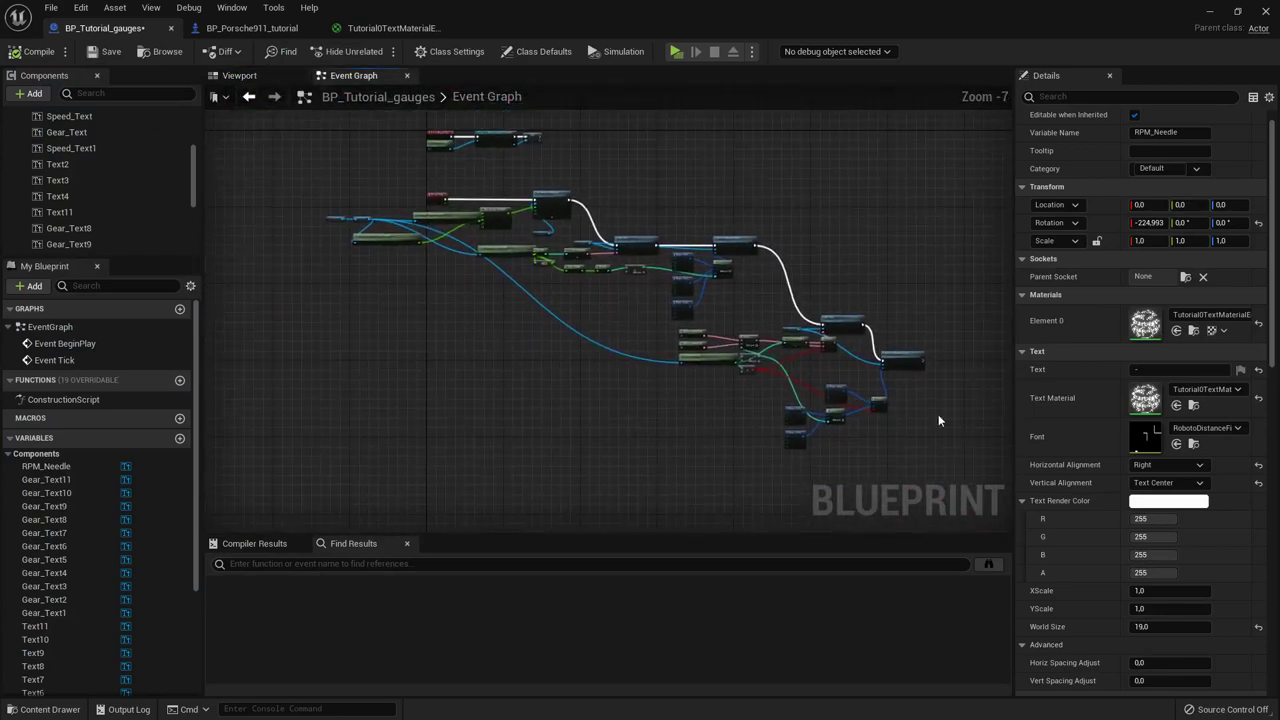
left_click_drag(600, 293, 488, 248)
scroll(612, 248, "up", 2)
left_click_drag(638, 236, 851, 322)
left_click(826, 263)
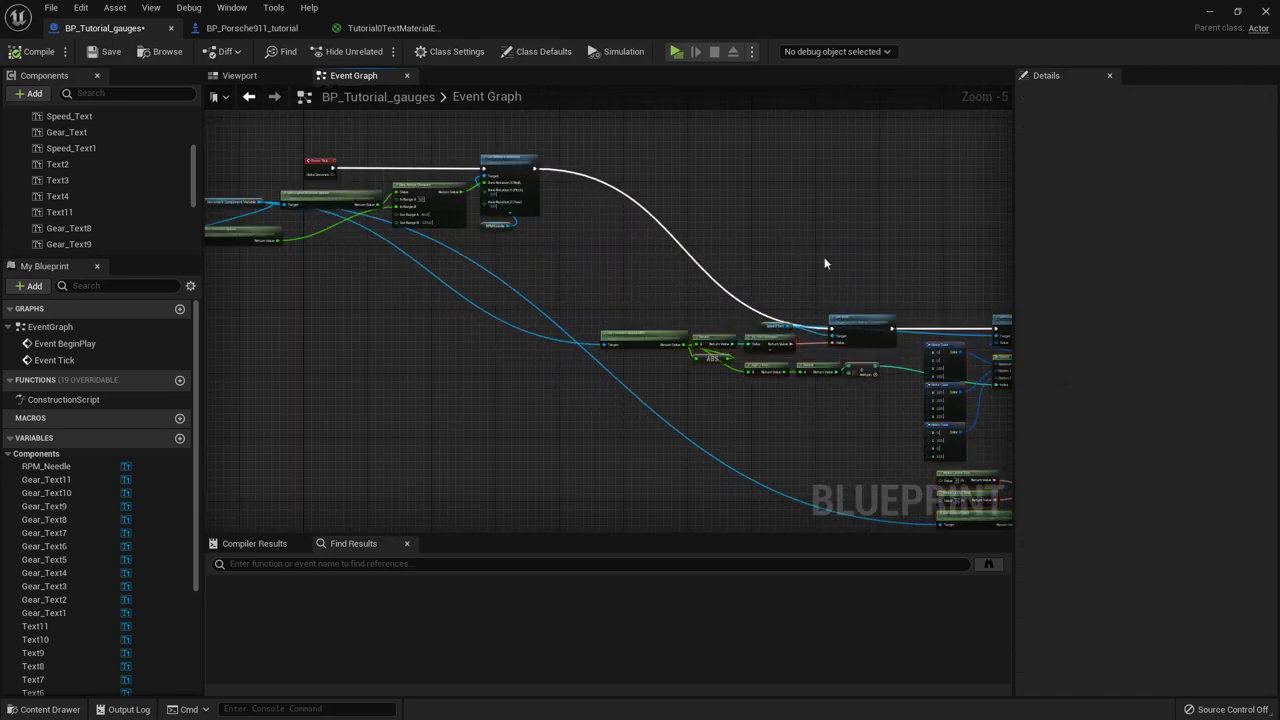
scroll(825, 263, "up", 4)
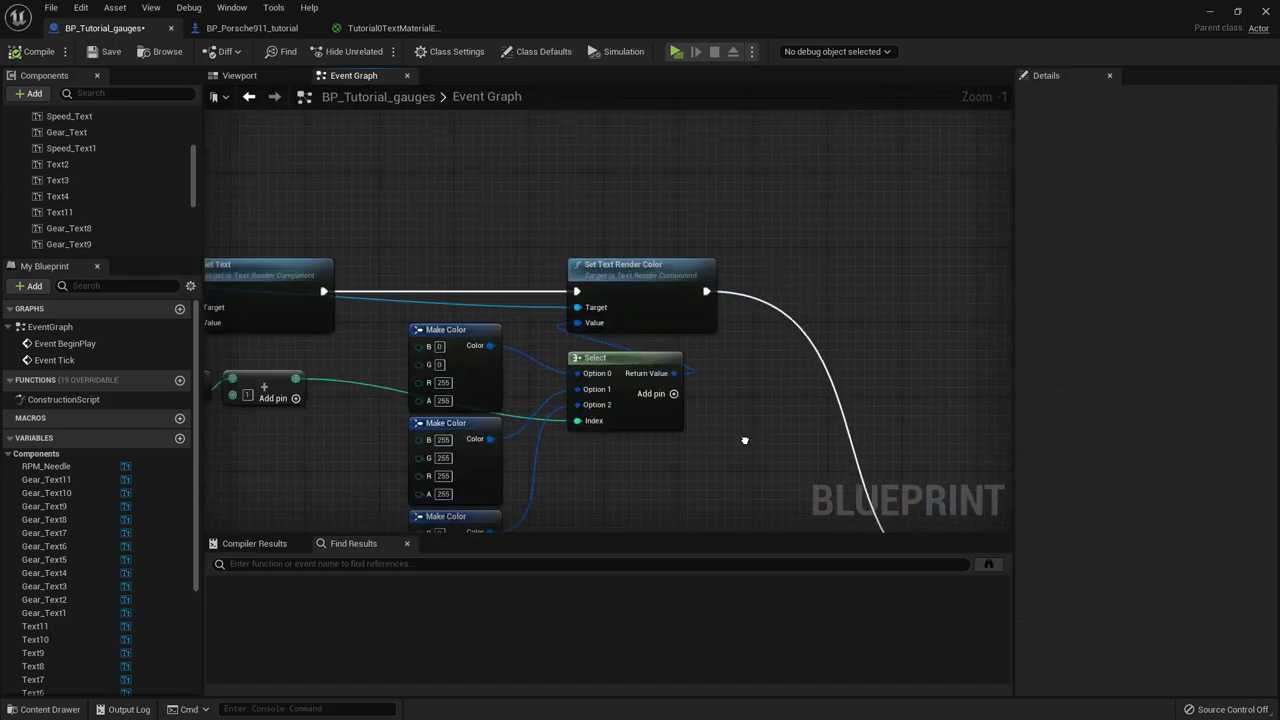
right_click_drag(745, 439, 797, 416)
Step: Duplicate Speed Text's Set Text Render Color, Select and first two Make Color nodes into the empty area above Set Text
mouse_move(795, 429)
left_mouse_down()
mouse_move(660, 246)
mouse_move(620, 236)
left_mouse_up()
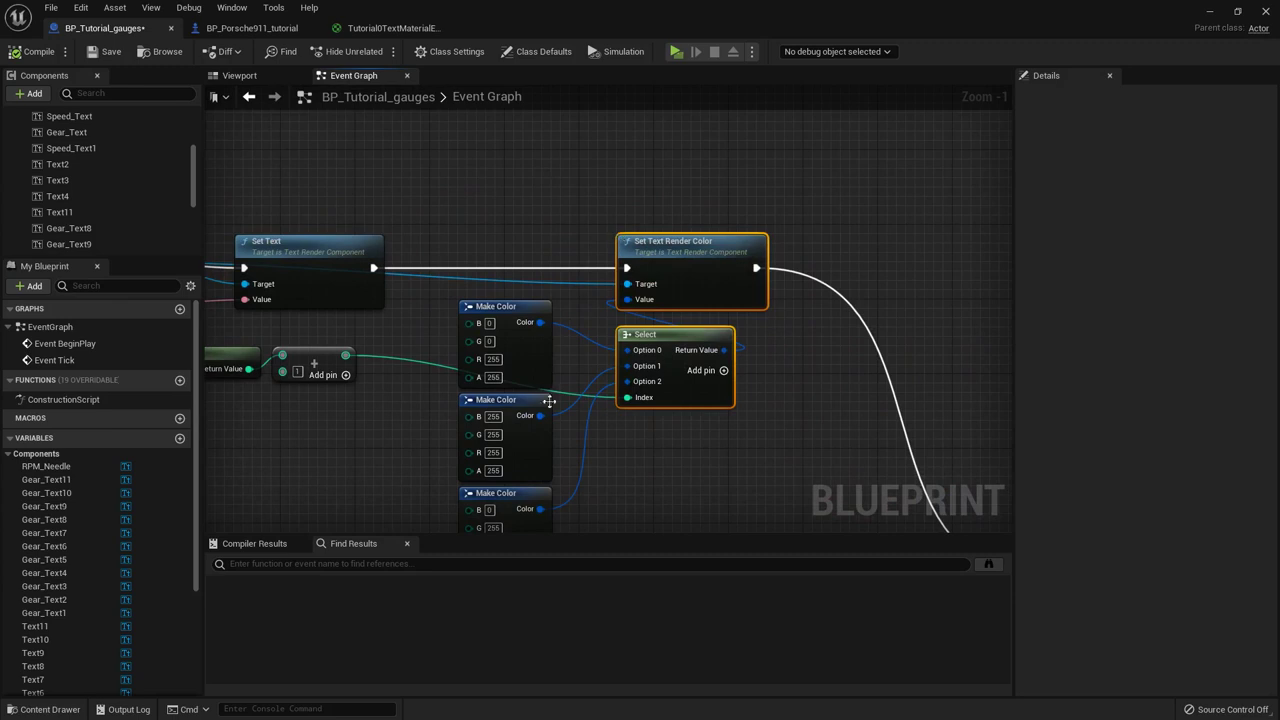
left_click(510, 308, "ctrl")
left_click(522, 428, "ctrl")
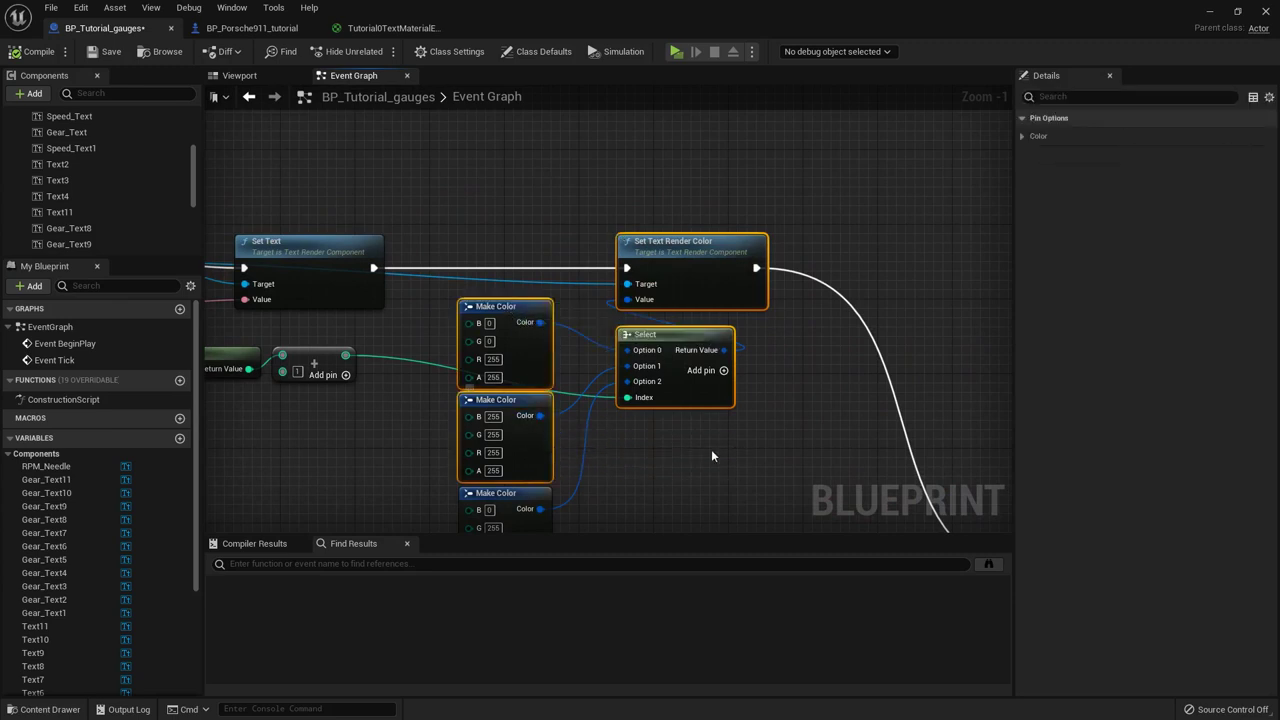
right_click_drag(683, 454, 797, 451)
scroll(796, 453, "down", 1)
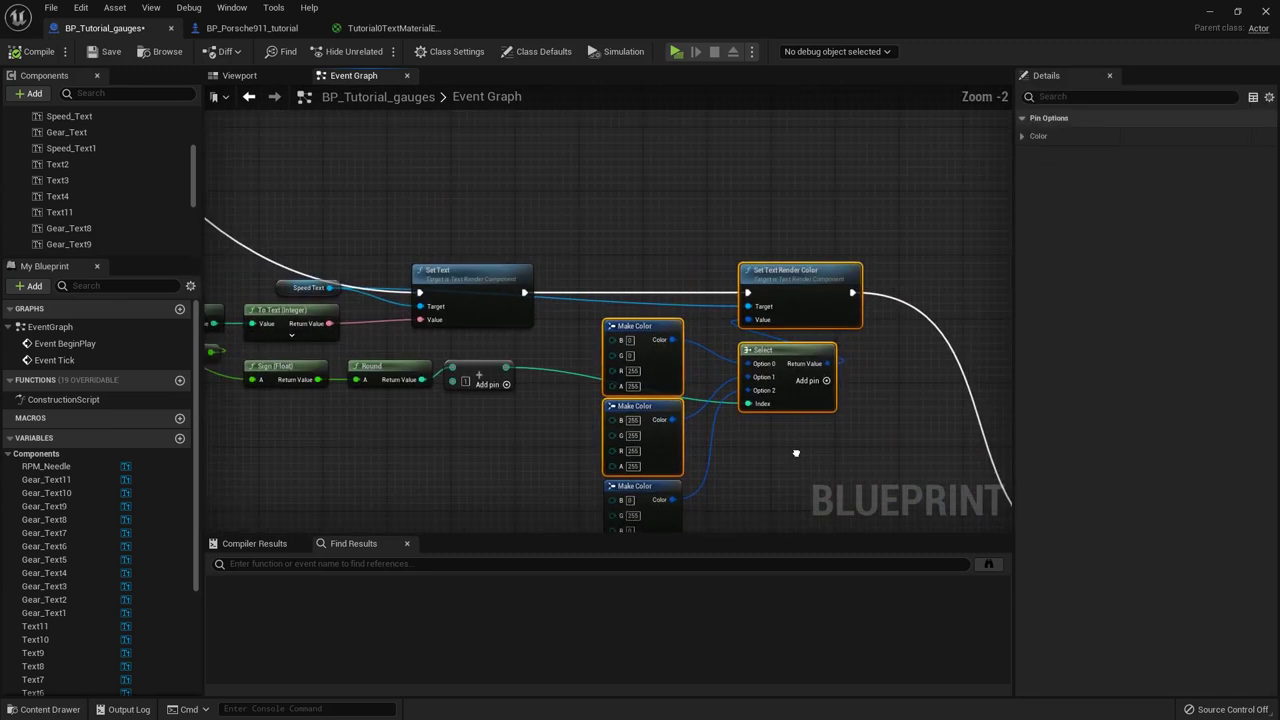
right_click_drag(600, 226, 710, 294)
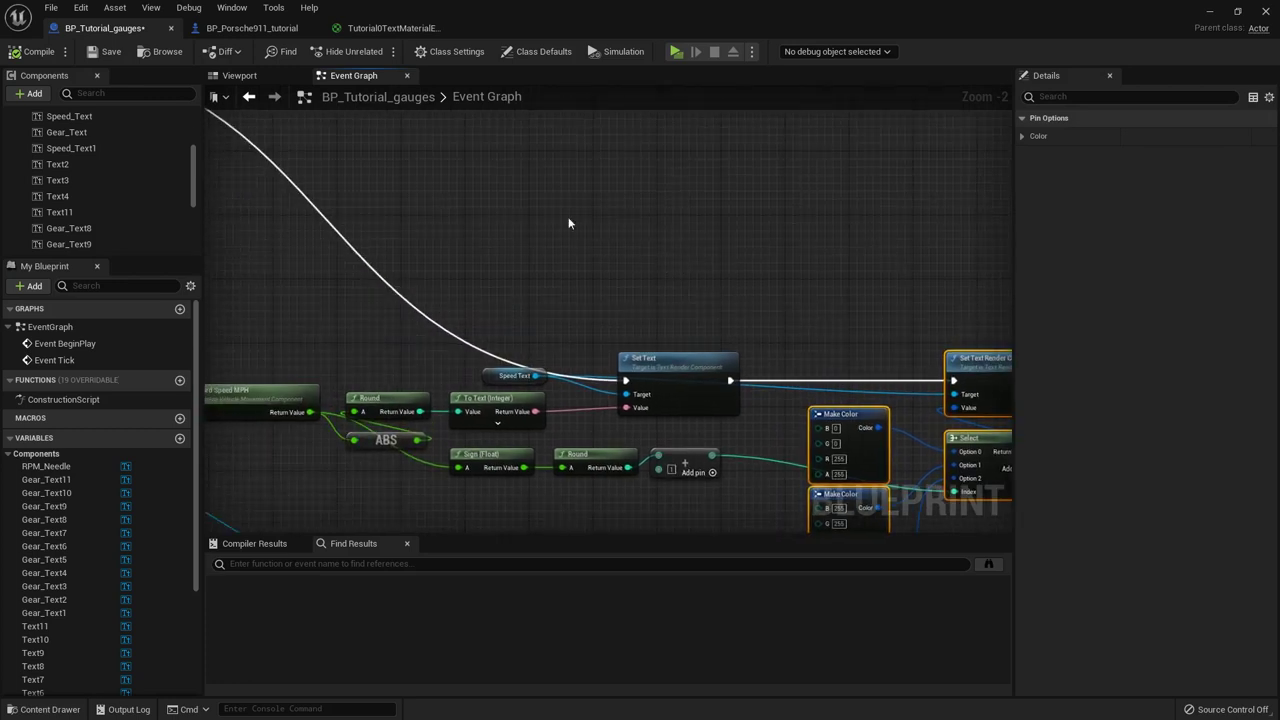
key("ctrl+v")
right_click_drag(601, 191, 756, 275)
left_click(626, 252)
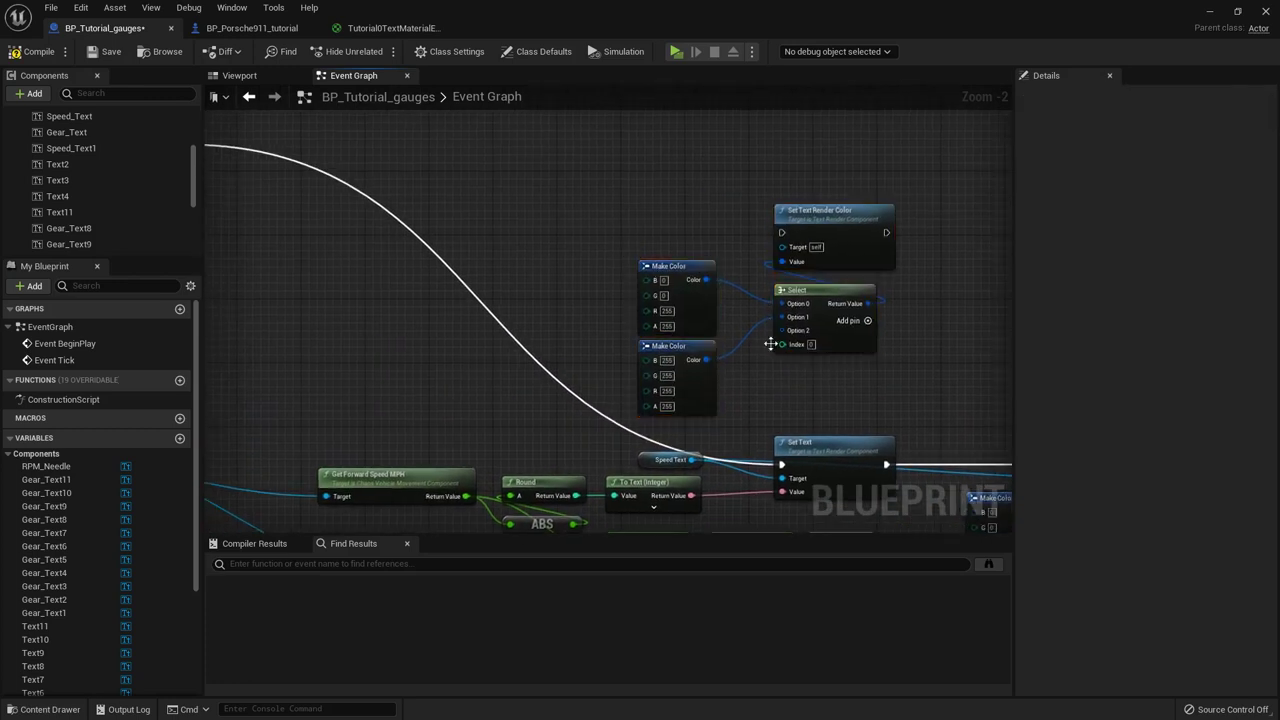
Step: Delete the duplicated three-option Select node from between the copied Make Color and Set Text Render Color nodes
right_click(783, 337)
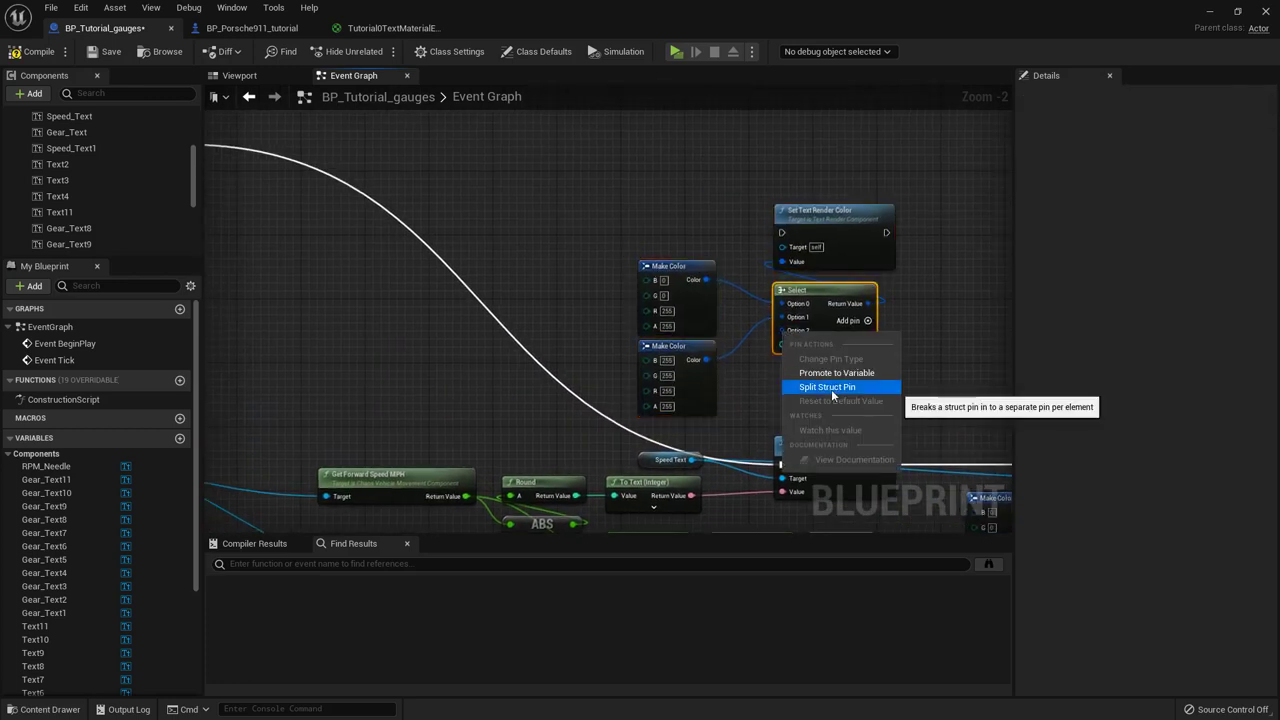
left_click(941, 377)
scroll(799, 317, "up", 2)
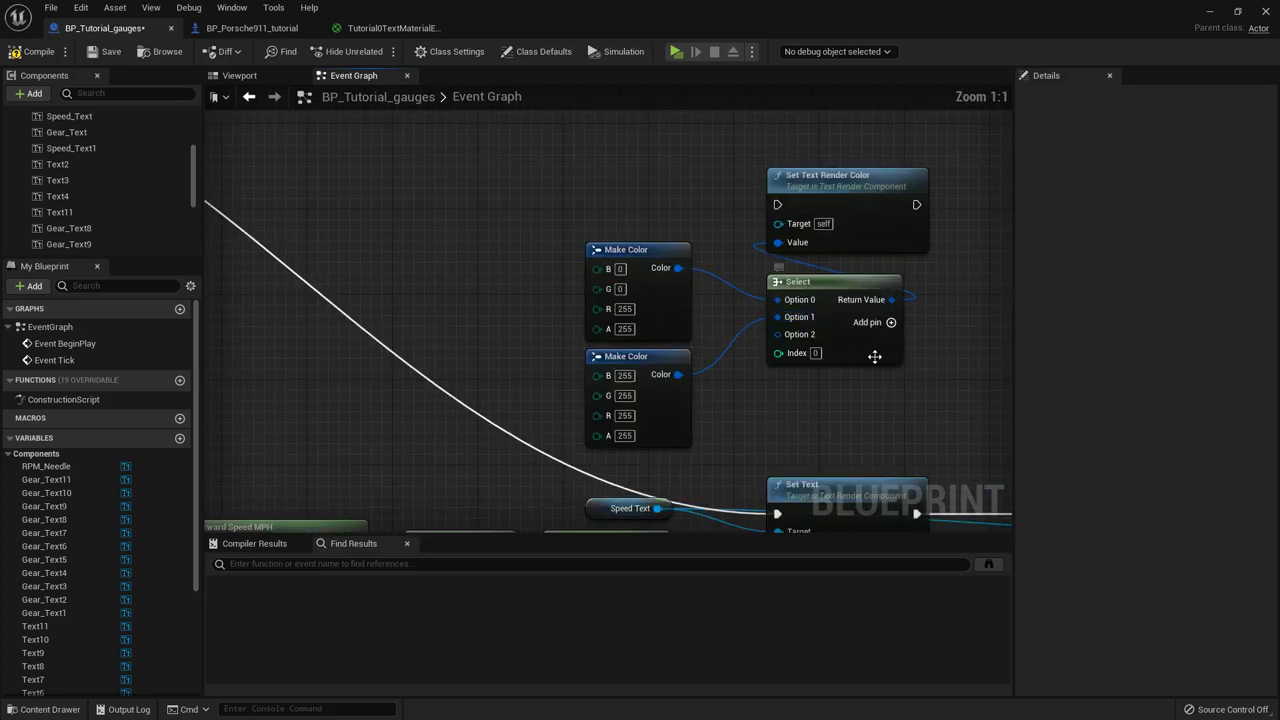
left_click(874, 357)
right_click_drag(949, 394, 887, 403)
key("Delete")
Step: Add a new Select node feeding the copied Set Text Render Color's Value and set its index type to Boolean
left_click_drag(726, 262, 724, 272)
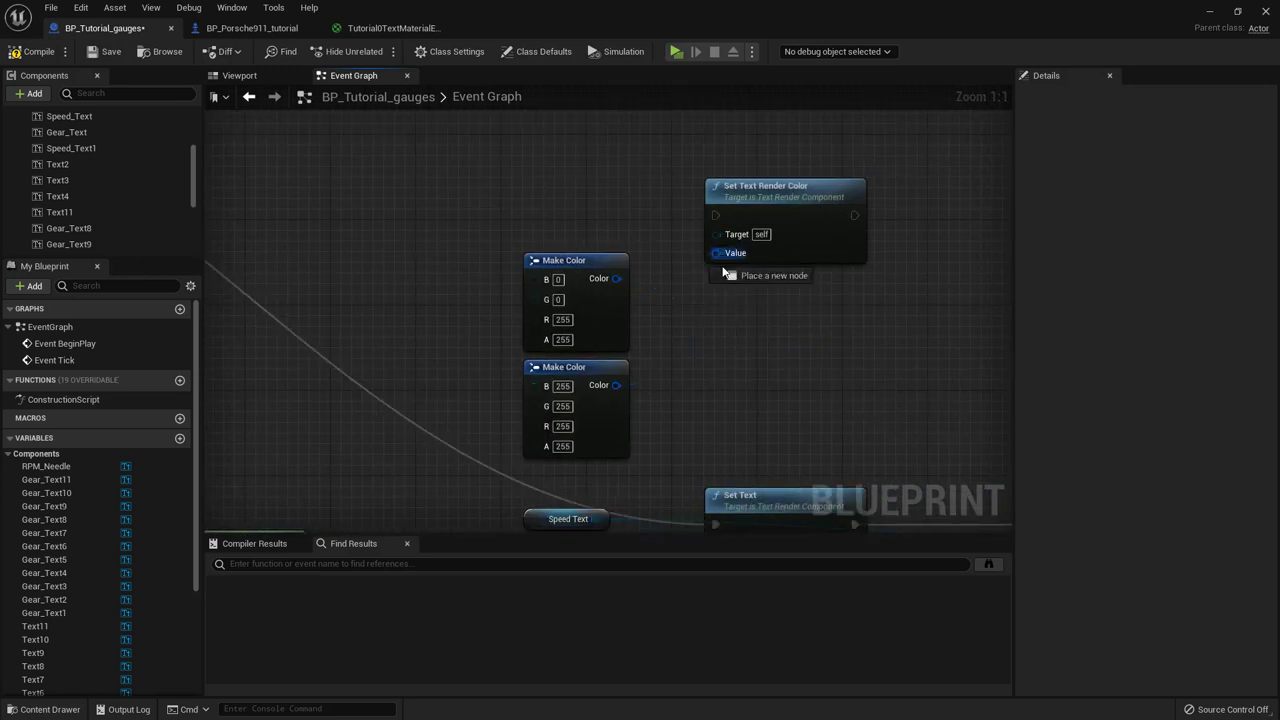
left_click_drag(755, 316, 755, 316)
type("select")
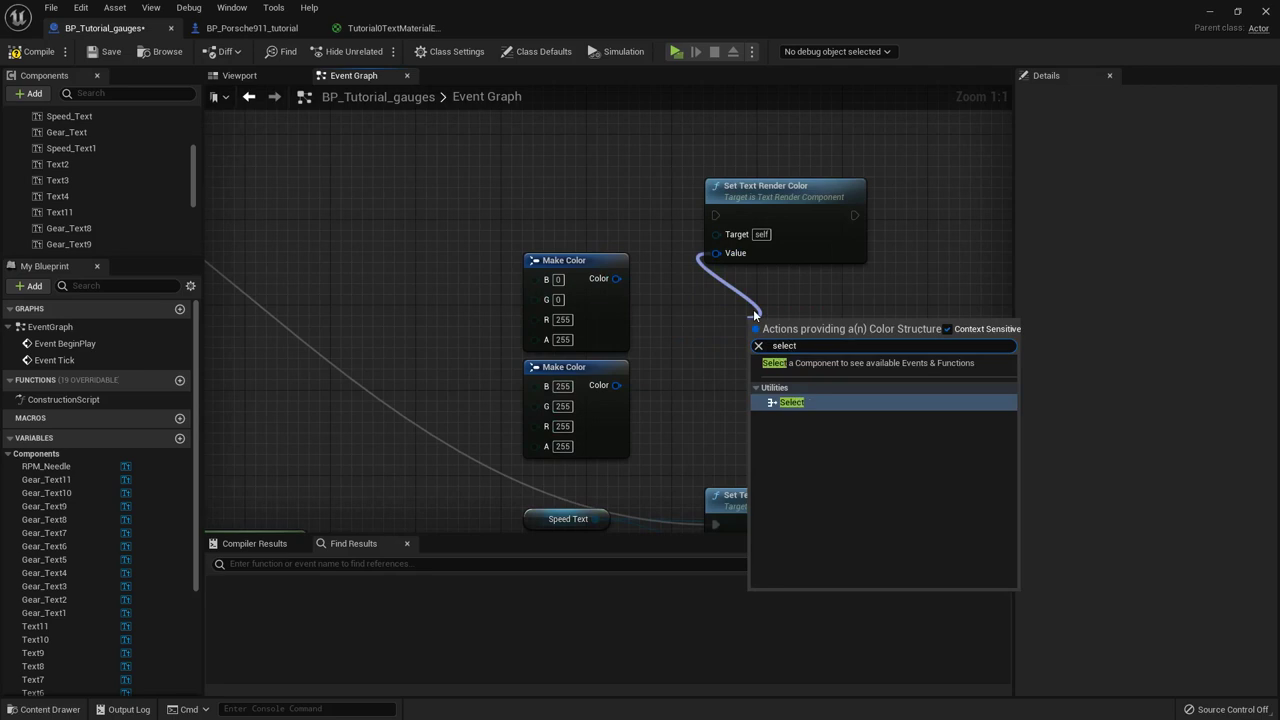
left_click(792, 402)
left_click(806, 389)
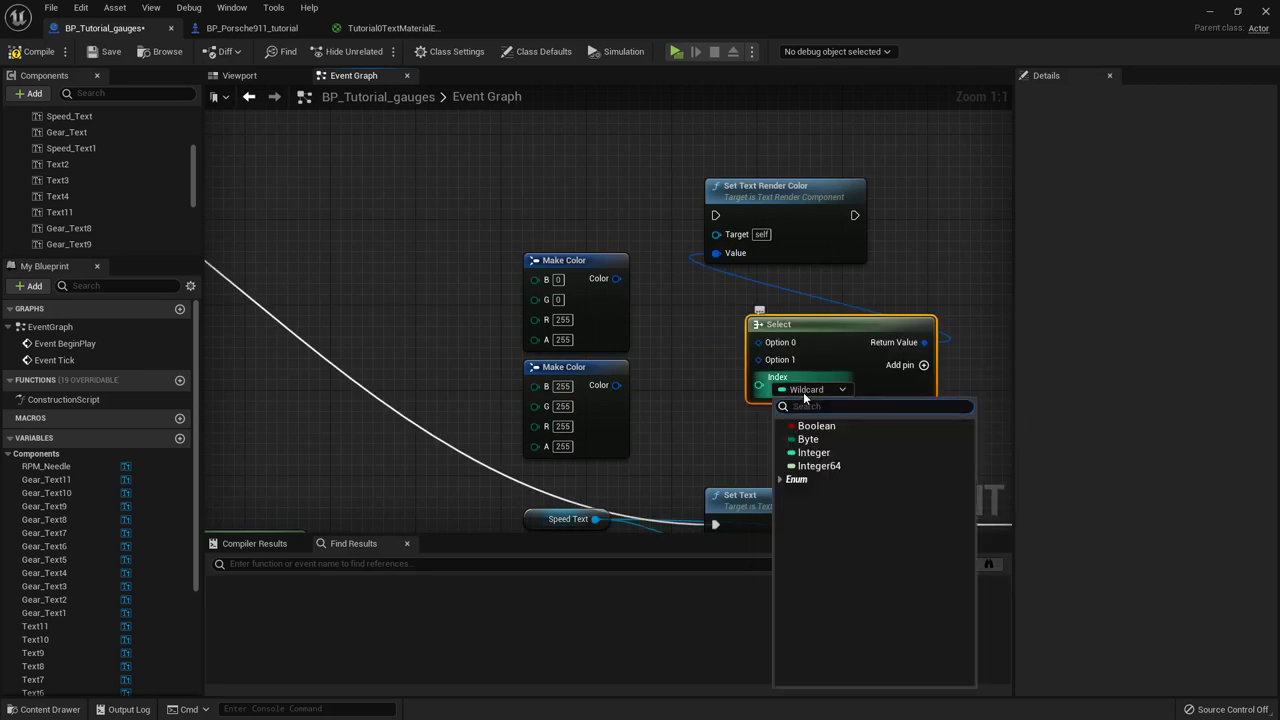
left_click(816, 426)
scroll(794, 386, "down", 2)
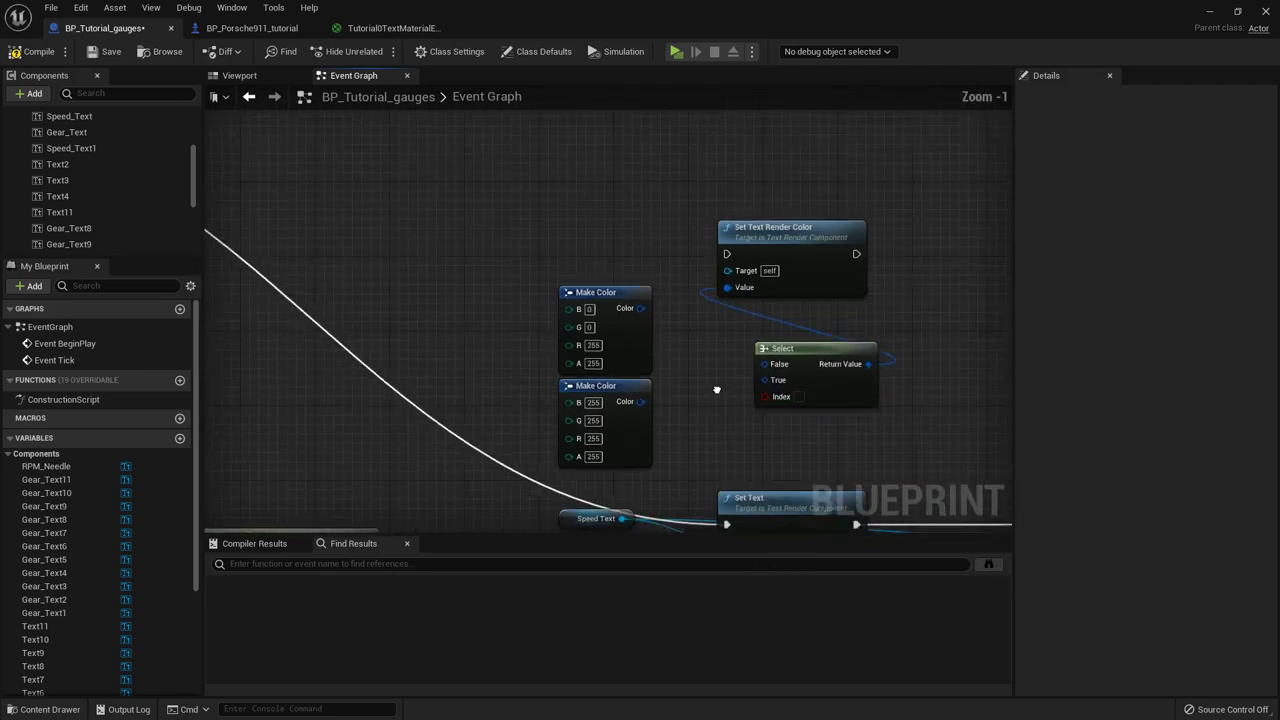
Step: Move the copied Make Color, Select and Set Text Render Color nodes together away from the Speed Text nodes
left_click_drag(888, 427, 632, 230)
left_click_drag(779, 241, 622, 187)
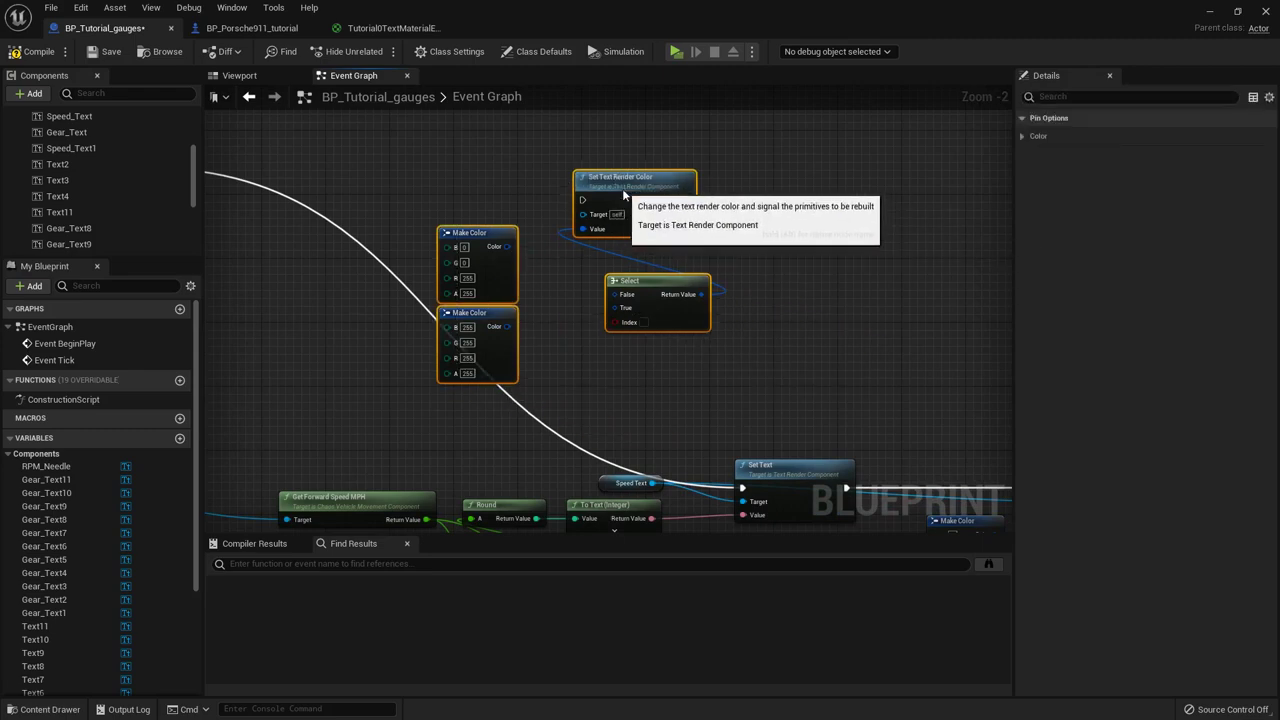
Step: Add a Greater node fed by Get Engine Rotation Speed's Return Value and set its comparison value to 6500
right_click_drag(370, 282, 558, 398)
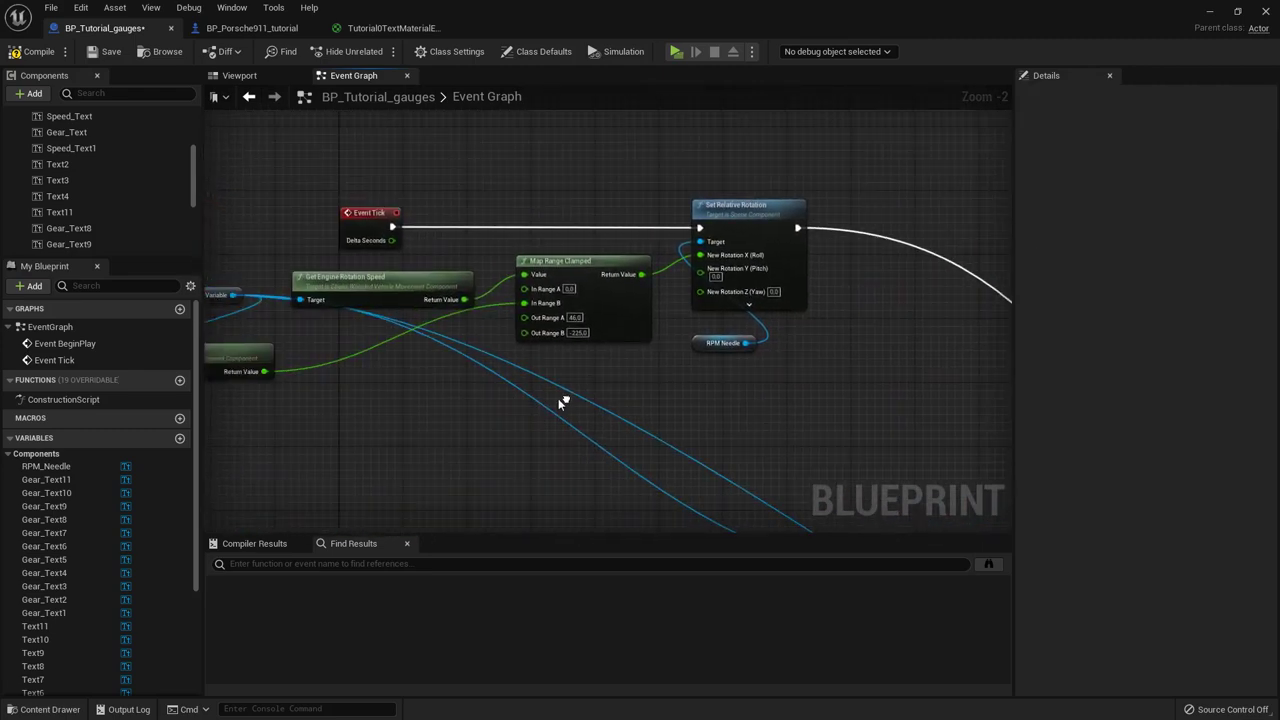
right_click_drag(384, 285, 329, 272)
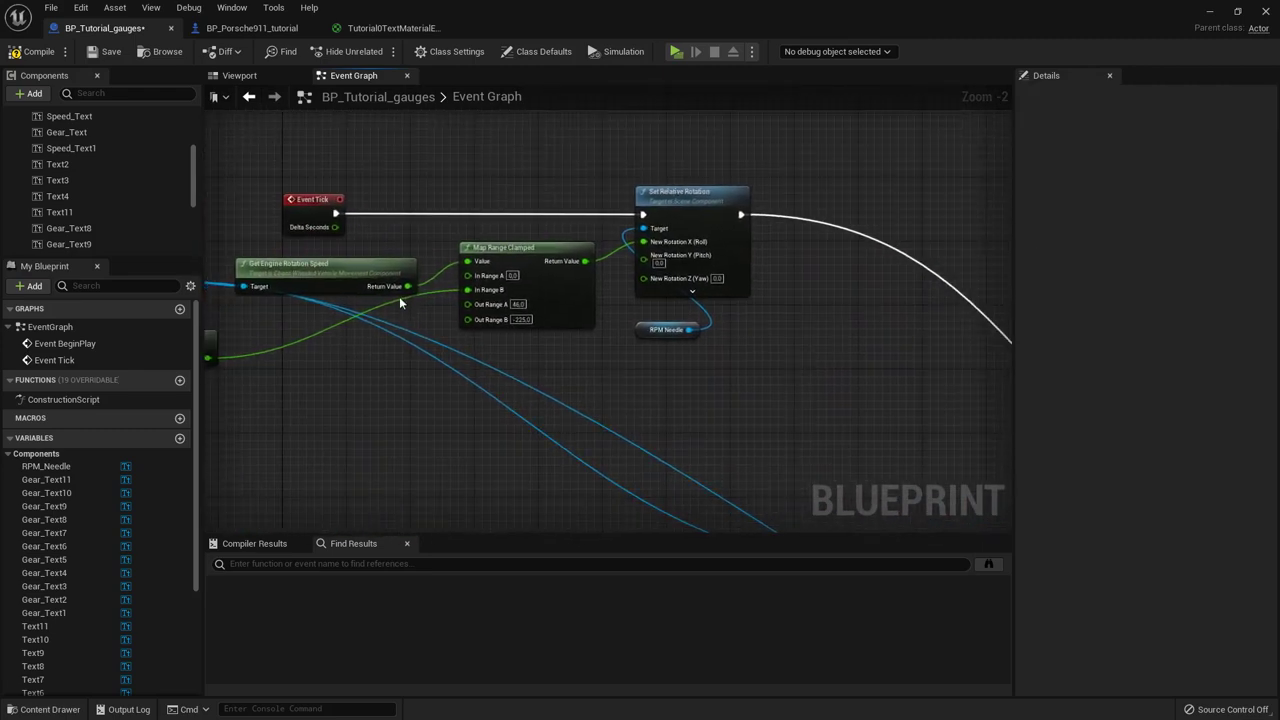
left_click_drag(407, 286, 720, 425)
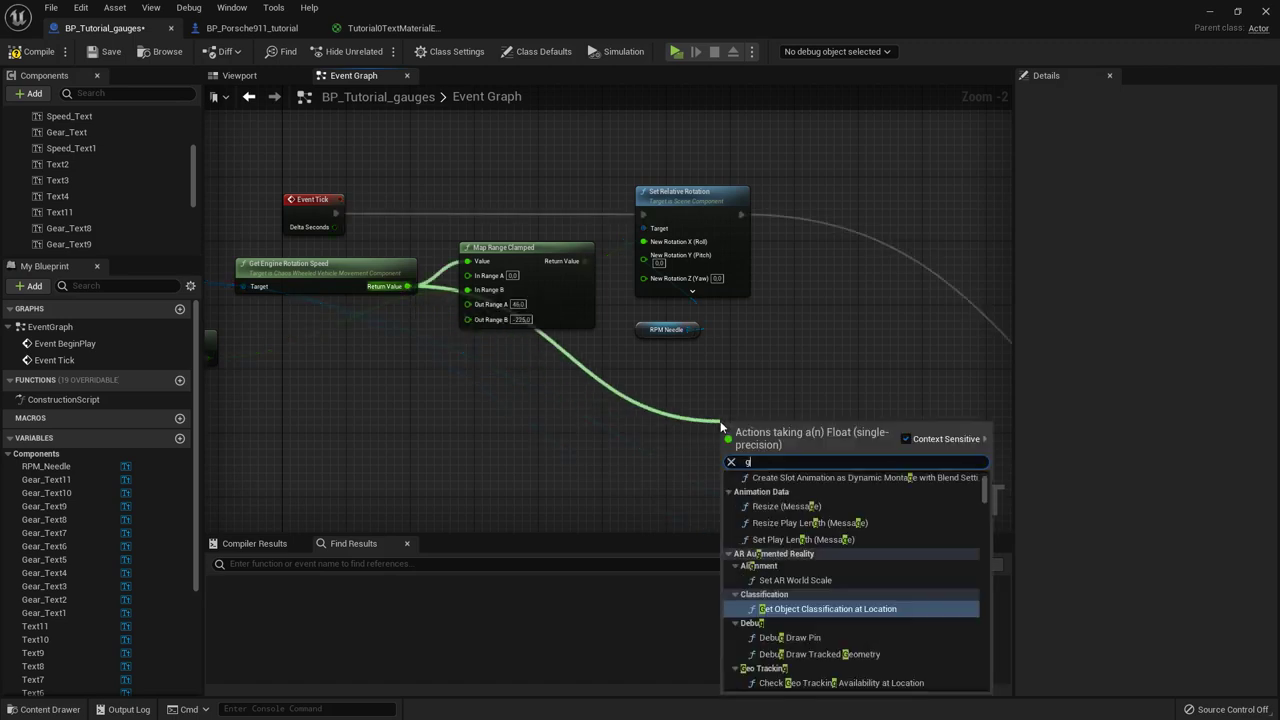
type("greater")
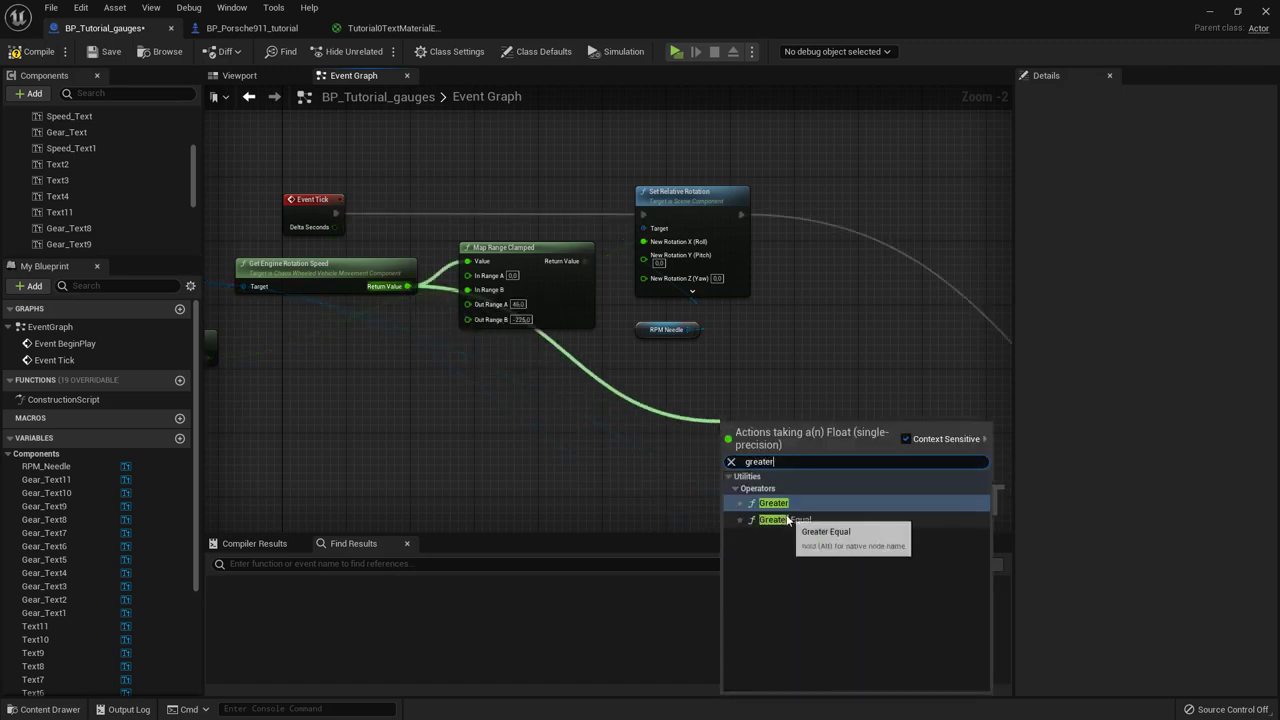
left_click(779, 504)
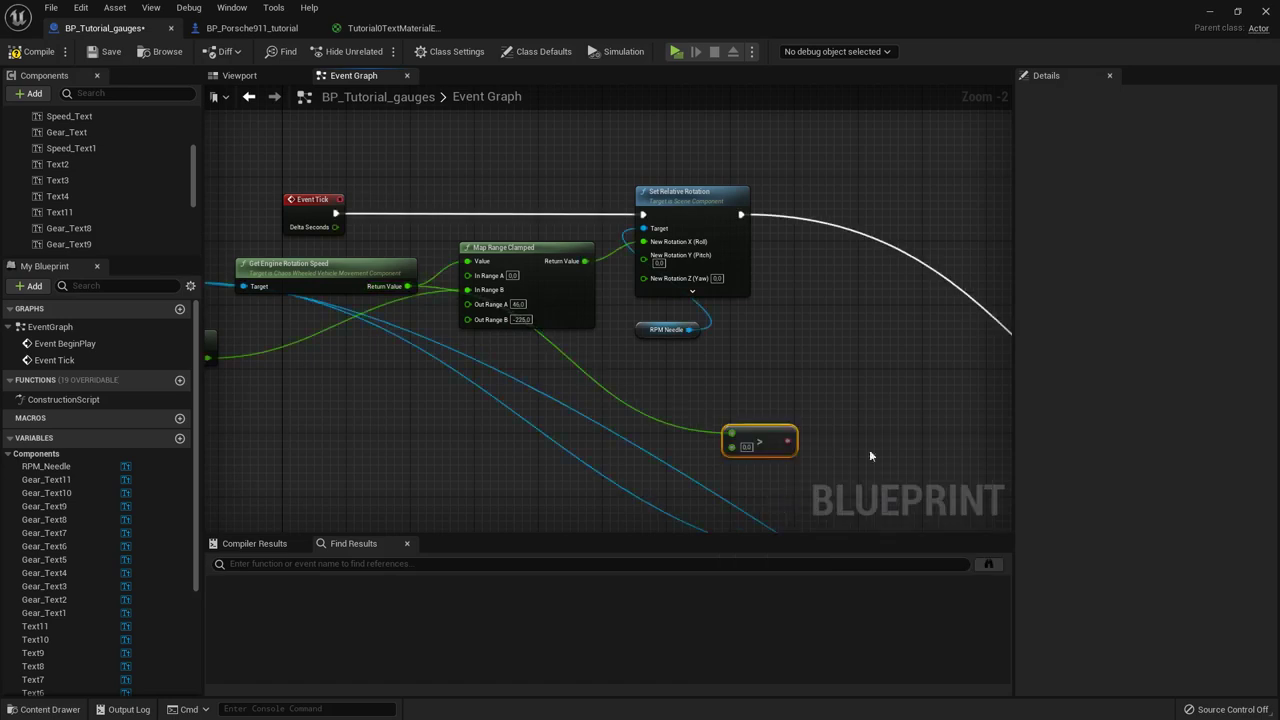
right_click_drag(869, 449, 740, 405)
scroll(752, 404, "up", 2)
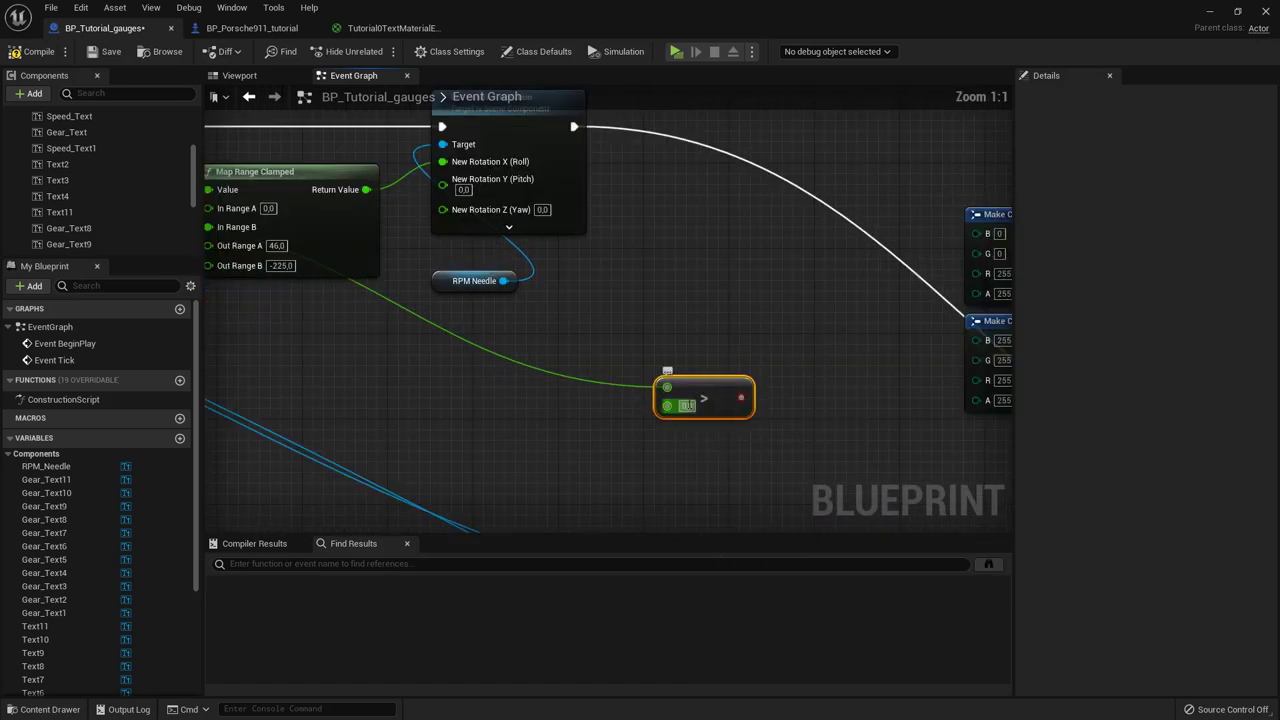
type("6500")
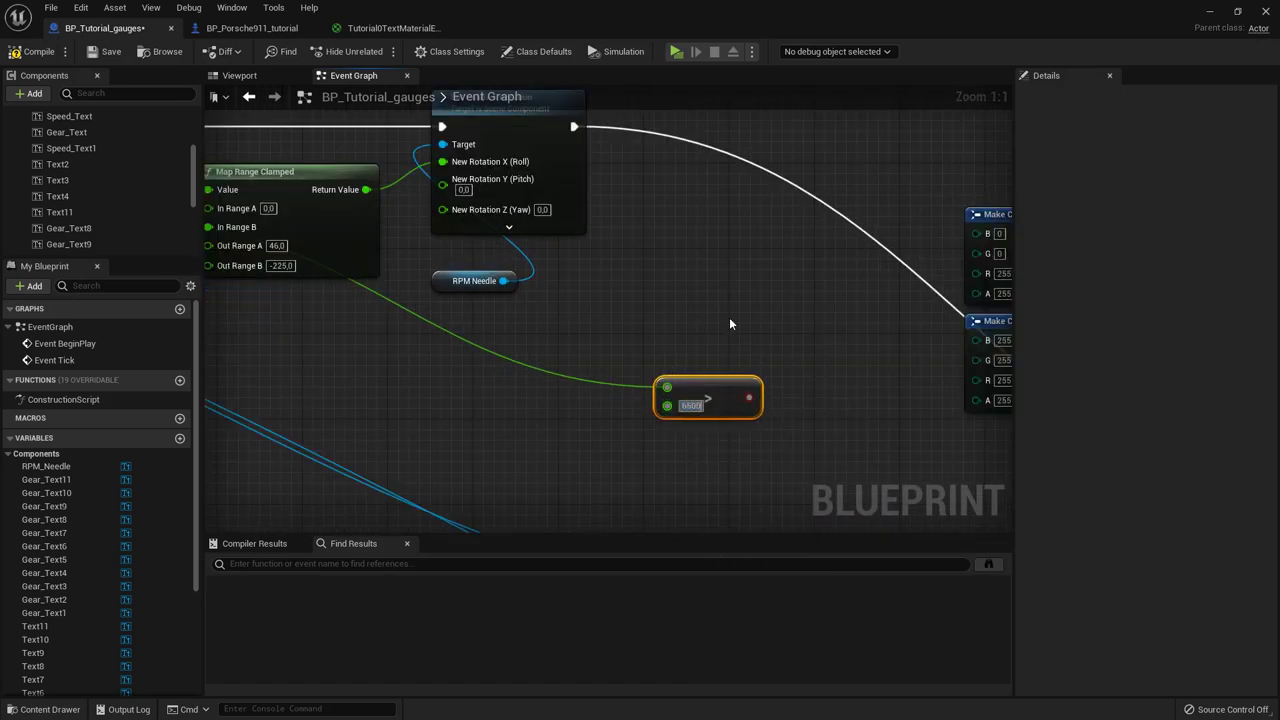
left_click(730, 323)
Step: Connect the Greater node's result to the Select node's Index and the upper Make Color's output to its False input
right_click_drag(729, 323, 548, 385)
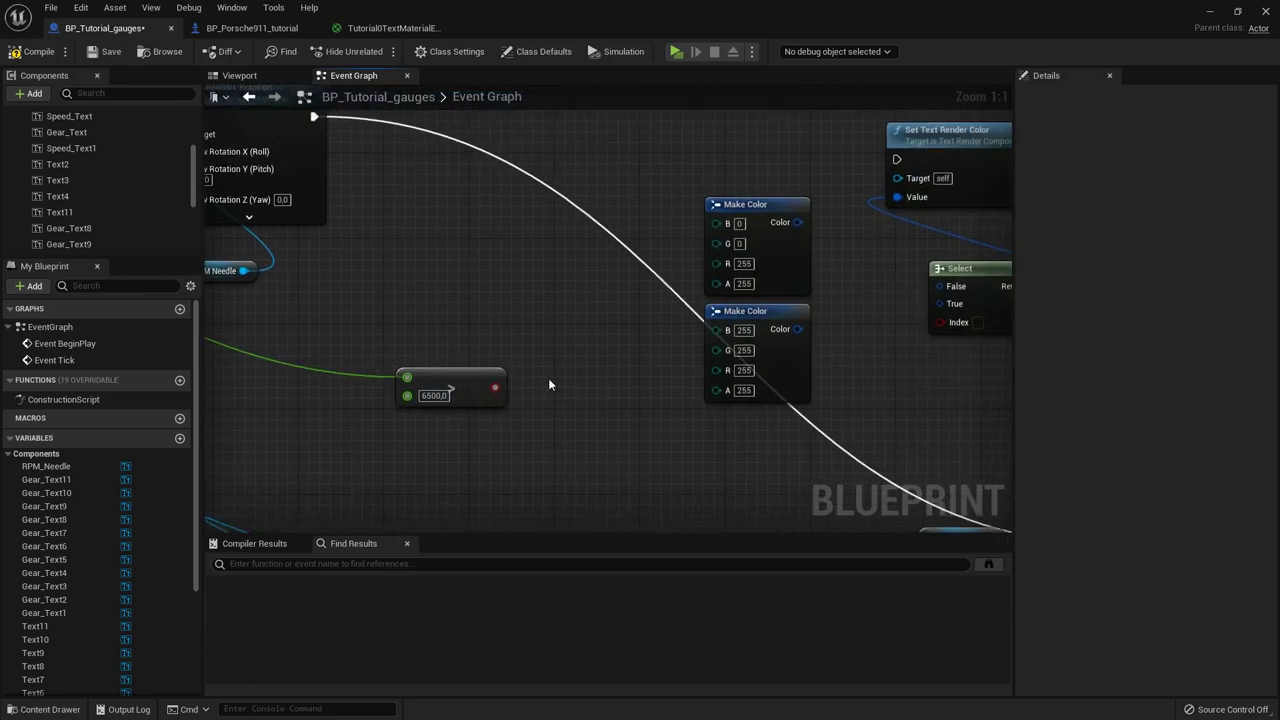
left_click_drag(495, 388, 944, 324)
right_click_drag(964, 396, 798, 404)
left_click_drag(632, 233, 777, 298)
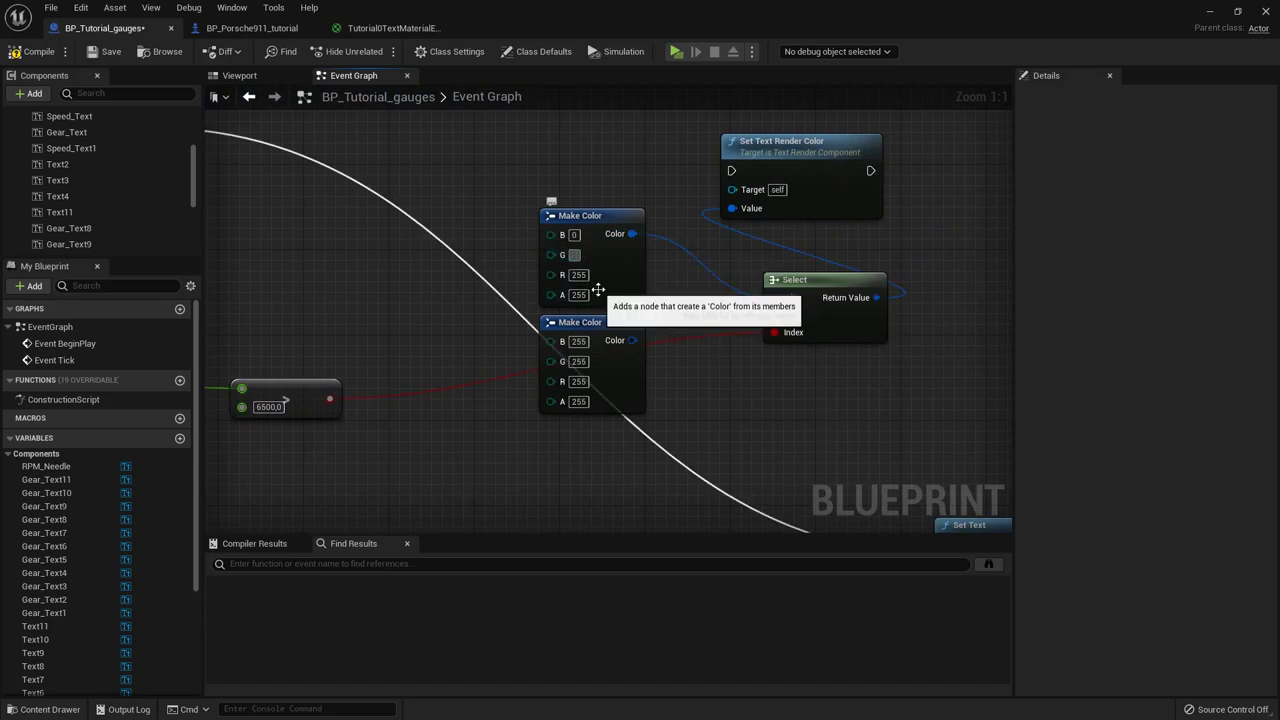
Step: Set the G and B values of the upper Make Color node to 255 for white
type("55")
left_click(576, 236)
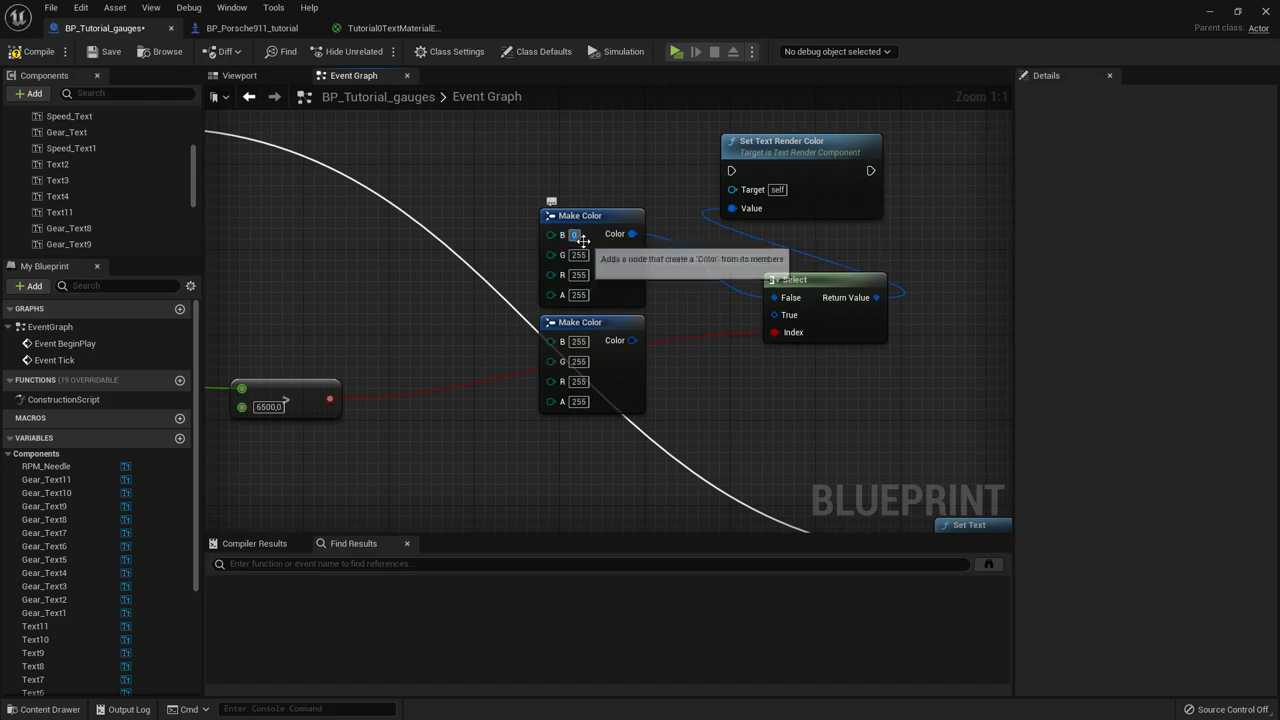
left_click_drag(577, 236, 575, 235)
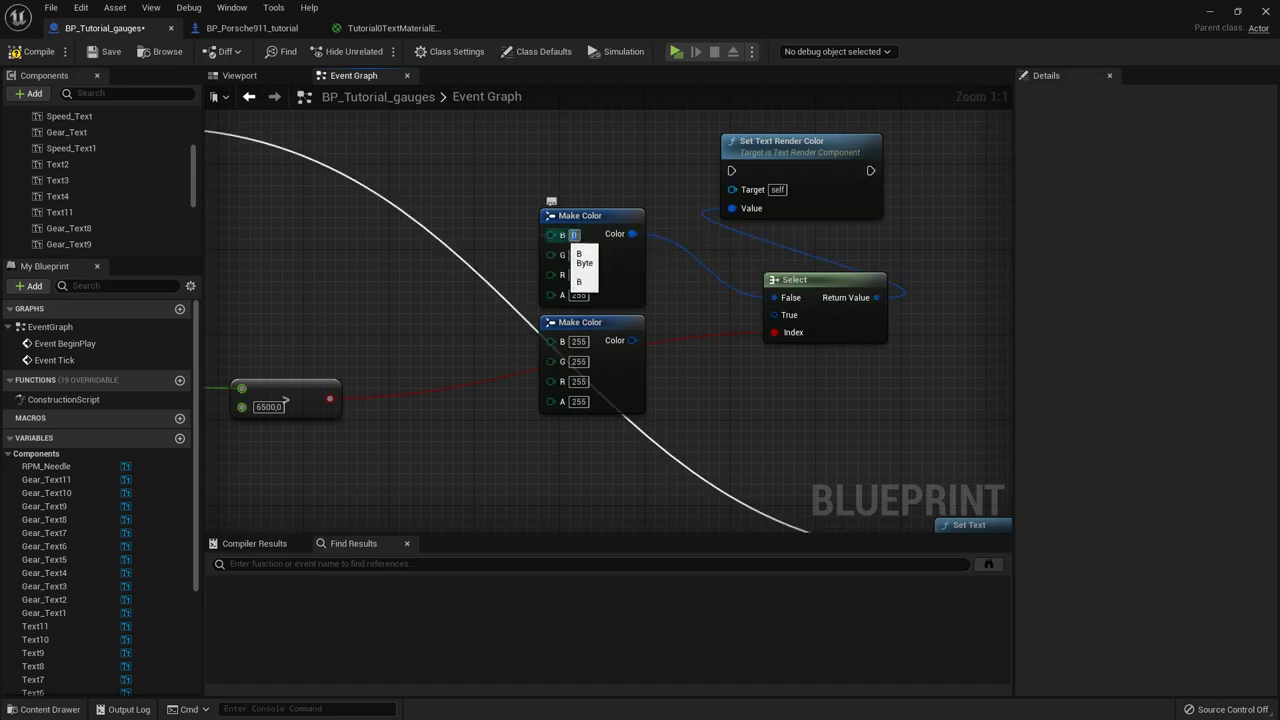
type("255")
Step: Connect the lower Make Color to the Select node's True input and set its B and G values to 0
right_click_drag(734, 348, 814, 325)
left_click_drag(850, 298, 694, 324)
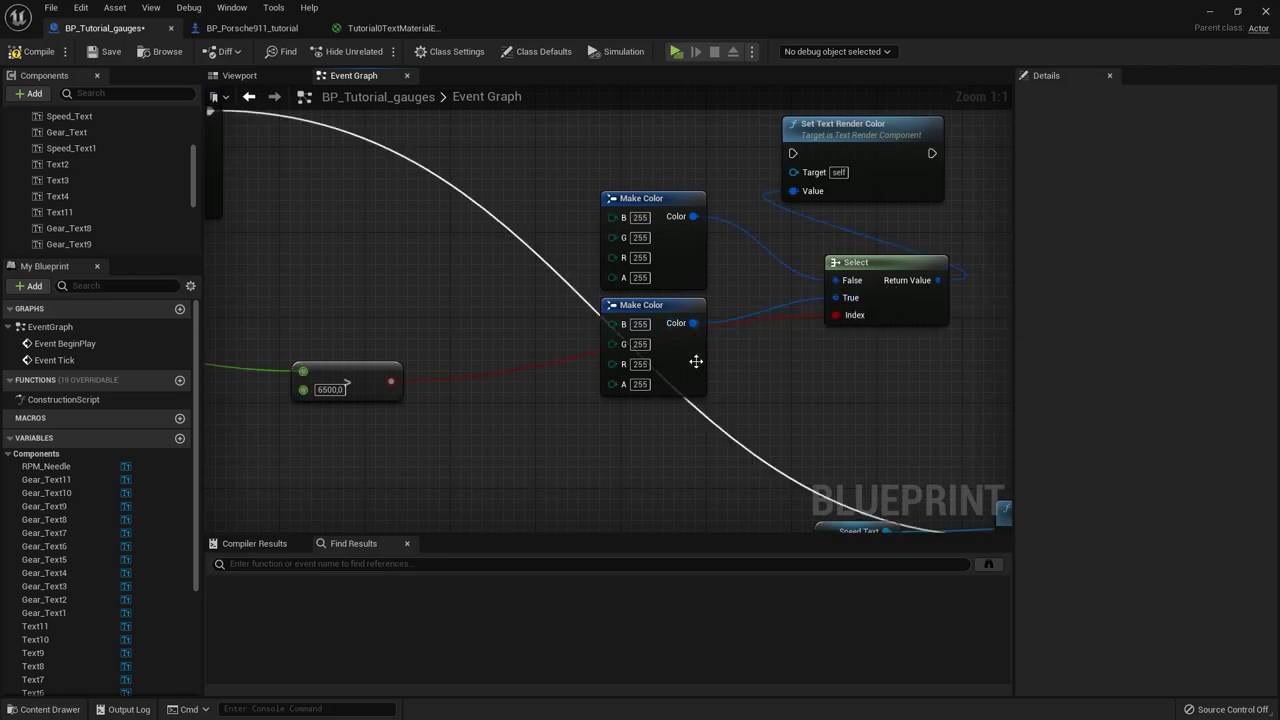
left_click(640, 344)
type("0")
Step: Move the Greater node up so it lines up with the lower Make Color node
right_click_drag(543, 433, 609, 412)
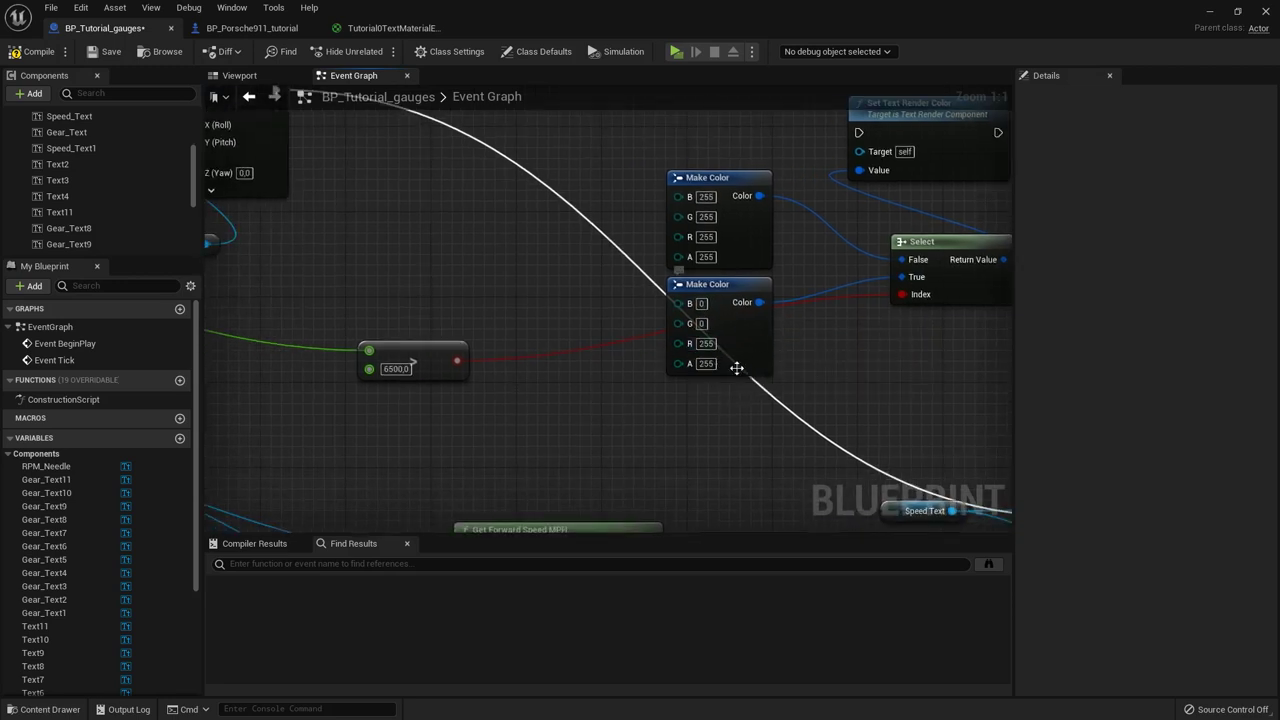
right_click_drag(558, 397, 635, 388)
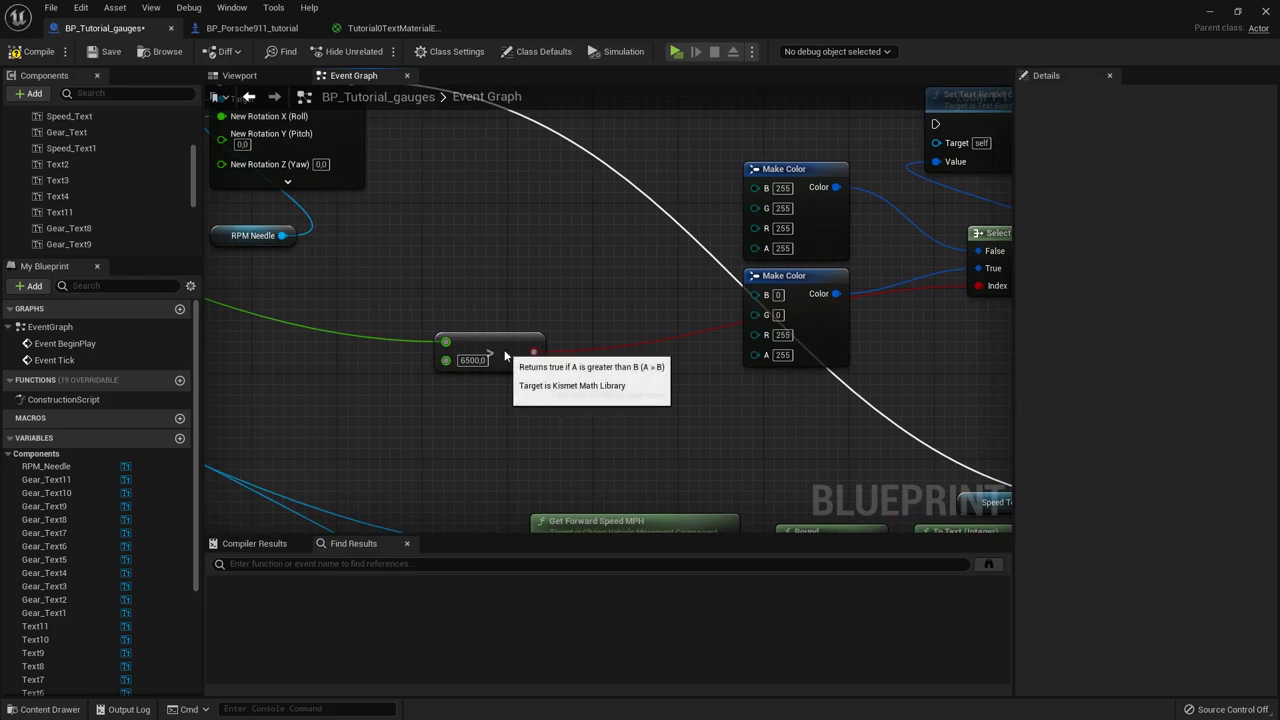
left_click_drag(505, 347, 524, 296)
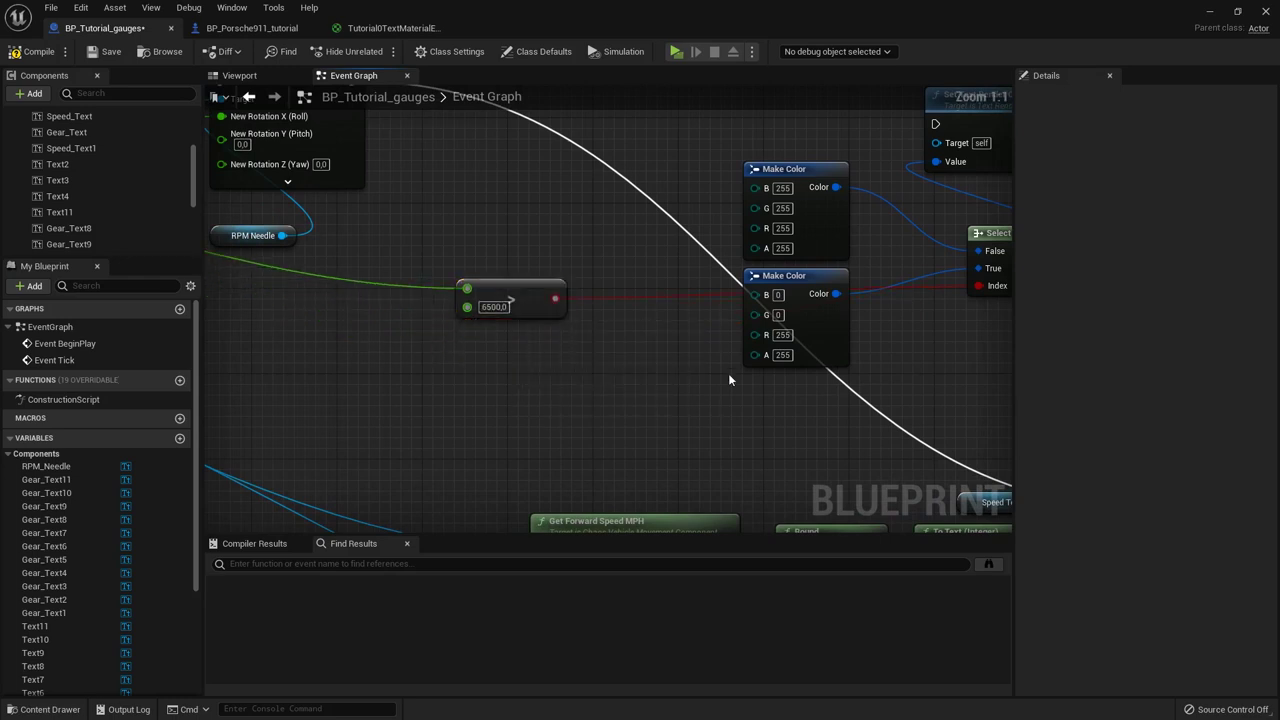
left_click_drag(757, 336, 592, 358)
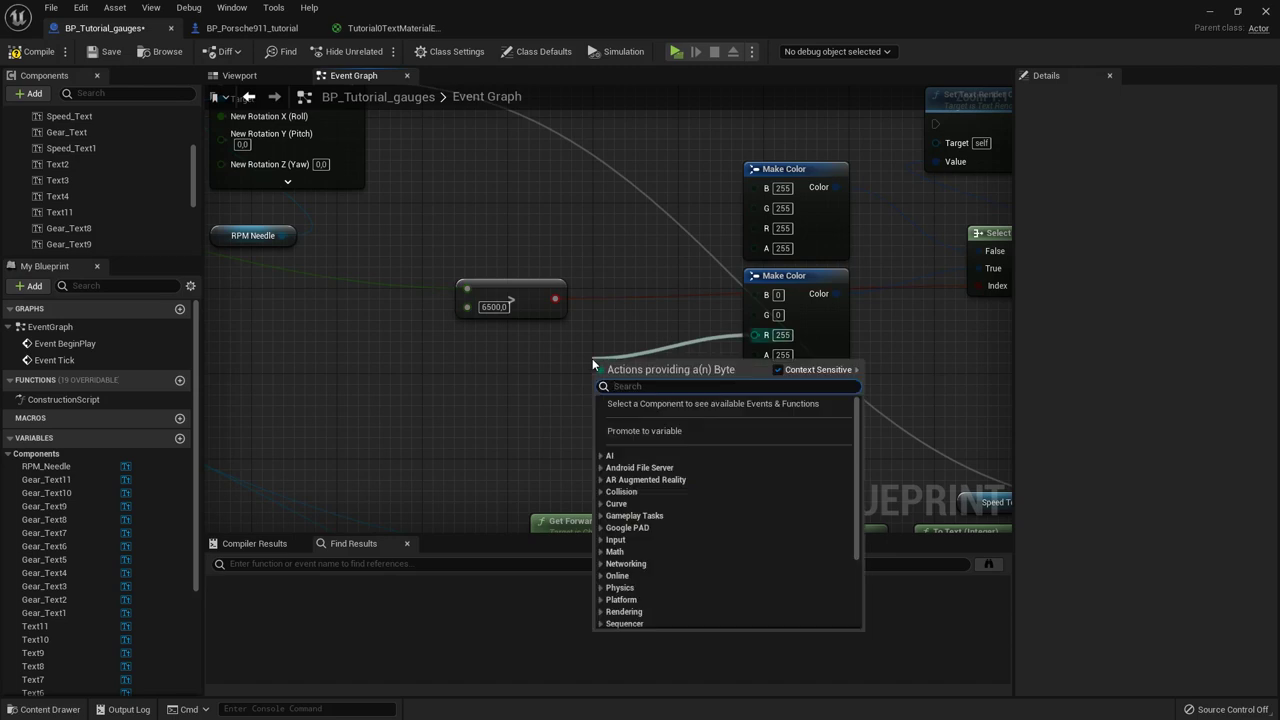
type("map")
scroll(672, 480, "up", 3)
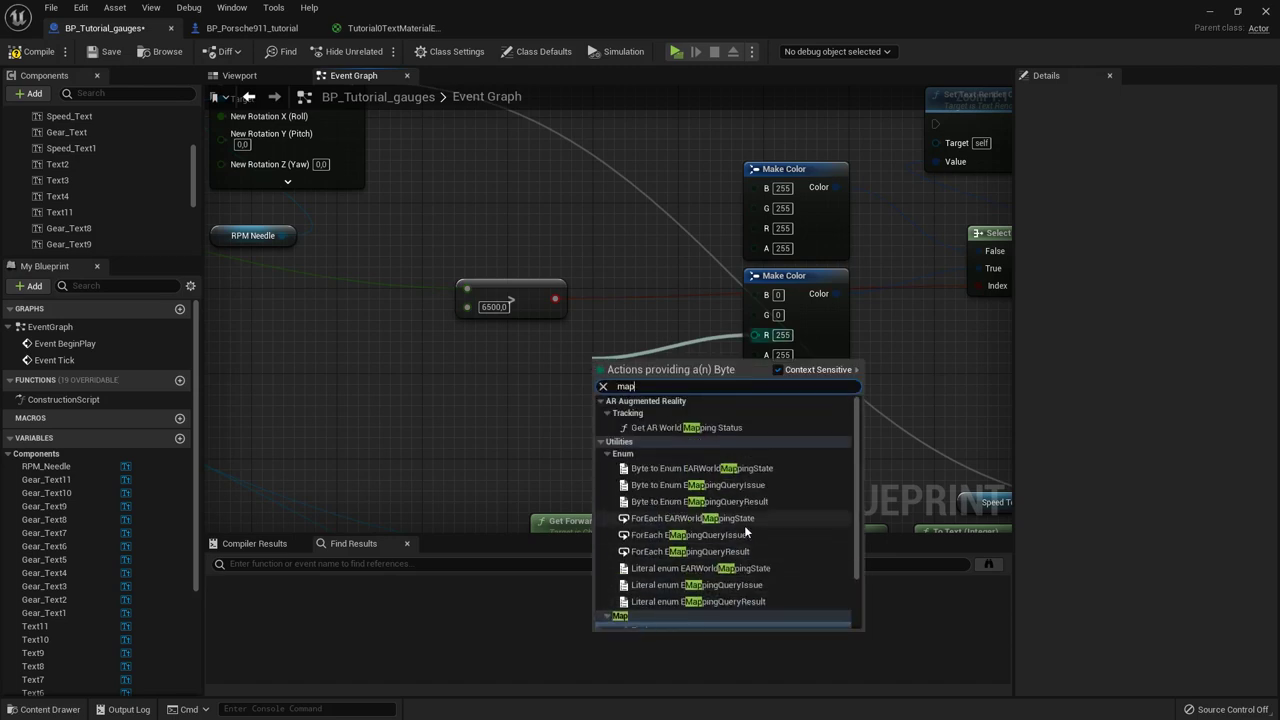
scroll(672, 485, "down", 3)
left_click(709, 348)
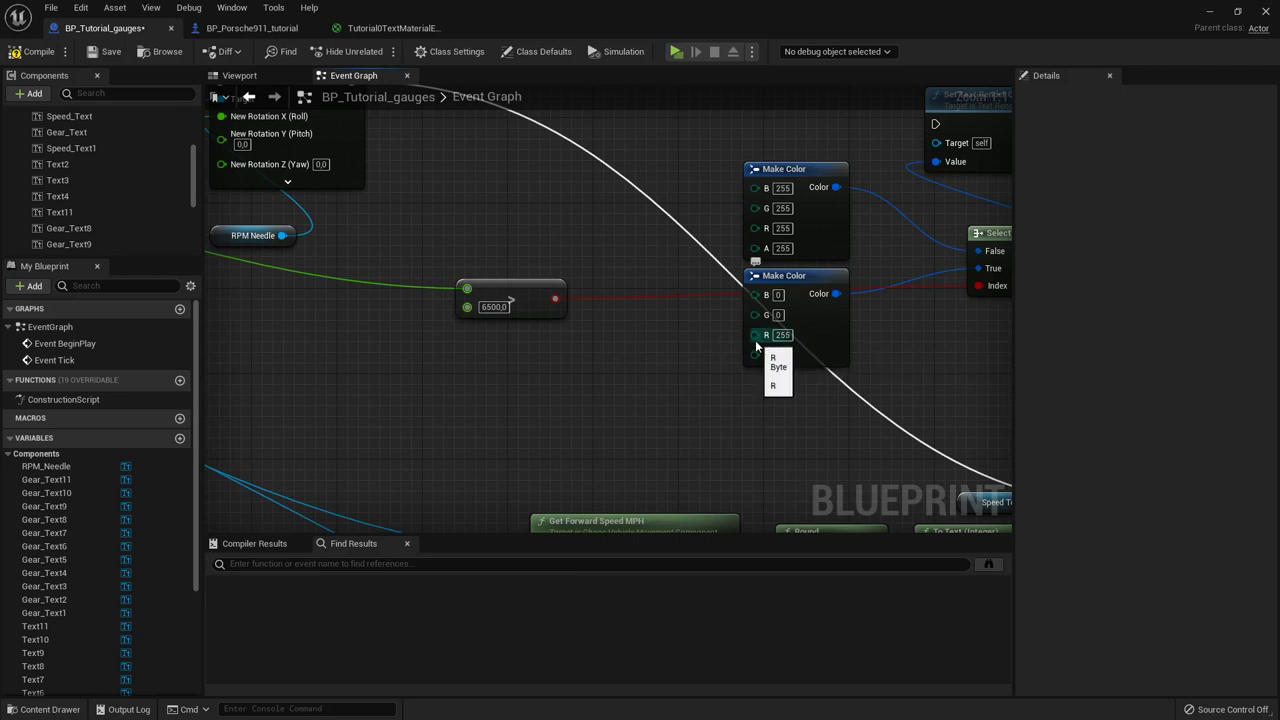
Step: Try to connect Get Engine Rotation Speed's Return Value to the lower Make Color's R input
right_click_drag(429, 346, 714, 383)
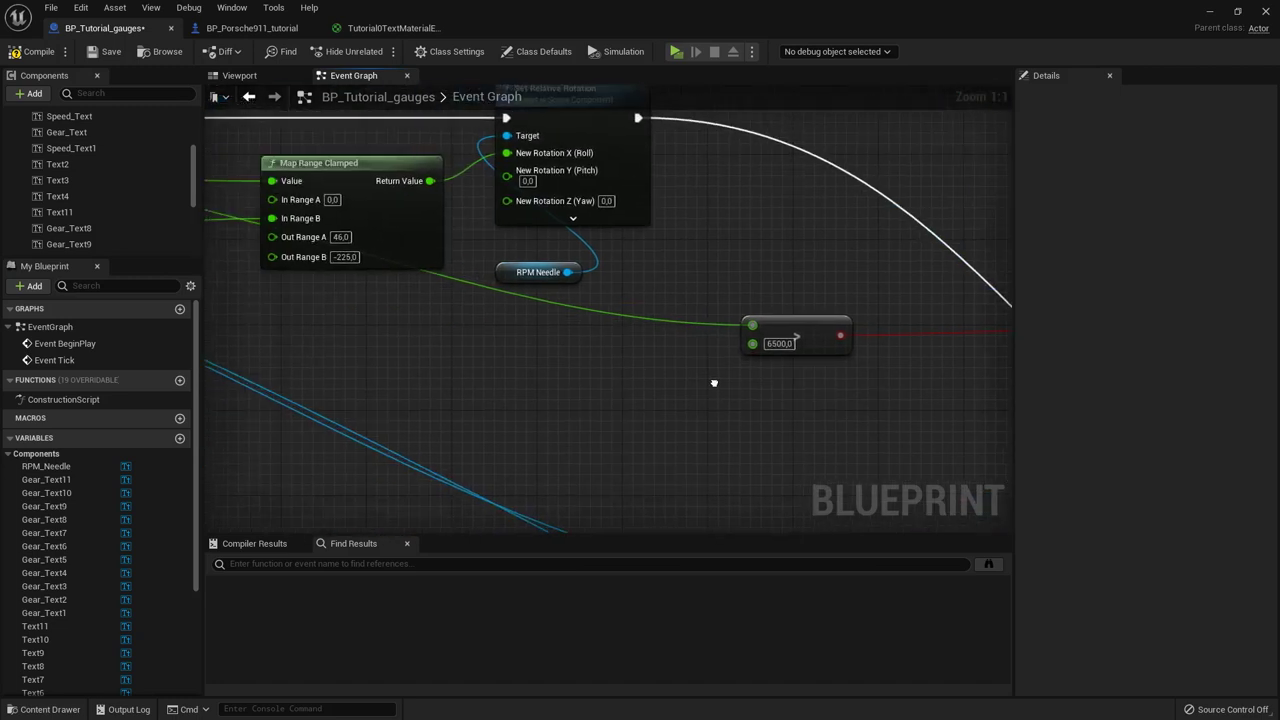
right_click_drag(323, 309, 533, 323)
left_click_drag(397, 230, 766, 384)
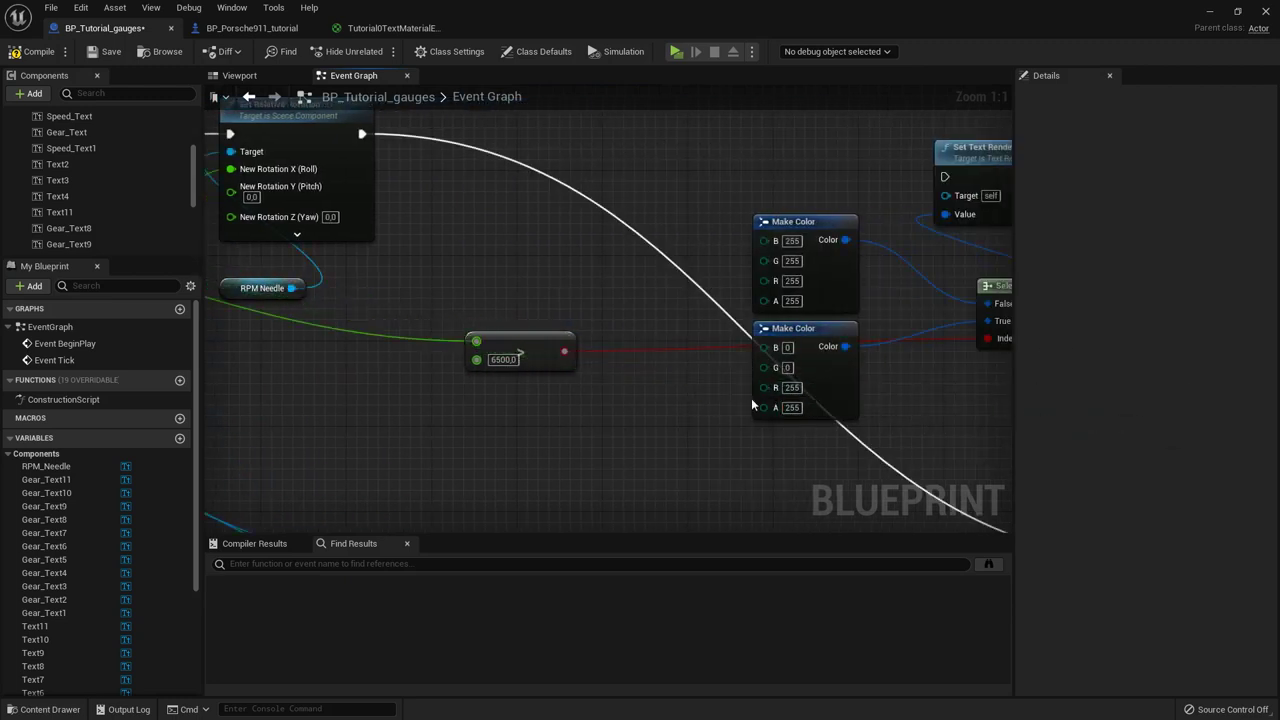
Step: Add a Break Color node from the lower Make Color's Color output and place it just below that node
right_click_drag(1003, 400, 826, 366)
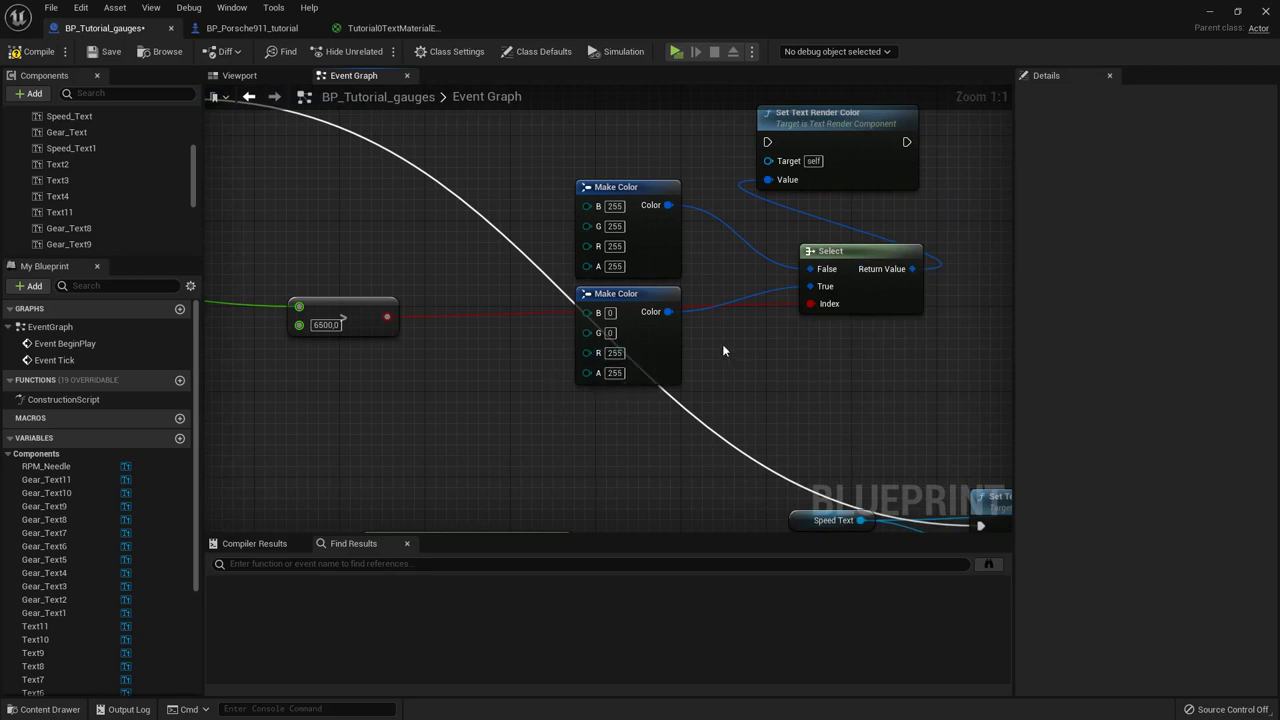
left_click_drag(667, 311, 718, 343)
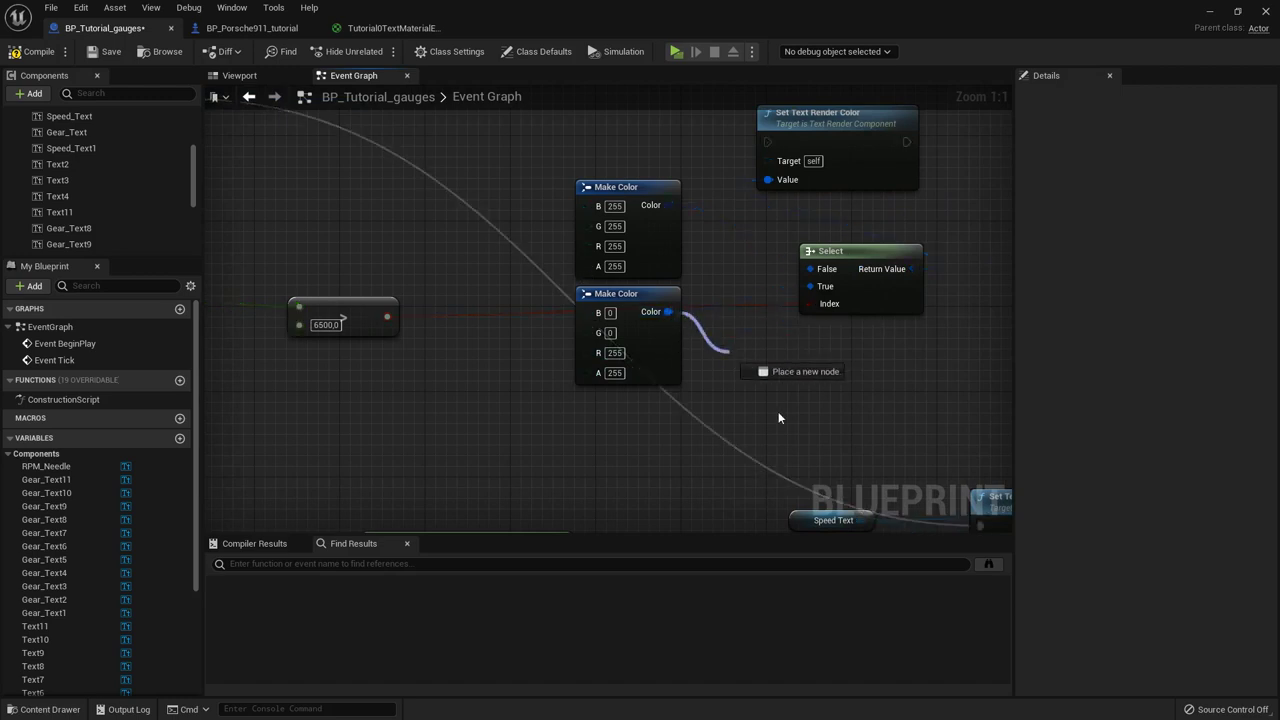
left_click_drag(778, 418, 778, 418)
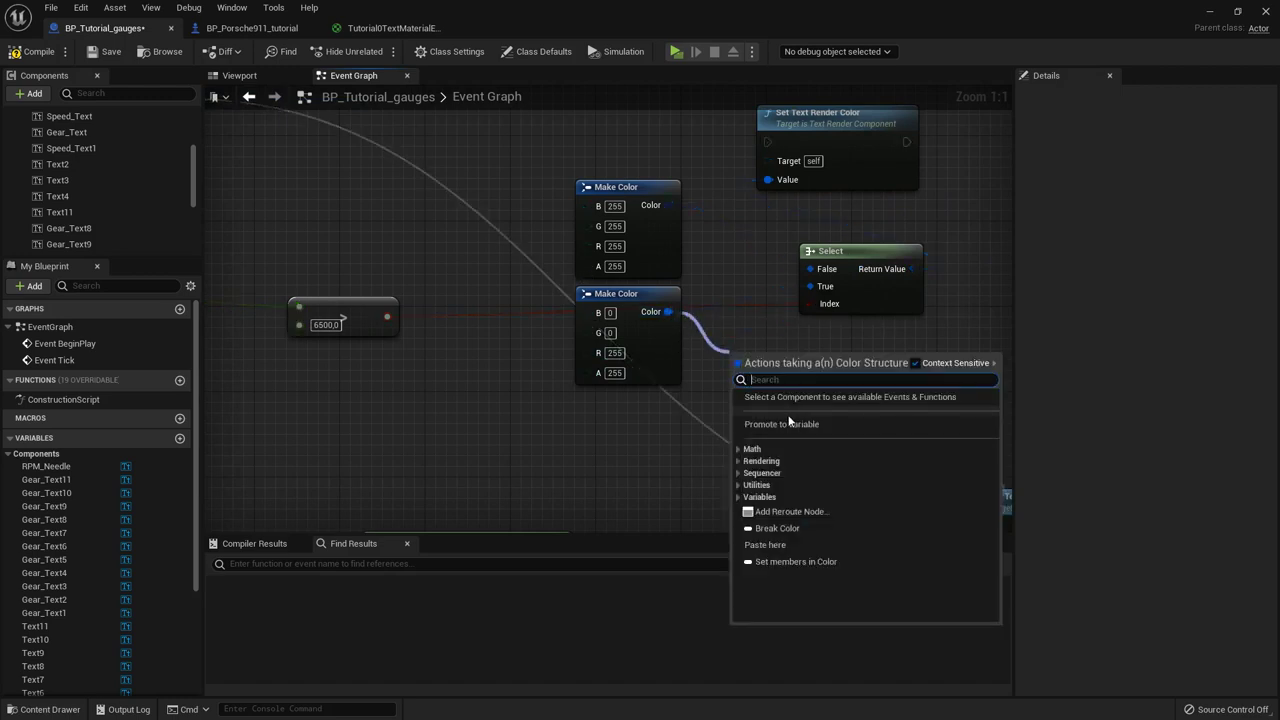
left_click(794, 524)
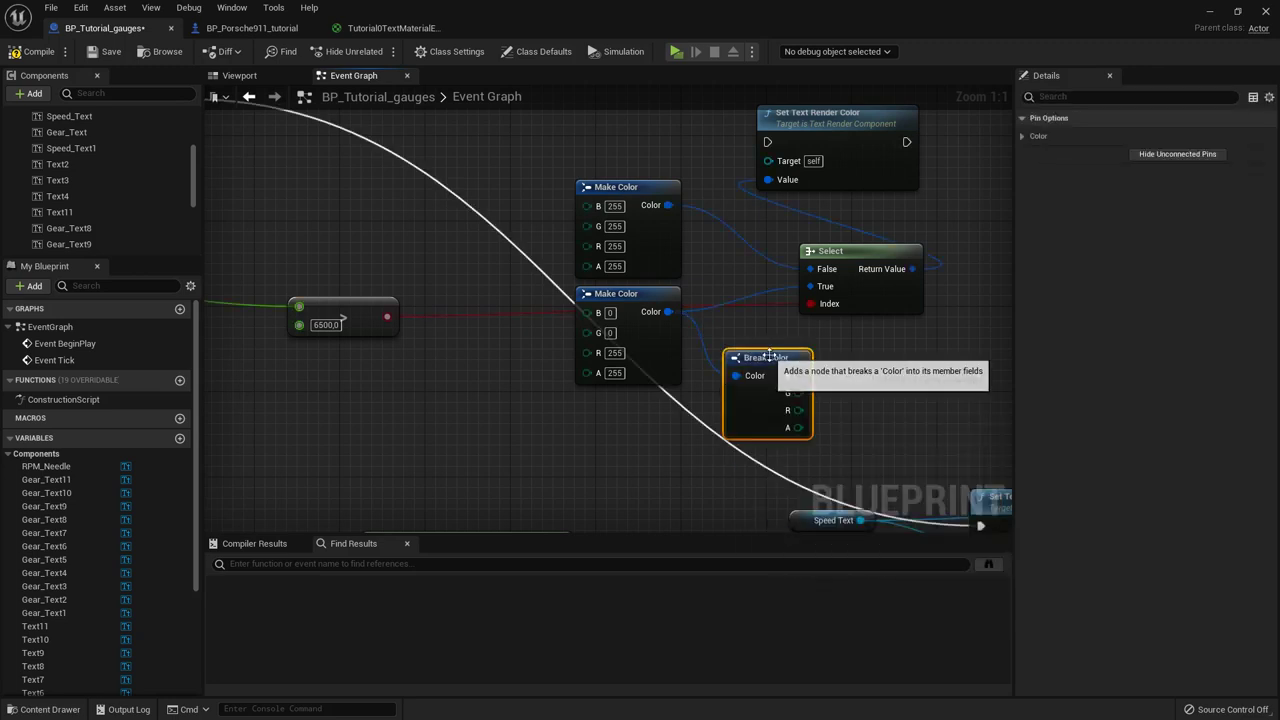
left_click_drag(768, 356, 546, 398)
left_click(599, 469)
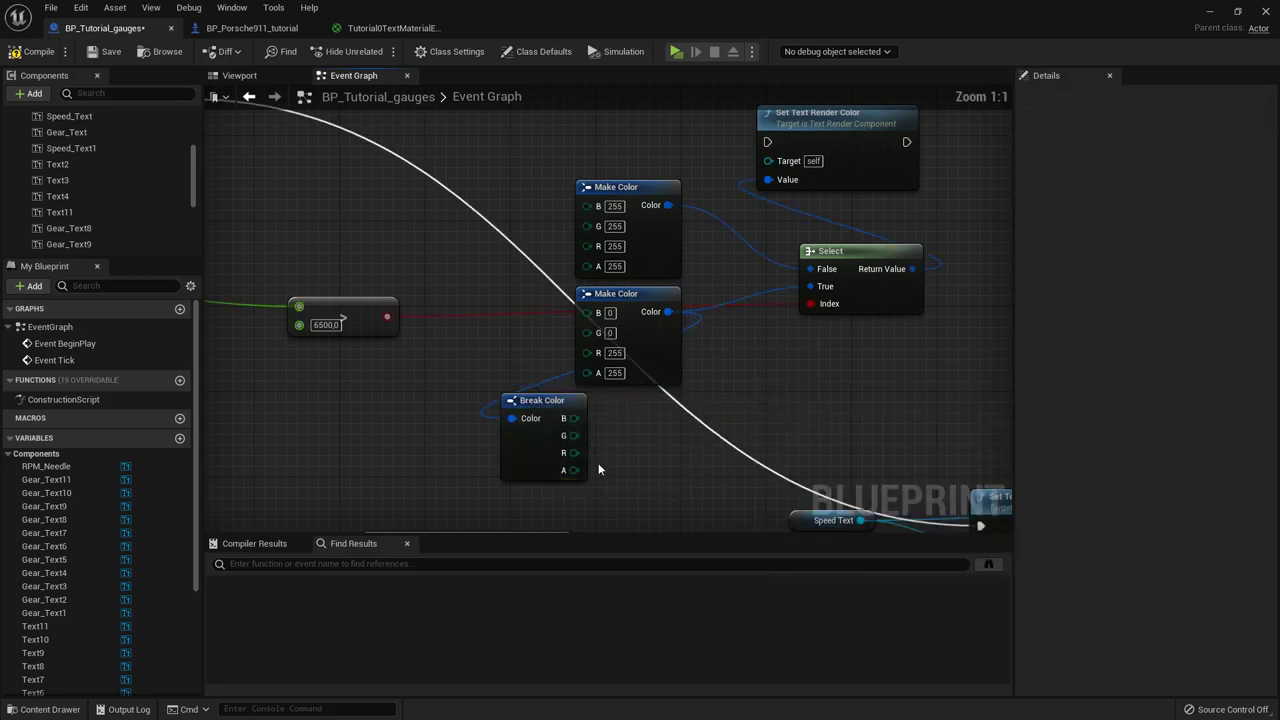
Step: Examine the Utilities, Set and Variables actions available for the Break Color node's R output
right_click_drag(599, 469, 619, 447)
left_click_drag(597, 431, 648, 426)
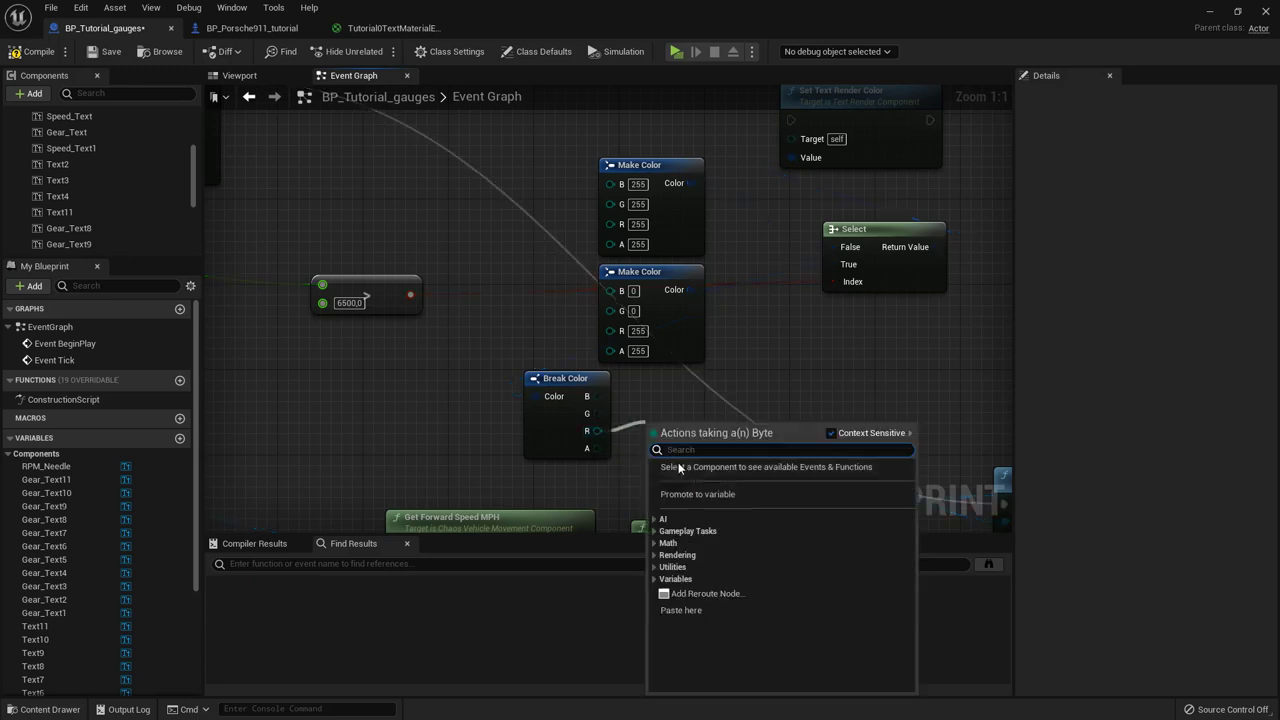
left_click(652, 567)
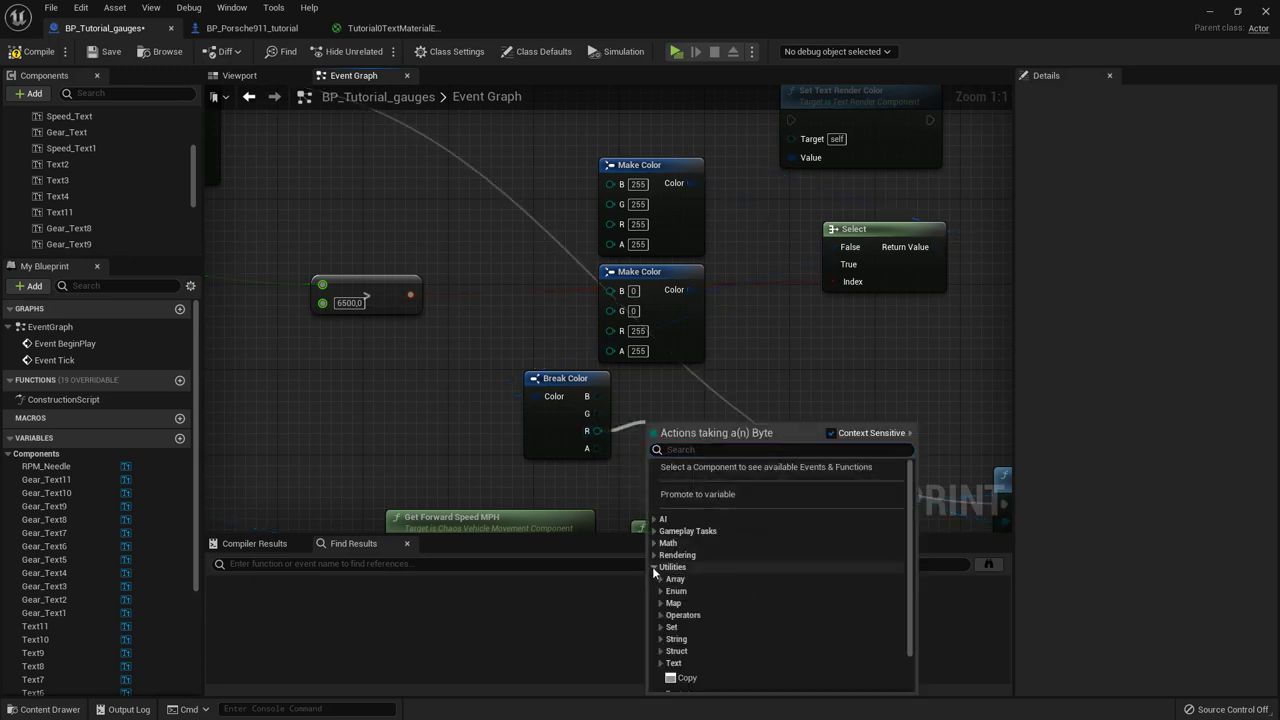
left_click(652, 566)
left_click(655, 580)
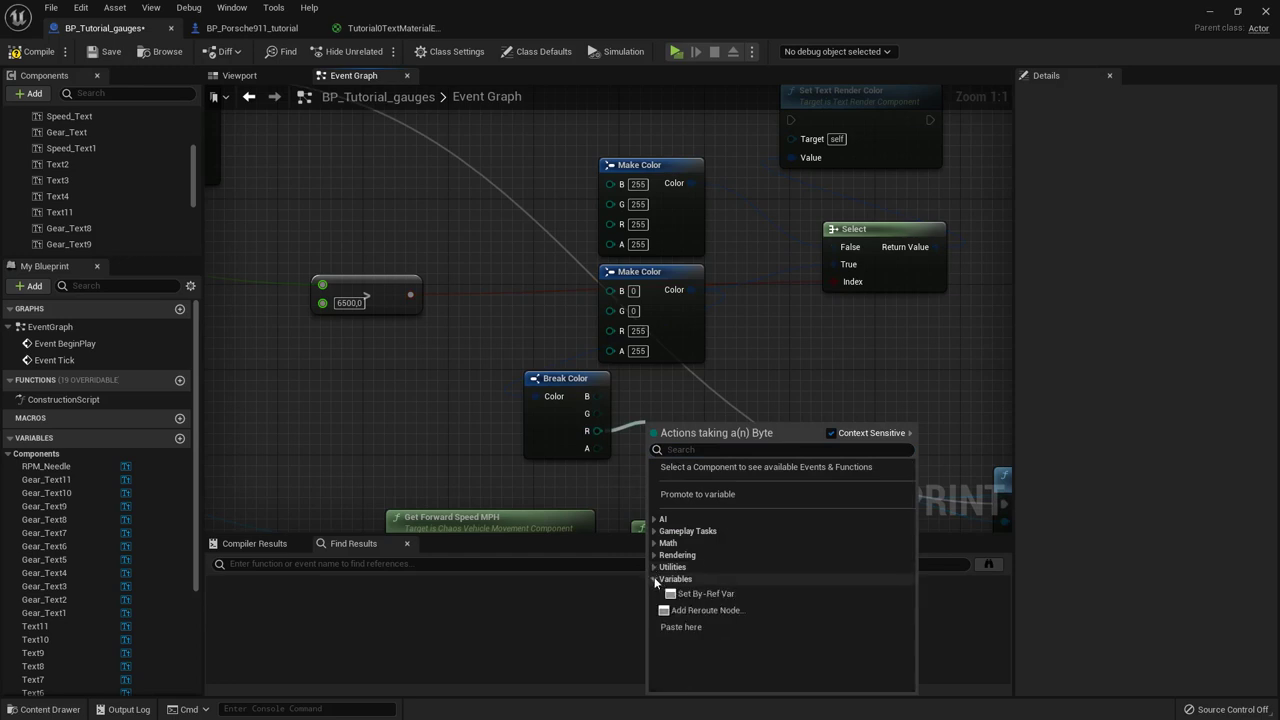
left_click(655, 580)
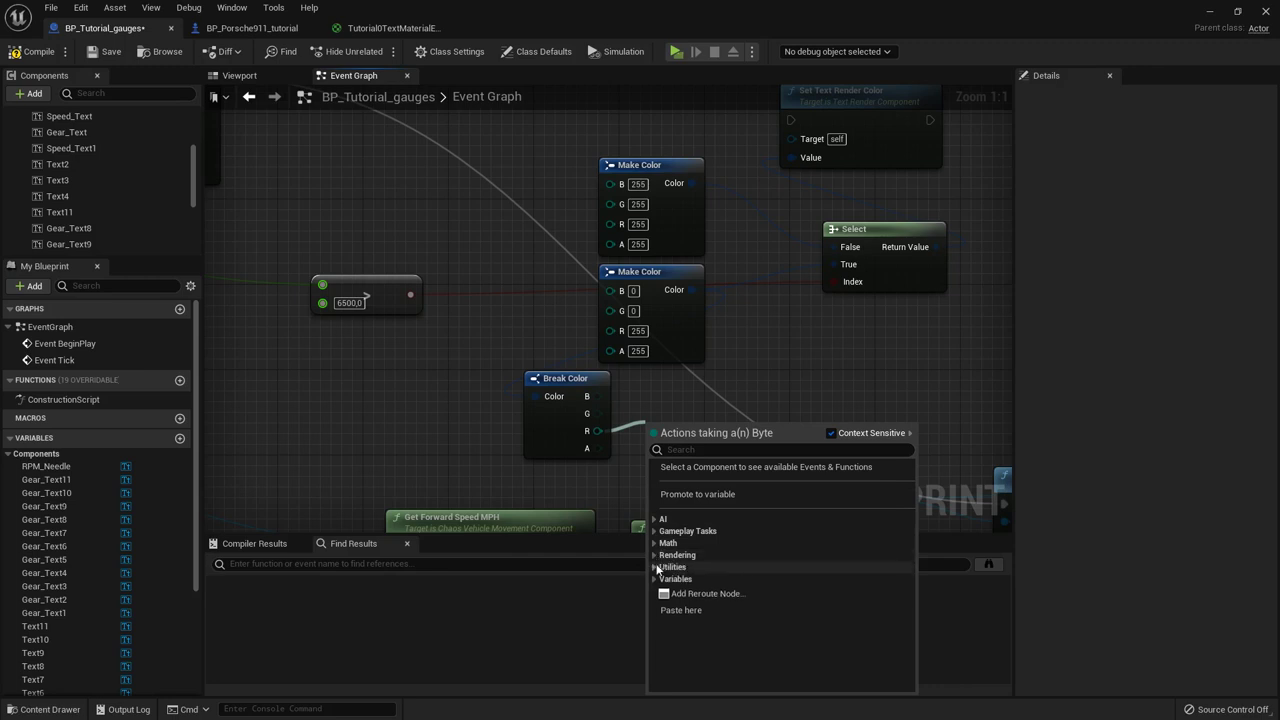
left_click(654, 566)
scroll(732, 579, "down", 1)
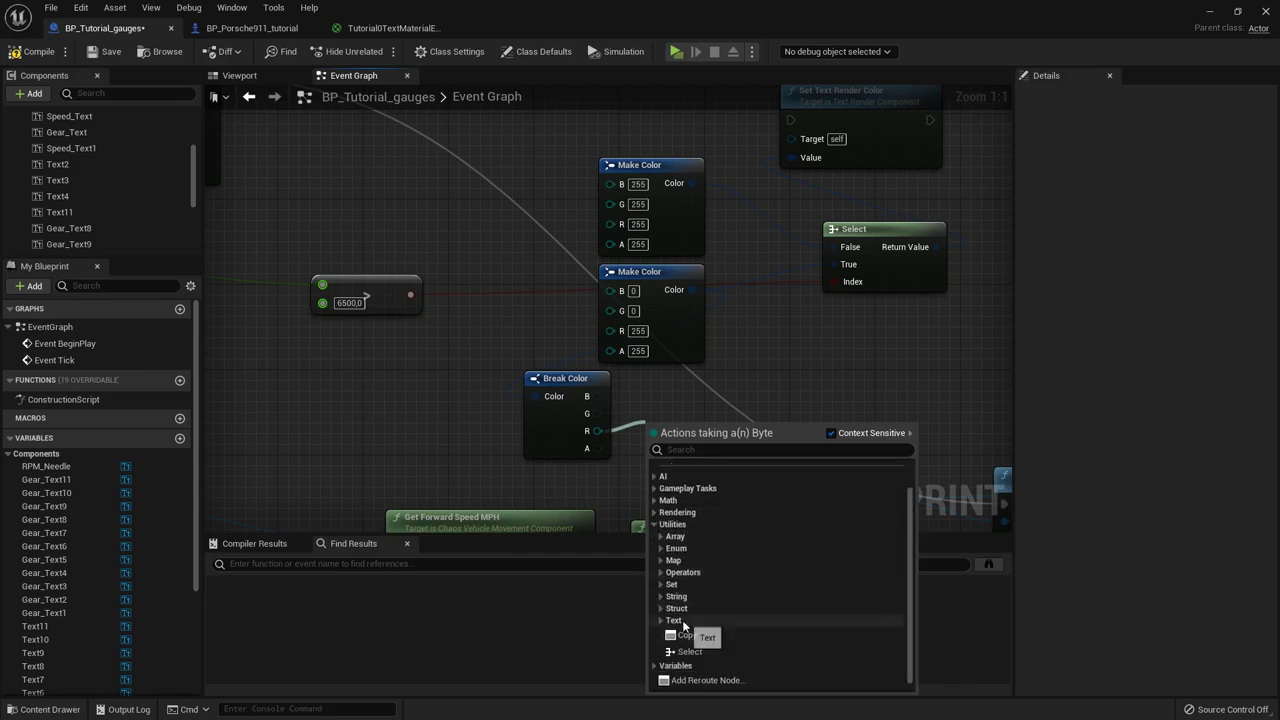
left_click(661, 585)
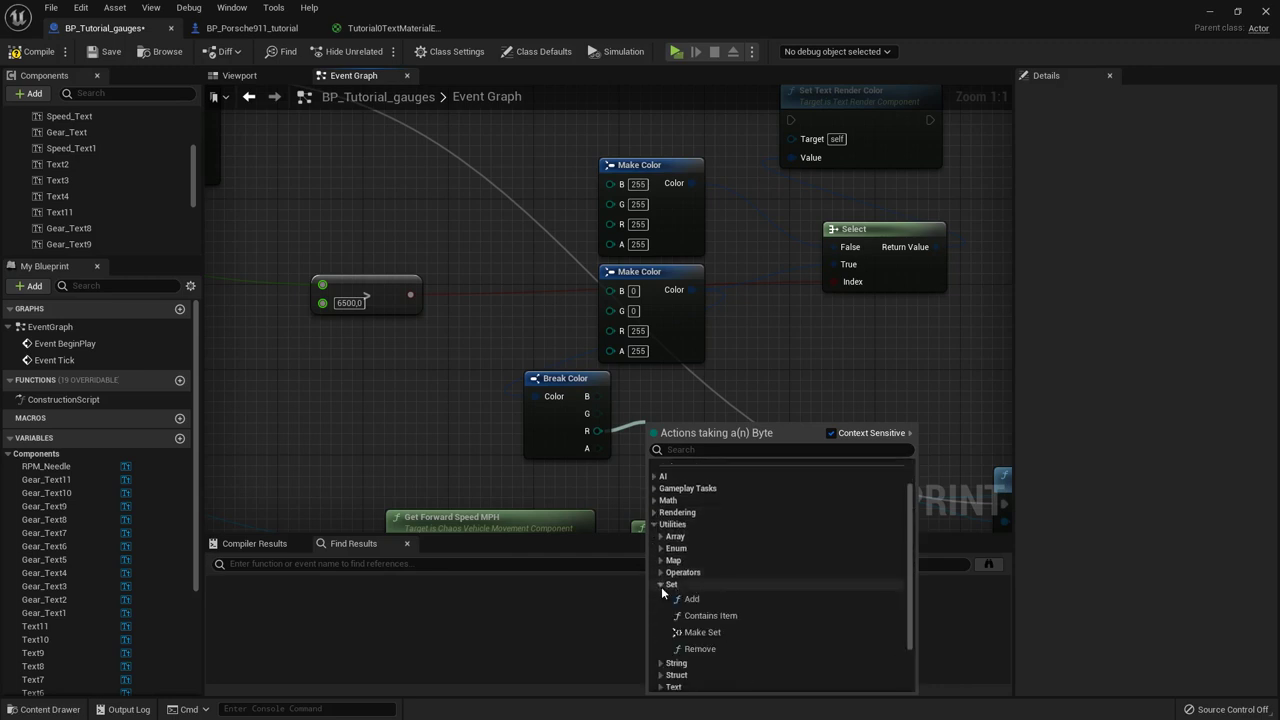
left_click(661, 586)
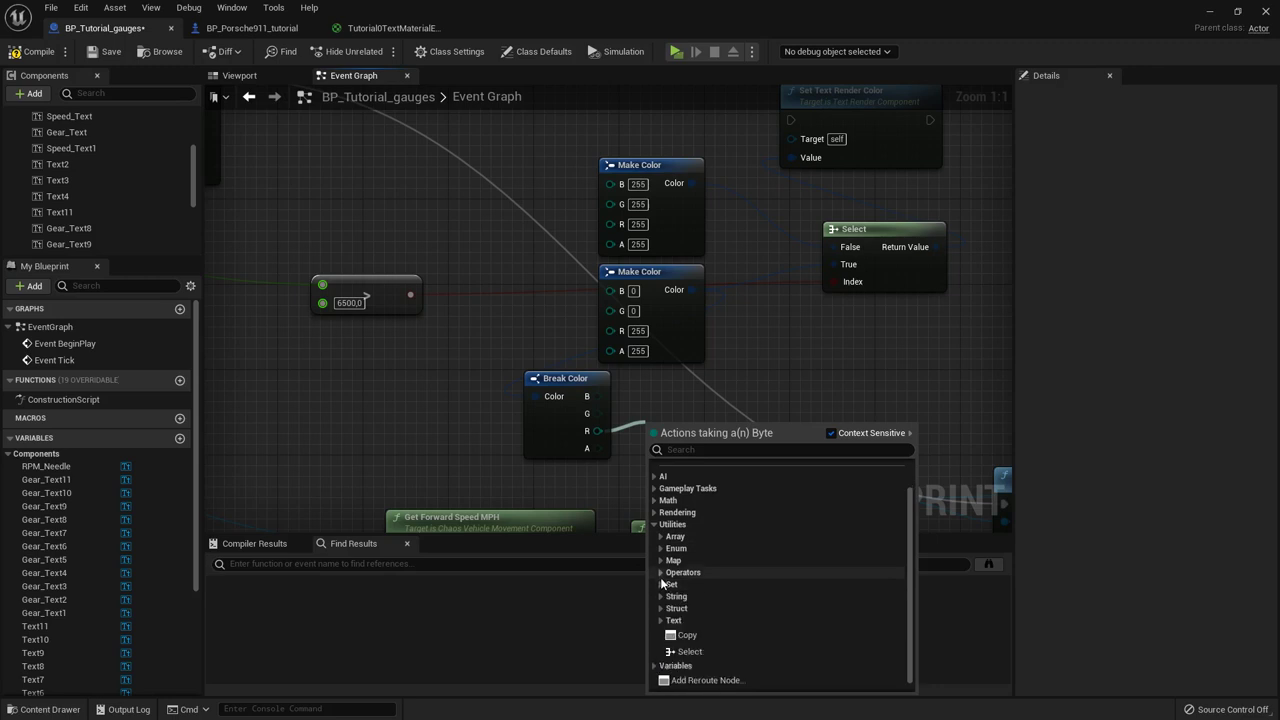
left_click(808, 340)
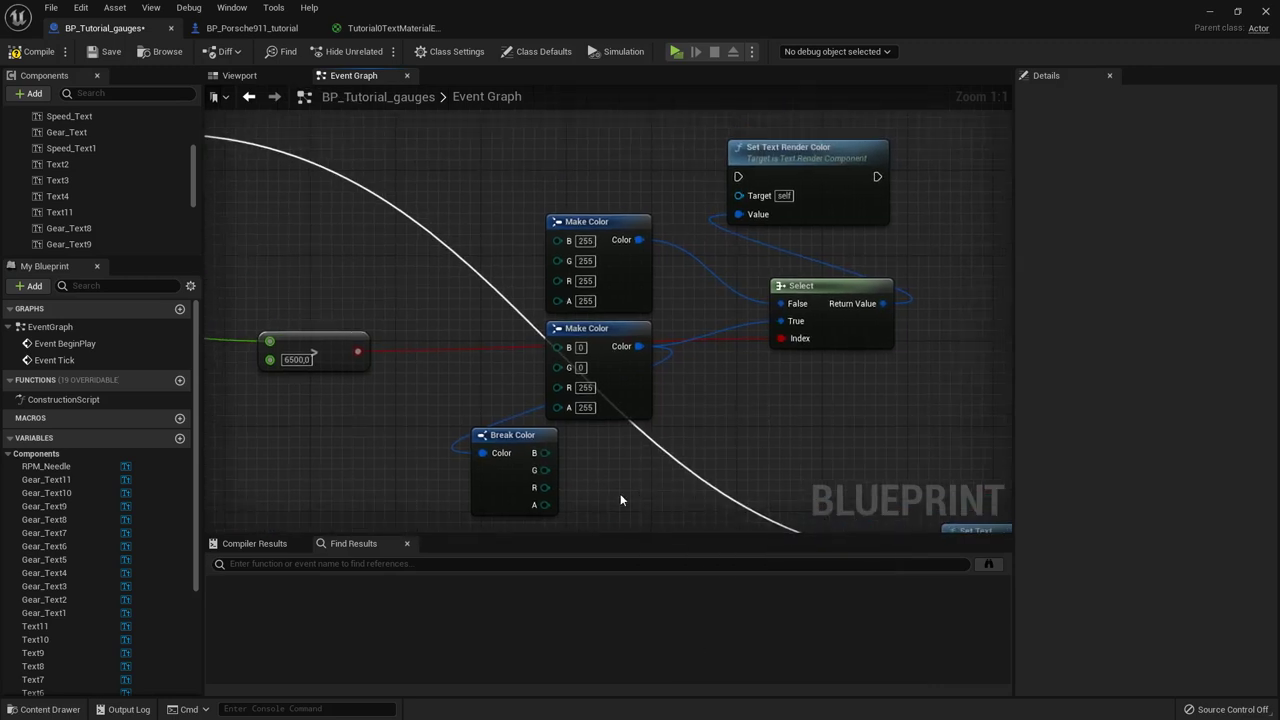
Step: Delete the Break Color node from below the lower Make Color
left_click(528, 490)
key("Delete")
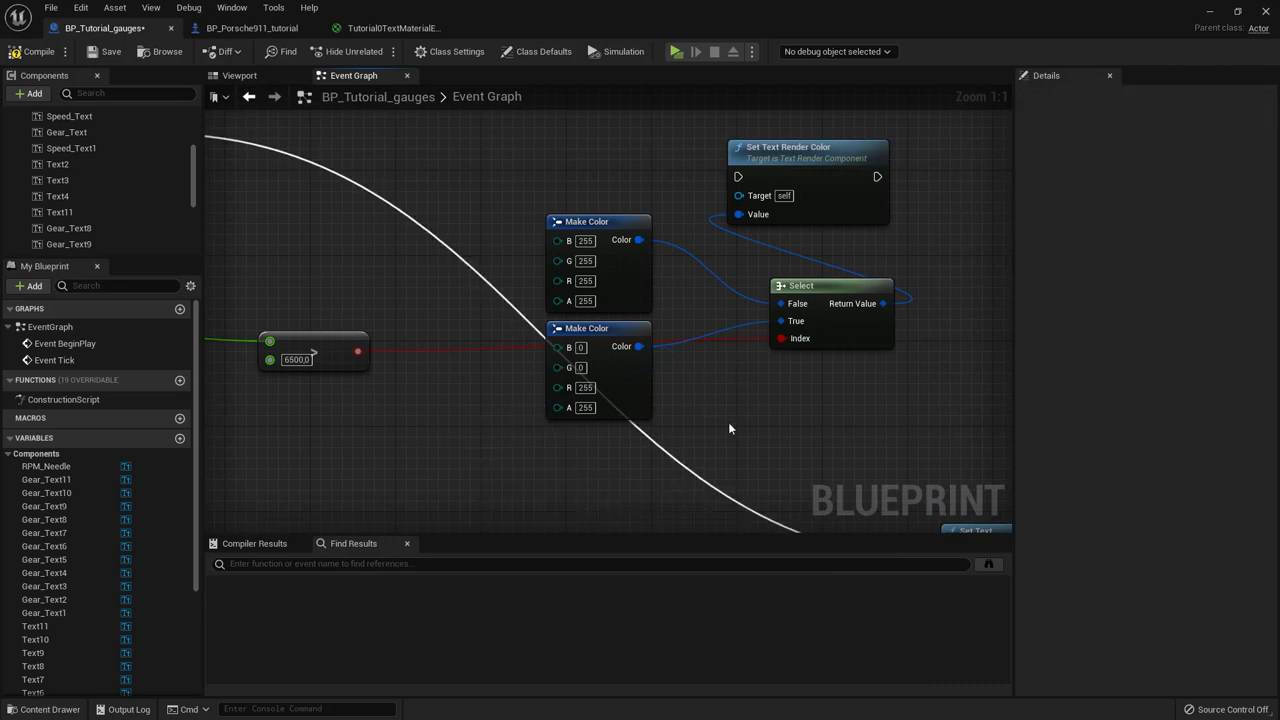
Step: Try adding a Set members in Color node from the lower Make Color's Color output
right_click_drag(751, 376, 740, 392)
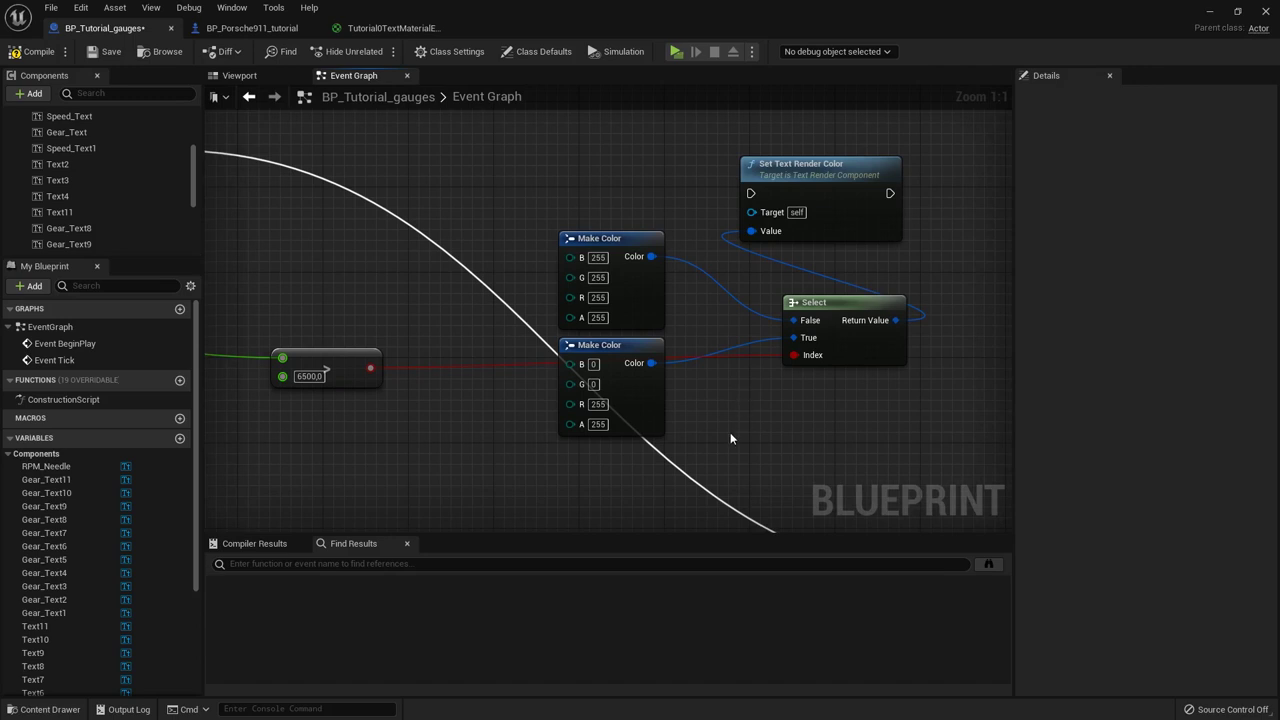
right_click_drag(731, 437, 706, 406)
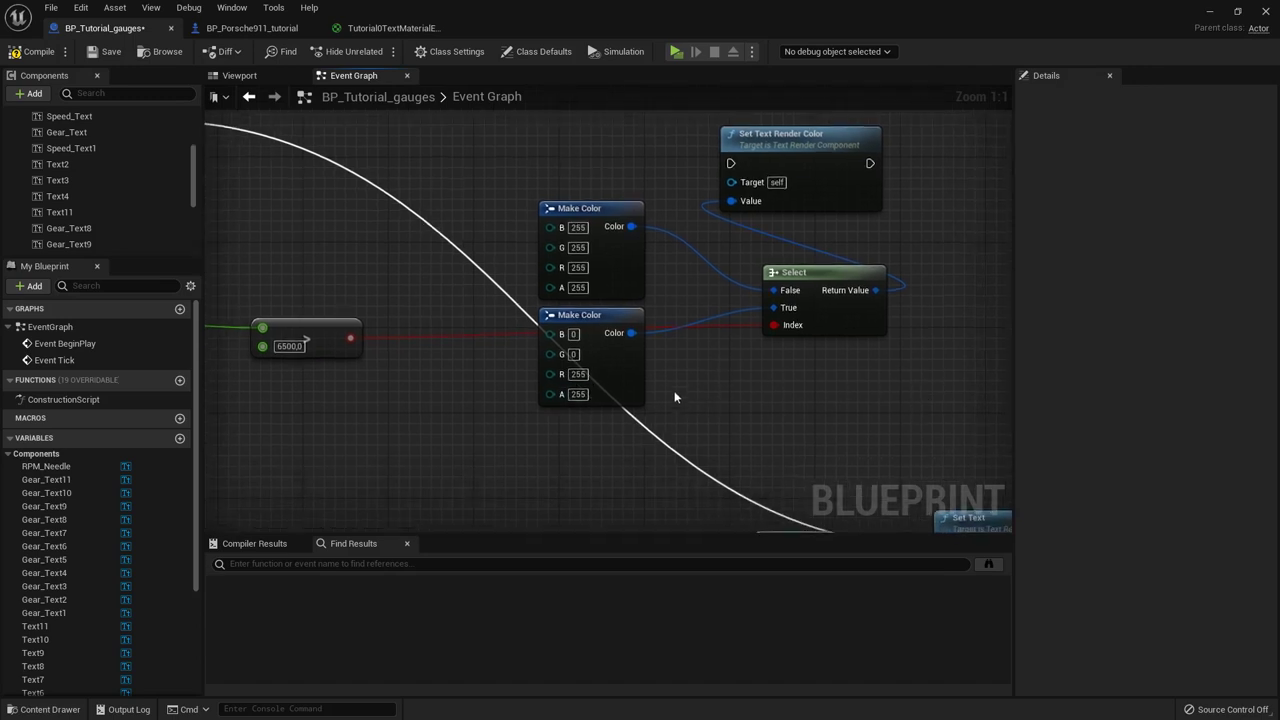
left_click_drag(631, 333, 713, 391)
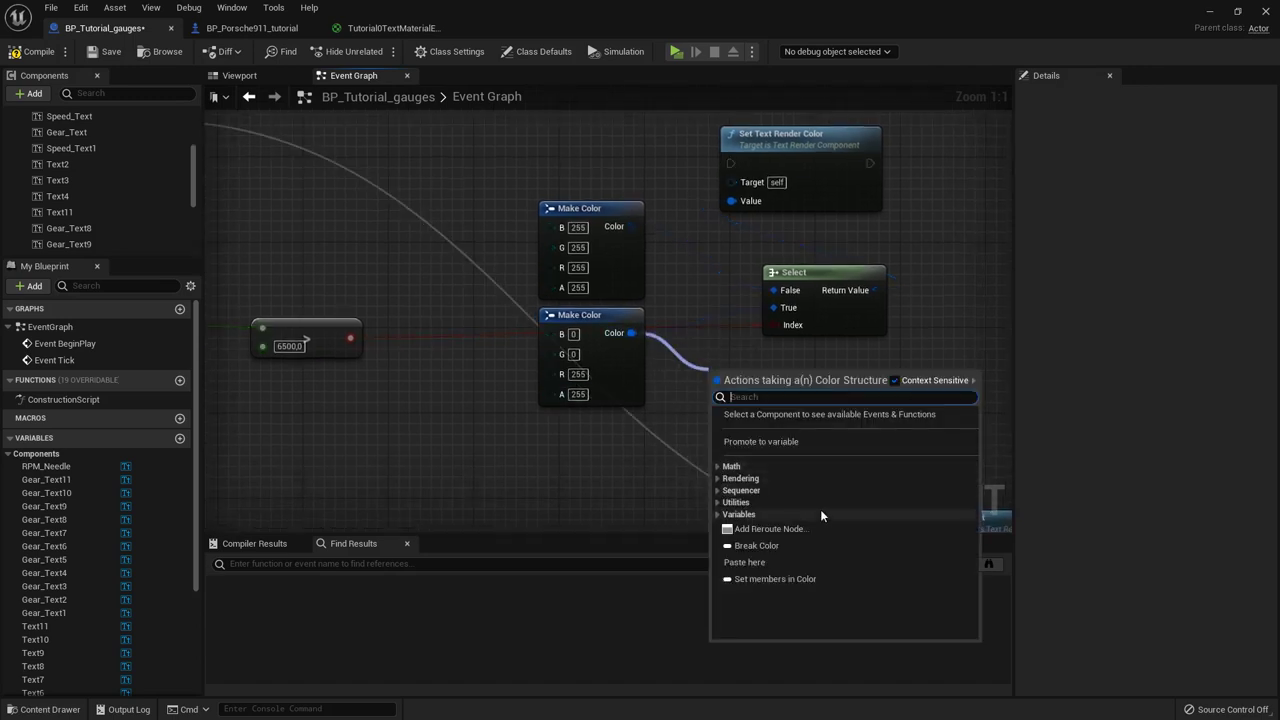
left_click(733, 502)
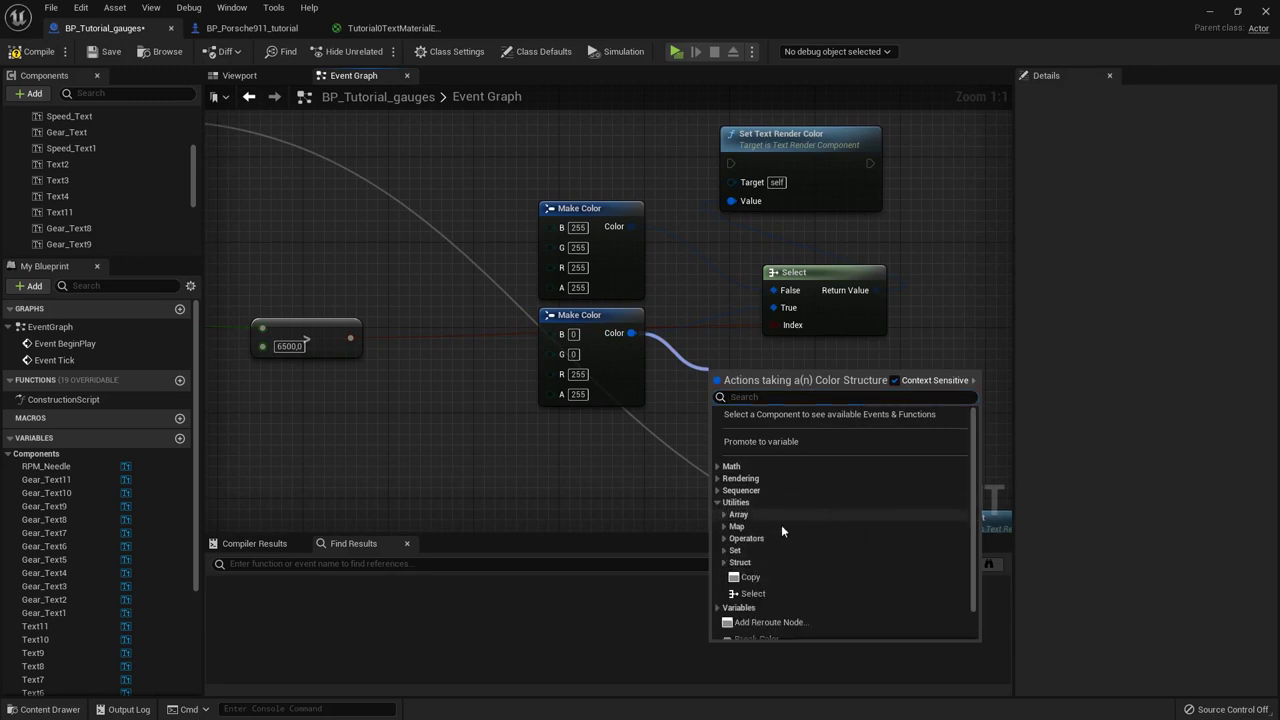
left_click(724, 538)
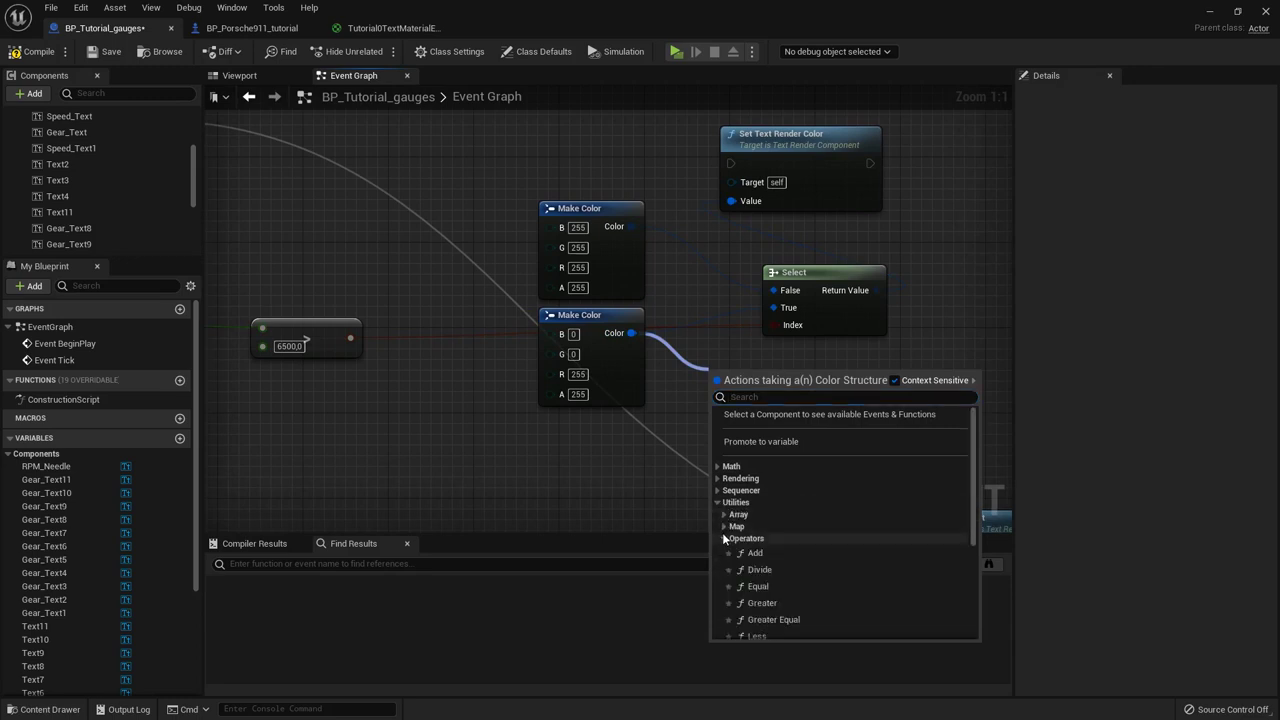
scroll(840, 549, "down", 3)
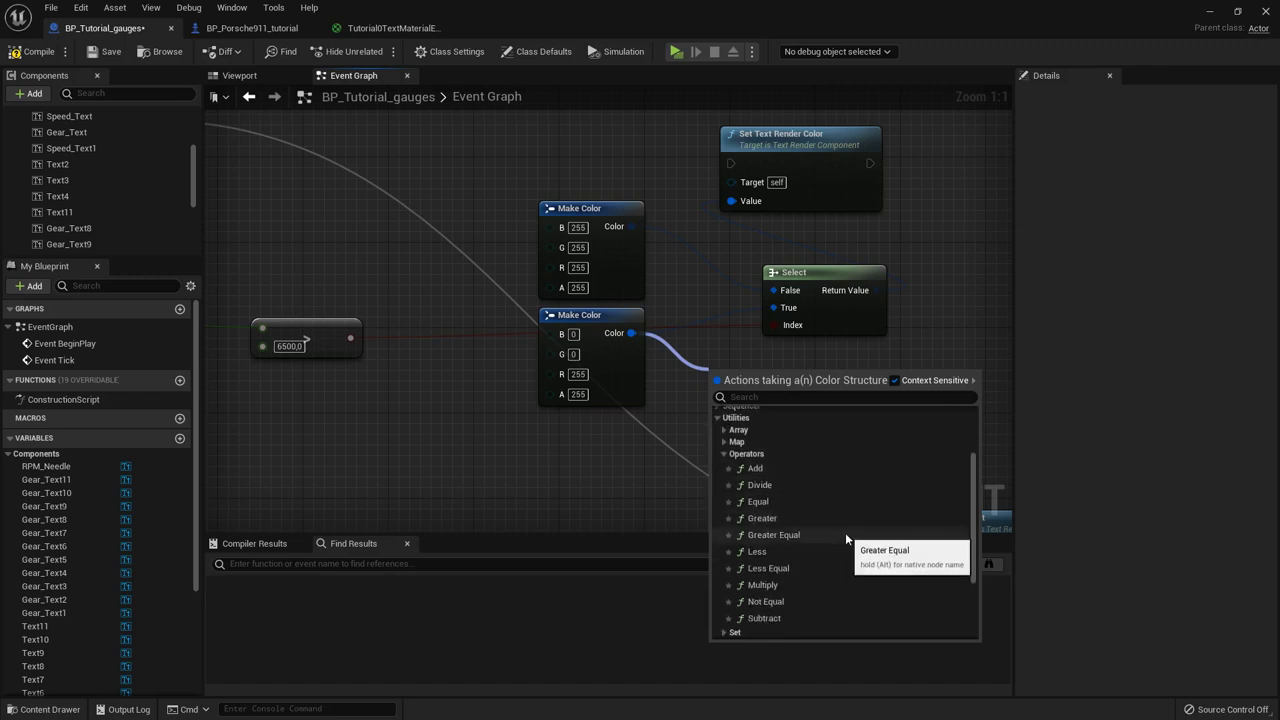
left_click(723, 454)
left_click(733, 522)
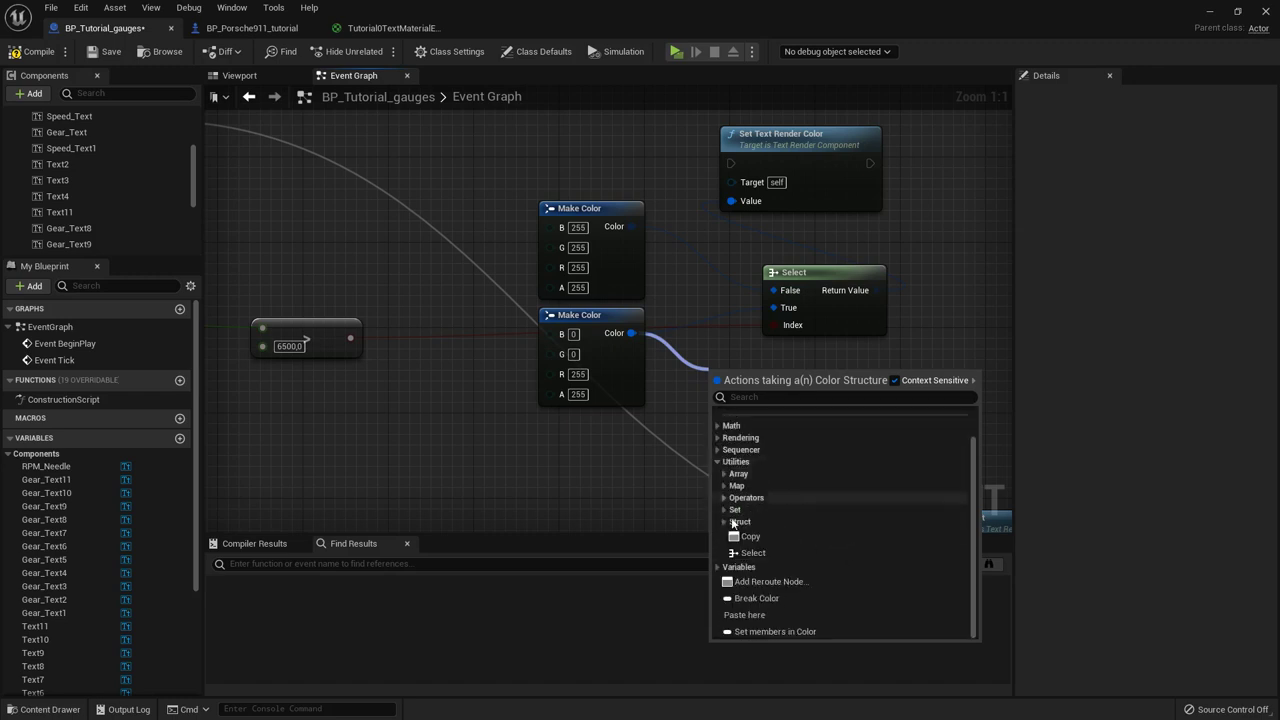
left_click(723, 510)
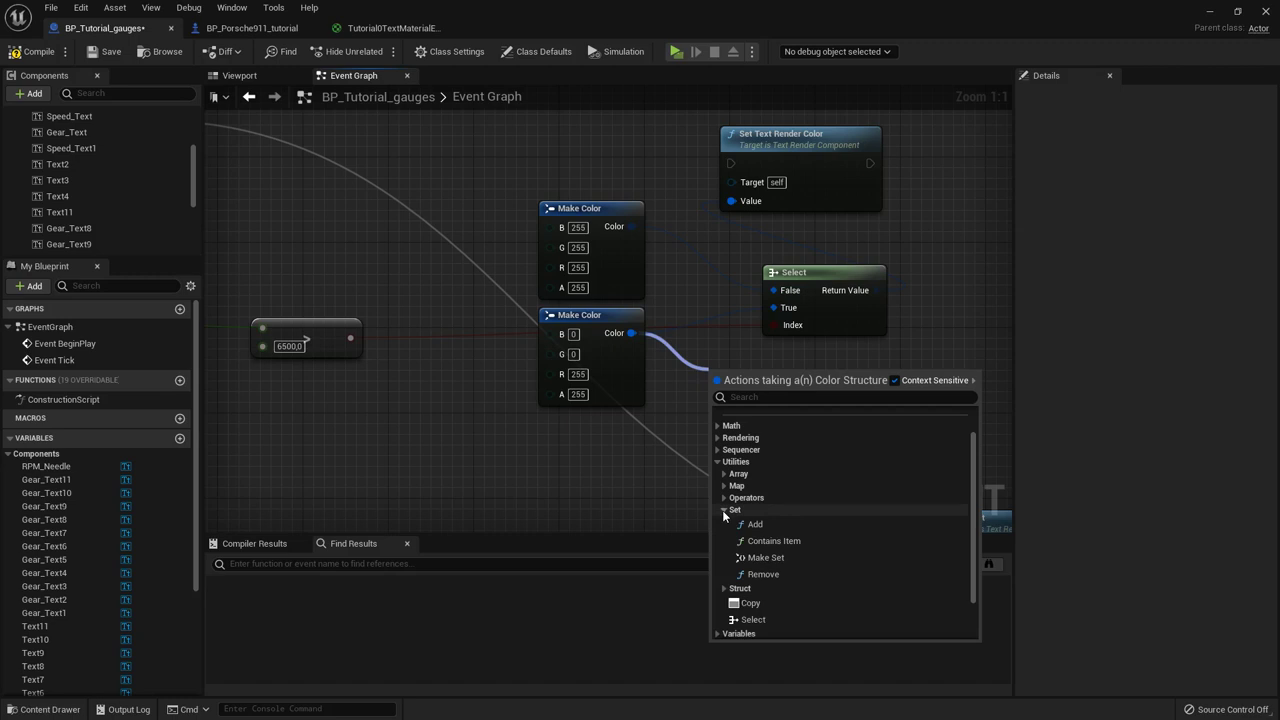
scroll(840, 530, "down", 3)
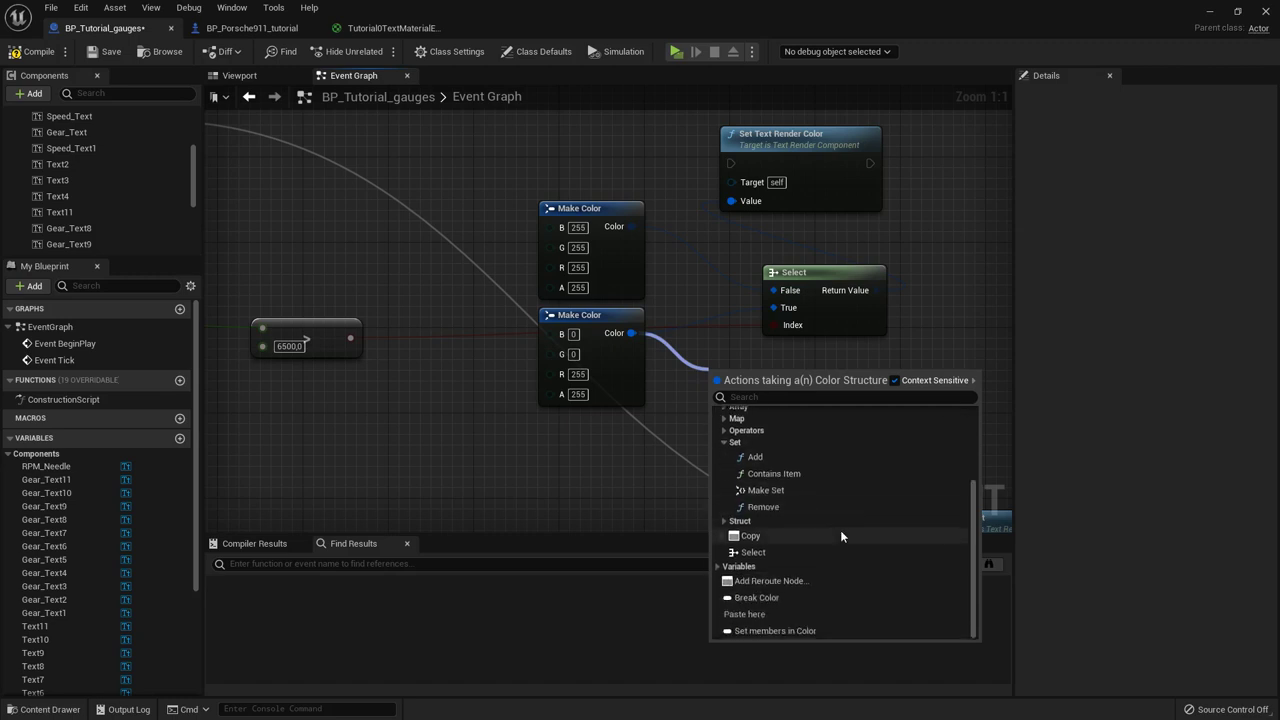
left_click(782, 631)
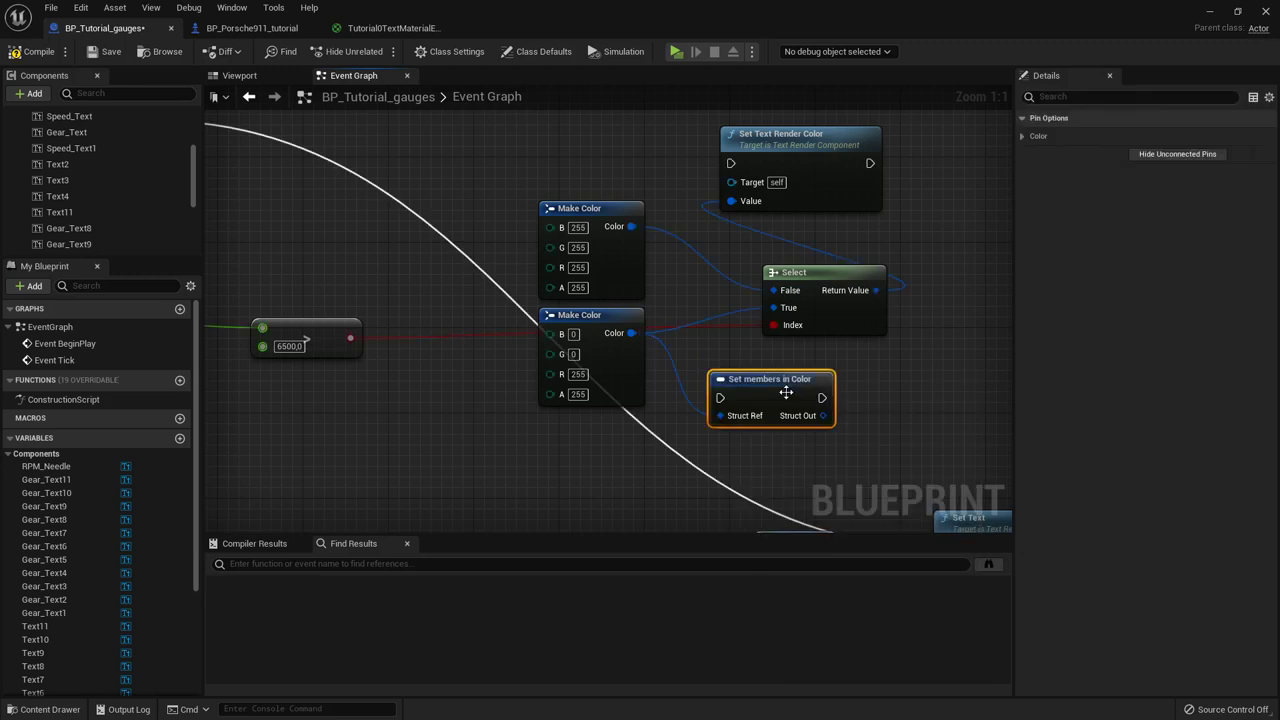
key("Delete")
Step: Try a new Make Color node on Select's True input, and restore the lower Make Color's connection to it
right_click_drag(708, 397, 737, 416)
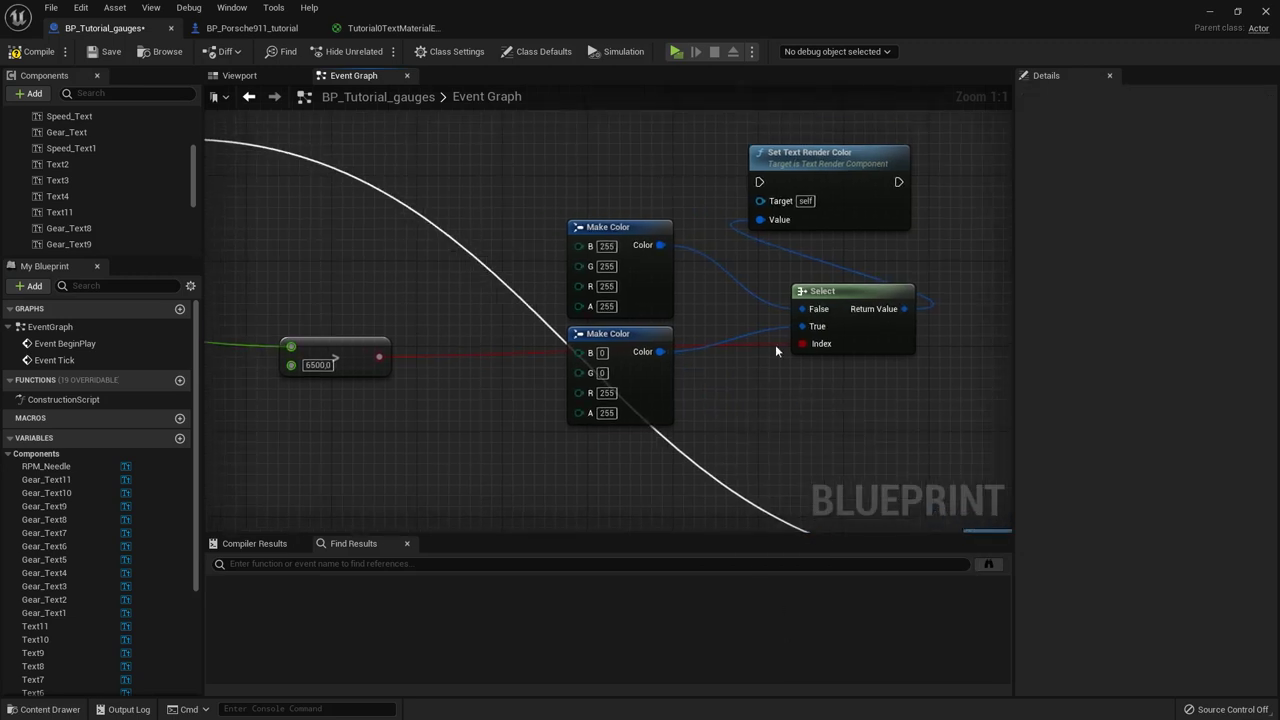
left_click_drag(802, 326, 750, 432)
type("make")
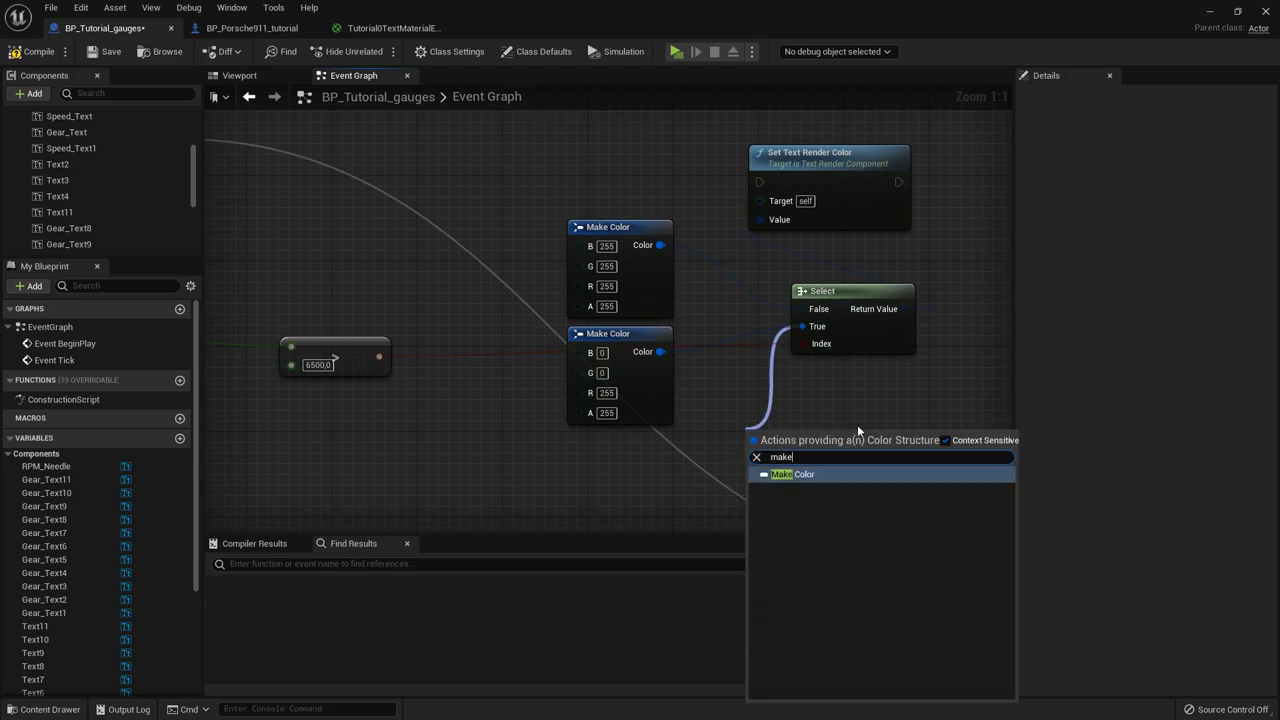
left_click(798, 474)
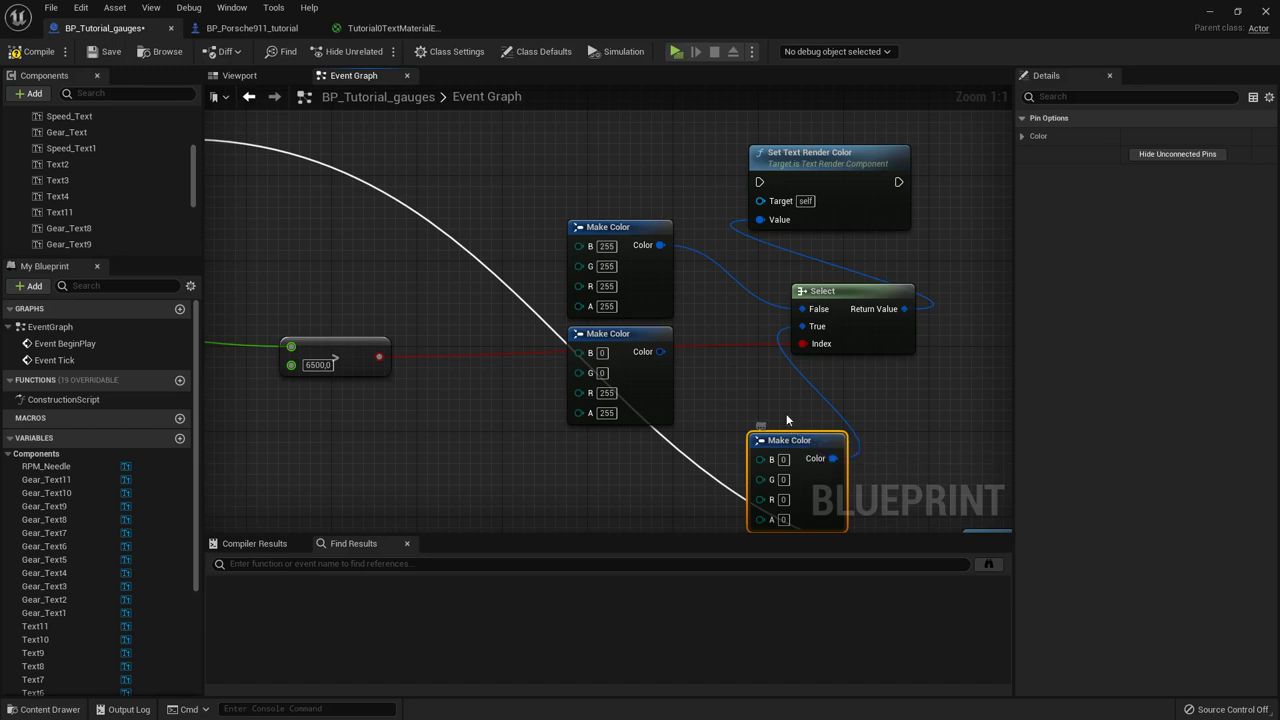
key("Delete")
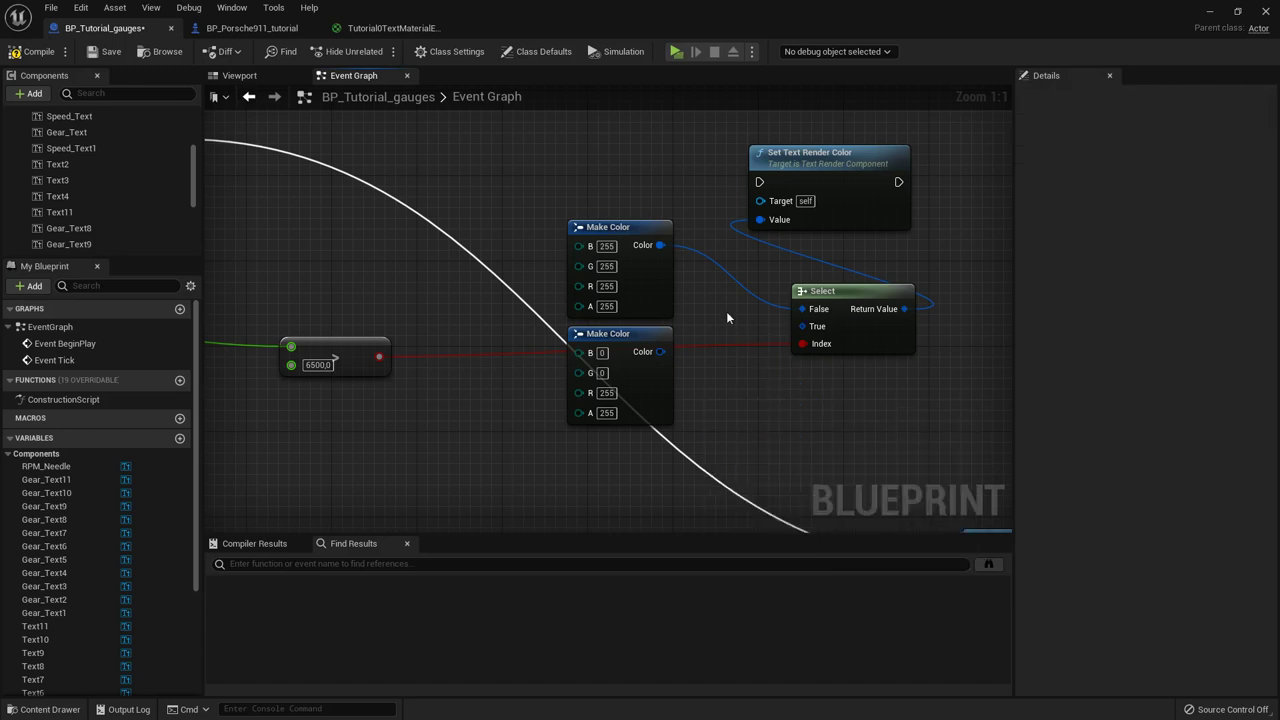
left_click_drag(661, 351, 801, 326)
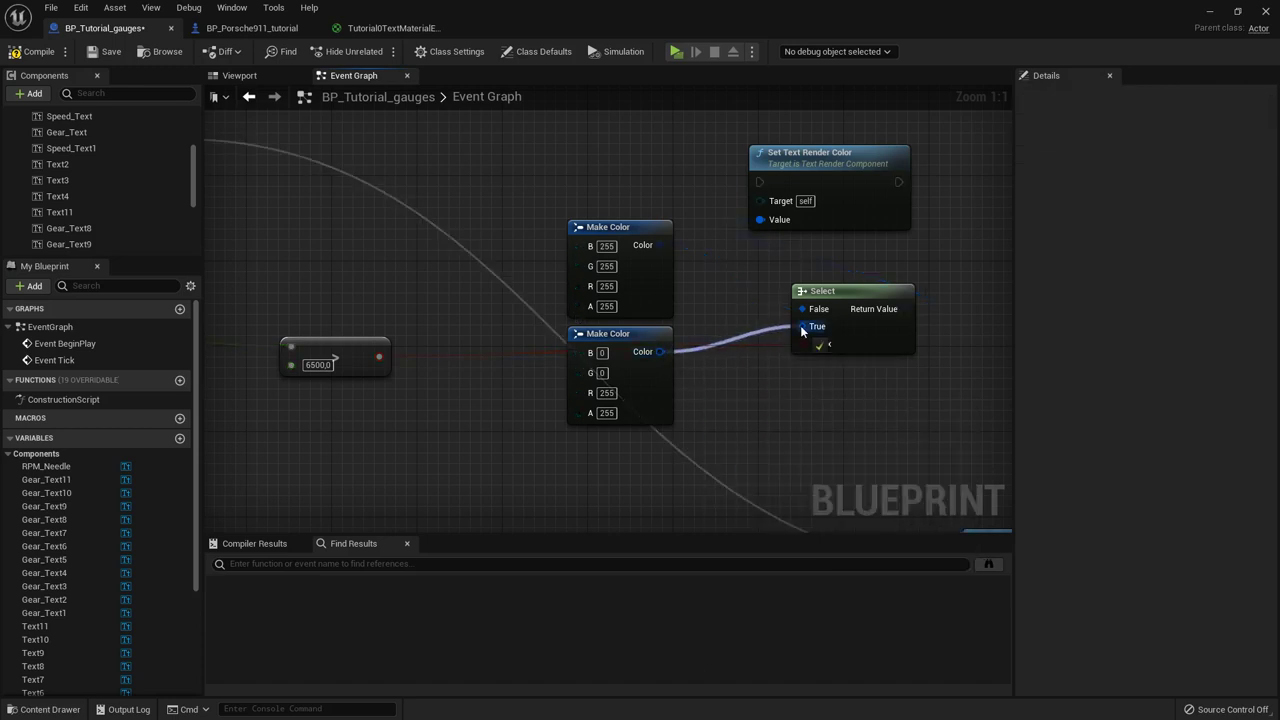
Step: Connect Set Relative Rotation's execution output to Set Text Render Color's execution input
scroll(740, 394, "down", 2)
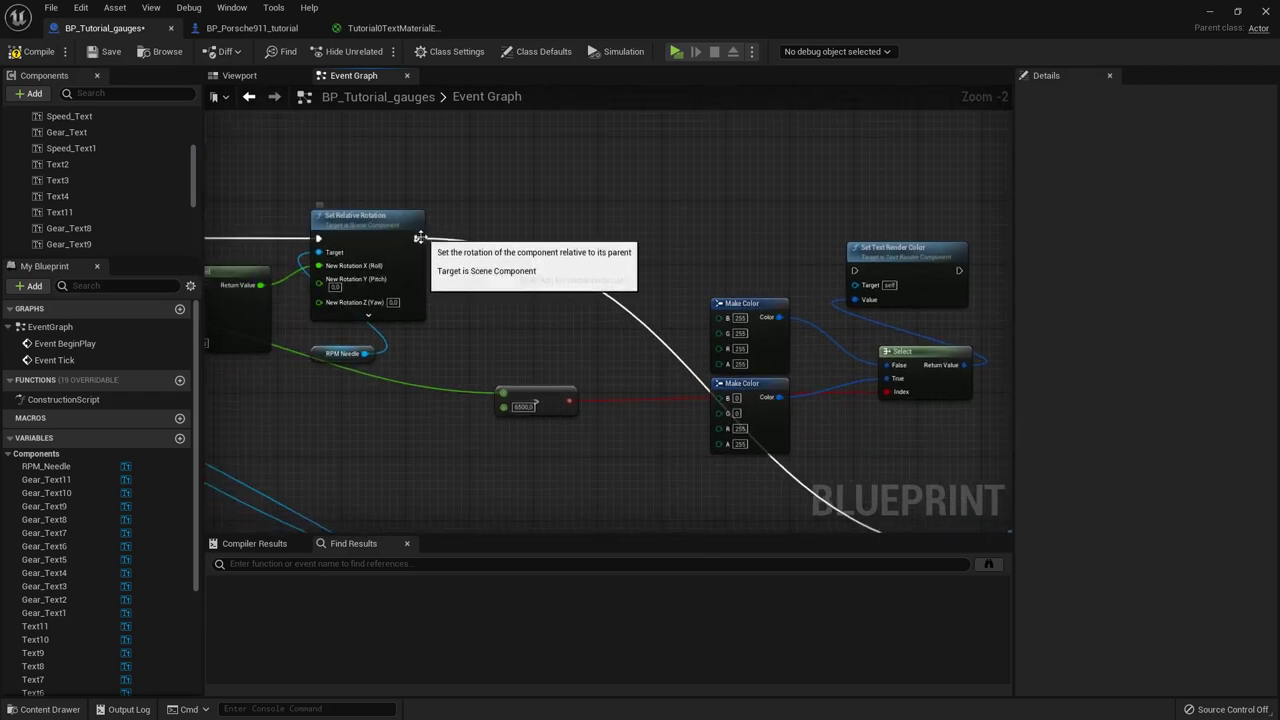
left_click_drag(416, 238, 851, 270)
right_click_drag(860, 406, 651, 325)
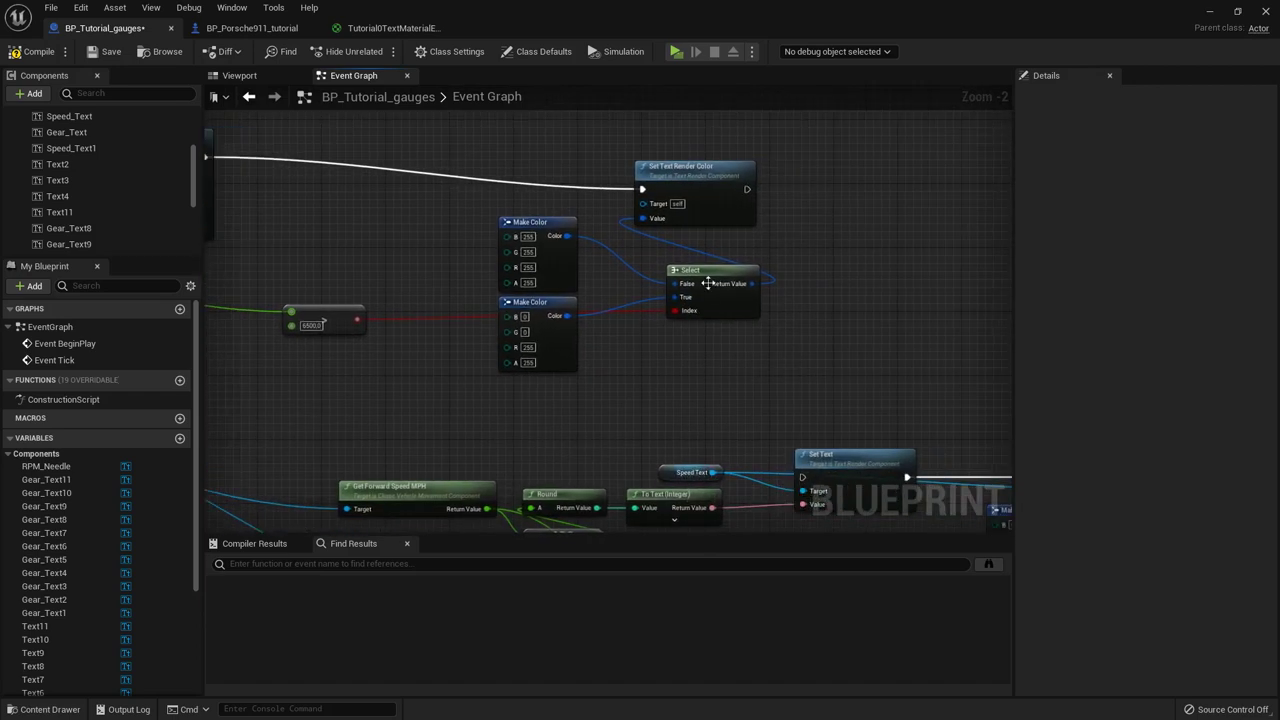
Step: Examine the Gear_Text9 component's properties, including its text, Text Render Color and rendering settings
left_click(92, 245)
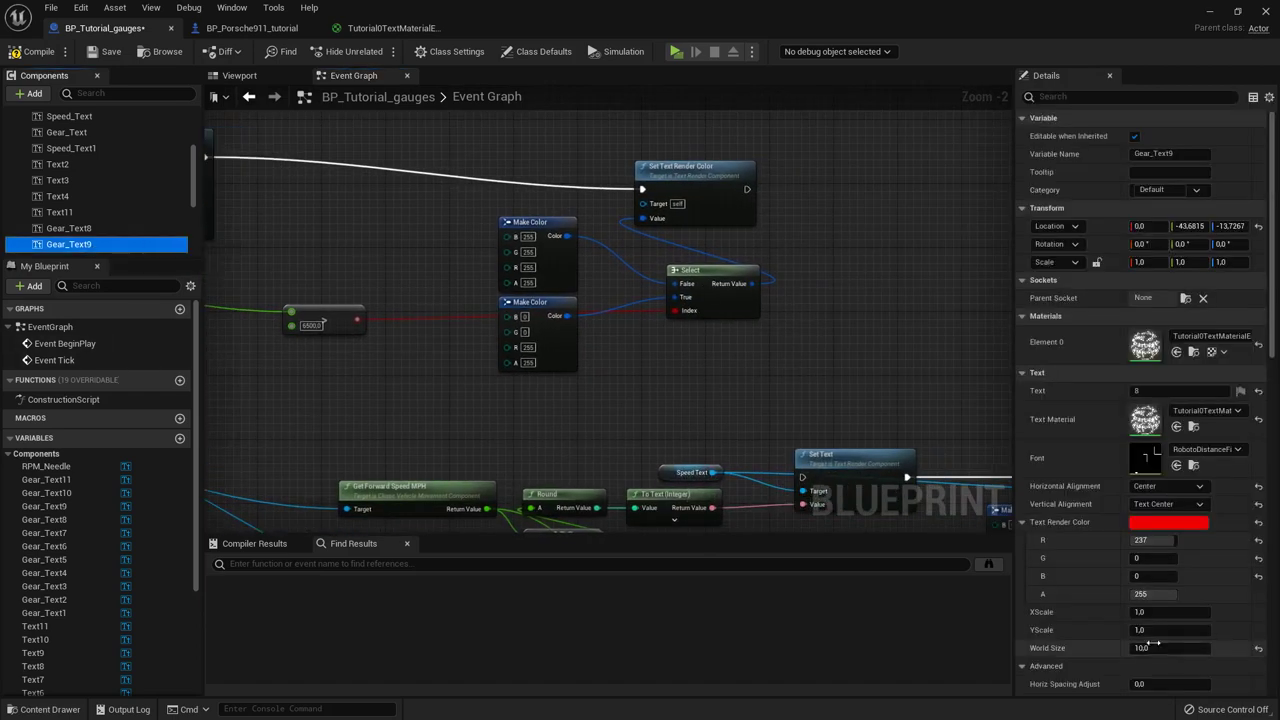
scroll(1194, 535, "down", 2)
scroll(1194, 535, "down", 5)
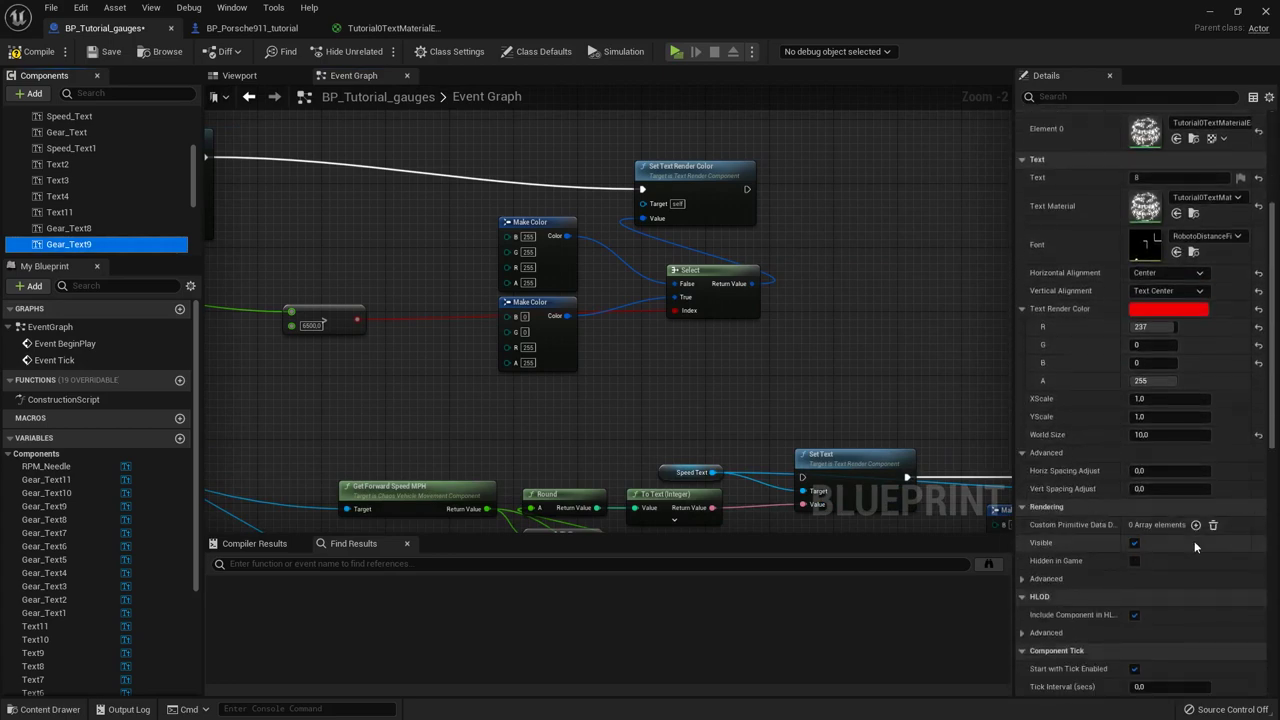
scroll(1194, 541, "up", 4)
scroll(1089, 467, "up", 2)
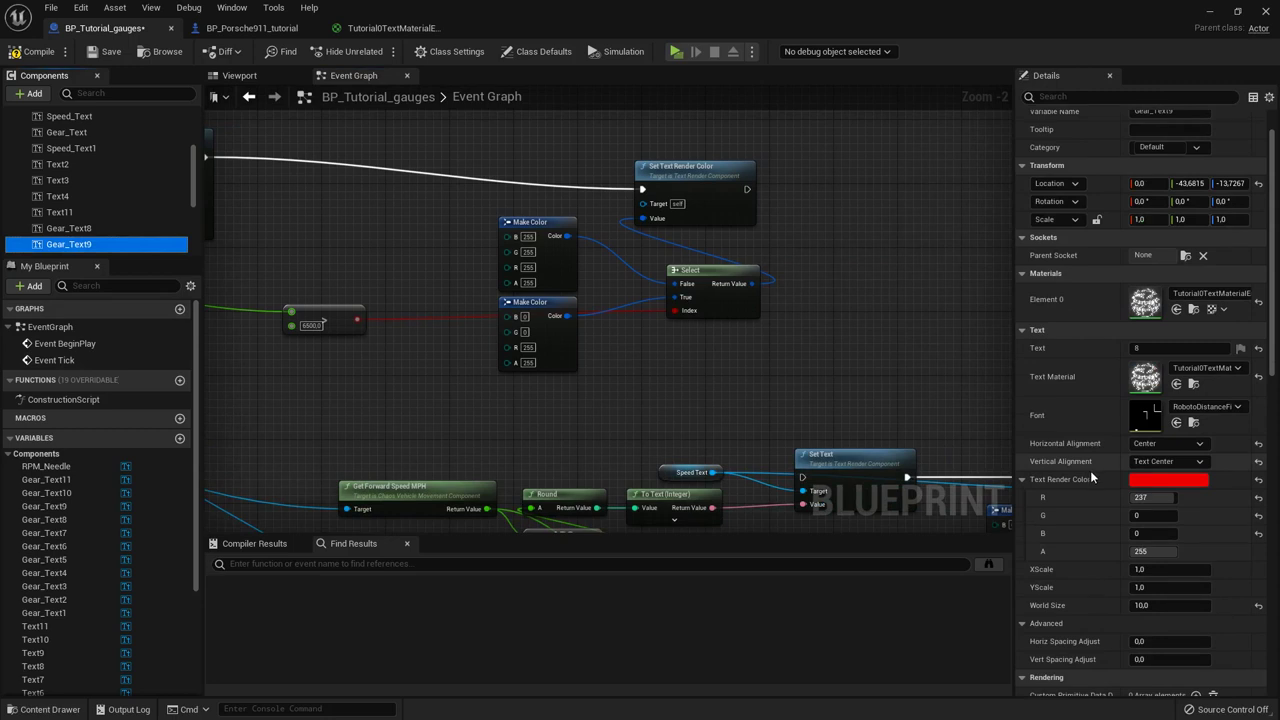
left_click(1022, 480)
scroll(1183, 477, "down", 8)
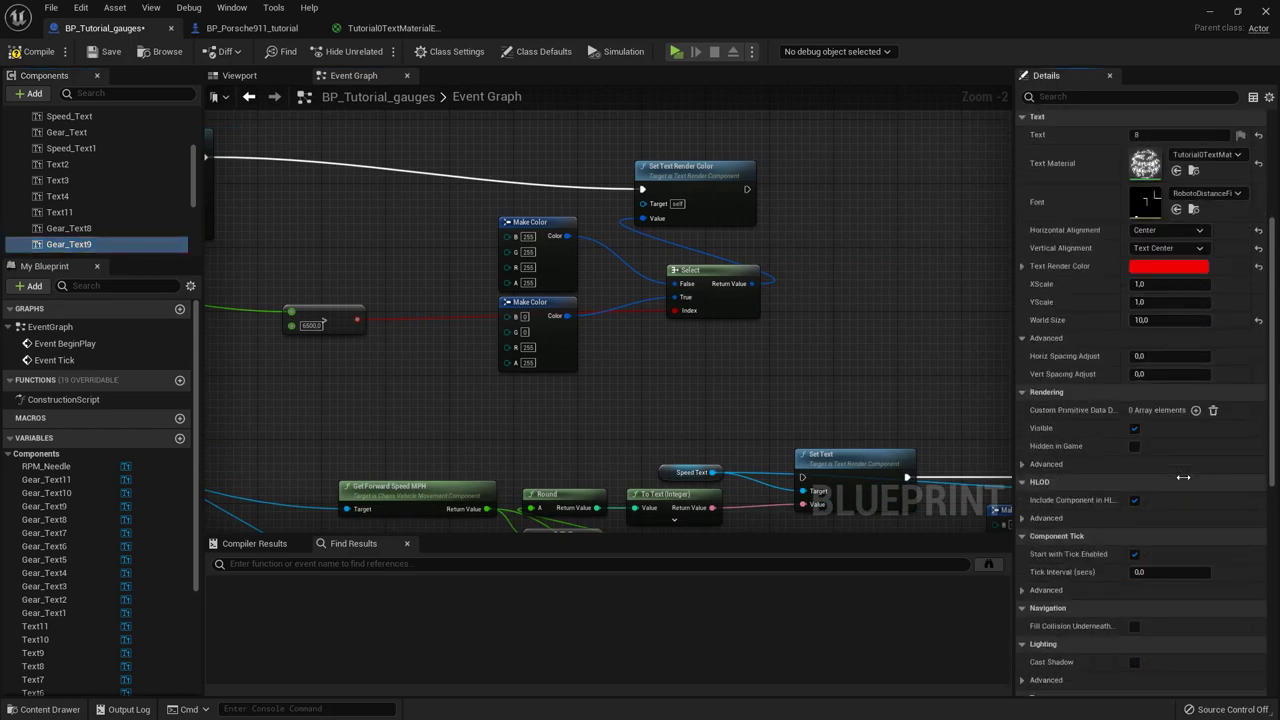
scroll(1183, 477, "down", 10)
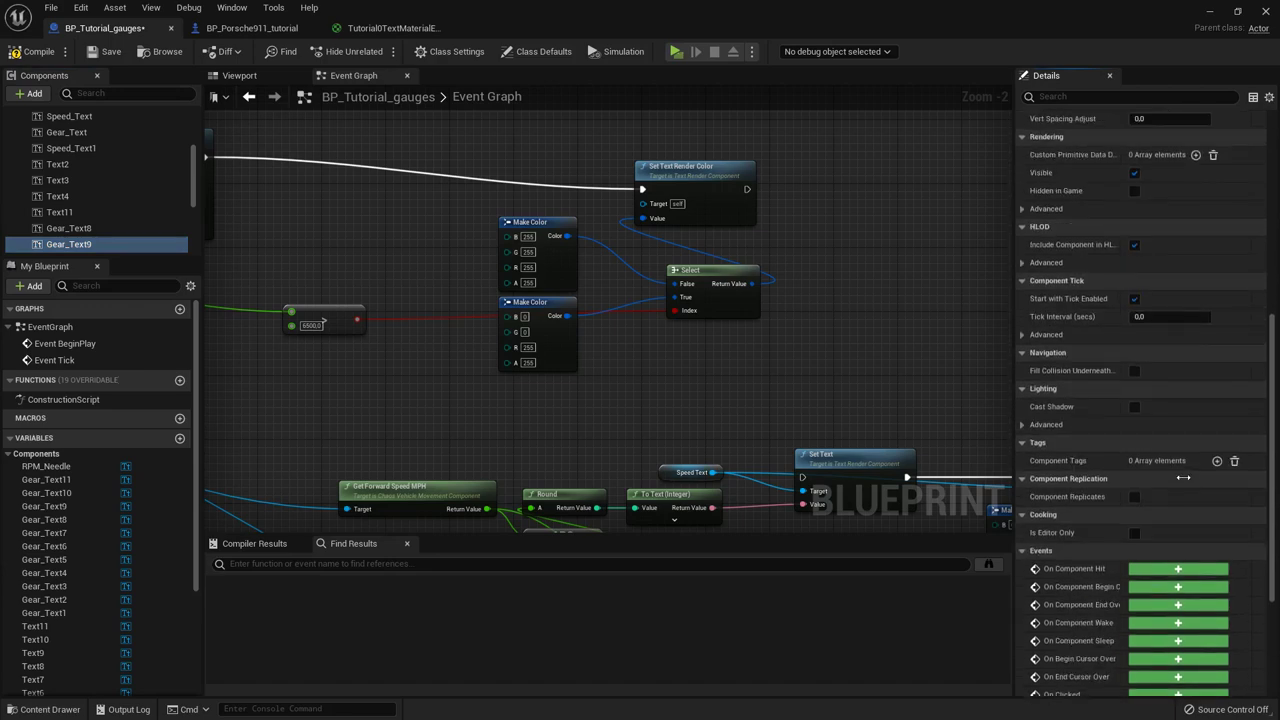
scroll(1183, 477, "up", 14)
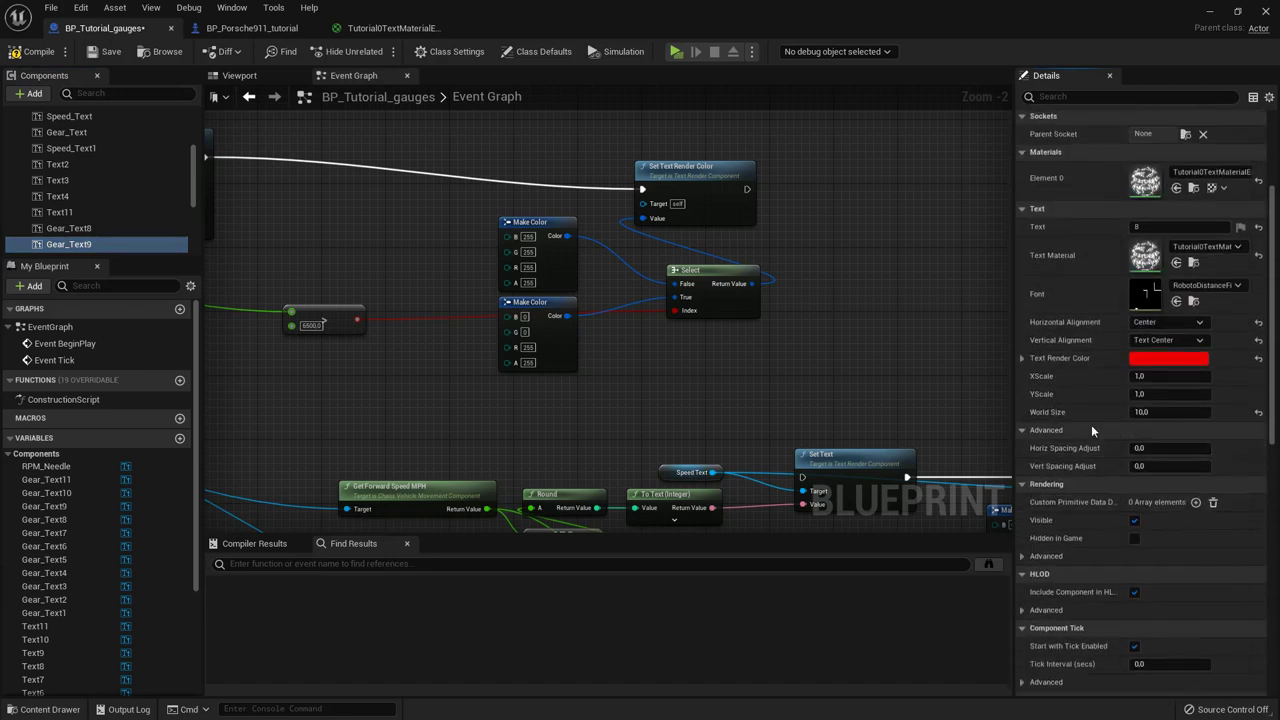
scroll(1104, 382, "up", 2)
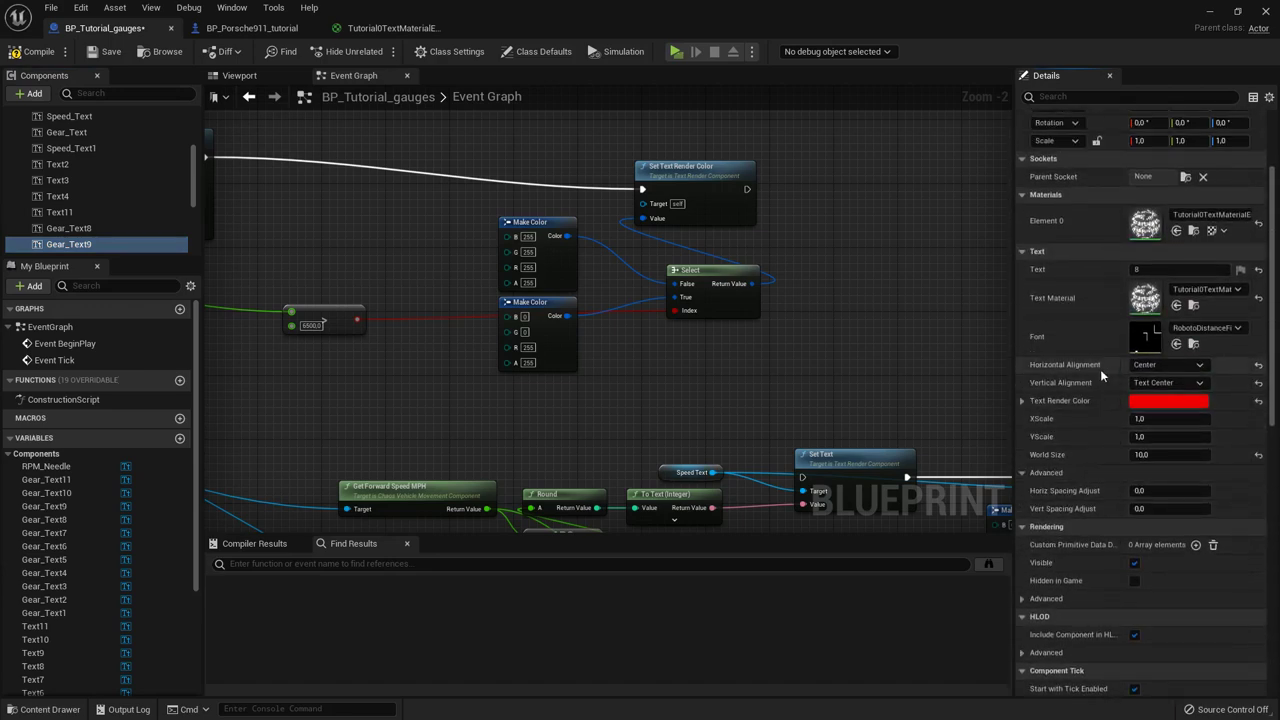
scroll(1098, 370, "up", 4)
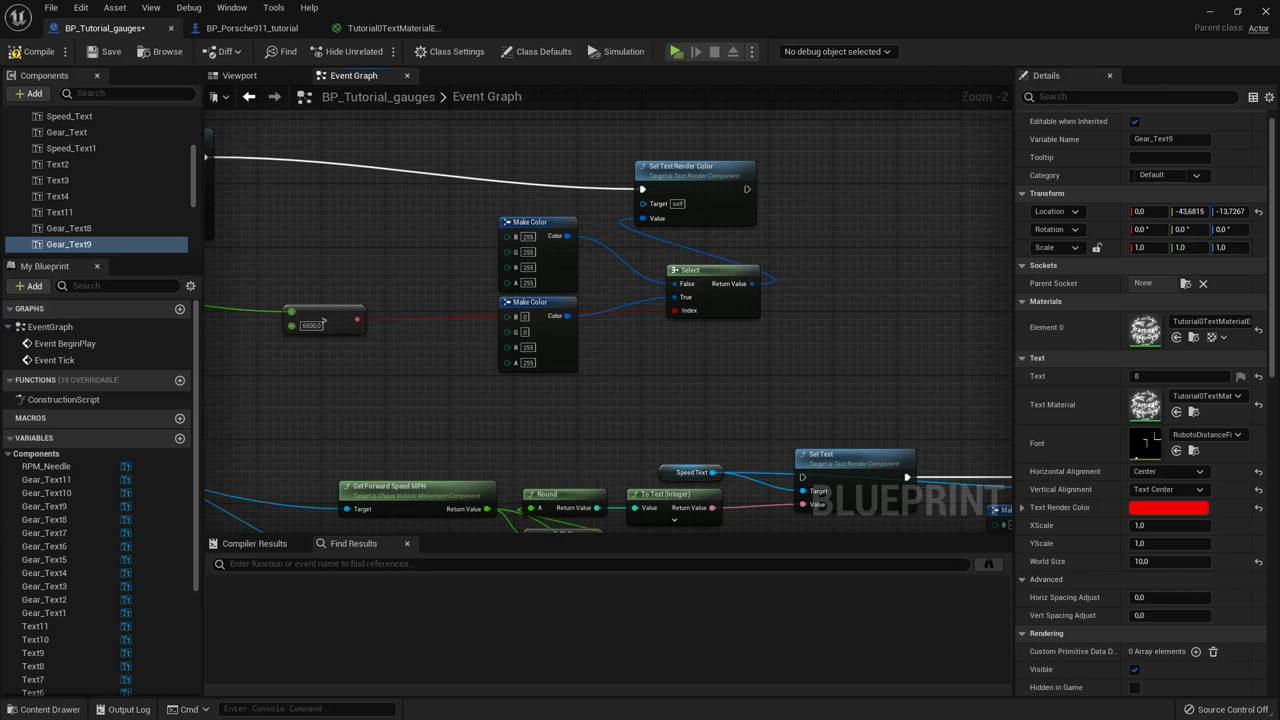
Step: Add the Math Color version of Make Color below Select and connect its Return Value to Select's True input
right_click(821, 384)
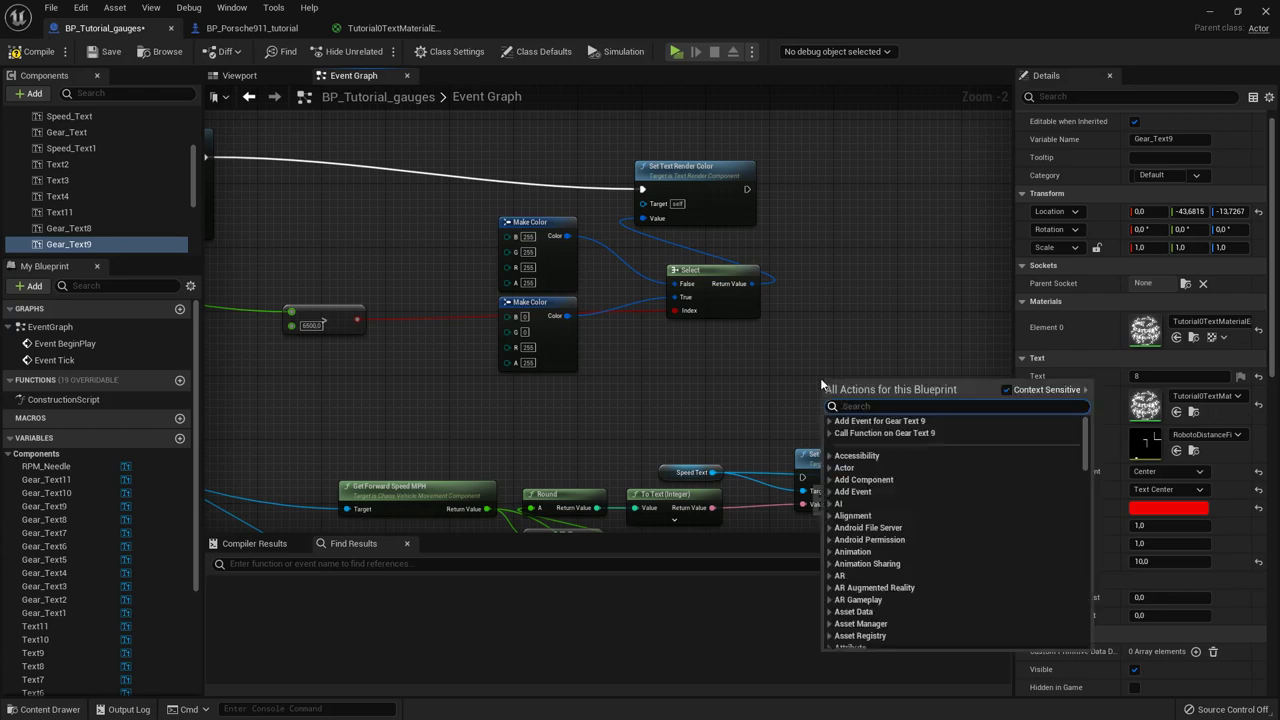
type("make color")
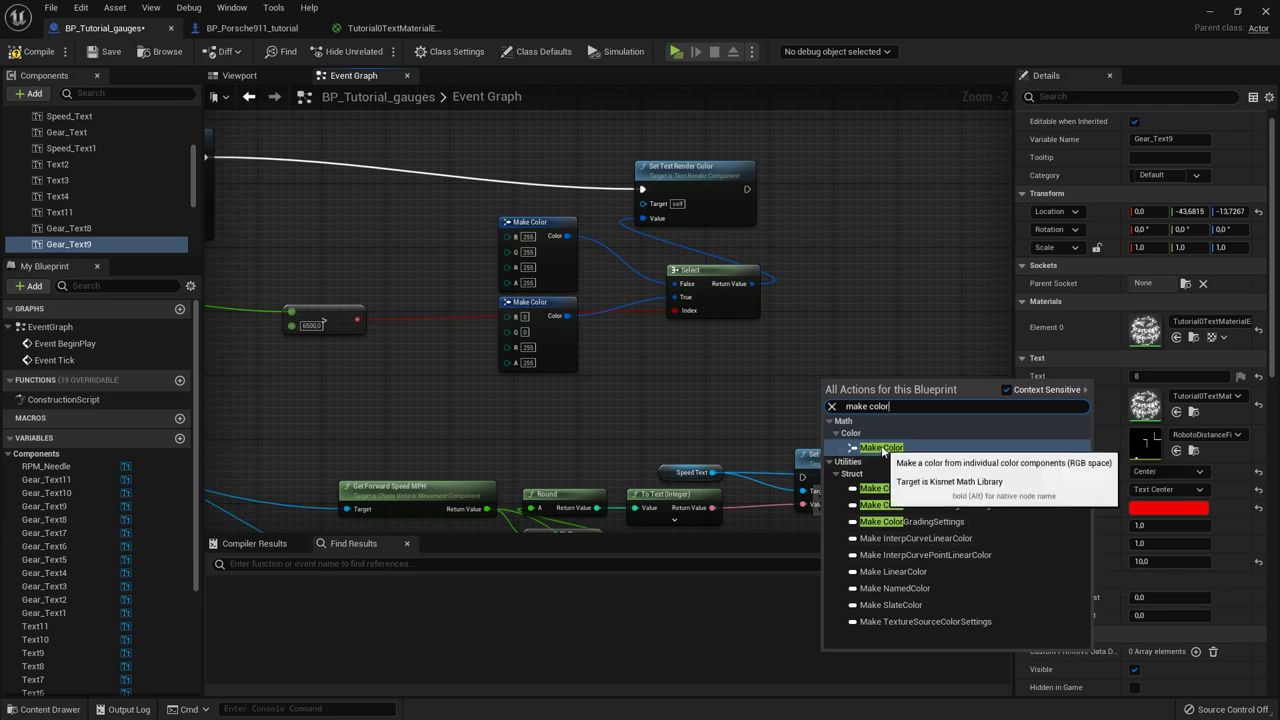
left_click(881, 448)
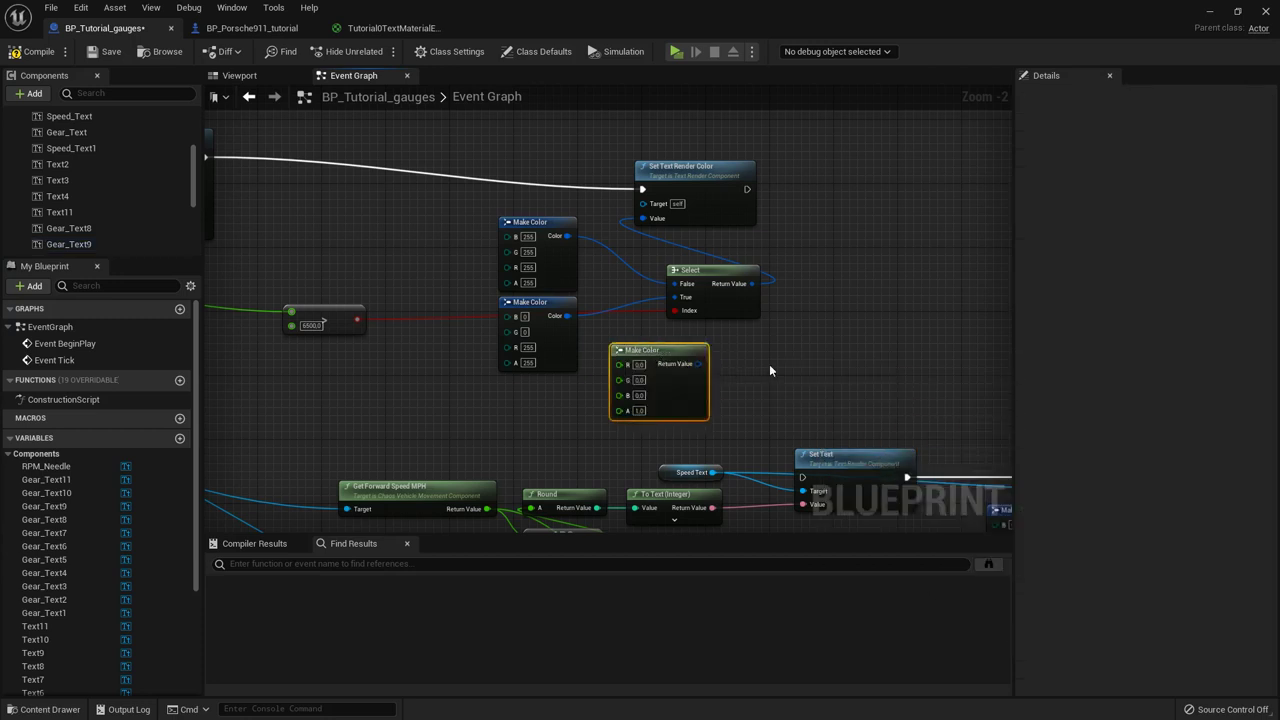
scroll(668, 363, "up", 2)
left_click_drag(705, 363, 800, 328)
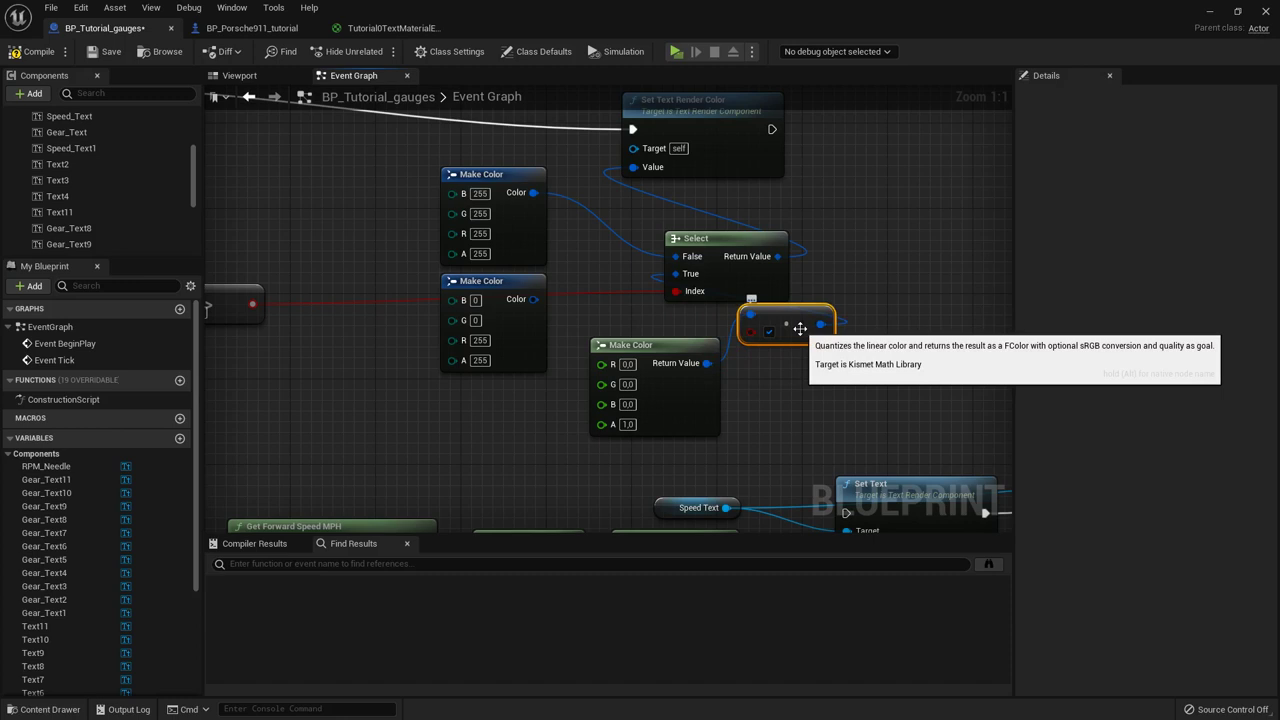
left_click(800, 377)
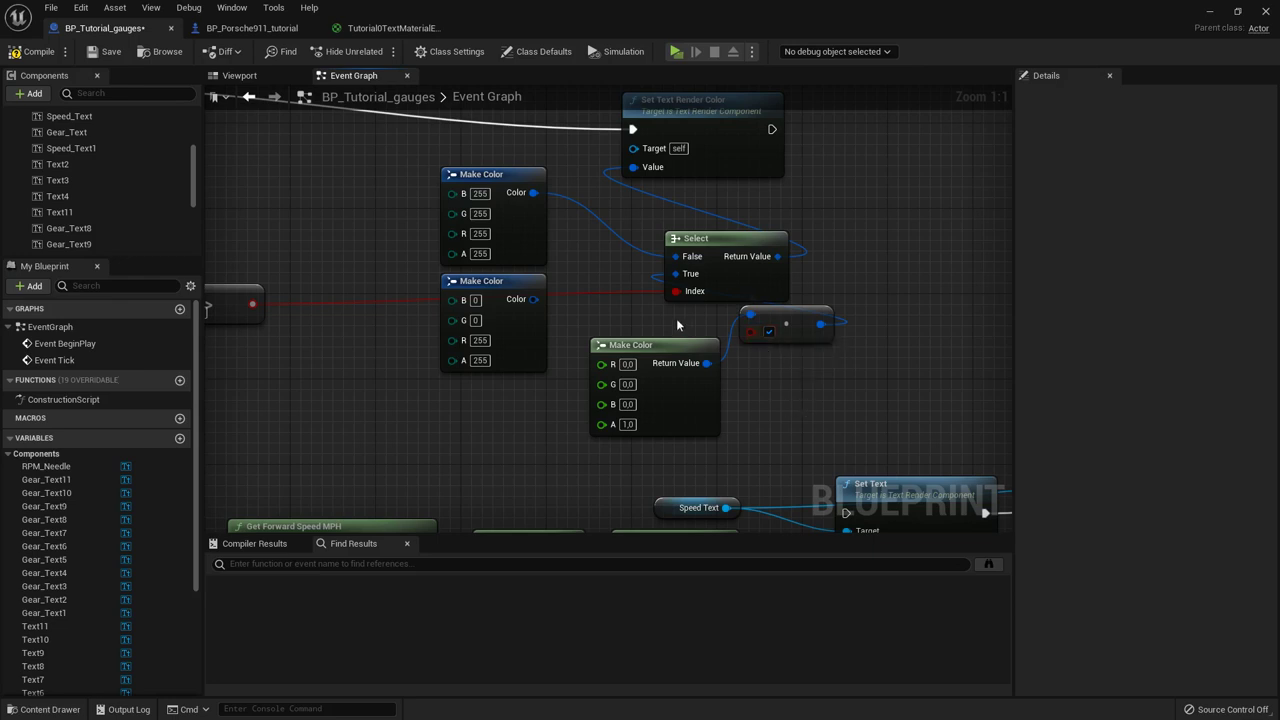
Step: Delete the old lower Make Color, and arrange the new Make Color in its place with the conversion node below Select
left_click(531, 360)
key("Delete")
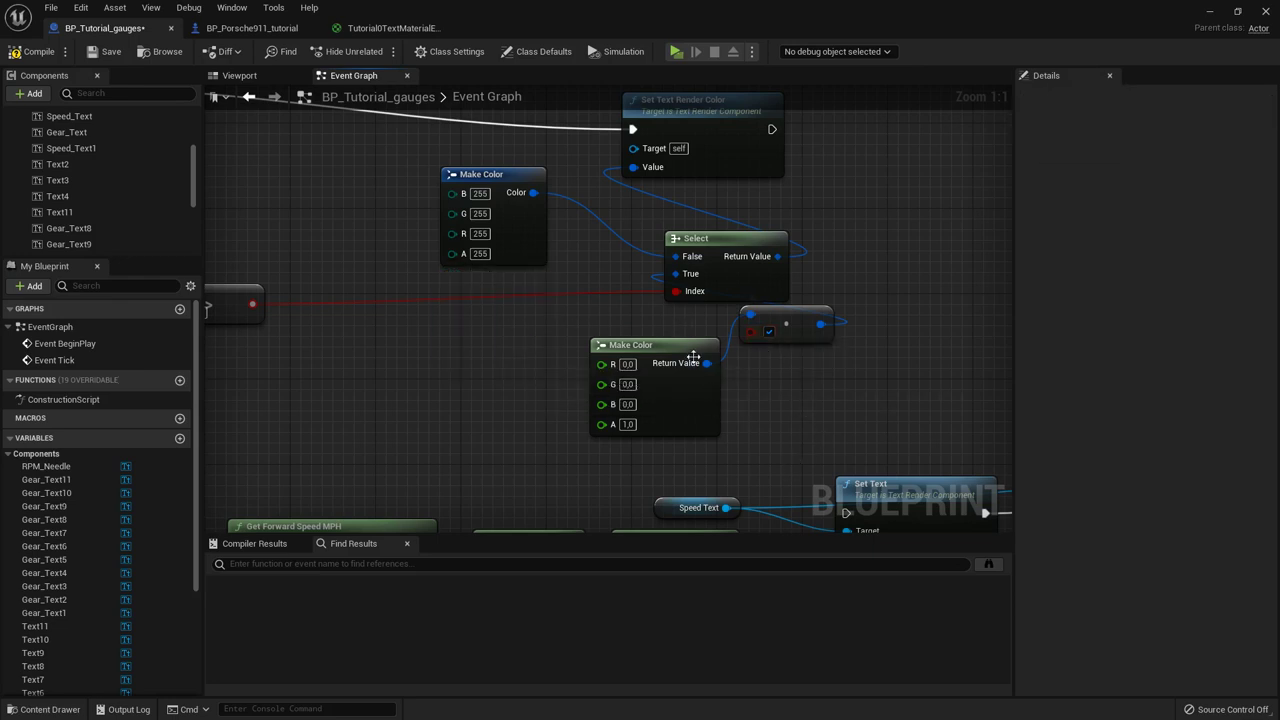
left_click_drag(686, 356, 496, 326)
left_click_drag(808, 318, 730, 331)
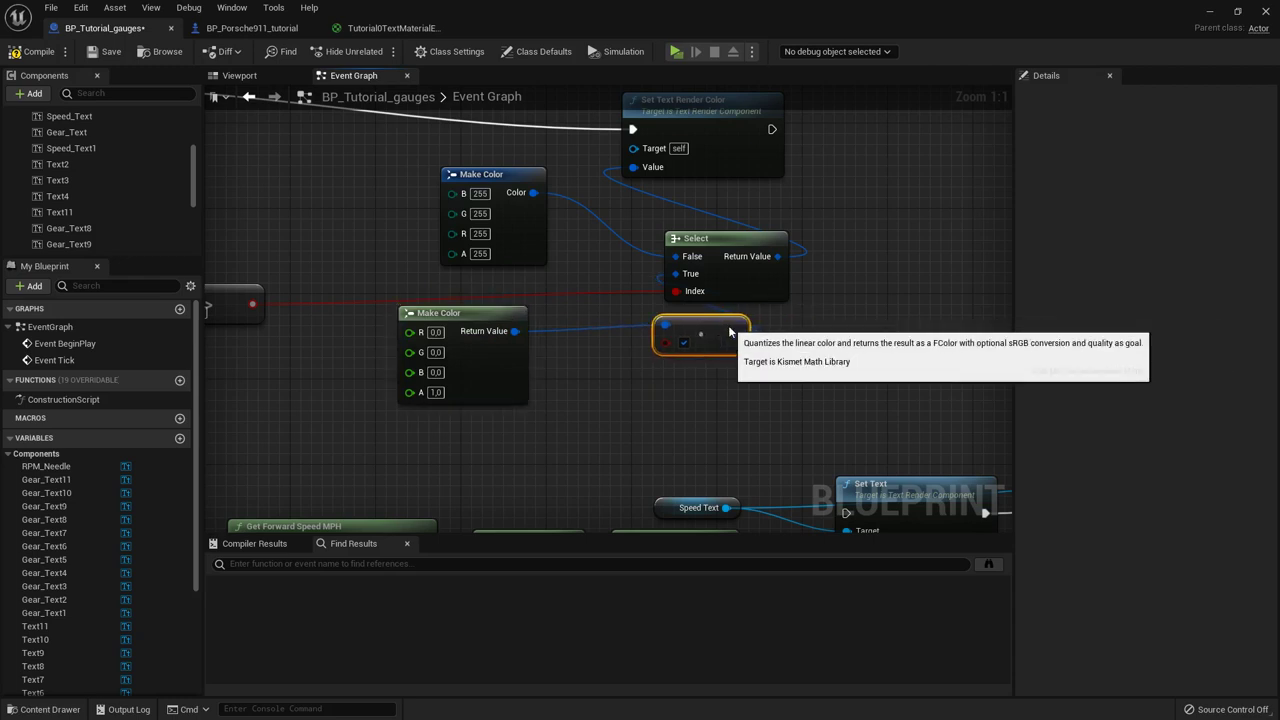
left_click(593, 416)
right_click_drag(580, 424, 739, 446)
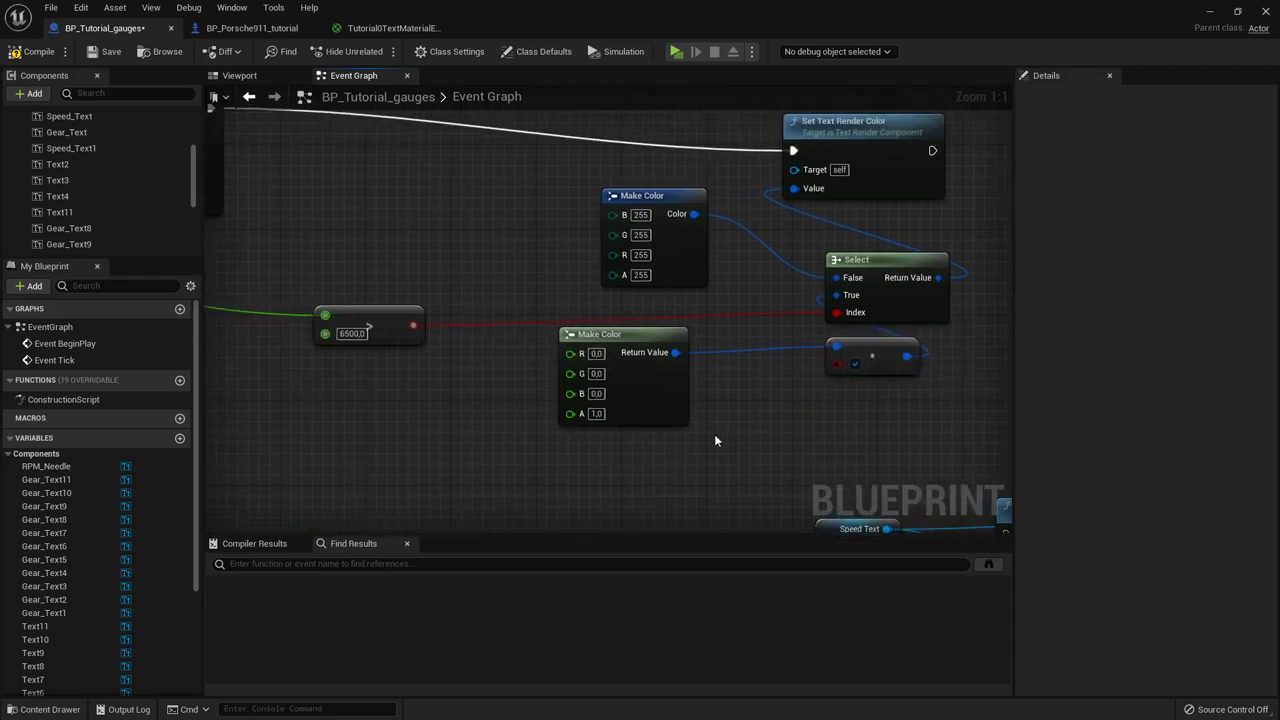
left_click(596, 353)
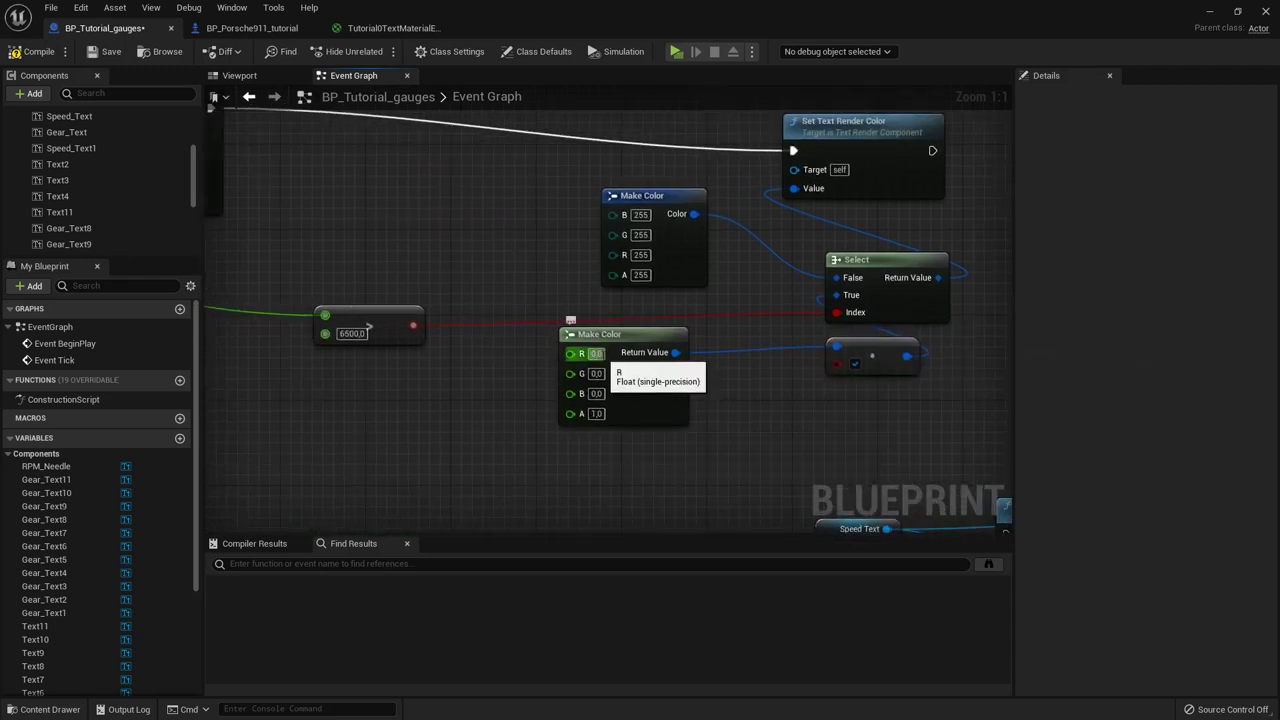
left_click(598, 394)
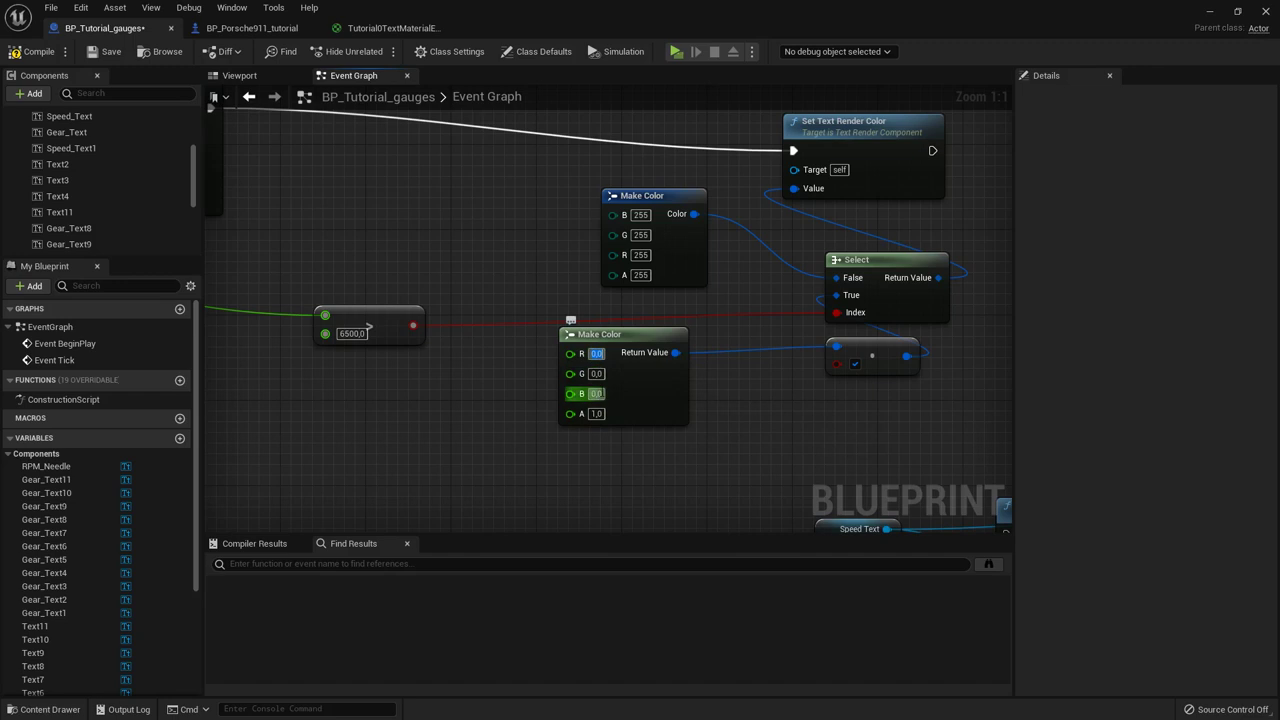
left_click(599, 356)
Step: Duplicate the Map Range Clamped node below the 6500 comparison and connect the engine speed Return Value to the copy's Value input
right_click_drag(528, 398, 901, 434)
right_click_drag(465, 369, 603, 386)
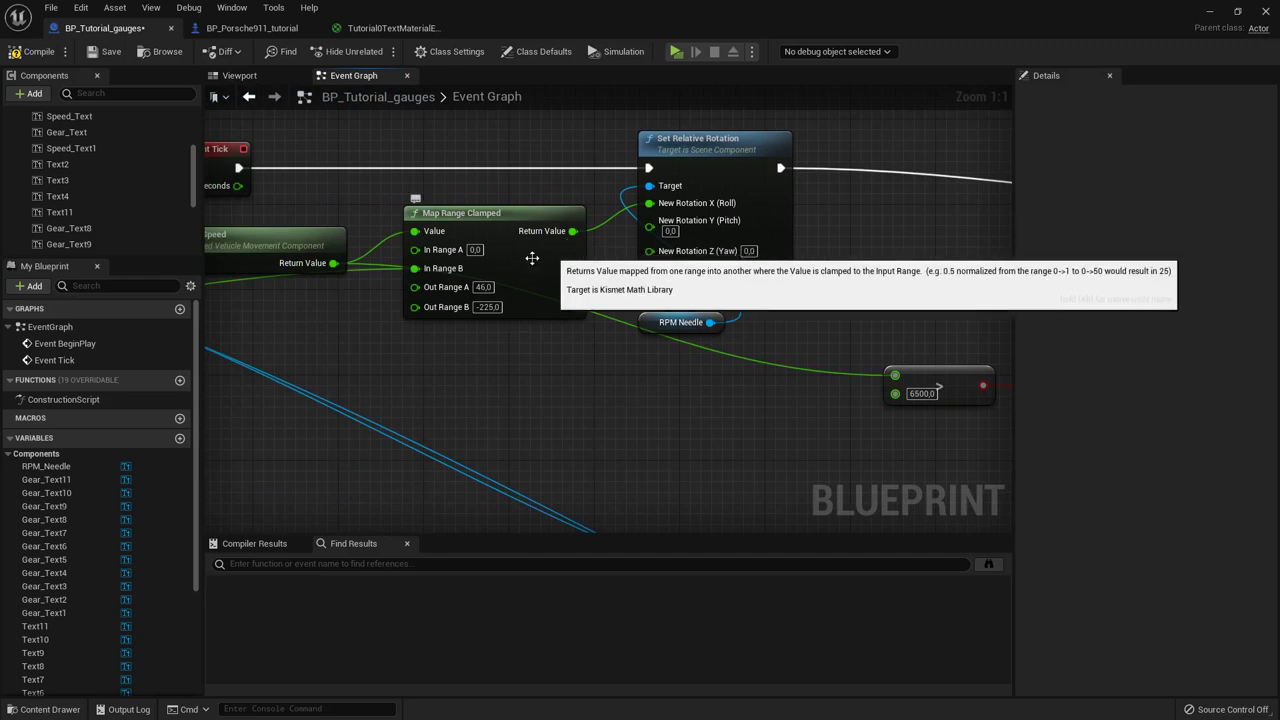
left_click(551, 286)
key("ctrl+v")
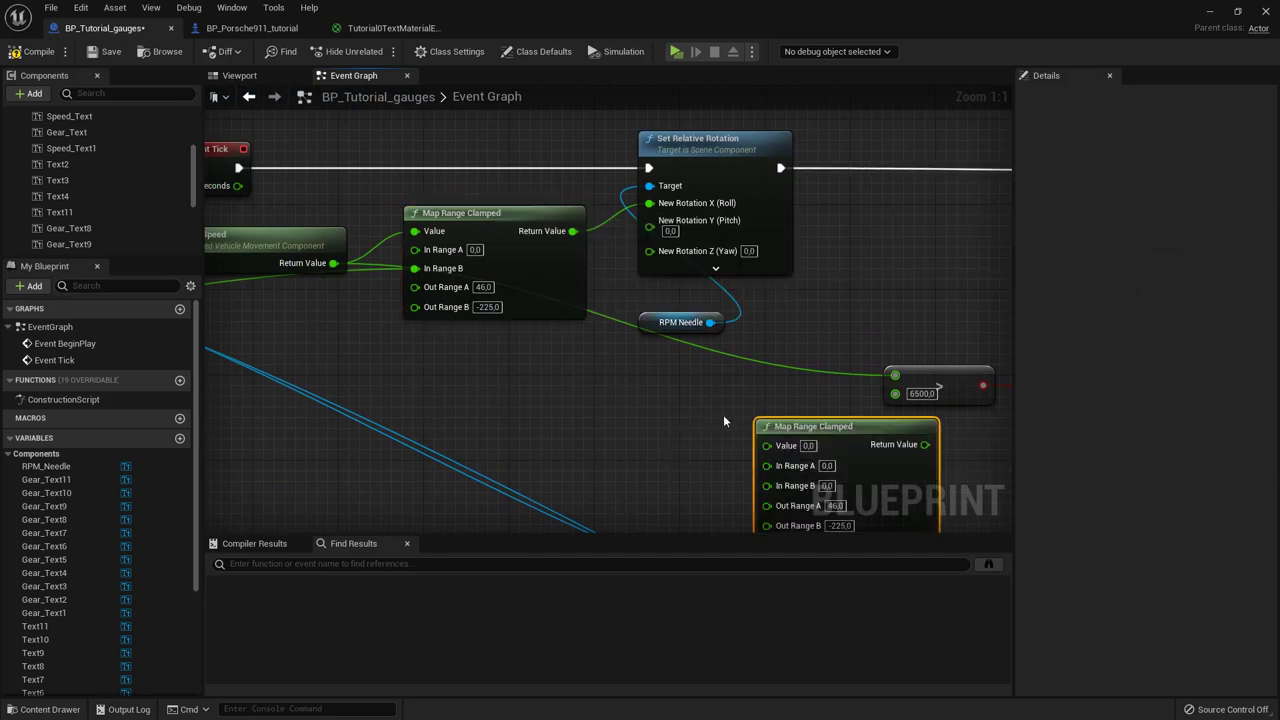
right_click_drag(578, 375, 658, 352)
left_click_drag(413, 240, 847, 422)
right_click_drag(847, 422, 805, 413)
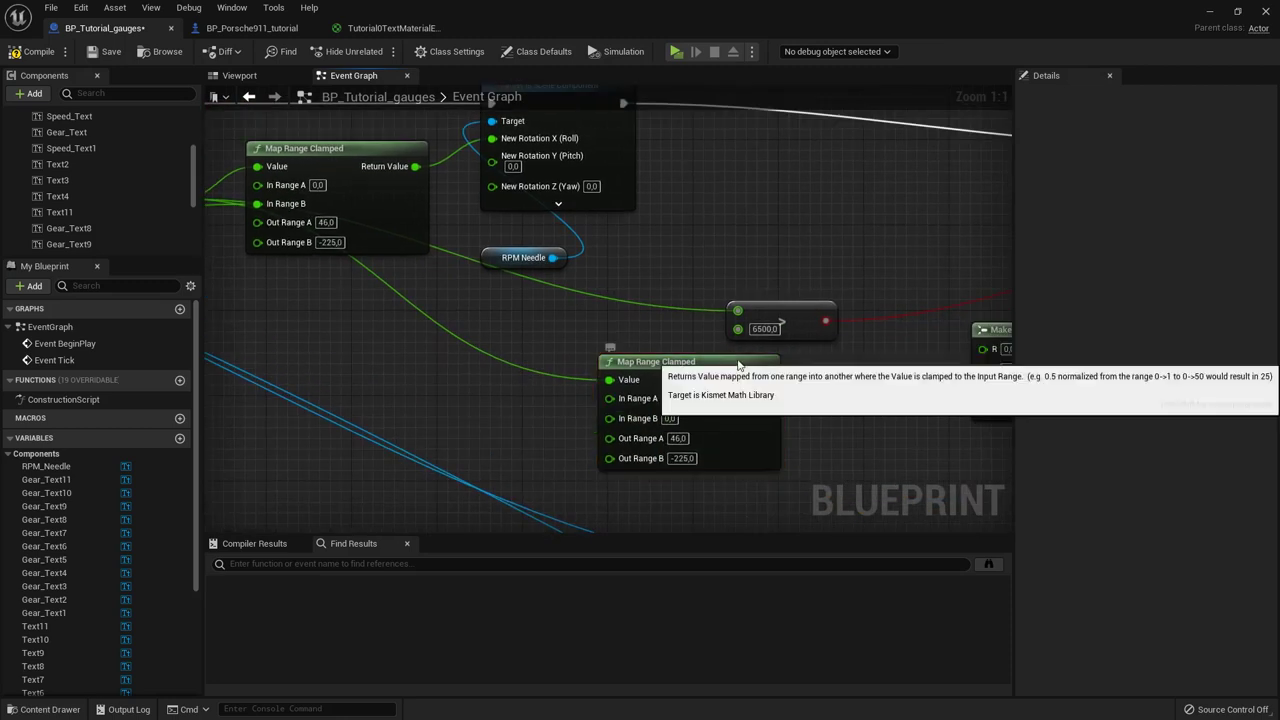
Step: Shift the copied Map Range Clamped to the right and connect its Return Value to the lower Make Color's R input
left_click_drag(735, 358, 789, 358)
left_click(889, 416)
right_click_drag(862, 401, 737, 366)
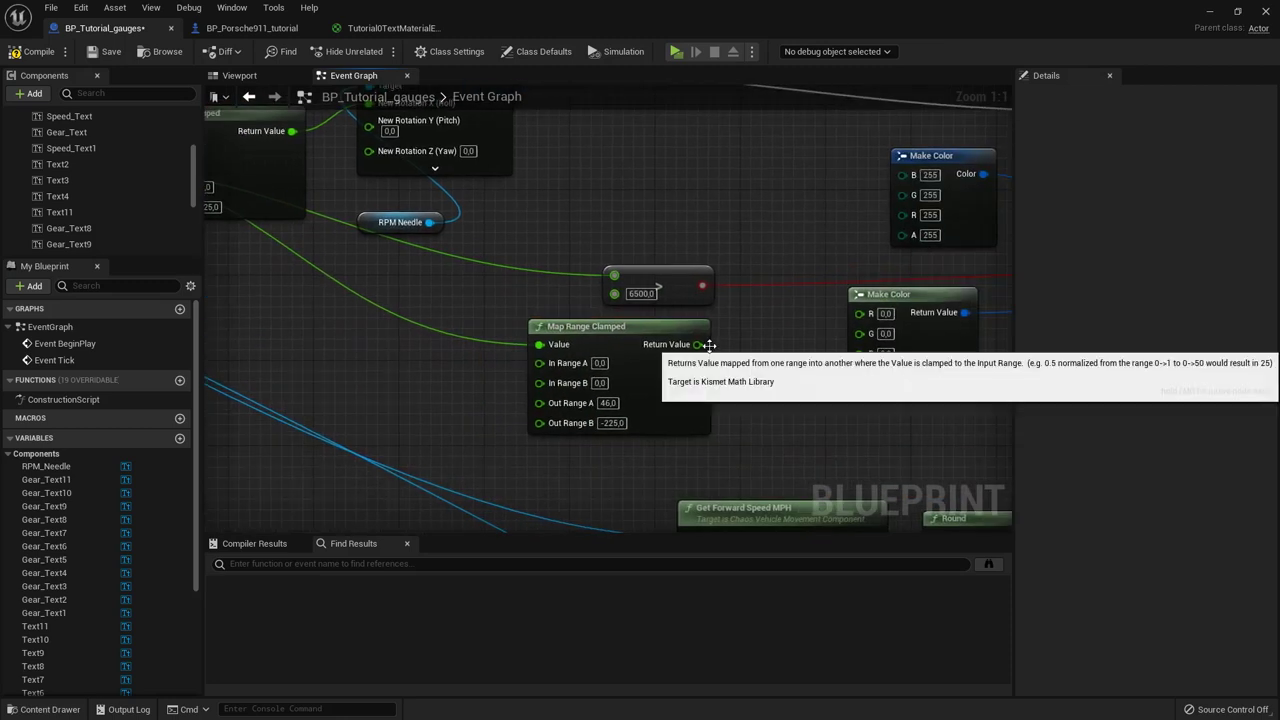
left_click_drag(697, 344, 860, 313)
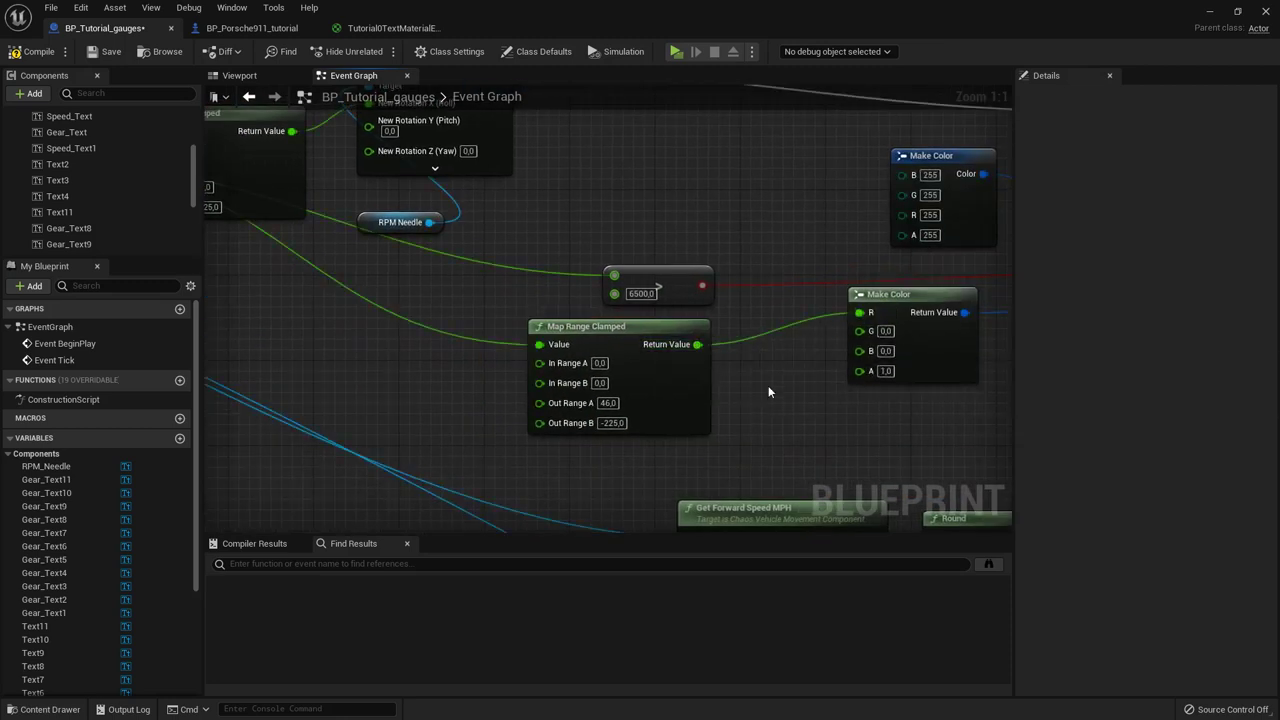
Step: Set the copied Map Range Clamped's In Range A to 6500 and In Range B to 7000
scroll(823, 276, "down", 1)
right_click_drag(823, 276, 619, 281)
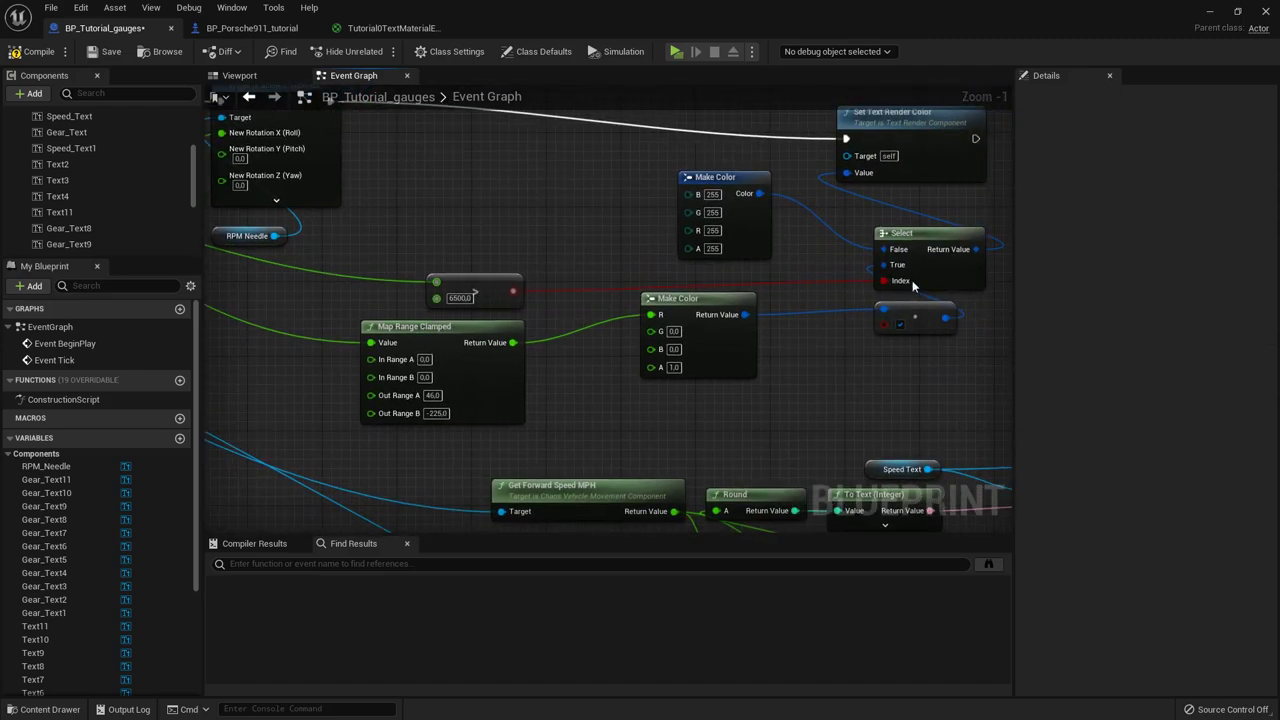
scroll(462, 312, "up", 1)
right_click_drag(484, 218, 562, 183)
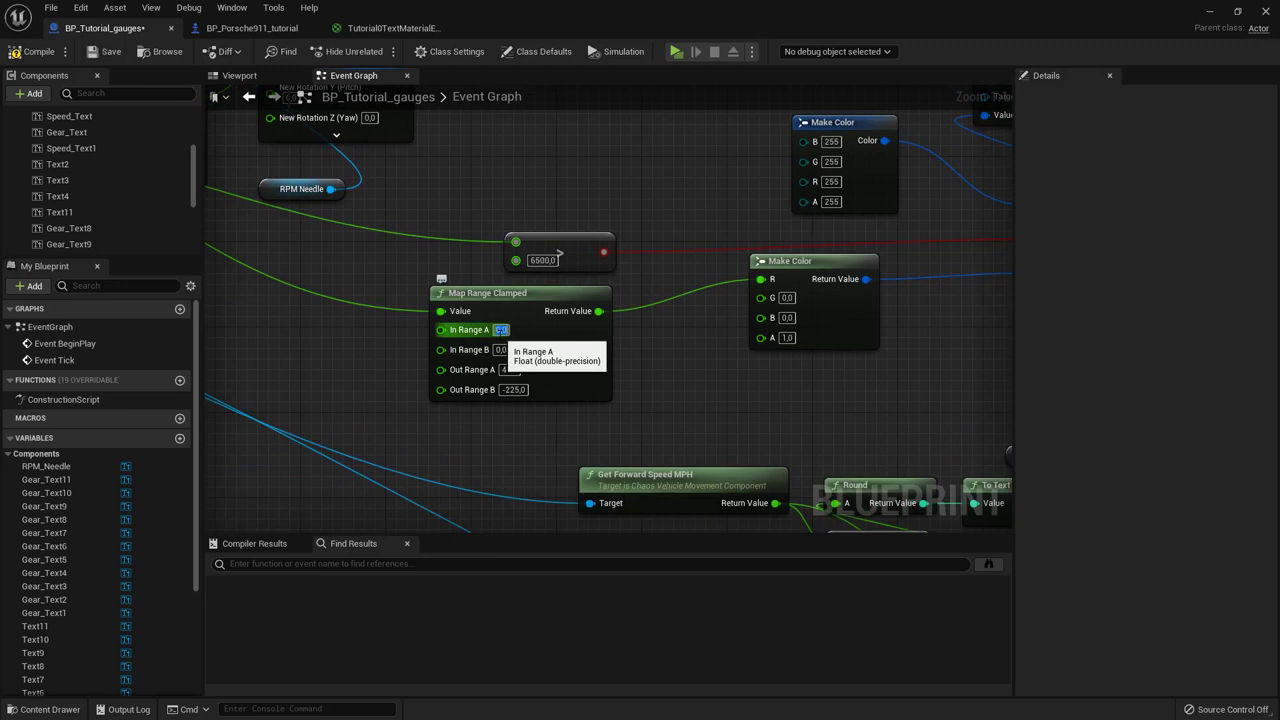
type("65000")
key("Return")
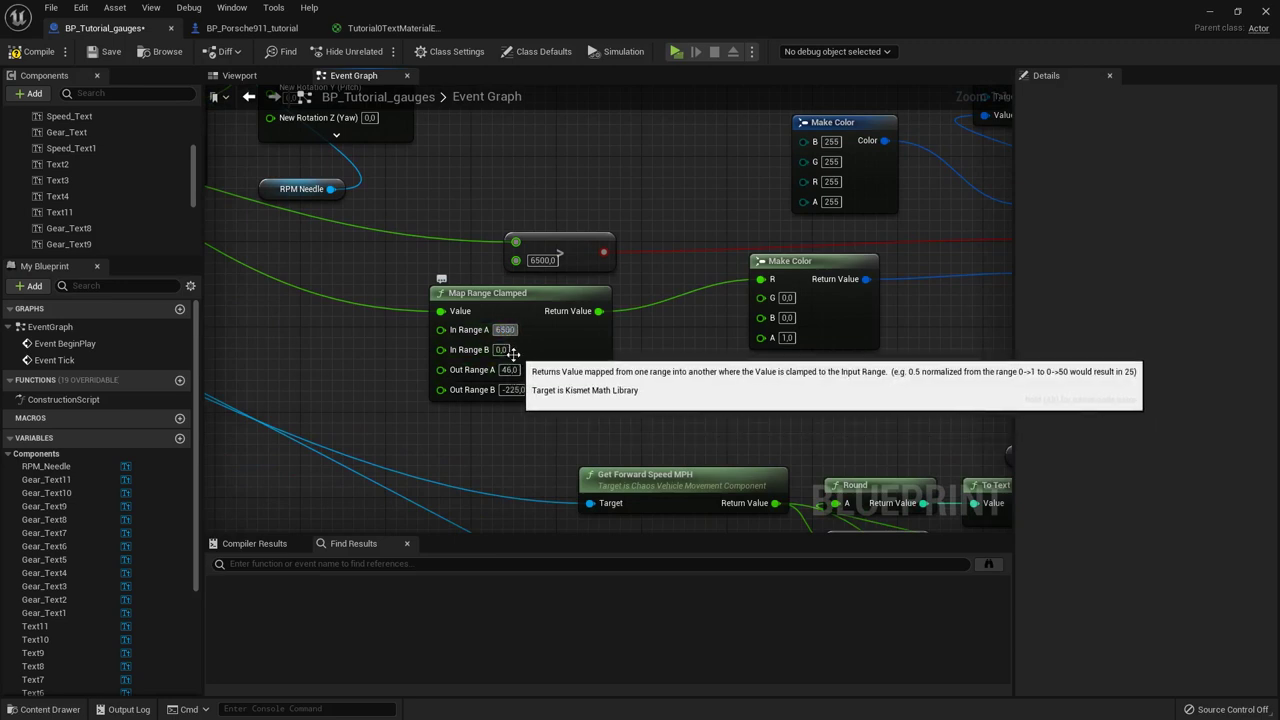
left_click(501, 350)
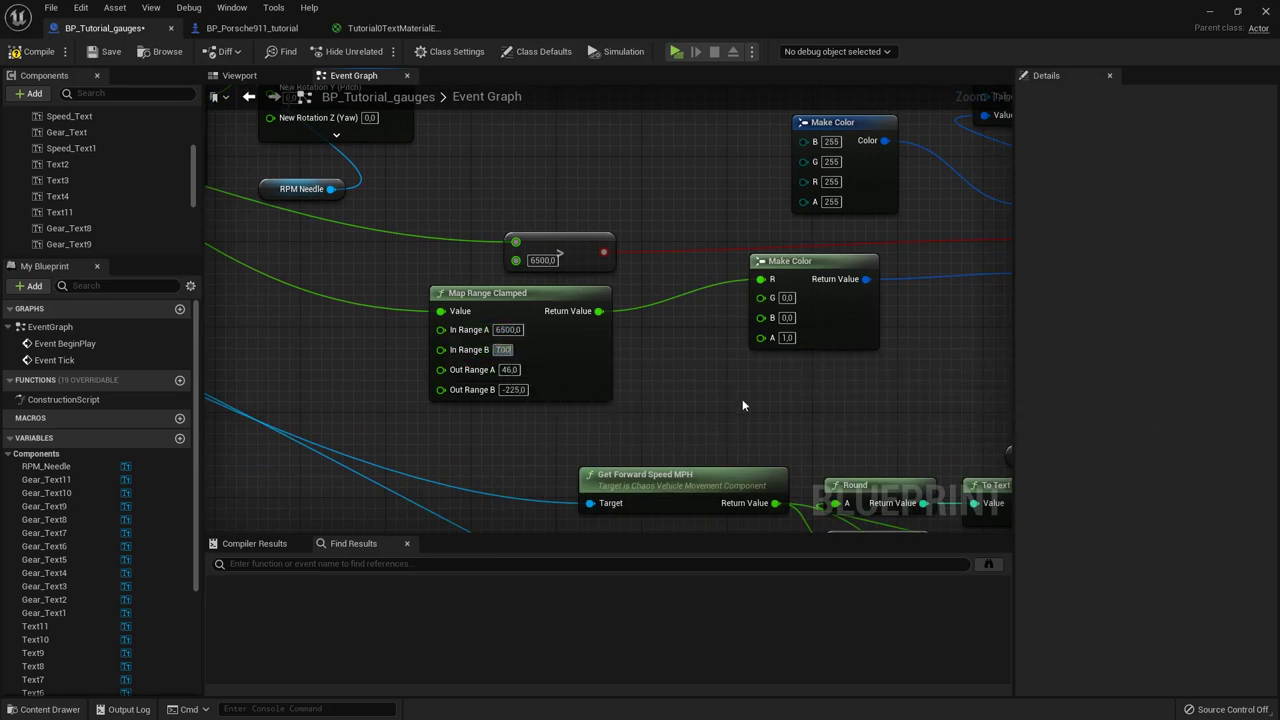
type("7000")
Step: Set the copied Map Range Clamped's Out Range A to 0 and Out Range B to 1
left_click(509, 370)
type("0")
left_click(524, 390)
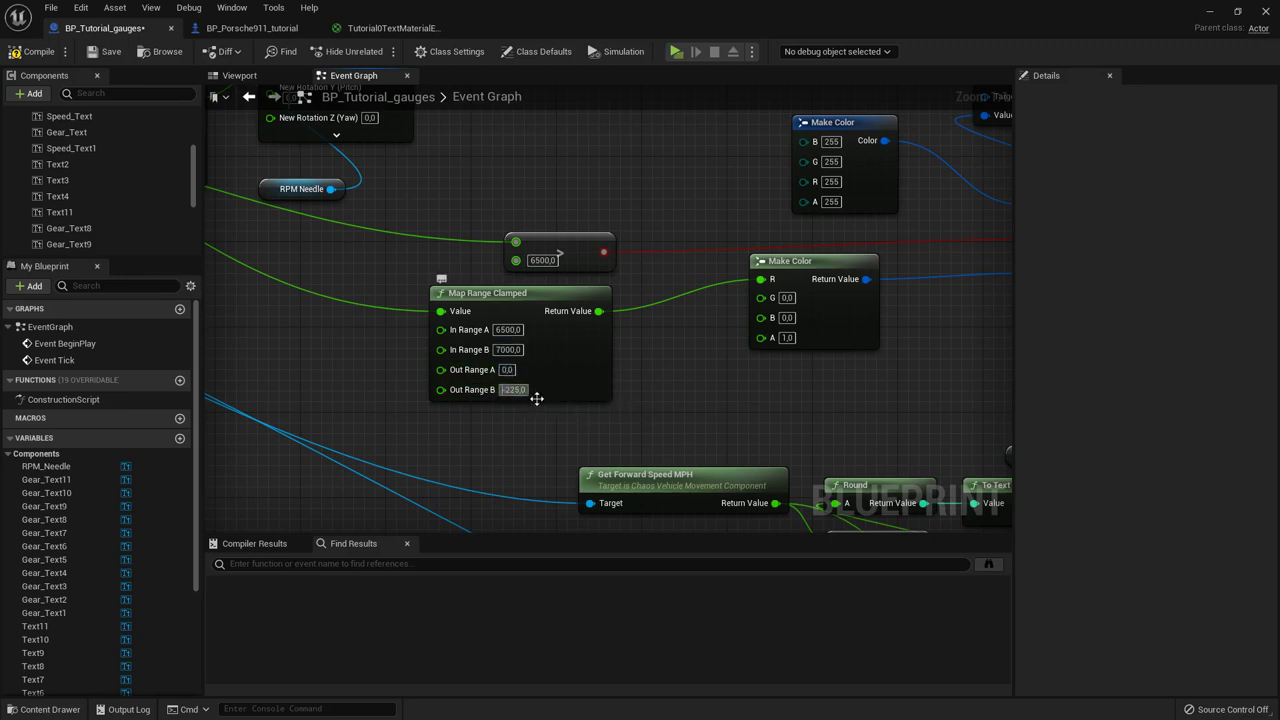
type("-1")
key("Return")
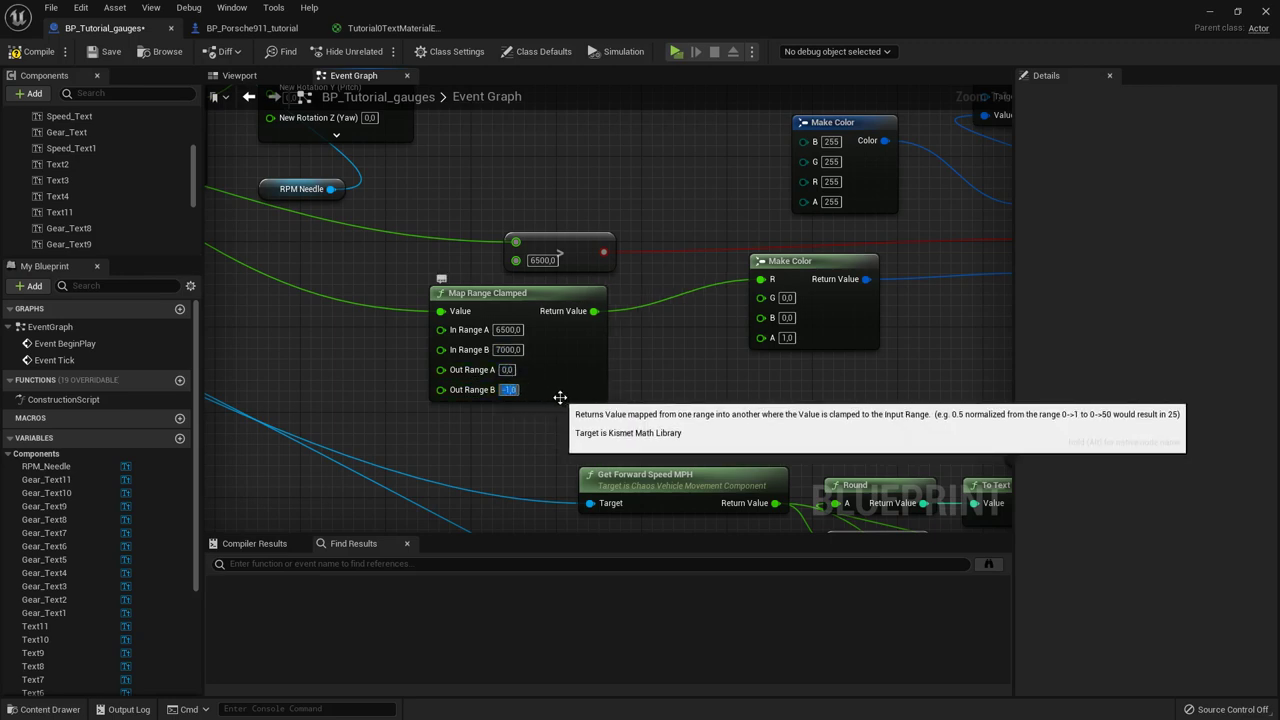
type("1")
key("Return")
left_click(661, 406)
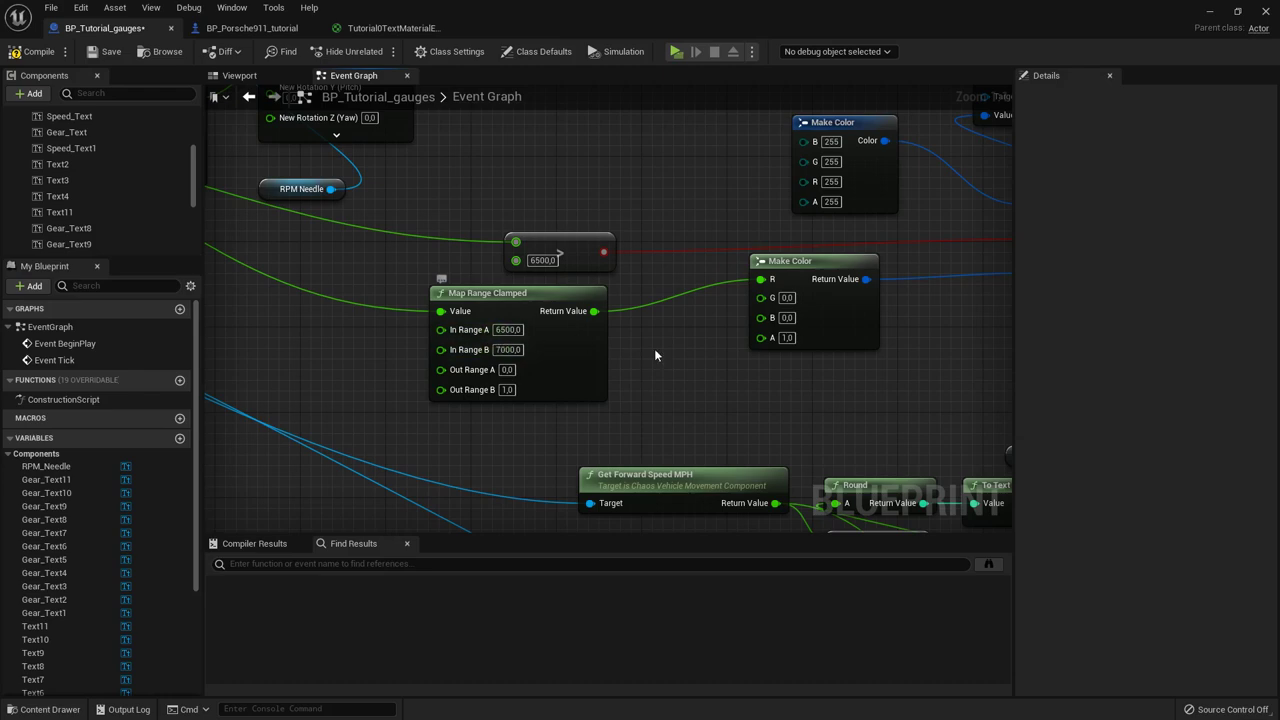
Step: Connect the RPM Needle reference to Set Text Render Color's Target input, and compile and save the gauge blueprint
left_click(40, 52)
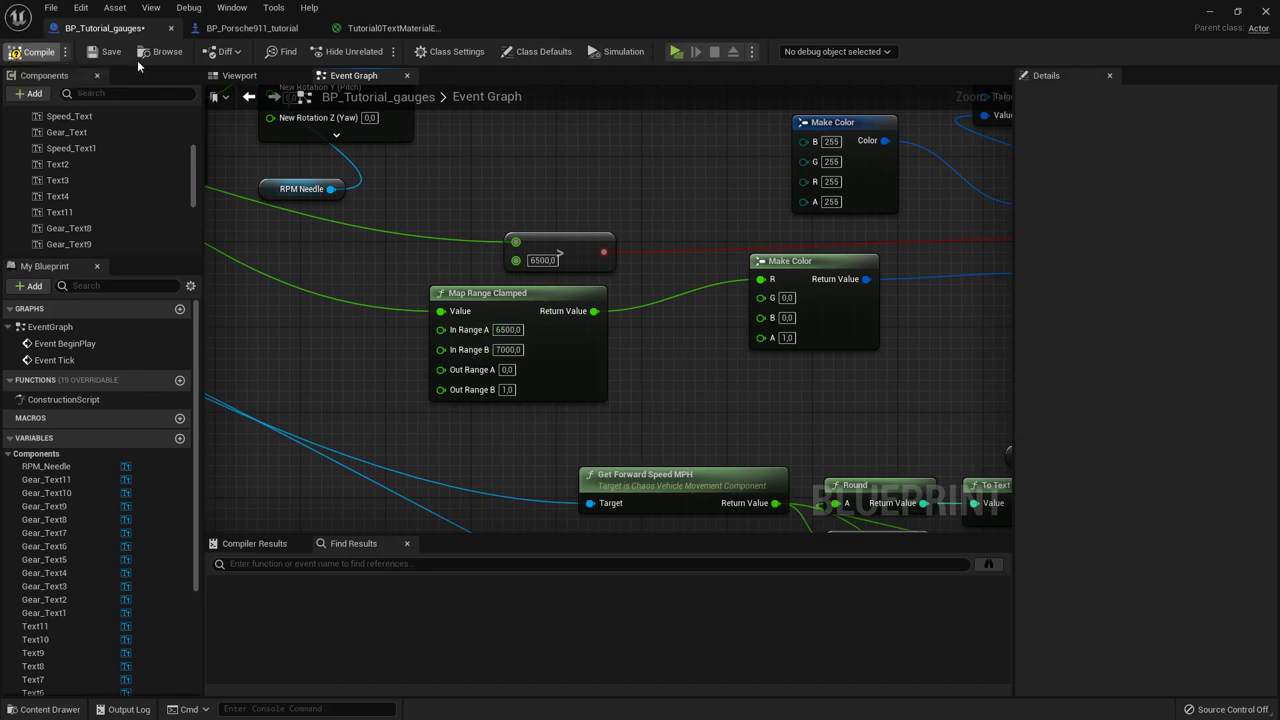
left_click(105, 52)
scroll(936, 348, "down", 1)
right_click_drag(936, 348, 601, 392)
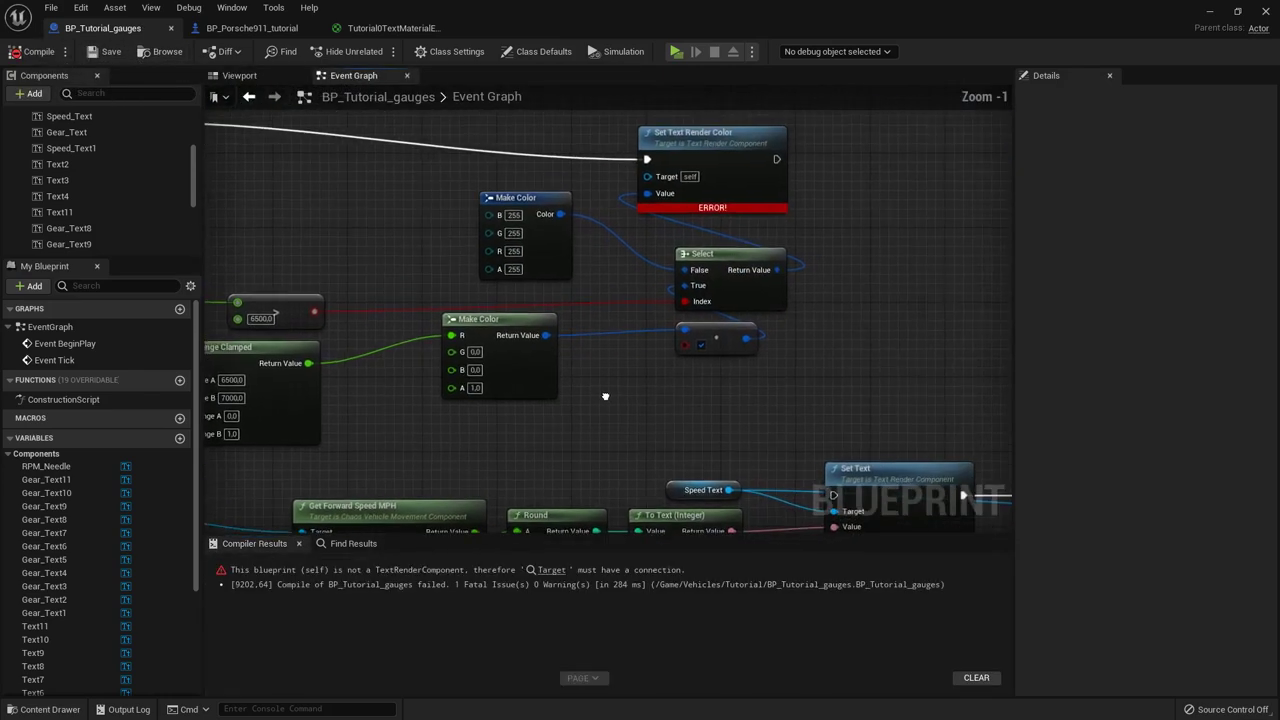
right_click_drag(641, 183, 891, 273)
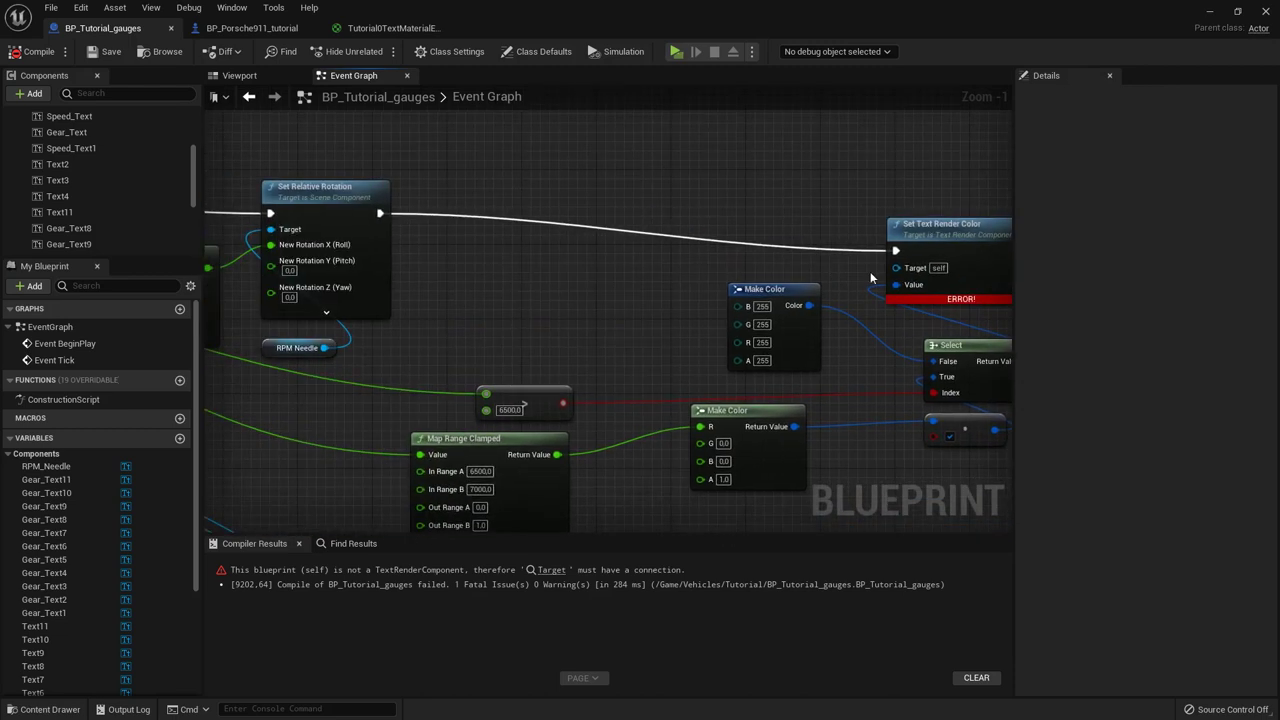
left_click_drag(896, 268, 324, 348)
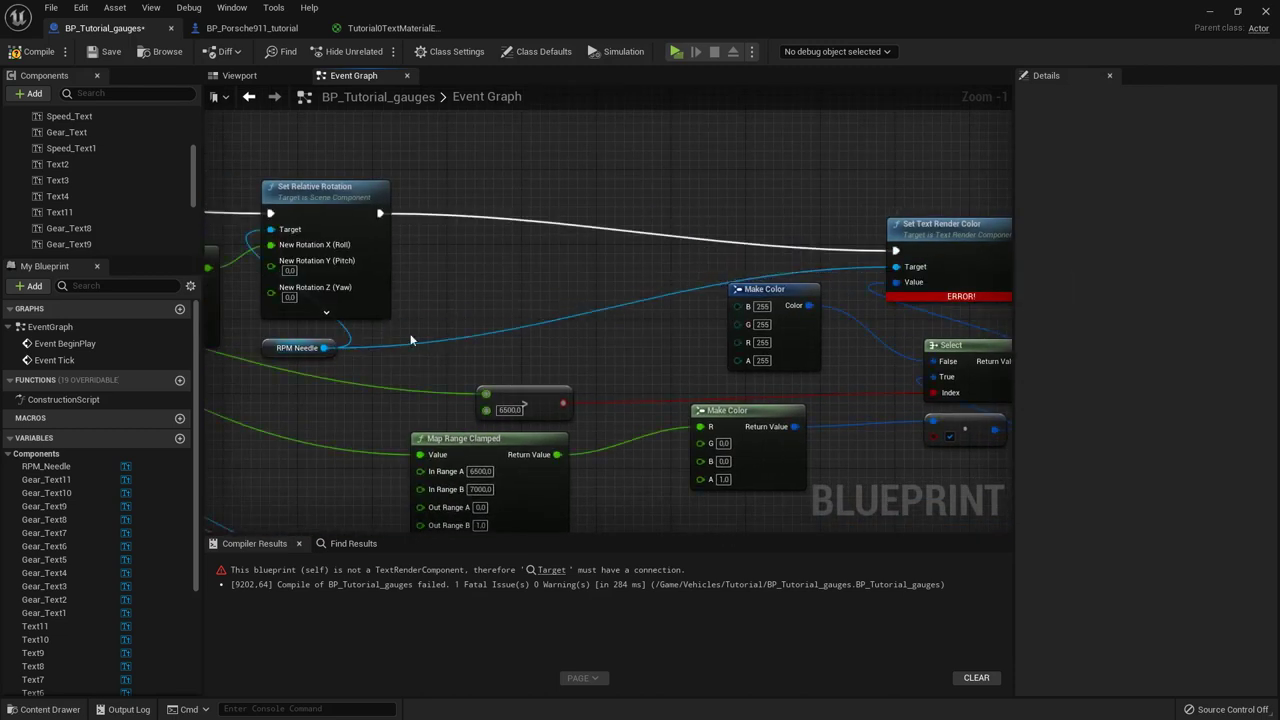
left_click(39, 51)
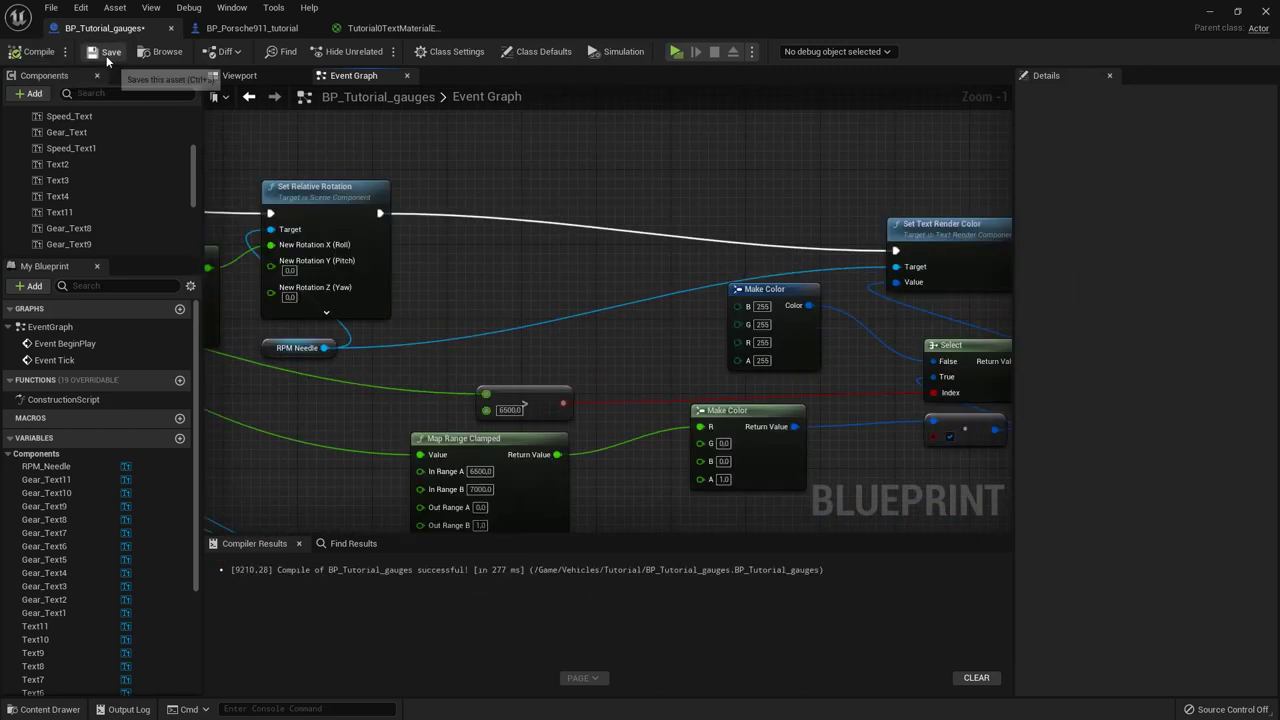
left_click(106, 53)
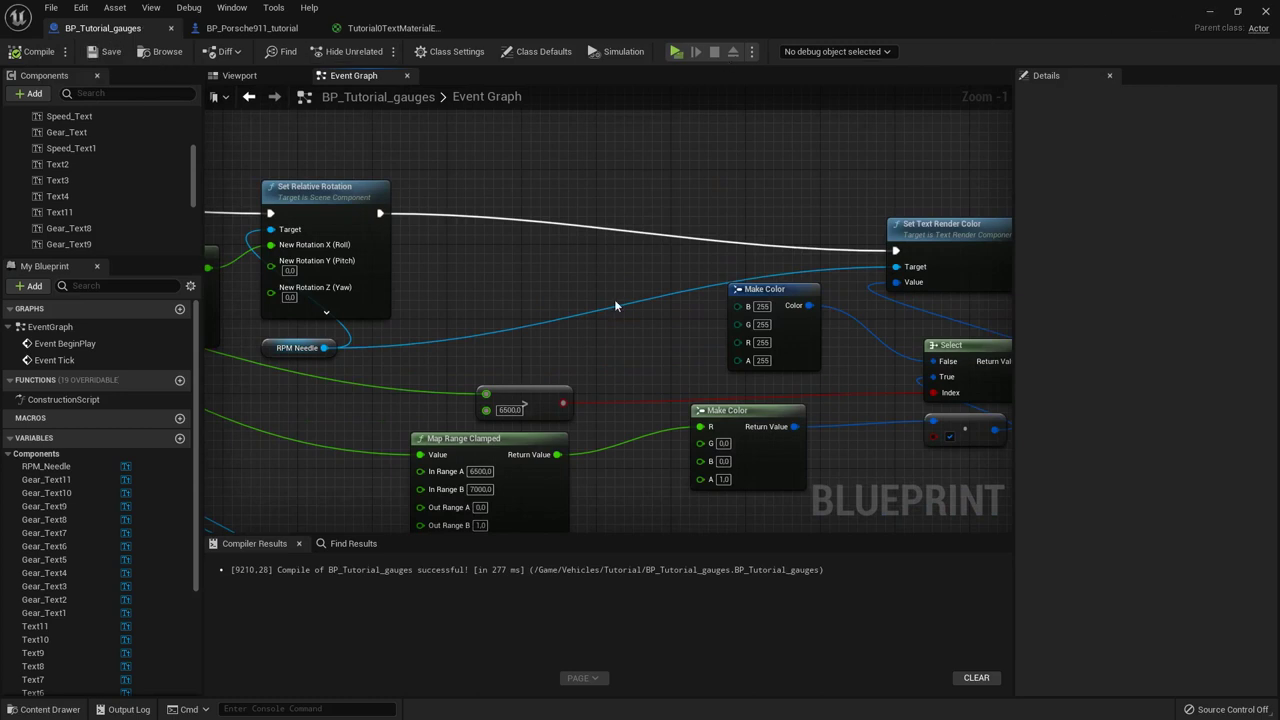
Step: Lower the greater-than comparison's threshold and the copied Map Range Clamped's In Range A to 5500
right_click_drag(615, 306, 632, 279)
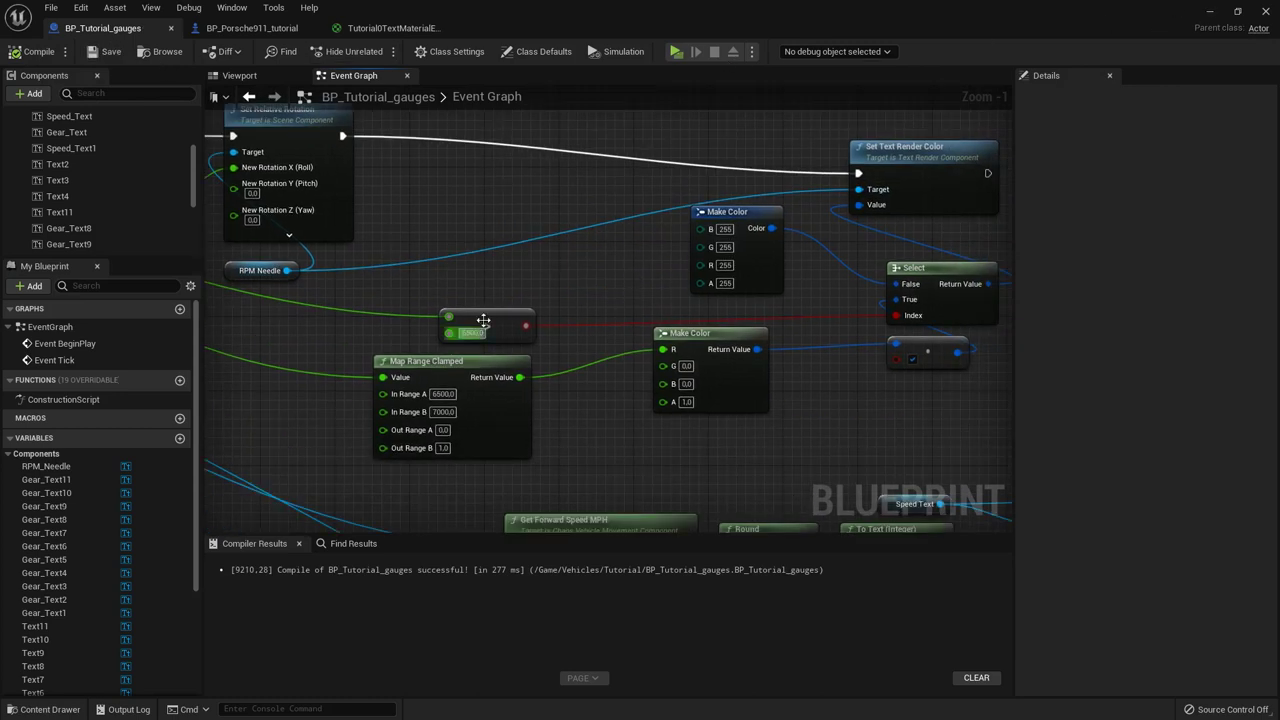
left_click(472, 332)
type("5500")
key("Return")
left_click(446, 395)
type("55")
Step: Run the standalone preview and drive the Porsche around the track to check the RPM needle's colour, and end the preview
left_click(1211, 12)
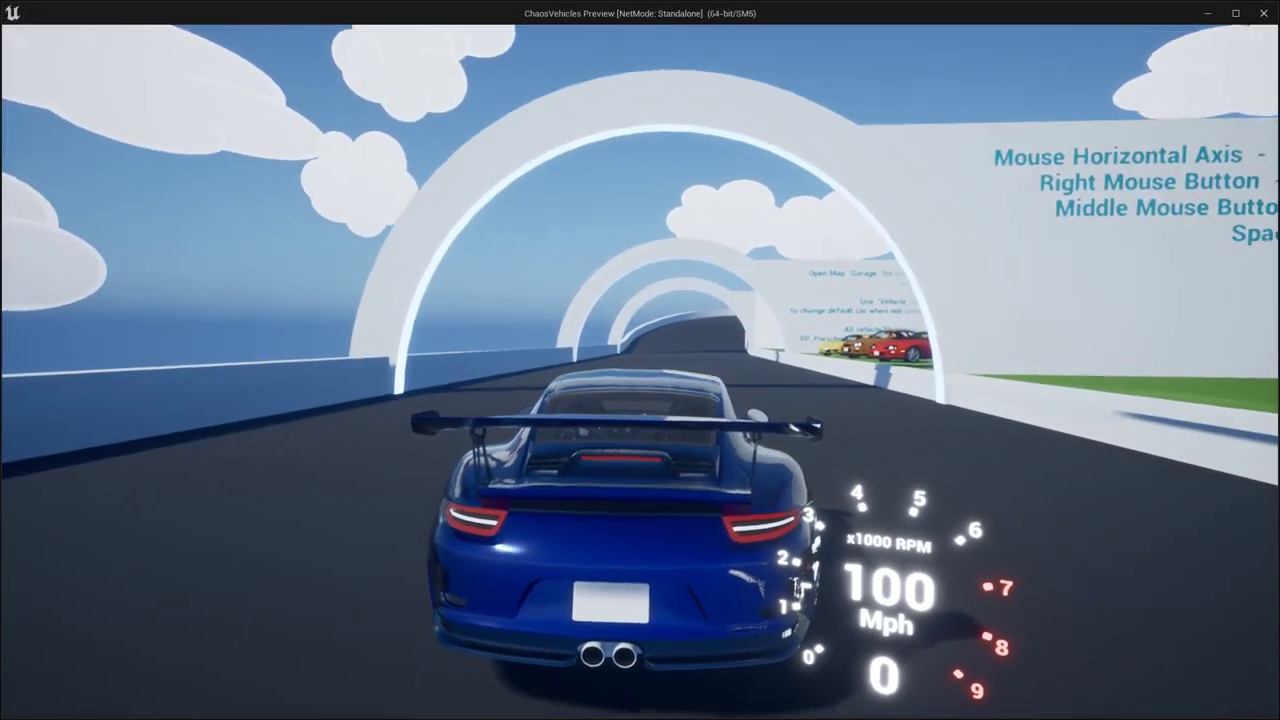
key("w")
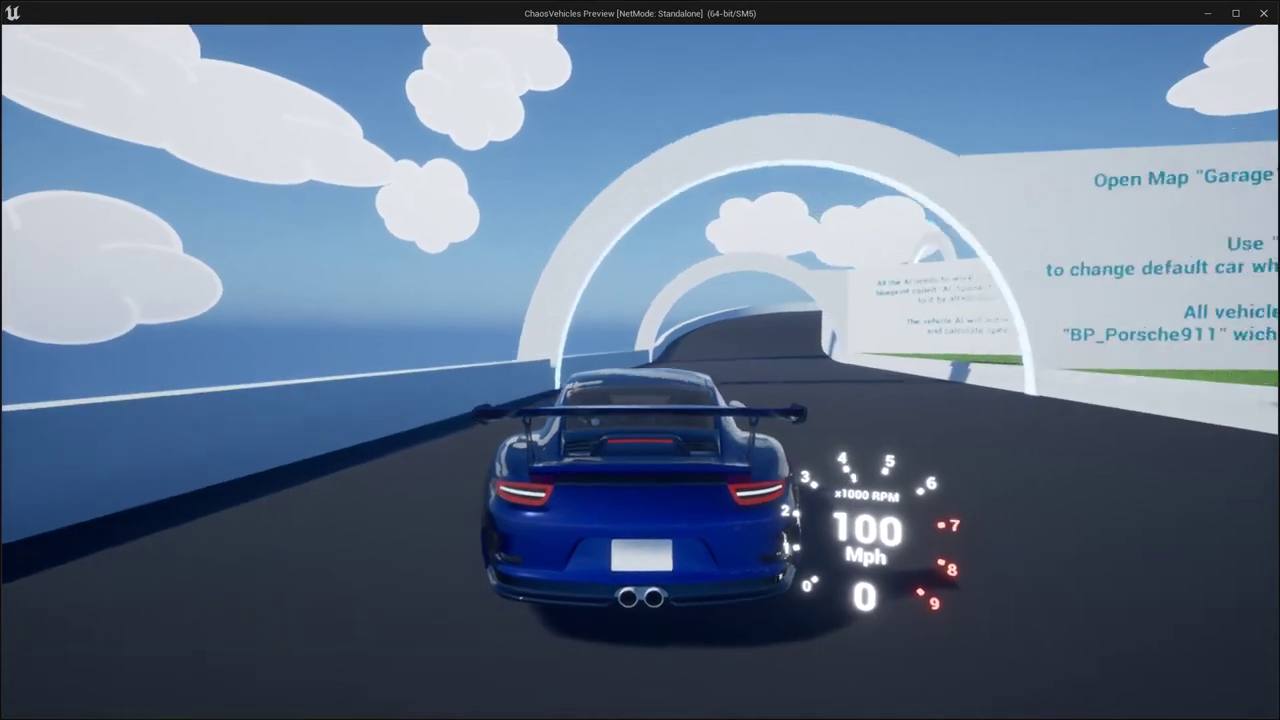
key("d")
key("d")
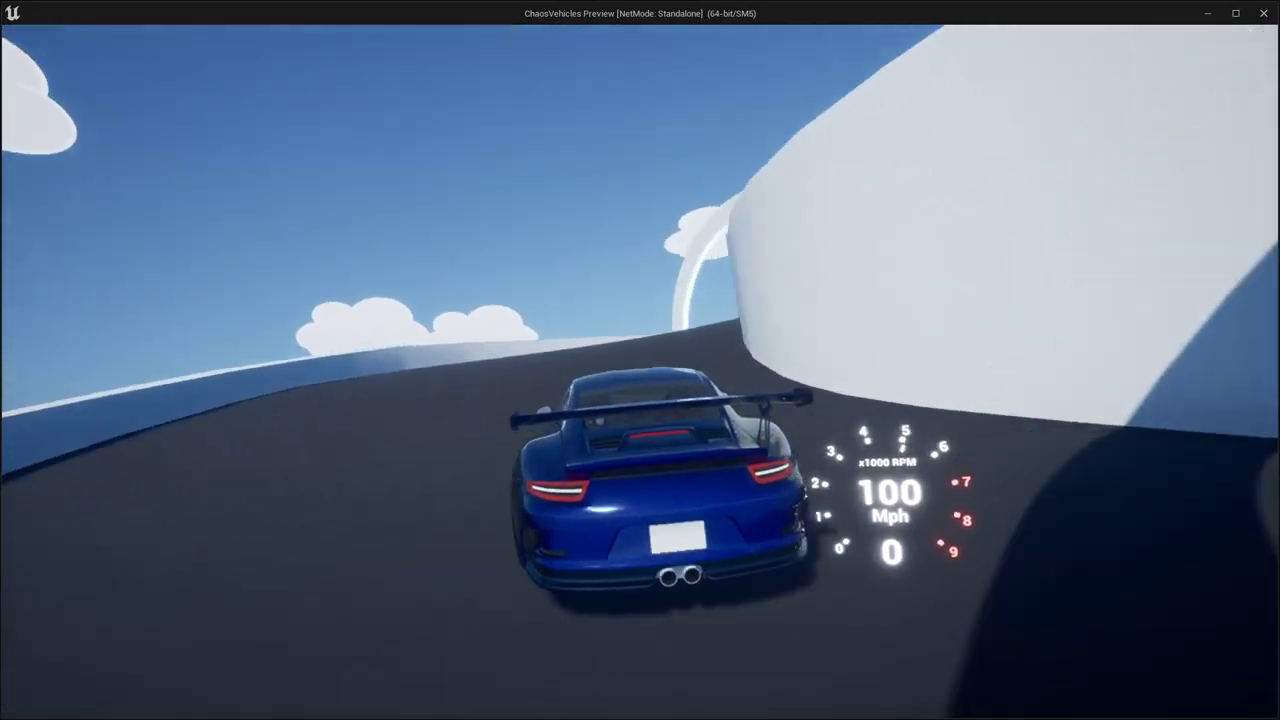
key("w")
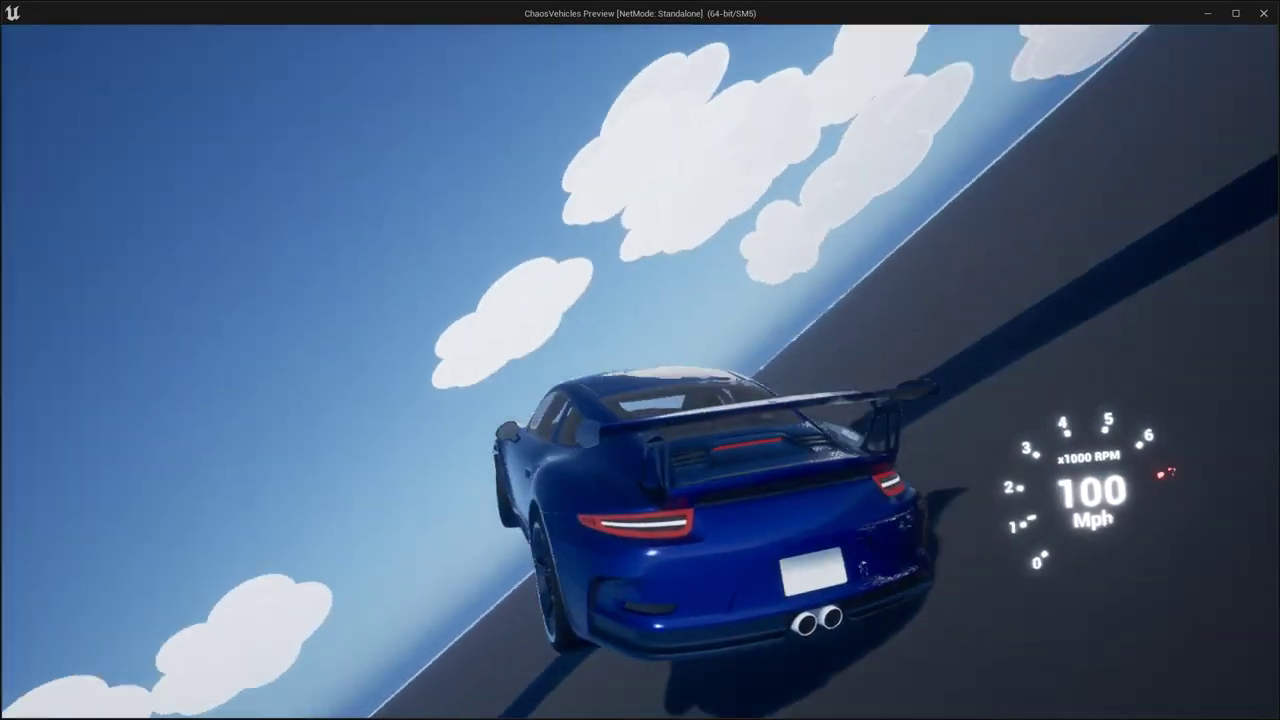
key("w")
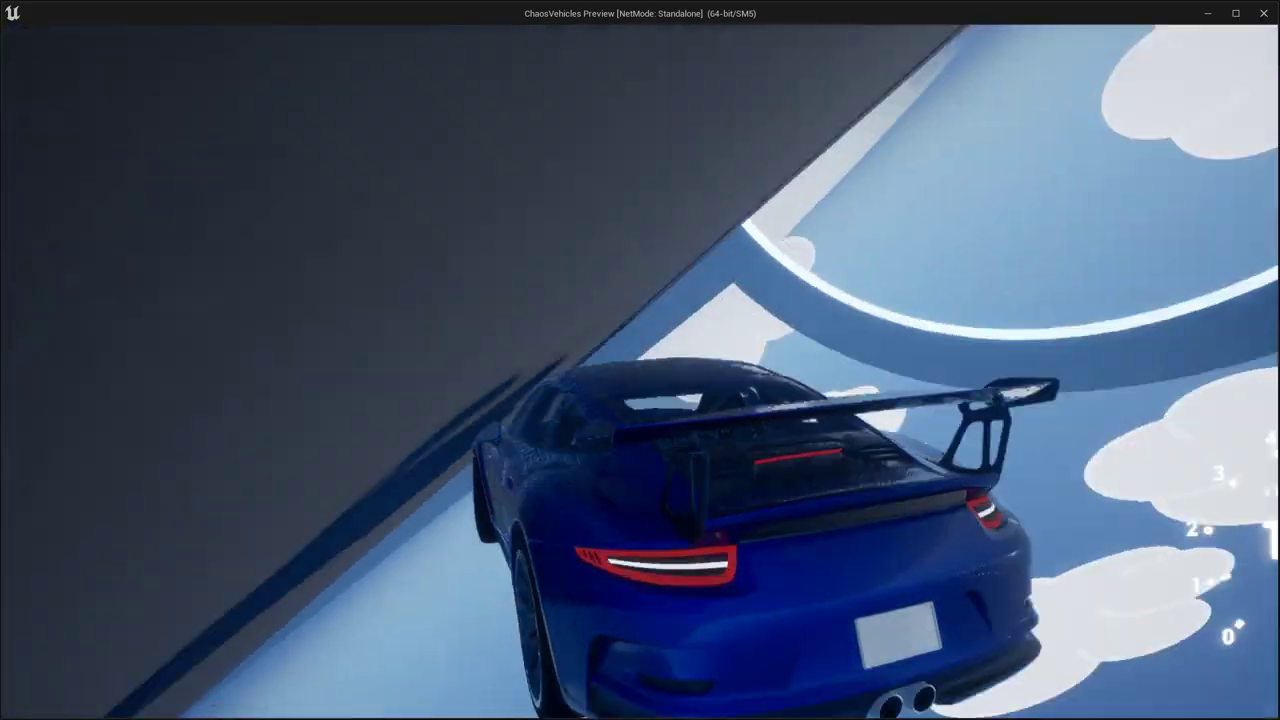
key("w")
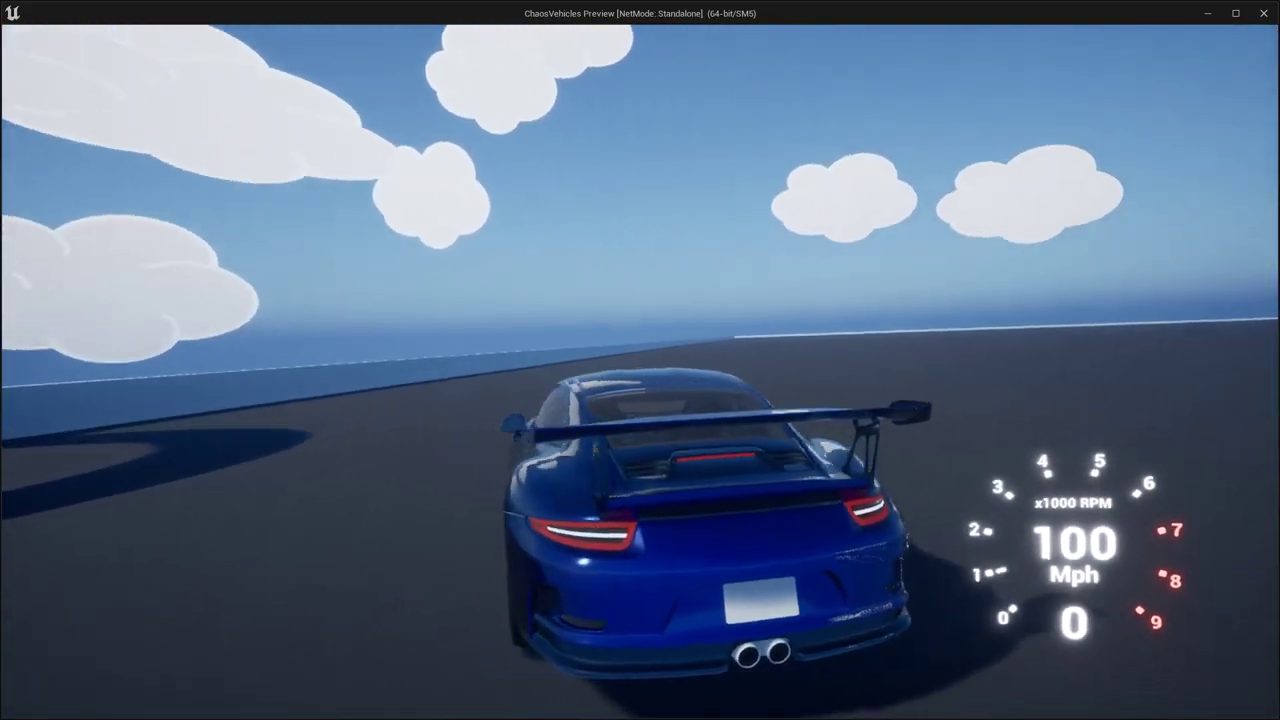
key("w")
key("a")
key("d")
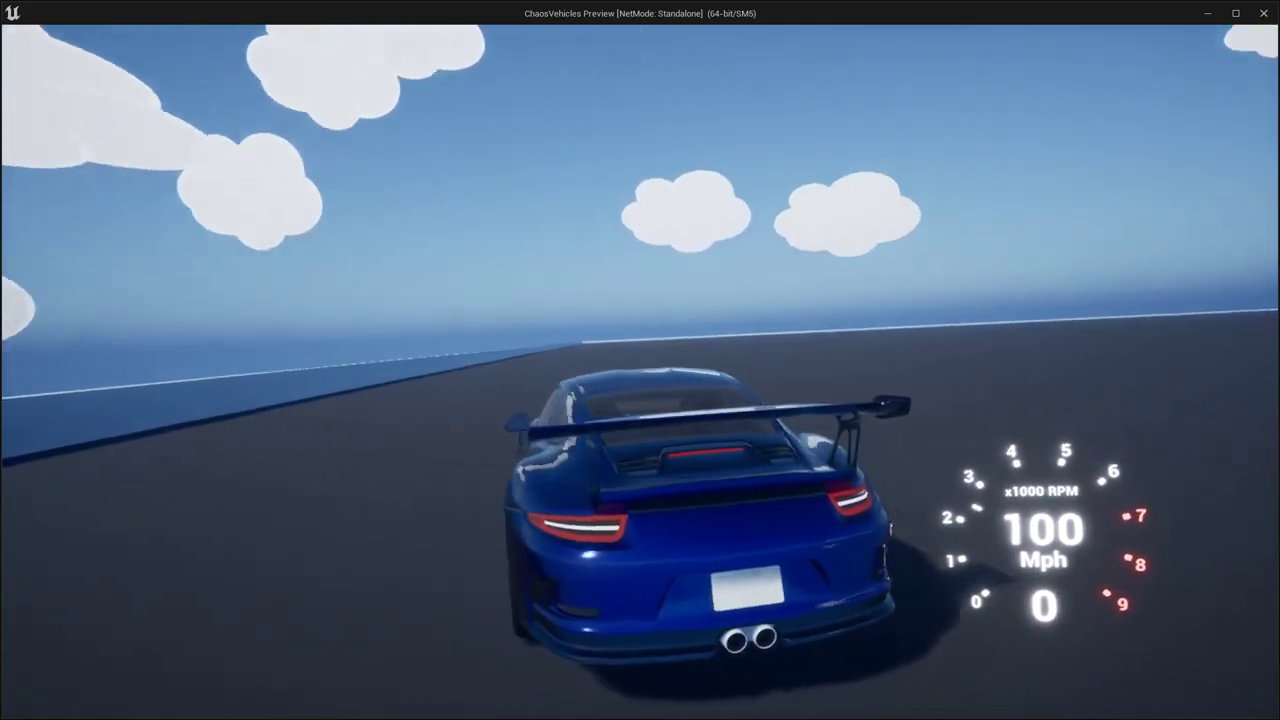
key("Escape")
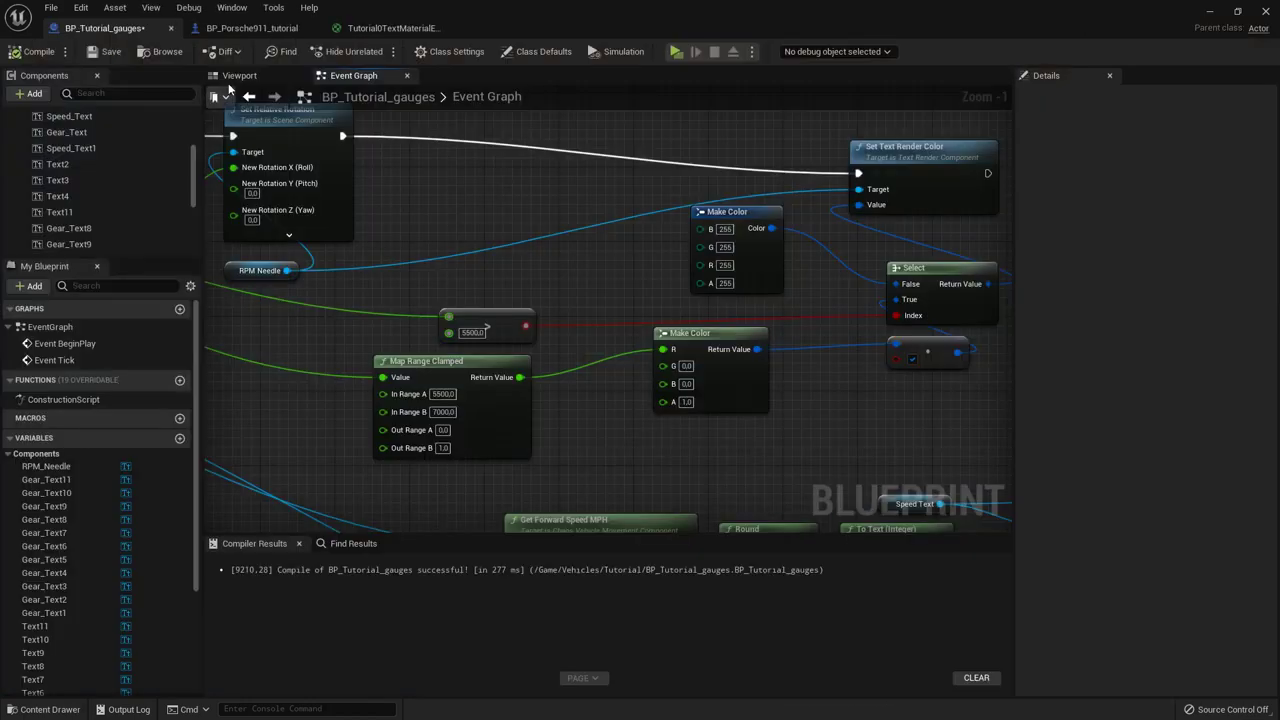
Step: Show the BP_Porsche911_tutorial model from behind in its viewport and select the gauges beside the car
left_click(240, 76)
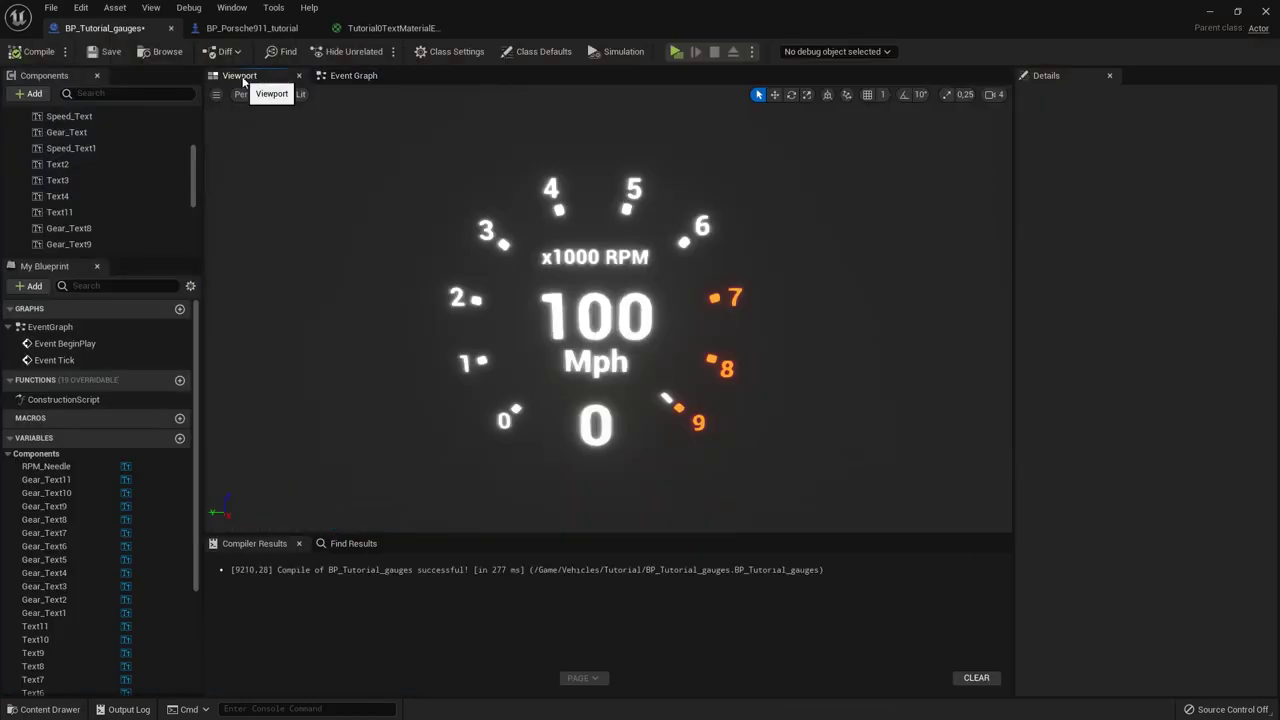
left_click(245, 29)
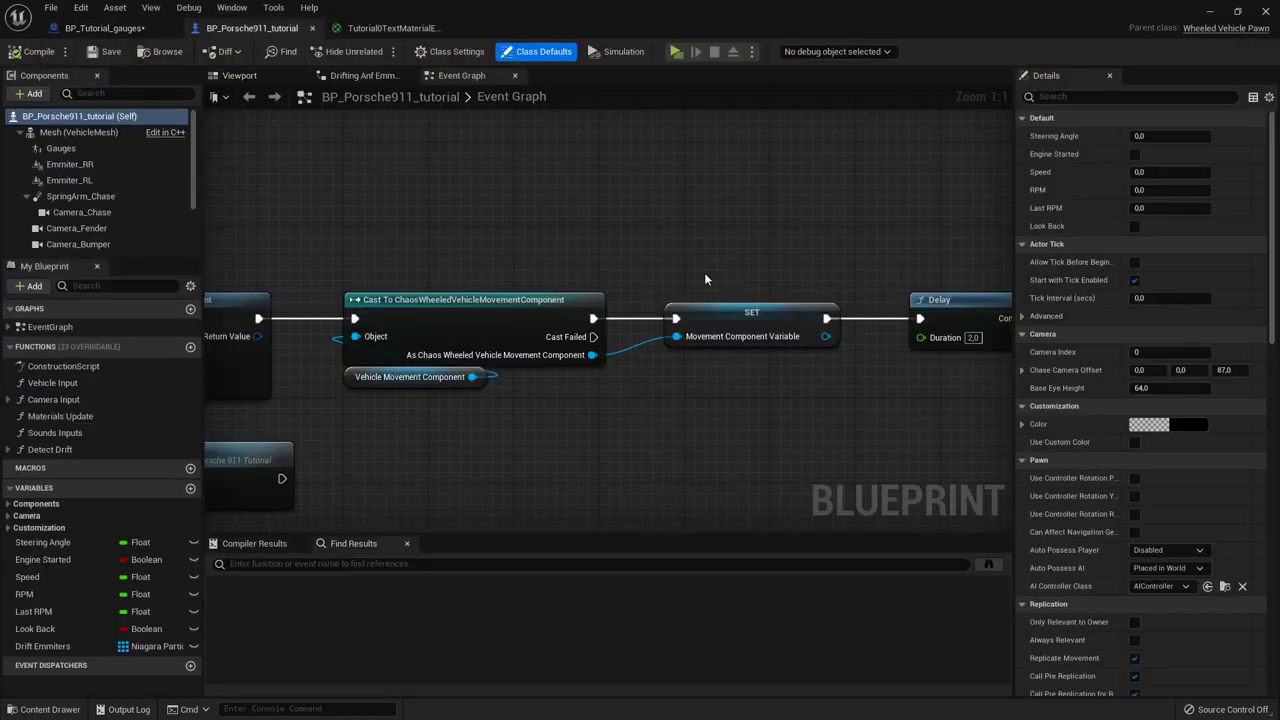
left_click(380, 75)
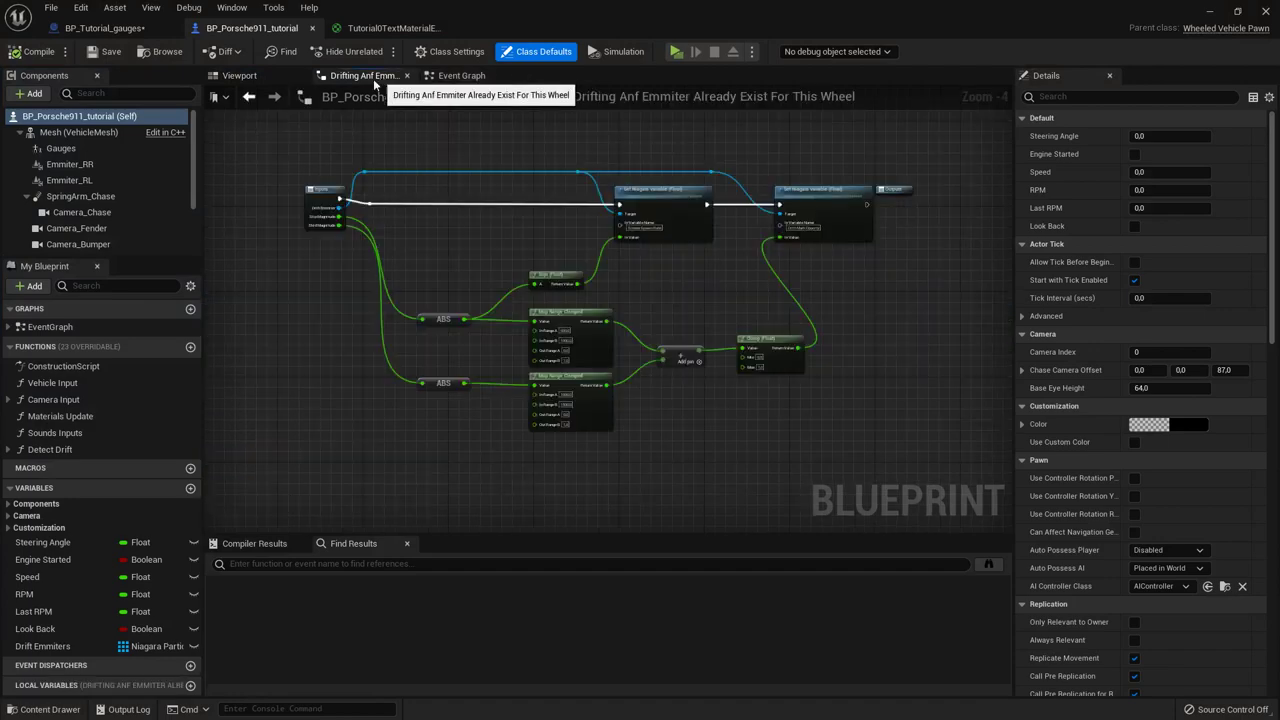
left_click(245, 76)
right_click_drag(560, 280, 884, 383)
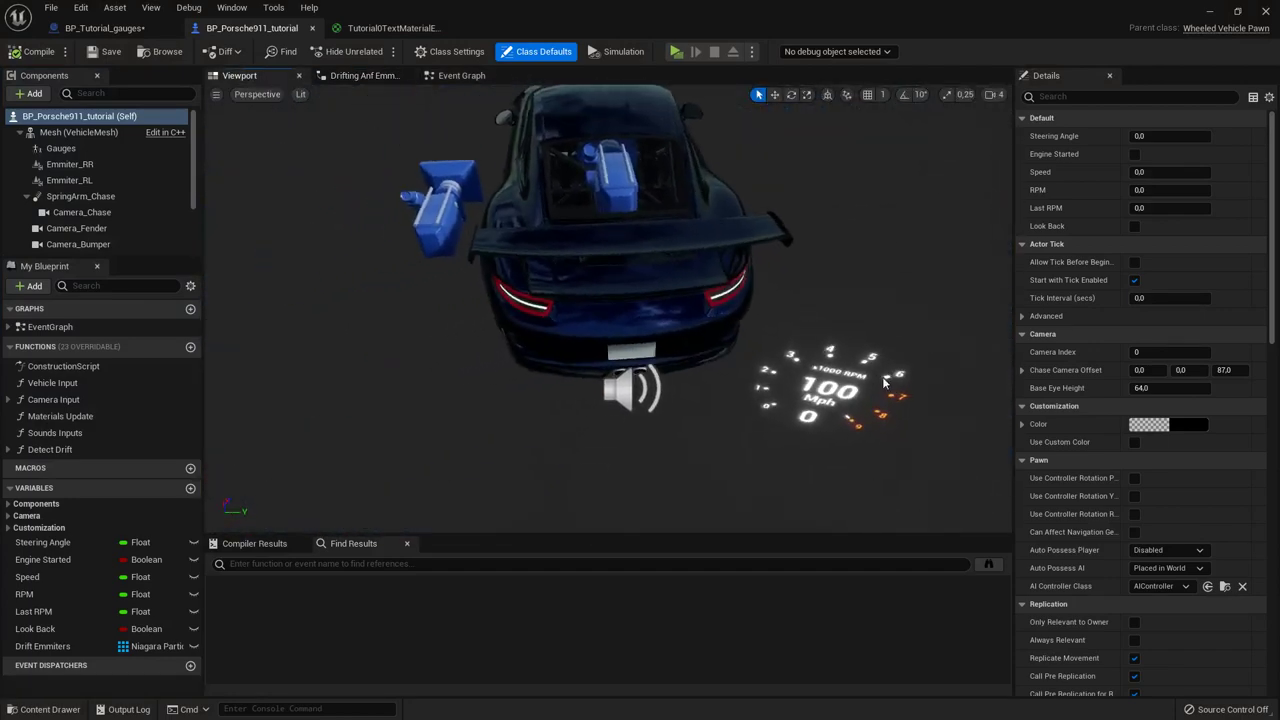
left_click(817, 395)
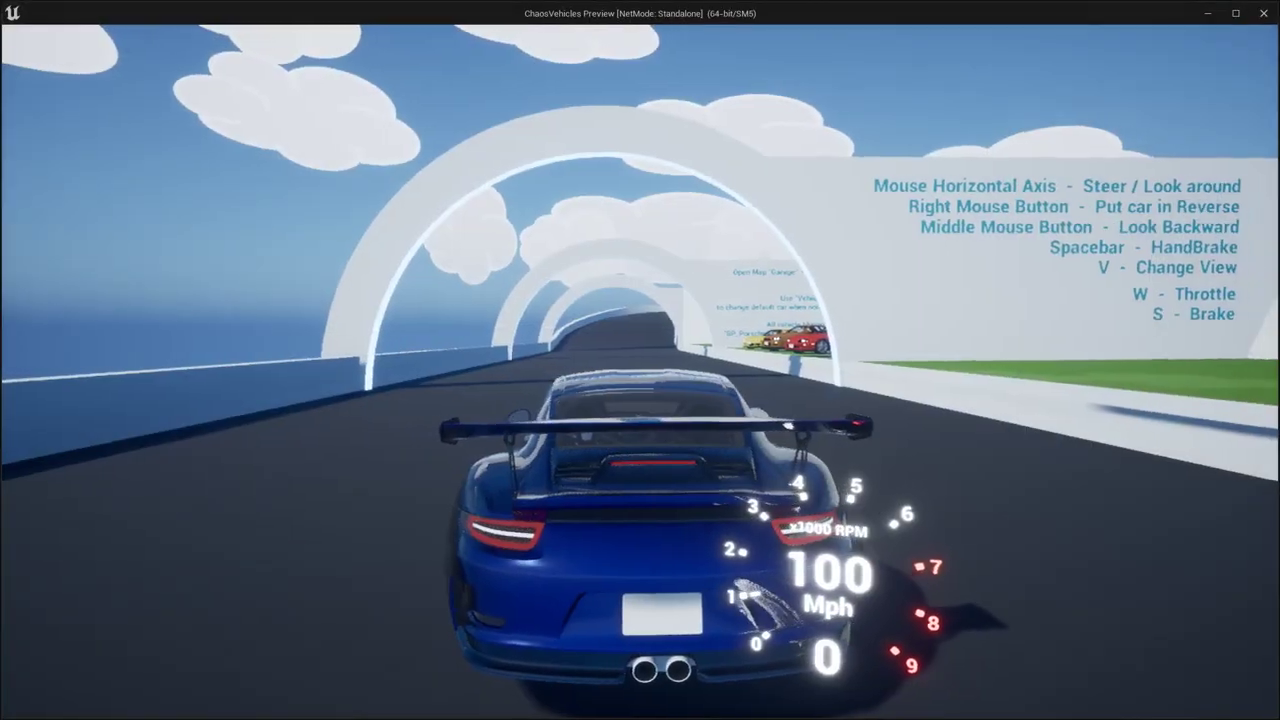
Step: Drive the Porsche forward in the standalone preview to check the gauge, and switch to the BP_Tutorial_gauges blueprint
key("w")
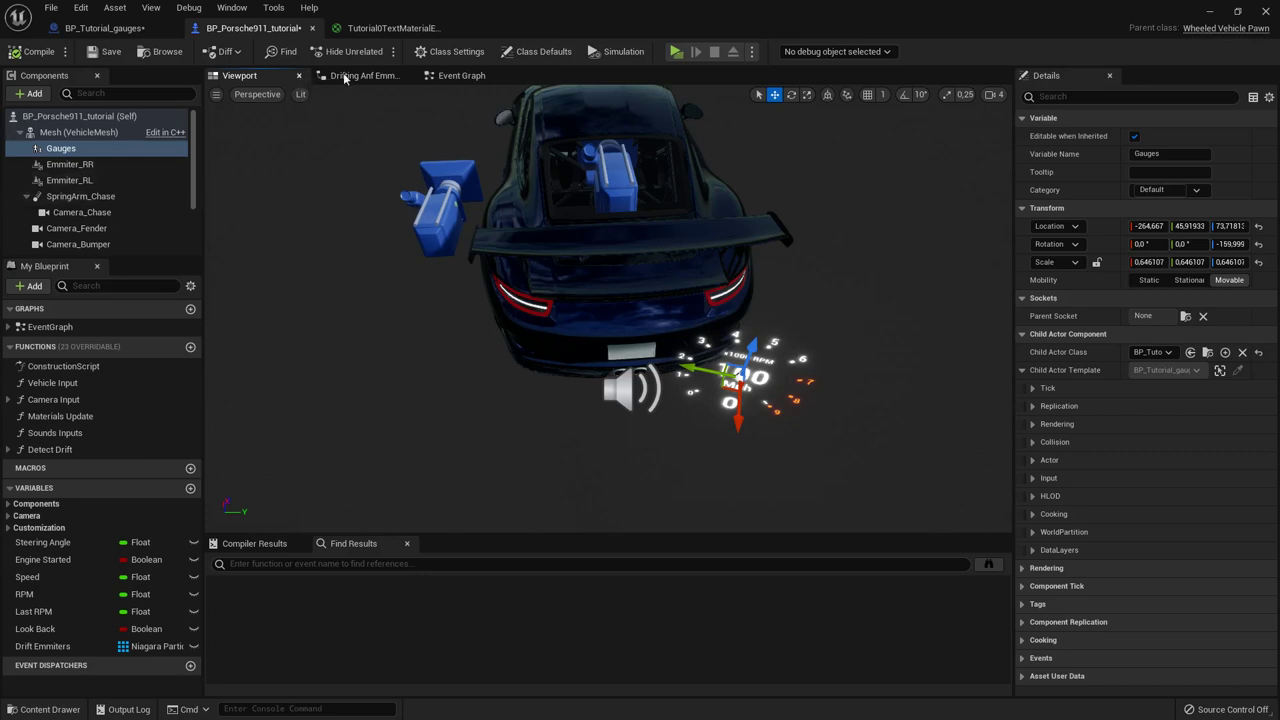
left_click(105, 28)
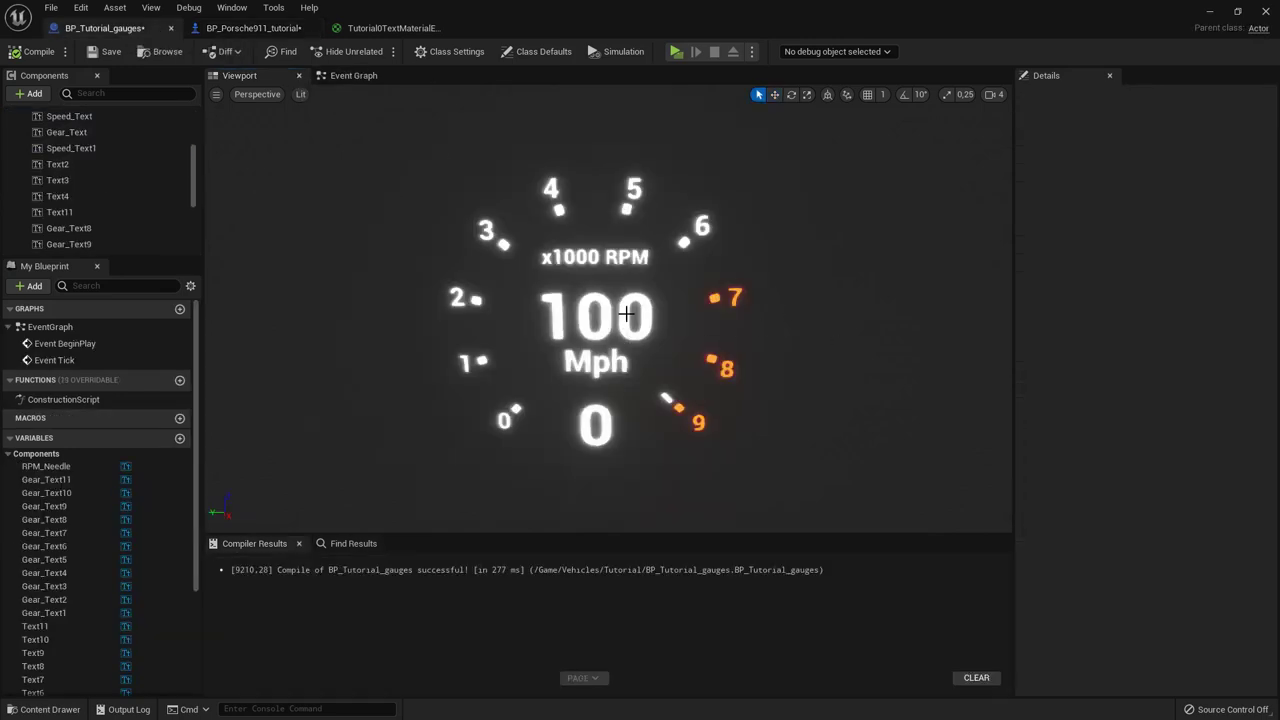
Step: Select the x1000 RPM and Mph labels with the dial's numbers and tick marks, and set their Text Render Color alpha to 100
left_click(615, 259)
key("e")
left_click(606, 362, "ctrl")
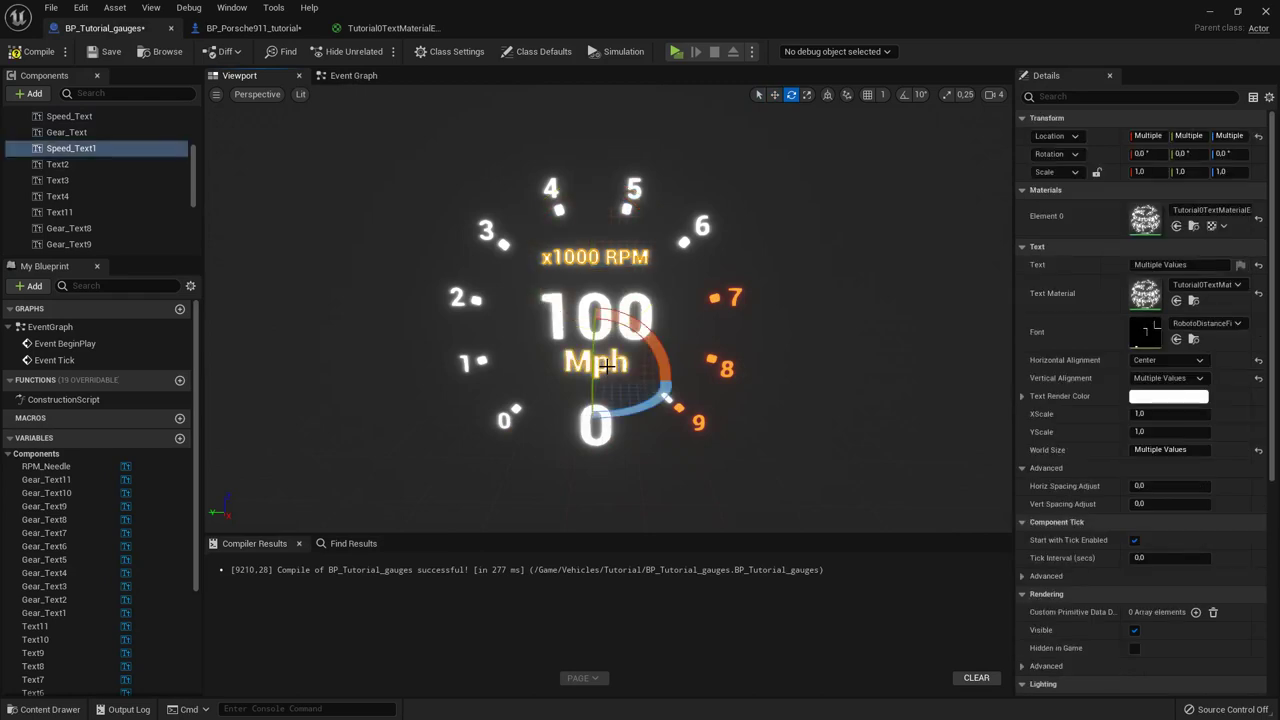
left_click(514, 413, "ctrl")
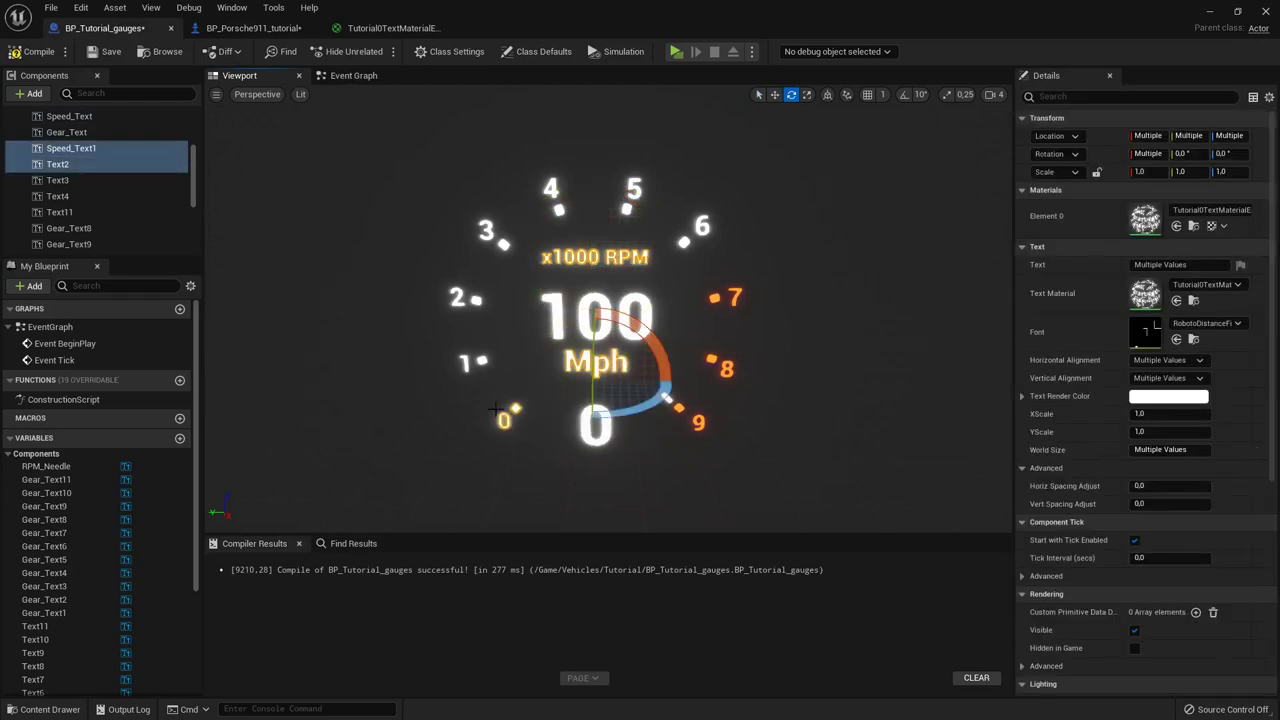
left_click(464, 362, "ctrl")
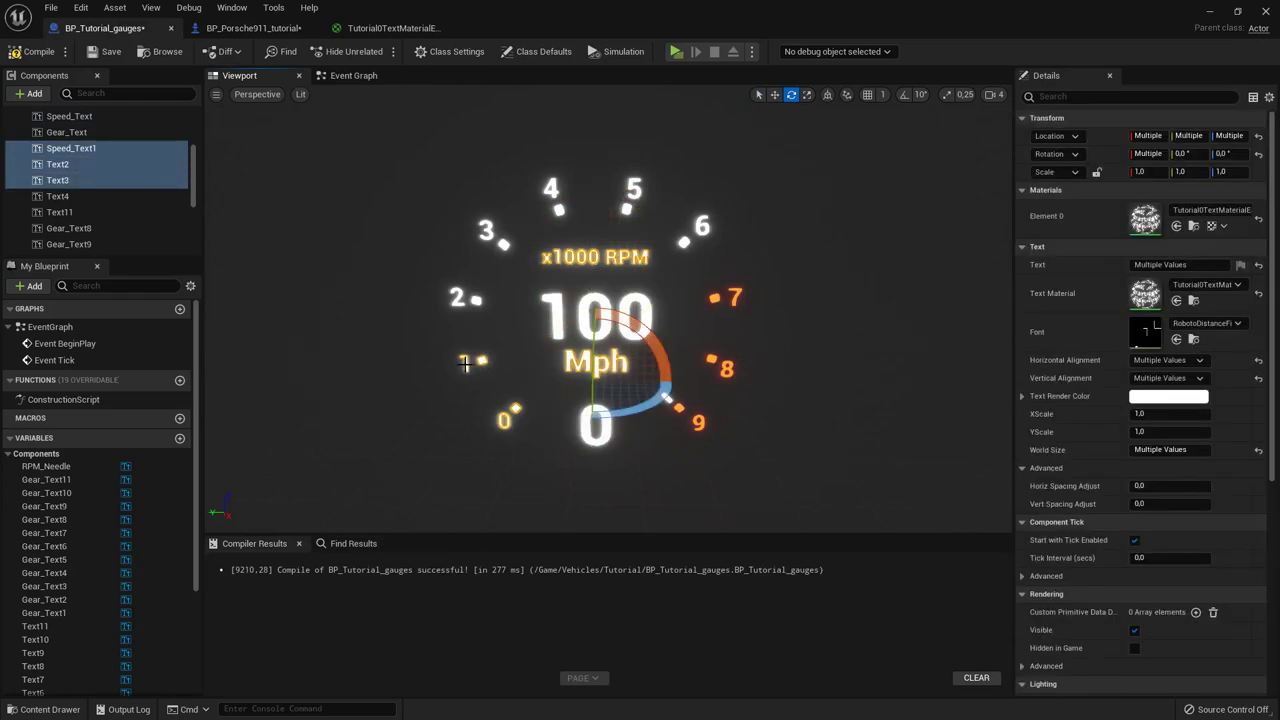
left_click(477, 301, "ctrl")
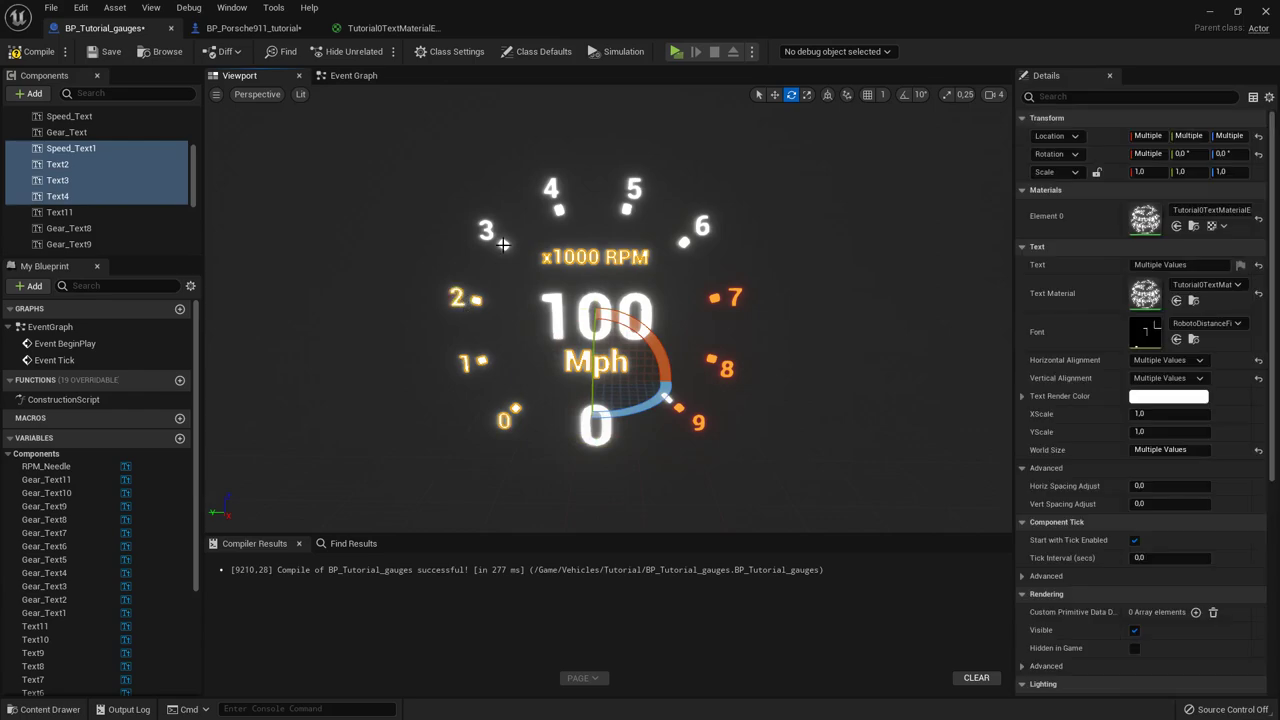
left_click(632, 212, "ctrl")
left_click(636, 193, "ctrl")
left_click(685, 243, "ctrl")
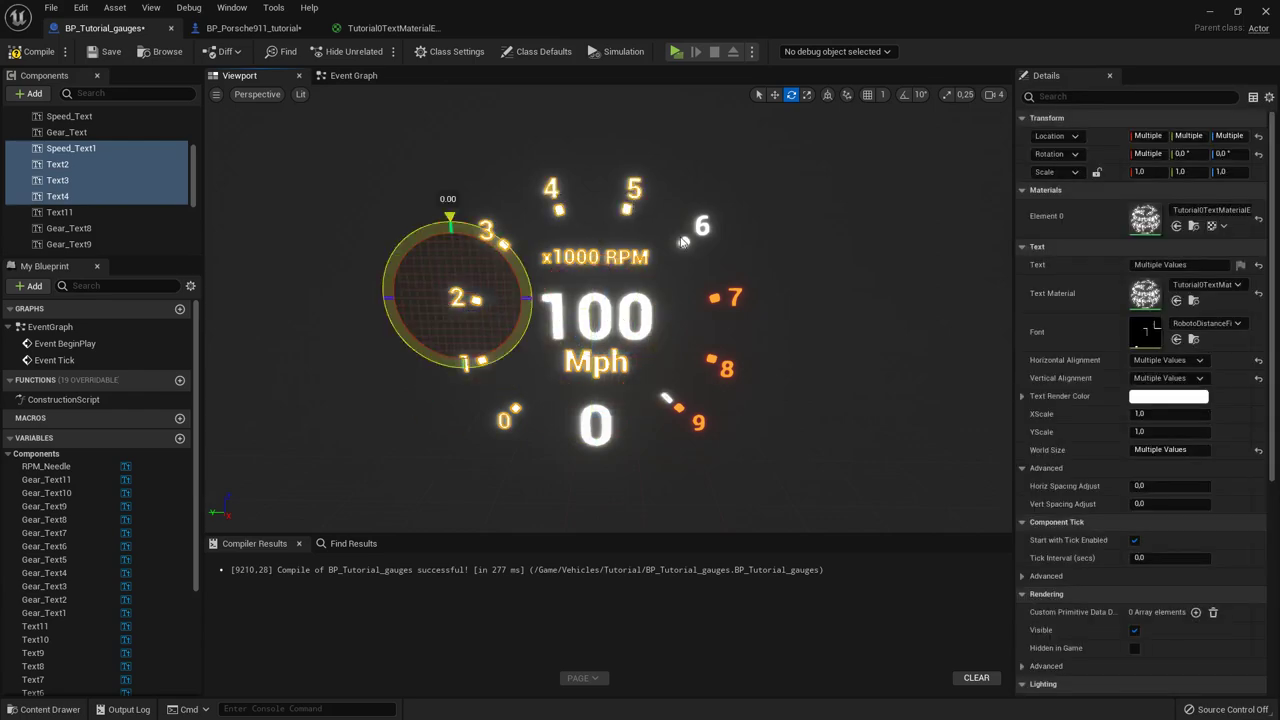
left_click(702, 233, "ctrl")
left_click(713, 297, "ctrl")
left_click(735, 298, "ctrl")
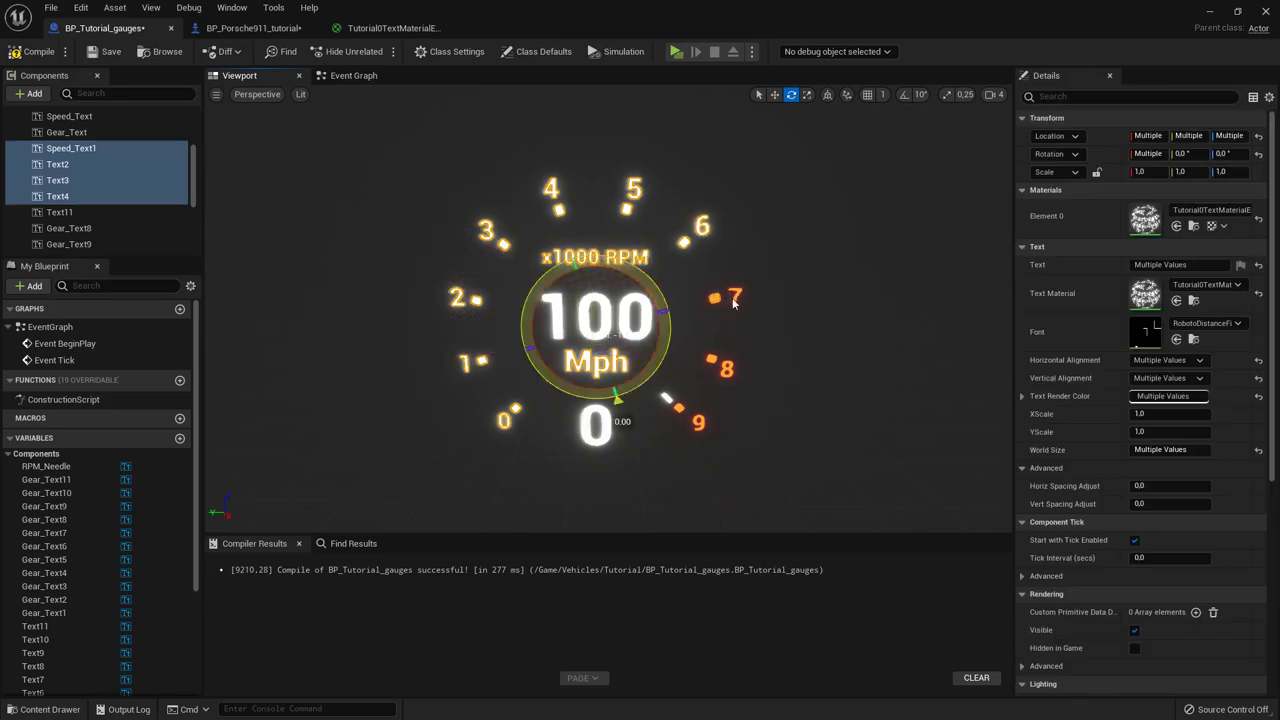
left_click(666, 418, "ctrl")
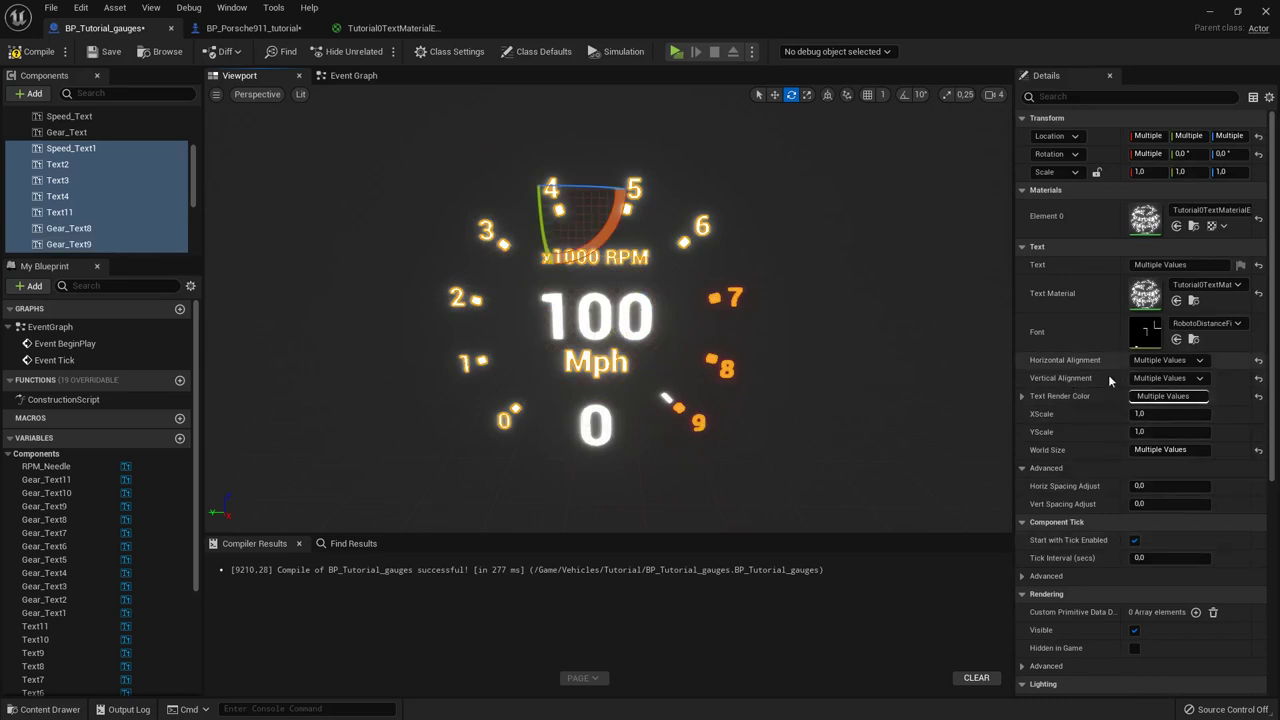
left_click(1021, 396)
left_click(1155, 468)
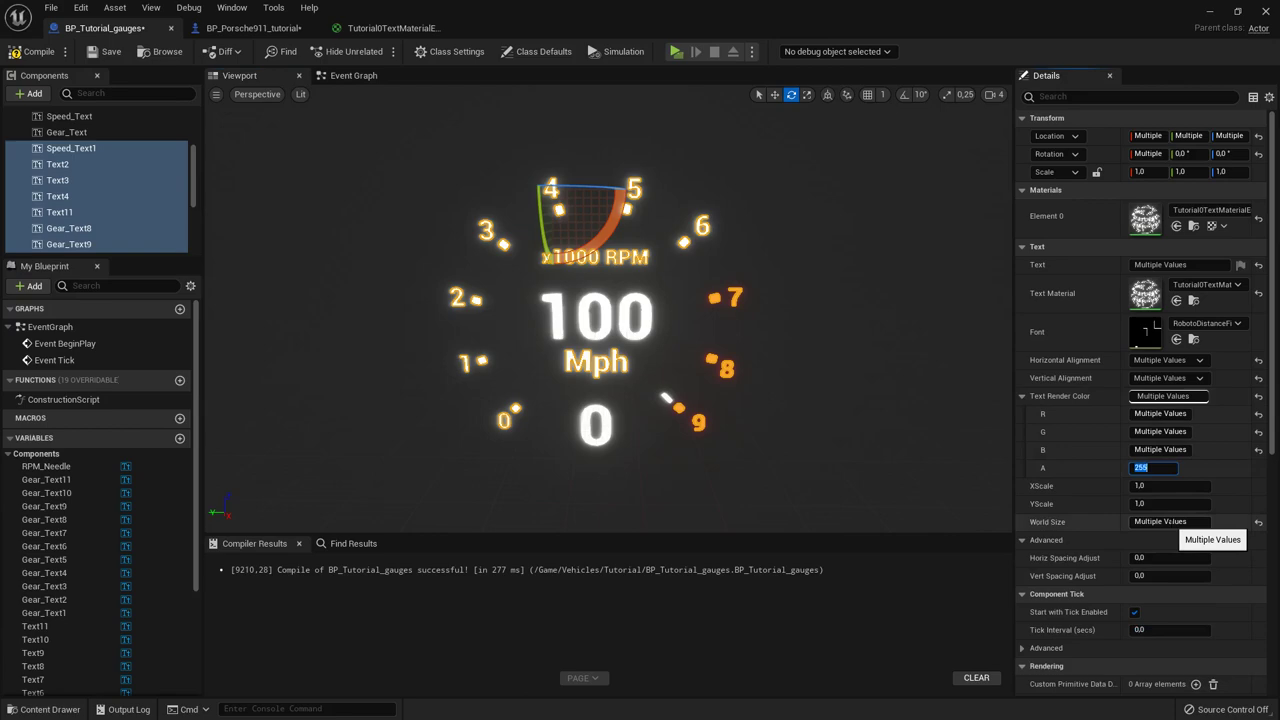
type("100")
key("Return")
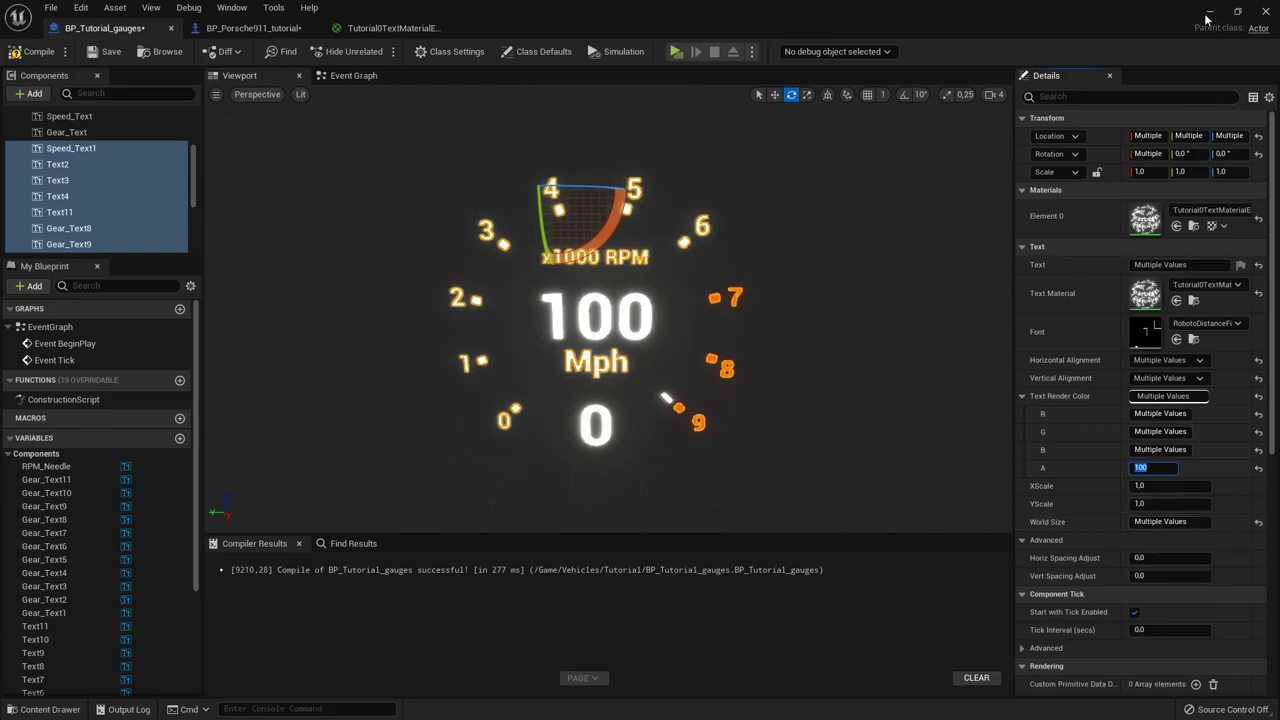
Step: Run the Playground_Map standalone preview to check the gauge labels' brightness behind the Porsche, and end it
left_click(1208, 12)
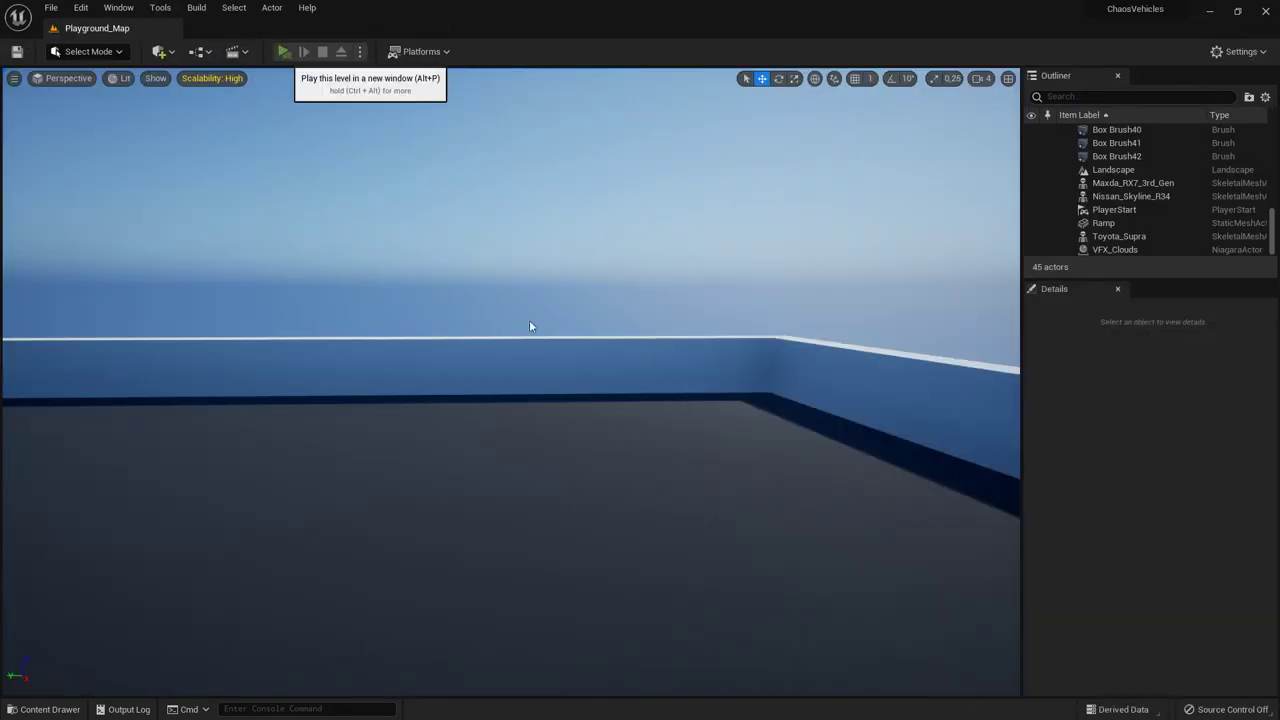
left_click(287, 53)
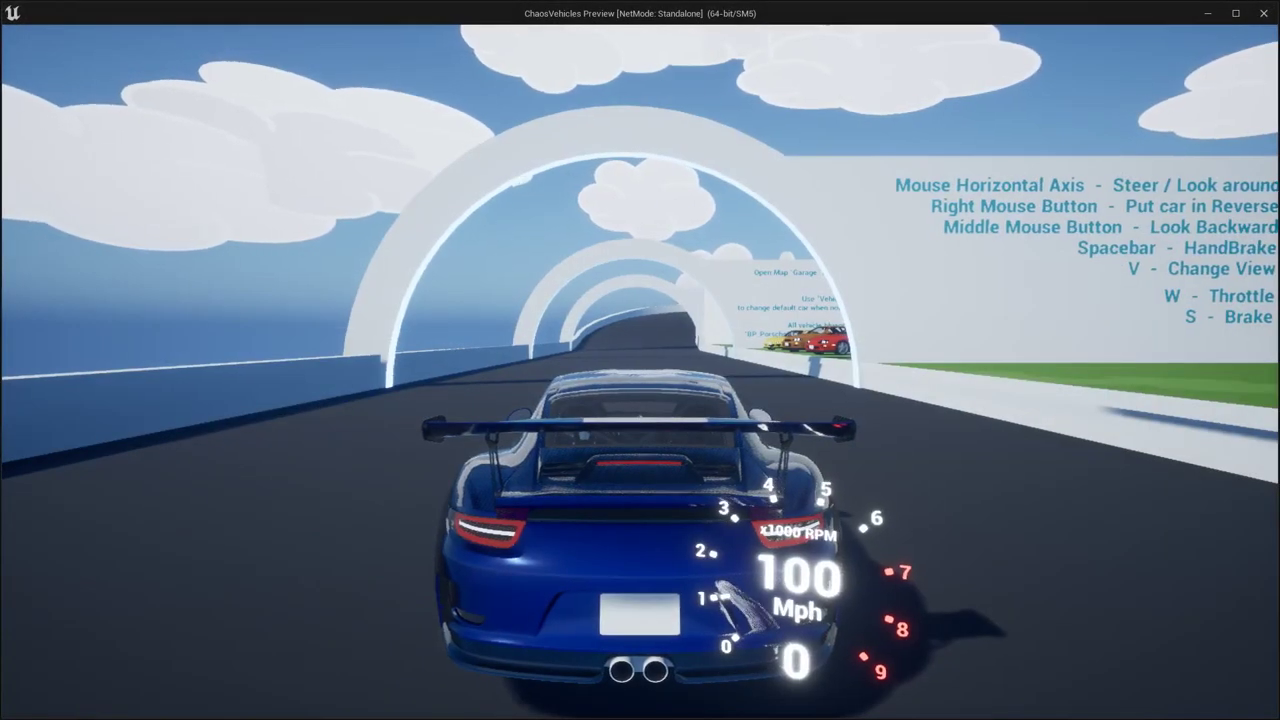
key("Escape")
Step: Return to the BP_Tutorial_gauges blueprint and set the selected labels' Text Render Color alpha to 50
left_click(60, 709)
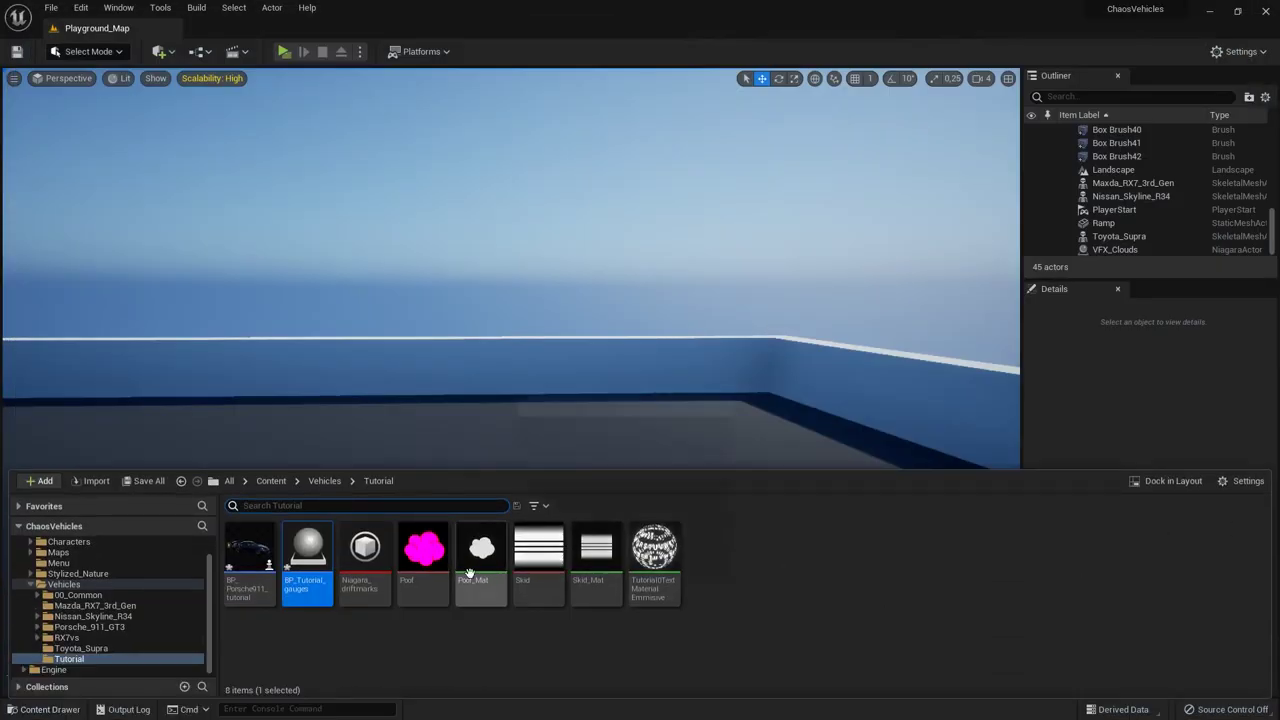
double_click(307, 586)
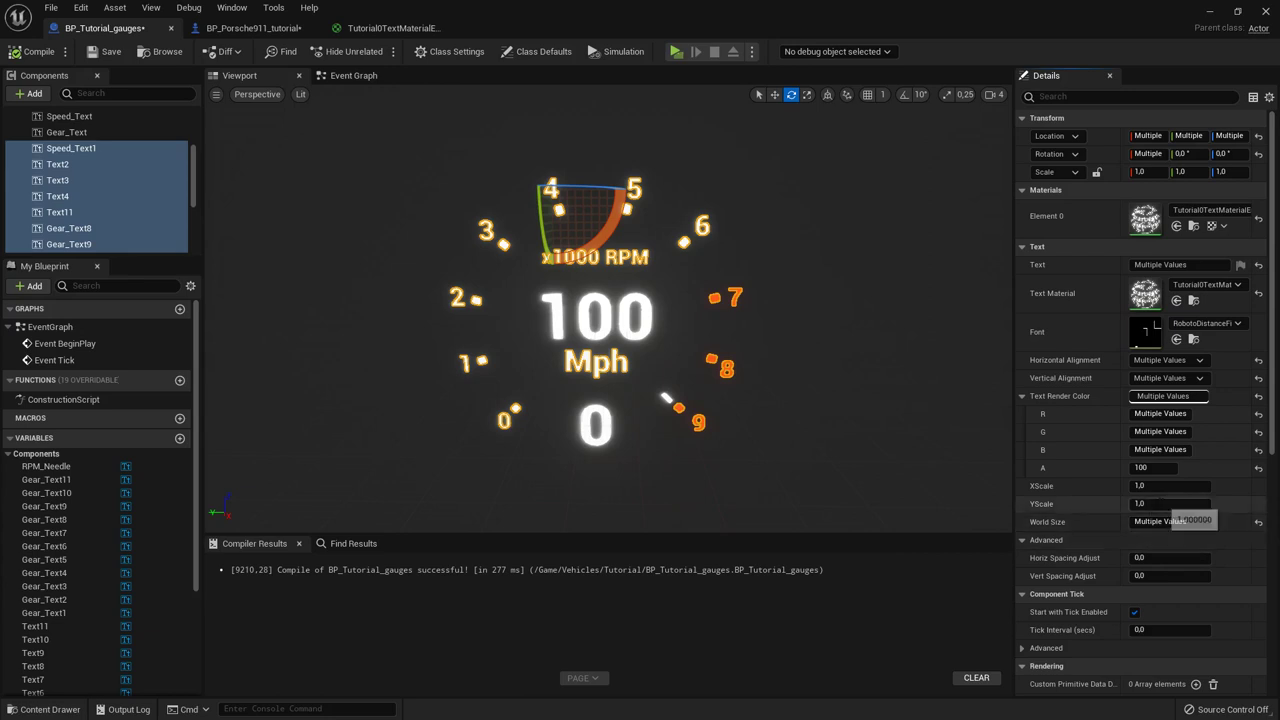
double_click(1161, 468)
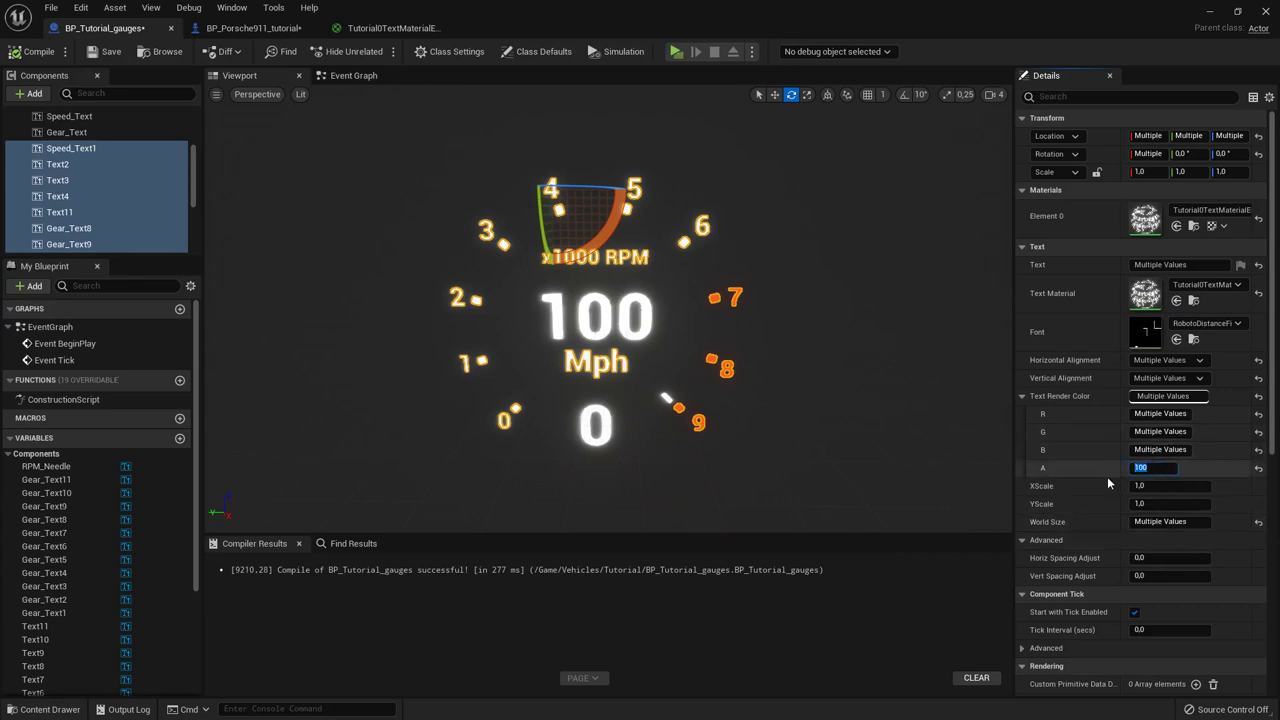
key("Return")
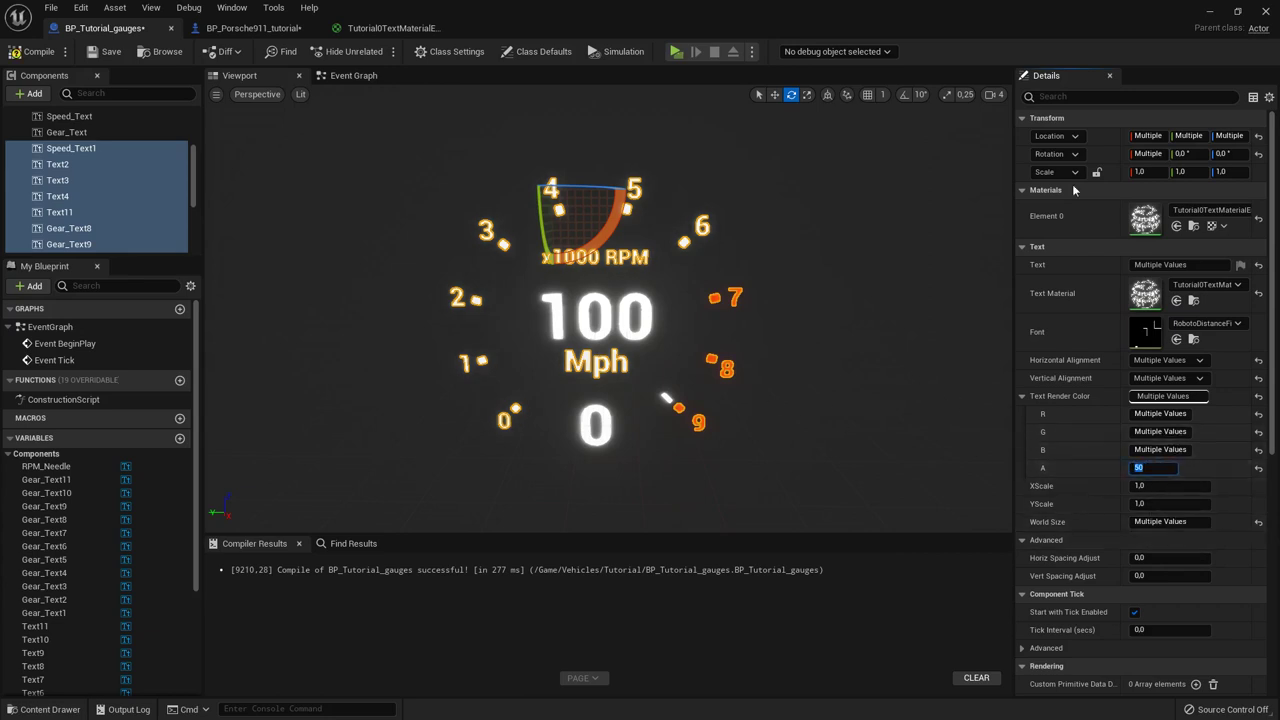
Step: Run the standalone preview again, drive the Porsche through the arches to check the dimmed gauge labels, and end the preview
left_click(1210, 12)
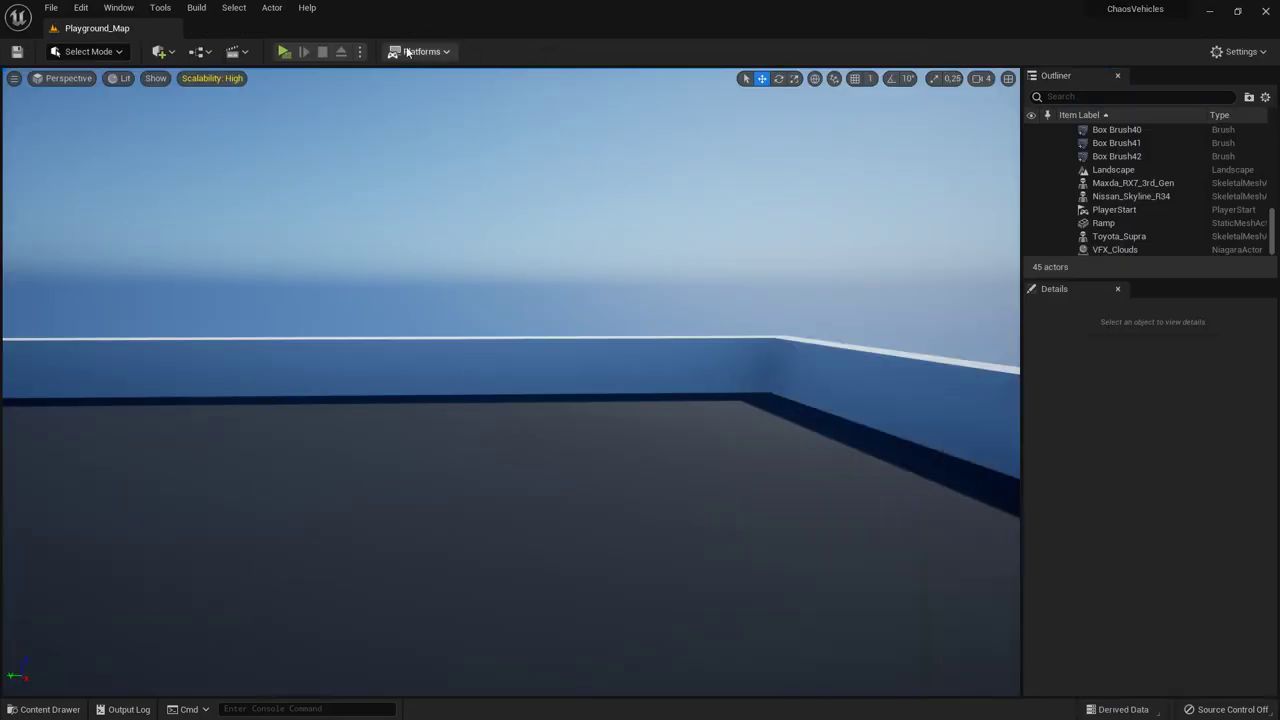
left_click(292, 54)
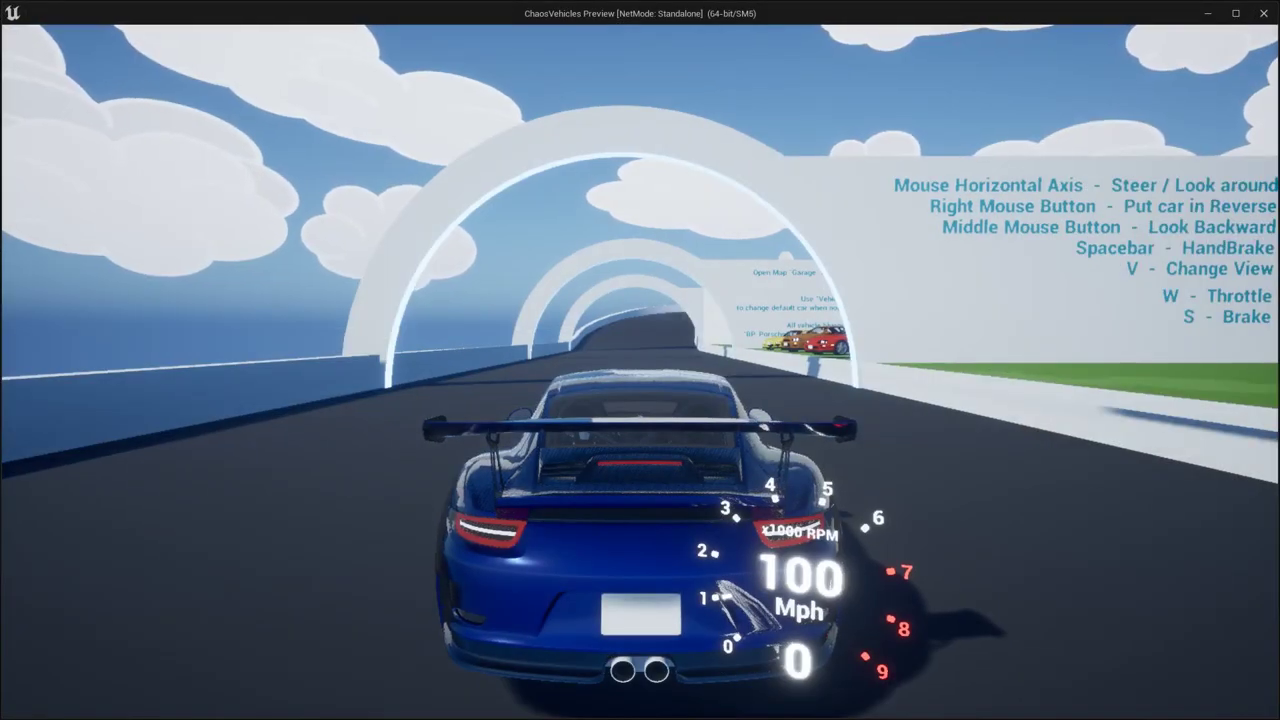
key("w")
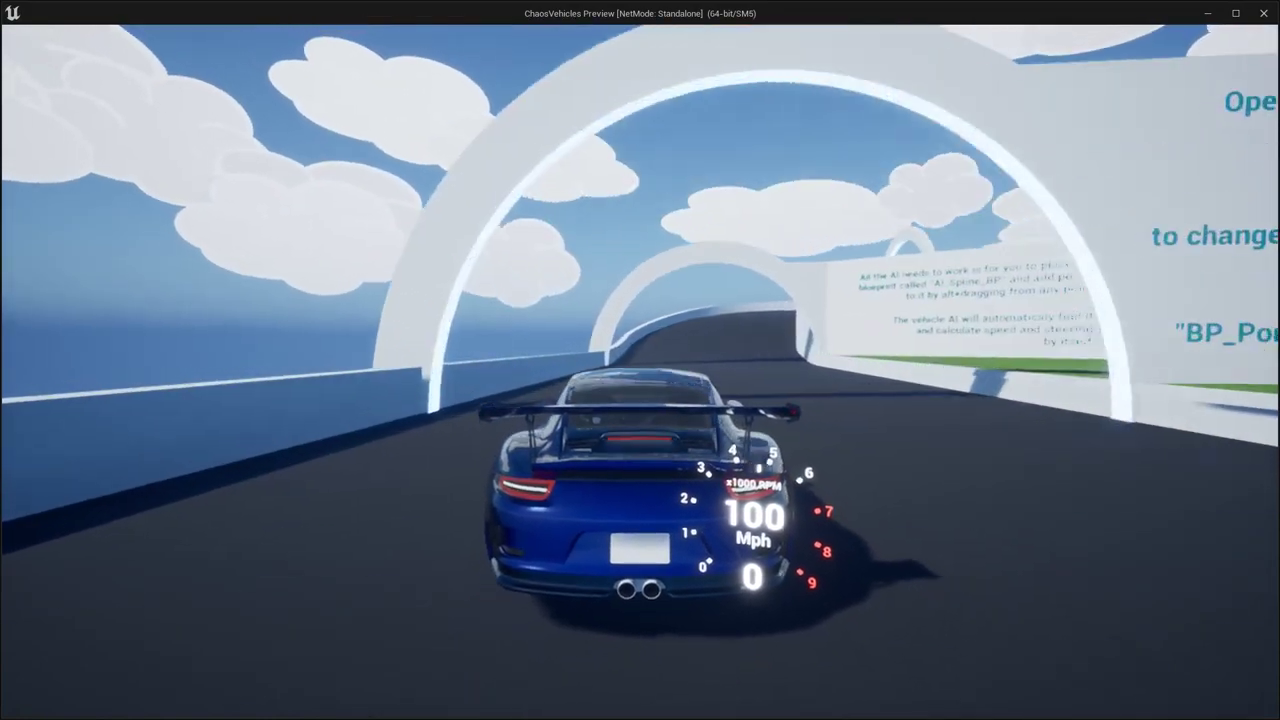
key("d")
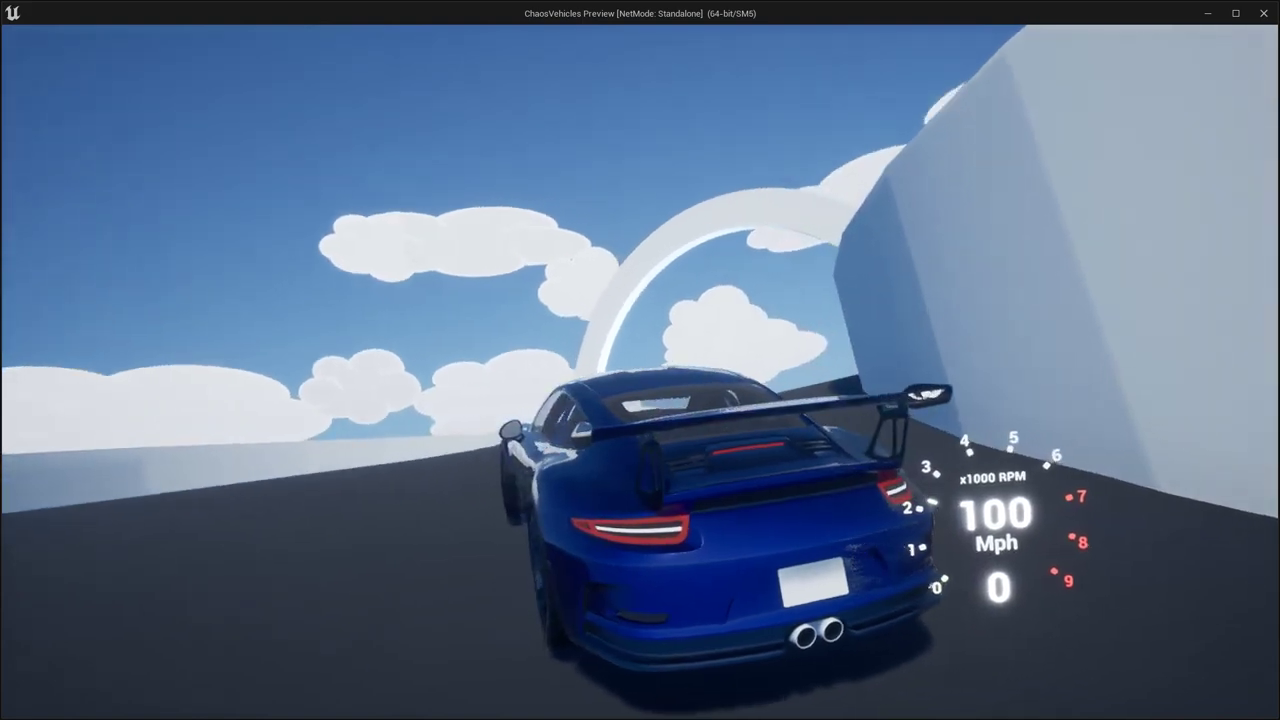
key("Escape")
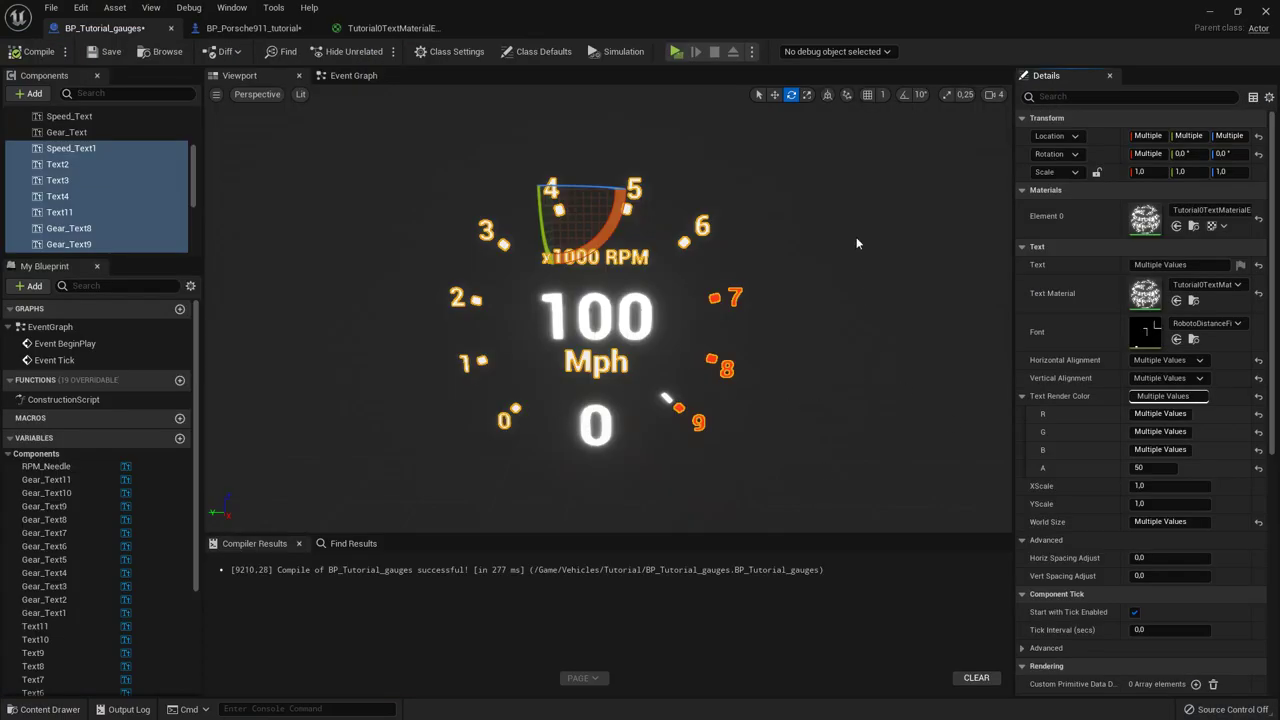
Step: In the gauge blueprint's event graph, set the alpha of the RPM needle's white Make Color node to 50
left_click(606, 362)
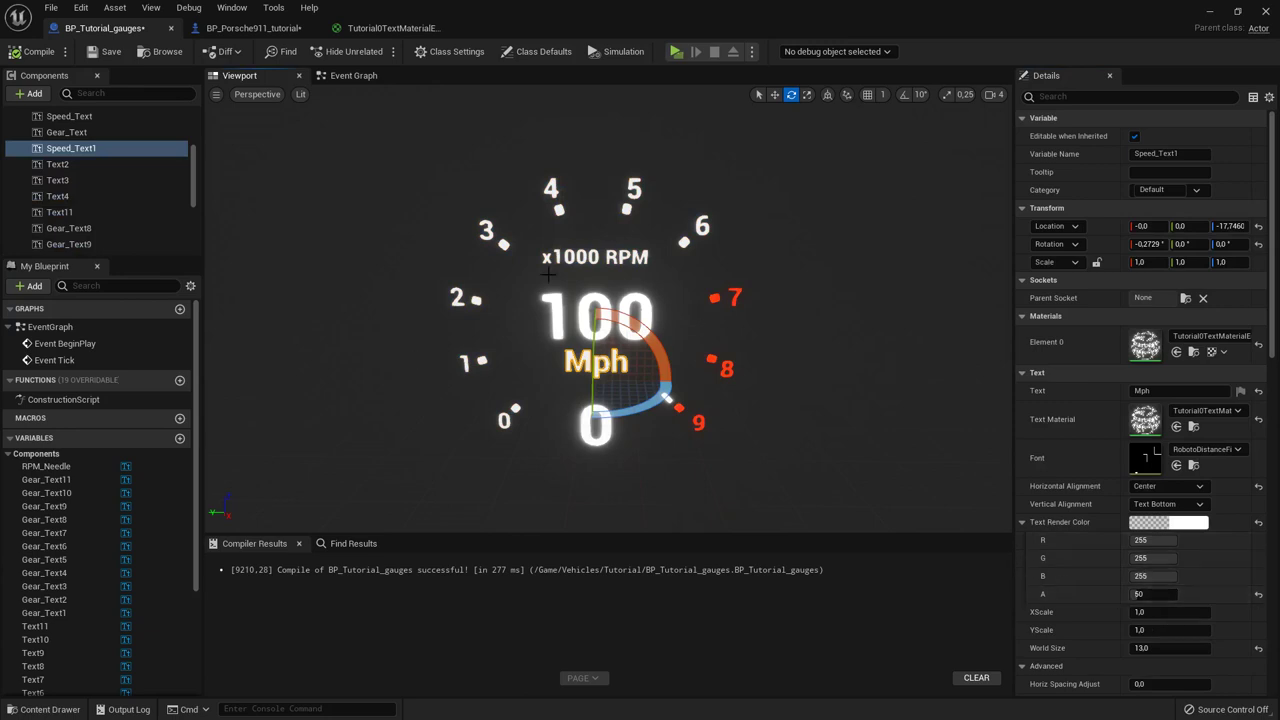
left_click(350, 76)
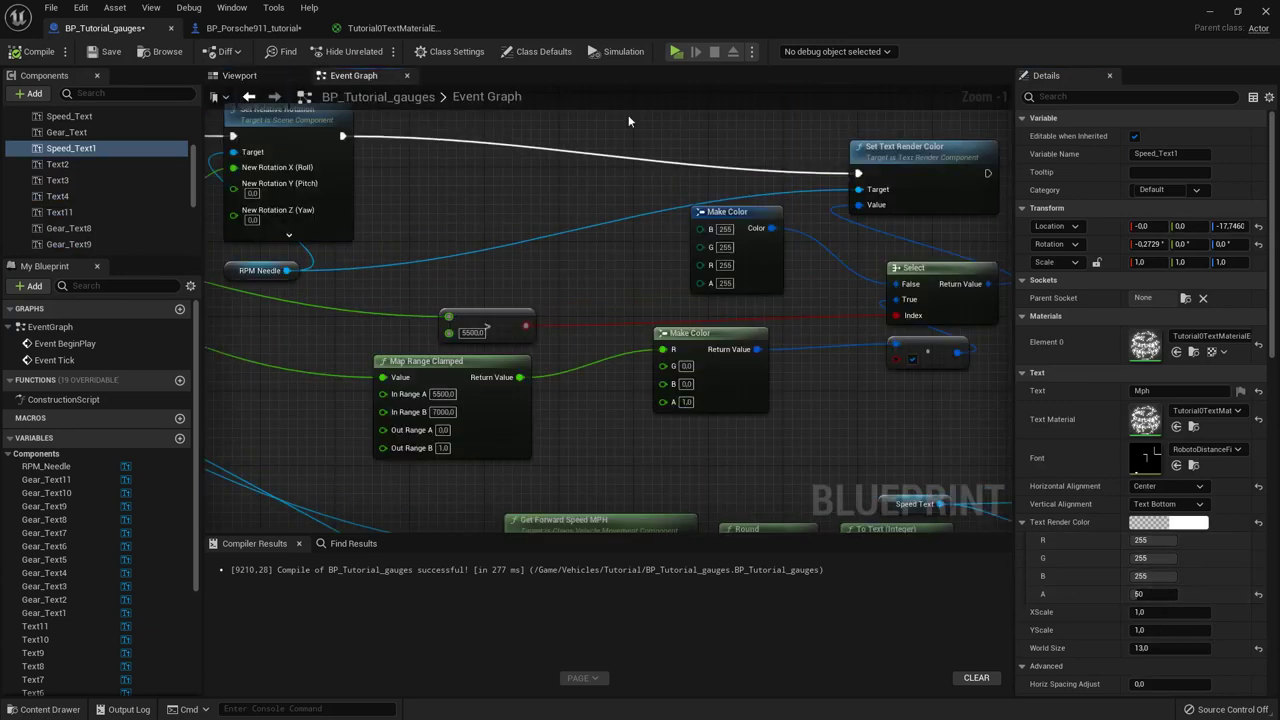
left_click(724, 283)
type("50")
left_click(686, 401)
left_click(811, 442)
right_click_drag(574, 458, 550, 440)
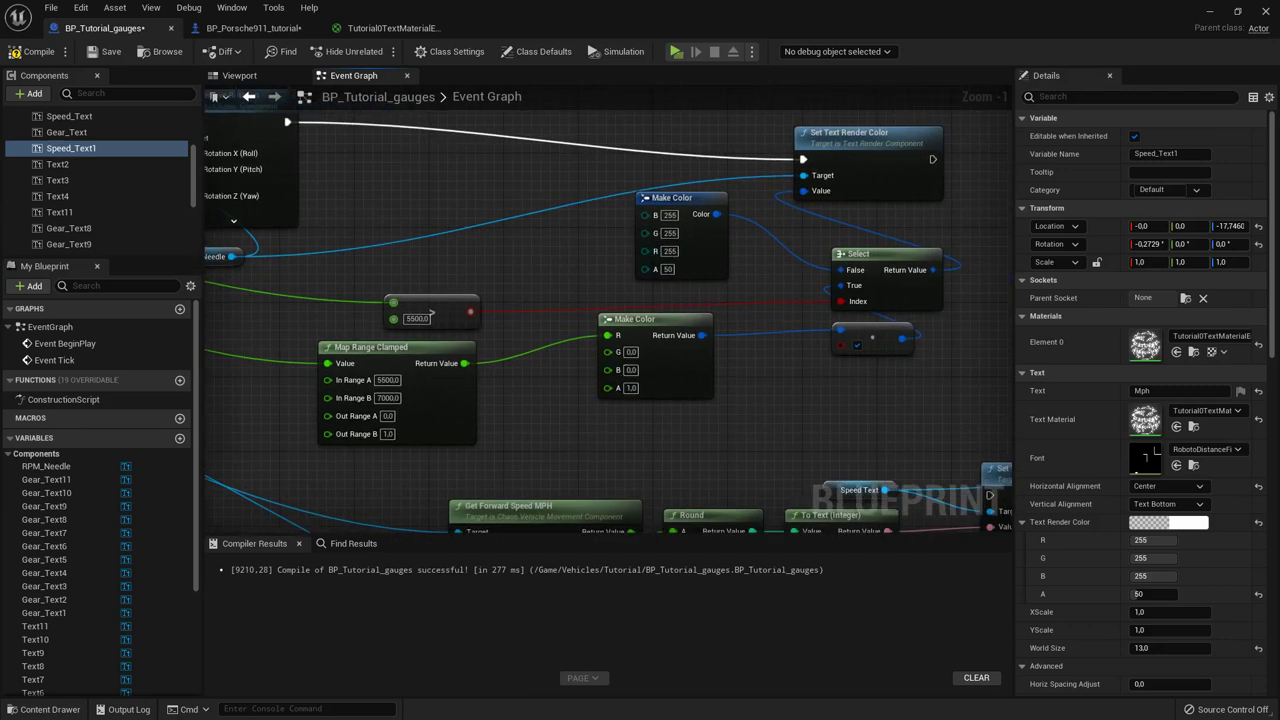
Step: Calculate 255 divided by 50 and 1 divided by 5 in the calculator
left_click_drag(1045, 270, 948, 275)
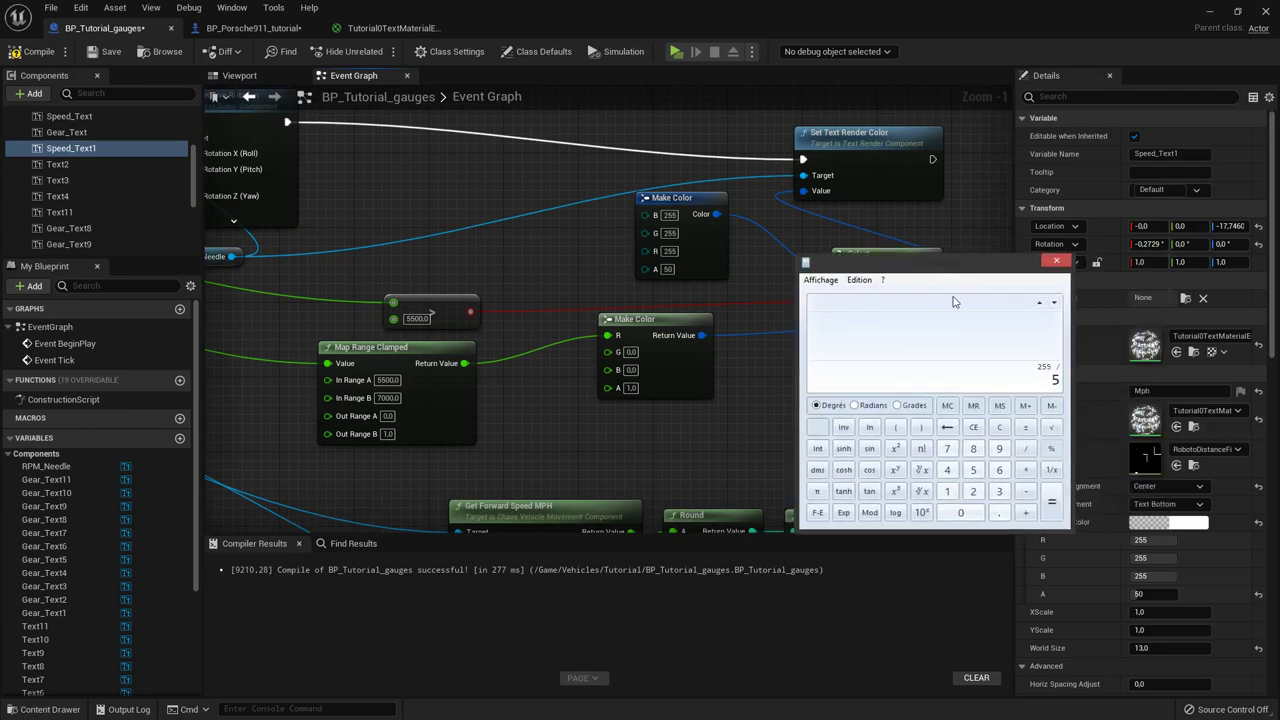
type("0")
key("Return")
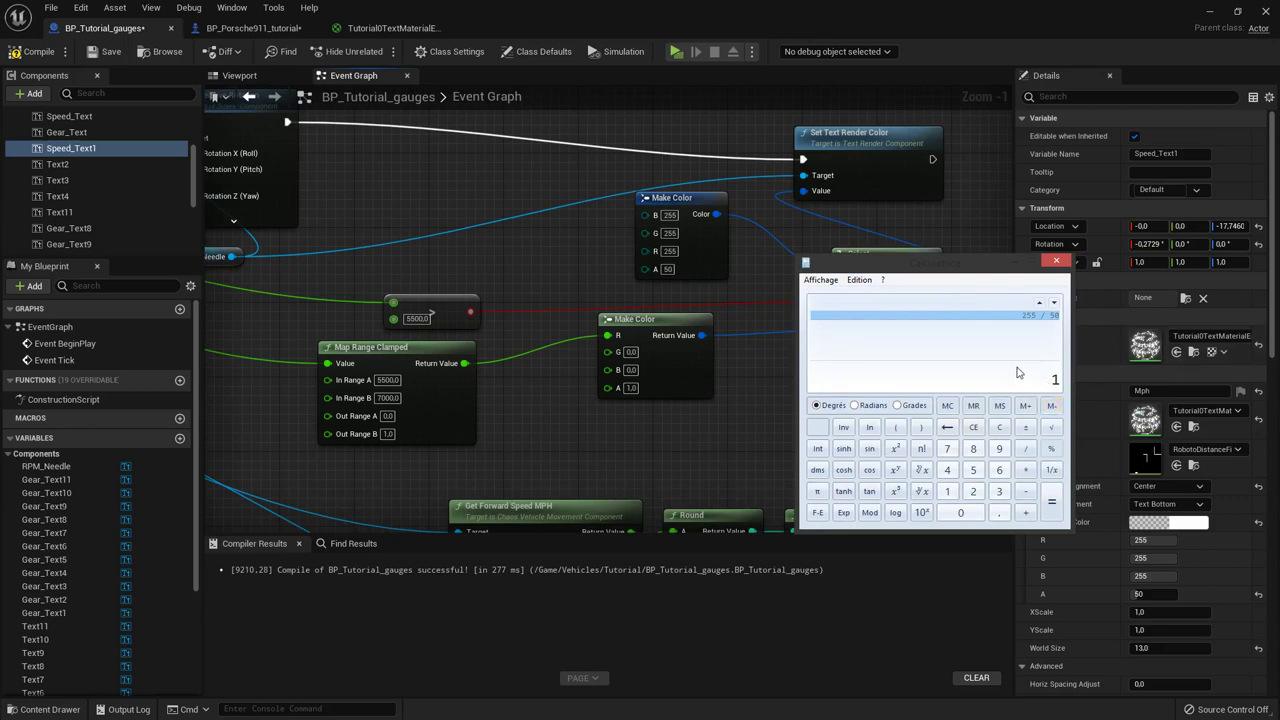
type("1 / 5")
key("Return")
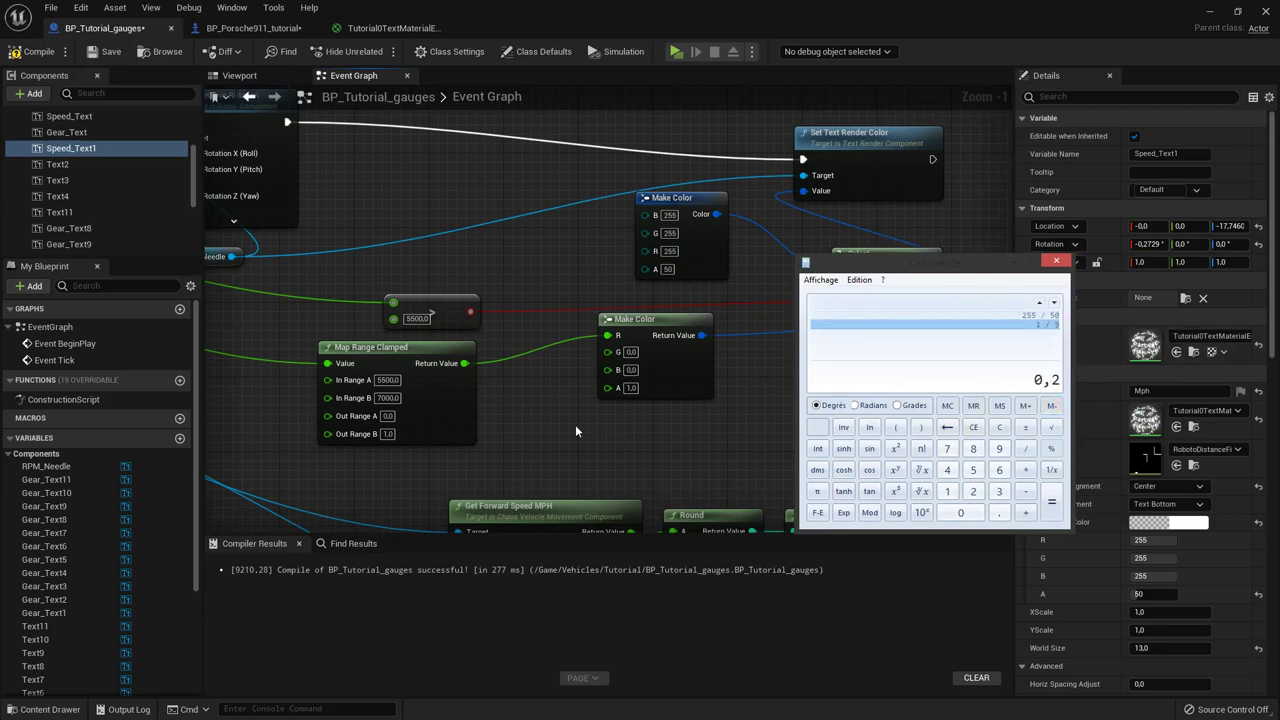
Step: Set the alpha of the Make Color node fed by the RPM needle's Map Range Clamped to 0.2
left_click(631, 388)
type("0")
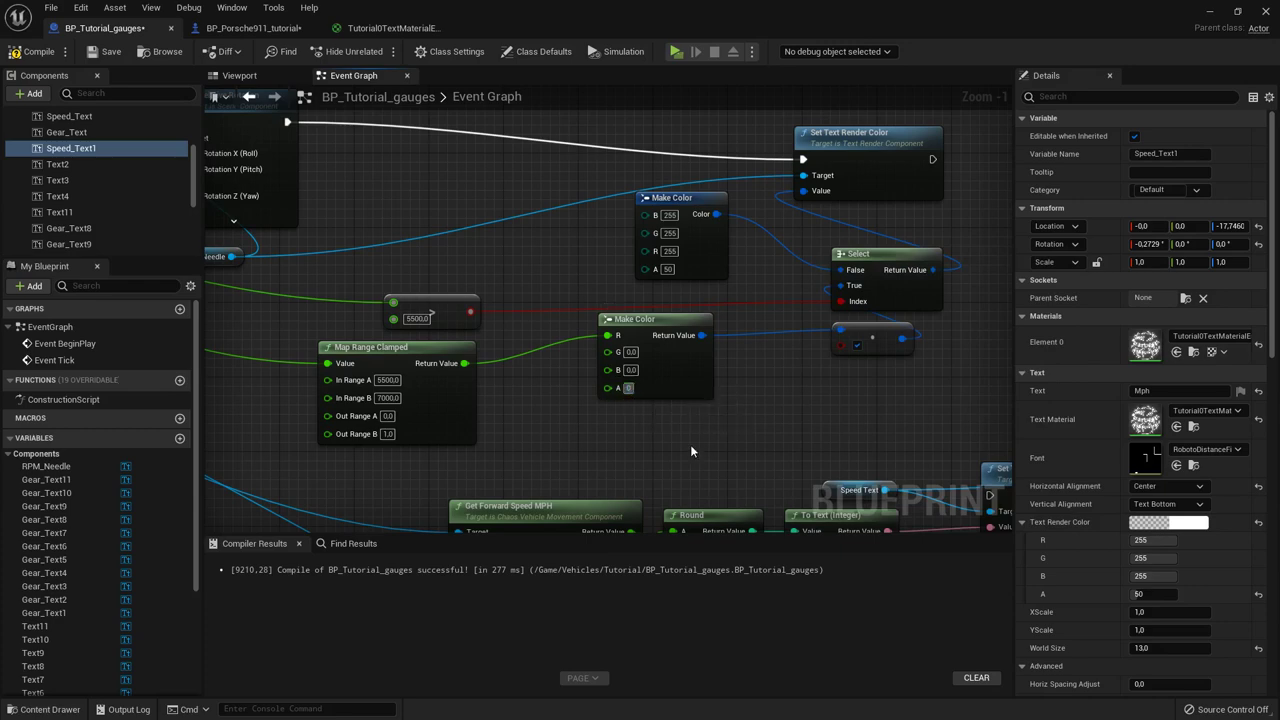
type(",2")
key("Return")
Step: Set the alpha of the three Make Color nodes feeding the Speed Text colour's Select node to 50
right_click_drag(645, 463, 524, 431)
right_click_drag(617, 424, 361, 243)
scroll(657, 354, "down", 2)
scroll(831, 427, "up", 3)
left_click(717, 321)
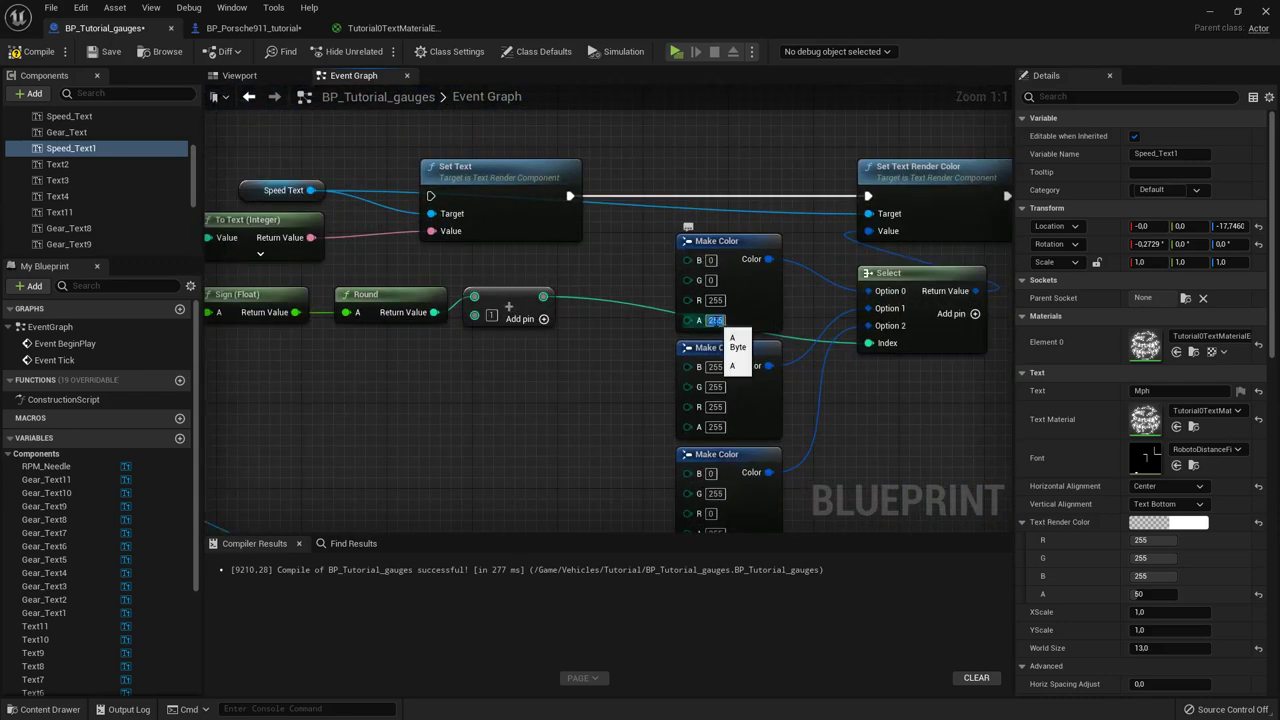
type("50")
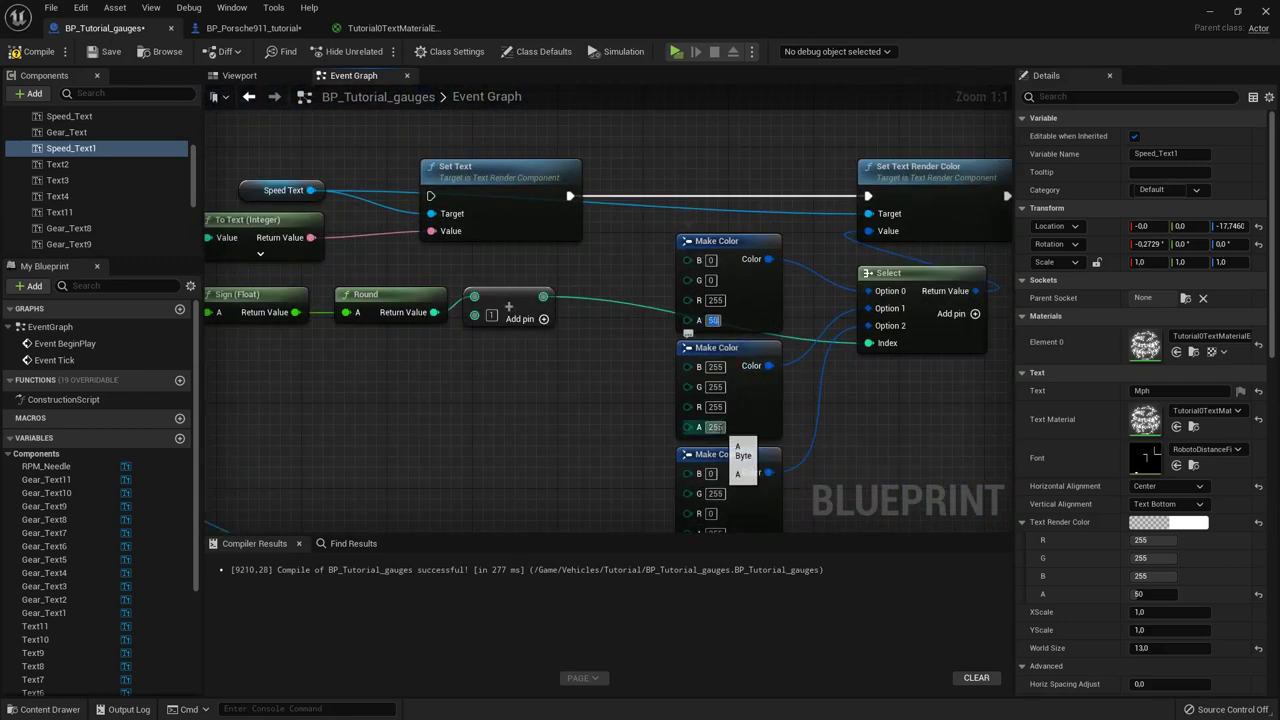
left_click(715, 427)
type("50")
right_click_drag(866, 471, 855, 321)
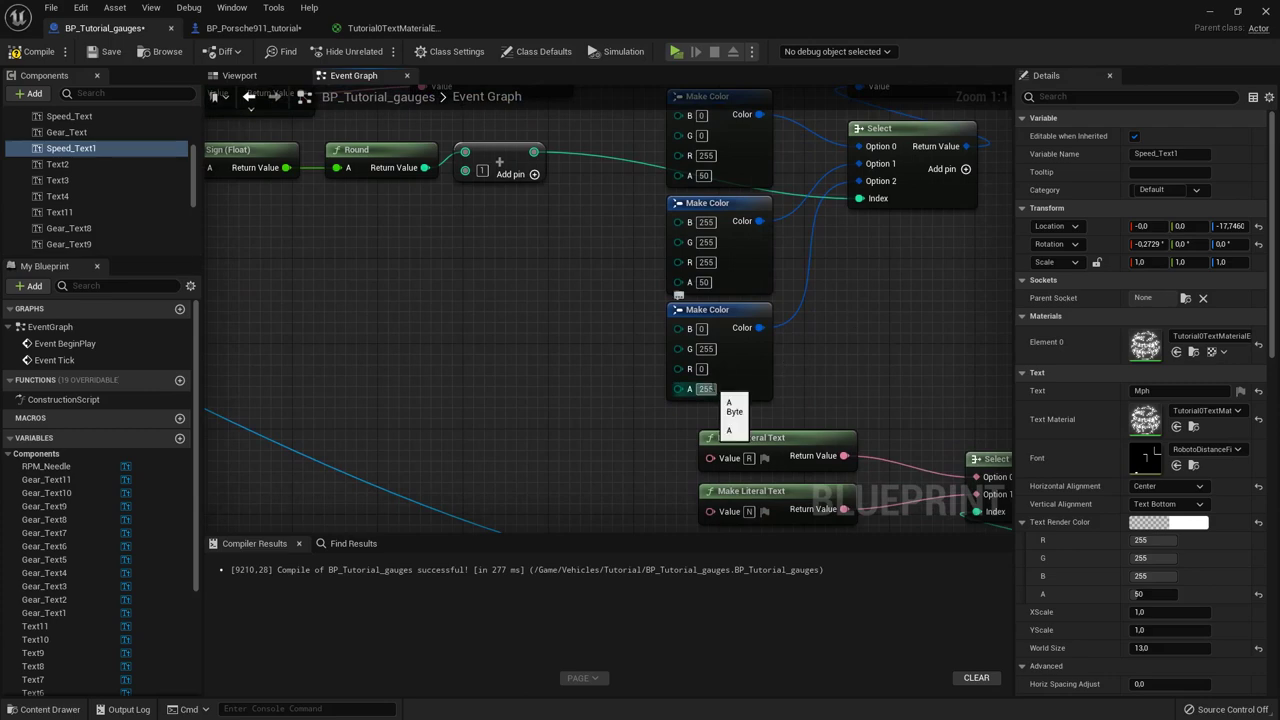
type("50")
Step: Set the alpha of the green, red and white Make Color nodes for the gear text colour to 50
right_click_drag(914, 408, 341, 139)
scroll(715, 352, "down", 2)
scroll(575, 375, "up", 2)
left_click(741, 418)
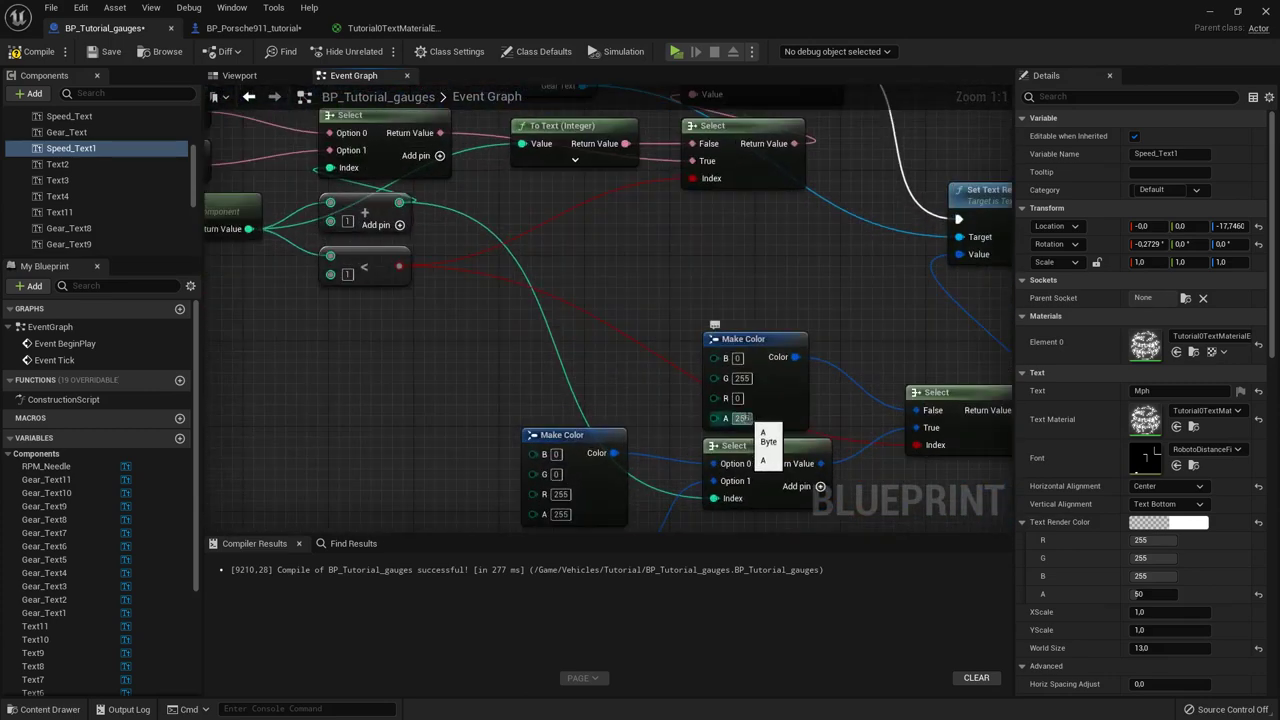
type("50")
right_click_drag(680, 491, 698, 372)
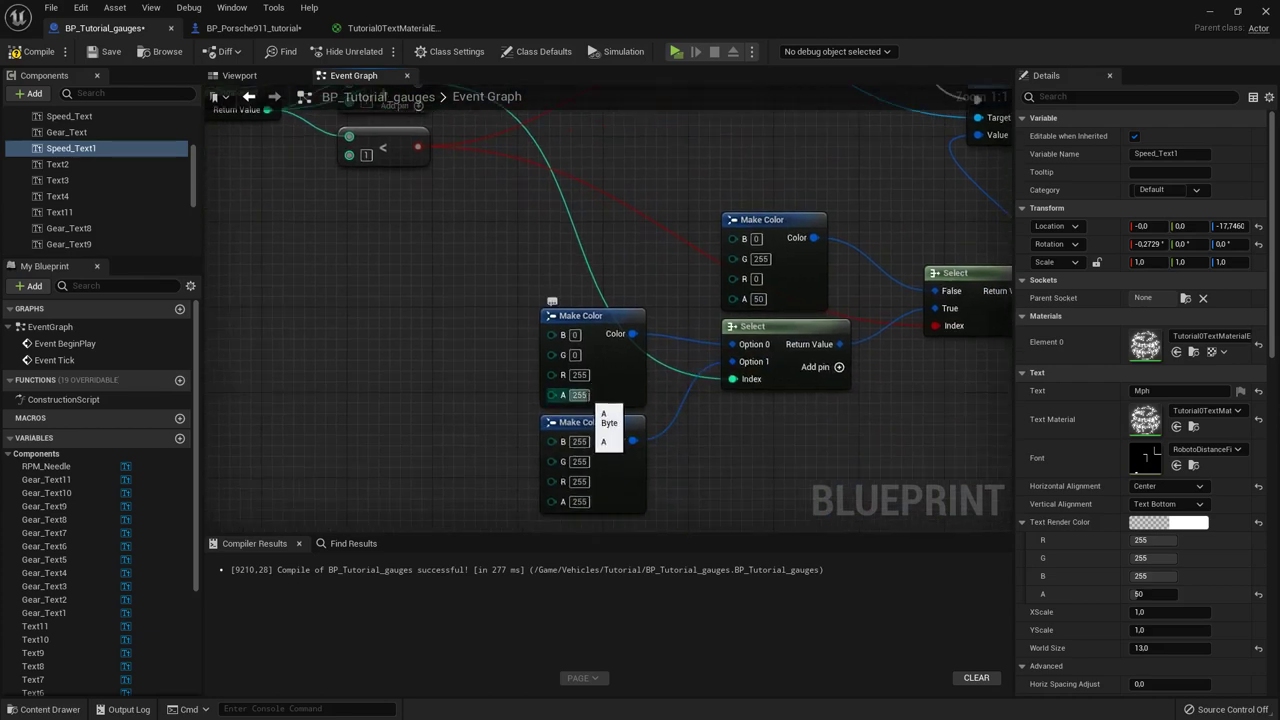
left_click(577, 395)
type("50")
left_click(577, 501)
type("5")
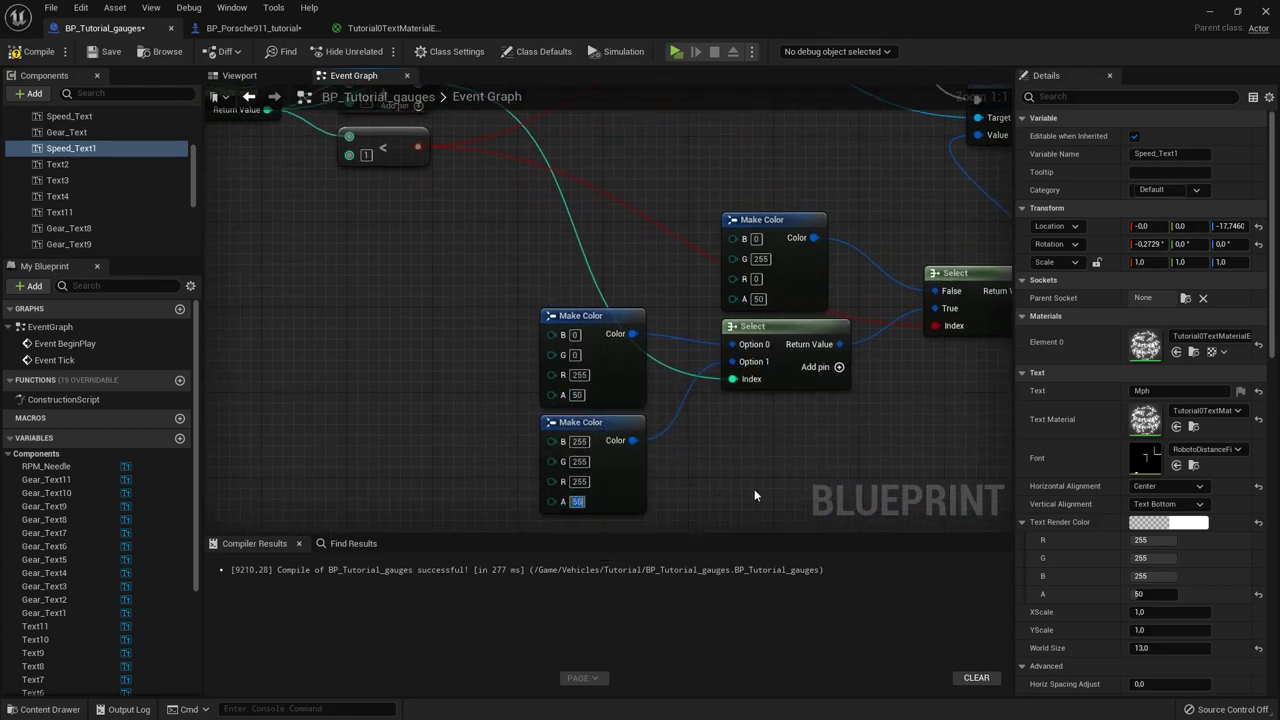
Step: Align the Get Engine Max Rotation Speed node beneath Get Engine Rotation Speed, and compile and save the blueprint
left_click(755, 495)
scroll(755, 495, "down", 4)
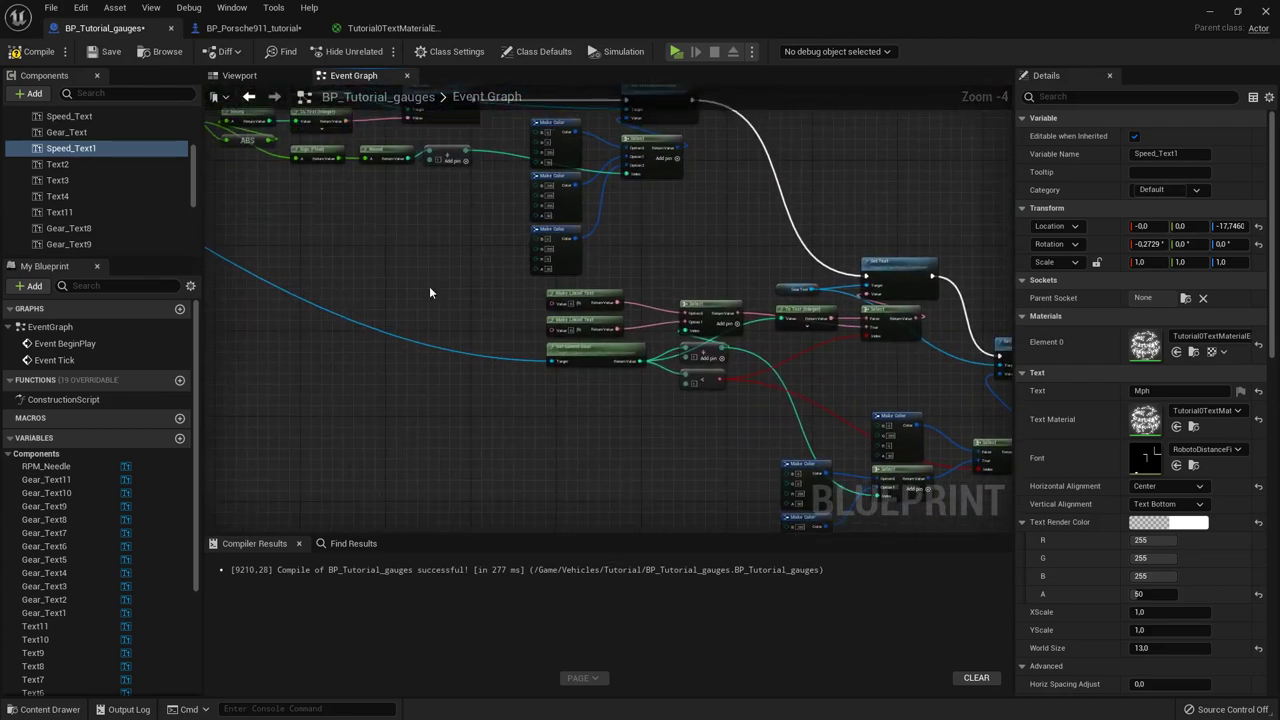
right_click_drag(430, 292, 824, 450)
right_click_drag(569, 213, 674, 357)
scroll(703, 331, "up", 2)
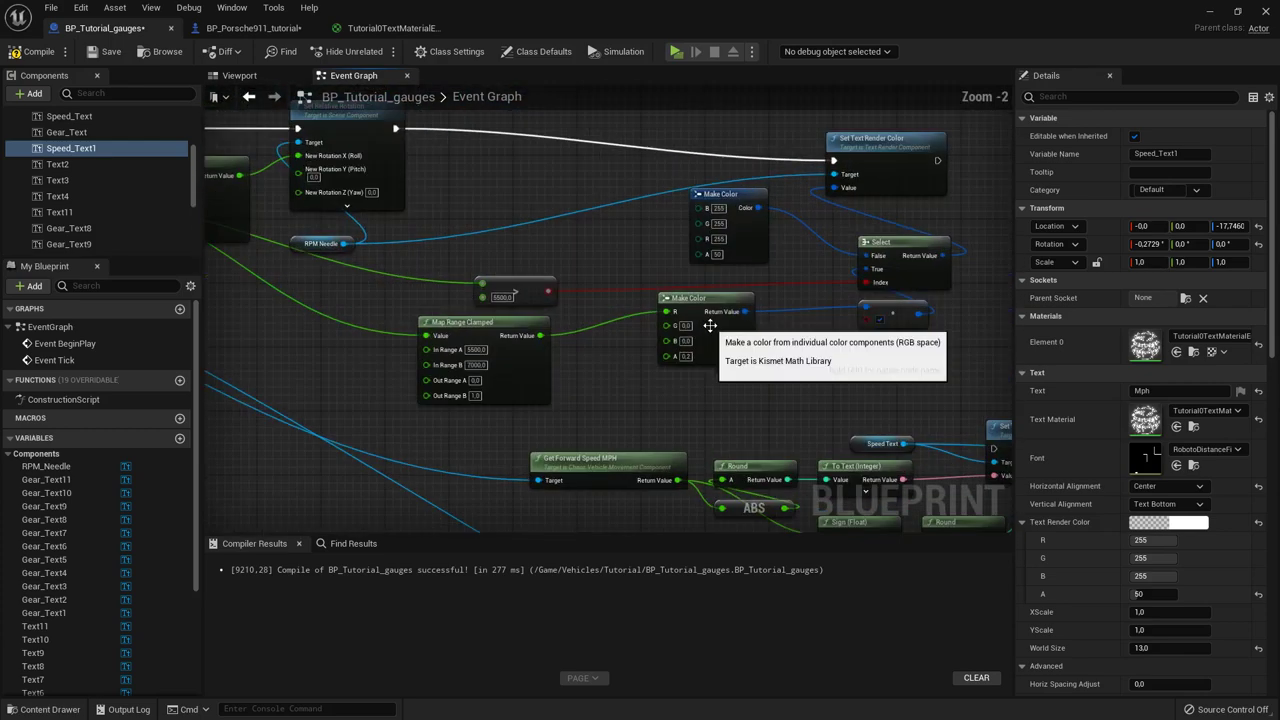
scroll(709, 326, "down", 1)
right_click_drag(622, 275, 770, 400)
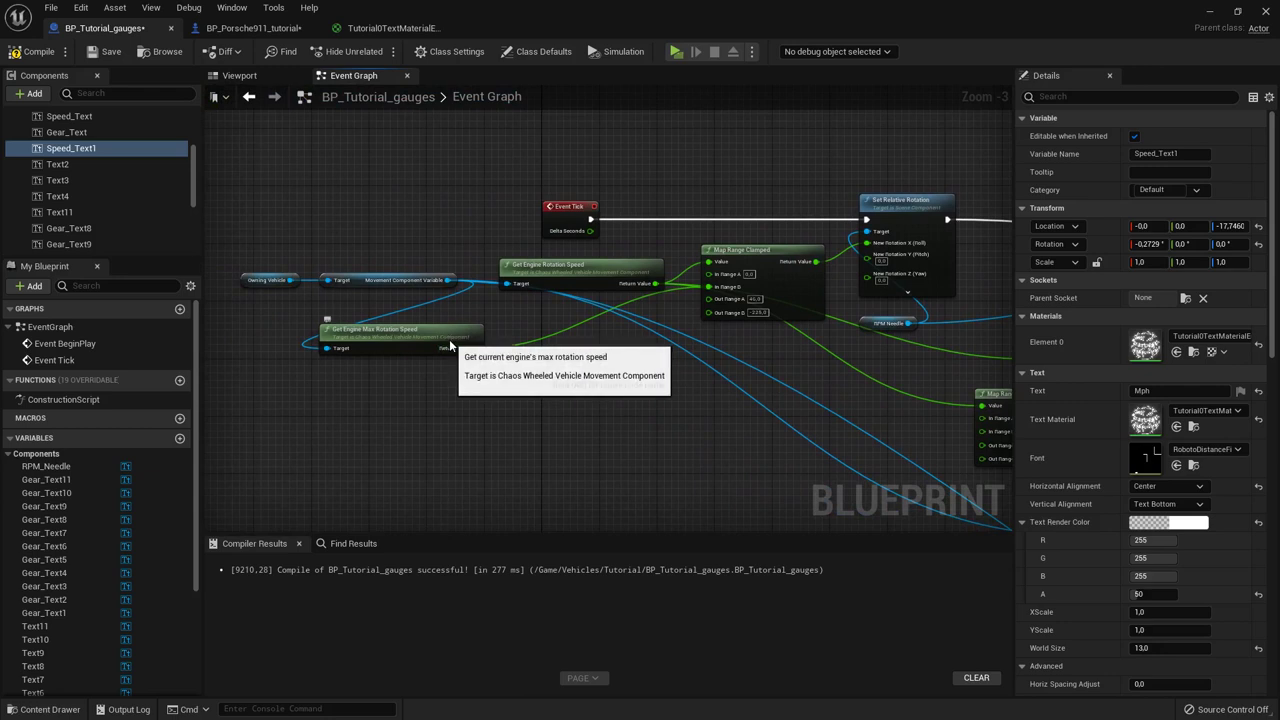
left_click_drag(450, 345, 630, 330)
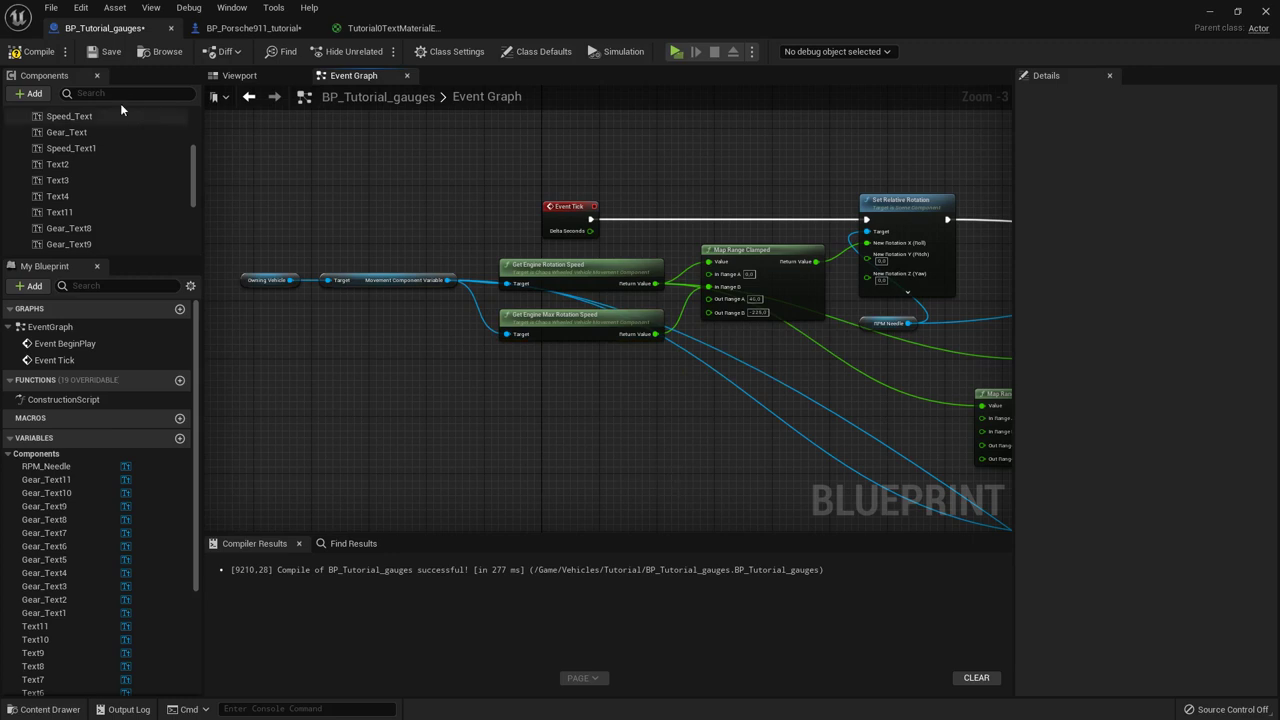
left_click(38, 51)
left_click(103, 51)
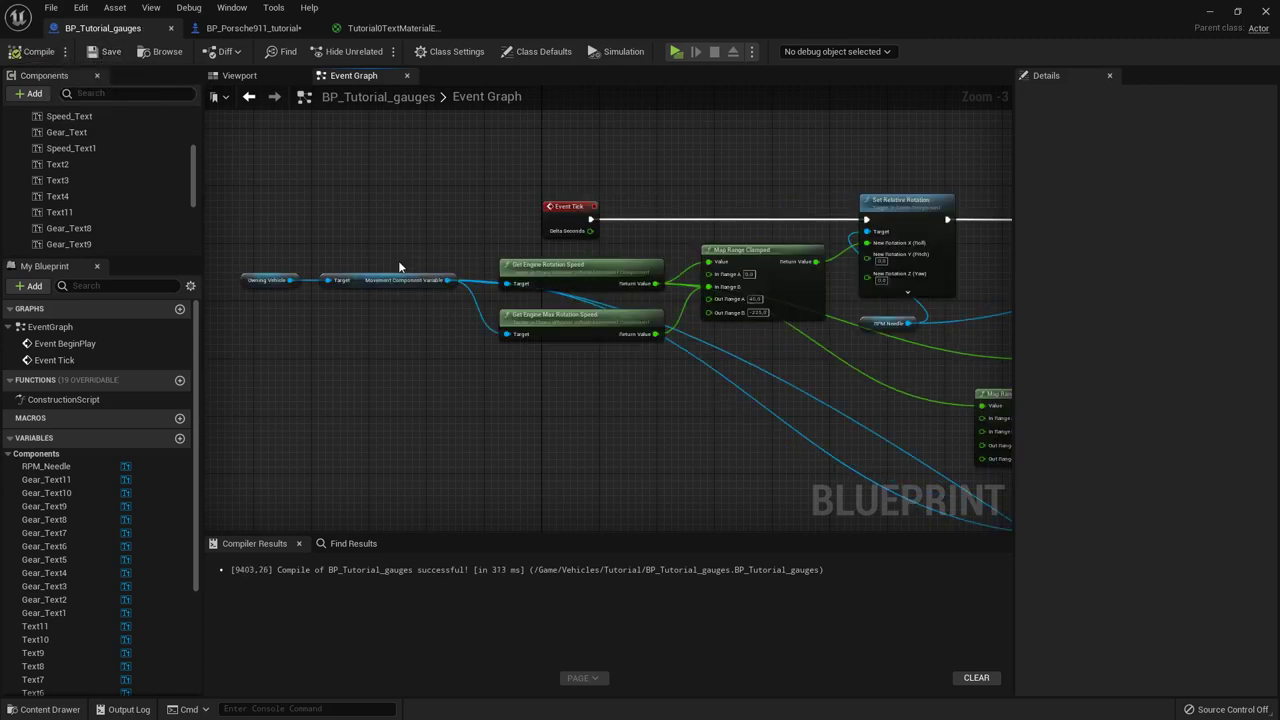
Step: Connect the execution output of the RPM needle's Set Text Render Color node to the Speed Text's Set Text node and compile
right_click_drag(838, 455, 418, 328)
scroll(416, 327, "down", 2)
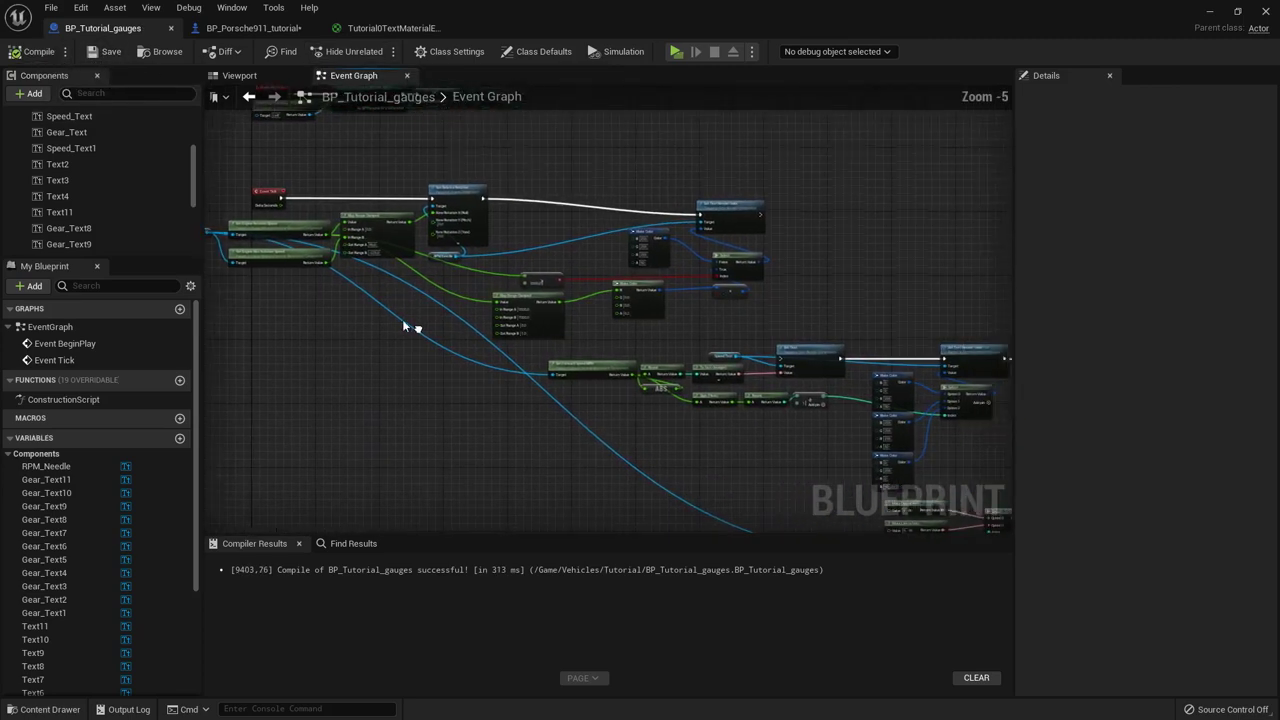
scroll(778, 237, "up", 2)
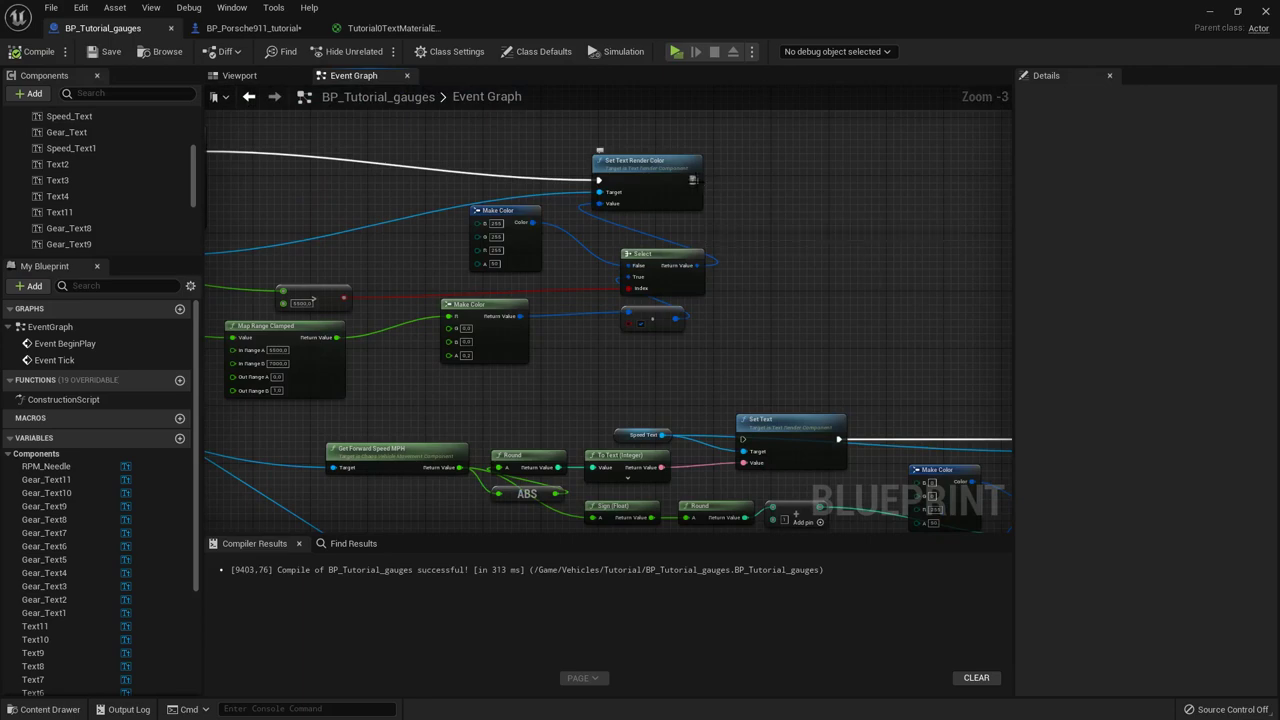
left_click_drag(695, 181, 750, 441)
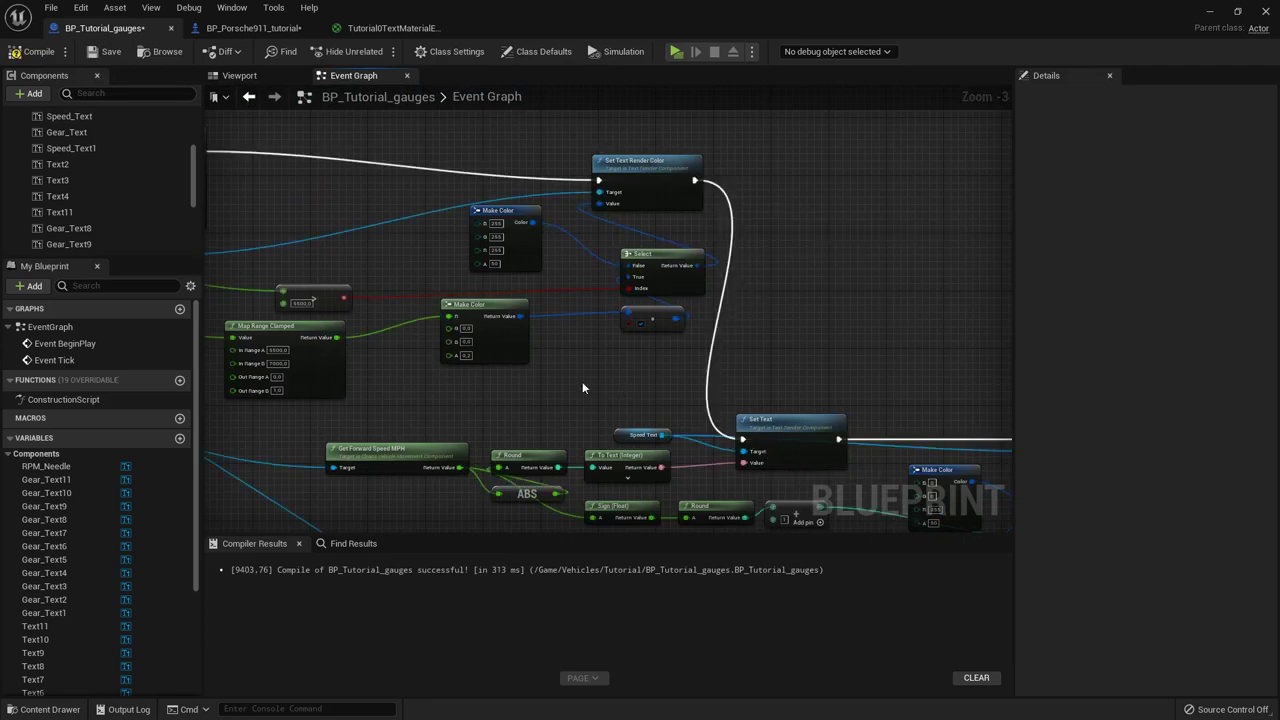
scroll(583, 388, "up", 2)
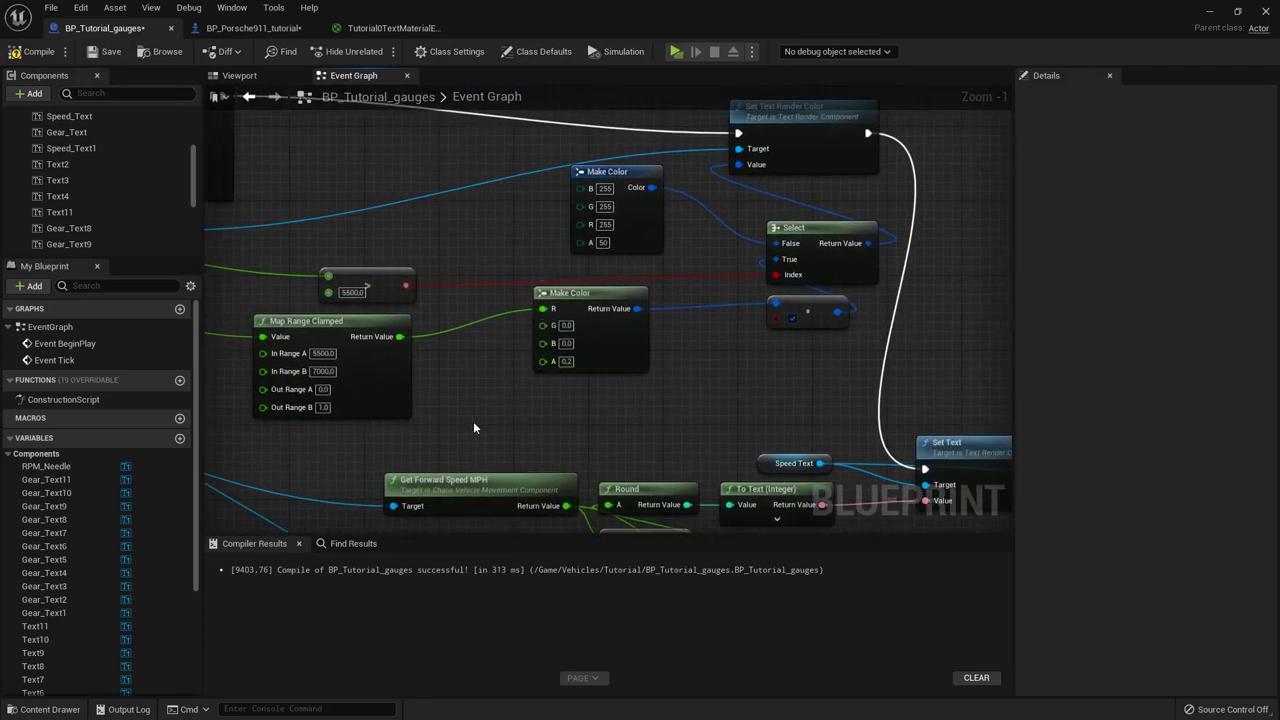
right_click_drag(474, 423, 558, 377)
scroll(548, 419, "down", 1)
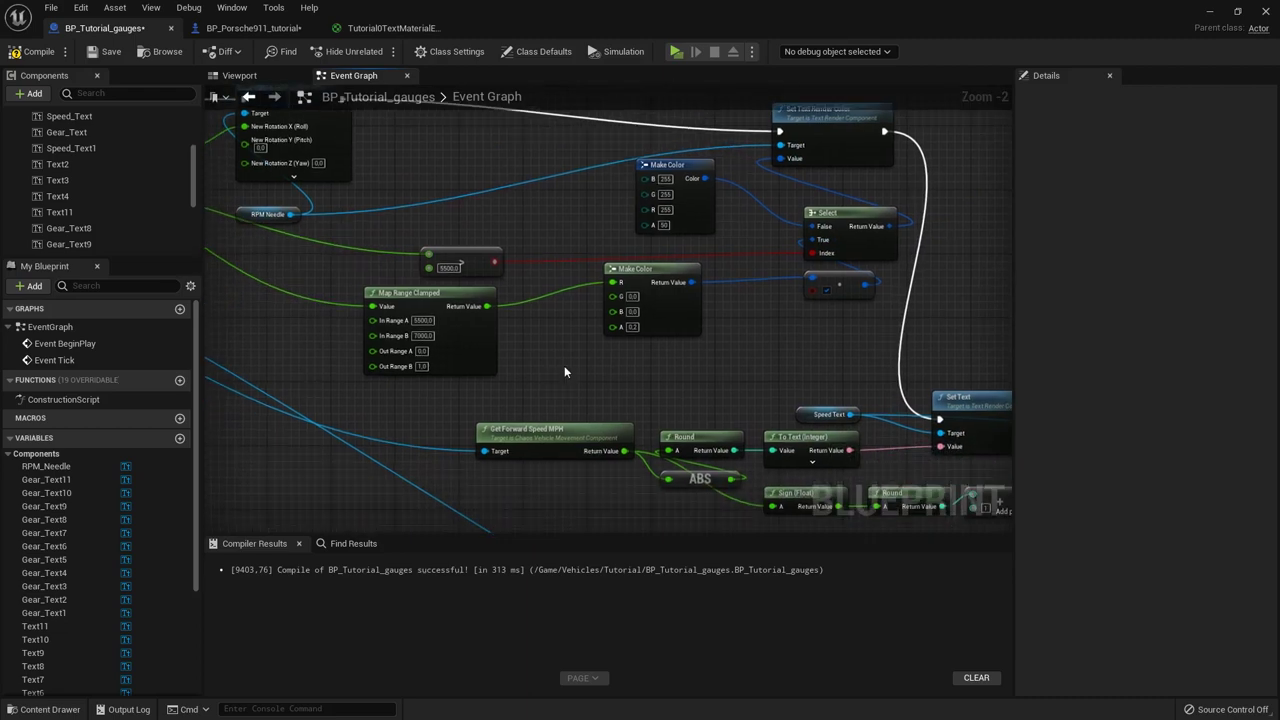
left_click(33, 51)
Step: Play the level and drive the Porsche to check the gauge's needle, speed and gear text colours
left_click(1212, 12)
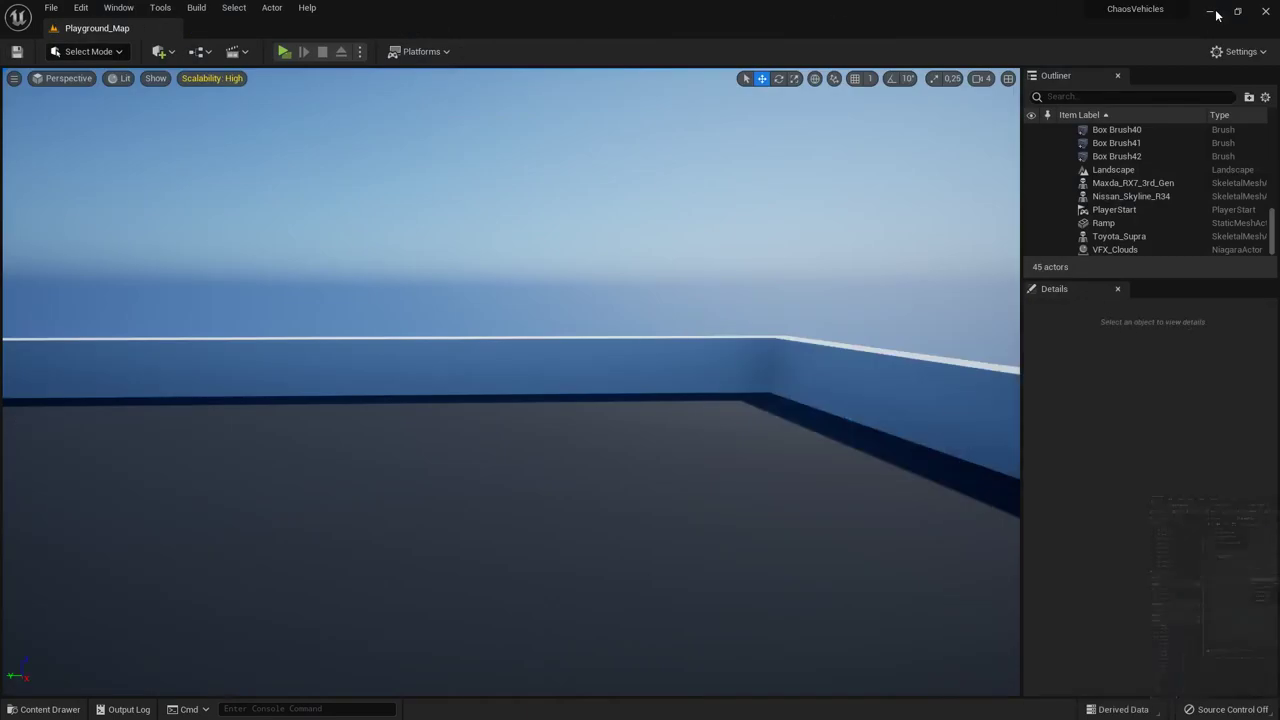
left_click(284, 51)
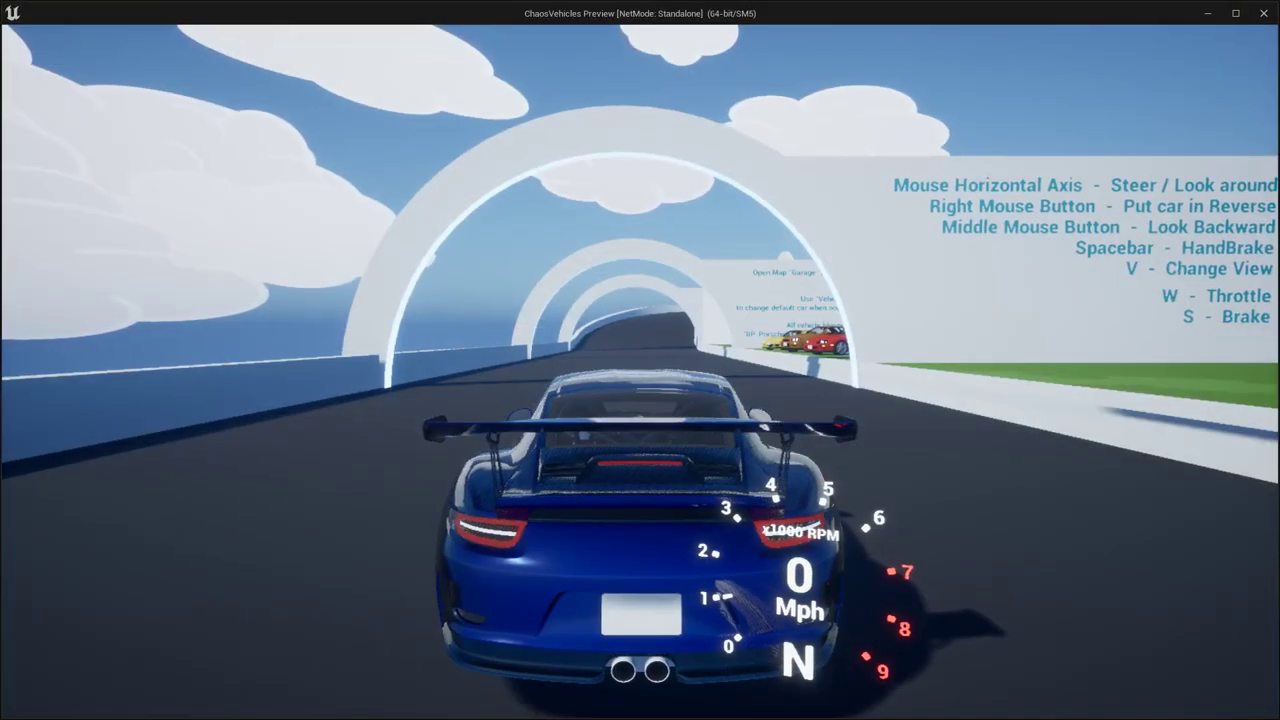
key("w")
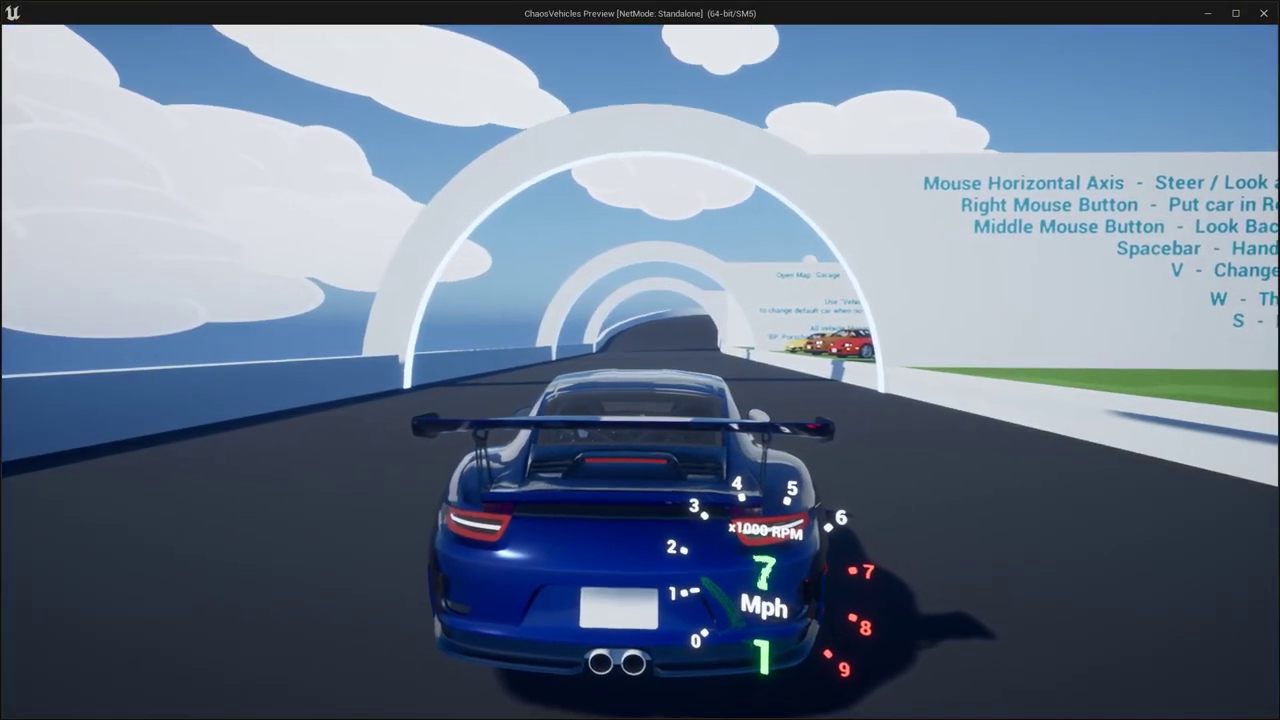
key("w")
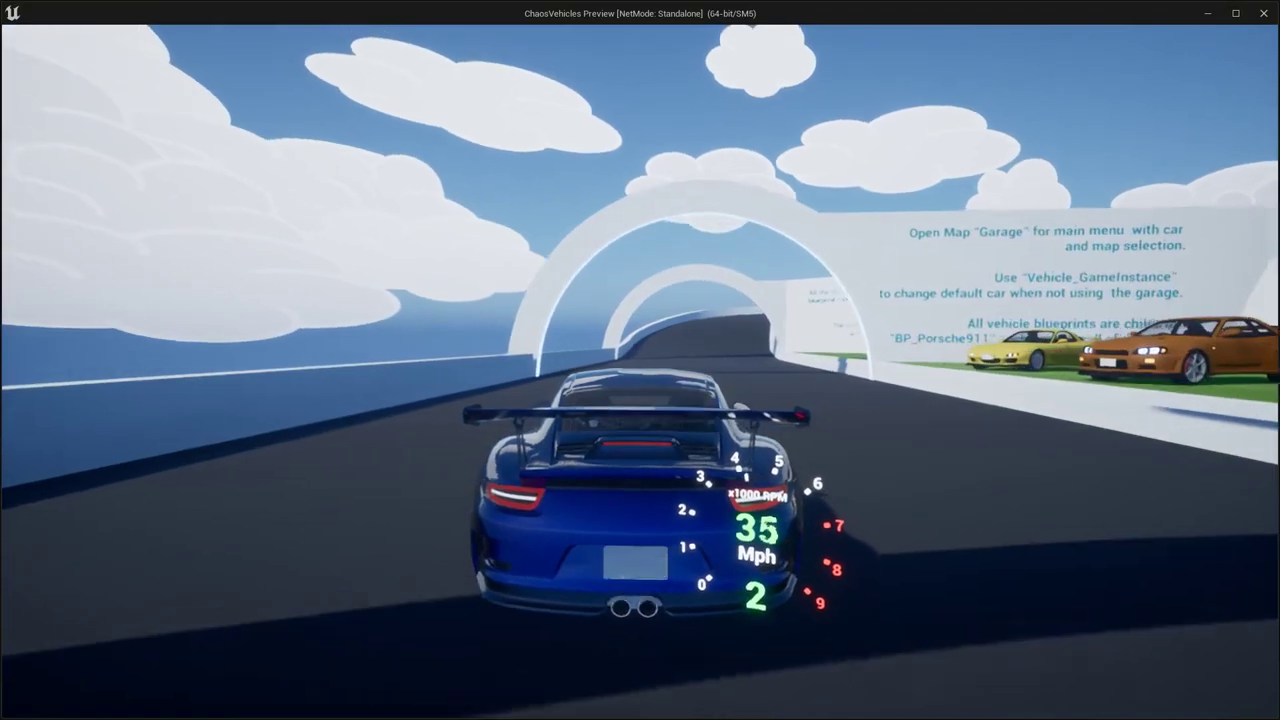
key("w")
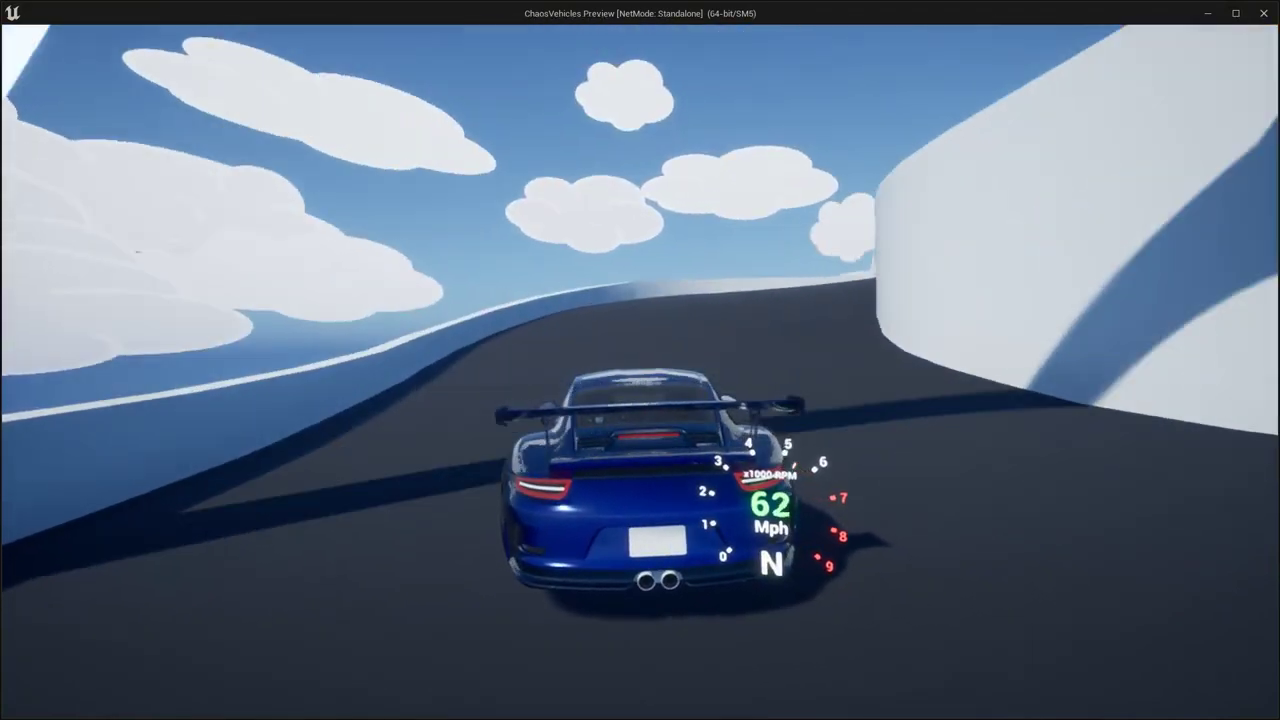
key("d")
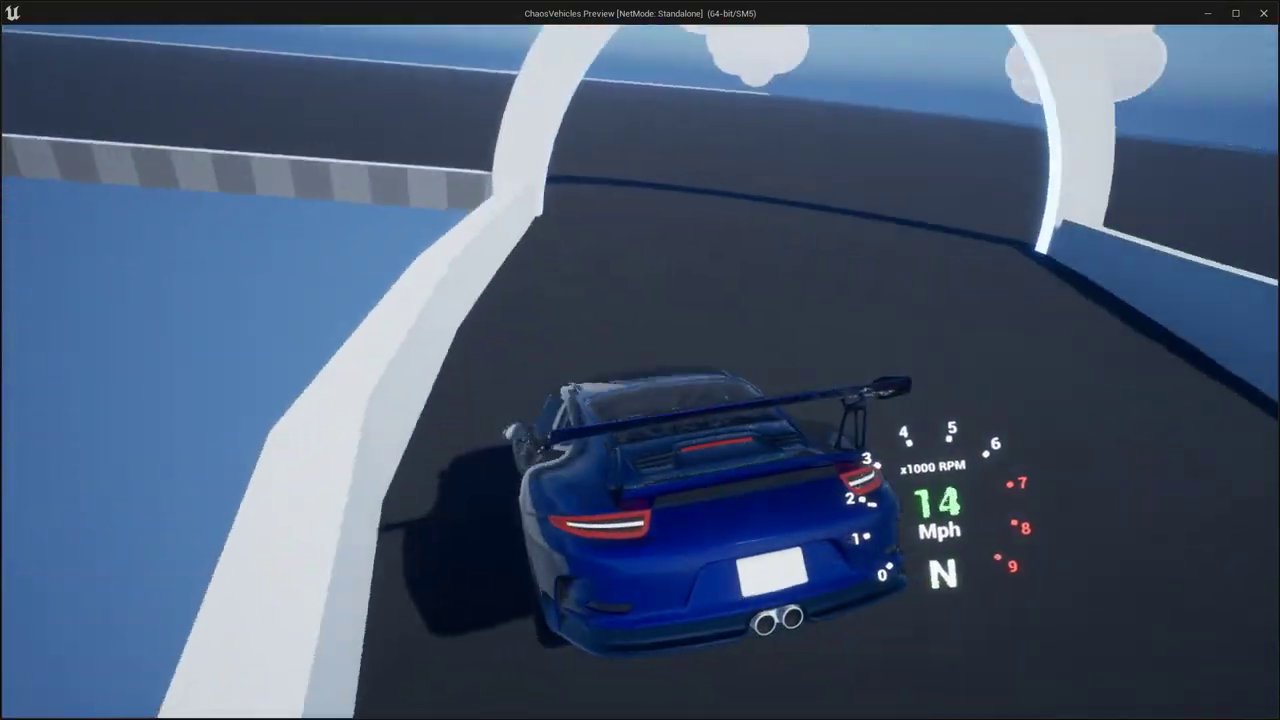
key("Escape")
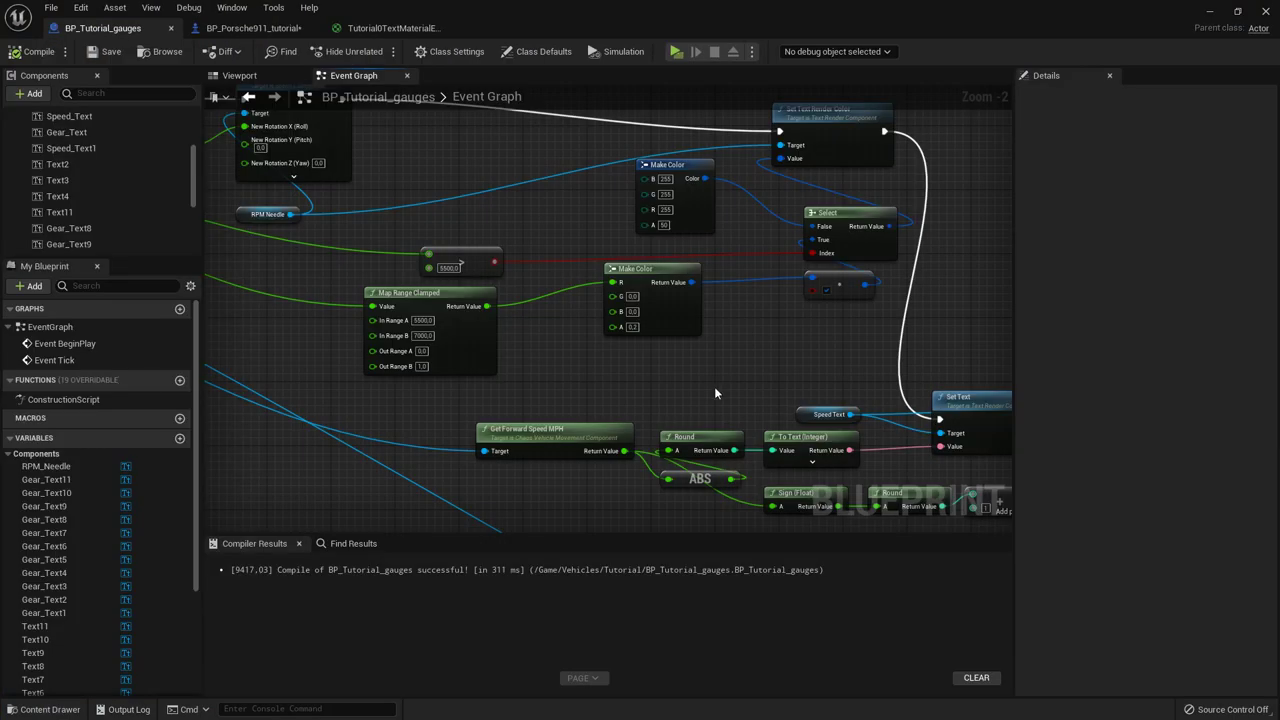
Step: Set the alpha of the green Make Color node for the gear text colour to 25
scroll(714, 386, "down", 2)
right_click_drag(714, 386, 412, 240)
scroll(834, 402, "up", 4)
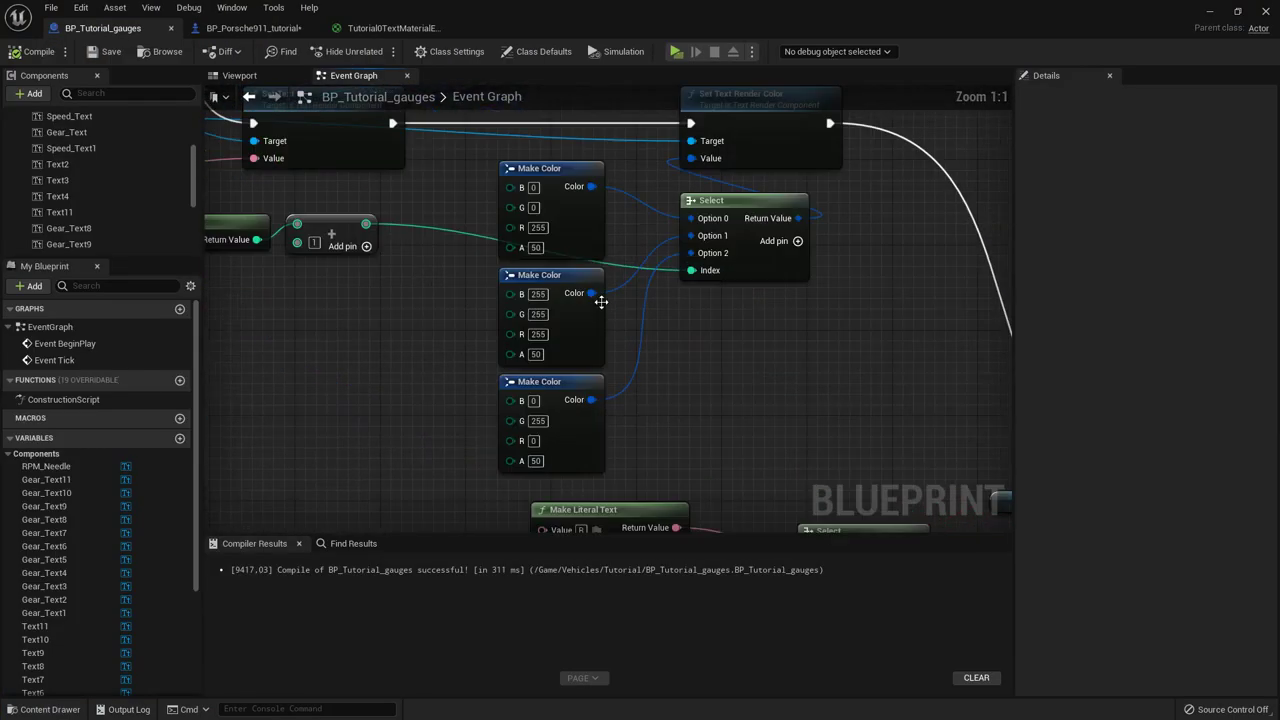
right_click_drag(684, 348, 754, 368)
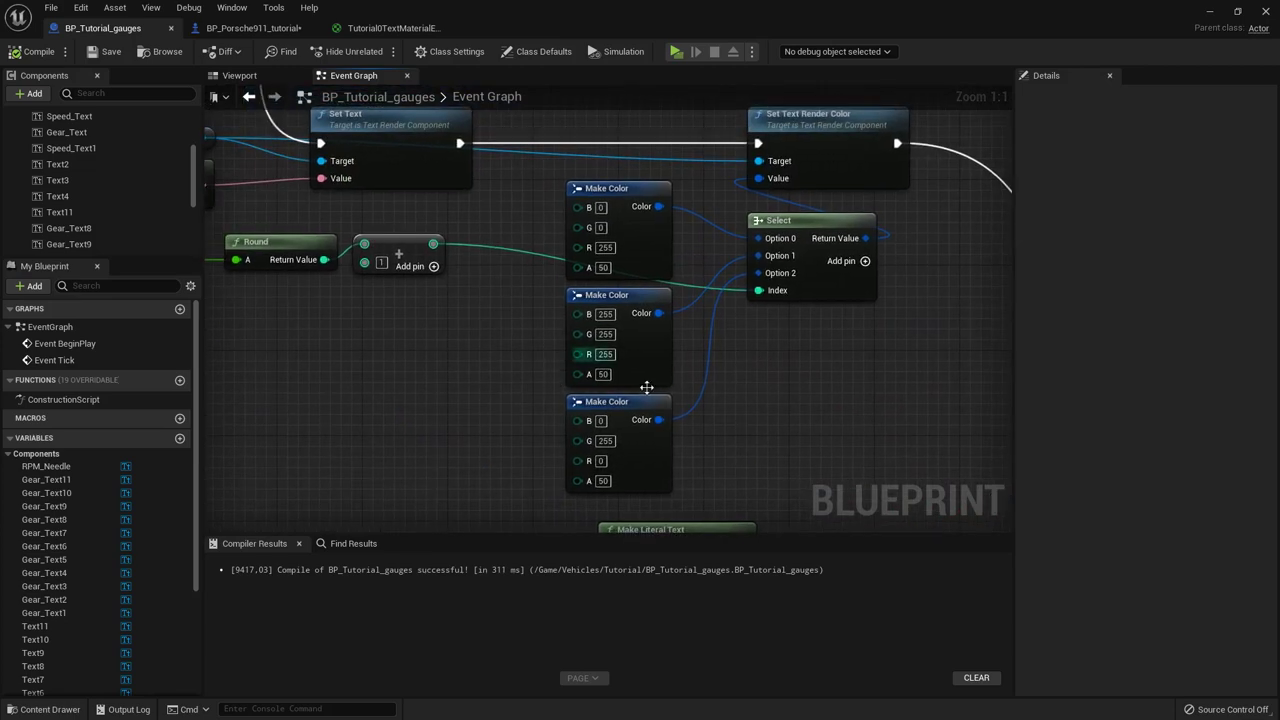
scroll(811, 441, "down", 1)
right_click_drag(811, 441, 516, 207)
scroll(753, 351, "down", 1)
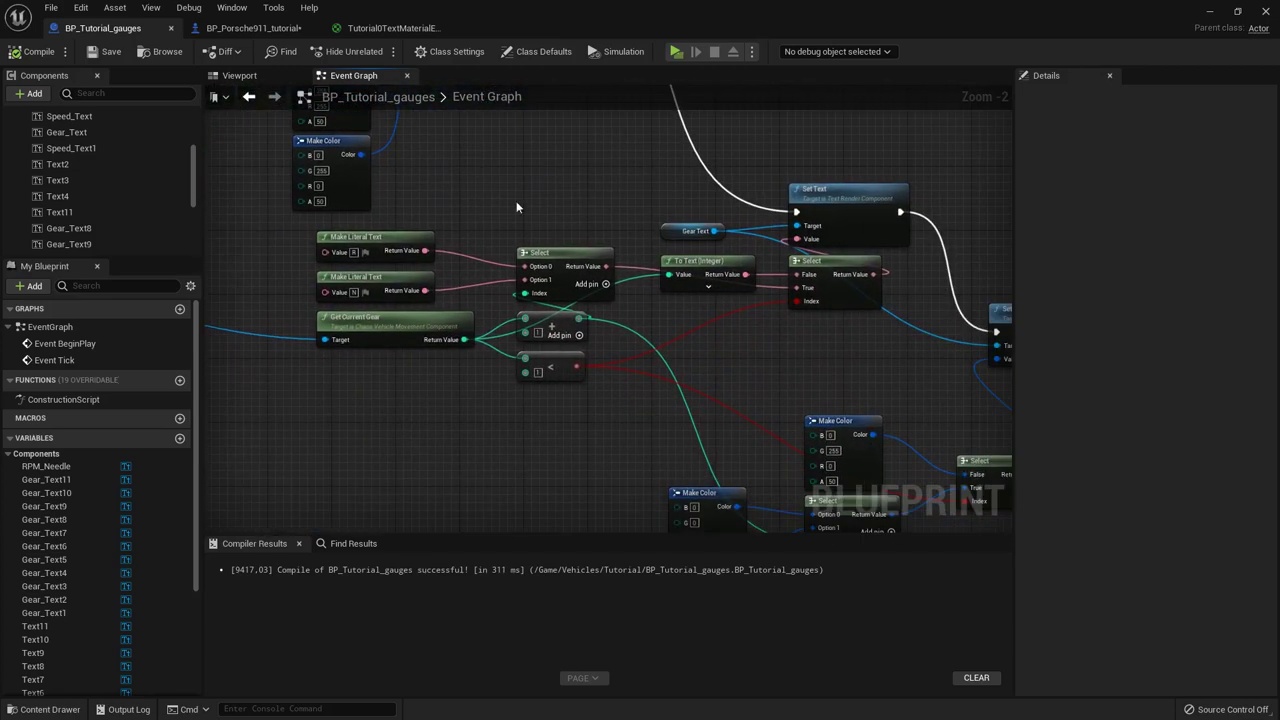
right_click_drag(767, 412, 619, 285)
scroll(666, 355, "up", 2)
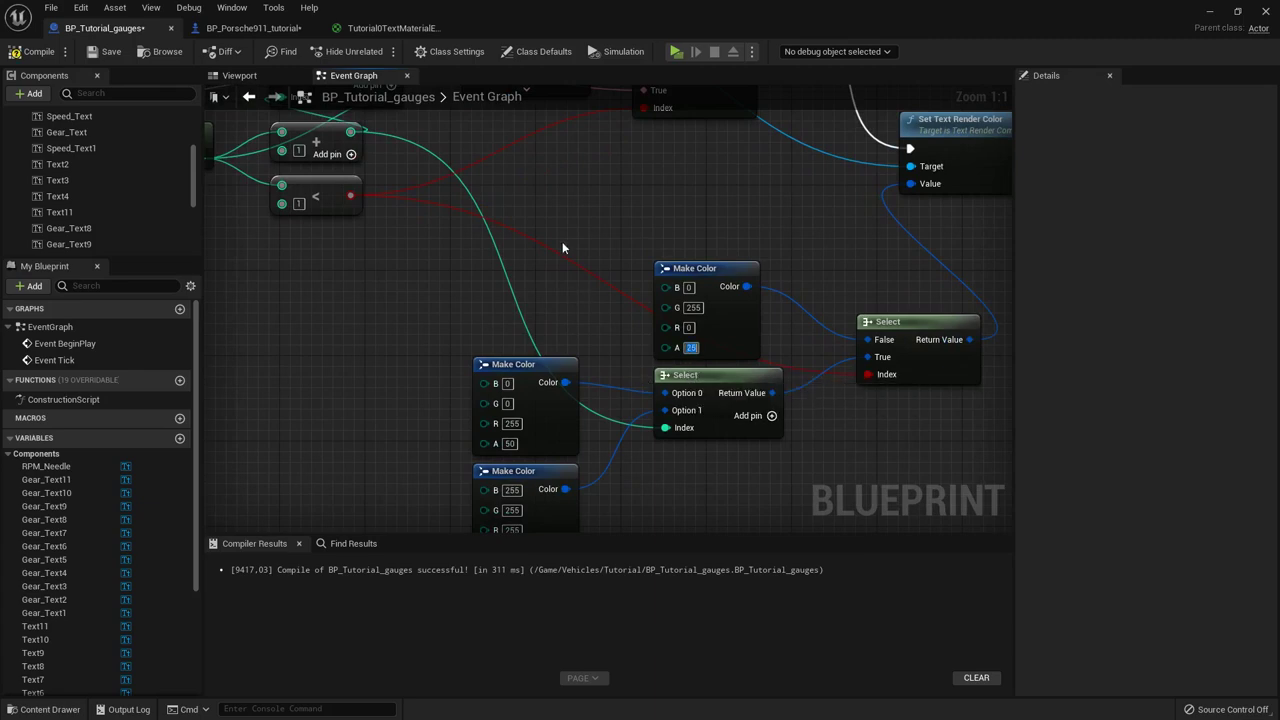
Step: Set the alpha of the green Make Color node feeding the Speed Text colour's Select node to 25
right_click_drag(562, 241, 888, 425)
scroll(676, 300, "down", 2)
scroll(546, 214, "up", 2)
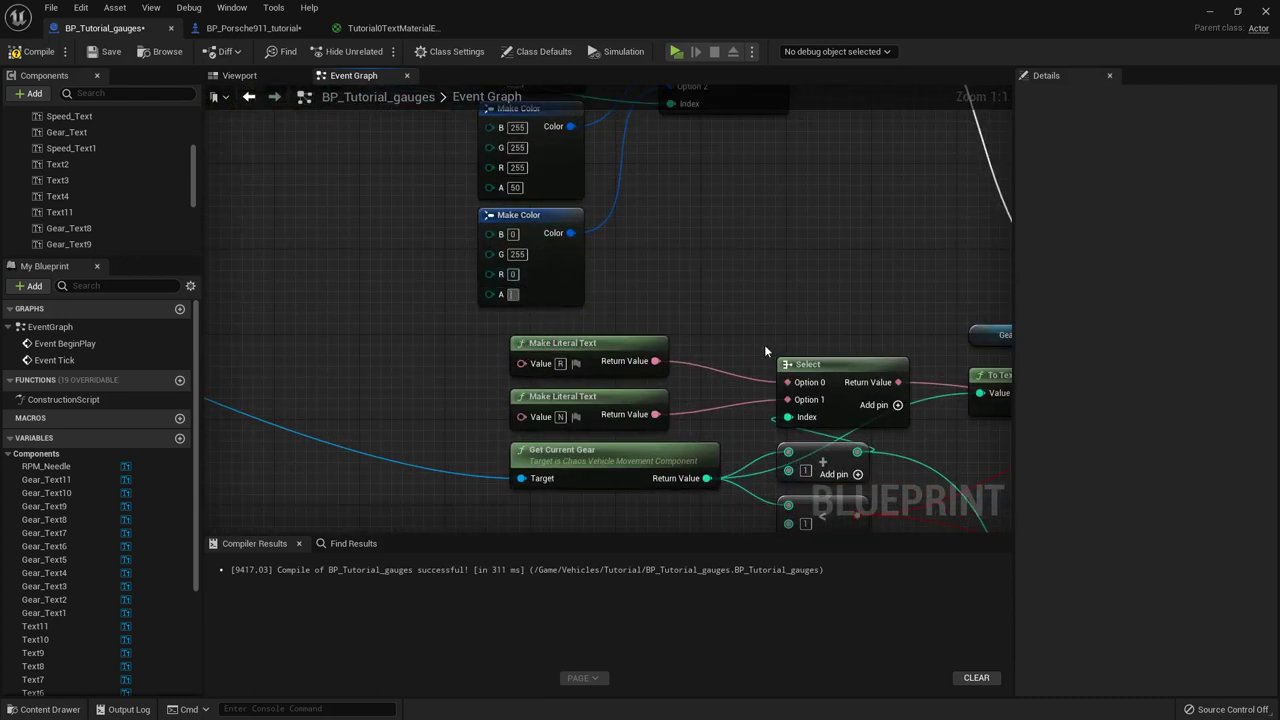
right_click_drag(664, 277, 660, 414)
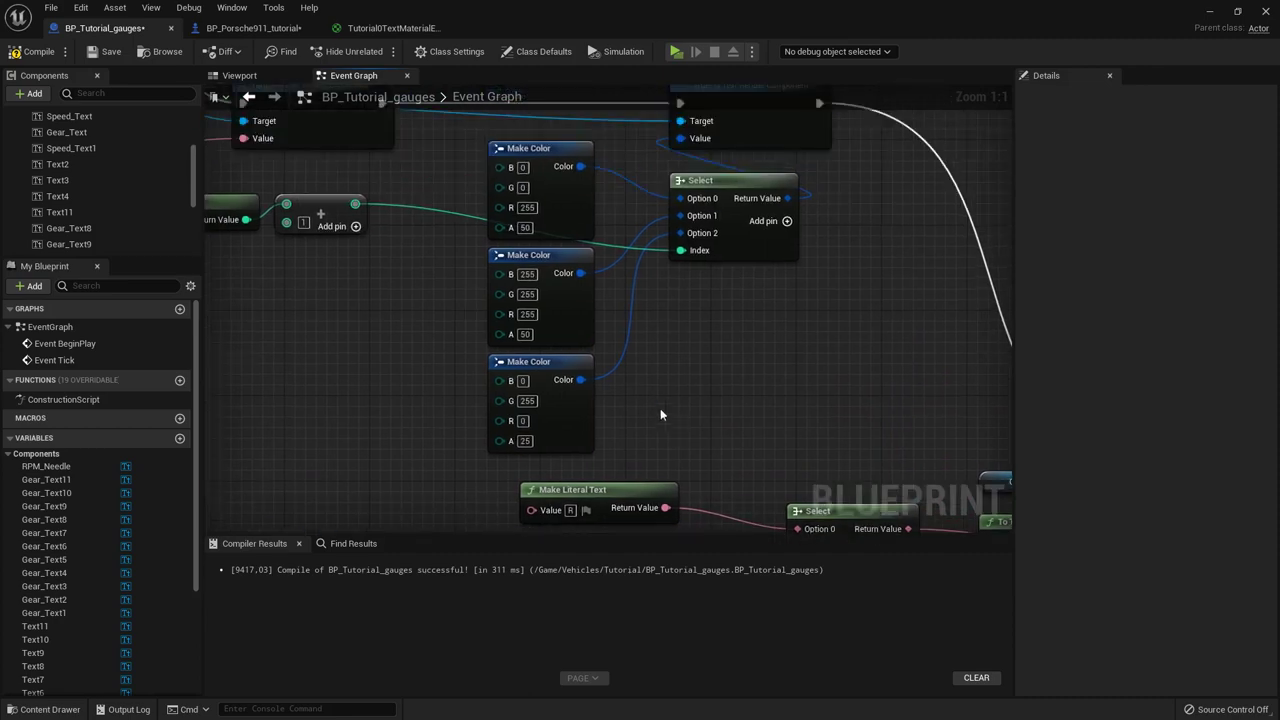
scroll(551, 323, "down", 2)
right_click_drag(443, 225, 1007, 403)
right_click_drag(579, 259, 673, 383)
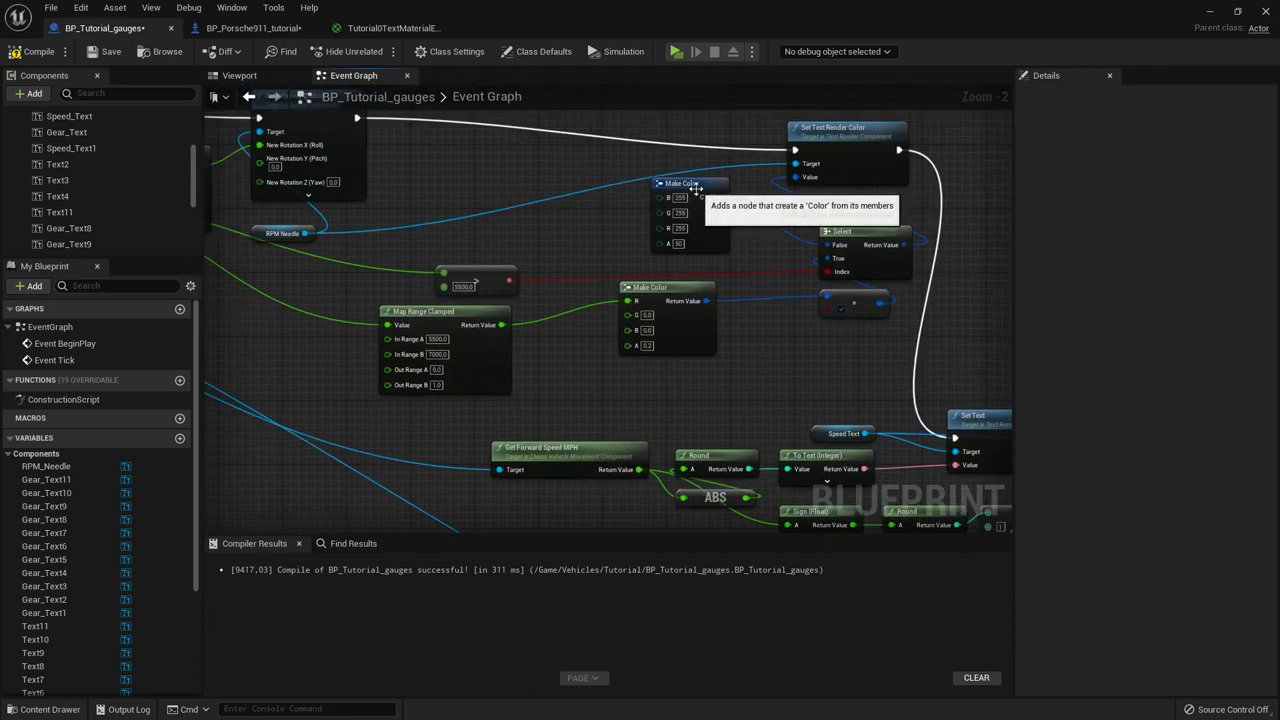
mouse_move(447, 255)
right_mouse_down()
mouse_move(677, 331)
mouse_move(843, 343)
mouse_move(460, 271)
right_mouse_up()
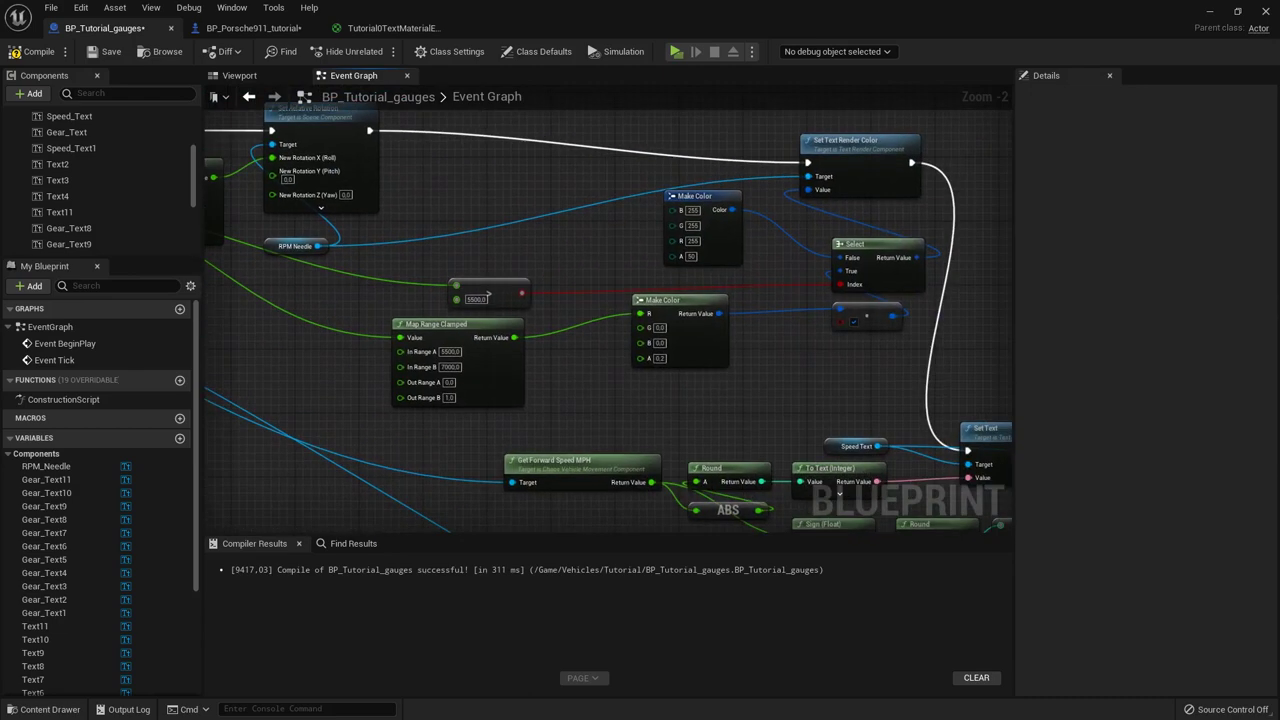
Step: Test drive the Porsche in the level again to judge the brightness of the green speed and gear text
left_click(1212, 9)
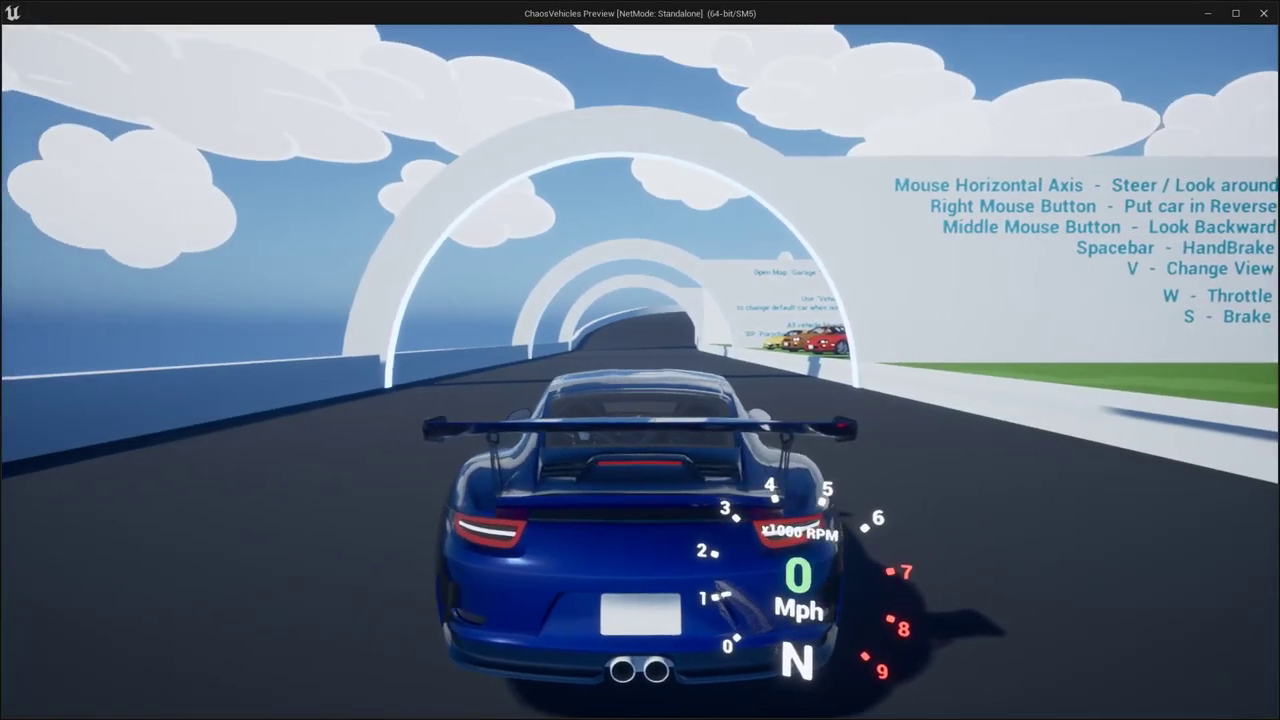
key("w")
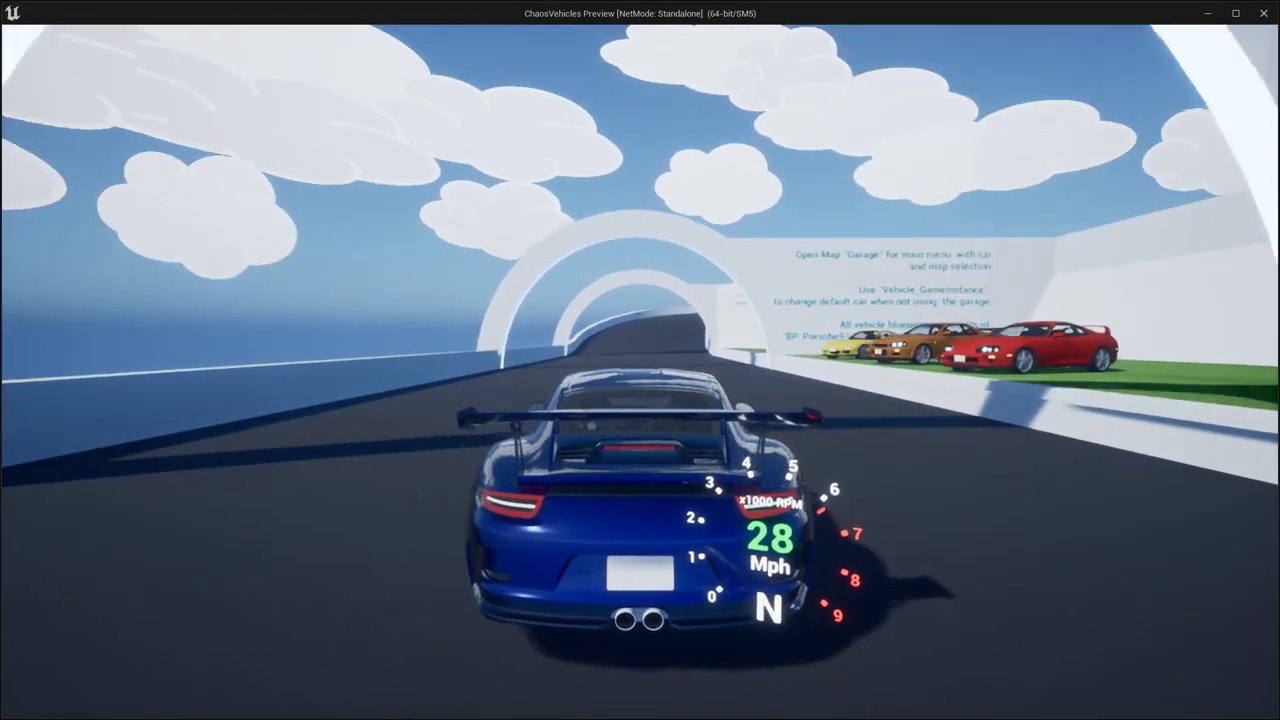
key("w")
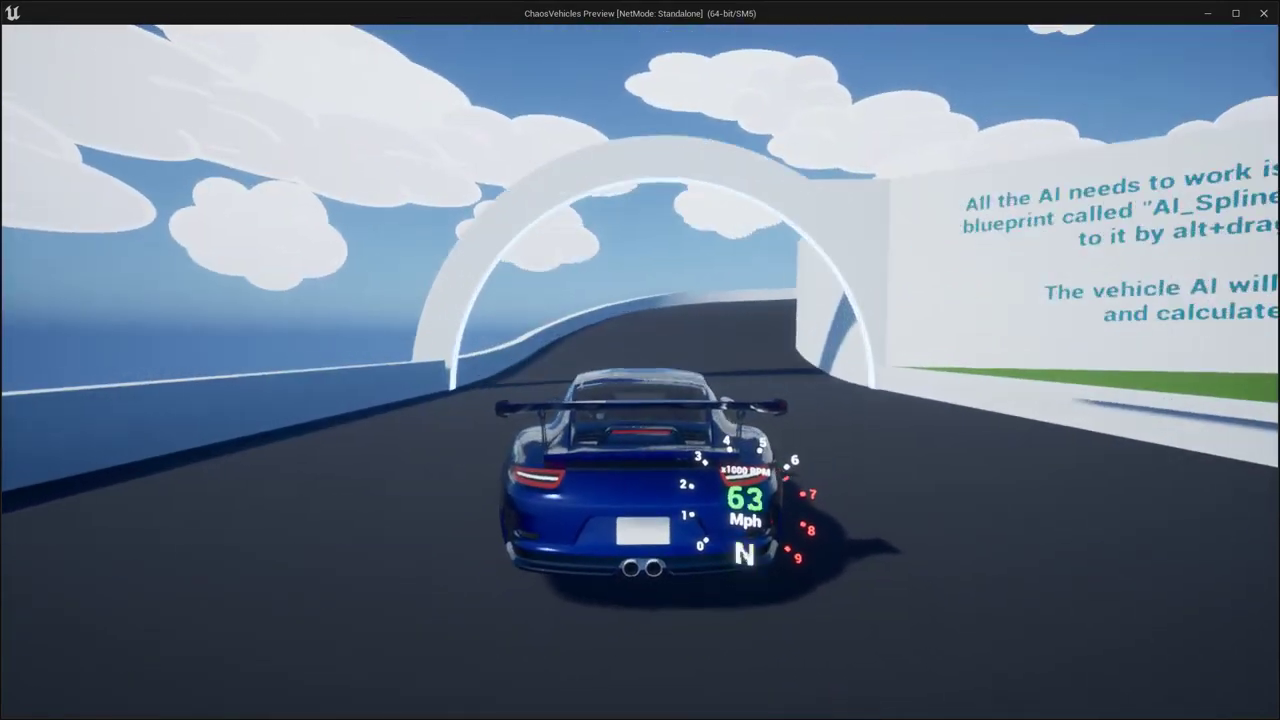
key("s")
key("d")
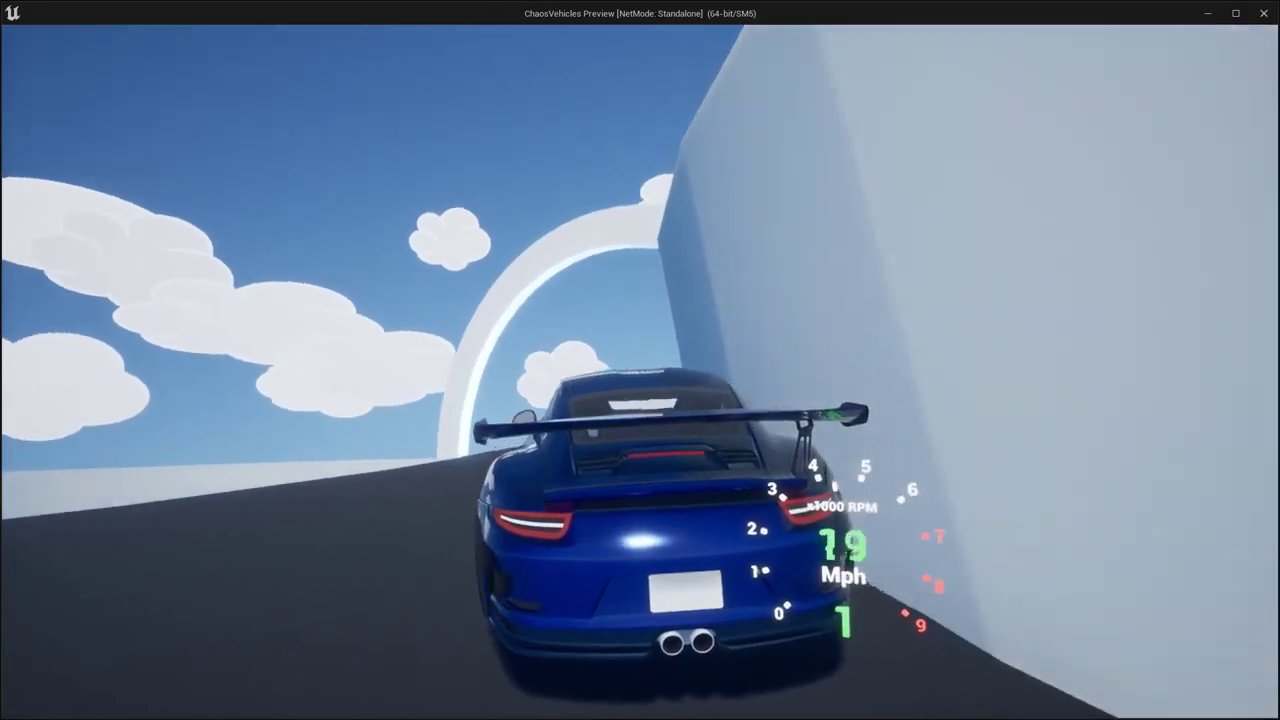
key("Escape")
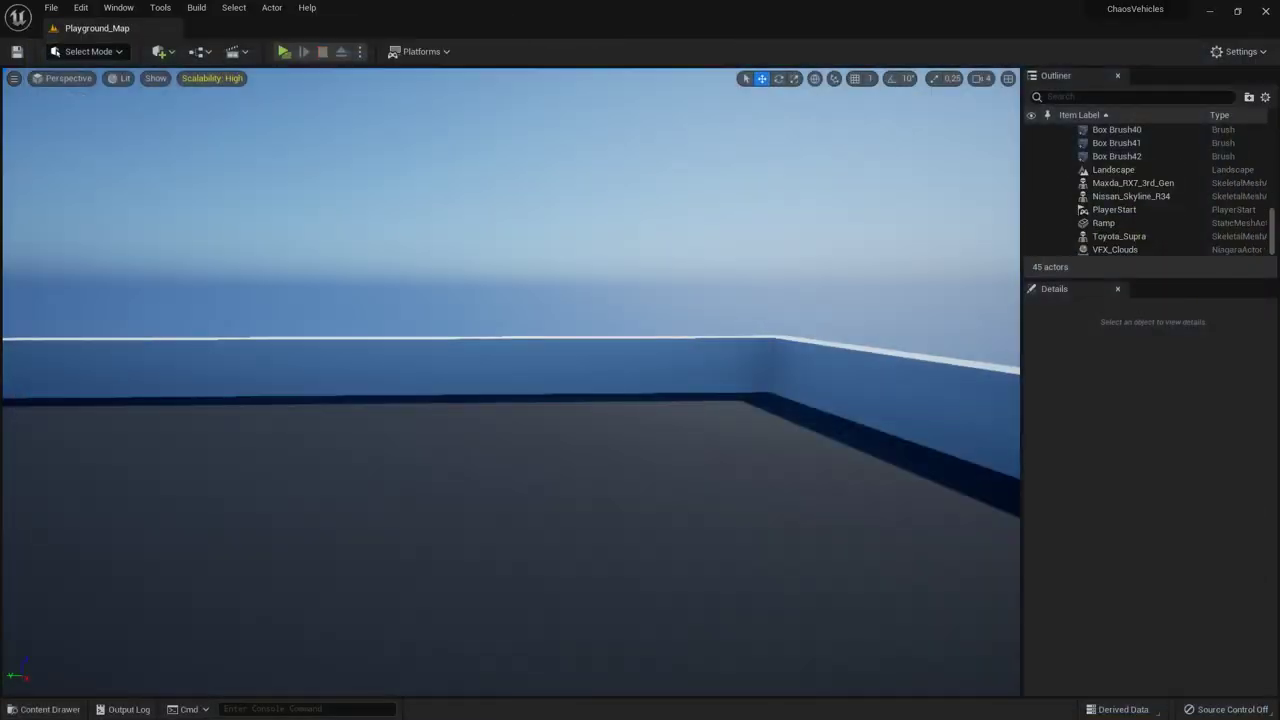
Step: Set the R value of the Make Color node feeding the False option of the needle colour's Select node to 200
key("alt+Tab")
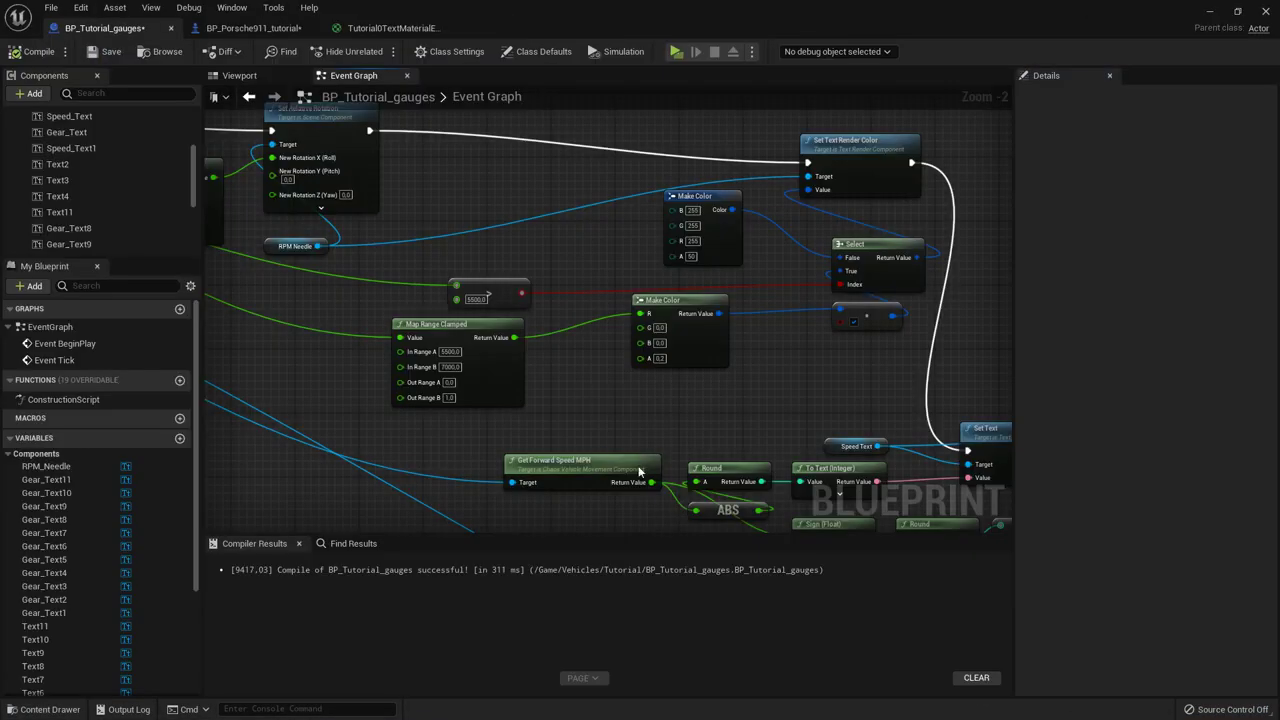
scroll(670, 275, "up", 2)
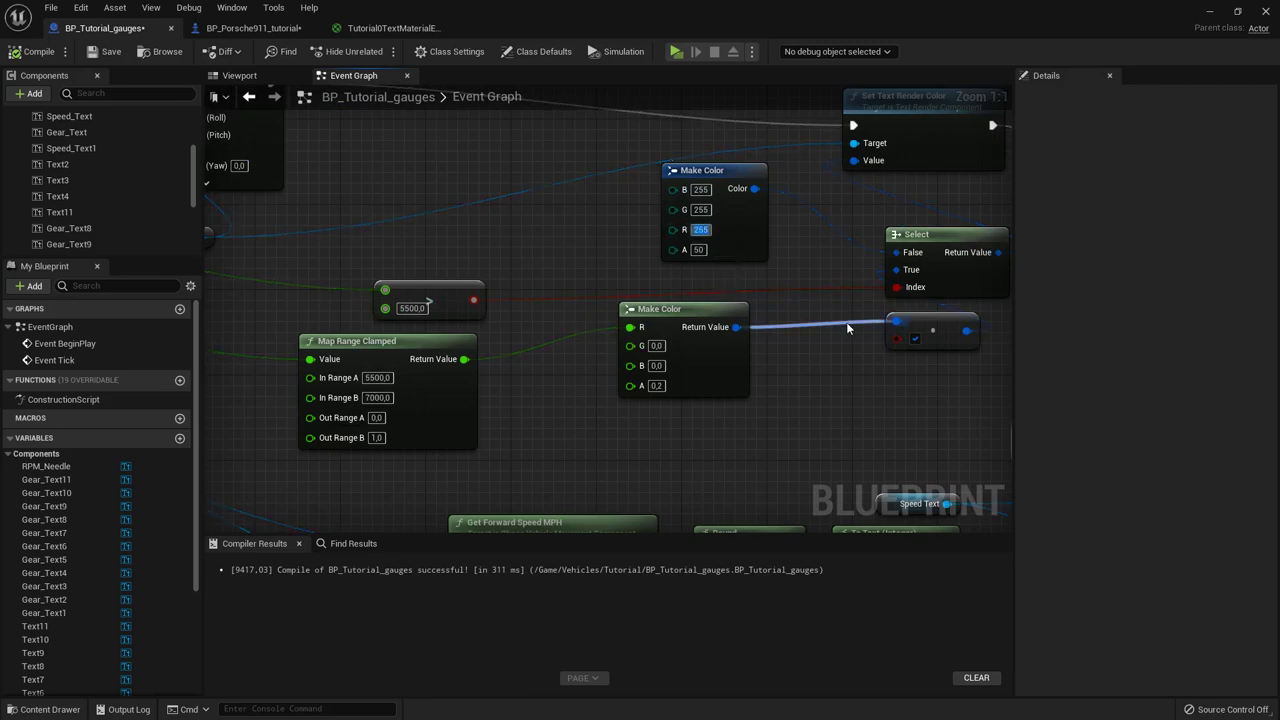
type("200")
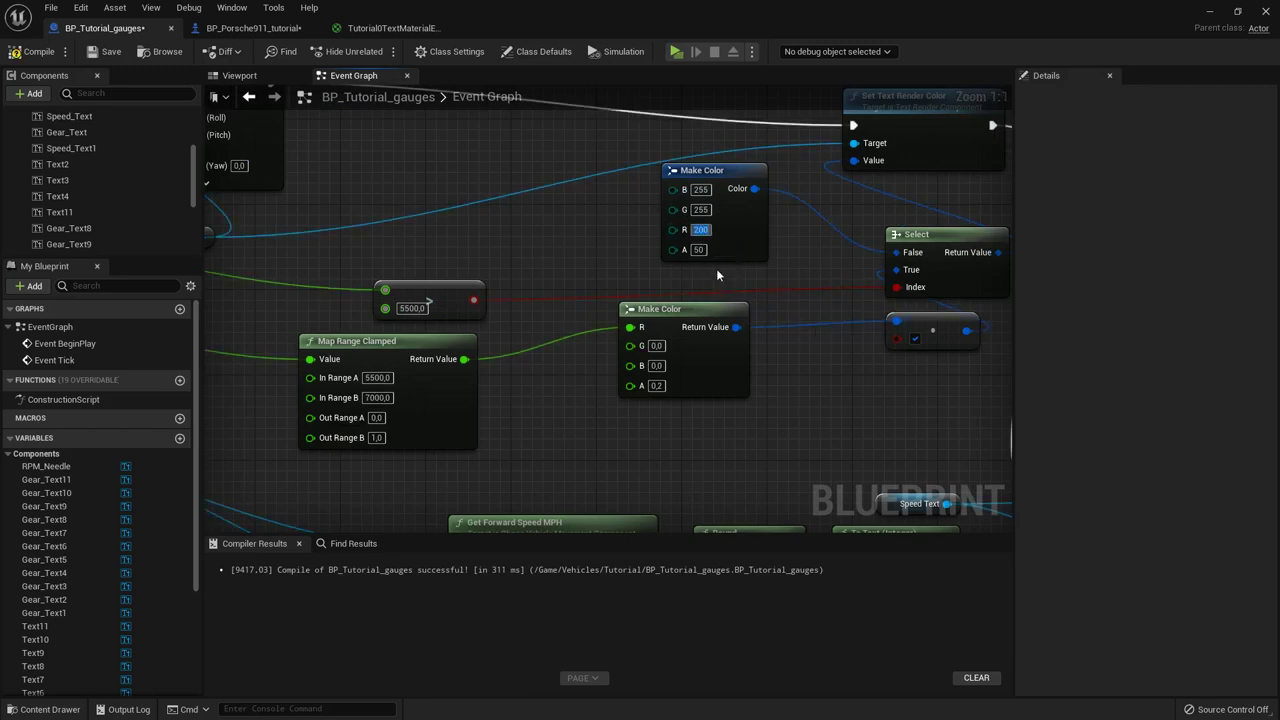
key("Return")
Step: Set the R value of the red Make Color node feeding Option 0 of the Speed Text colour's Select node to 200
right_click_drag(575, 262, 510, 150)
scroll(660, 230, "down", 2)
right_click_drag(759, 318, 409, 221)
scroll(818, 391, "up", 2)
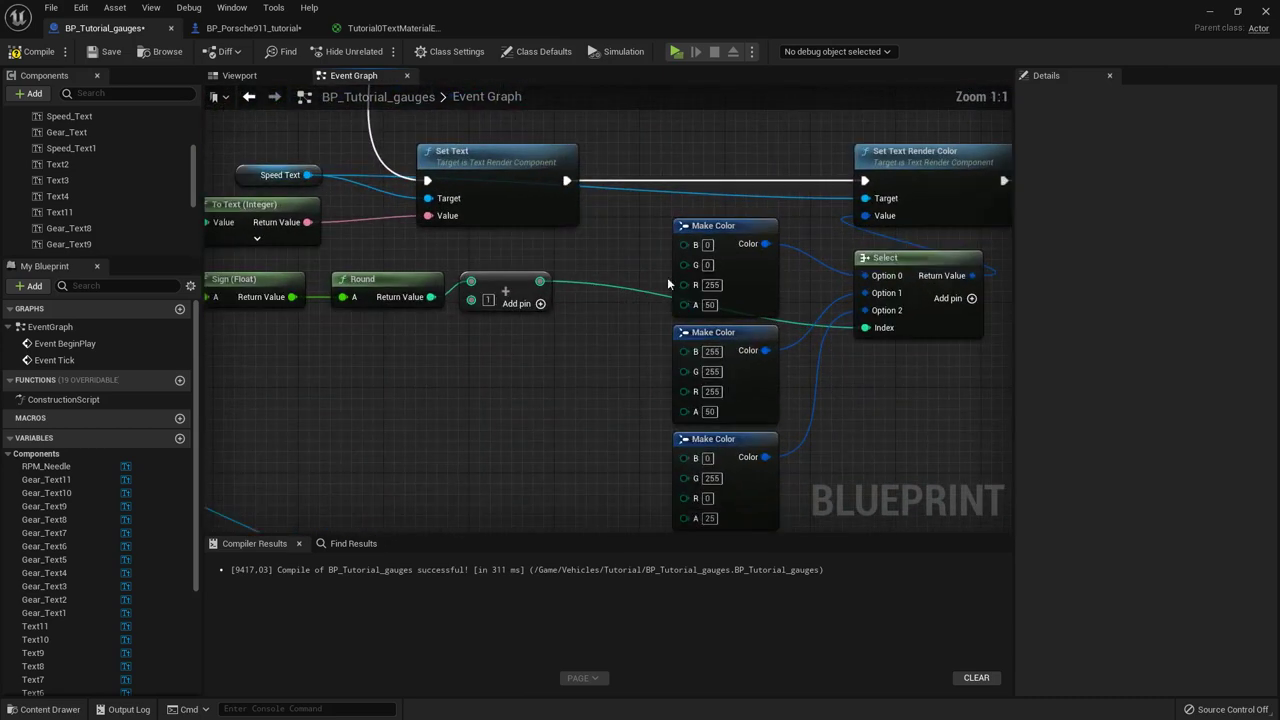
type("200")
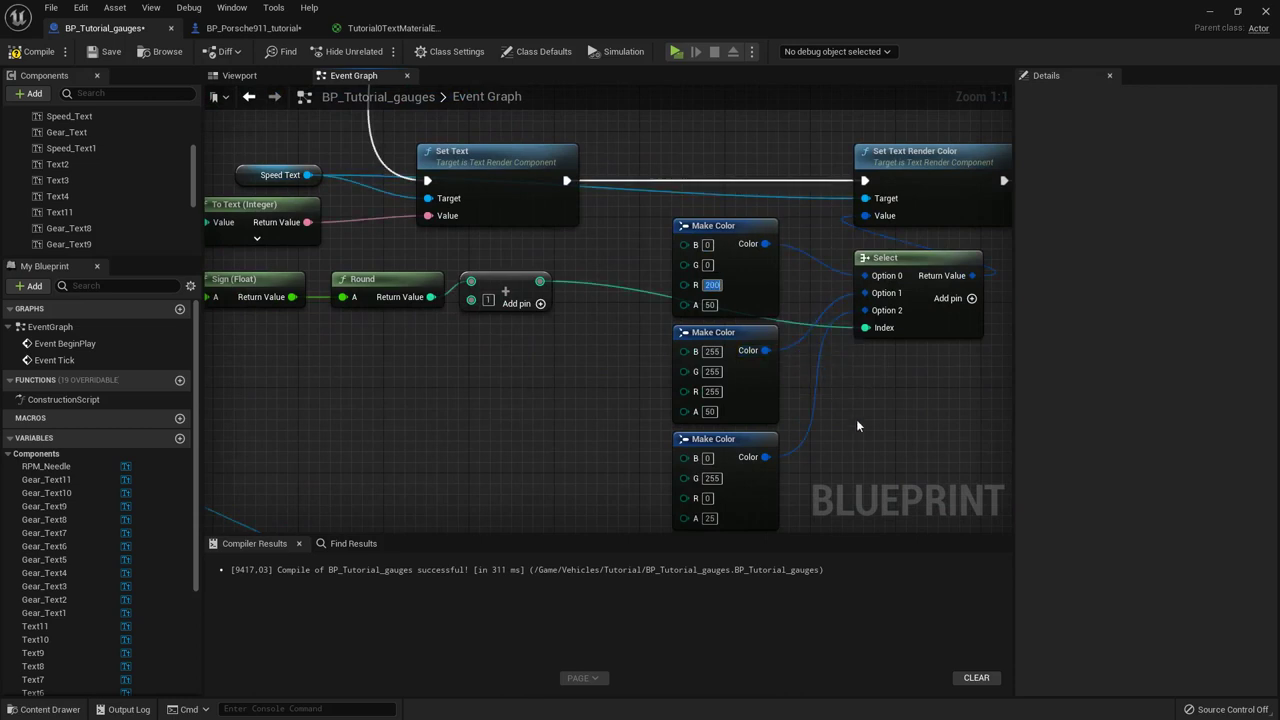
Step: Set G to 200 in the green Make Color nodes for the Speed Text and Gear Text colours, and restore R to 255 in the speed red
right_click_drag(876, 442, 818, 329)
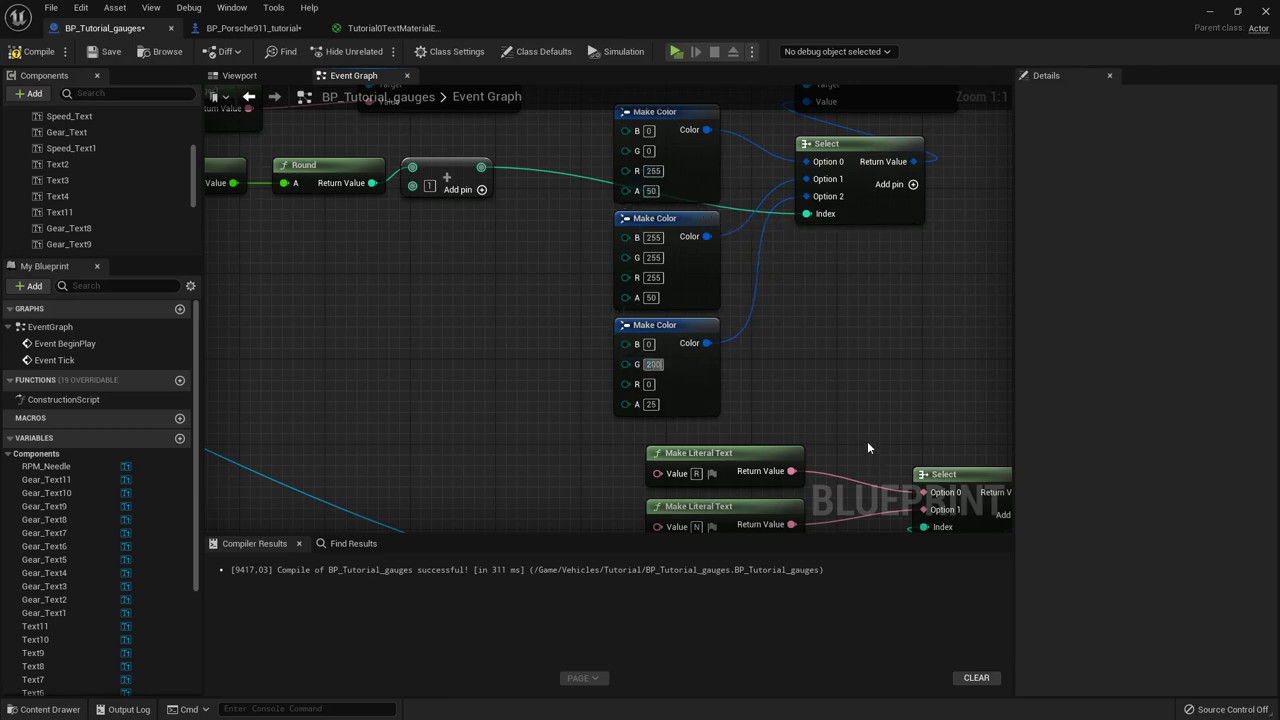
right_click_drag(867, 441, 852, 374)
scroll(840, 417, "down", 2)
right_click_drag(898, 516, 763, 408)
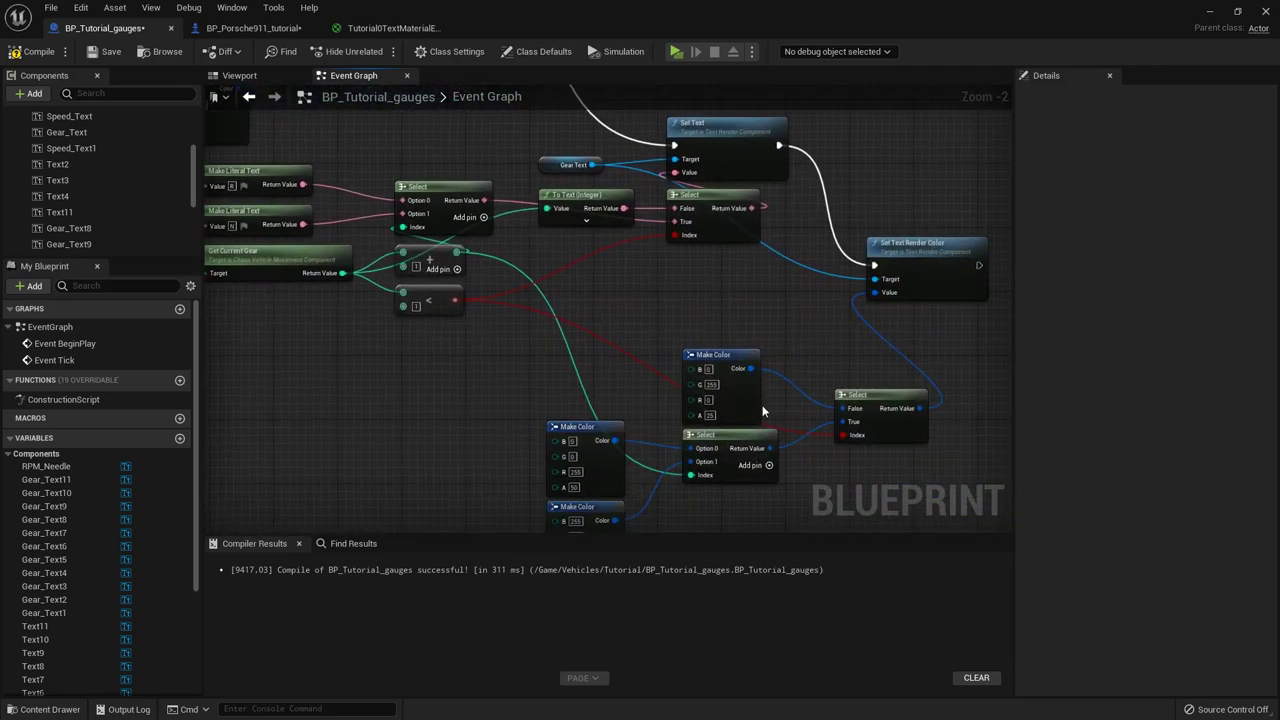
scroll(763, 408, "up", 2)
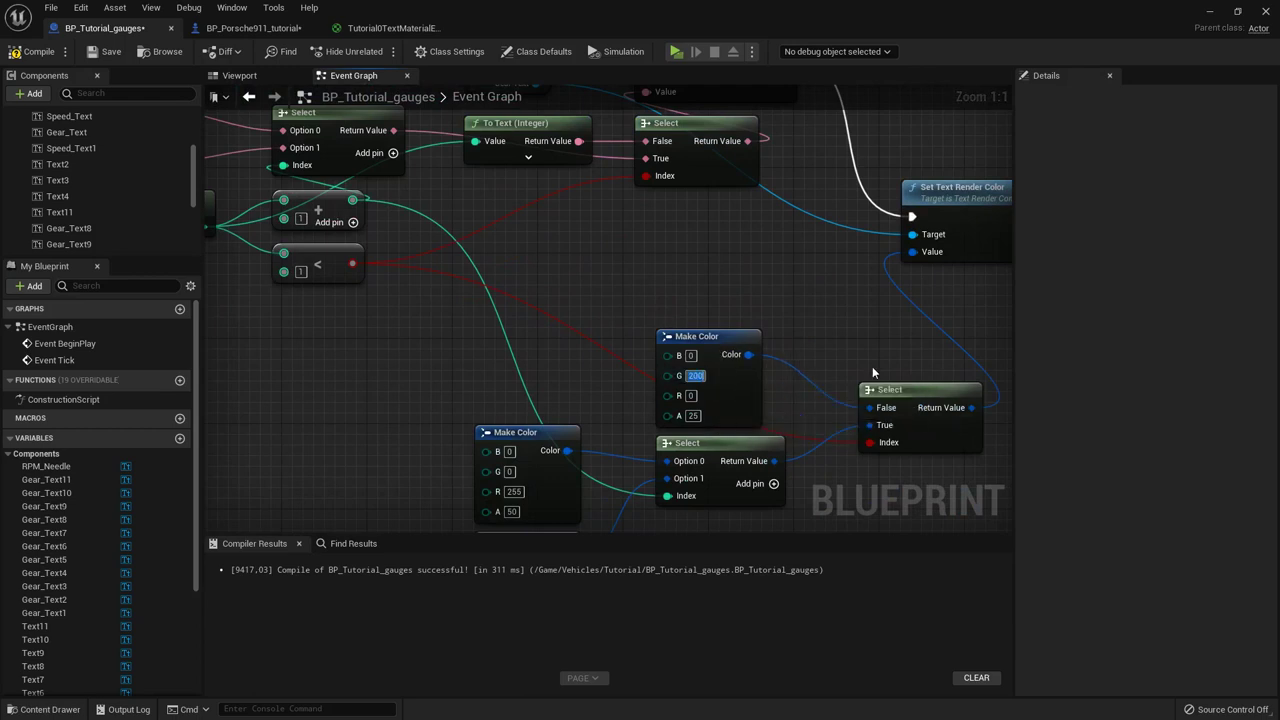
Step: Start playing the Playground_Map level and accelerate the Porsche through a handbrake turn to judge the dimmed green speed and gear text
left_click(1211, 11)
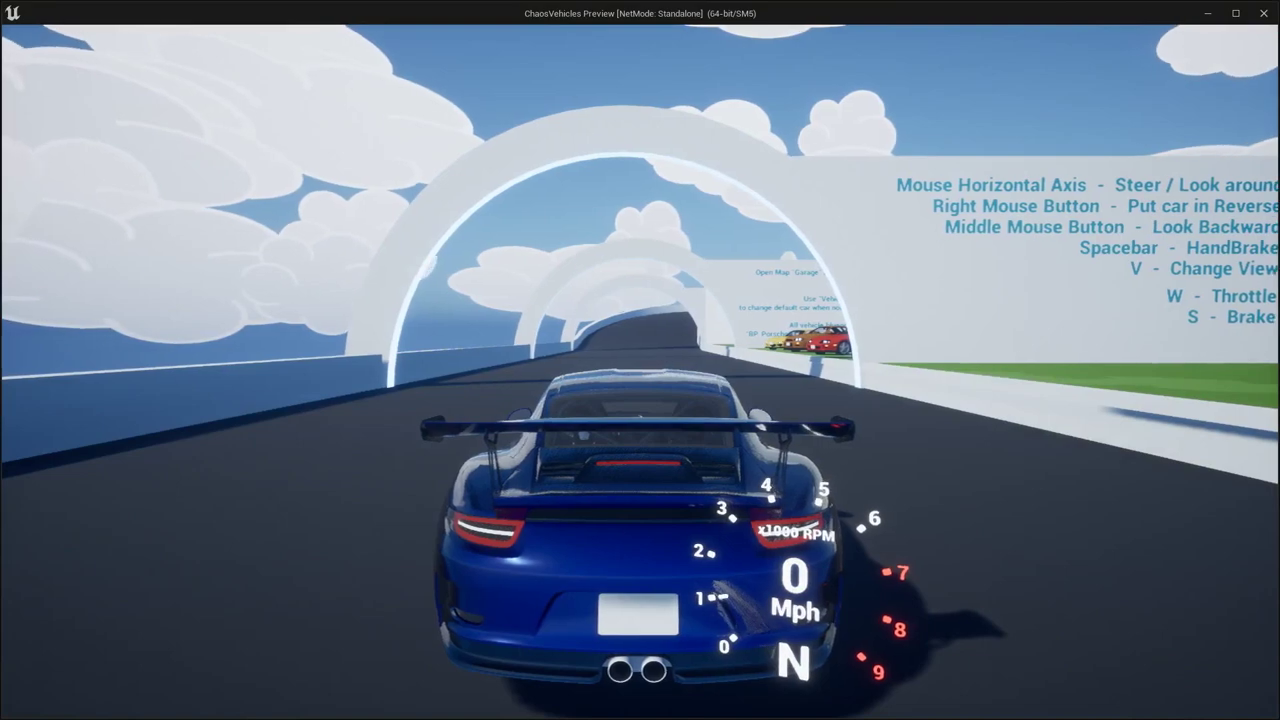
key("w")
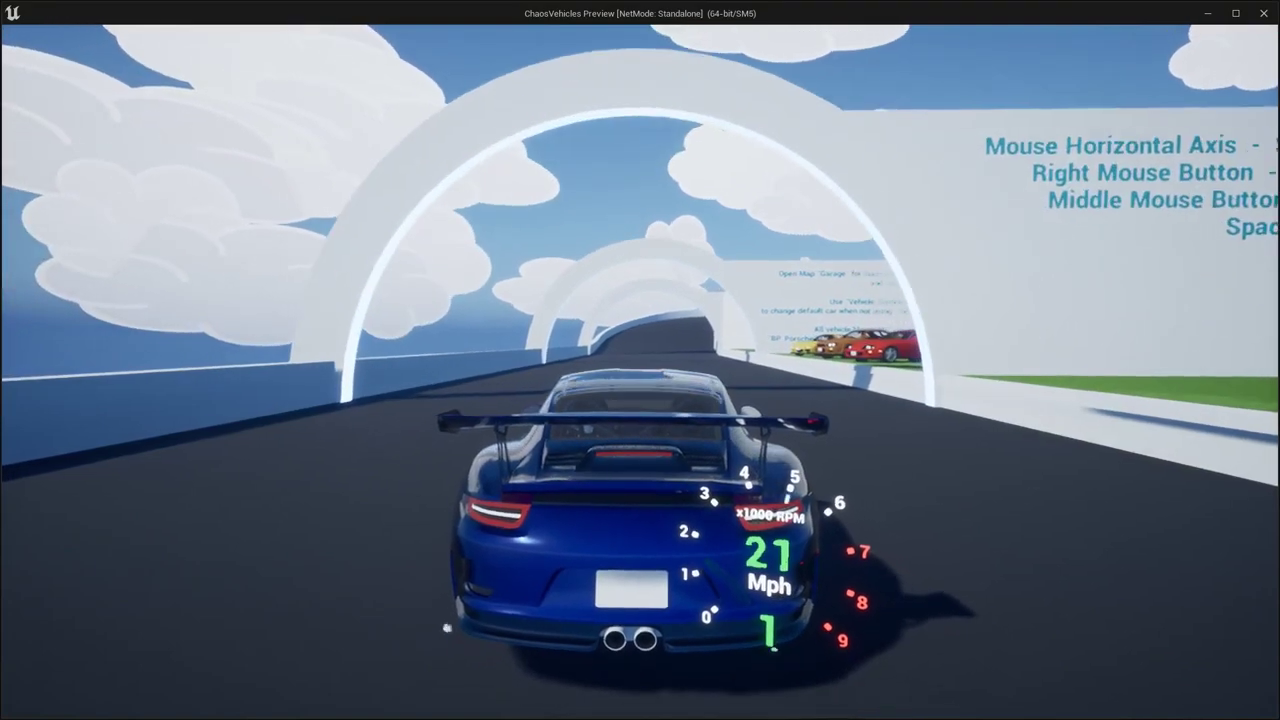
key("w")
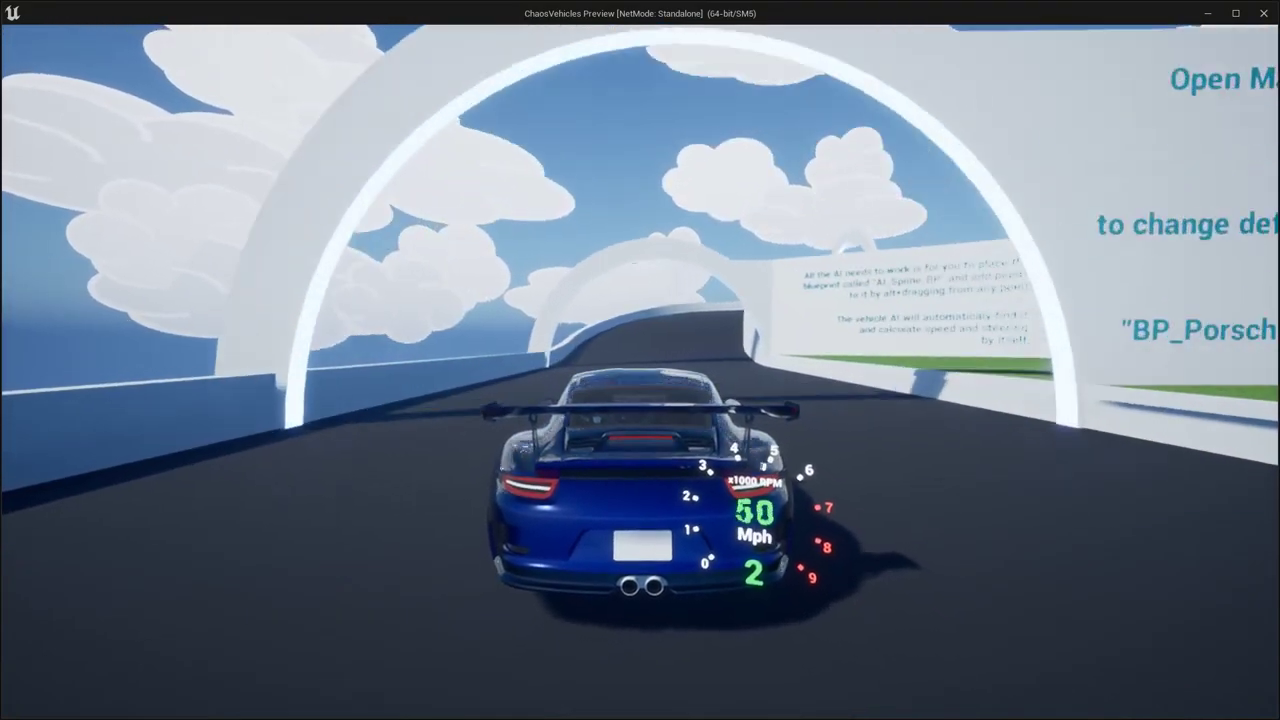
key("d")
key("space")
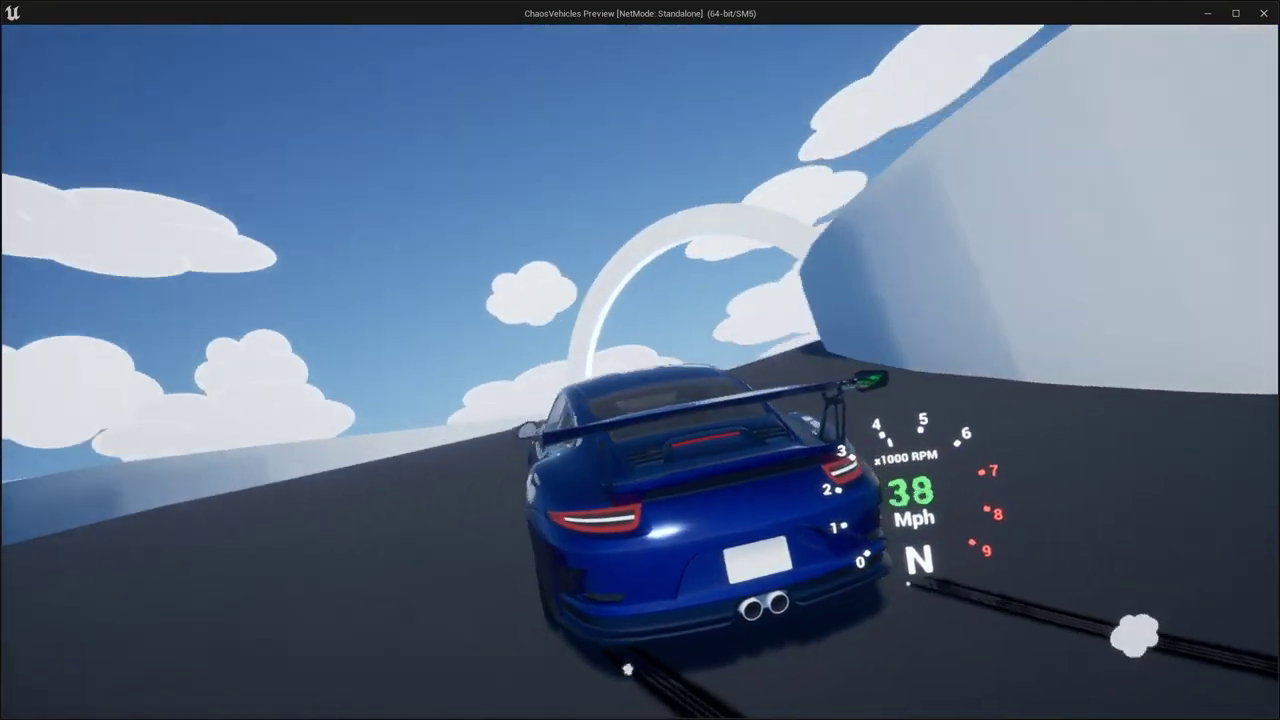
key("w")
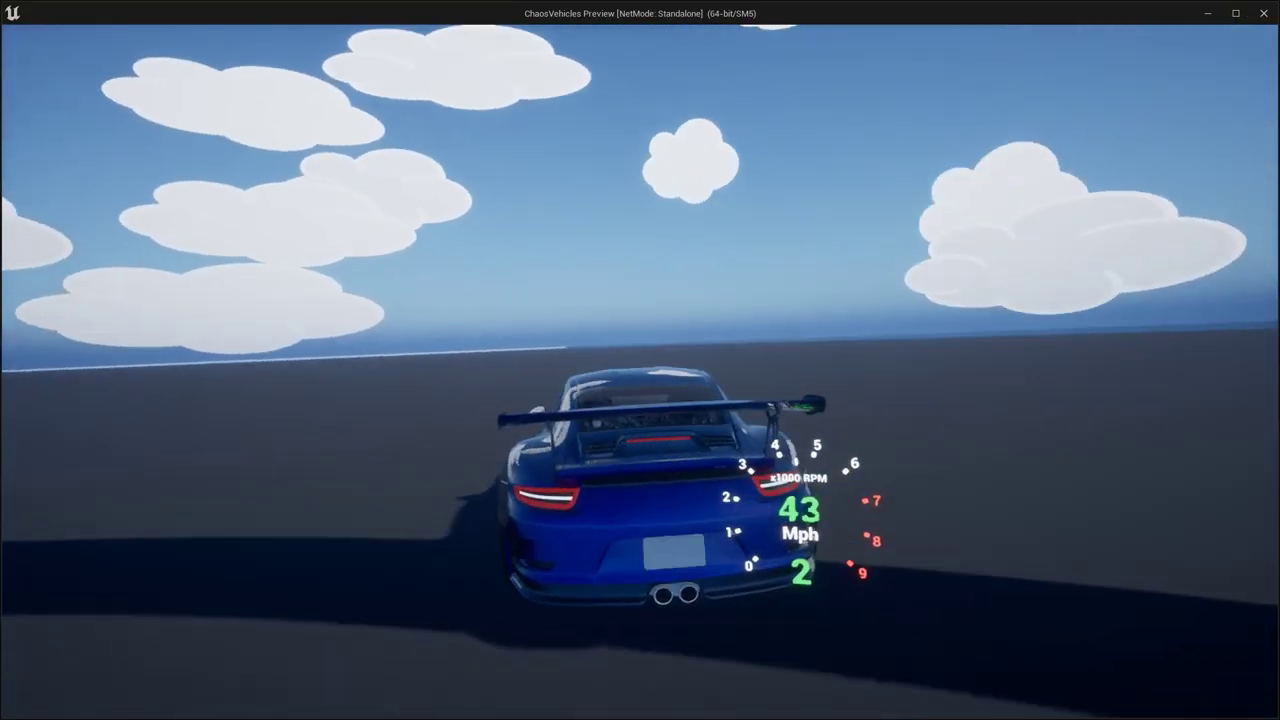
key("w")
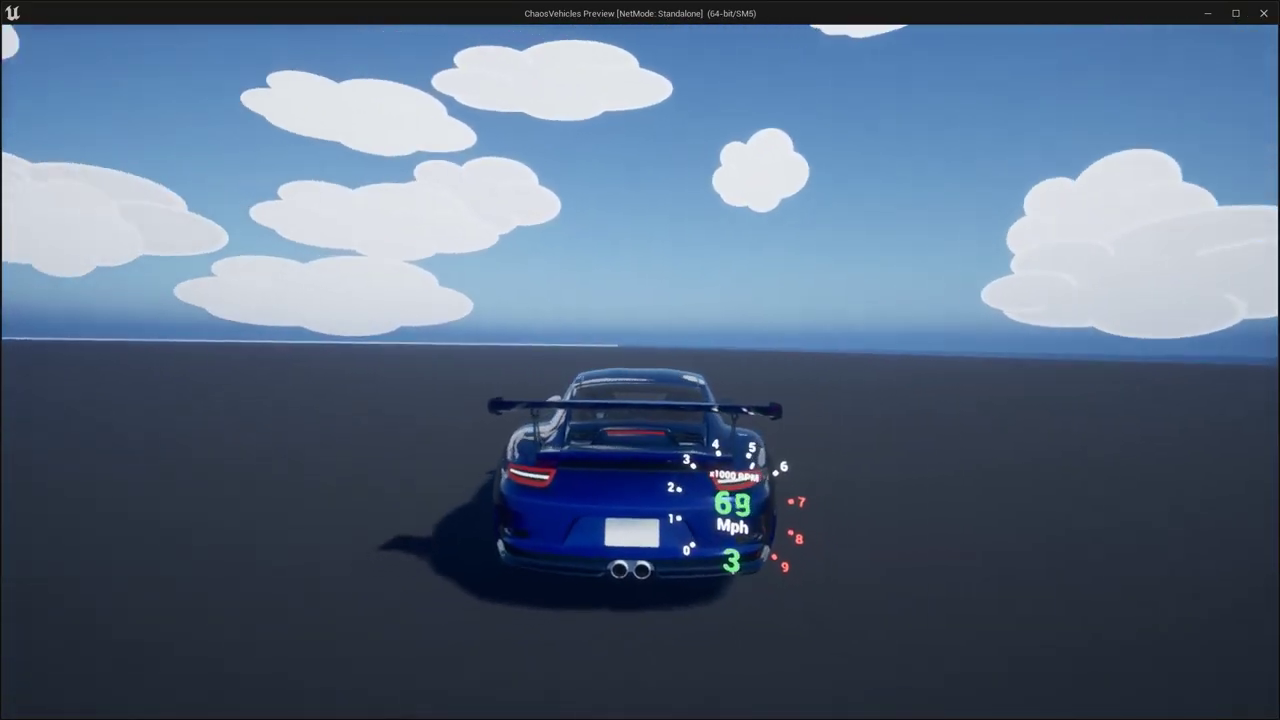
Step: Brake the Porsche and shift between forward and reverse to check the red speed and gear text colours
key("s")
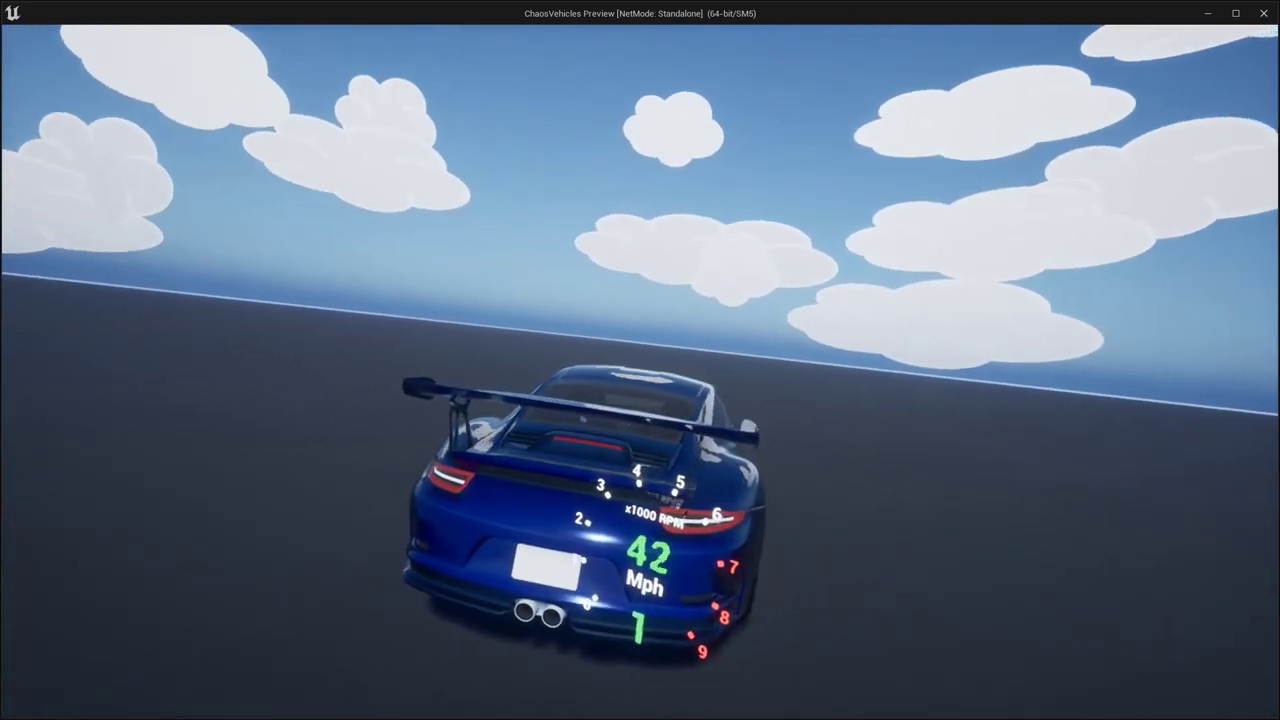
key("w")
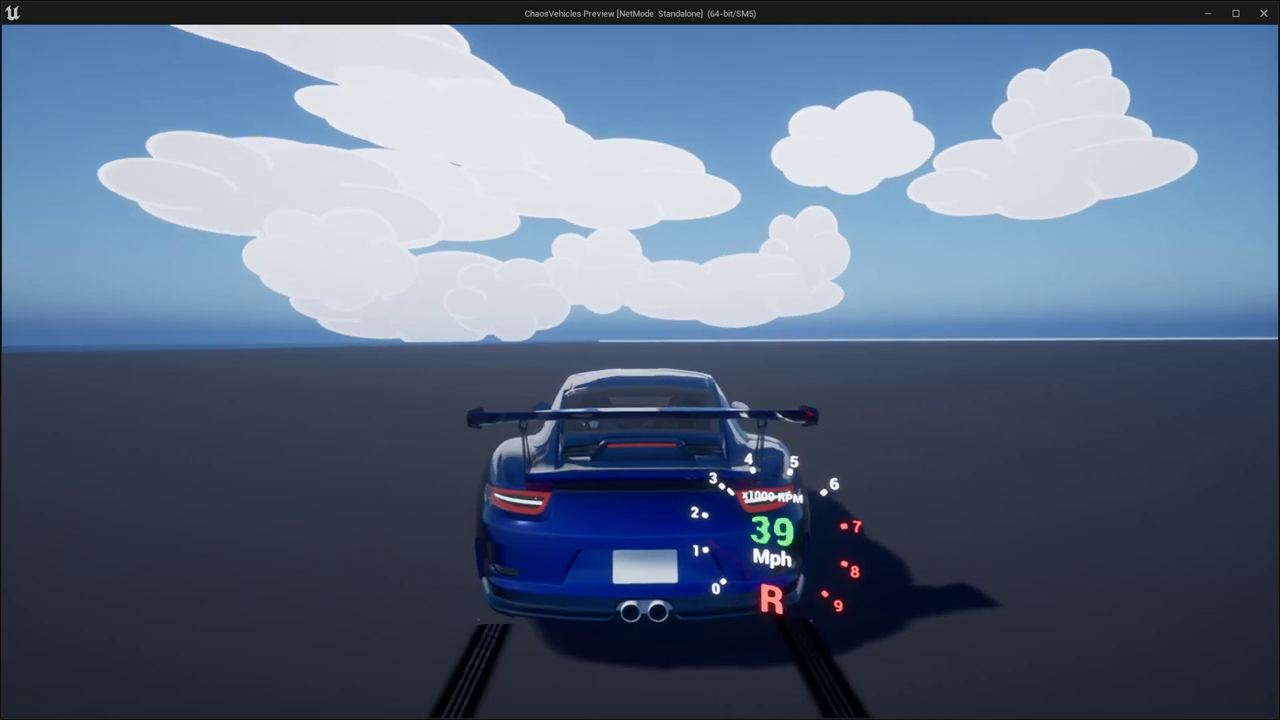
key("s")
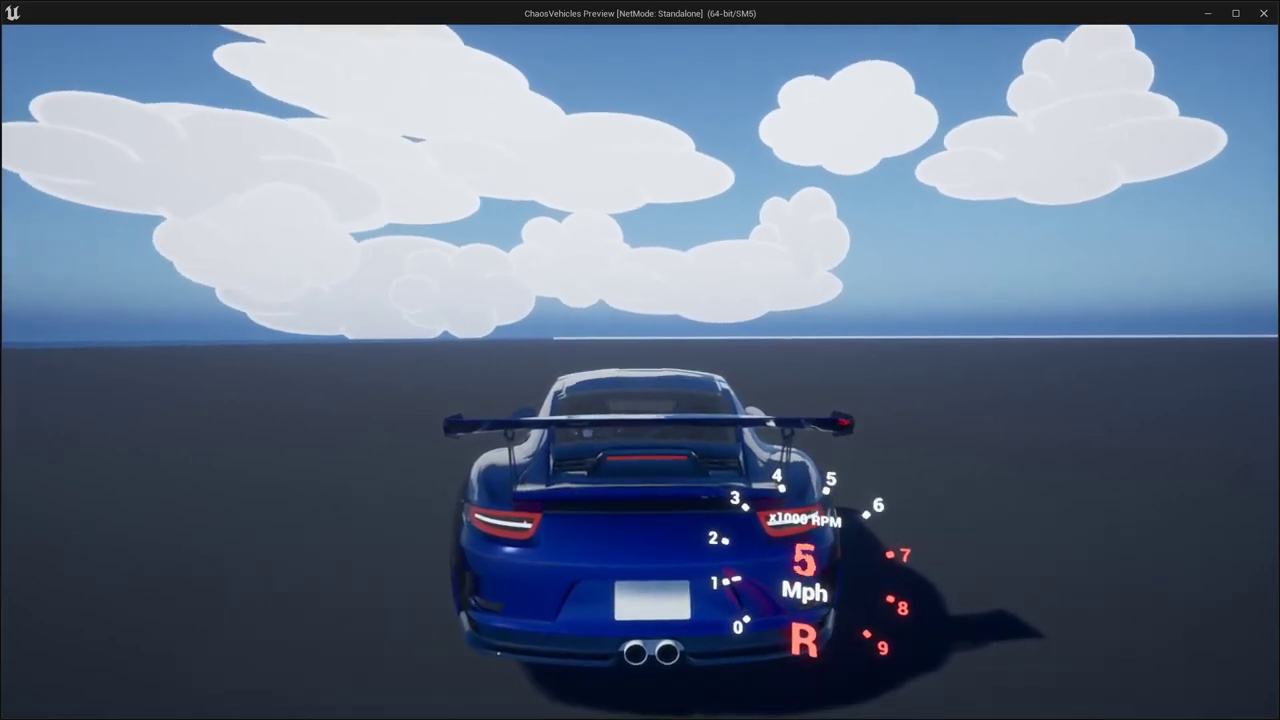
Step: Drive the Porsche at high speed with steering and handbrake turns to check the needle, speed and gear colours, and end the play session
key("w")
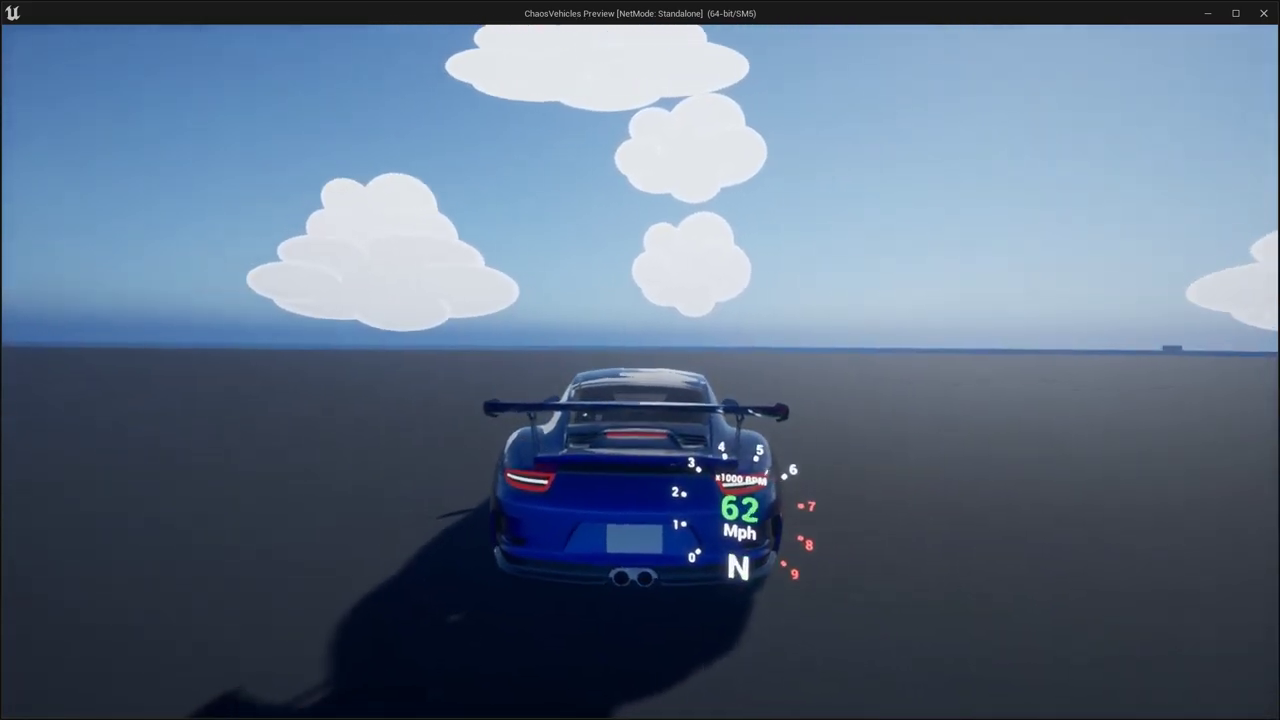
key("a")
key("space")
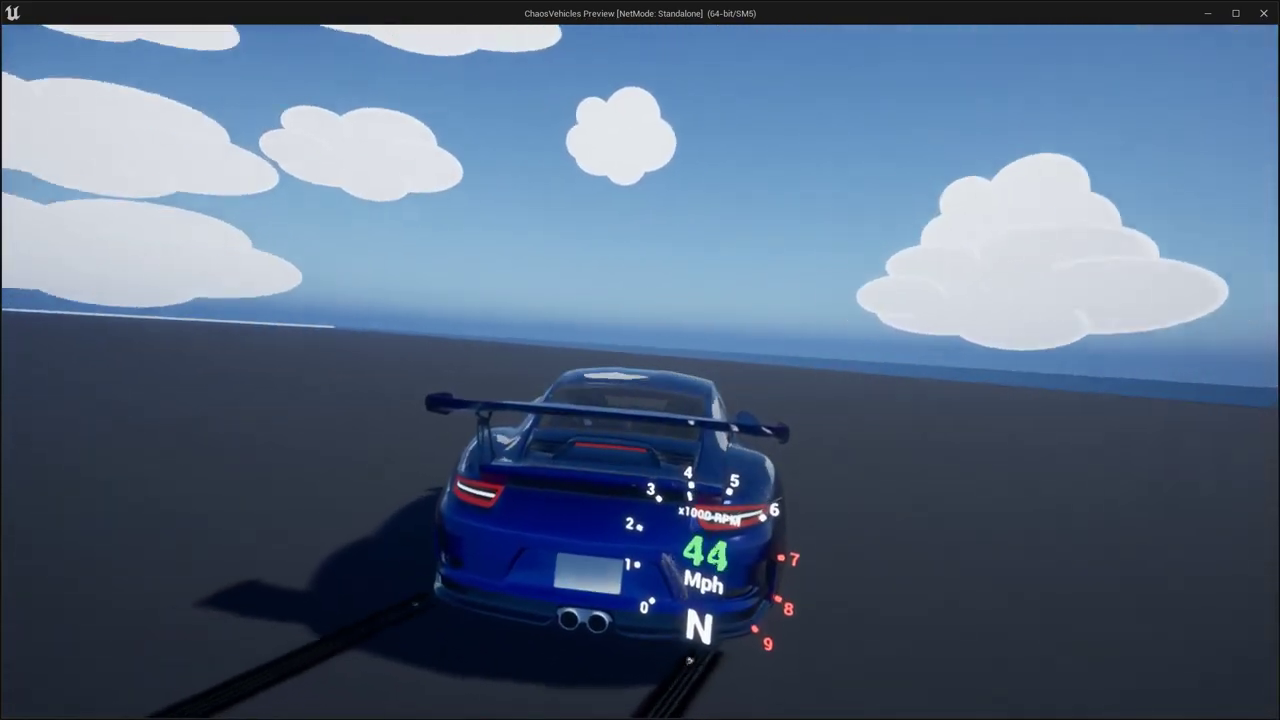
key("w")
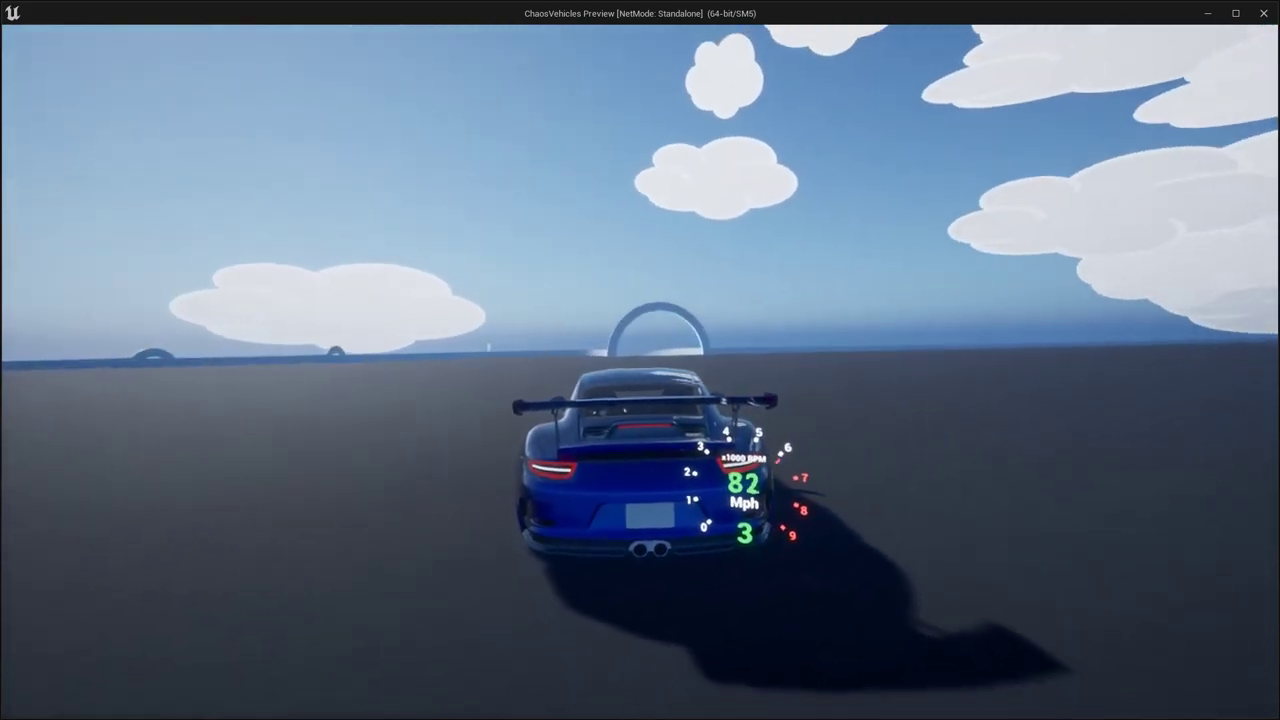
key("d")
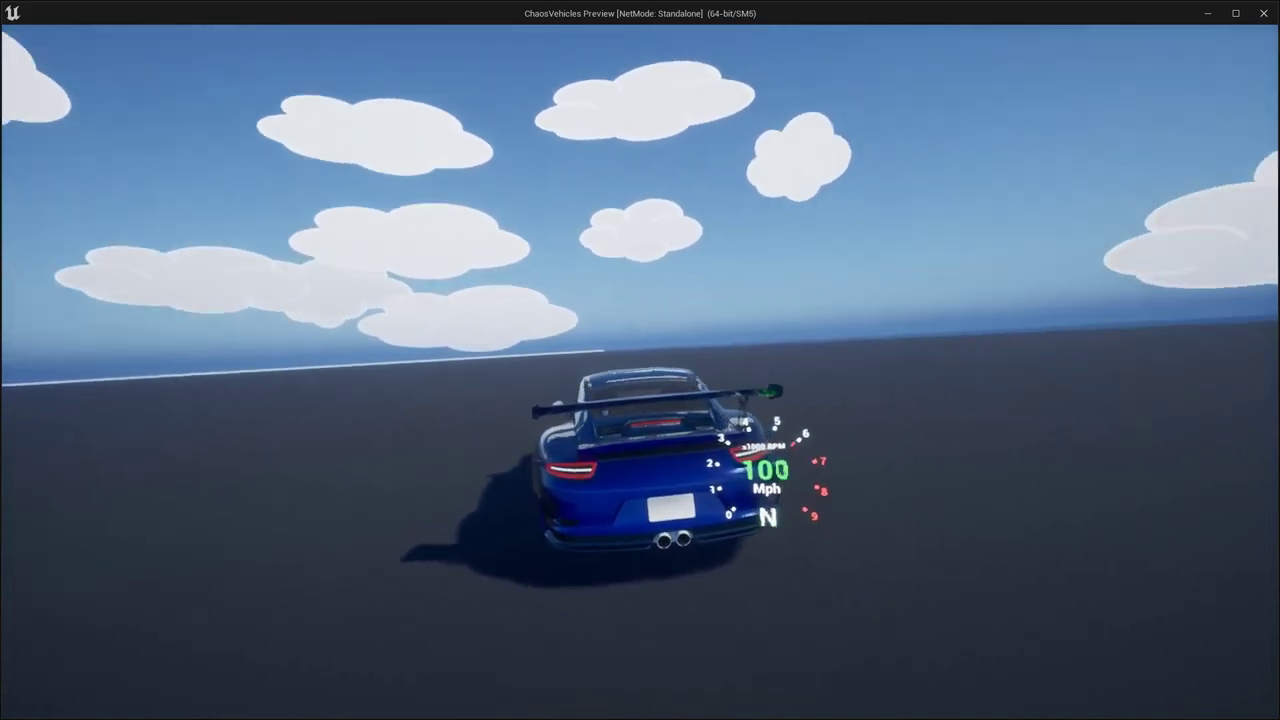
key("d")
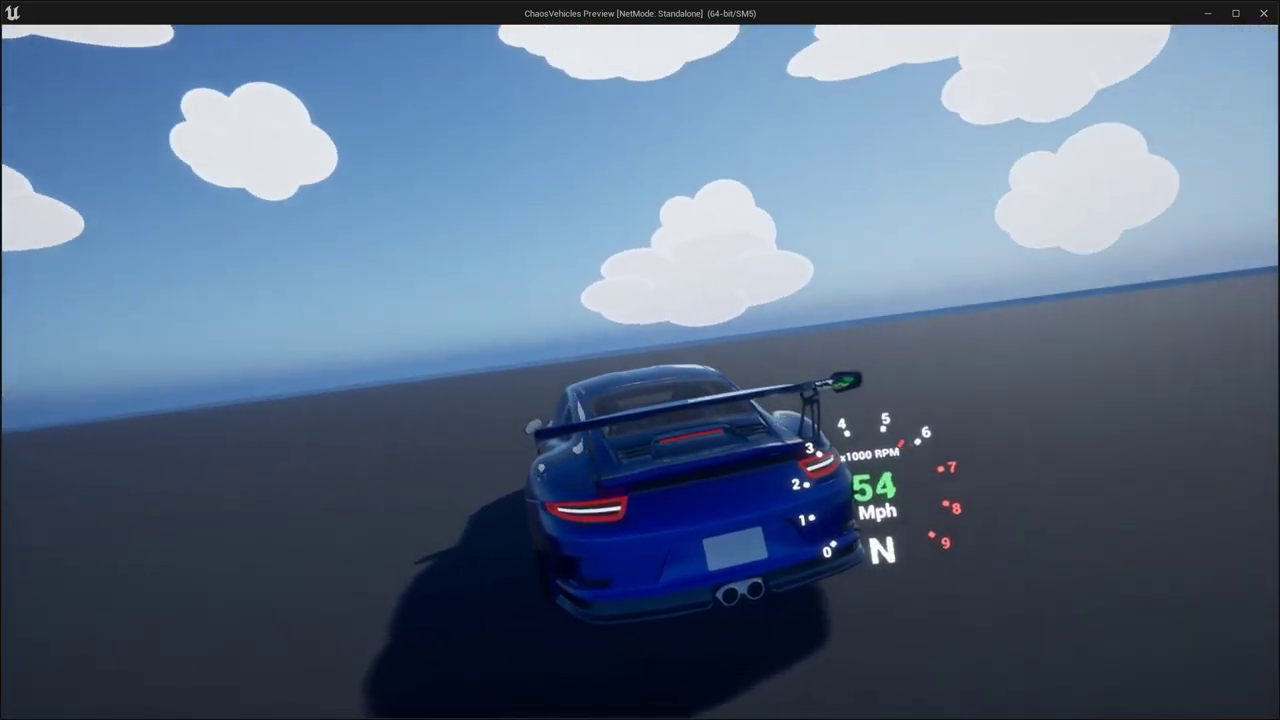
key("w")
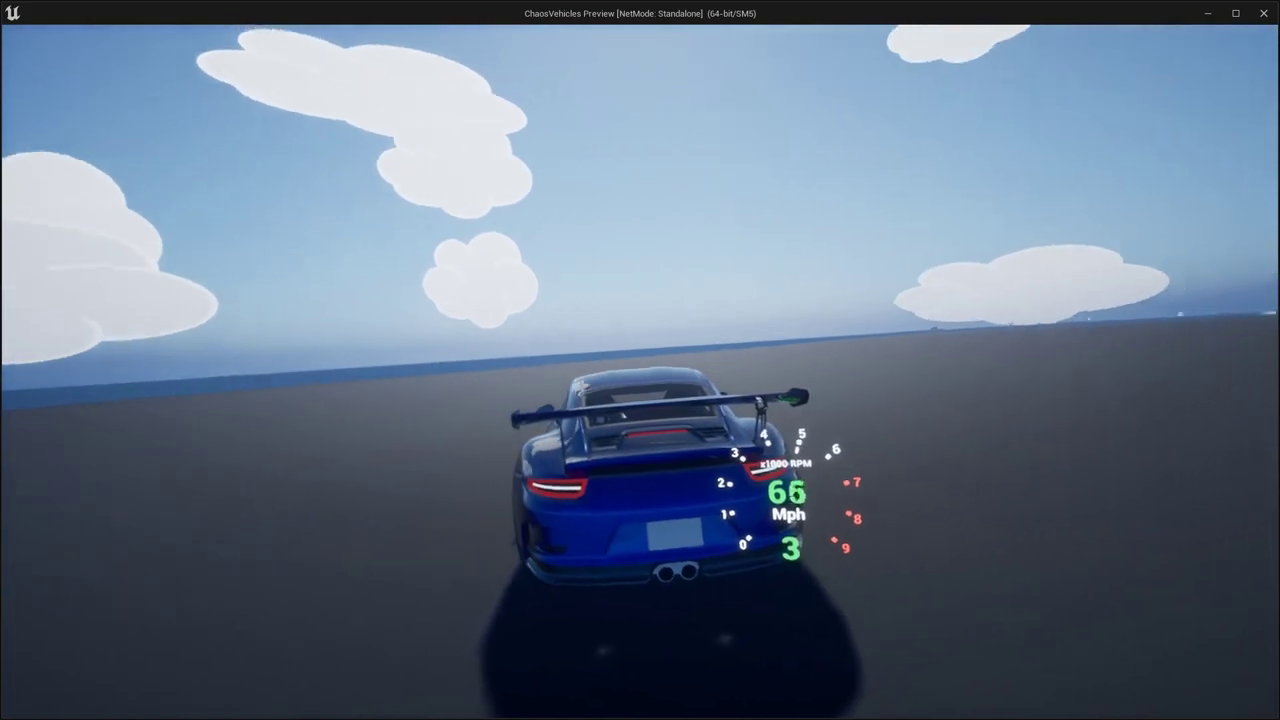
key("space")
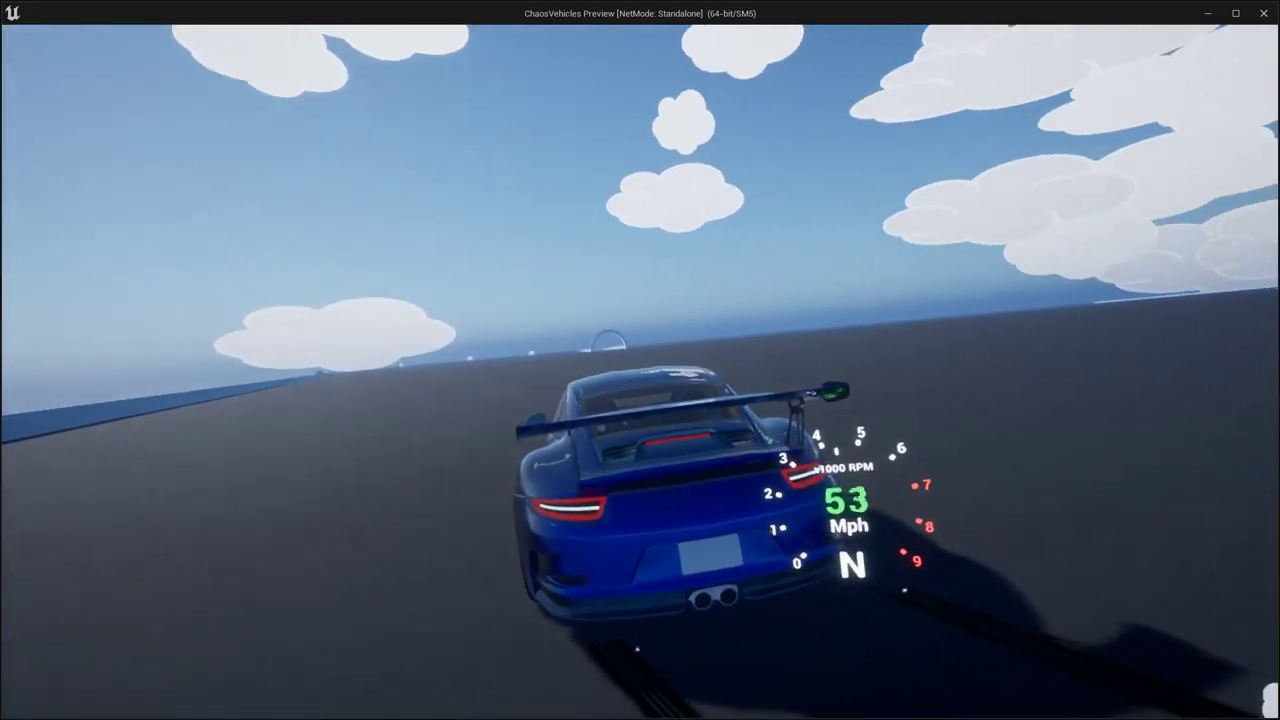
key("w")
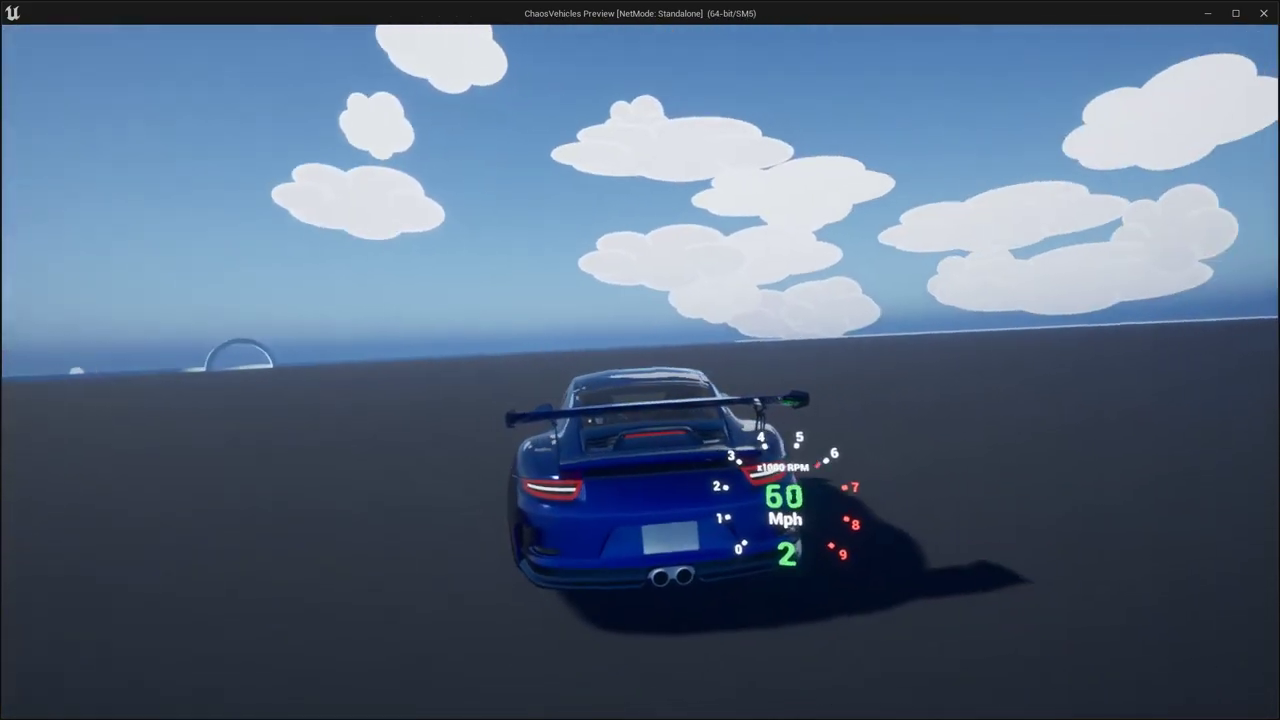
key("a")
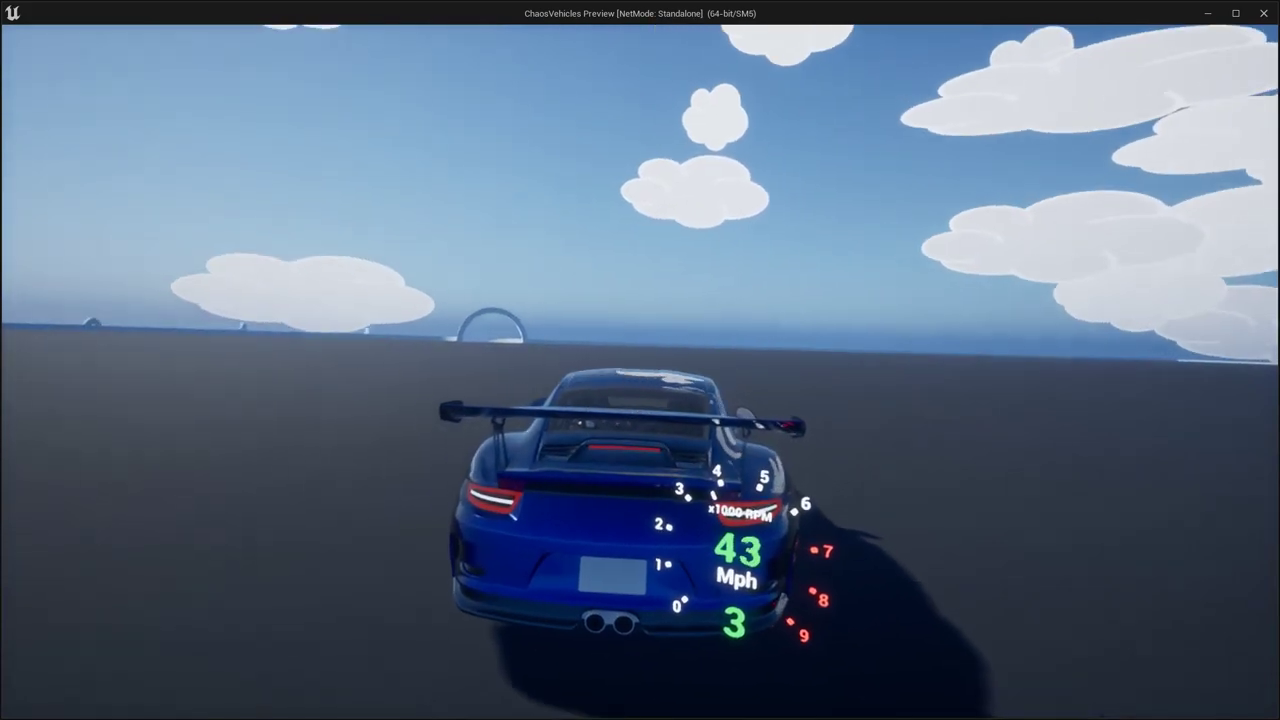
key("Escape")
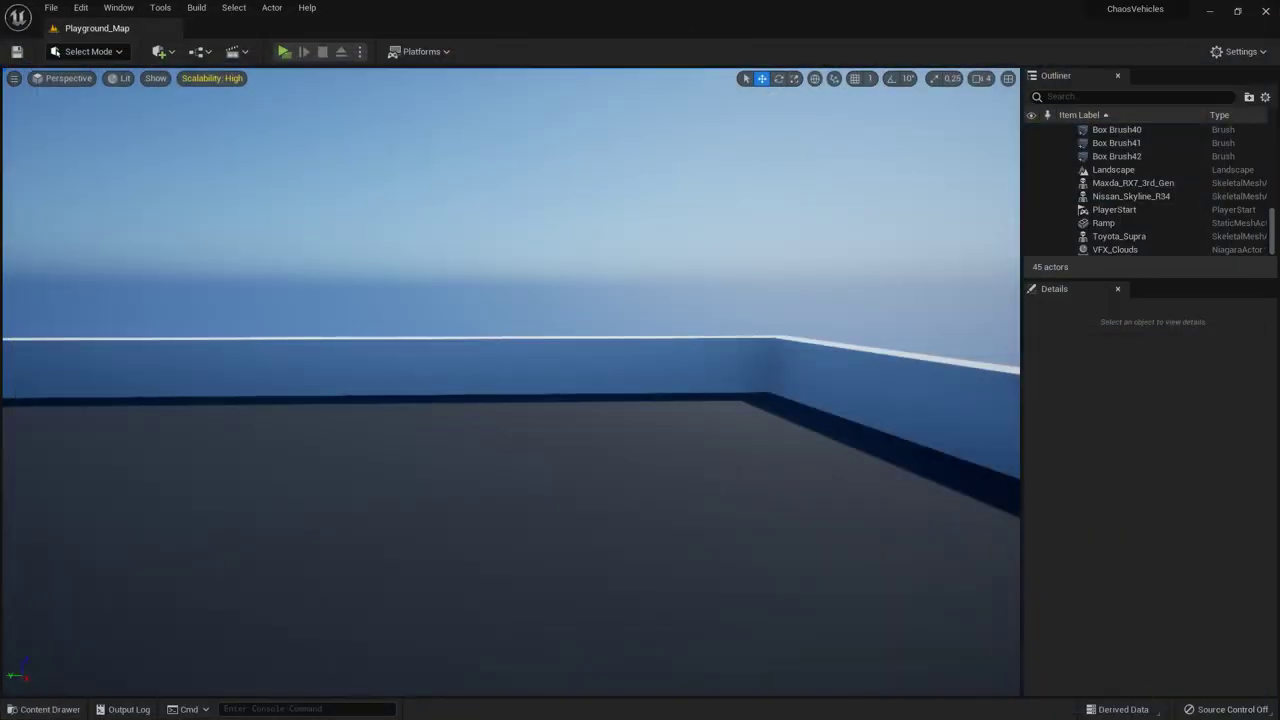